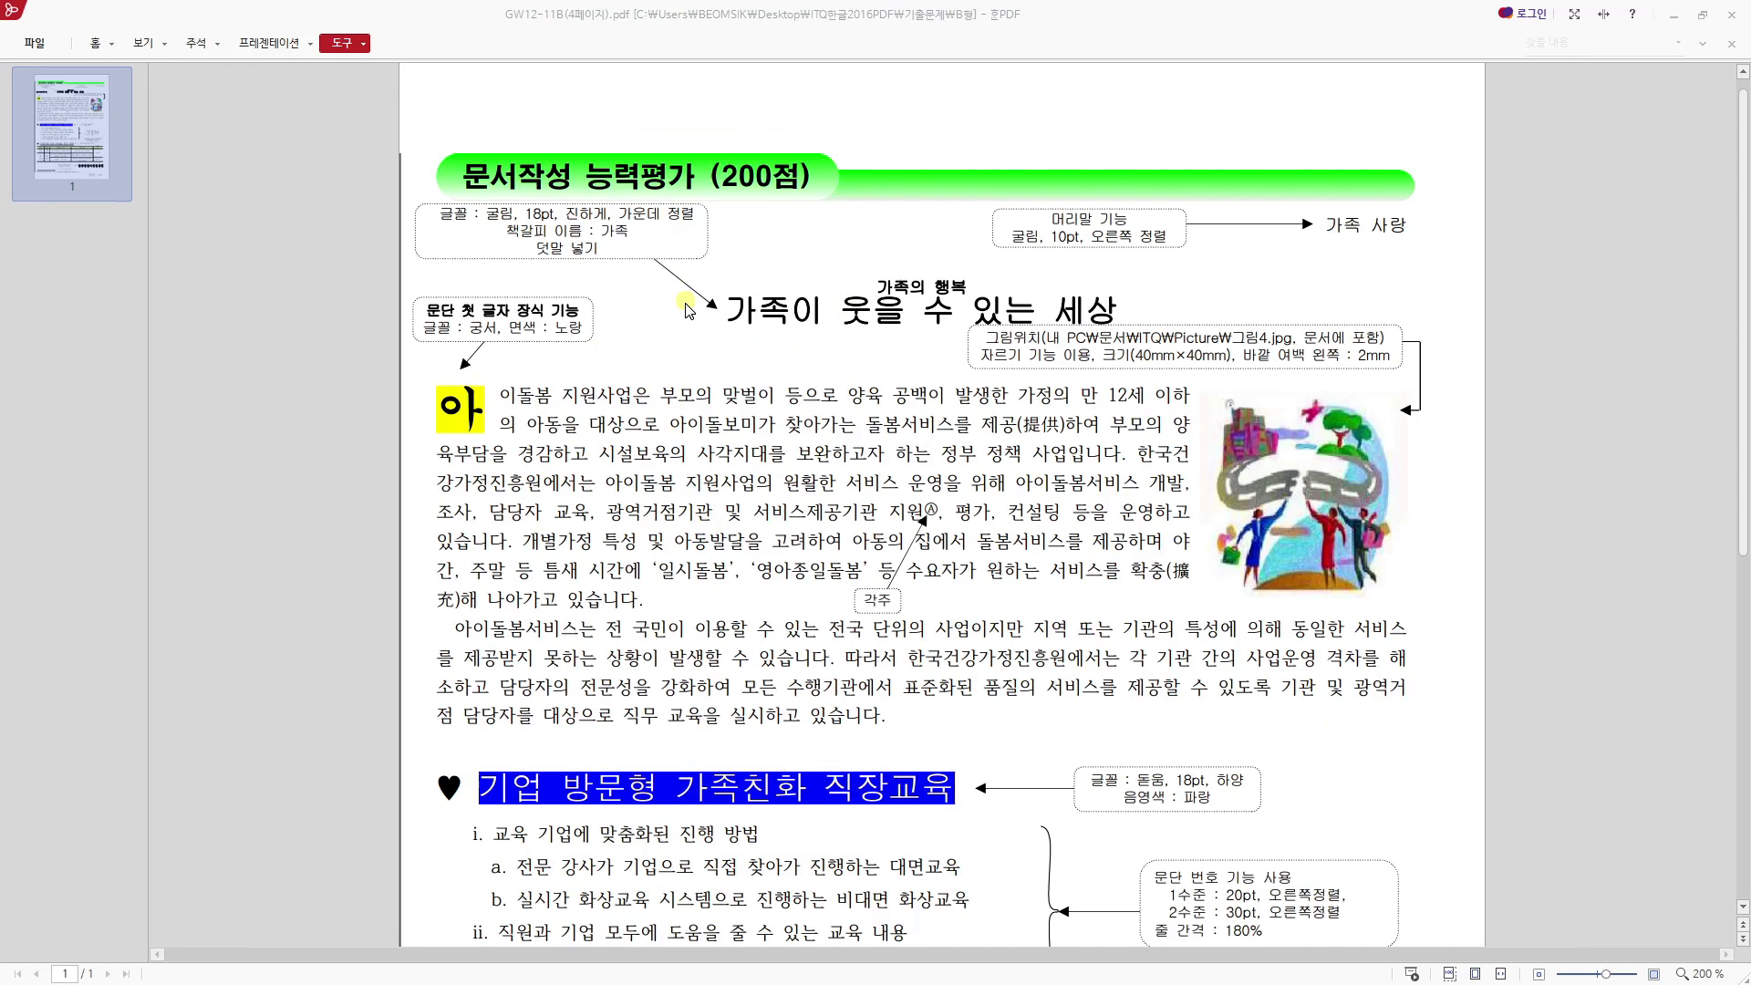
Examine the exam sheet PDF's formatting notes, the small caption above the title and the hanja after 제공 in the body text.
scroll(653, 339, down, 2)
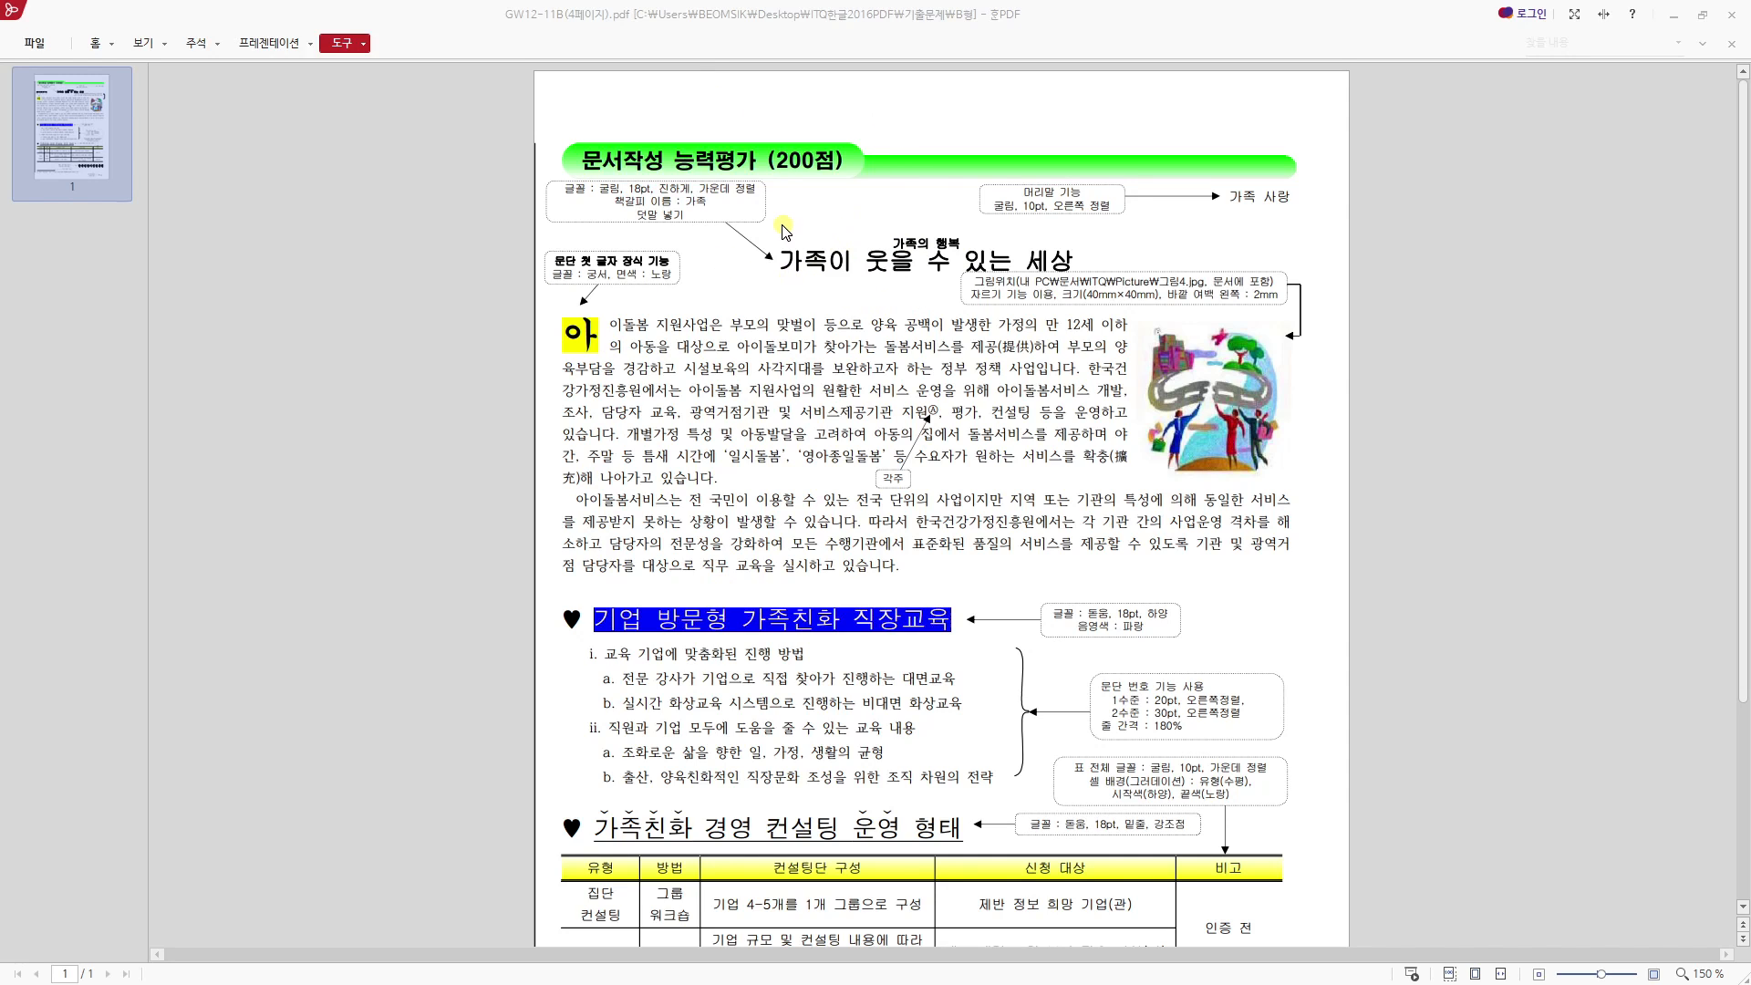
scroll(505, 429, down, 1)
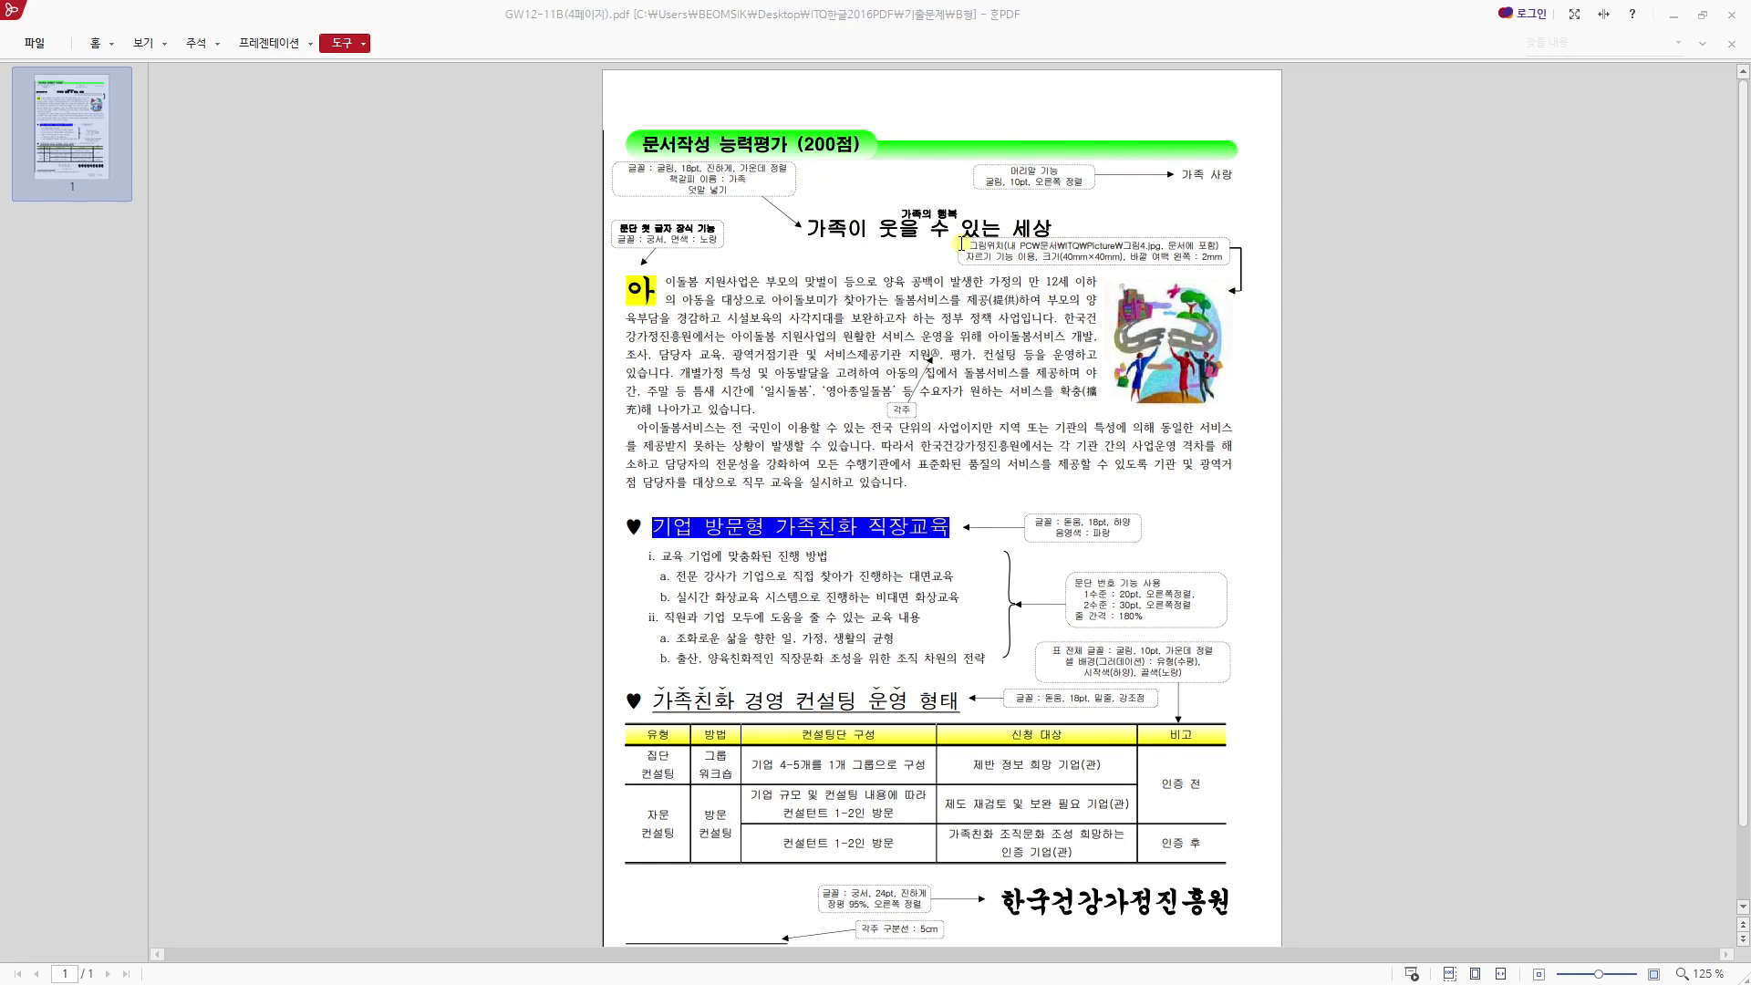
scroll(962, 244, up, 1)
scroll(962, 244, up, 2)
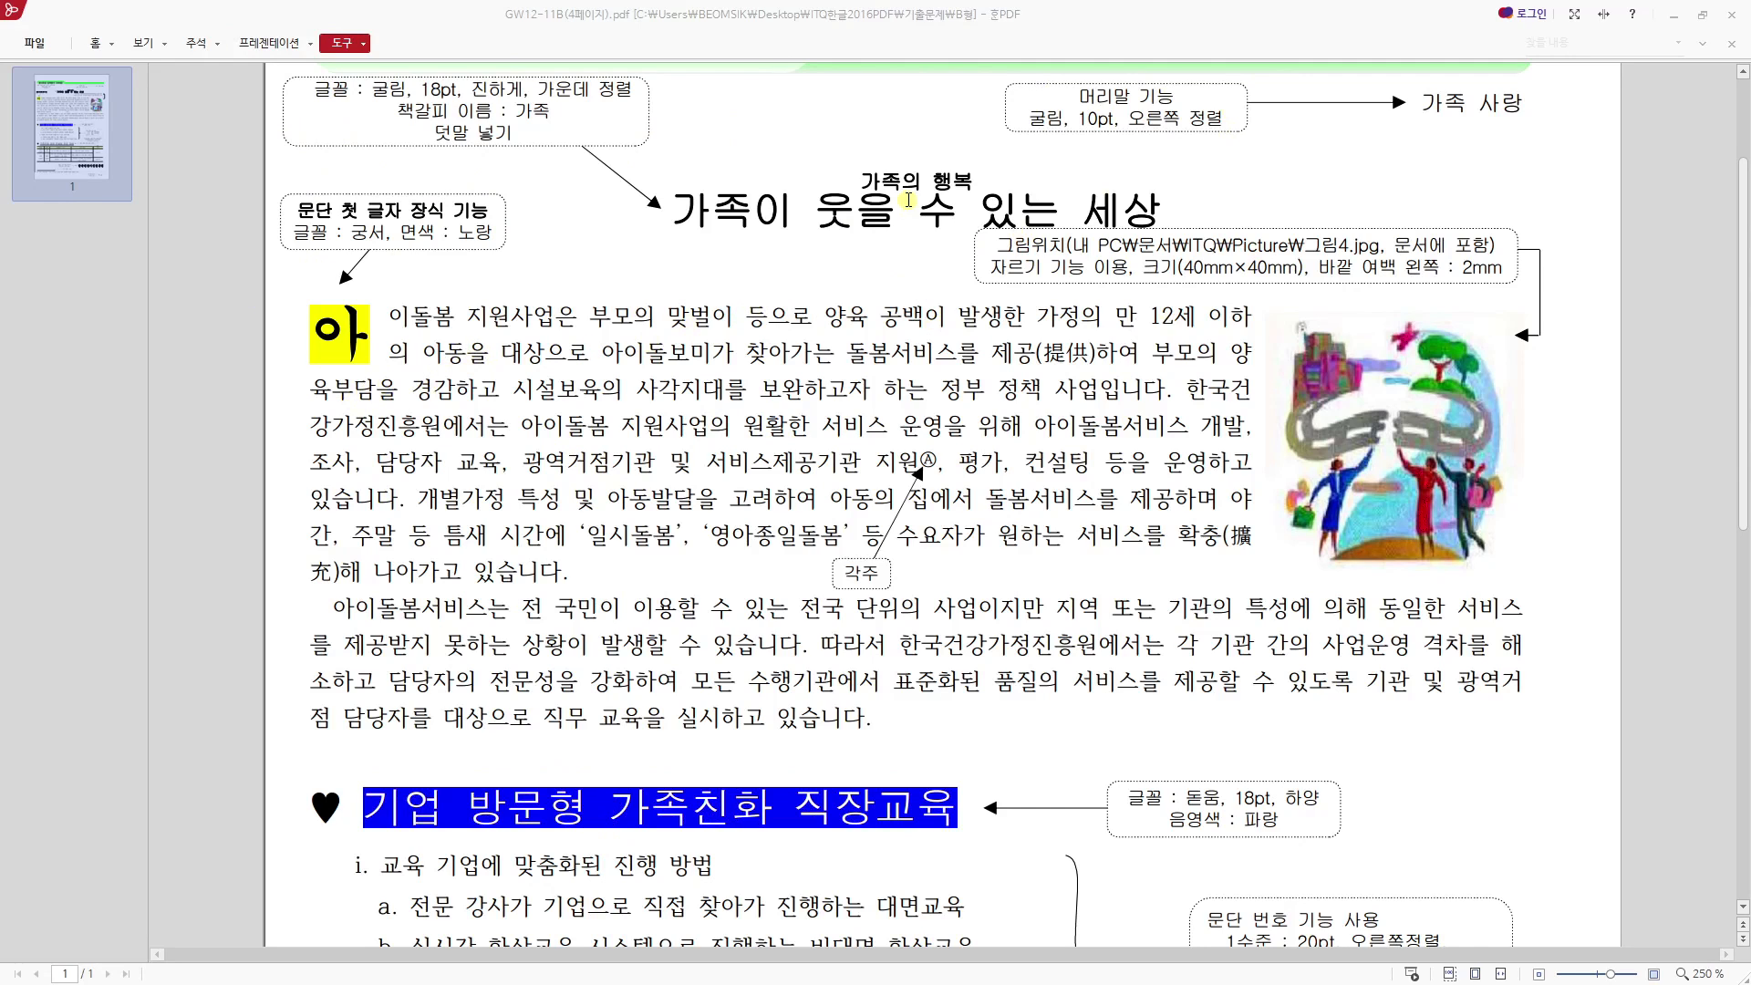
drag(863, 182, 974, 183)
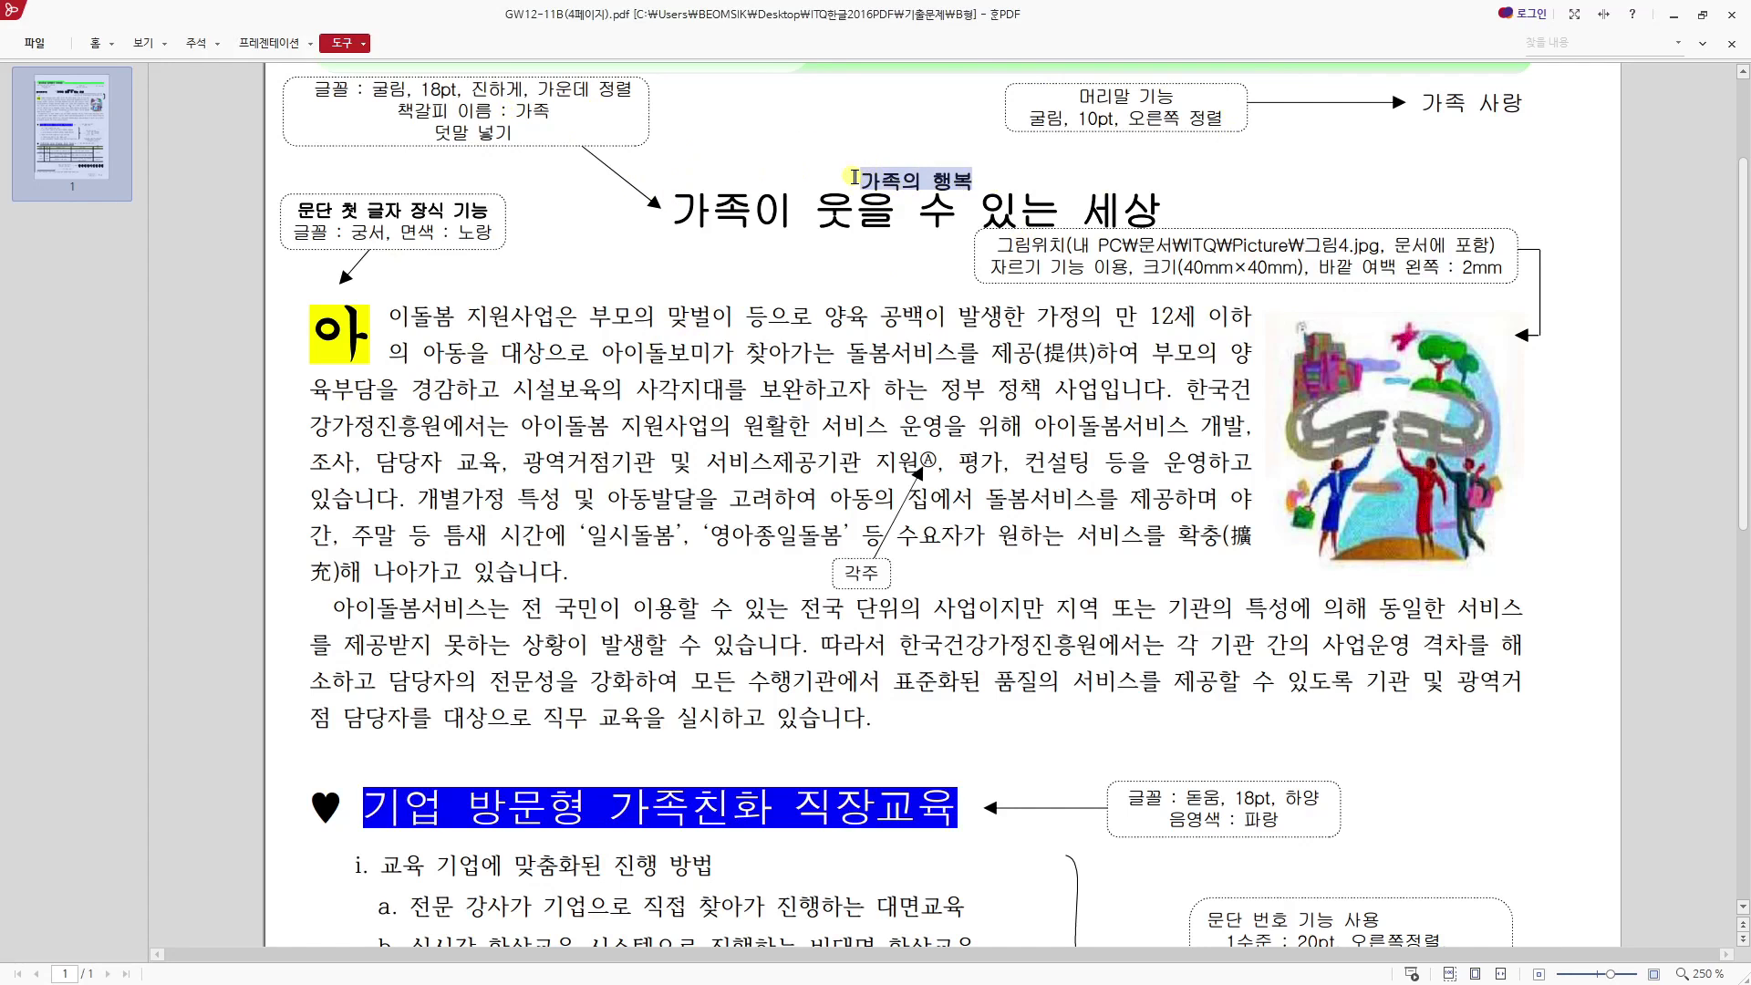
click(818, 197)
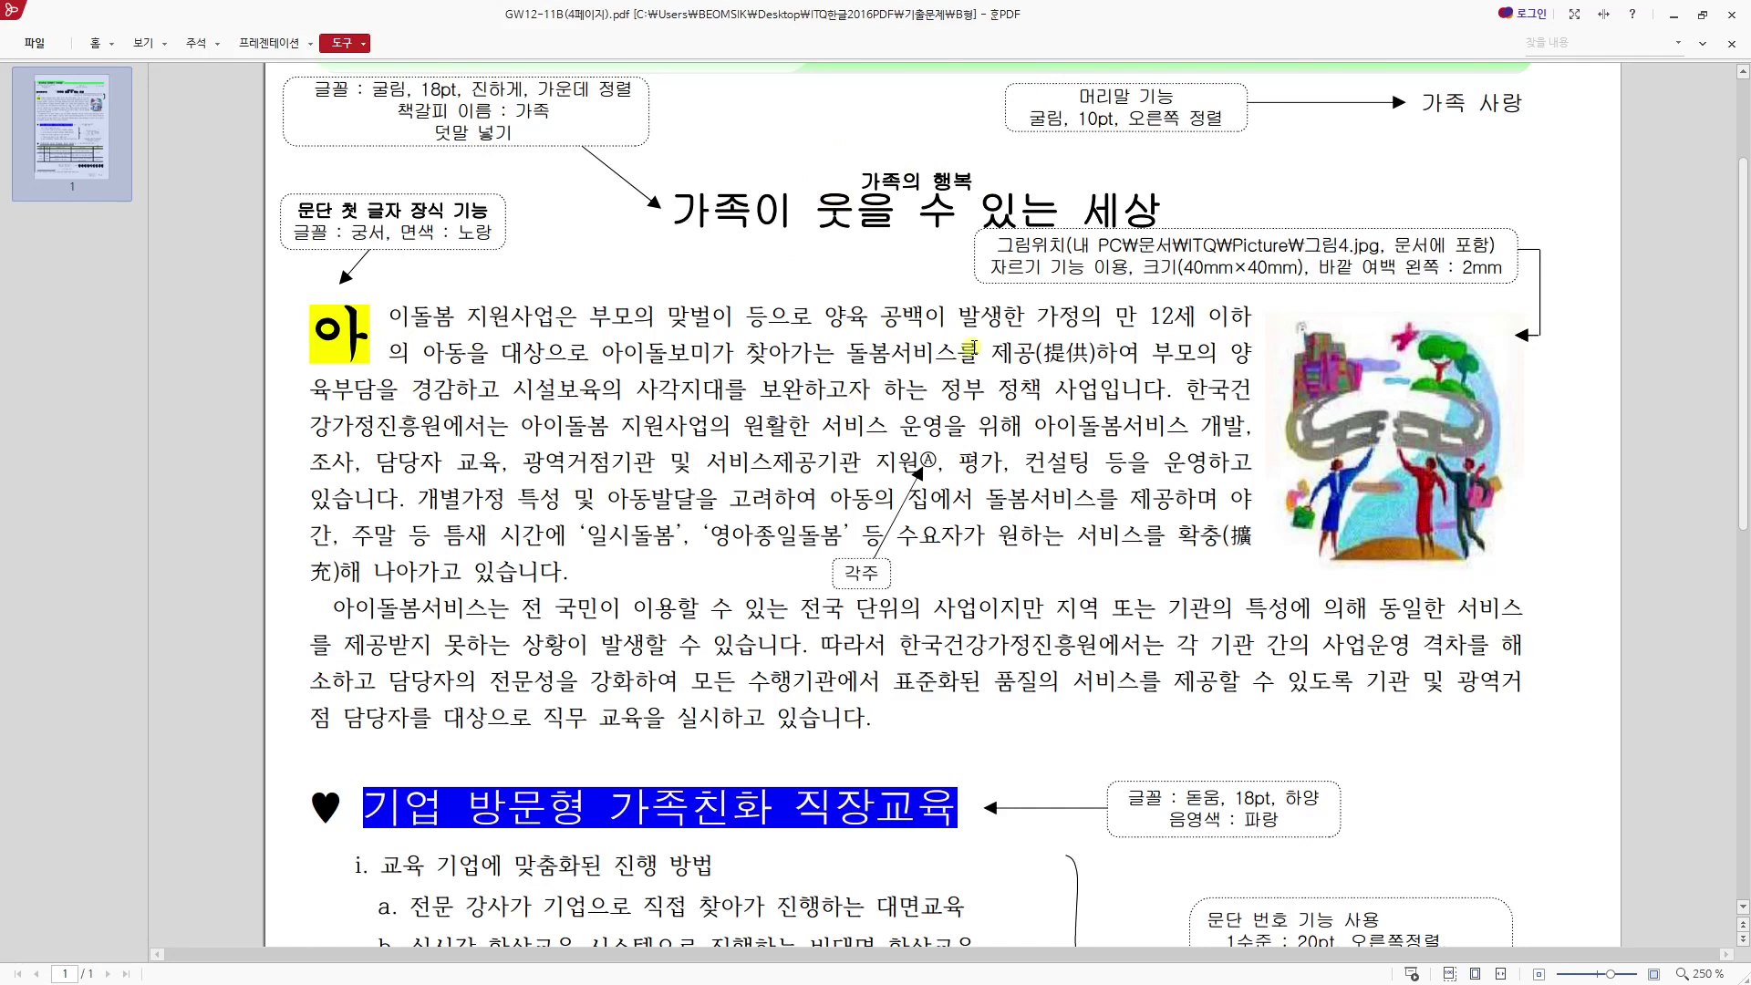
drag(1042, 349, 1091, 339)
click(1037, 395)
drag(998, 357, 1066, 359)
click(1083, 362)
click(1073, 404)
scroll(876, 617, down, 5)
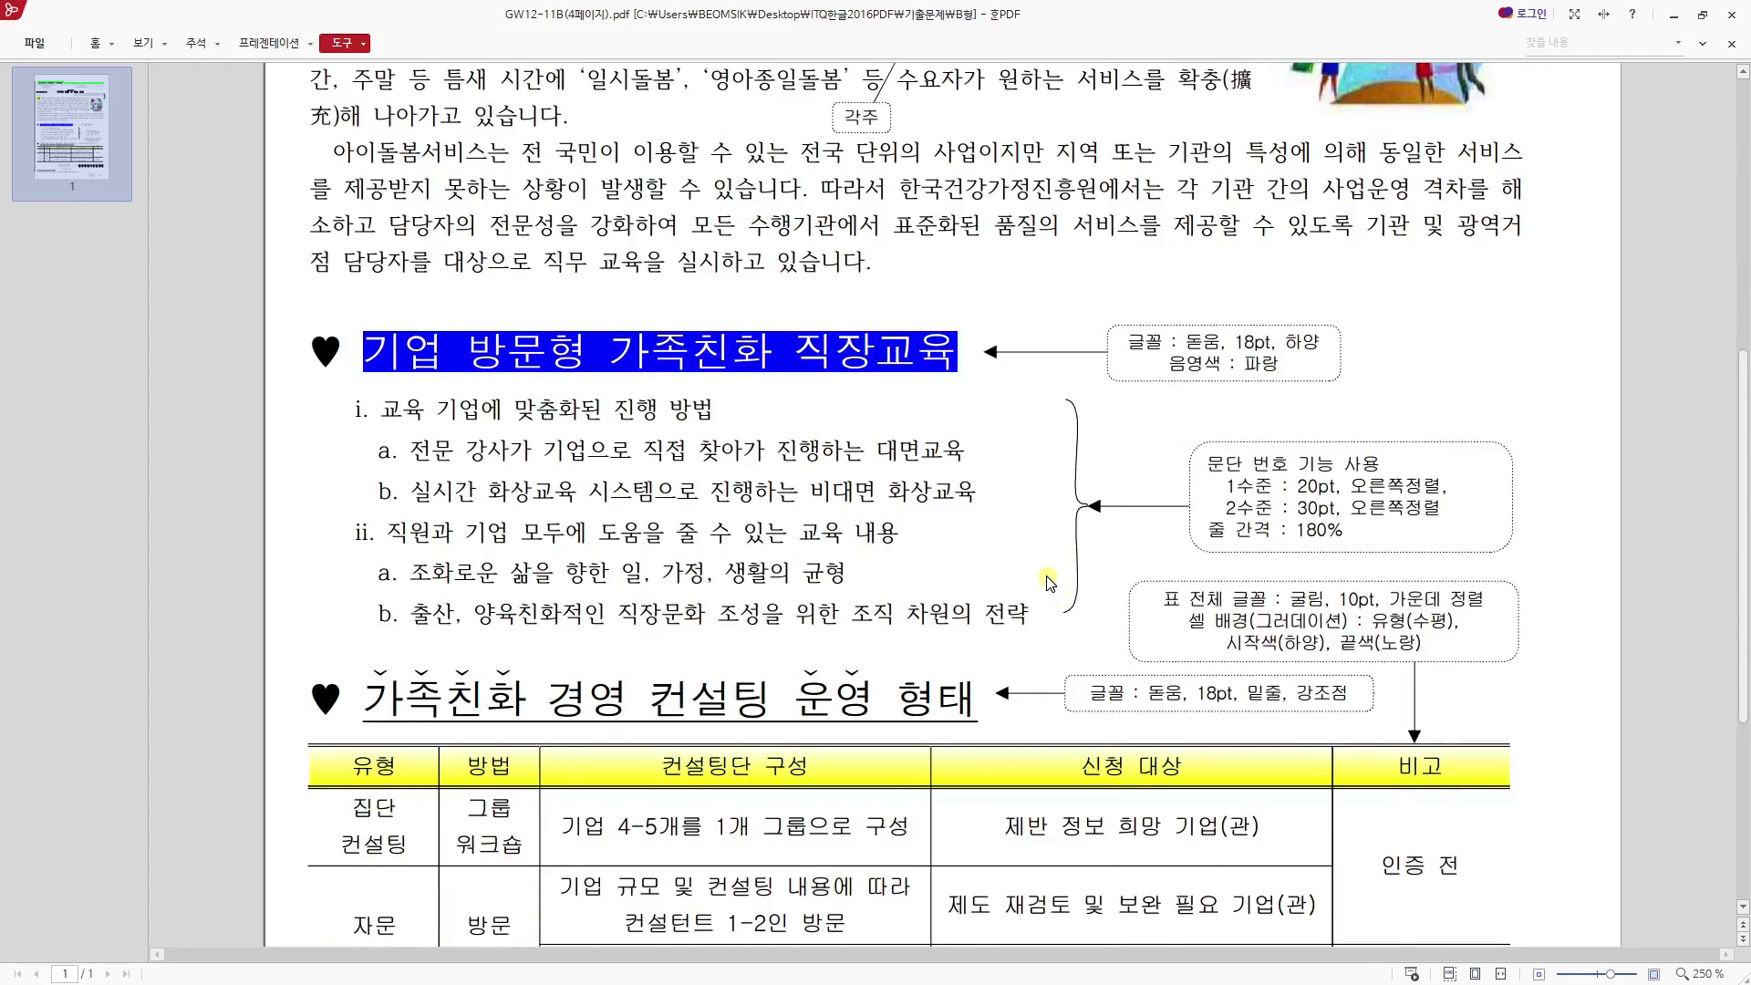
scroll(1045, 574, up, 6)
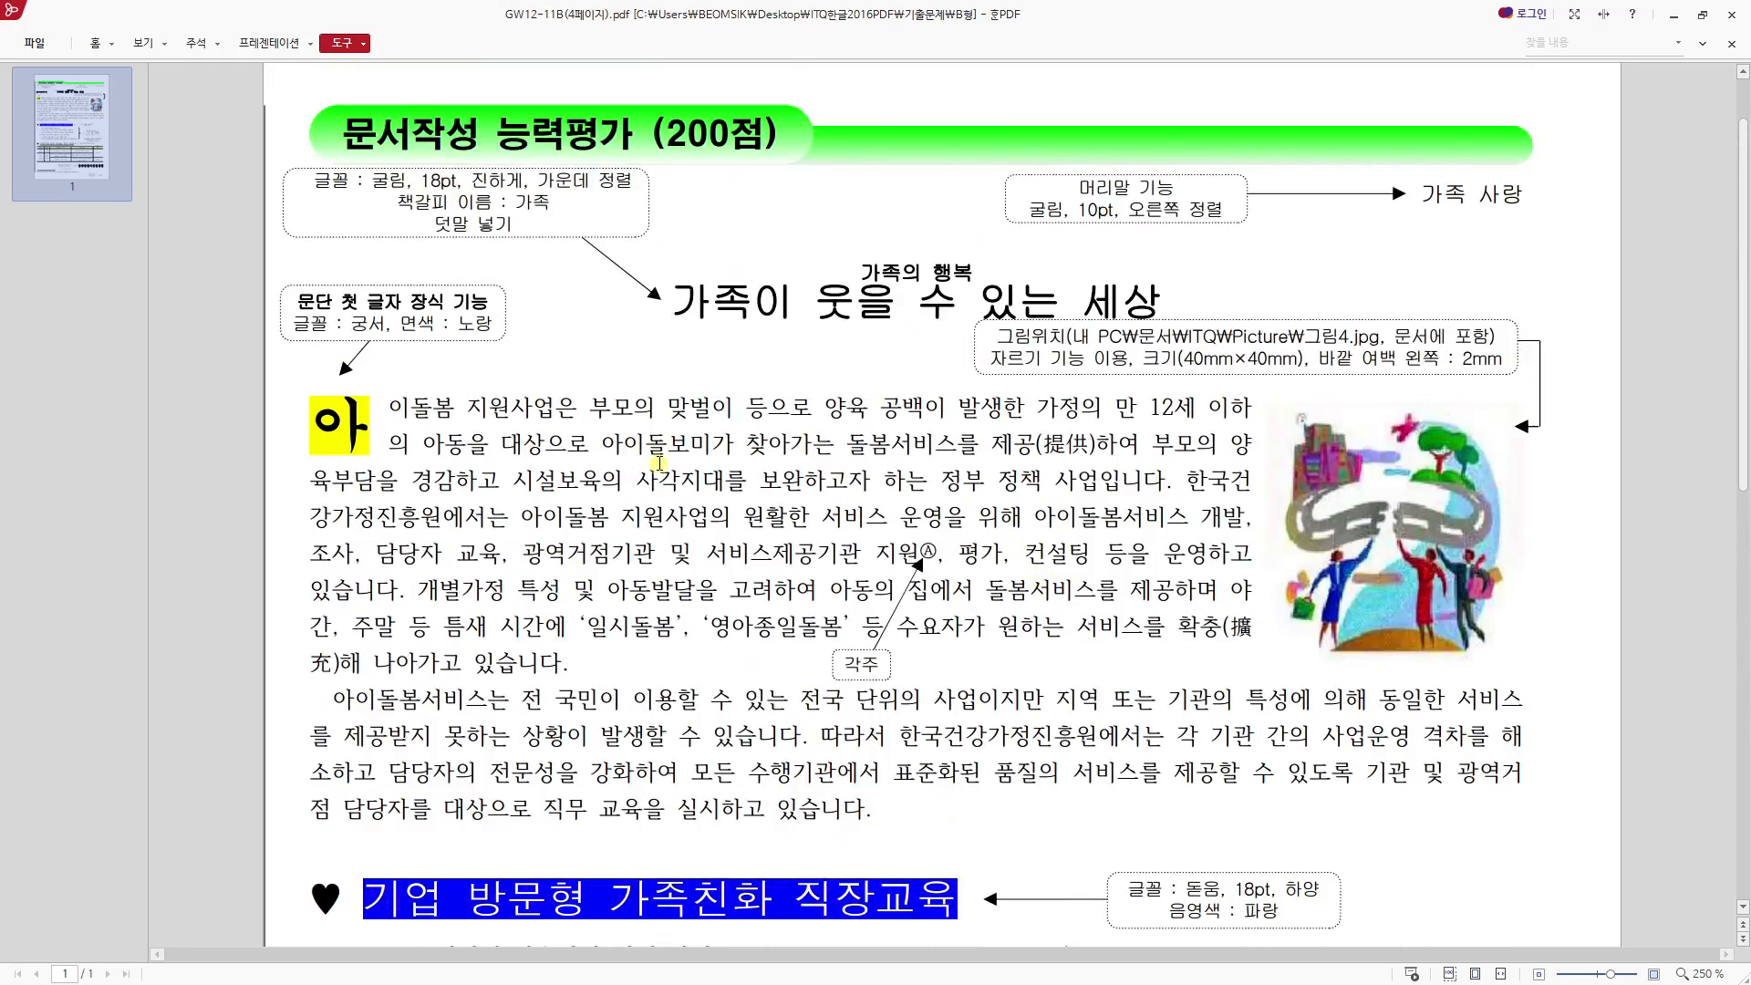
Arrange the exam PDF below the 한글 document and add a blank line at the start of page three.
drag(885, 20, 875, 591)
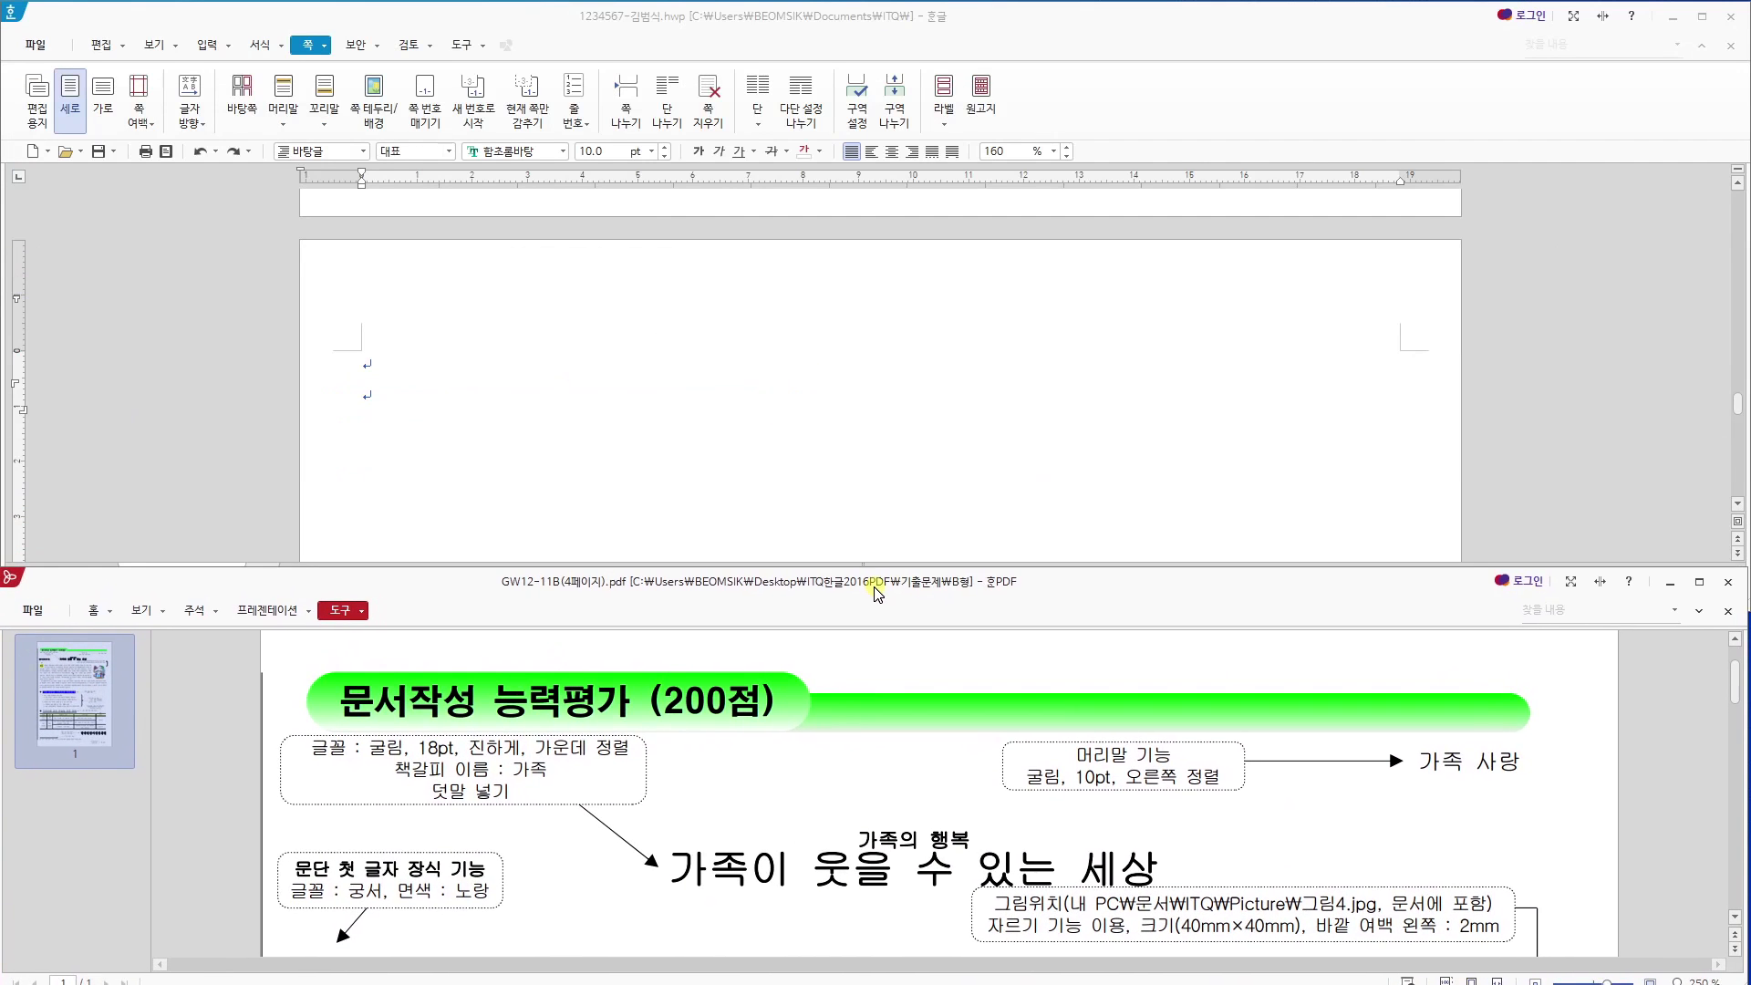
click(720, 330)
click(443, 390)
click(422, 359)
click(407, 406)
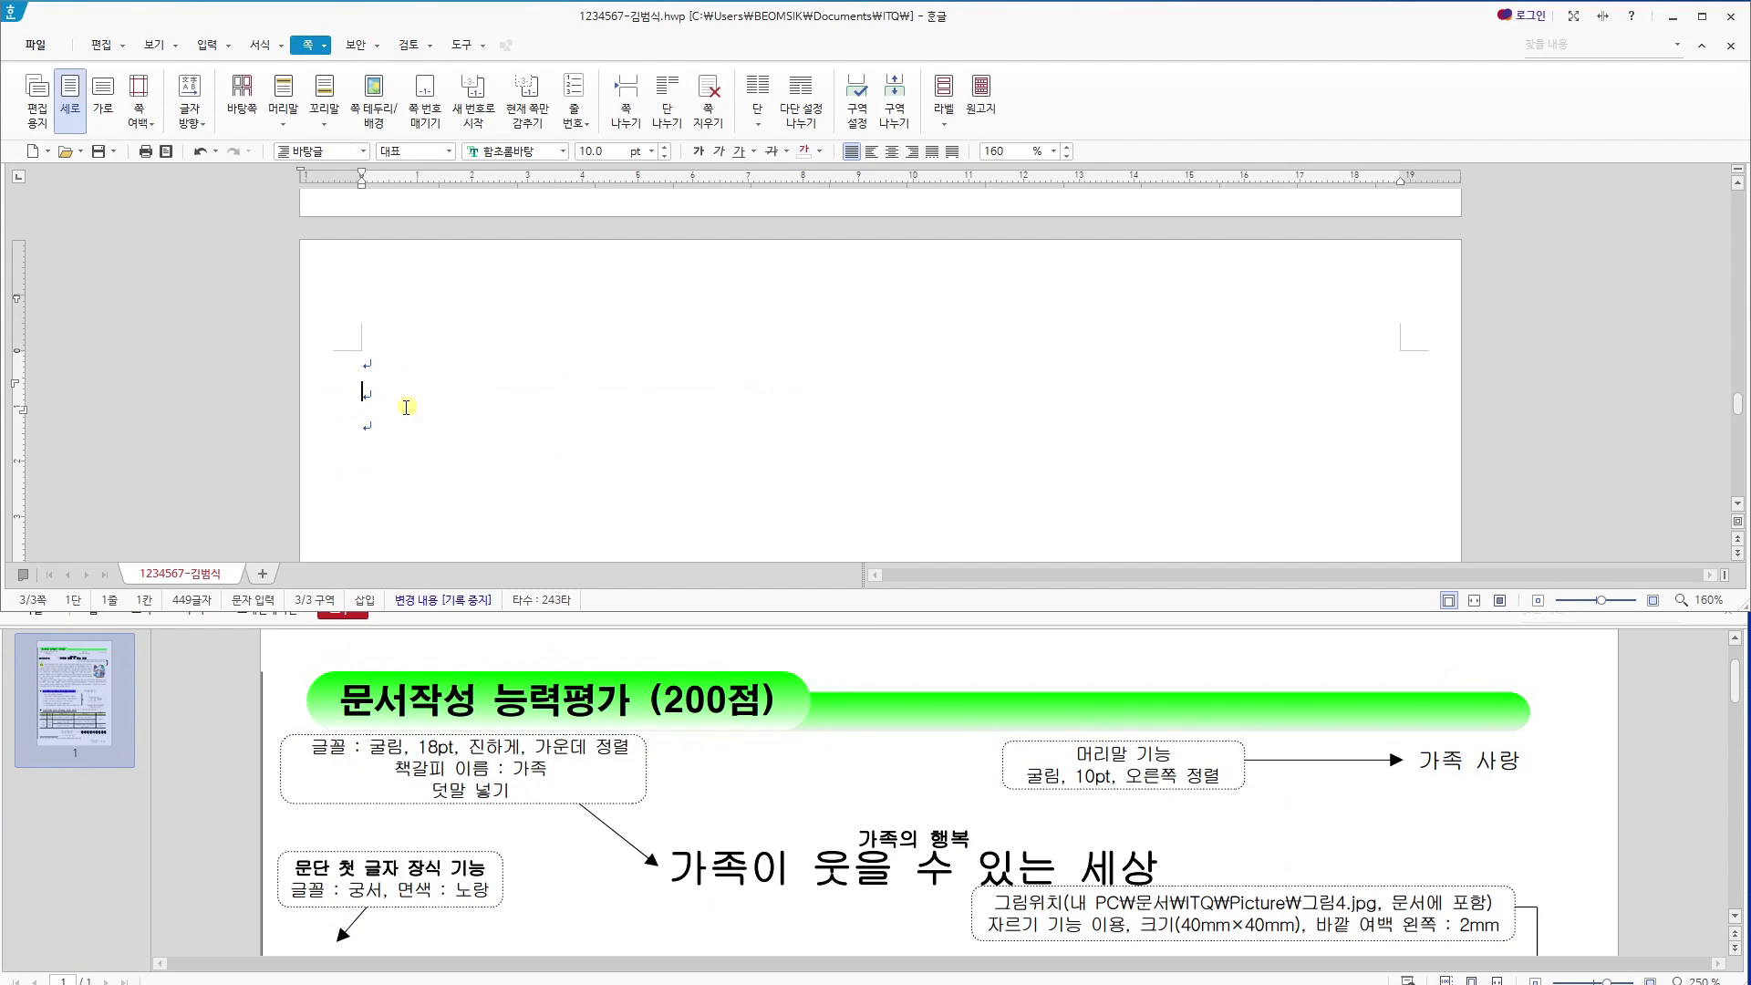
click(390, 370)
Enter the title "가족이 웃을 수 있는 세상" on the second line of page three, followed by a blank line.
text(가족이 웃을 t ndl)
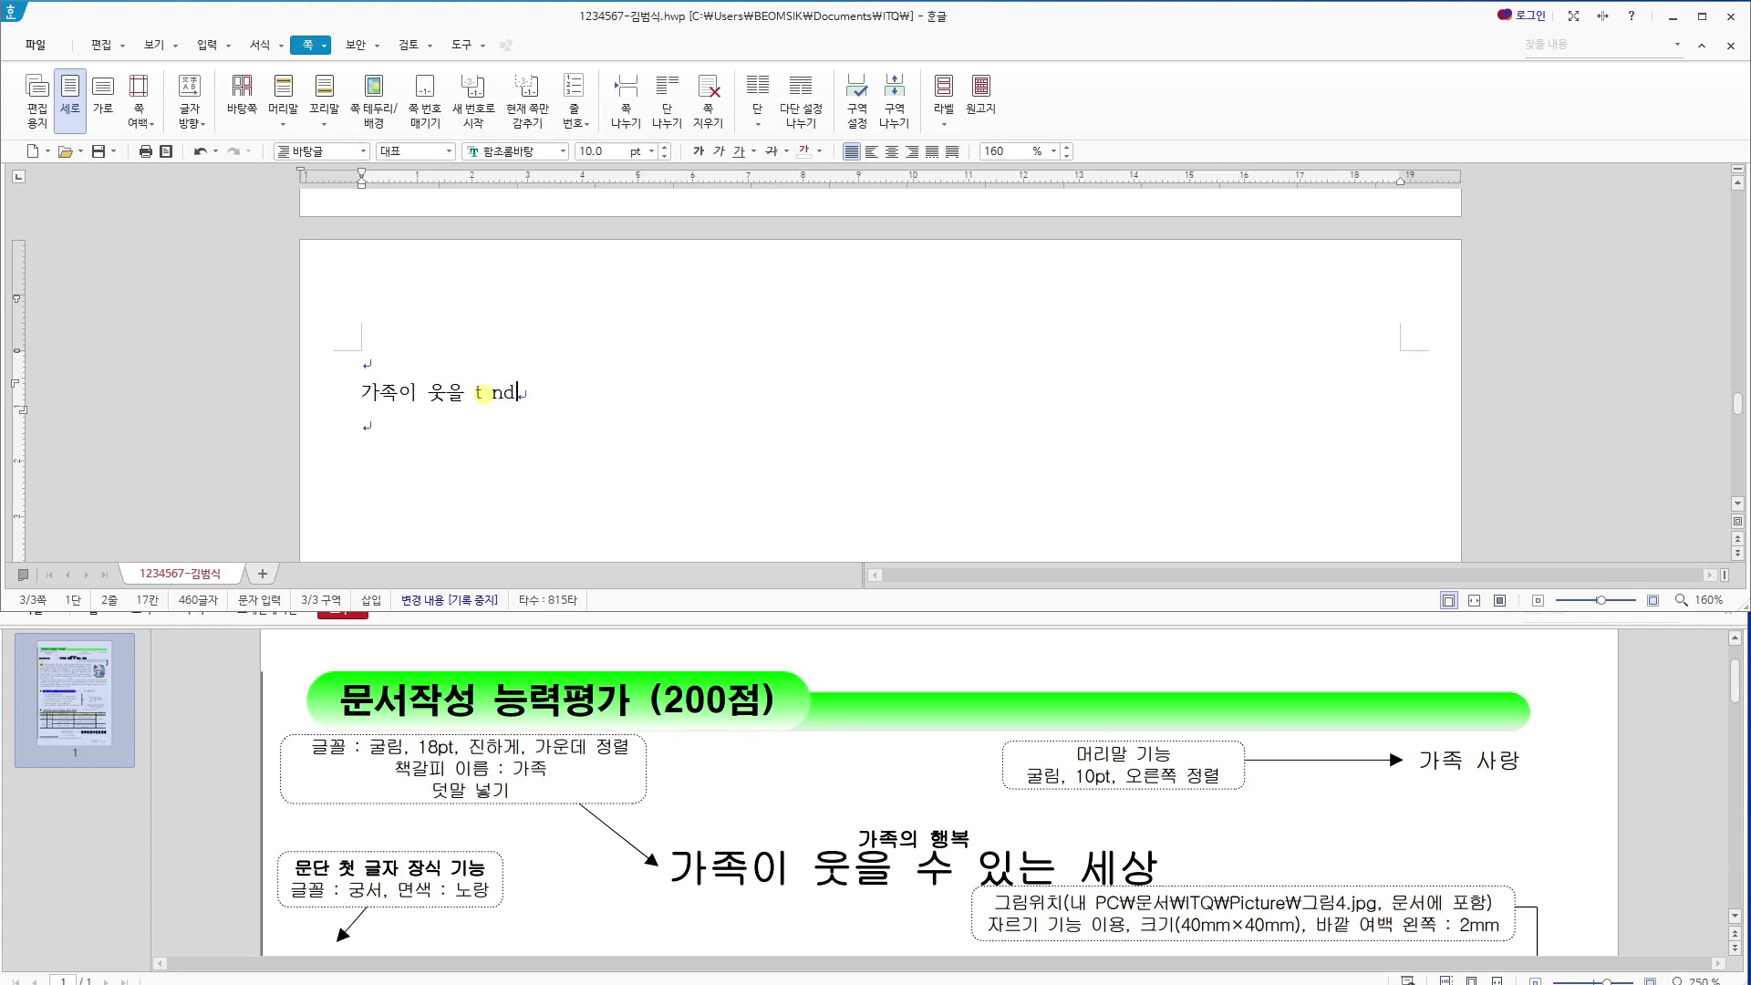
key(BackSpace)
key(BackSpace)
key(BackSpace)
key(BackSpace)
text(있는 )
text(세사)
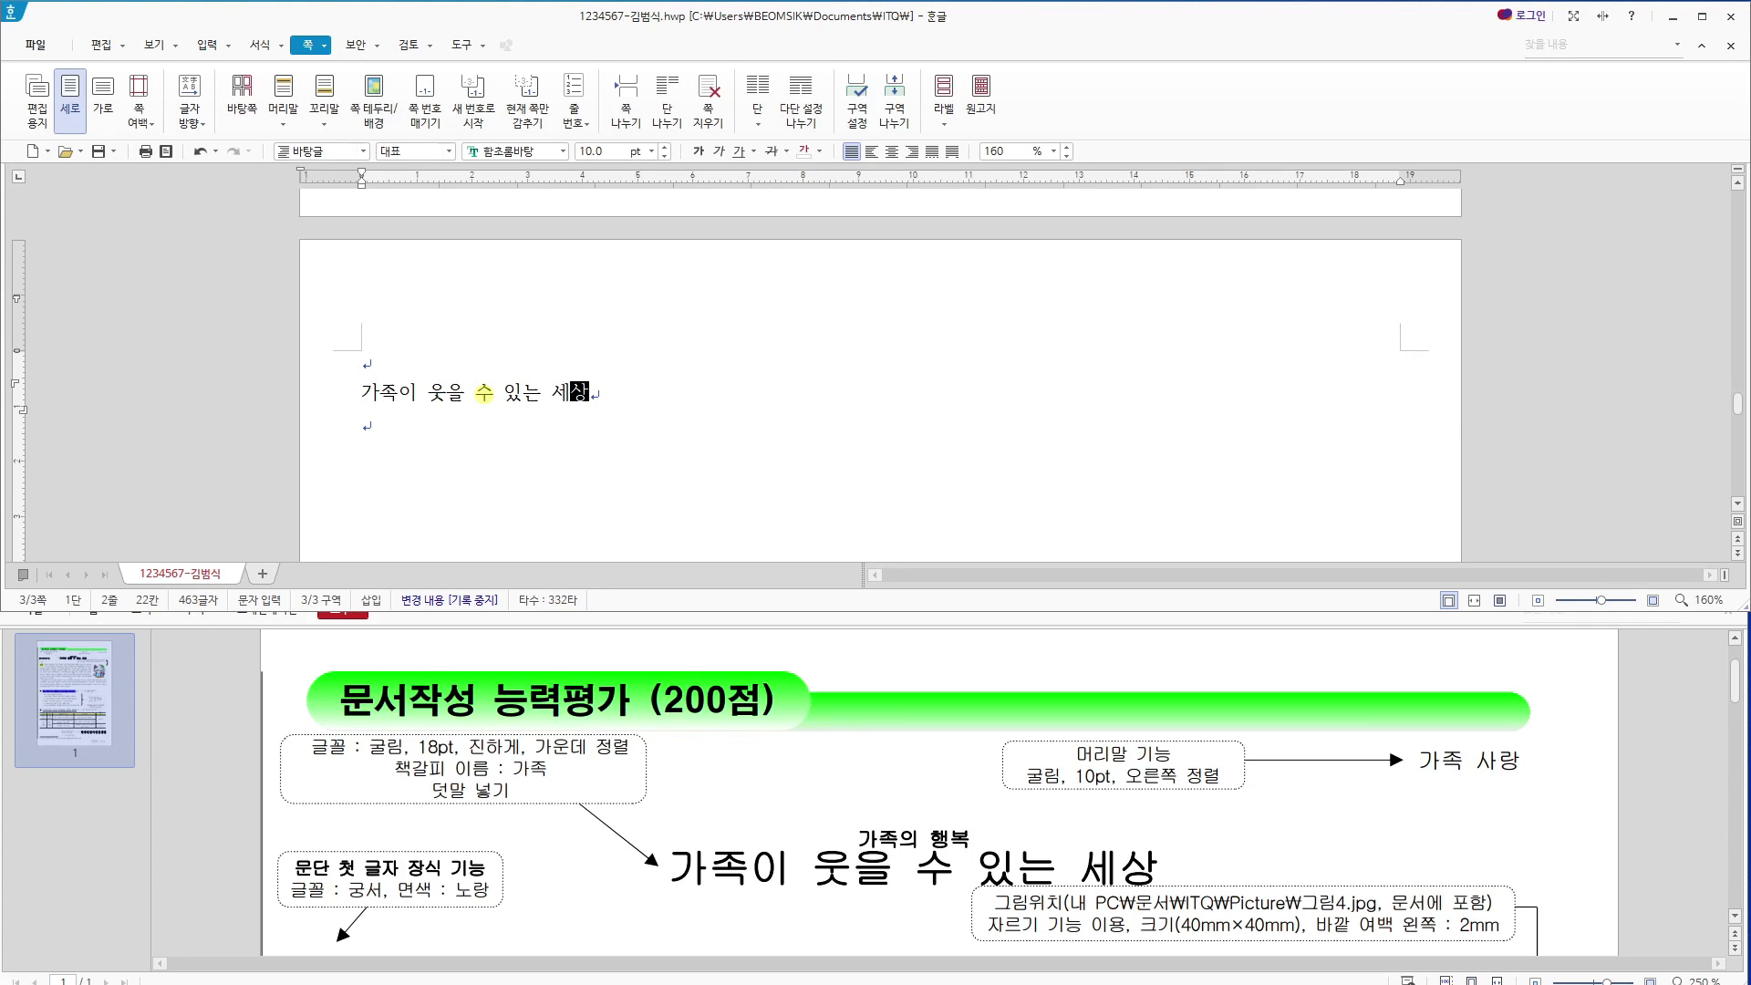
key(Return)
Begin the body paragraph below the title with "아이돌봄 지원사업은 부모의 맞벌이 등을 양육".
scroll(745, 759, down, 3)
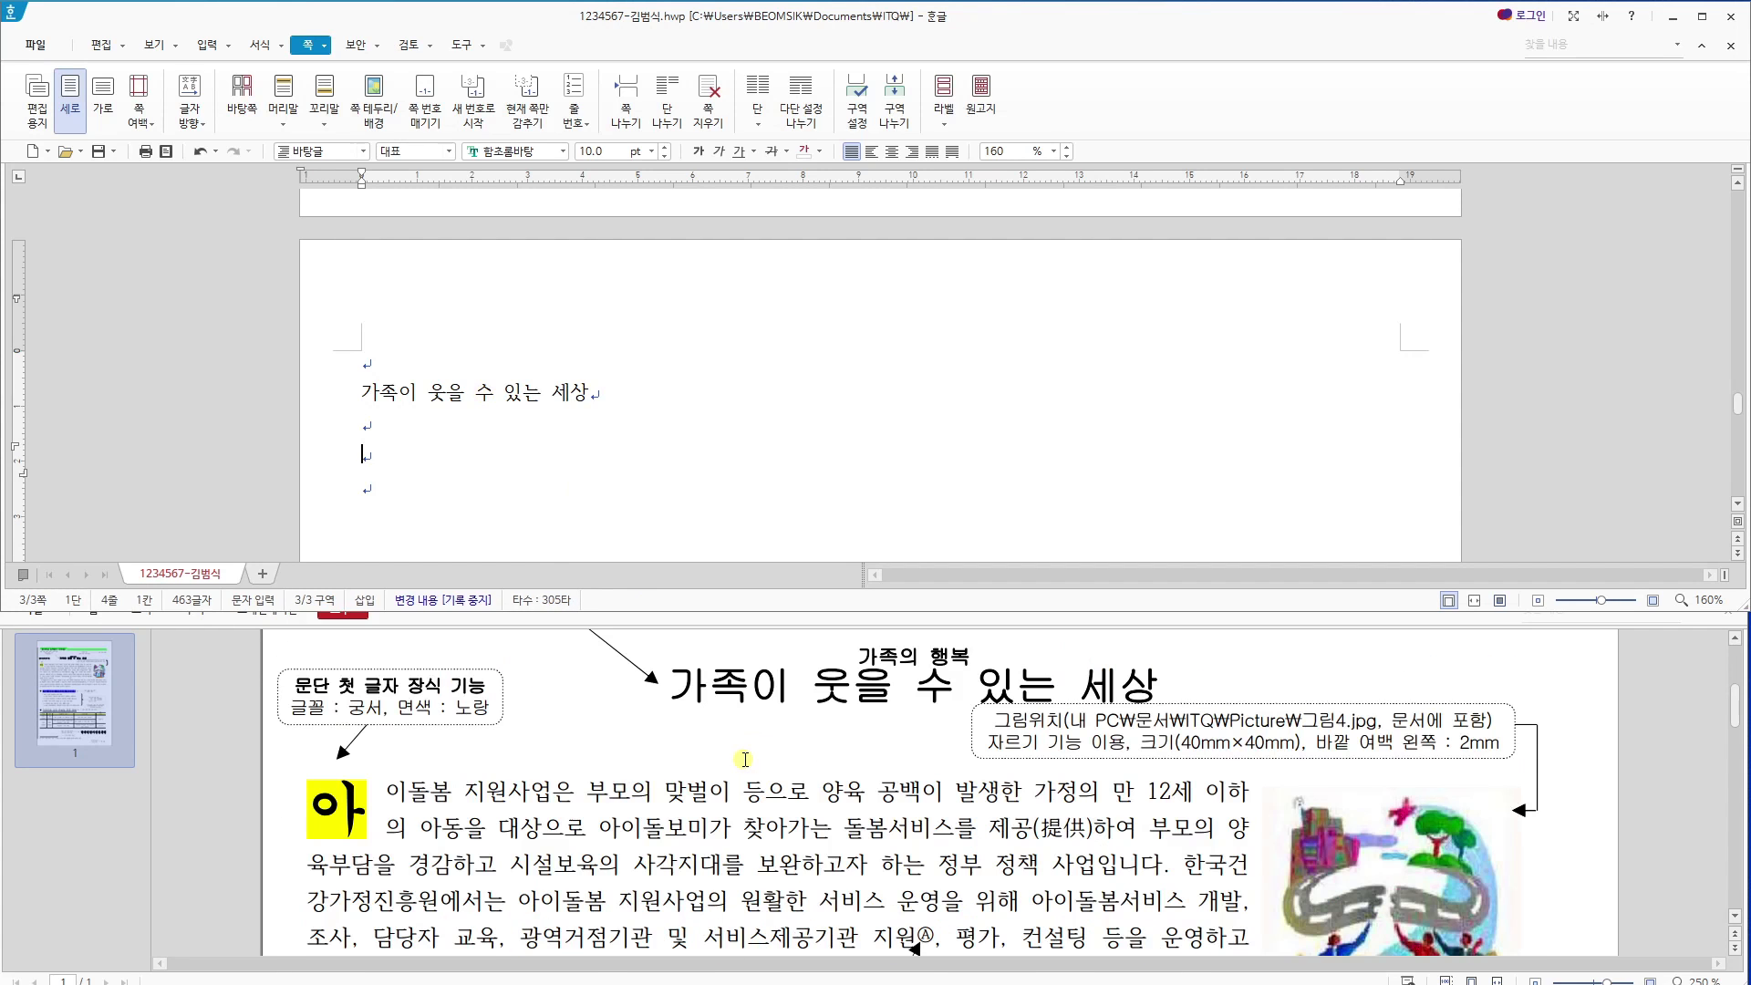
scroll(745, 759, down, 2)
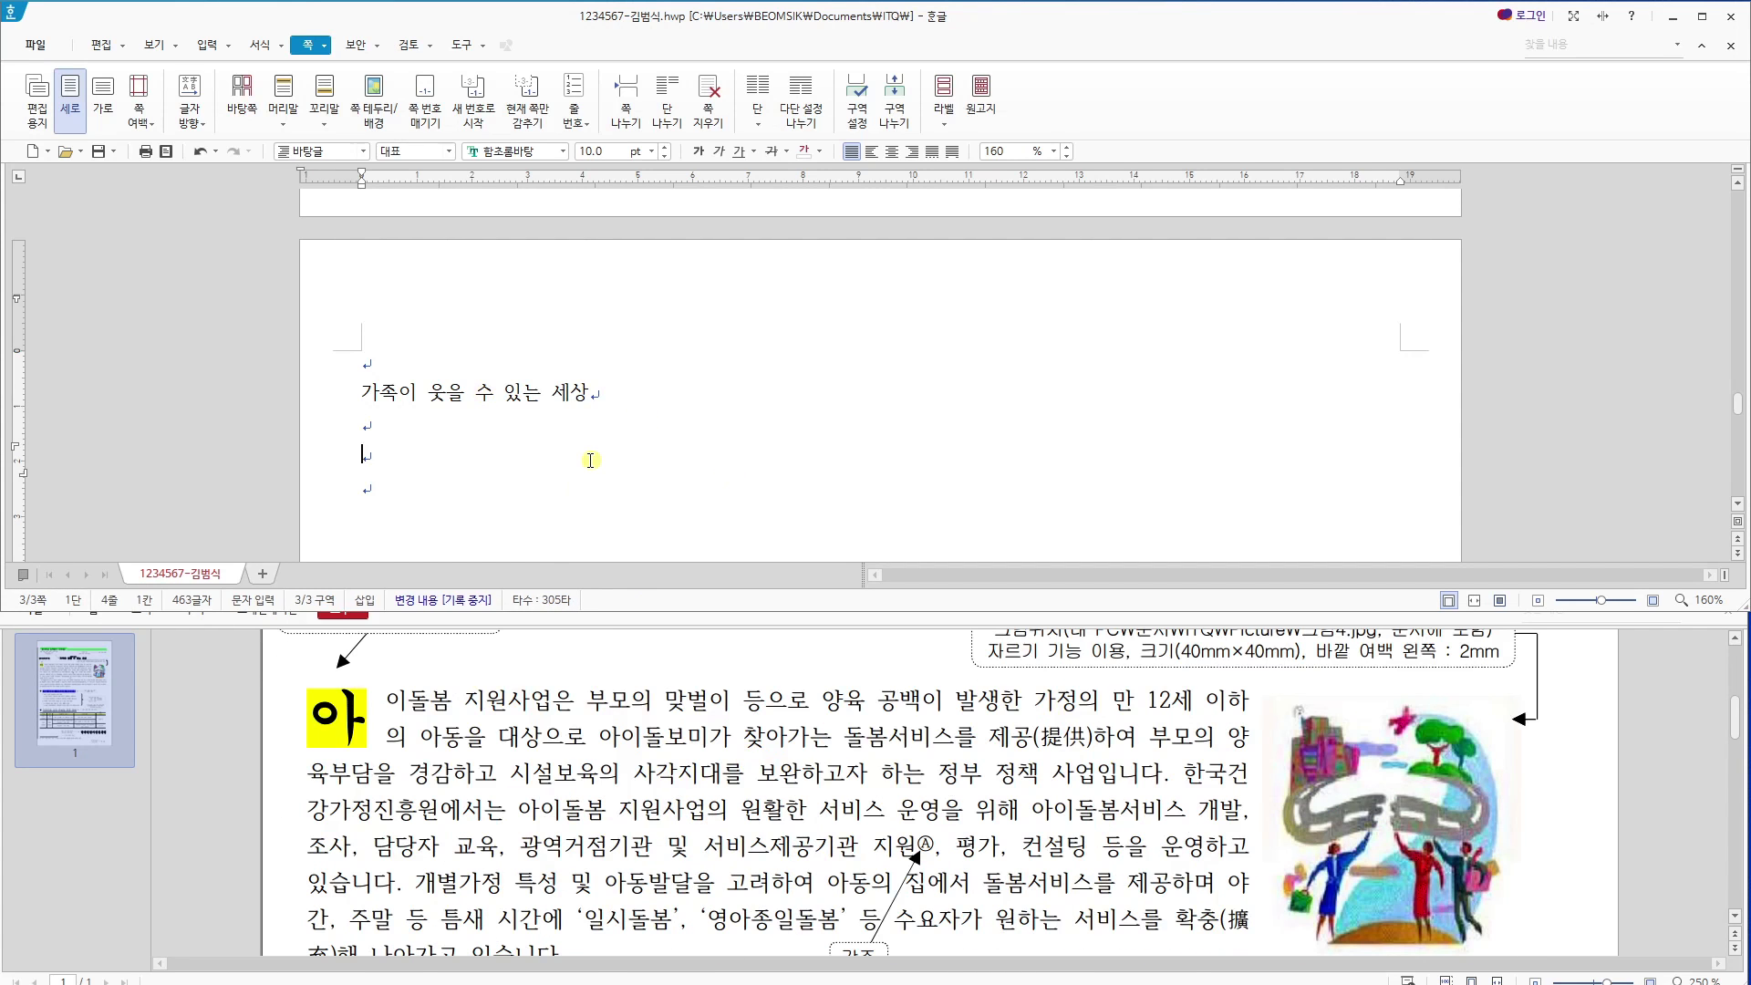
text(아이돌봄 지원사어)
text(ㅂ은 부모의 맞벌)
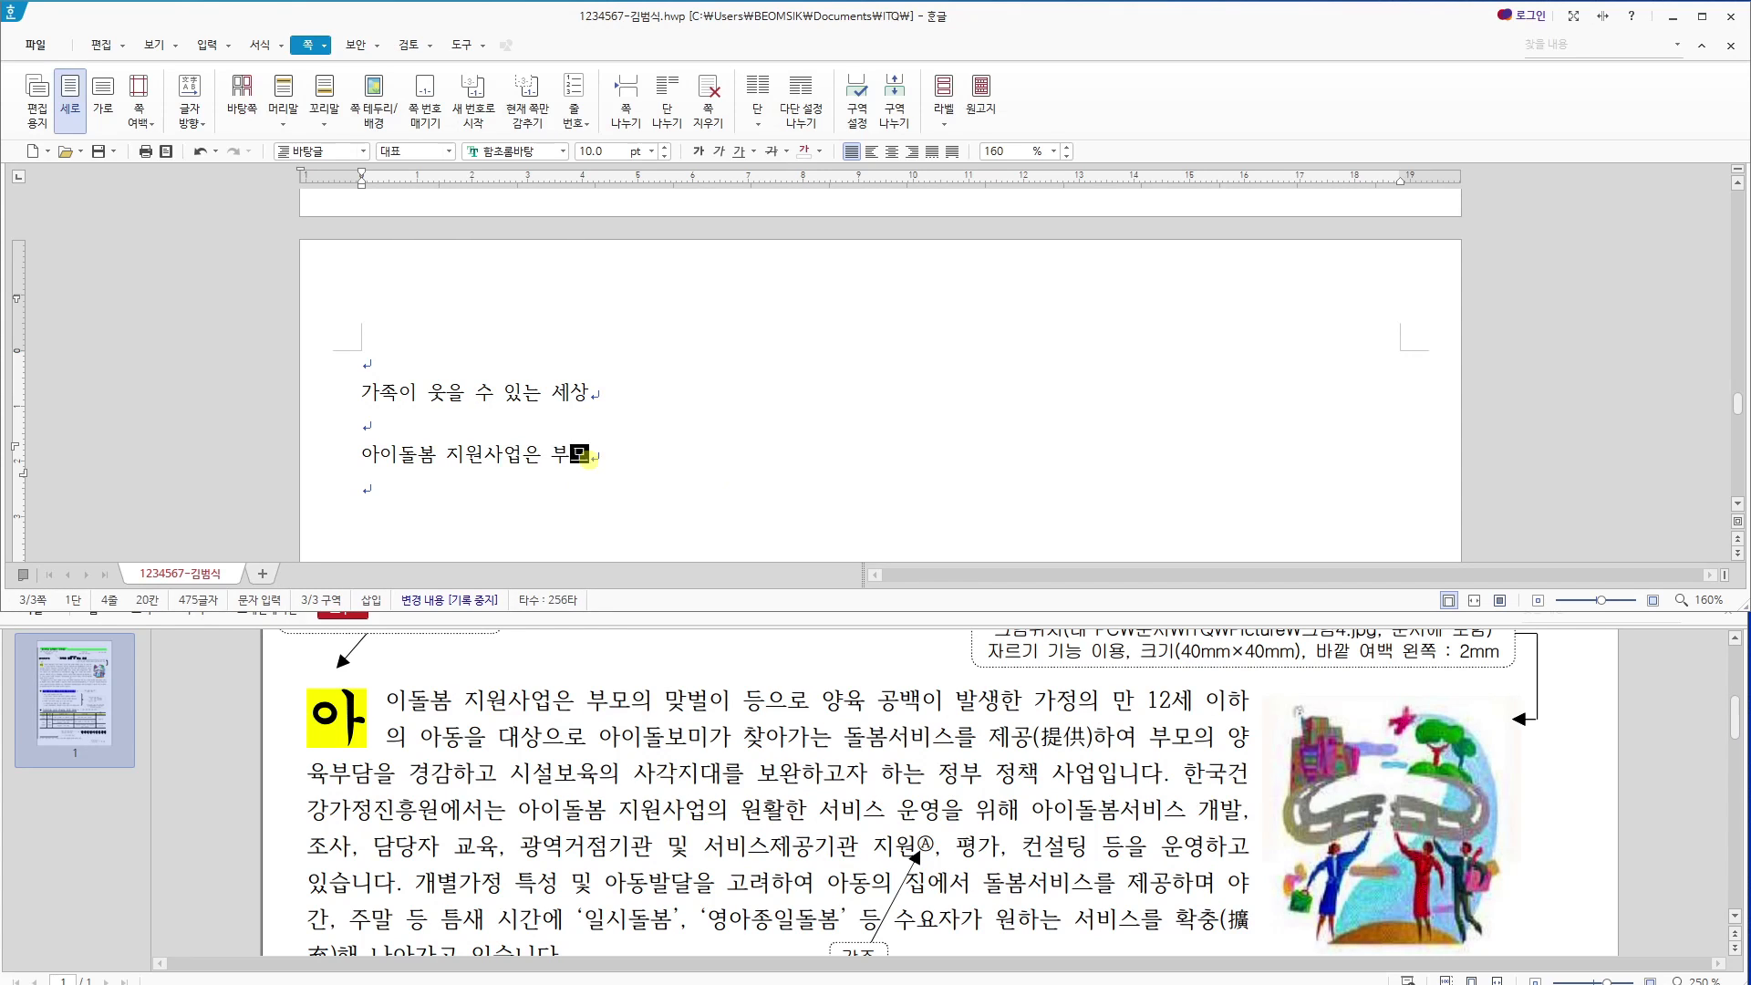
text(이 드ㅇ을 ㅗ양)
key(BackSpace)
key(BackSpace)
text(양육)
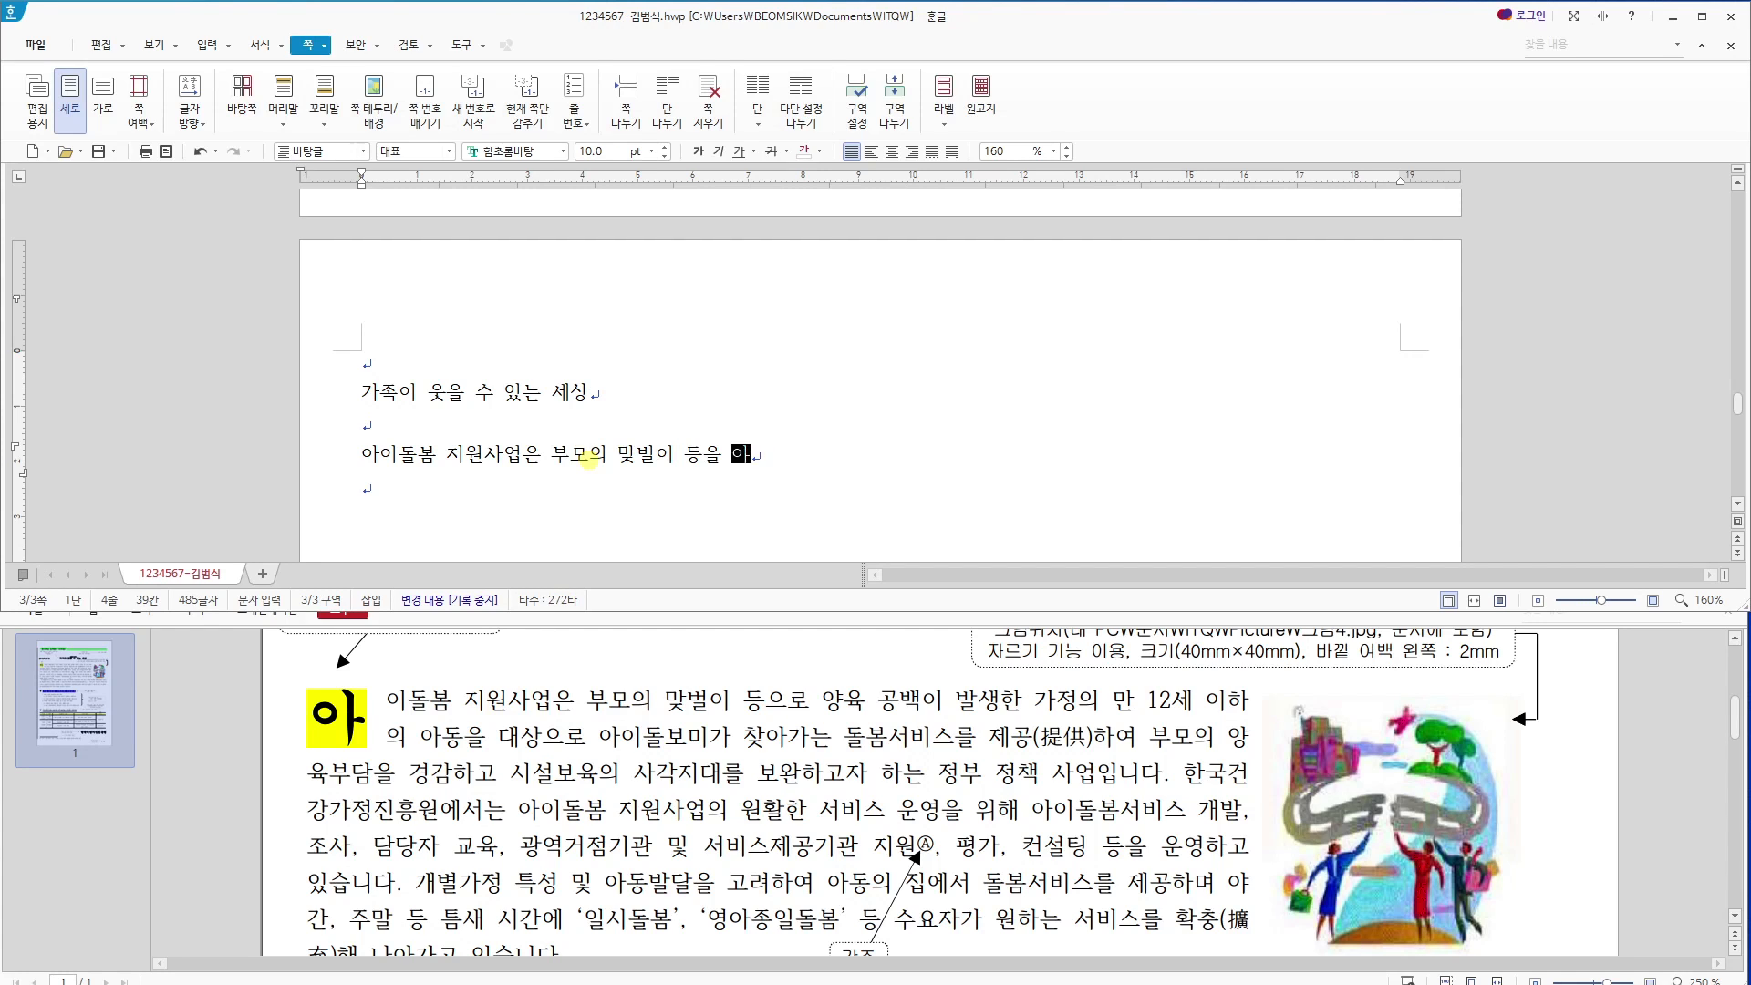
Continue the paragraph with "공백이 발생한 가정의 만 12세 이하의 아동을 대상으로 아이돌보미가 찾아가는 돌봄서비를 제공".
text( 공백이 발생하)
text(ㄴ 가정의 만 )
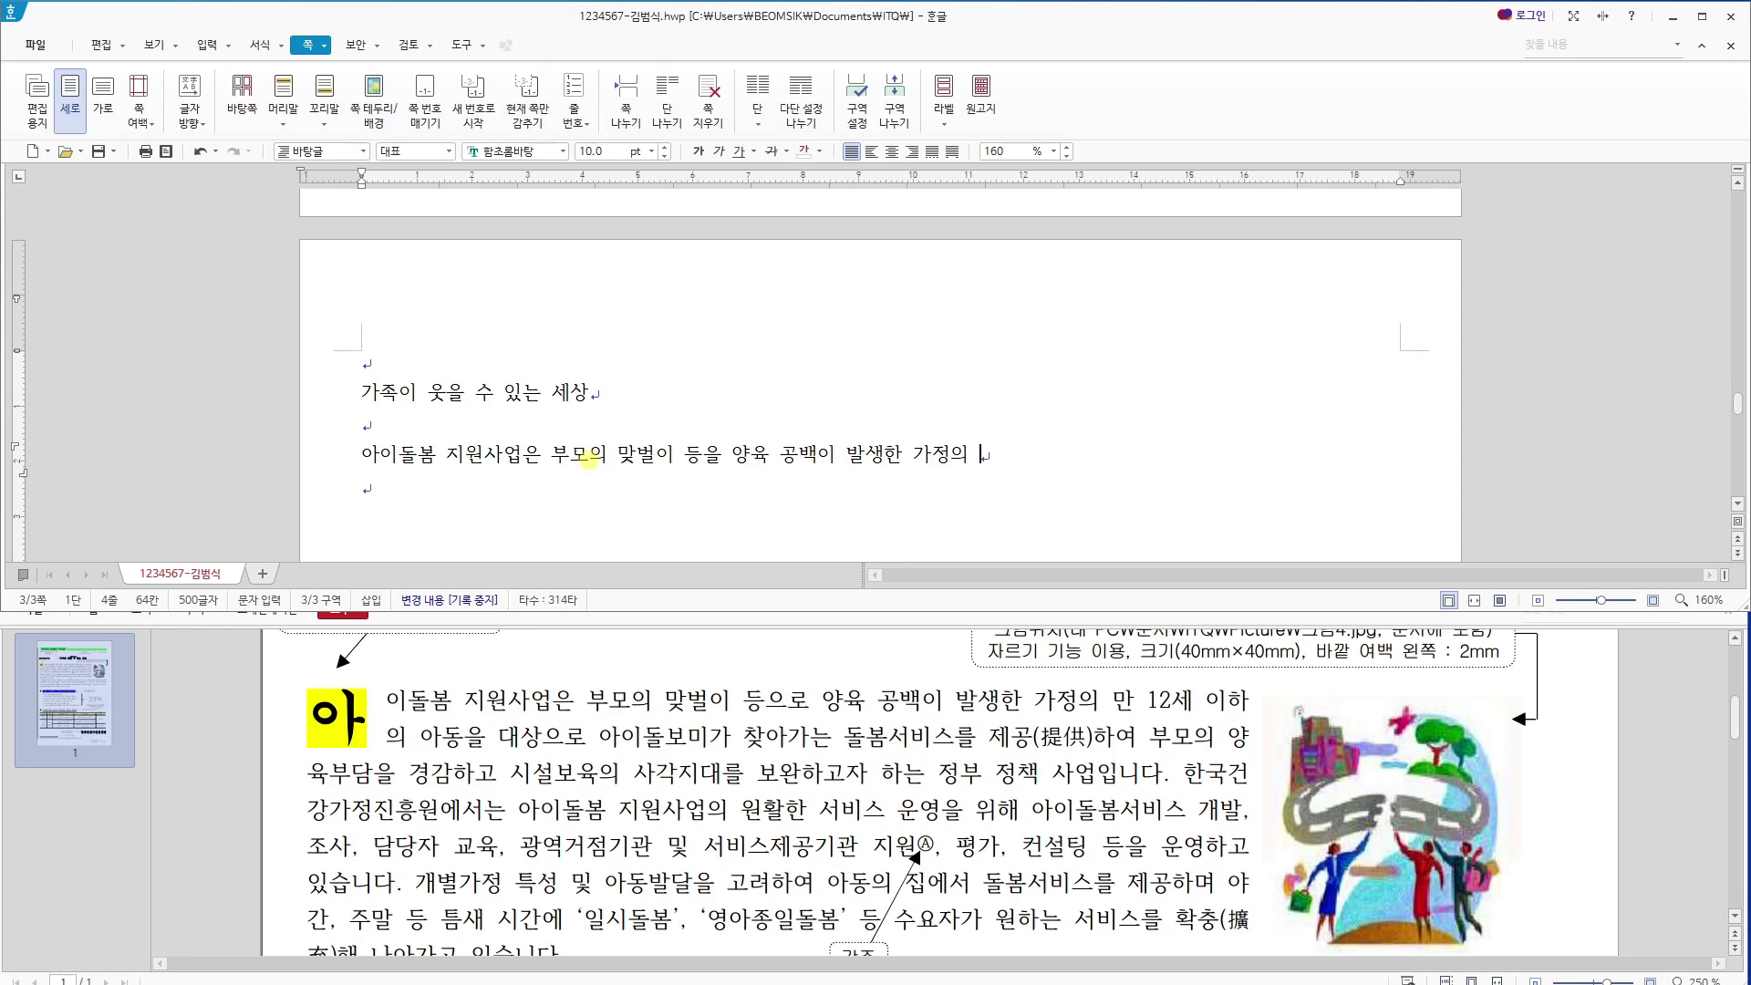
text(12세 잏ㅏ의 아동을 댓)
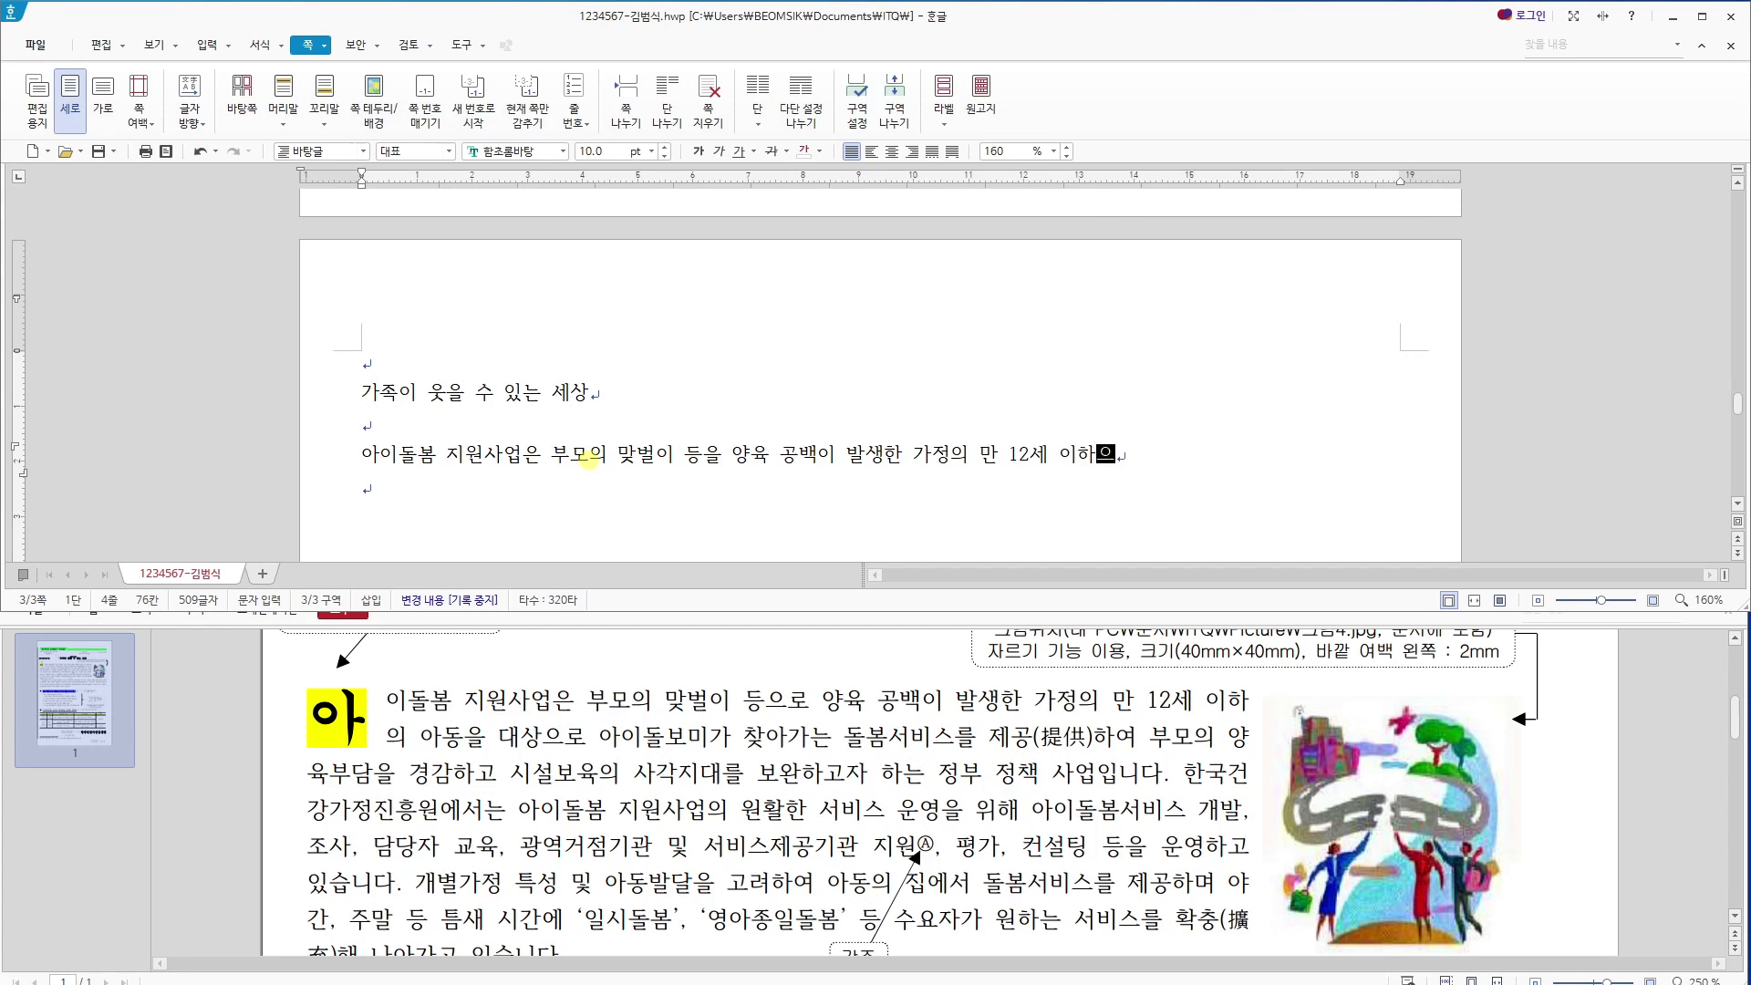
text(ㅏㅇ으로 아)
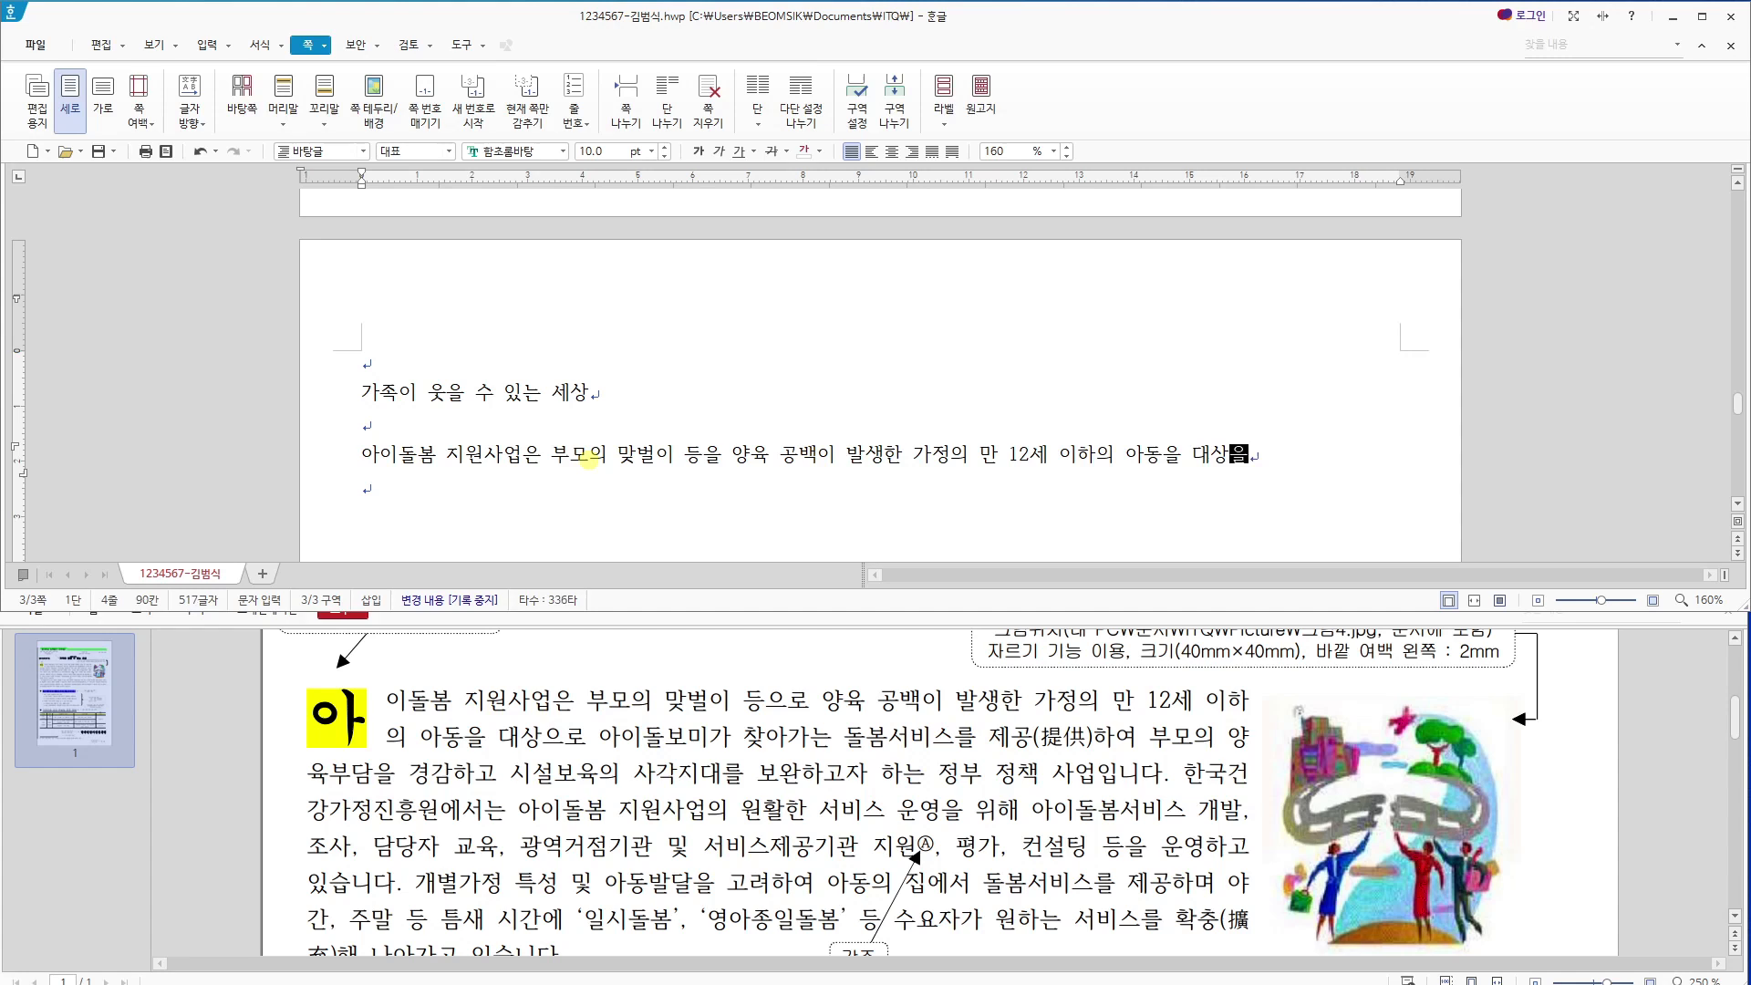
text(이)
text(돌보미가 )
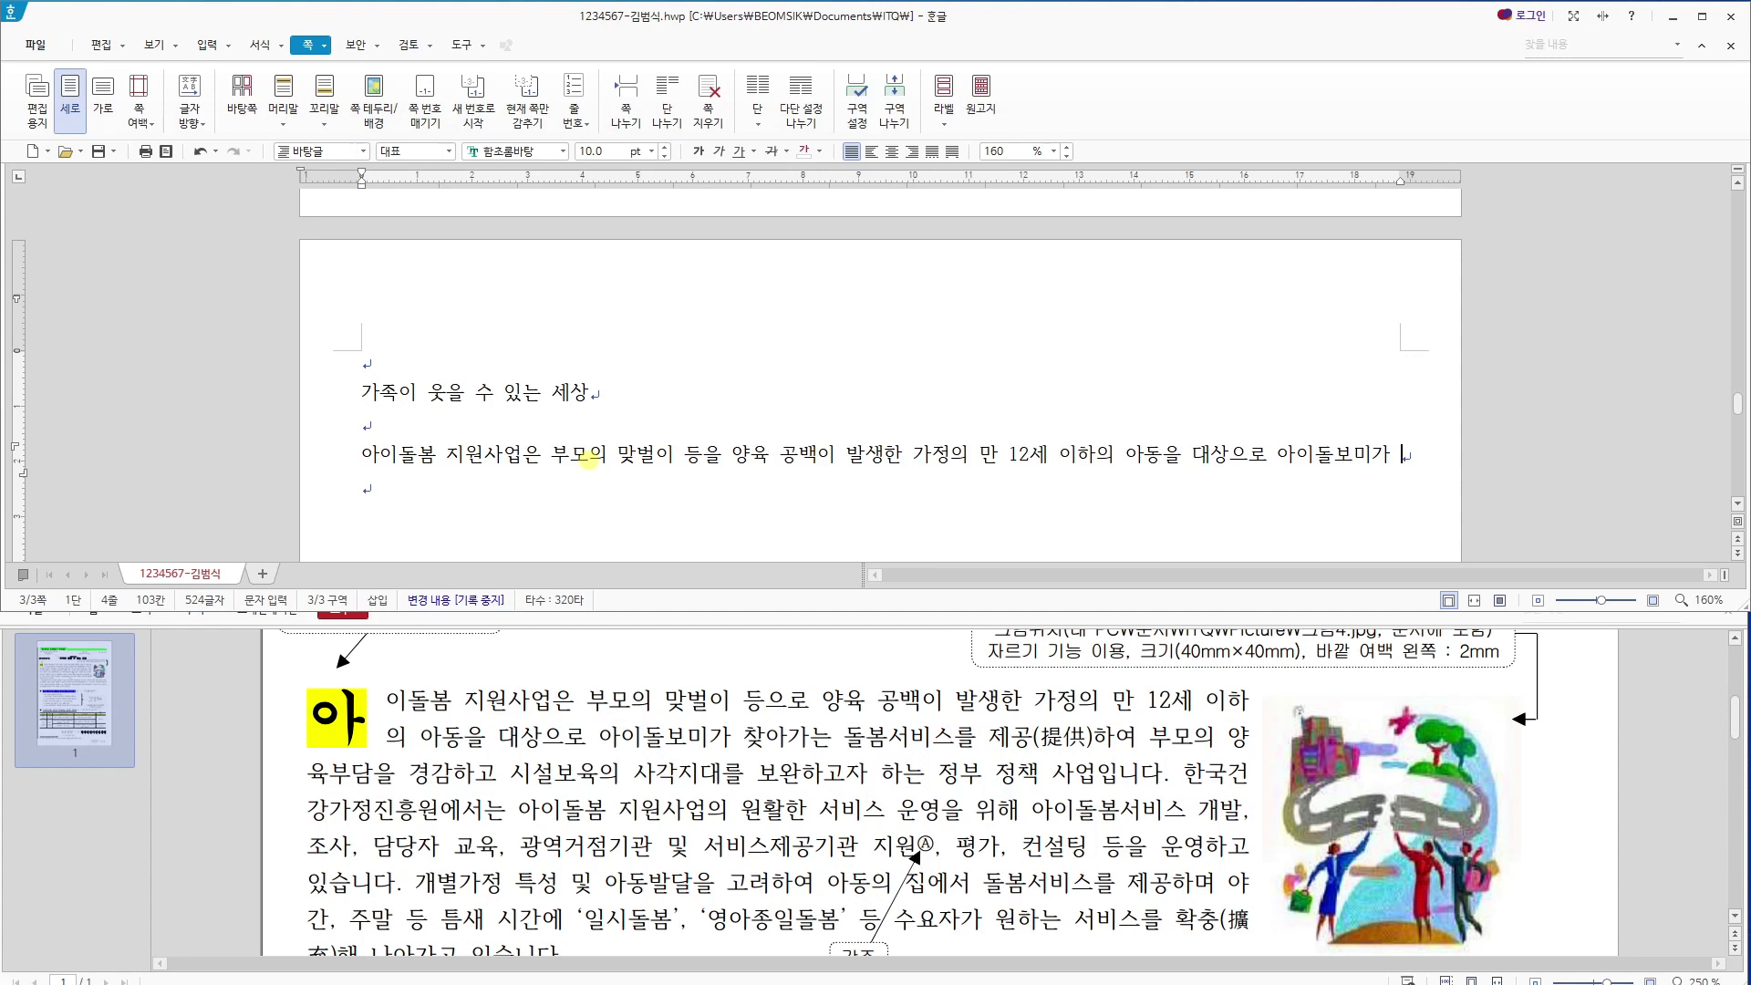
text(찾ㅇㅏㄱㅏ는 돌봄서비)
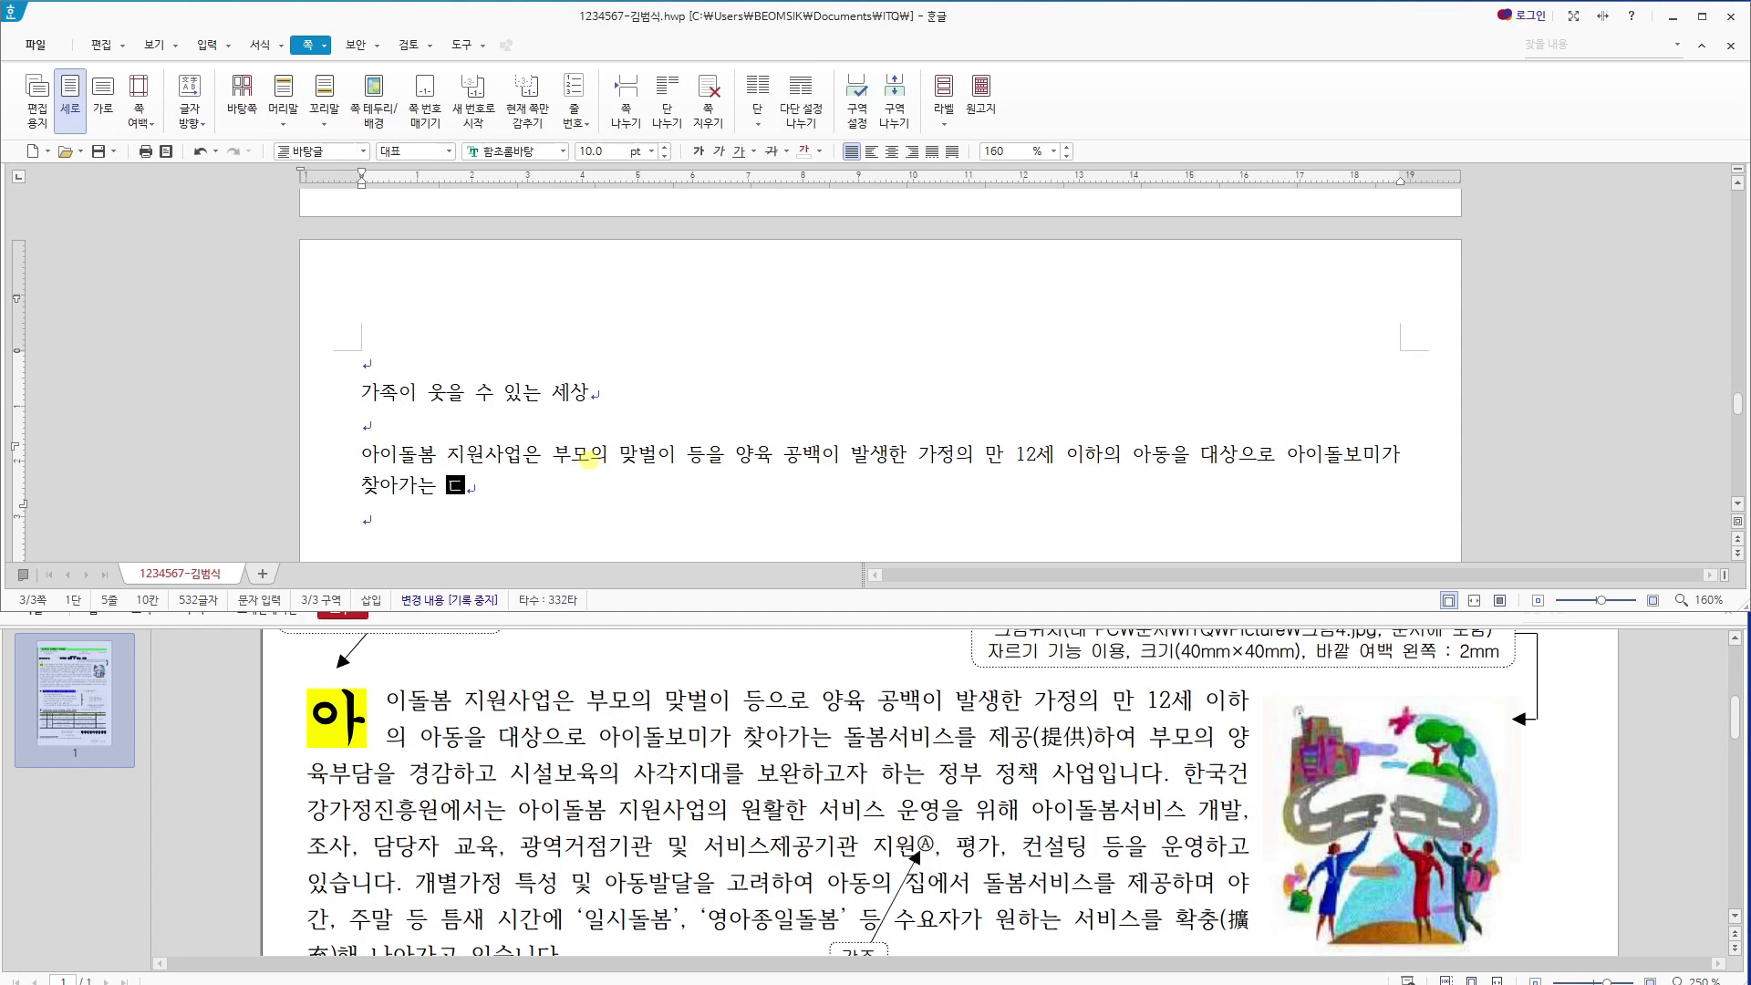
text(를 제공)
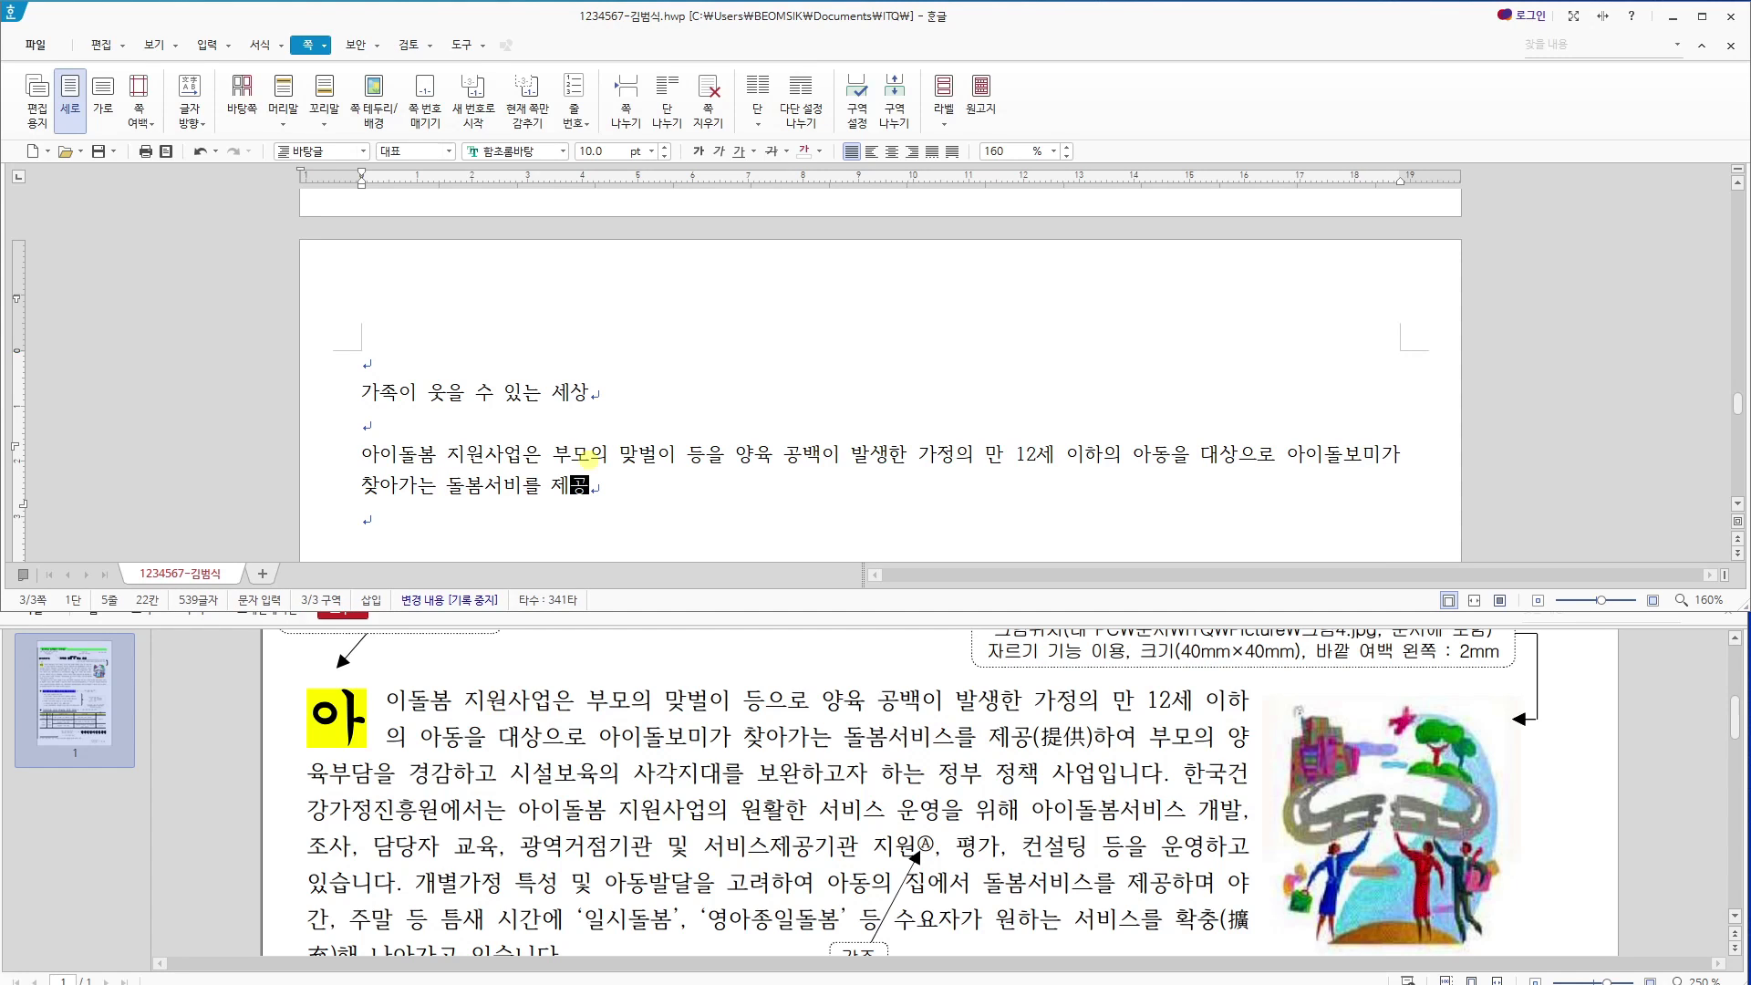
Convert the word 제공 to hanja with 悌恭 in the 한글(漢字) format.
click(592, 483)
key(F9)
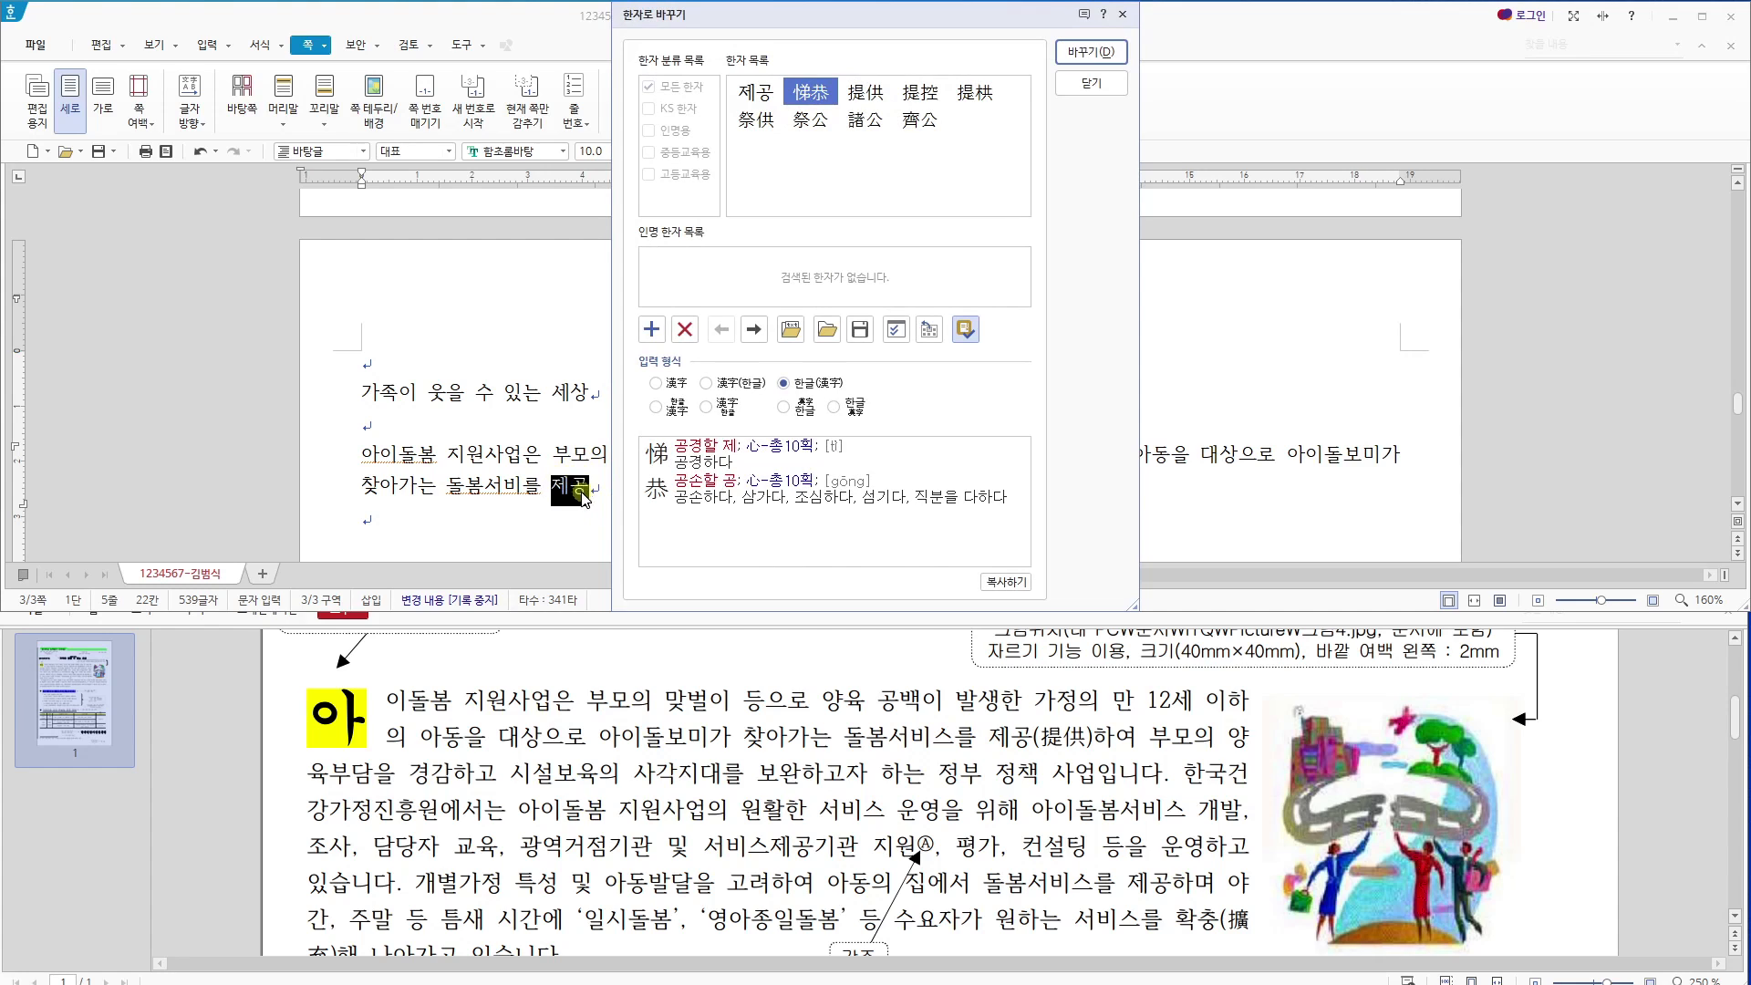
mouse_move(846, 93)
click(1081, 57)
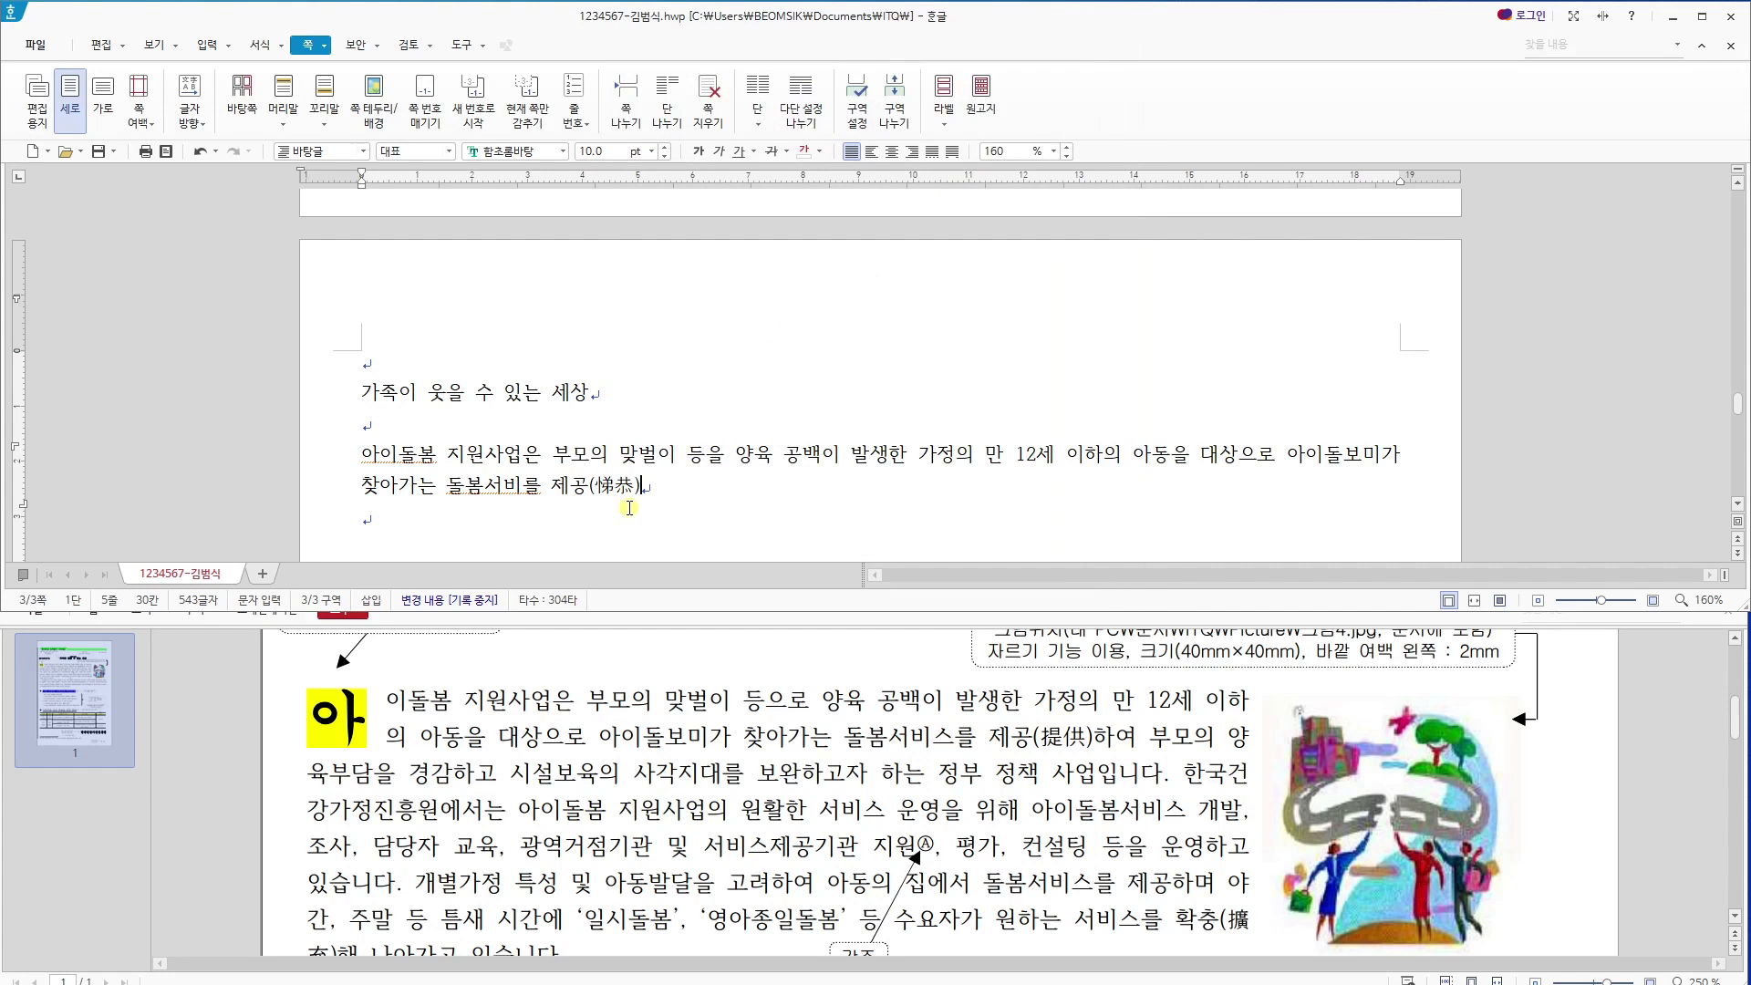
Undo the hanja conversion of 제공 and restore the rest of the typed paragraph.
key(ctrl+z)
key(ctrl+z)
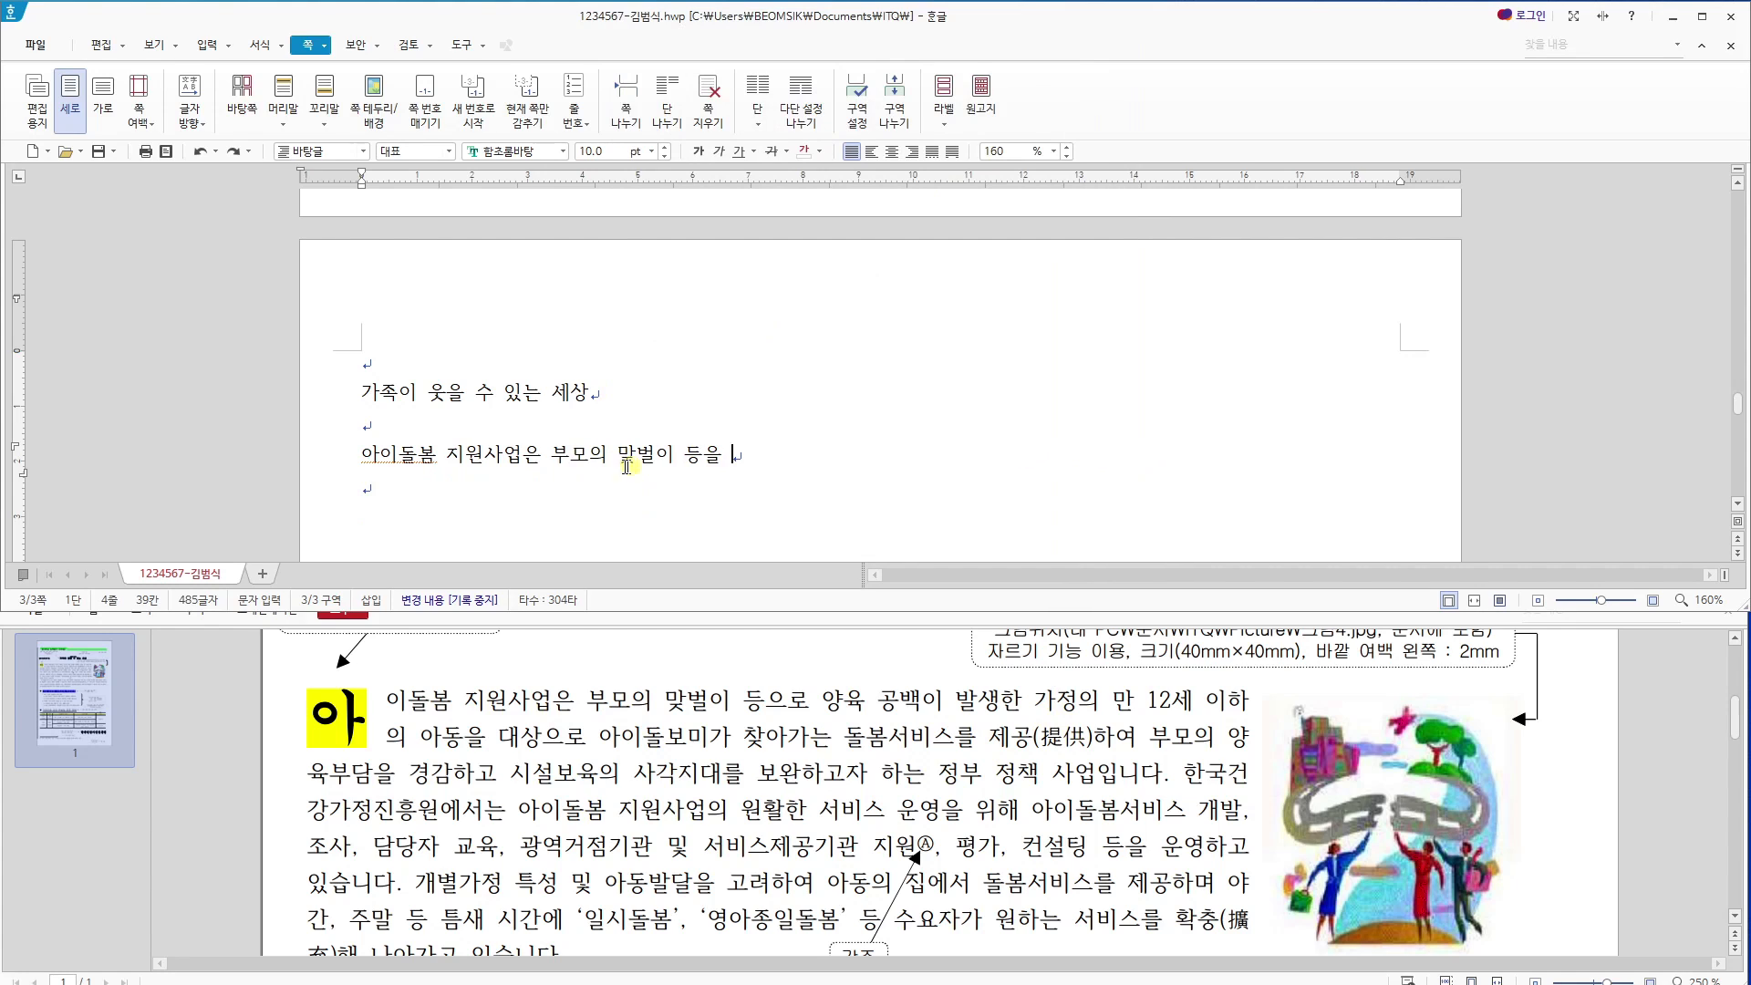
click(233, 151)
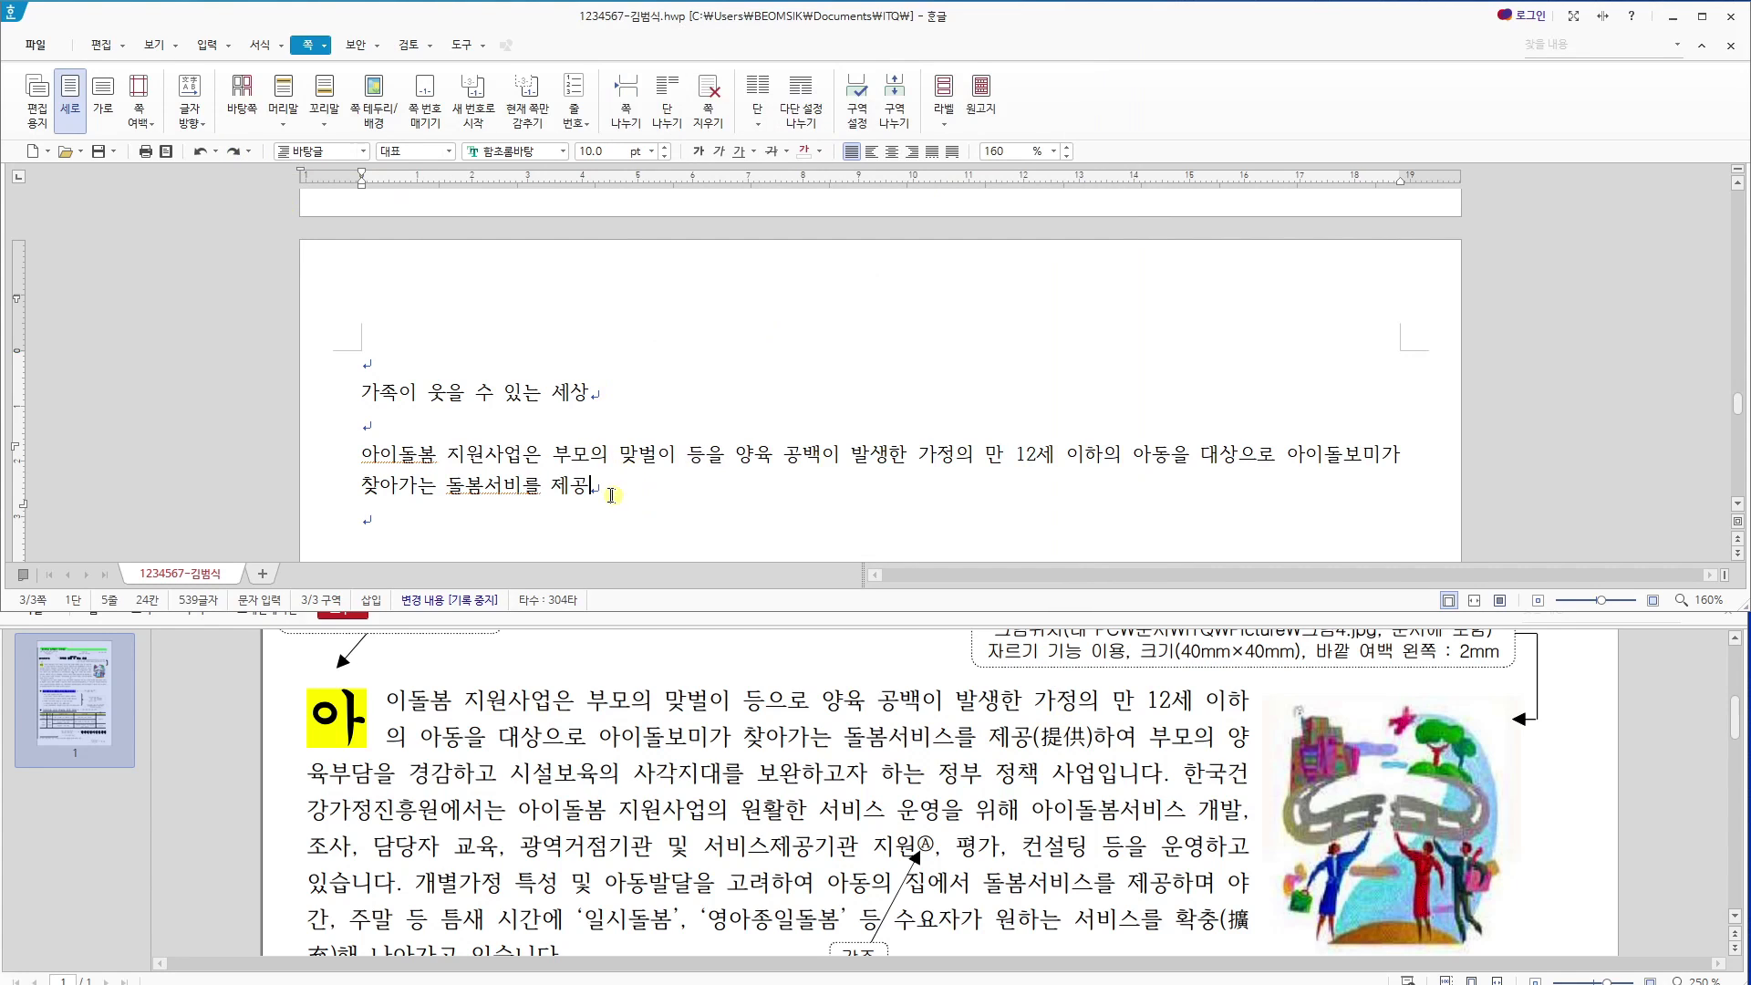
Correct 돌봄서비를 to 돌봄서비스를 and add 하여 after 제공.
drag(588, 488, 546, 488)
click(676, 469)
click(531, 495)
text(스)
click(658, 498)
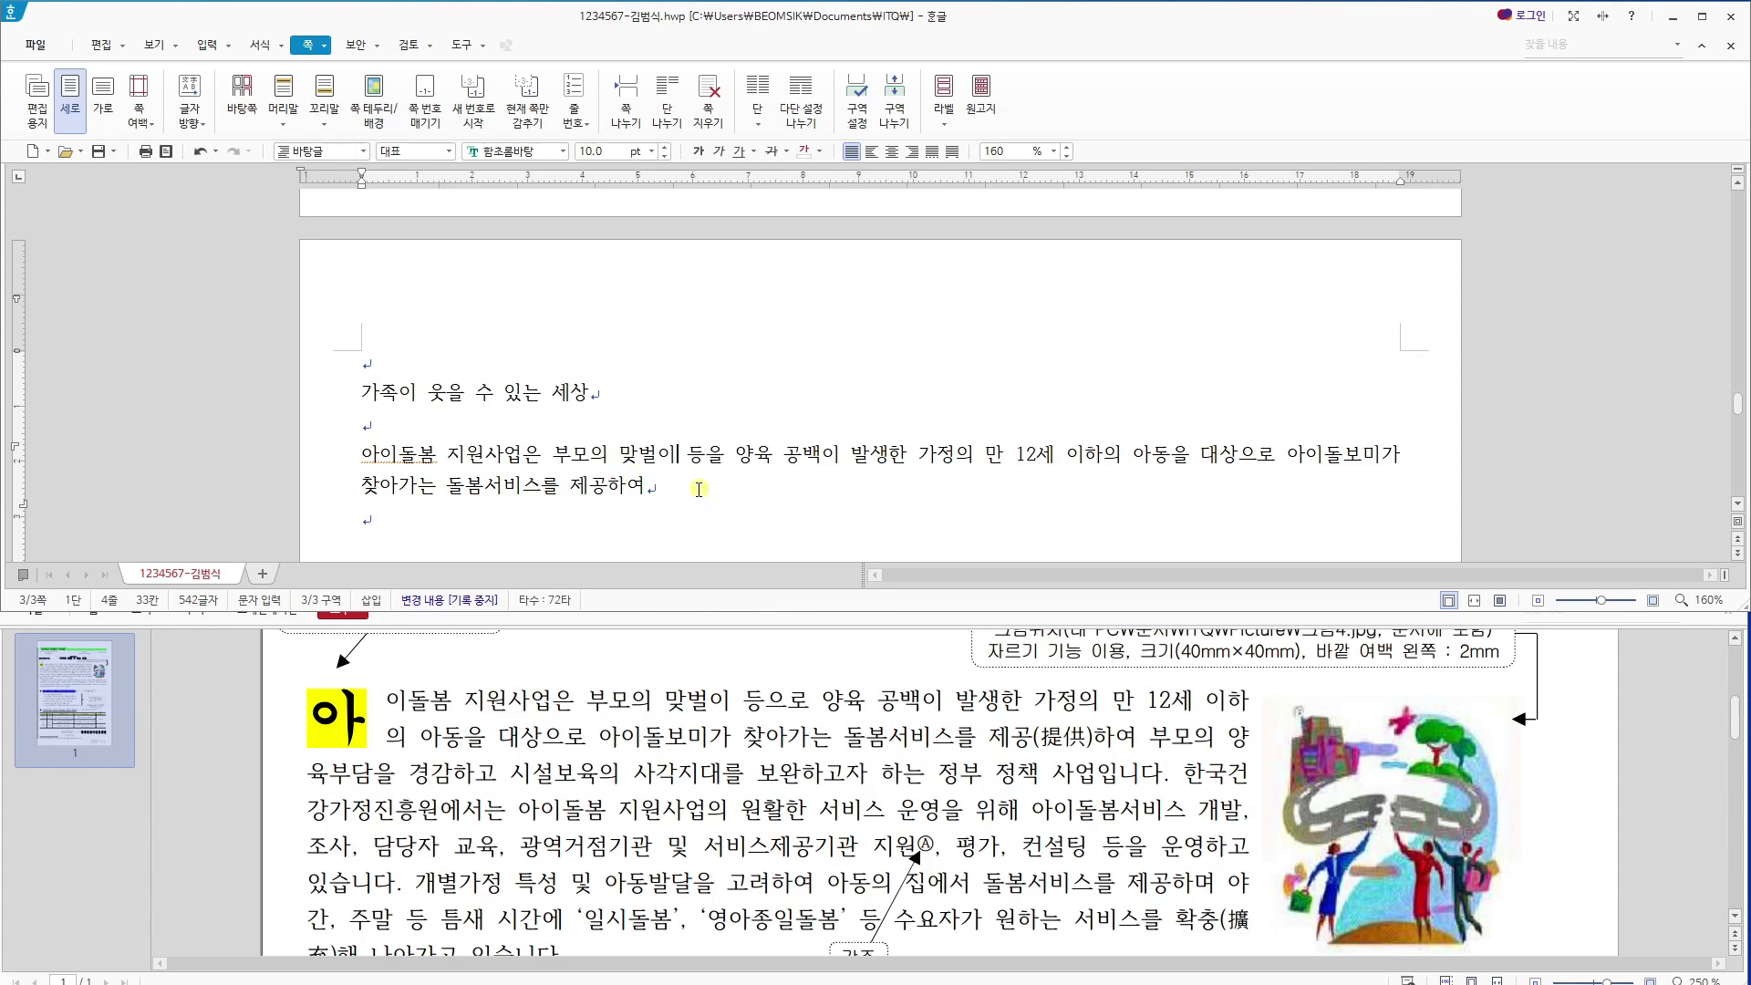
drag(578, 485, 600, 485)
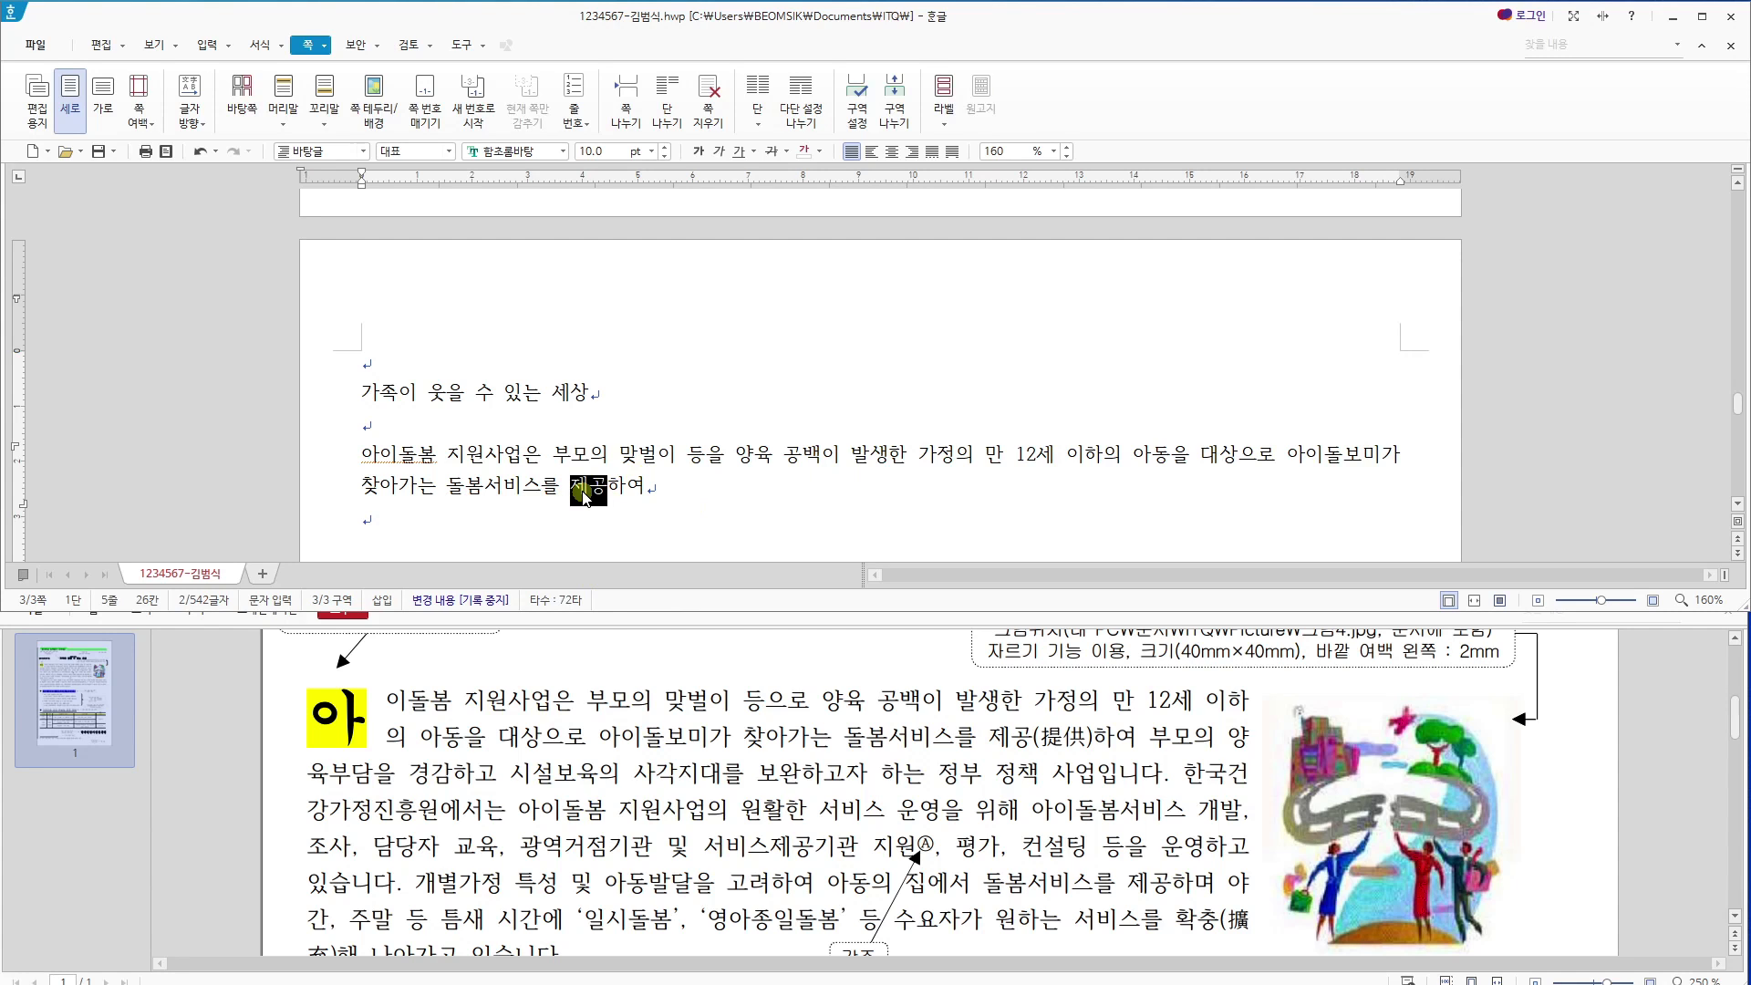
key(F9)
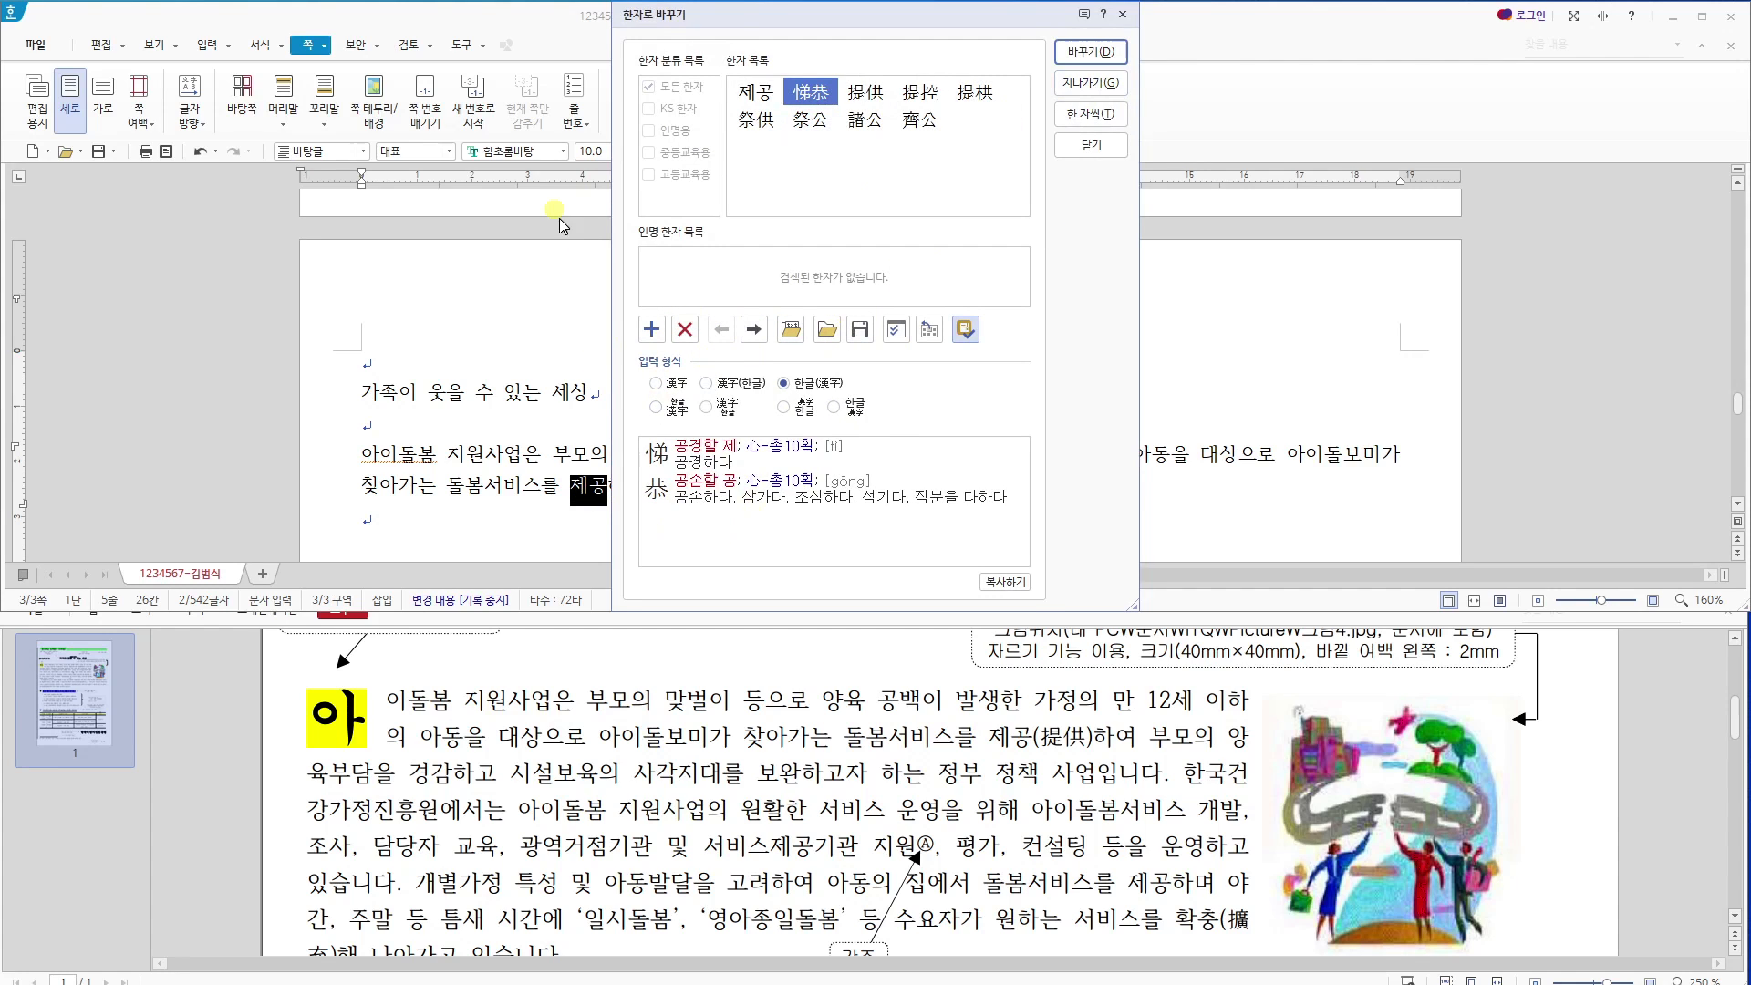
click(1092, 145)
Replace 제공하여 with 제공 and convert it to the hanja 悌恭 using the 漢字-only format.
drag(636, 492, 577, 493)
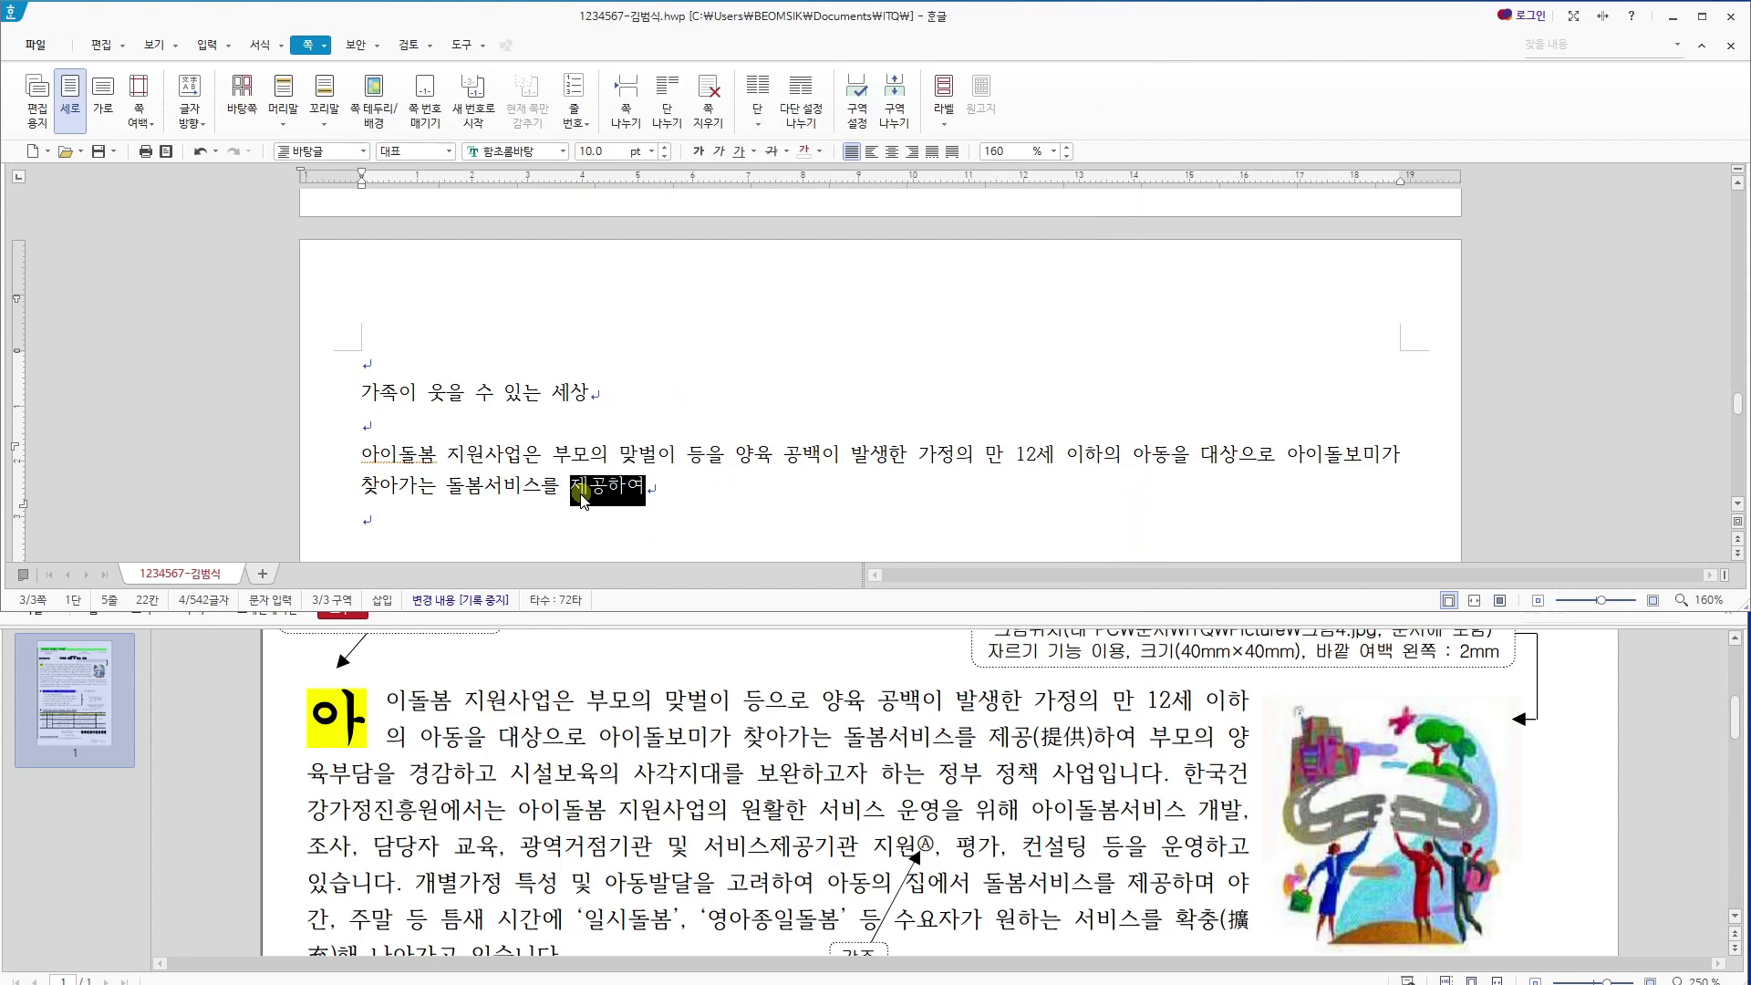
key(Delete)
text(제공)
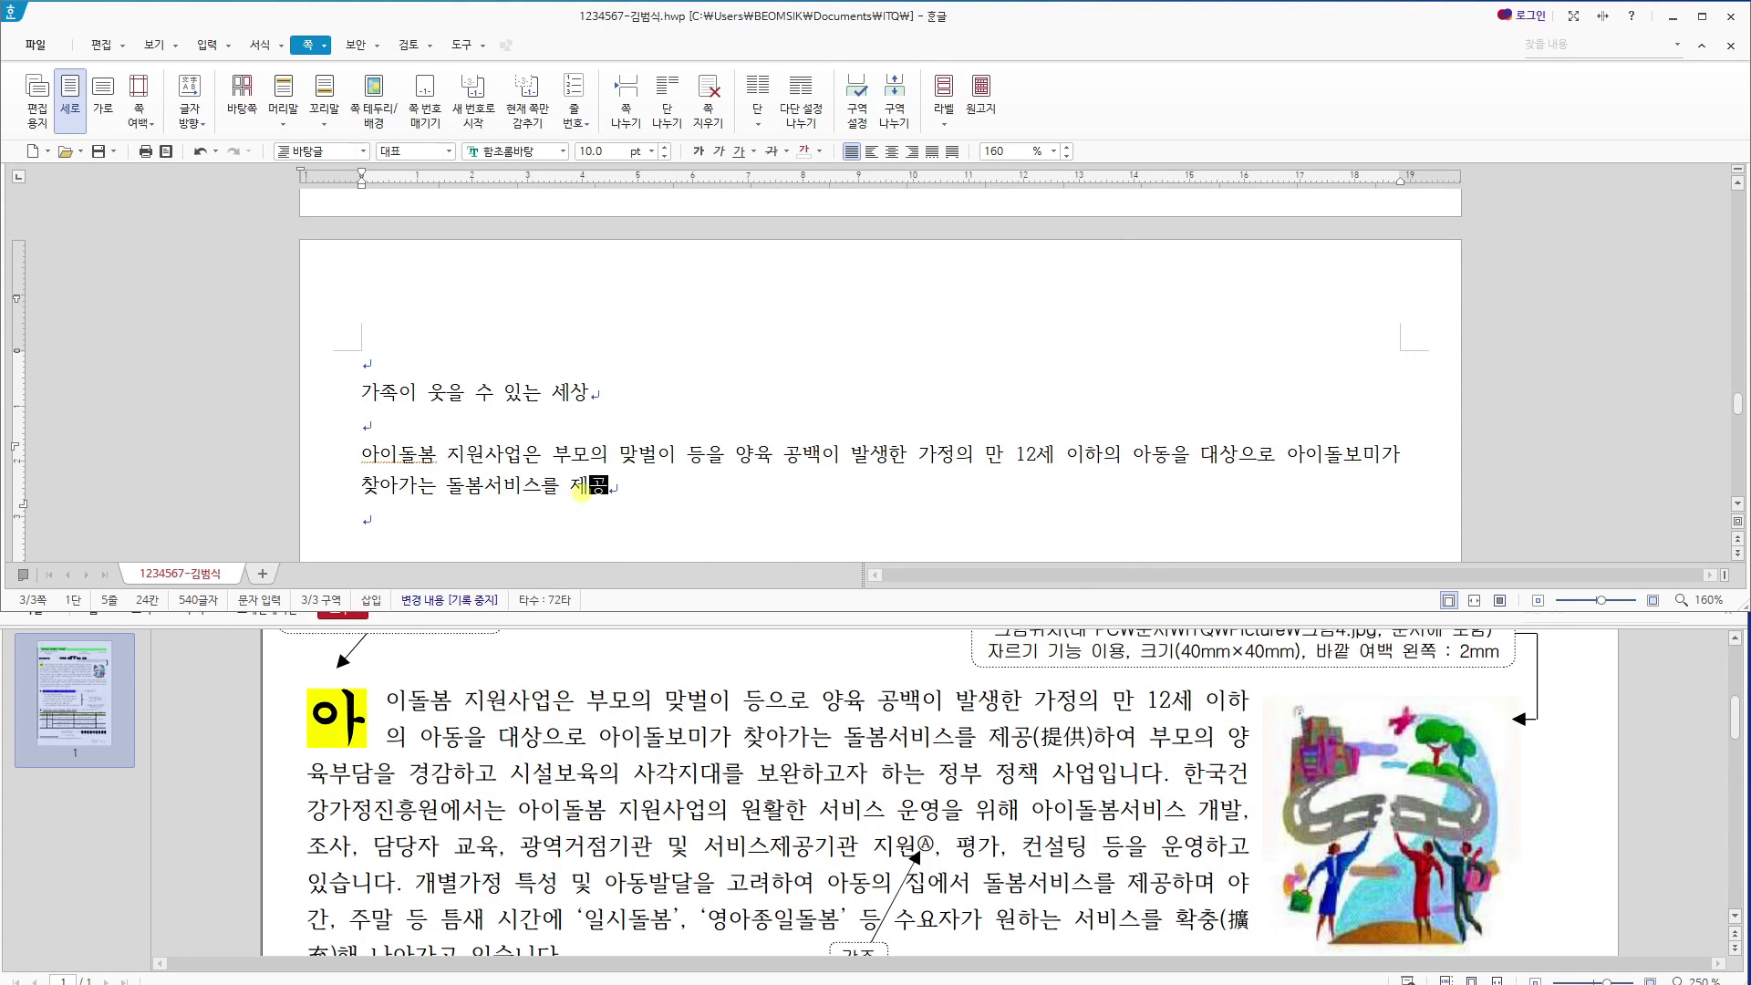
key(F9)
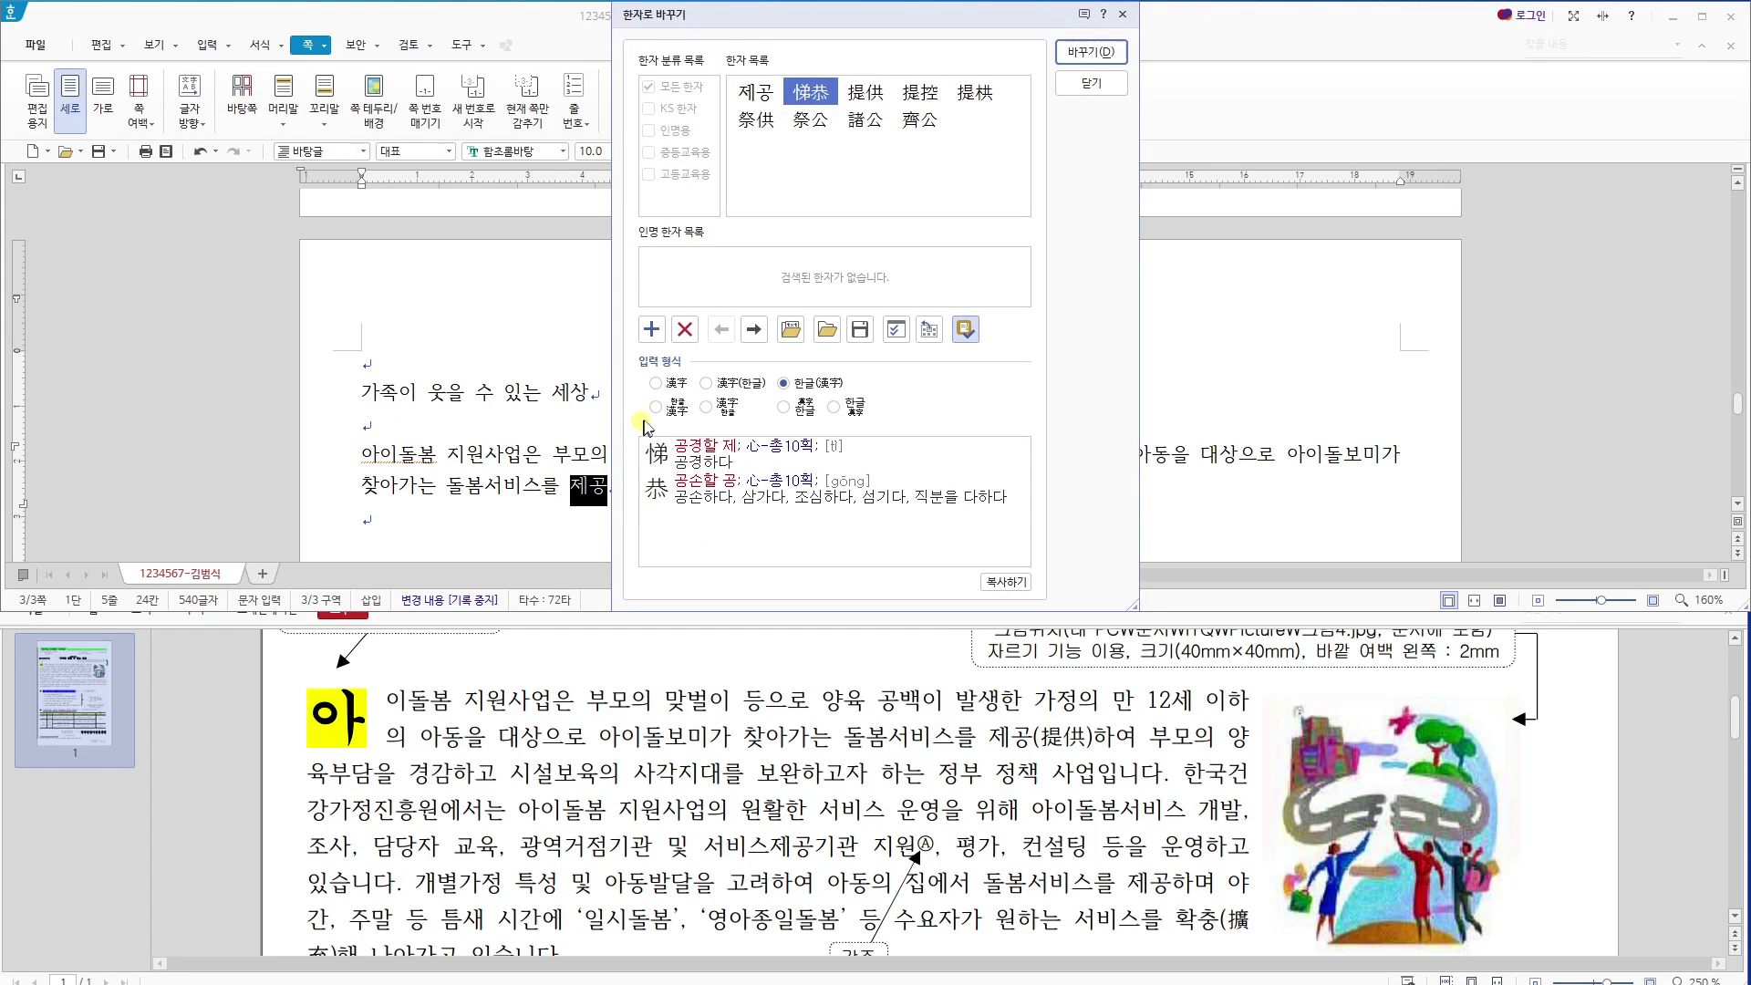
click(666, 387)
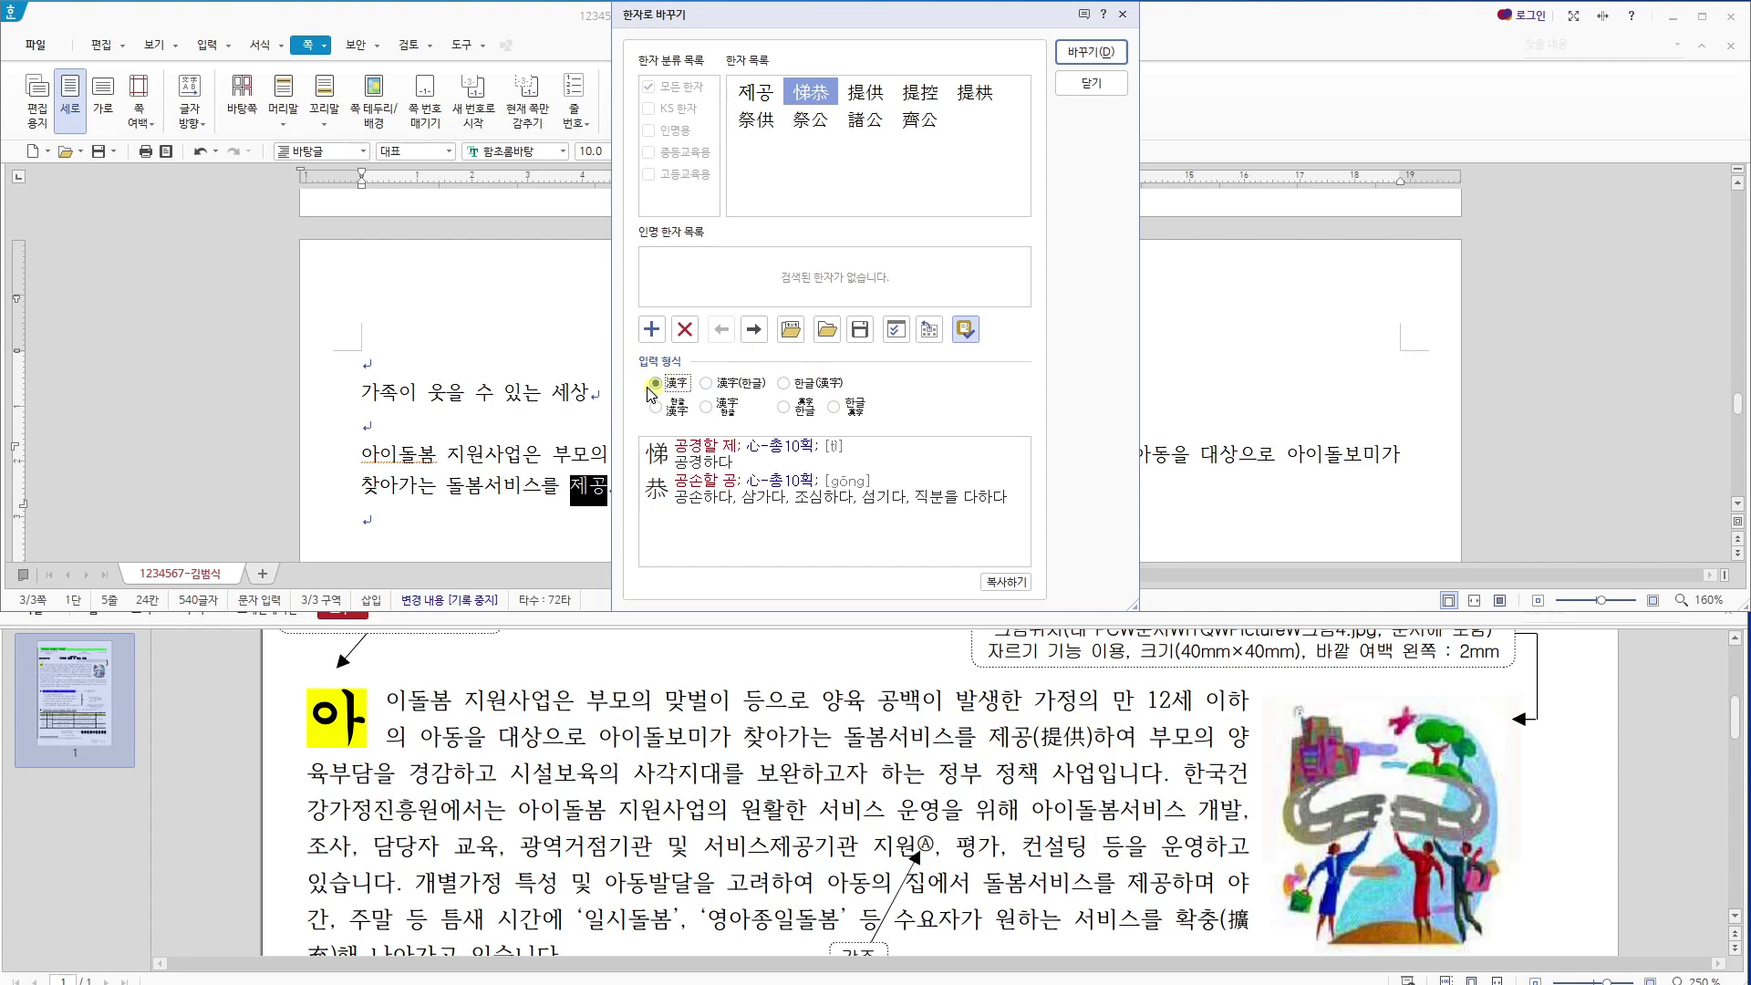
click(1091, 52)
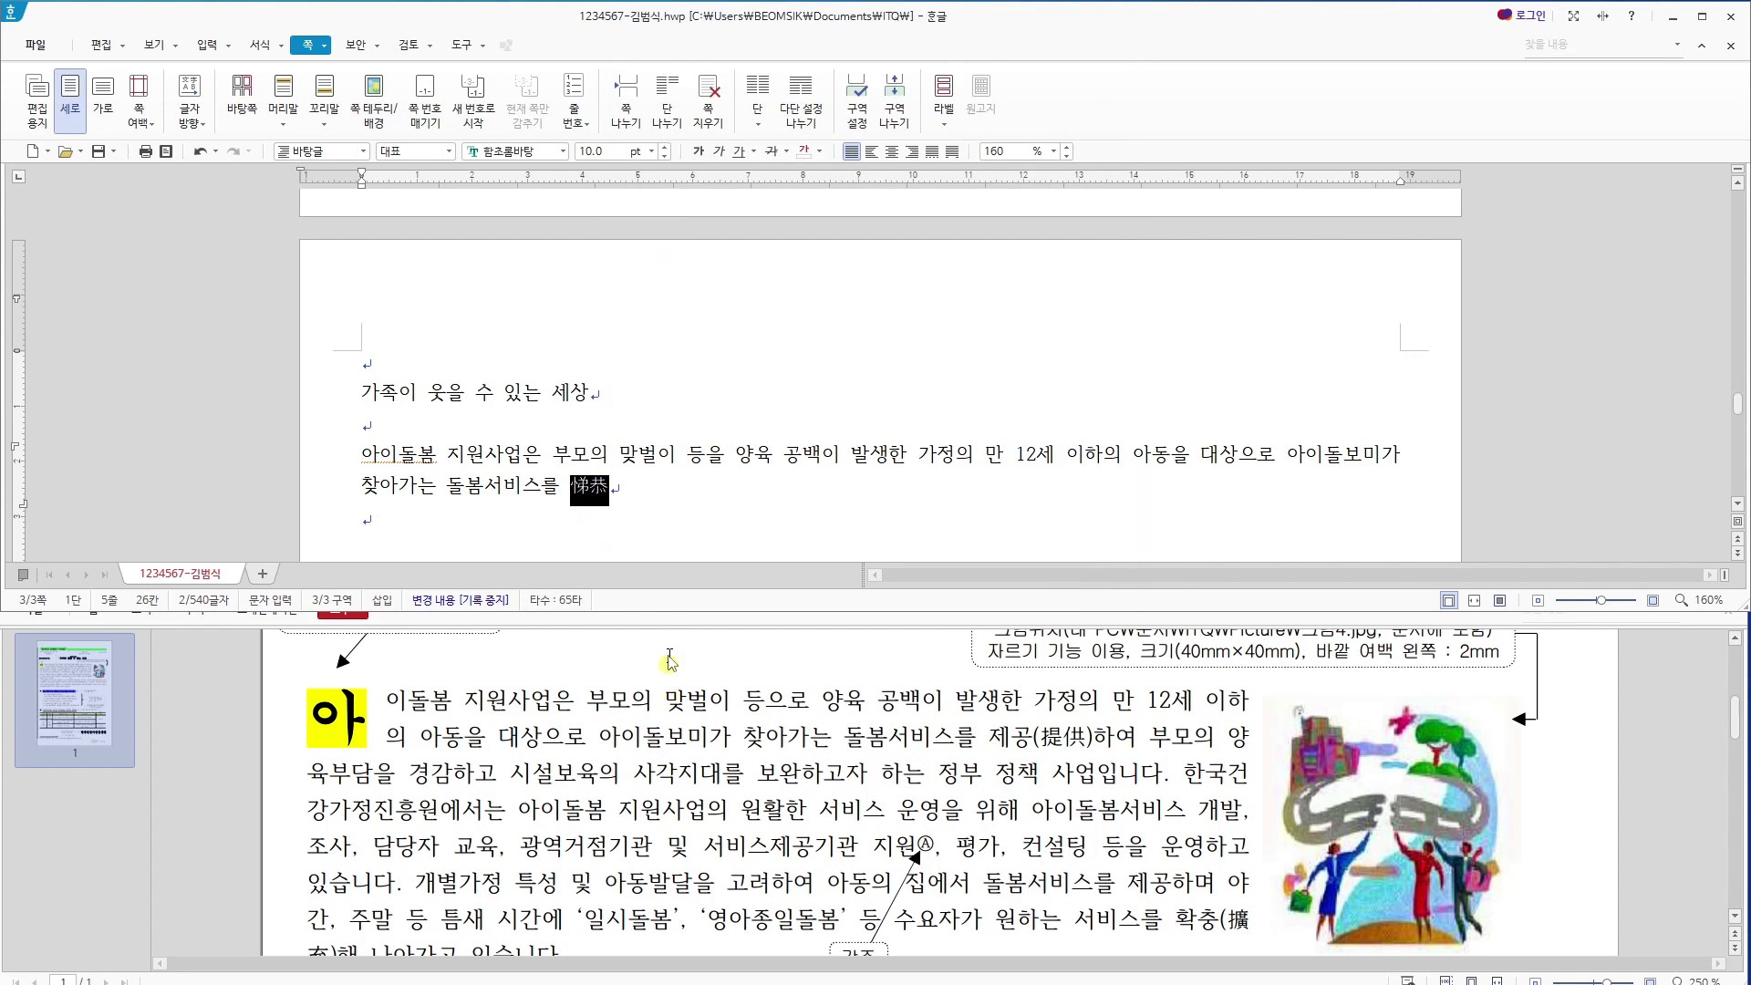
Try adding 제공 and parentheses by hand around the hanja to form 제공(悌恭), and undo that addition.
click(594, 512)
click(576, 463)
text(제공(悌恭)
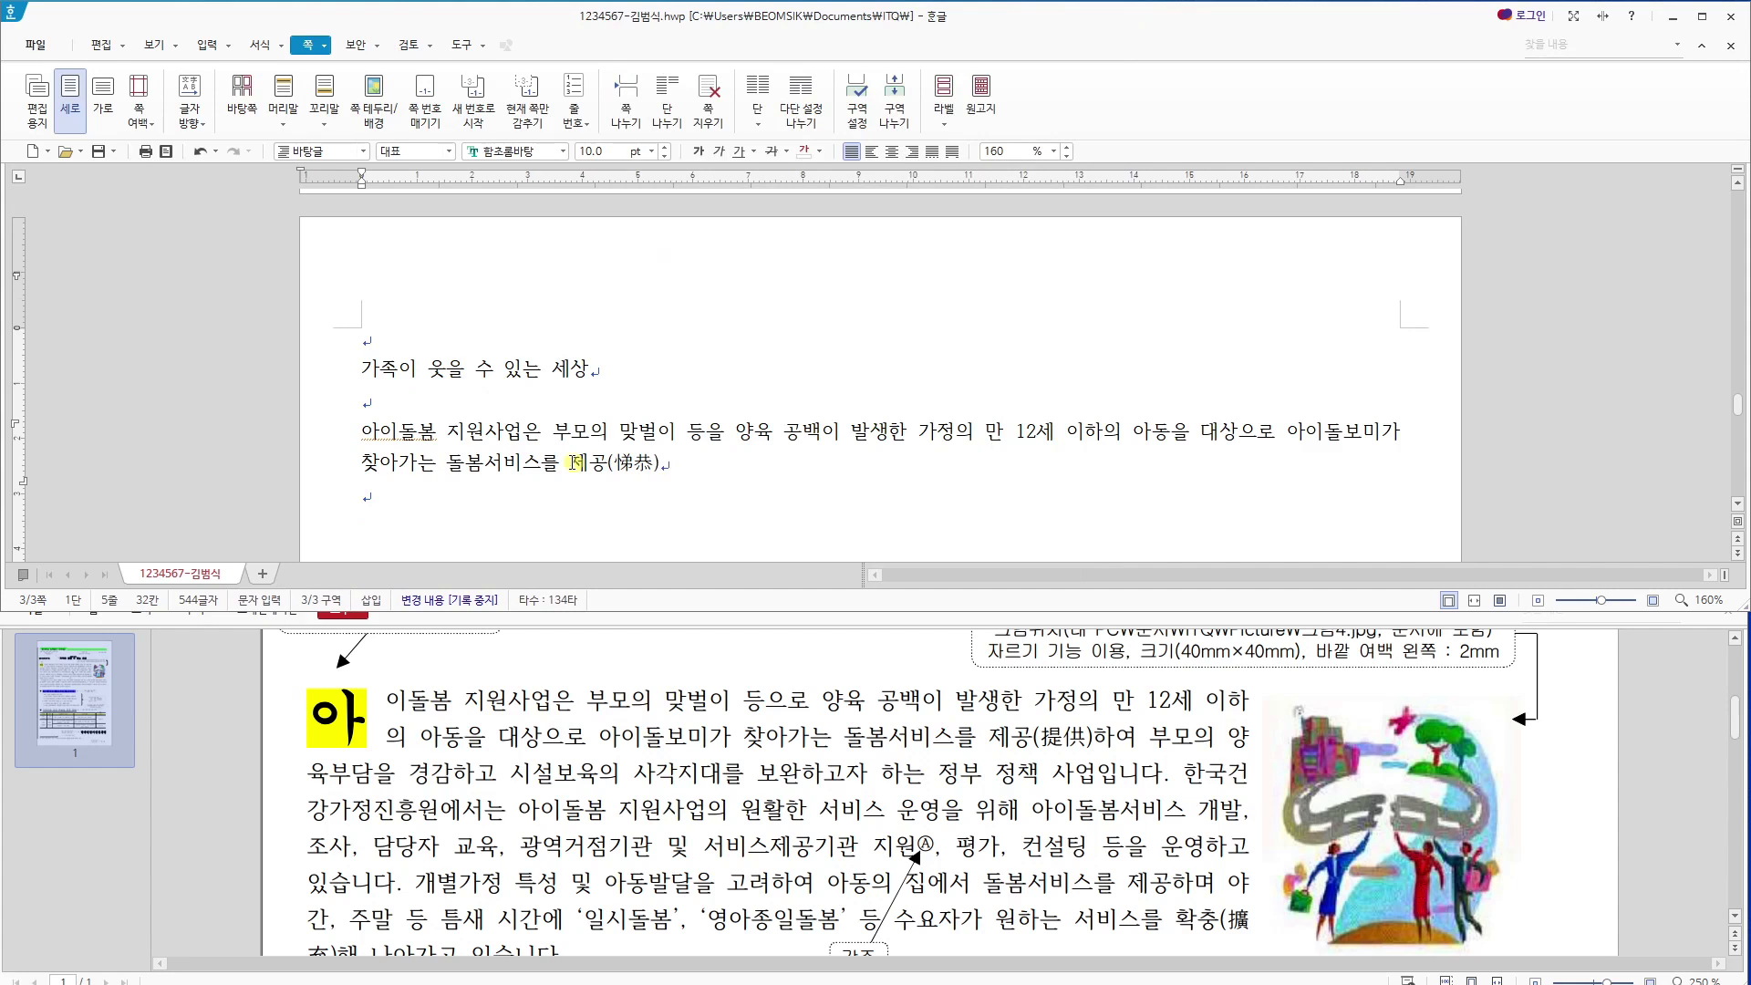
key(ctrl+z)
key(ctrl+z)
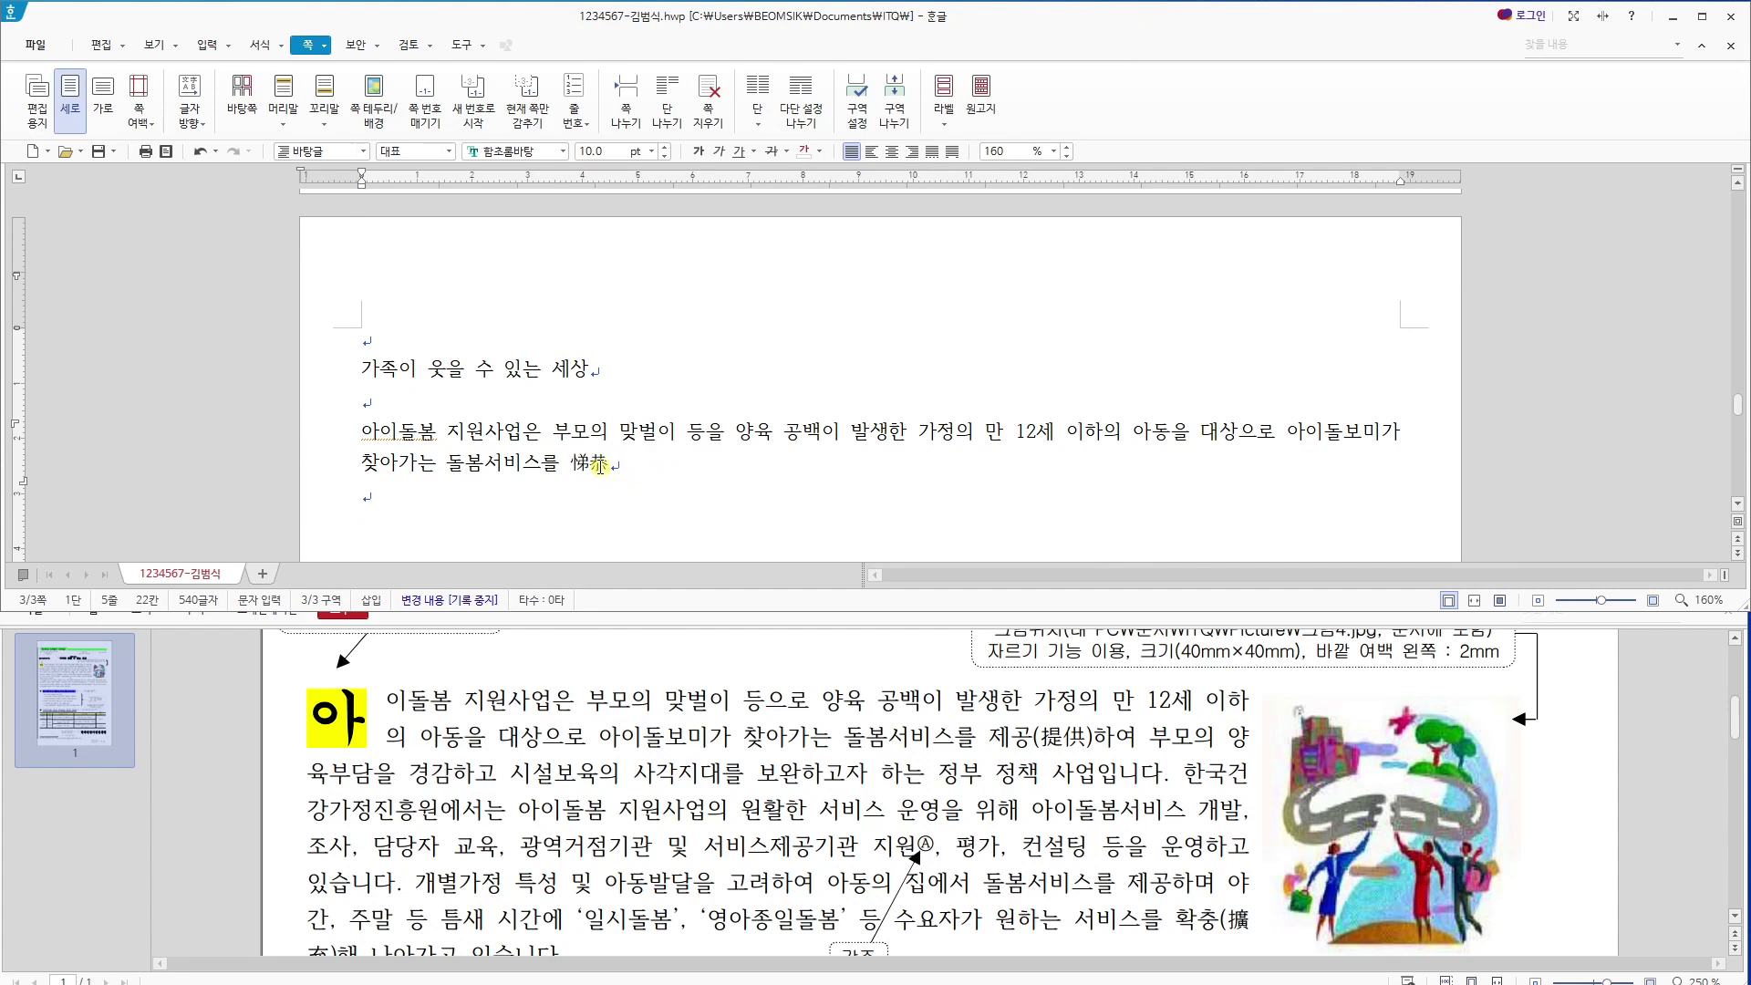
Replace the hanja 悌恭 at the end of the paragraph with the Hangul word 제공.
key(BackSpace)
text(ㅈ)
text(공)
Try converting 제공 to the hanja 悌恭 with the 漢字(한글) format, and undo the conversion.
key(F9)
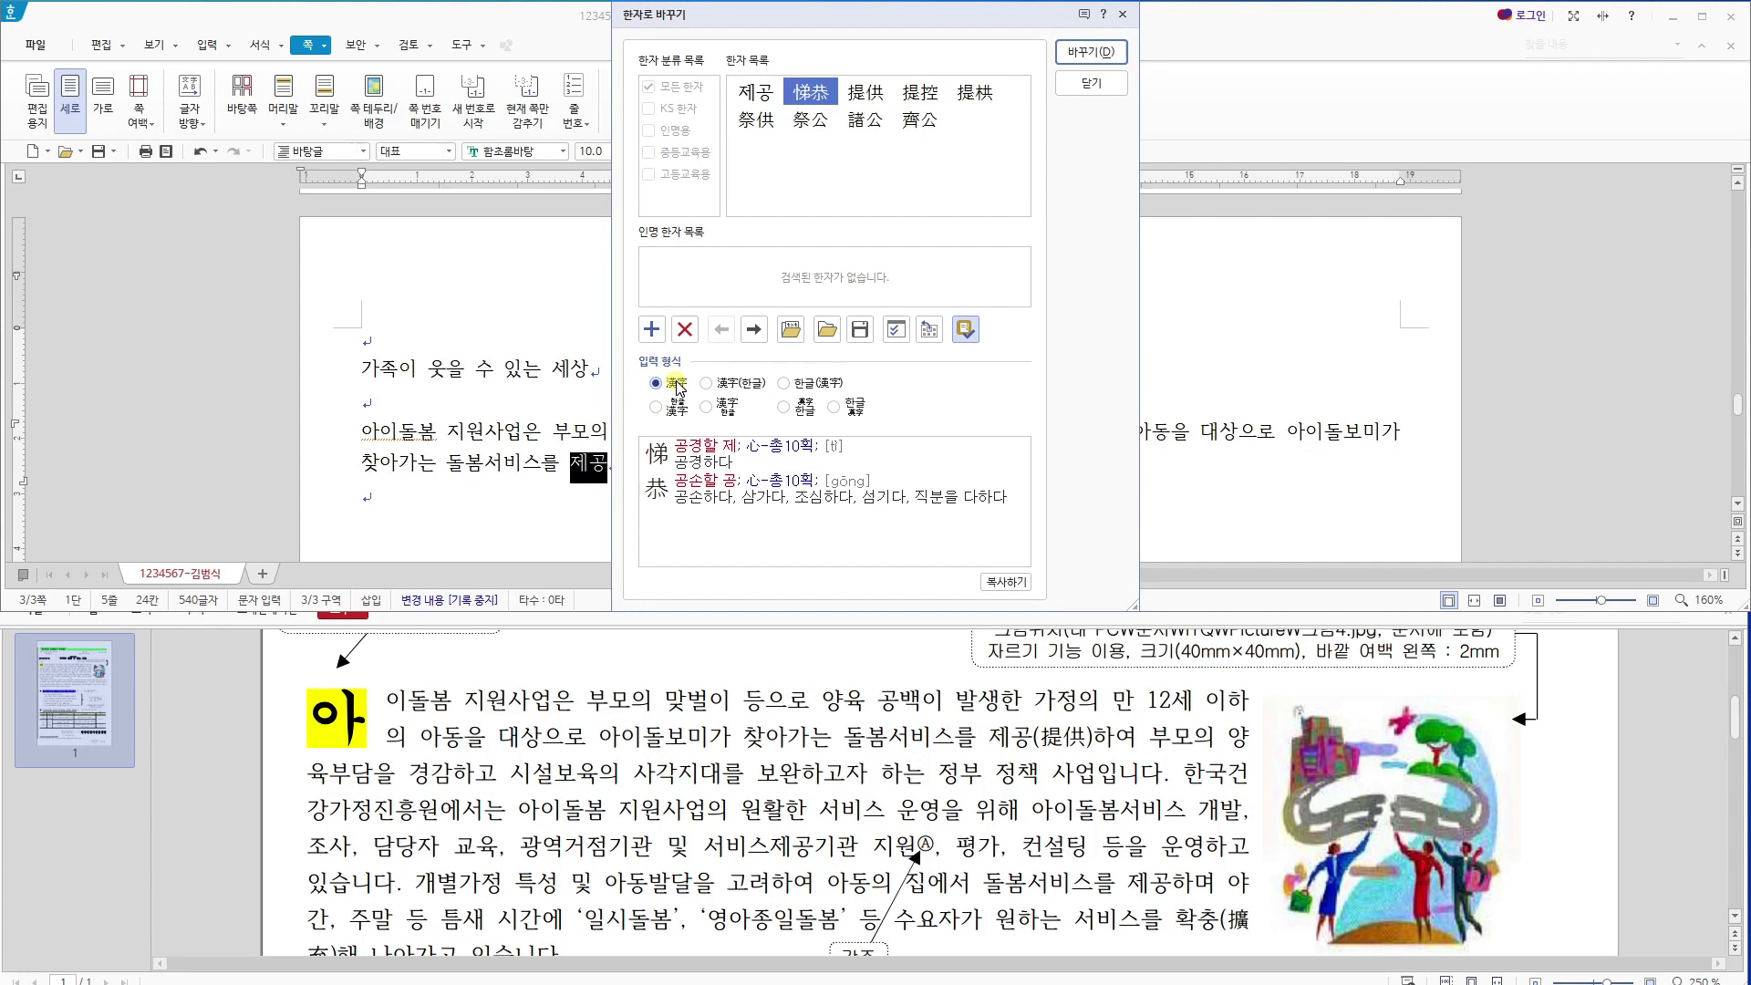
click(761, 385)
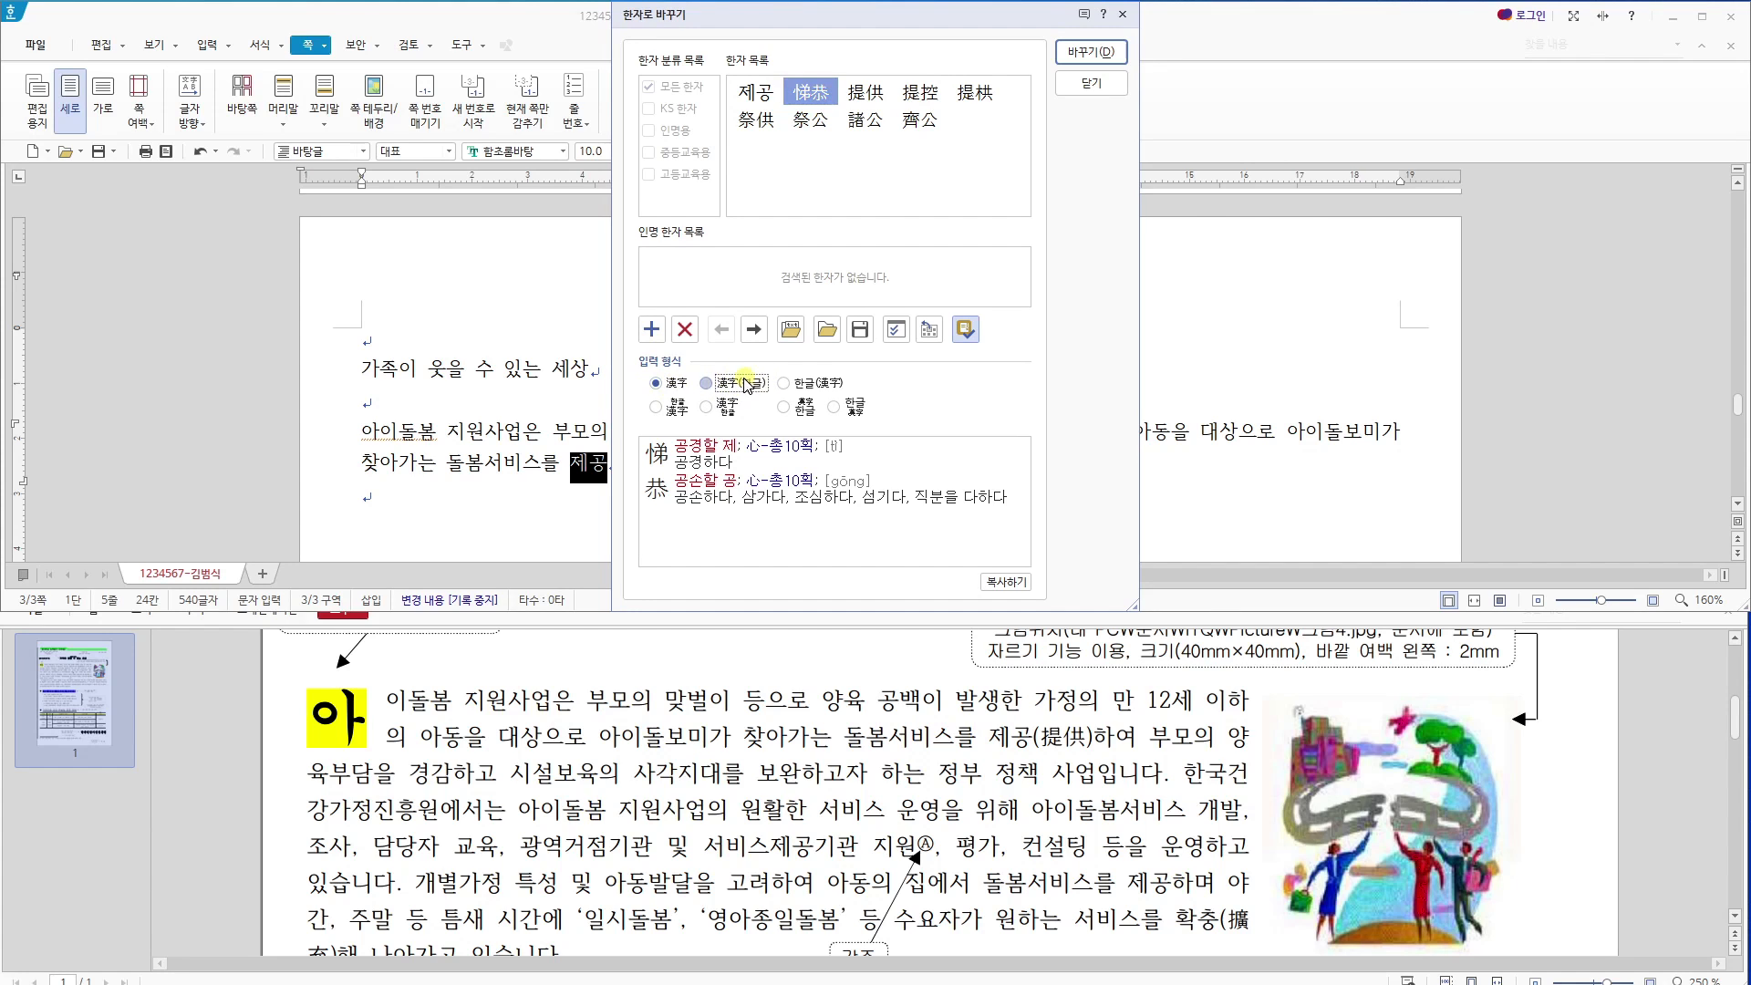
click(1078, 60)
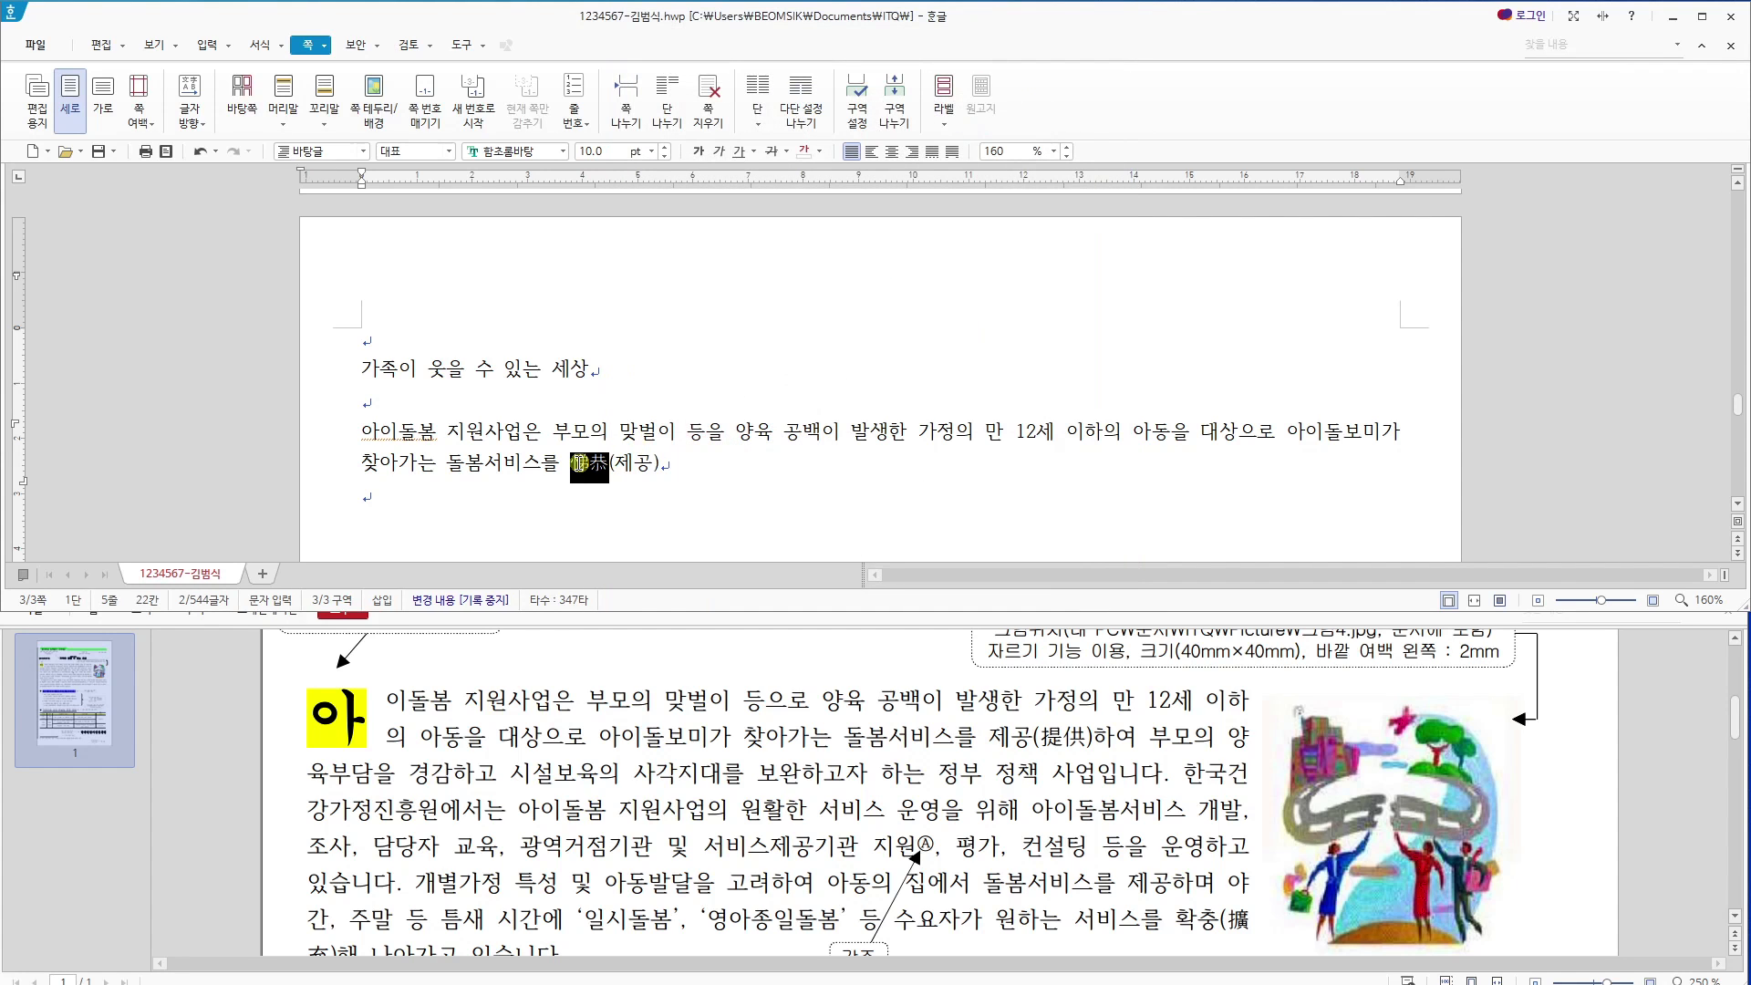
drag(630, 462, 650, 467)
click(703, 460)
key(ctrl+z)
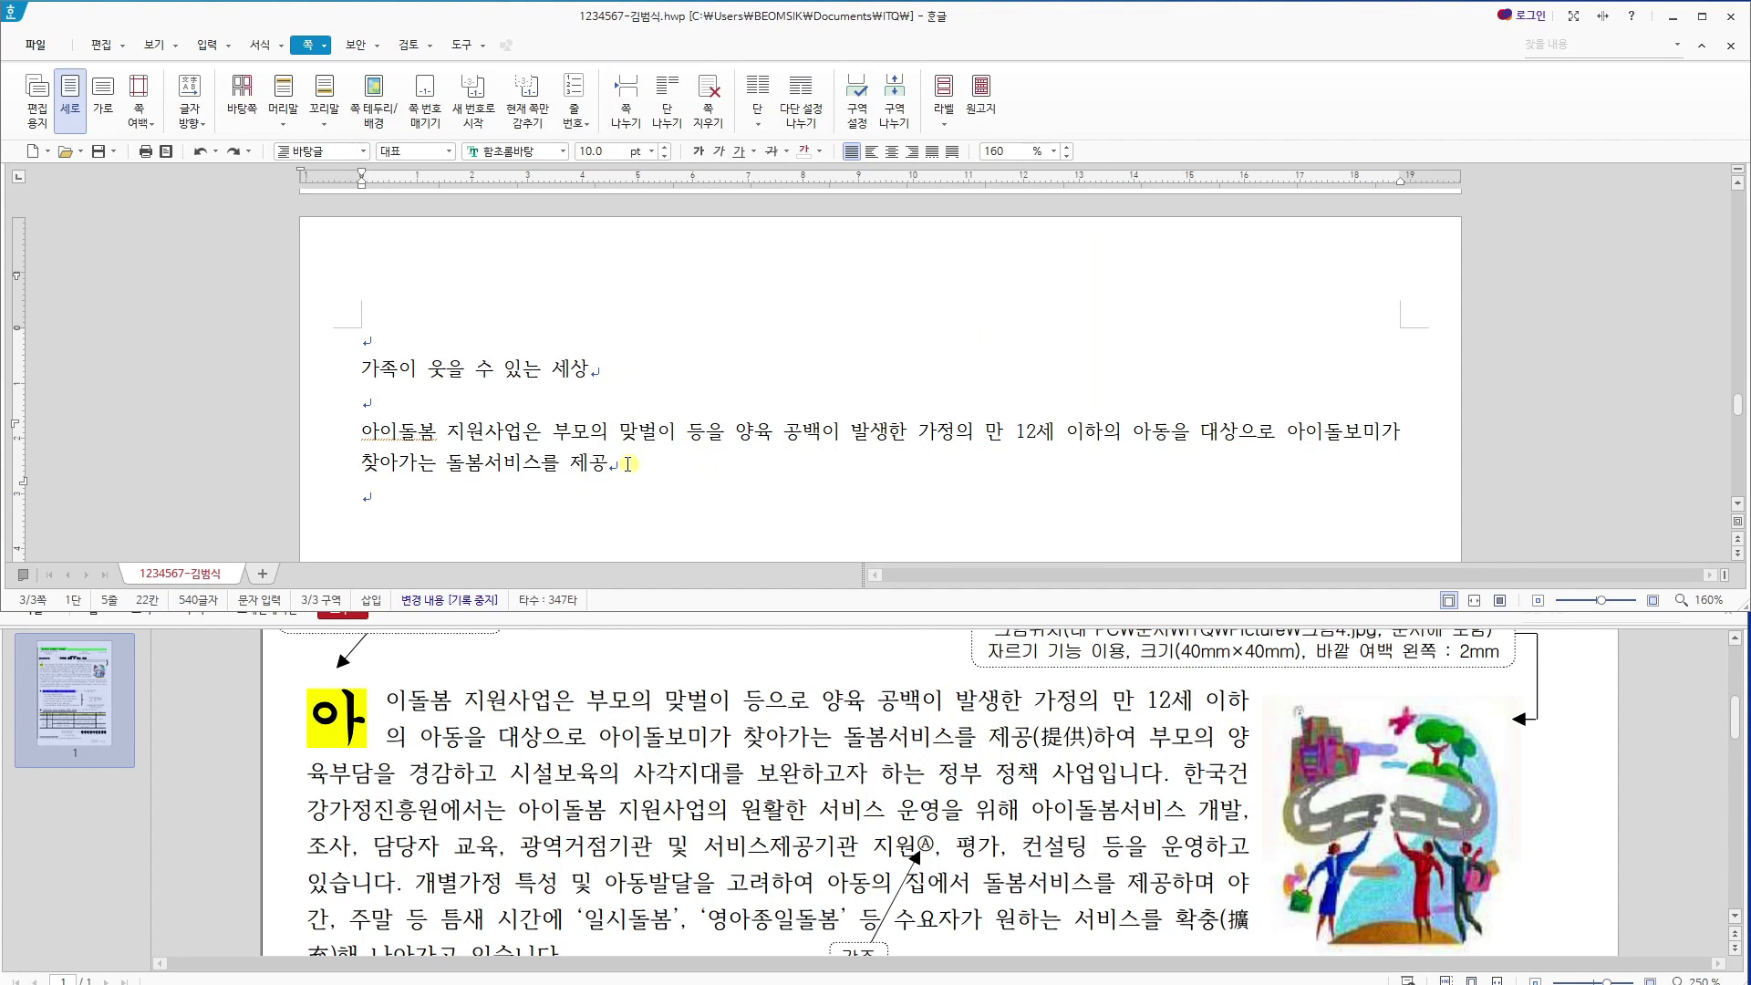
Convert 제공 at the end of the paragraph to 제공(悌恭) using the 한글(漢字) format.
drag(629, 464, 573, 462)
key(F9)
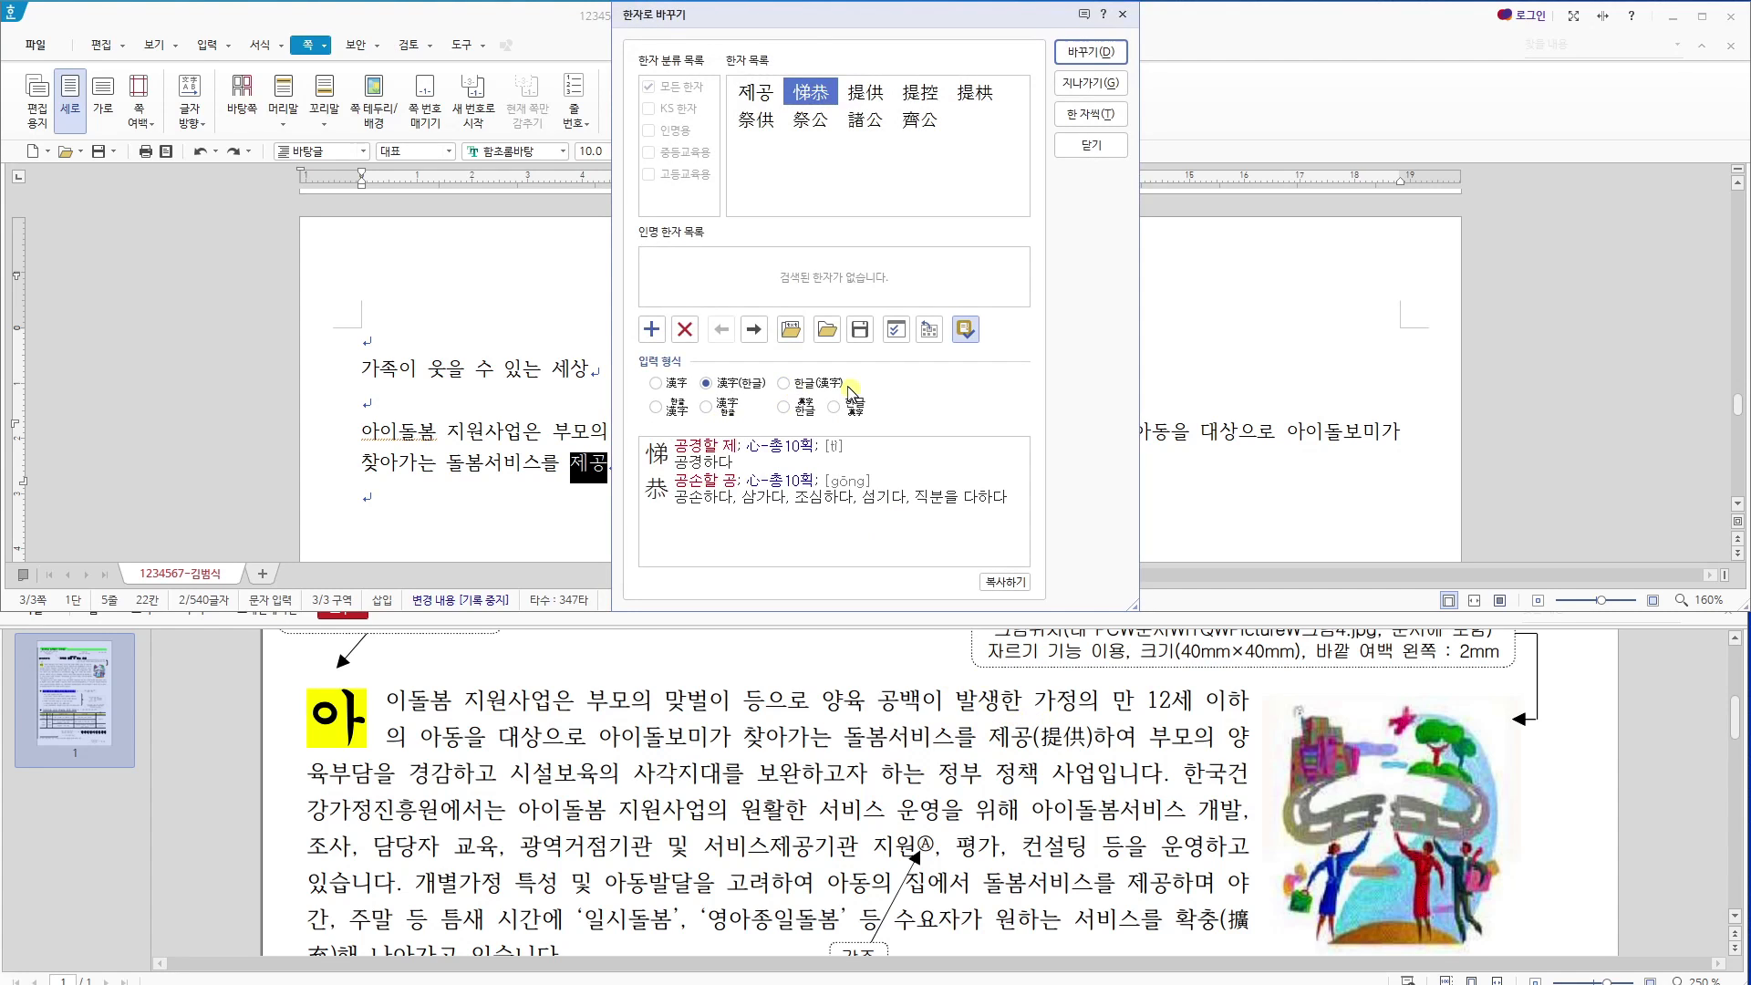
click(788, 383)
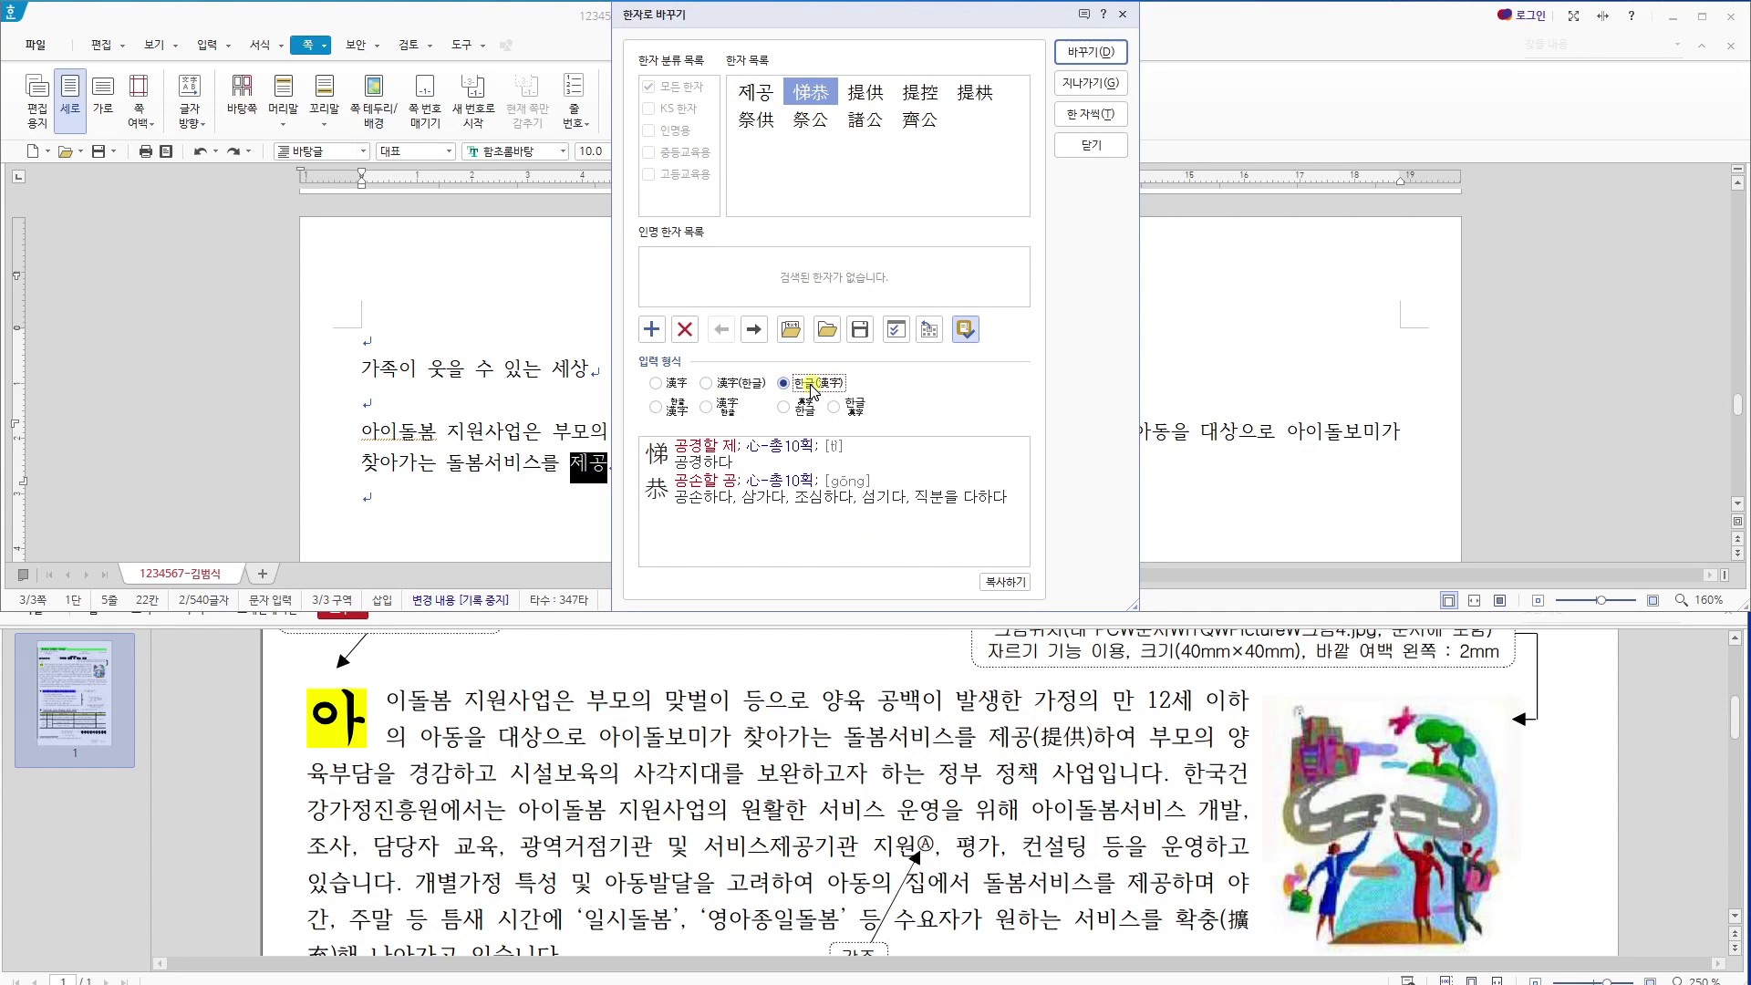
click(1099, 52)
click(677, 465)
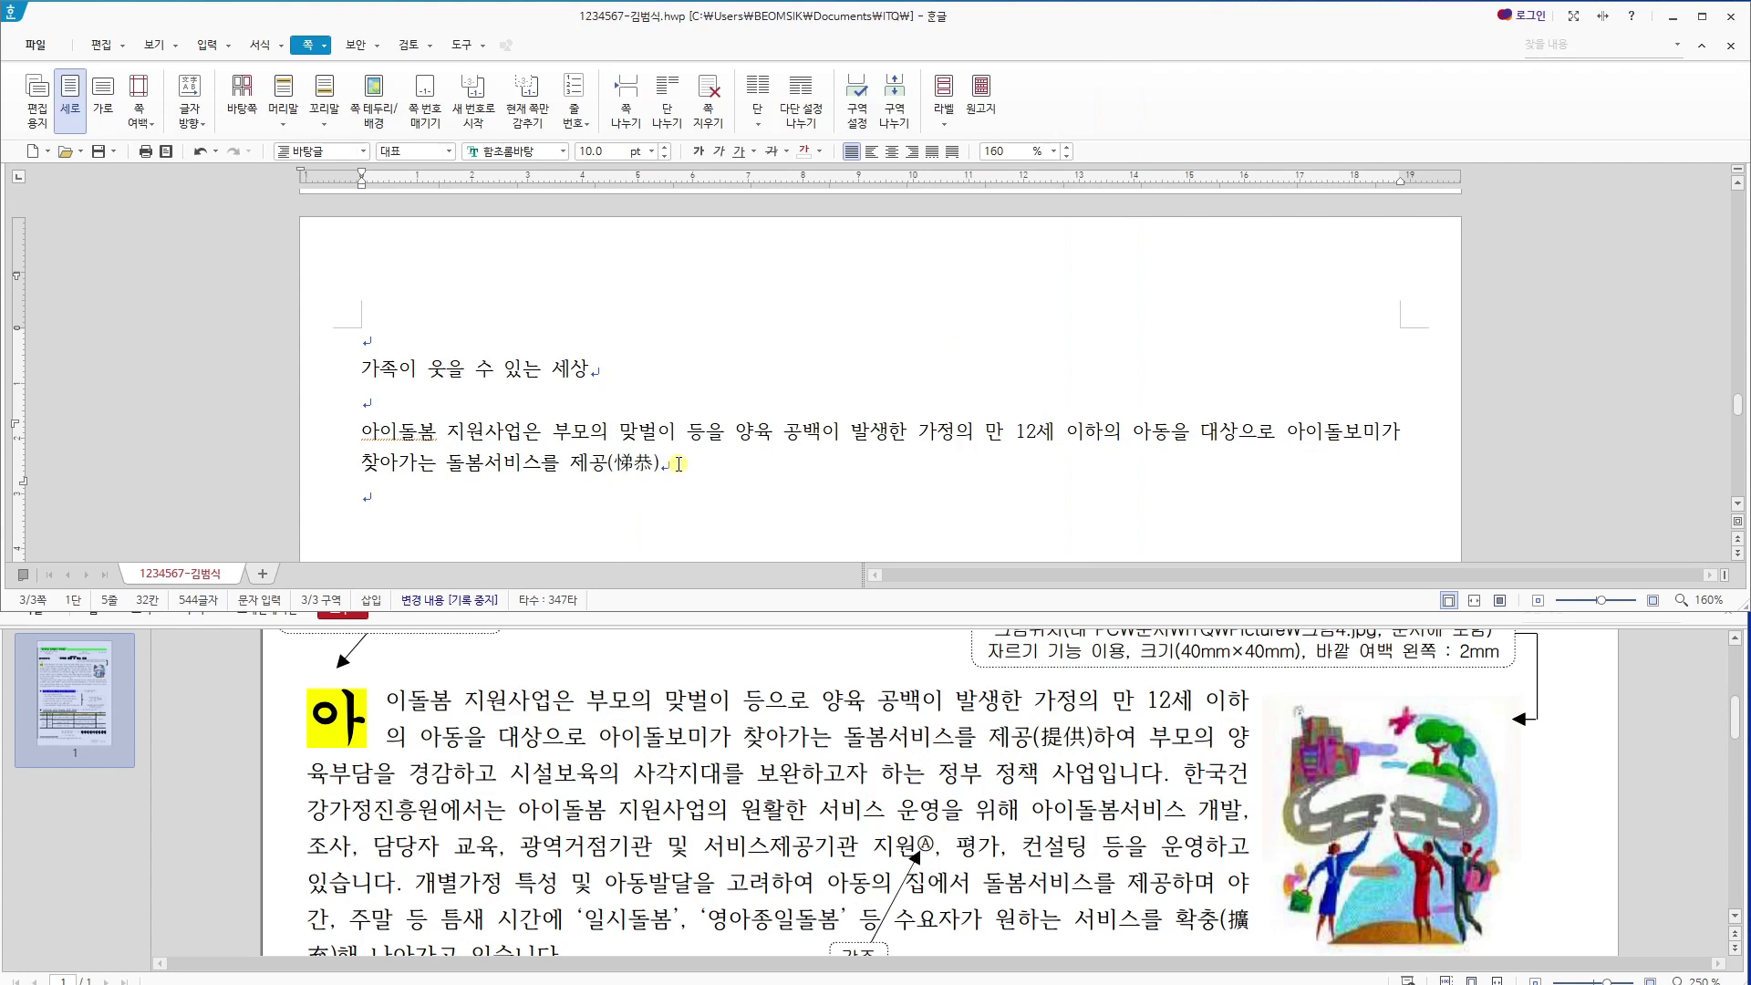
Continue the paragraph with "하여 부모의 양육부담을 경감하고 시설보육의 사각지대를 보완하고자 하는 정부 정책 사업입니다. 한국".
text(하여 부모의 ㅇ)
text(양육부담을 )
text(경감하고 시설)
text(보육이)
text( 사각지댈)
text(대를 보완하고자 한)
text(는 정부지)
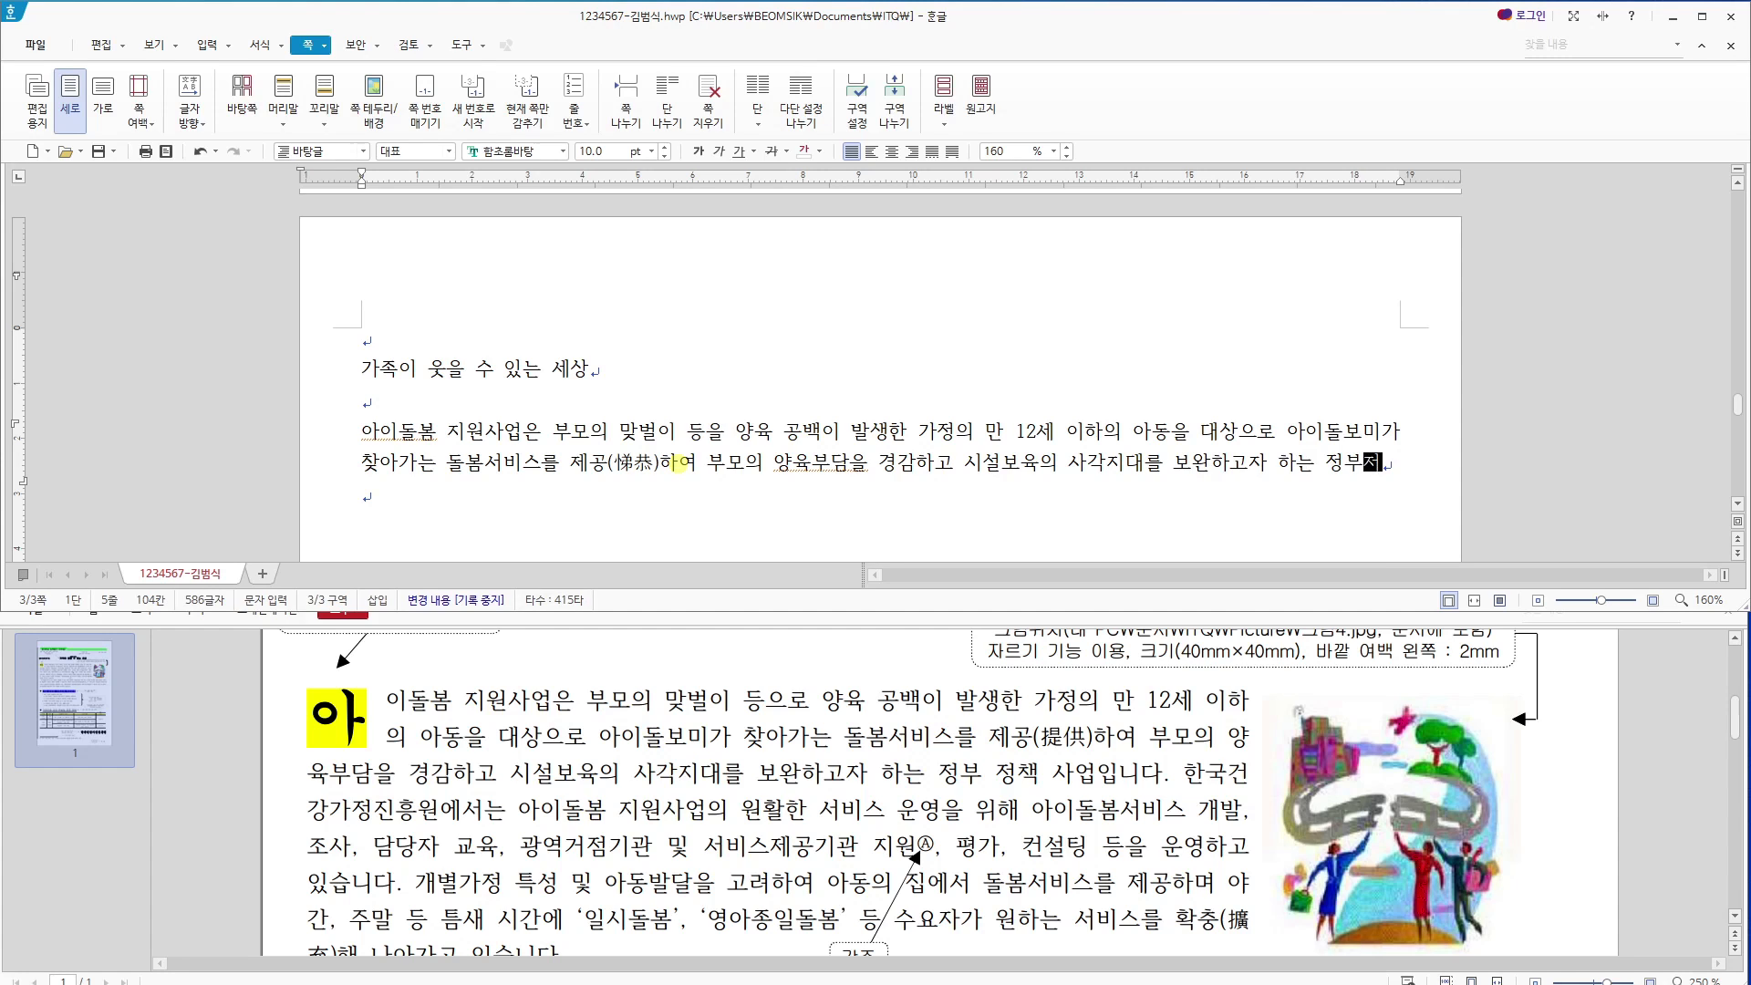
text( 정책 사업입니)
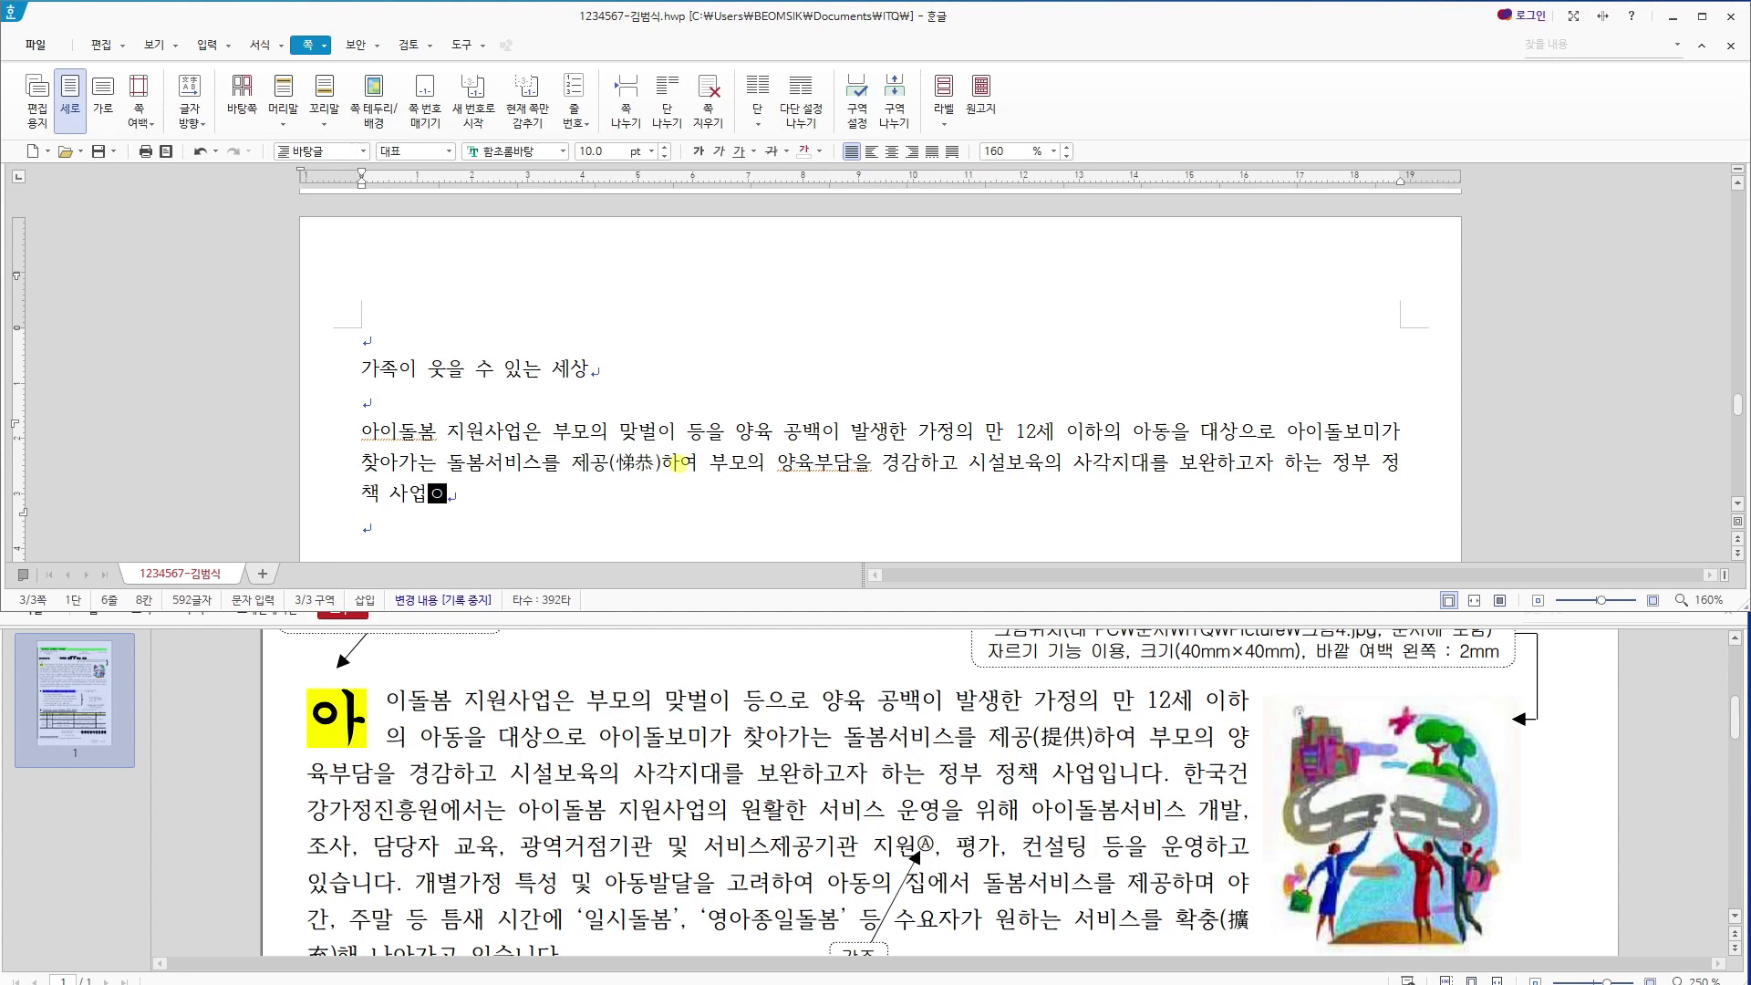
text(다. 한국)
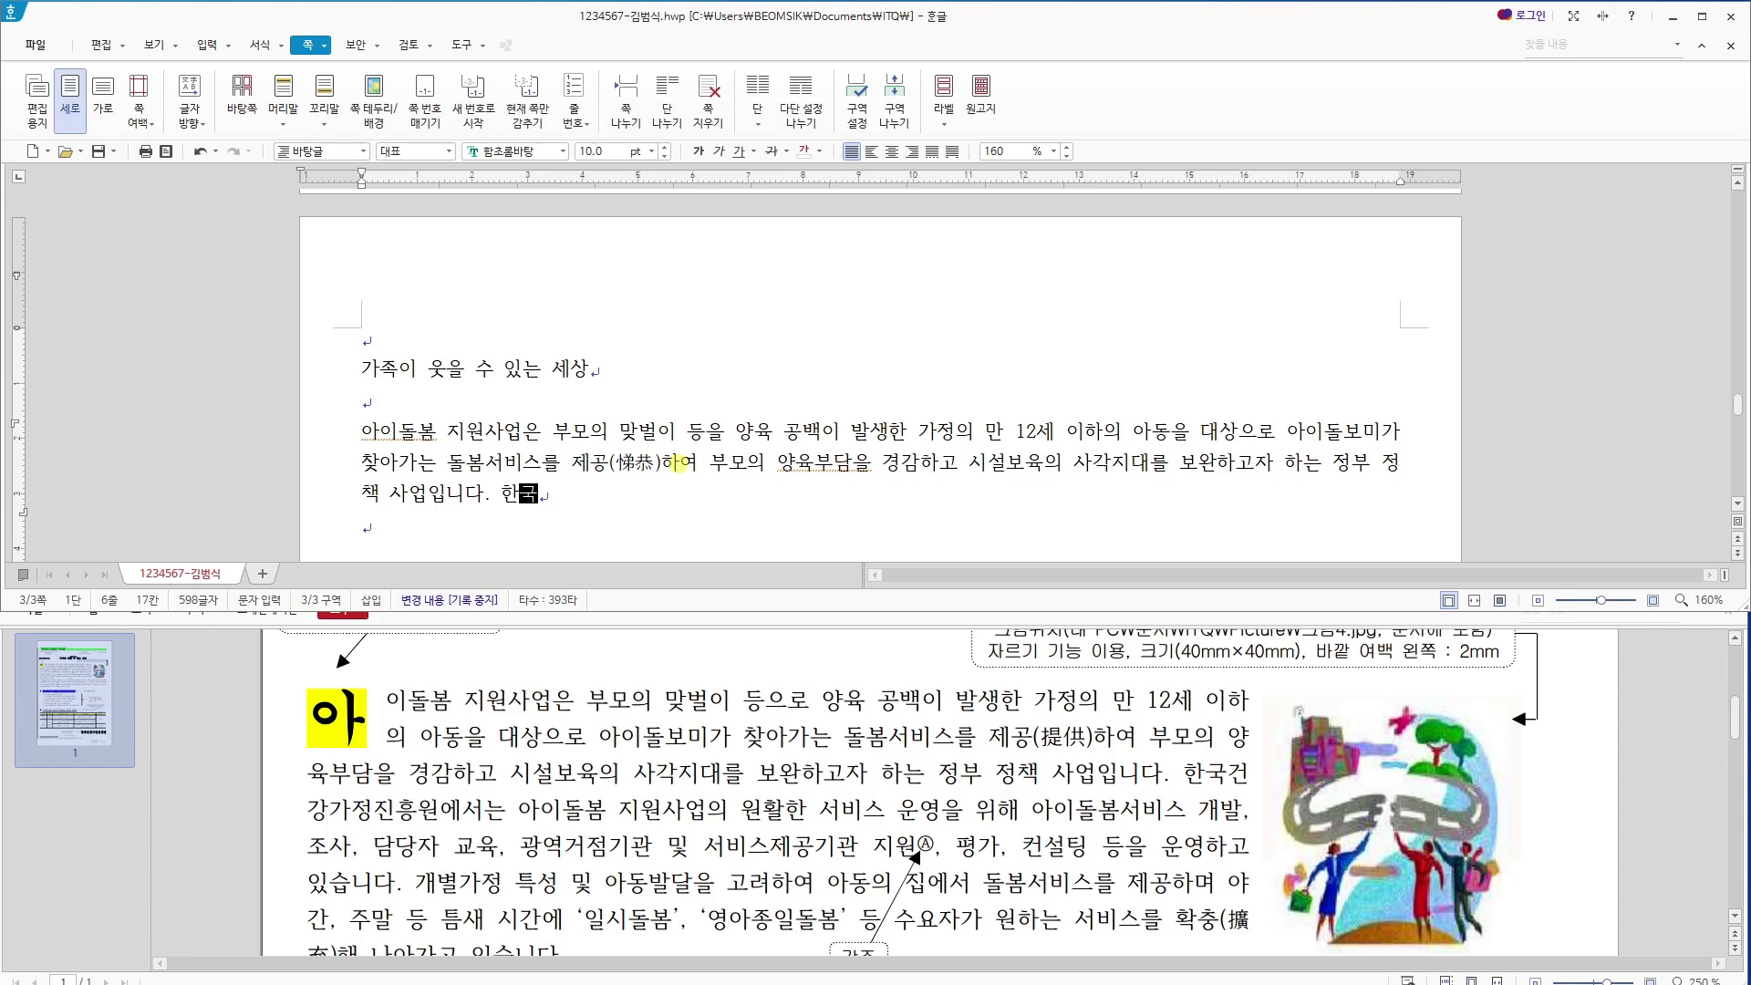
Continue after 한국 with "간강가정진흥원에서는 아이돌봄 지원사업의 원활한 서비스 운영을 위해 아이돌봄서비스 개발, 조사, 담당".
text(간강가정진흥)
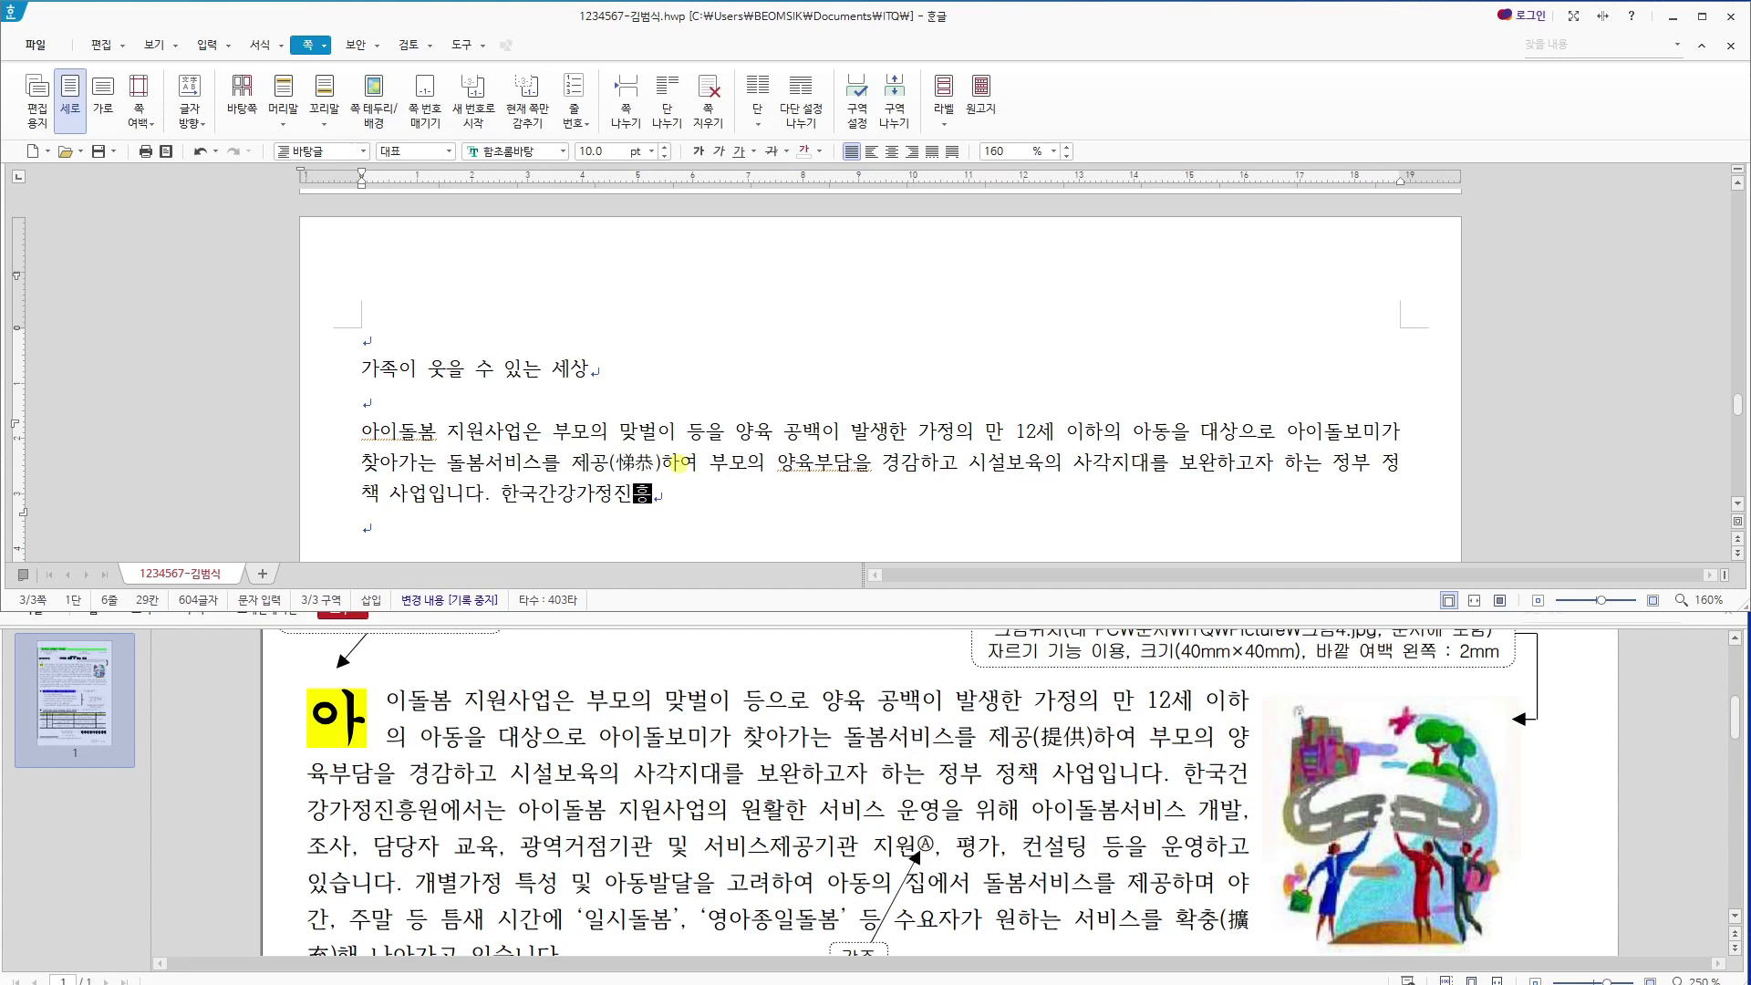
text(원ㅇ에서는 아이돌봄 지우)
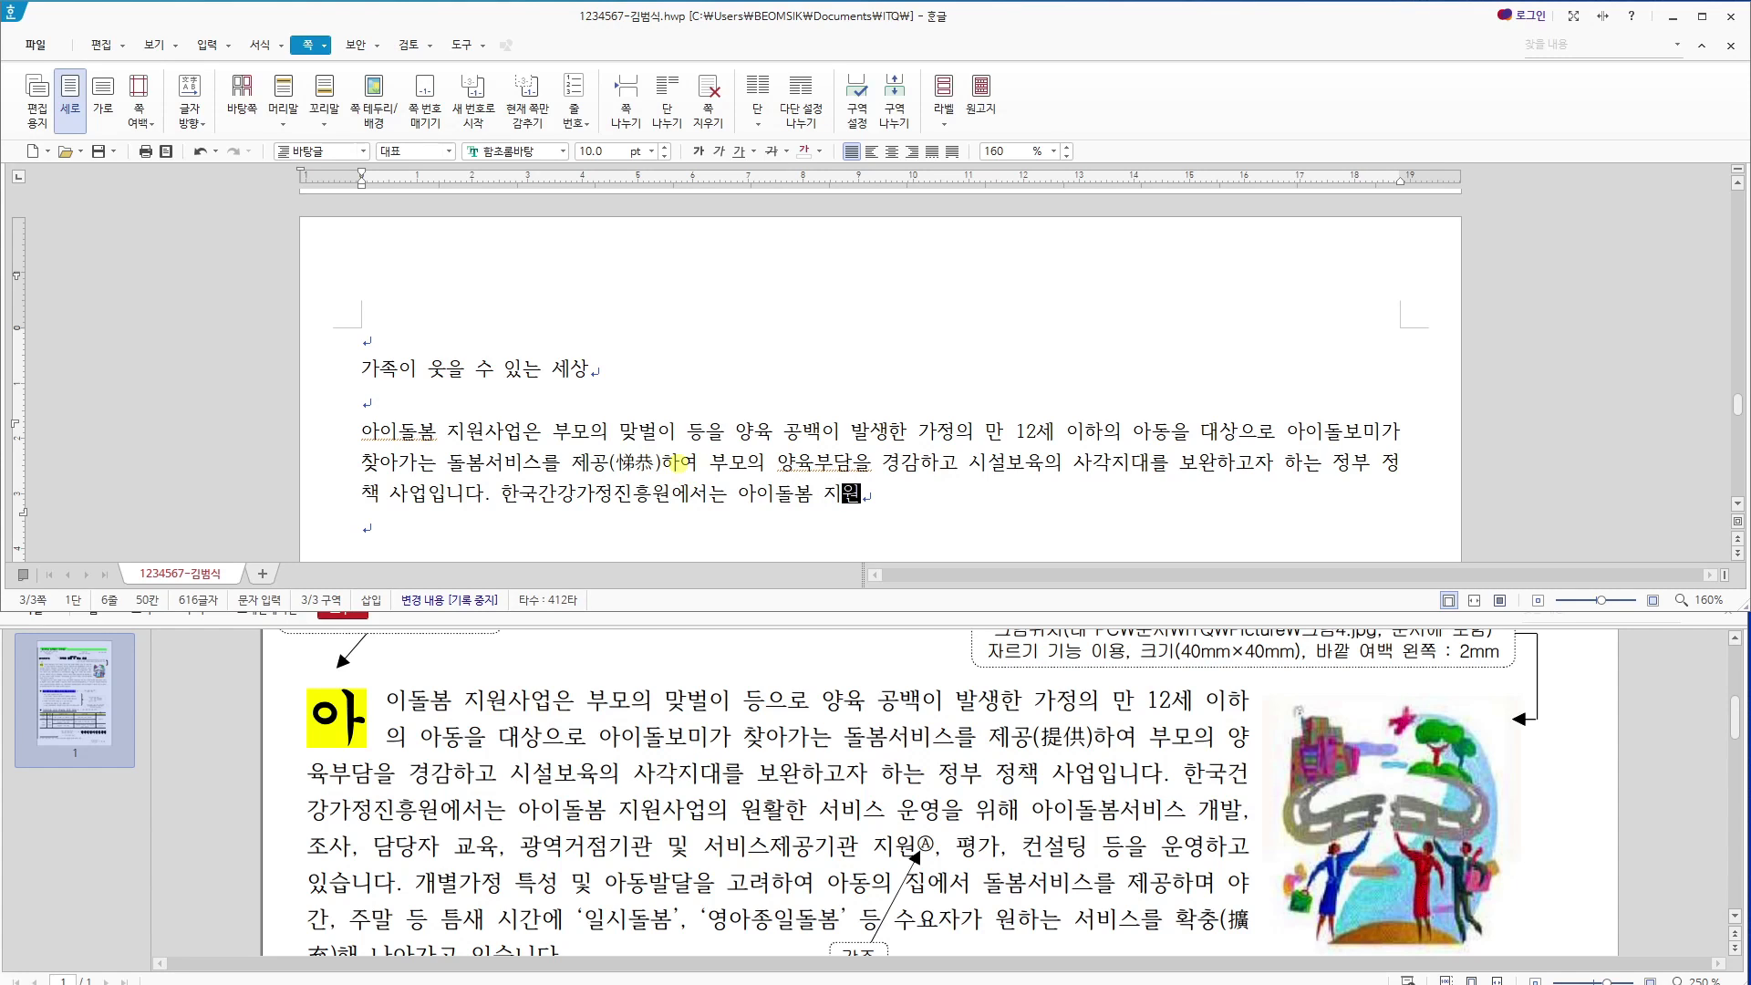
text(사업의 )
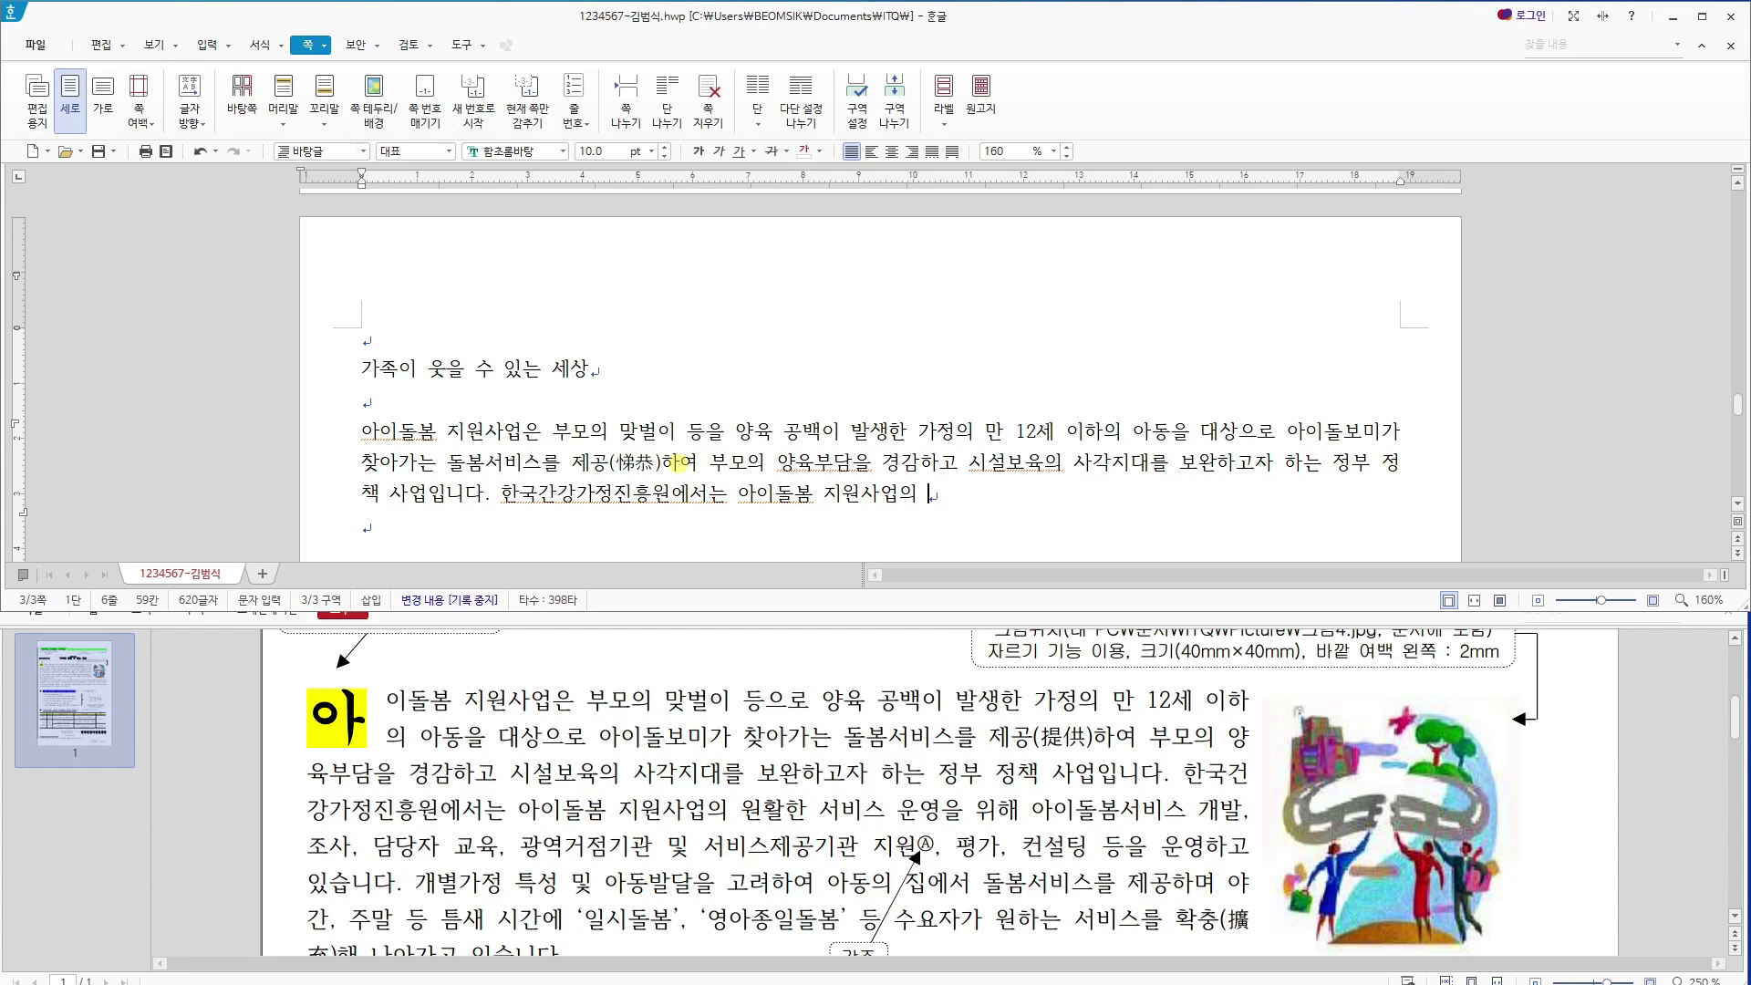
text(원활한 서비스 운영으을 위)
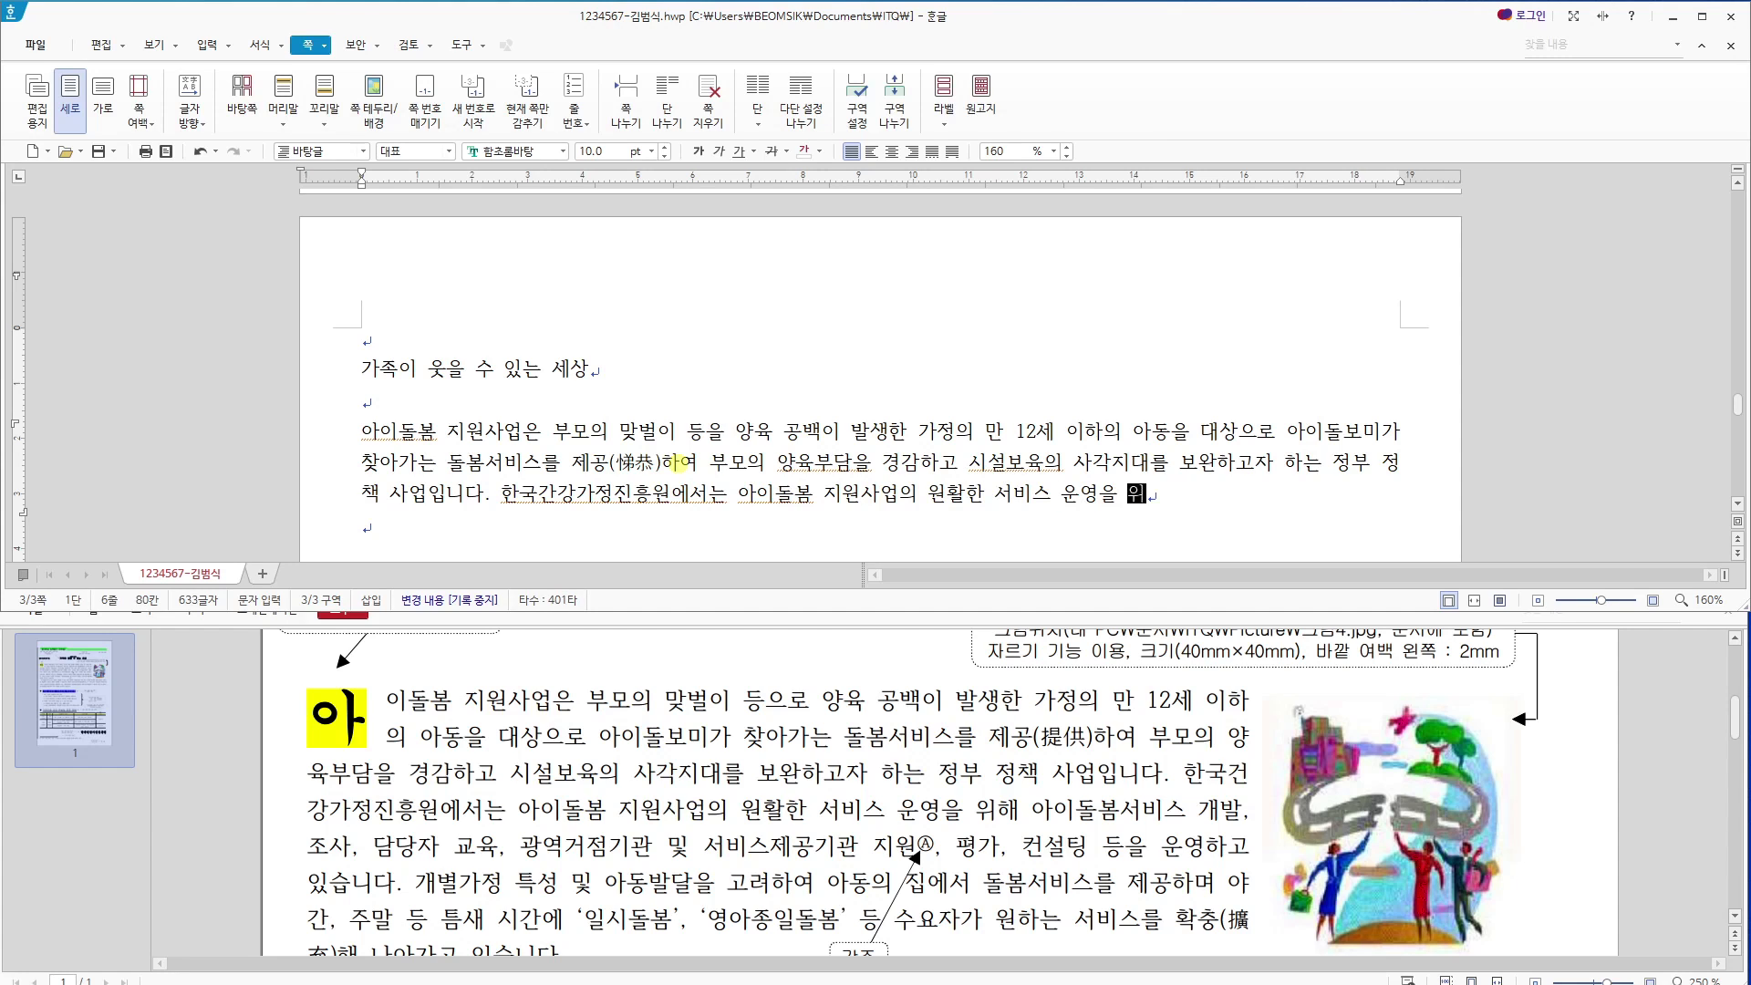
text(해 아이돌봄서비스 개발, 조)
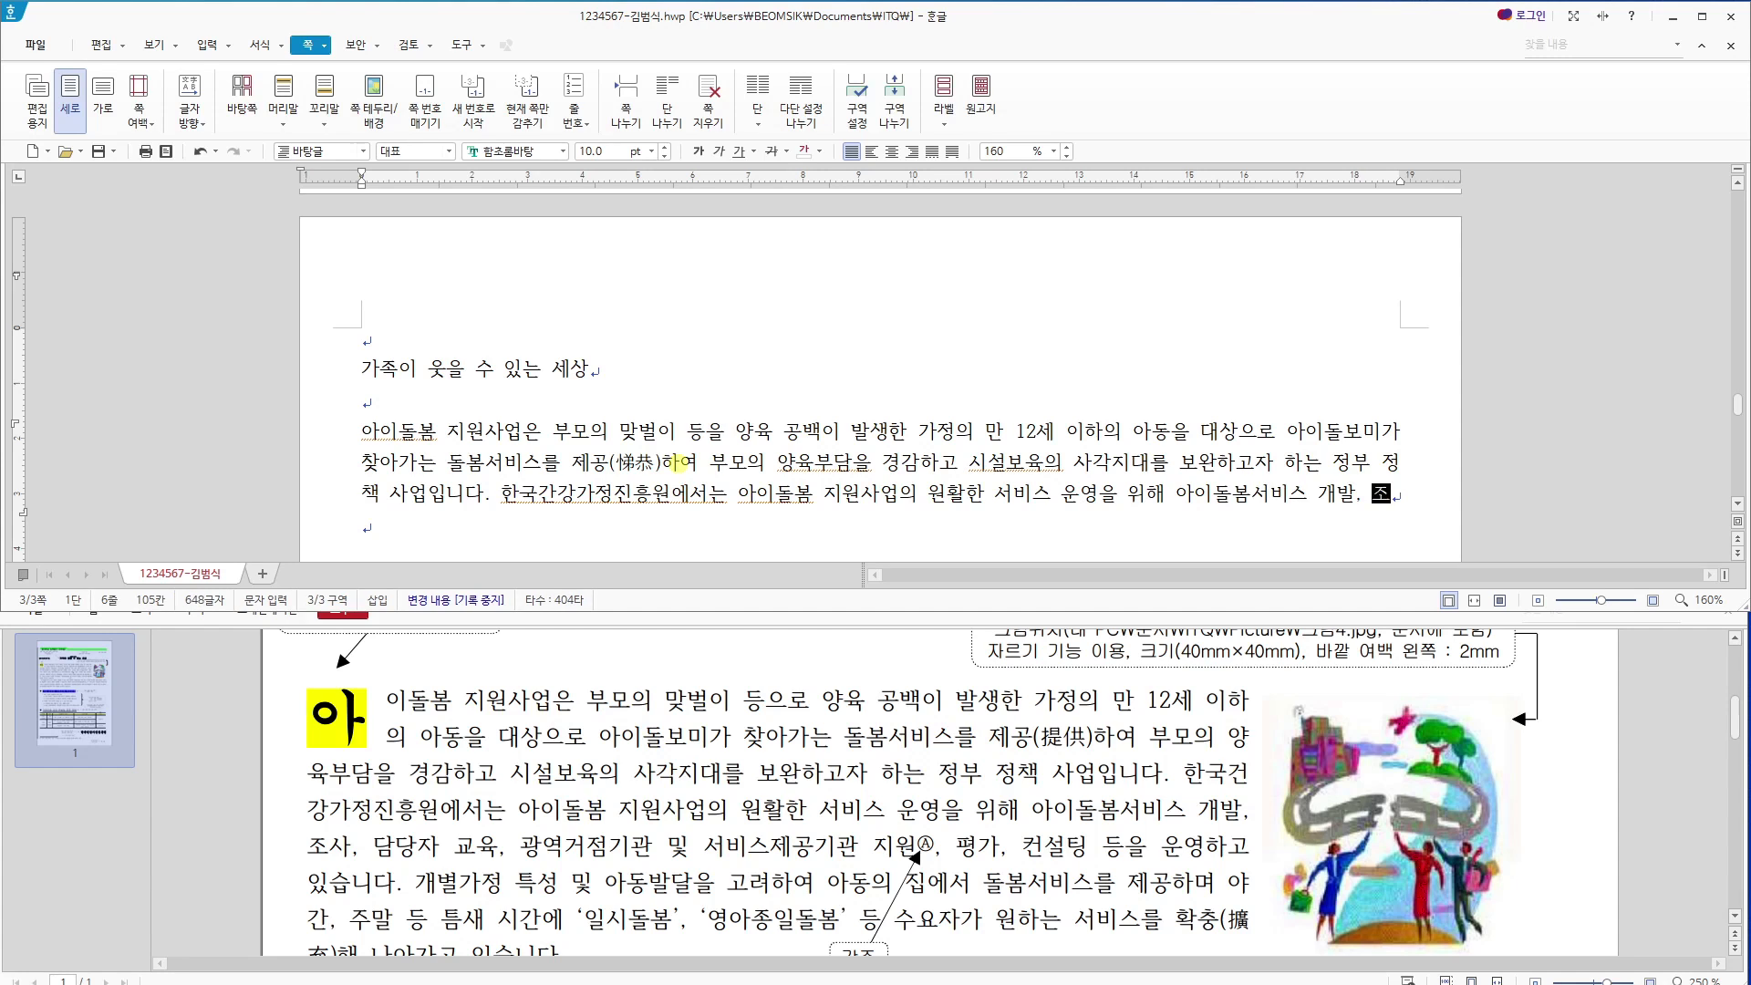
text(사, 담당)
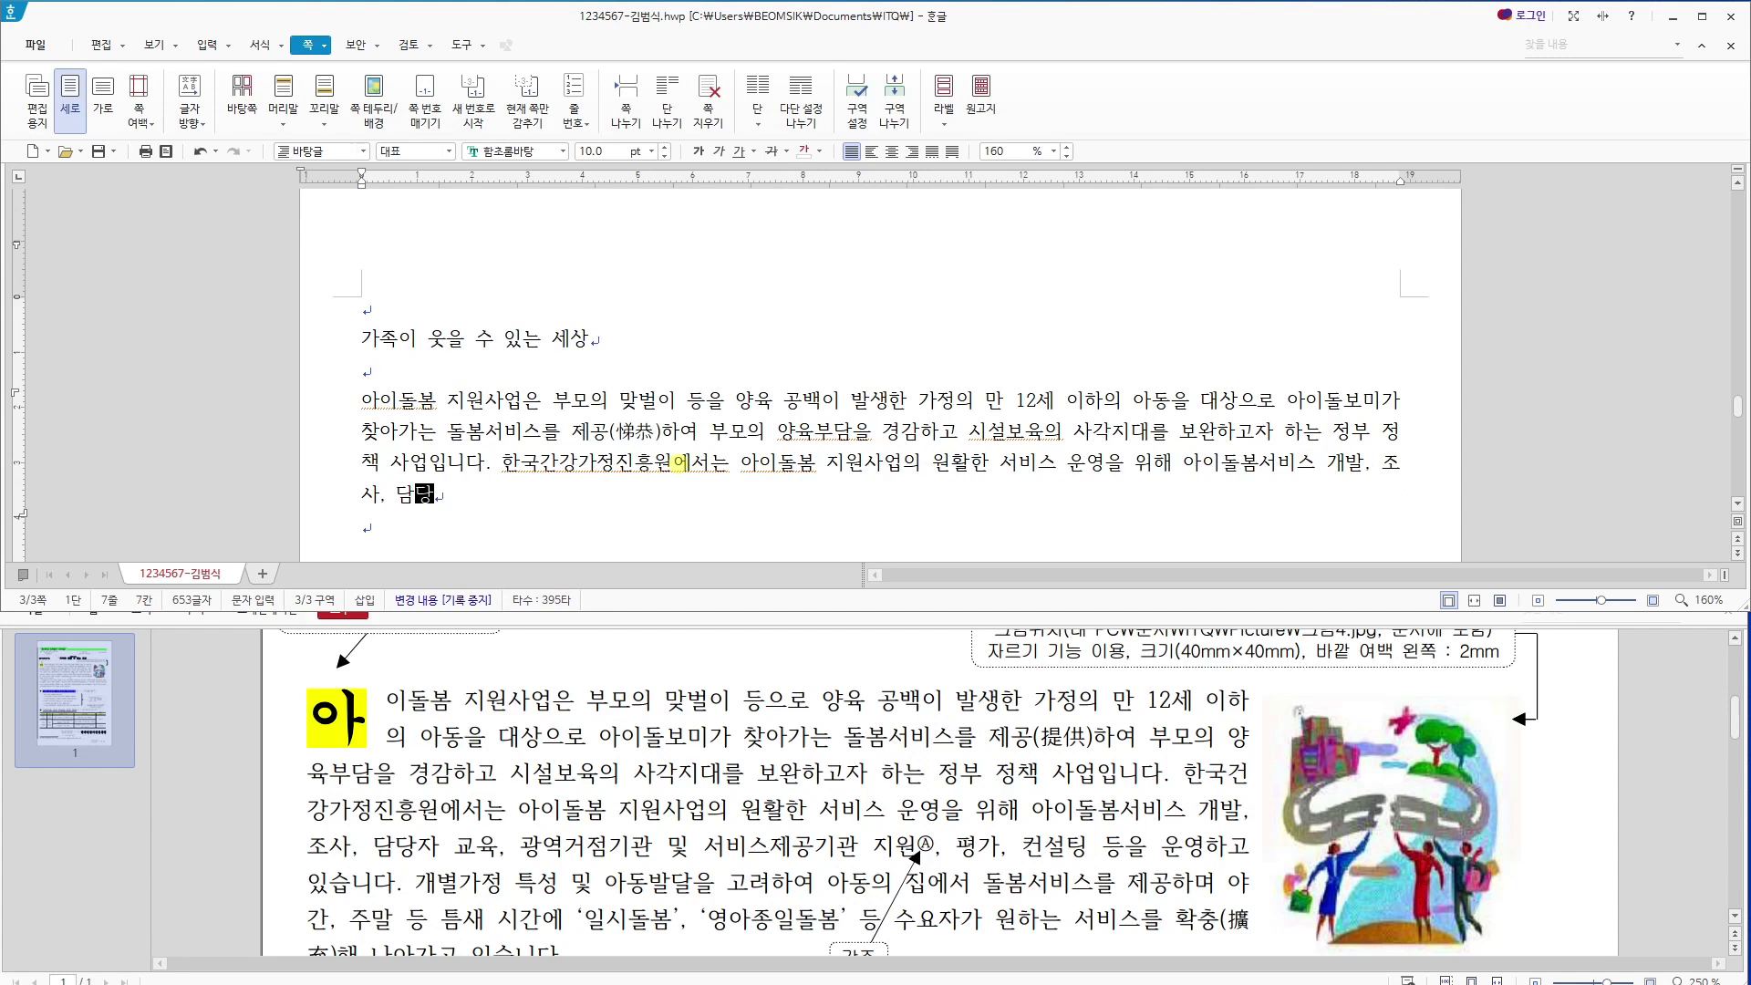
Finish the sentence after 담당 with "자 교육, 관역거점기관 및 서비스제공기관 지원, 평가, 컨설팅 등을 운영하고 있습니다.".
text(자 교육, 관역거점긱)
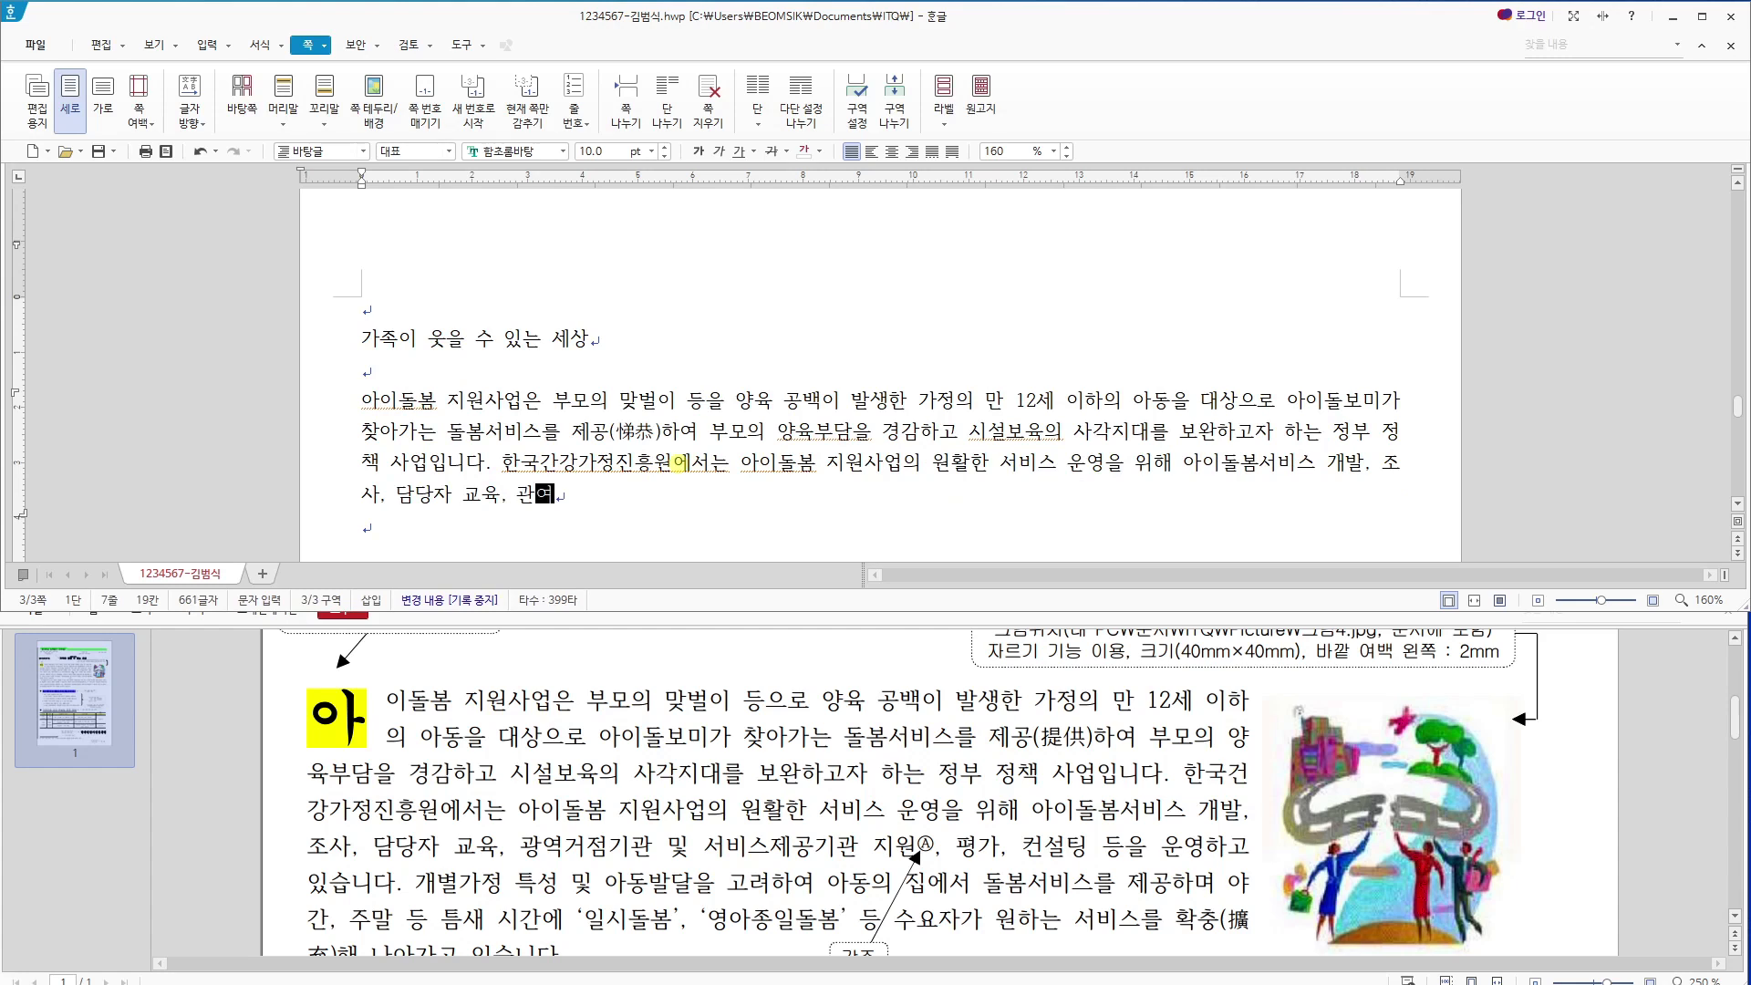
text(관 및 서비스 )
text(공기관 지원)
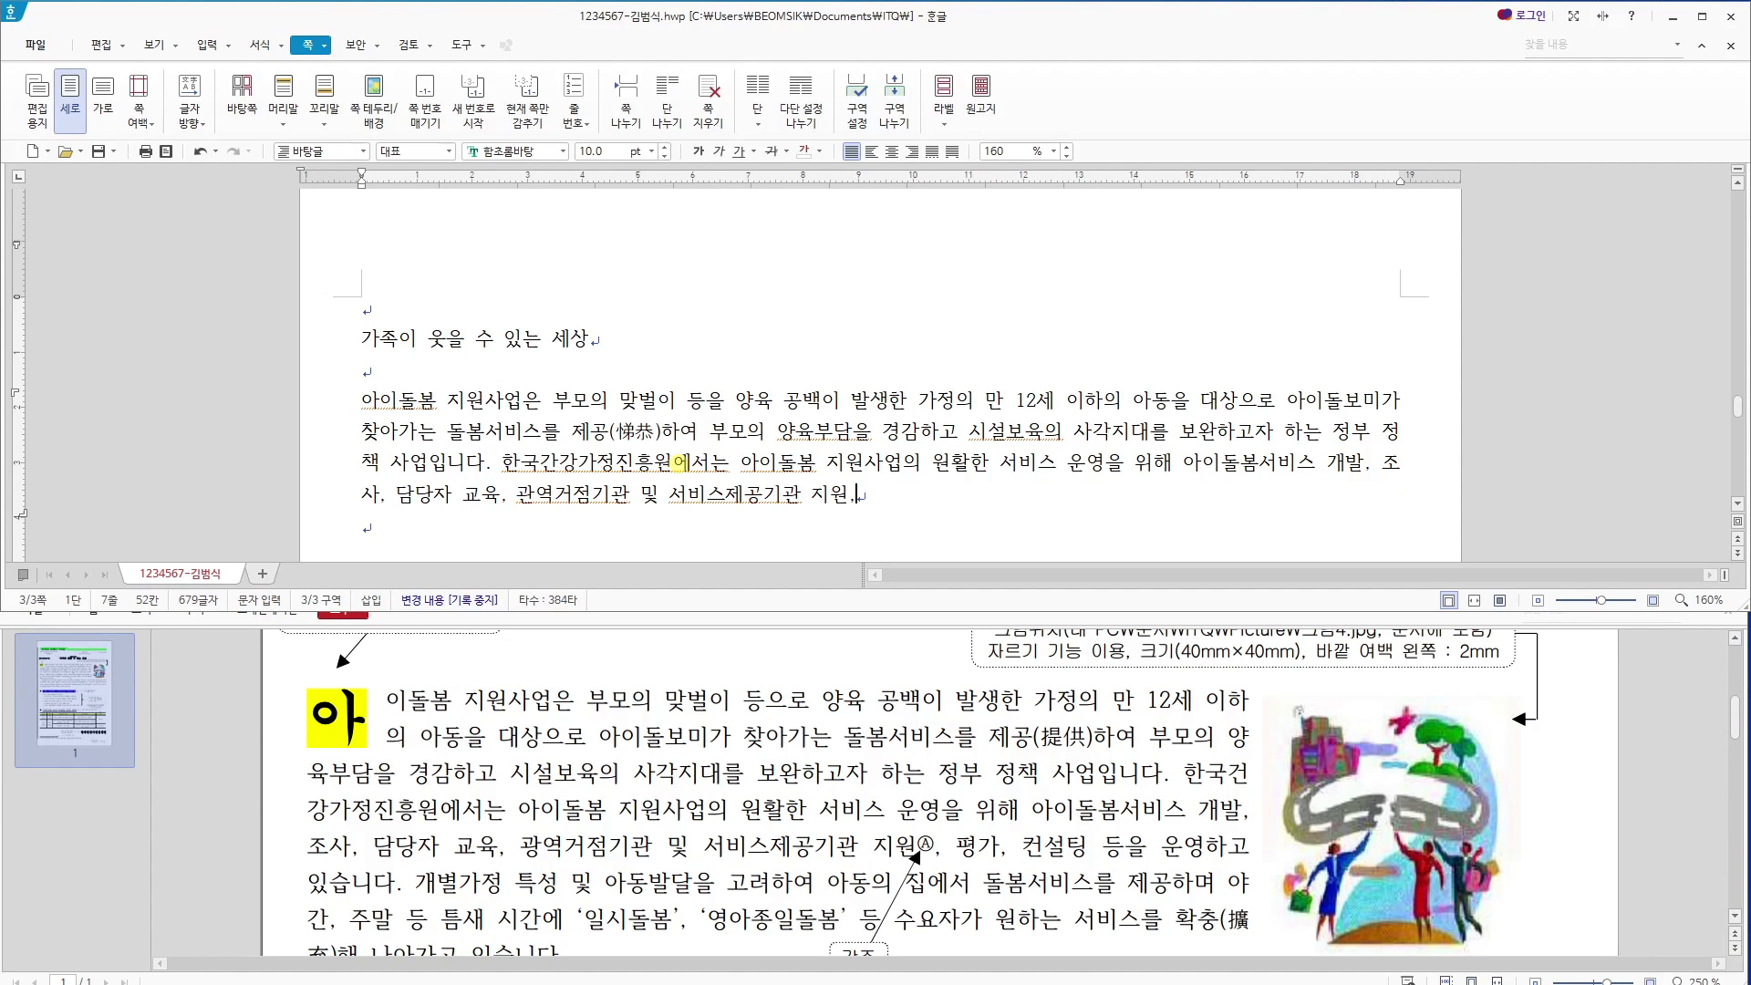
text(, 평가, 컨설팅)
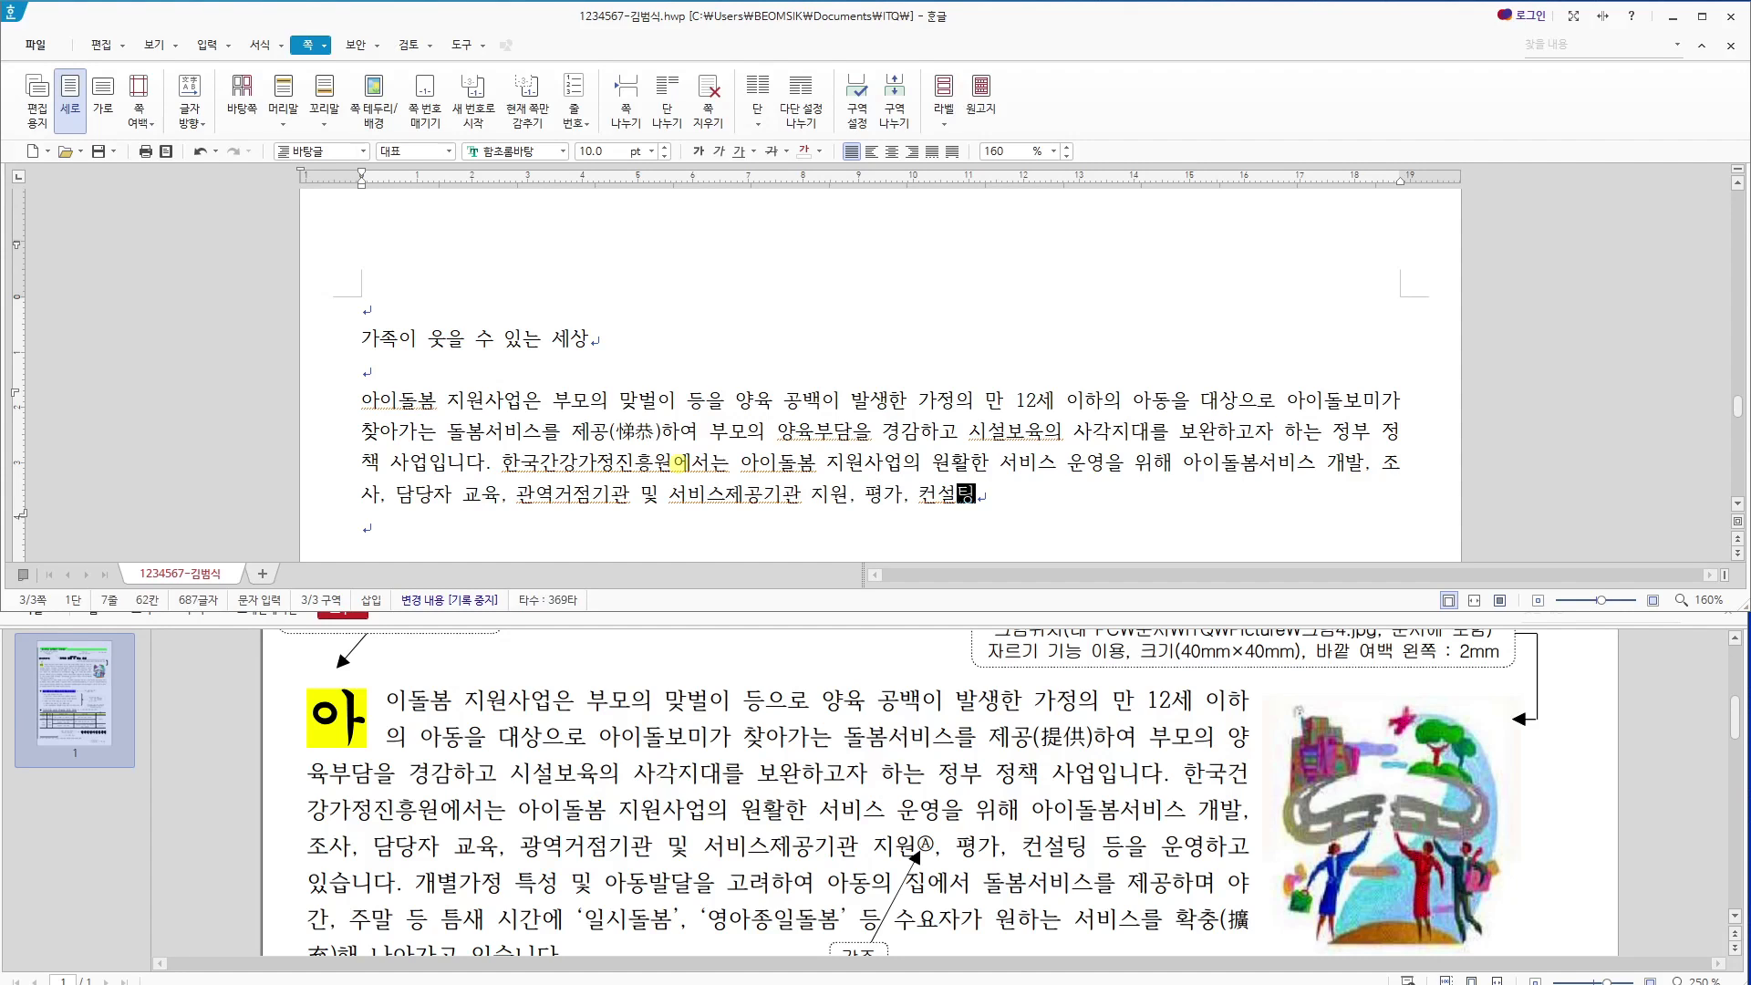
text( 등을 운영하고 있습니다.)
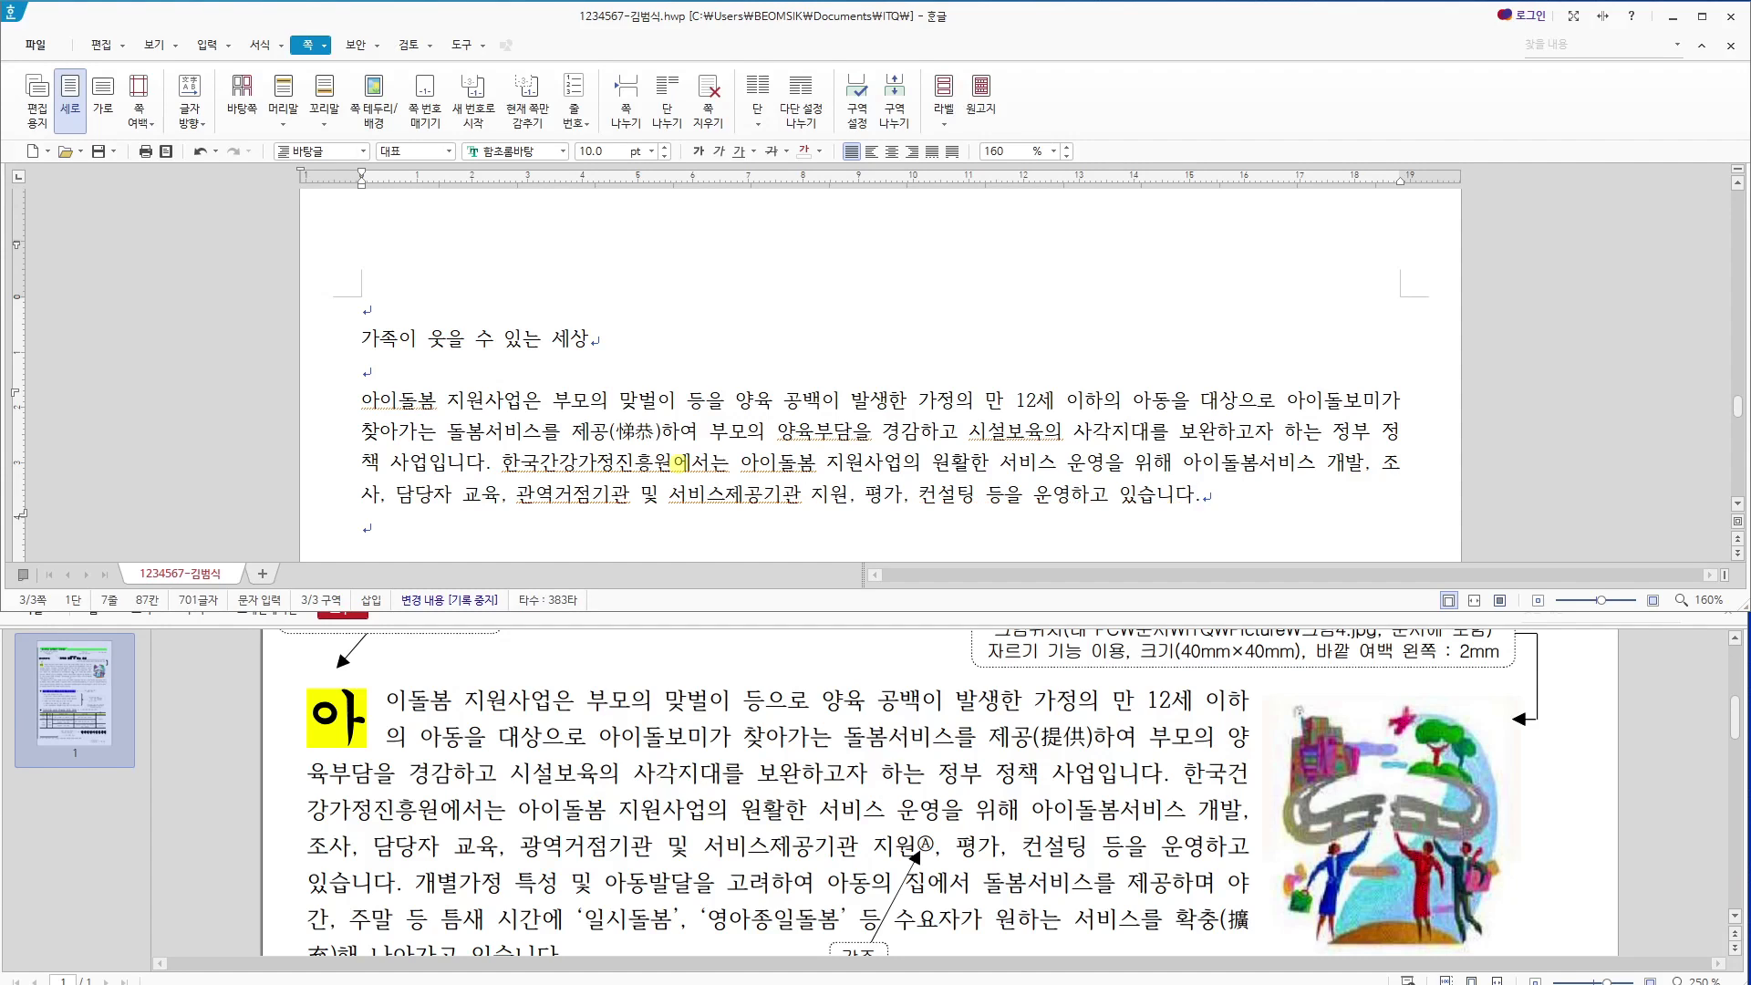
Begin the next sentence with "개별가정 특성" and correct 관역거점기관 to 광역거점기관.
text( 개별 )
text(정 특성)
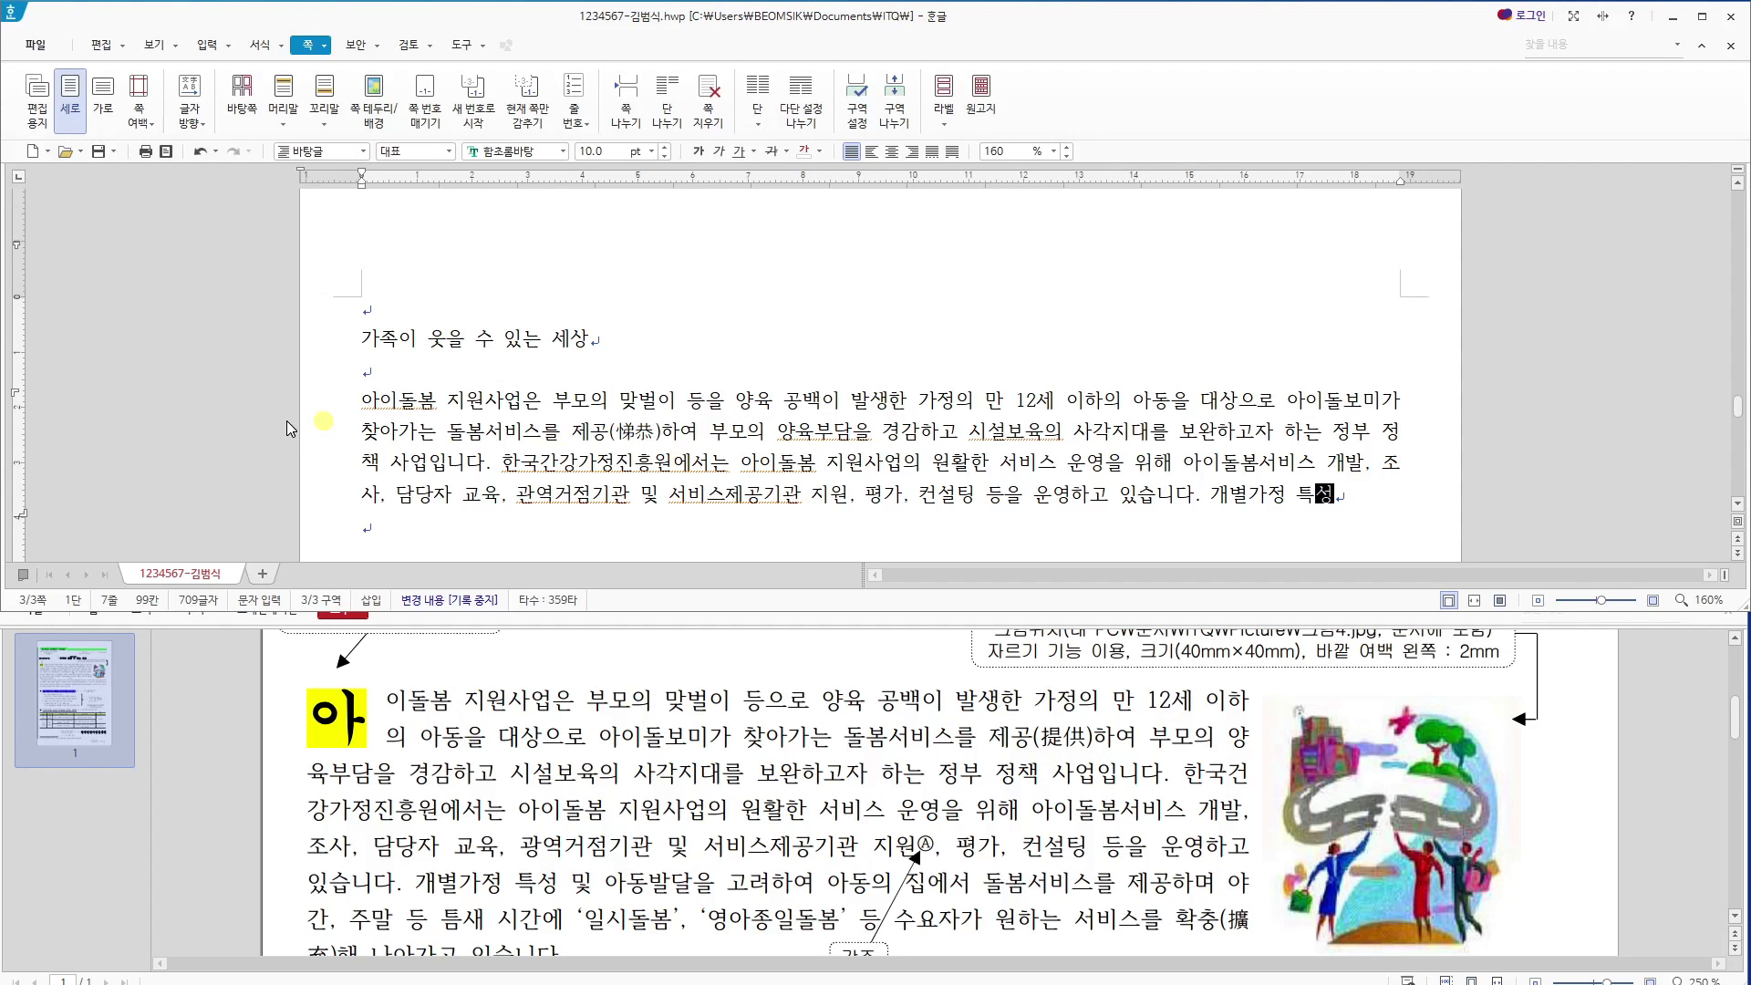
drag(526, 489, 512, 493)
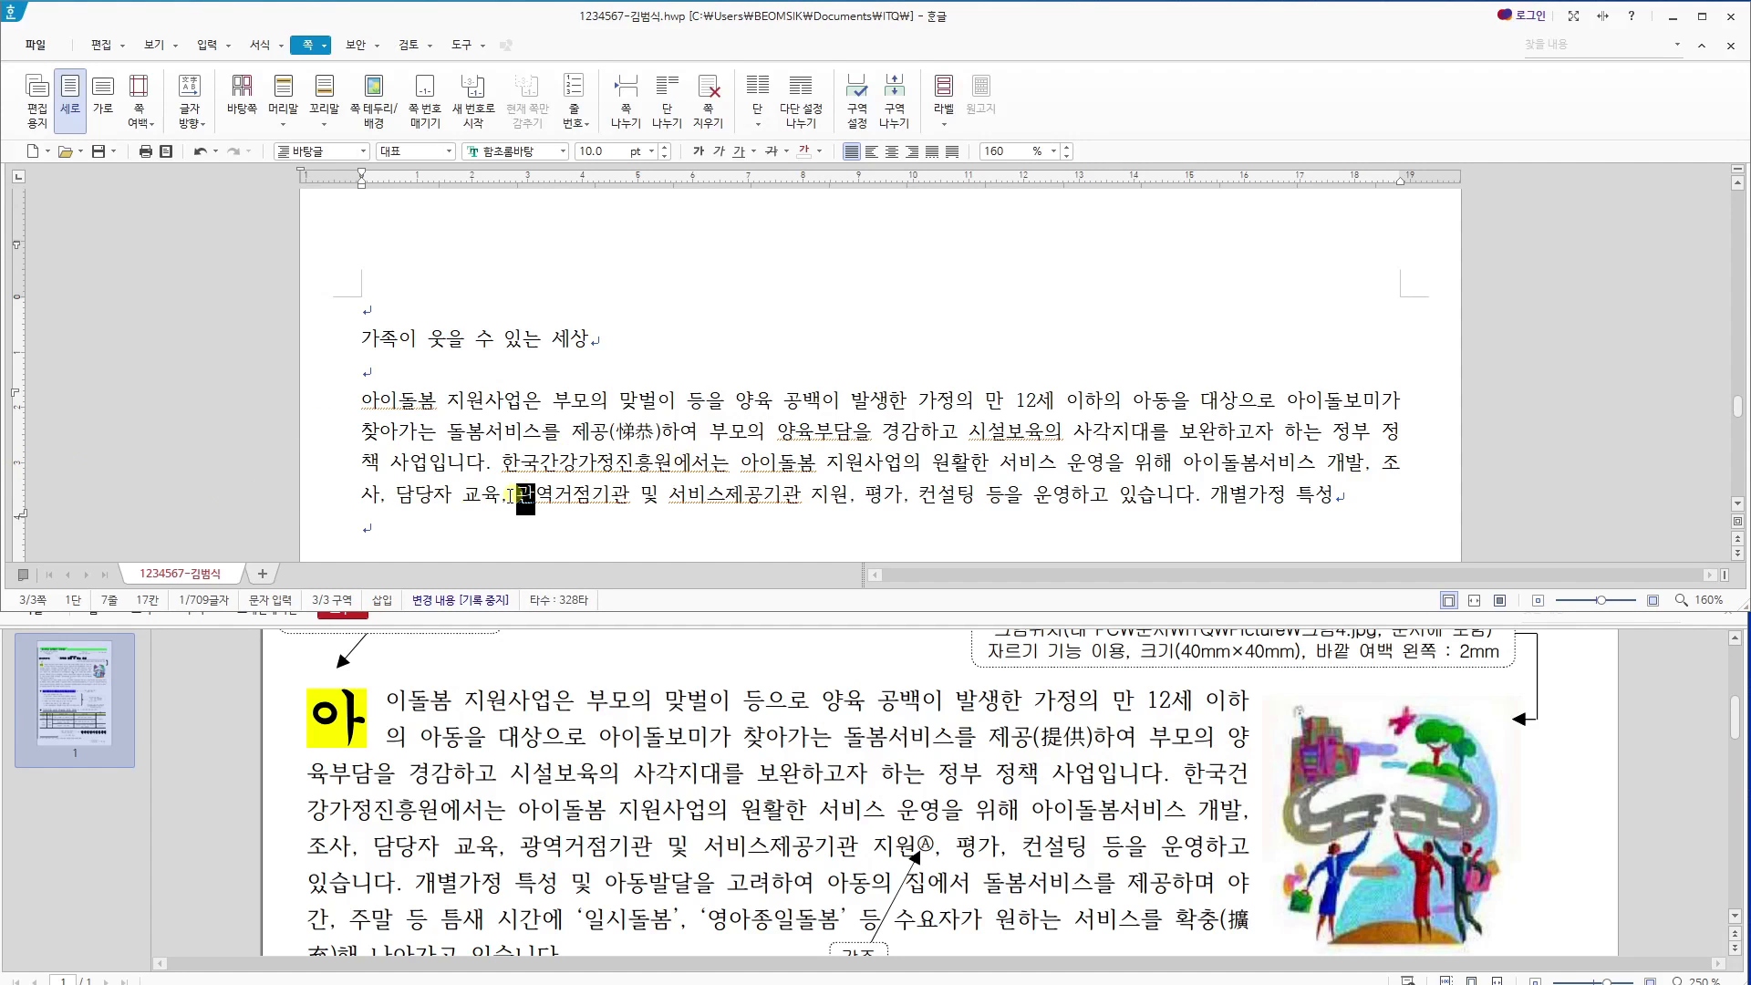
click(1382, 492)
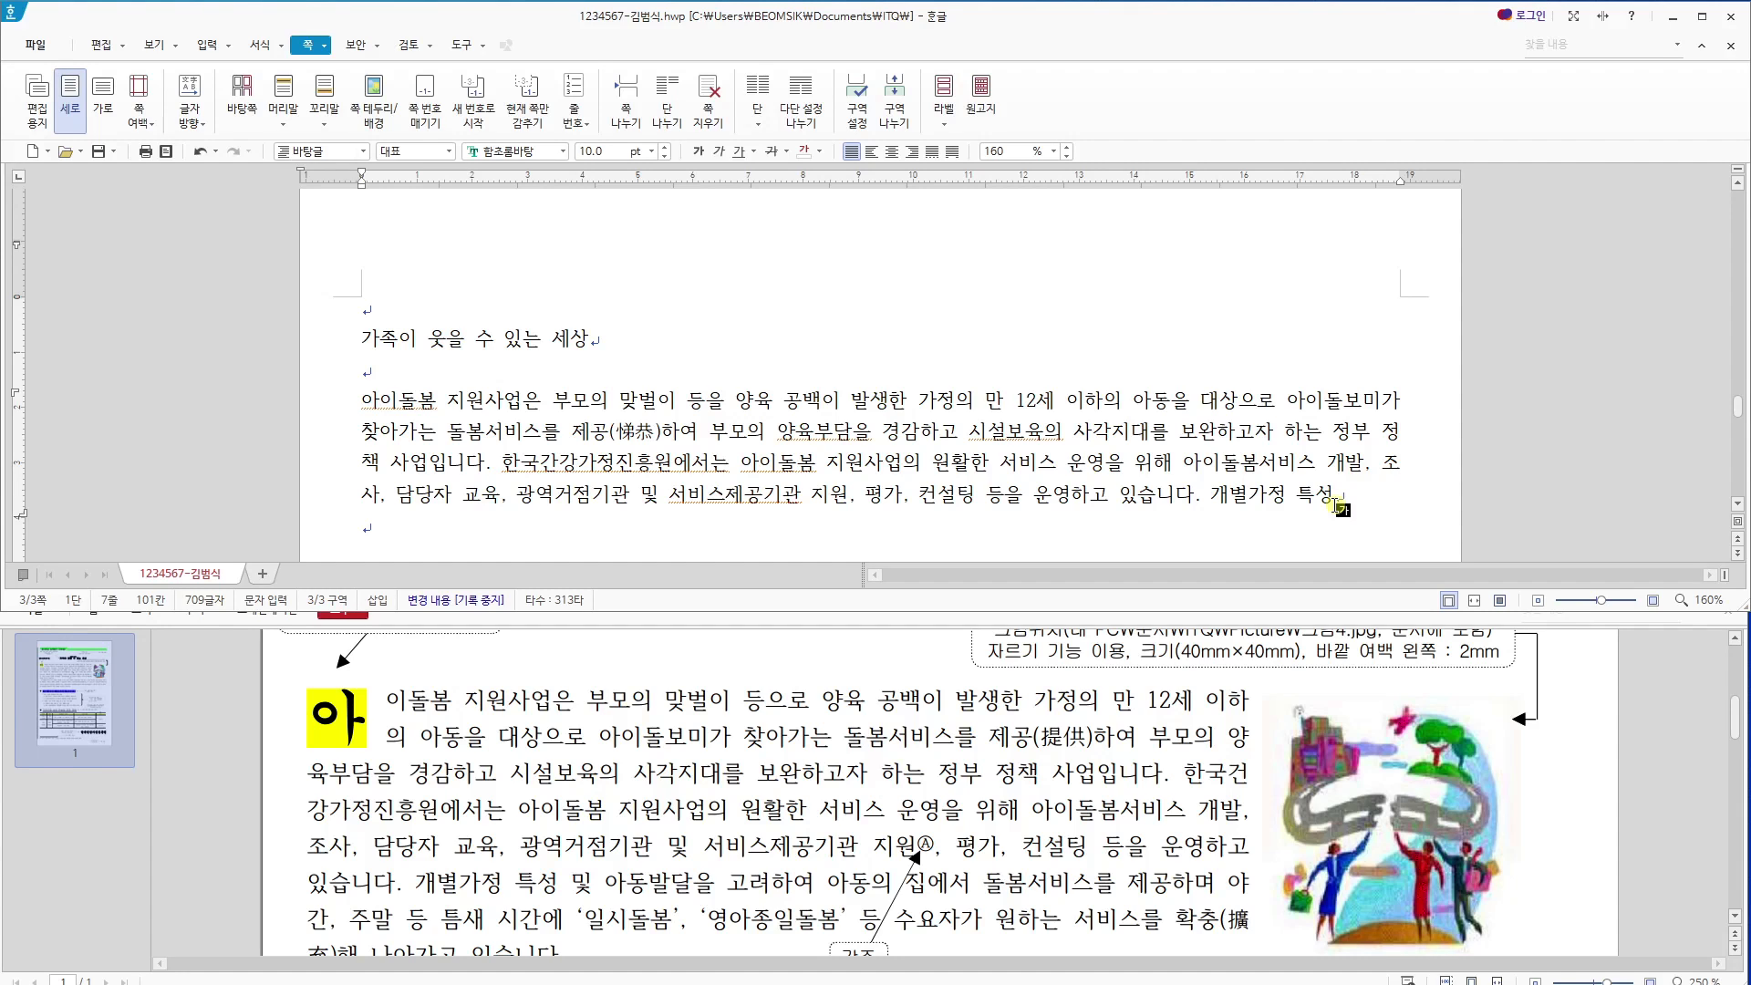
Continue the sentence with "및 아동발달을 고려하여 아동의 집에서 돌봄서비스를 제공하며 야간,", fixing the missing 스 in 돌봄서비스를.
text(및 아동바ㄹ달을 고려하)
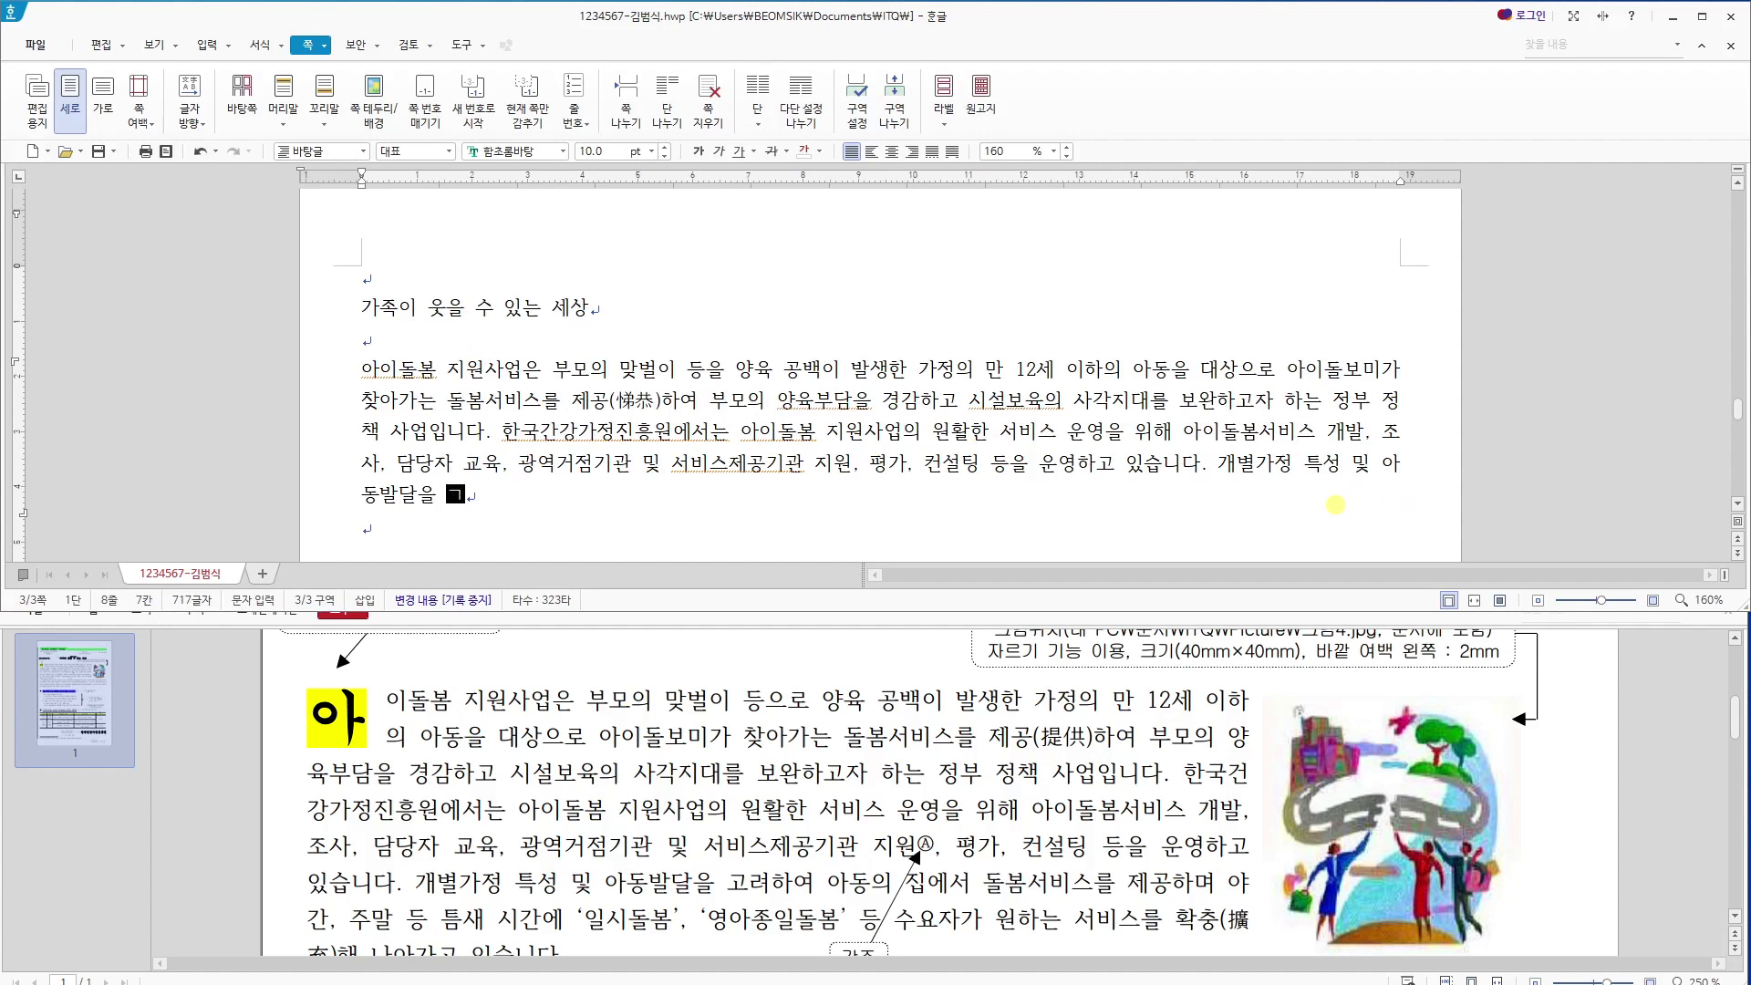
text(여 아)
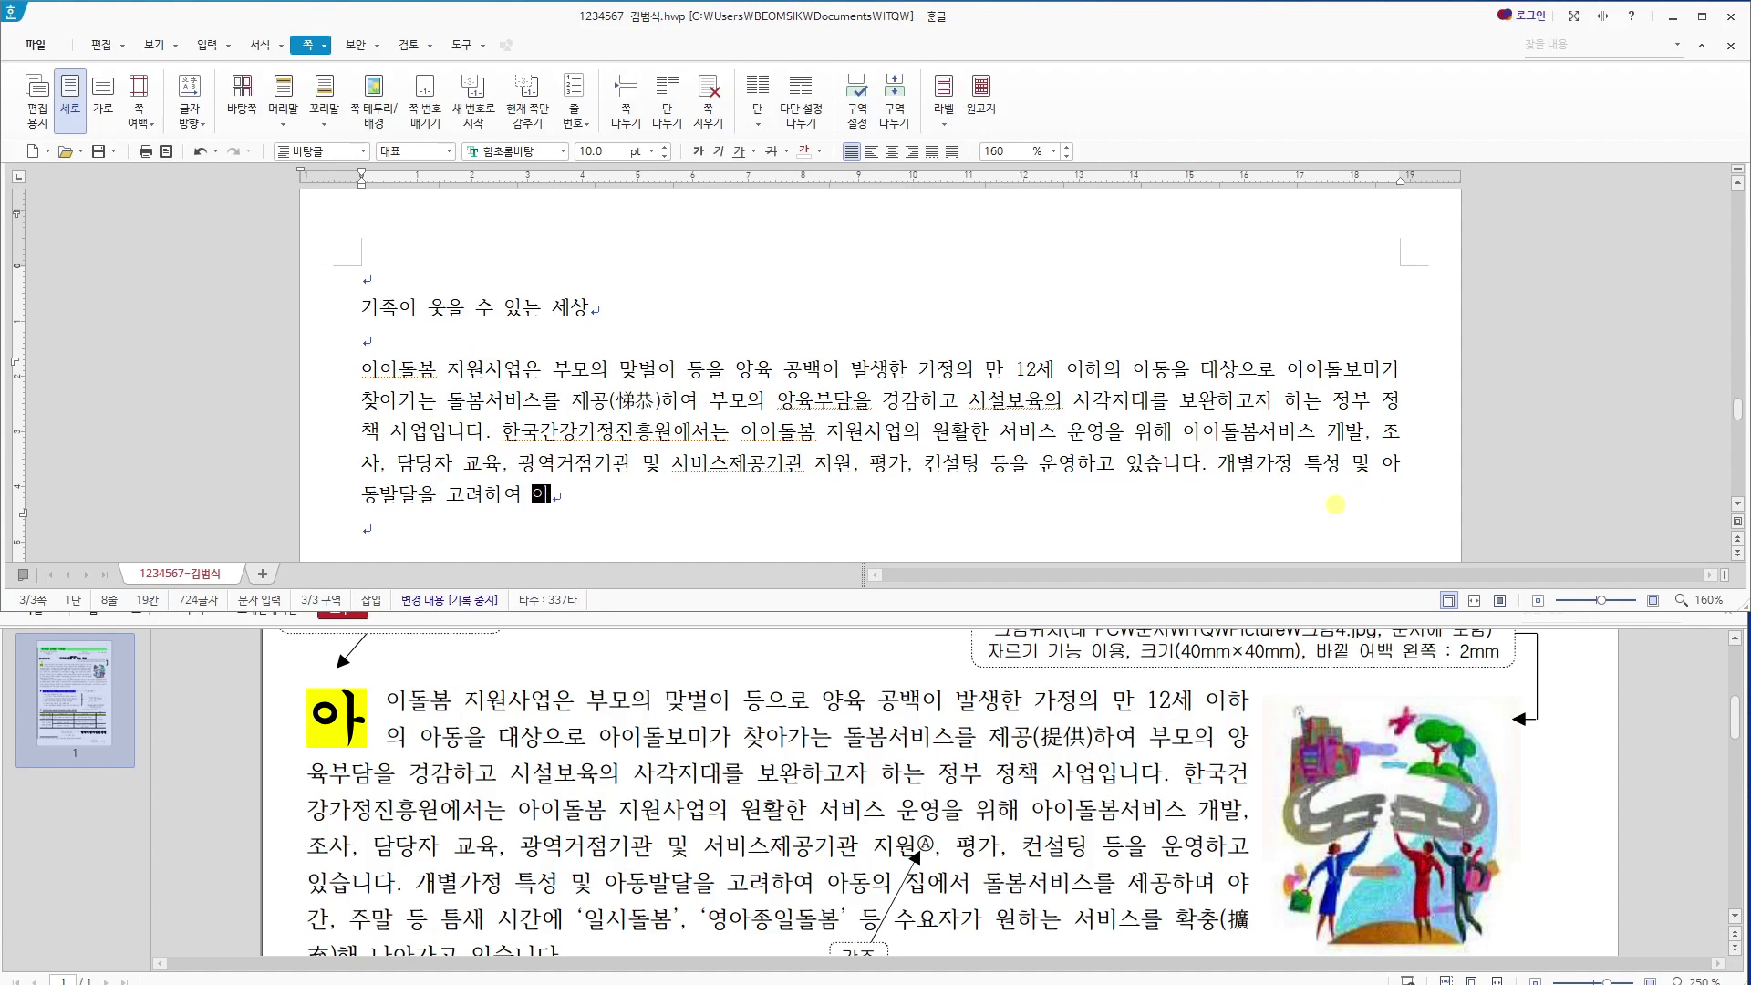
text(동으의 집에서 돌)
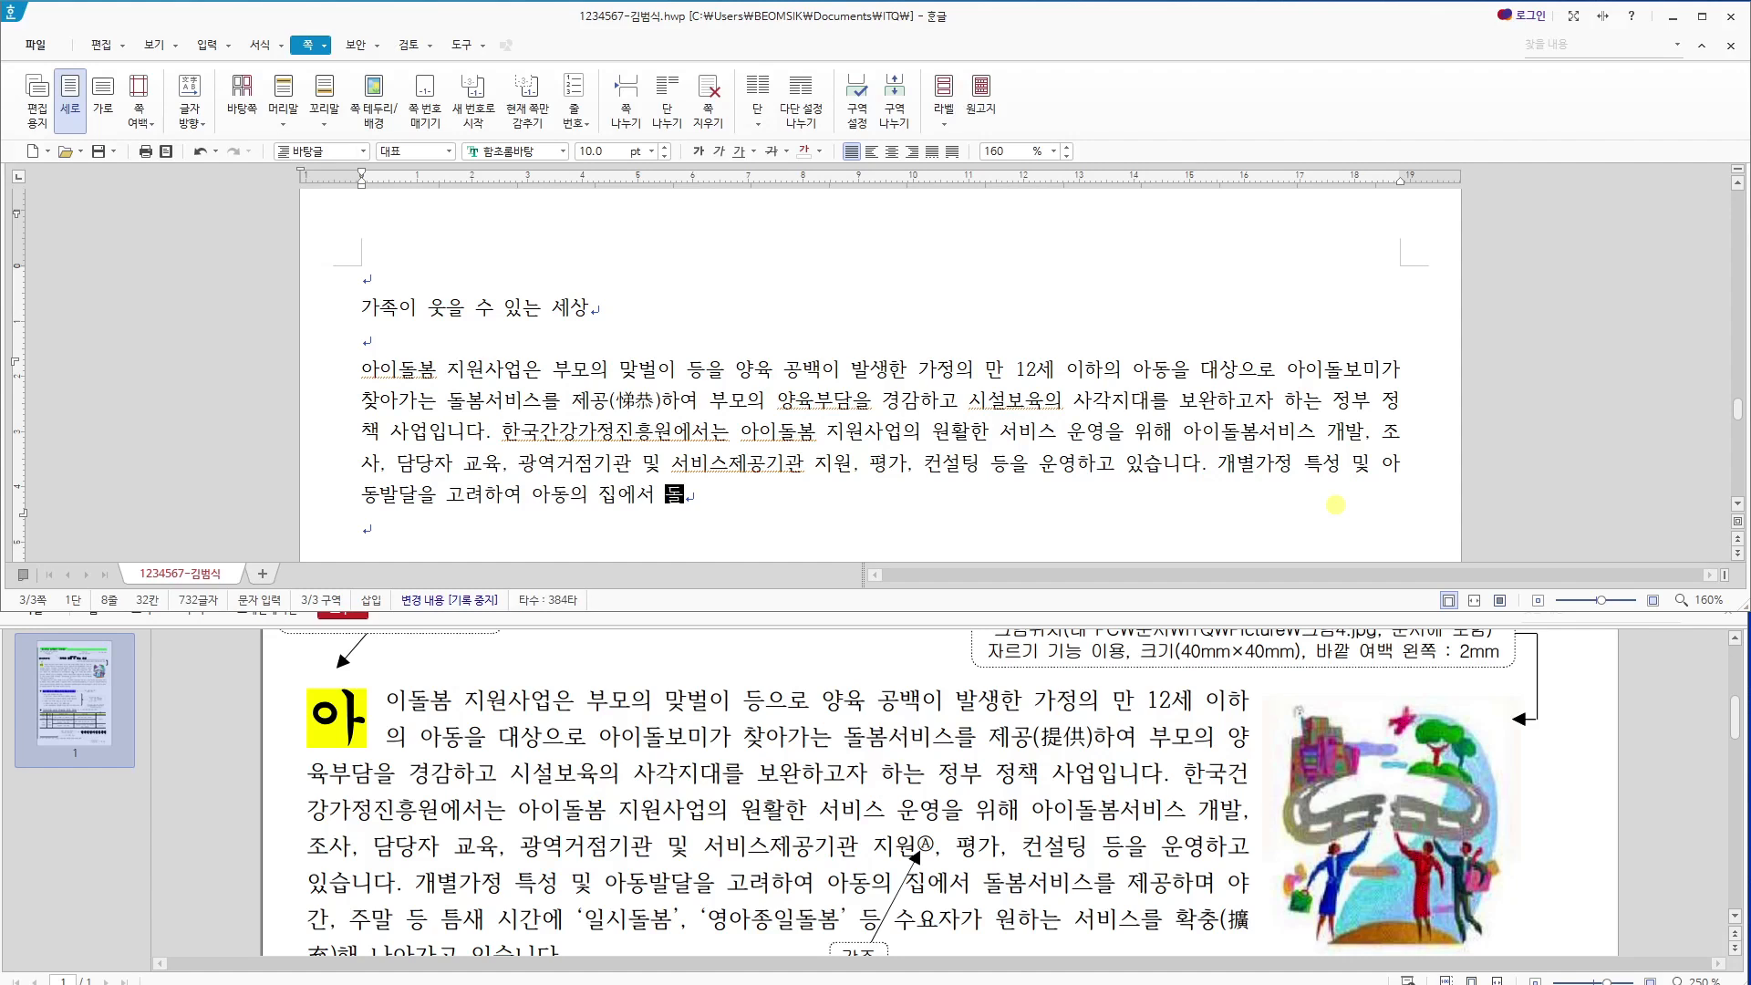
text(봄서비를 제공하며 야간,)
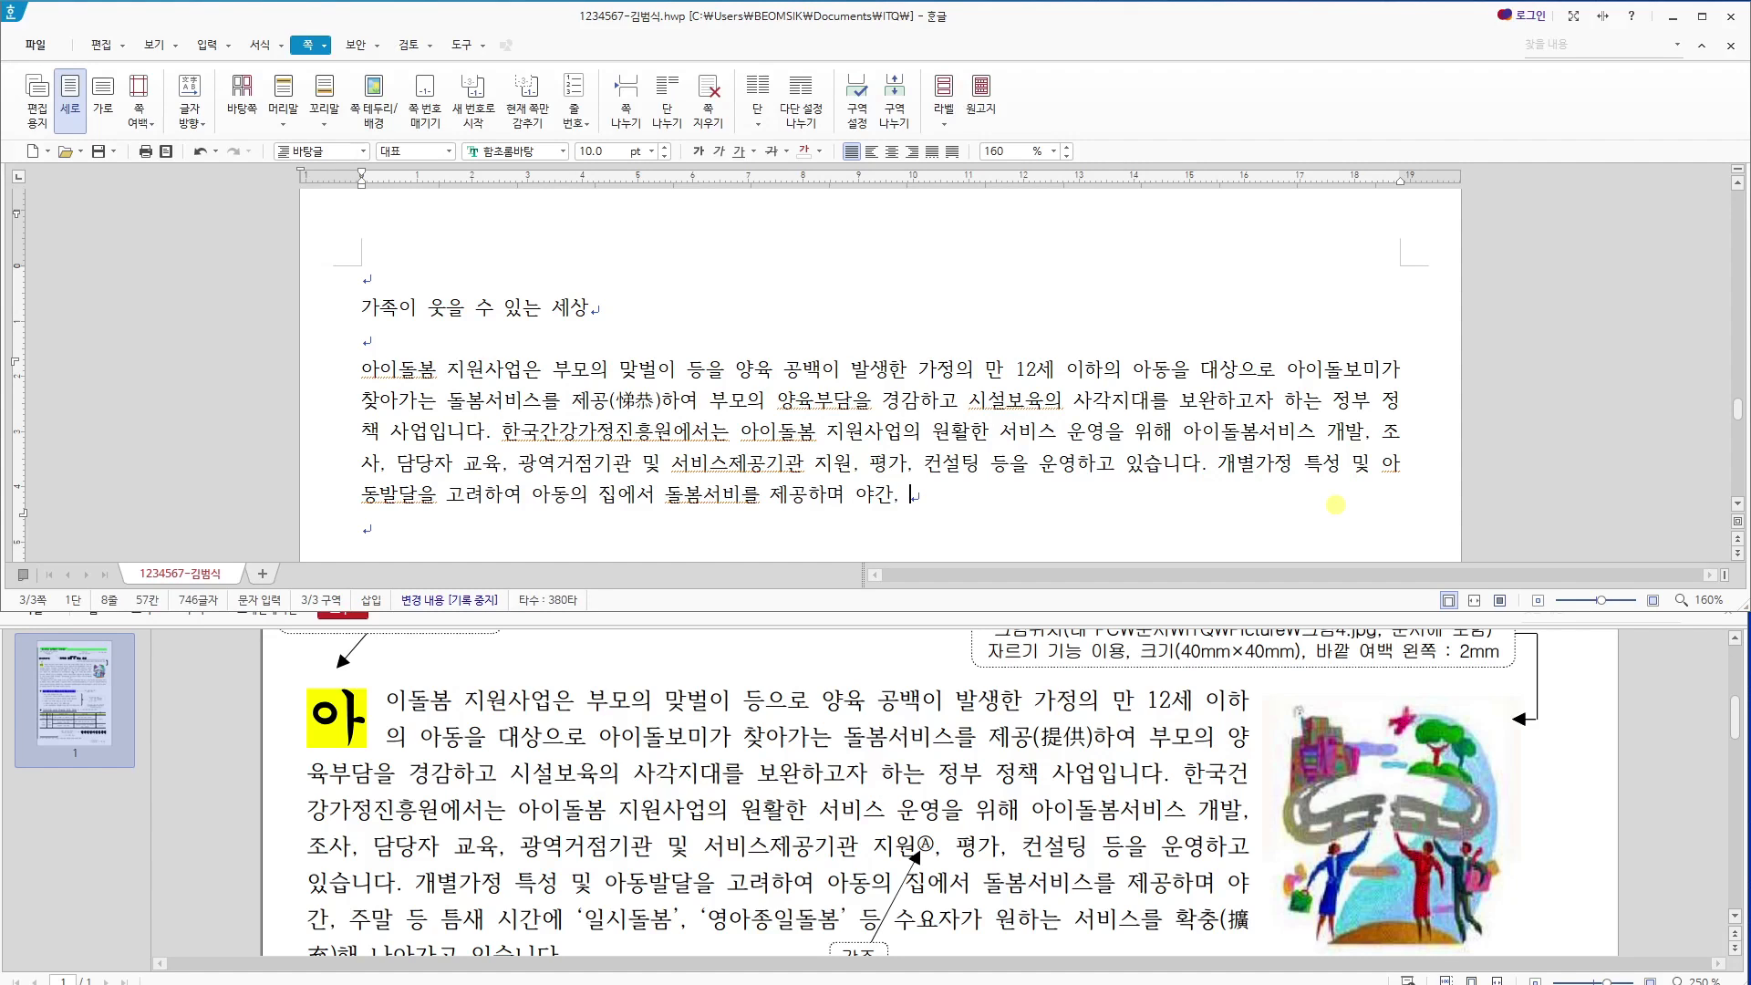
click(741, 497)
text(스)
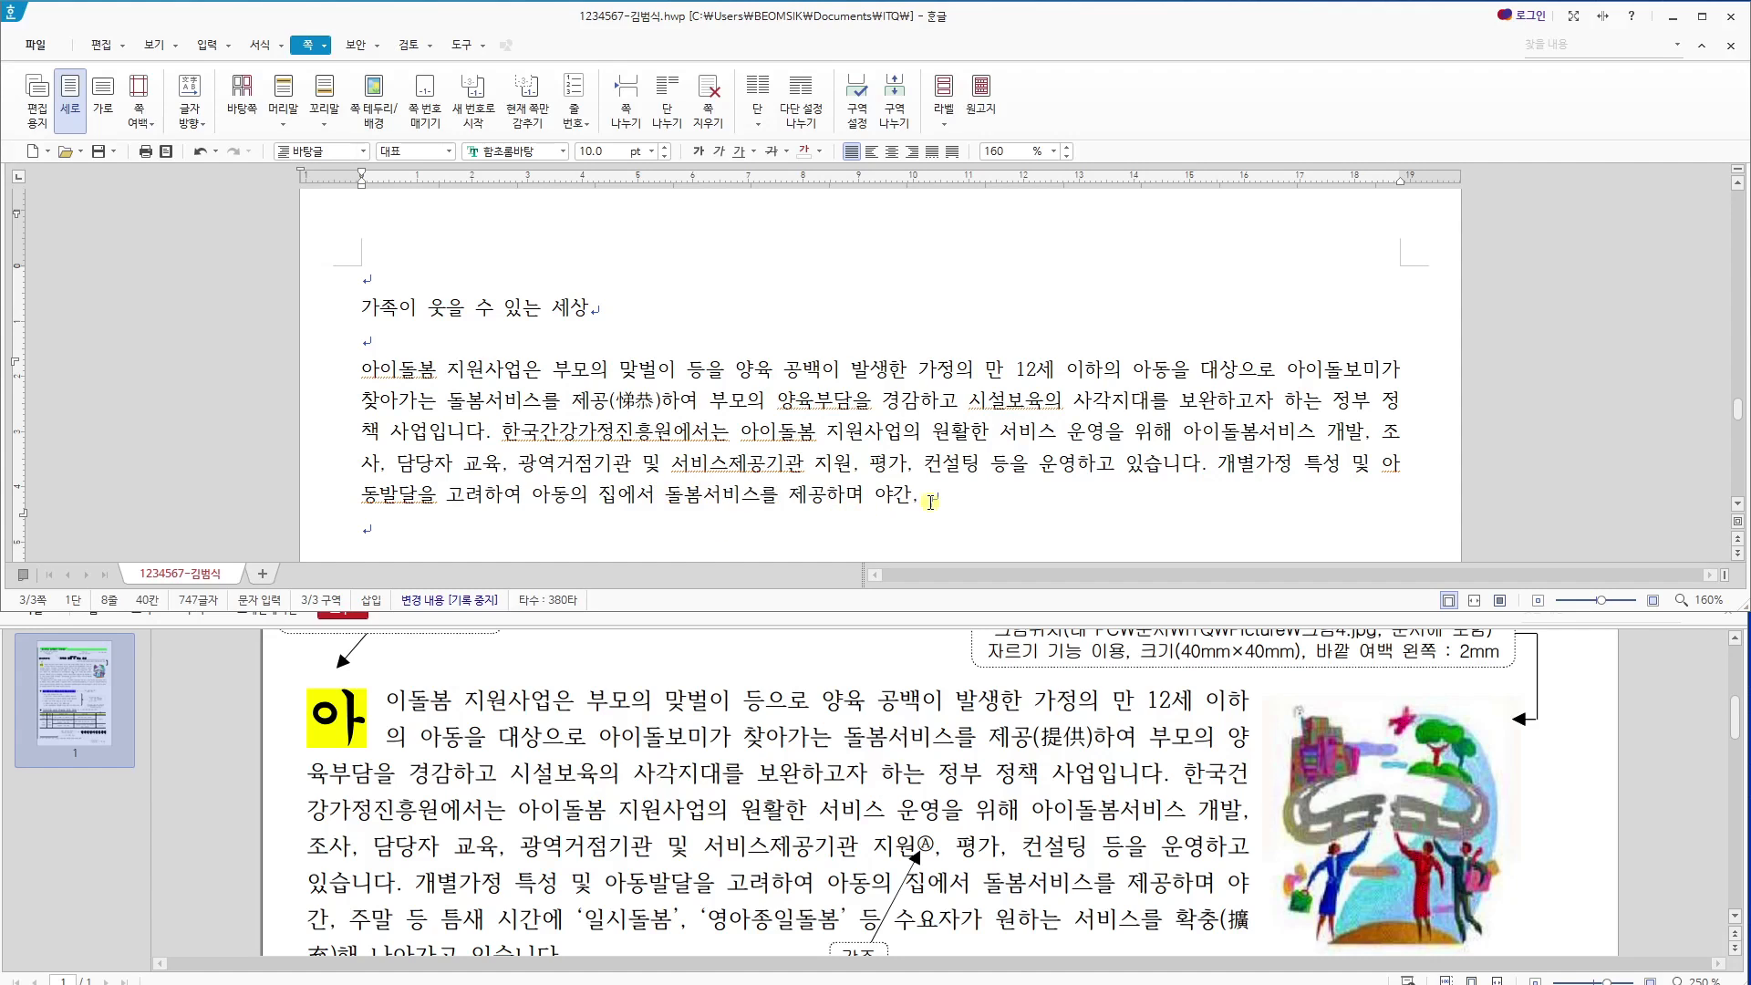
Add "주말 등 틈새 시간에 '일시돌봄', '영아종일돌봄'" after 야간 in the paragraph.
text(주말 등 틈새)
text( 시가)
text(ㄴ에 )
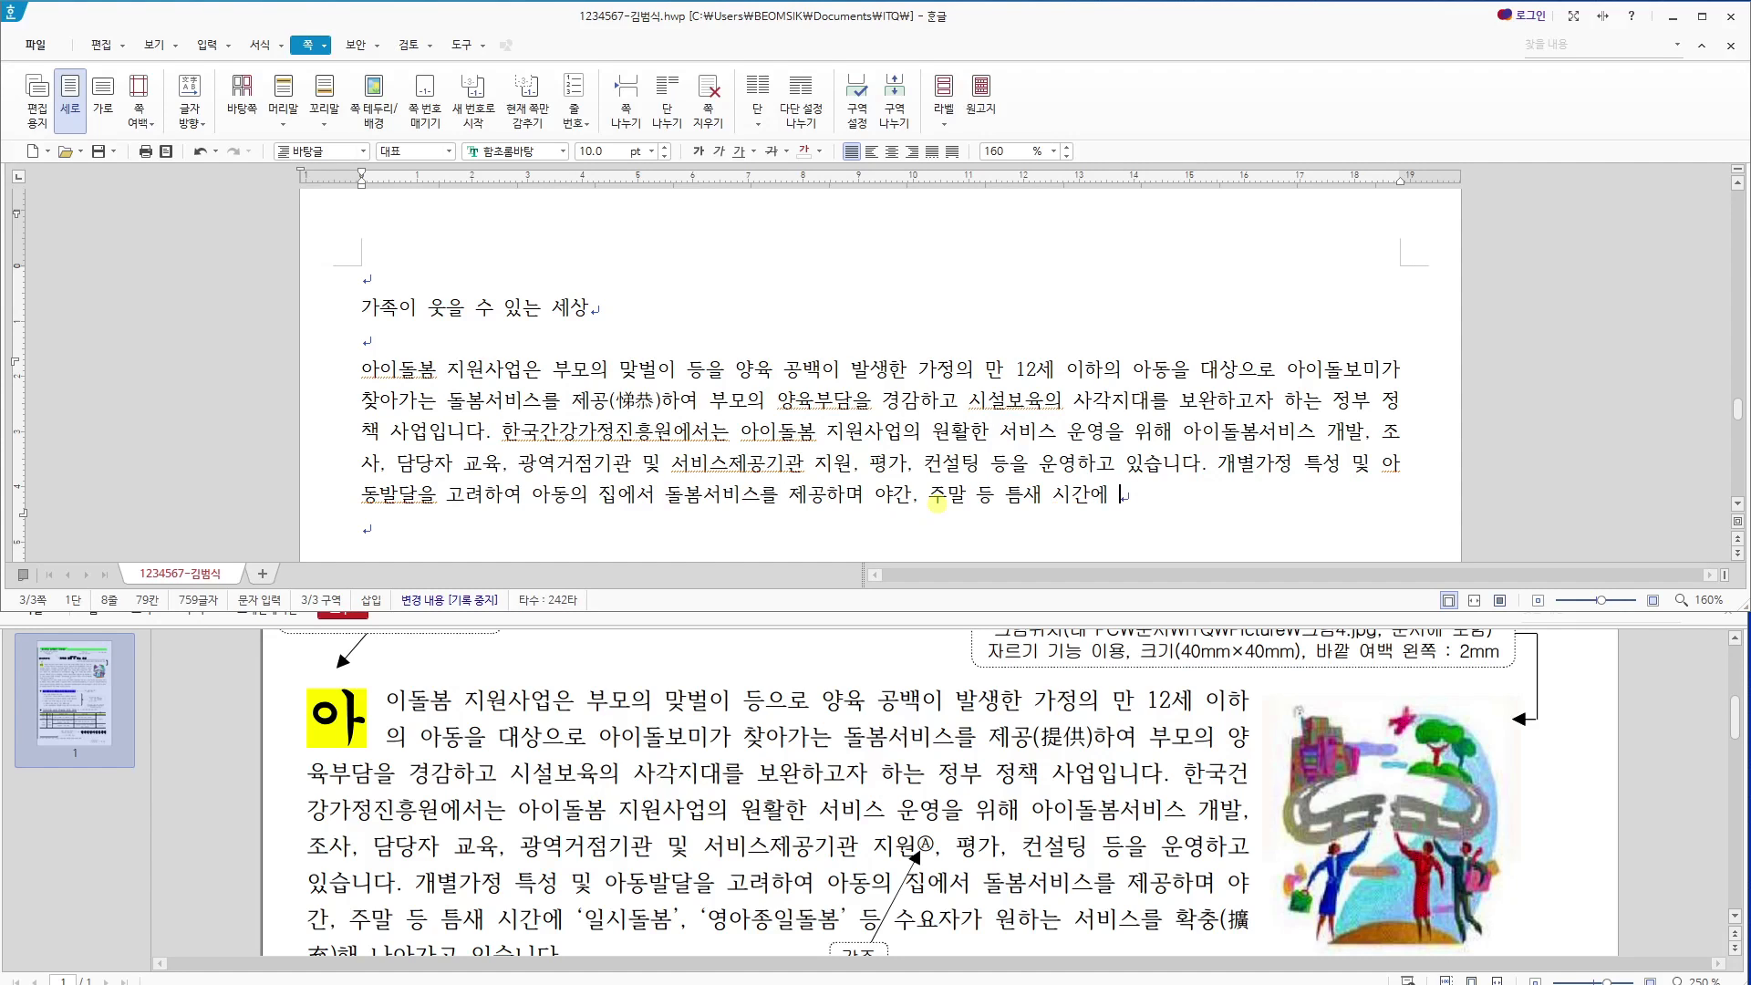
text('일시돌봄',)
key(BackSpace)
key(BackSpace)
text(종일돌봄')
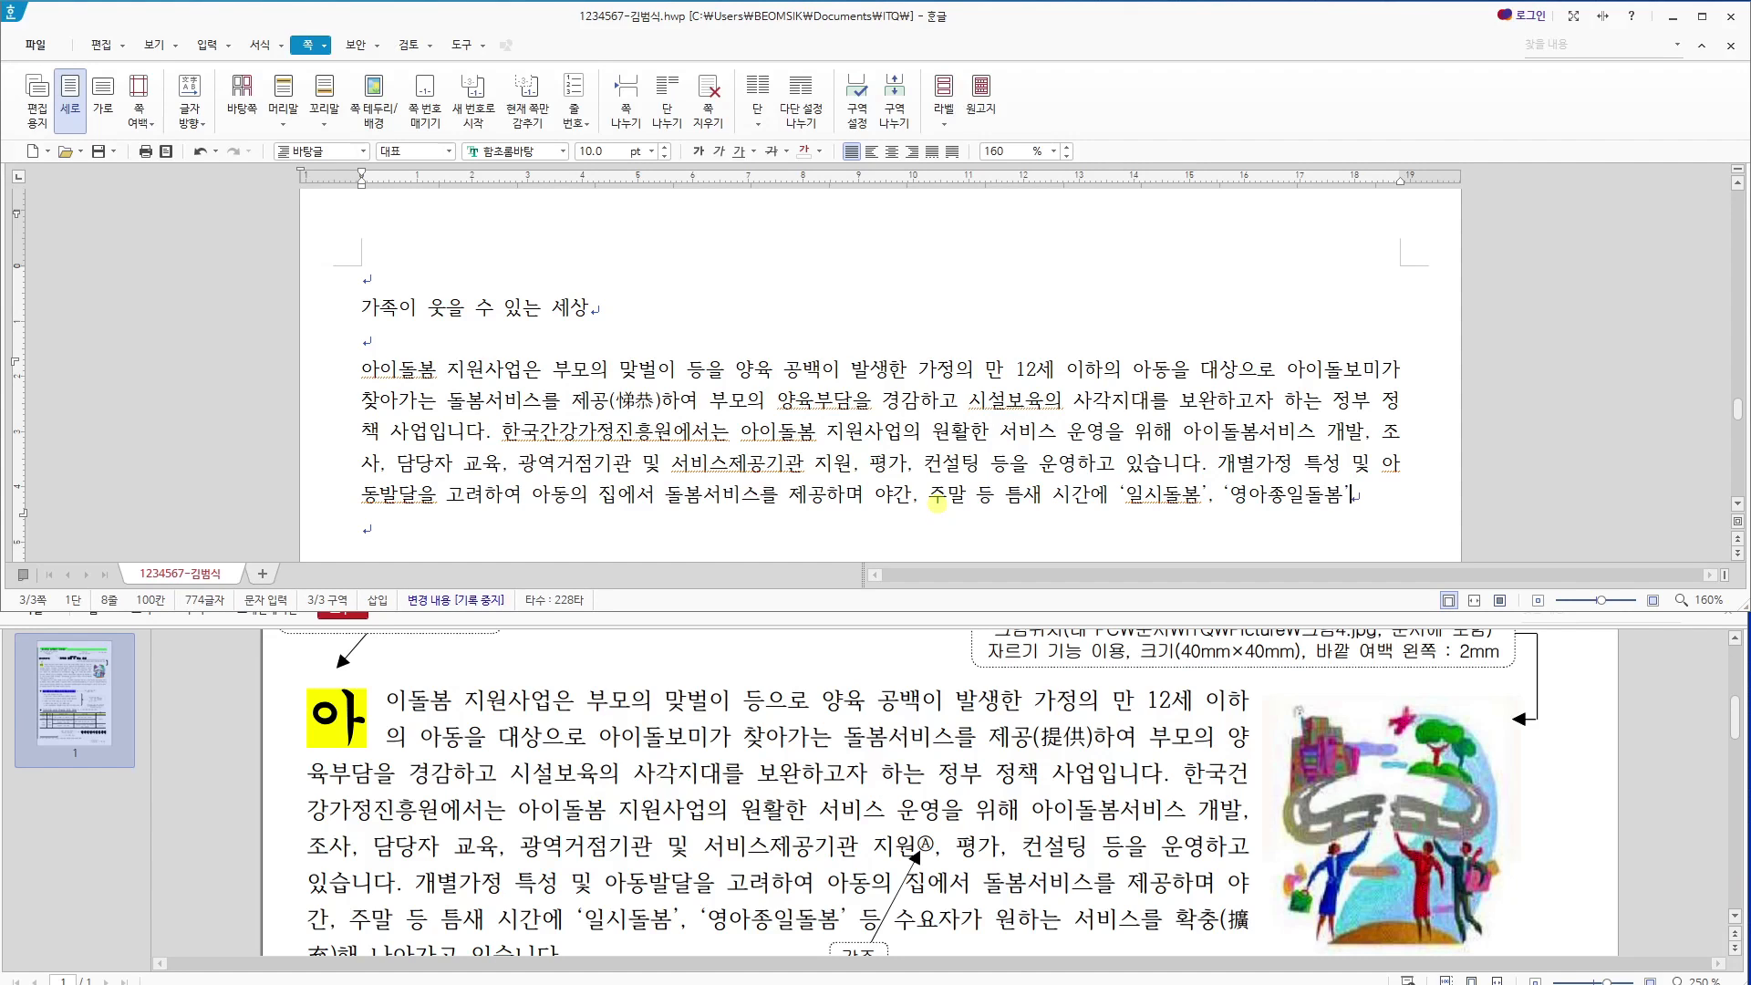
Add "등 수요자가 원하는 서비스를 확충" and convert 확충 to 확충(擴充) using the 한글(漢字) format.
text( 등 수요자)
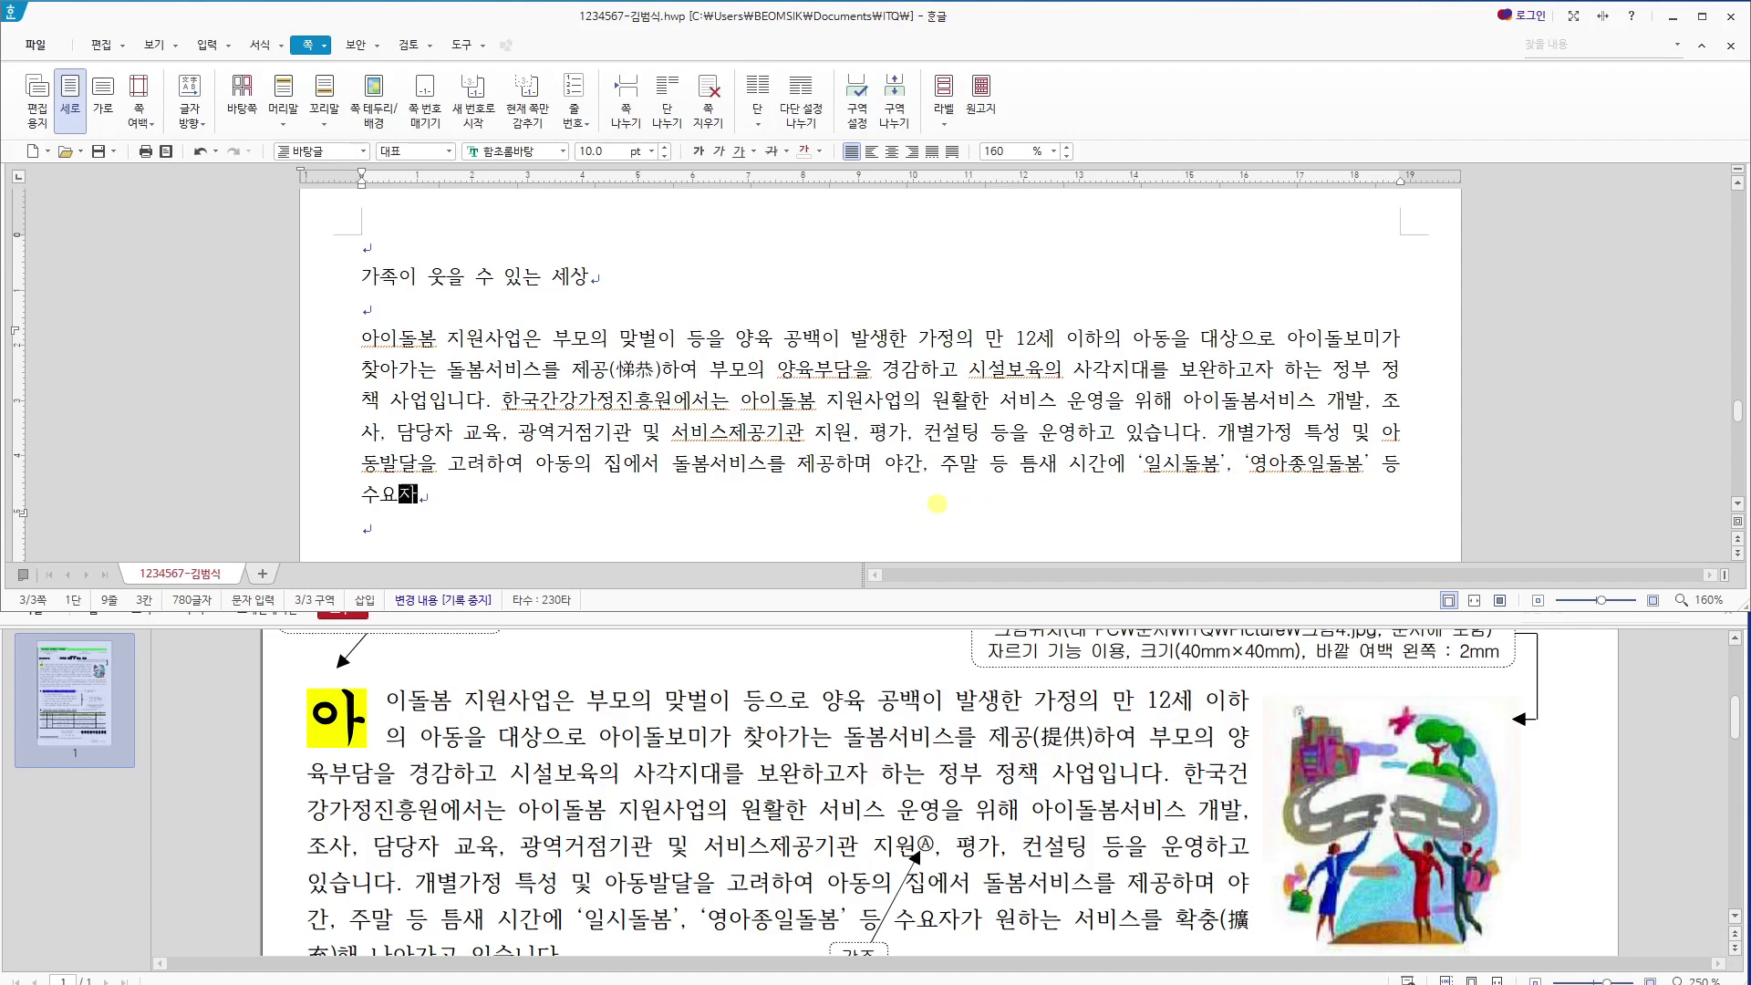
text(가 우하는 서비스를 확ㅊ)
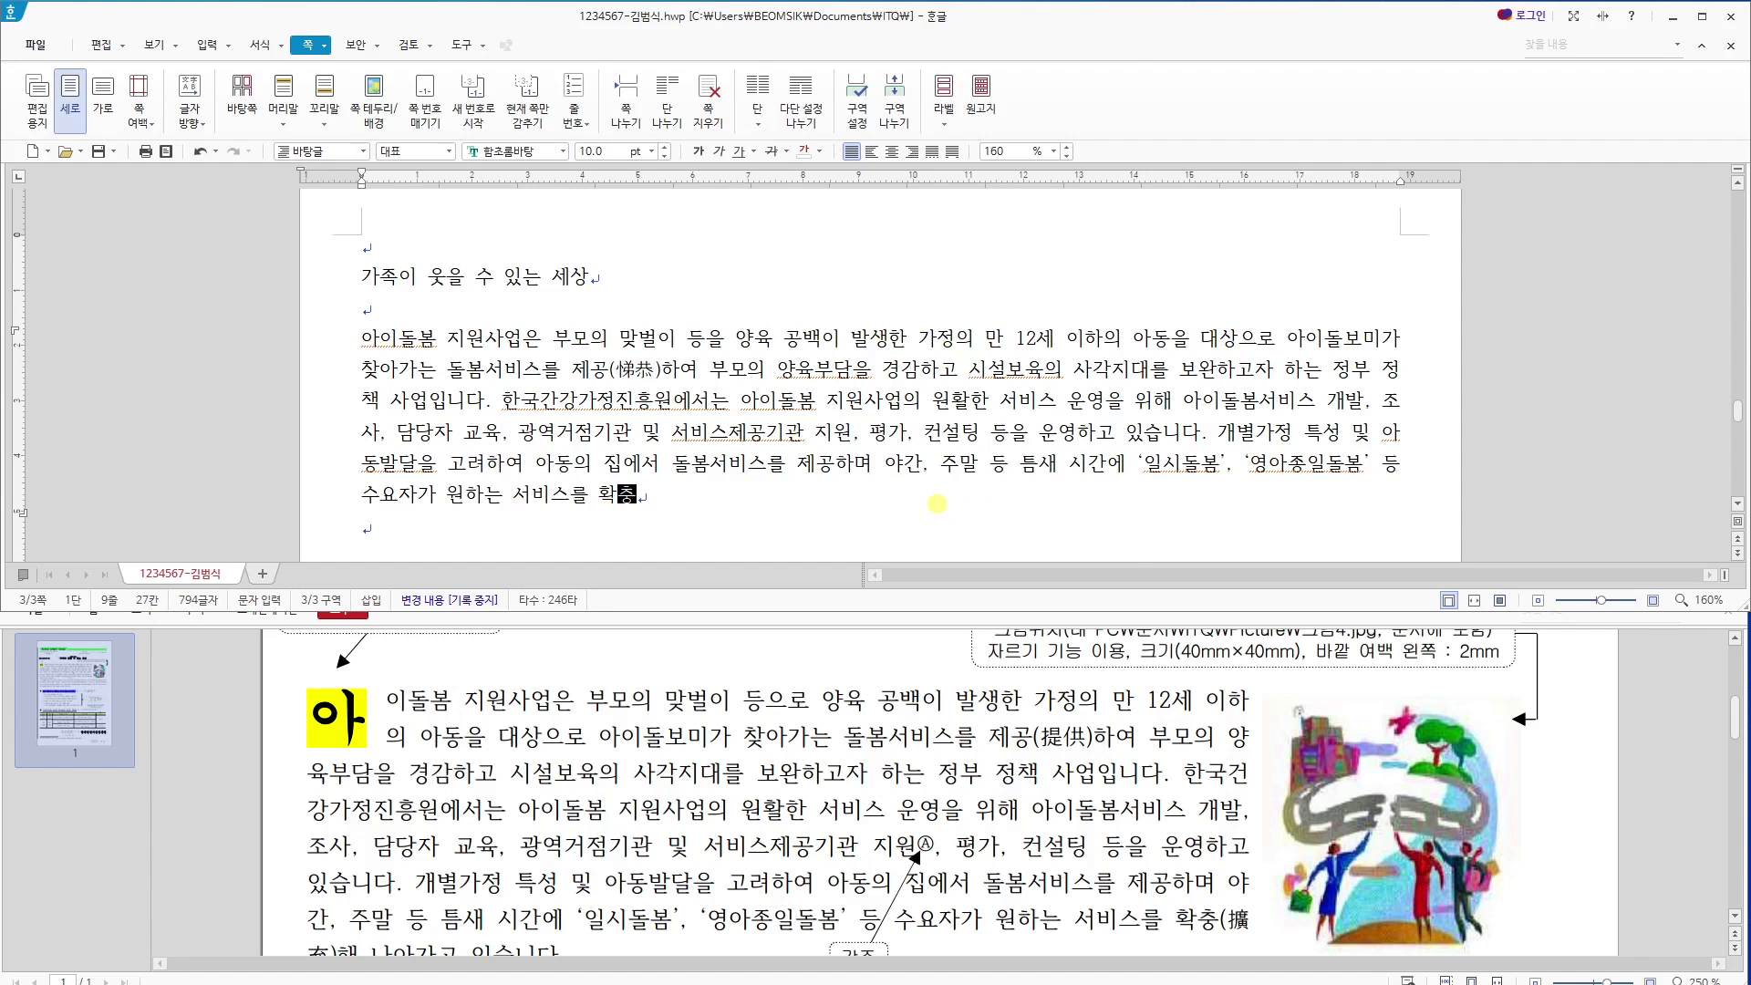
key(F9)
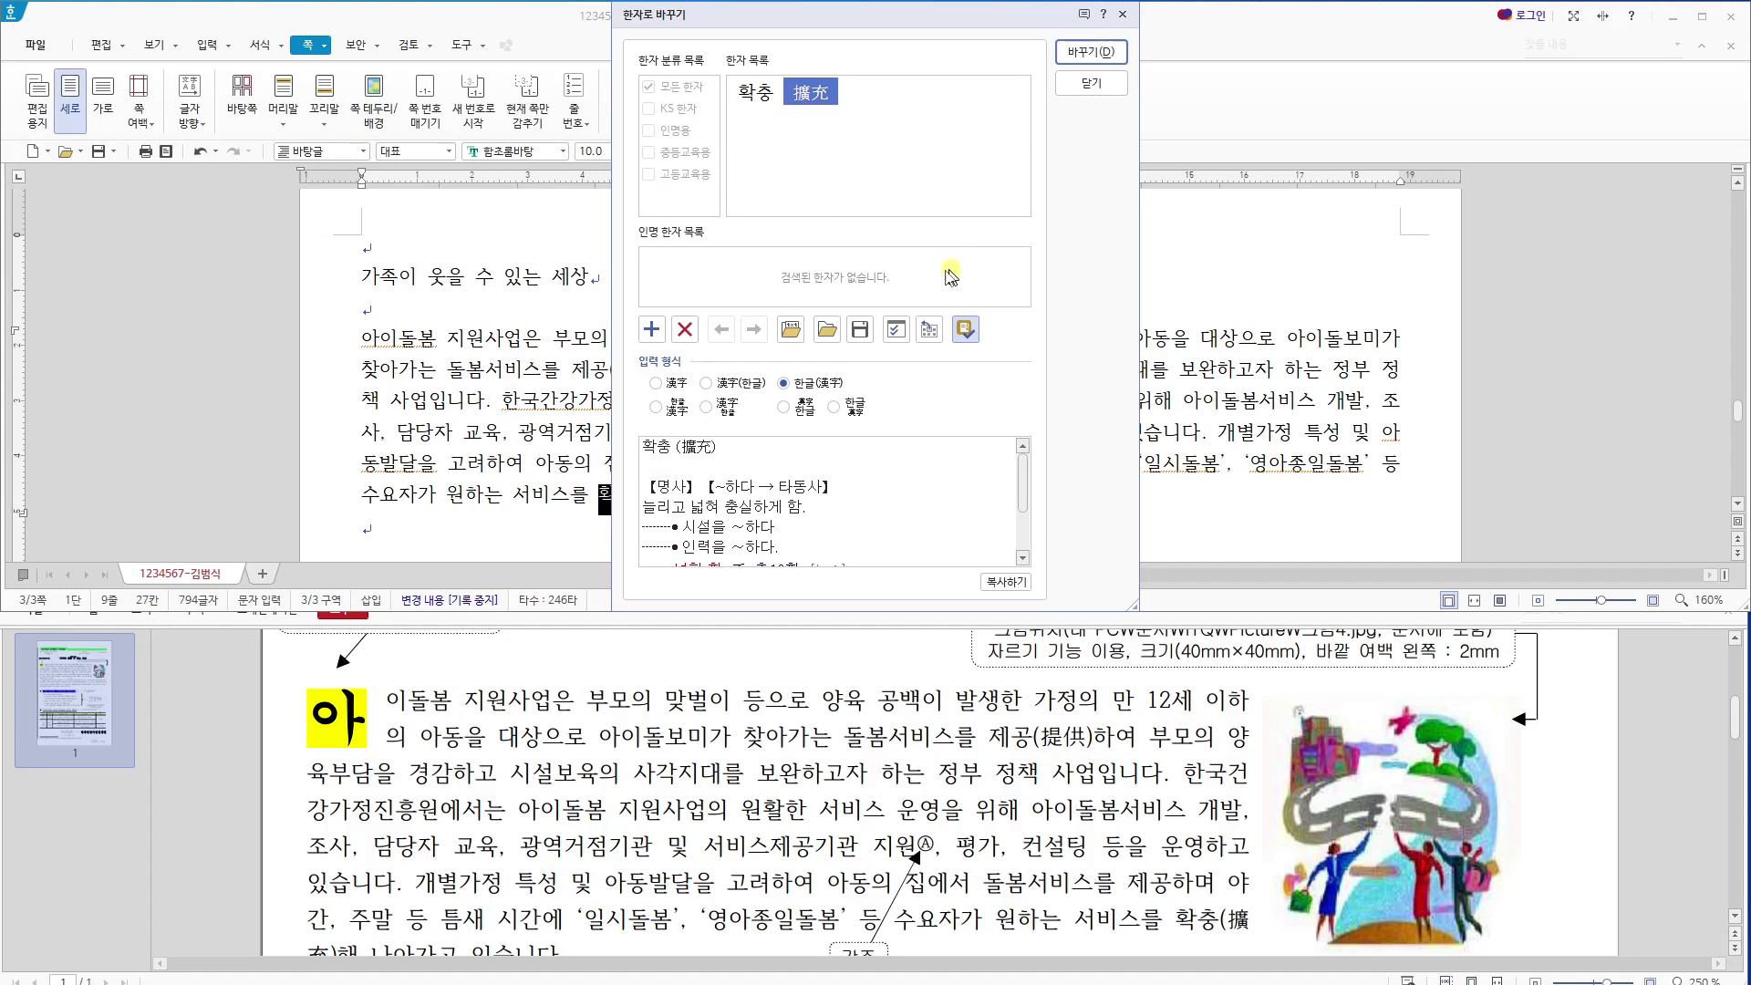
click(1093, 58)
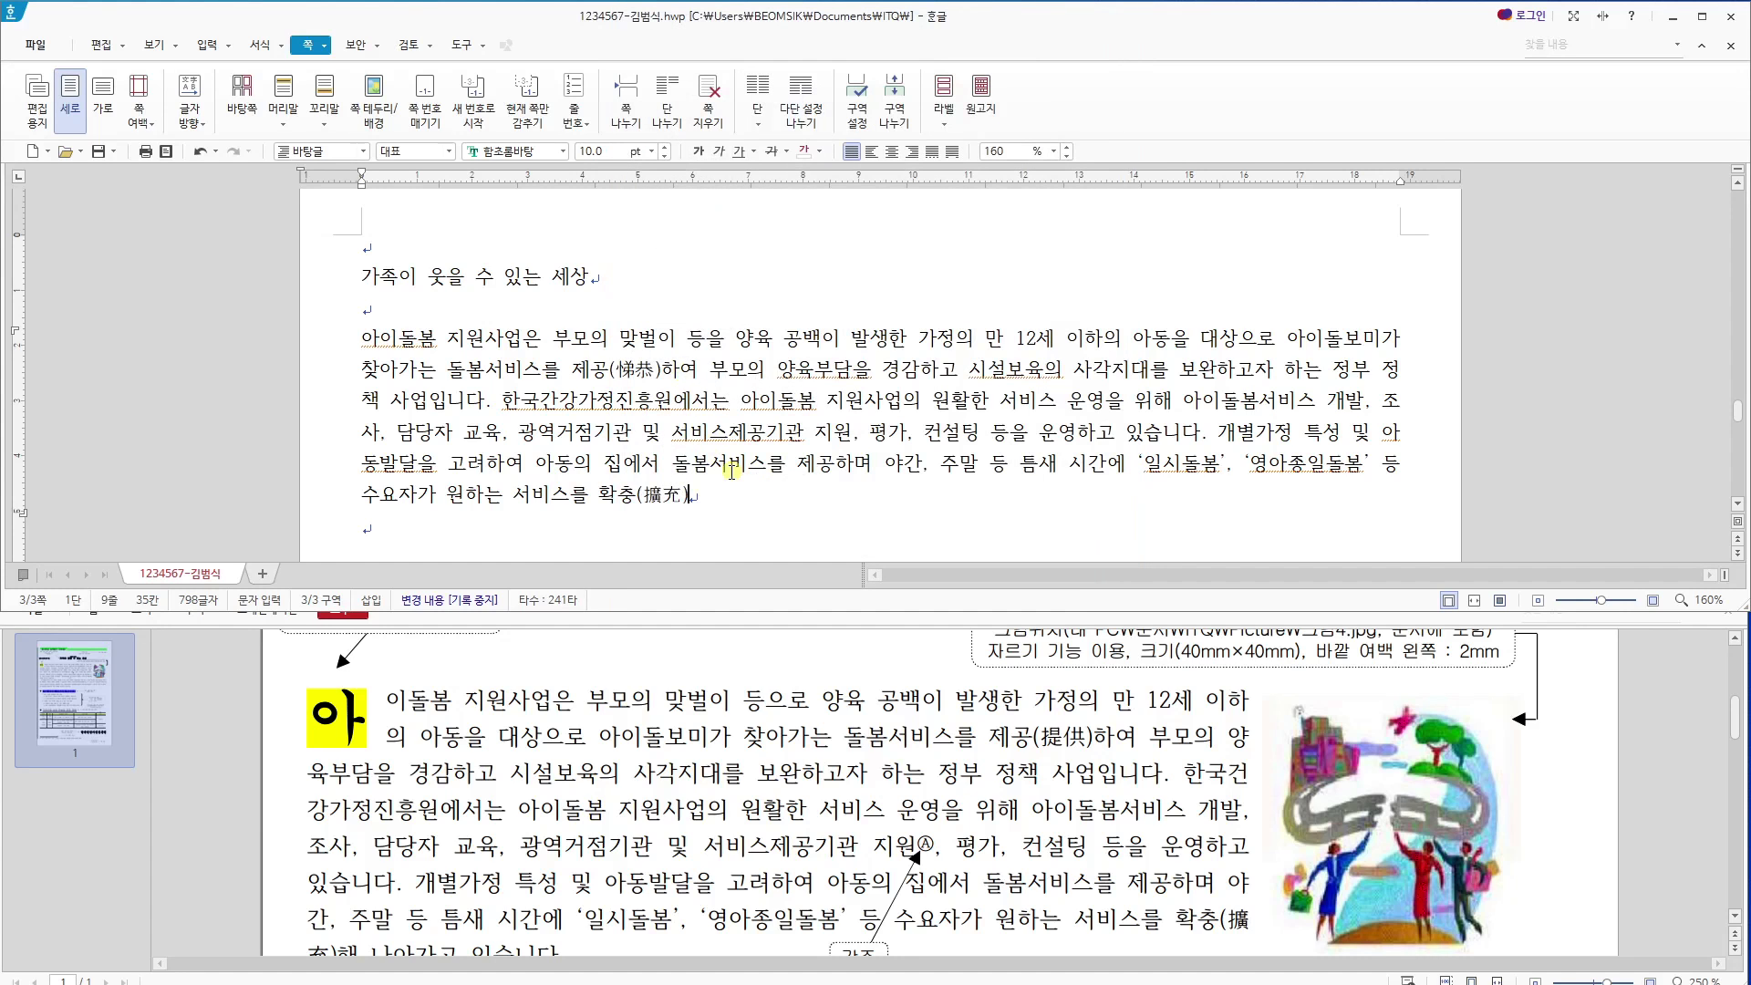
scroll(838, 652, down, 5)
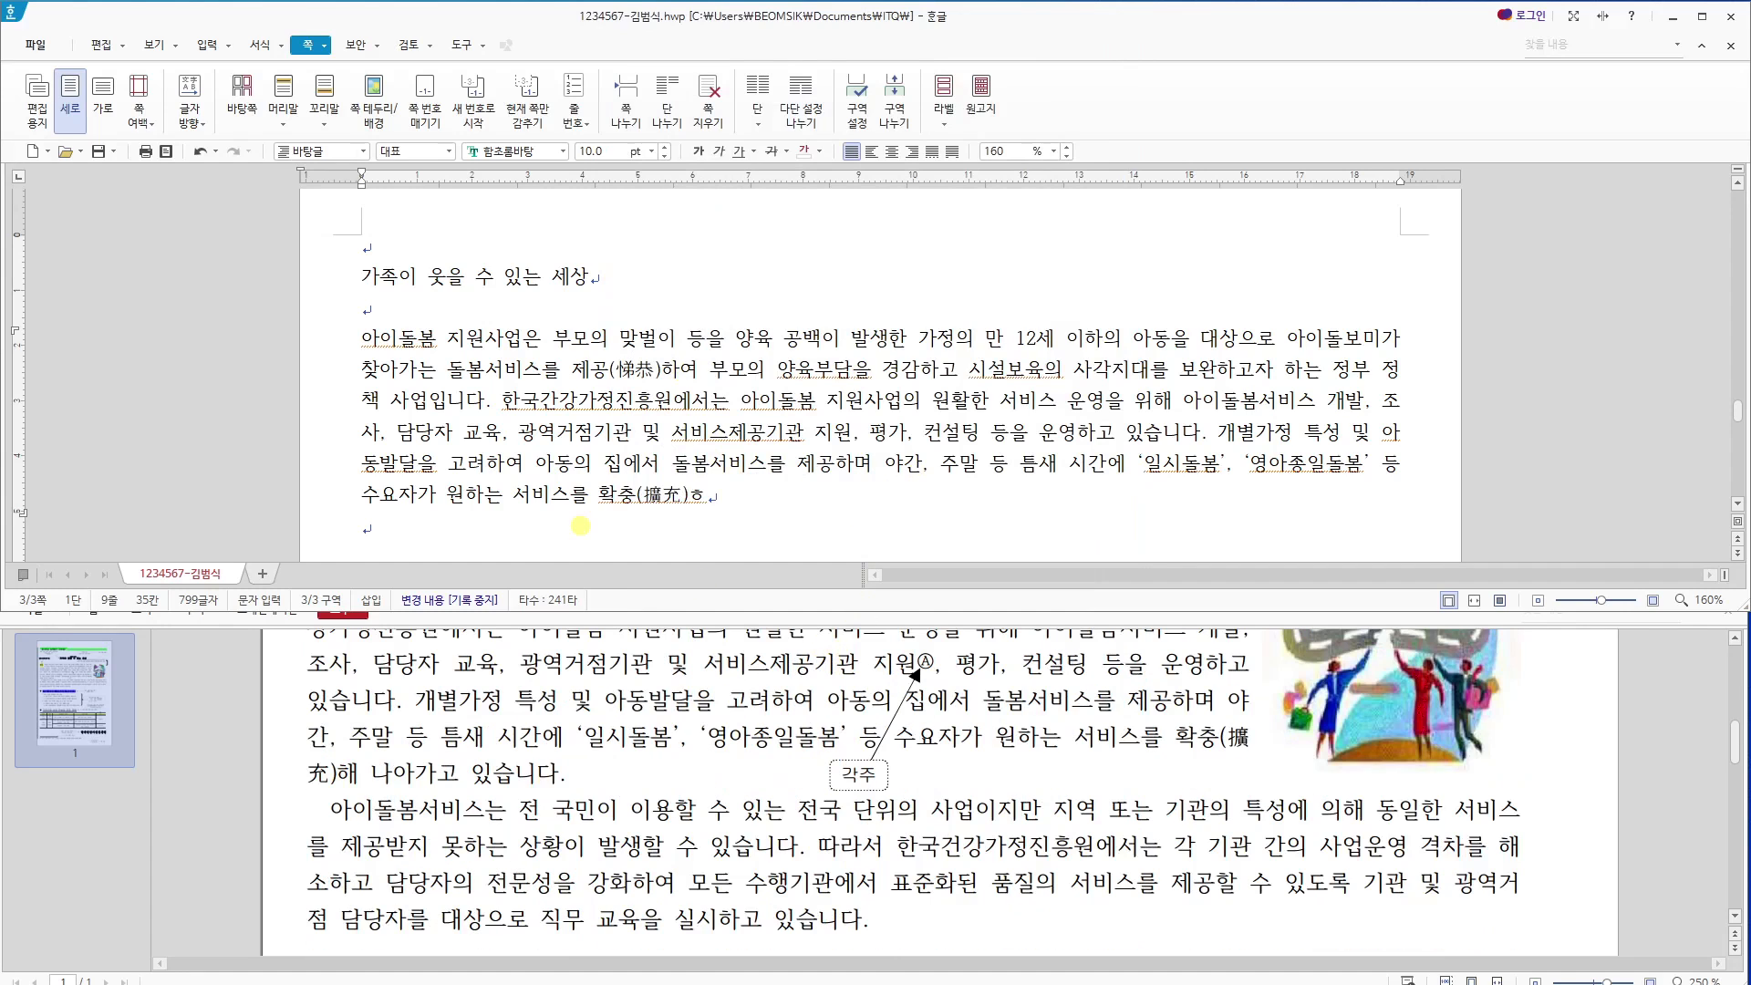
Finish the paragraph with "나아가고 있습니다." and begin the next paragraph with "아이돌봄서비스는 전 국민이 이용할 수 있는".
text(나아가고 있습니다.)
key(Return)
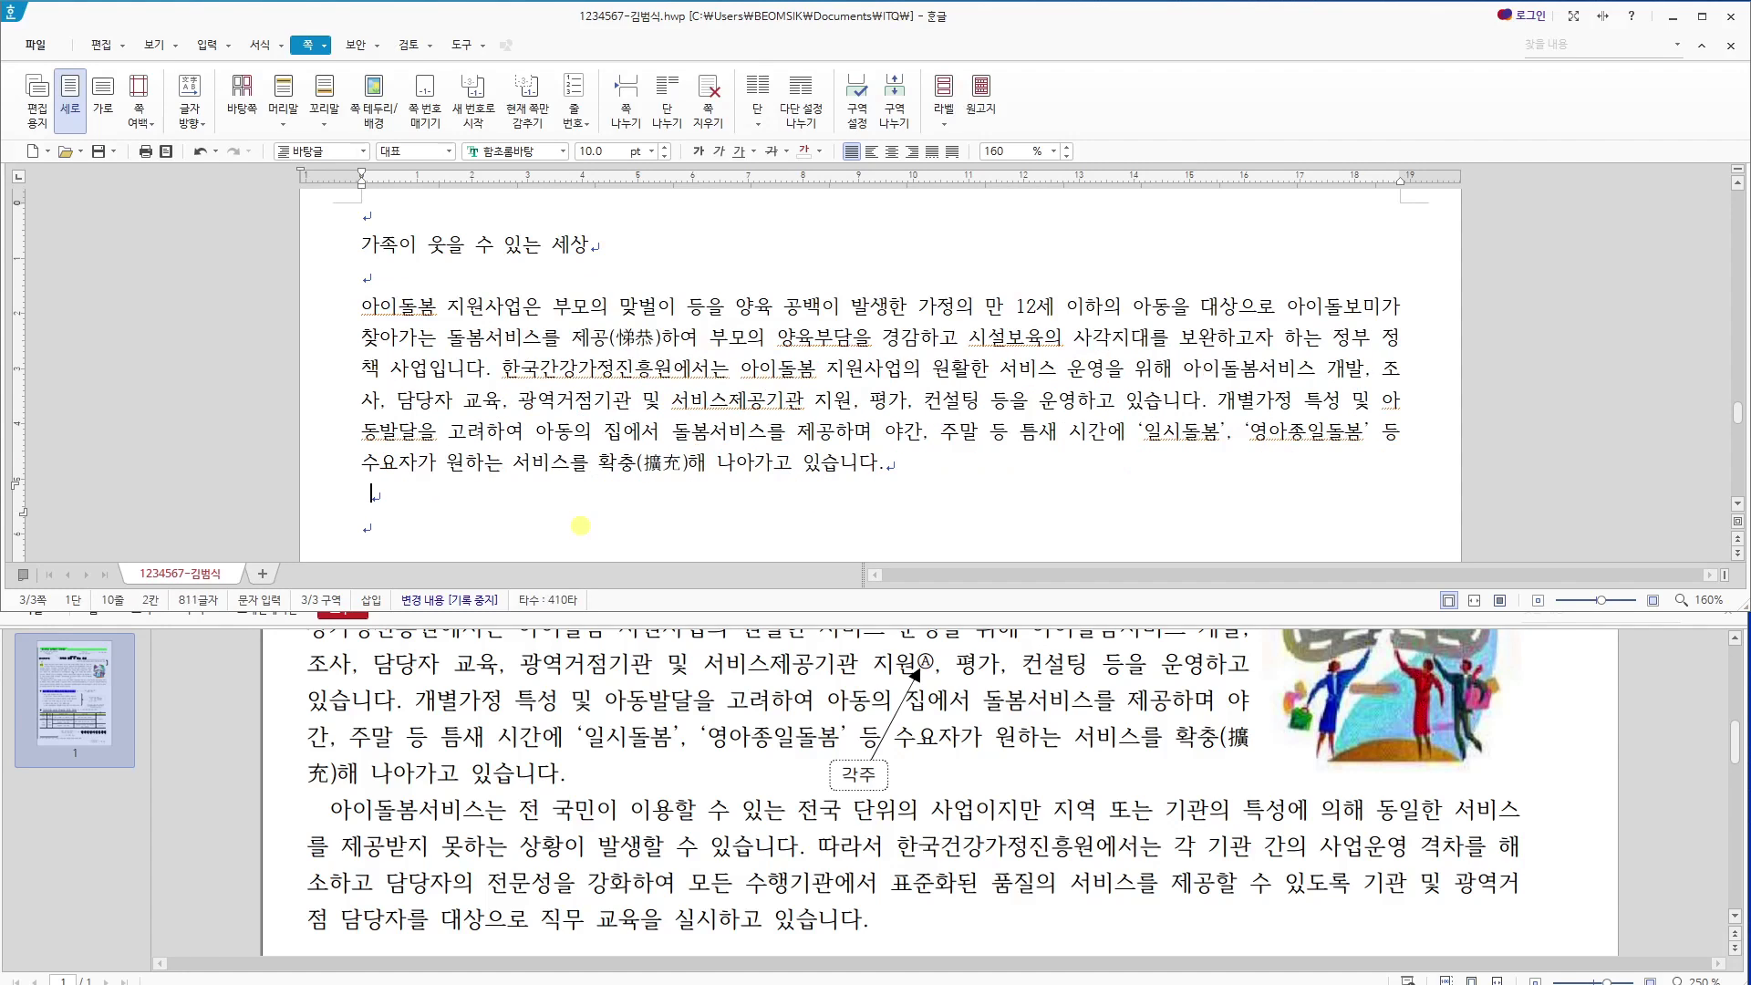
text(아이돌봄서)
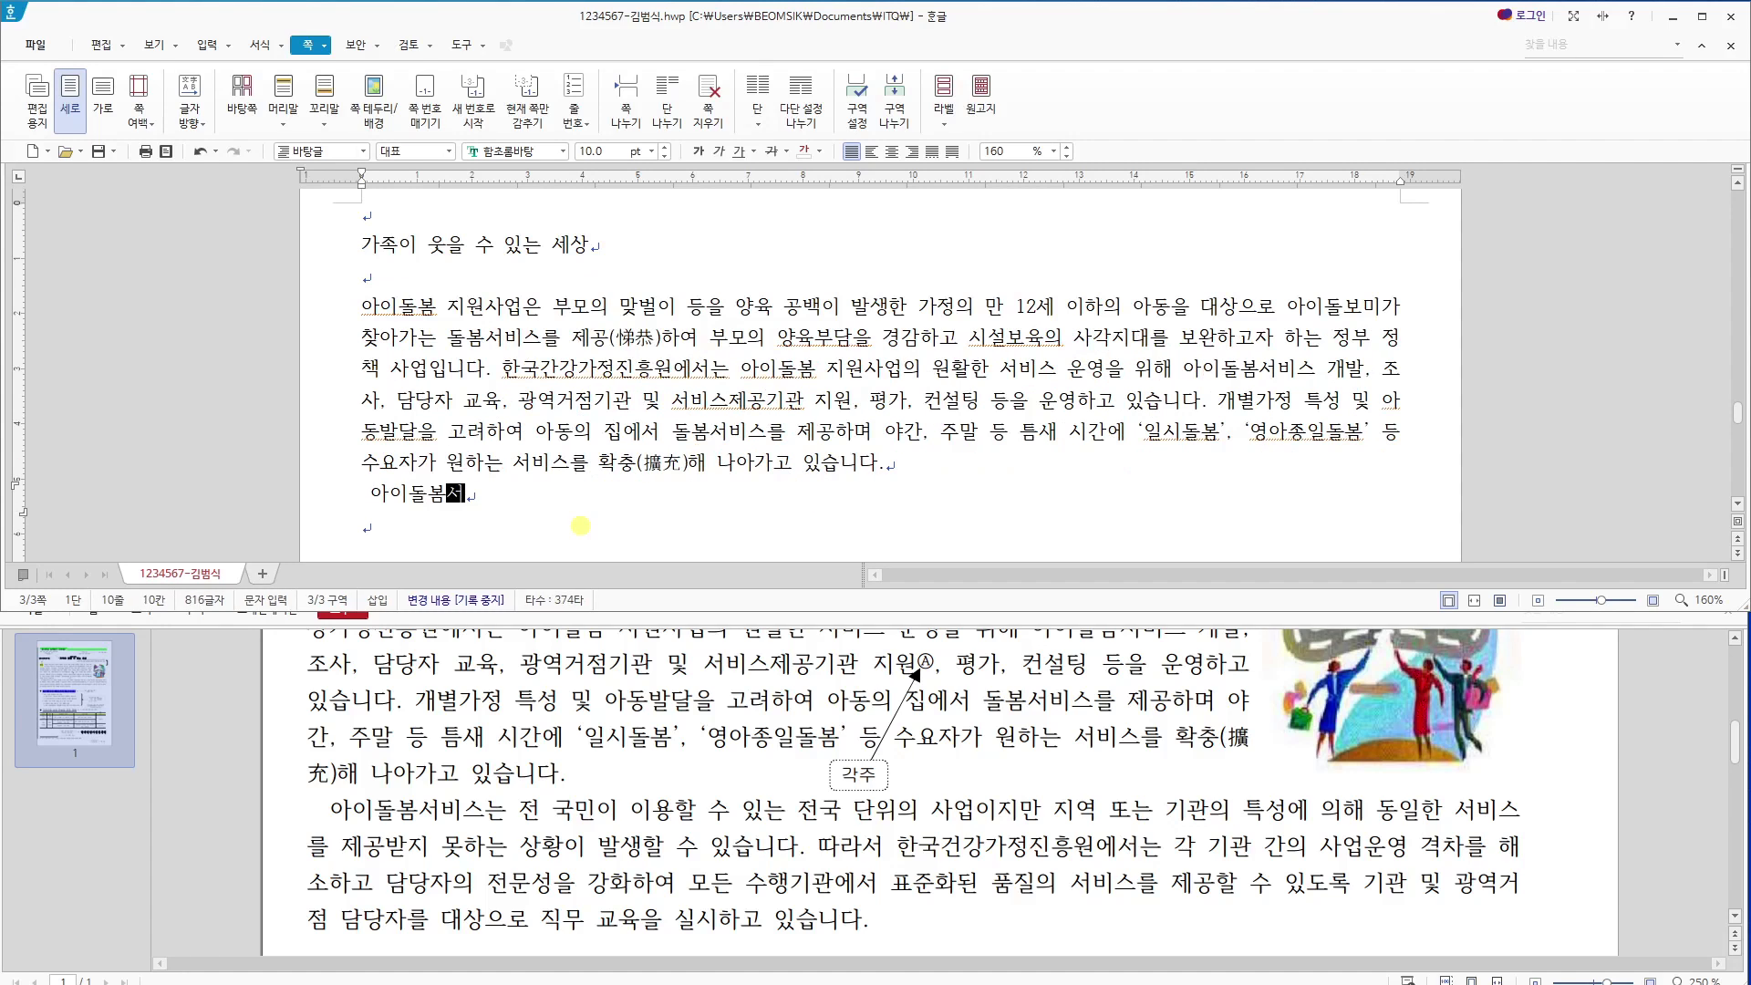
text(빗스)
key(BackSpace)
key(BackSpace)
key(BackSpace)
text(스는 )
text(전 국민)
text(이 이용할 수 있는)
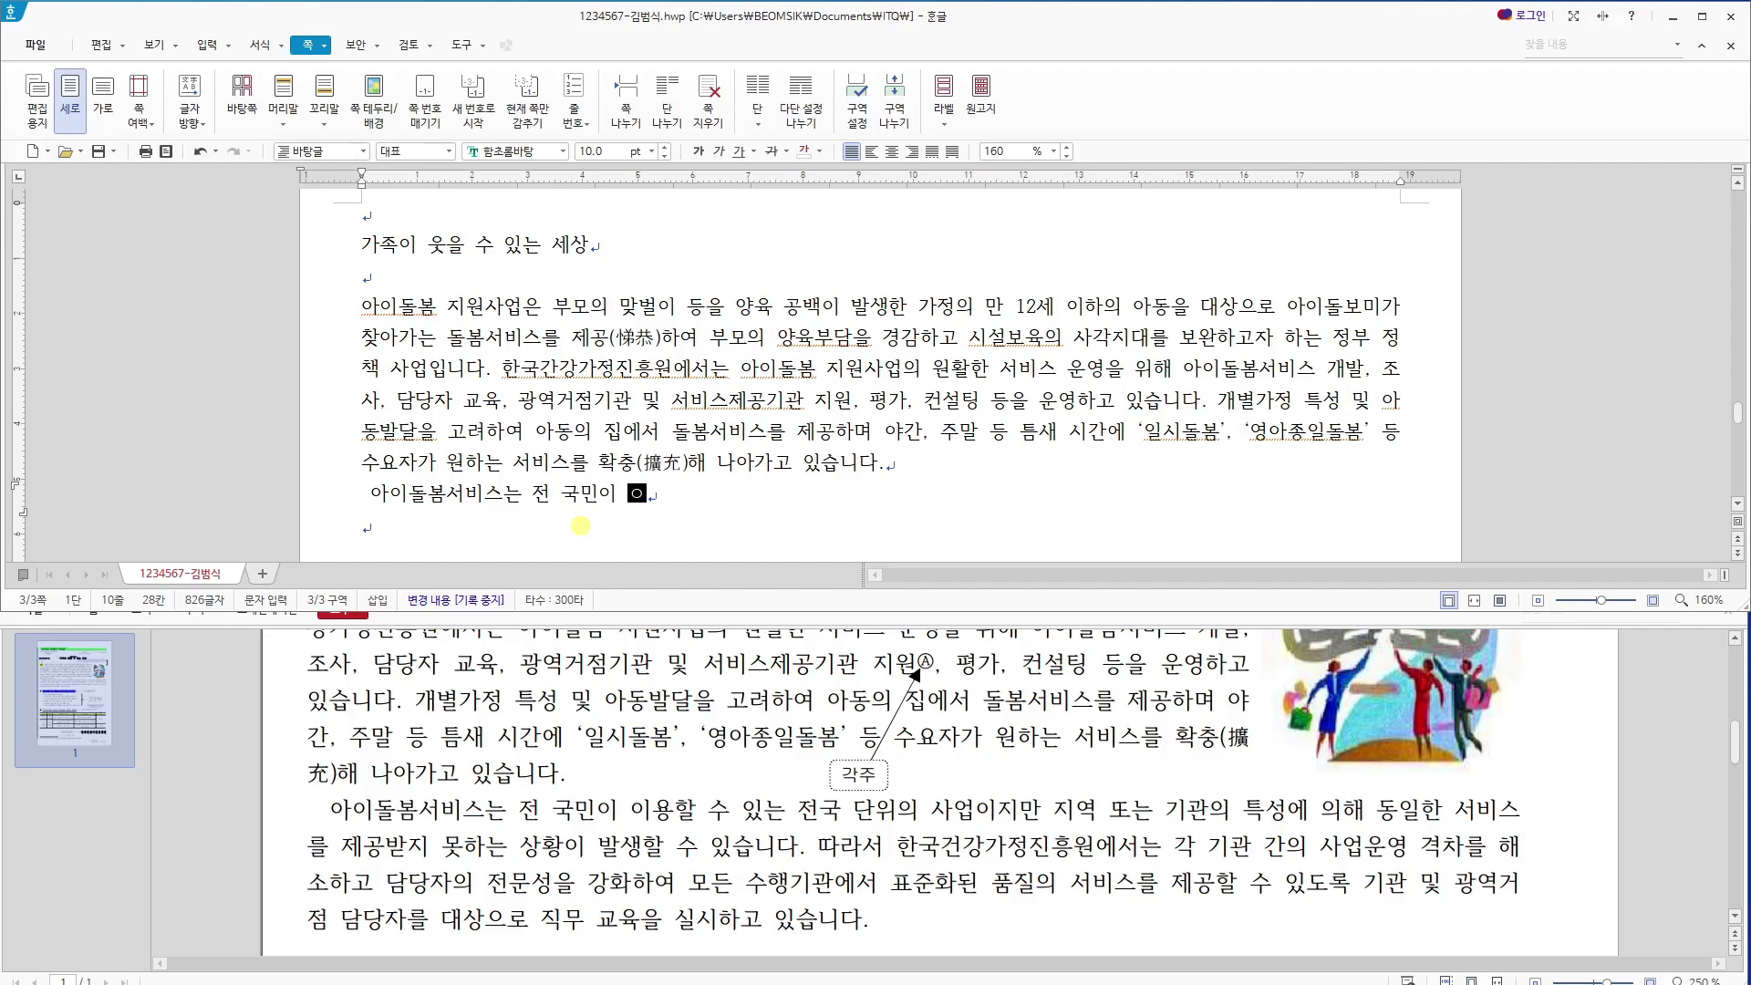
Continue the second paragraph with "전국 단위의 사업이지만 지역 또는 기관의 특성에 의".
text( 전국 단ㅇ)
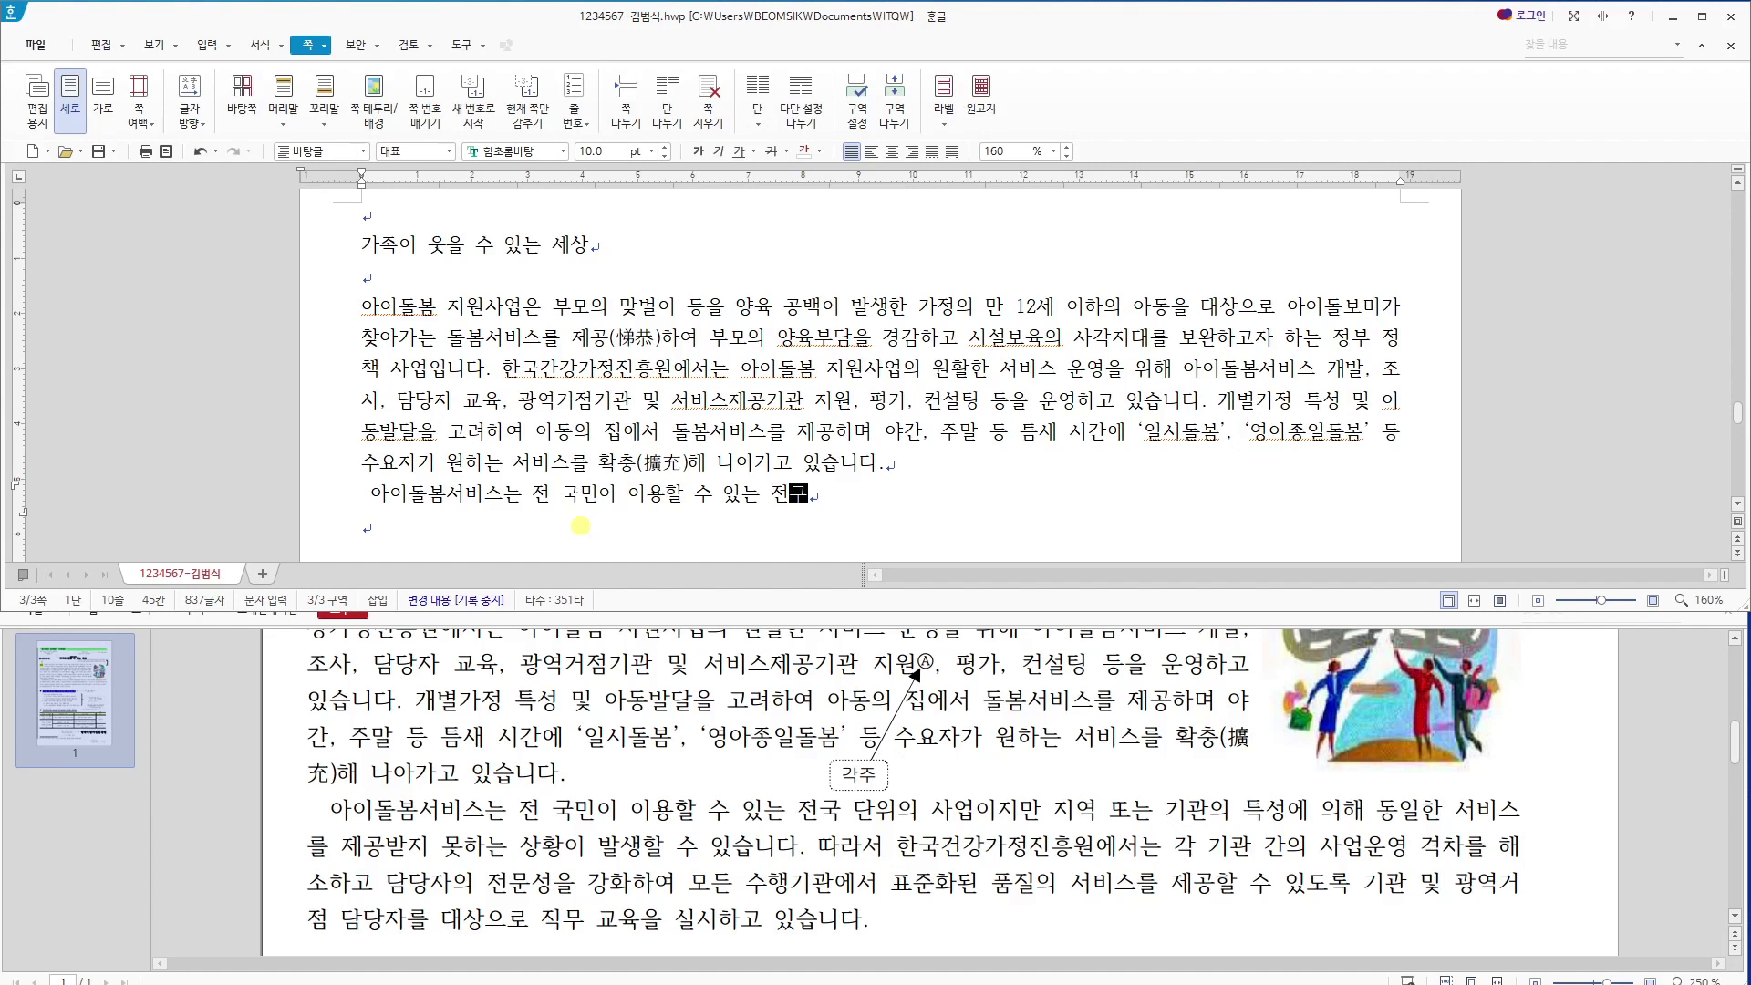
text(의 )
text(사업이지만 지여)
text(ㄱ 또는 )
text(기관의 특성에 의)
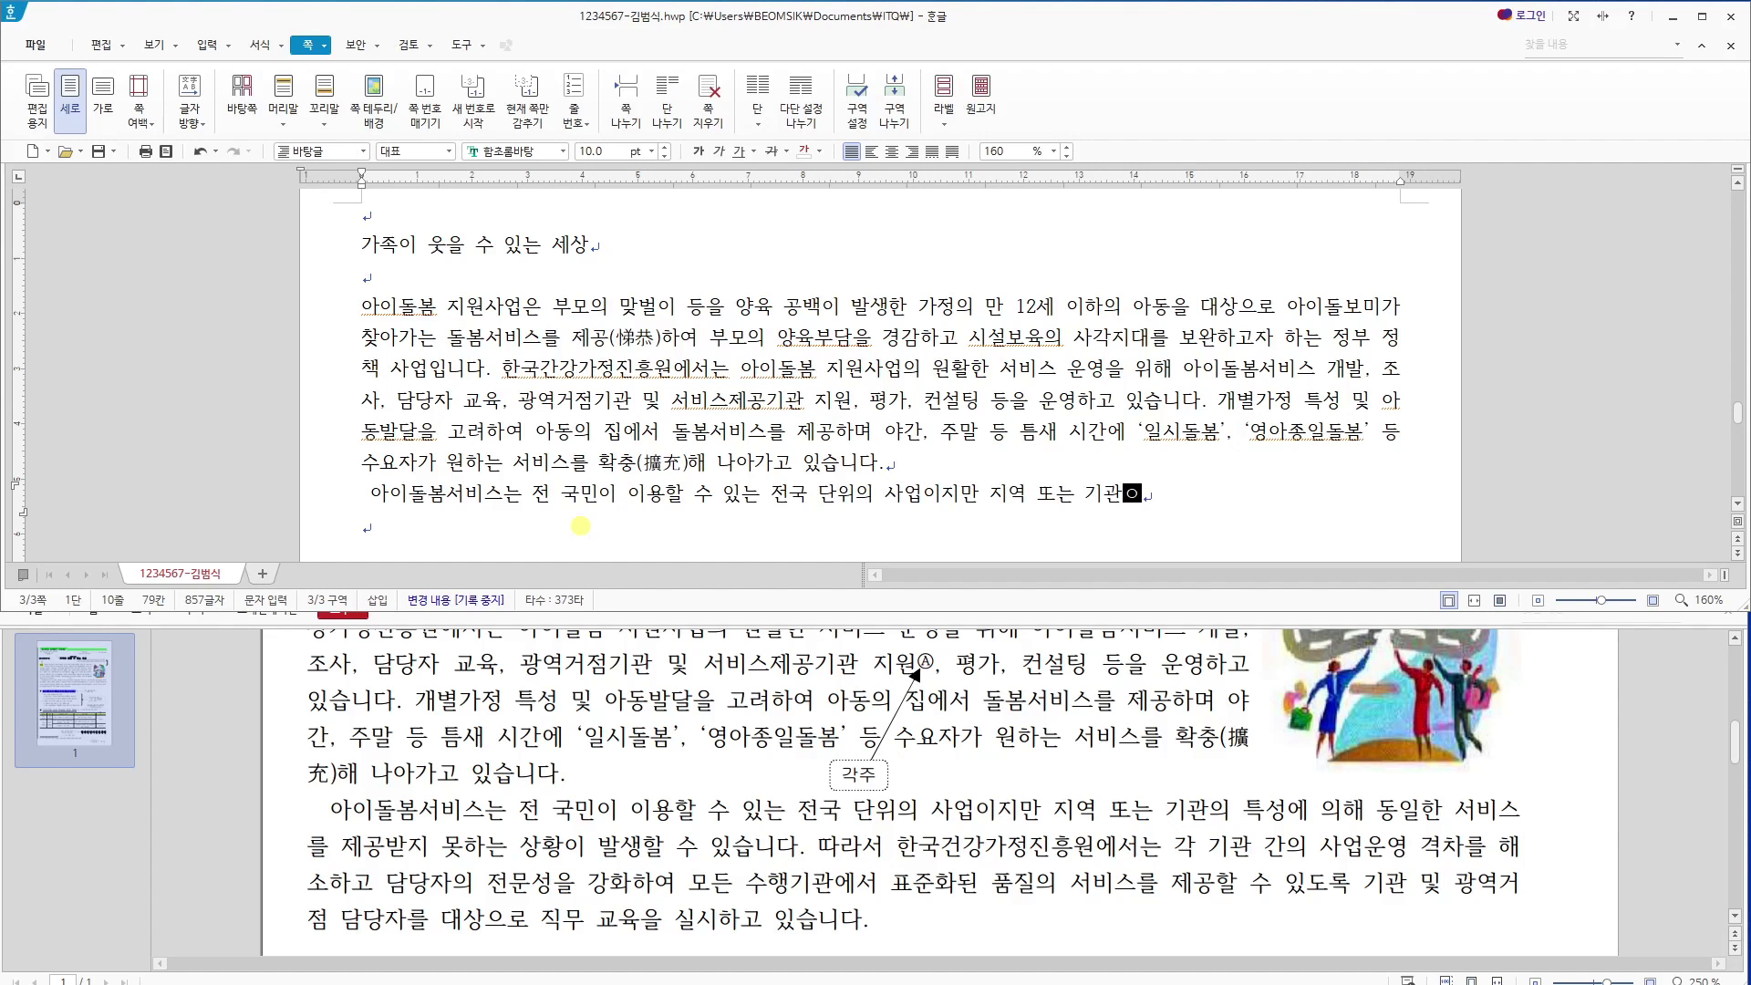
Continue the sentence with "해 동일한 서비스를 제공받지 못하는 상황".
text(해 동일한 서비ㅅ)
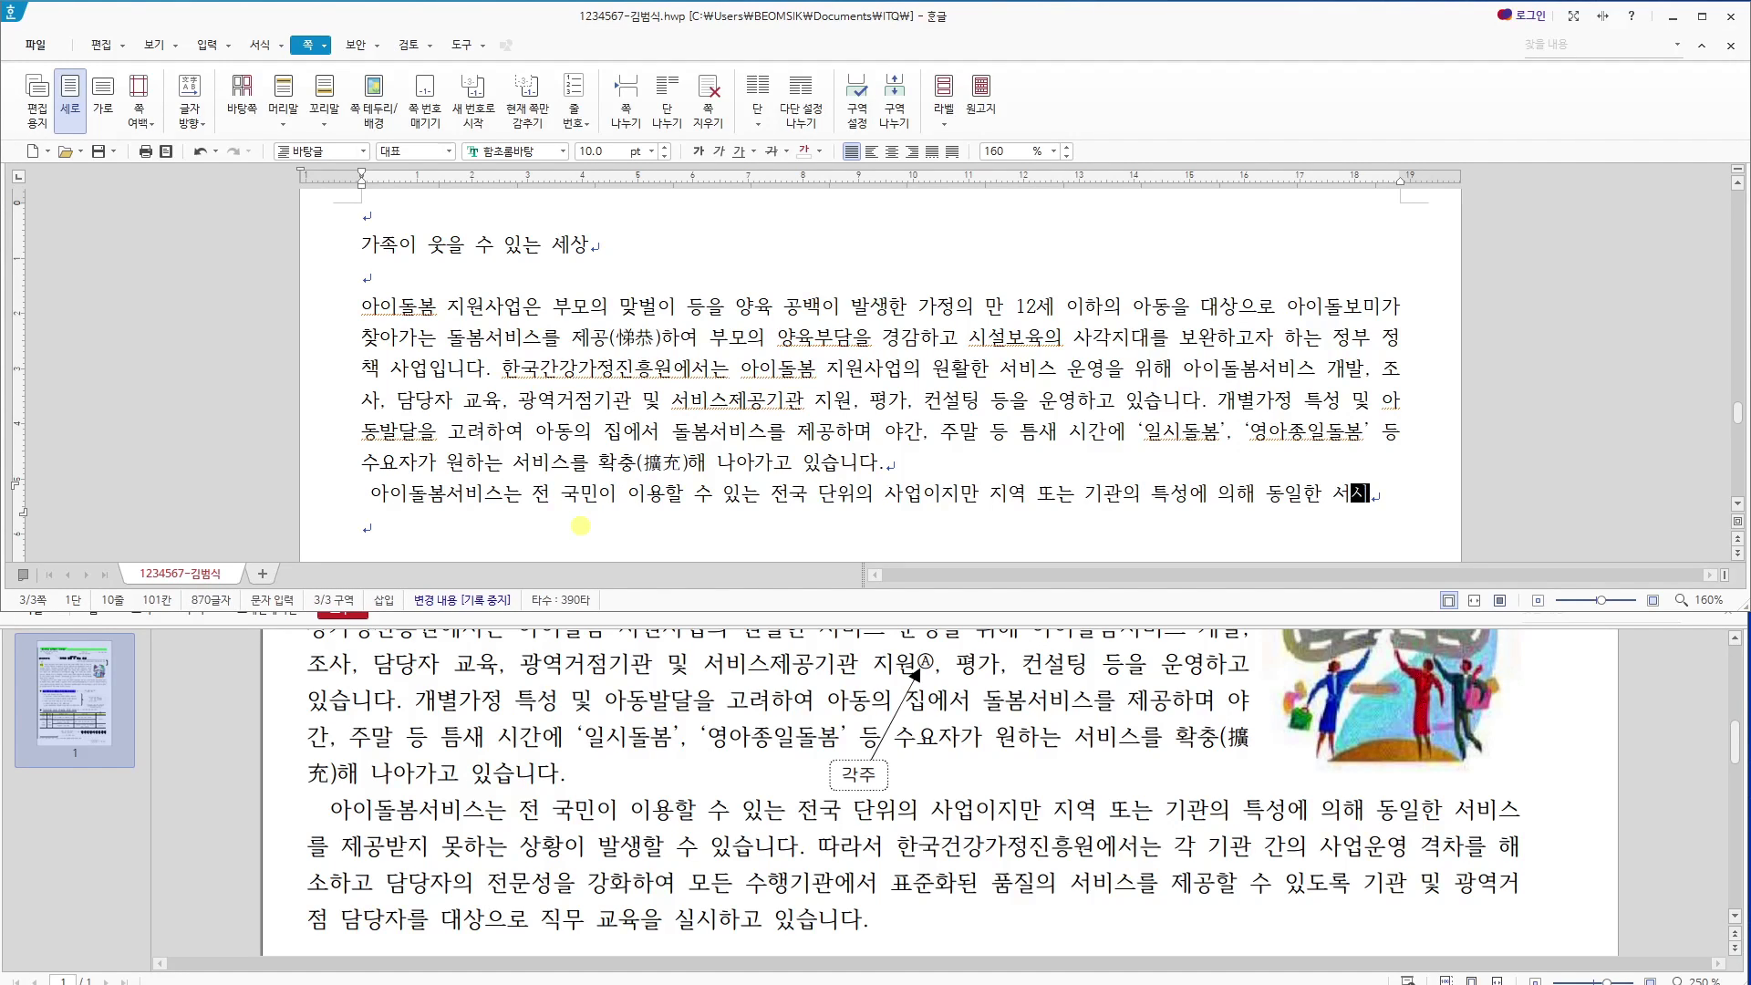
text(비스를 제공)
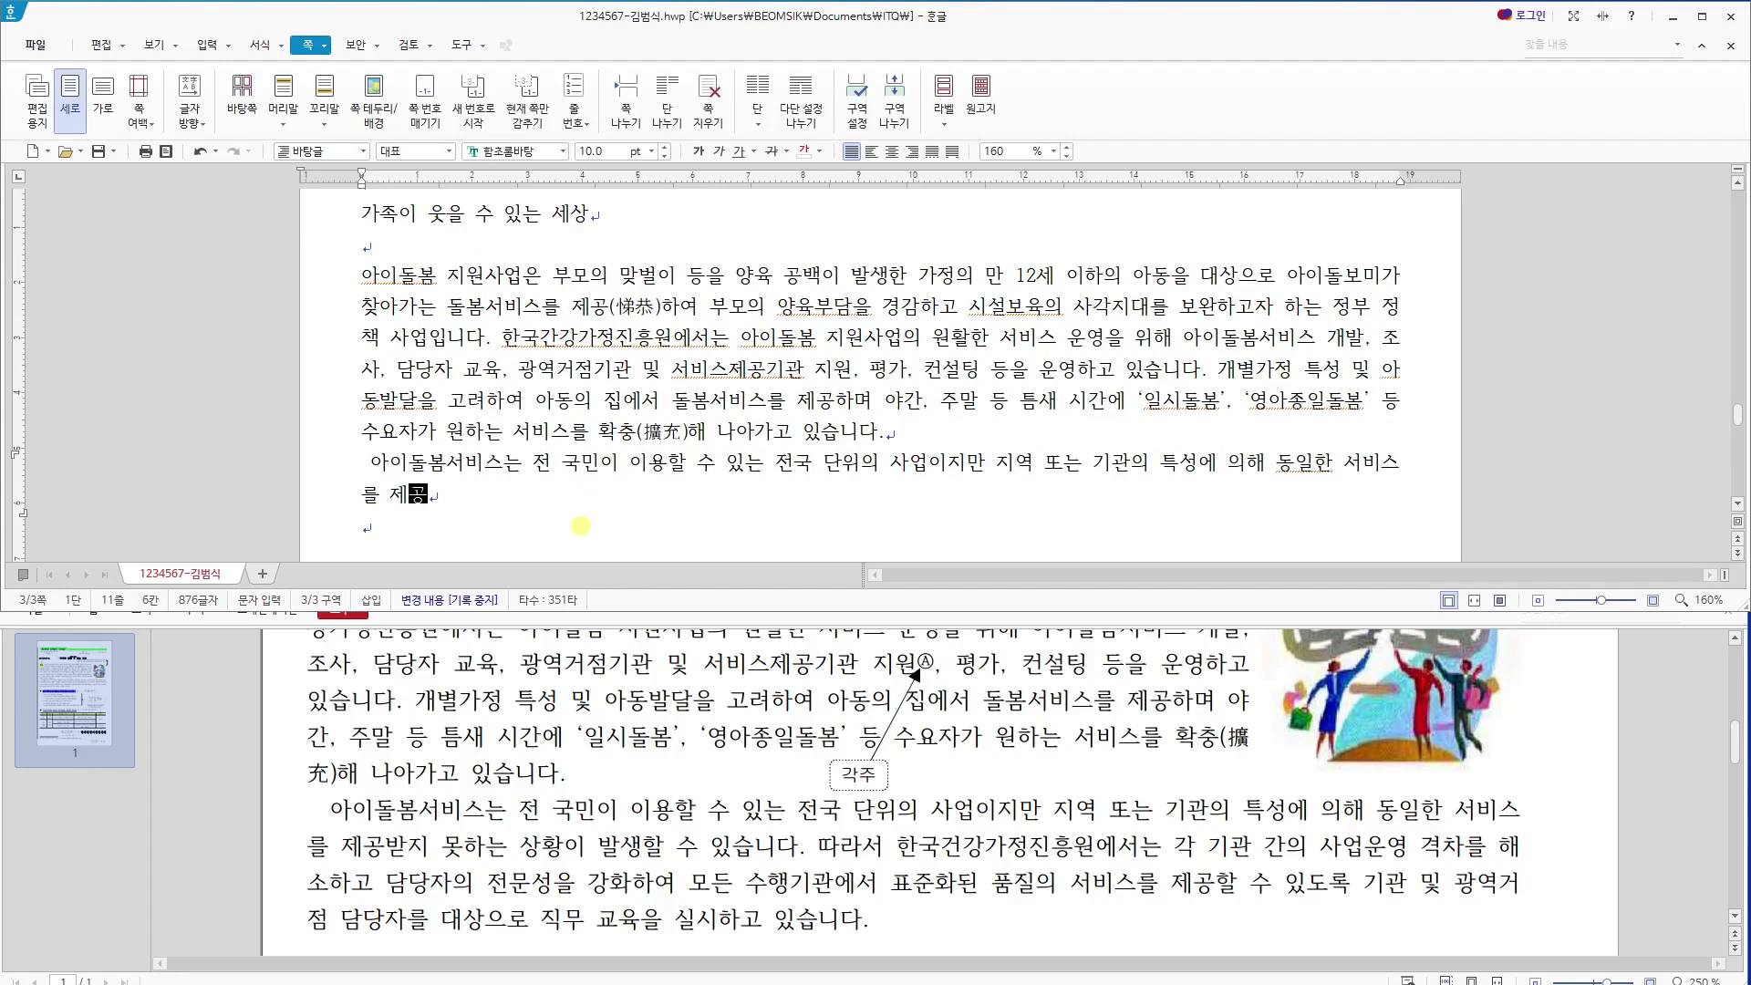
text(받지 못하는 ㅅ상황)
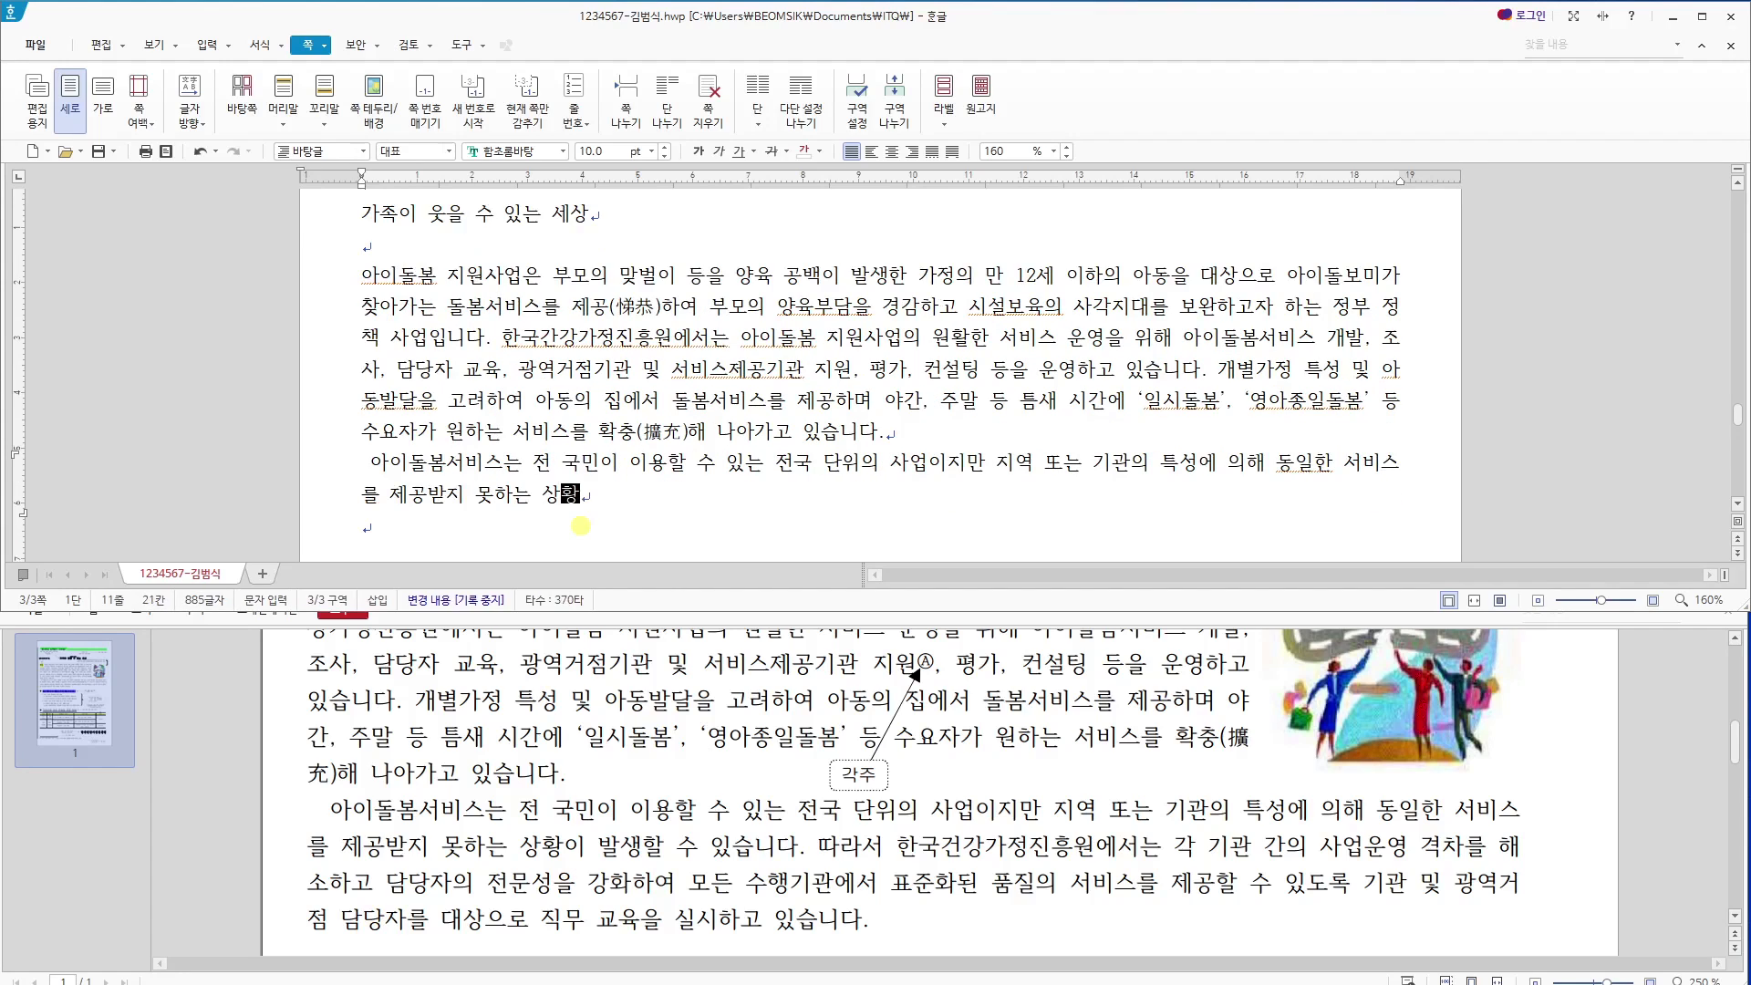
Add "이 발생할 수 있습니다. 따라서 한국건강가정진흥원", replacing the mistyped characters after 발생할.
text(이 발생할 ㅅ후 이있ㅅ브니다.)
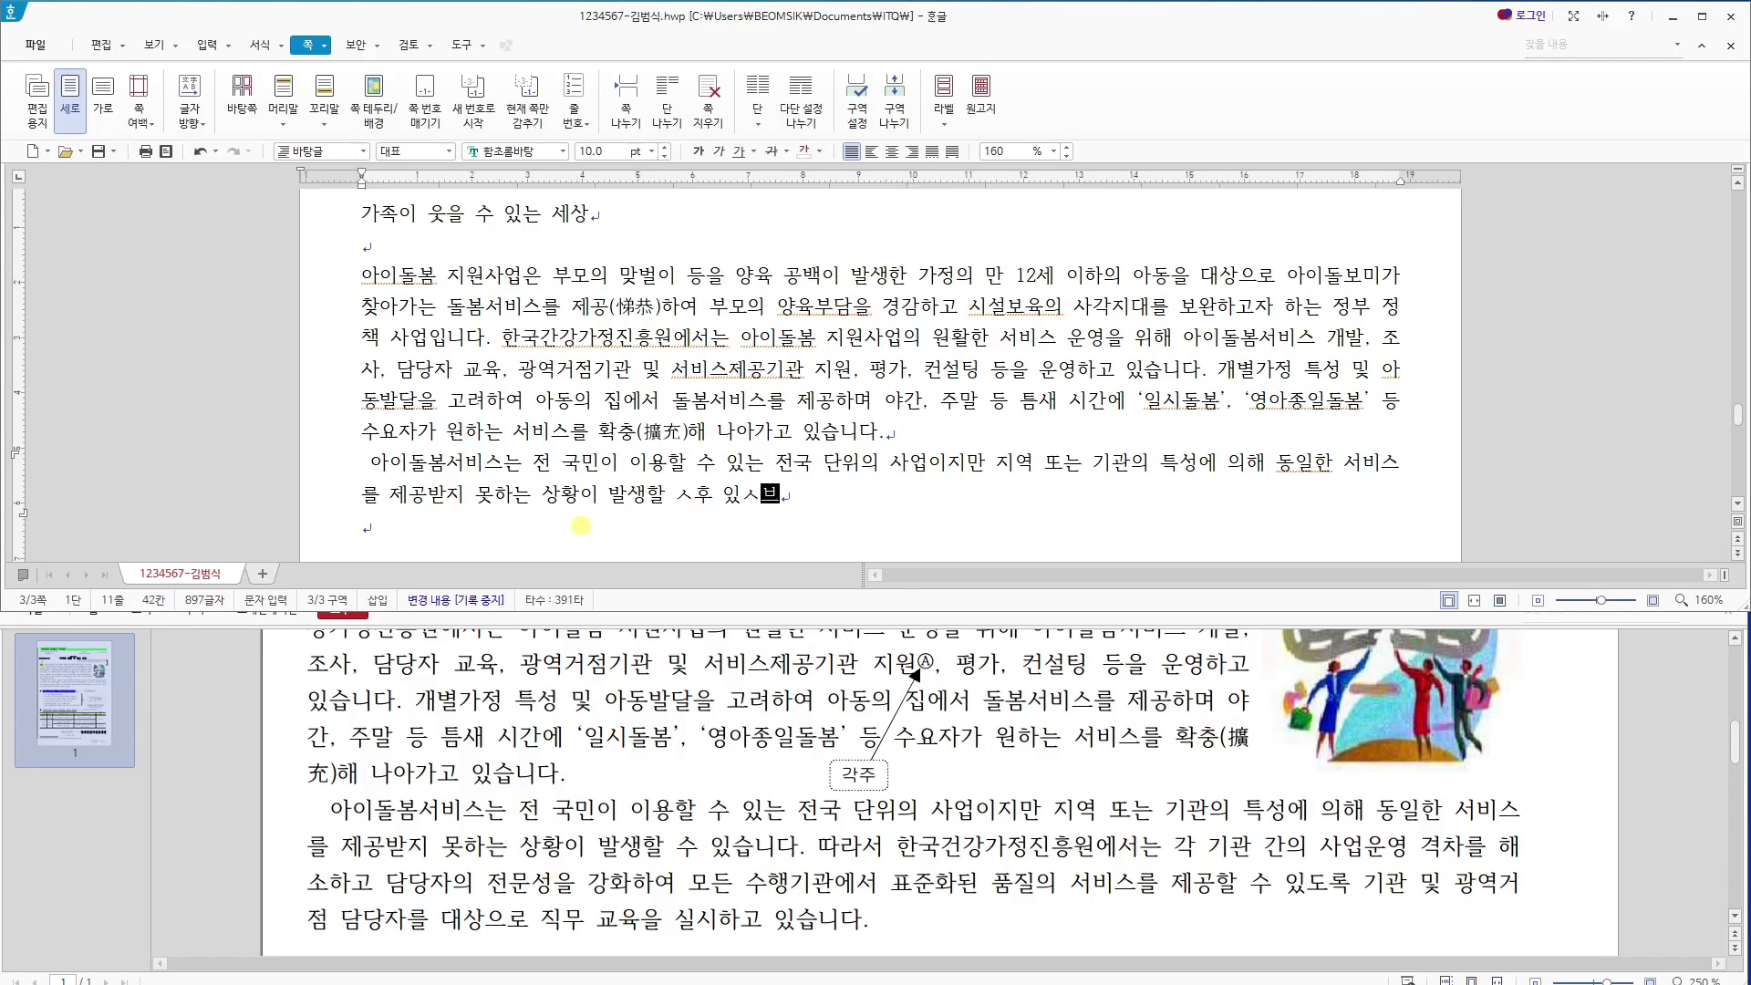
key(BackSpace)
key(BackSpace)
key(BackSpace)
key(BackSpace)
key(BackSpace)
key(BackSpace)
key(BackSpace)
key(BackSpace)
key(BackSpace)
key(BackSpace)
text(수 있습니다. 따라서 한국건강가정진흥원)
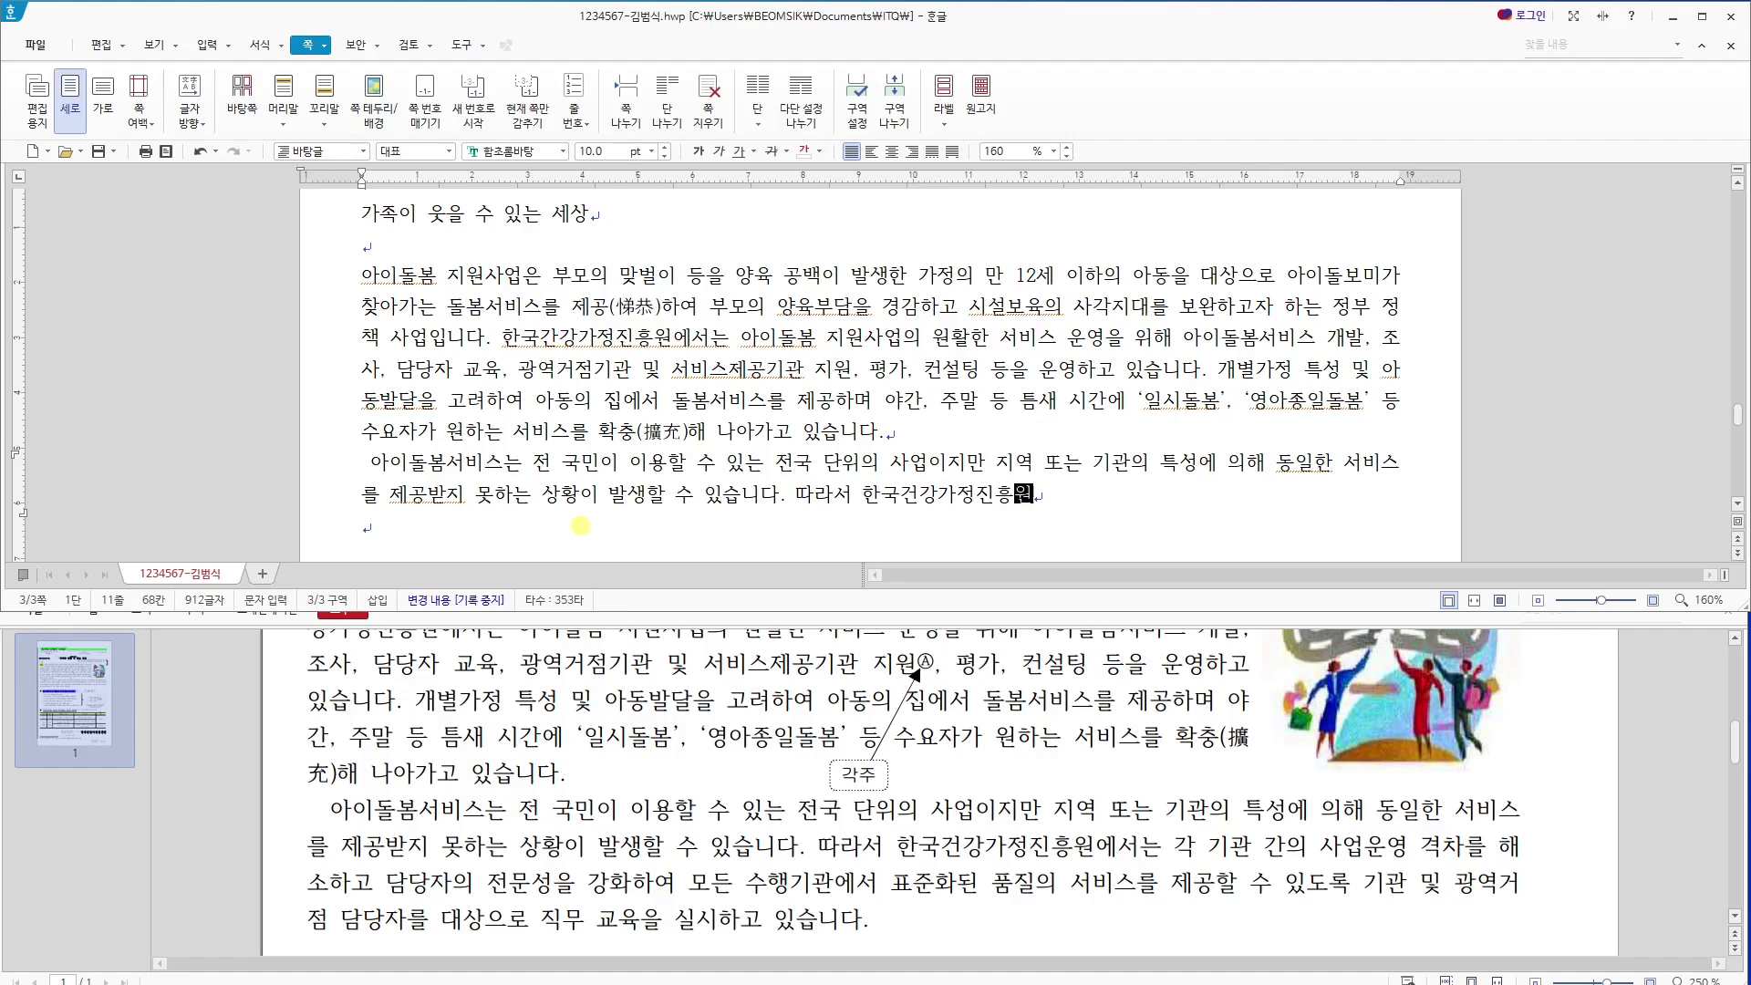
Continue with "에서는 각 기관 간의 사업운영 격차를 해소하고 담당자의 전문성을 강화하여".
text(에선는 각 기관)
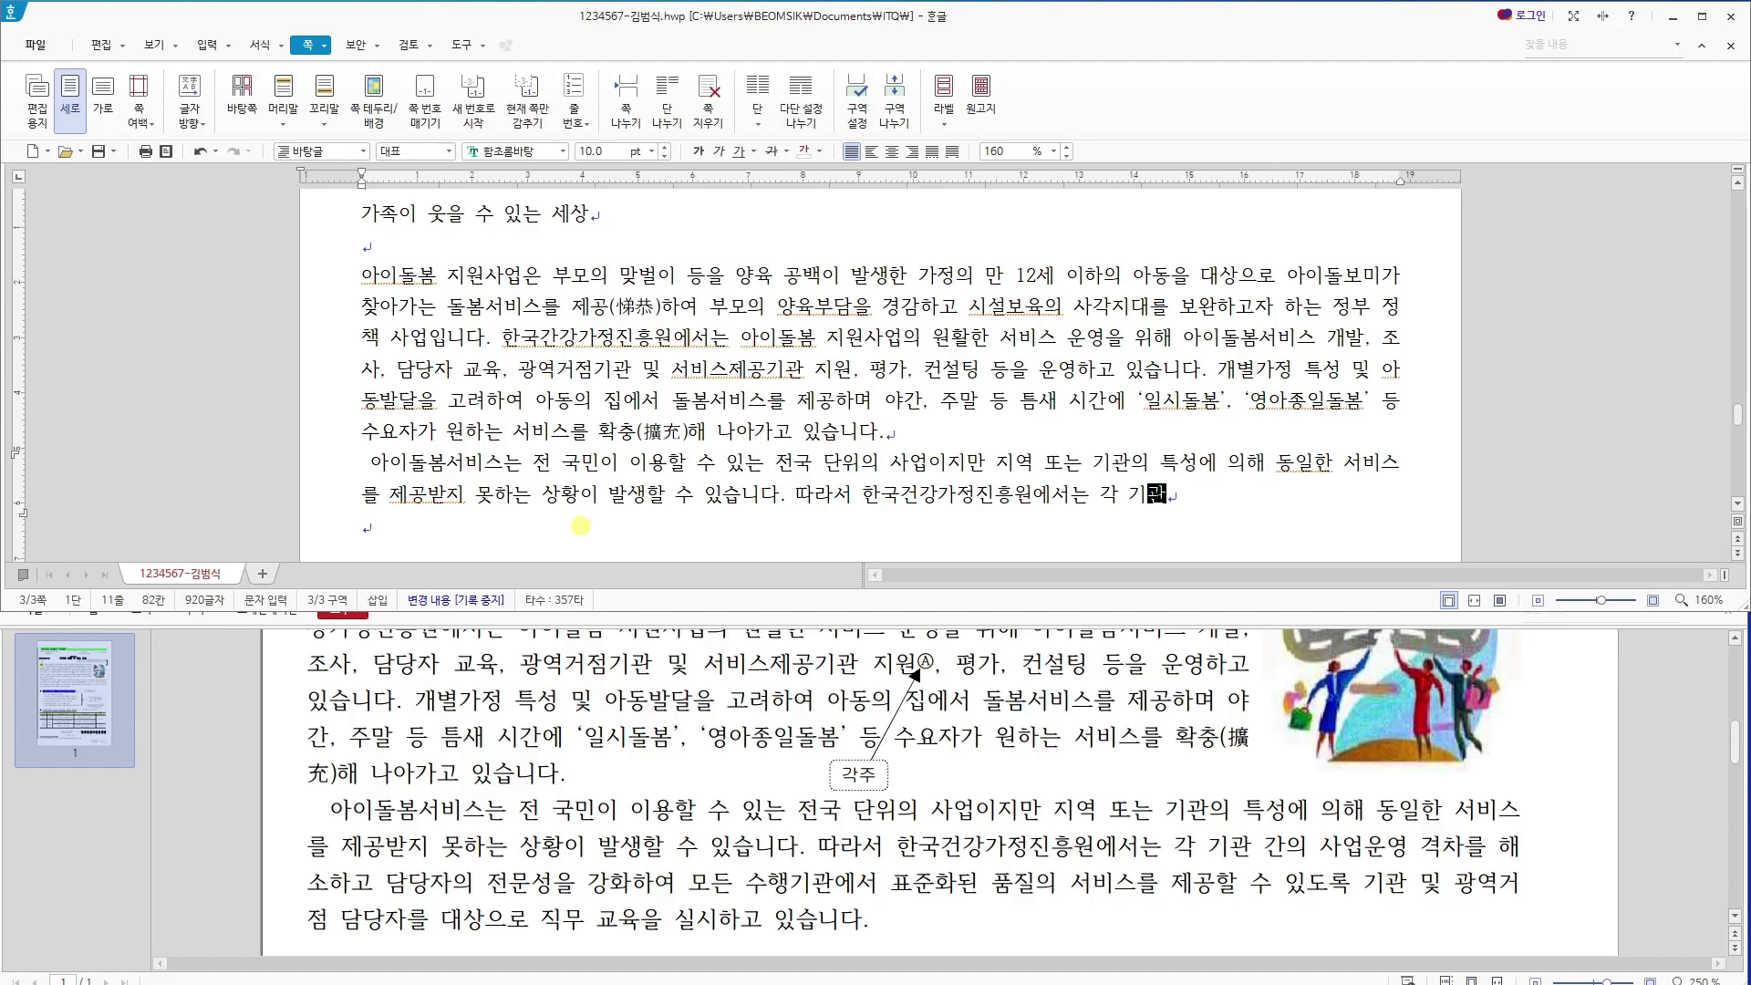
text( 간의 )
text(사업운ㅇ 격차를 해소하고 )
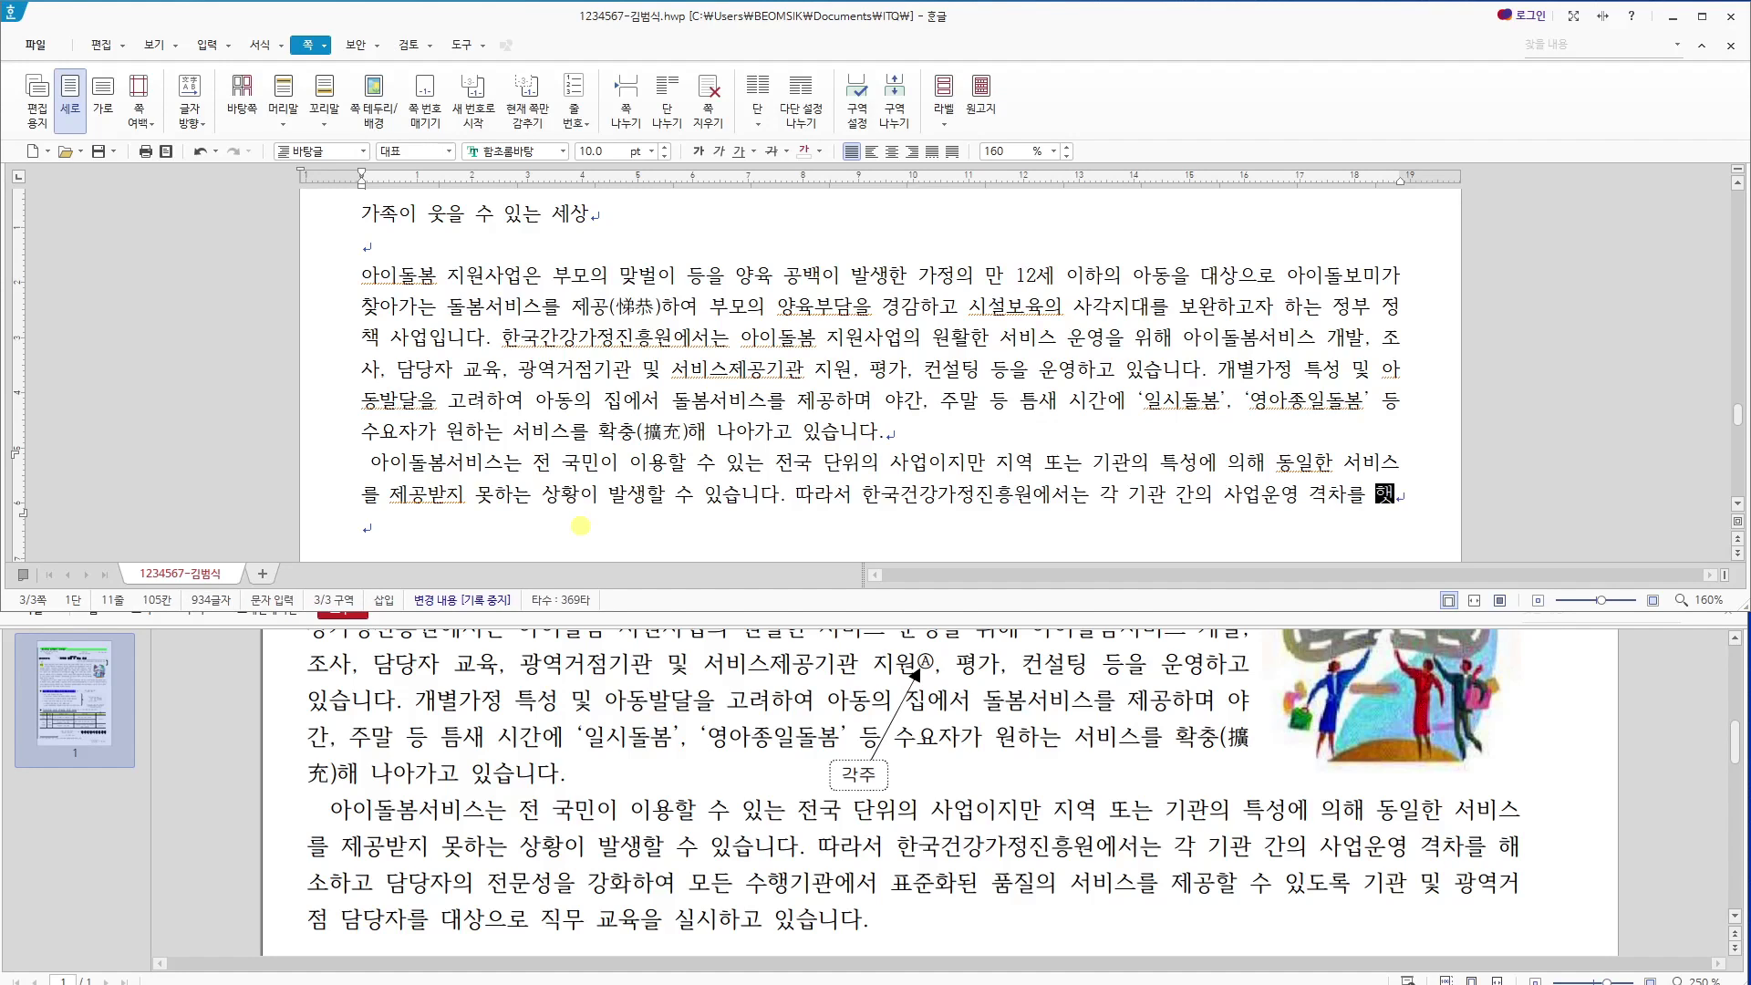
text(담당장)
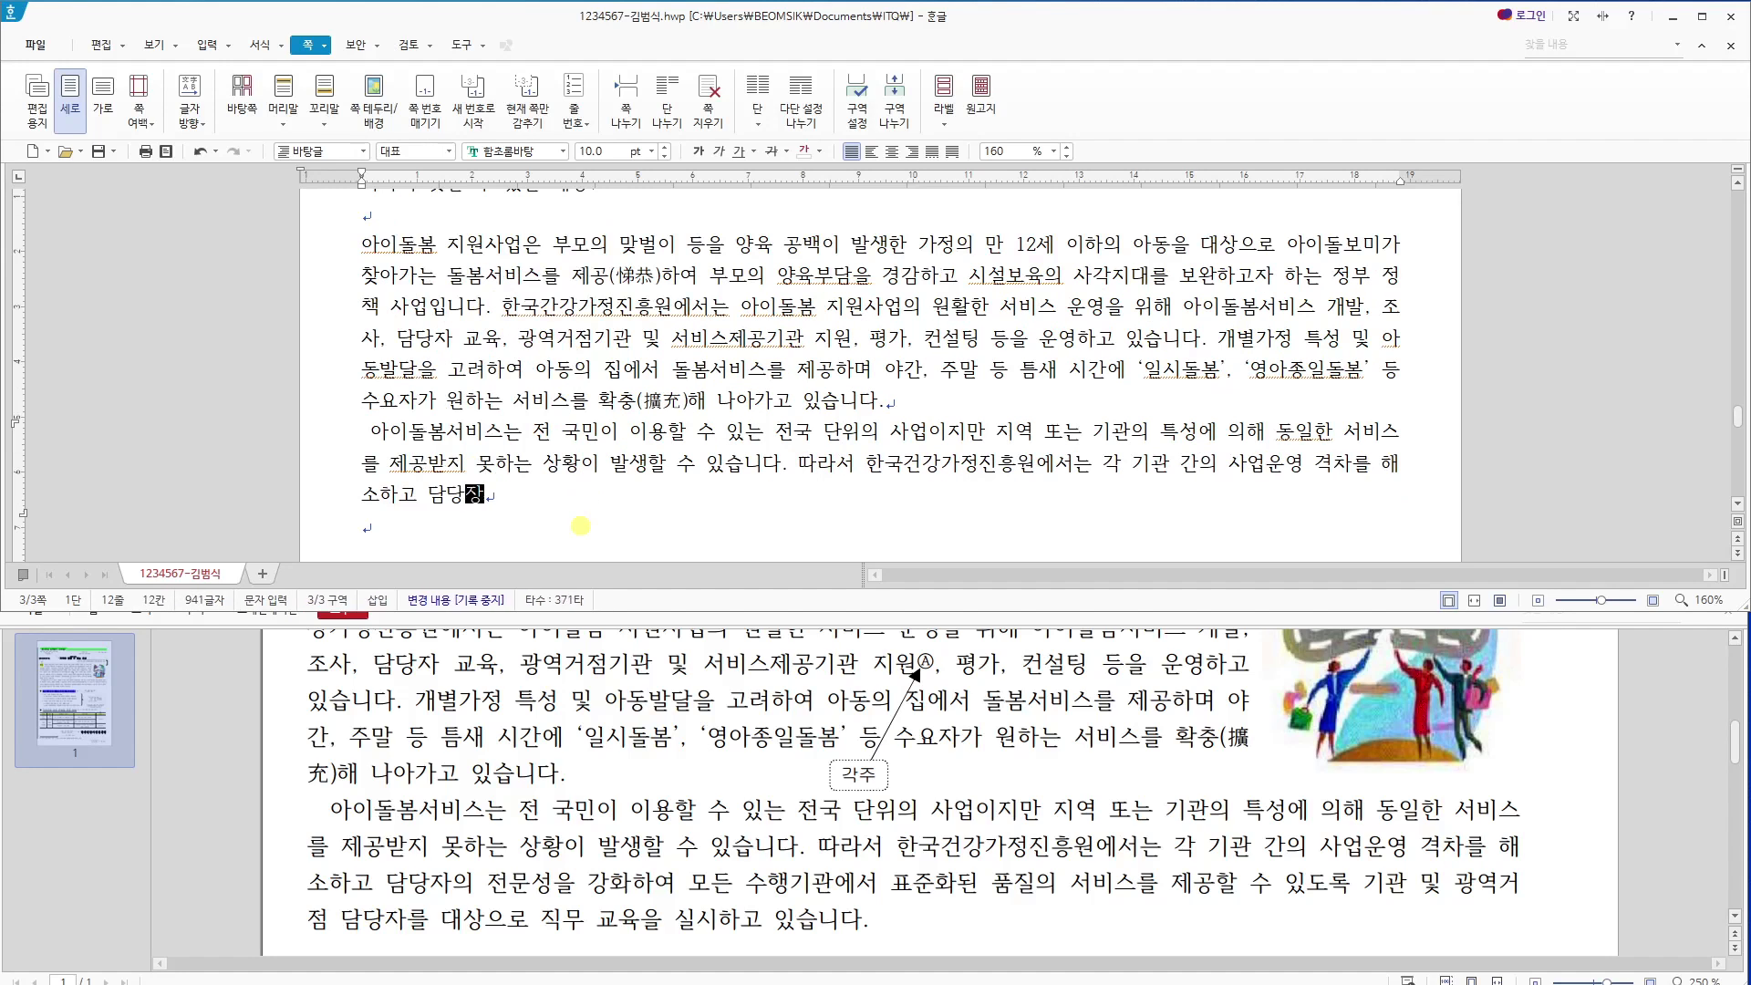
text(의 전문성을 강화하여 )
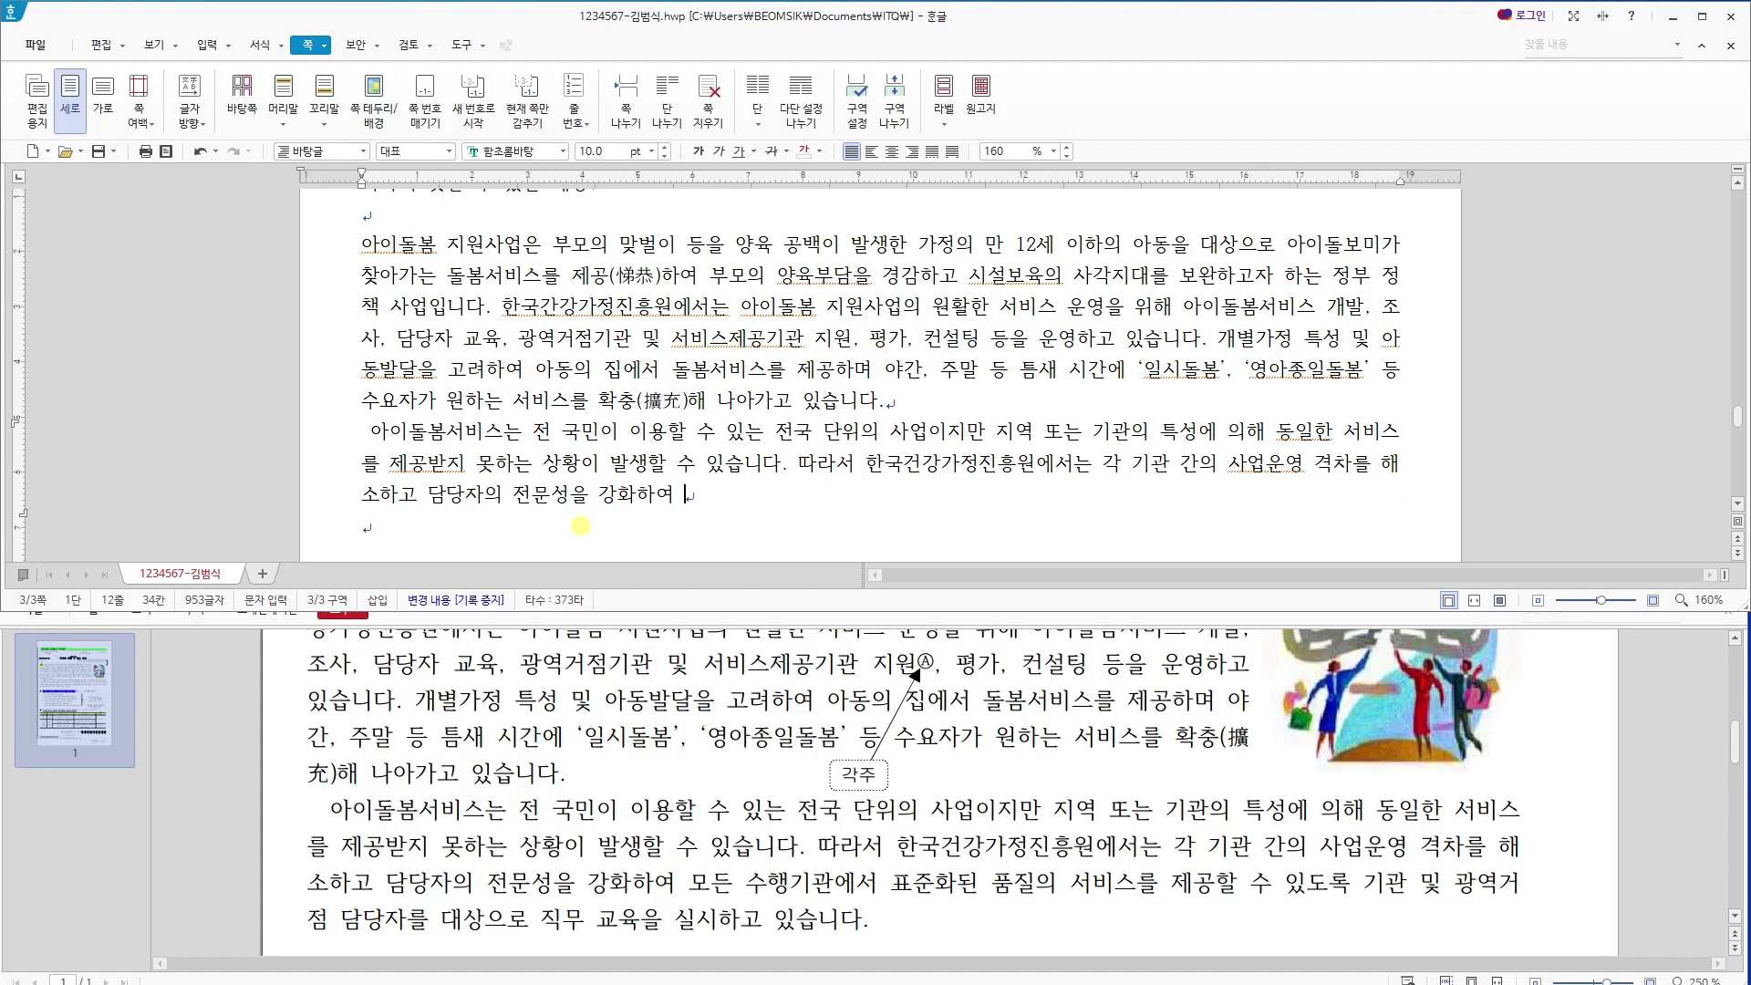
Add "모든 수행기관에서 표준화된 품질의 서비스를 제공할 수 있도록" to the sentence, correcting the typing errors.
text(모든 수행기관에서 표준화)
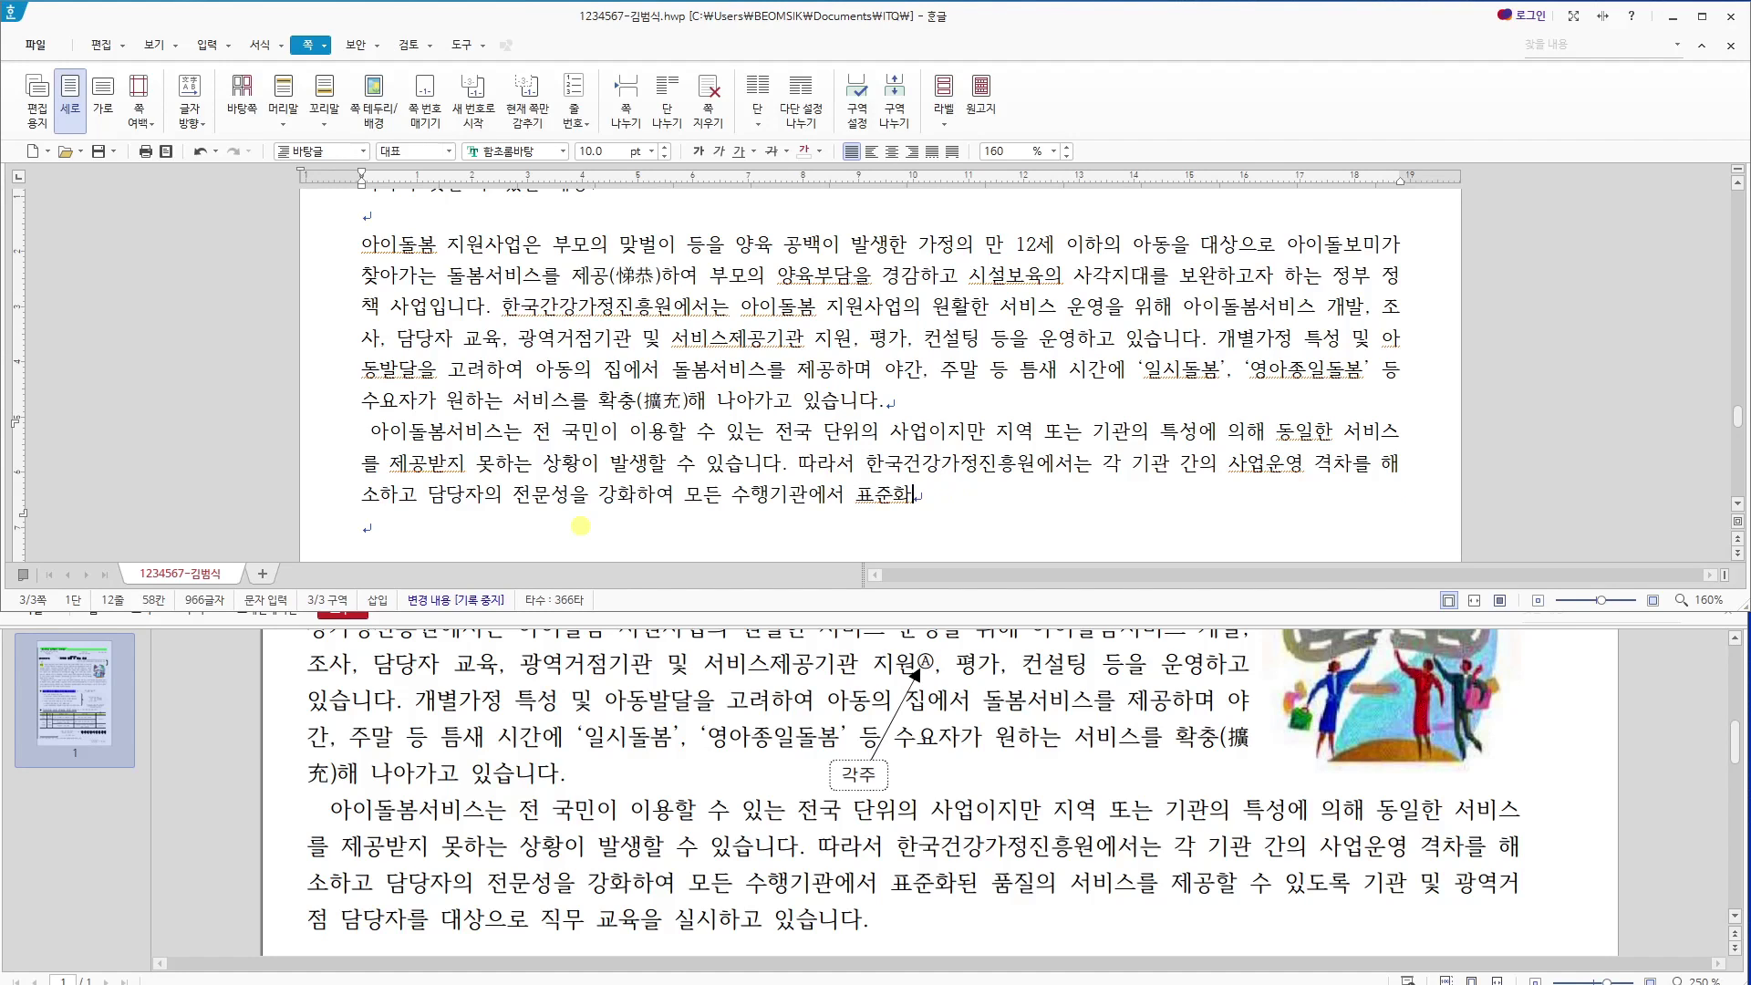
text(도니 된 품질의 서비)
text(스를 제공 하)
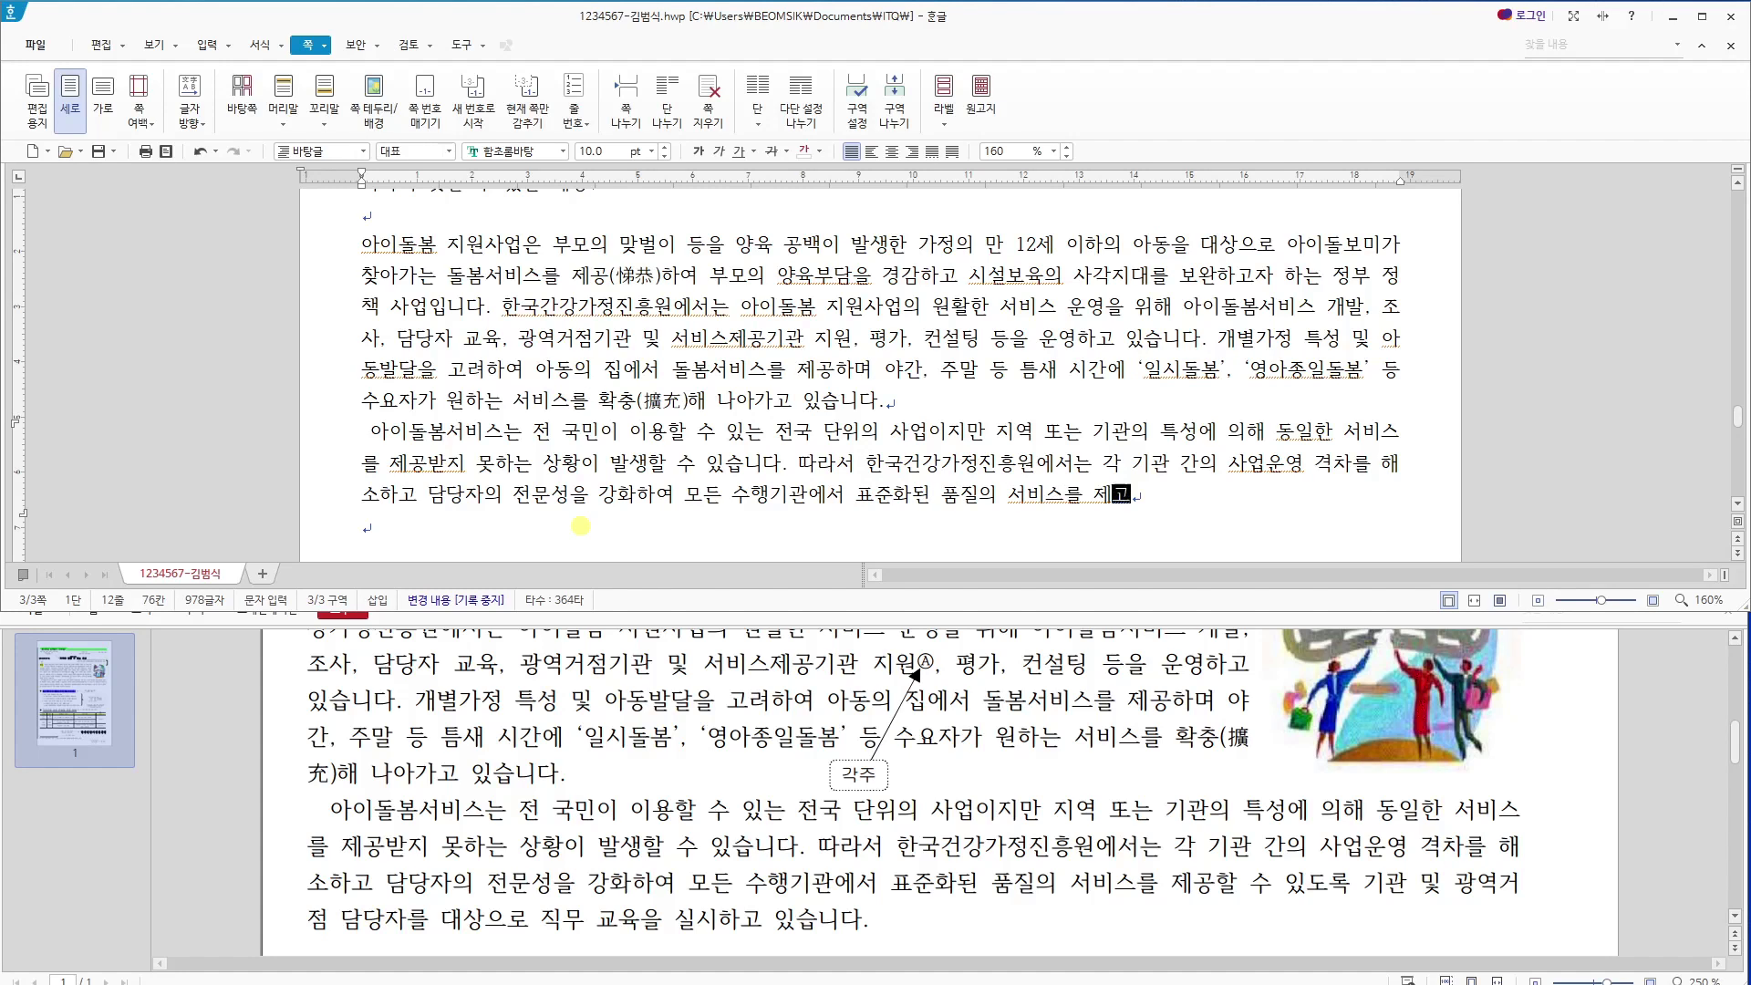
key(BackSpace)
key(BackSpace)
text(할 수 있드)
key(BackSpace)
text(도록 )
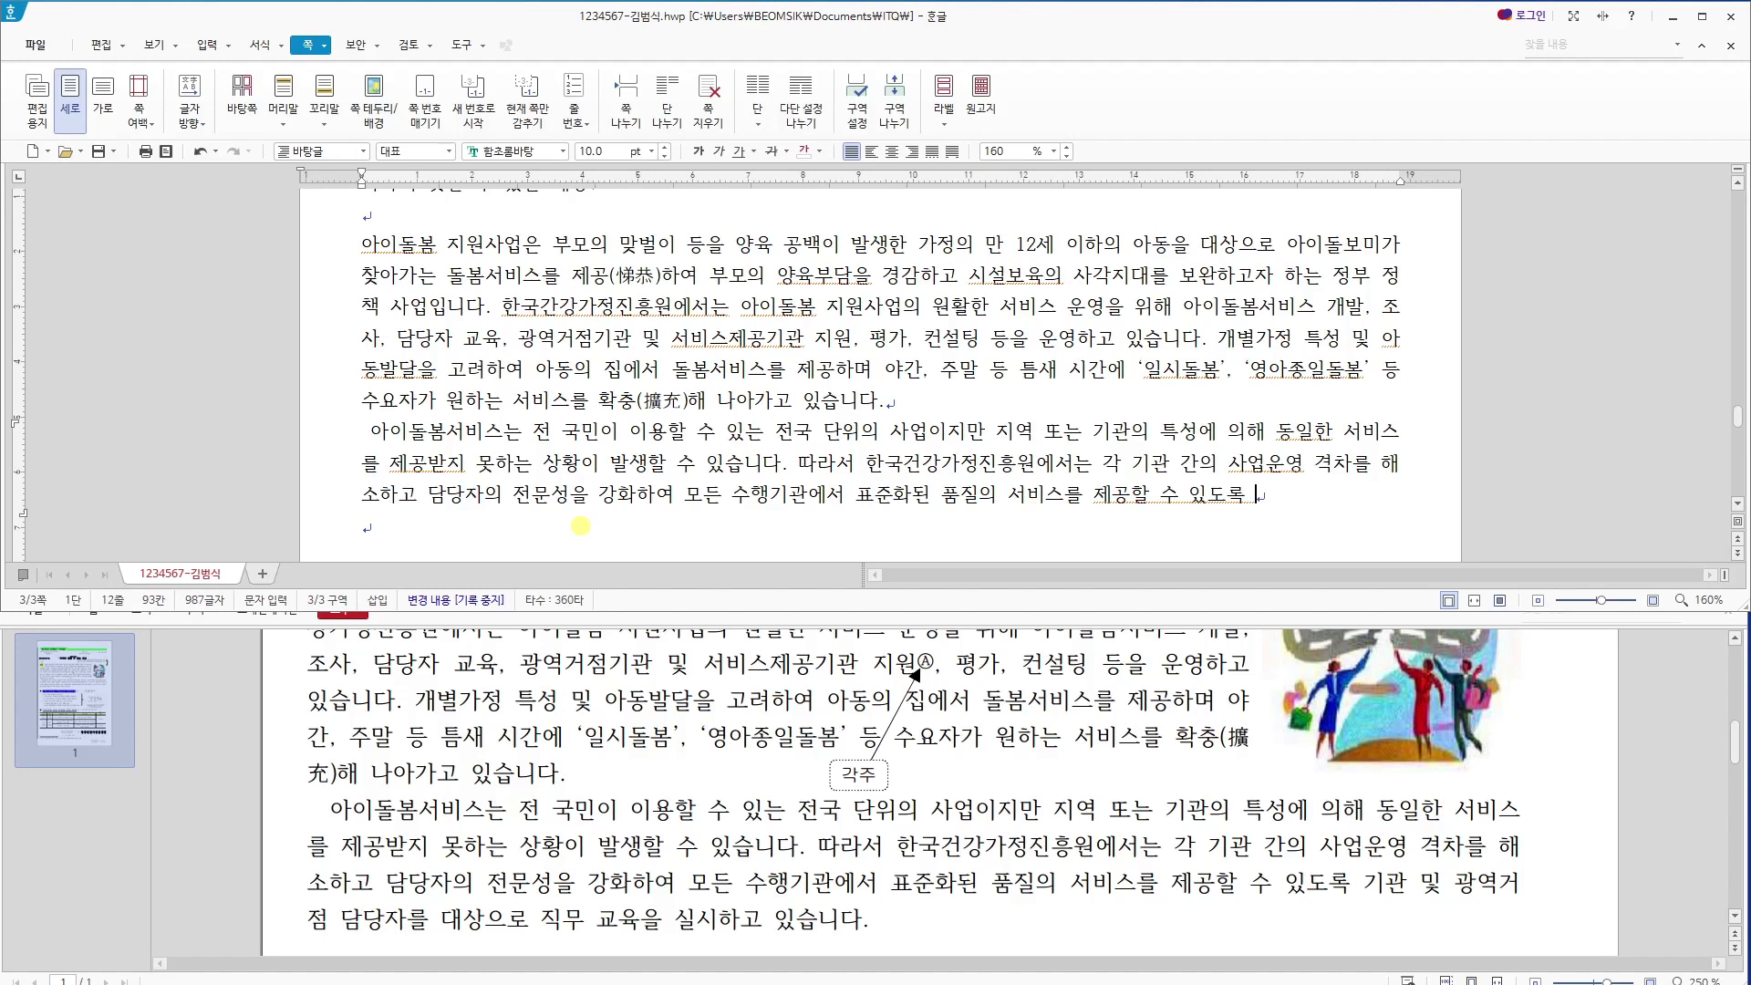
Finish the second paragraph with "기관 및 광역거점 담당자를 대상으로 직무 교육을 실시하고 있습니다.".
text(기관 및 과광역)
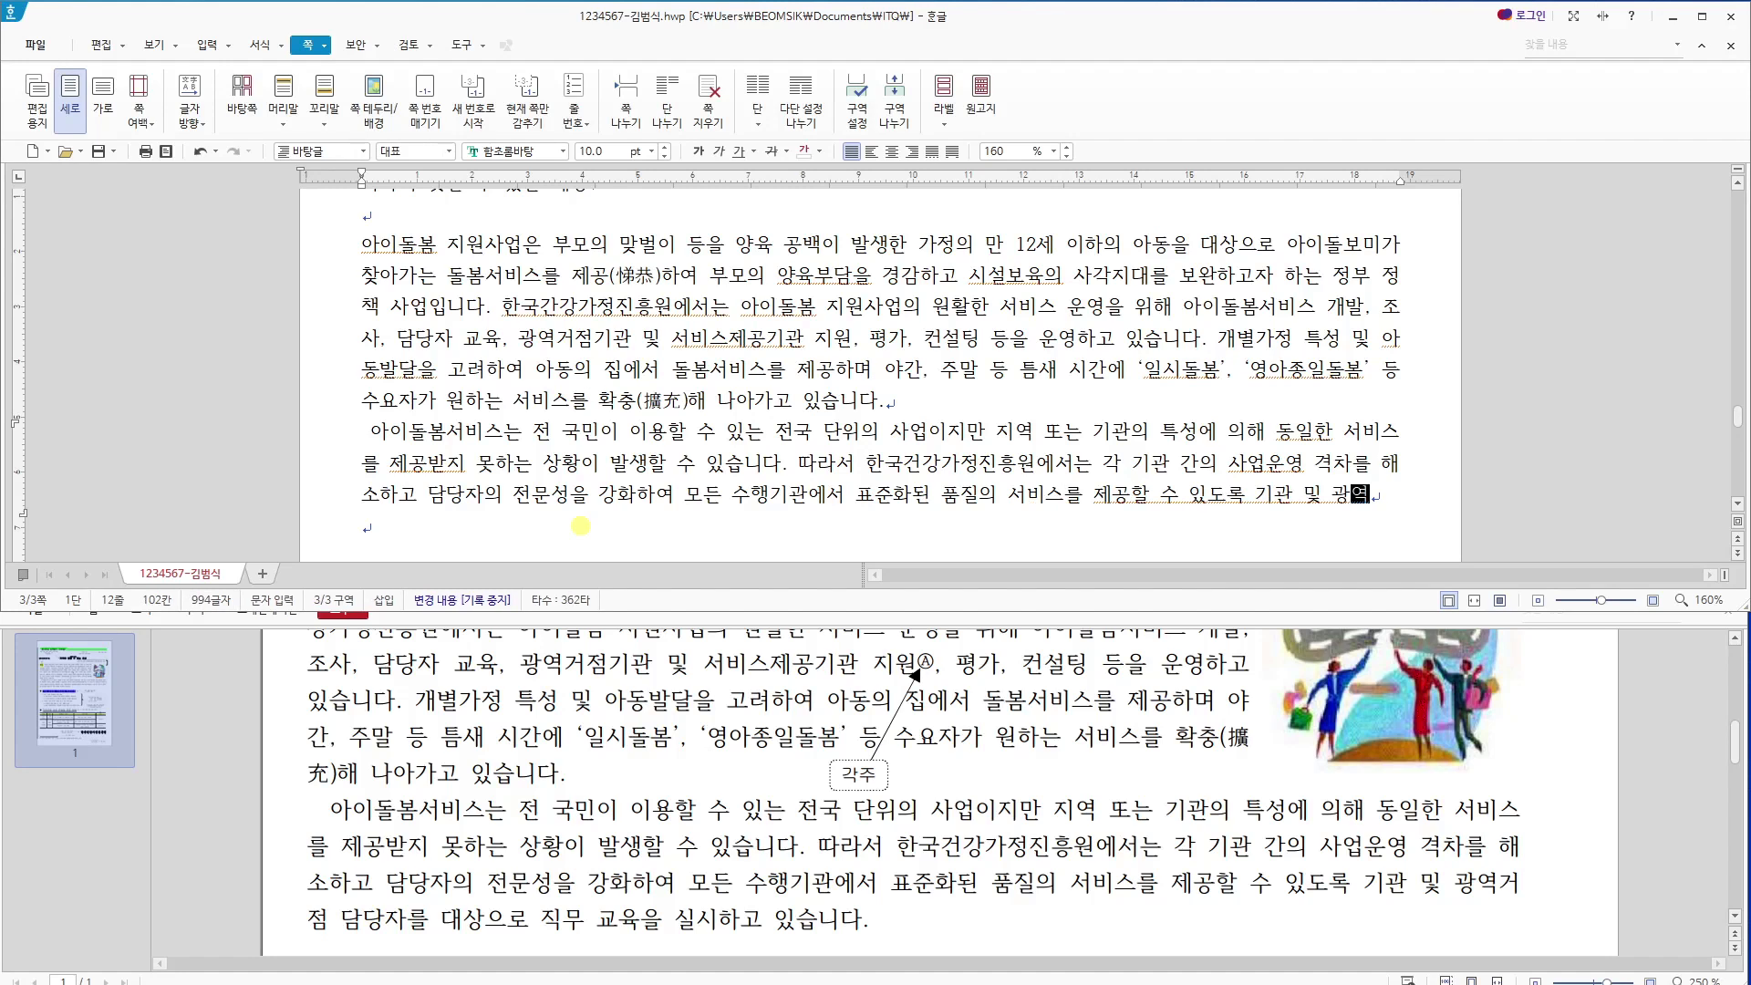
text(거점 다당)
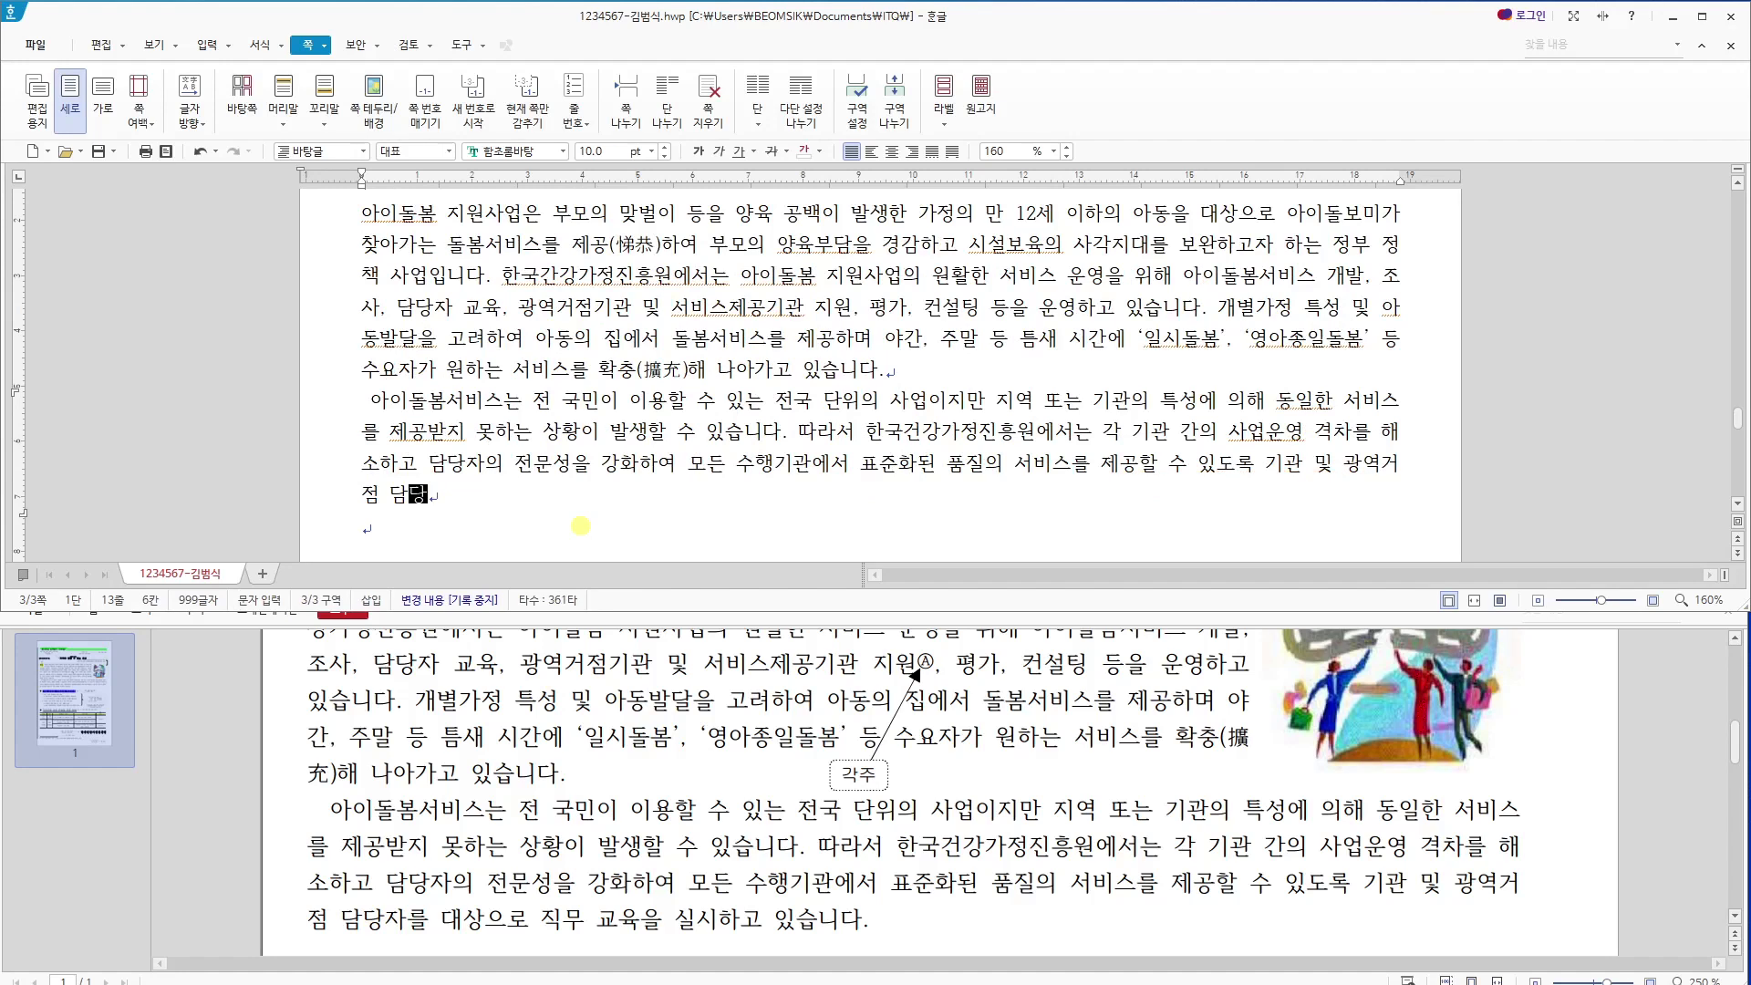
text(자를 대상으로 직무 교육으을 실시하고 있습니다.)
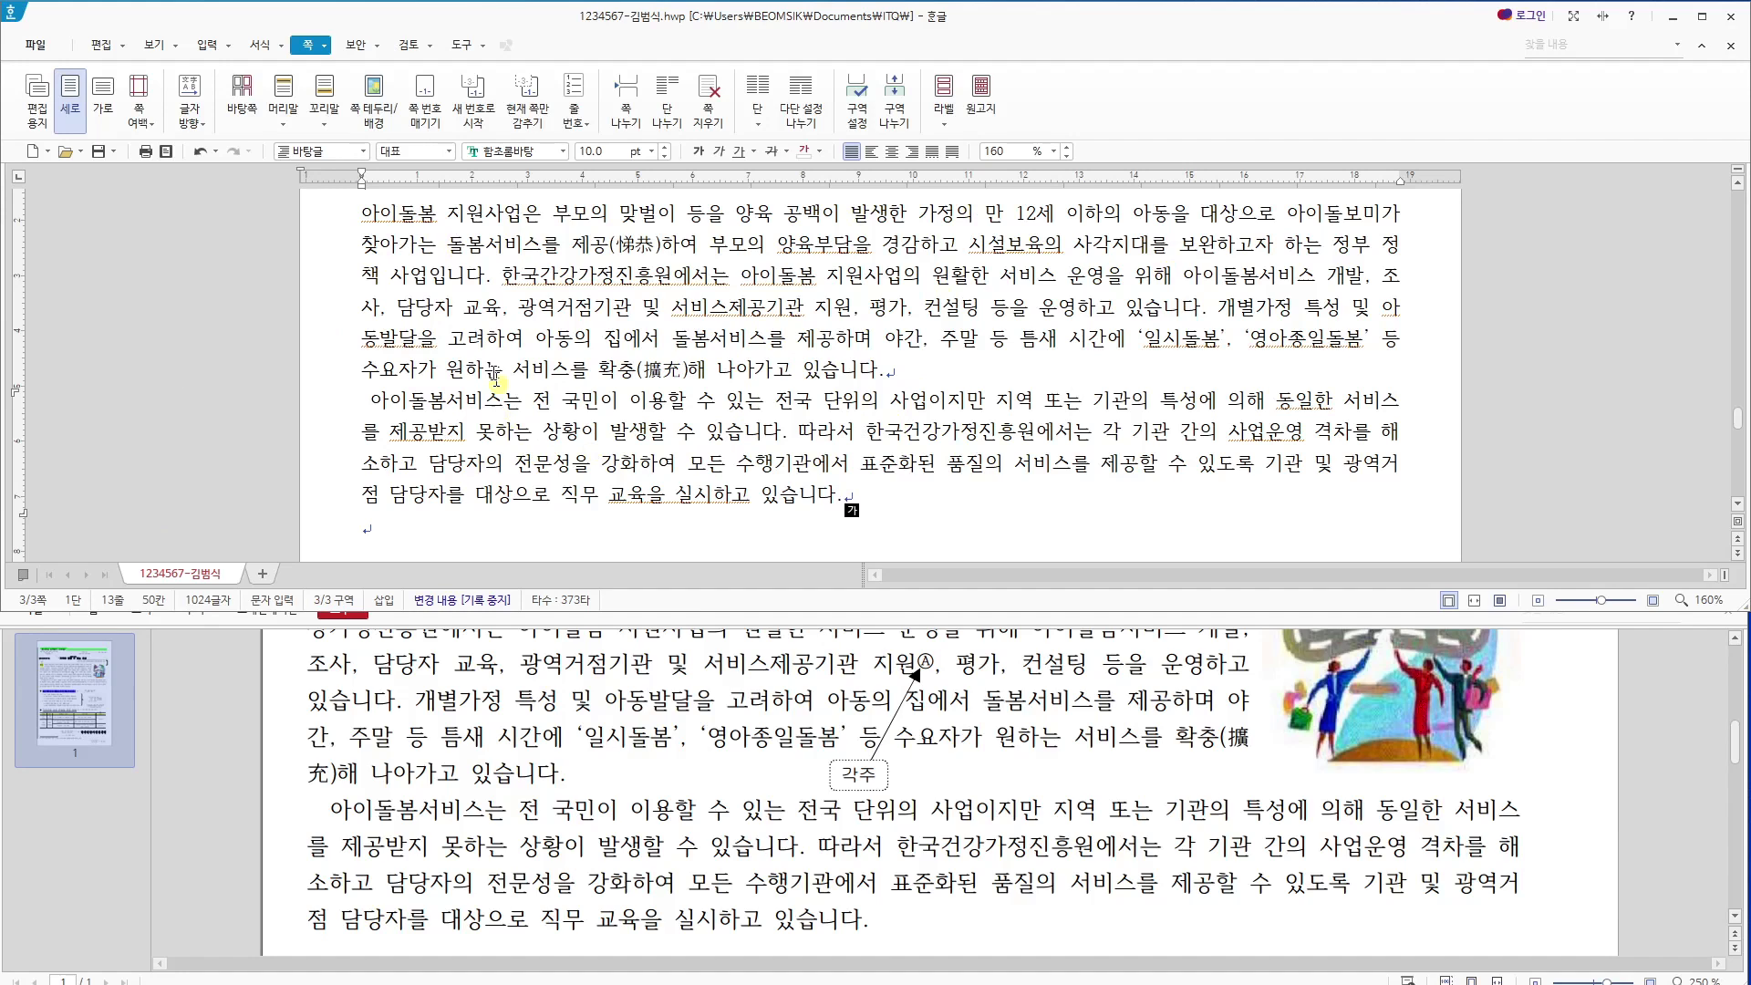
Bring the PDF's "기업 방문형 가족친화 직장교육" section into view and add two new lines after the second paragraph.
scroll(543, 739, up, 3)
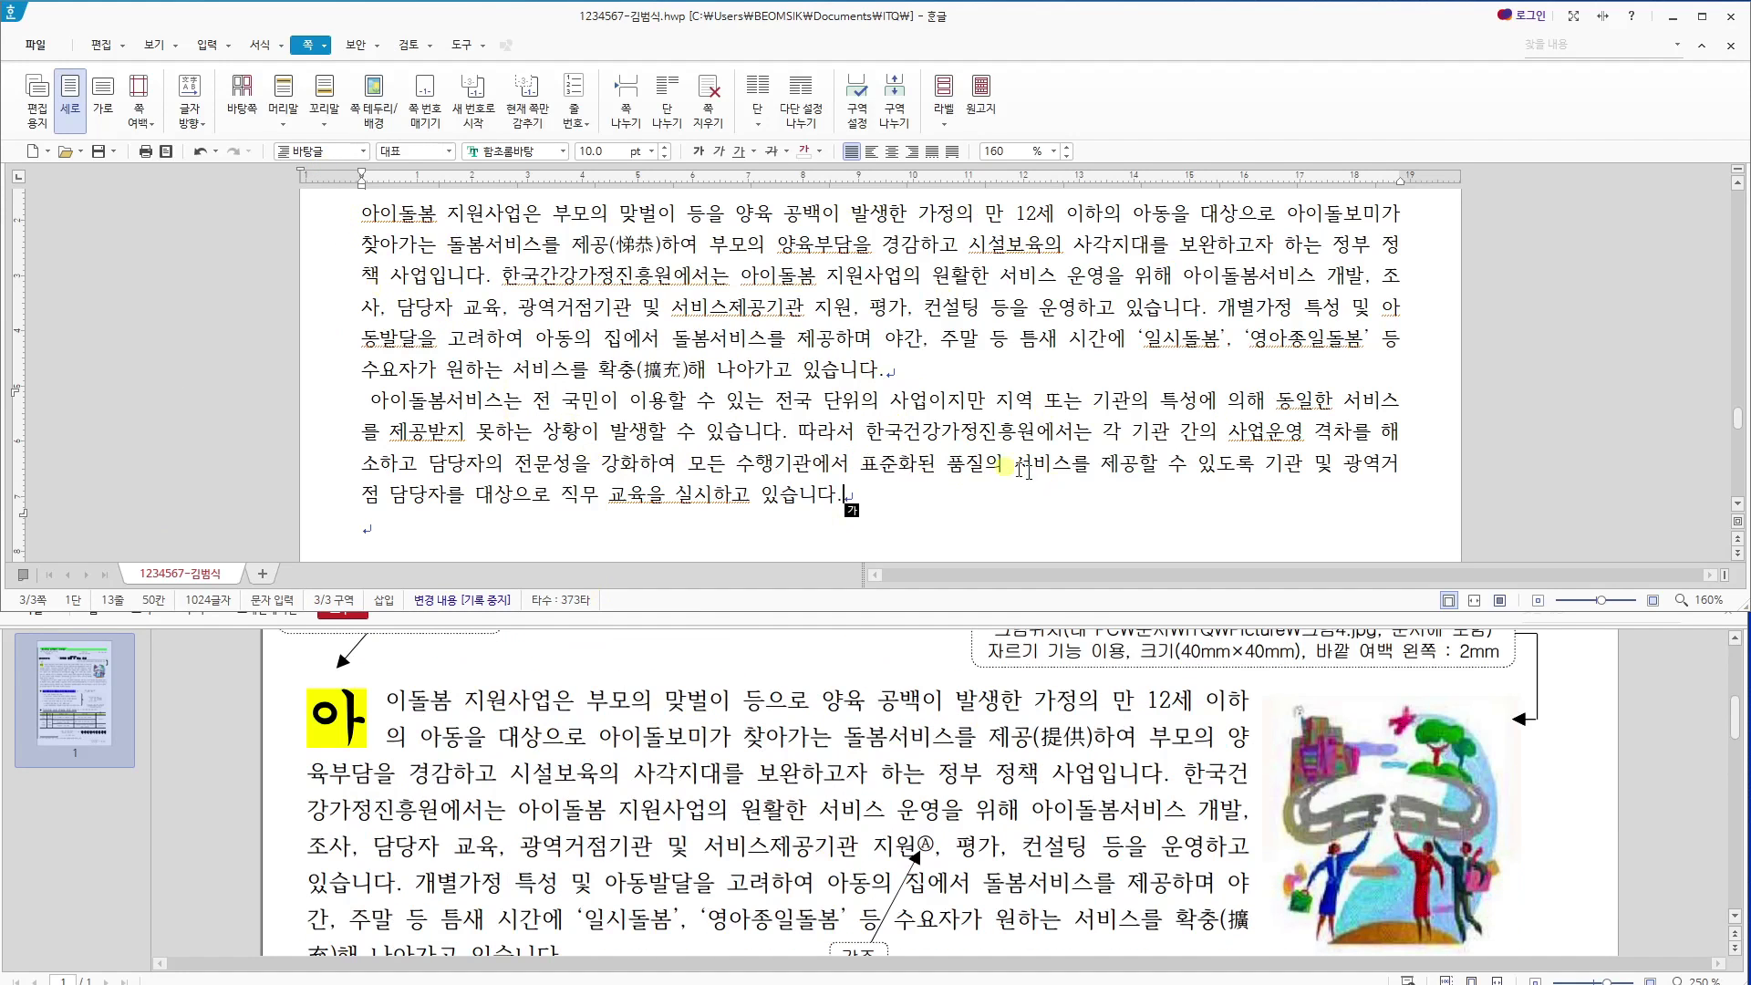
scroll(903, 456, down, 2)
scroll(713, 853, down, 3)
scroll(714, 853, down, 1)
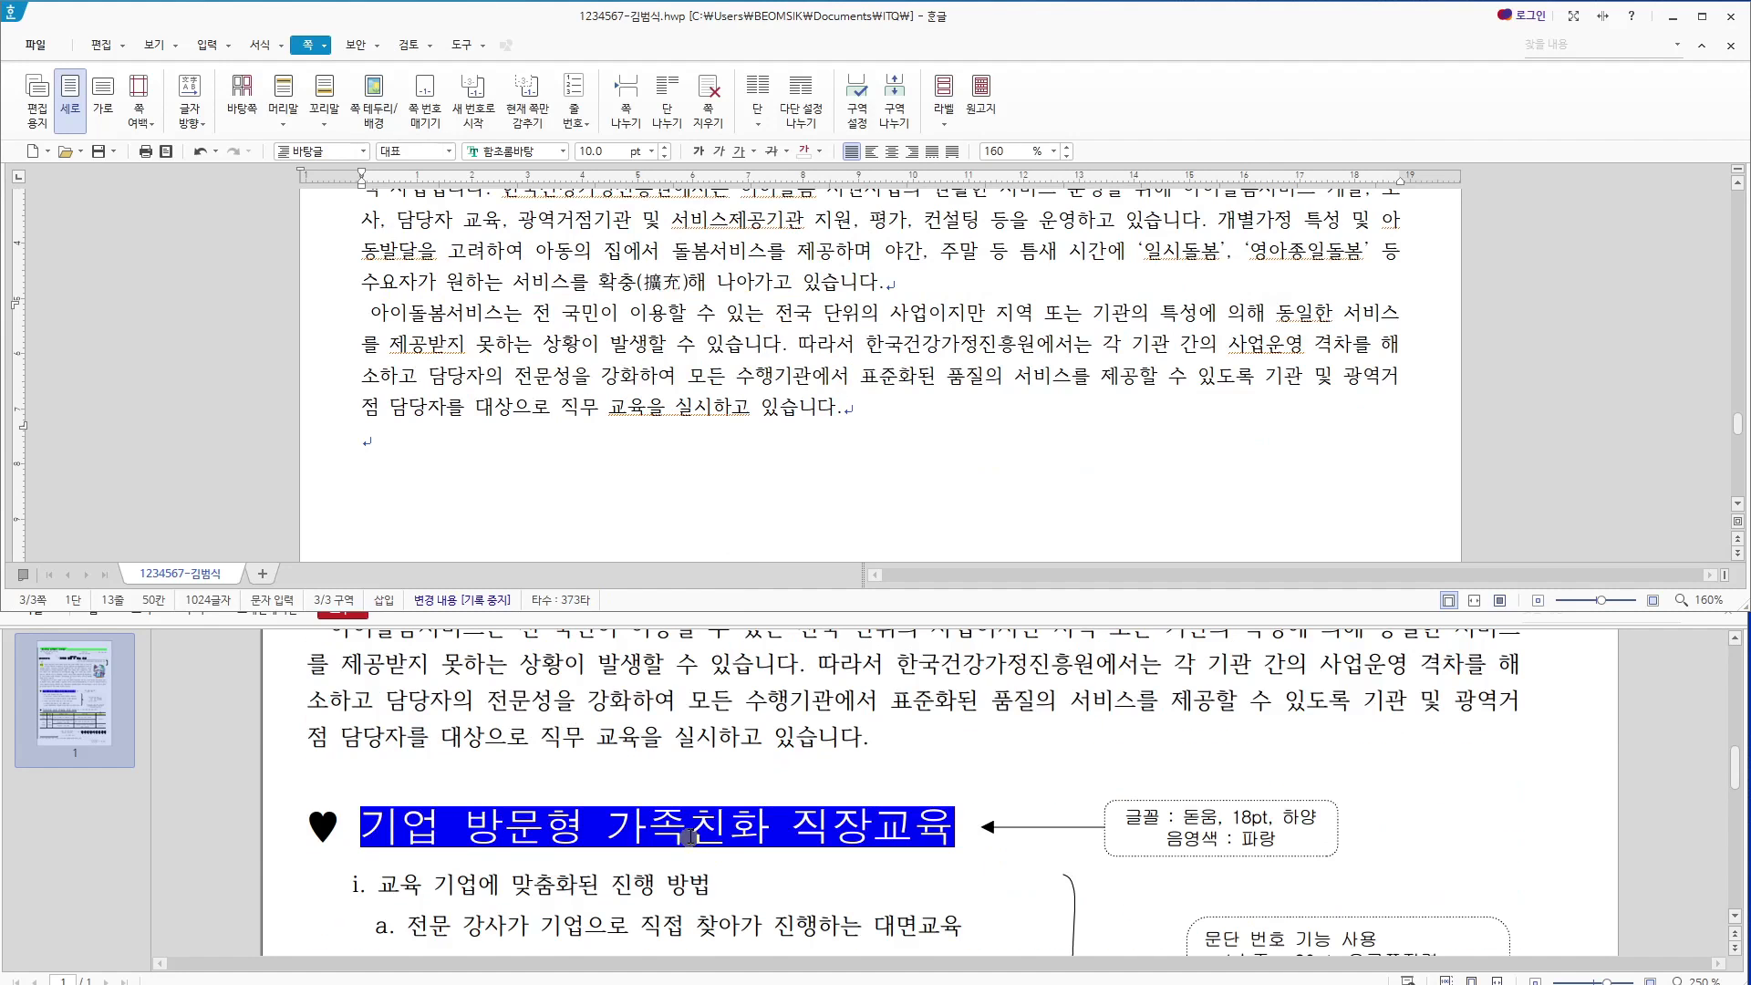
scroll(577, 809, down, 1)
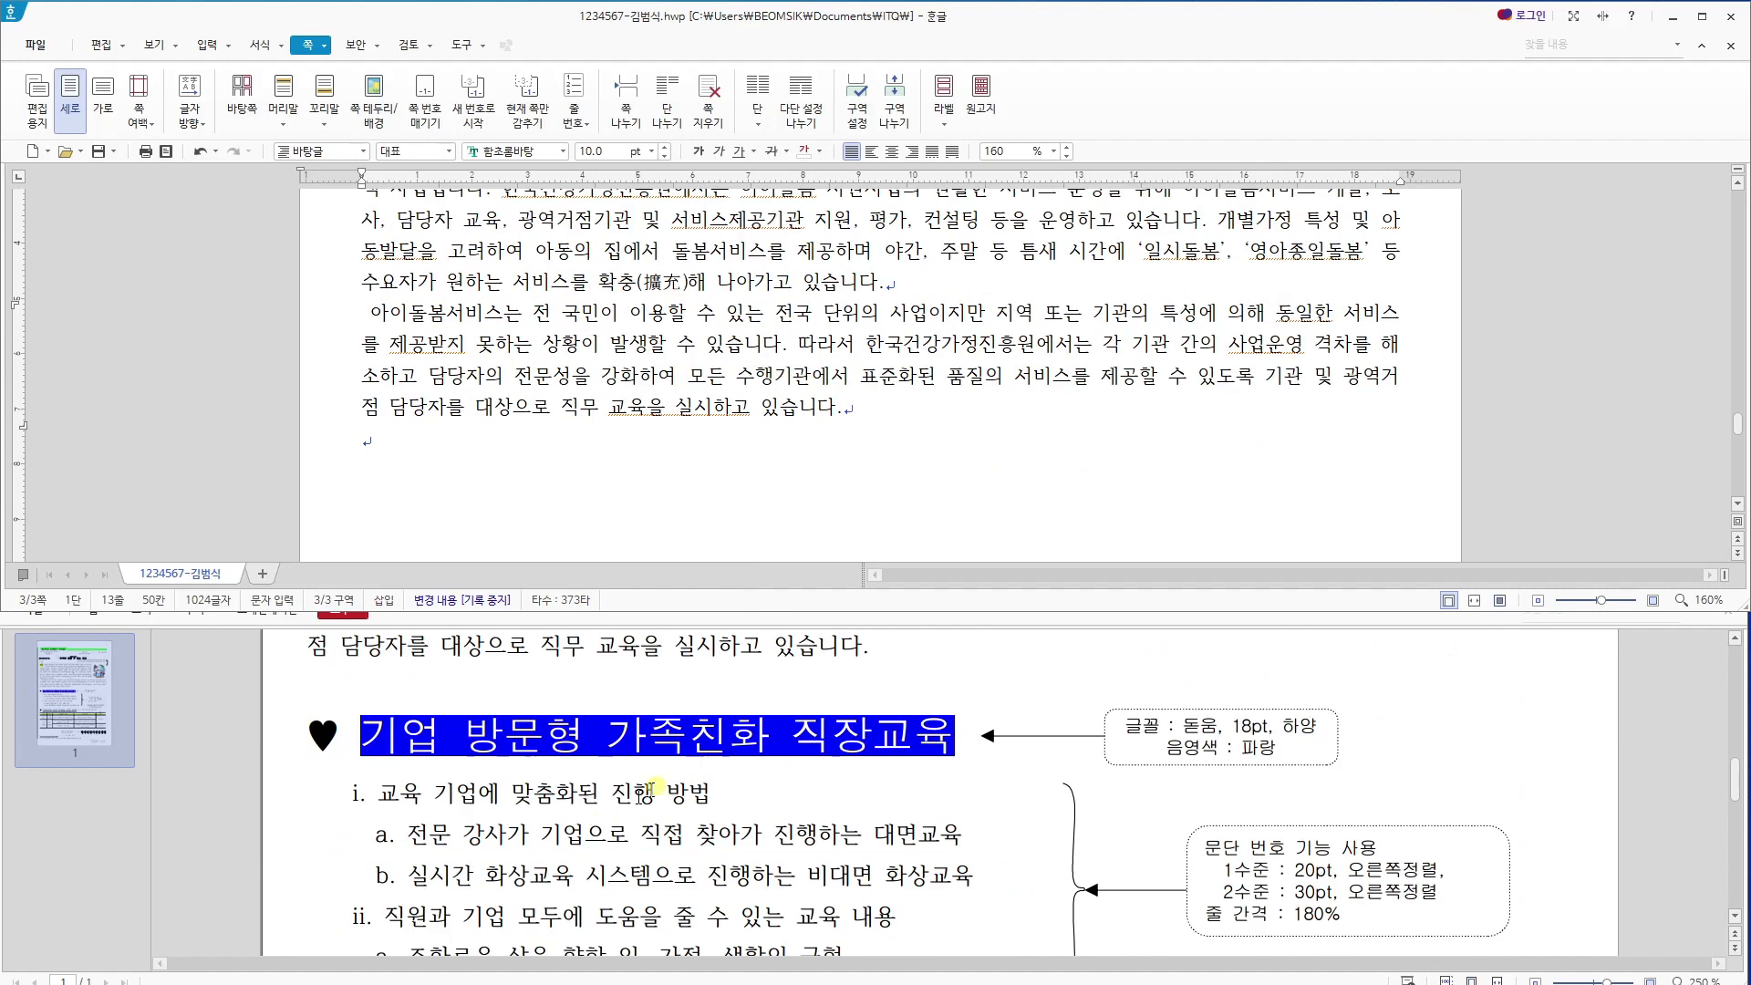
scroll(604, 819, down, 1)
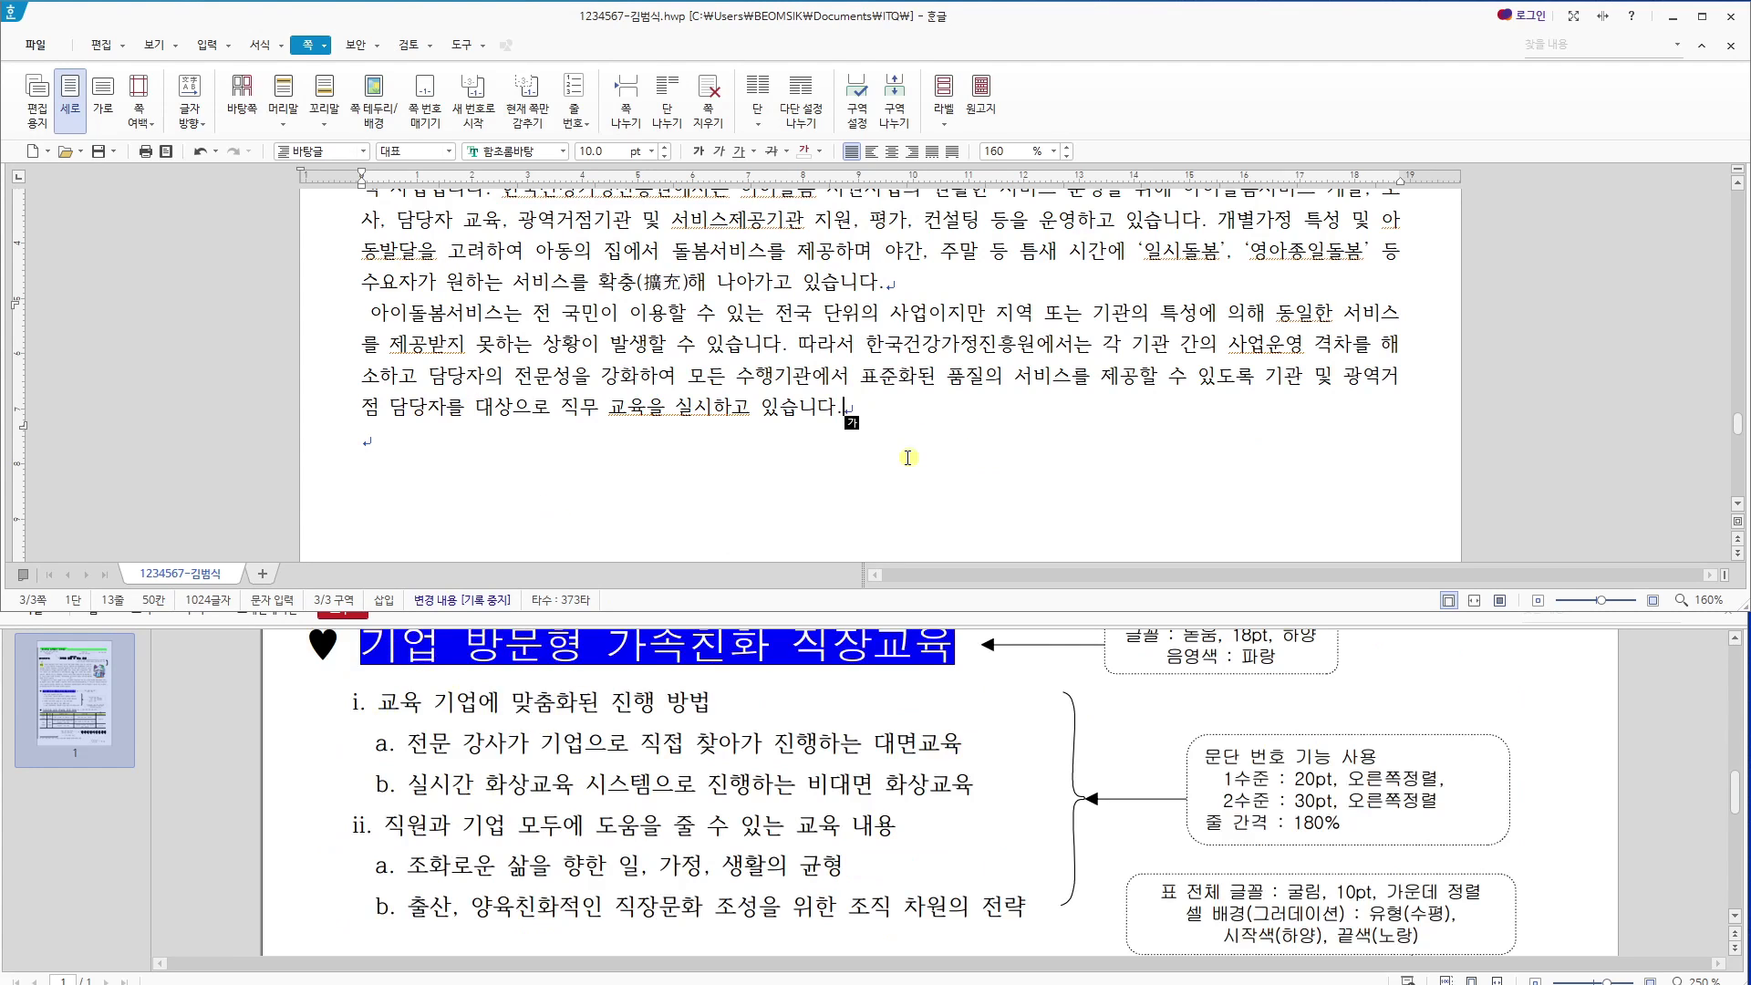
key(Return)
key(Return)
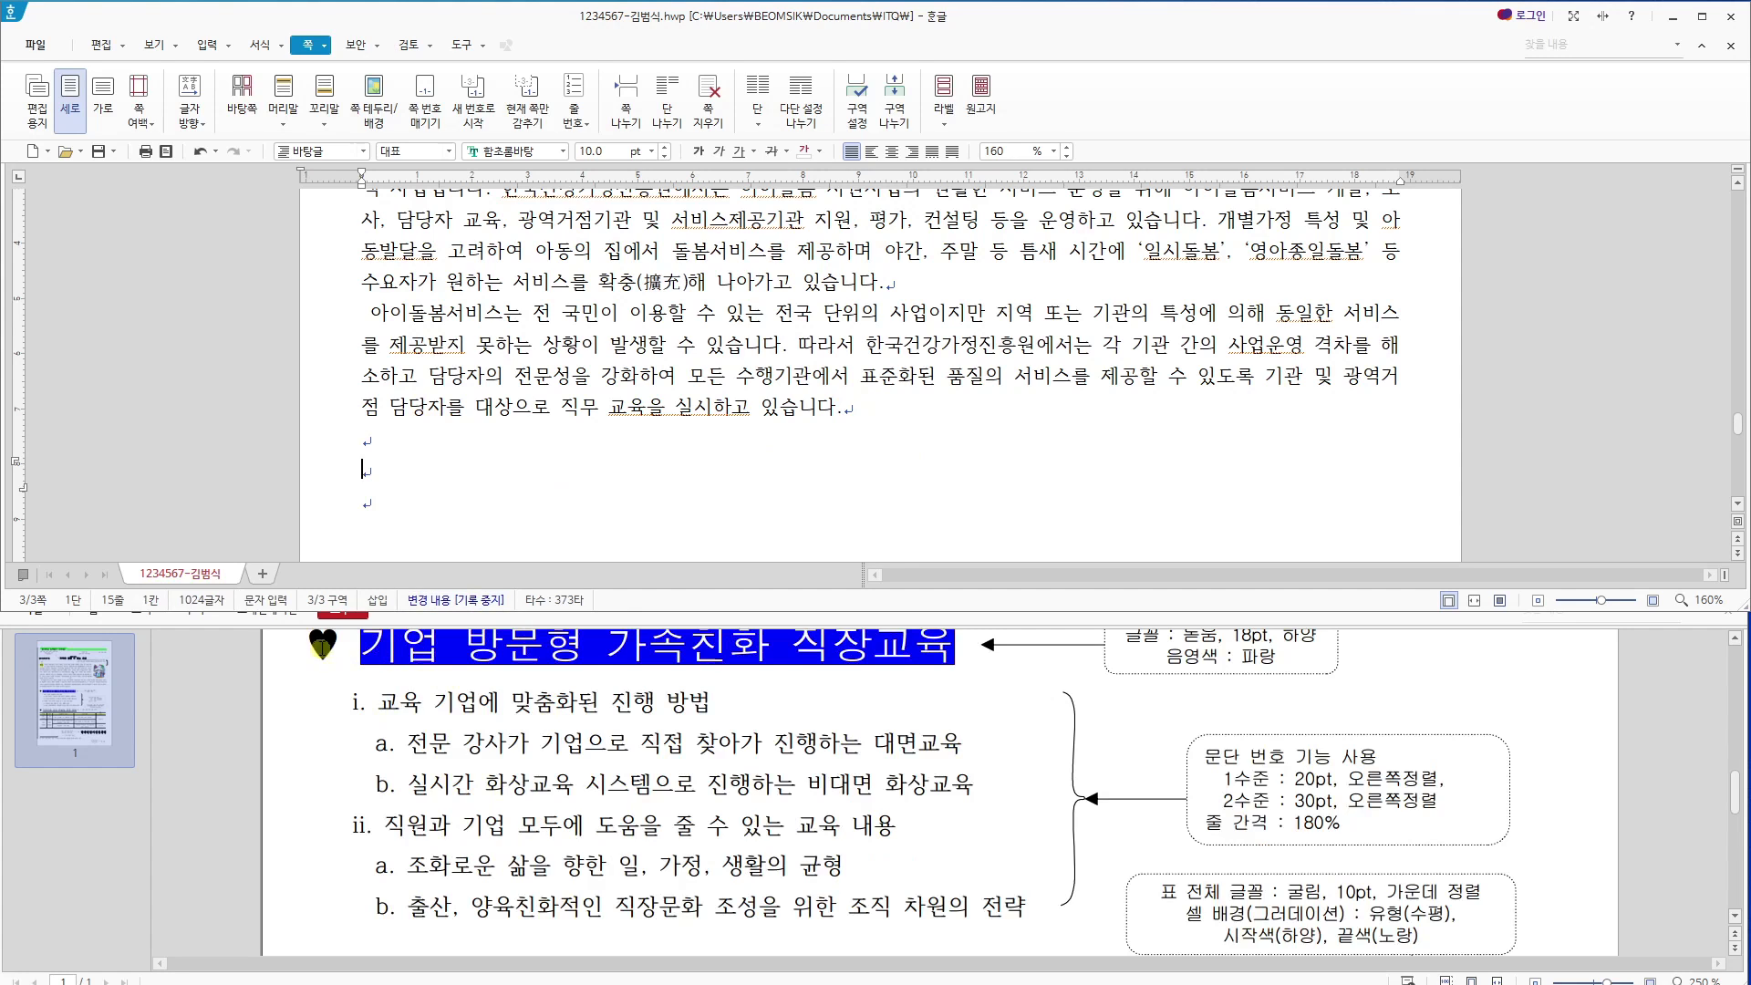
Try inserting the recently used ♥ symbol on the line meant for the subheading and delete the inserted symbols.
click(1734, 784)
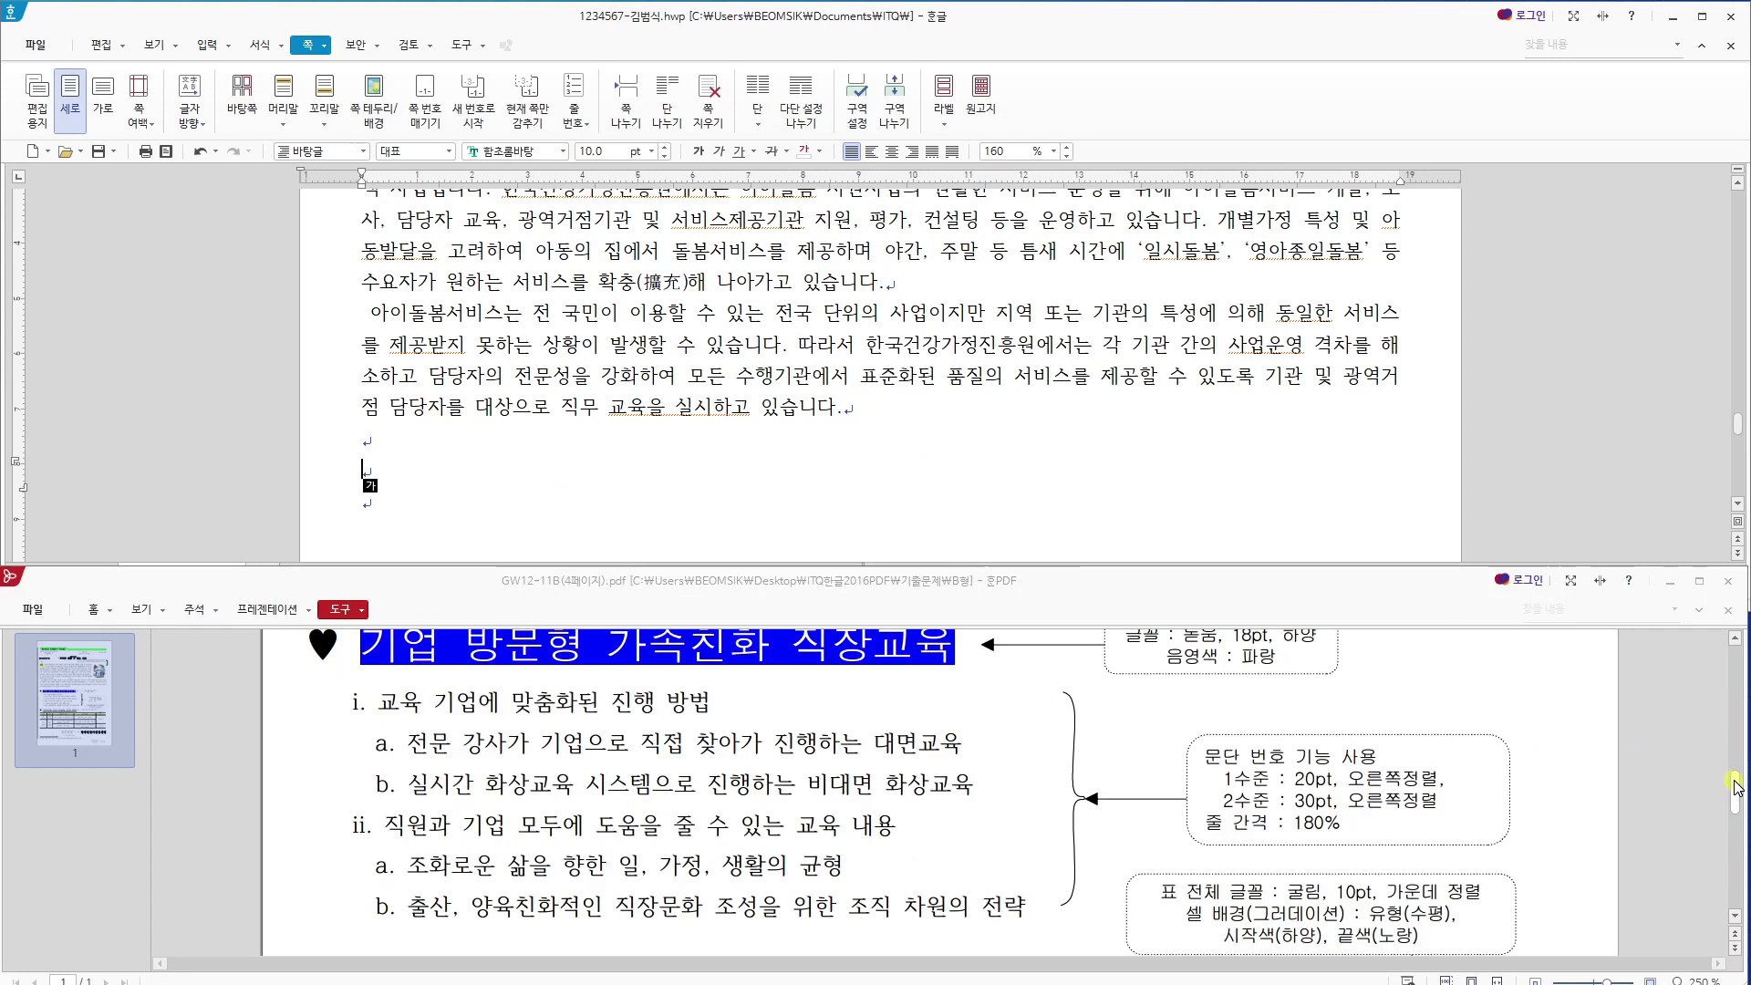
drag(1735, 782, 1735, 779)
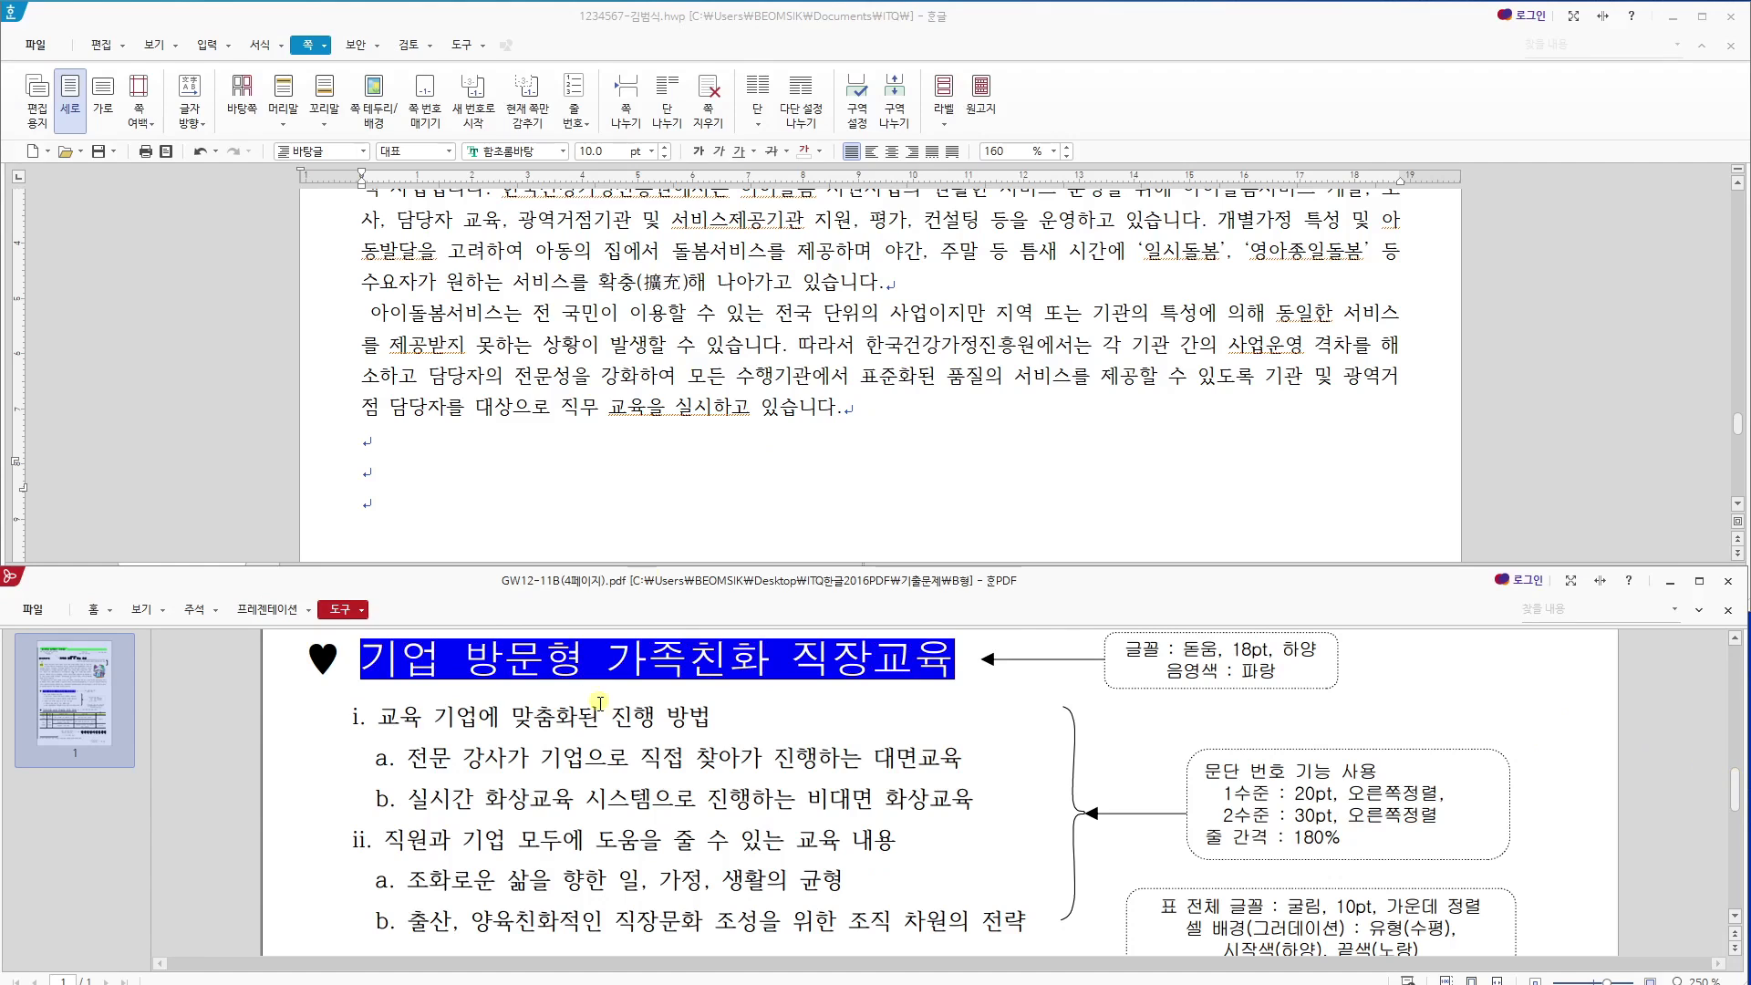
click(363, 475)
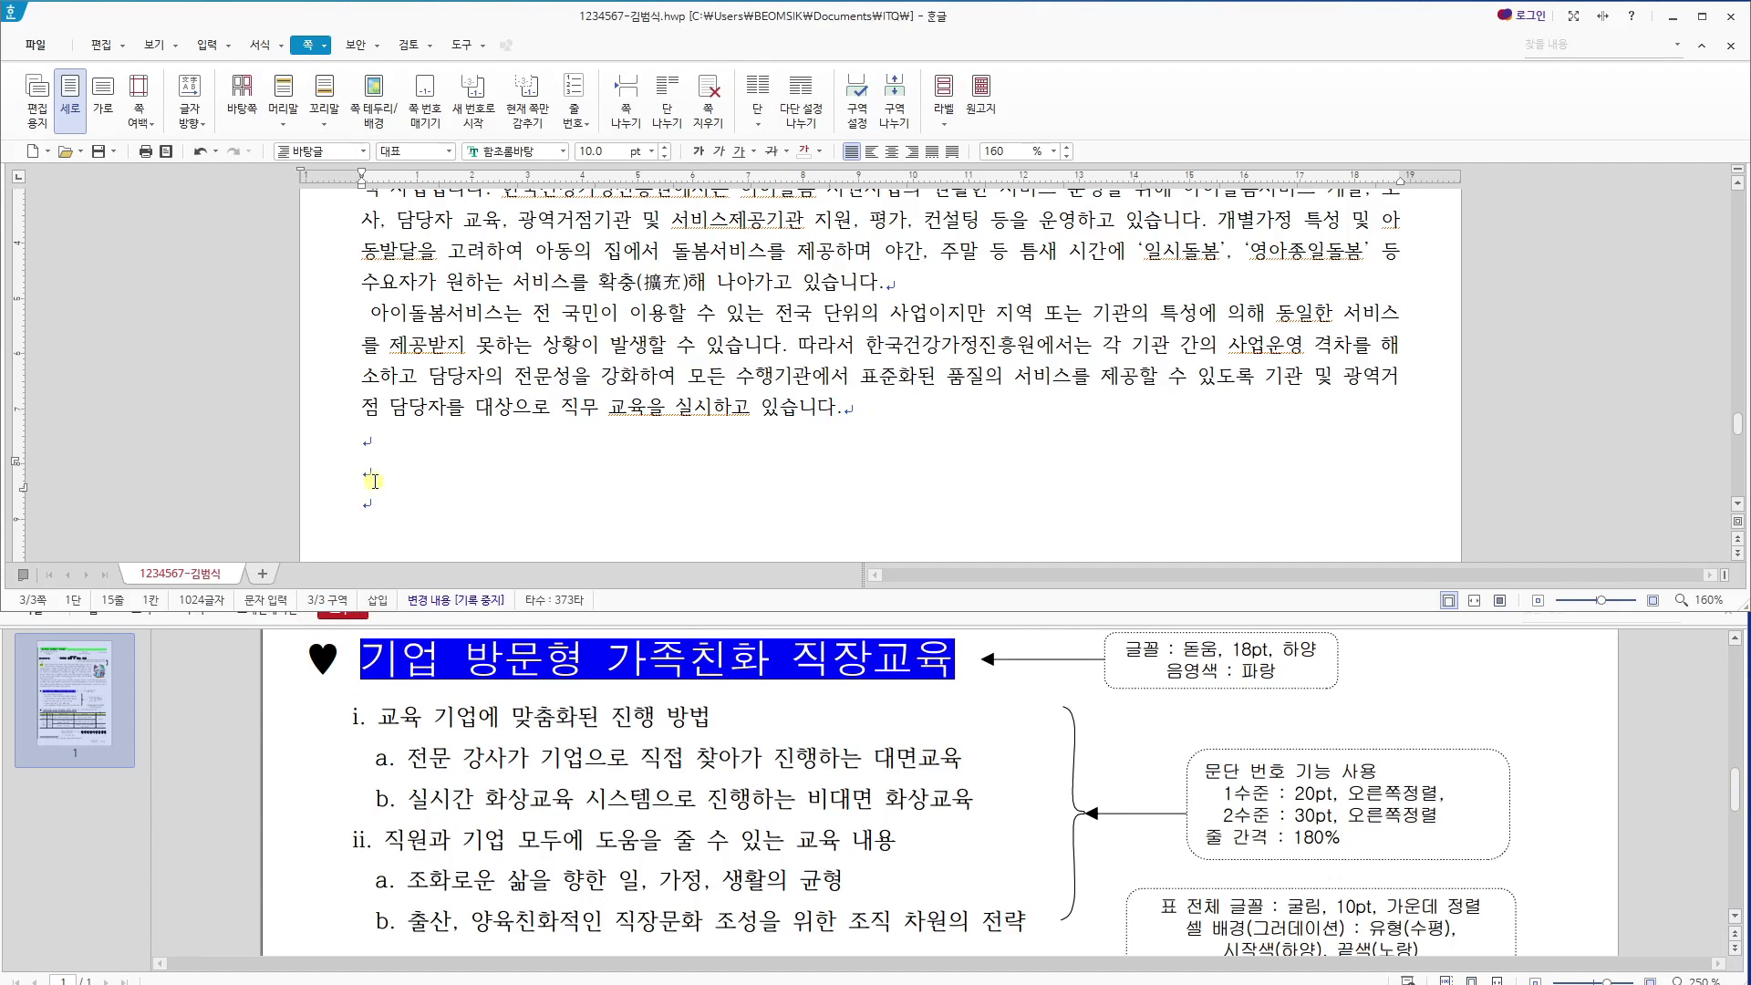
click(208, 44)
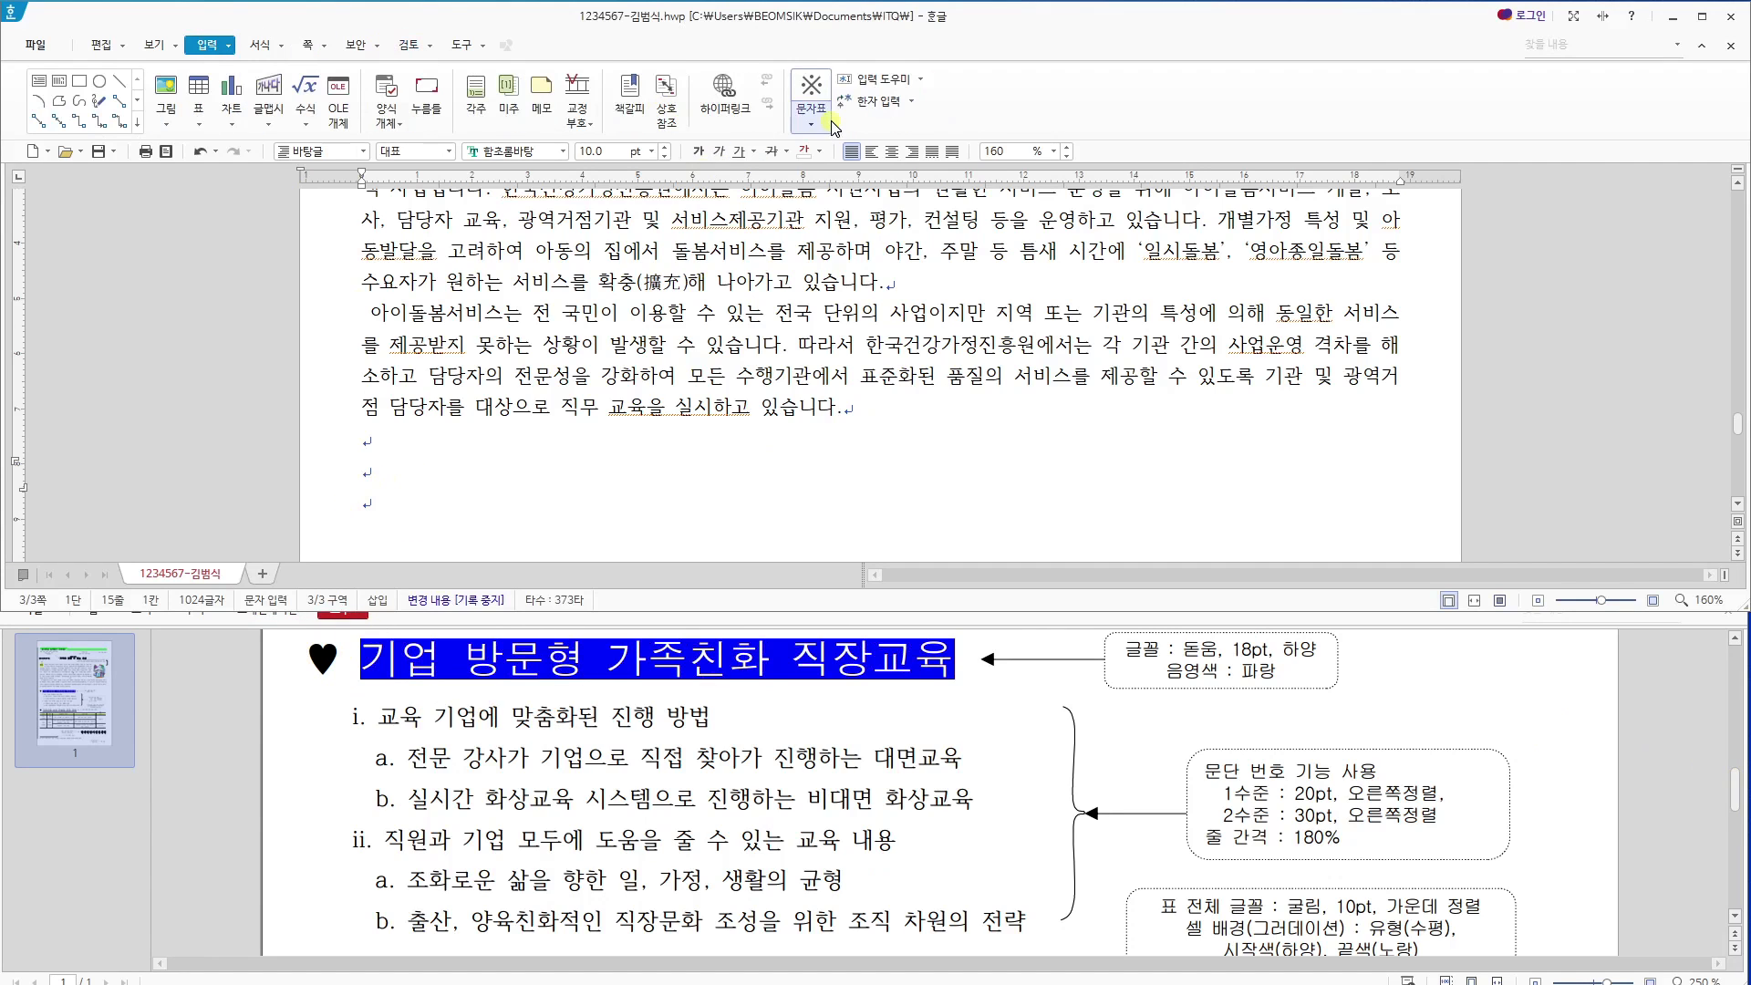
click(815, 87)
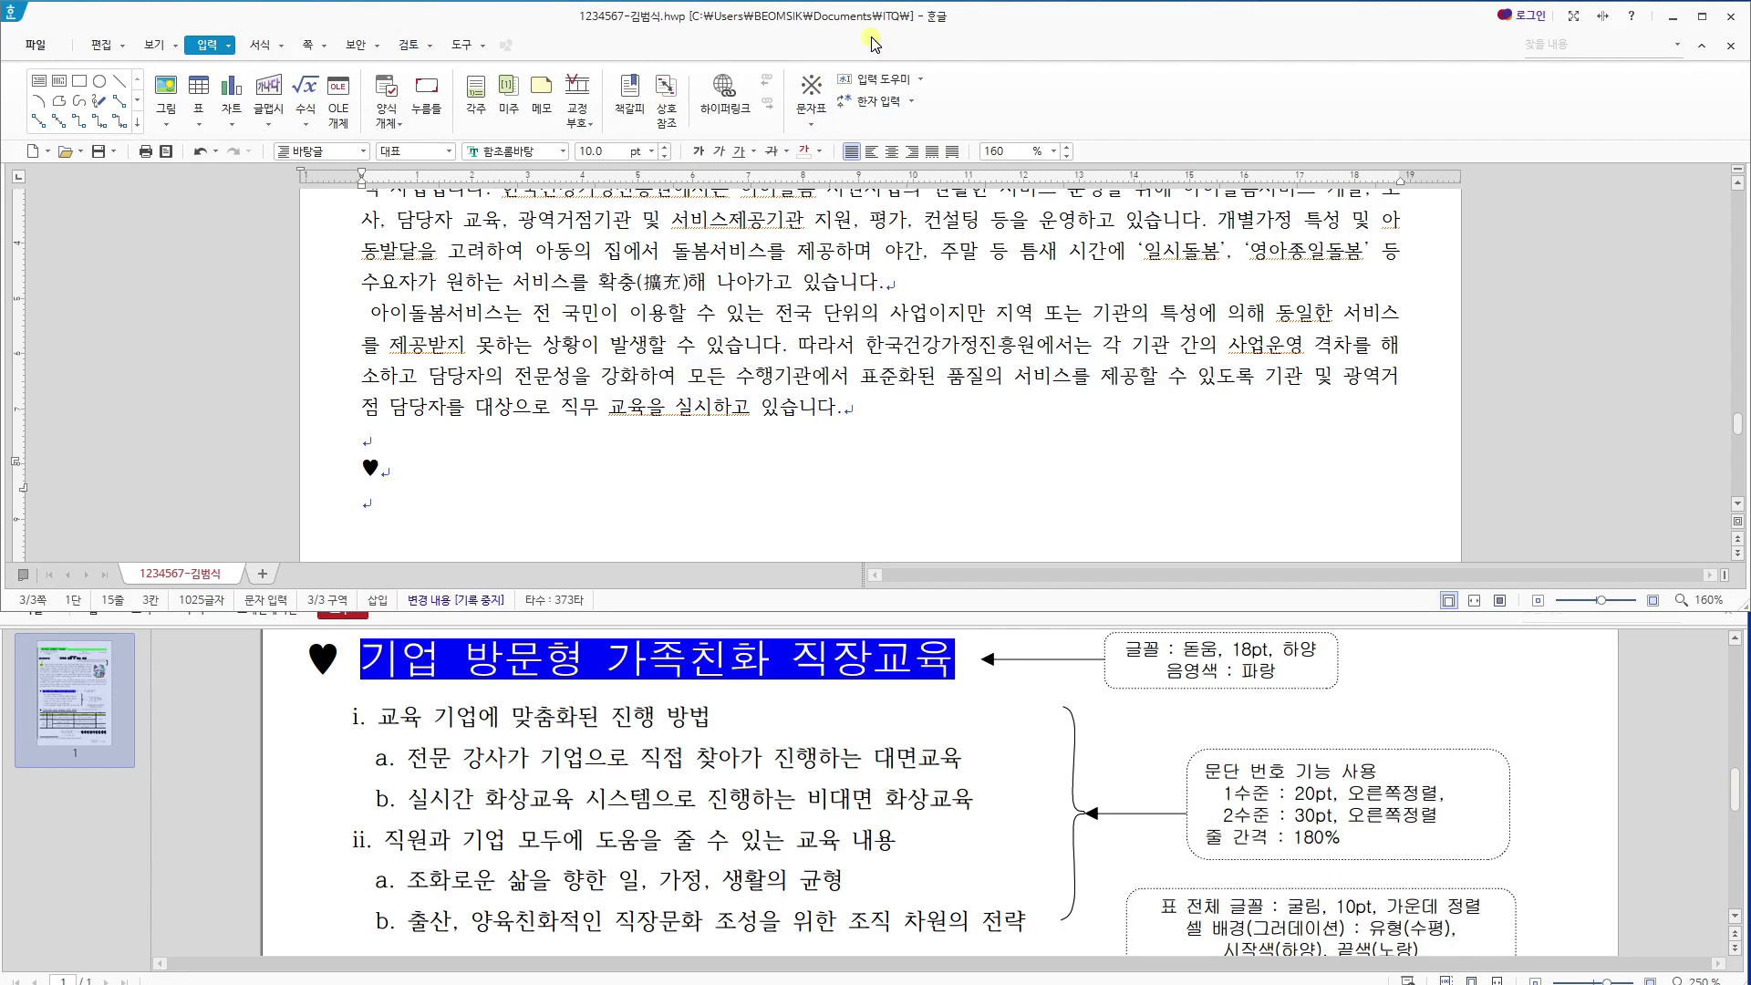
click(815, 87)
key(BackSpace)
key(BackSpace)
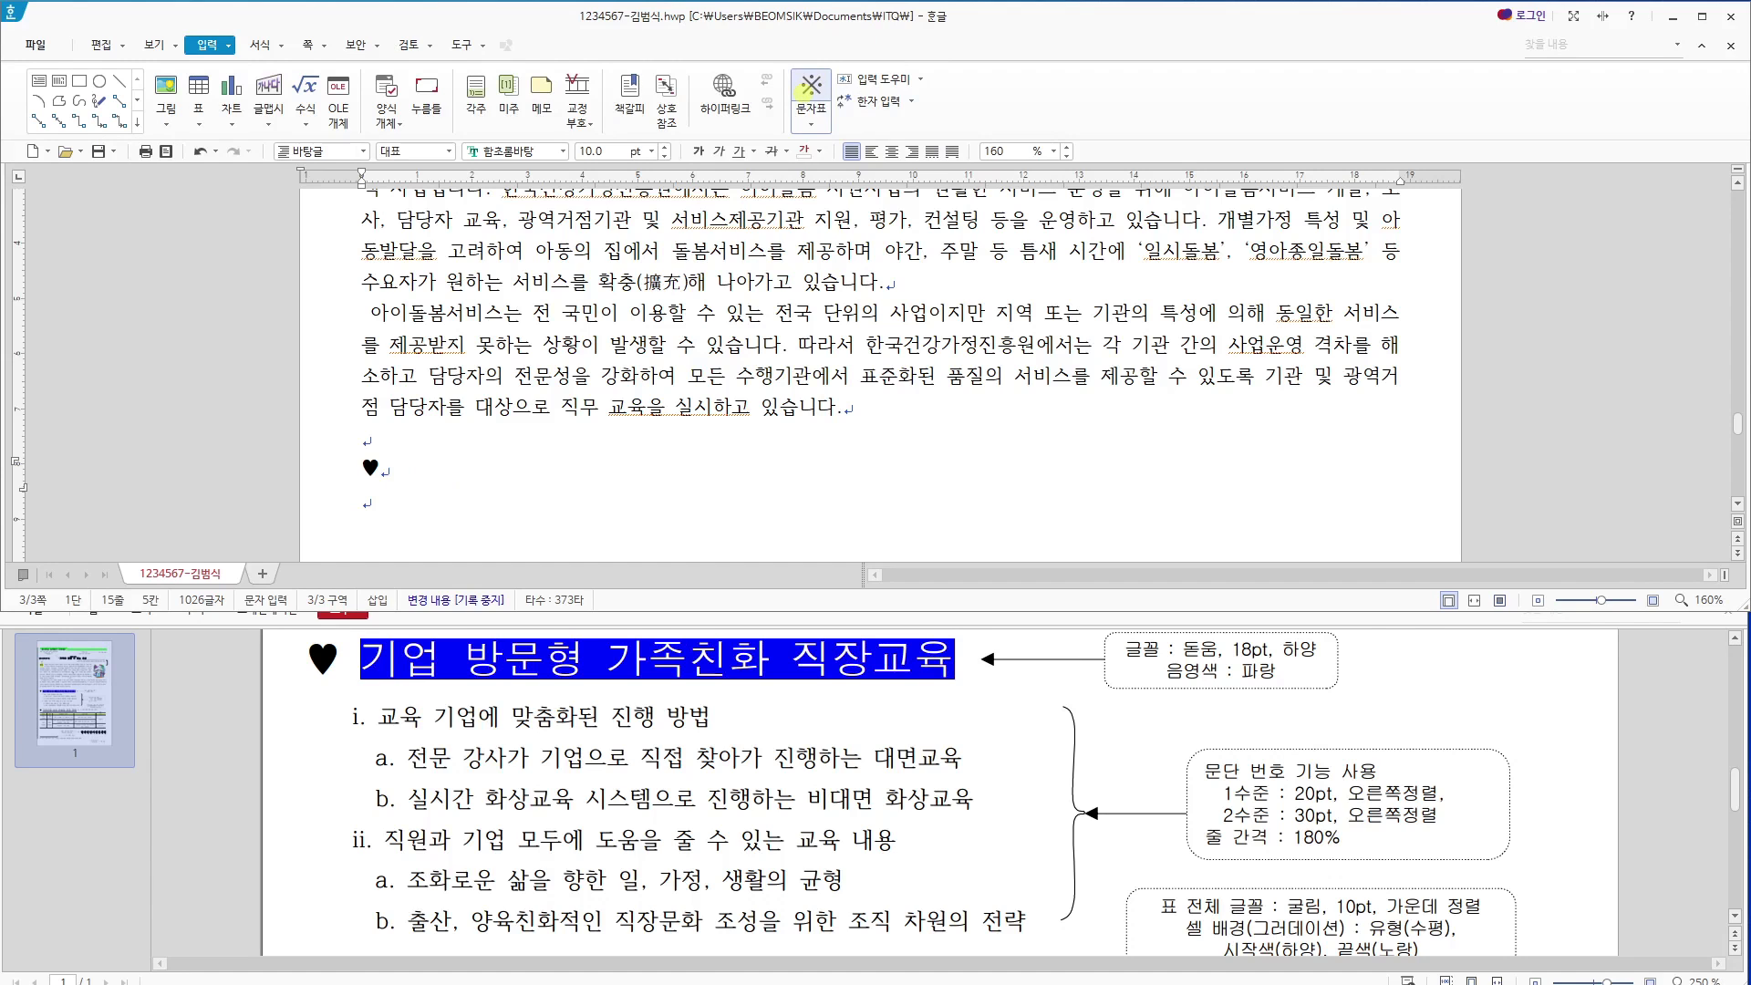
Look at the 기호2 group of the user character table, close it and place the cursor on the last blank line.
click(810, 124)
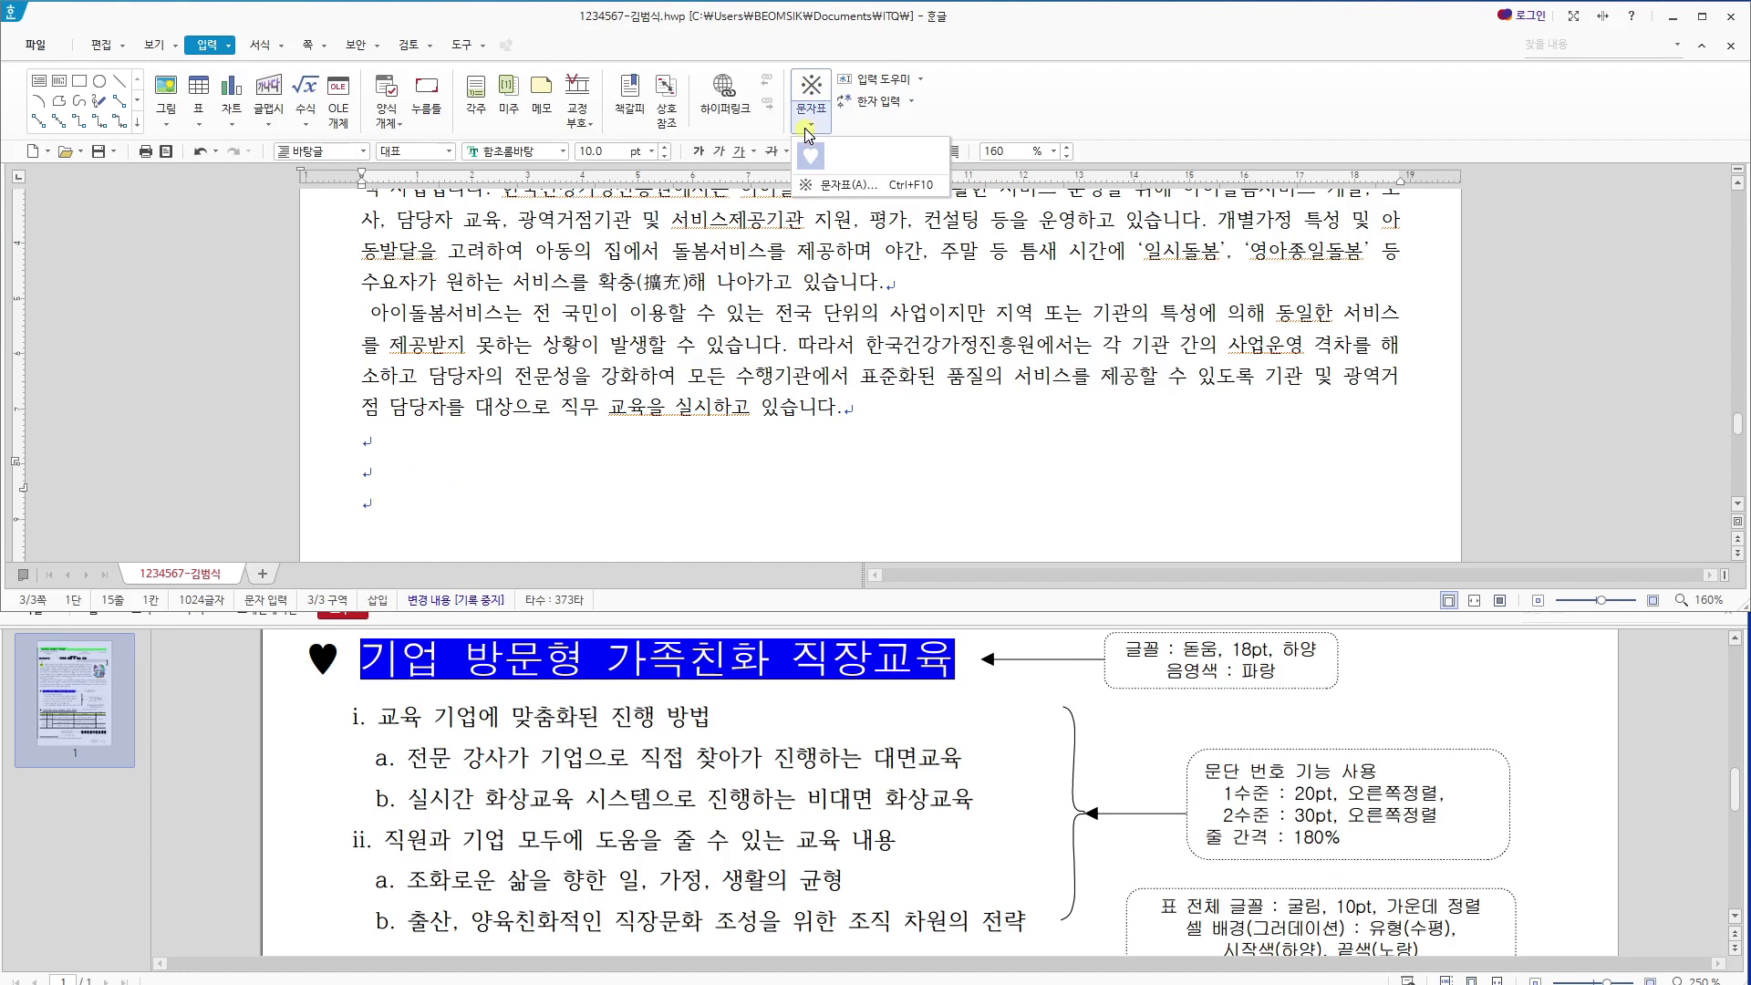
click(847, 184)
click(585, 139)
click(584, 154)
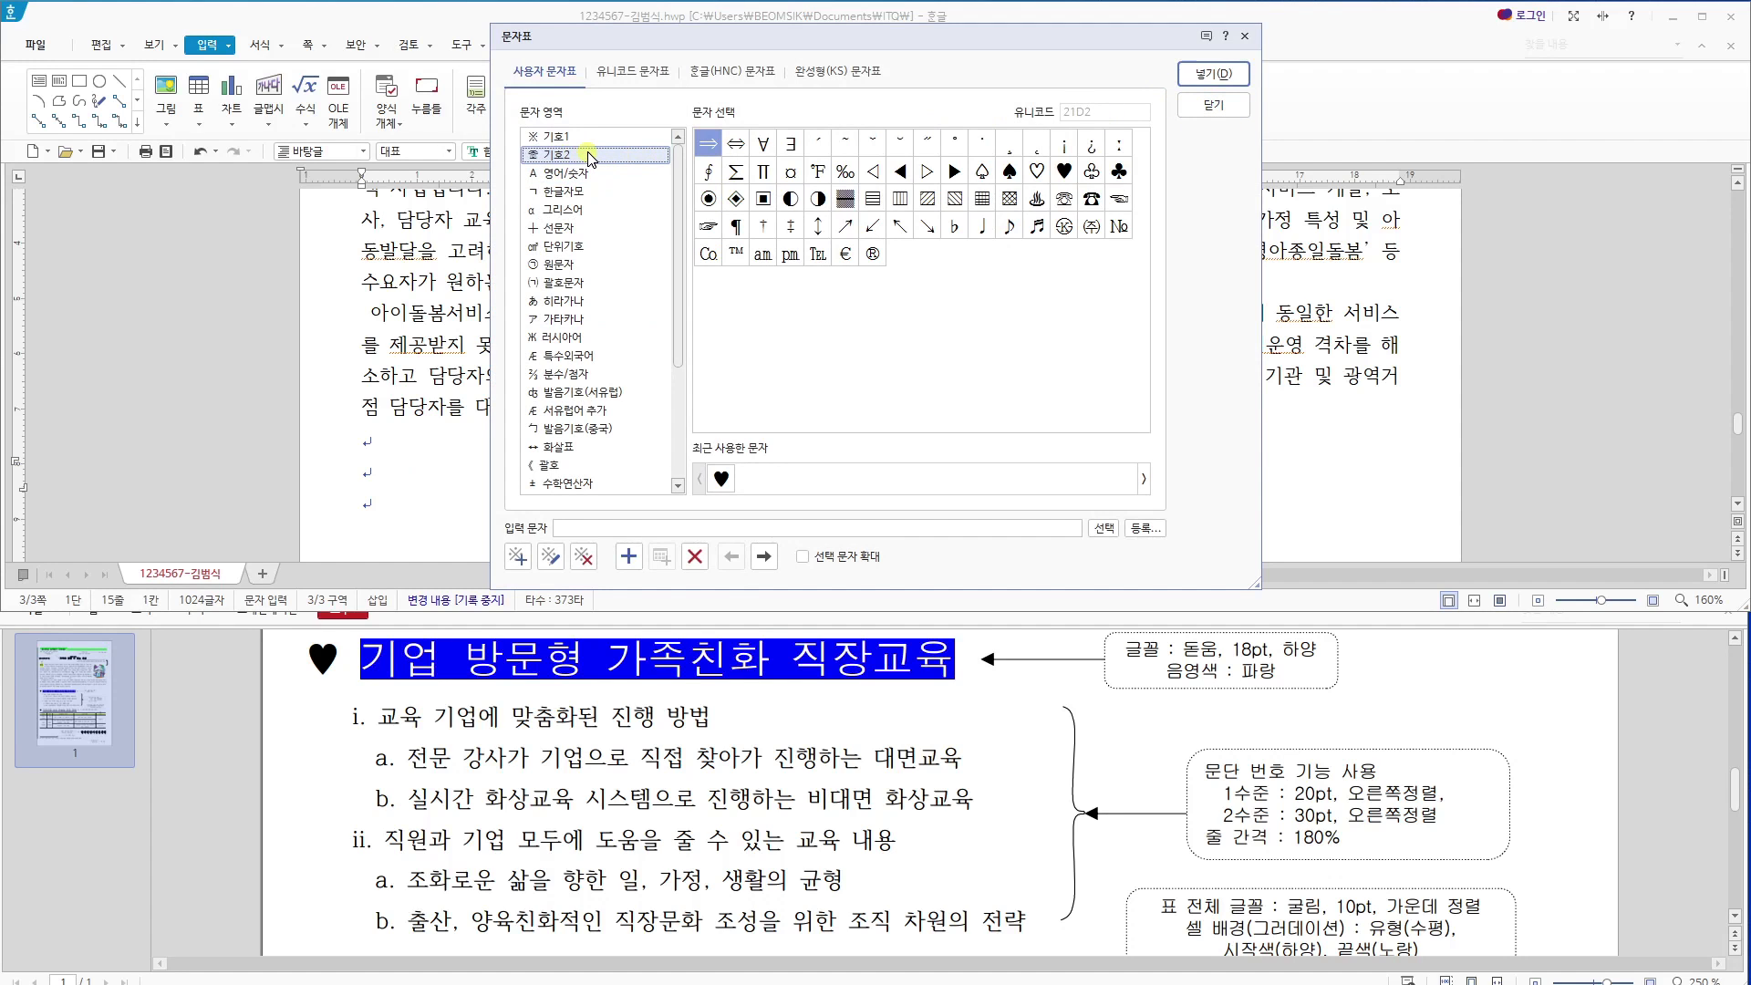
click(1213, 105)
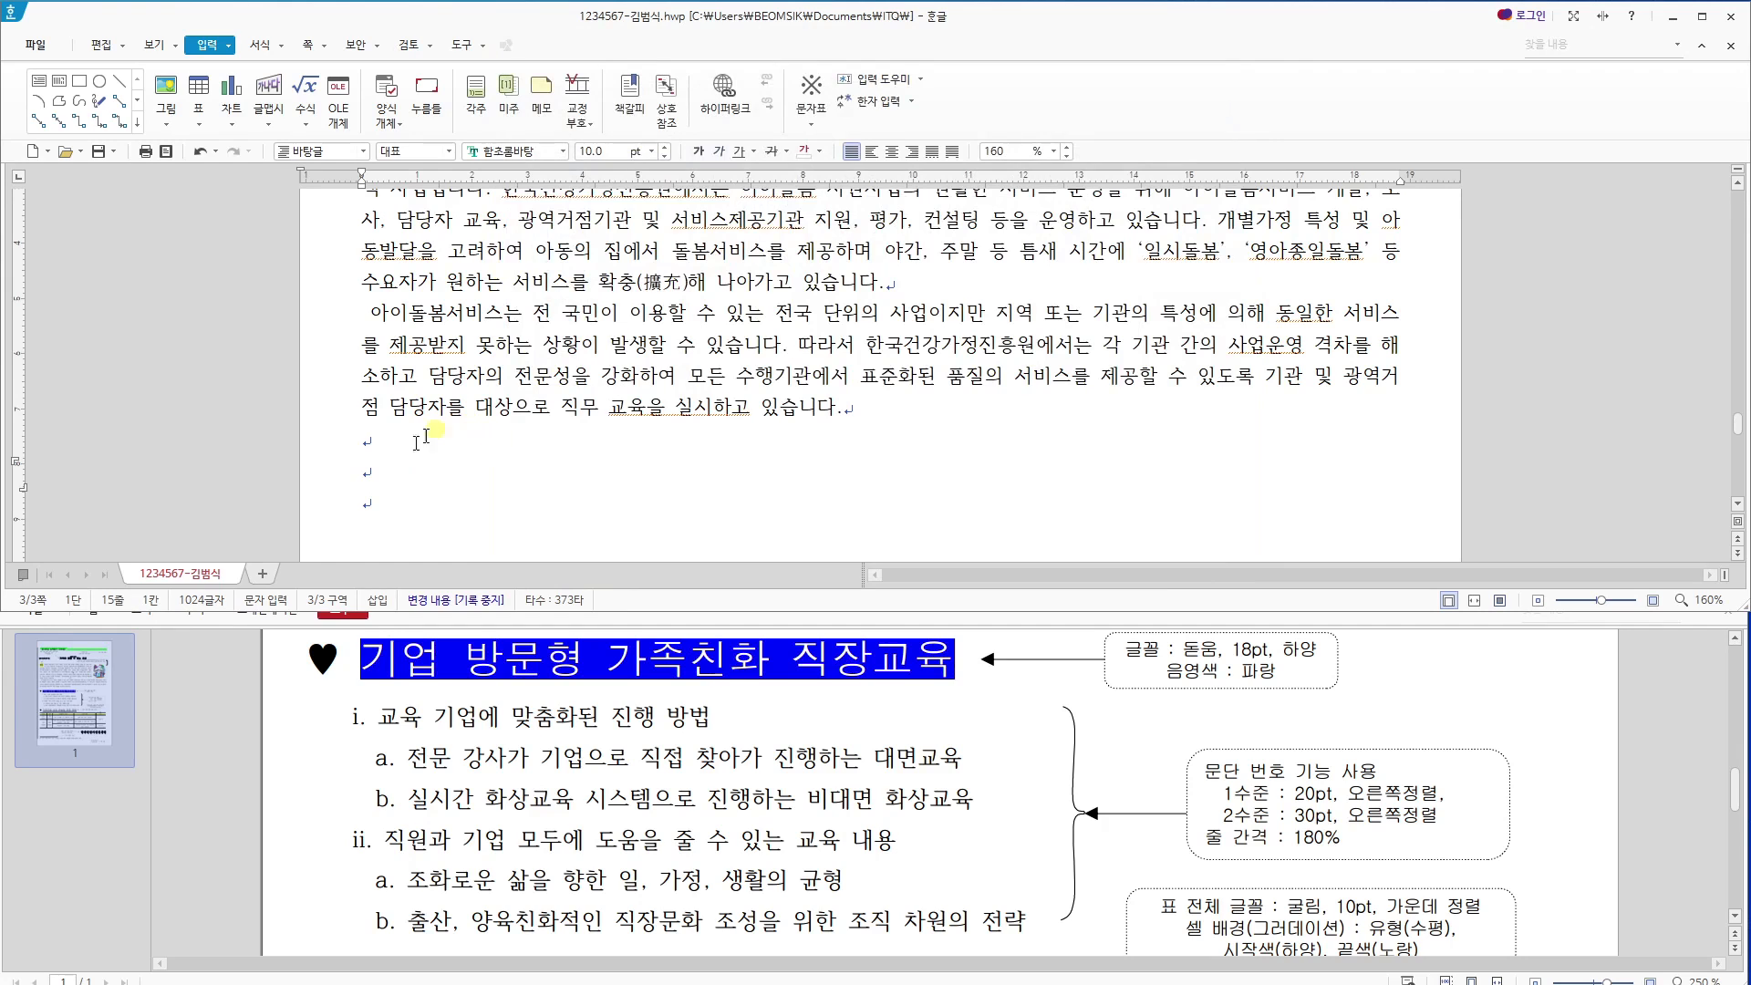
click(372, 500)
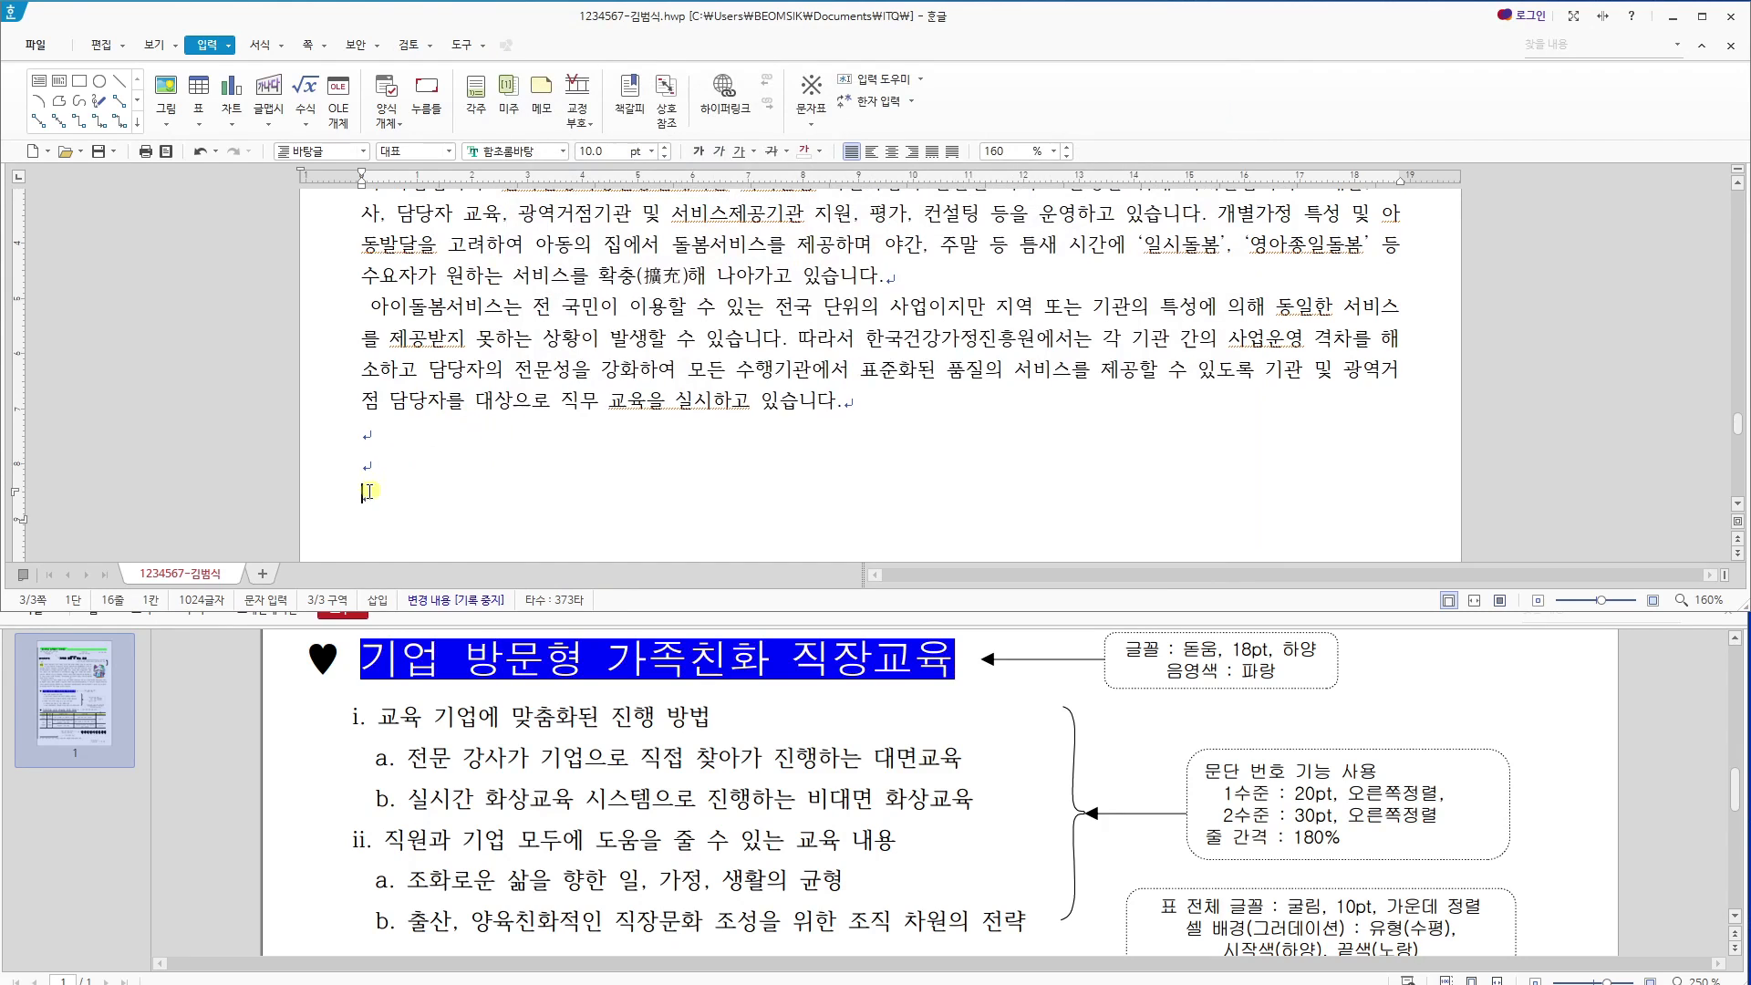
Insert the ♥ symbol from the 기호2 group of the user character table on the last blank line.
click(812, 124)
click(920, 120)
click(814, 124)
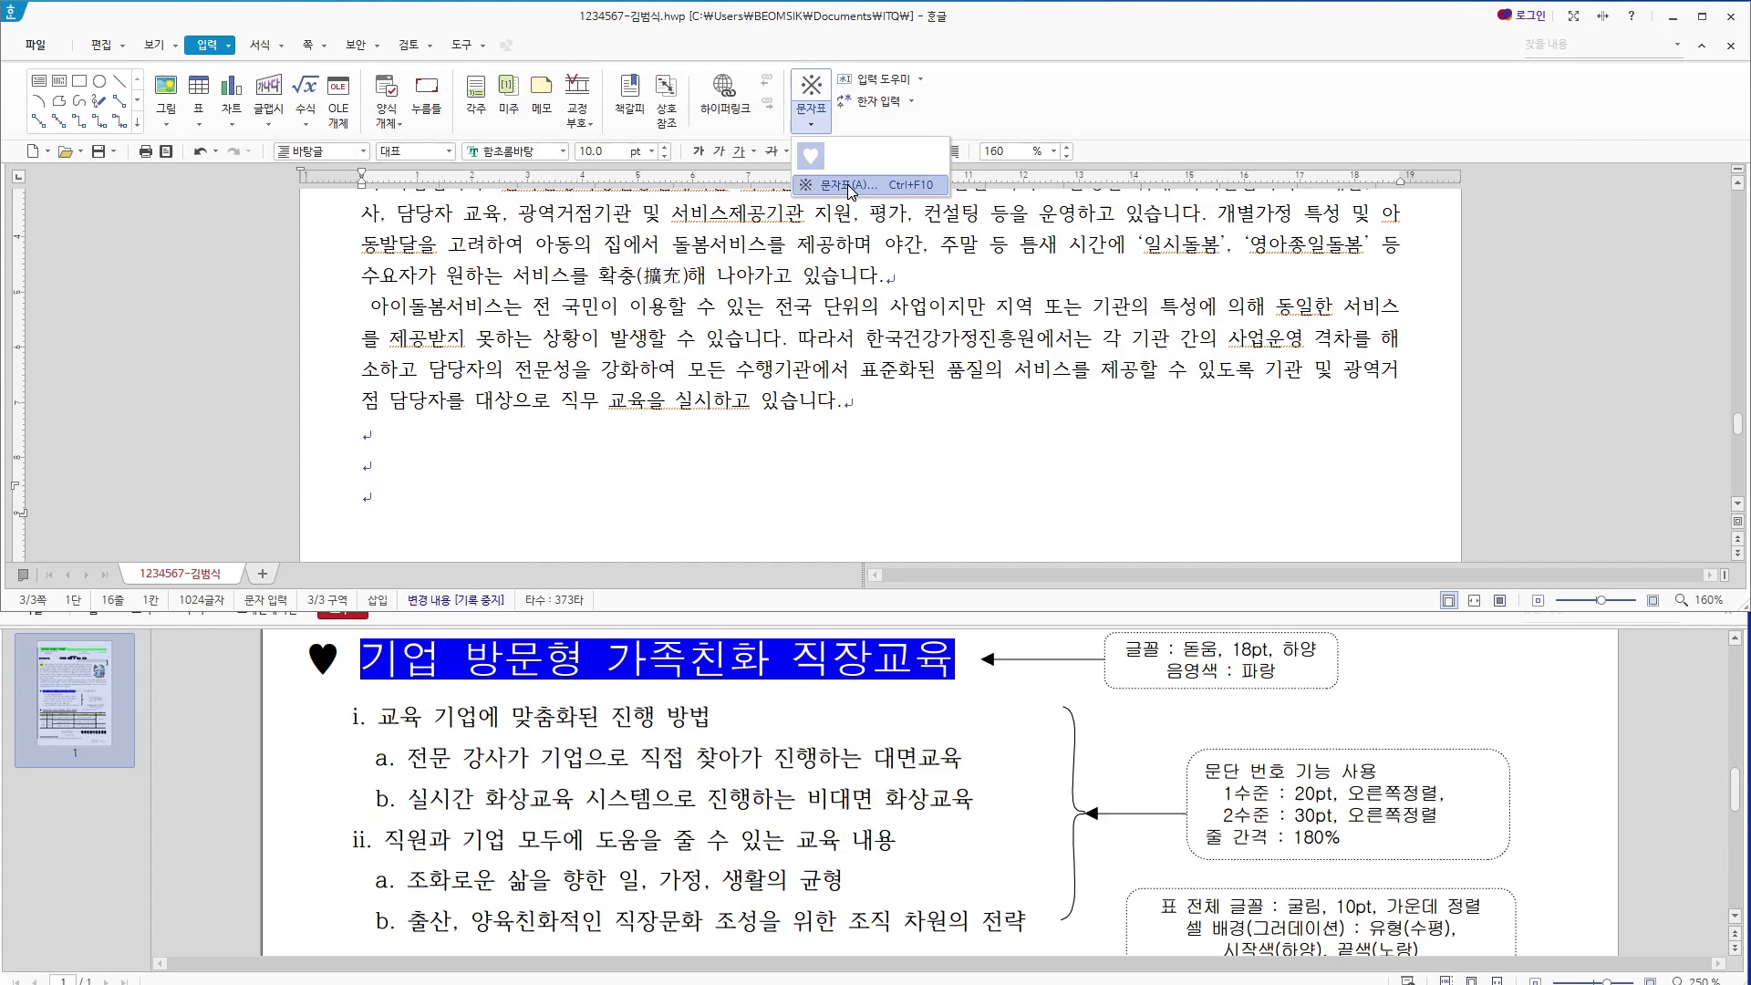
click(848, 186)
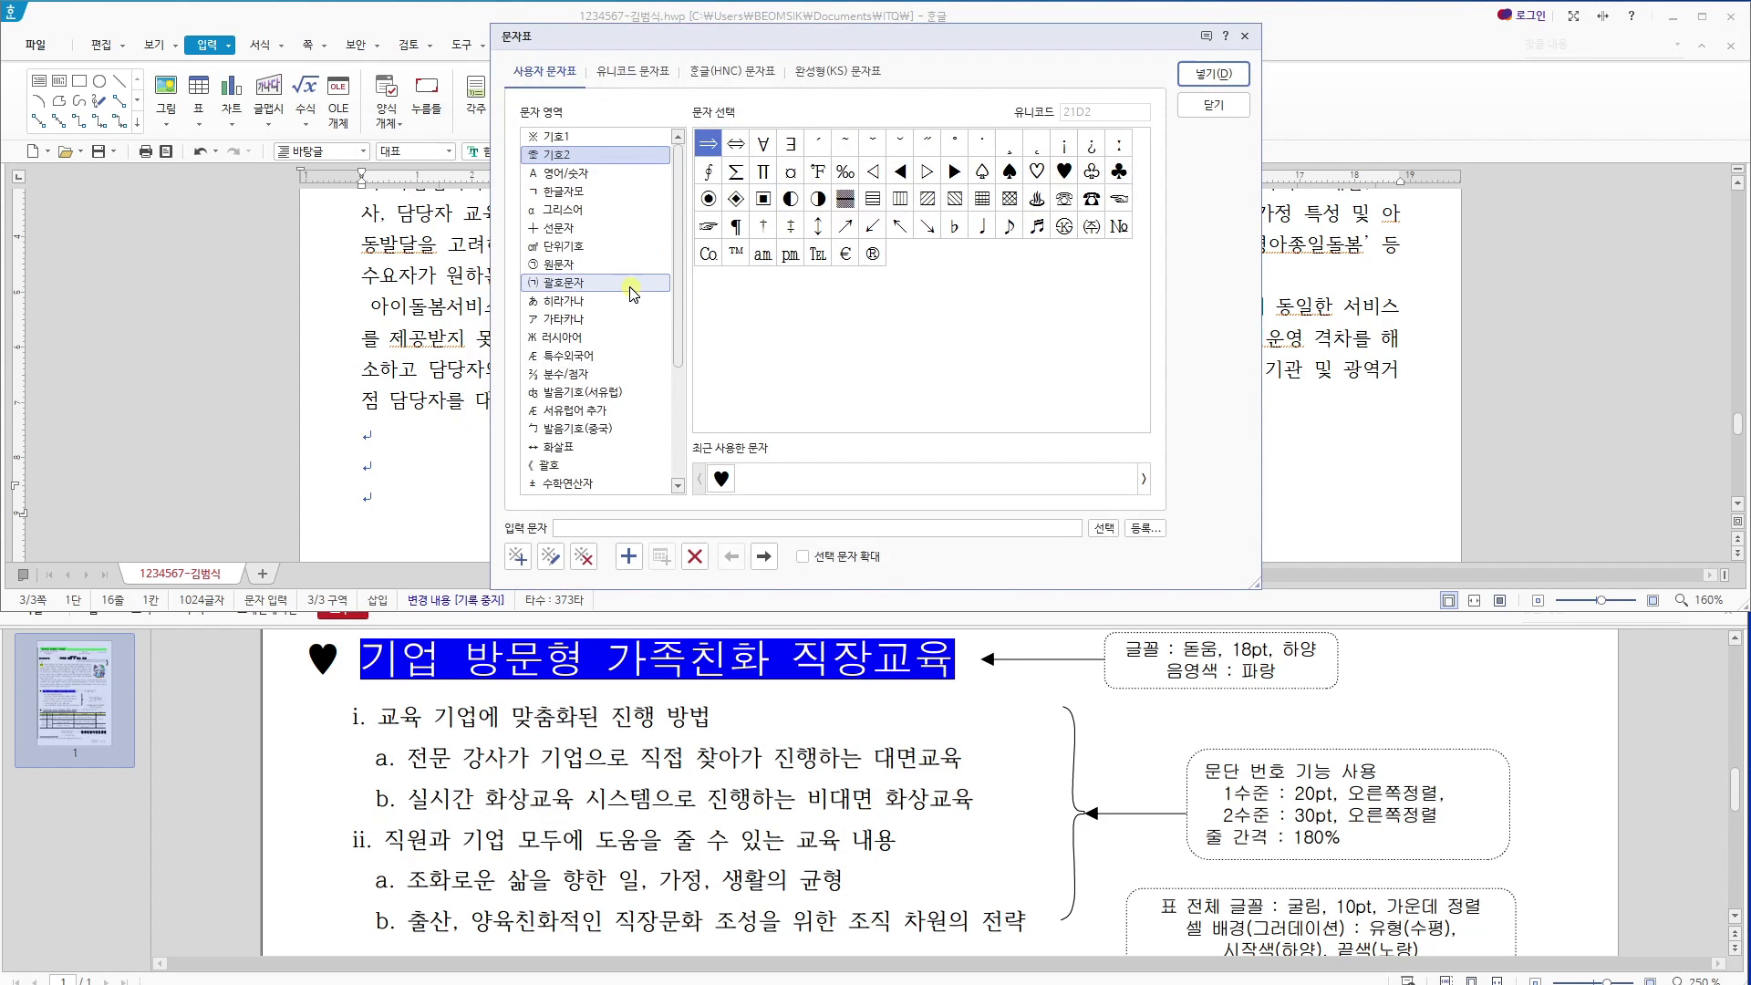
click(561, 137)
click(564, 155)
click(569, 139)
click(574, 157)
click(569, 138)
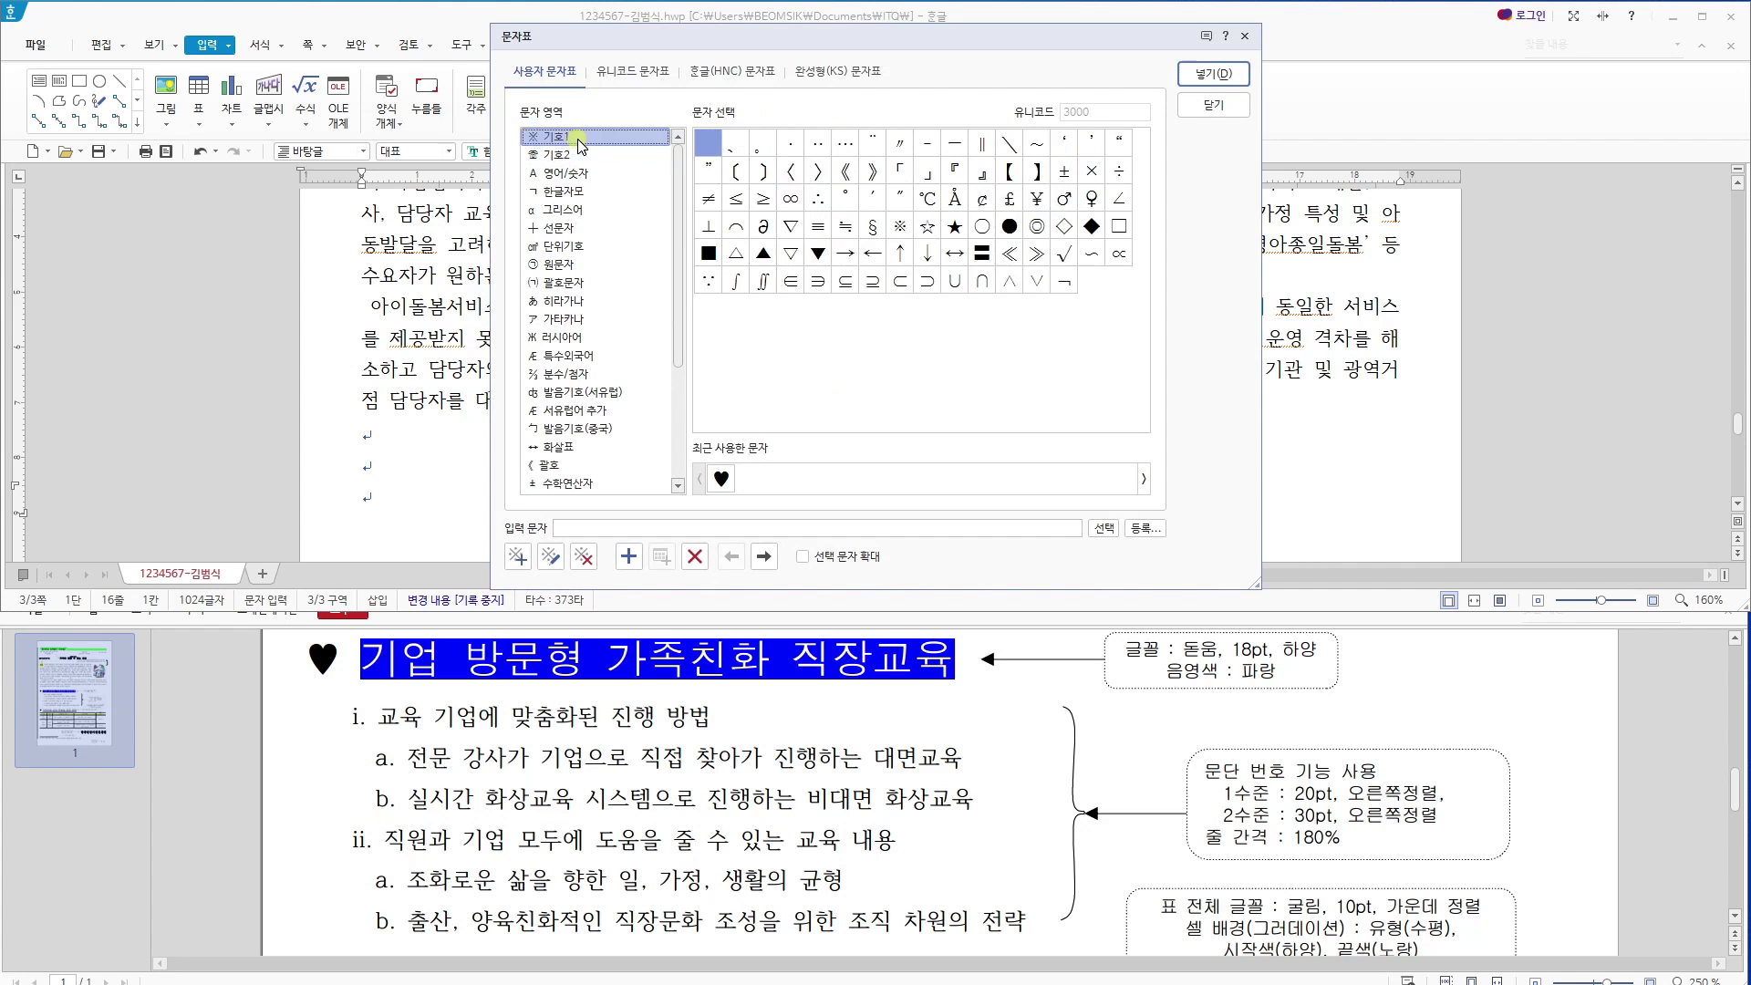
click(575, 157)
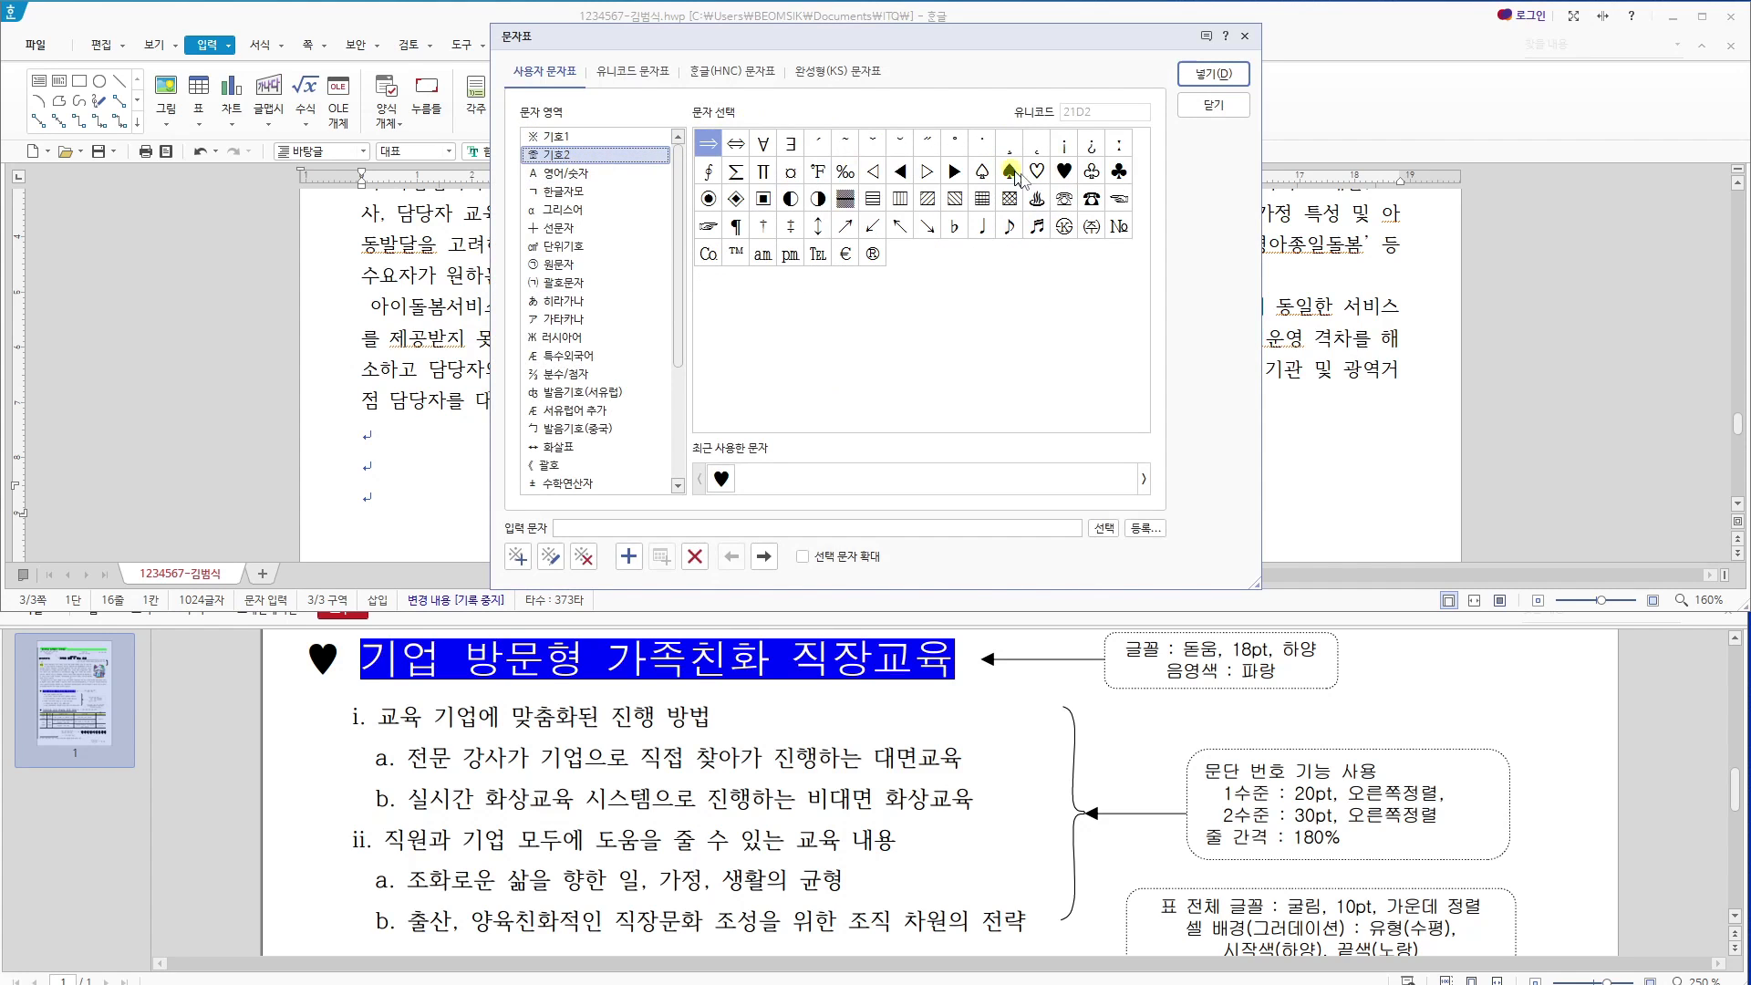
click(1065, 170)
click(1213, 74)
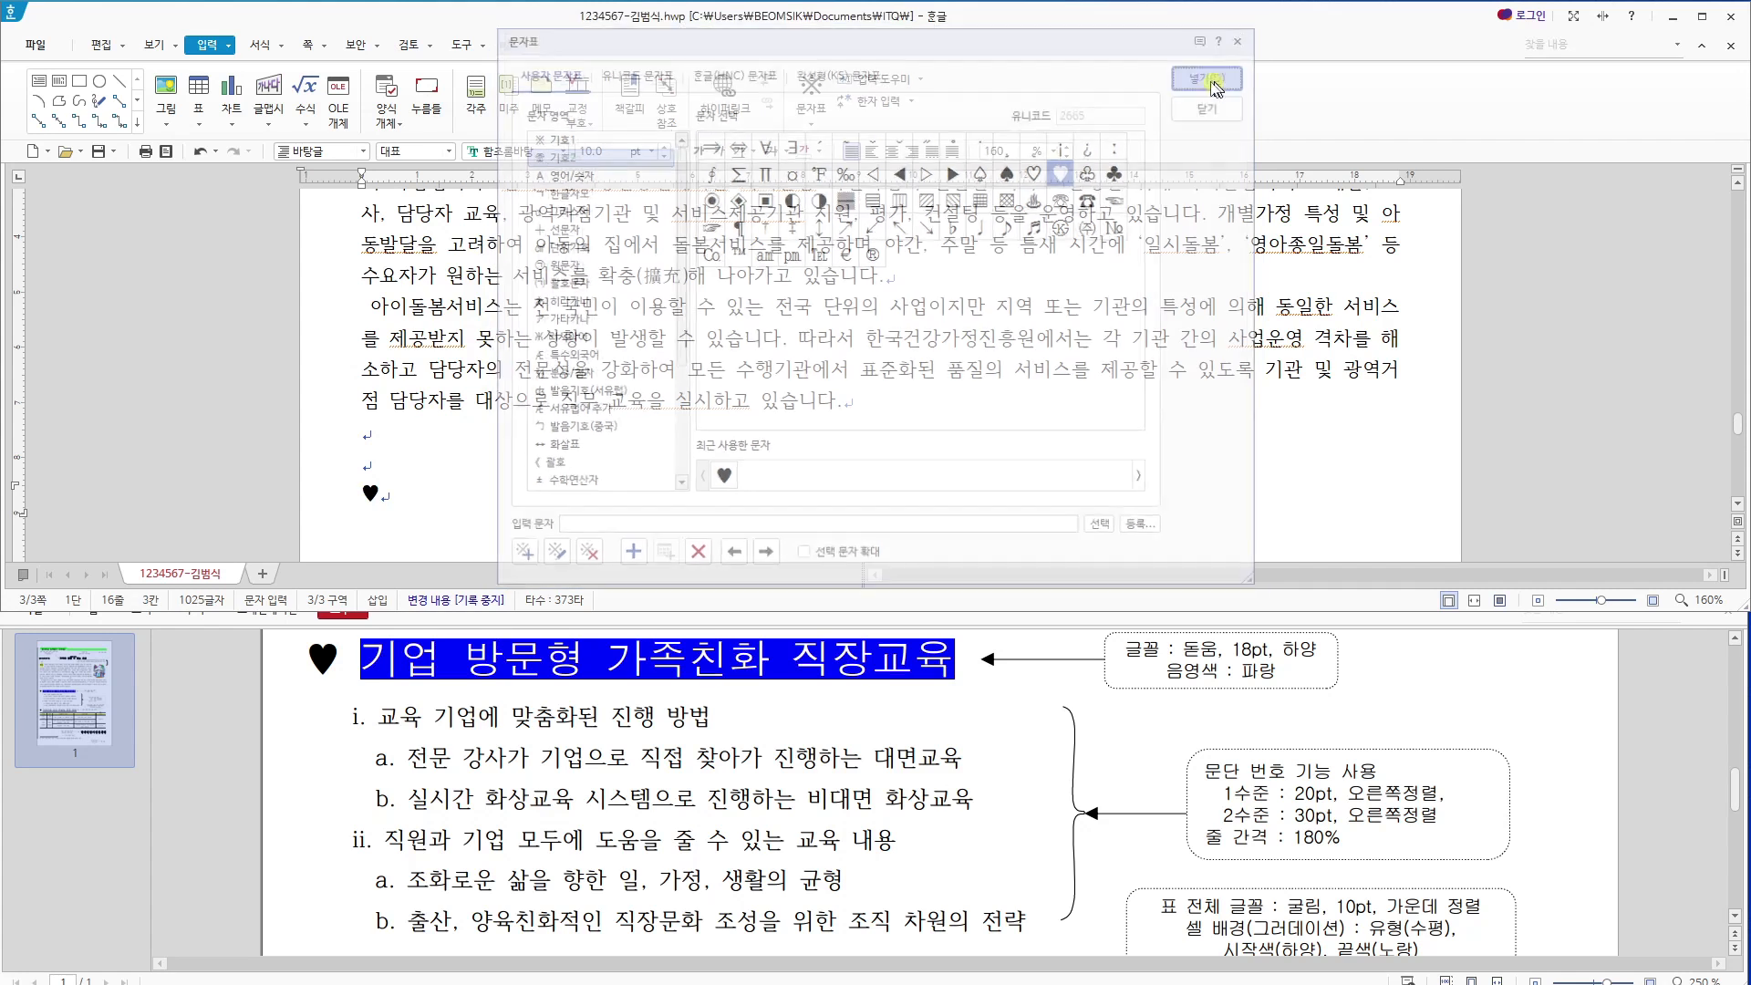
Write the subheading text "기업 방문형 가족친화 직장교육" after the ♥ and start a new line.
text(기업 )
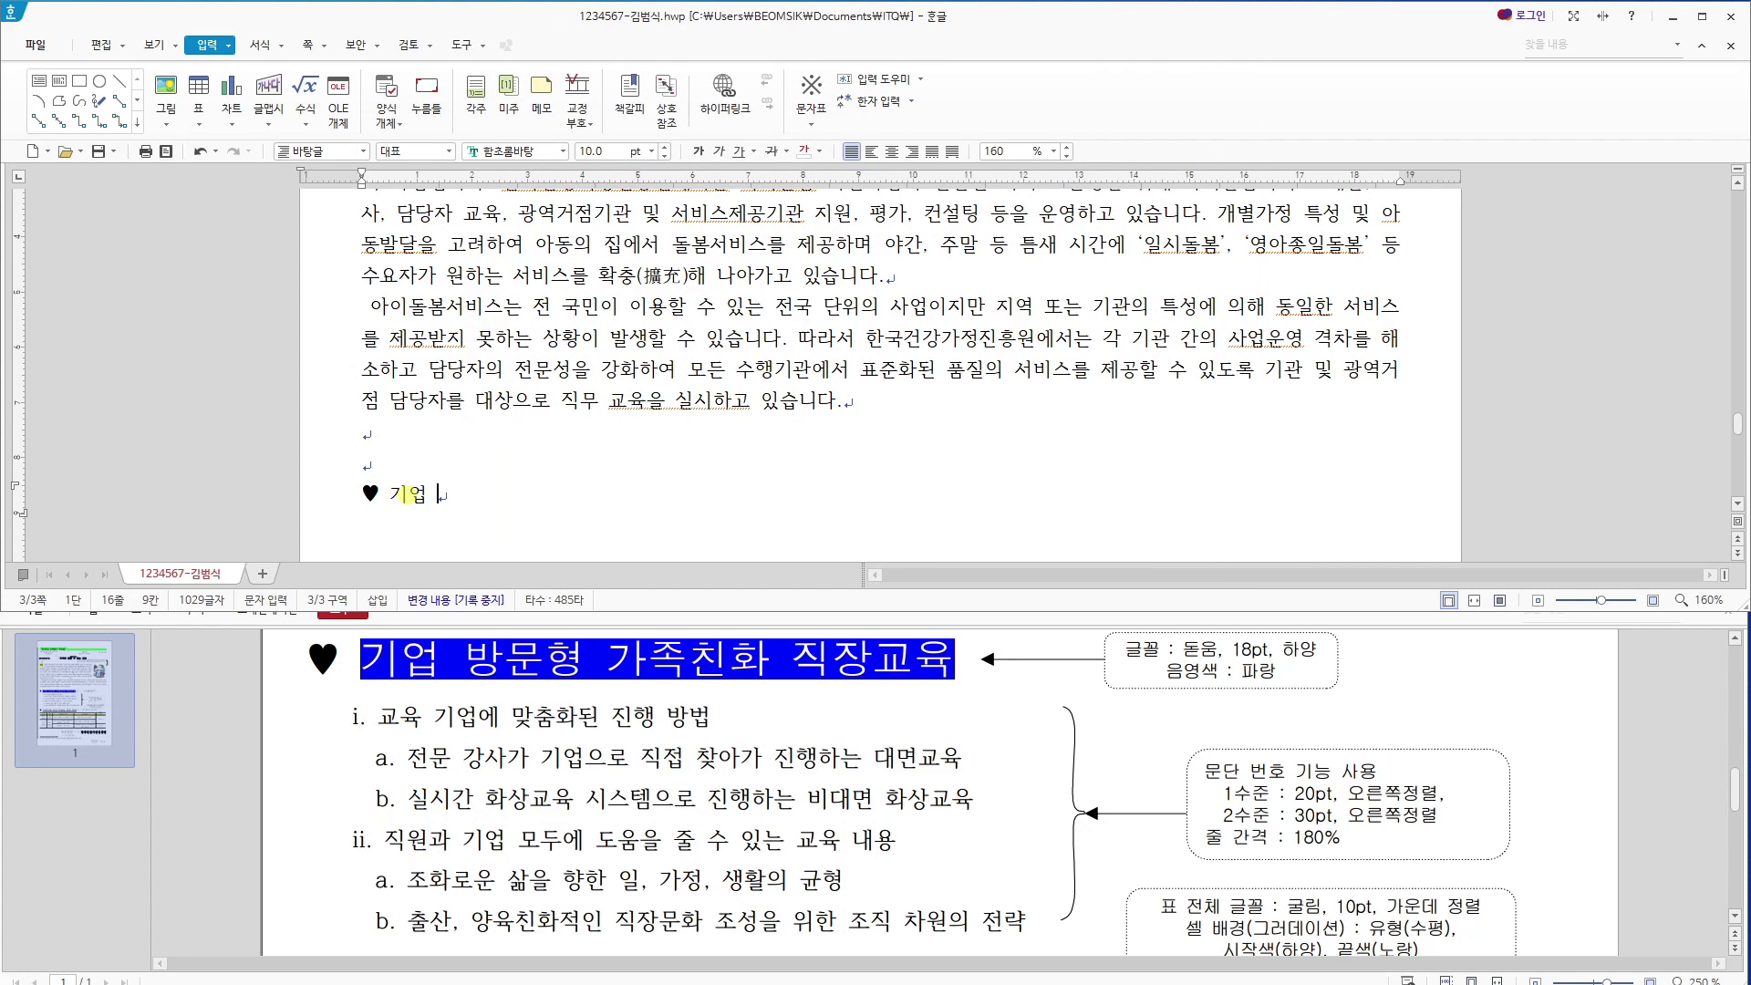
text(방문형 가족 )
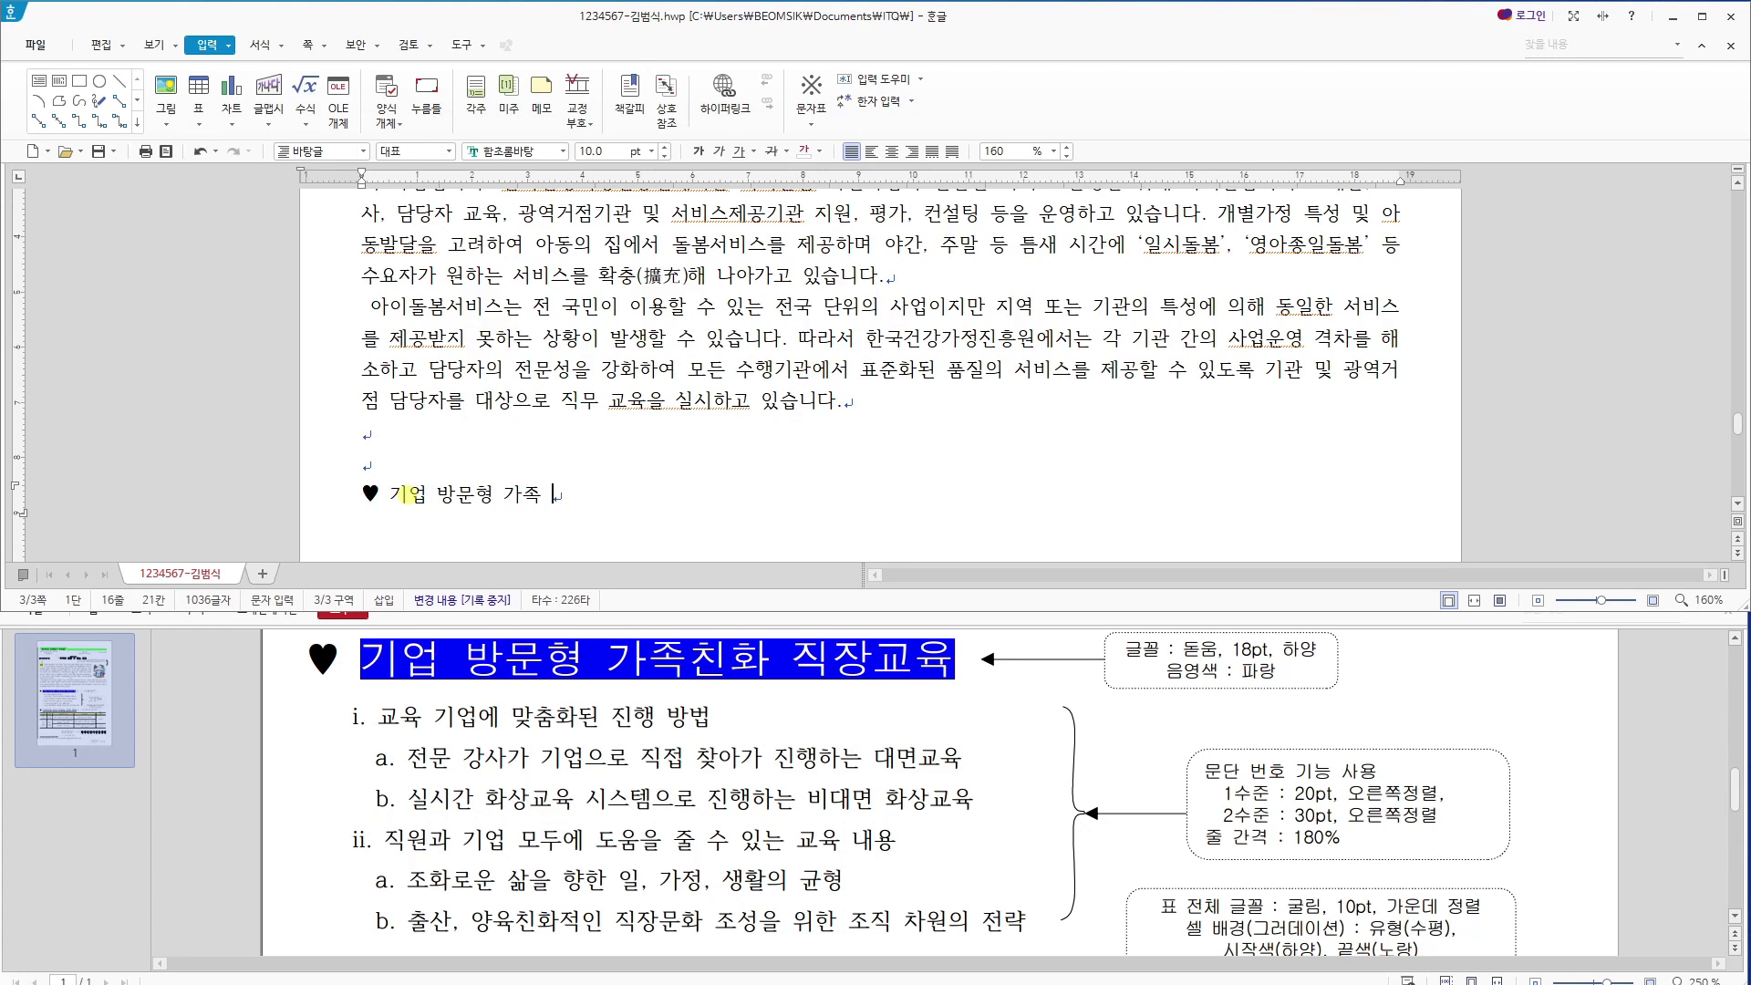
text(치ㄴ화 직ㅈ)
text(교육)
key(Return)
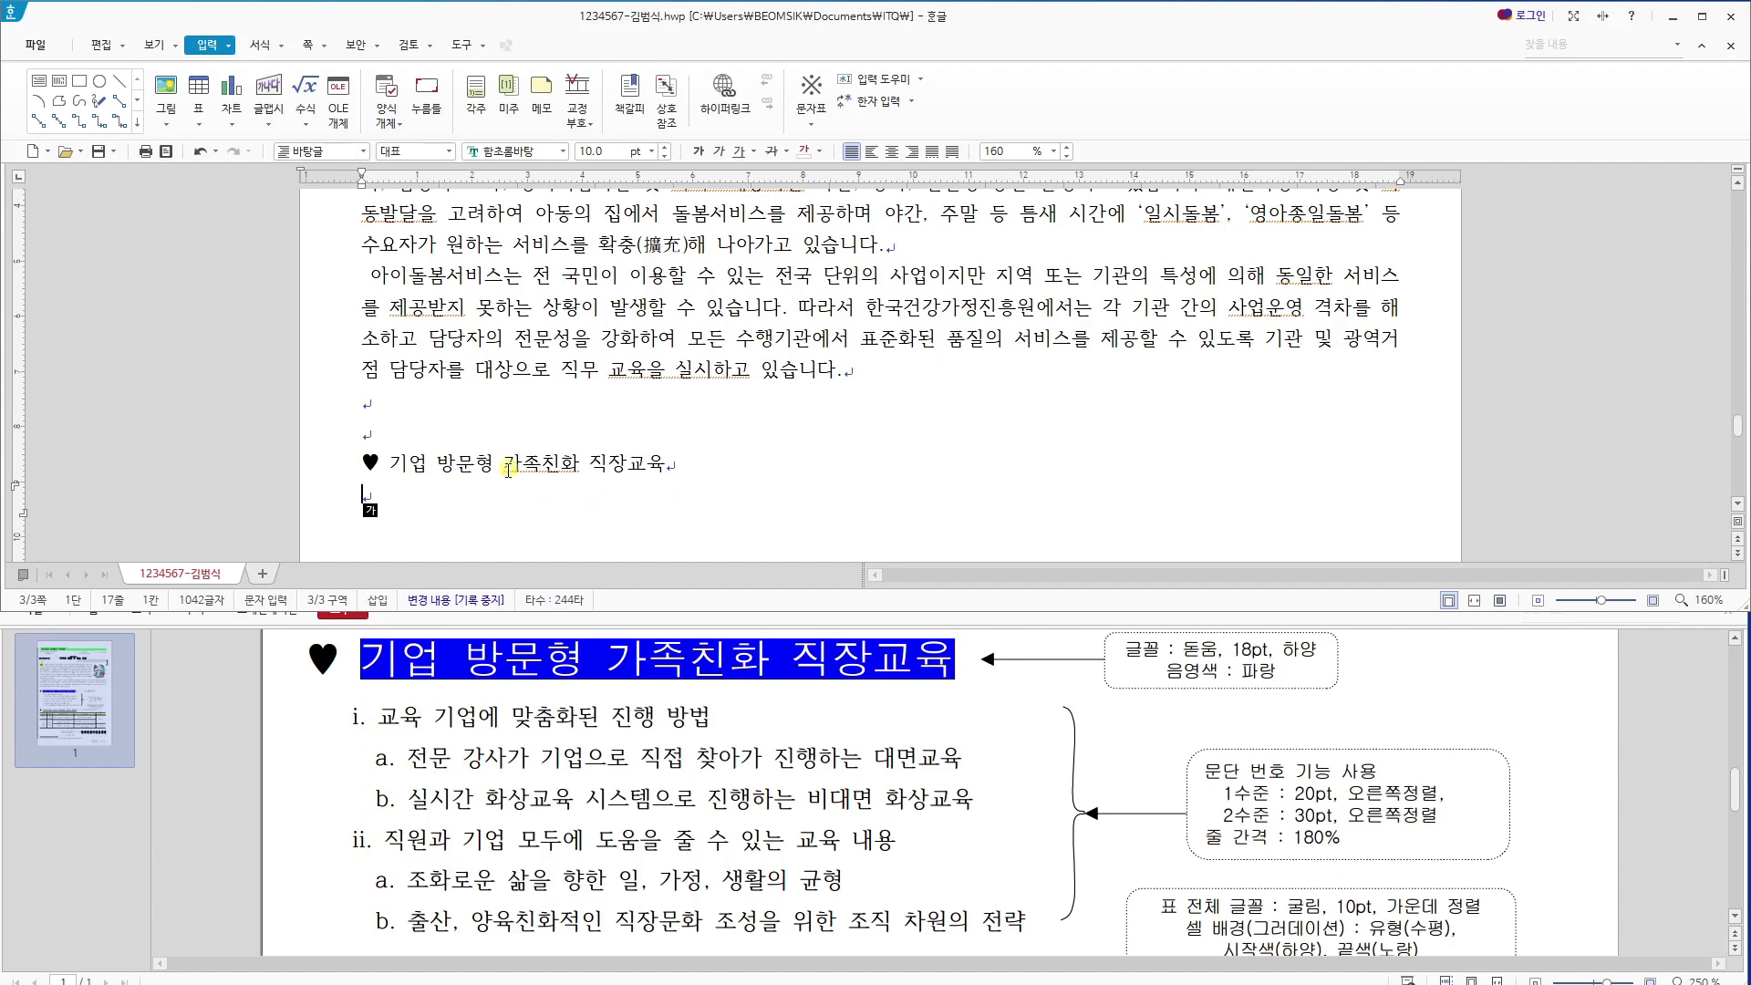
Enter the first list line "교육 기업에 맞춤화된 진행 방법" under the subheading and start a new line.
text(교육 기업에 )
text(맞춤ㅎ)
text(된 진행ㅂ)
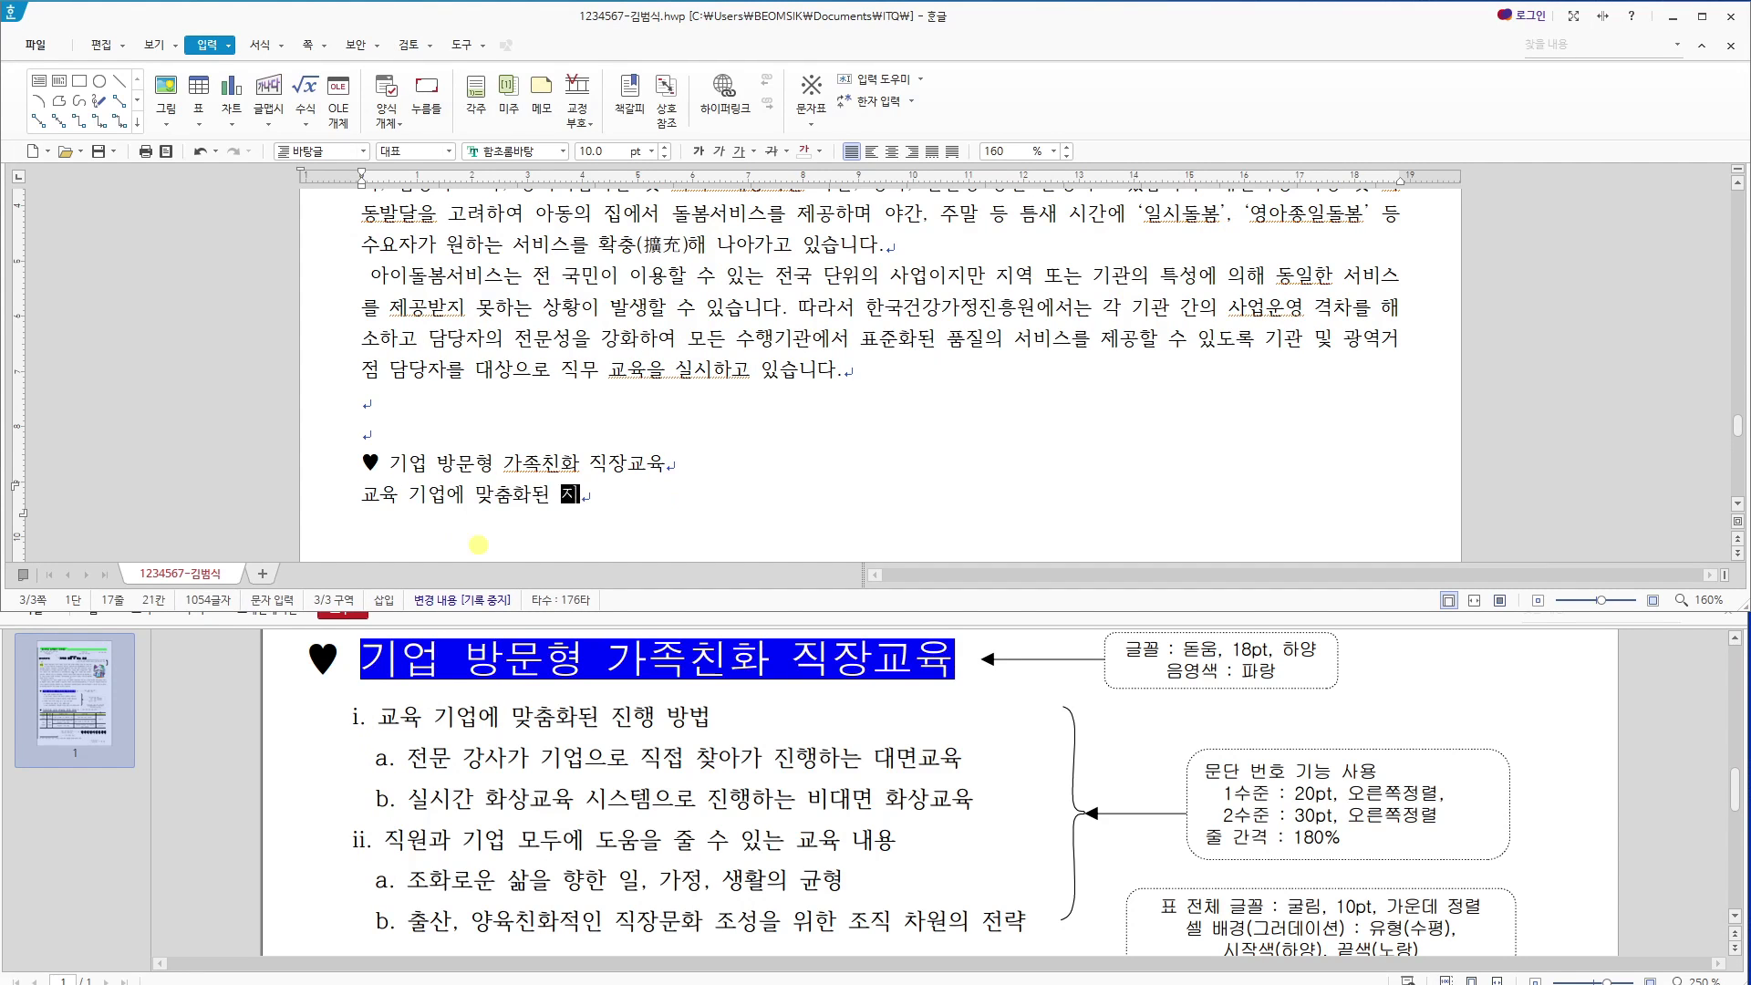
text(법)
key(Return)
scroll(735, 468, down, 1)
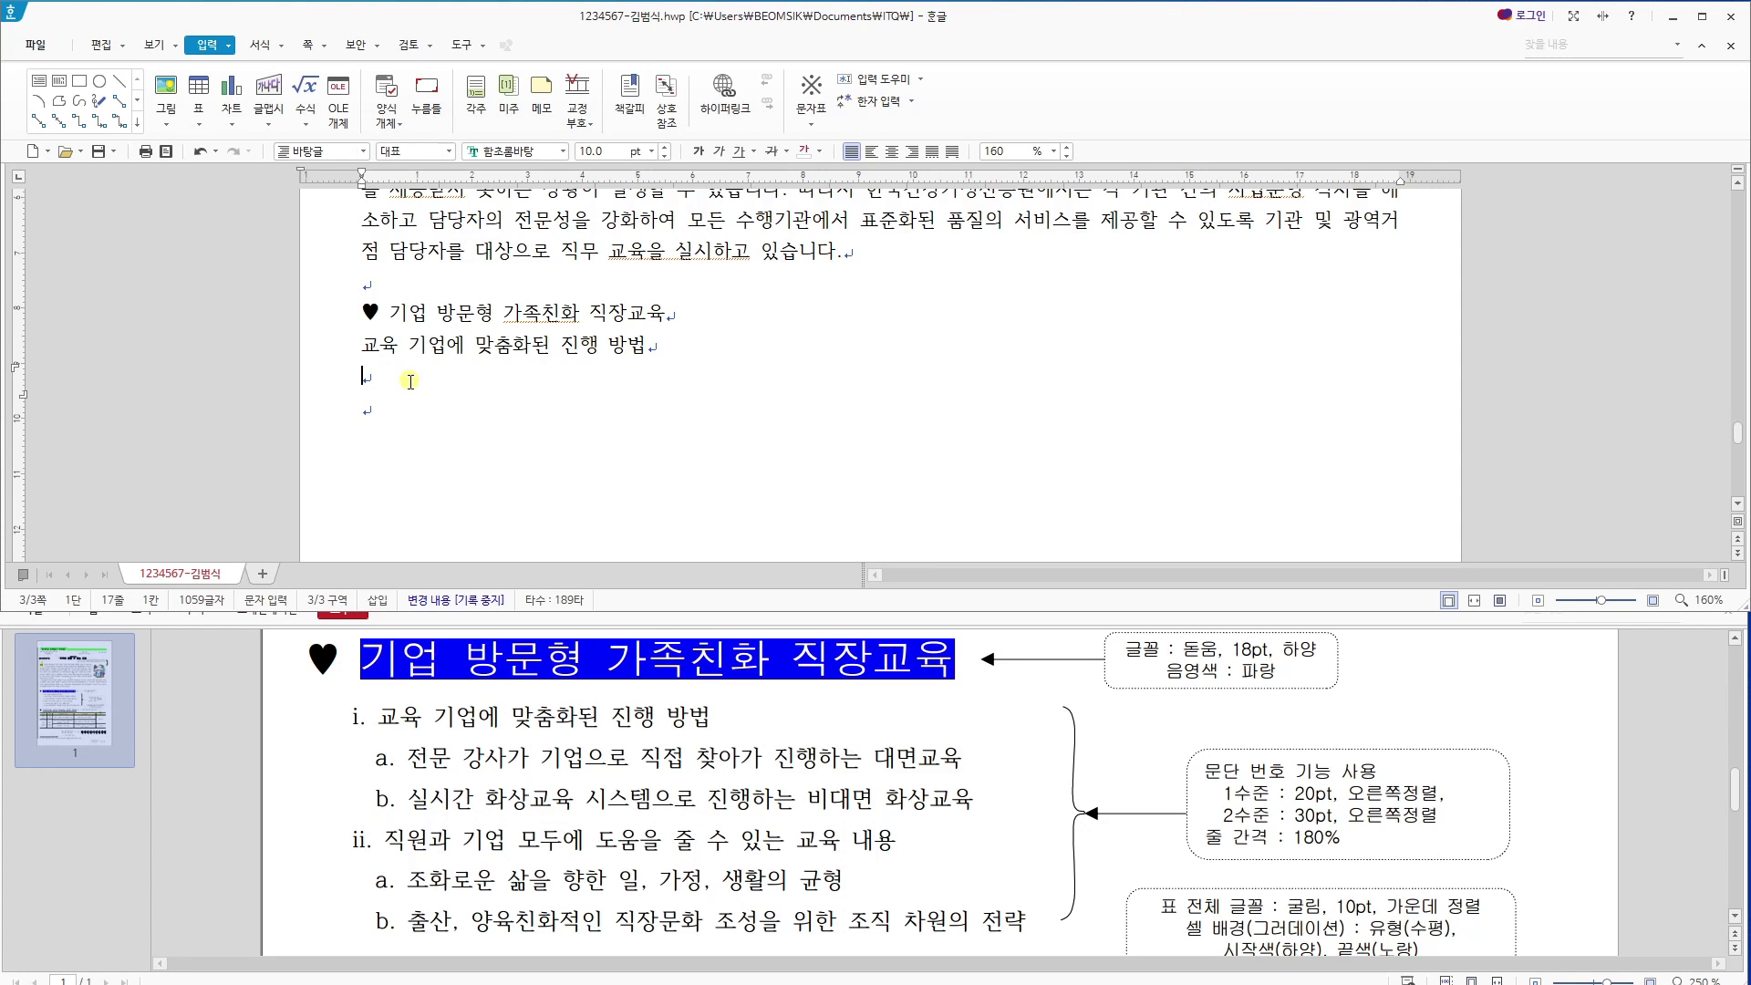
Enter the second list line "전문 강사가 기업으로 직접 찾아가 진행하는 대면교육" and start a new line.
text(전문 강사가 )
text(기업으로 직접)
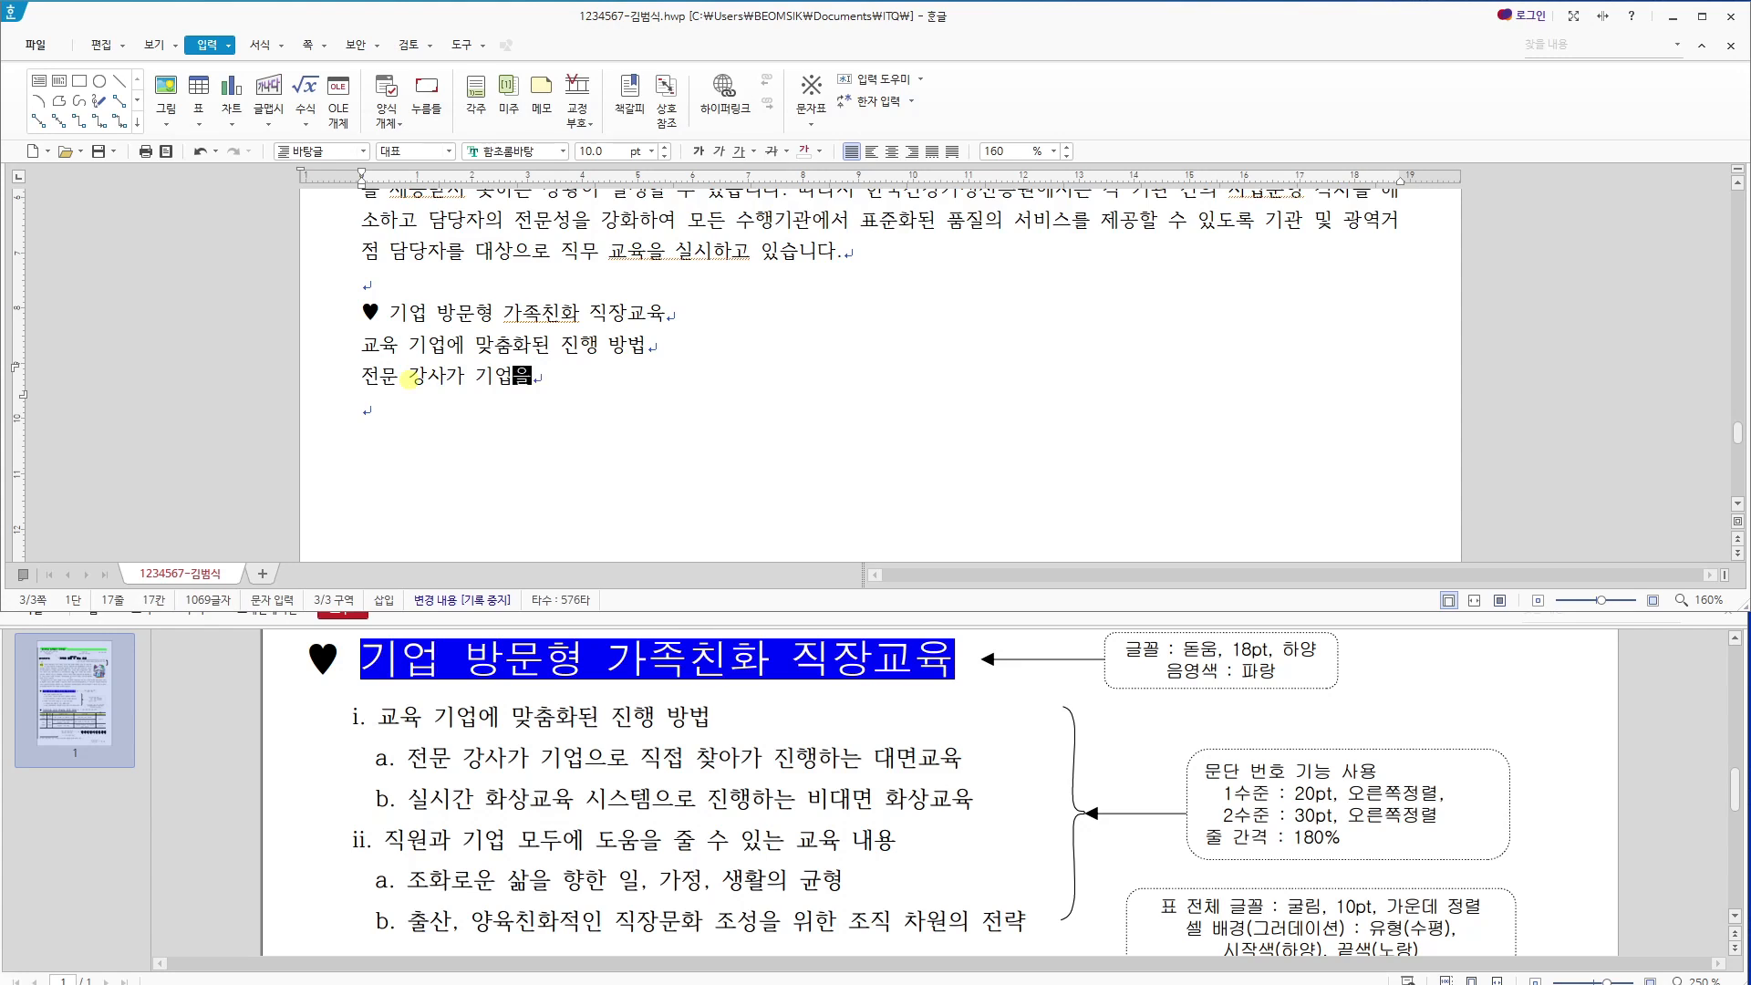
text( 찾아가)
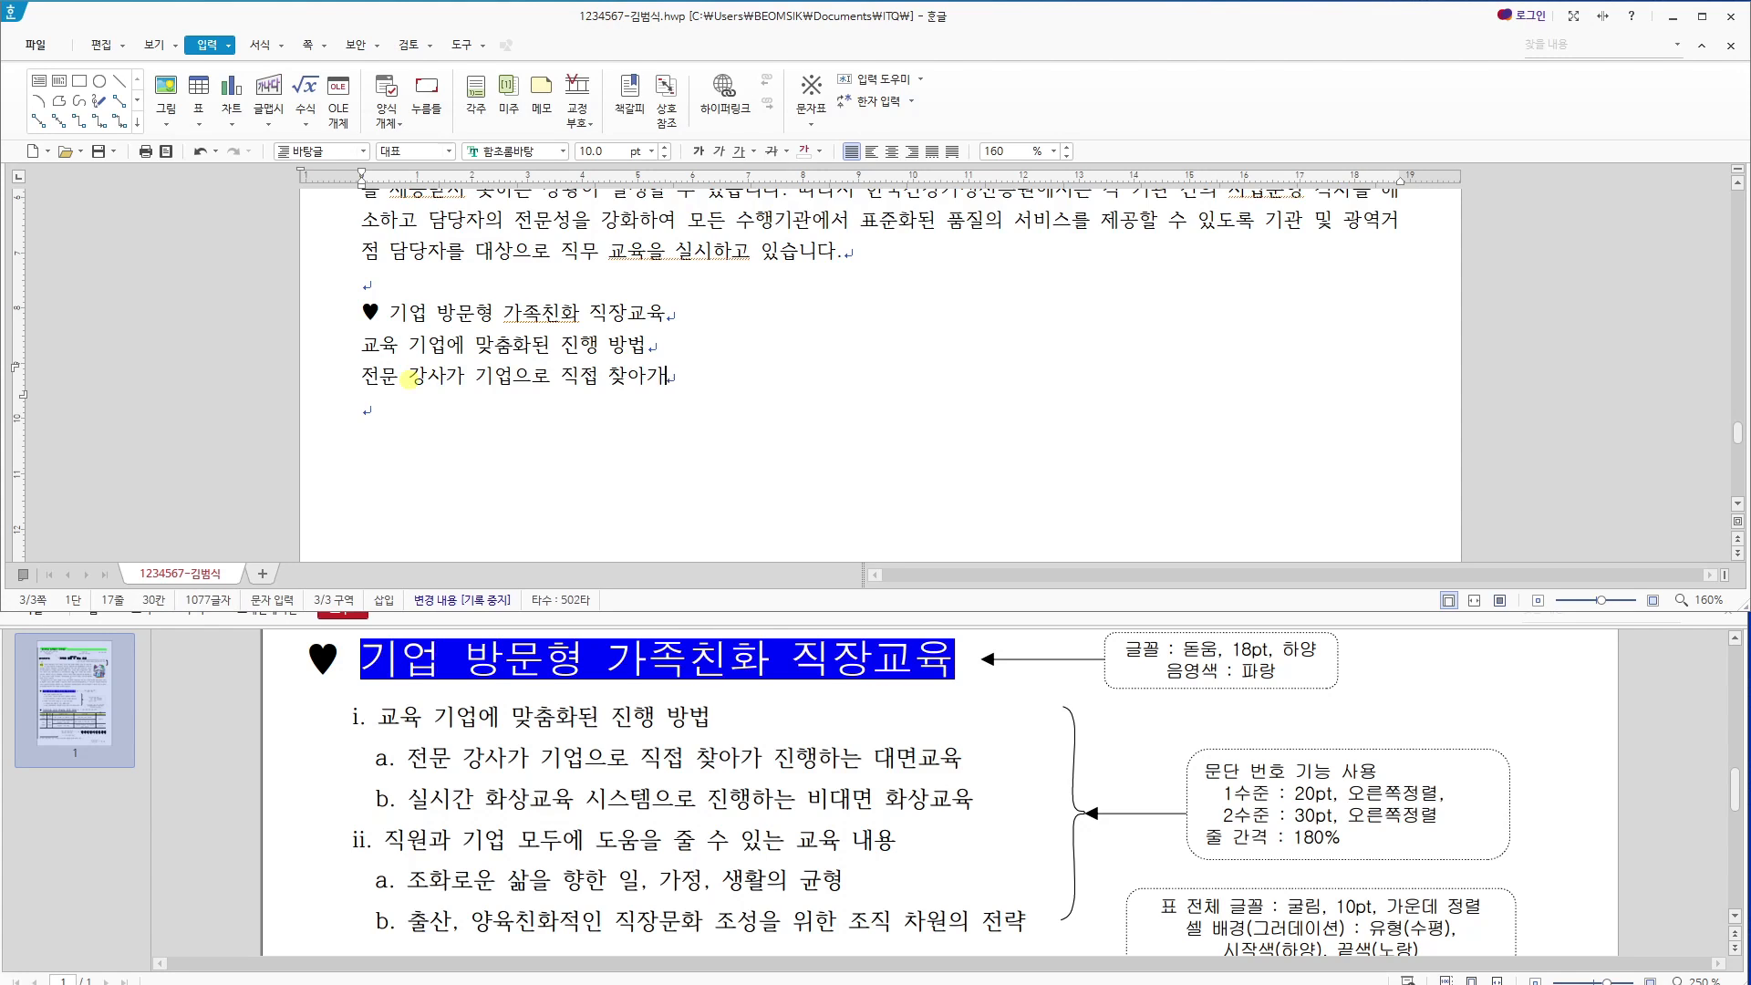
text( 진행하는 대면ㄱㅇ)
text(교육)
key(Right)
key(Return)
Enter the third list line "실시간 화상교육 시스템으로 진행하는 비대면 화상교육" and start a new line.
text(실시간 화상ㄱㅇ)
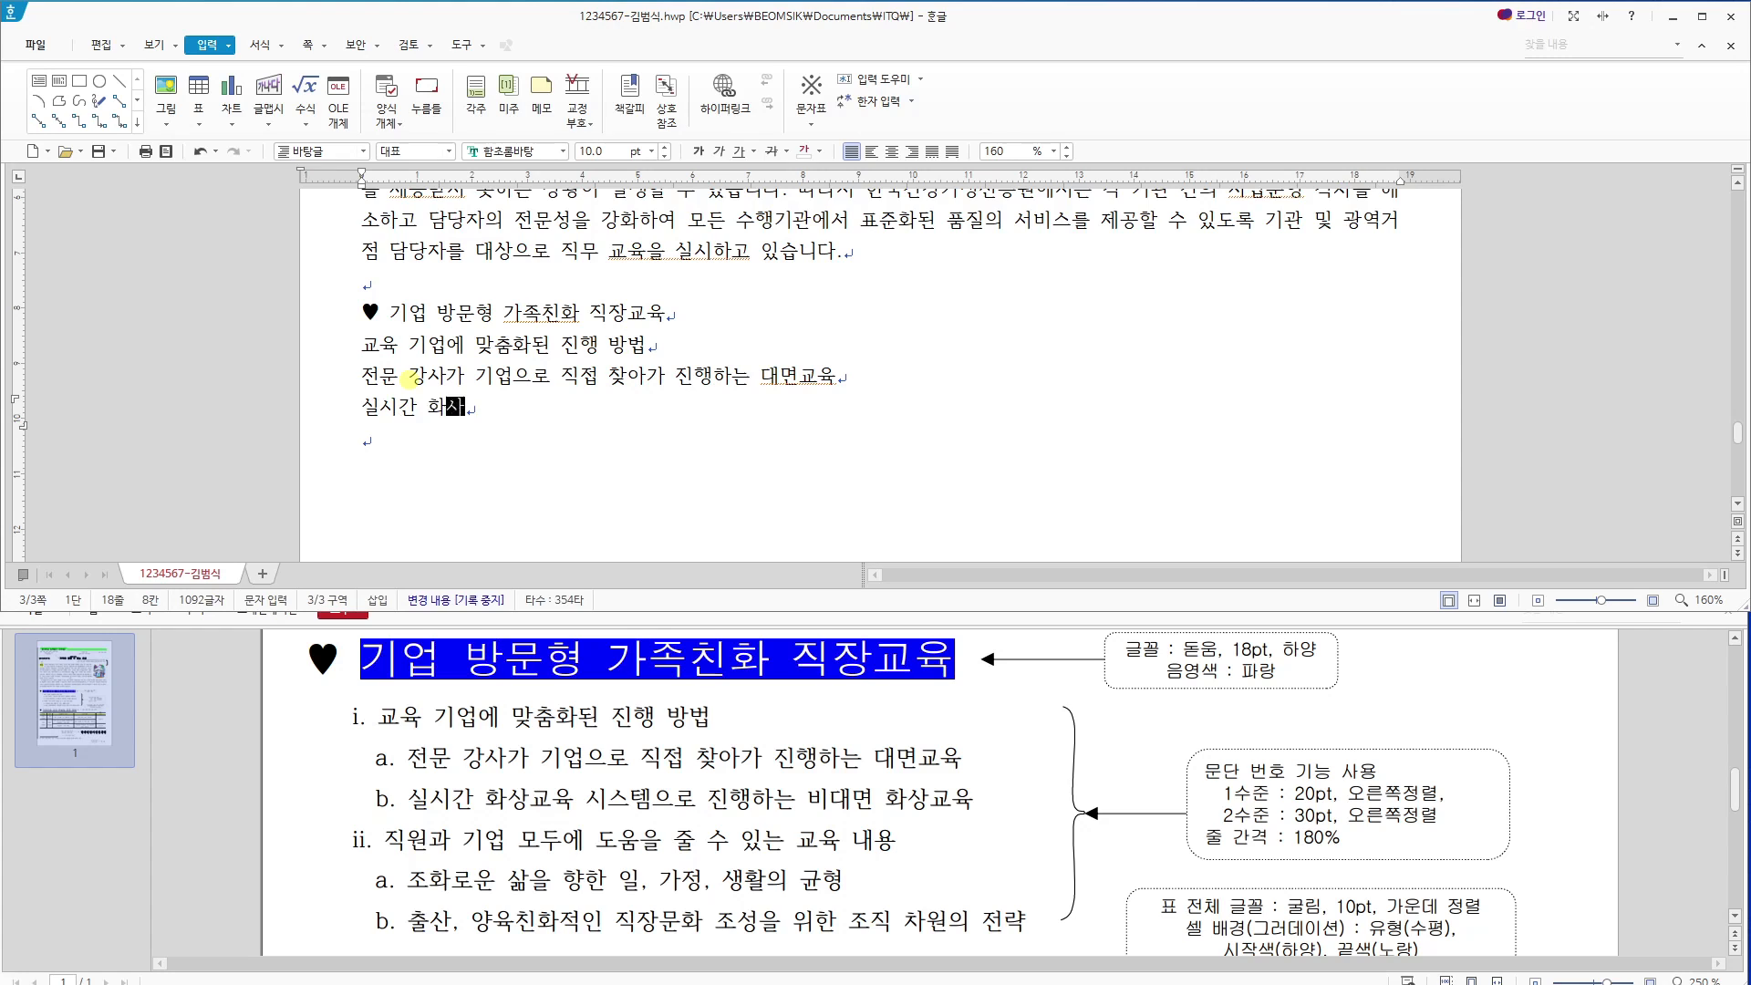
text(교육)
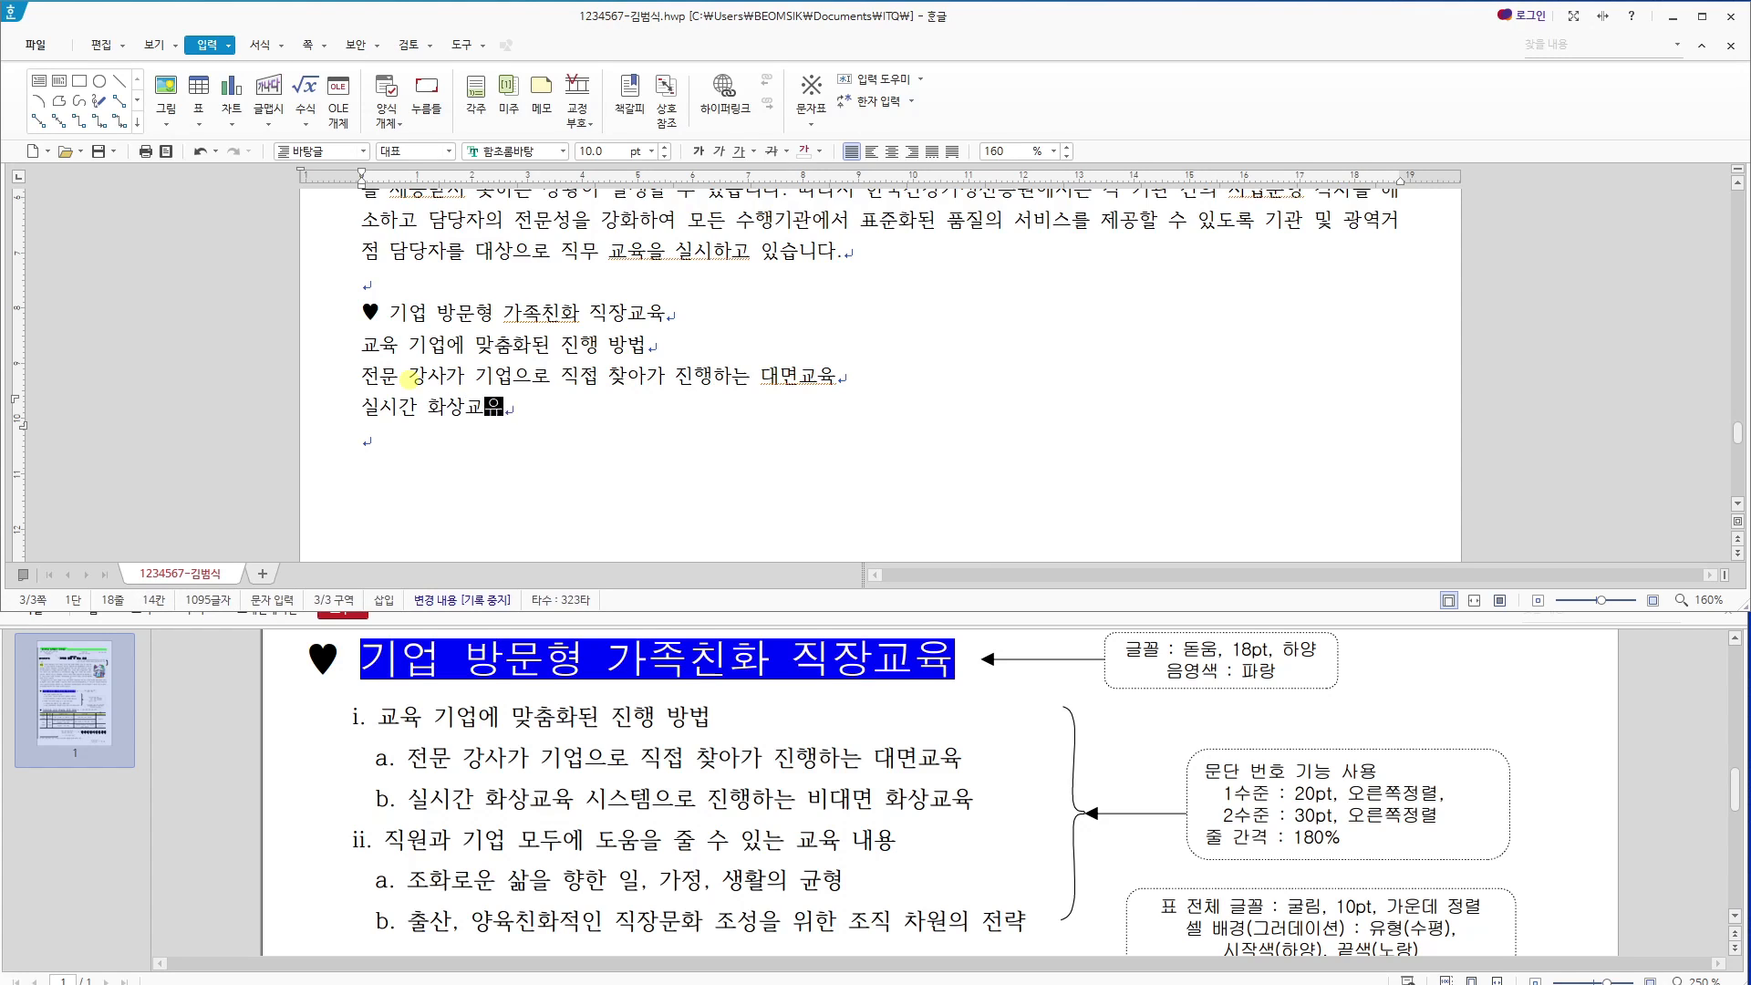
text( 시스템으로 )
text(지ㄴ행하는 비대면)
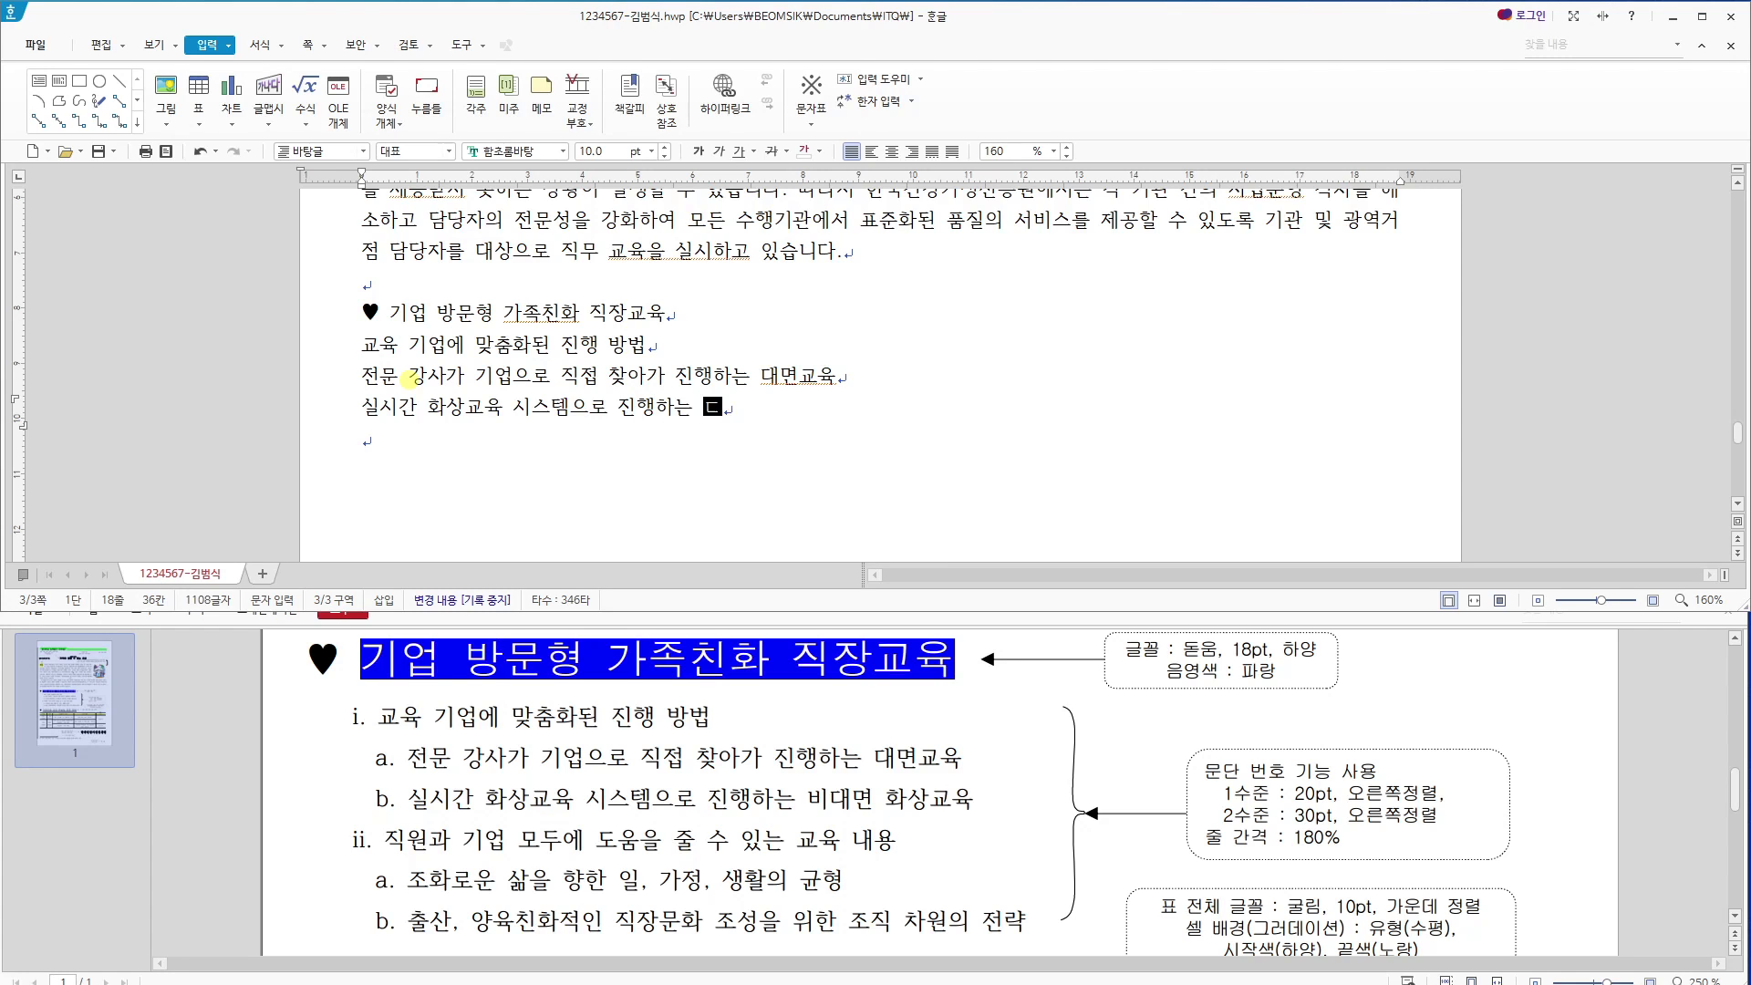
text( 화상교육)
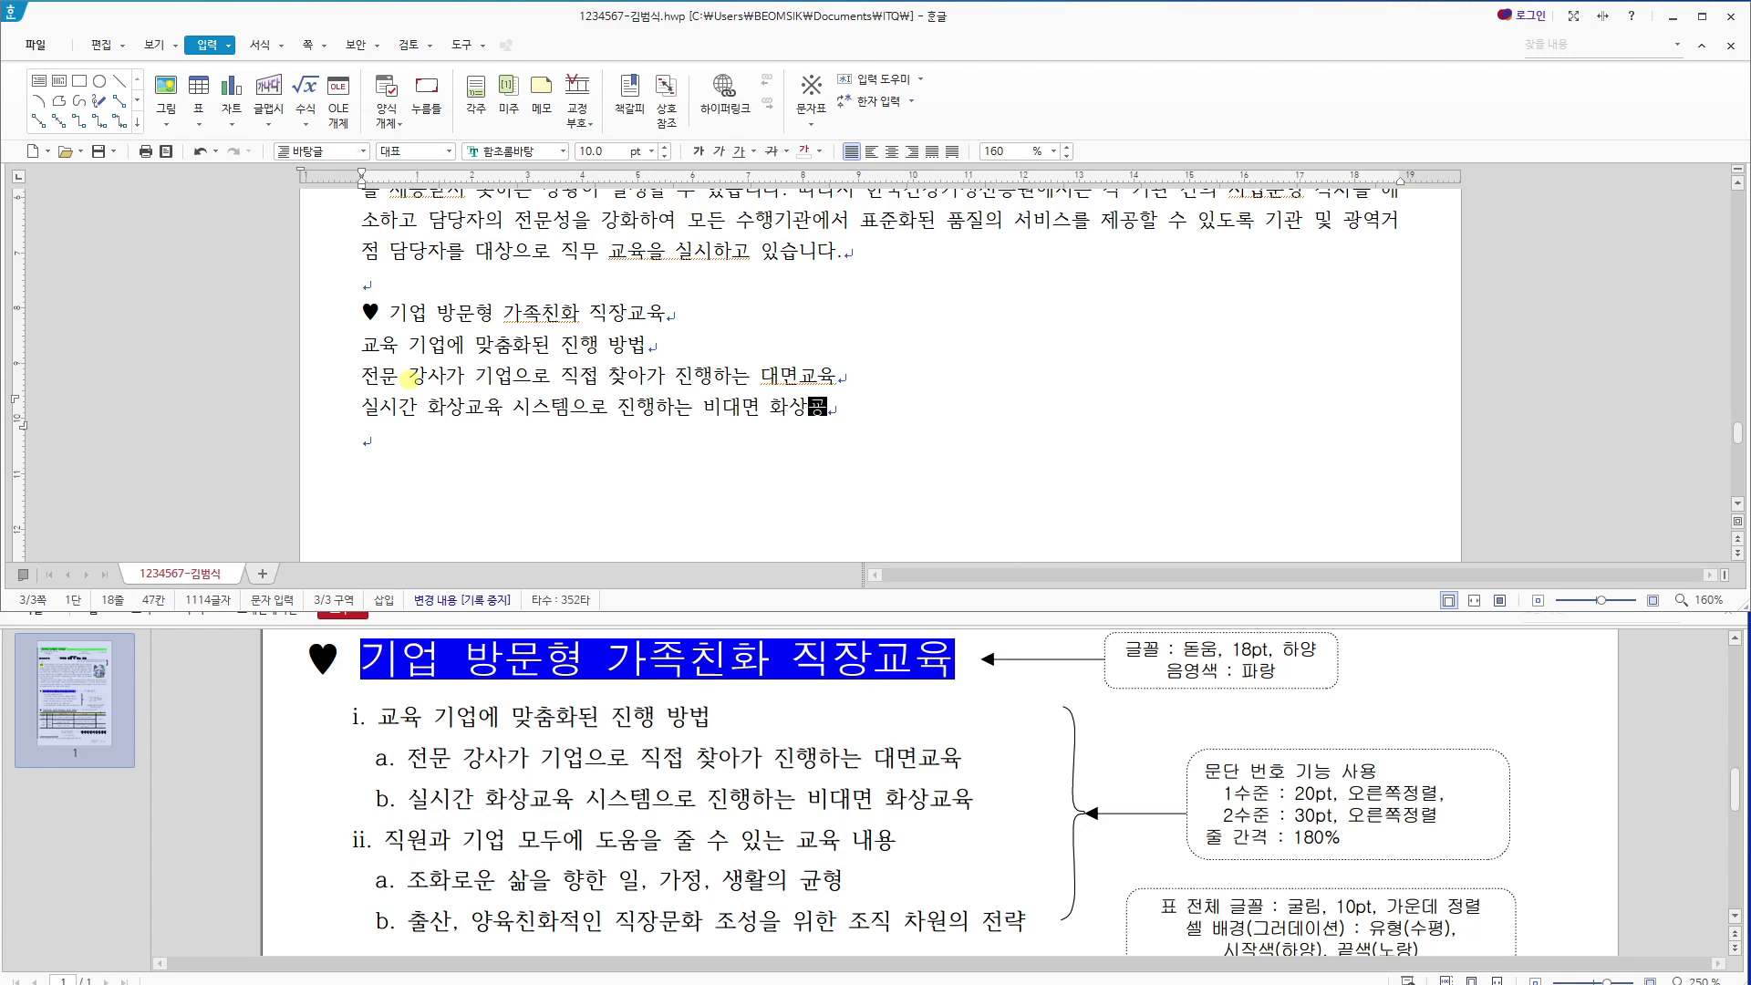
key(Return)
Enter the fourth list line "직원과 기업 모두에 도움을 줄 수 있는 교육 내용" and start a new line.
text(직원과 기업)
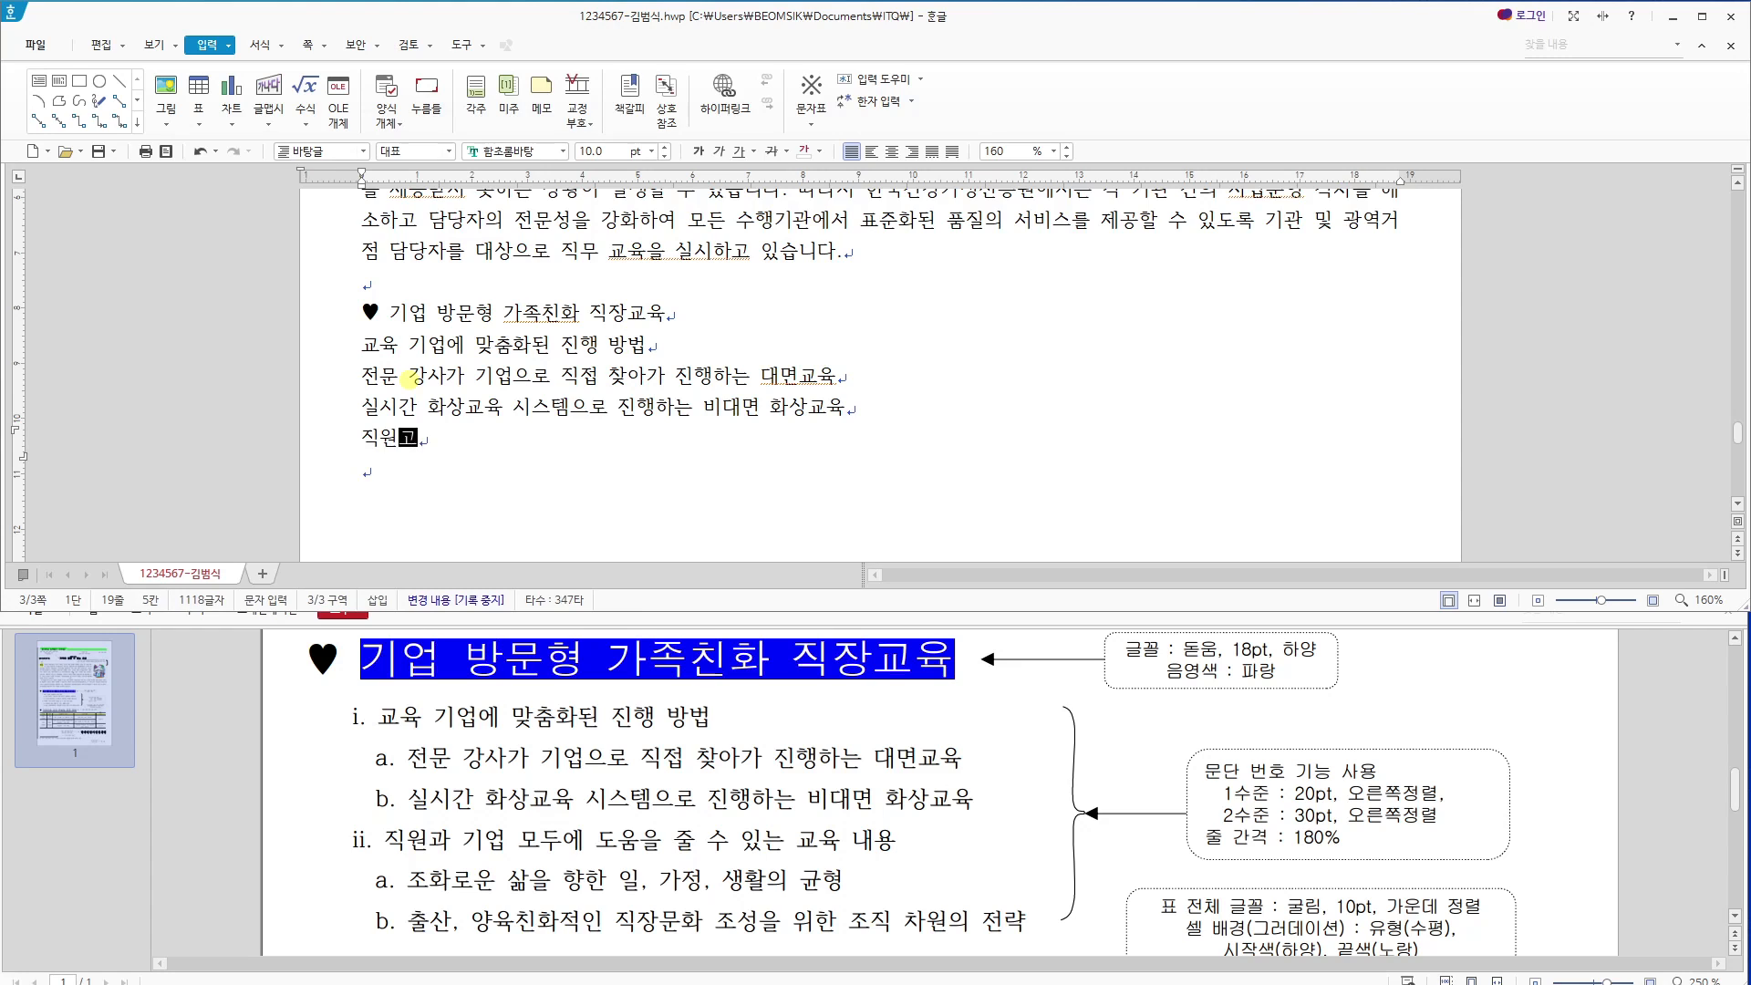
text( 모두)
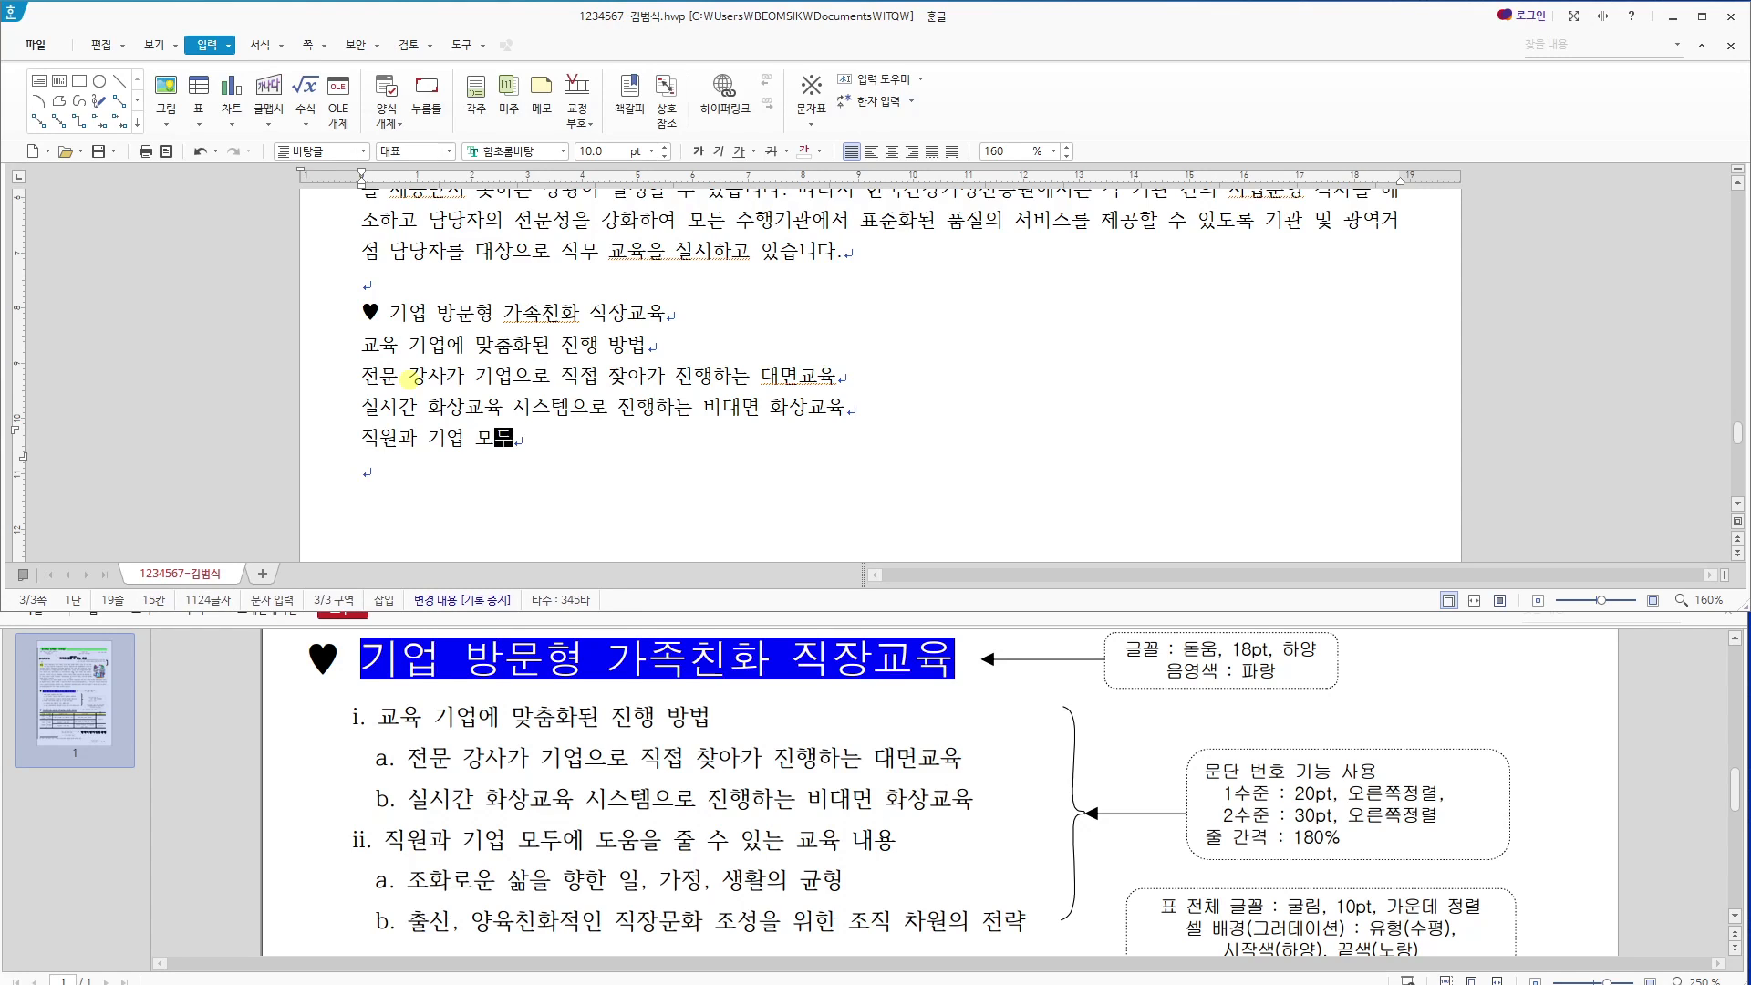
text(의에 도움ㅇ을 줄 수 있)
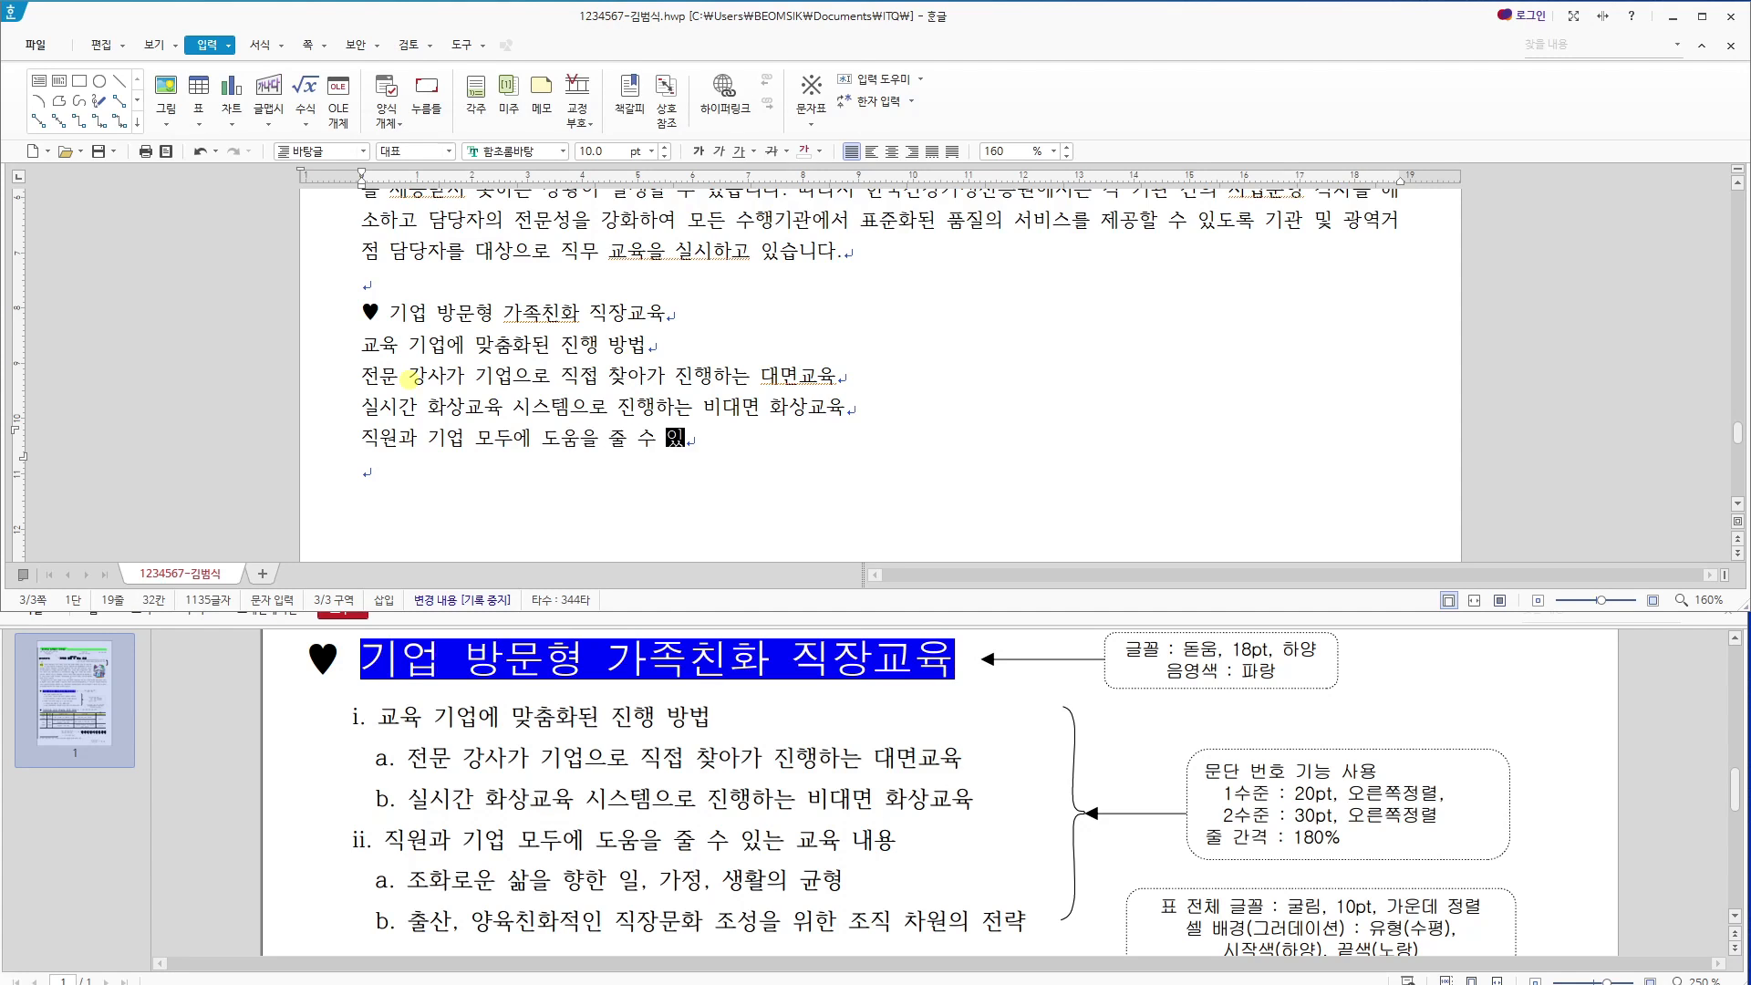
text(는 교육 내용)
key(Return)
Enter the fifth list line "조화로운 삶을 향한 일, 가정, 생활의 균형" and start a new line.
text(조화)
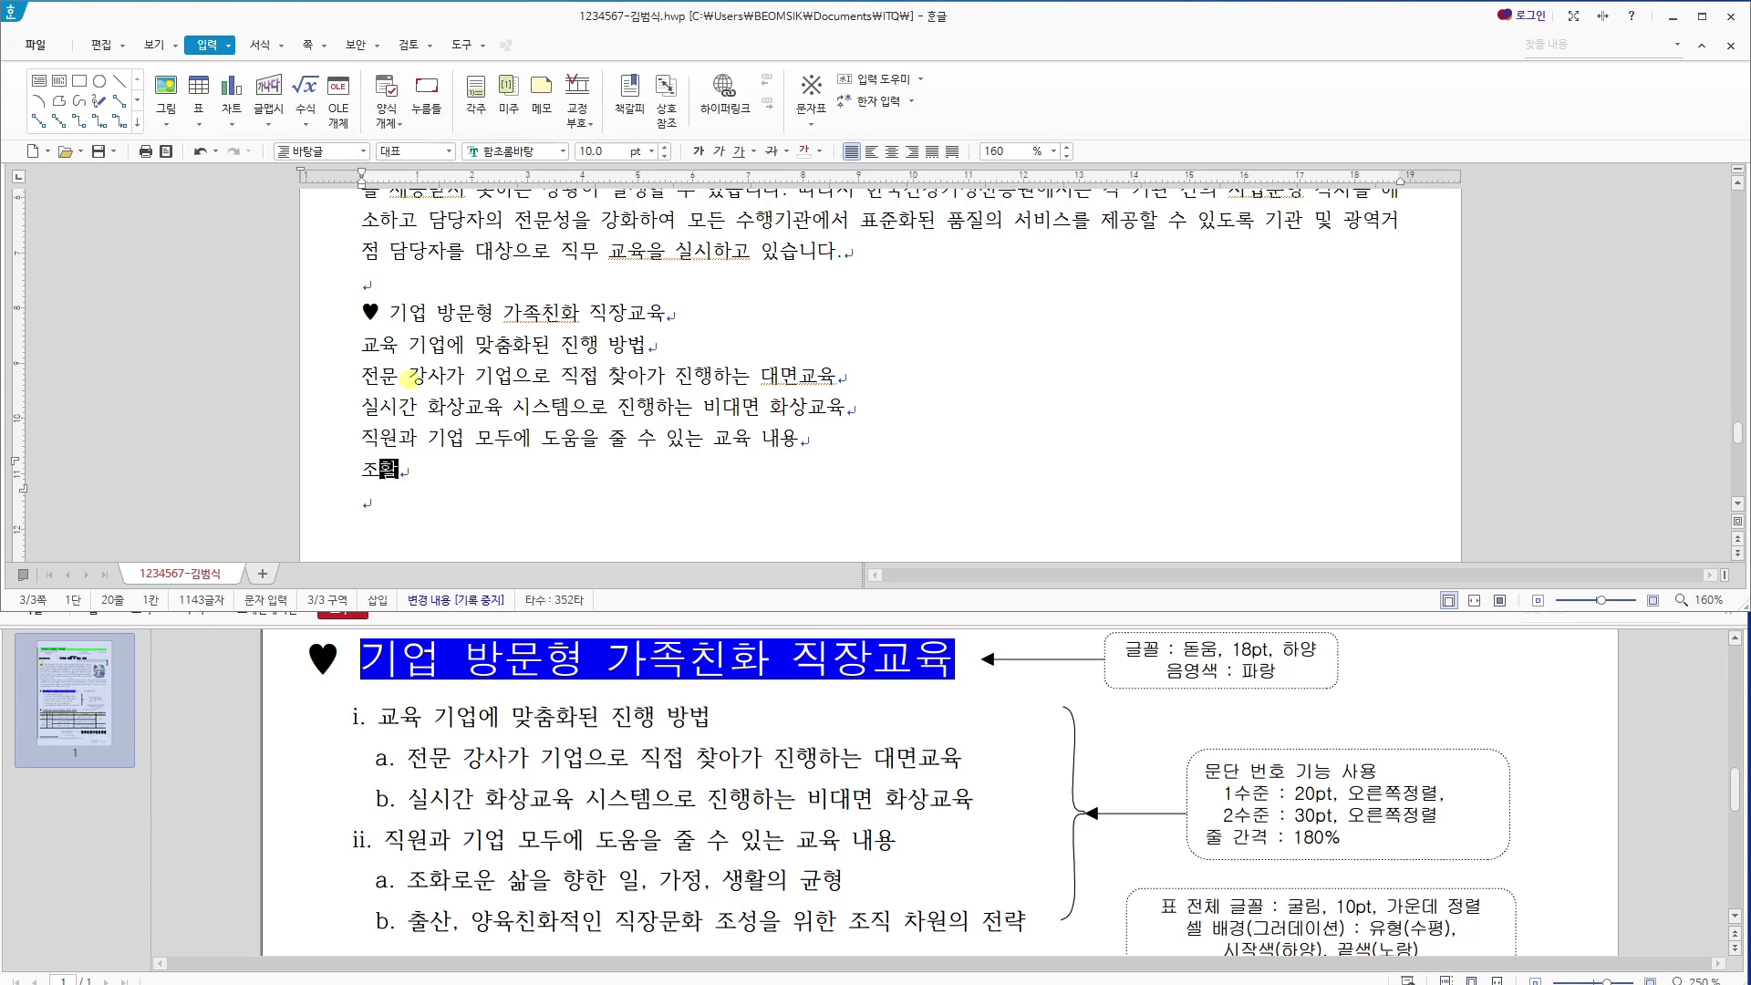
text(로운 삶을)
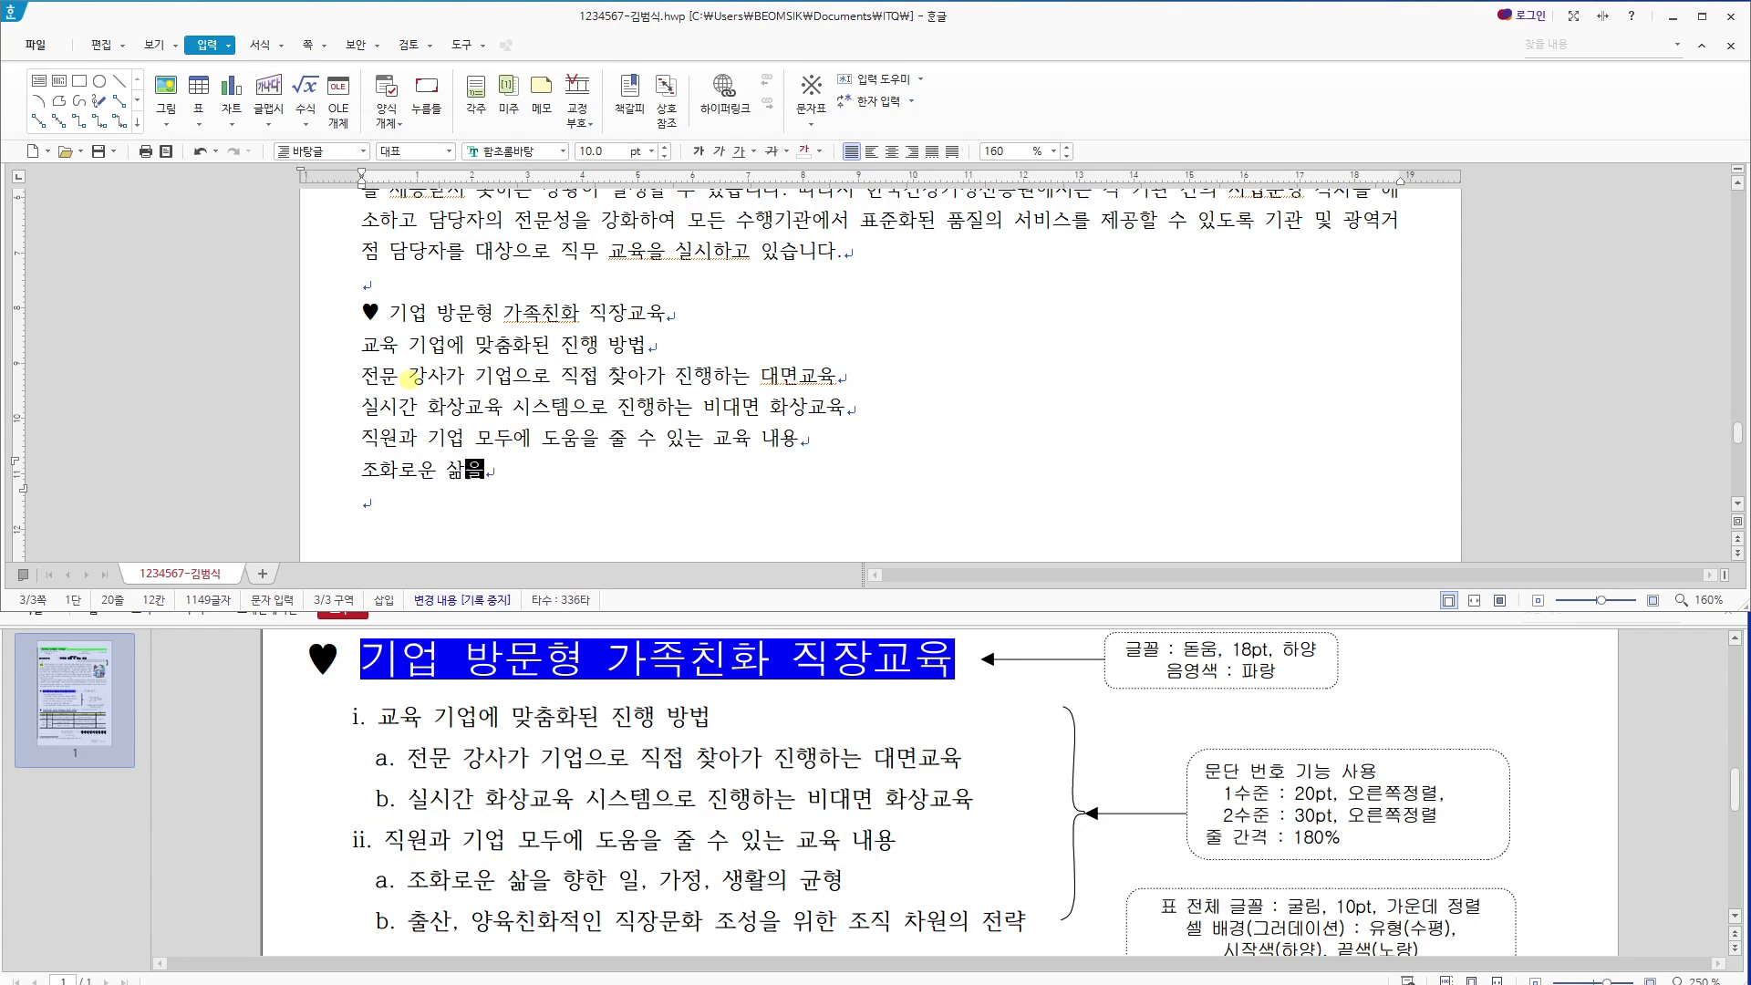
text( 향한 일,)
text( 가정, )
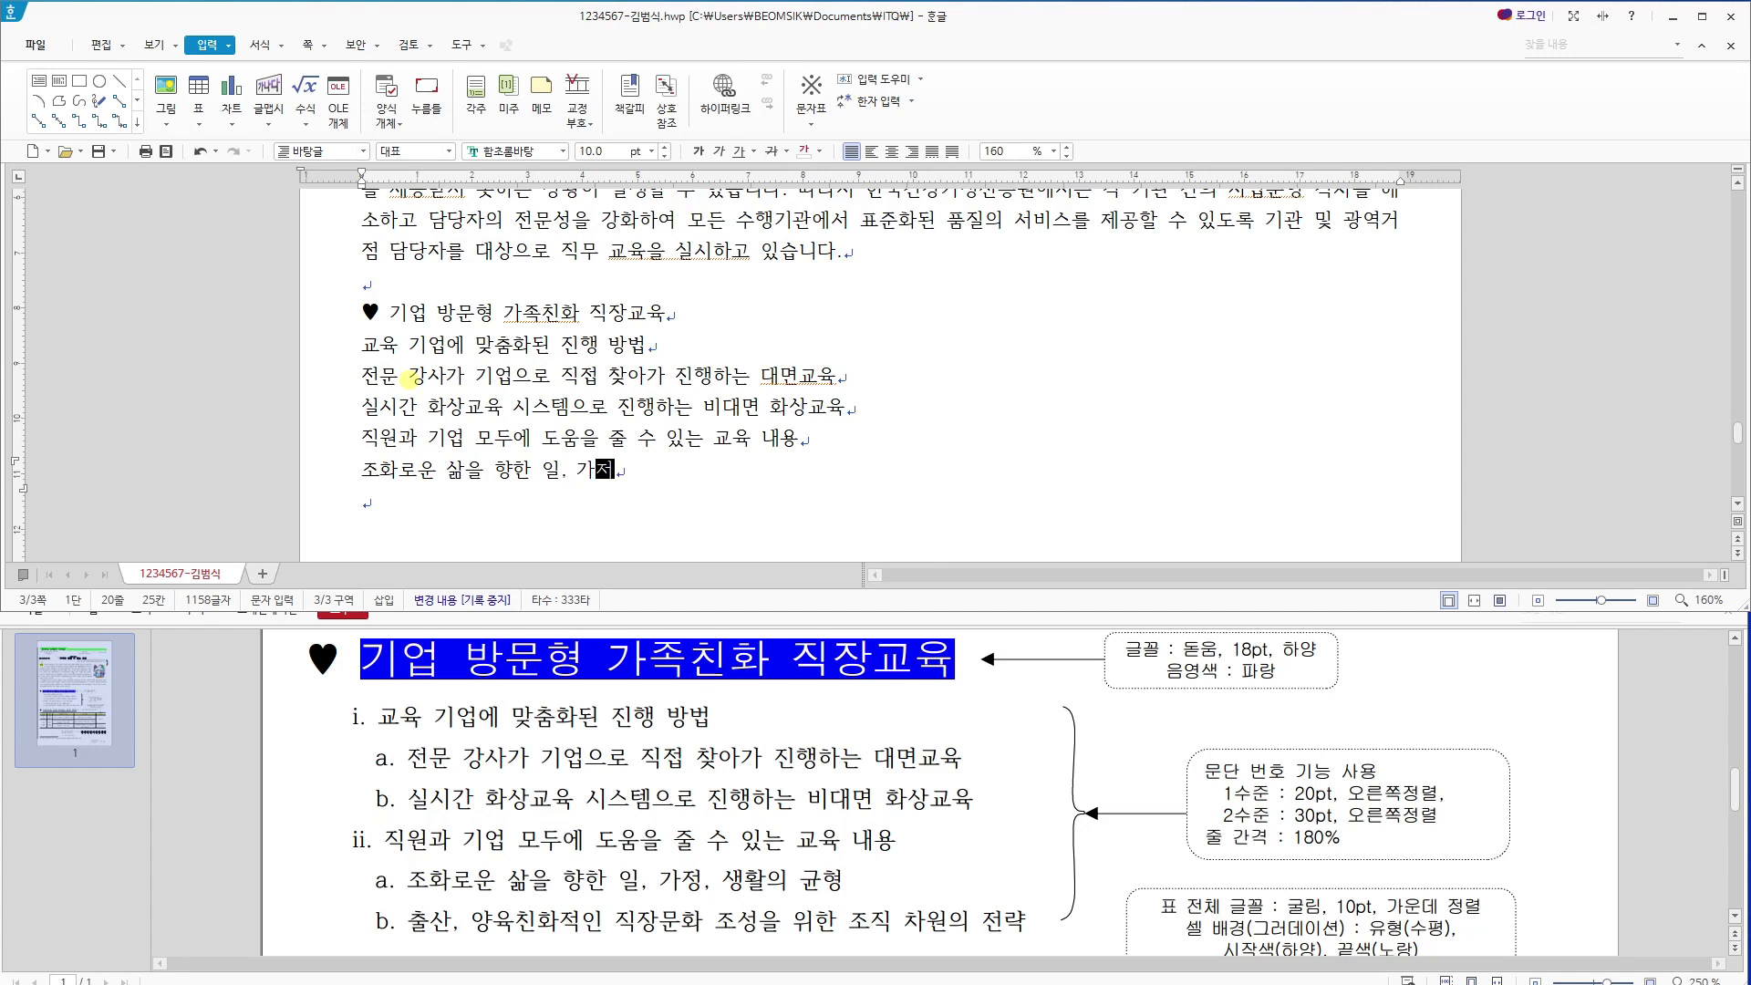
text(생활의 균형)
key(Return)
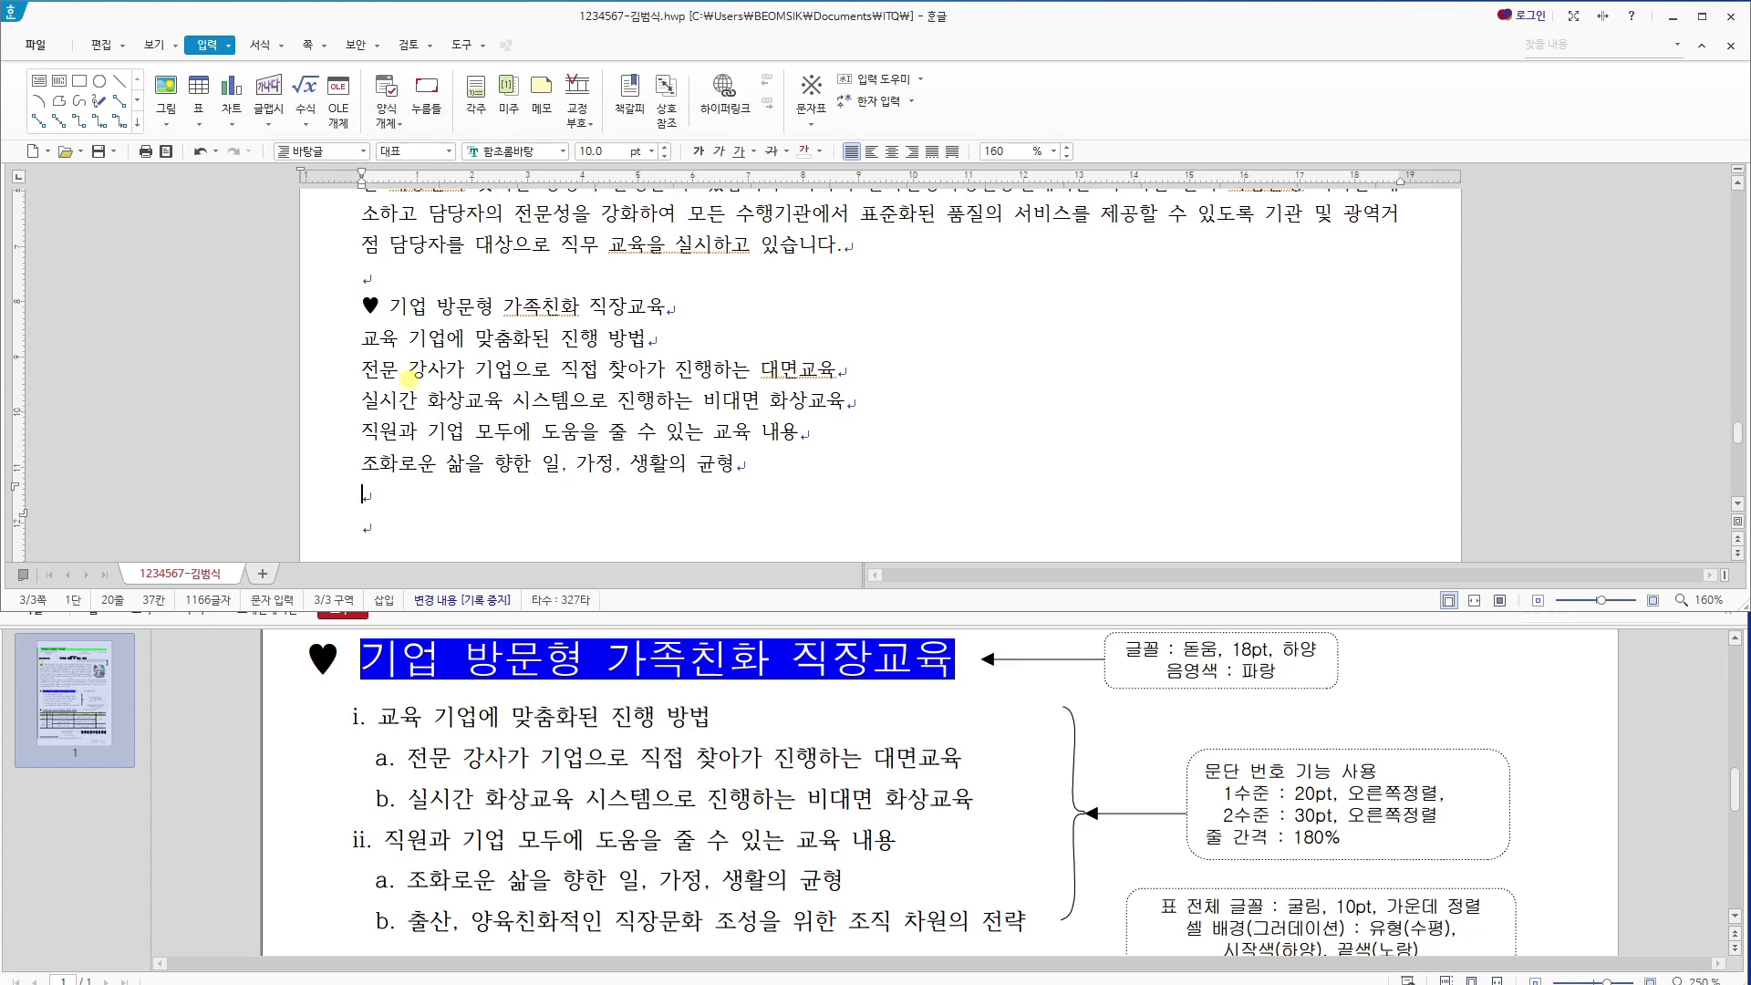
Enter the last list line "출산, 양육친화적인 직장문화 조성을 위한 조직 차원의 전략".
text(출사, 야육친화적인 직)
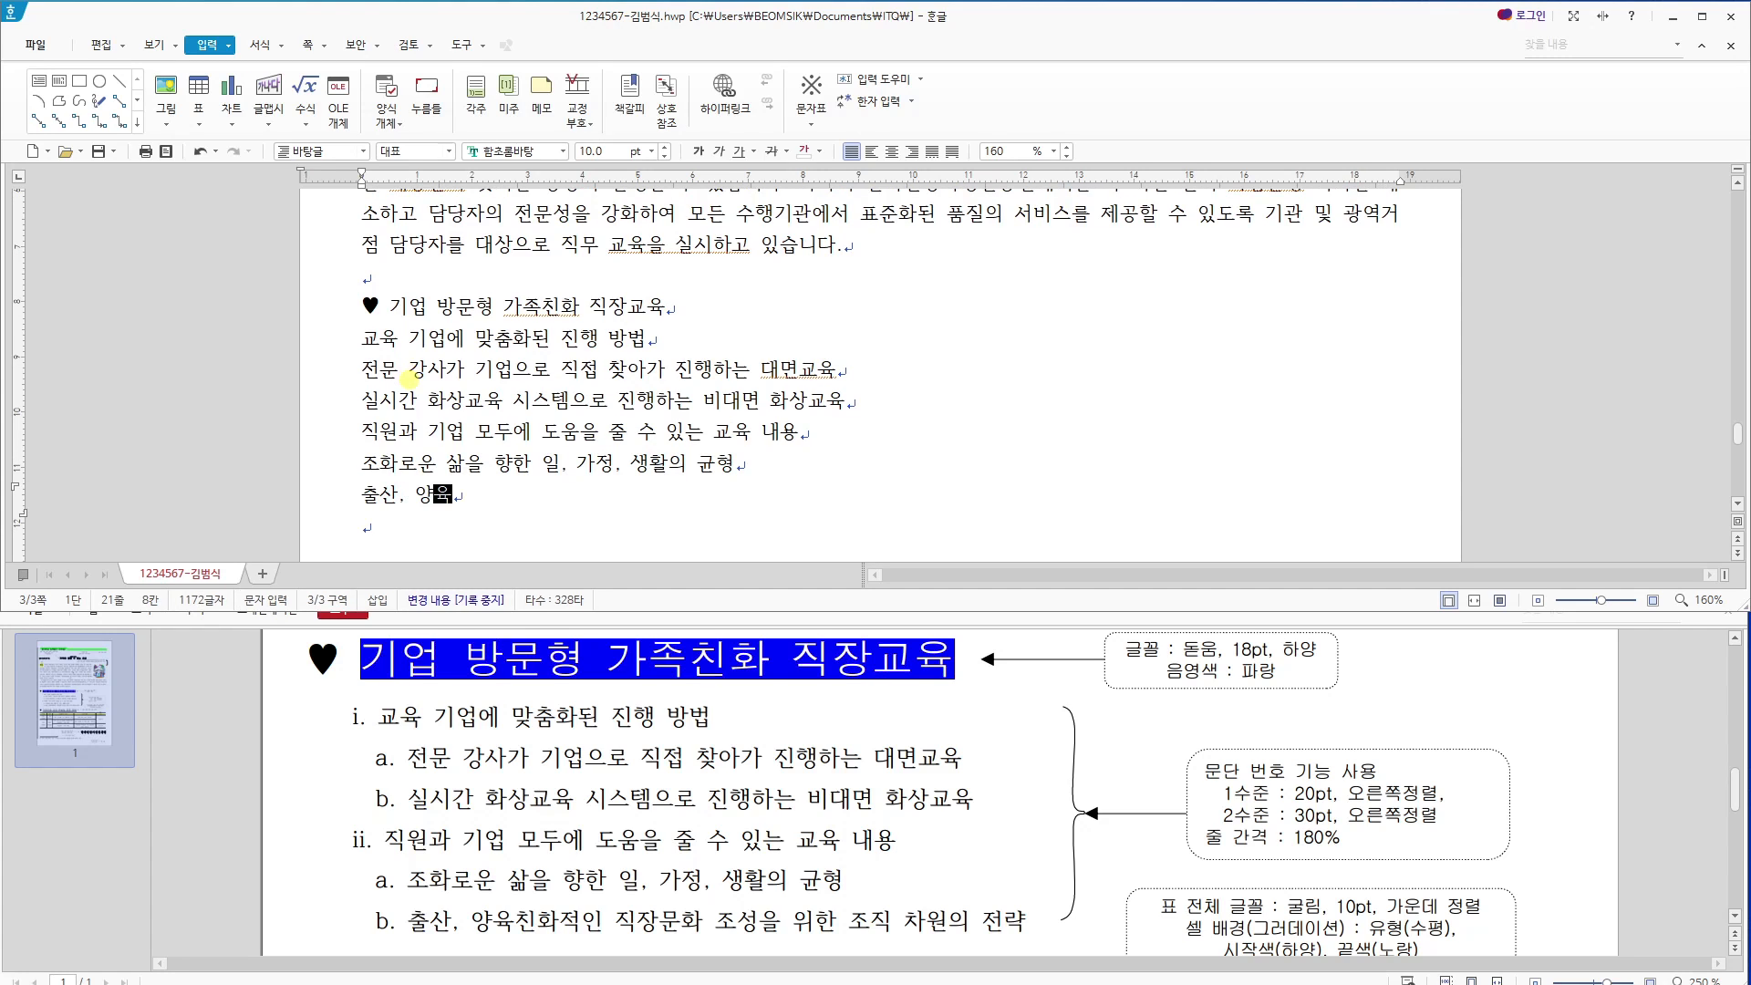
text(장)
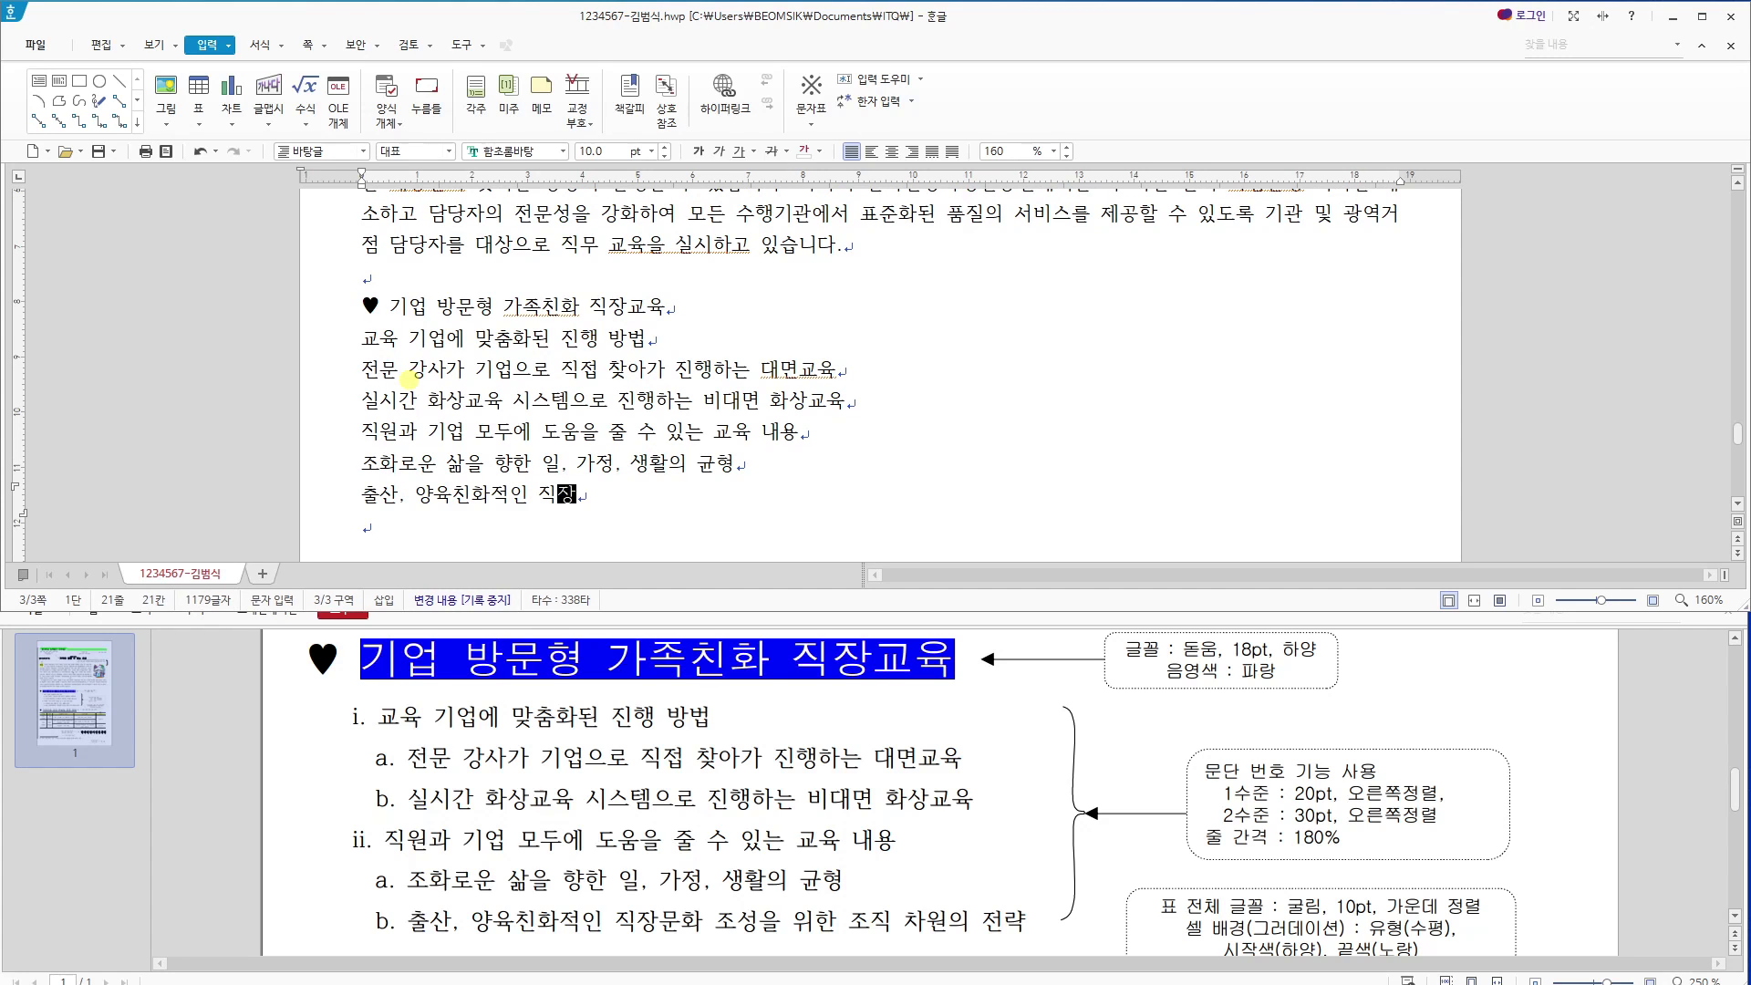
text(문화 조성을 우한 조직 차워)
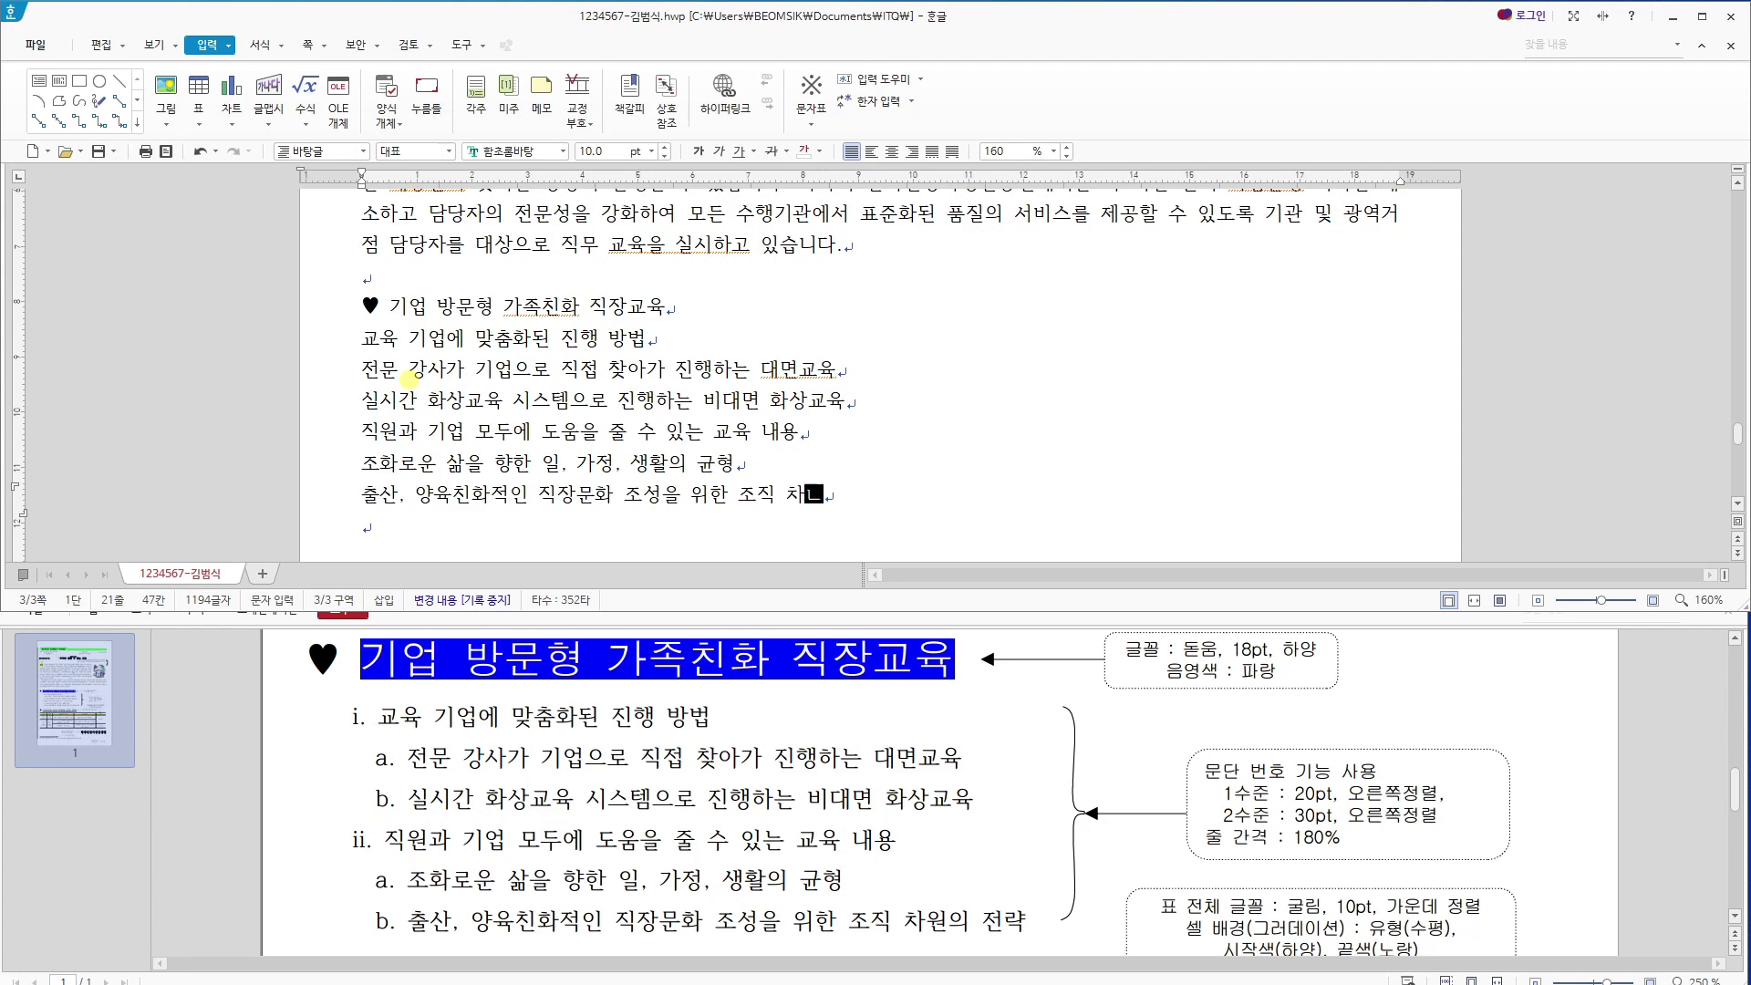
text(의 전ㄹ)
Bring the PDF's "가족친화 경영 컨설팅 운영 형태" section into view and add two new lines below the list in the document.
scroll(848, 779, down, 4)
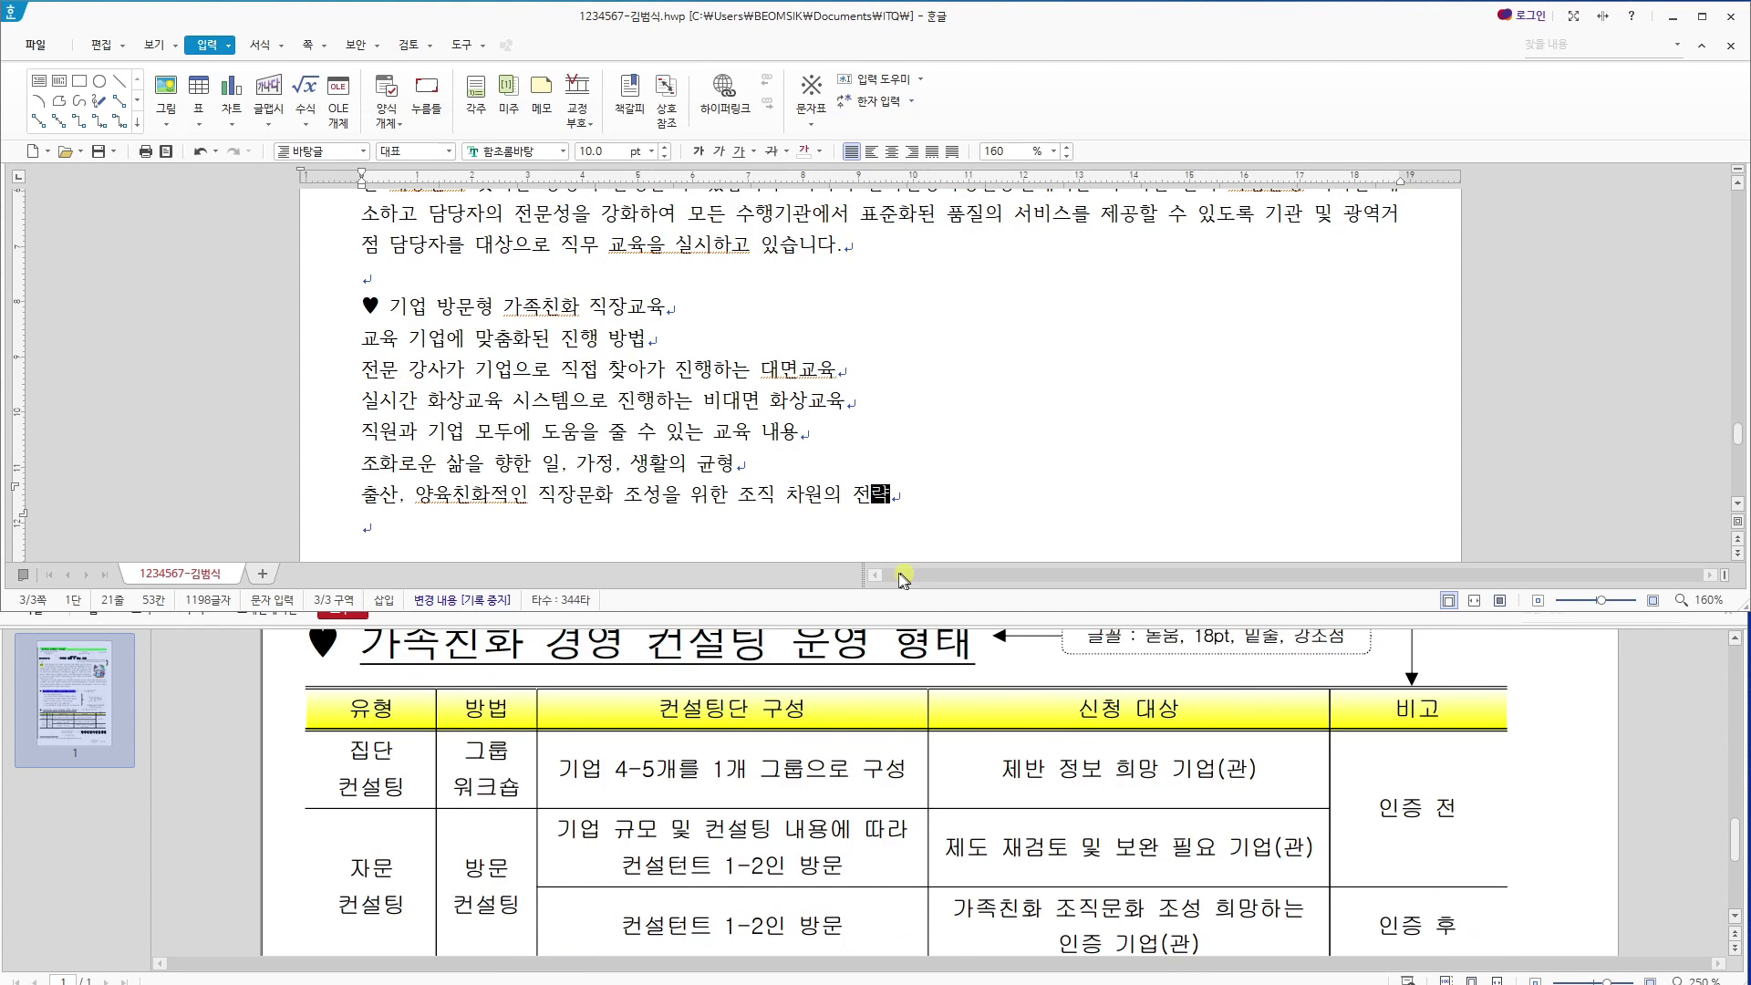
click(1738, 845)
click(1009, 508)
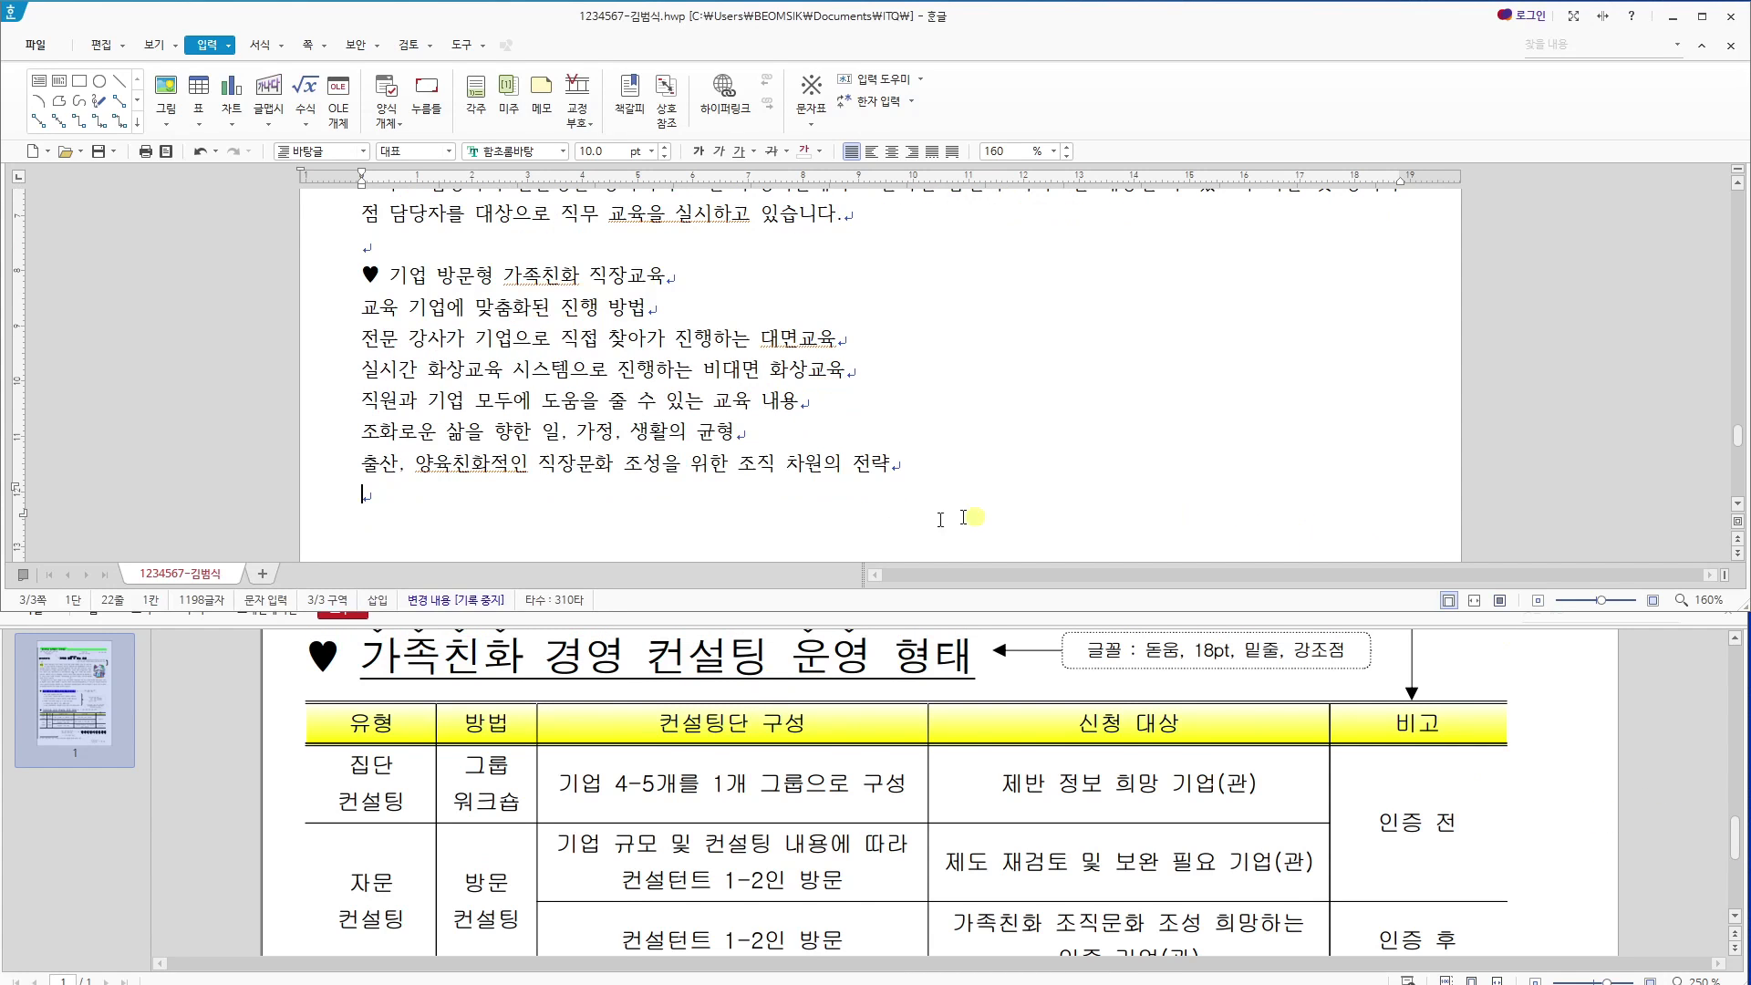
key(Return)
key(Return)
Put the same ♥ symbol as in the first subheading, followed by a space, on the second blank line below the list.
scroll(570, 729, up, 1)
scroll(570, 730, down, 1)
click(384, 243)
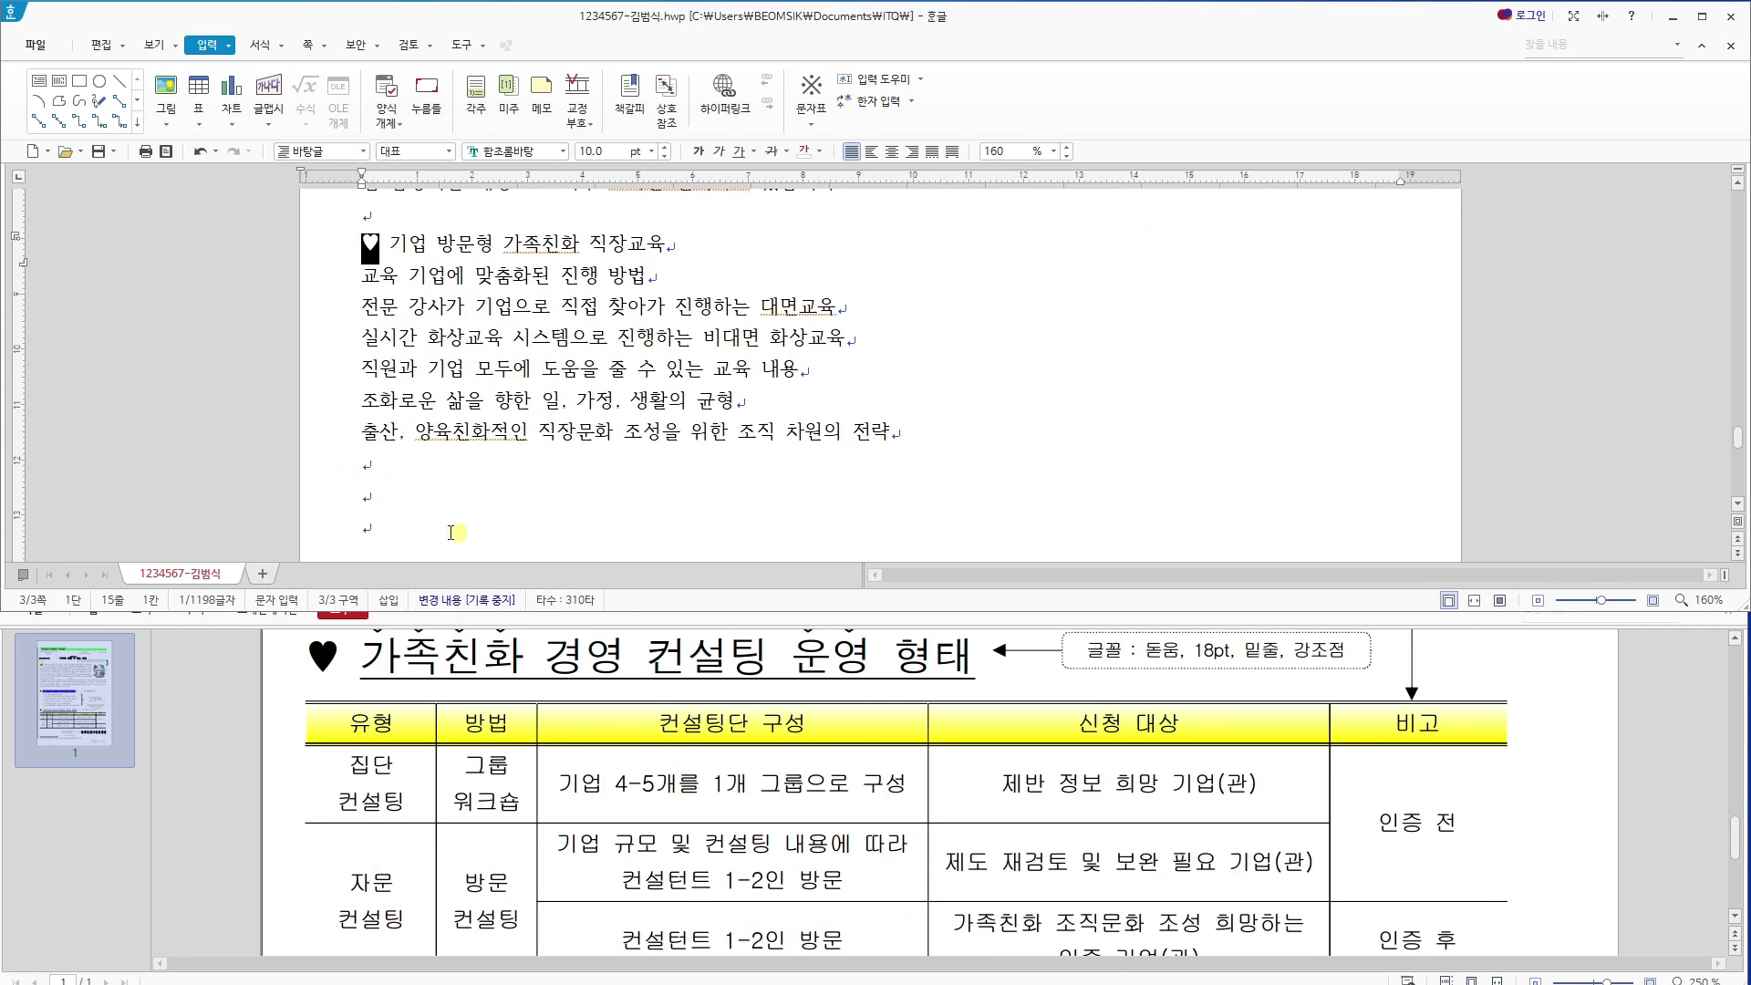
click(435, 497)
click(811, 92)
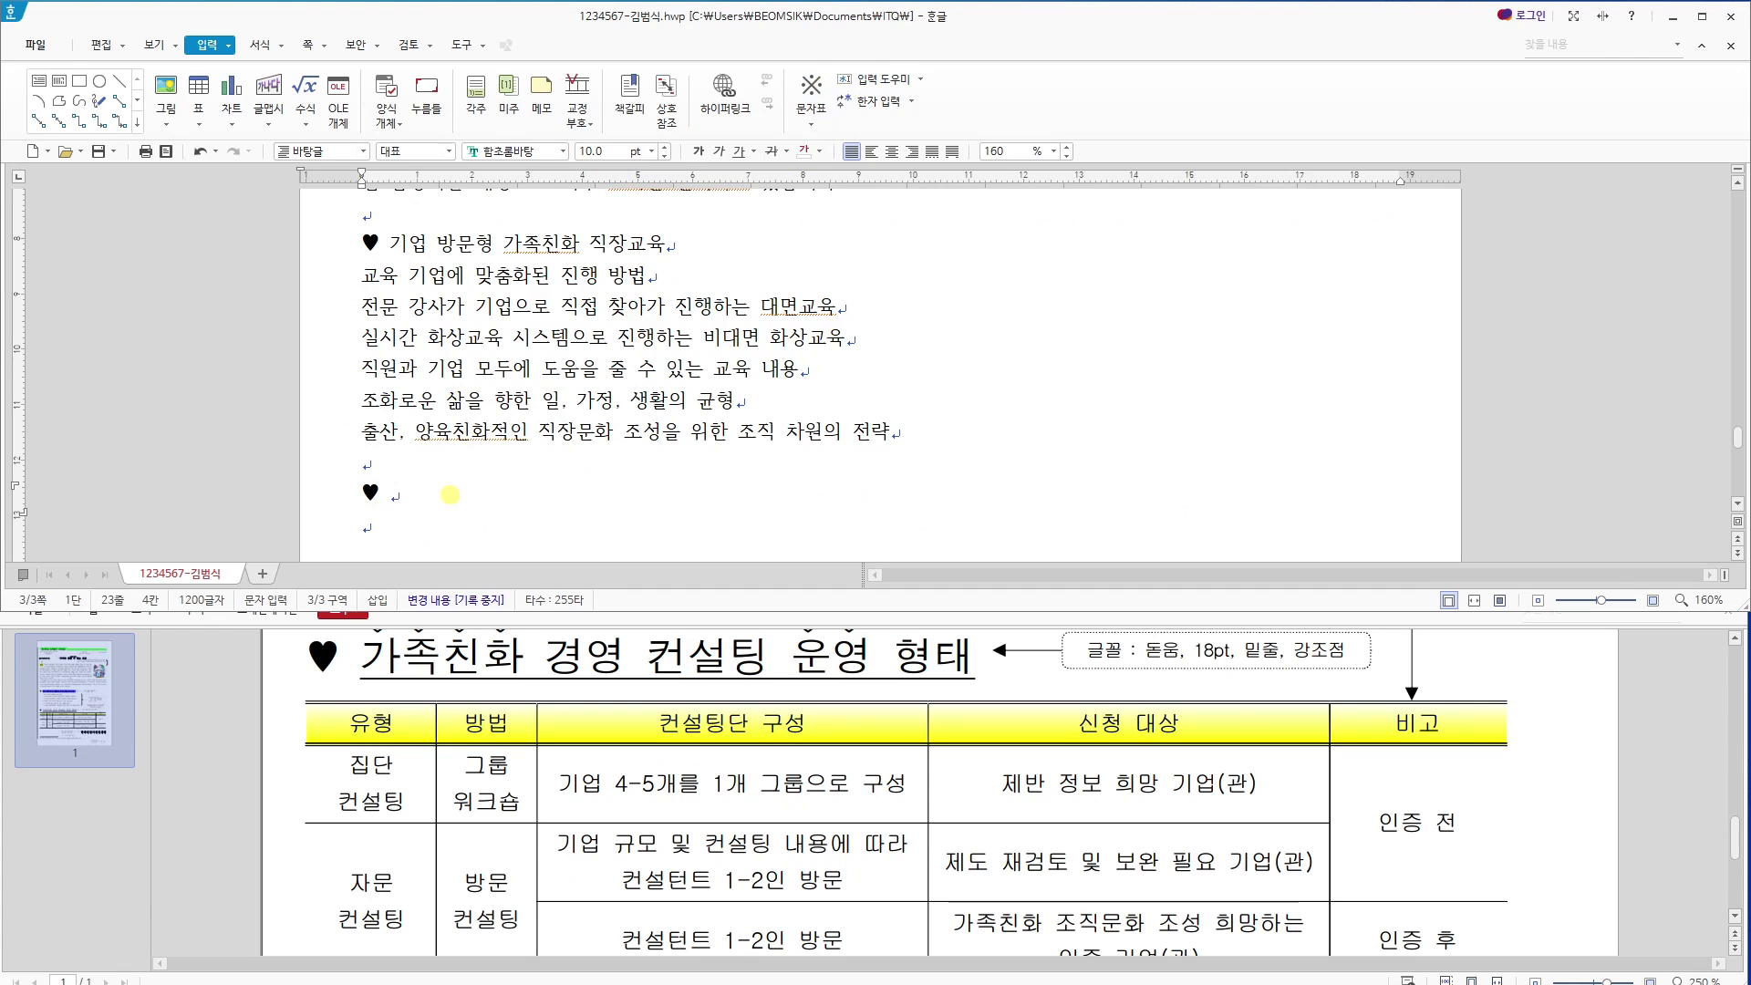
Write the second subheading text "가족친화 경영 컨설팅 운영 형태" after the ♥ and start a new line.
text(가족친화 ㄱ)
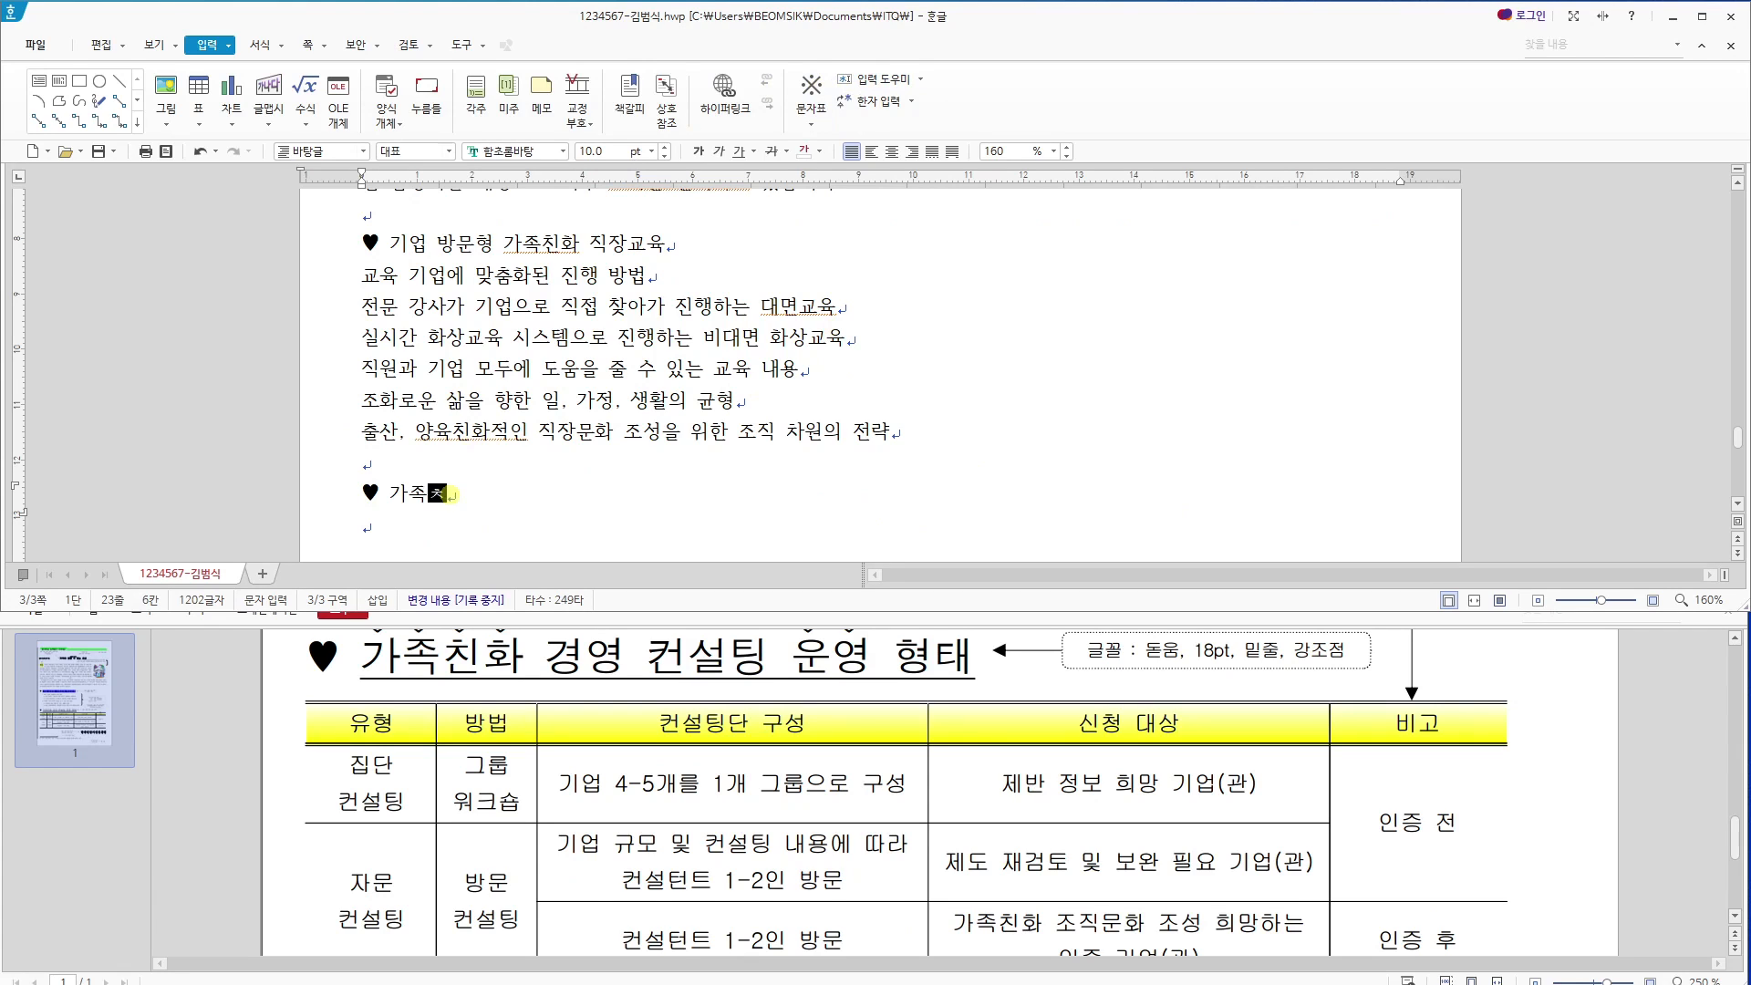
text(경영 컨설티)
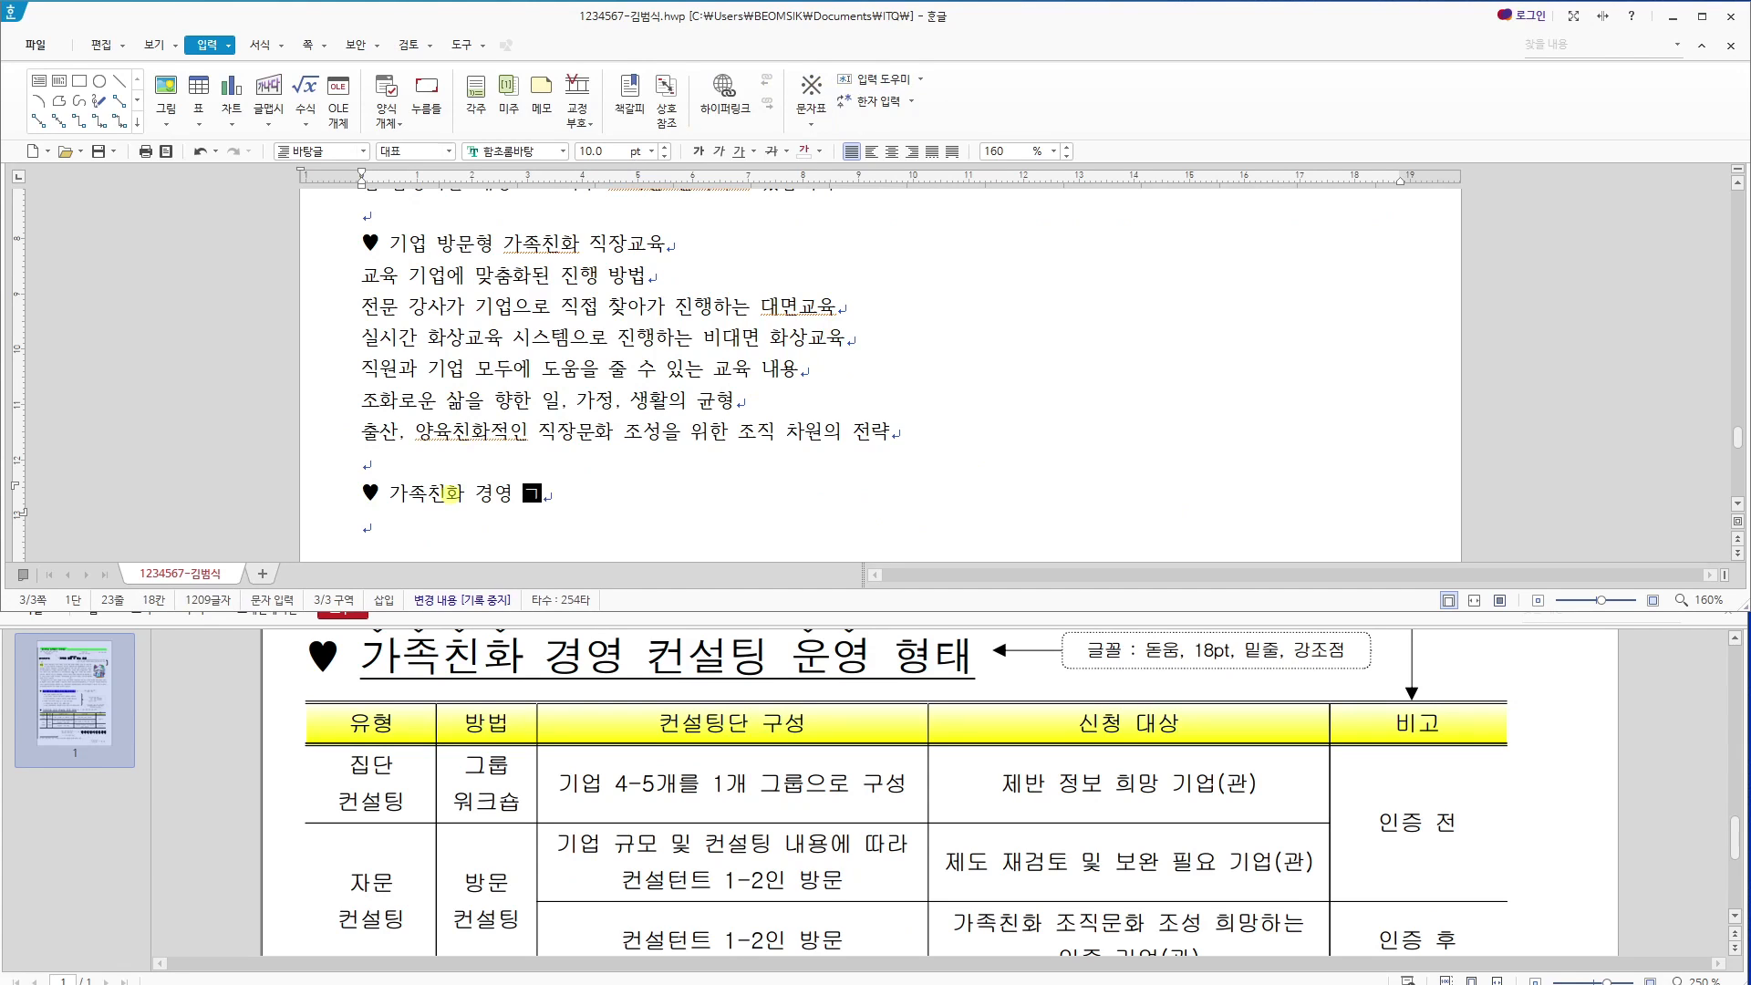
text(팅 운영 형태)
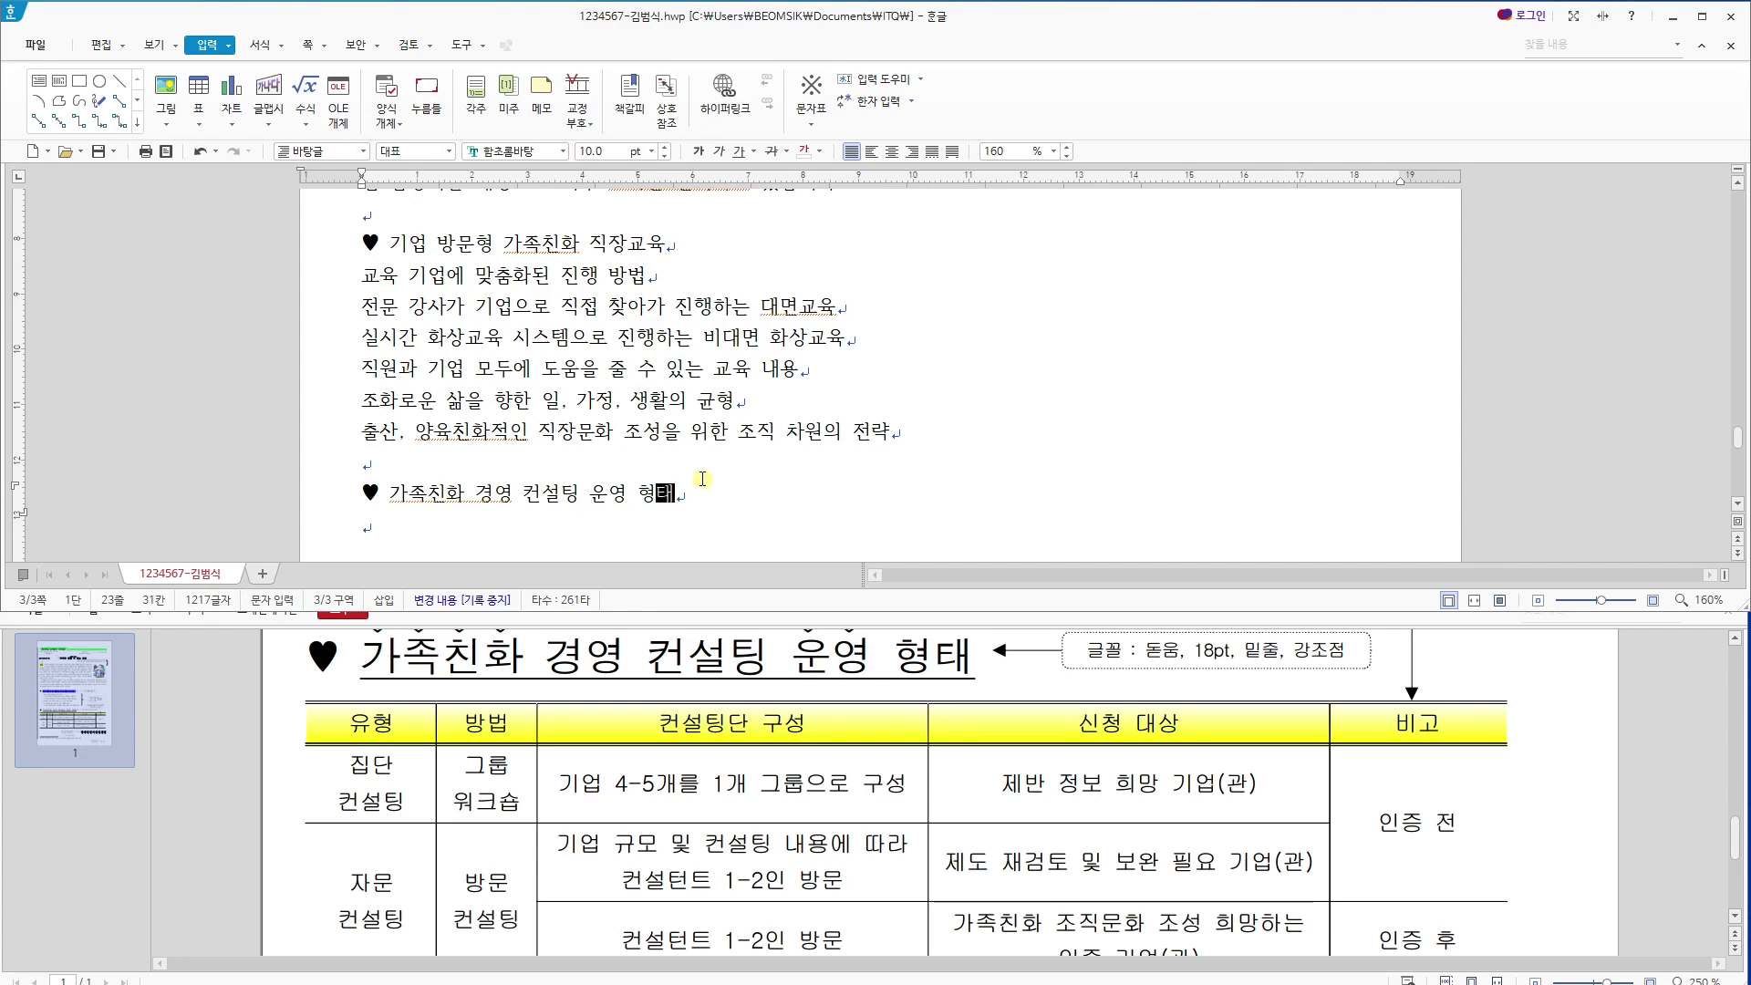
key(Return)
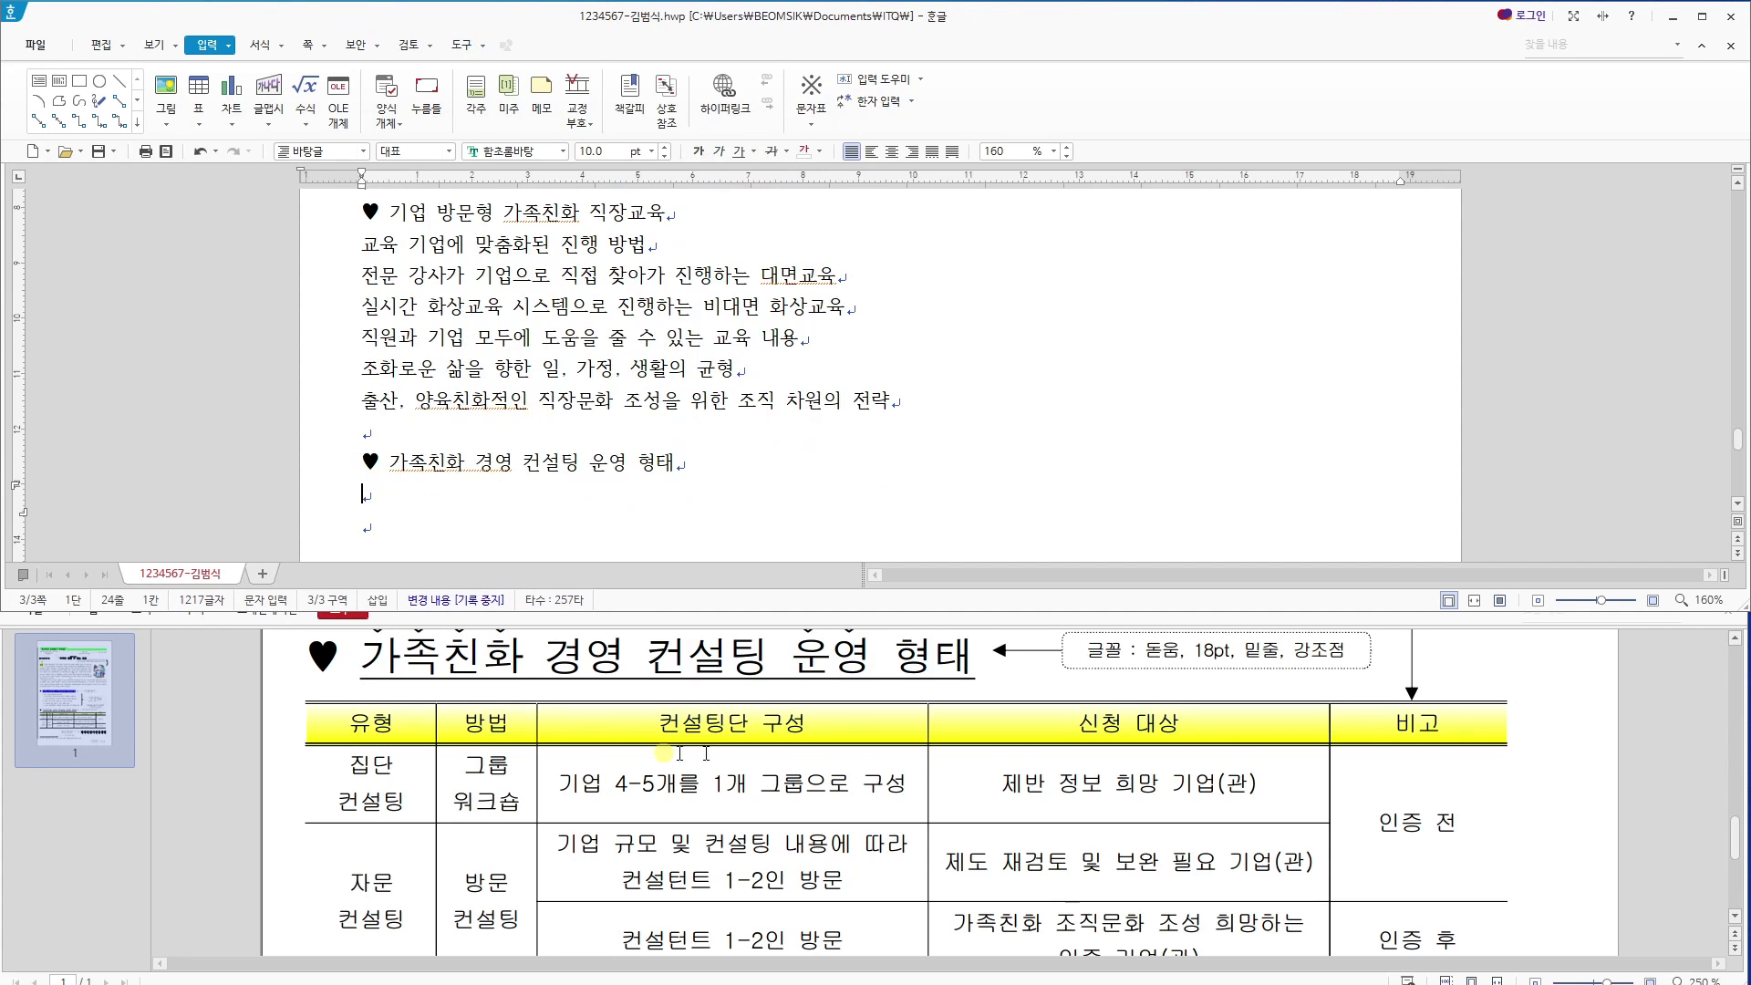
drag(1735, 828, 1735, 834)
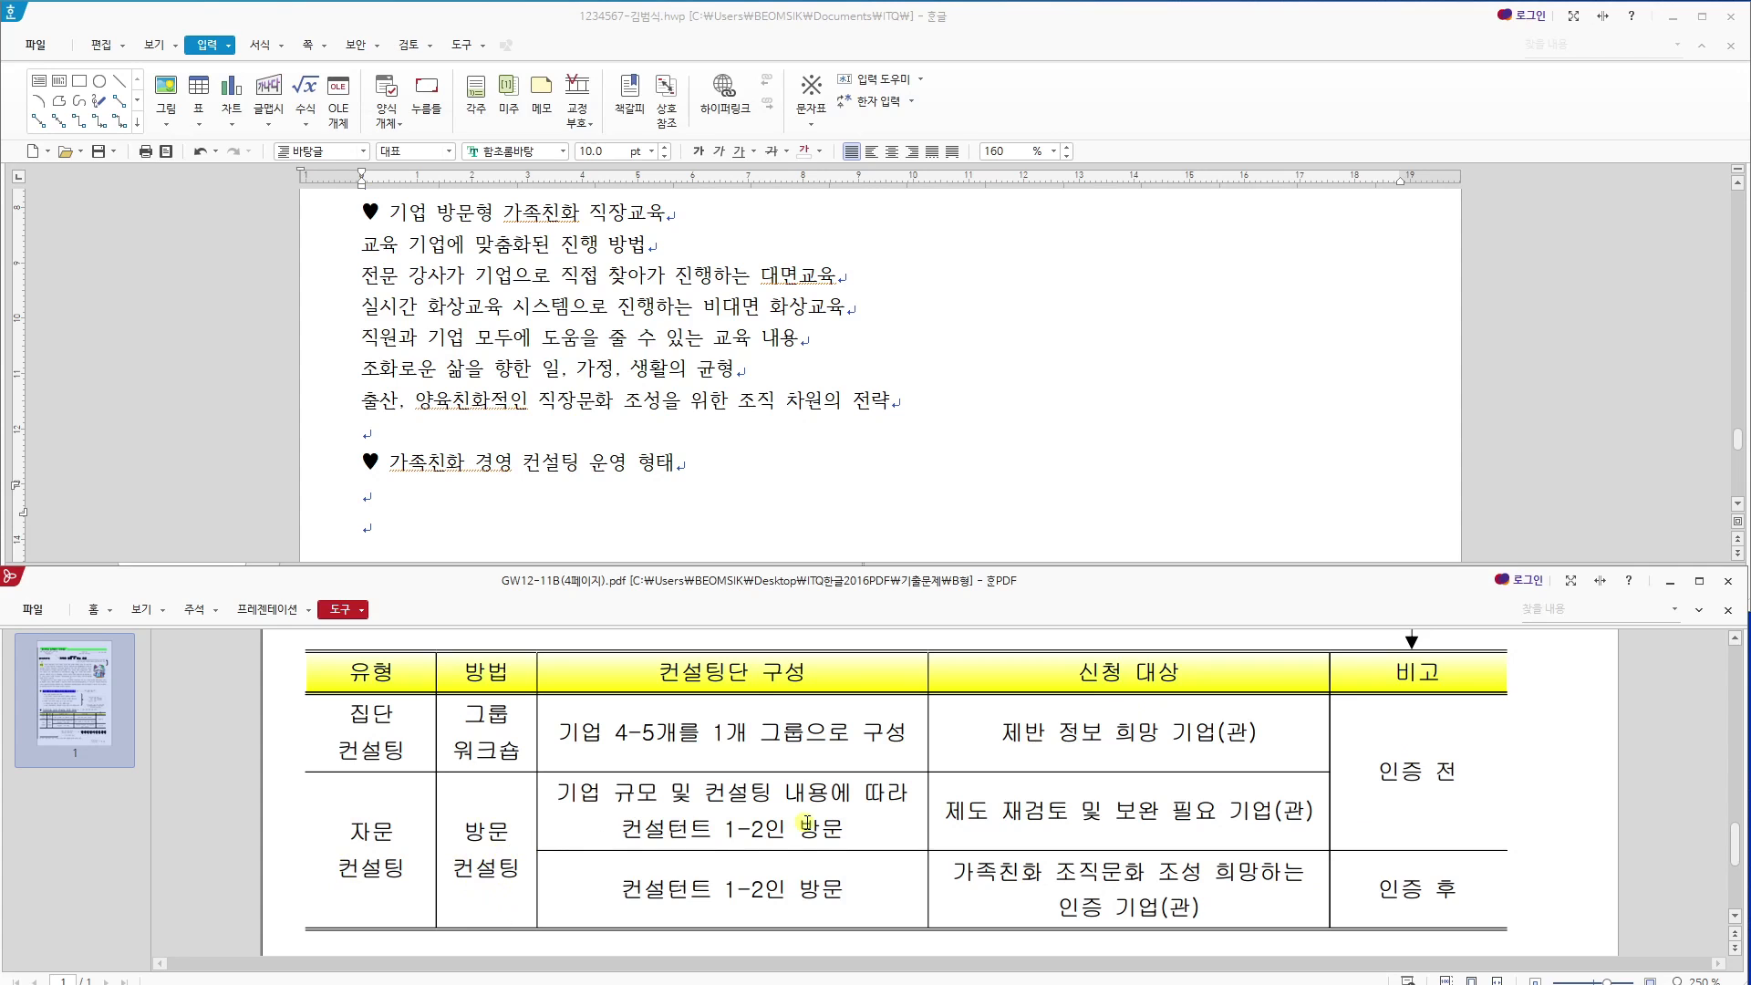
Insert a table of 4 rows and 5 columns on the blank line below the "가족친화 경영 컨설팅 운영 형태" subheading.
click(422, 495)
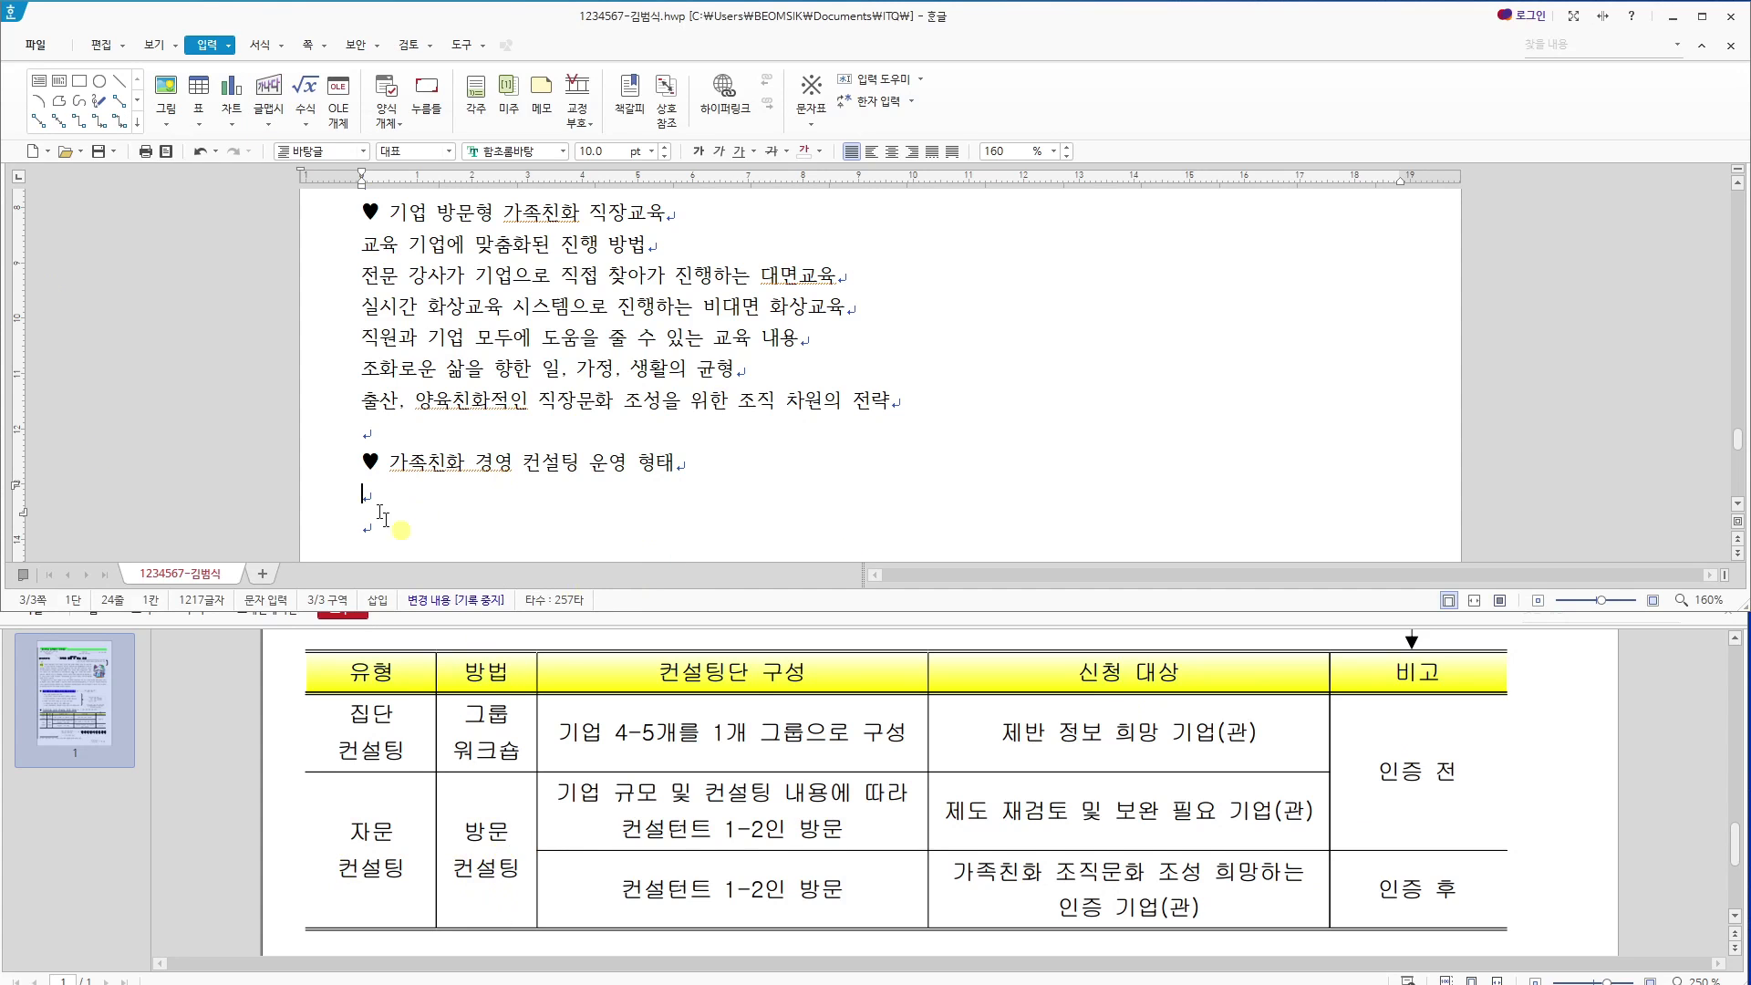
click(200, 123)
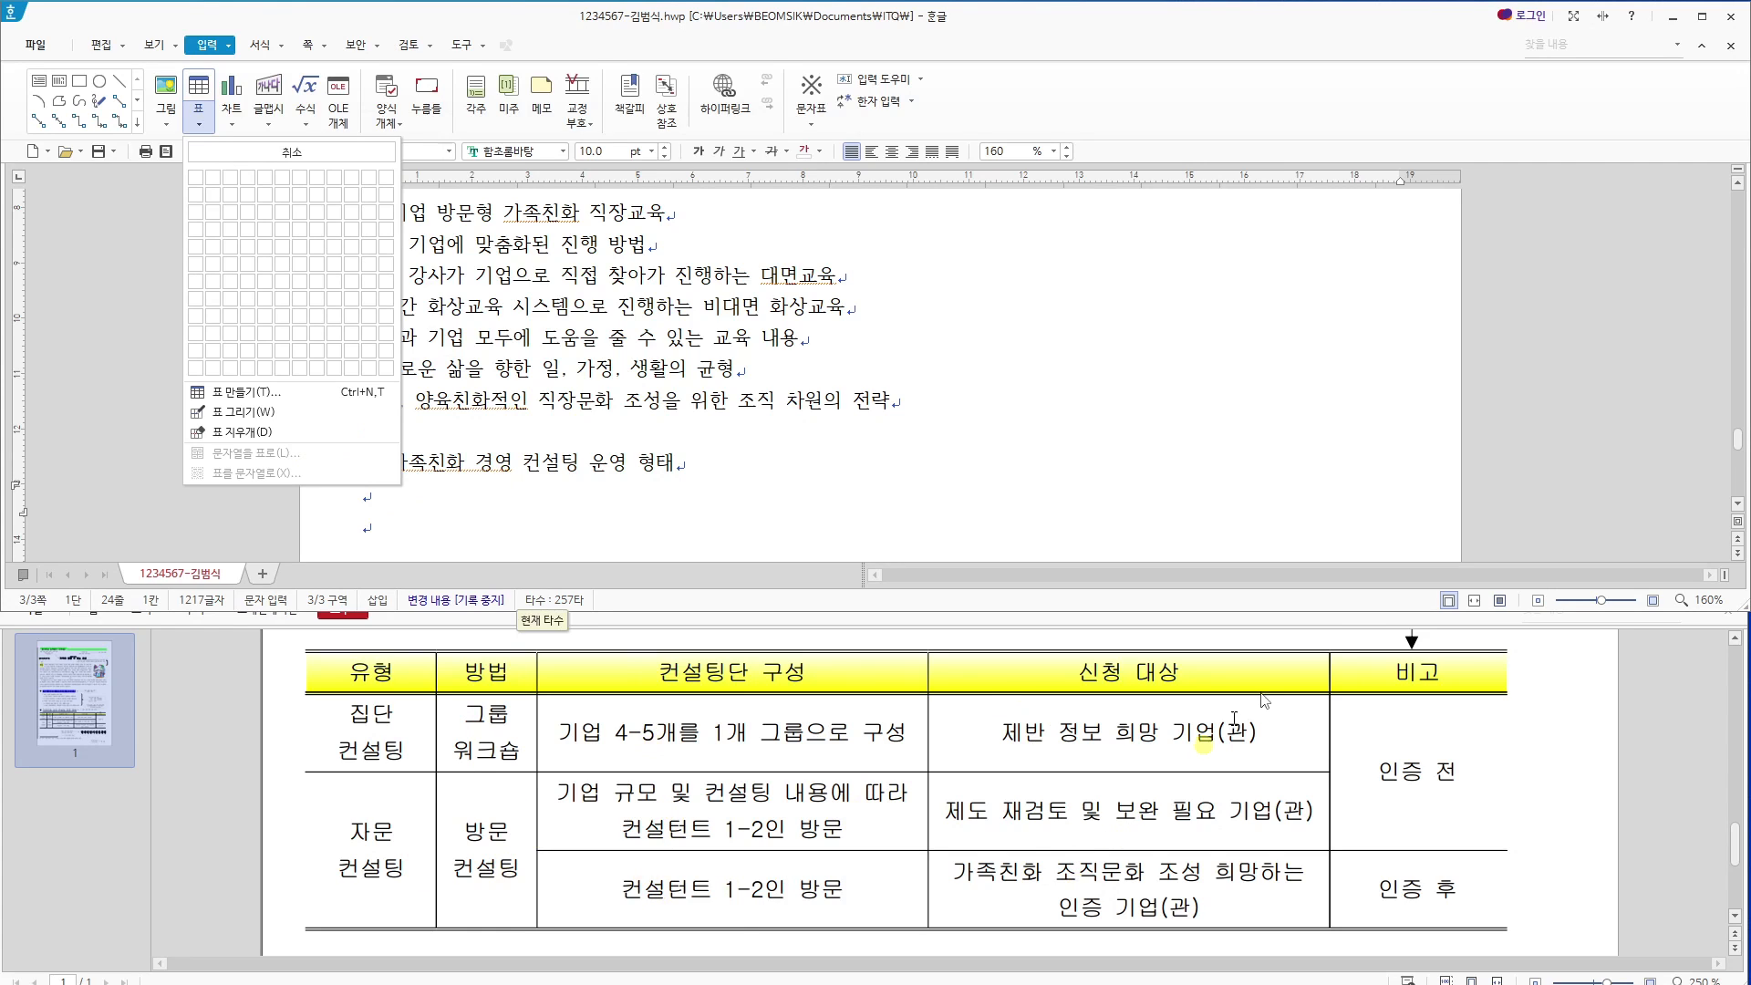
click(264, 249)
scroll(845, 431, down, 2)
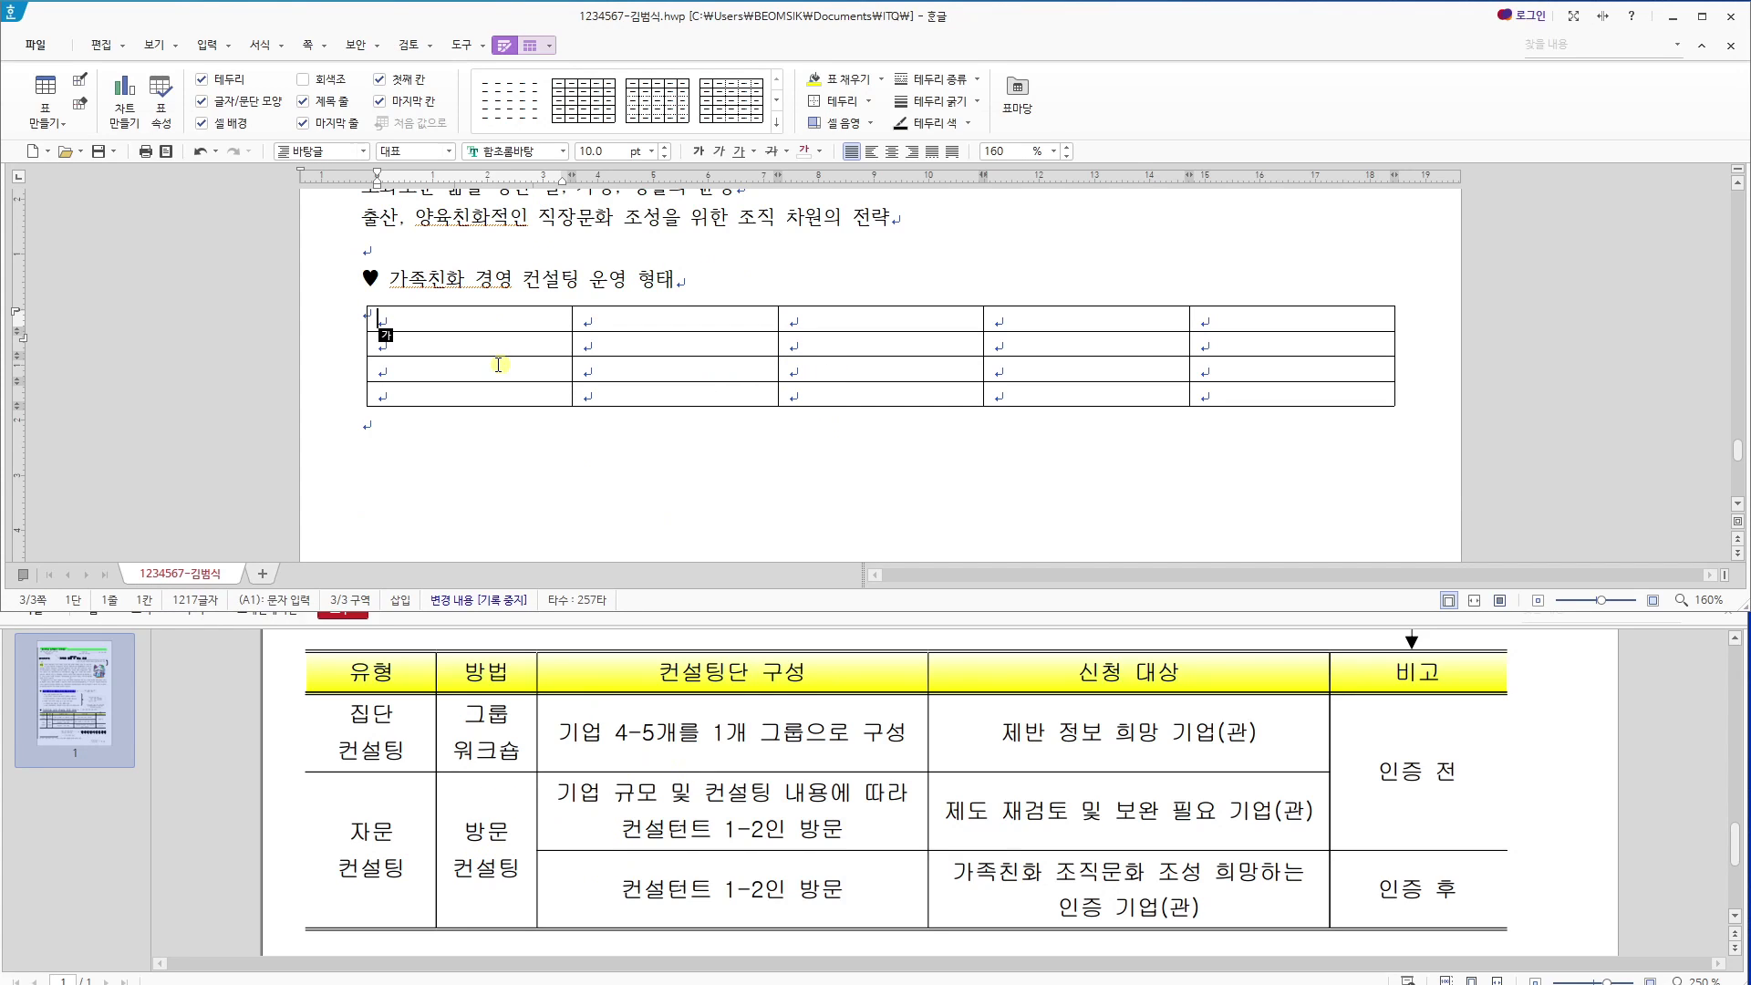
Merge the cells of rows 3 and 4 in each of the first two columns, and rows 2 and 3 in the last column.
drag(498, 363, 469, 393)
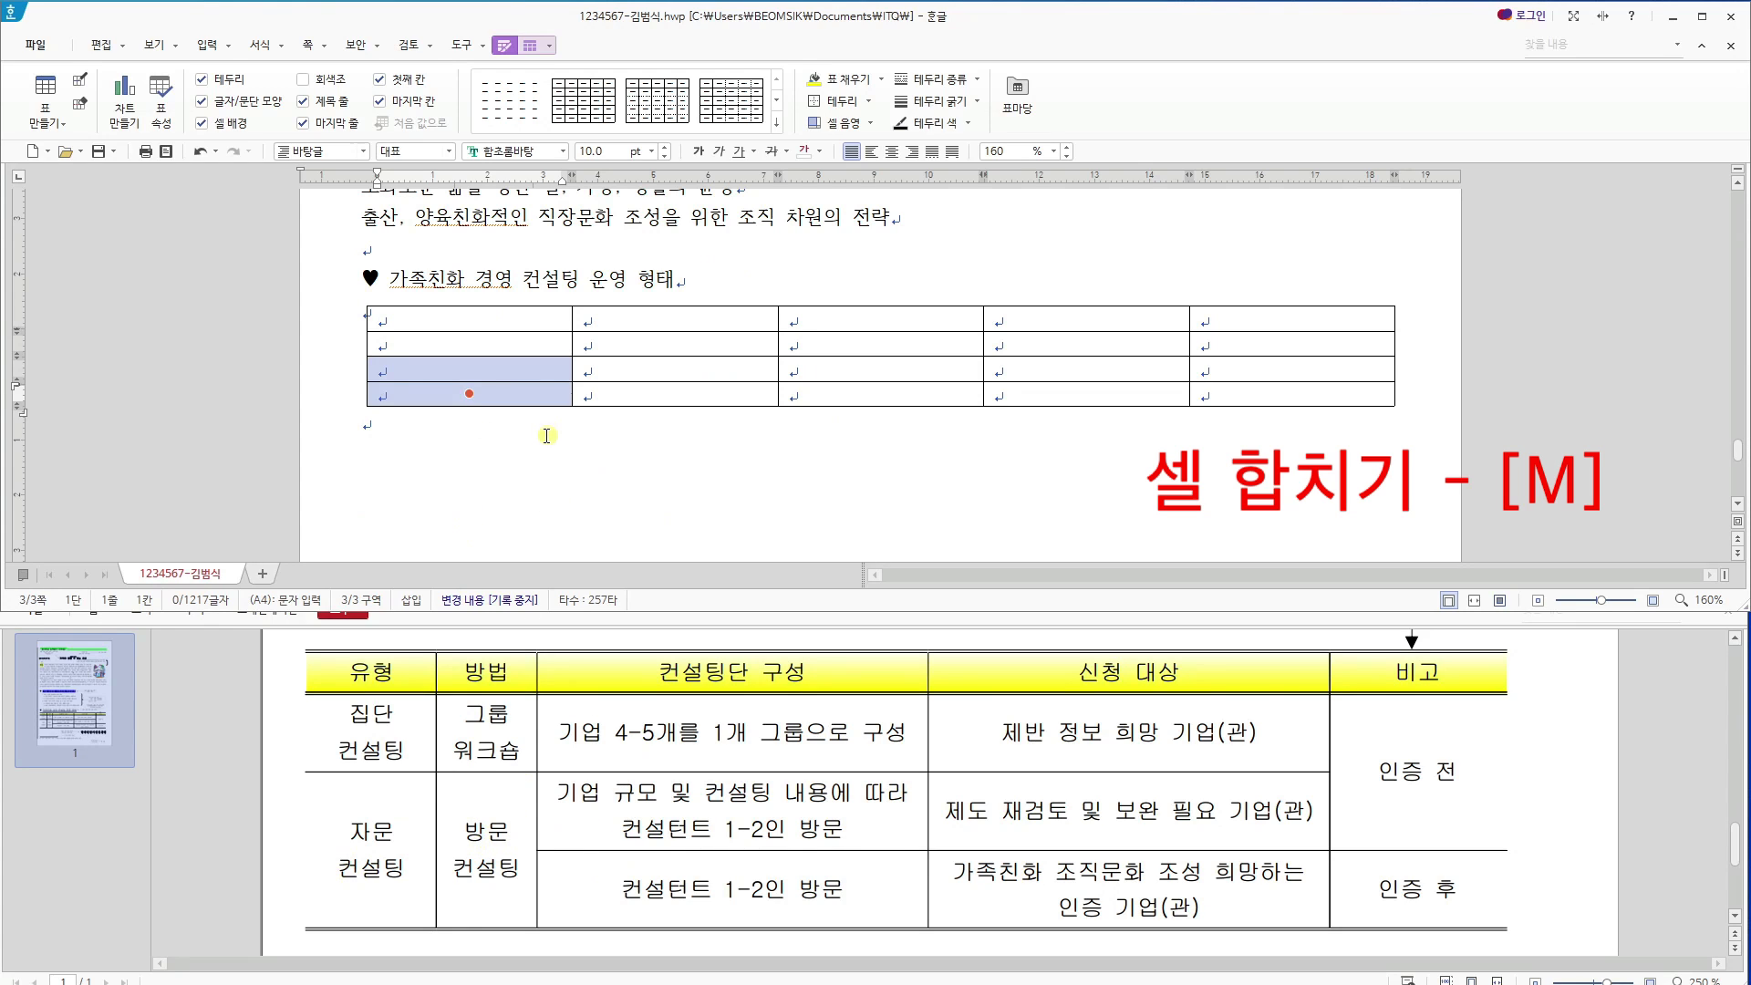
key(m)
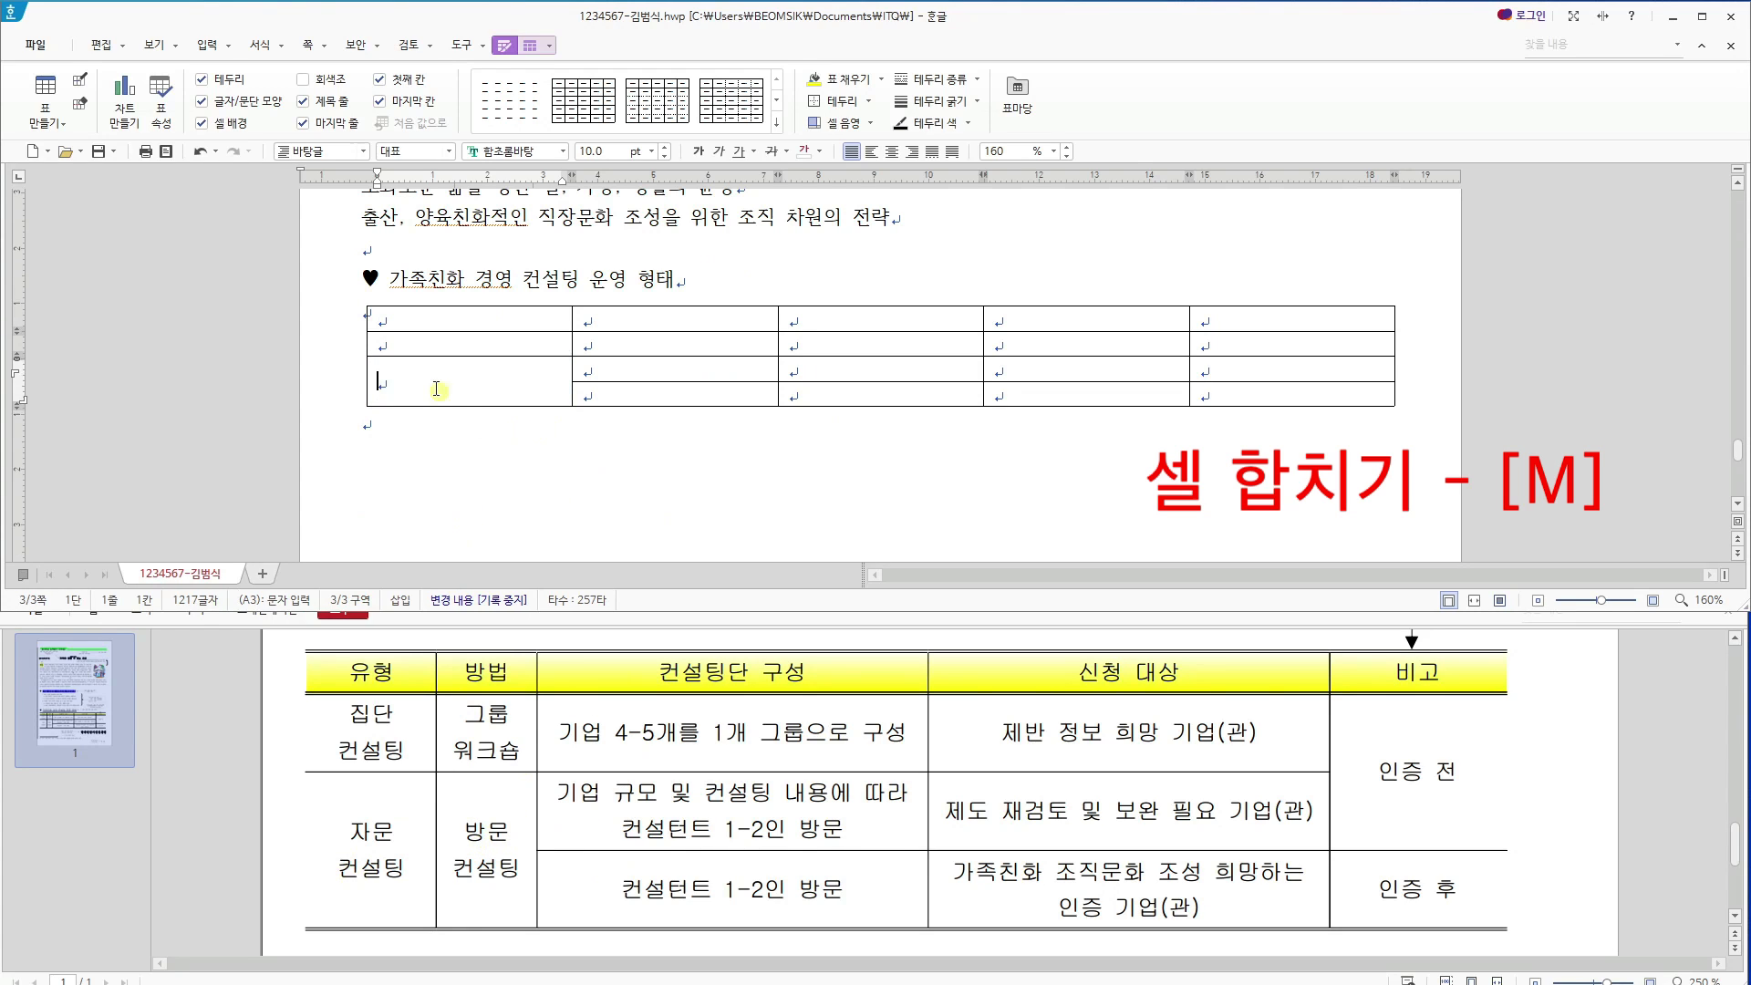
click(621, 381)
drag(621, 383, 624, 397)
key(m)
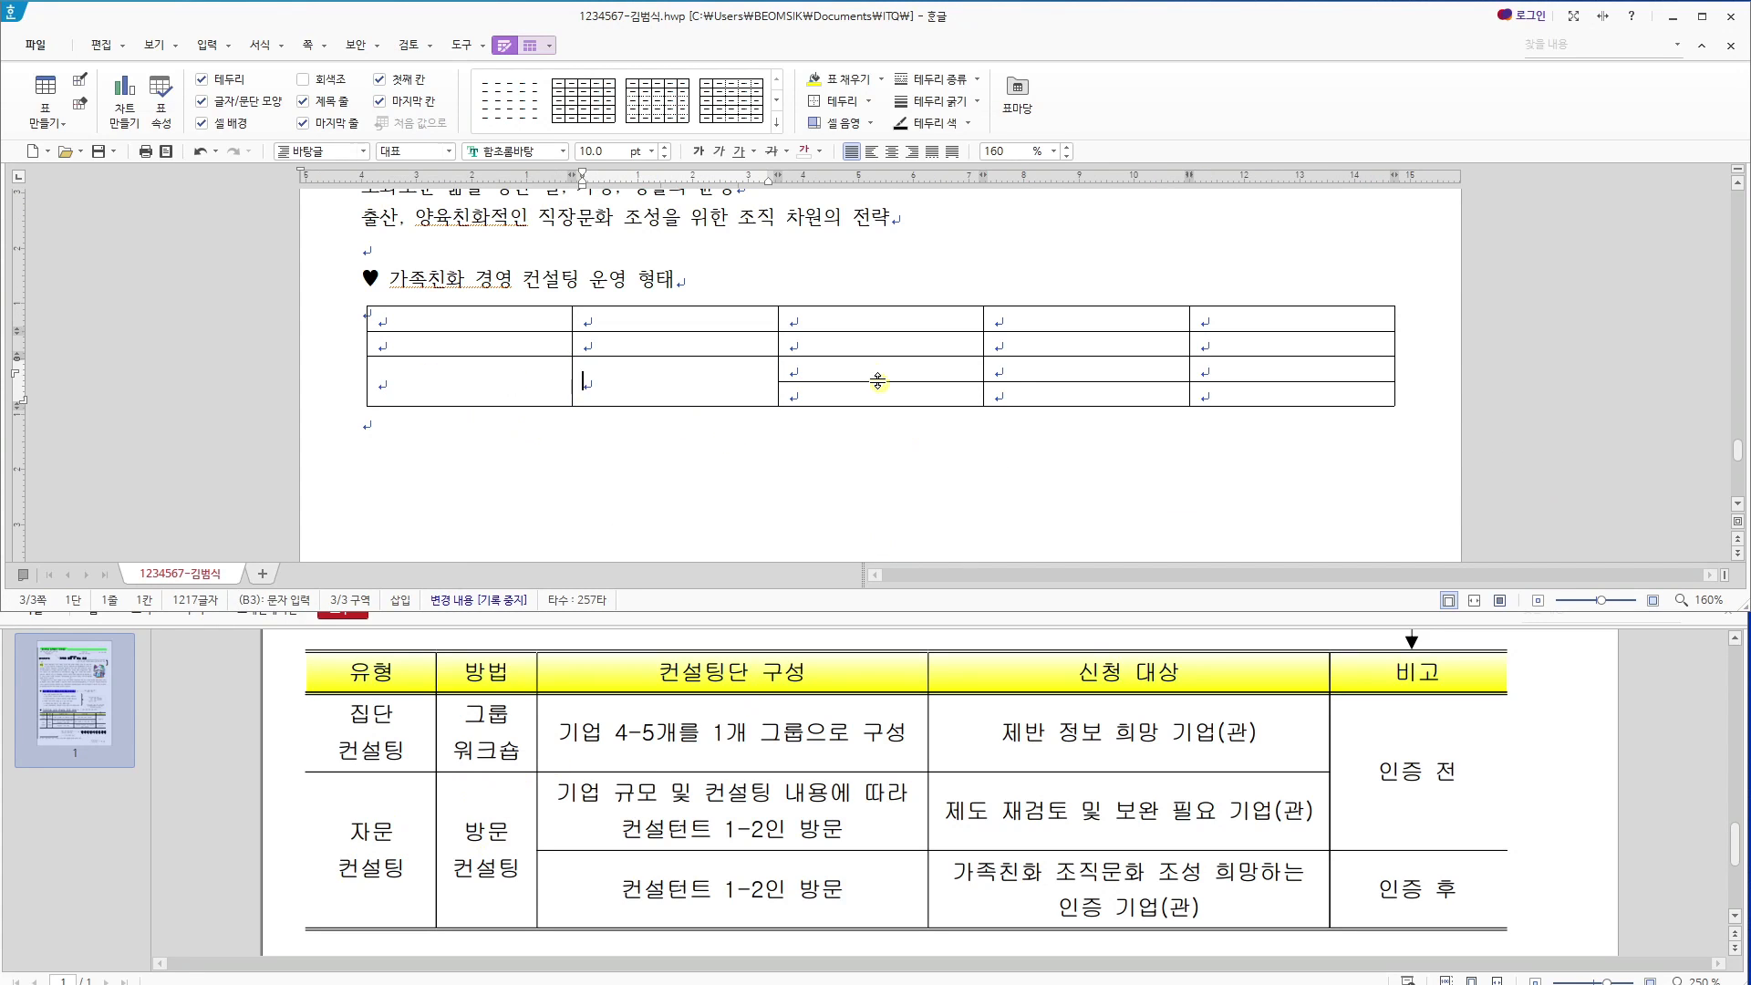
drag(877, 374, 881, 394)
drag(493, 376, 496, 368)
drag(676, 366, 679, 376)
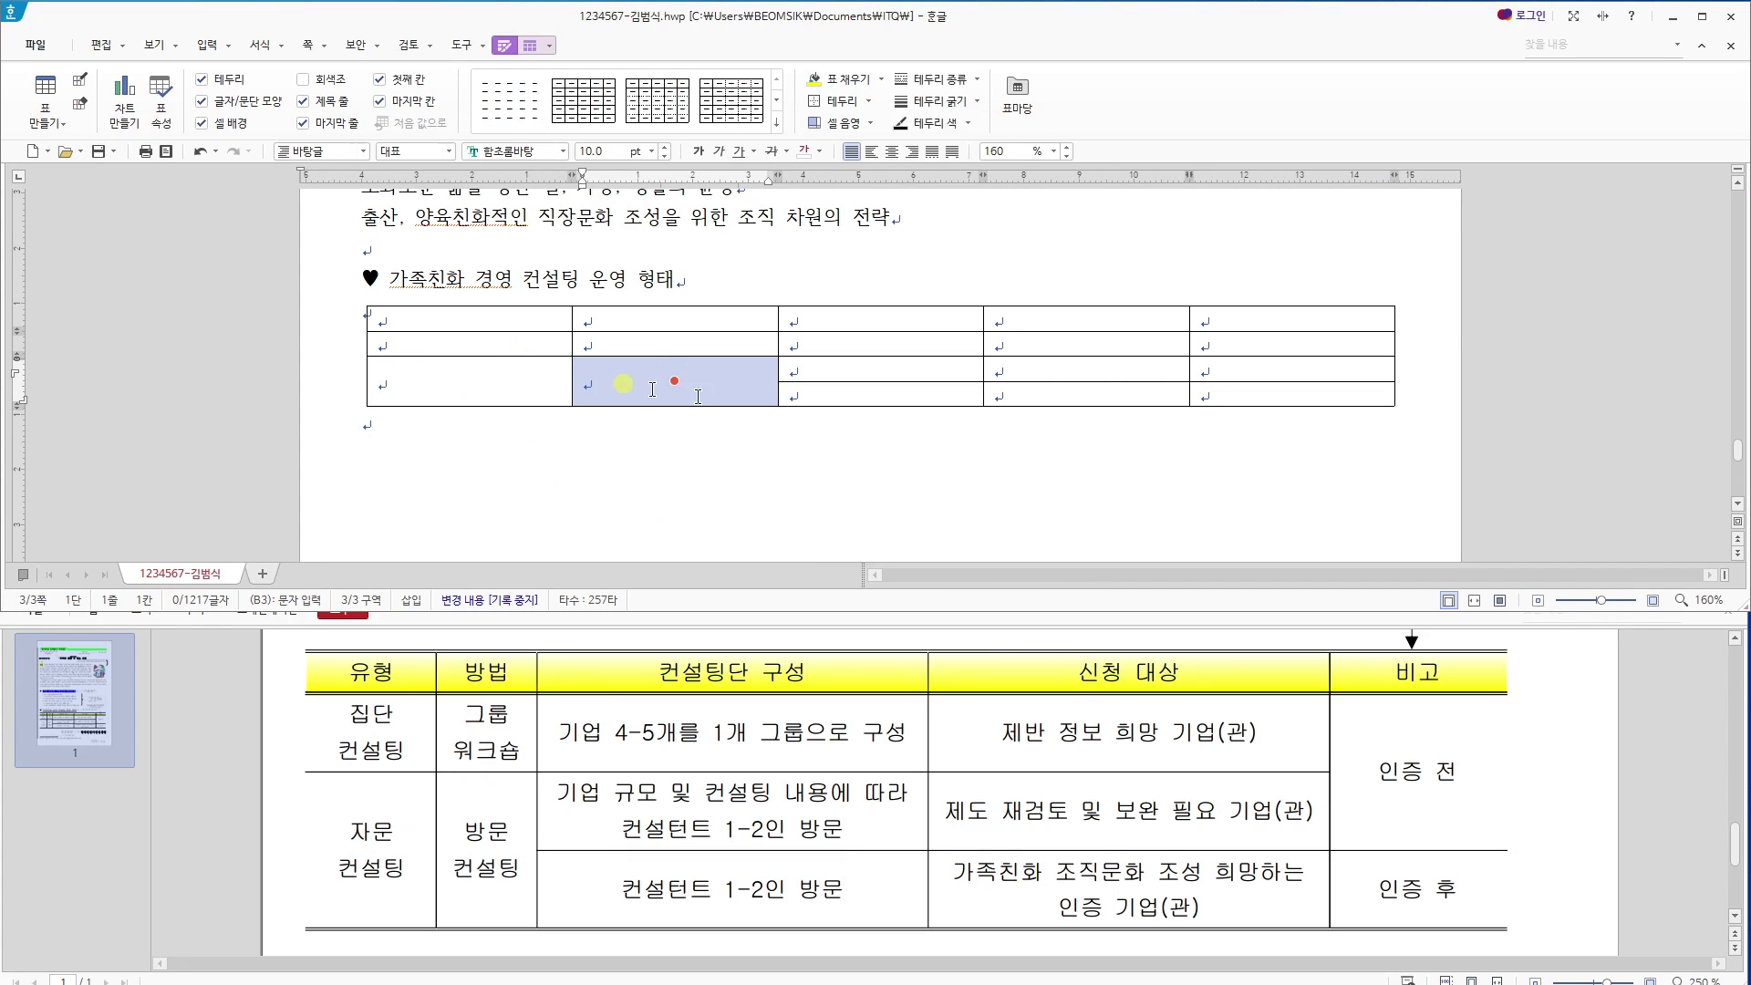
drag(1262, 317, 1262, 362)
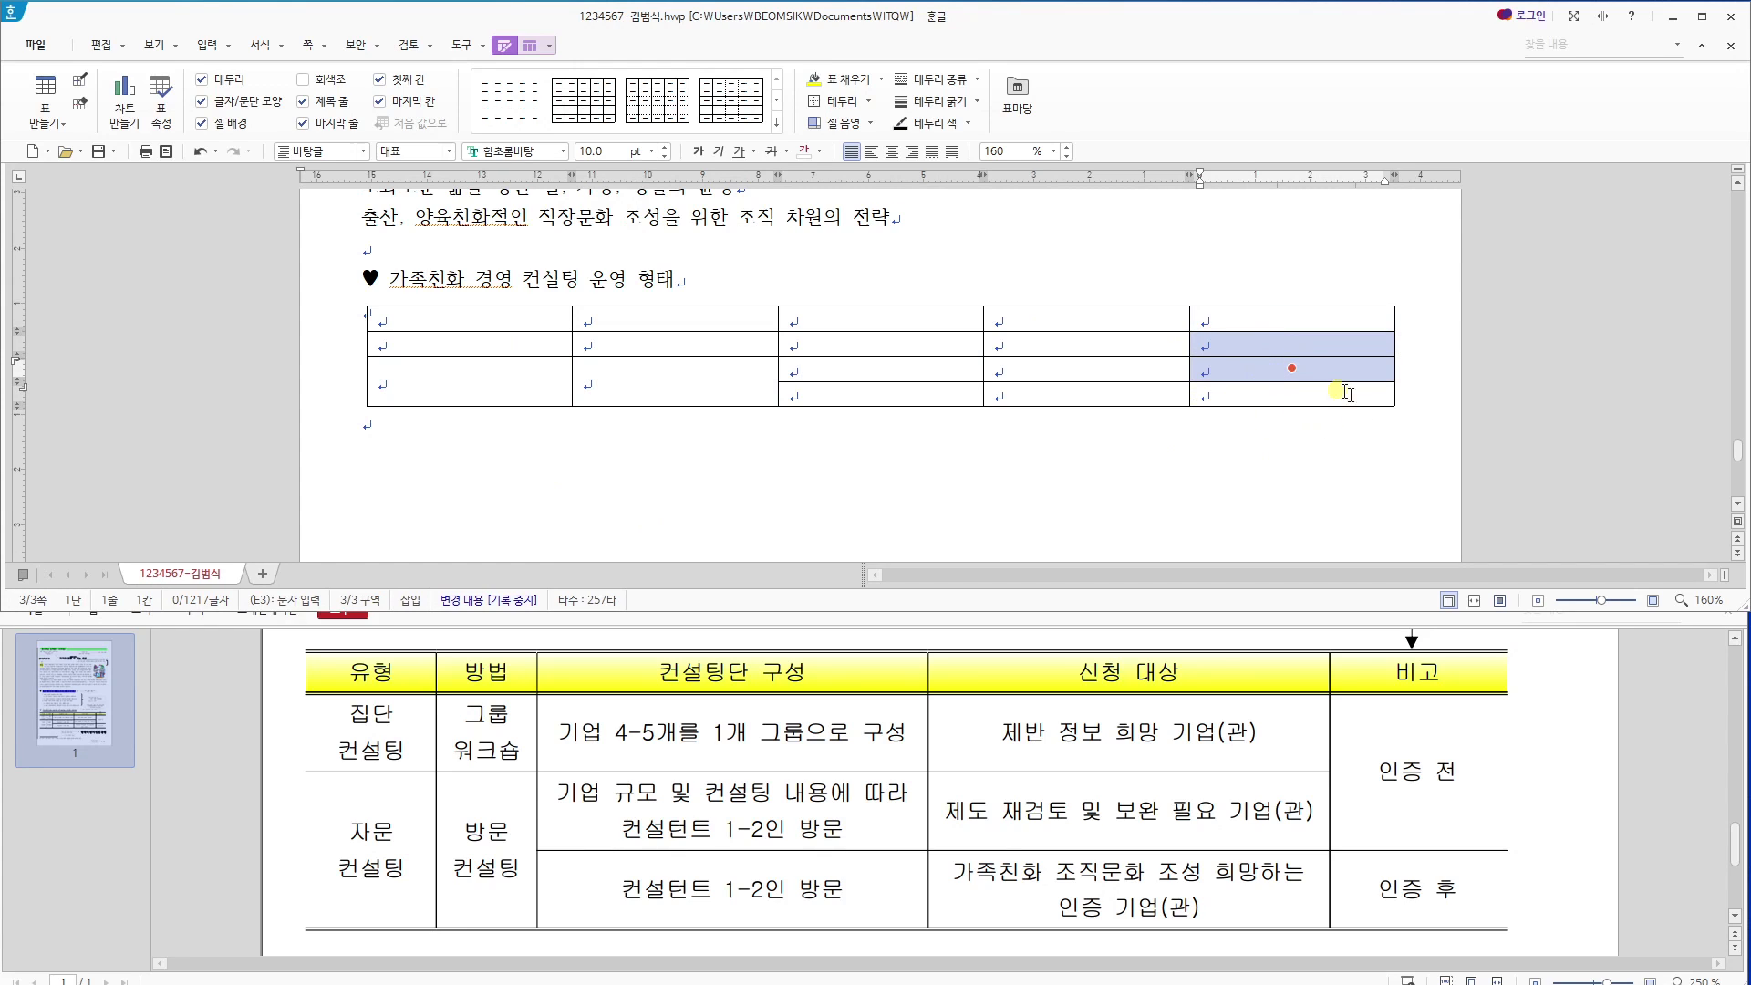
key(m)
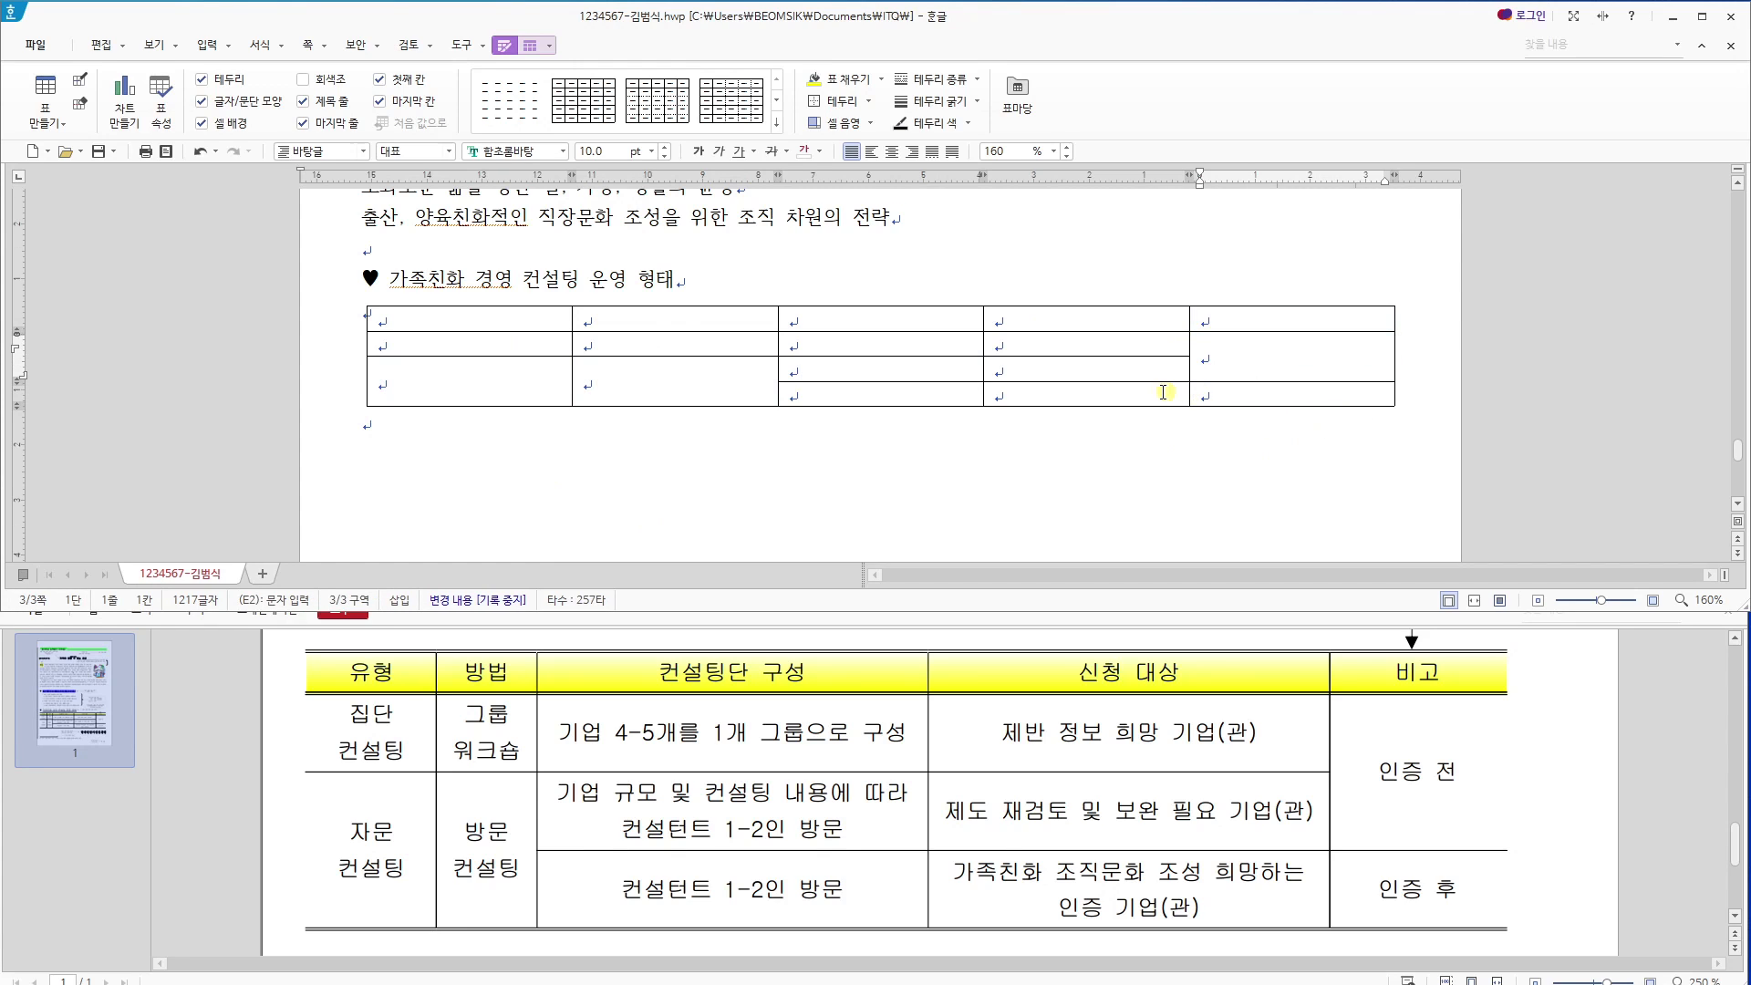
Fill the table's header row with "유형", "방법", "컨설팅단 구성", "신청 대상" and "비고".
click(514, 315)
text(유해)
key(Tab)
text(방법)
key(Tab)
text(컨설팅단 구성)
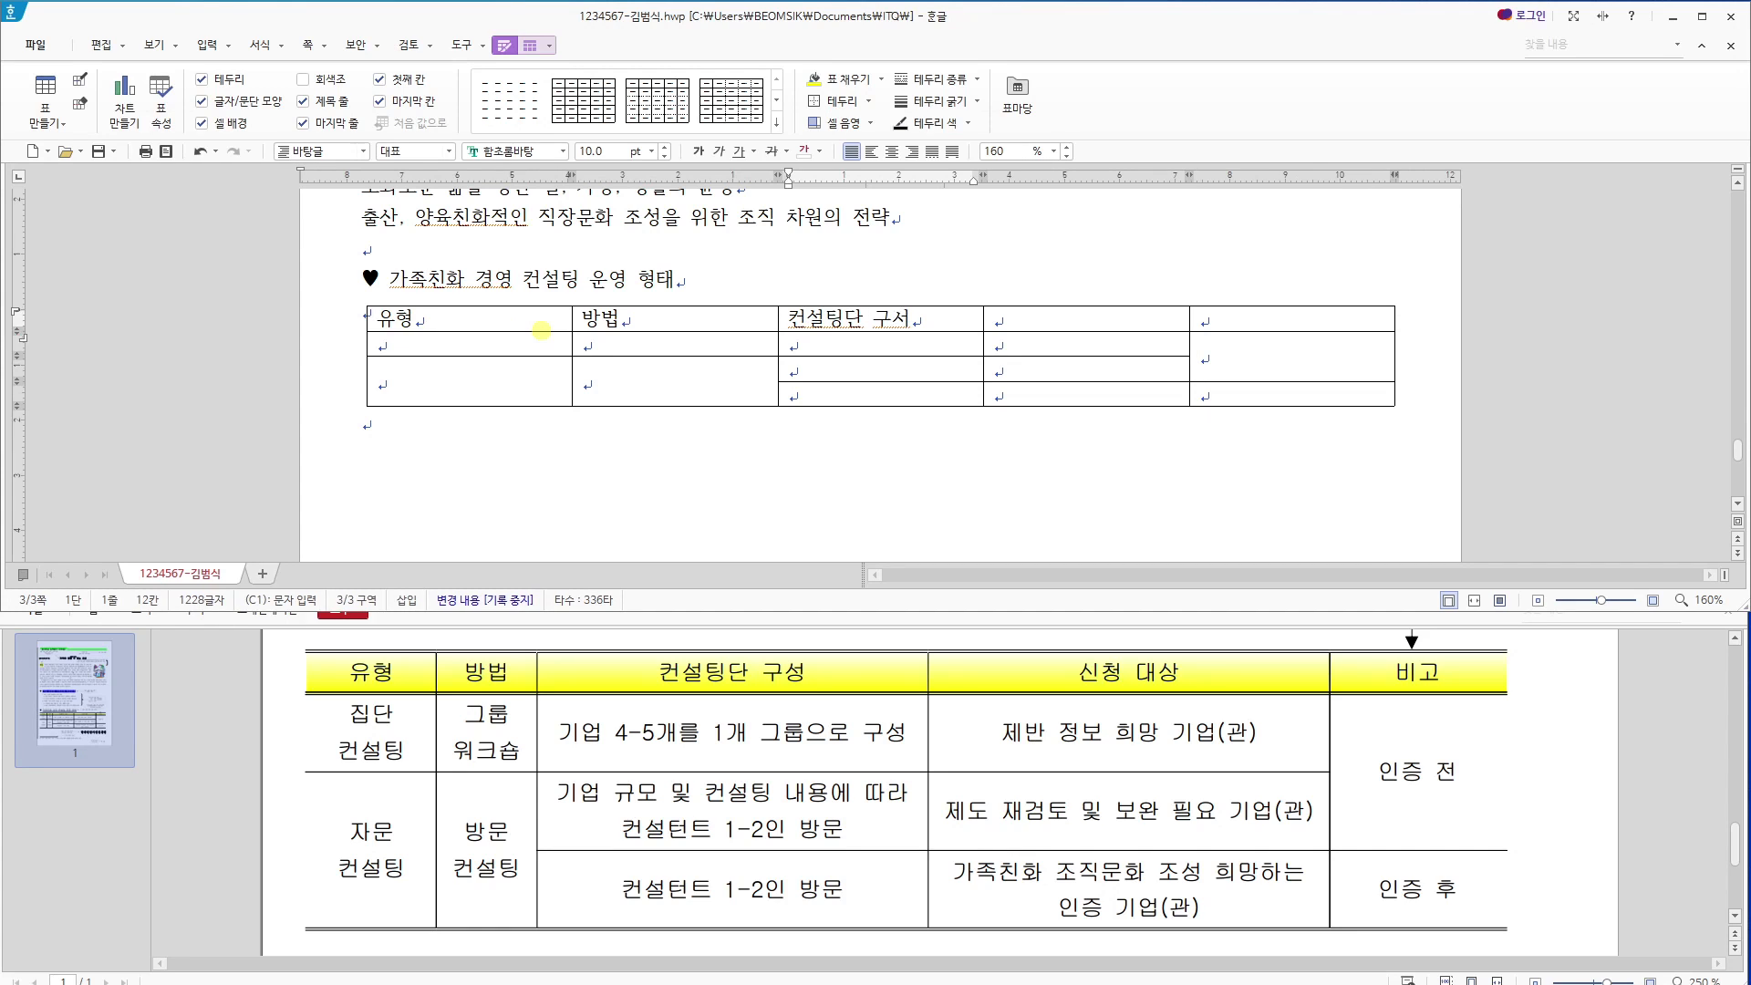
key(Tab)
text(신청 대상)
key(Tab)
text(비고)
key(Tab)
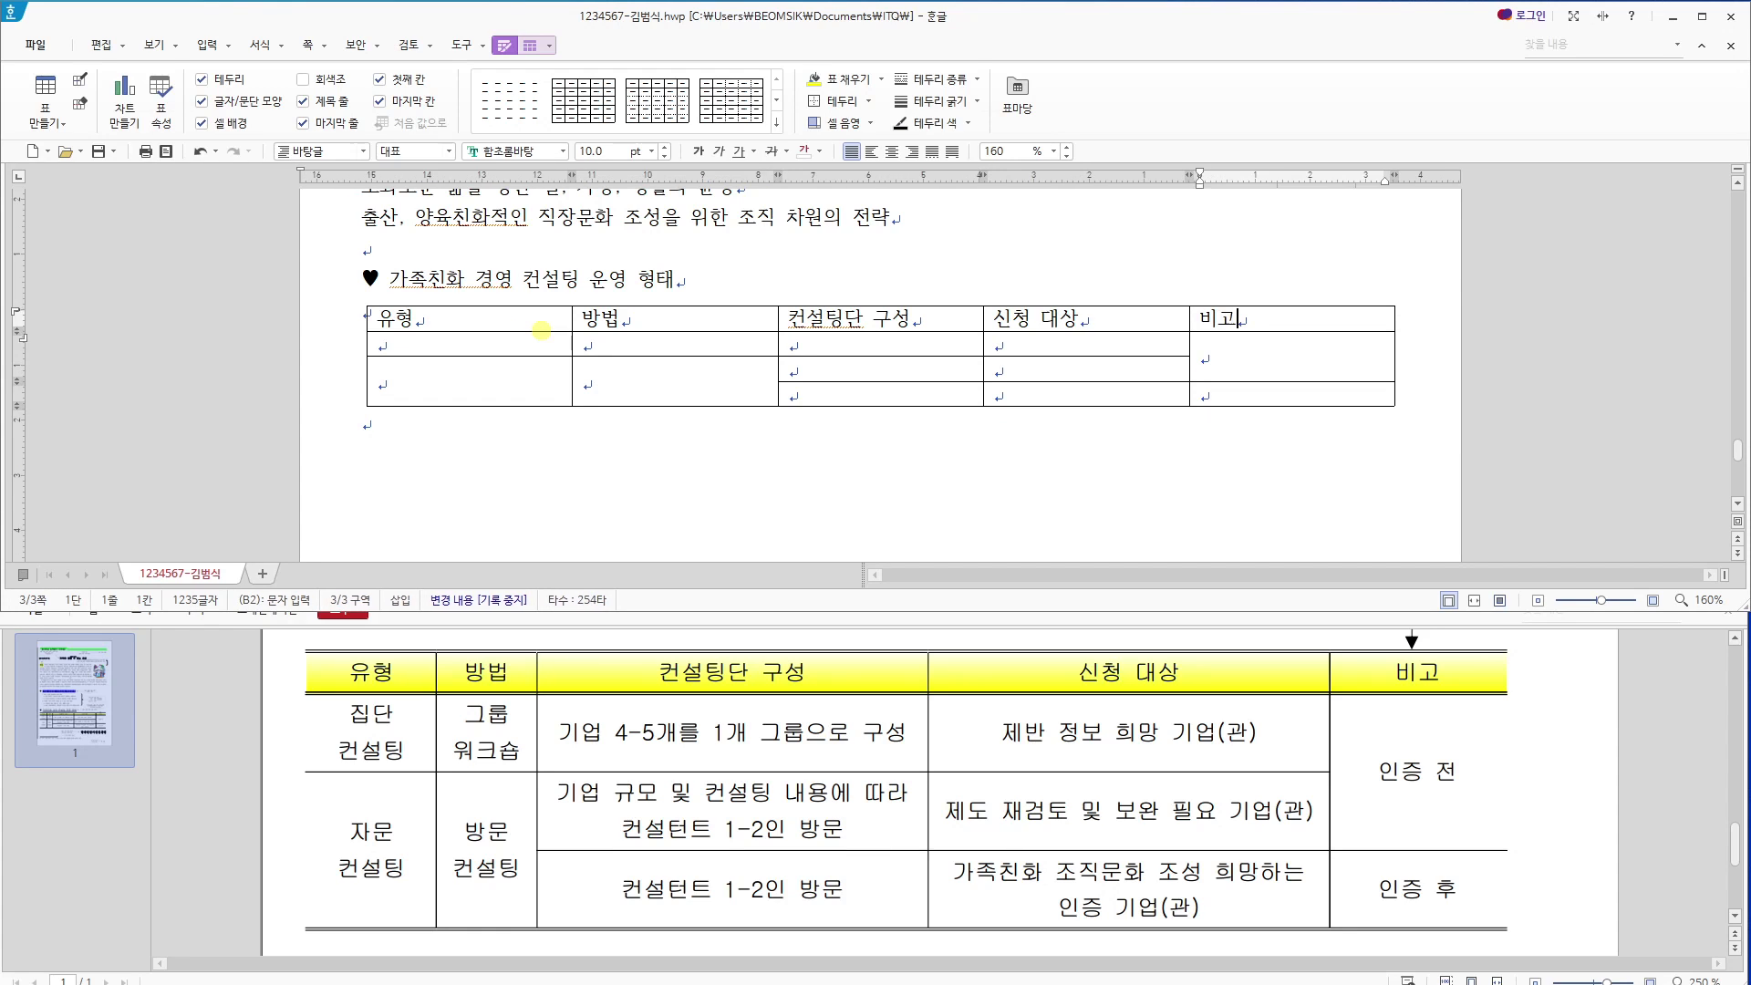
Enter "집단" / "컨설팅" and "그룹" / "워크숍" on two lines each in the second row's first two cells.
text(집단)
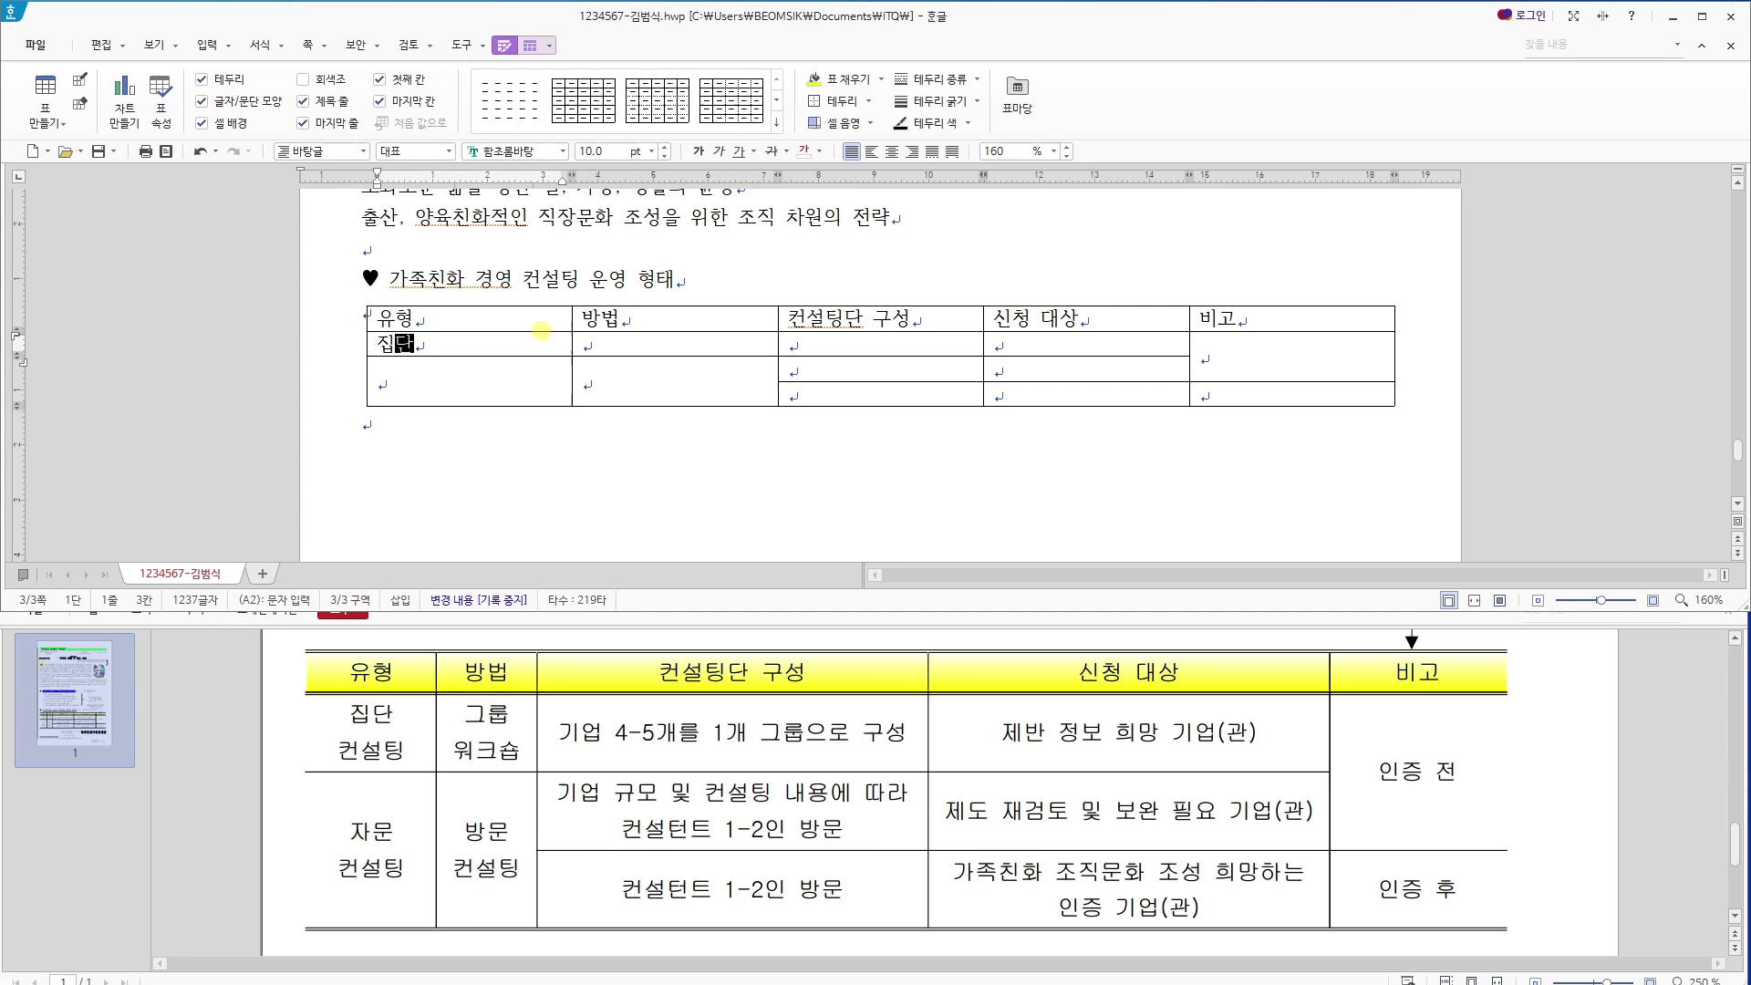
key(Return)
text(컨설티)
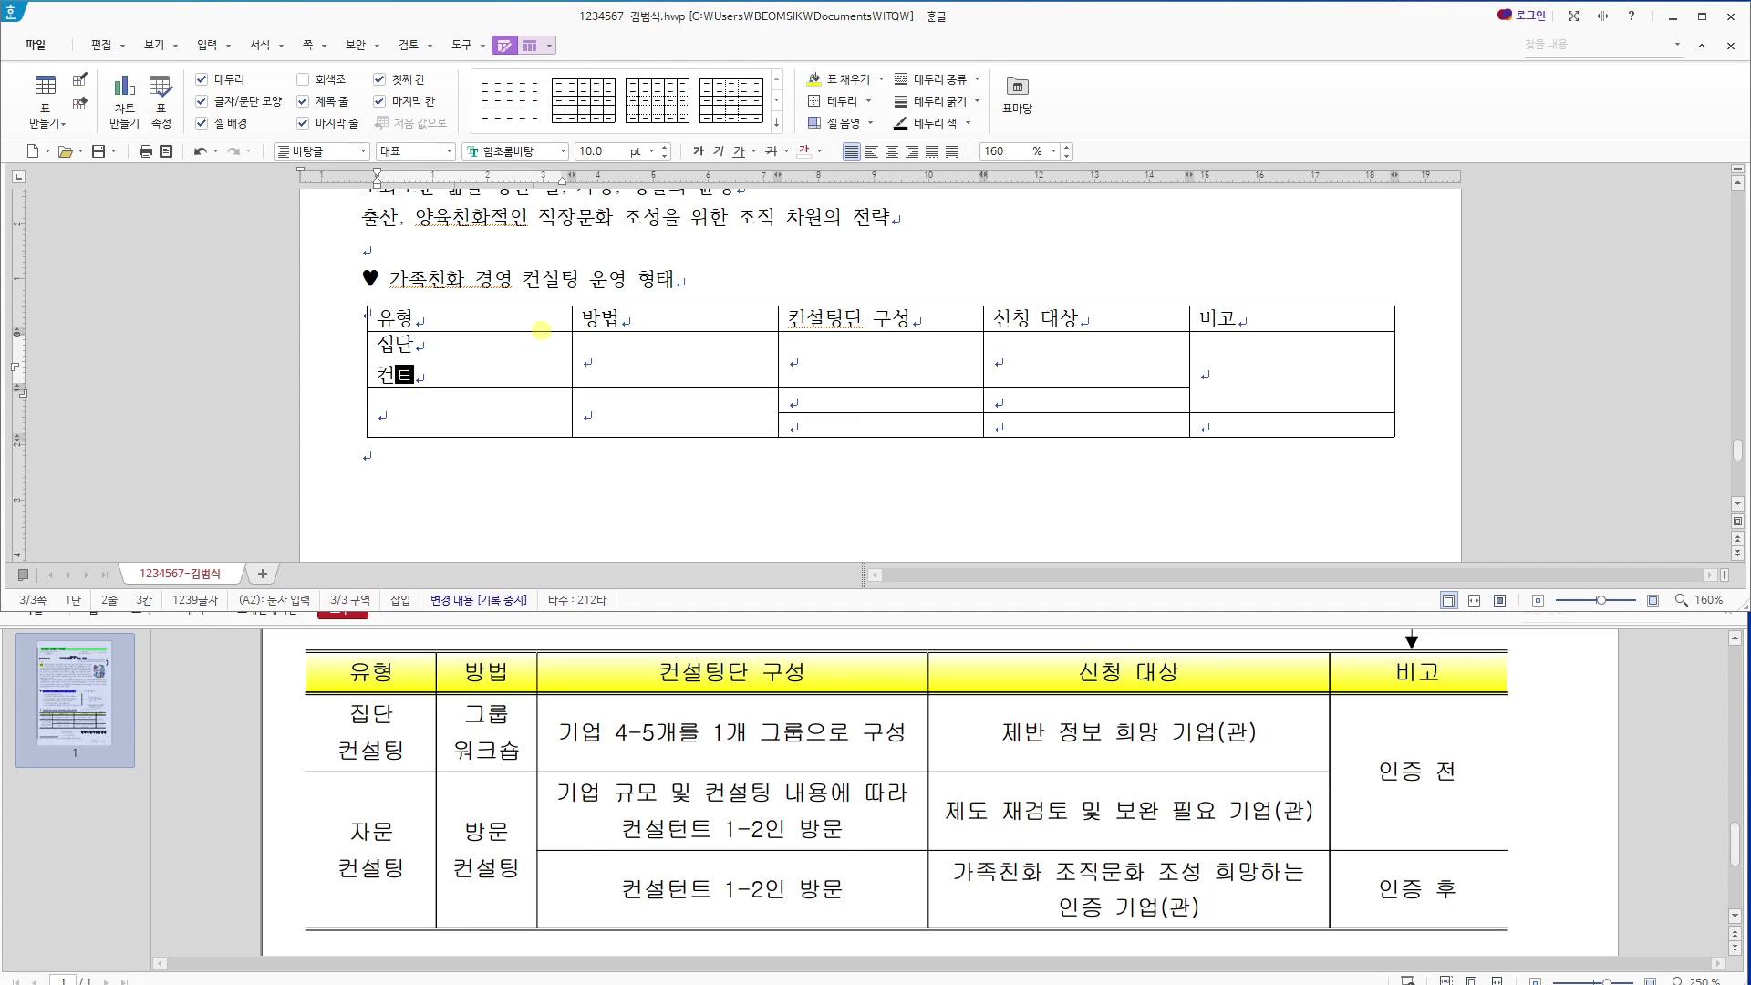
key(Tab)
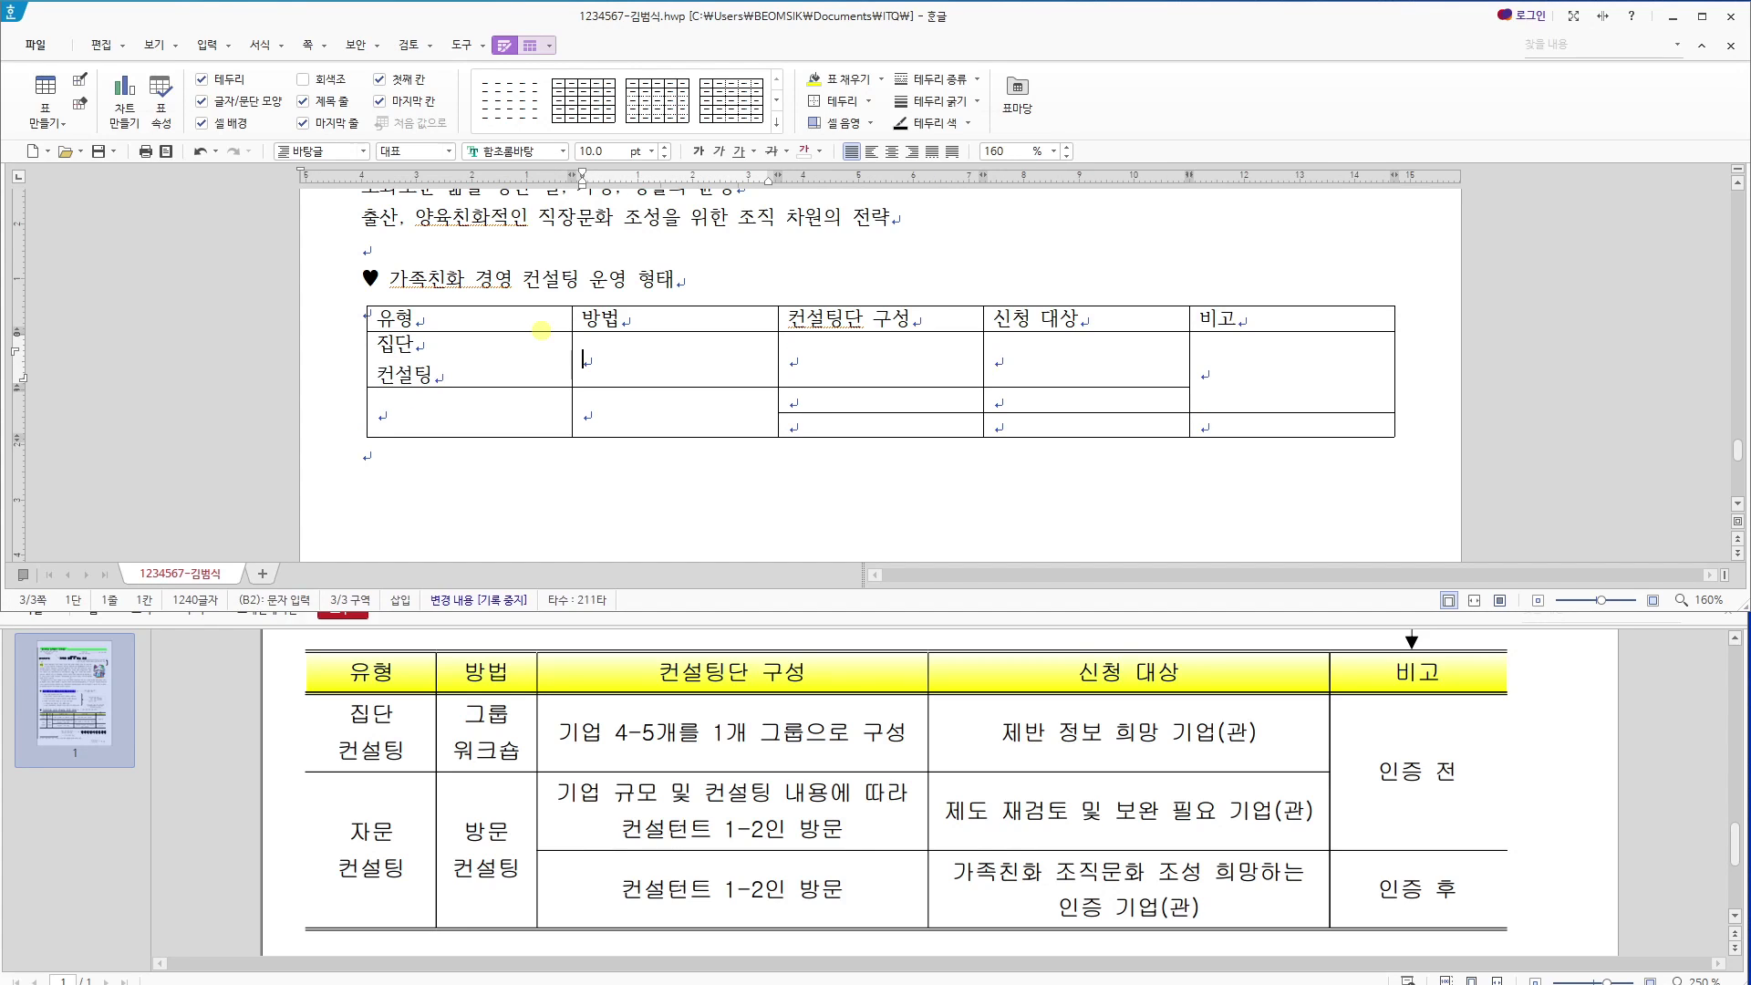
text(그루)
key(Return)
text(워크숍)
key(Tab)
Enter "기업 4-5개를 1개의 그룹으로 구성" in the second row's 컨설팅단 구성 cell.
text(기업 )
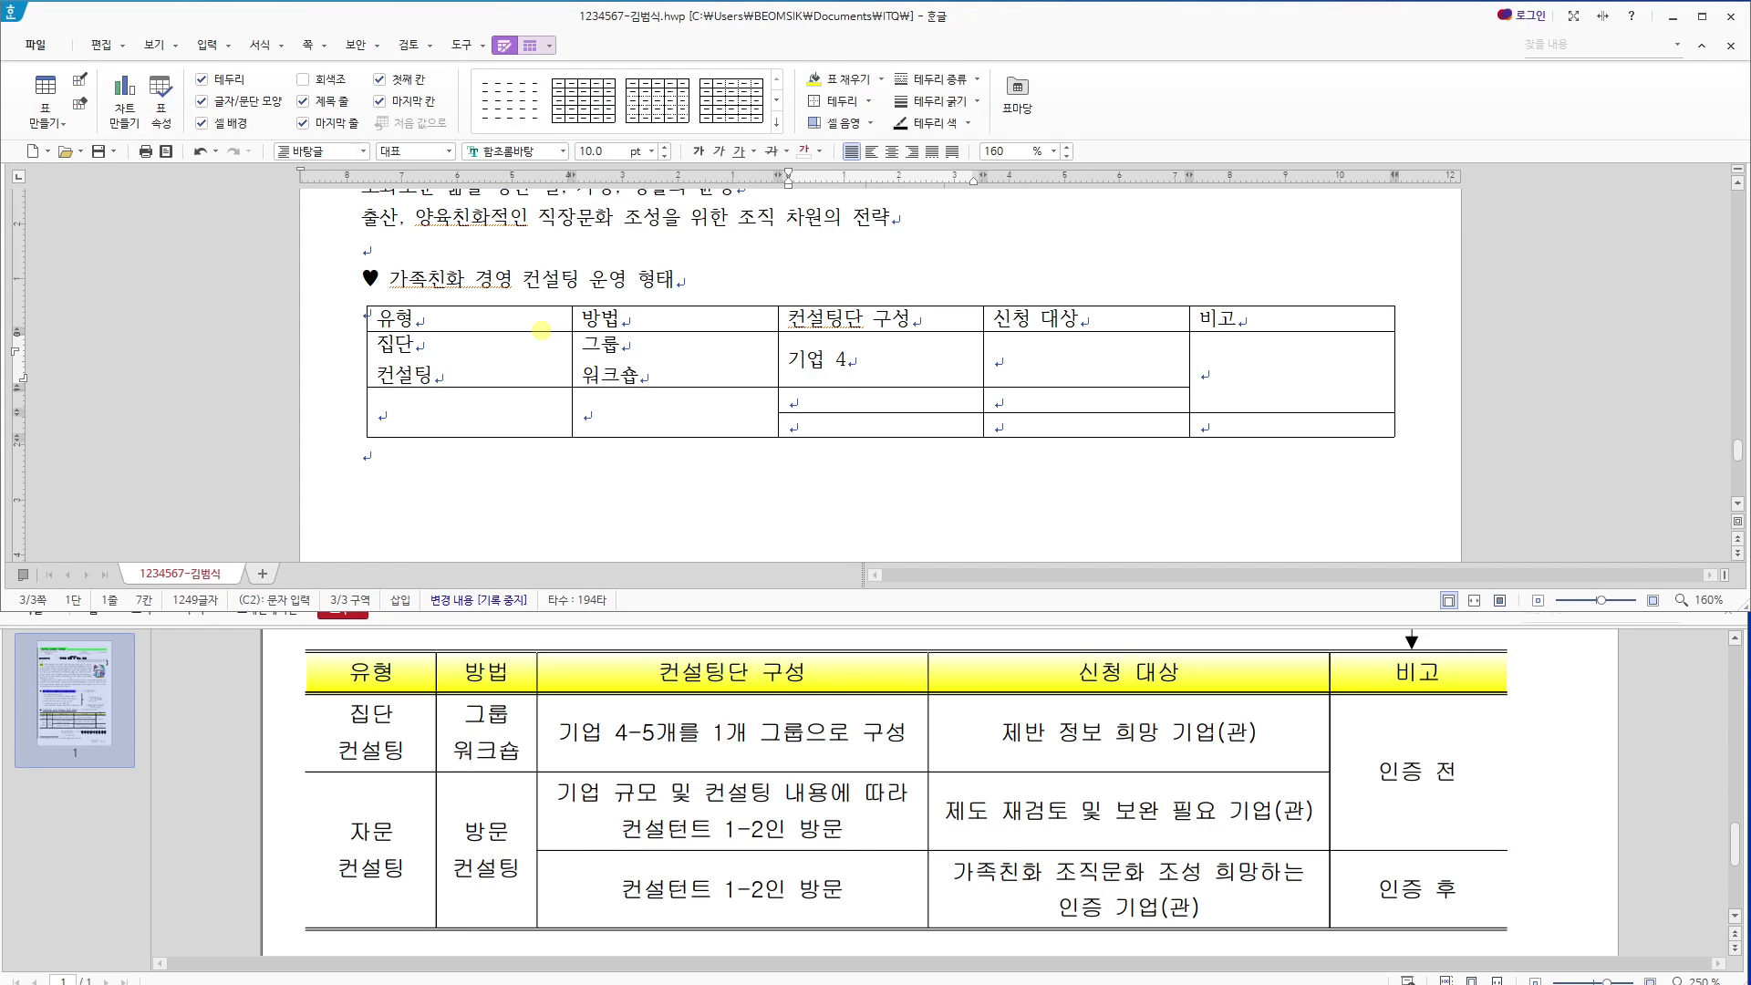
text(4-5개를 1)
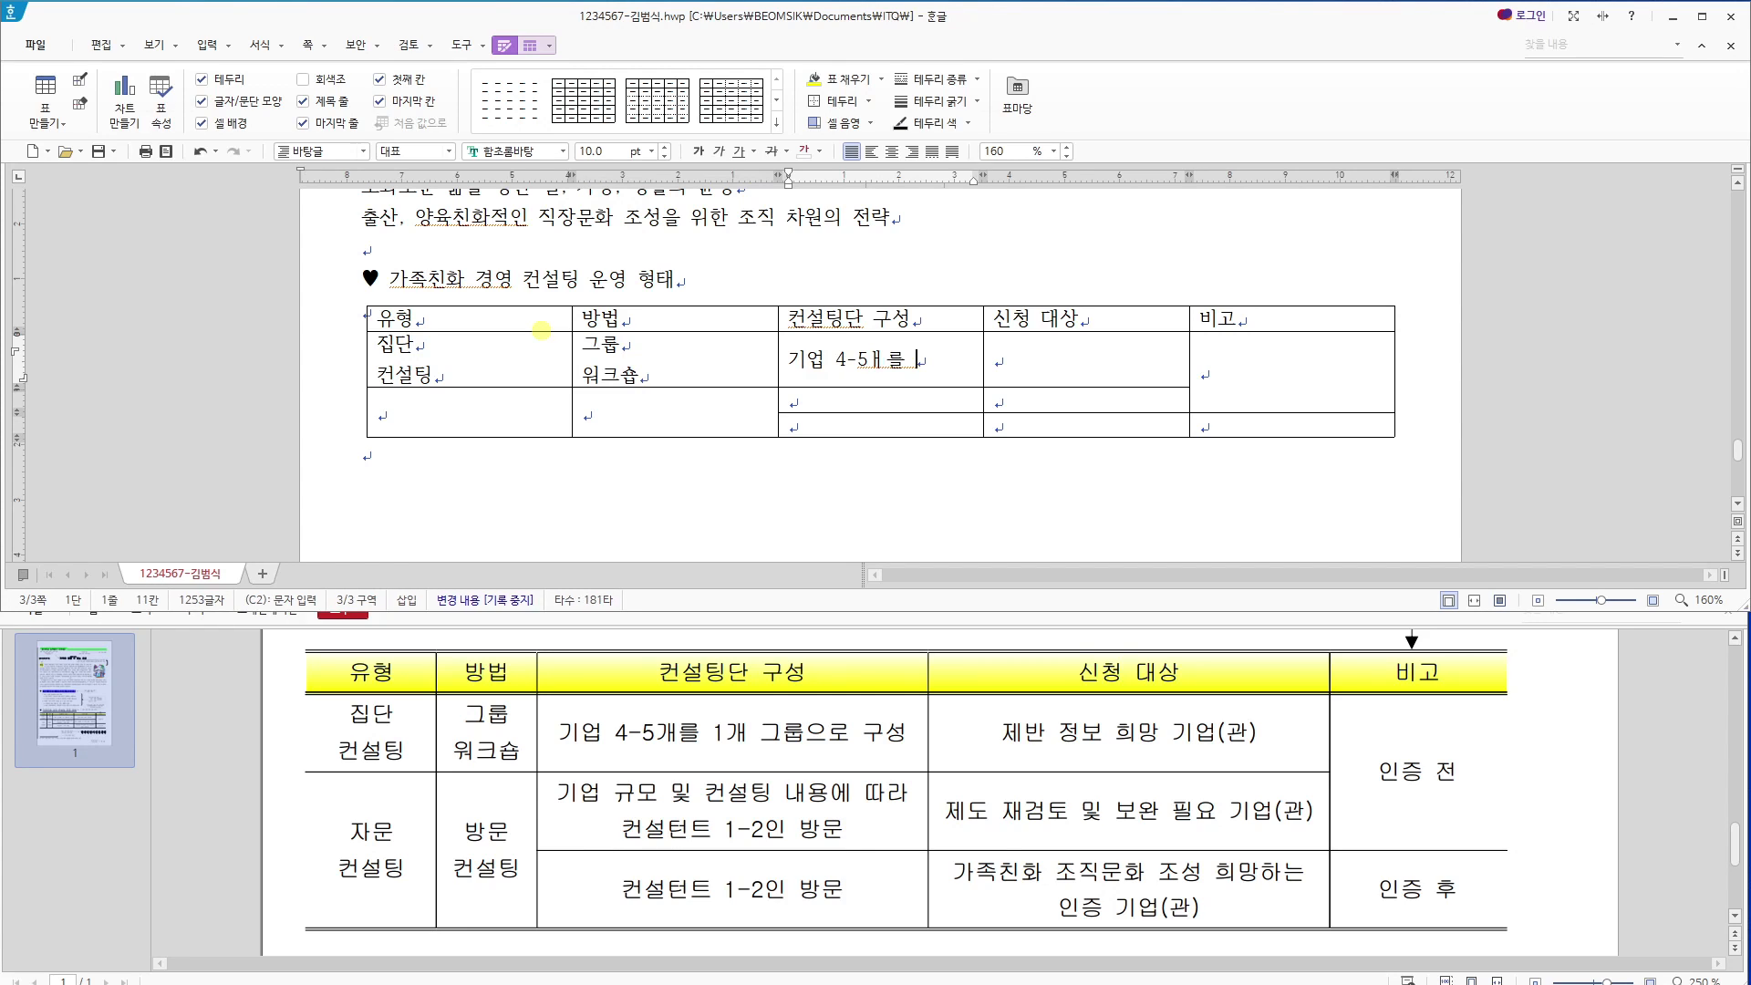
text(개의 그룹)
key(BackSpace)
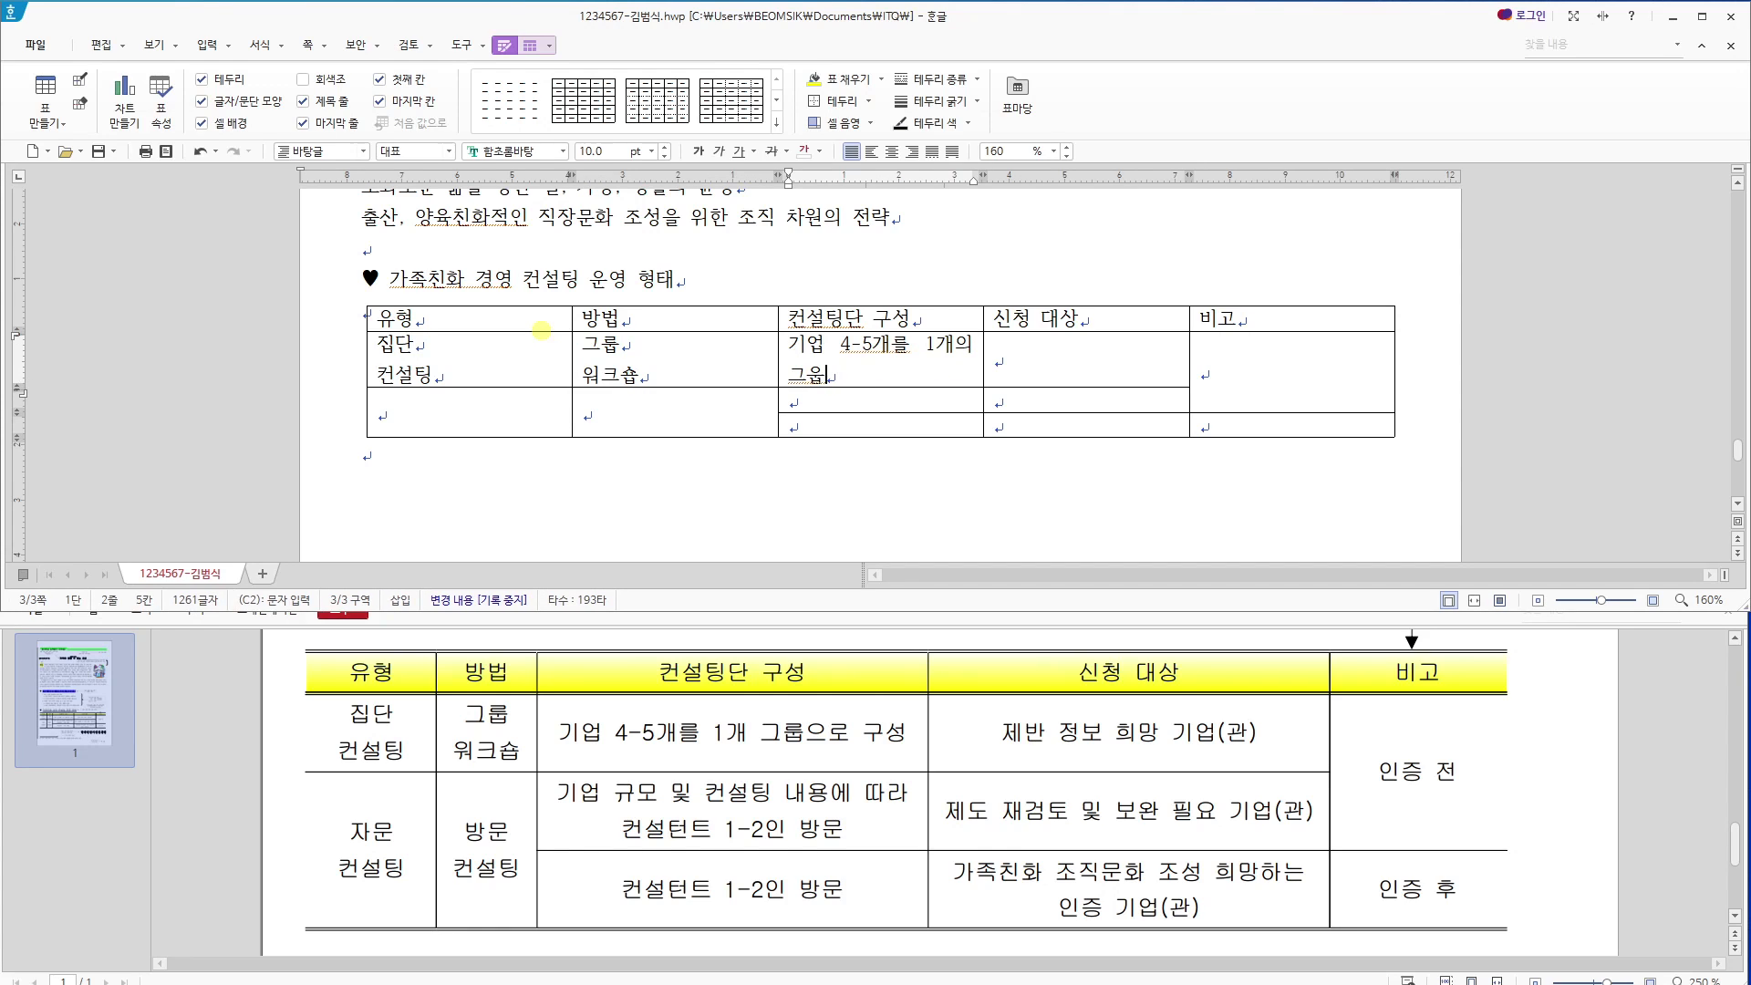
text(으로 구서)
key(Tab)
Complete the second row with "제반 정보 희망 기업(관)" under 신청 대상 and "인증전" in the merged 비고 cell.
text(제반 정)
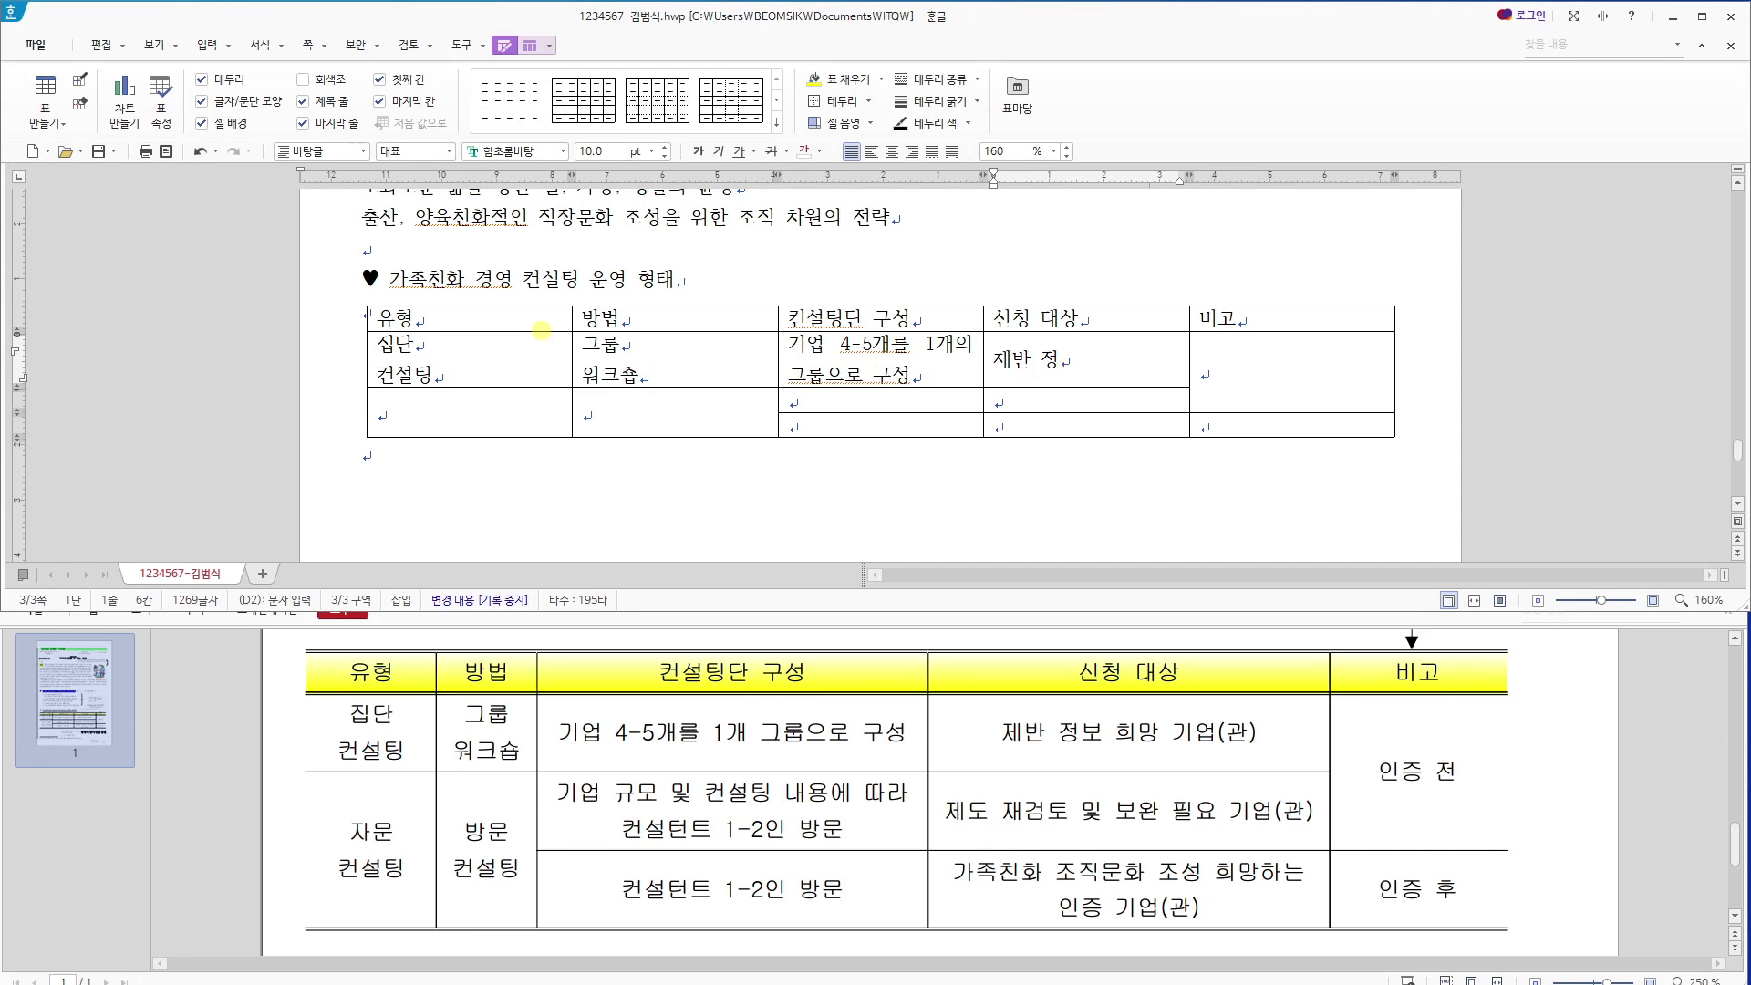
text(보 희망 기)
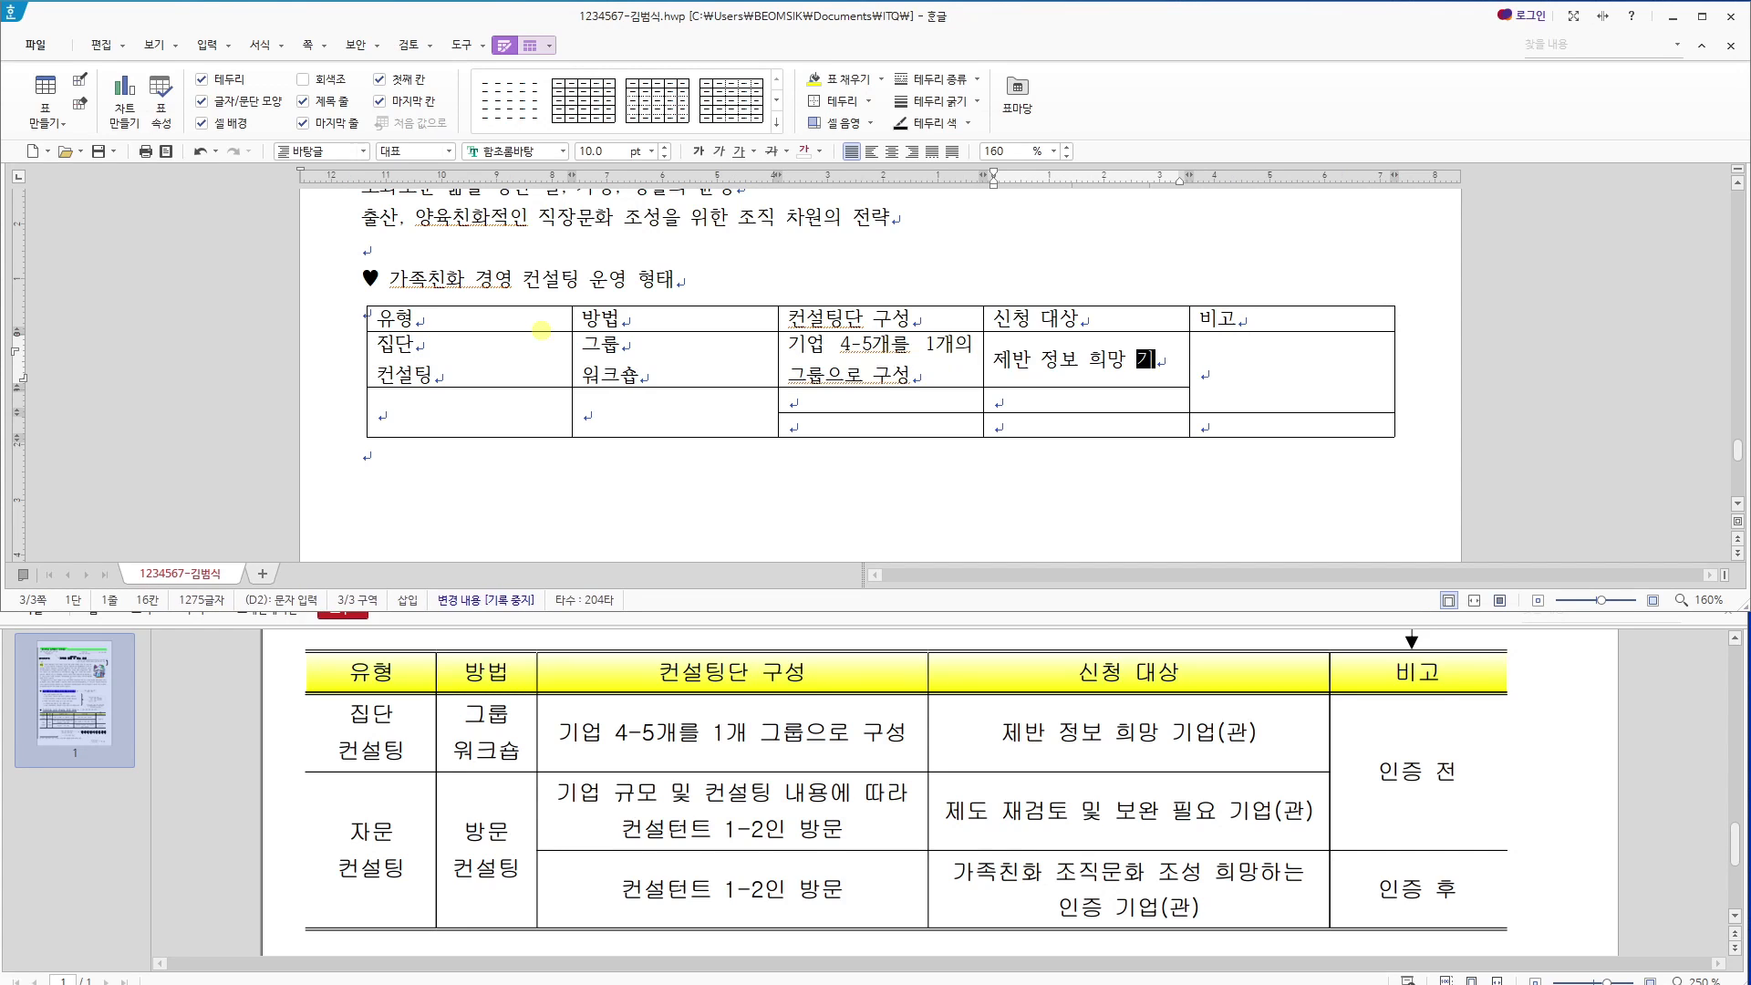
text(어(관)
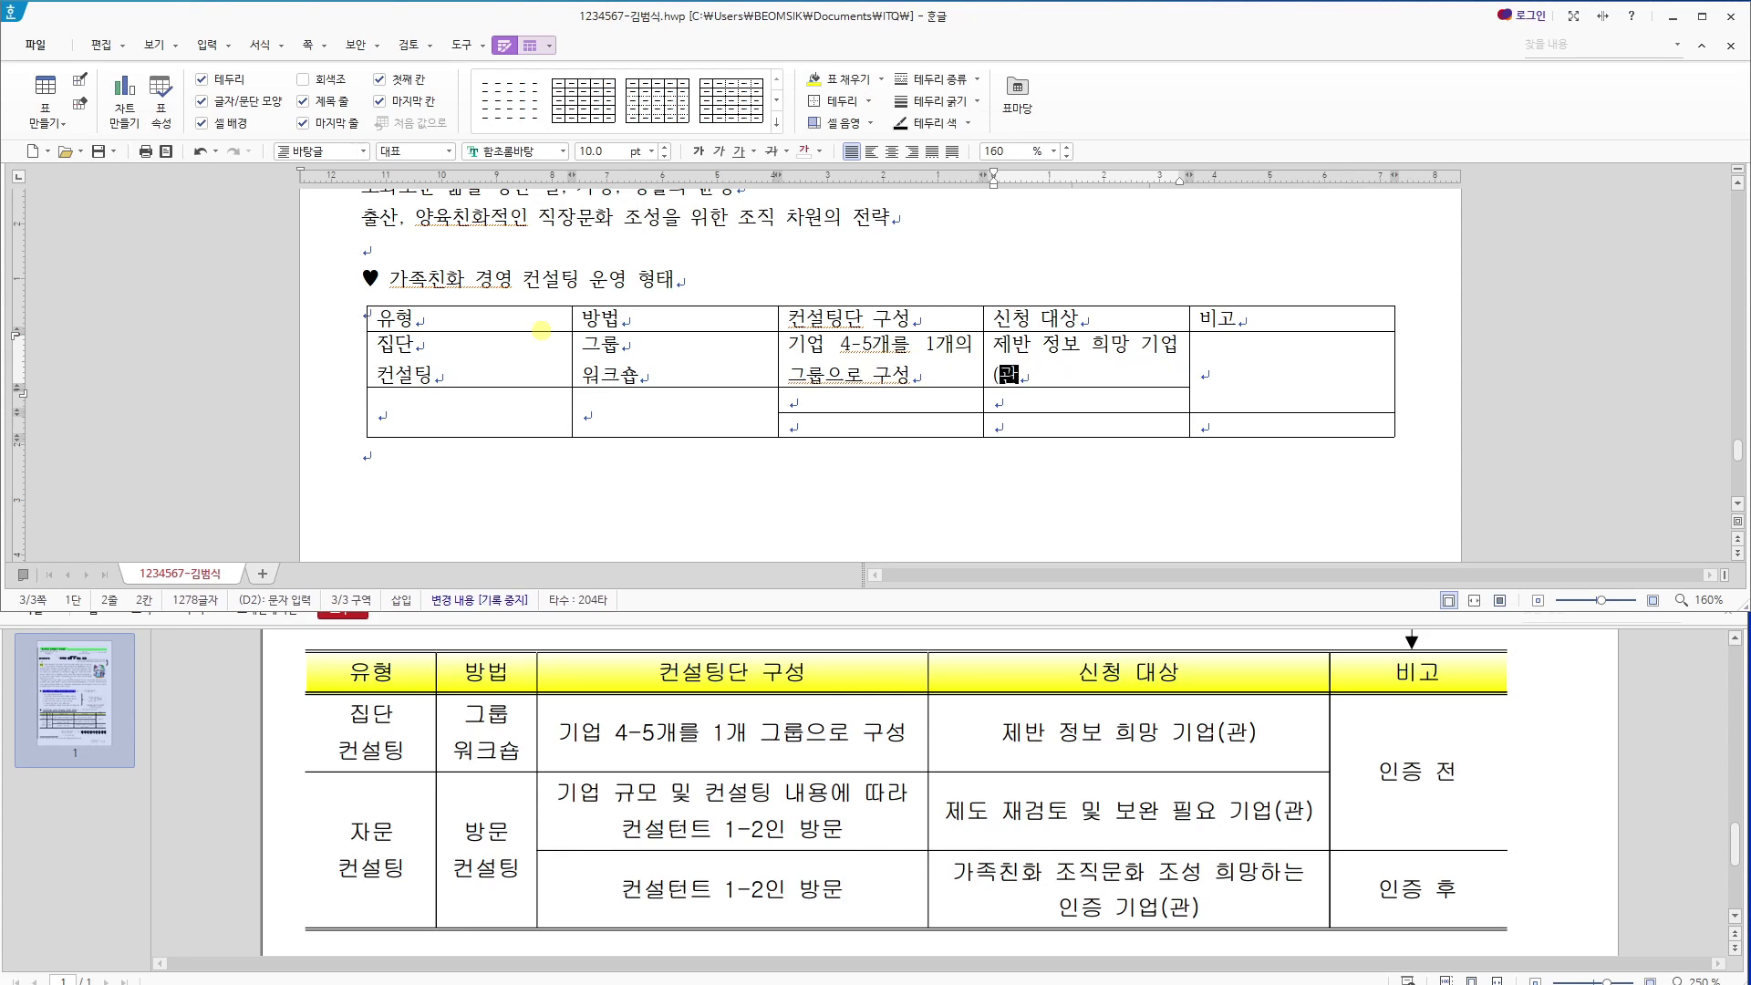
text())
key(Tab)
text(인증ㅈㄴ)
key(Tab)
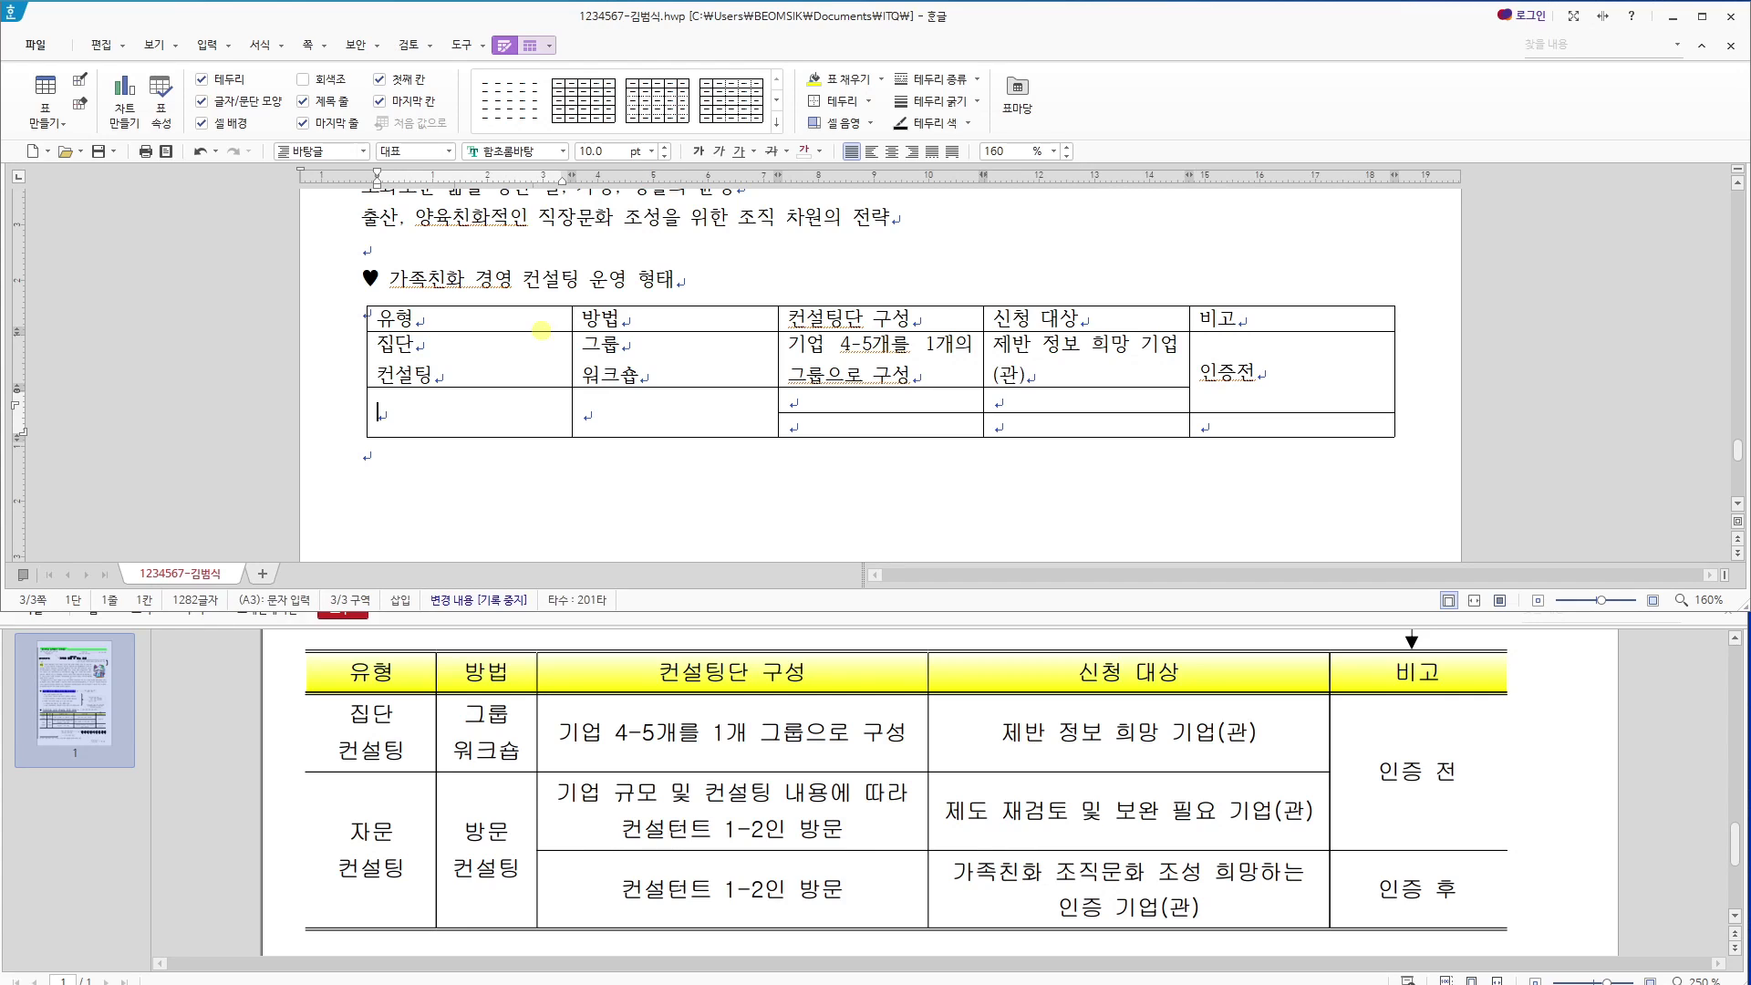
Enter "자문" / "컨설팅" and "방문" / "컨설팅" on two lines each in the merged 유형 and 방법 cells.
text(자문)
key(Return)
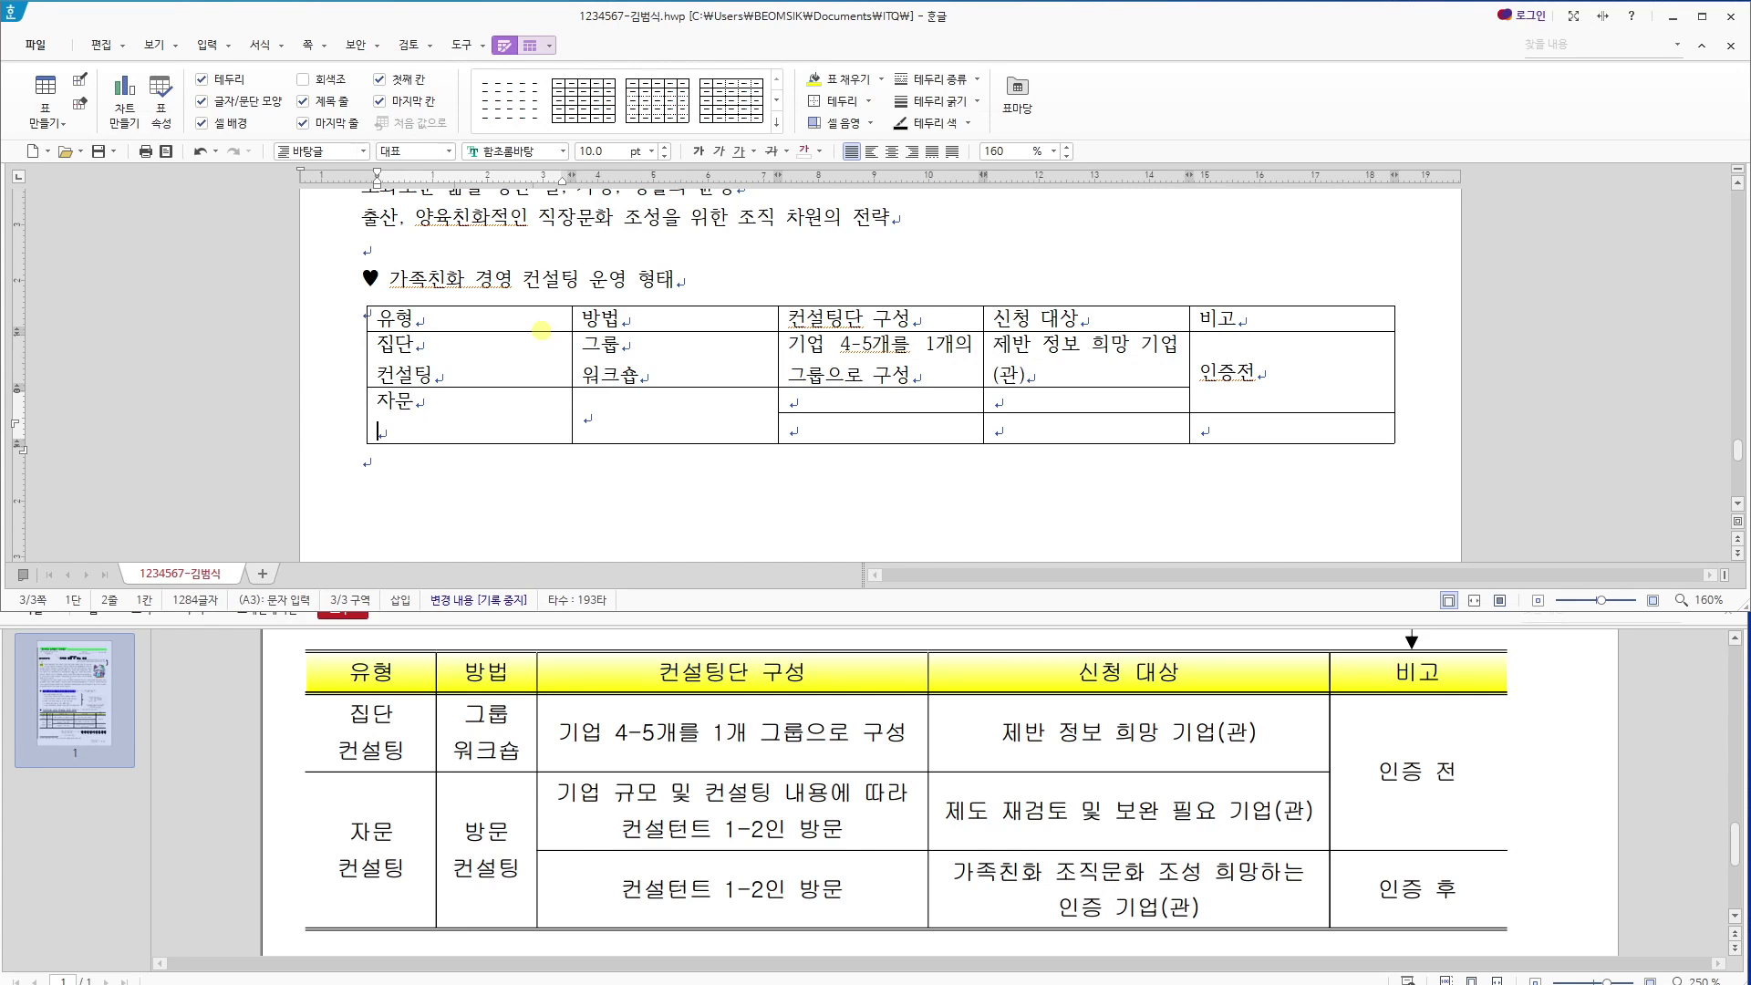
text(컨설팅)
key(Tab)
text(방문)
key(Return)
text(컨서설팅)
key(Tab)
Enter "기업 규모 및 컨설팅 내용에 따라 컨설턴트 1-2인 방문" in the third row's 컨설팅단 구성 cell.
text(기업 규모 및 컨)
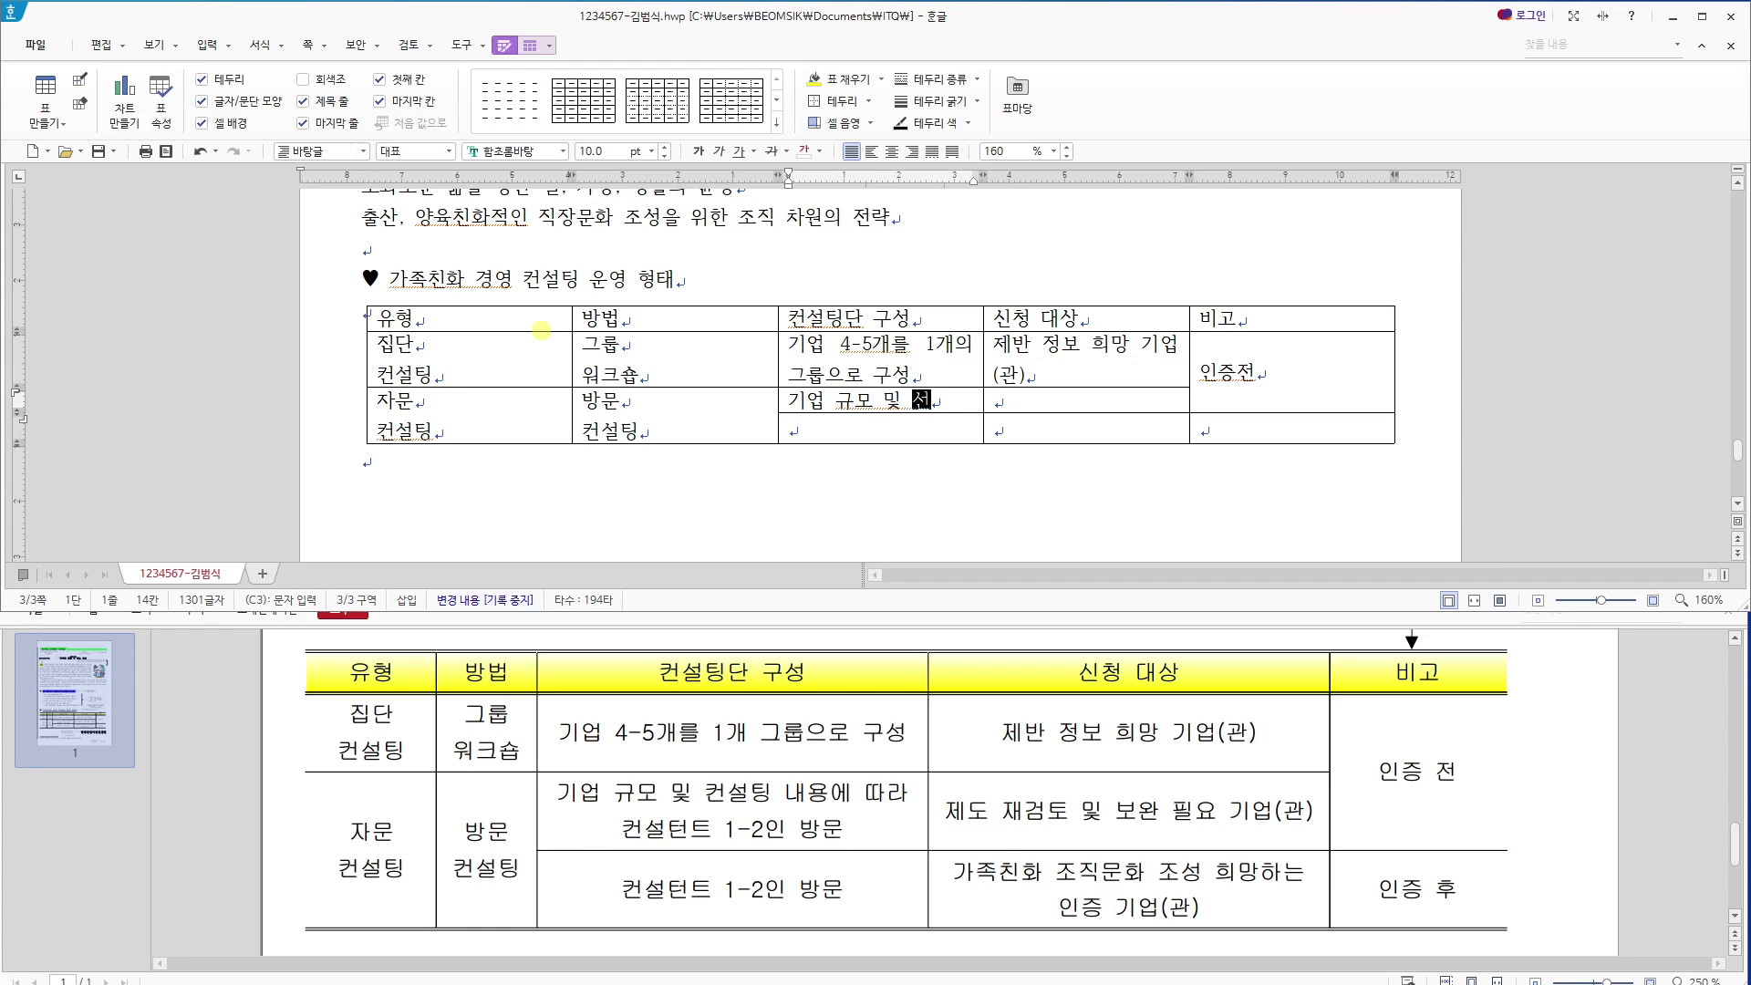
key(BackSpace)
key(BackSpace)
text(컨설팅 내용에 ㄸ따라 )
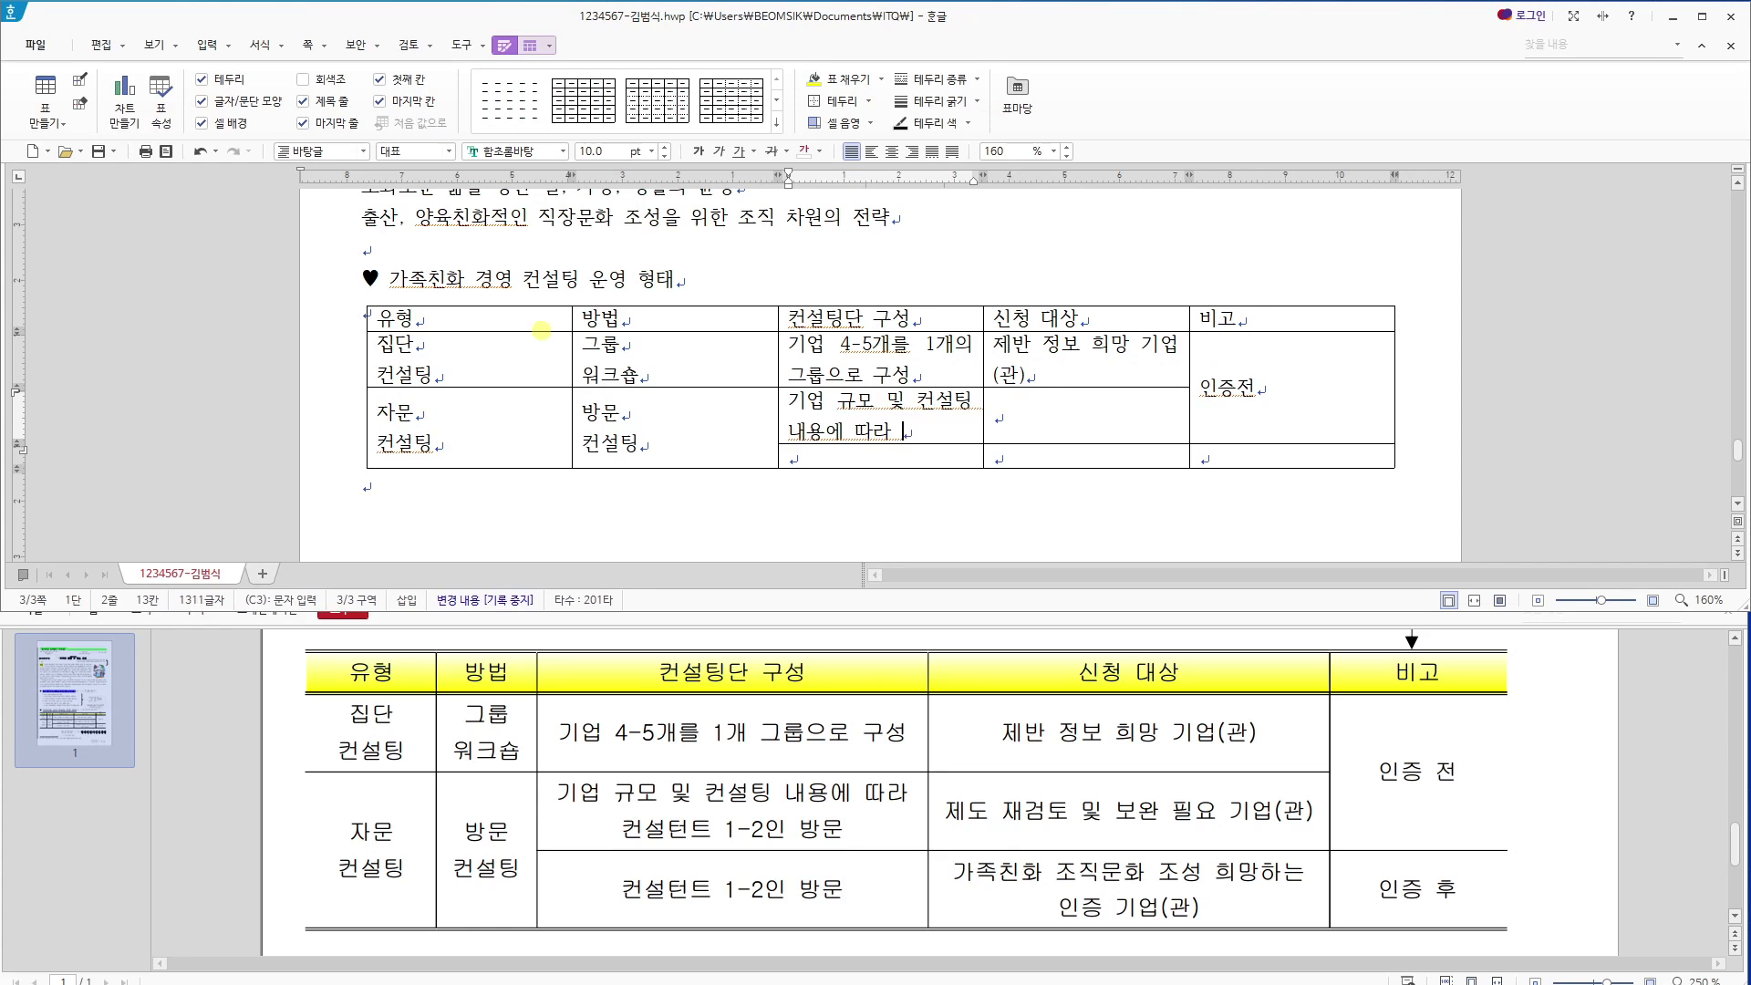
text(컨설턴트 1-2인 방문)
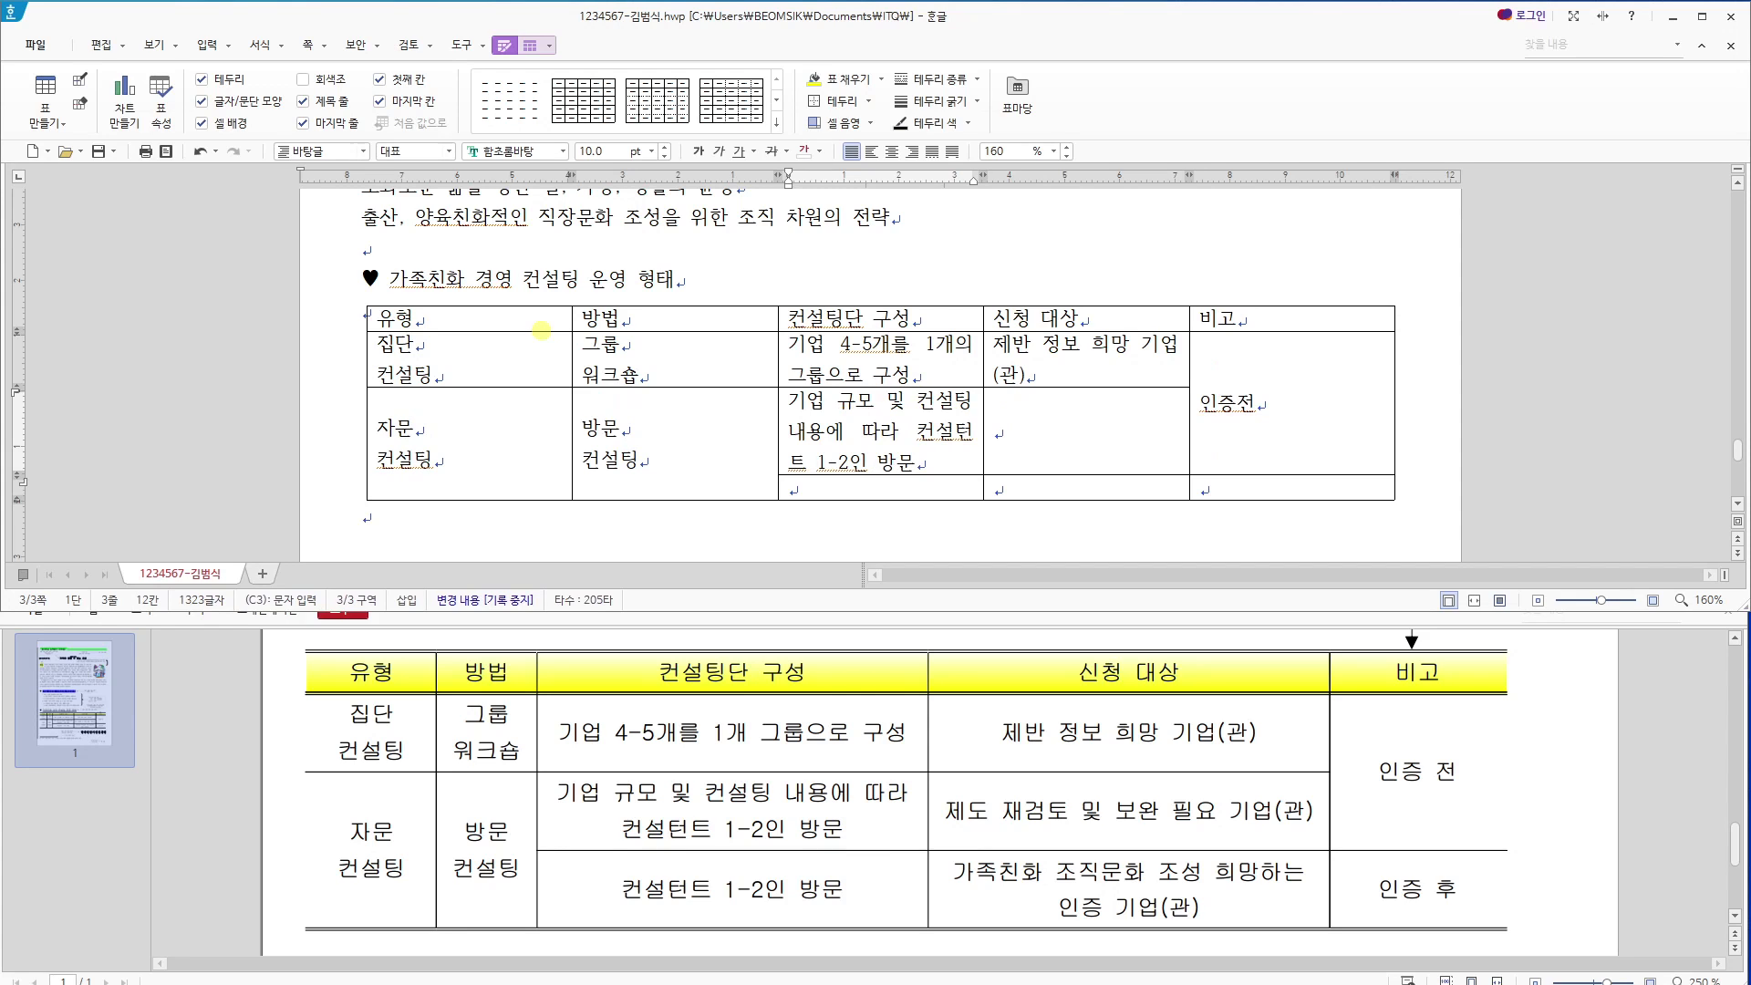
Narrow the 유형 and 방법 columns to give the 컨설팅단 구성 column more width.
drag(774, 345, 680, 344)
drag(572, 359, 478, 359)
drag(678, 365, 601, 359)
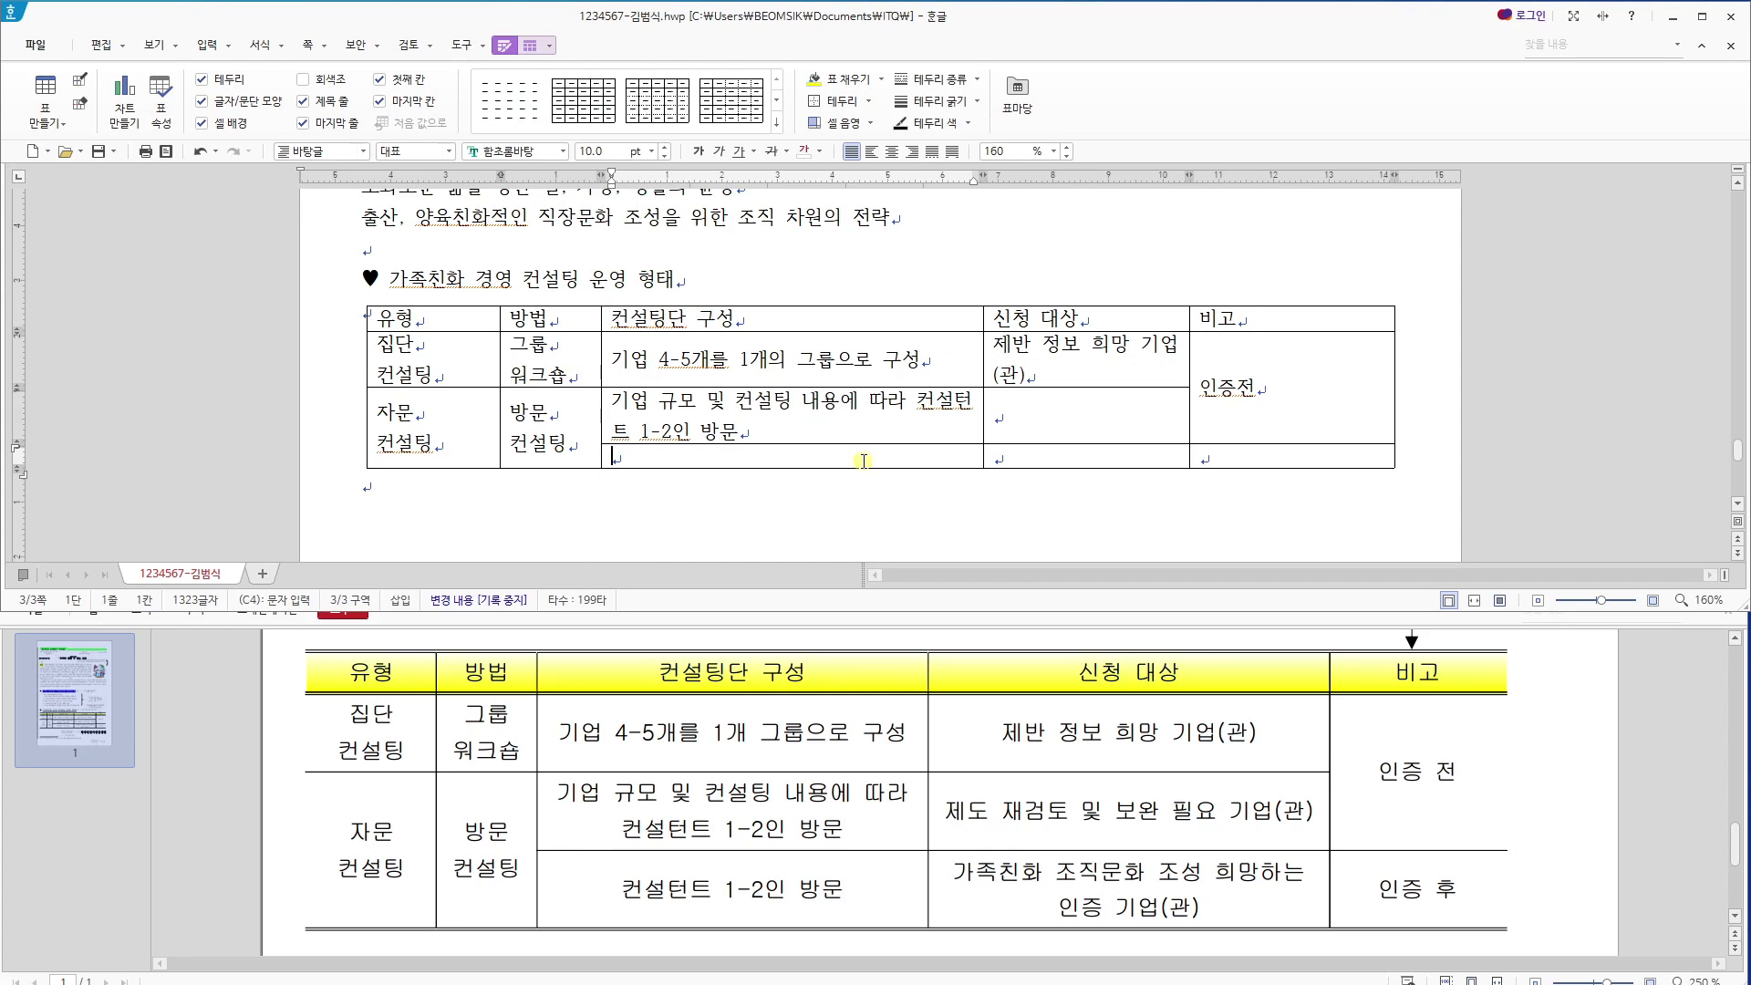
Enter "컨설턴트 1-2인 방문" in the last row's 컨설팅단 구성 cell and "제도 재검토 및 보완 필요기업(관)" in the third row's 신청 대상 cell.
text(컨설턴트 1-2인 방문)
key(Up)
key(Right)
text(ㅈㅔ도 ㄱ)
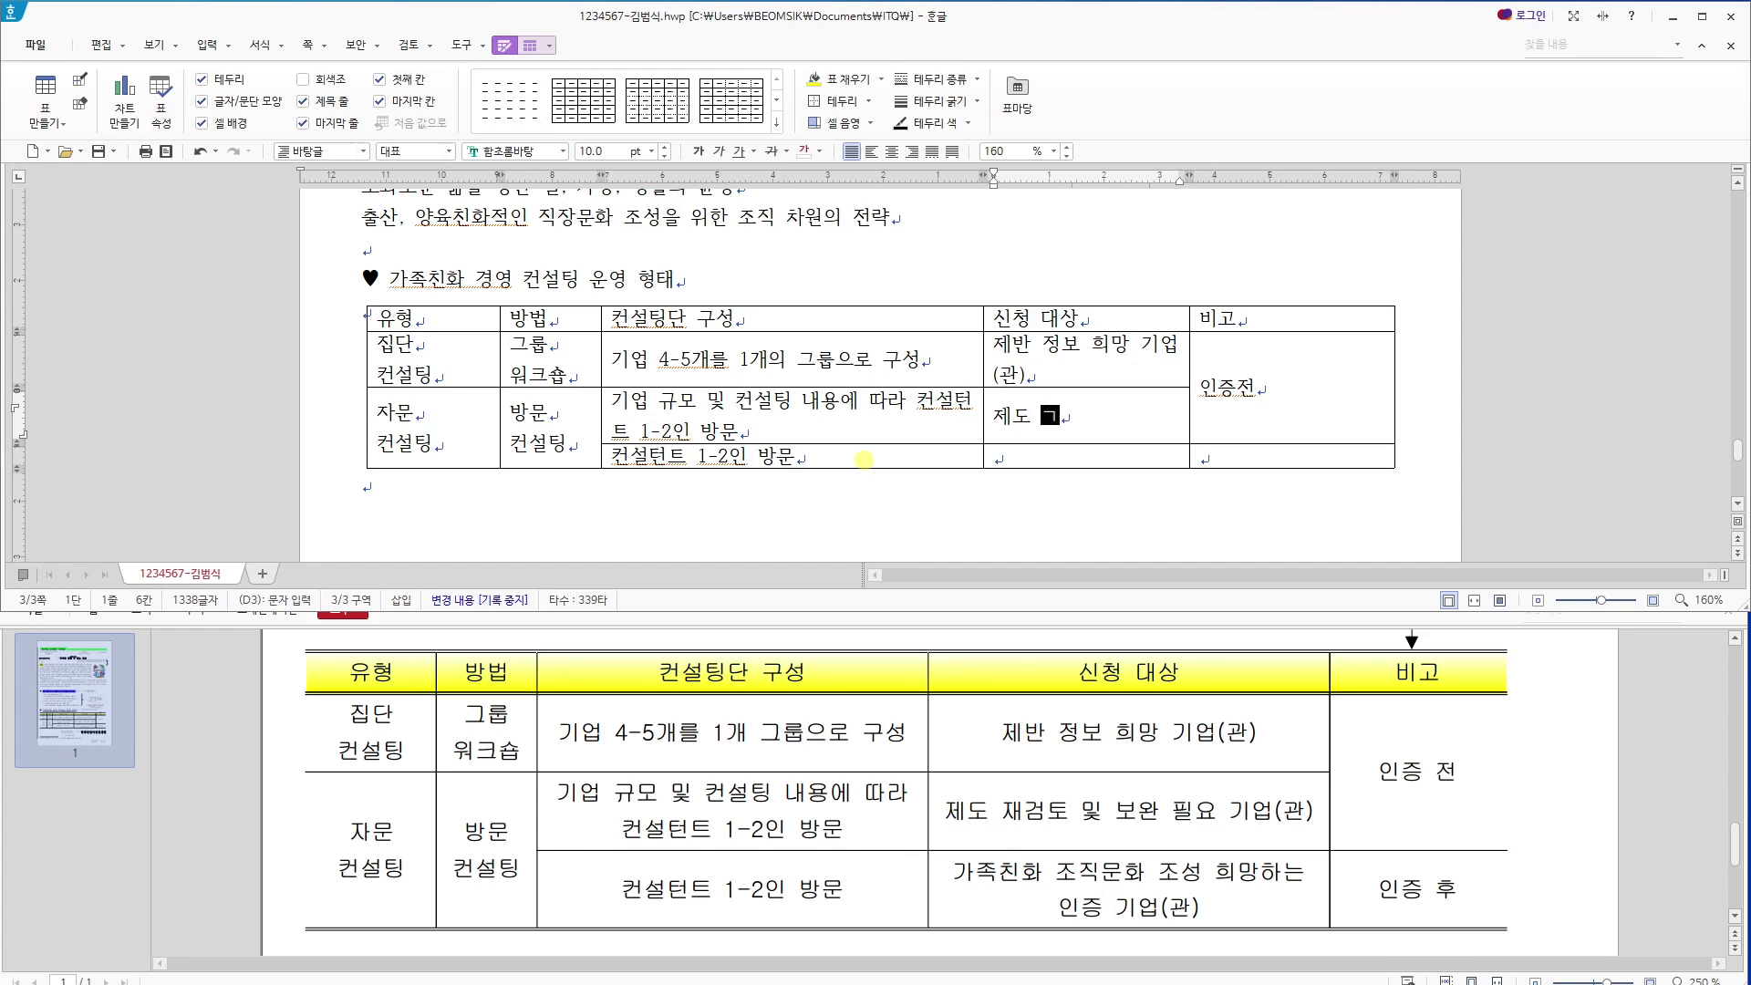
text(ㅐ검토 및 보완)
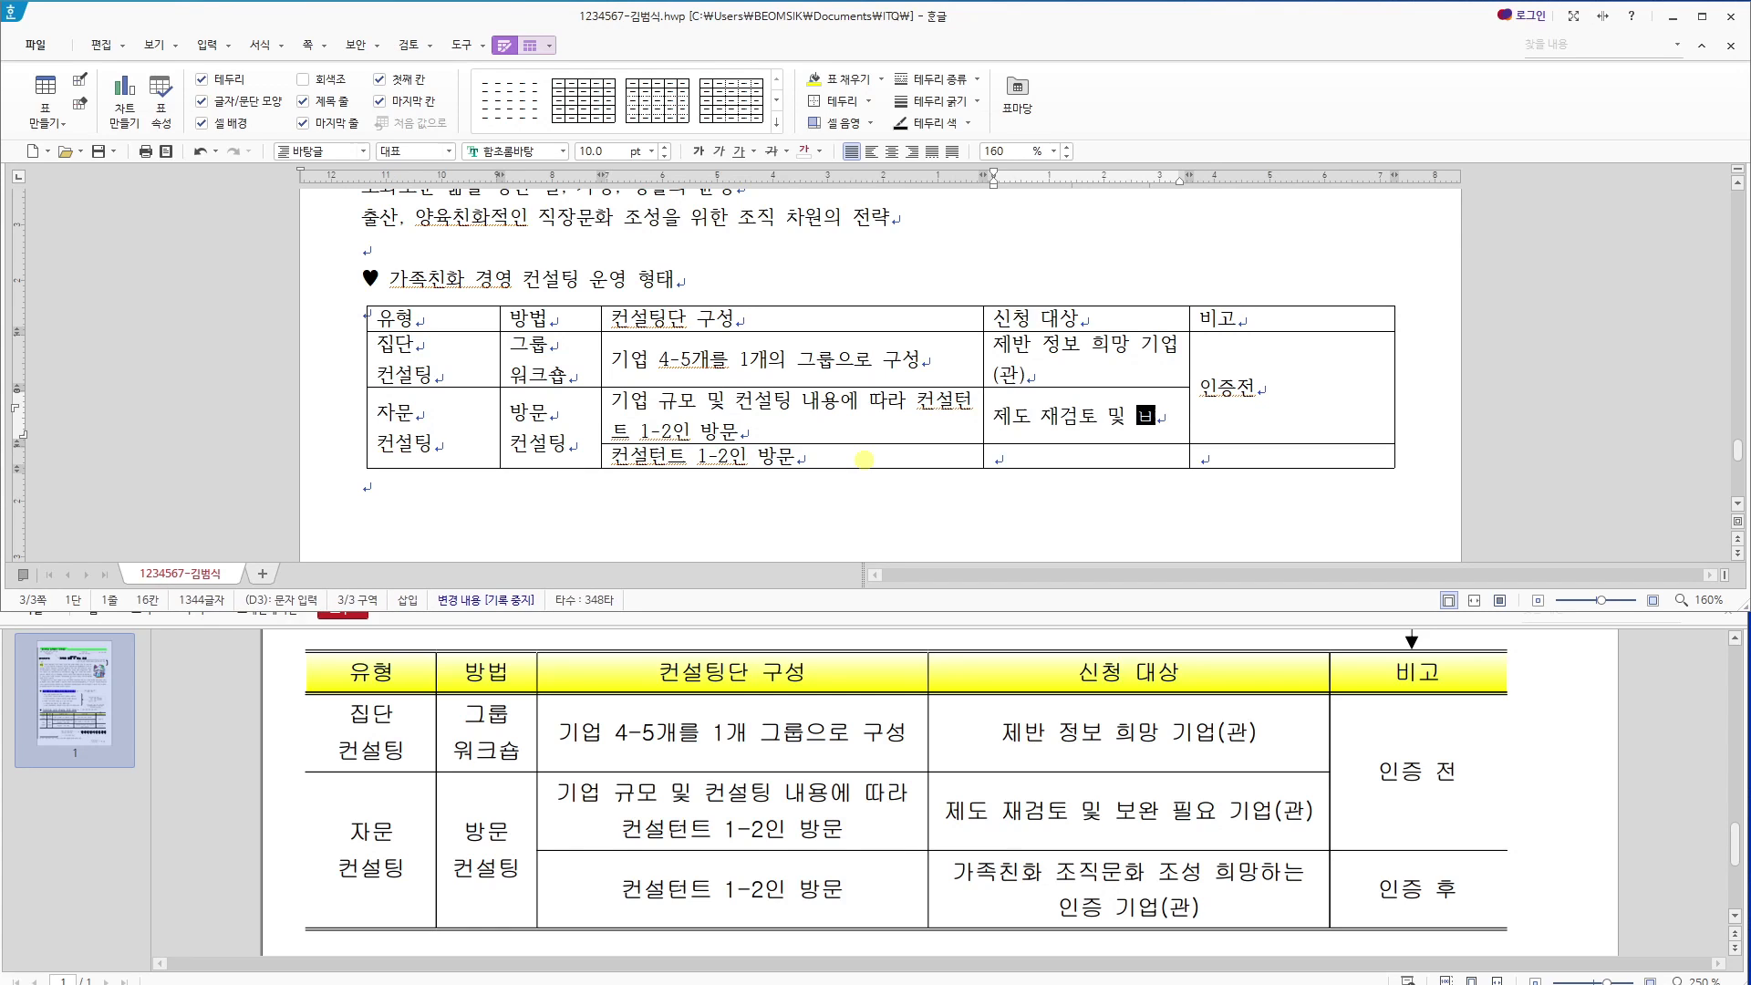
text( 필요기어)
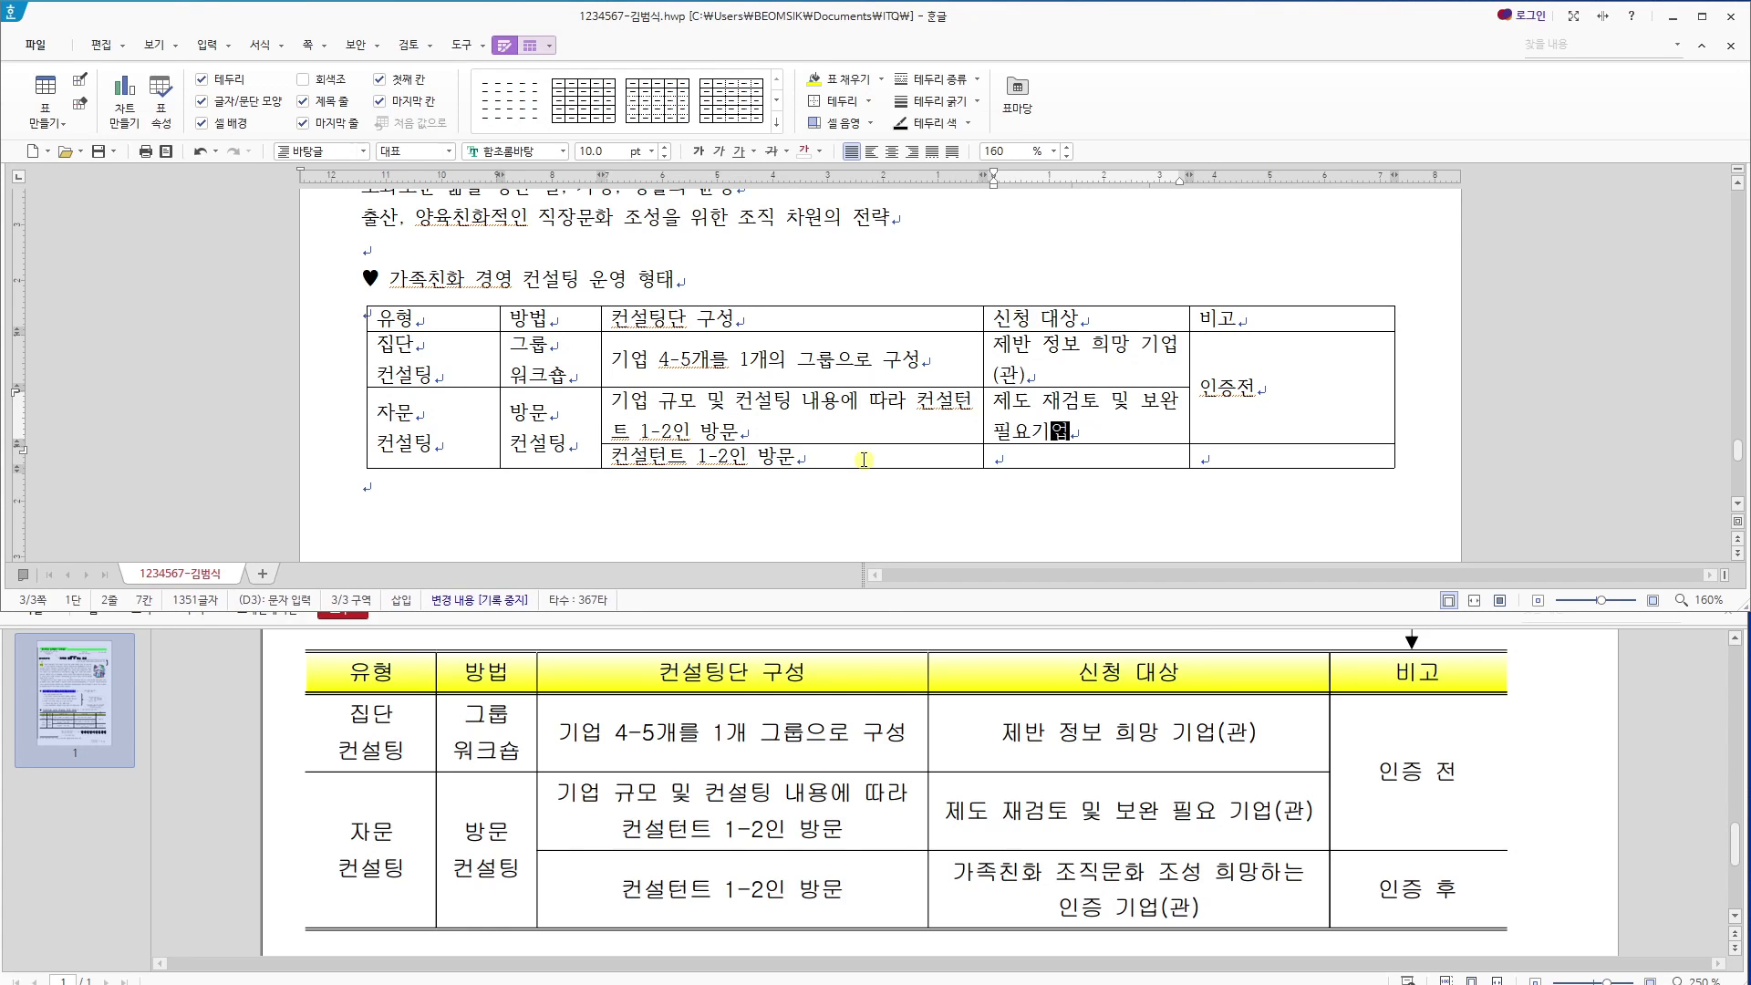
text(ㅂ(관))
Enter "가족친화 조직문화 조성 희망하는 인증 기업(관)" in the last row's 신청 대상 cell.
key(Down)
text(ㄱㅏ족 치ㄴ화 조직문화 조)
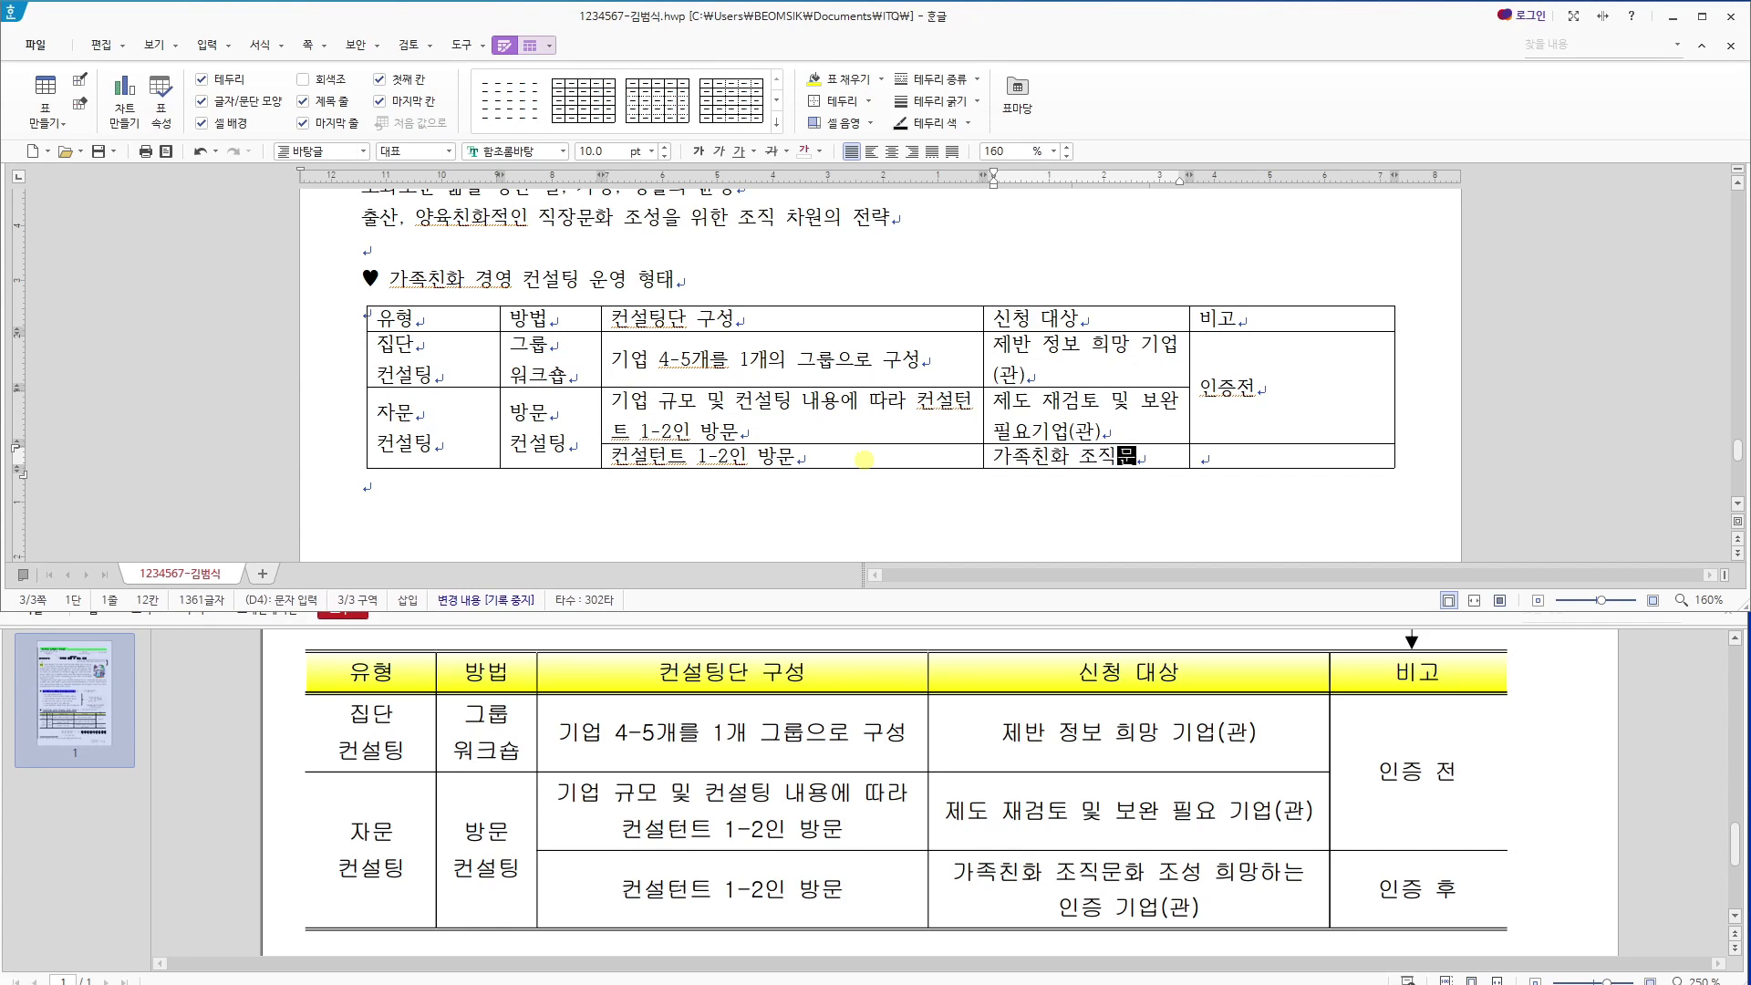
text(성)
text( 희망하는 )
text(ㅇㅣㄴ증 기업)
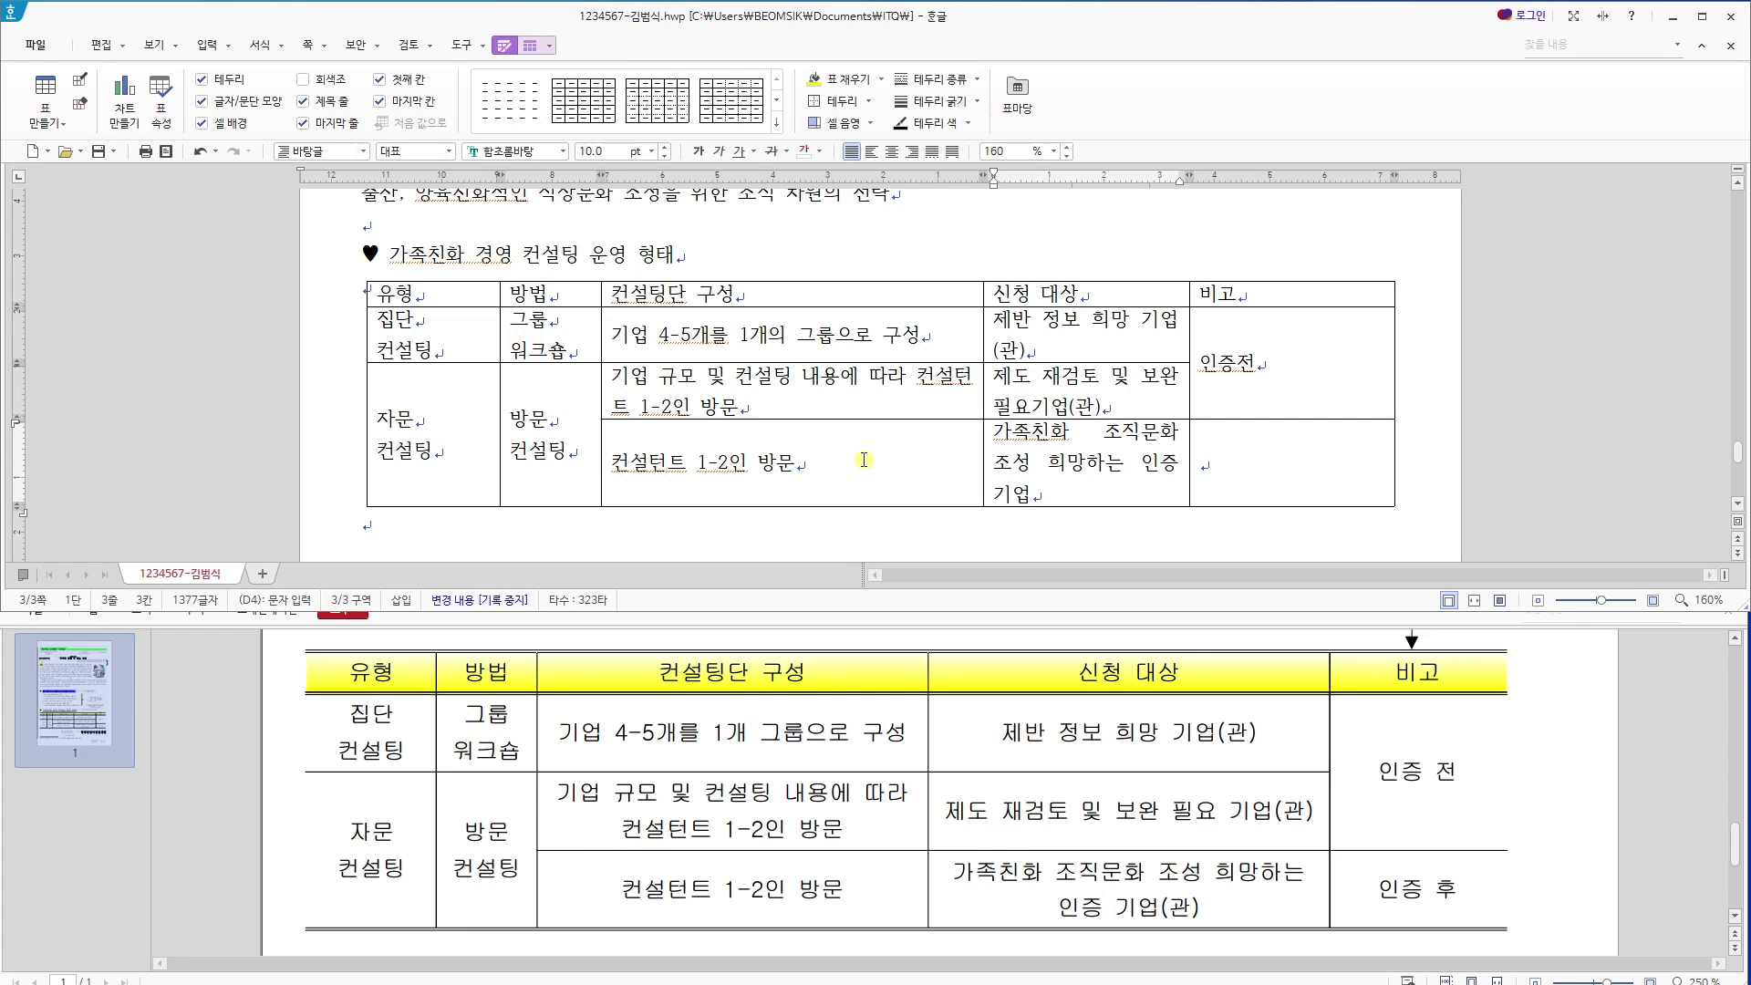
text((관))
Widen the 신청 대상 column at the expense of 비고 and enter "인증 후" in the last 비고 cell.
drag(1277, 321, 1296, 321)
click(1330, 471)
text(인증 후)
Leave a blank line below the table and write the organisation name "한국건강가정진흥원" on the following line.
scroll(1235, 665, down, 3)
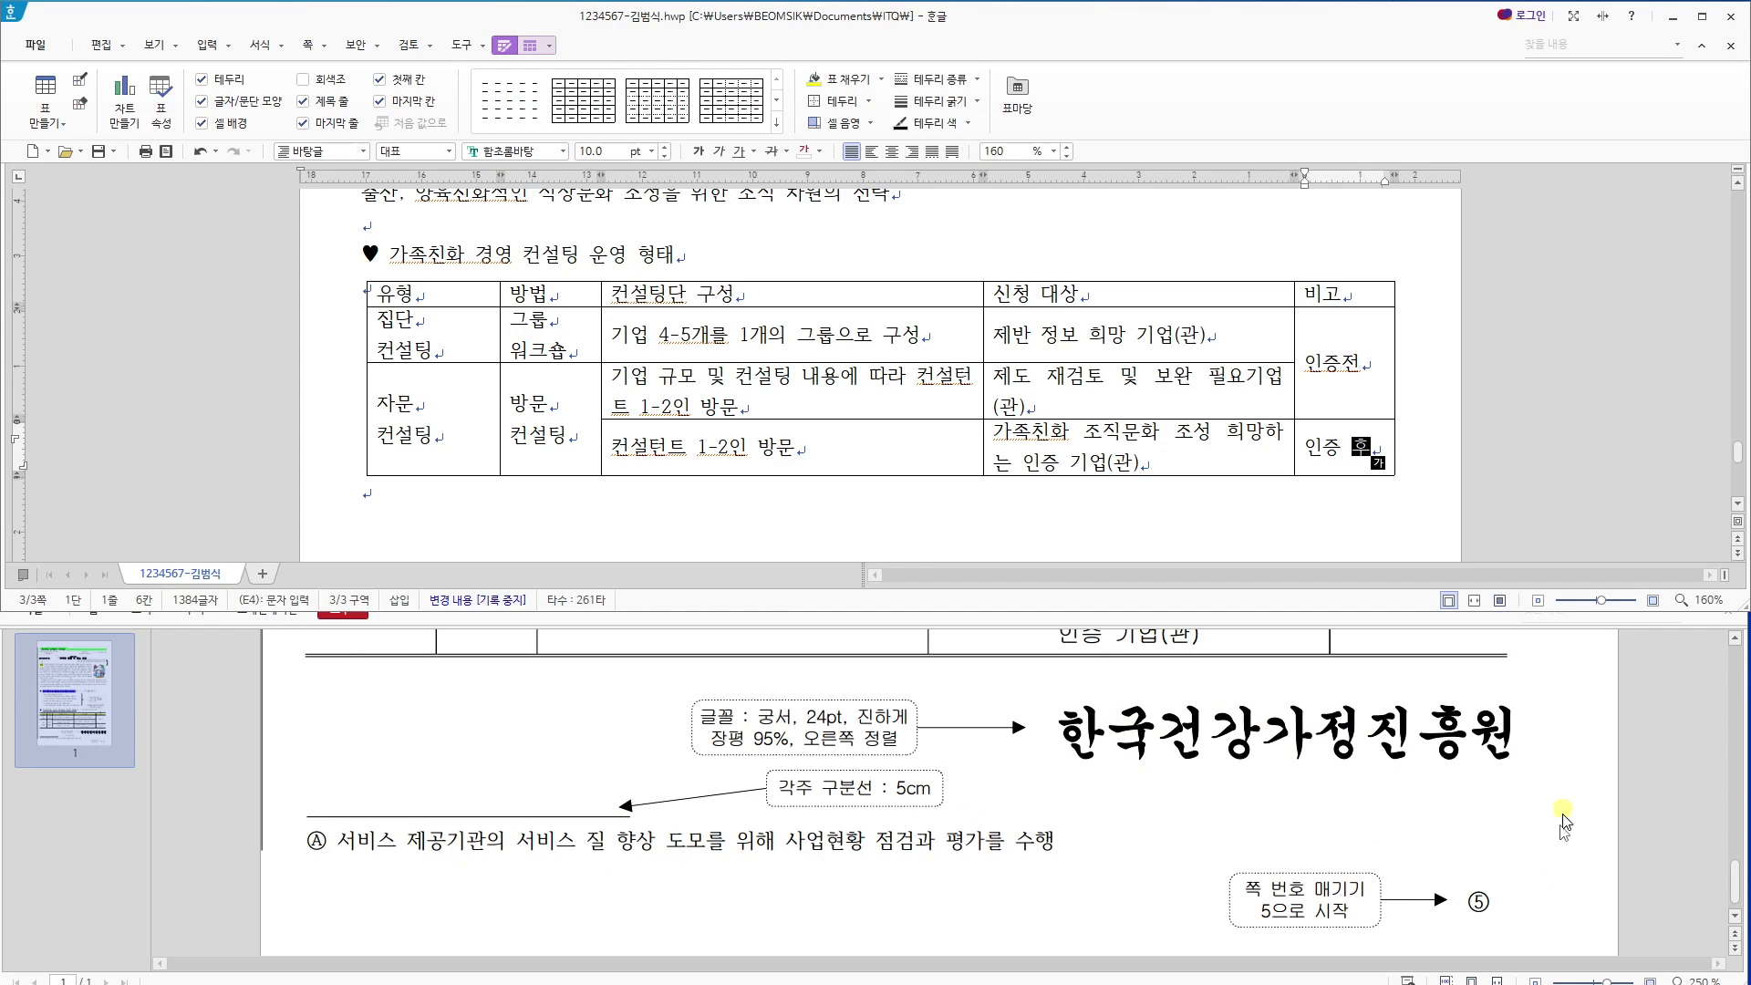
click(446, 493)
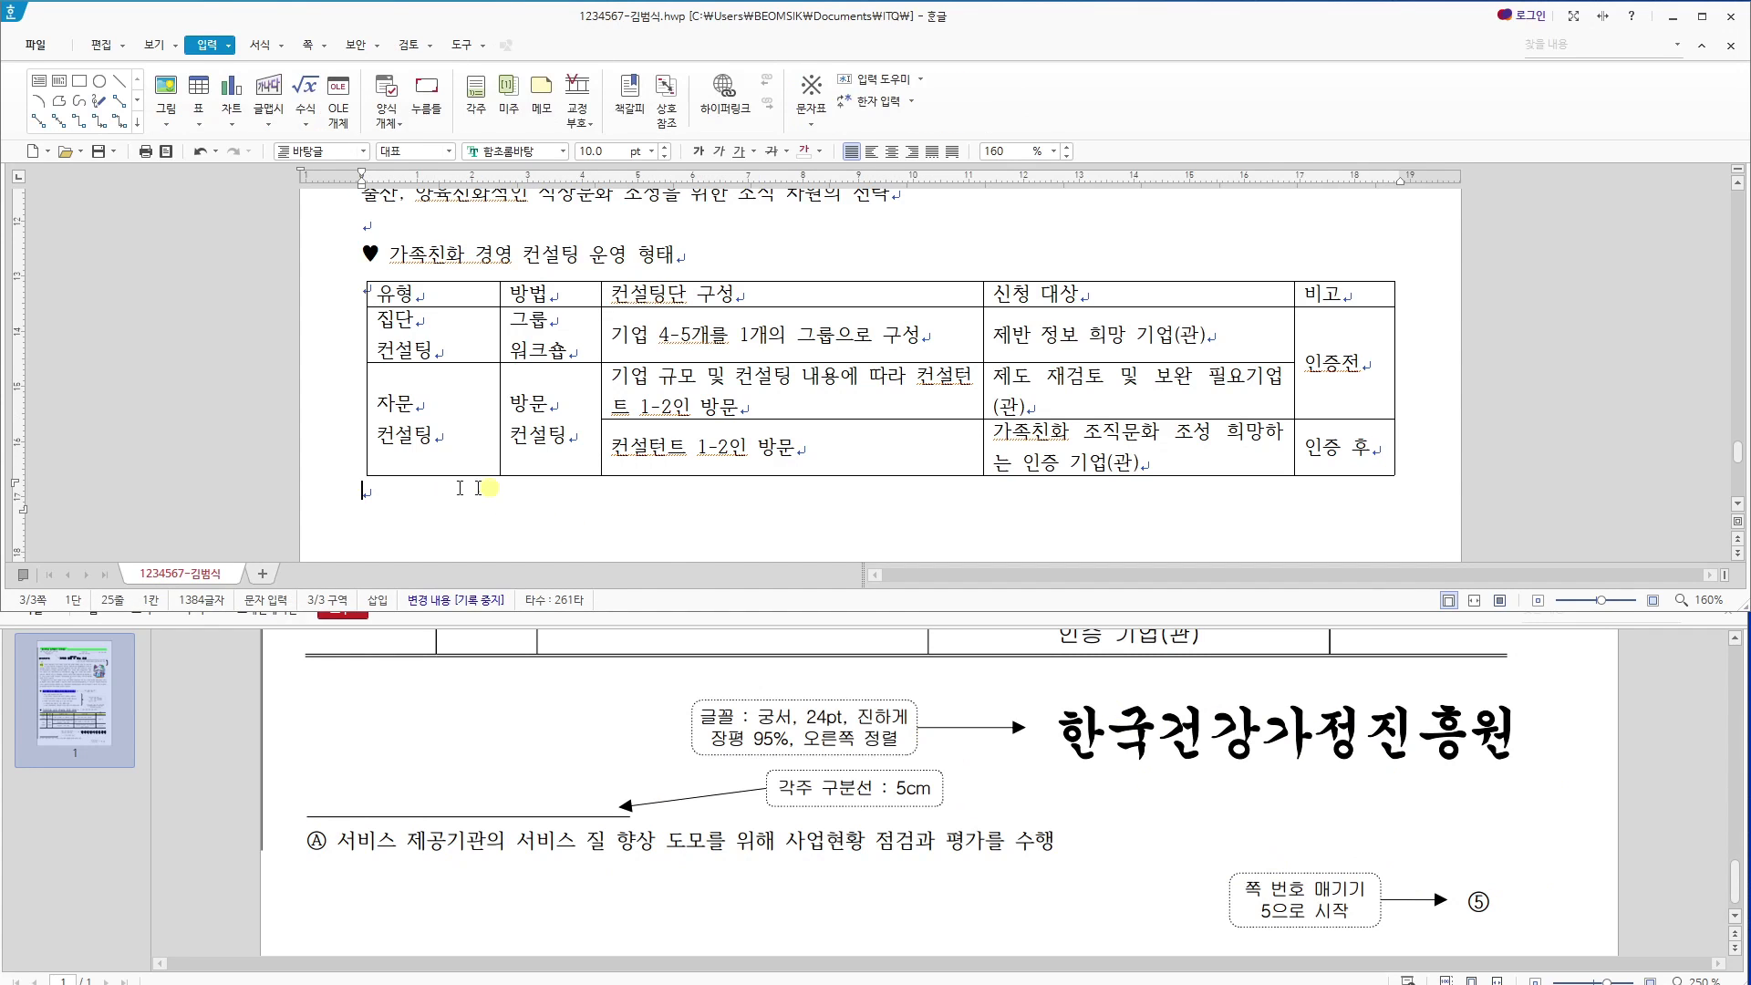
key(Return)
click(522, 500)
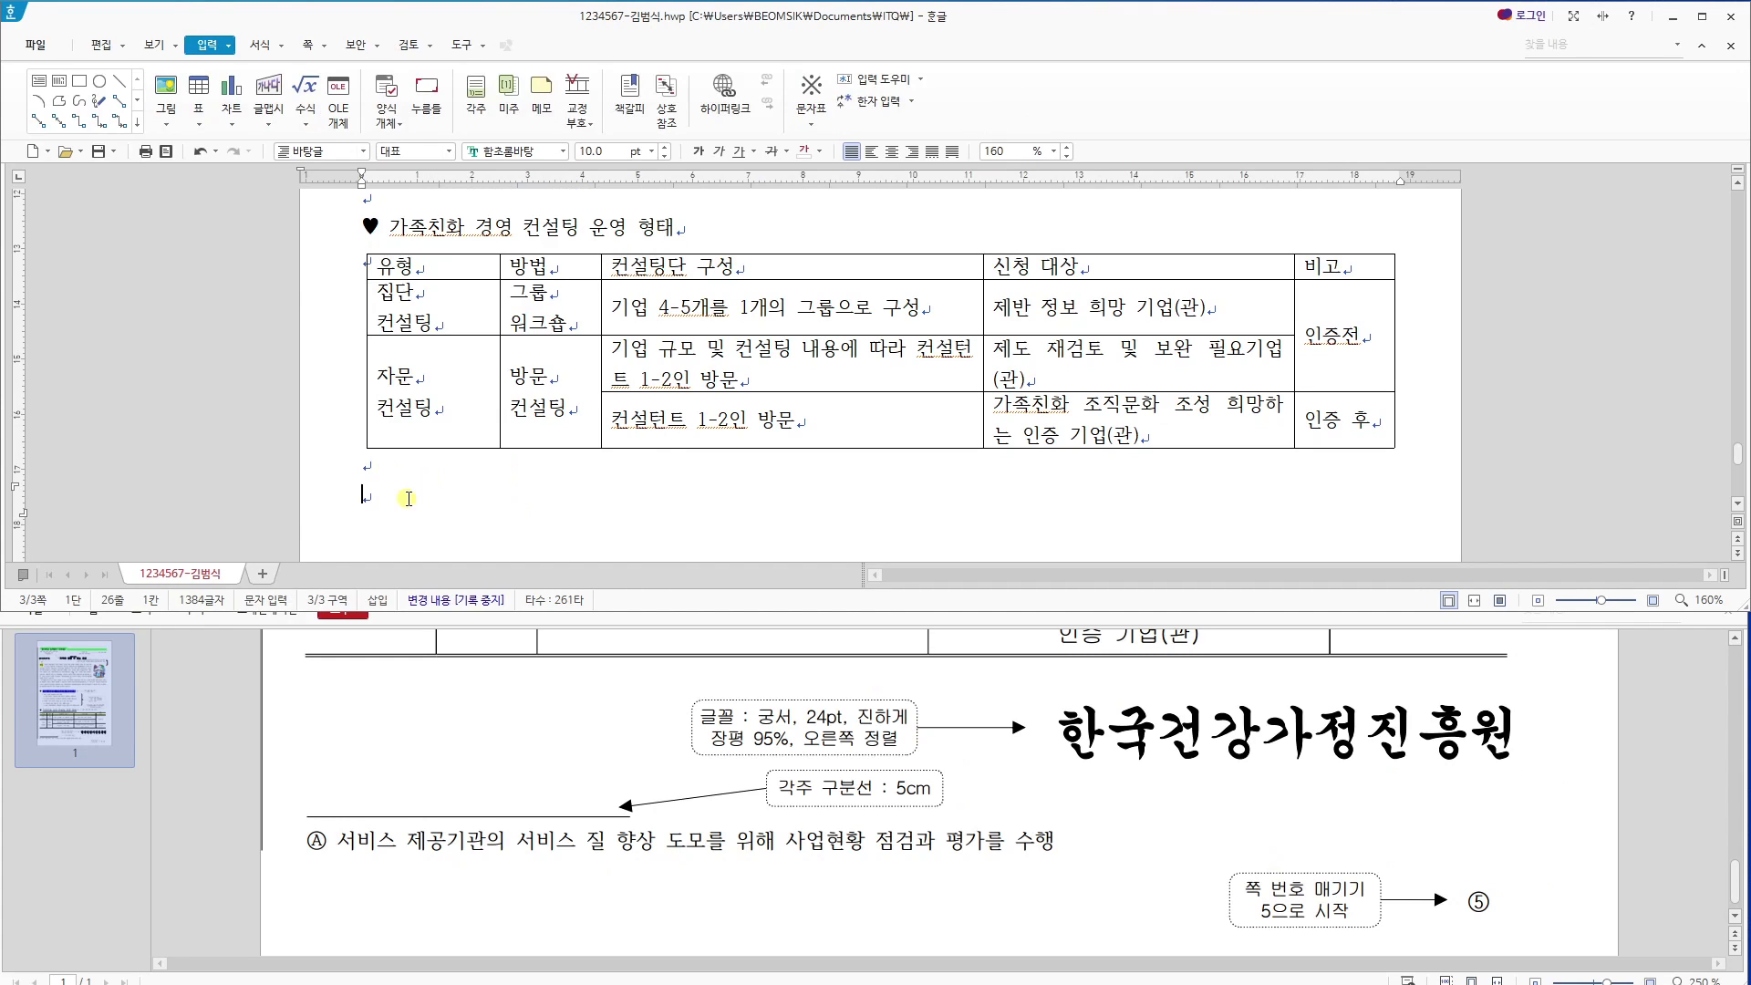
text(한국건강ㅈ)
text(가정진ㅇ)
text(흥원)
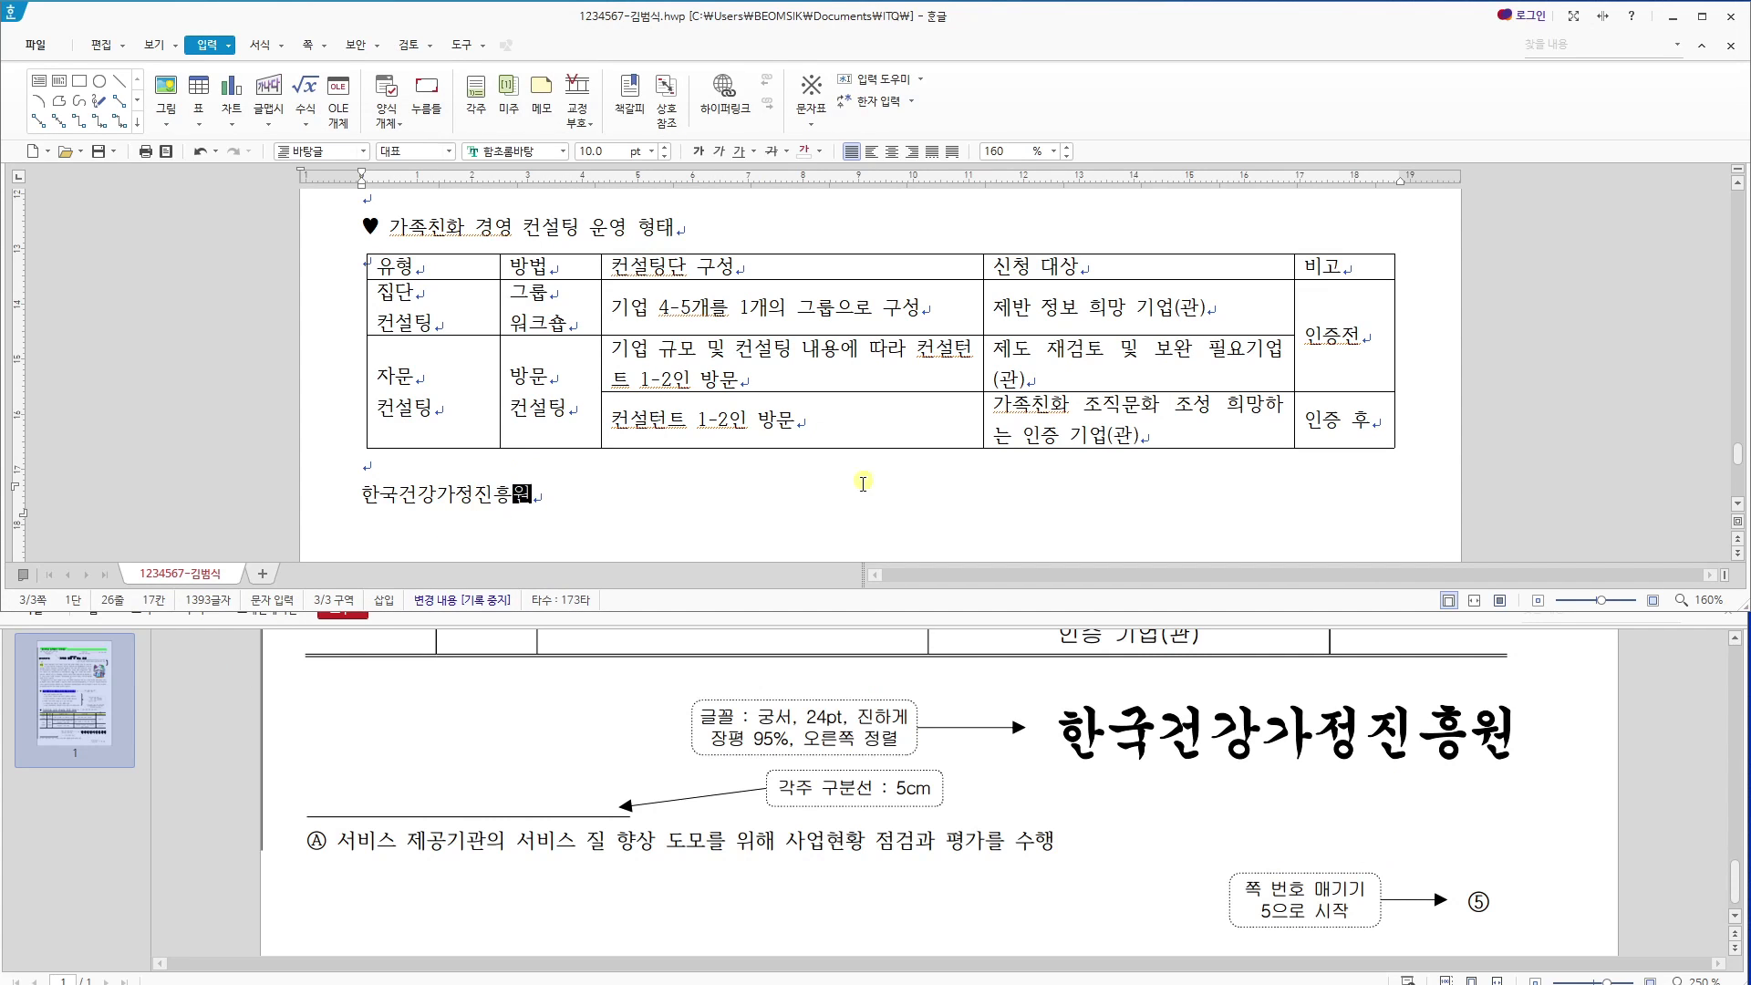
Insert a both-pages header with the plain 모양 없음 layout on the page with the title.
scroll(915, 723, up, 10)
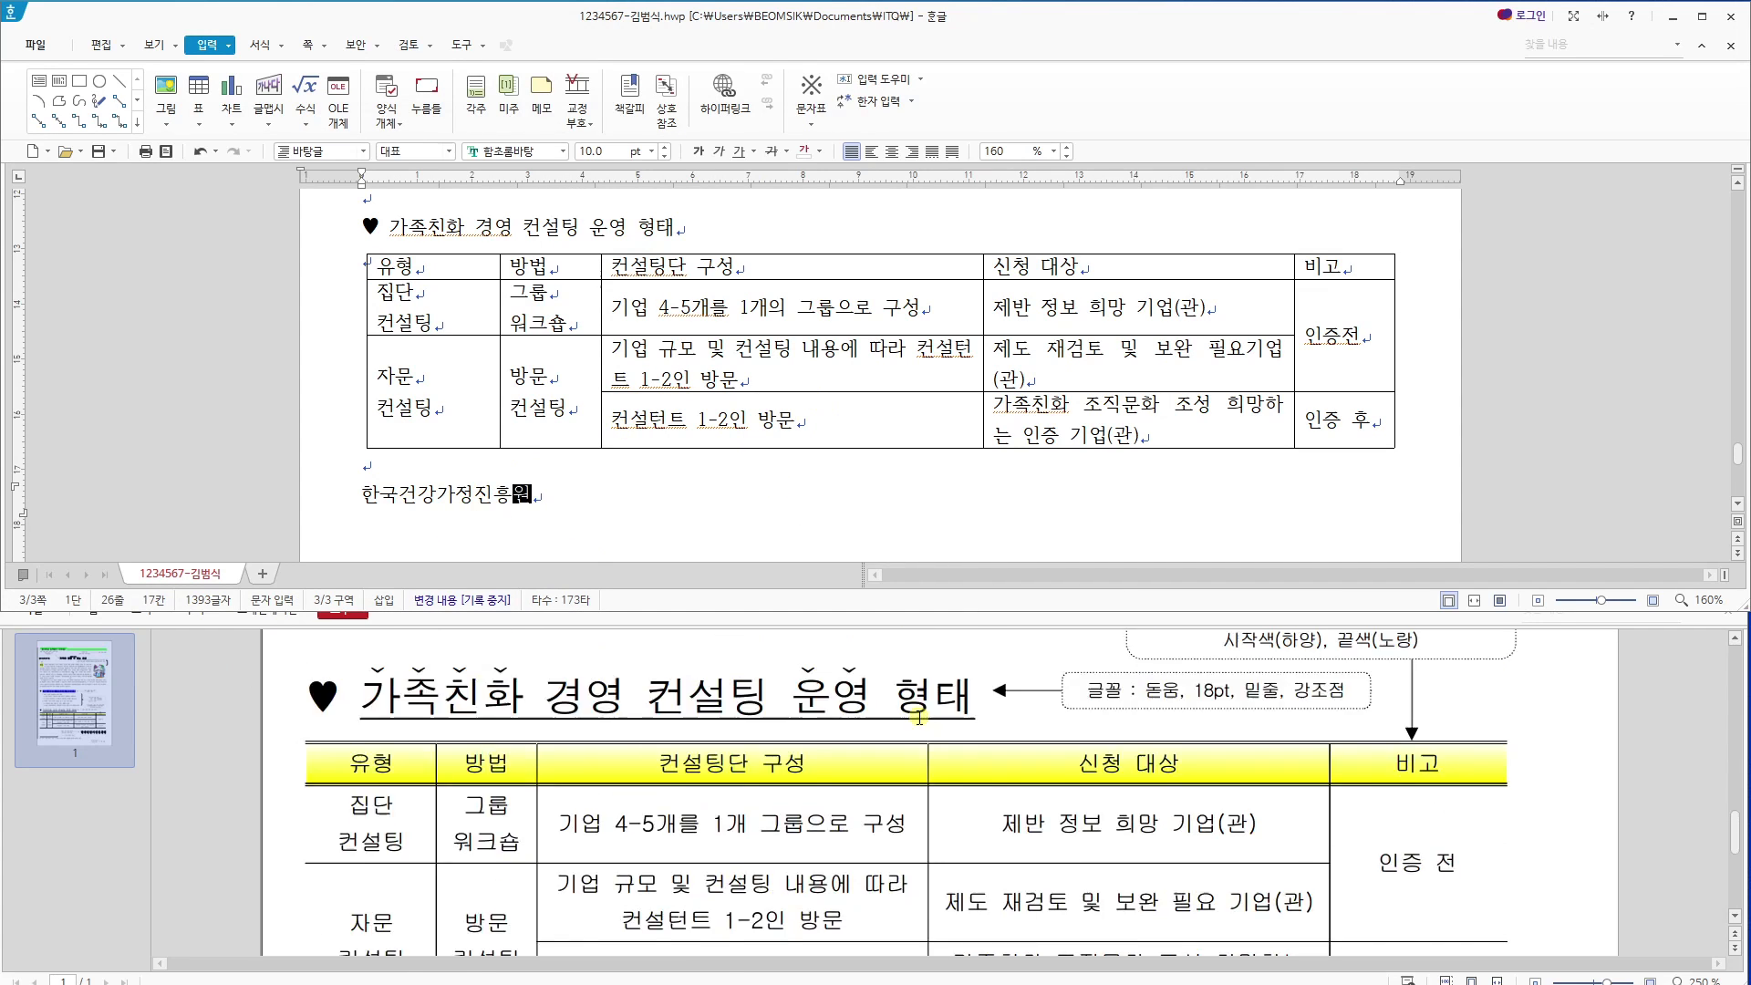
scroll(915, 730, up, 10)
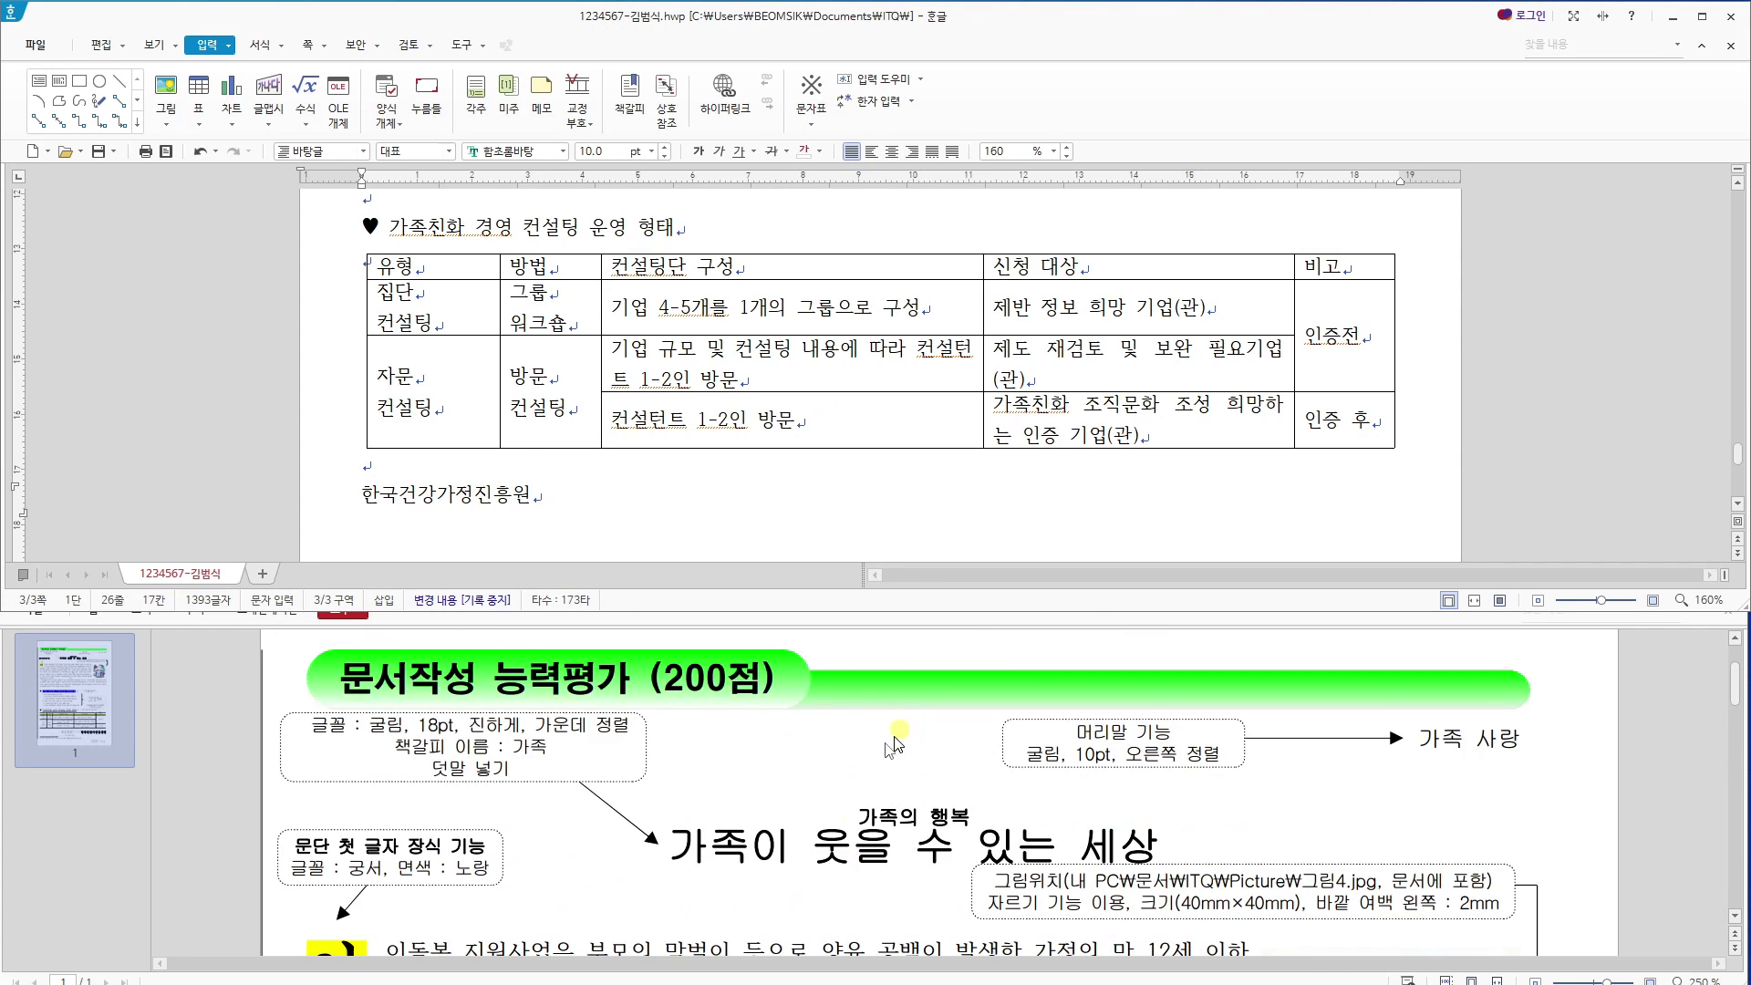
scroll(909, 415, up, 5)
scroll(909, 415, up, 5)
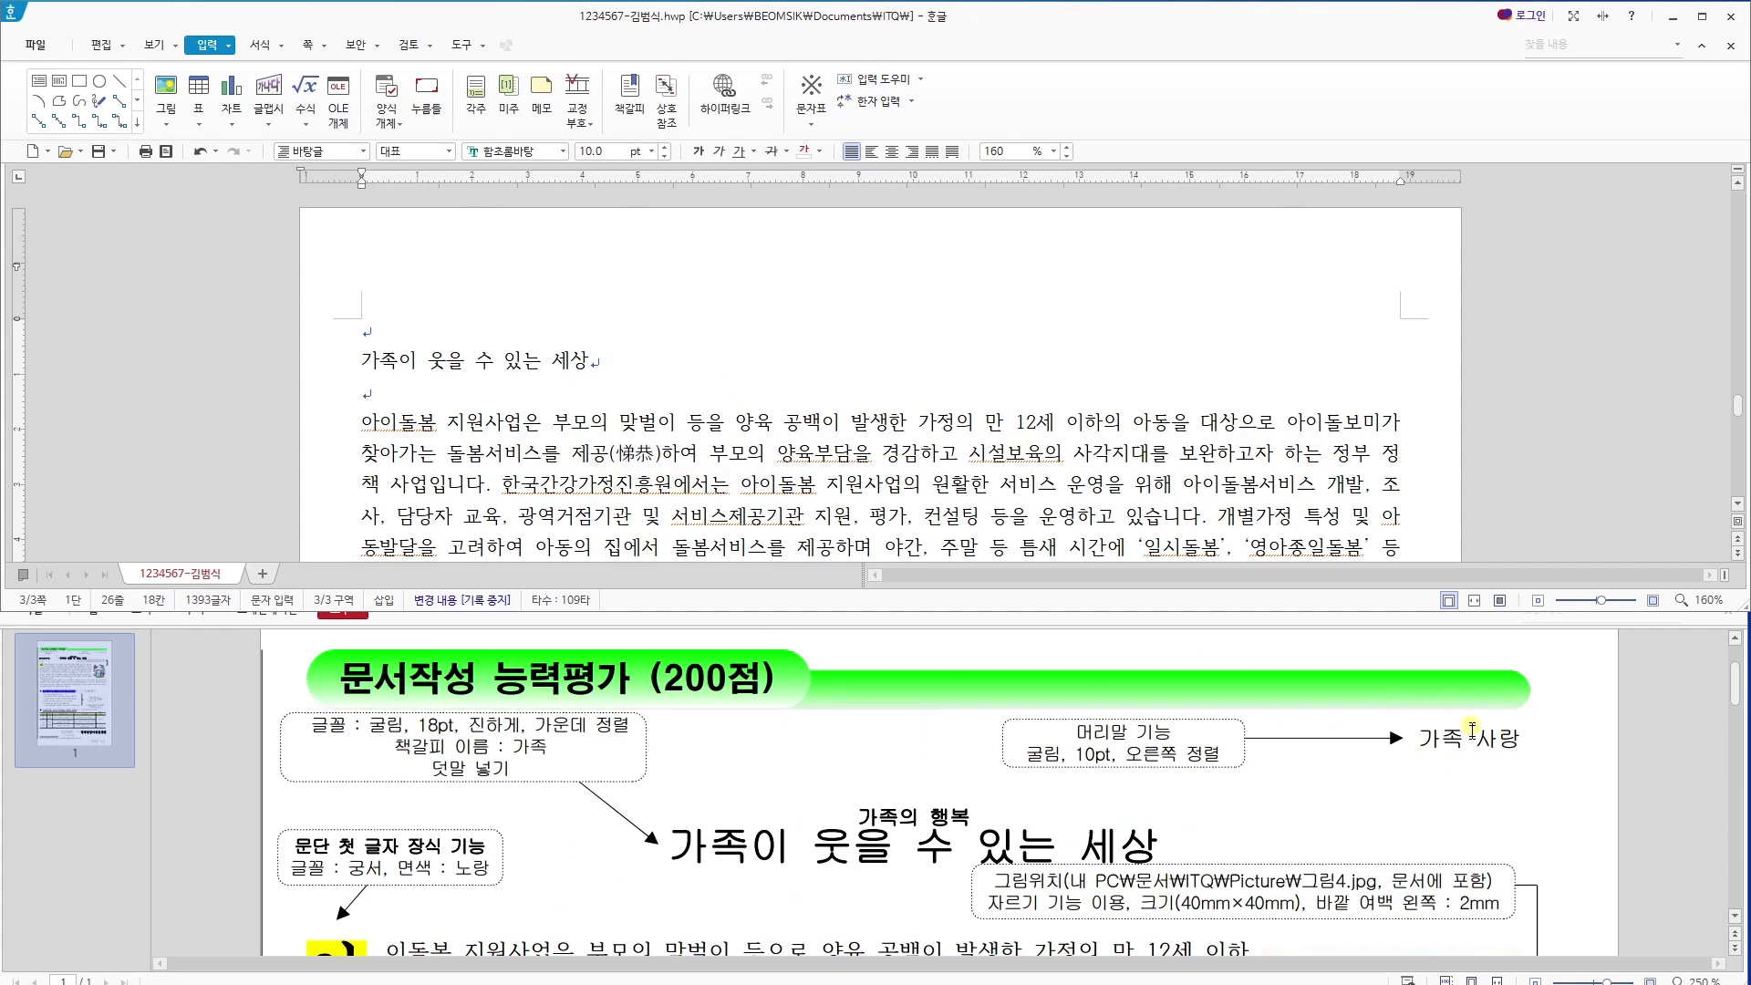
click(474, 344)
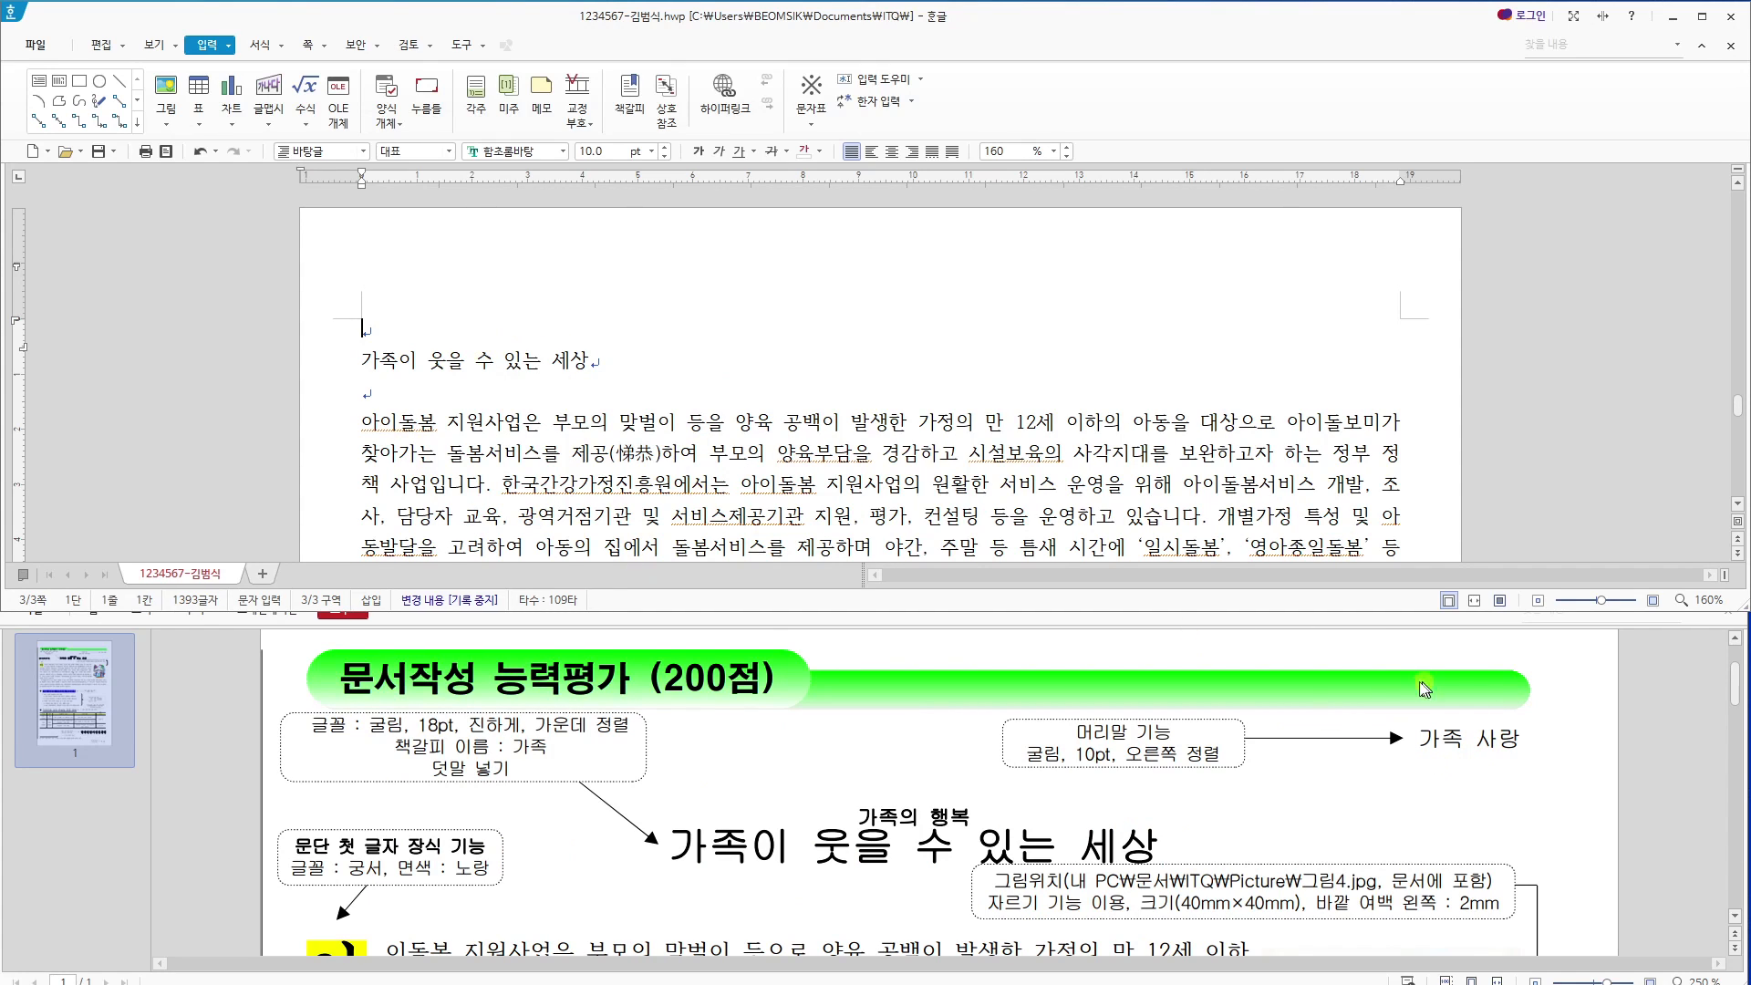
click(310, 44)
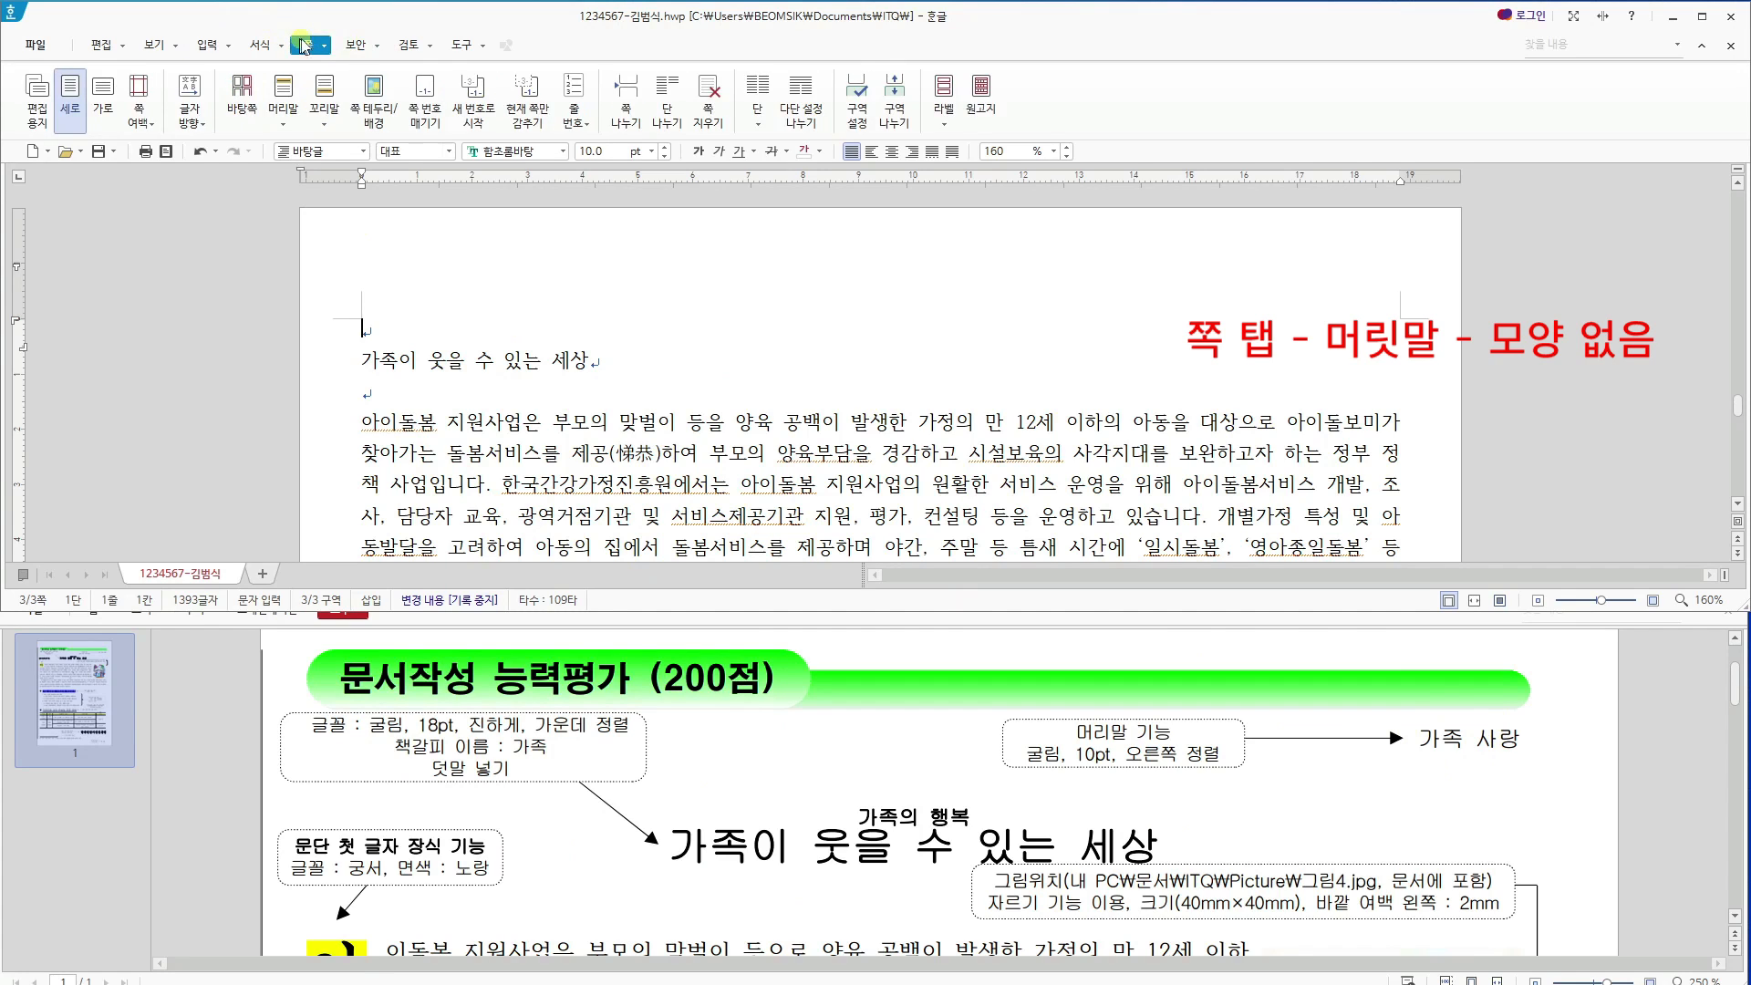
click(286, 125)
mouse_move(310, 151)
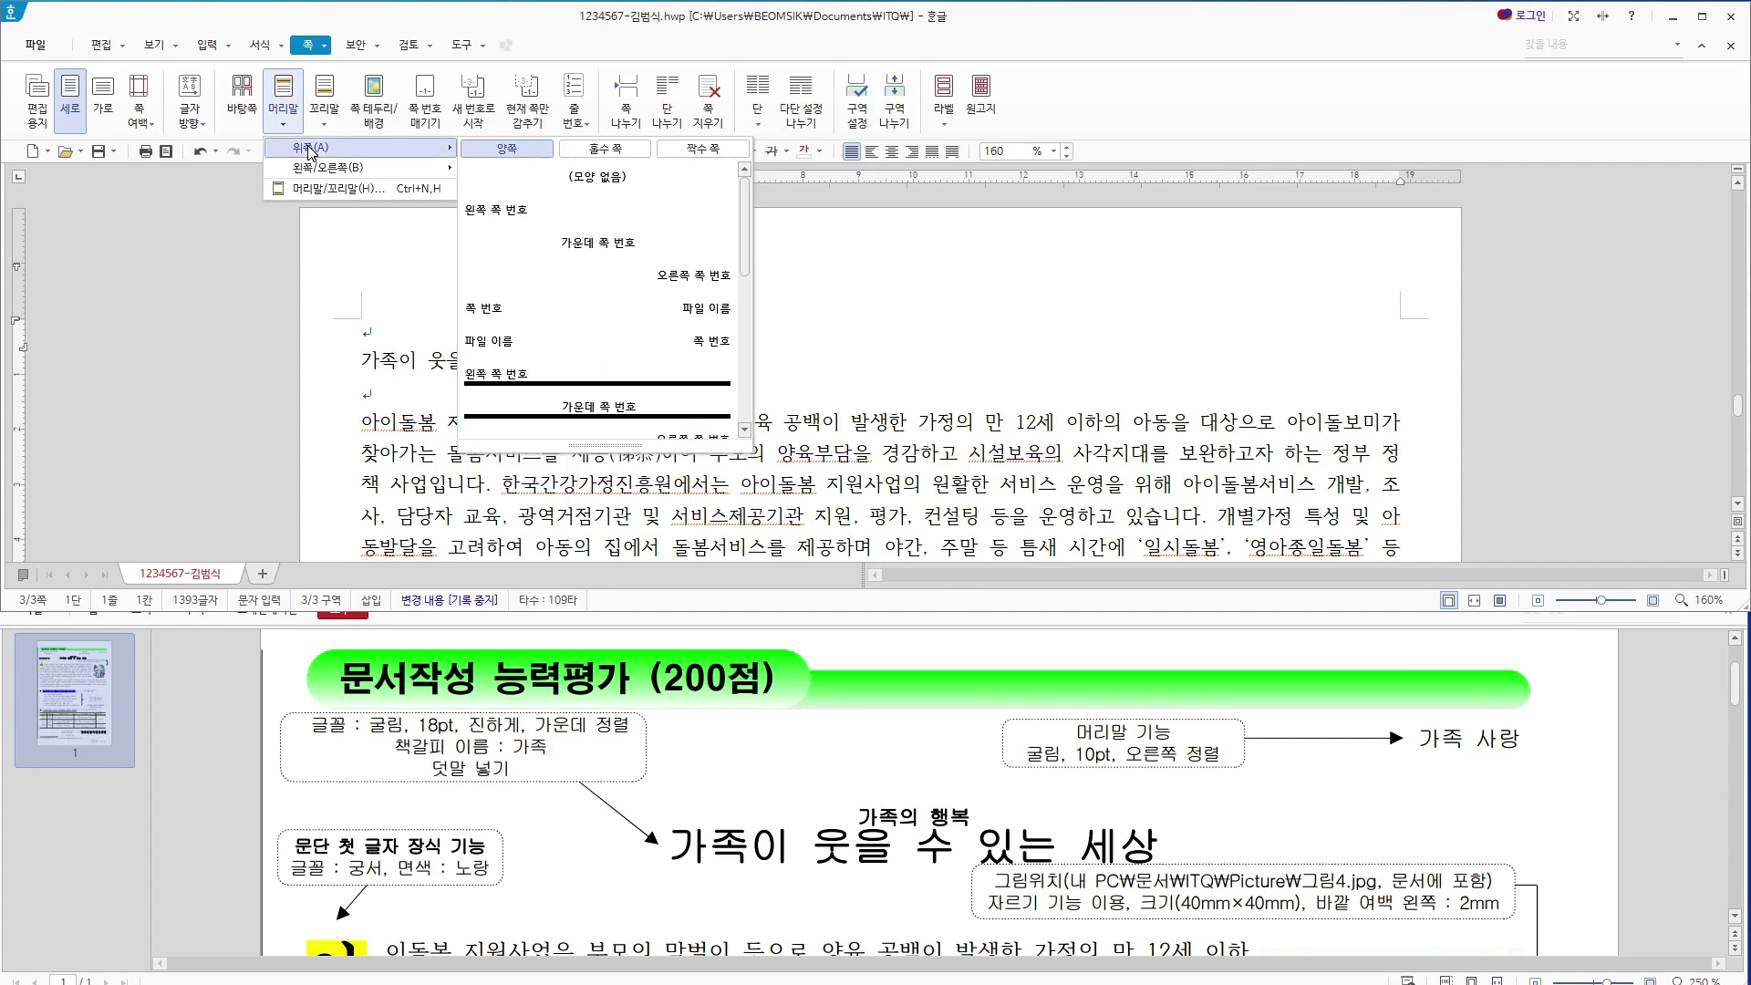
click(355, 13)
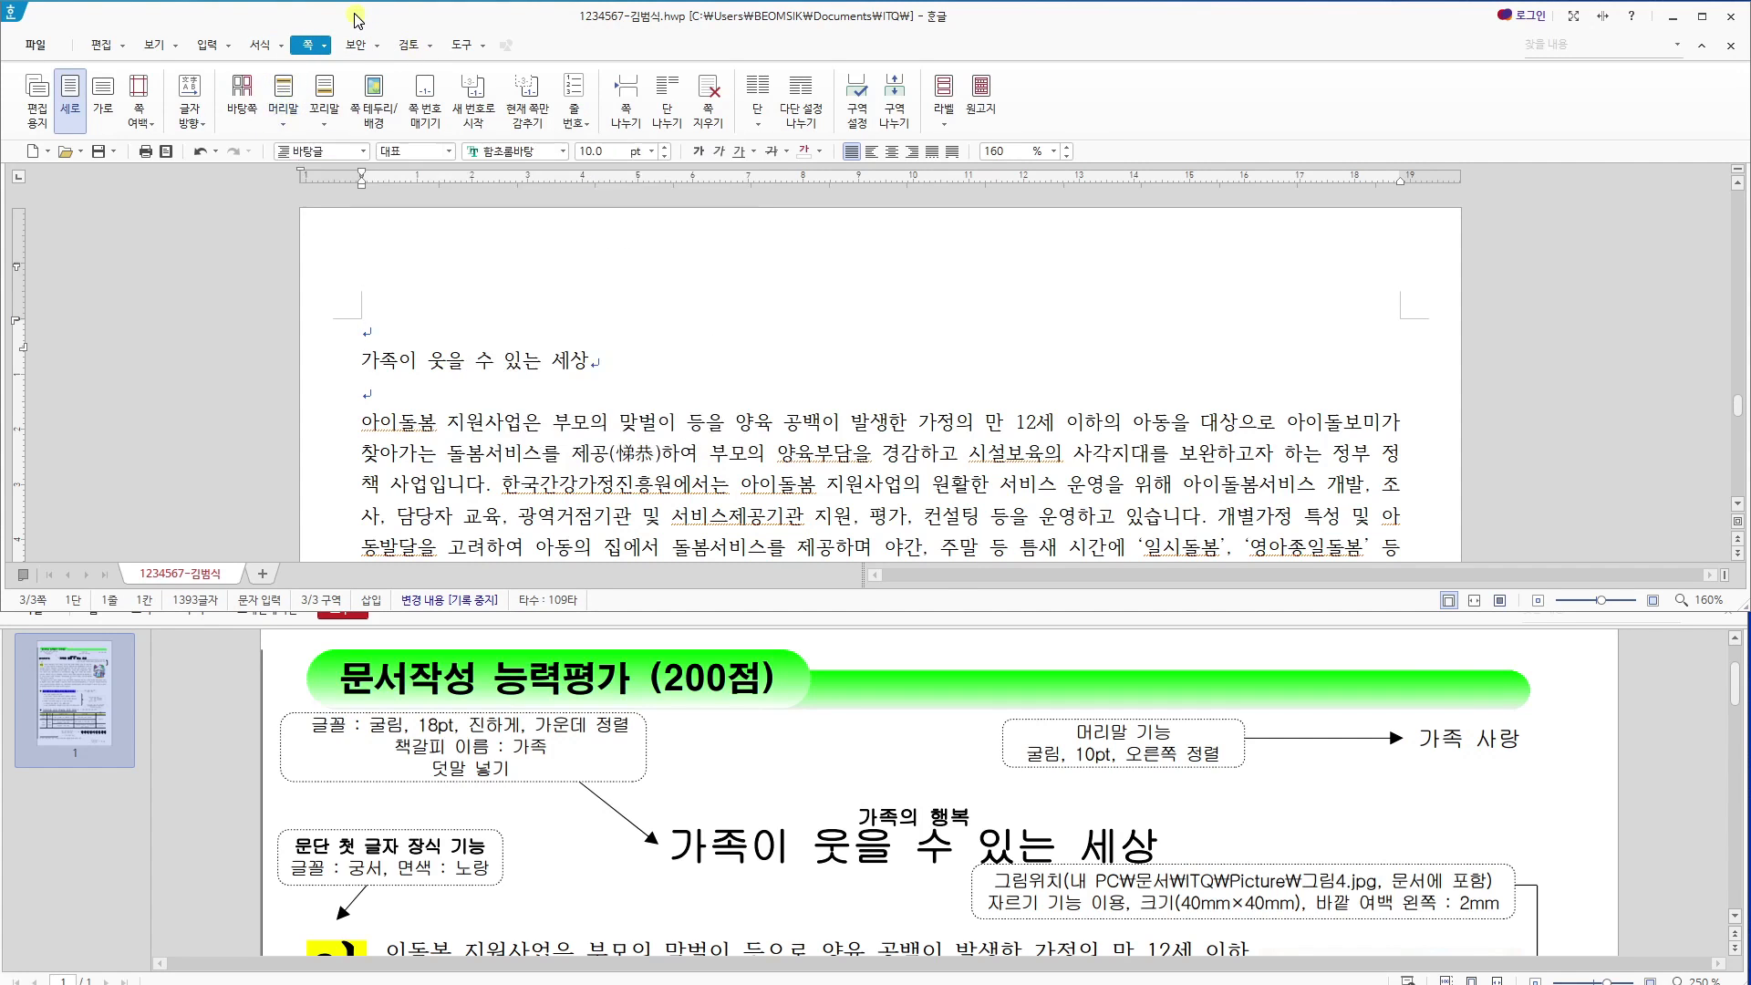
click(287, 124)
mouse_move(310, 148)
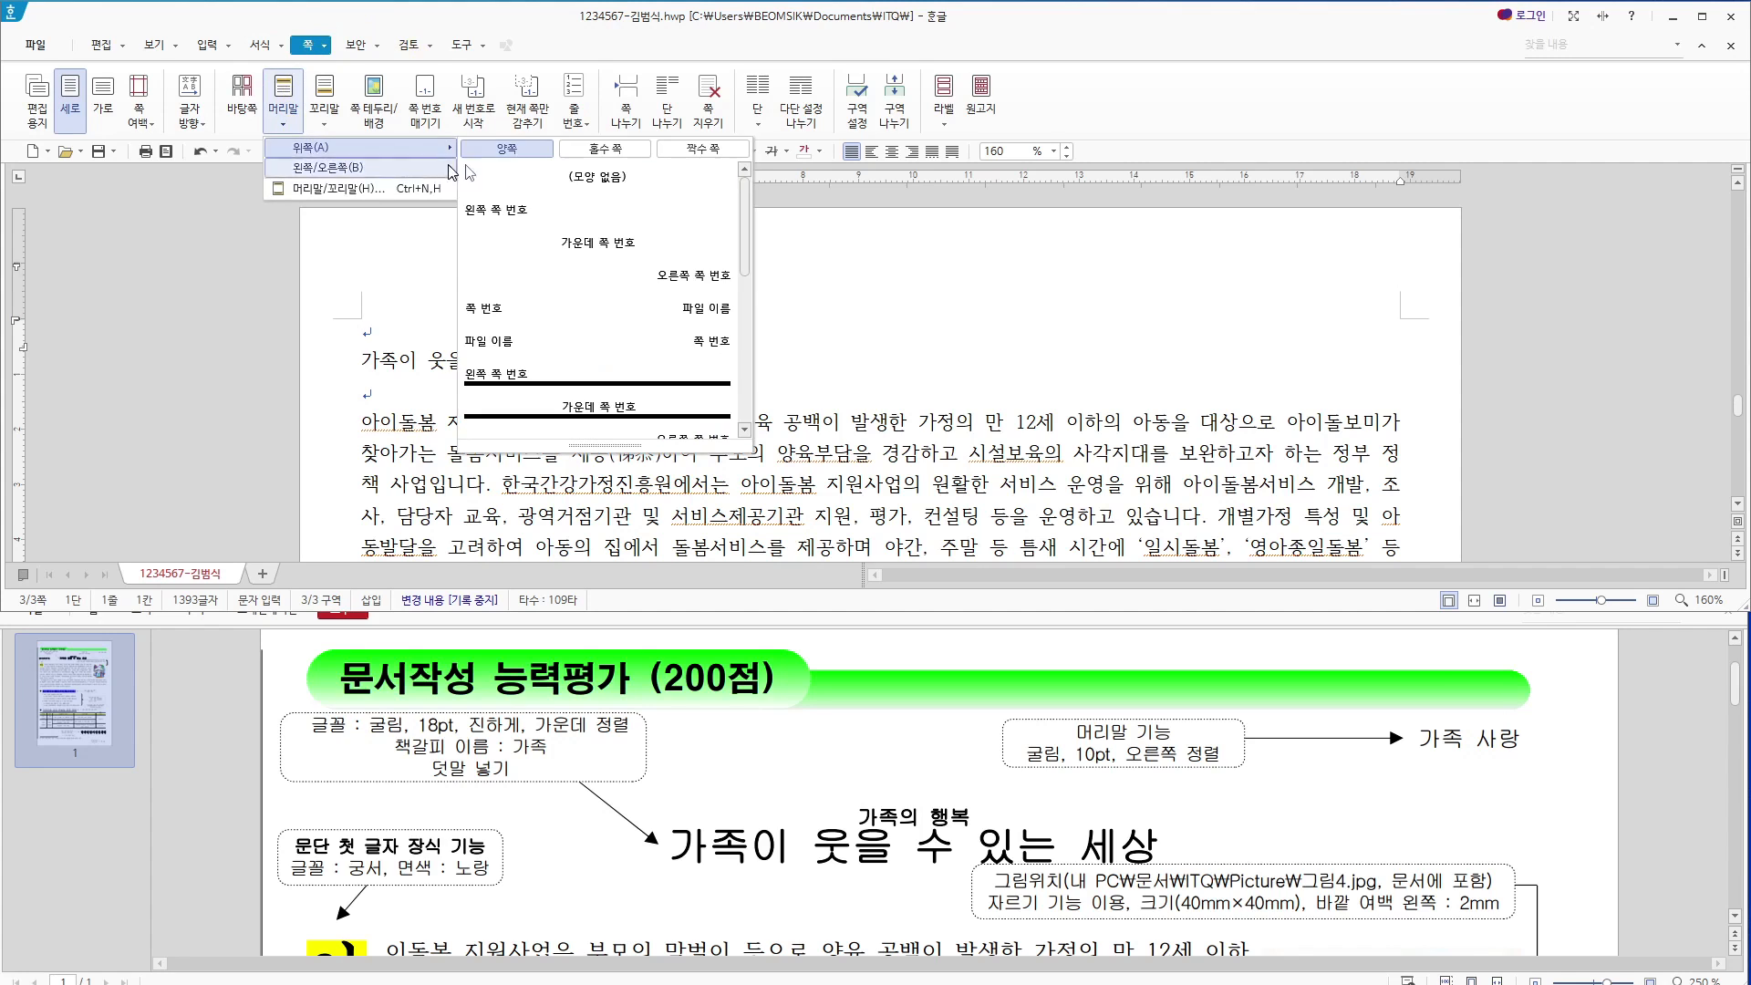
click(540, 173)
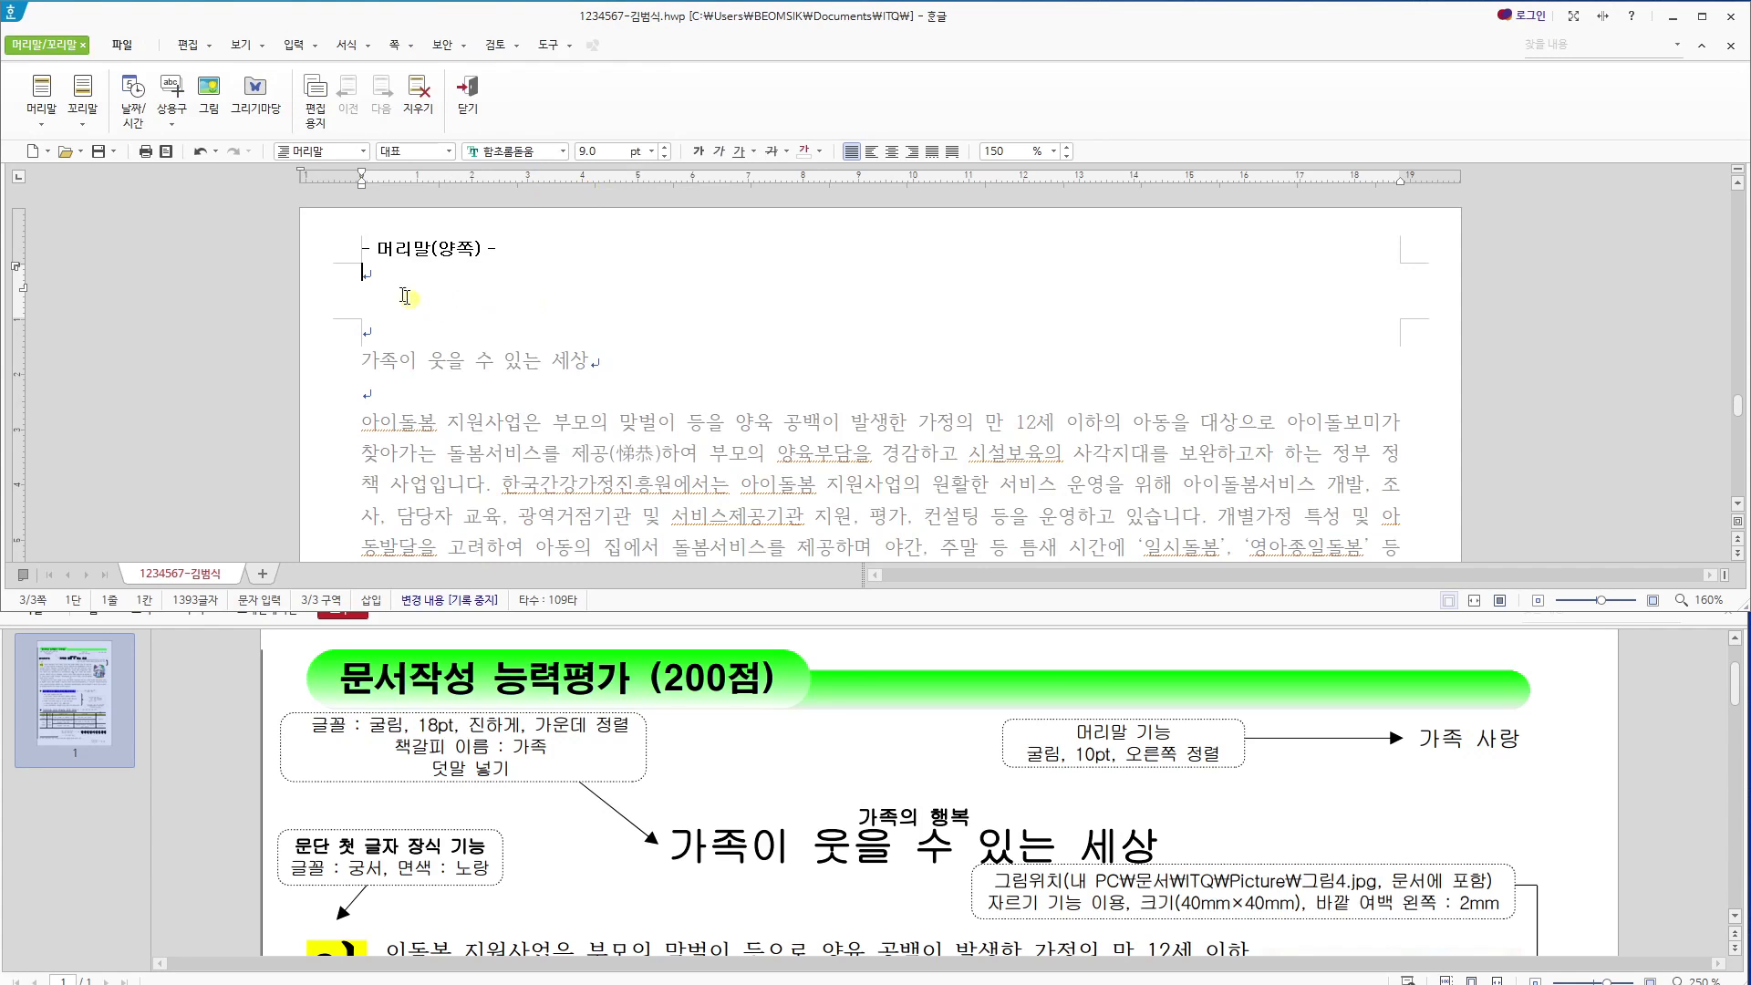
Set the header text's font to 굴림 and its size to 10 pt.
click(515, 152)
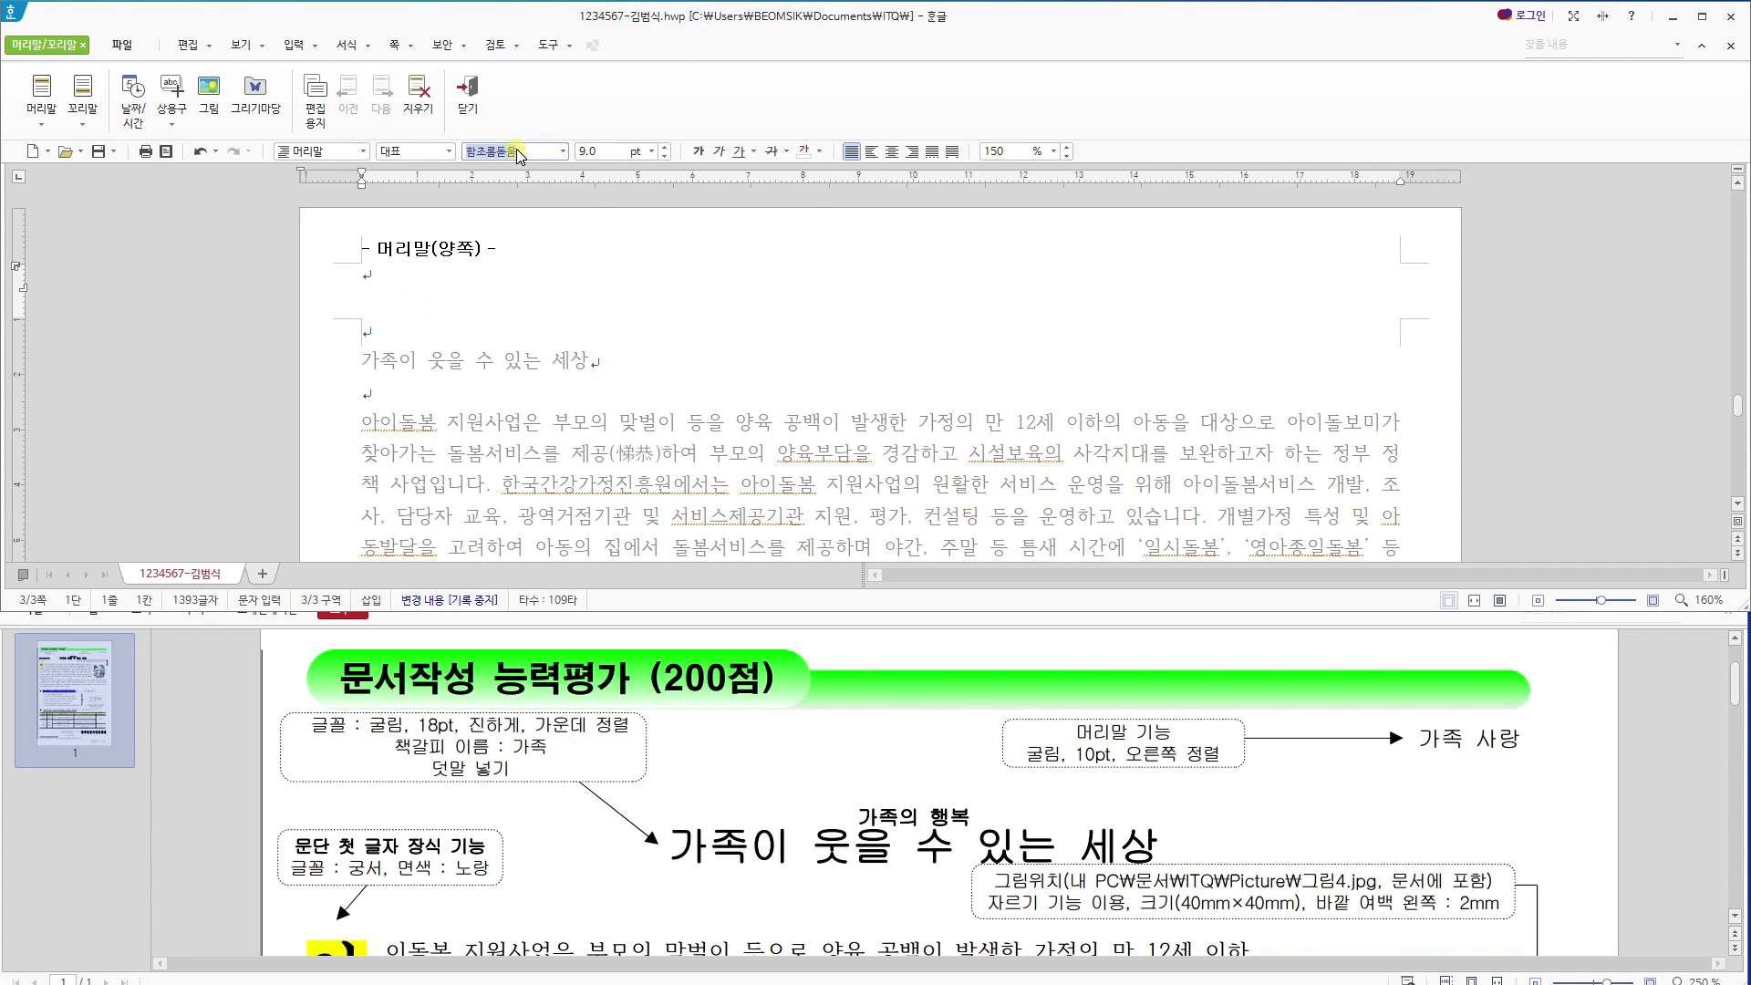
text(굴)
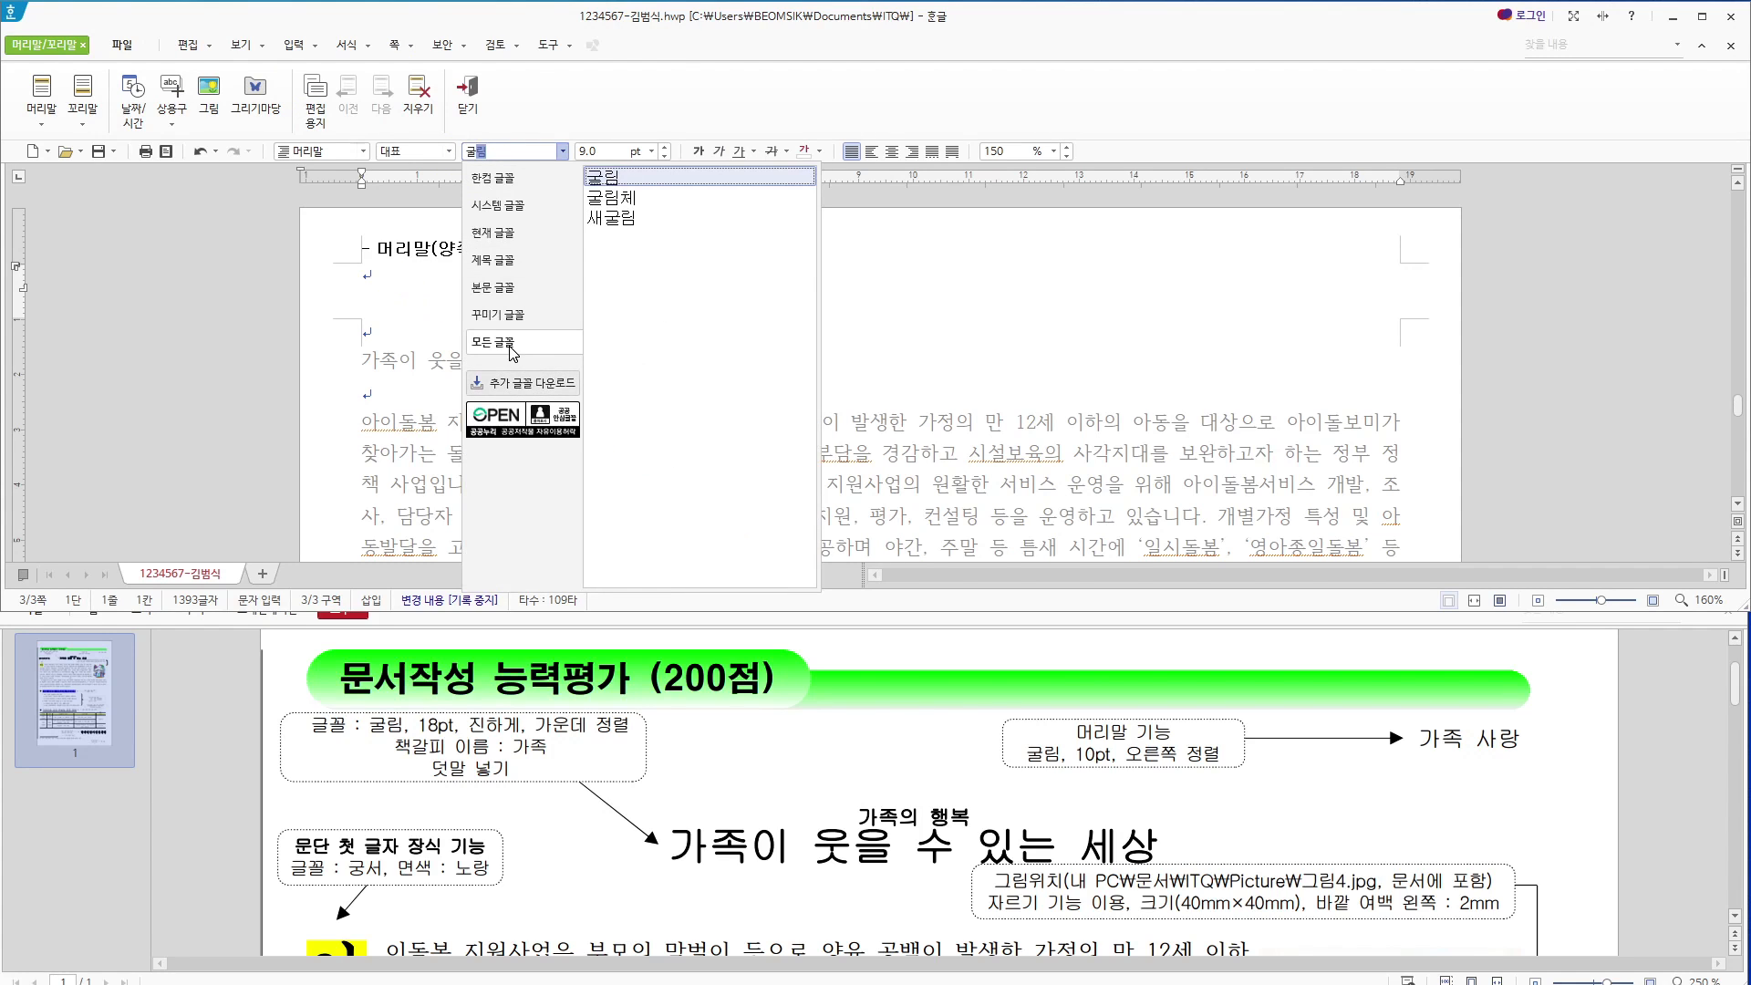
text(림)
key(Return)
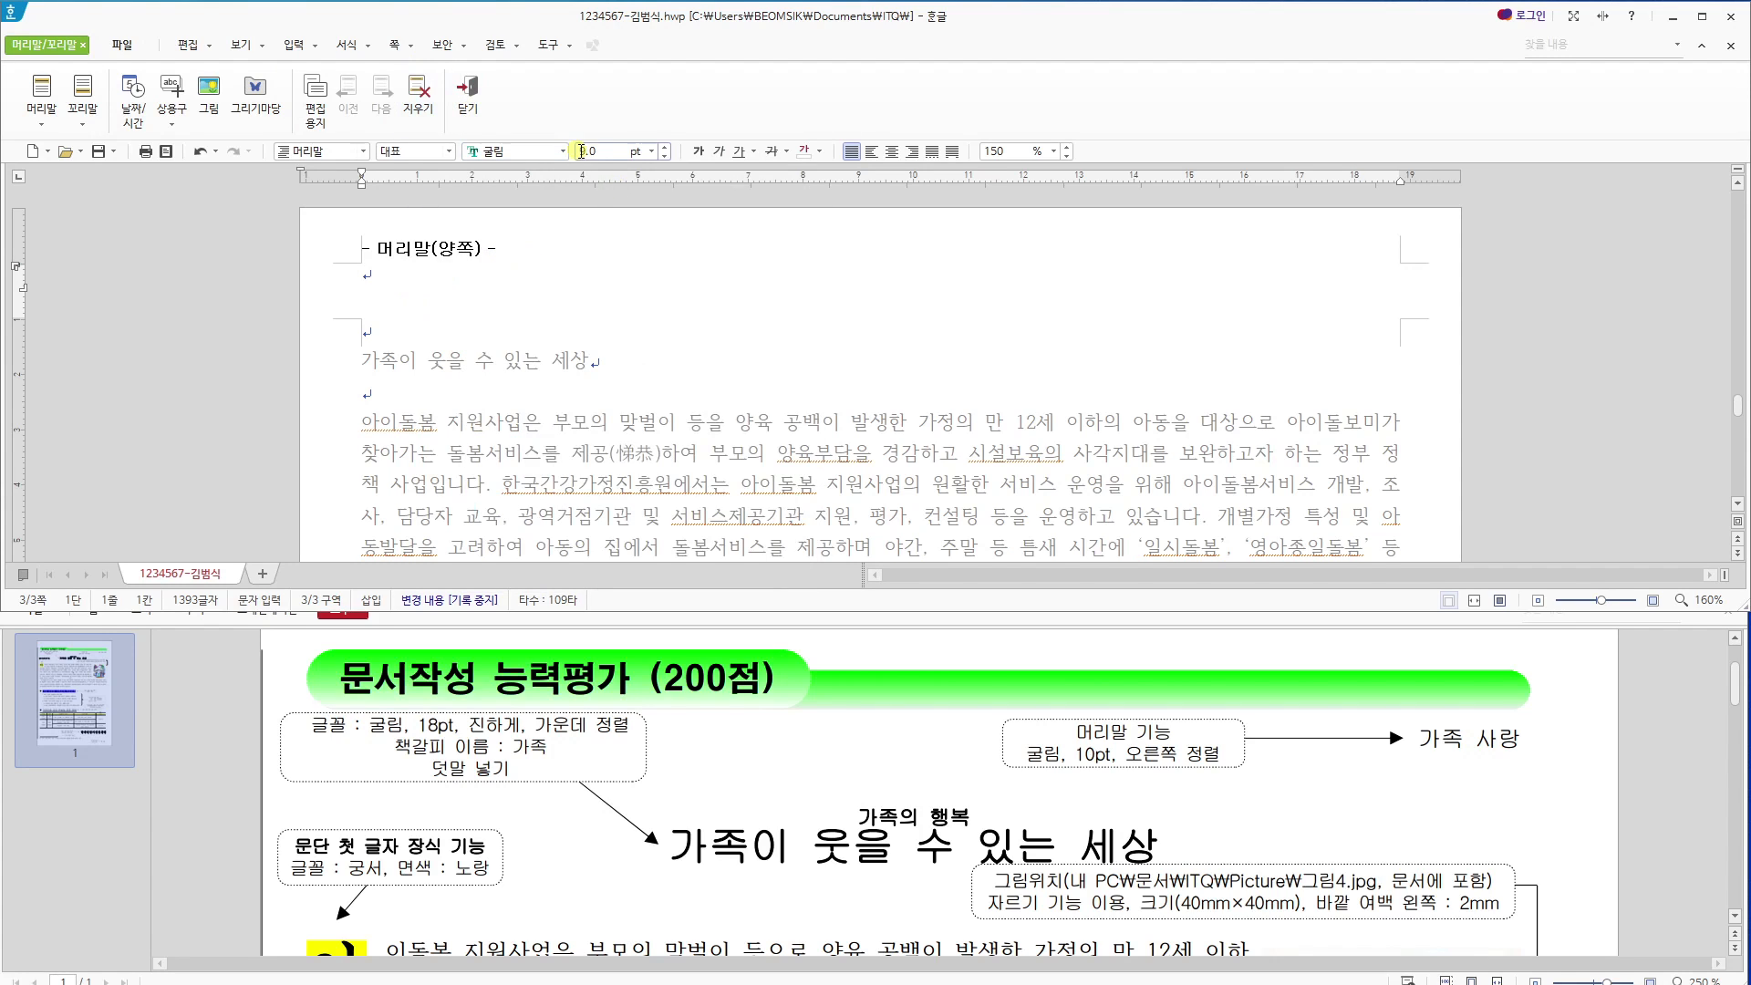
text(10)
key(Return)
Right-align the header line, enter "가족 사랑" in it and return to the body text.
click(912, 151)
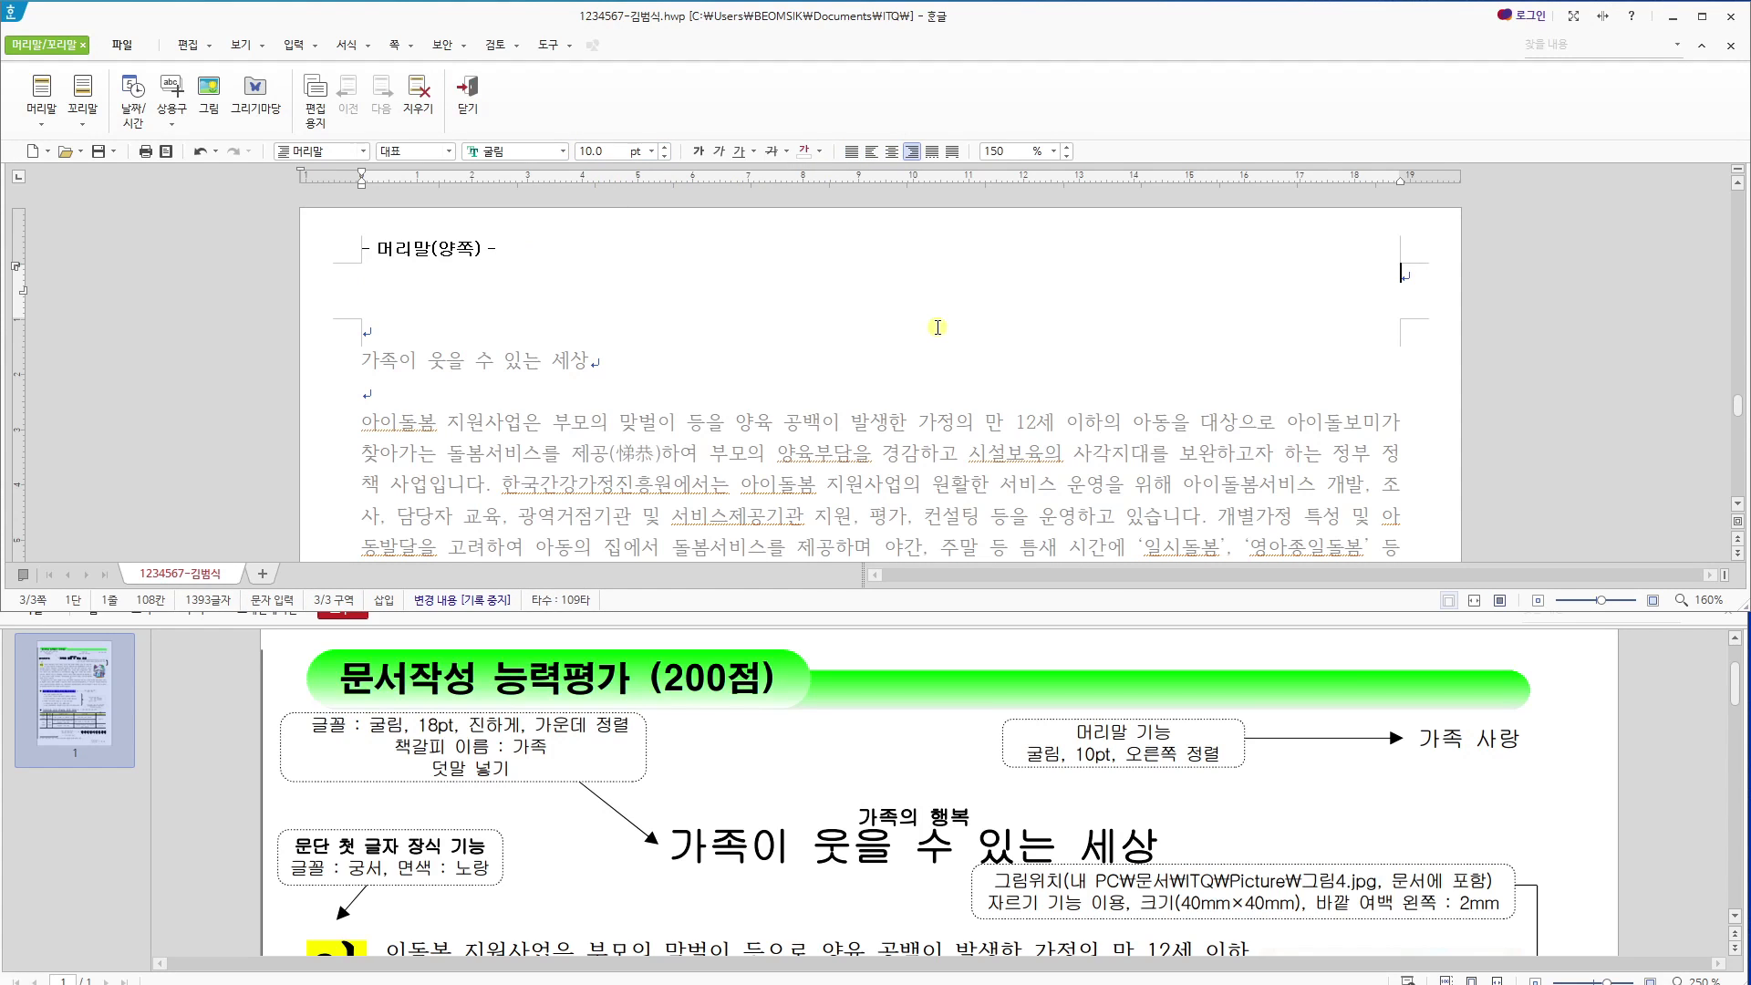
text(가족 사라)
click(468, 92)
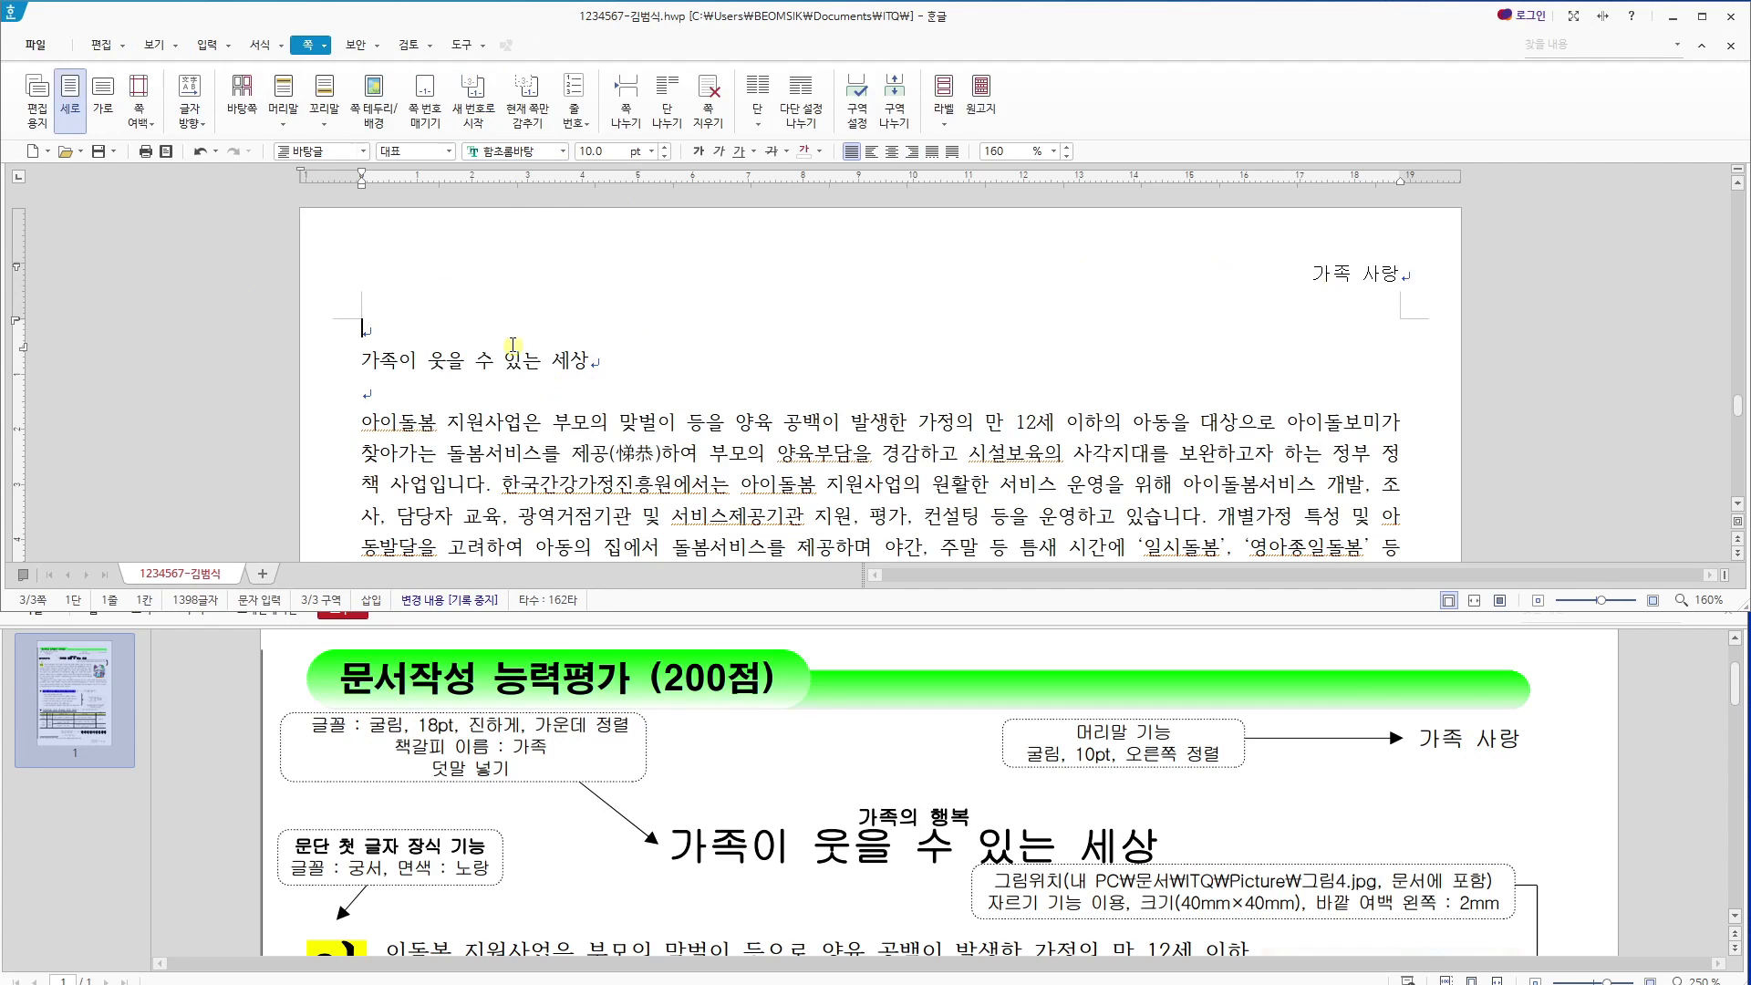
drag(363, 361, 668, 358)
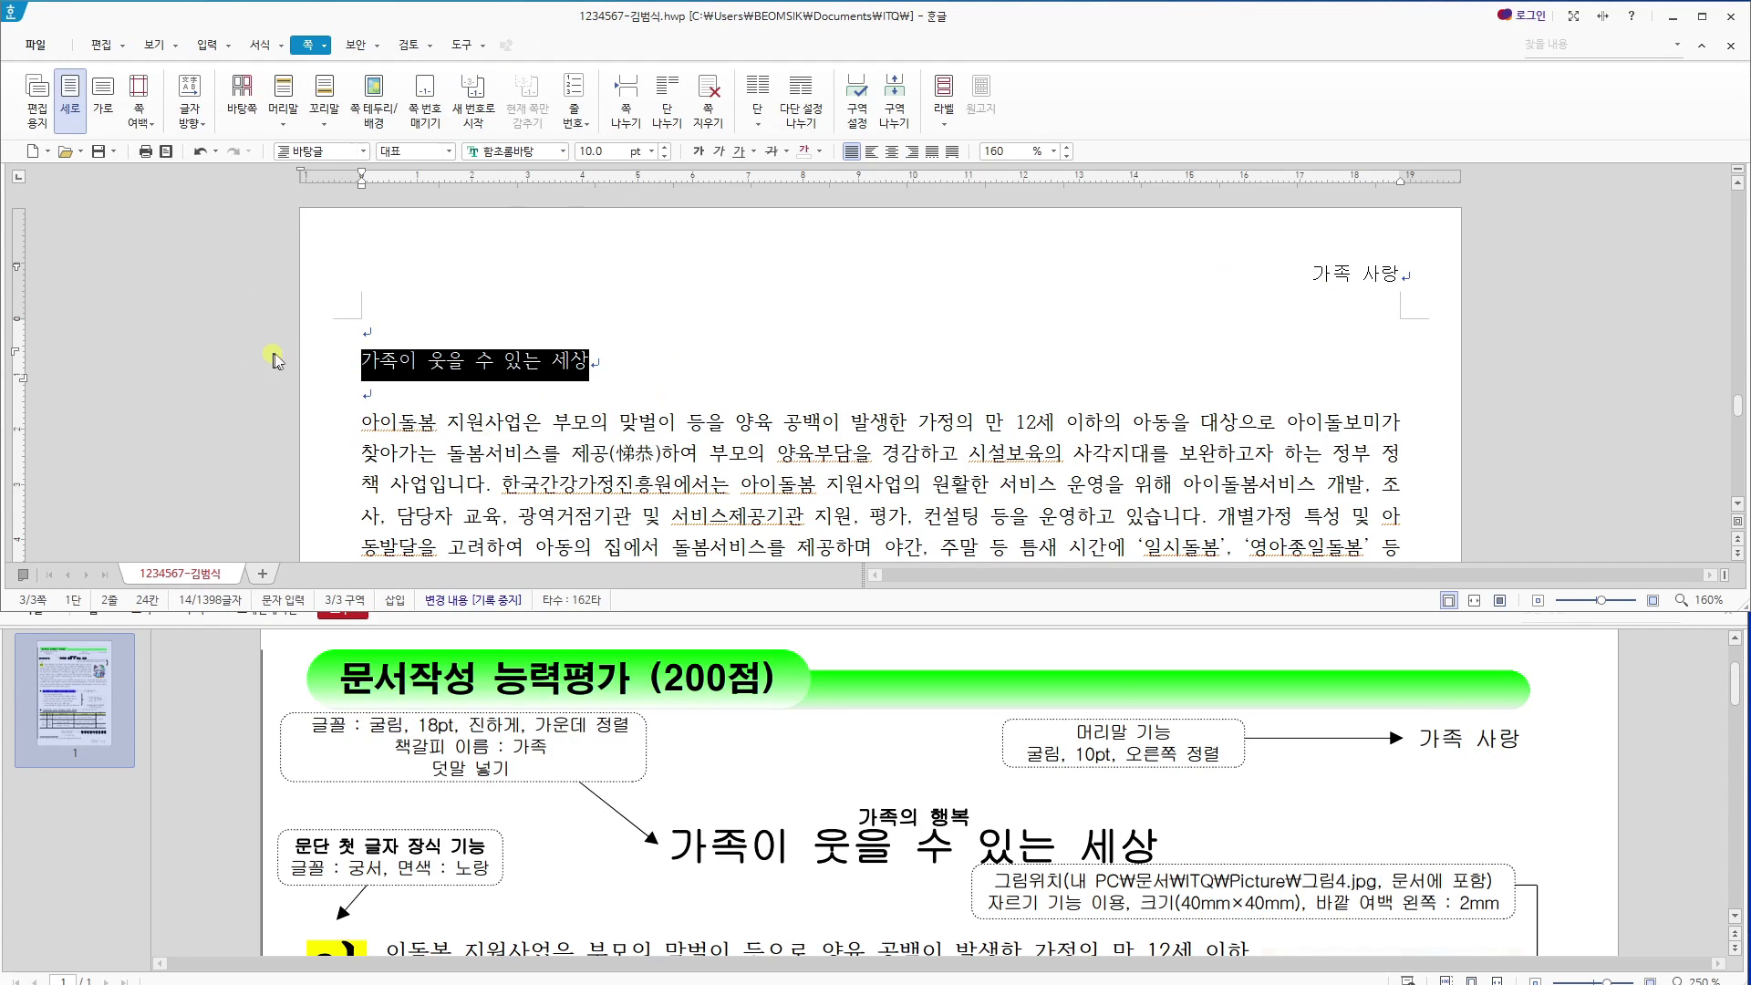
click(538, 378)
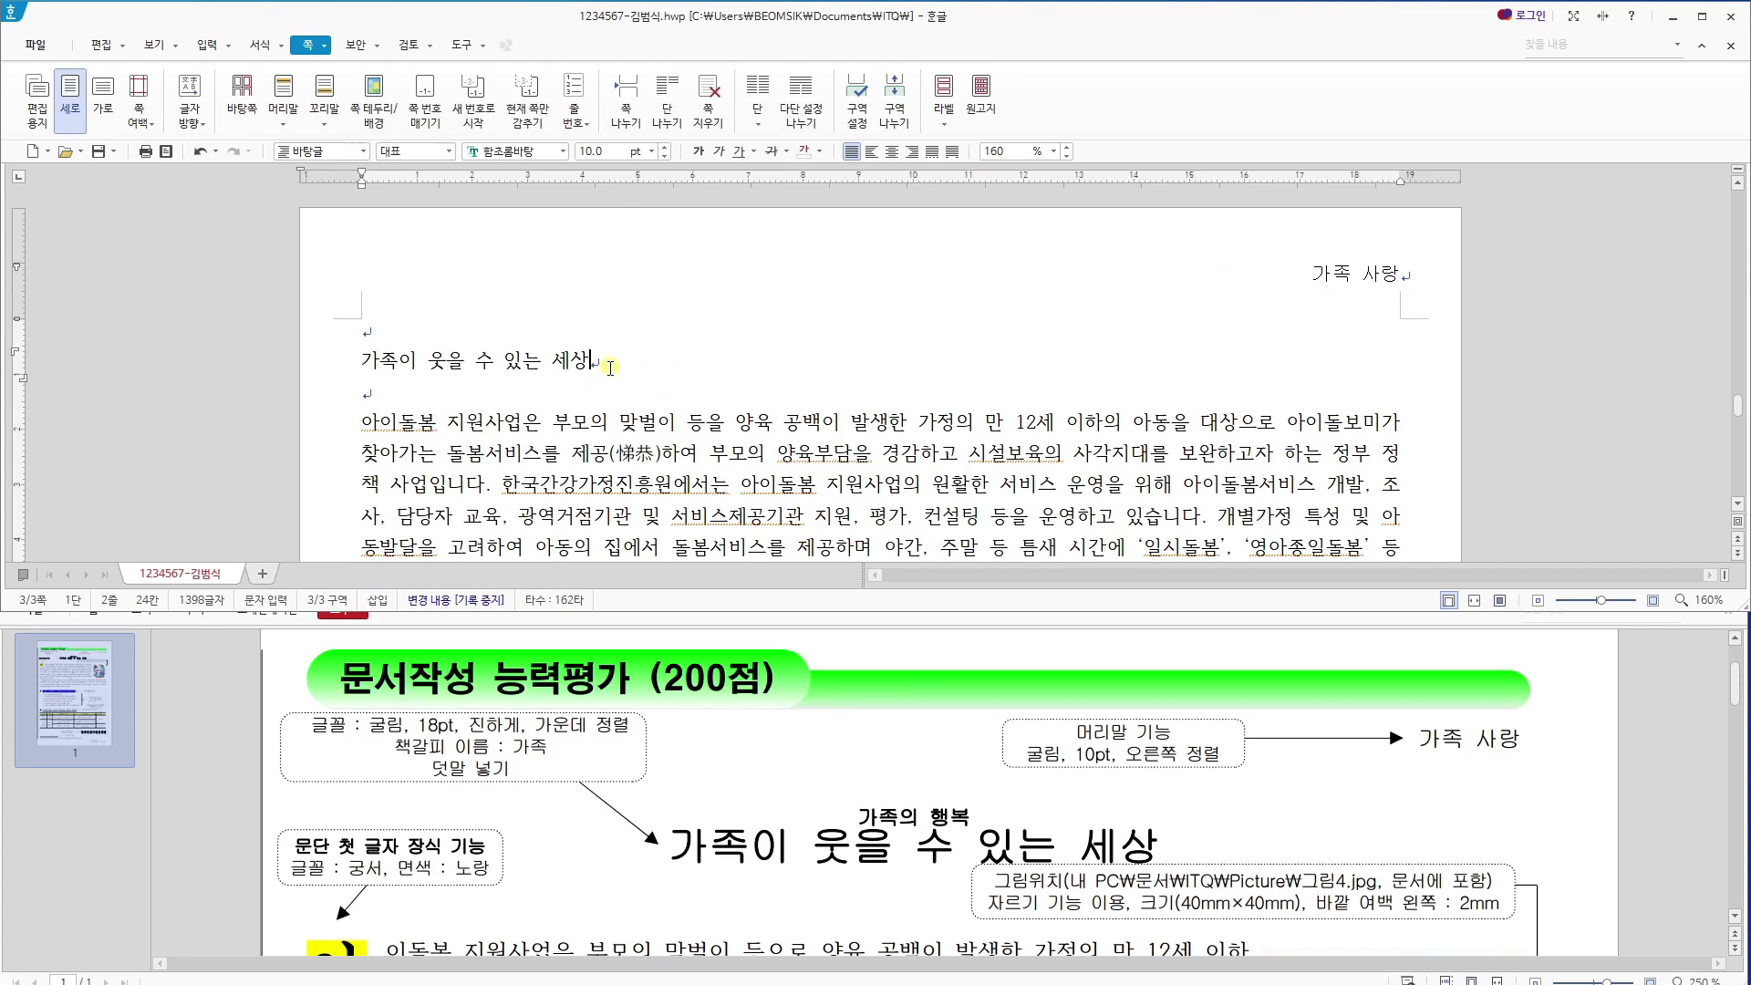
drag(666, 365, 337, 363)
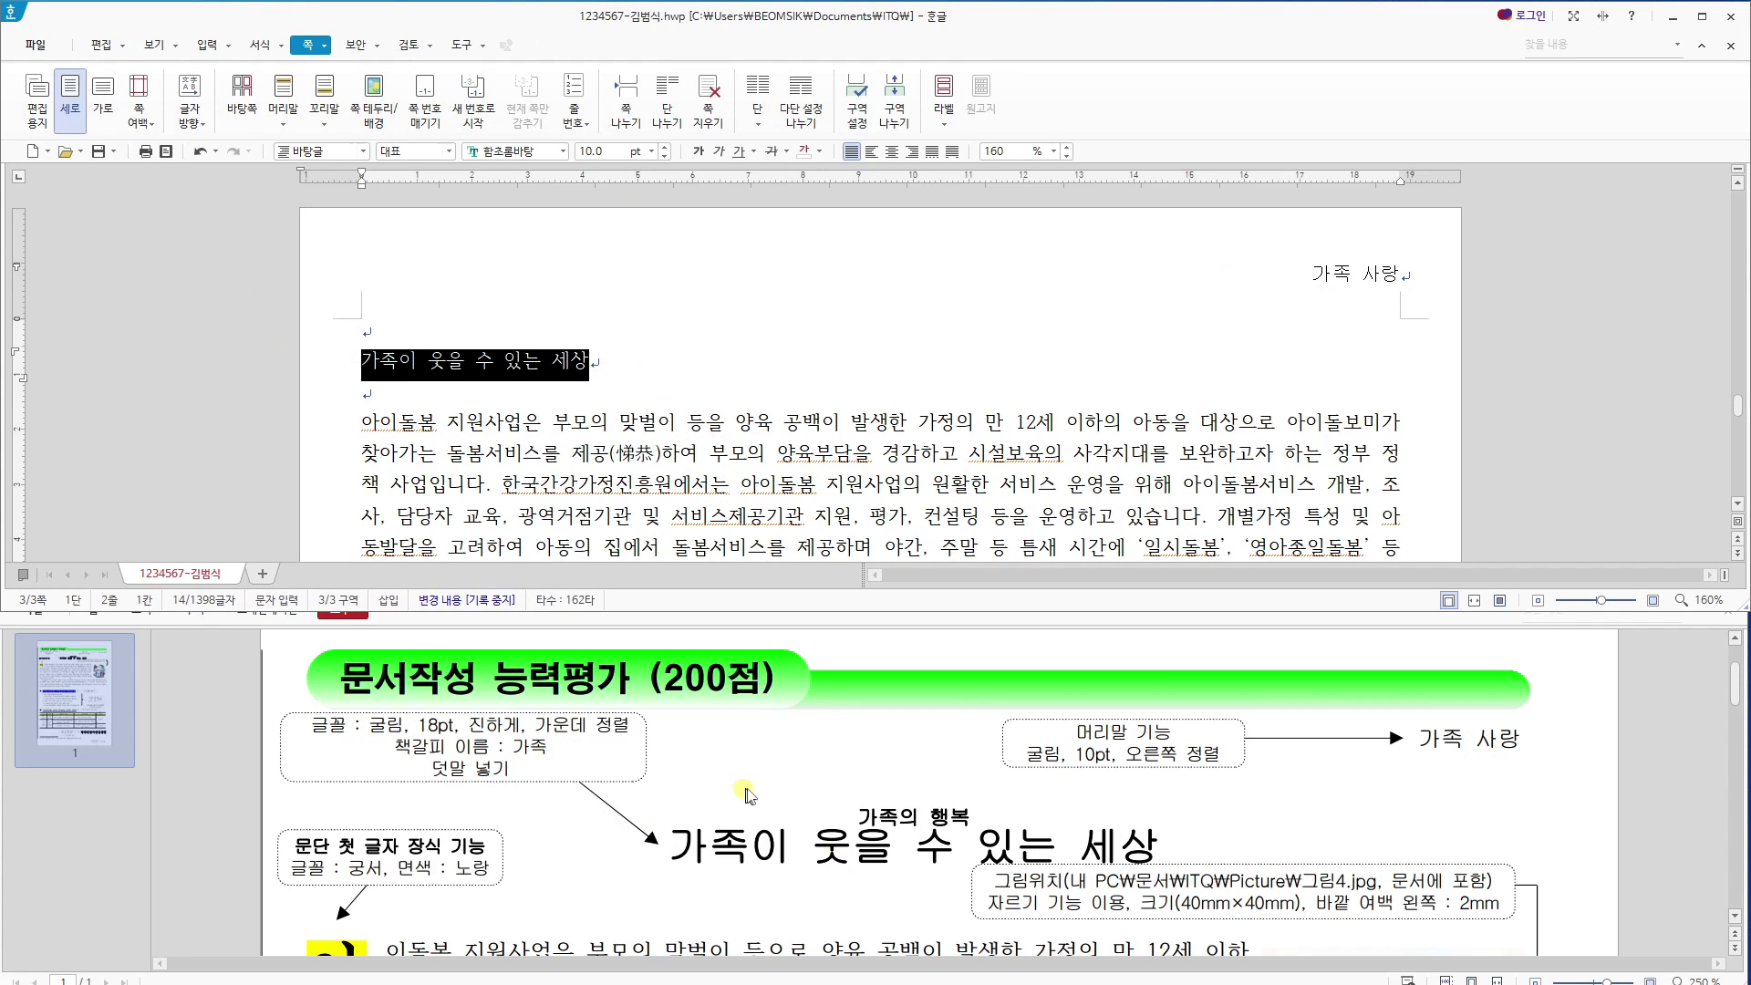
click(339, 438)
click(368, 423)
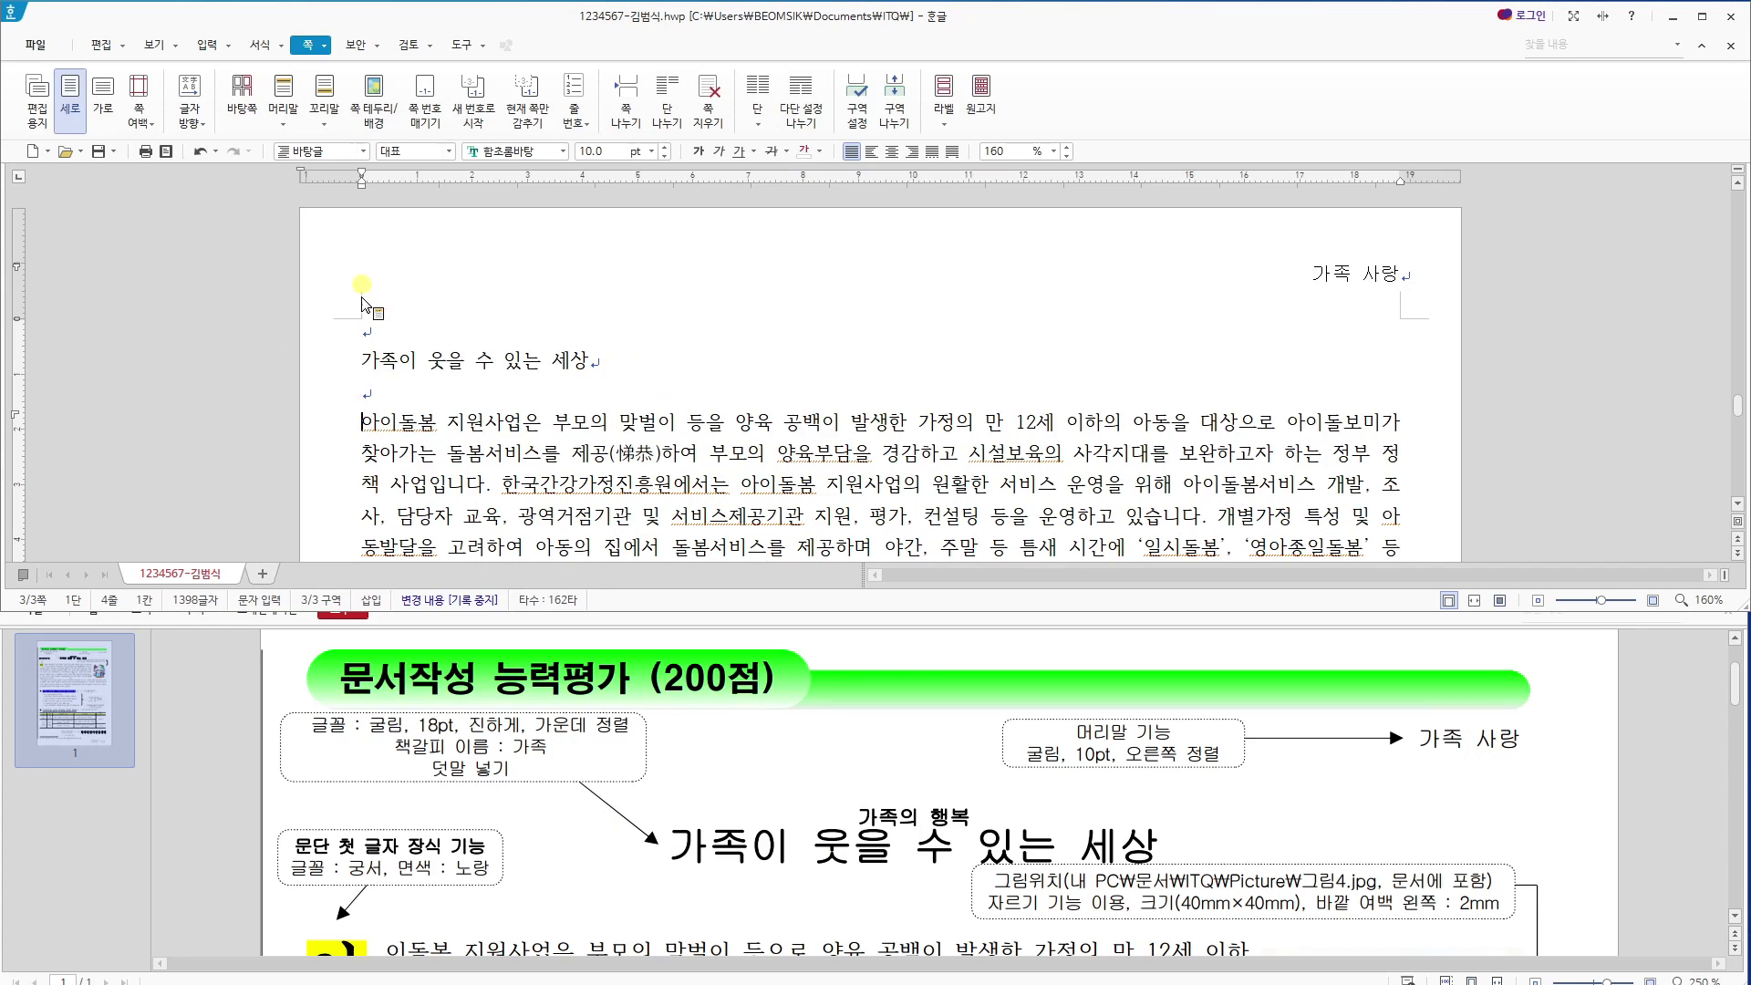
Replace the whole title line by retyping "가족이 웃을 수 있는 세상".
drag(364, 361, 627, 361)
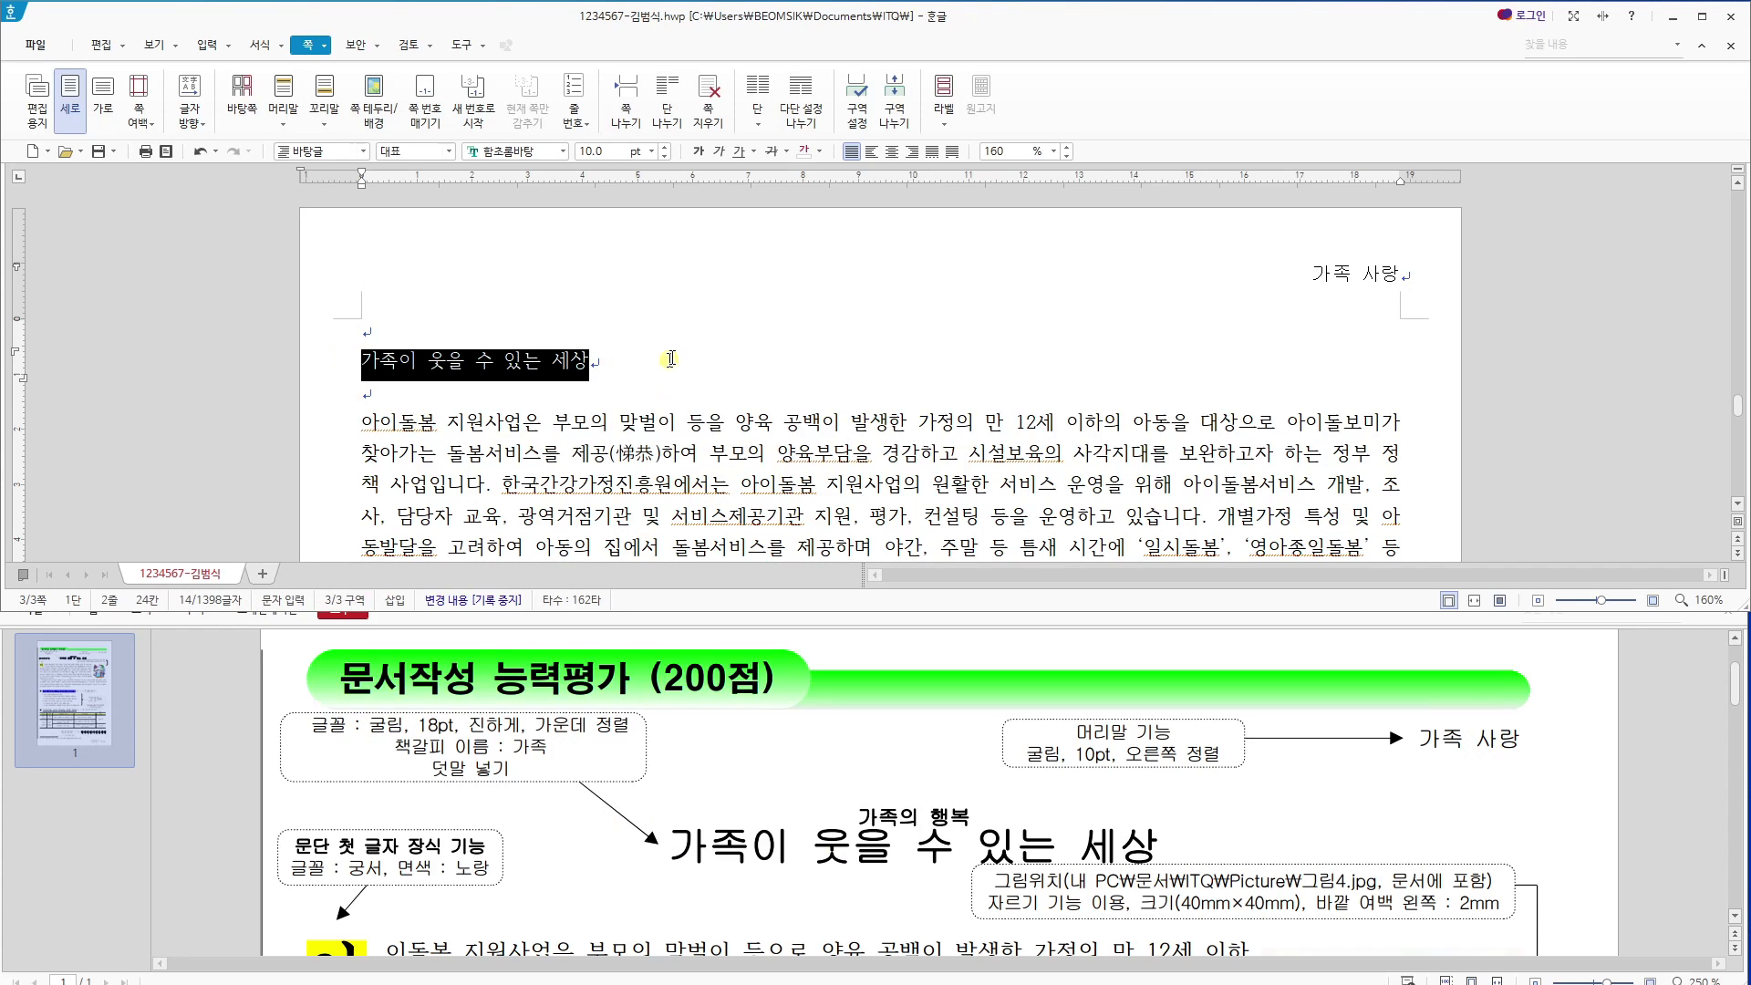
text(가족이 )
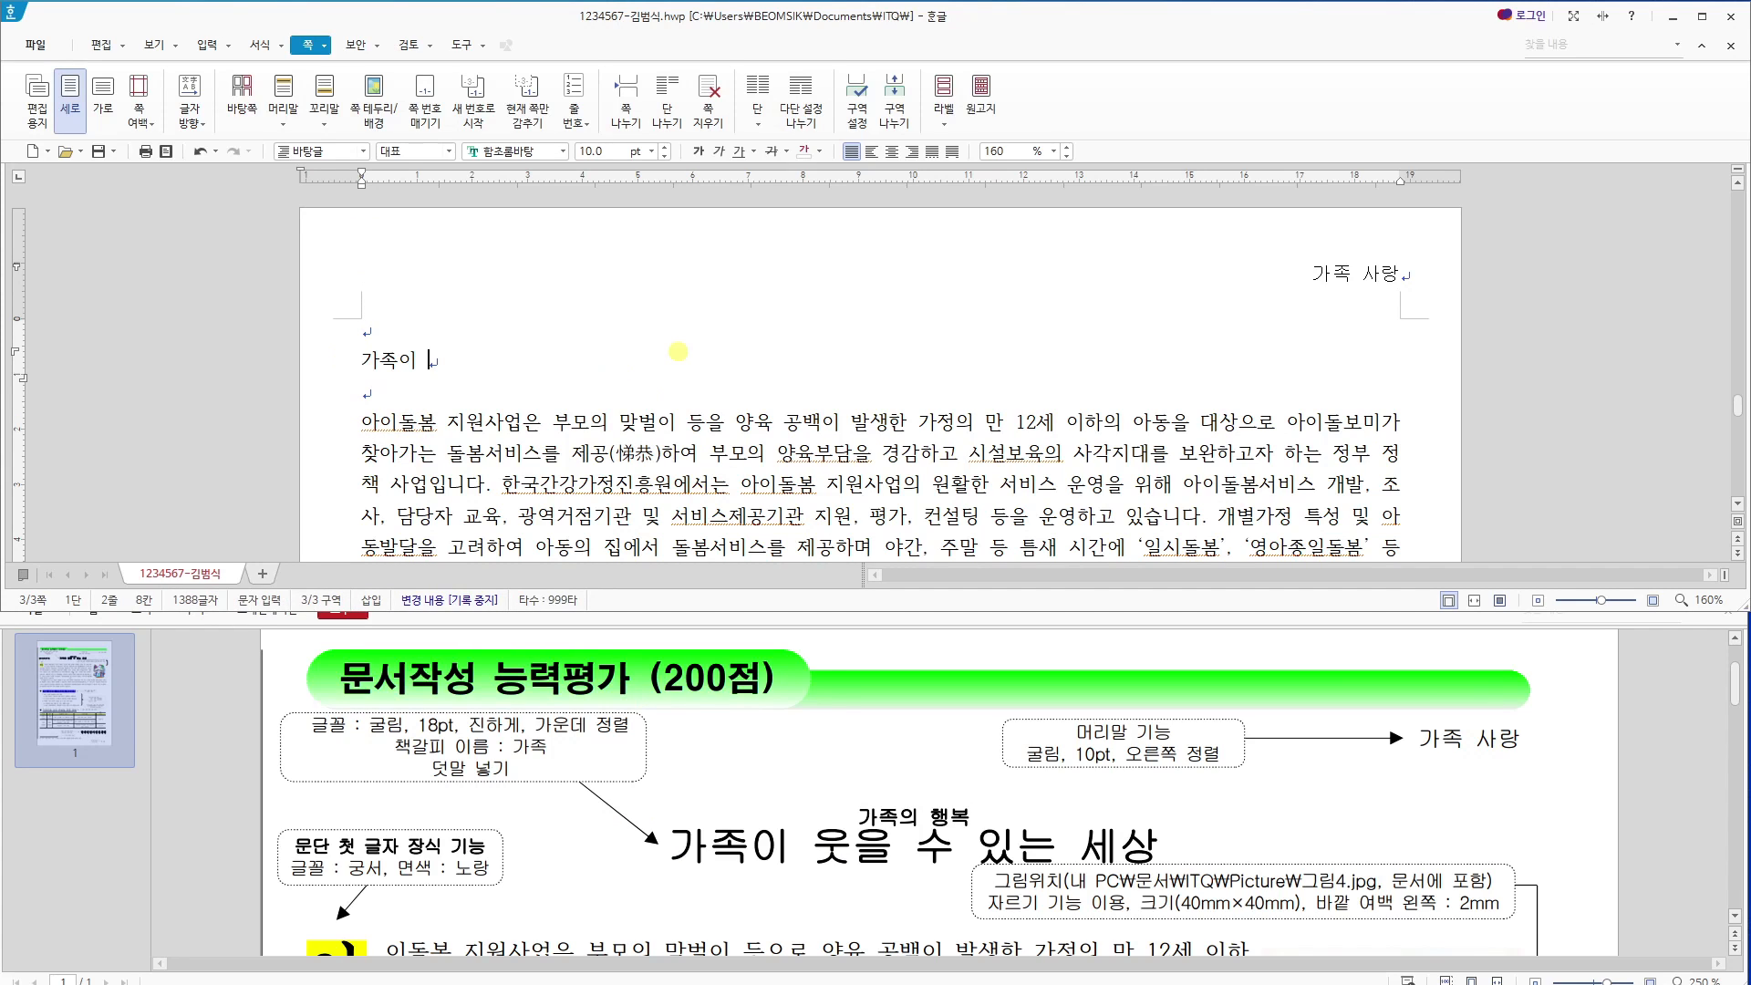
text(웃을 수 있는 세상)
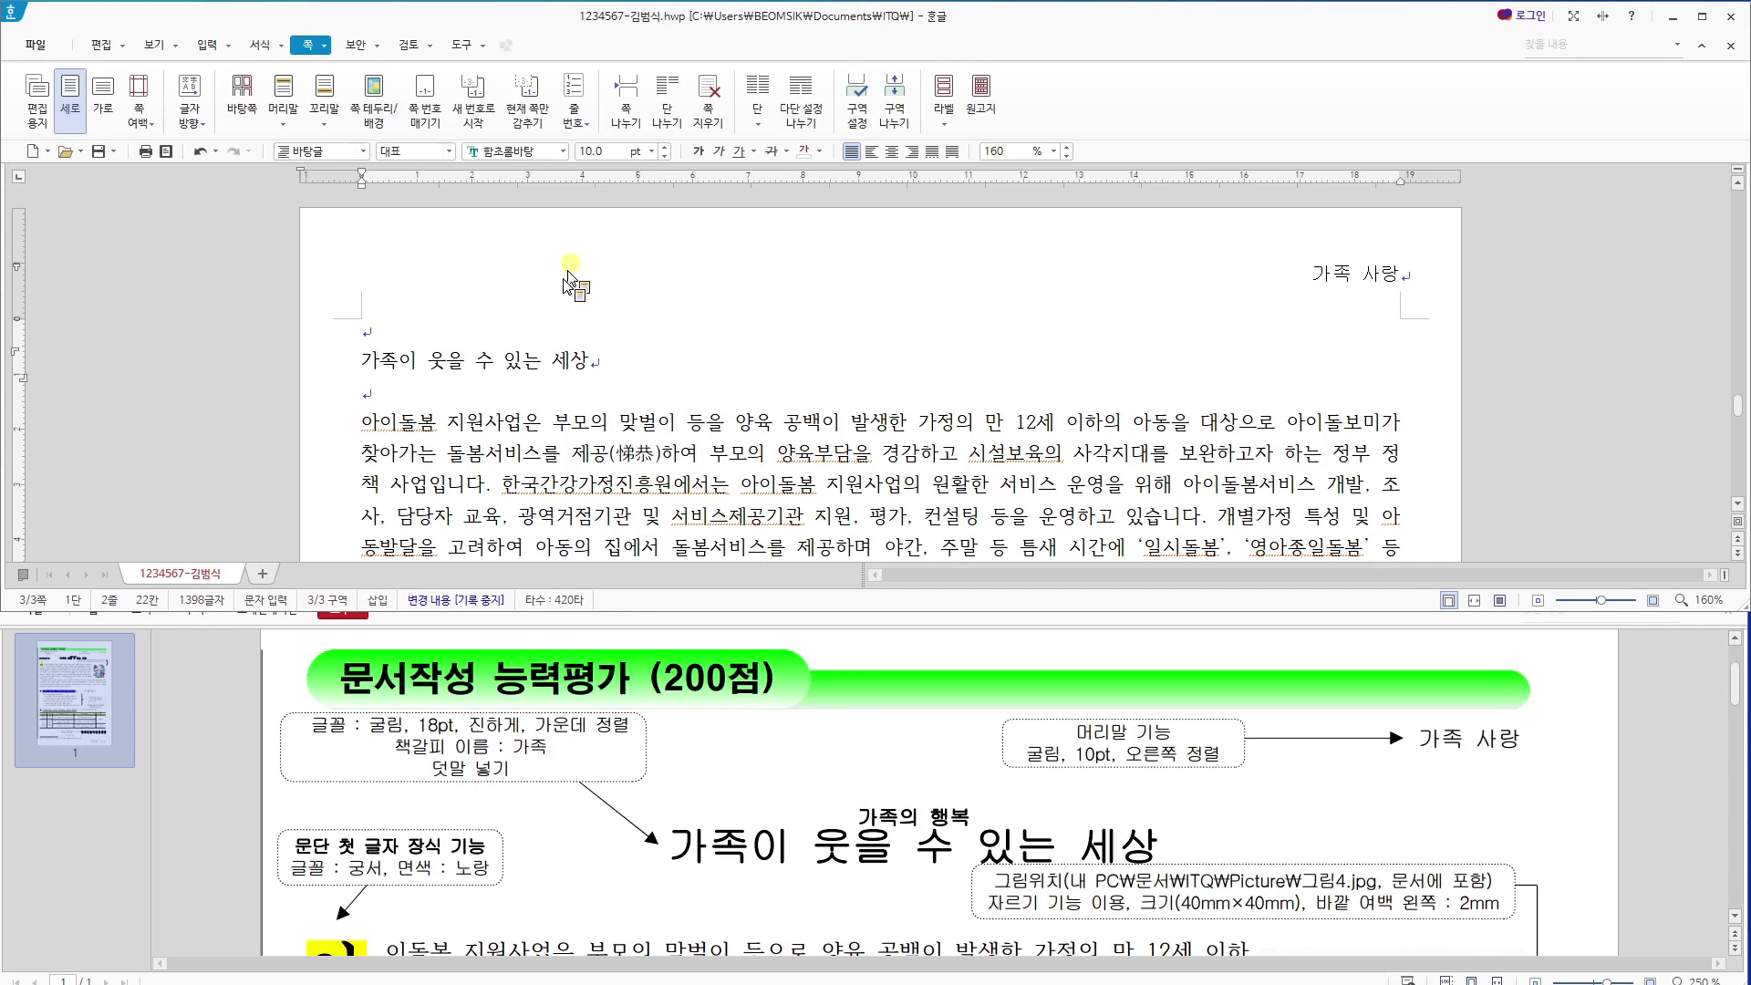
Set the font size of the title "가족이 웃을 수 있는 세상" to 18 pt.
drag(589, 362, 362, 365)
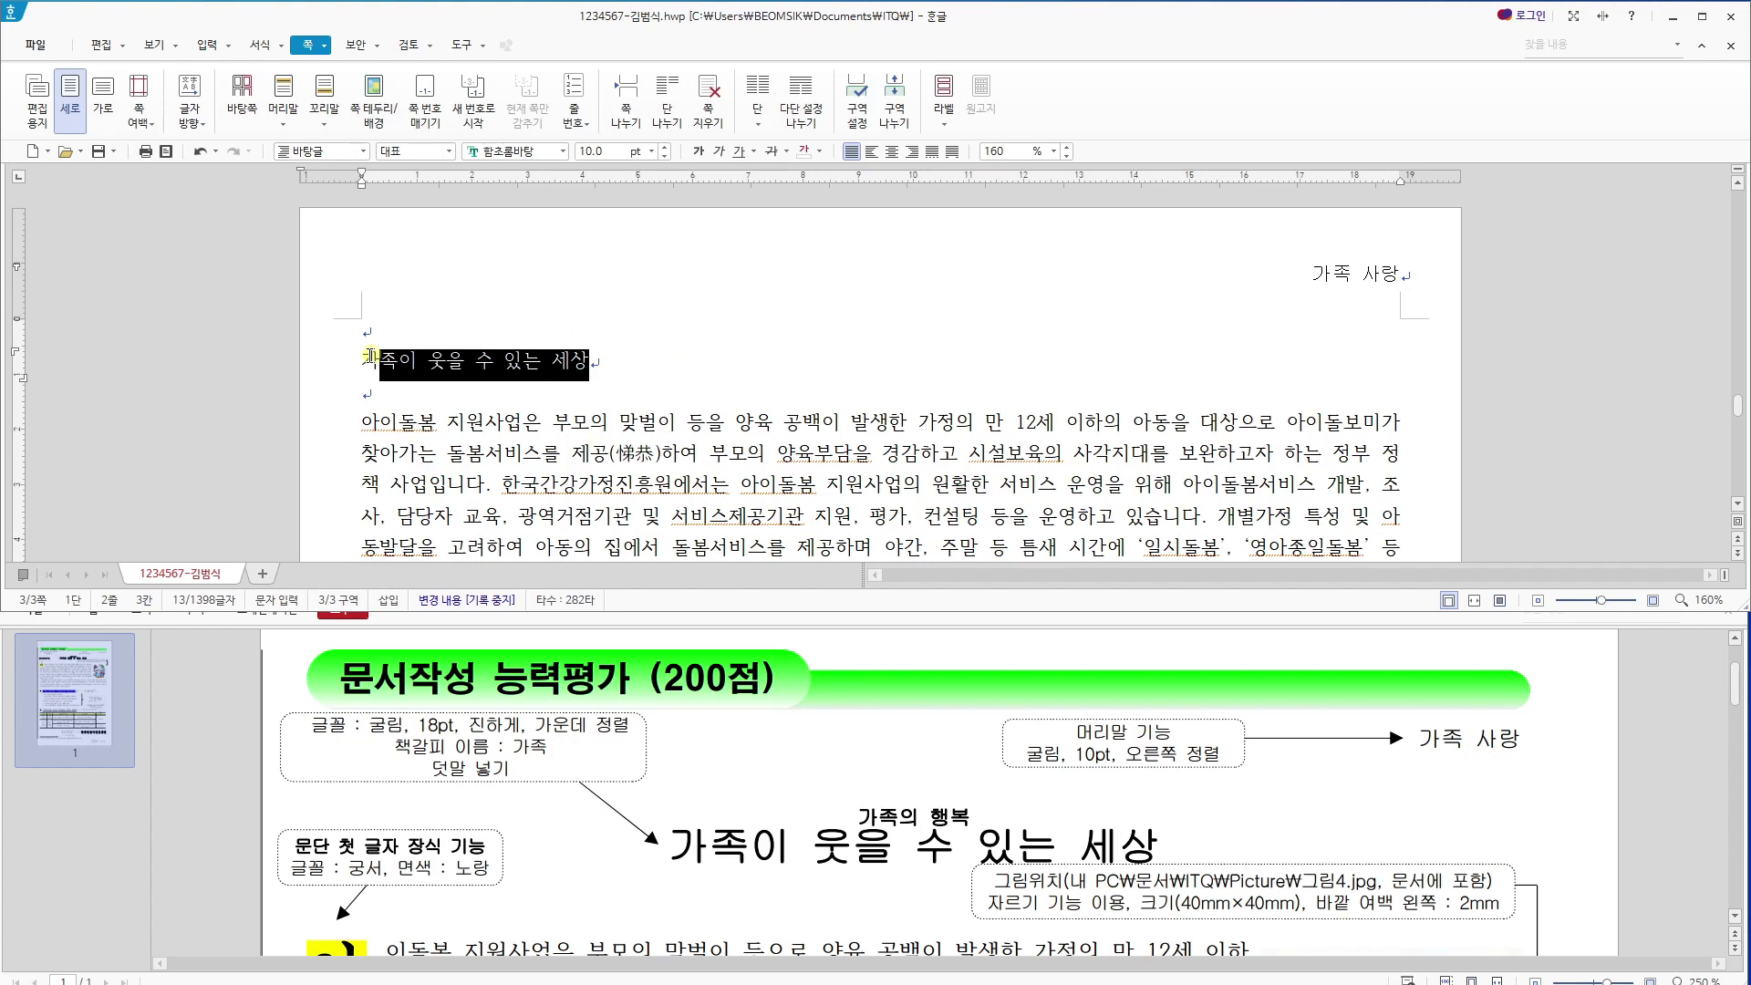
click(614, 149)
key(Return)
click(803, 384)
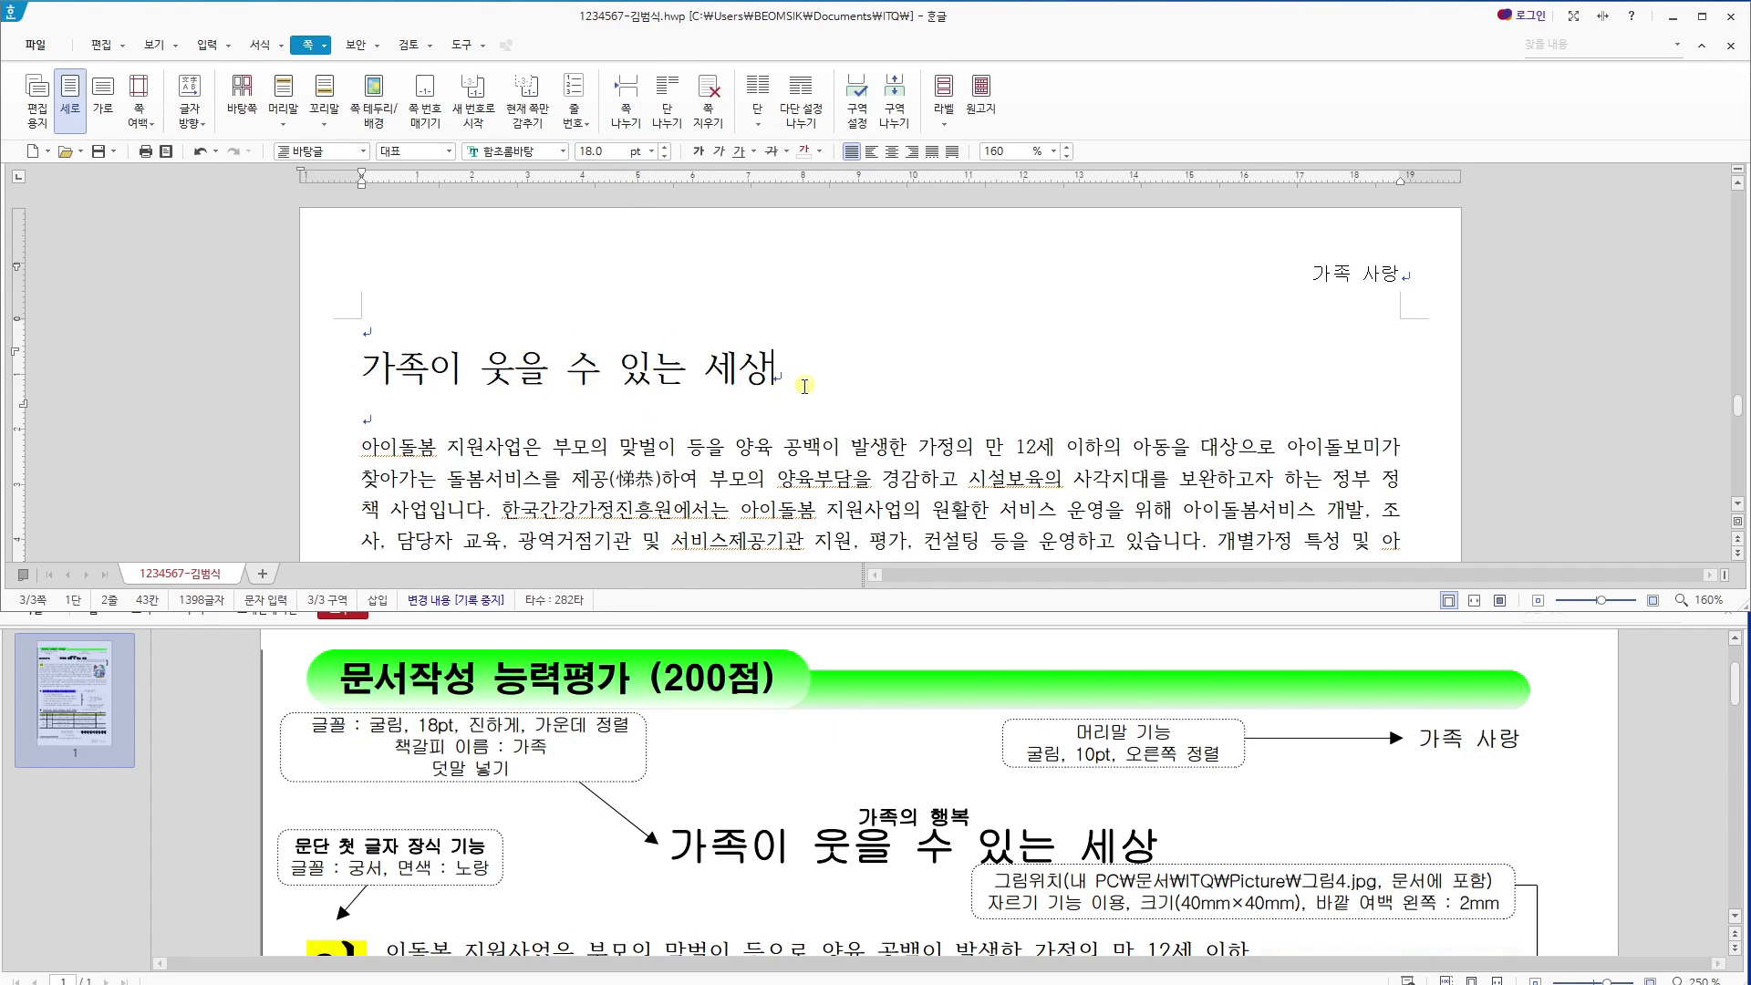
drag(340, 462, 481, 497)
click(482, 497)
click(802, 369)
key(Return)
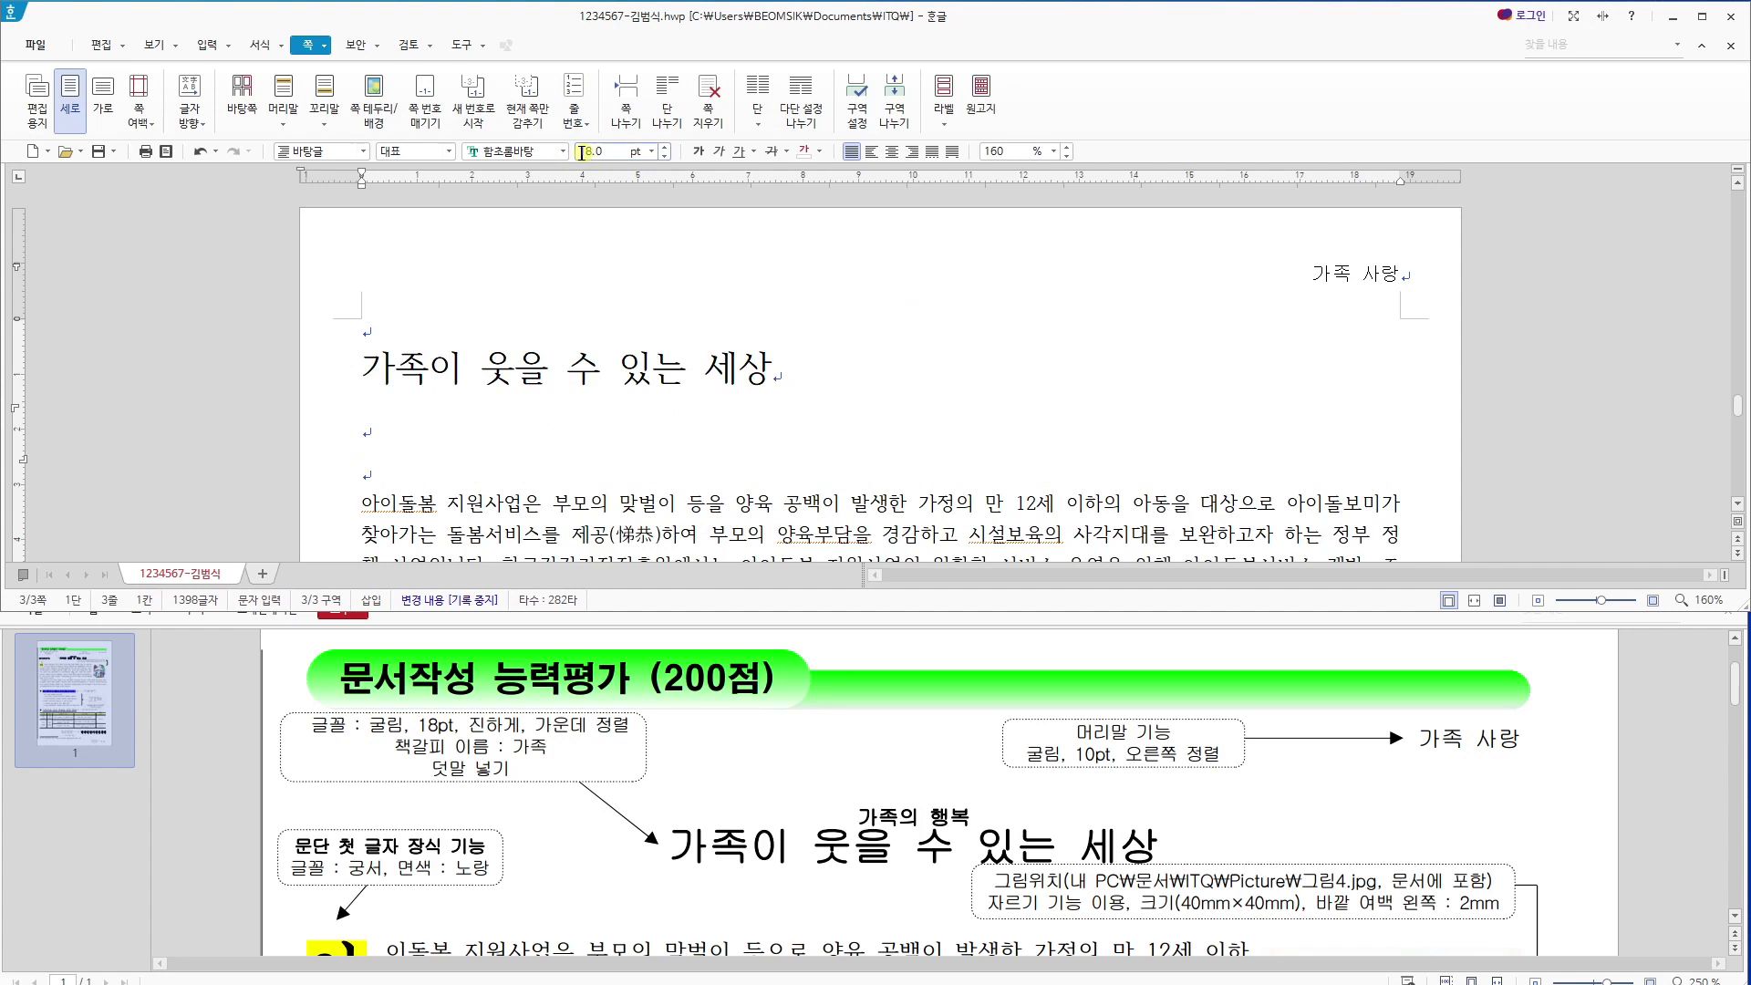
key(BackSpace)
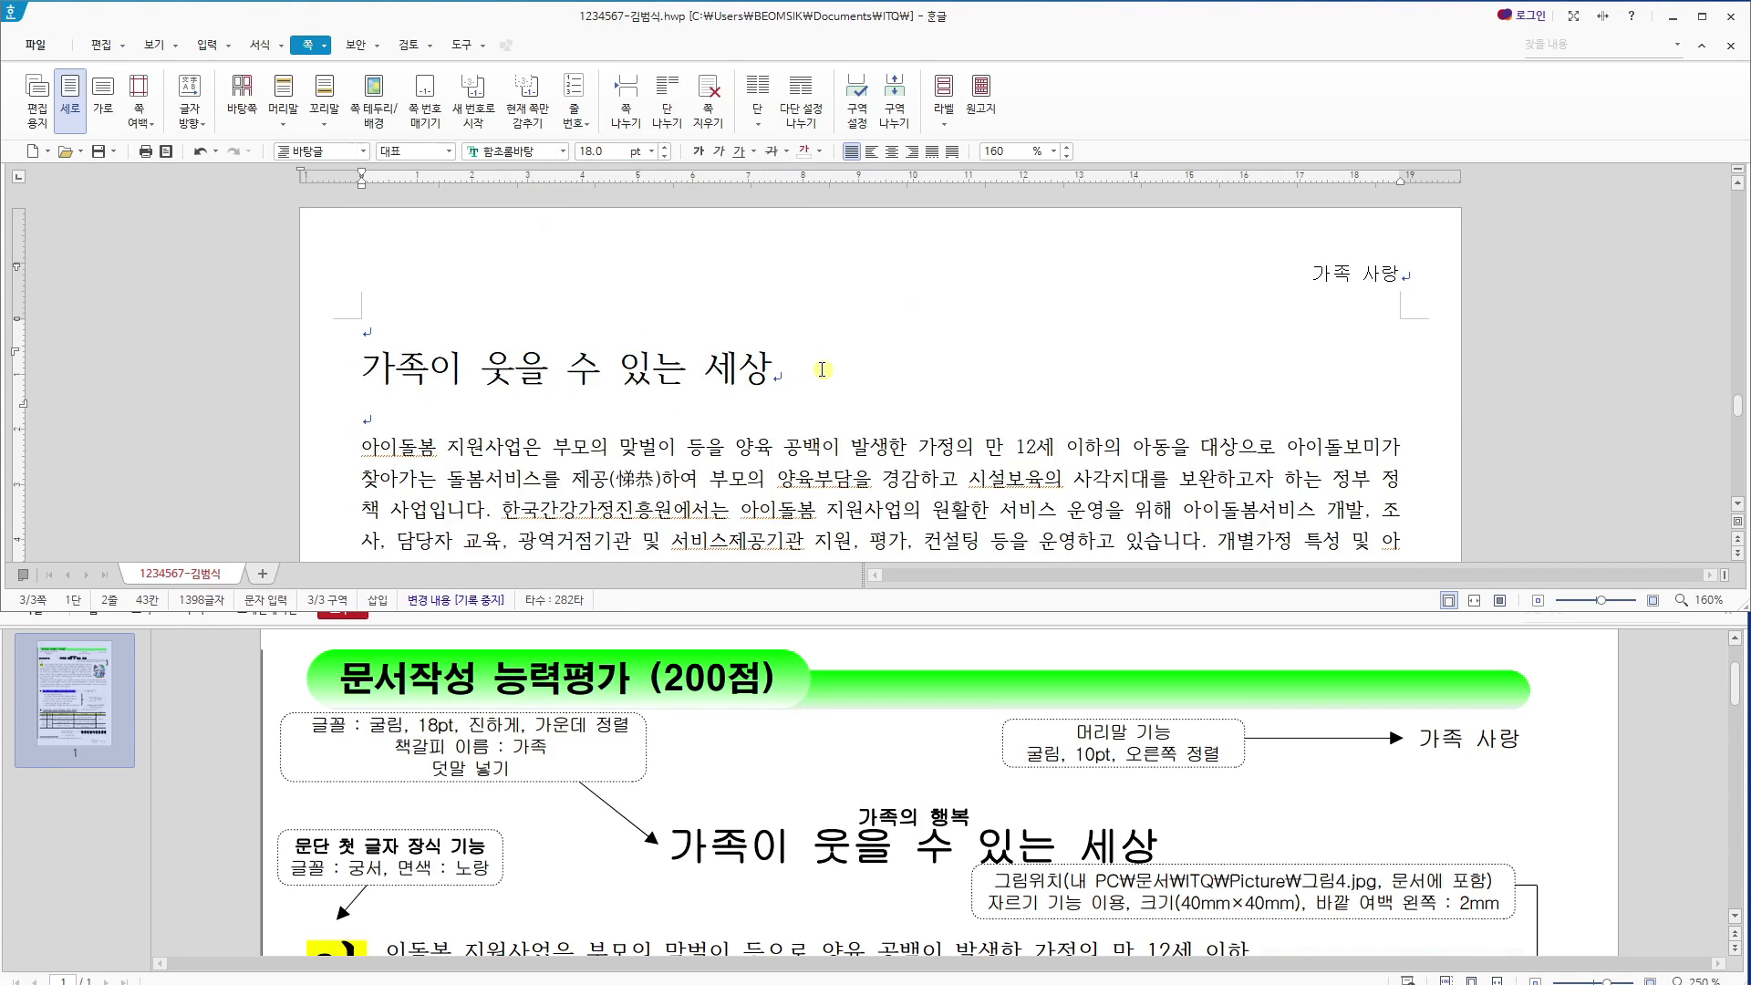
mouse_move(768, 365)
mouse_down()
mouse_move(290, 375)
mouse_move(779, 371)
mouse_up()
click(679, 357)
click(424, 368)
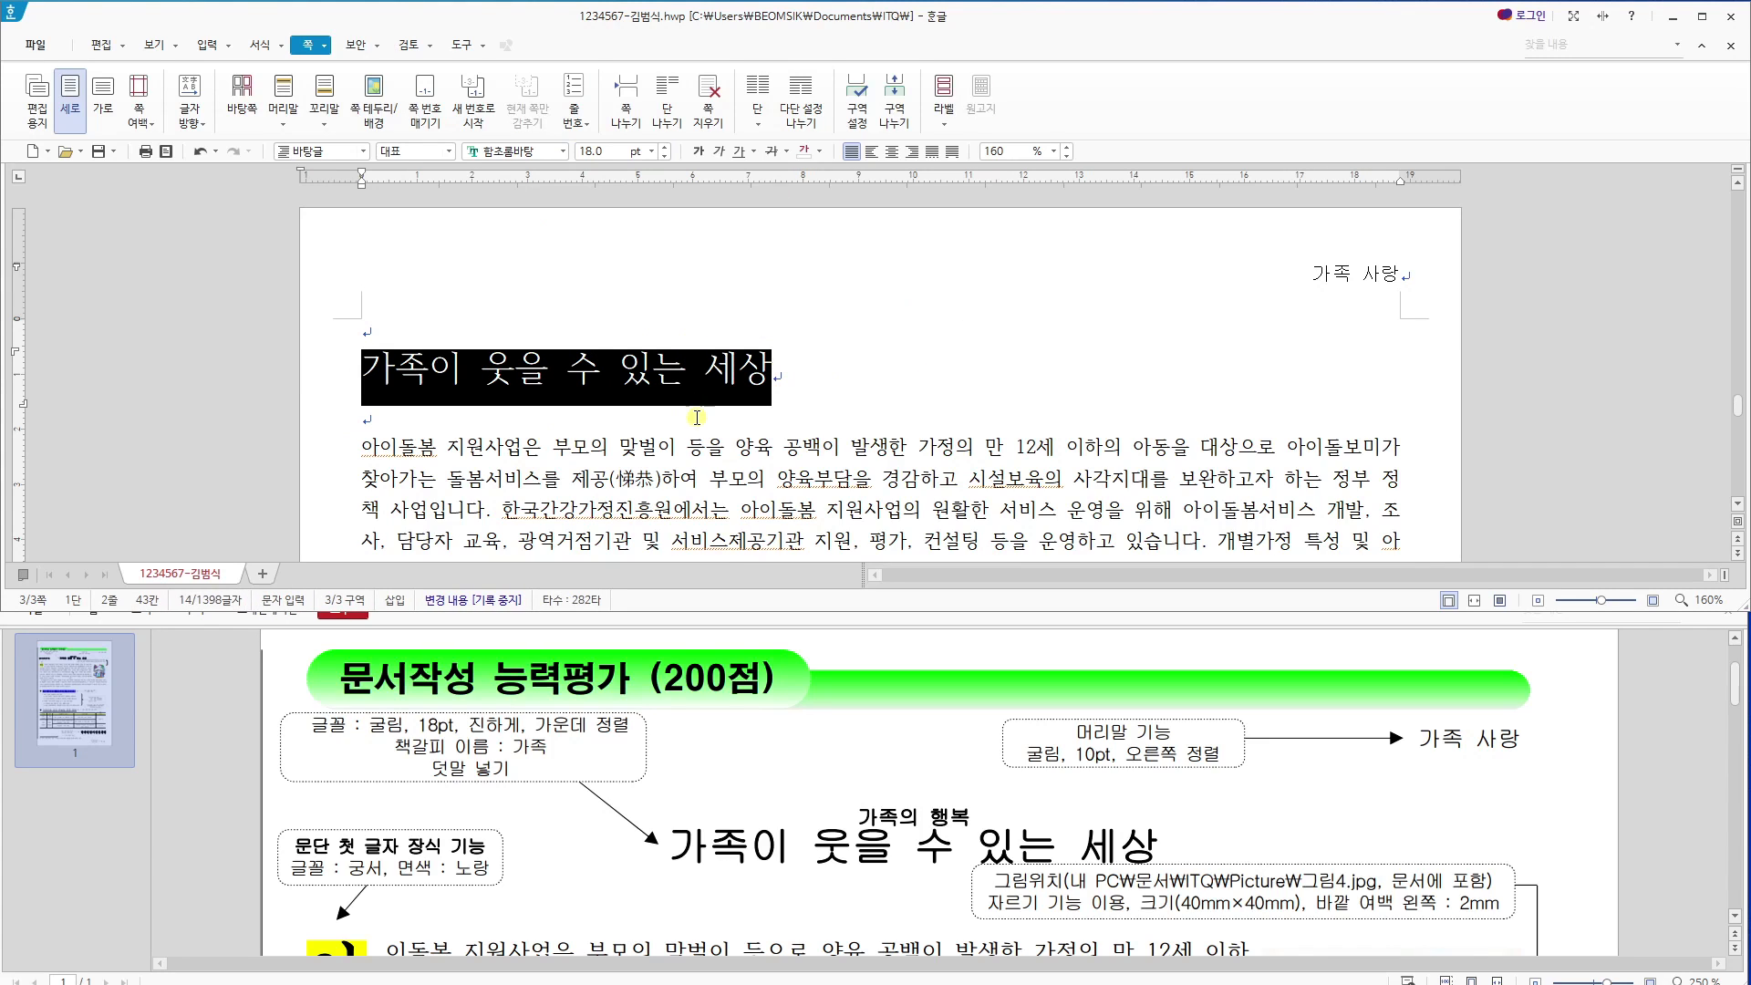
click(388, 426)
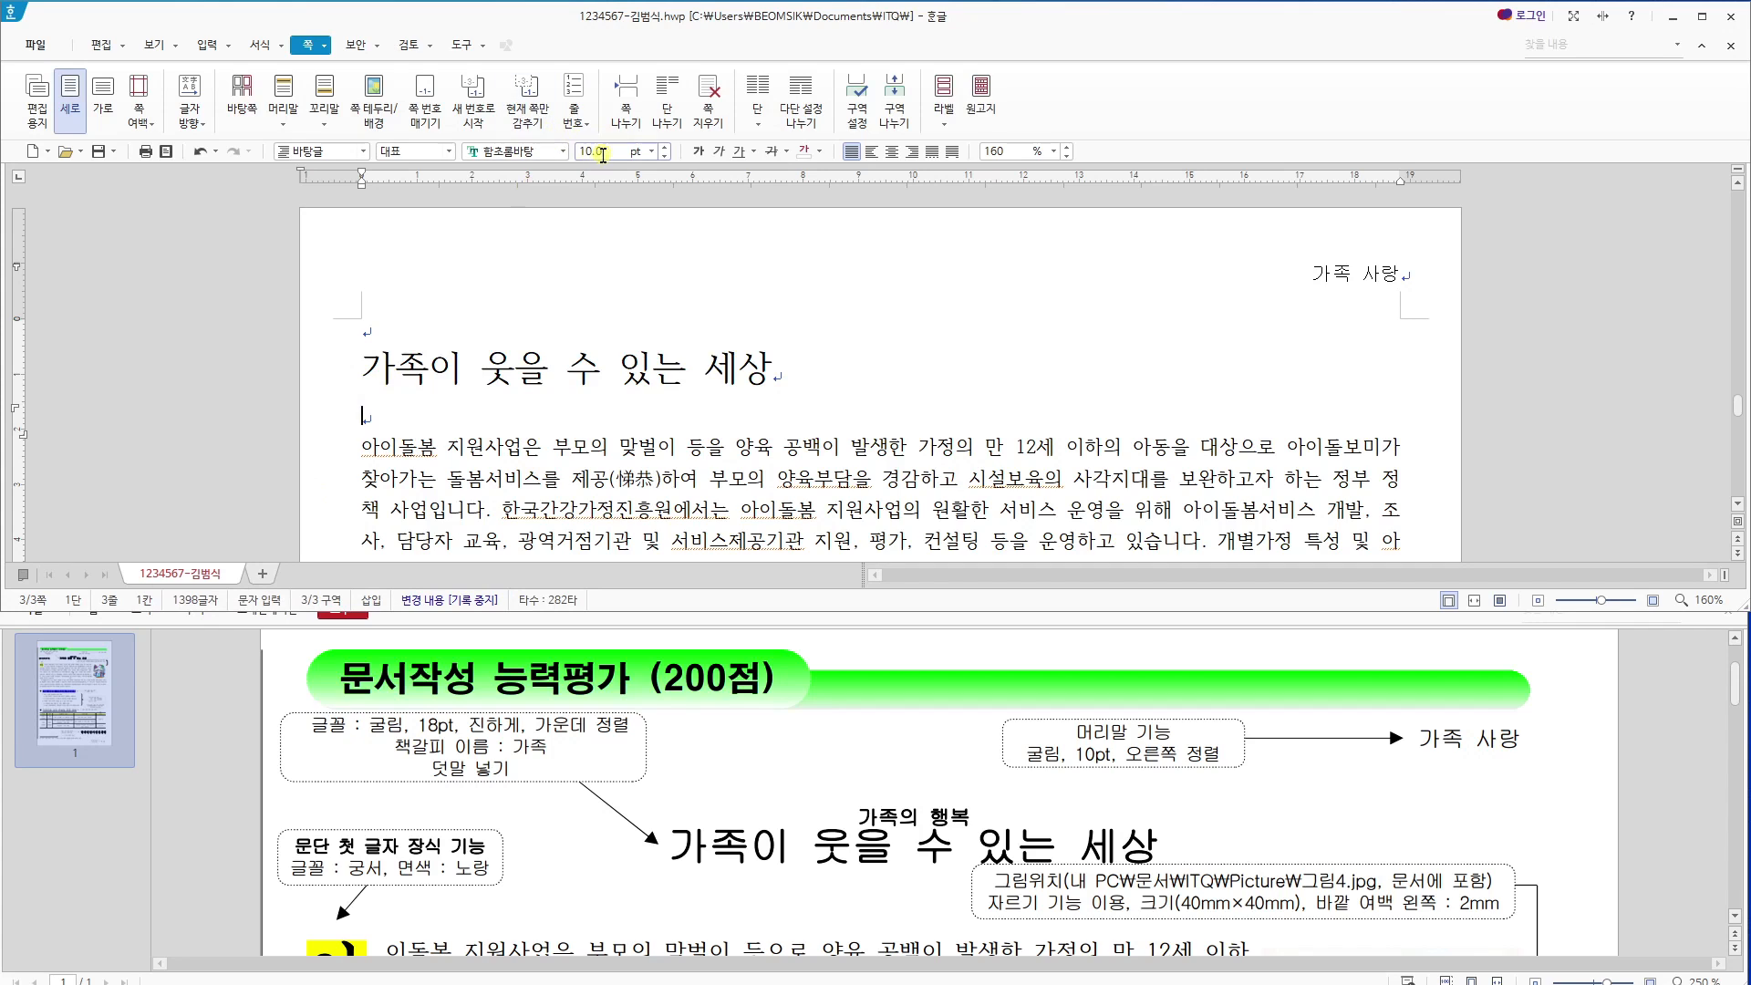
Change the font of the whole title "가족이 웃을 수 있는 세상" to 굴림.
drag(760, 374, 362, 366)
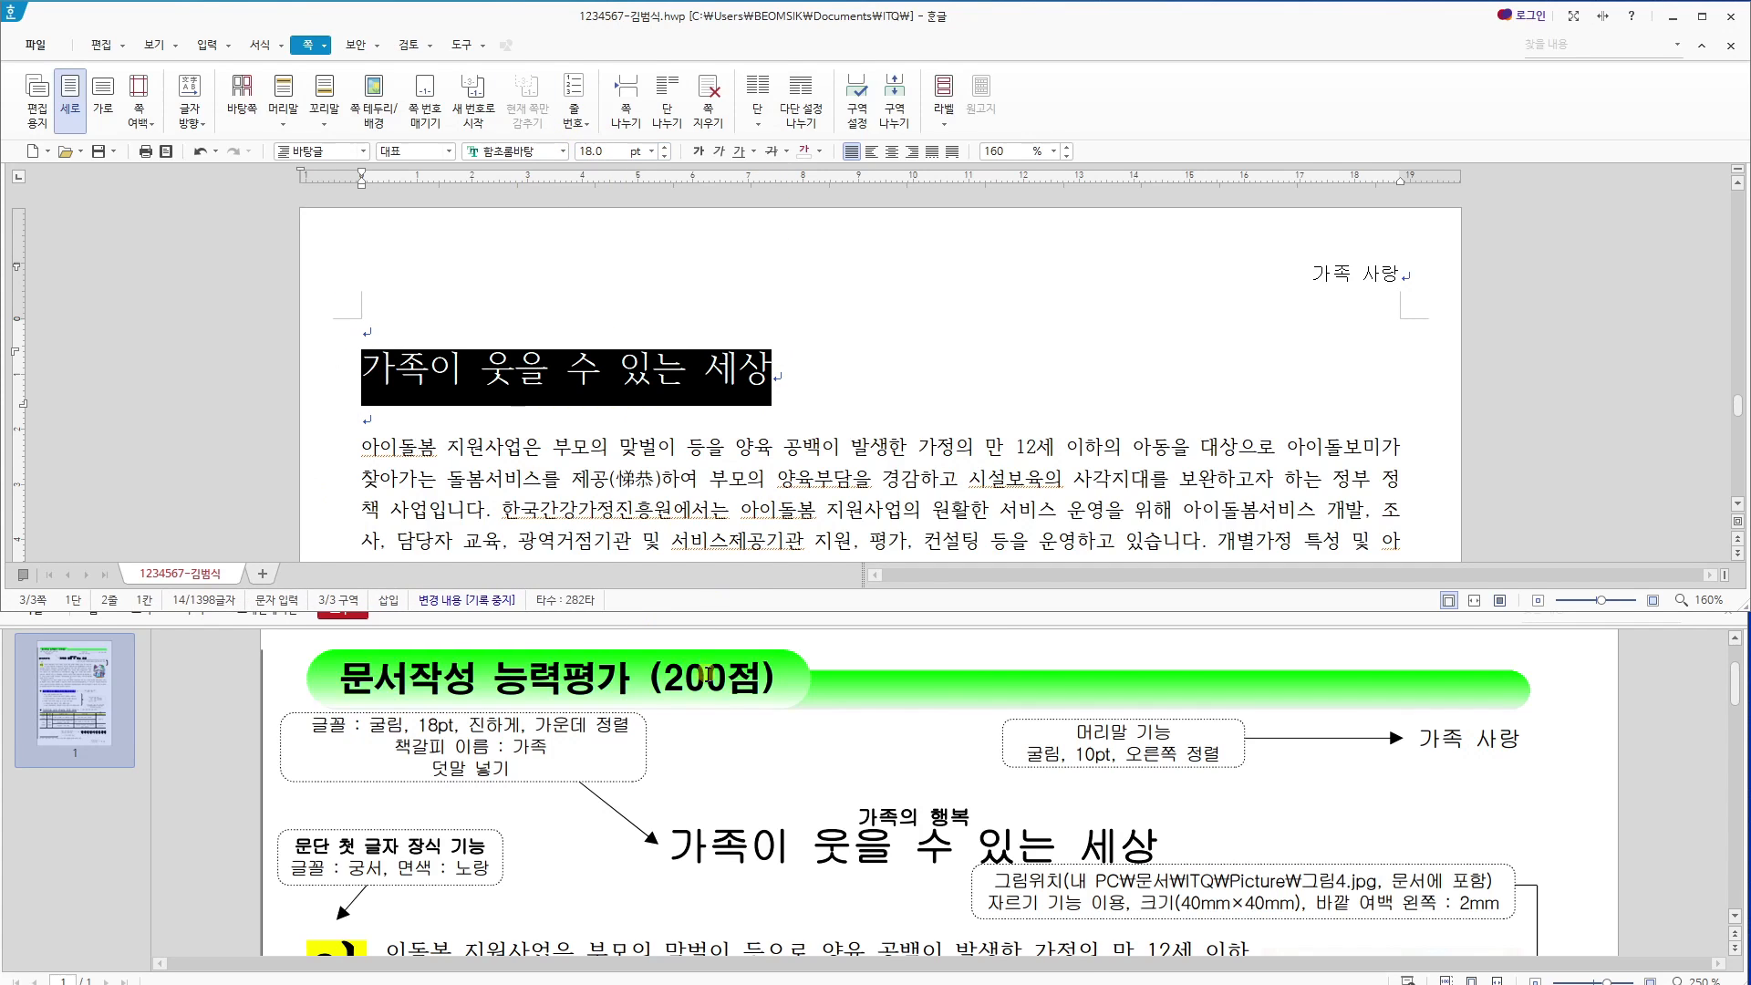
scroll(705, 678, down, 10)
scroll(705, 677, down, 2)
scroll(707, 675, up, 5)
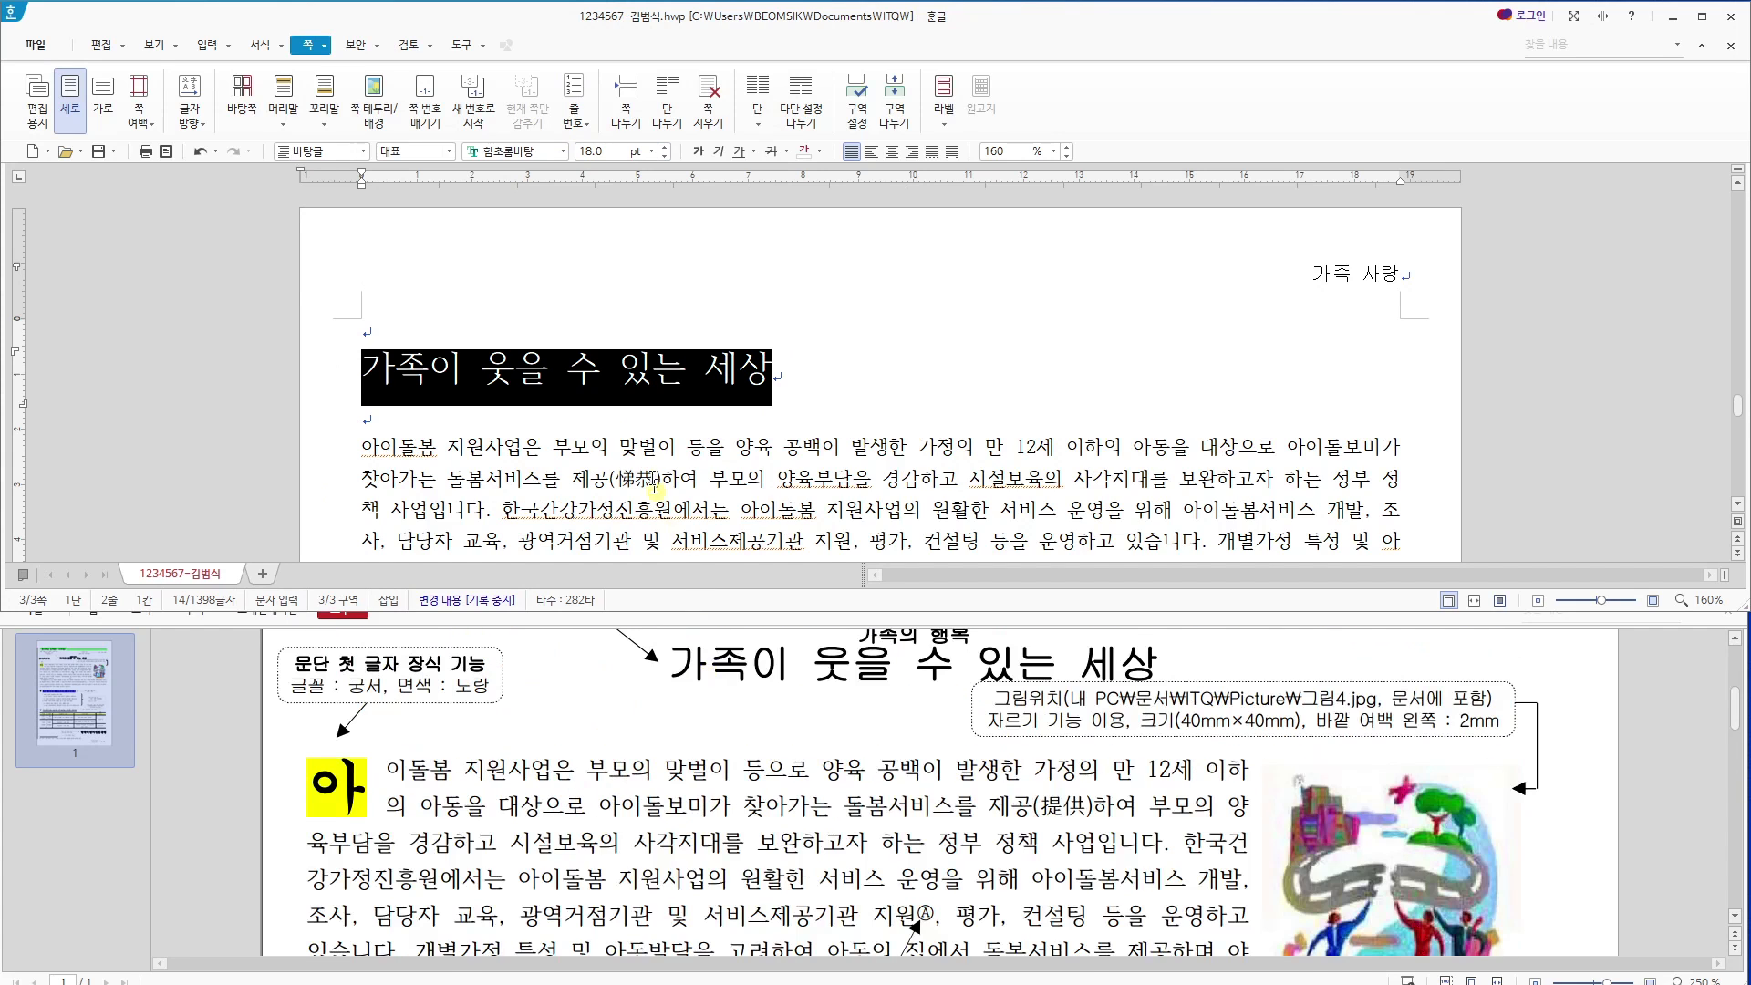
scroll(643, 447, up, 1)
scroll(636, 710, up, 2)
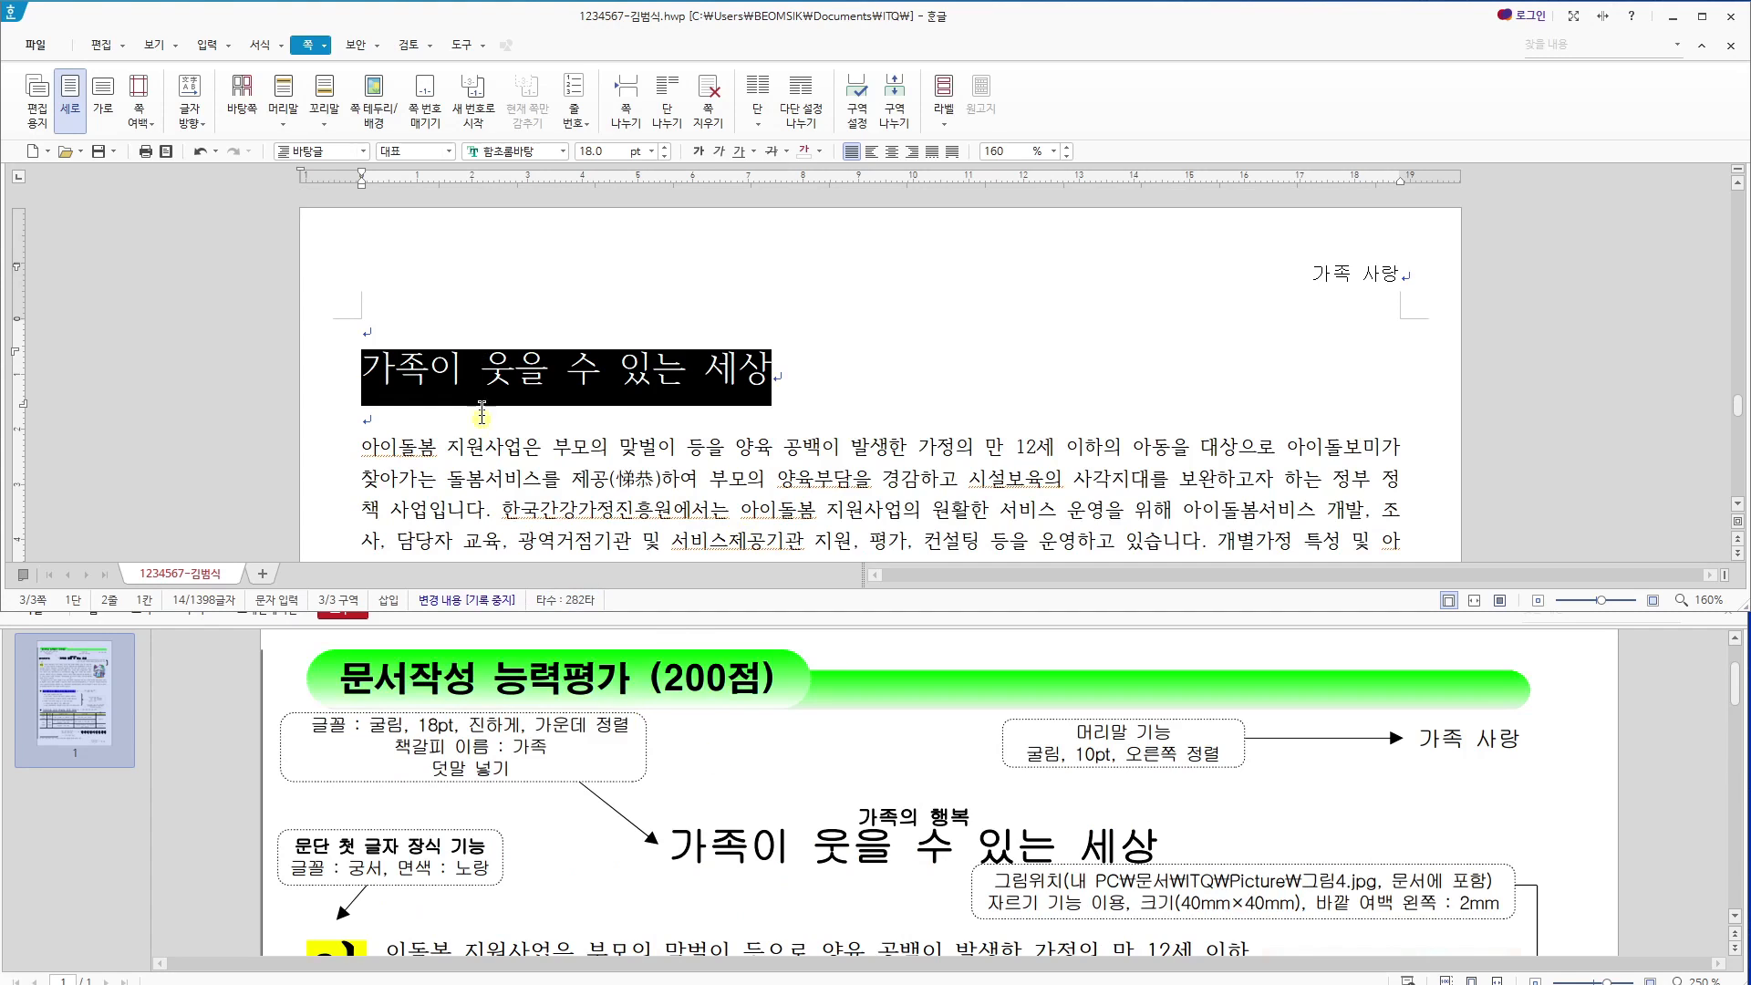
click(448, 370)
mouse_move(364, 368)
mouse_down()
mouse_move(778, 371)
mouse_move(337, 353)
mouse_up()
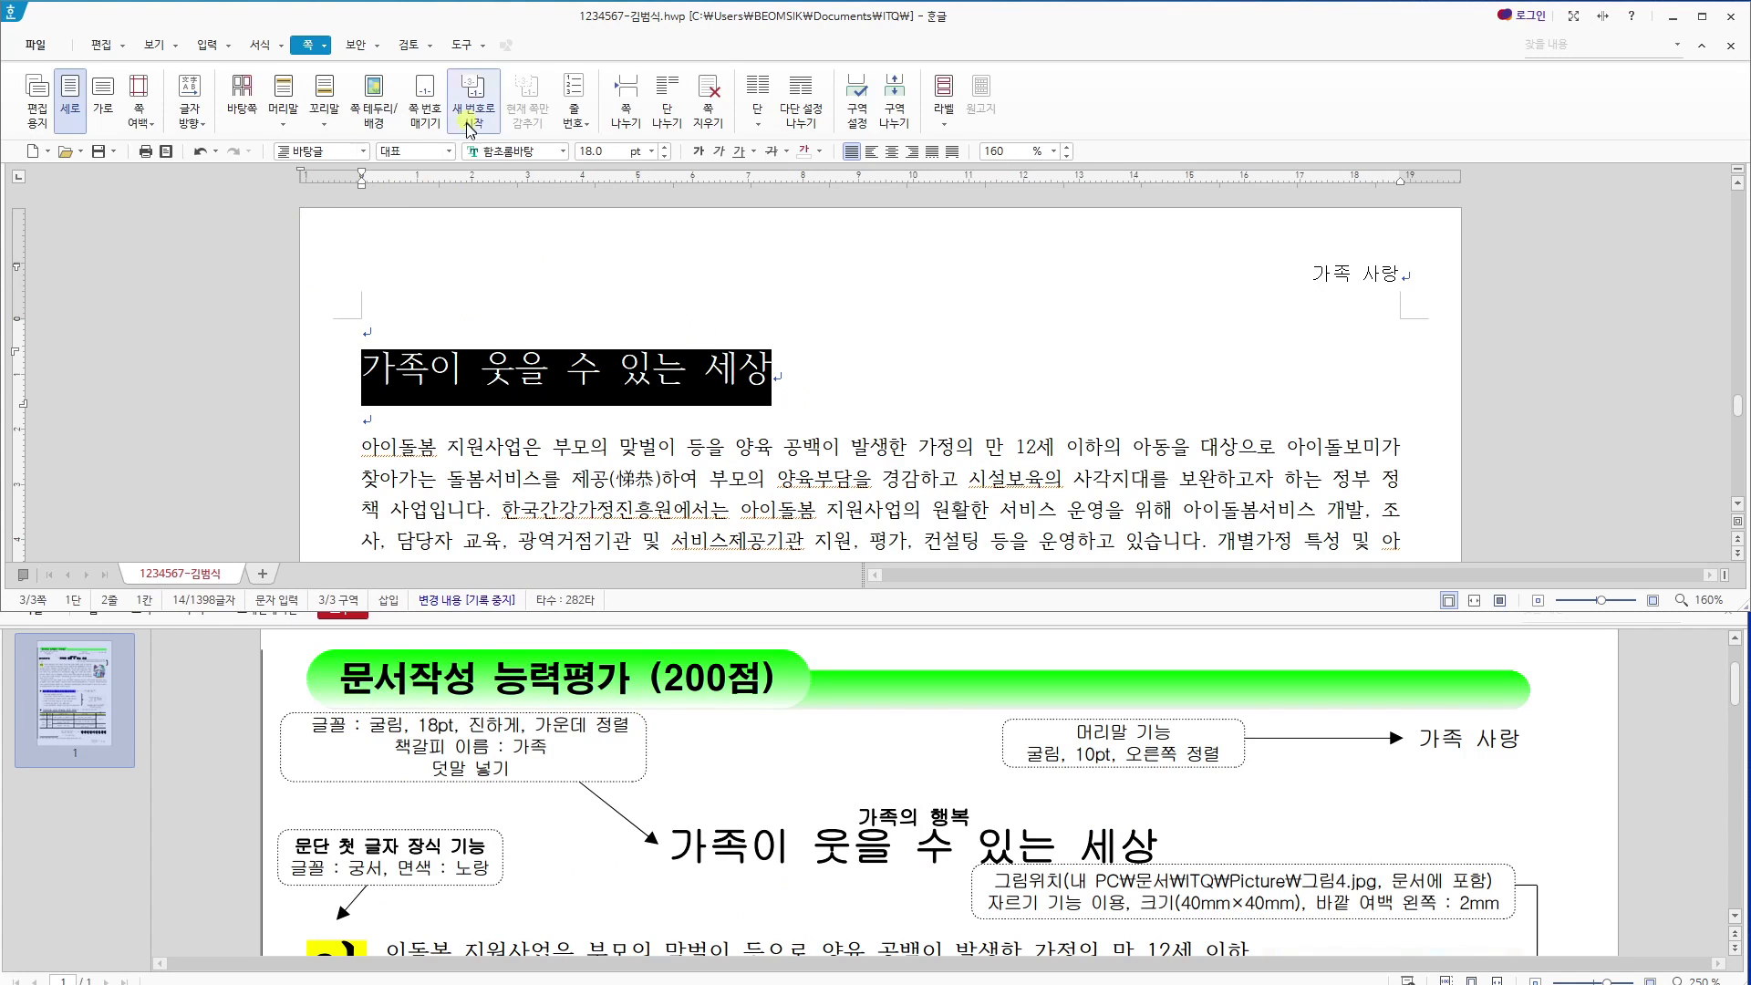
click(514, 150)
text(굴림)
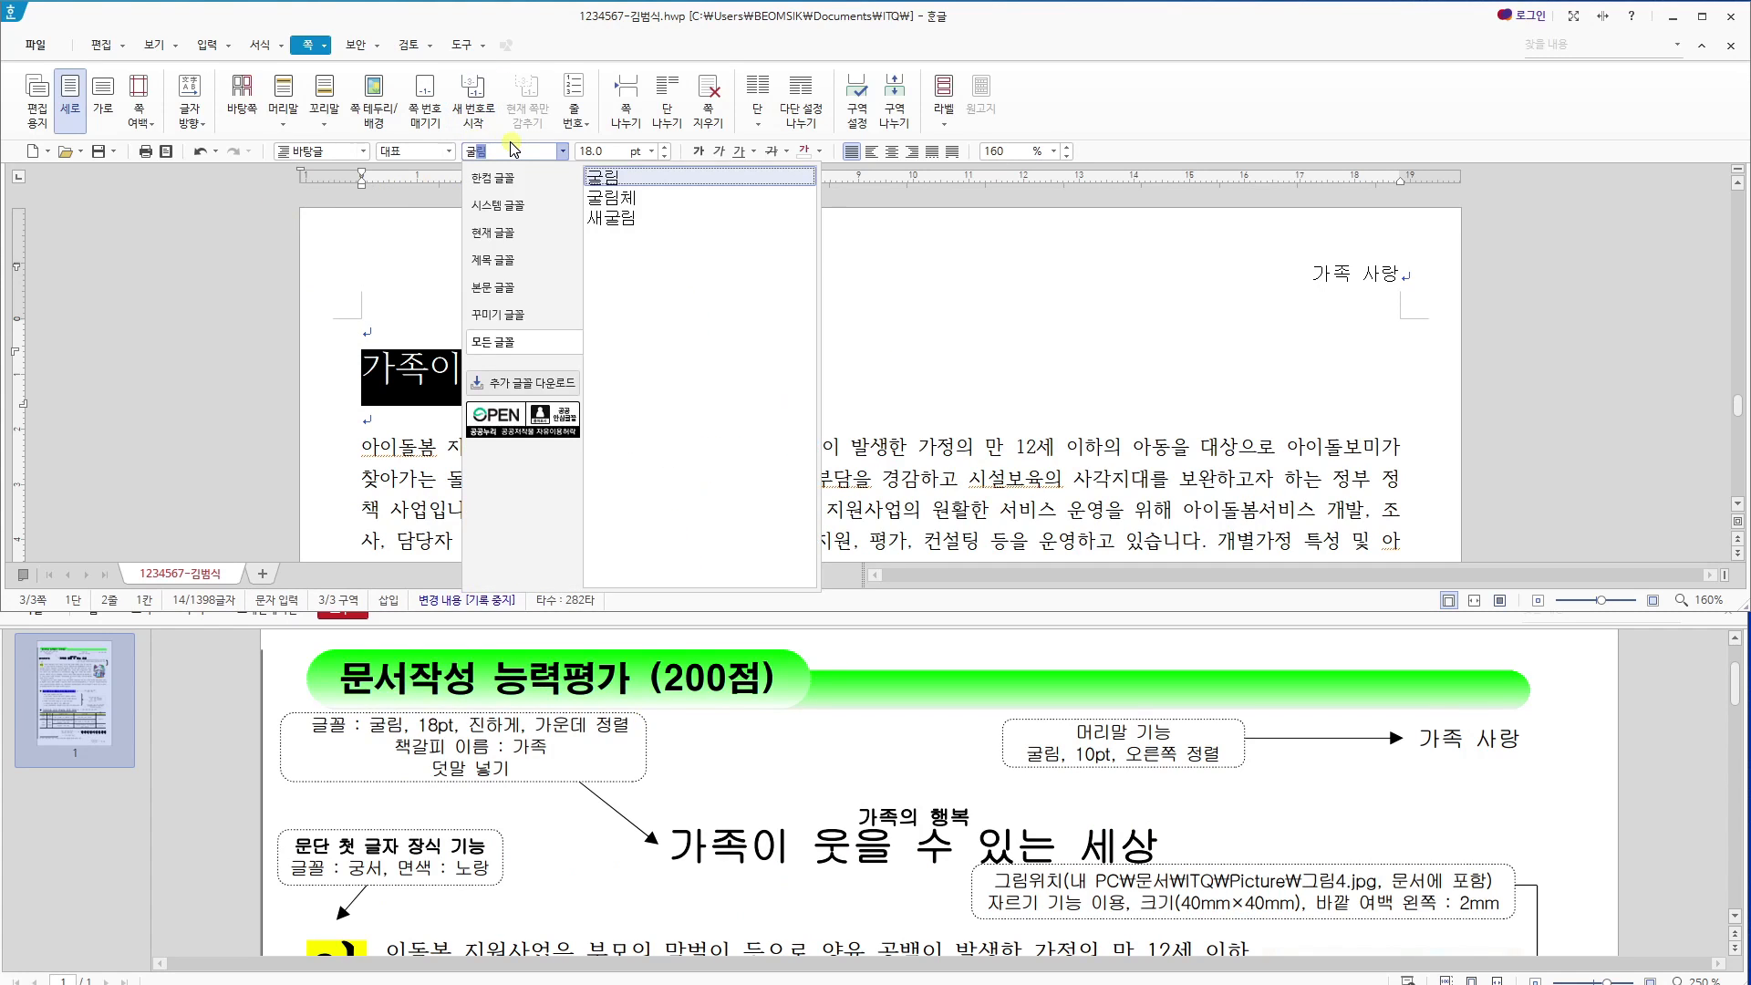
key(Return)
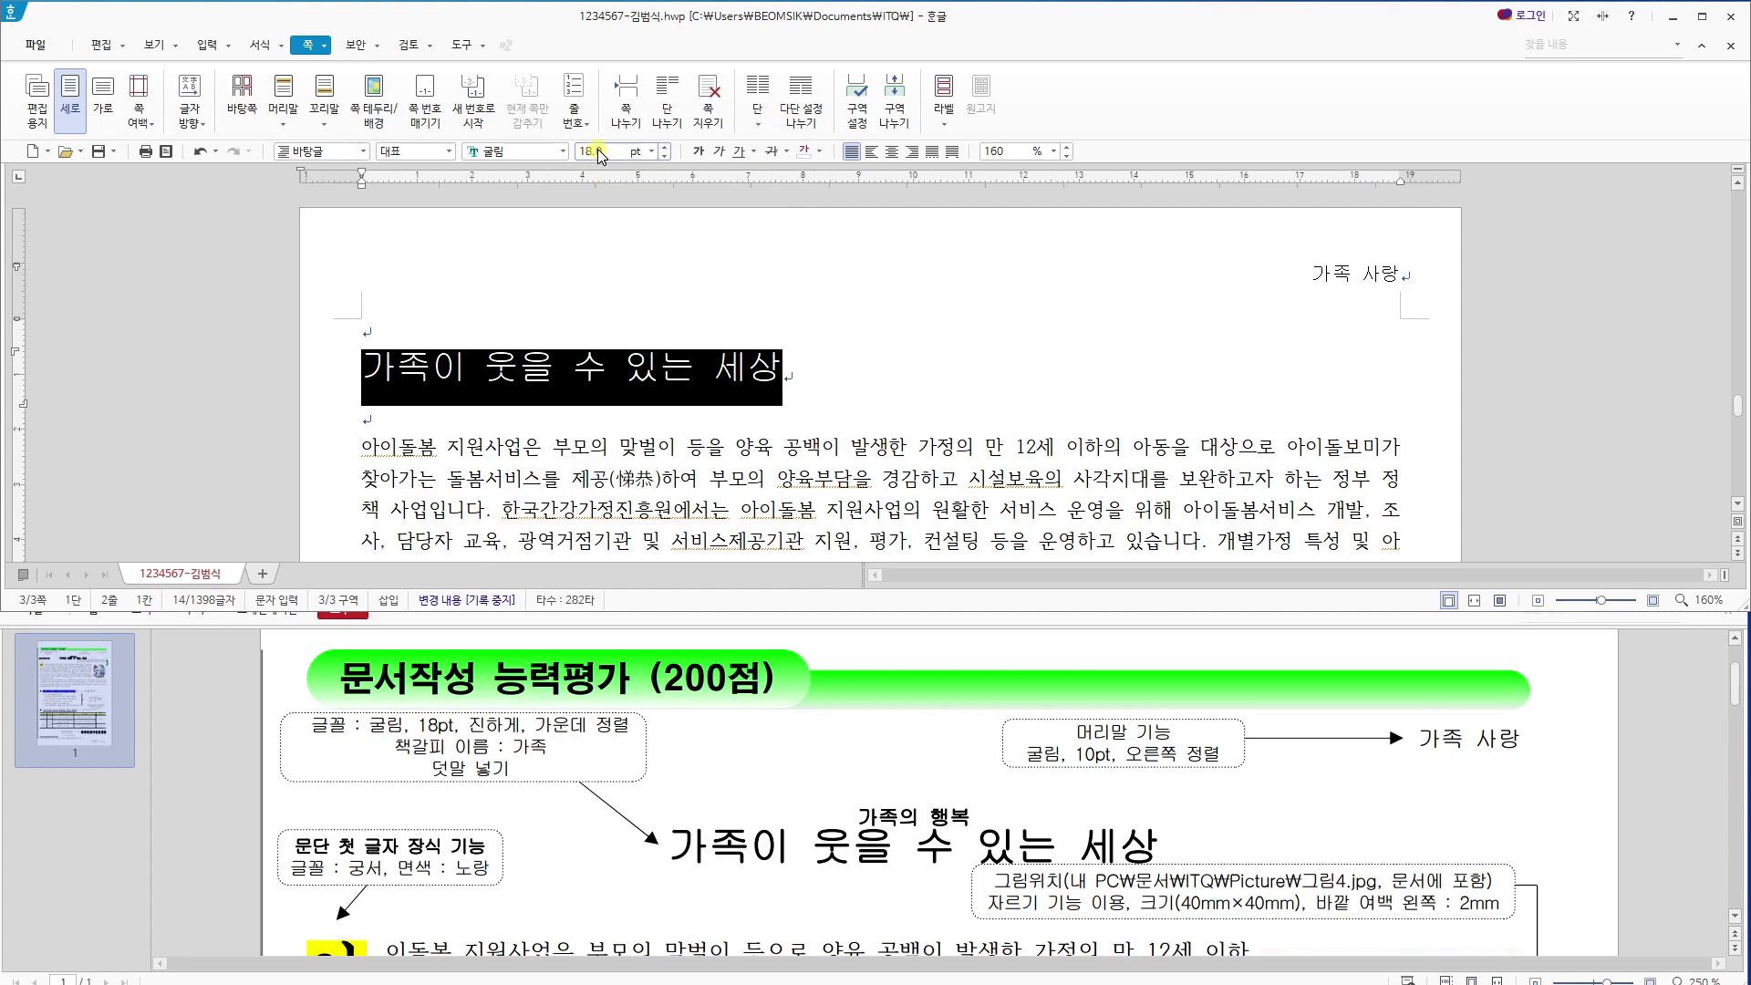
Format the title as 18 pt bold and centre it on the line.
click(600, 155)
text(18)
key(ctrl+b)
key(Return)
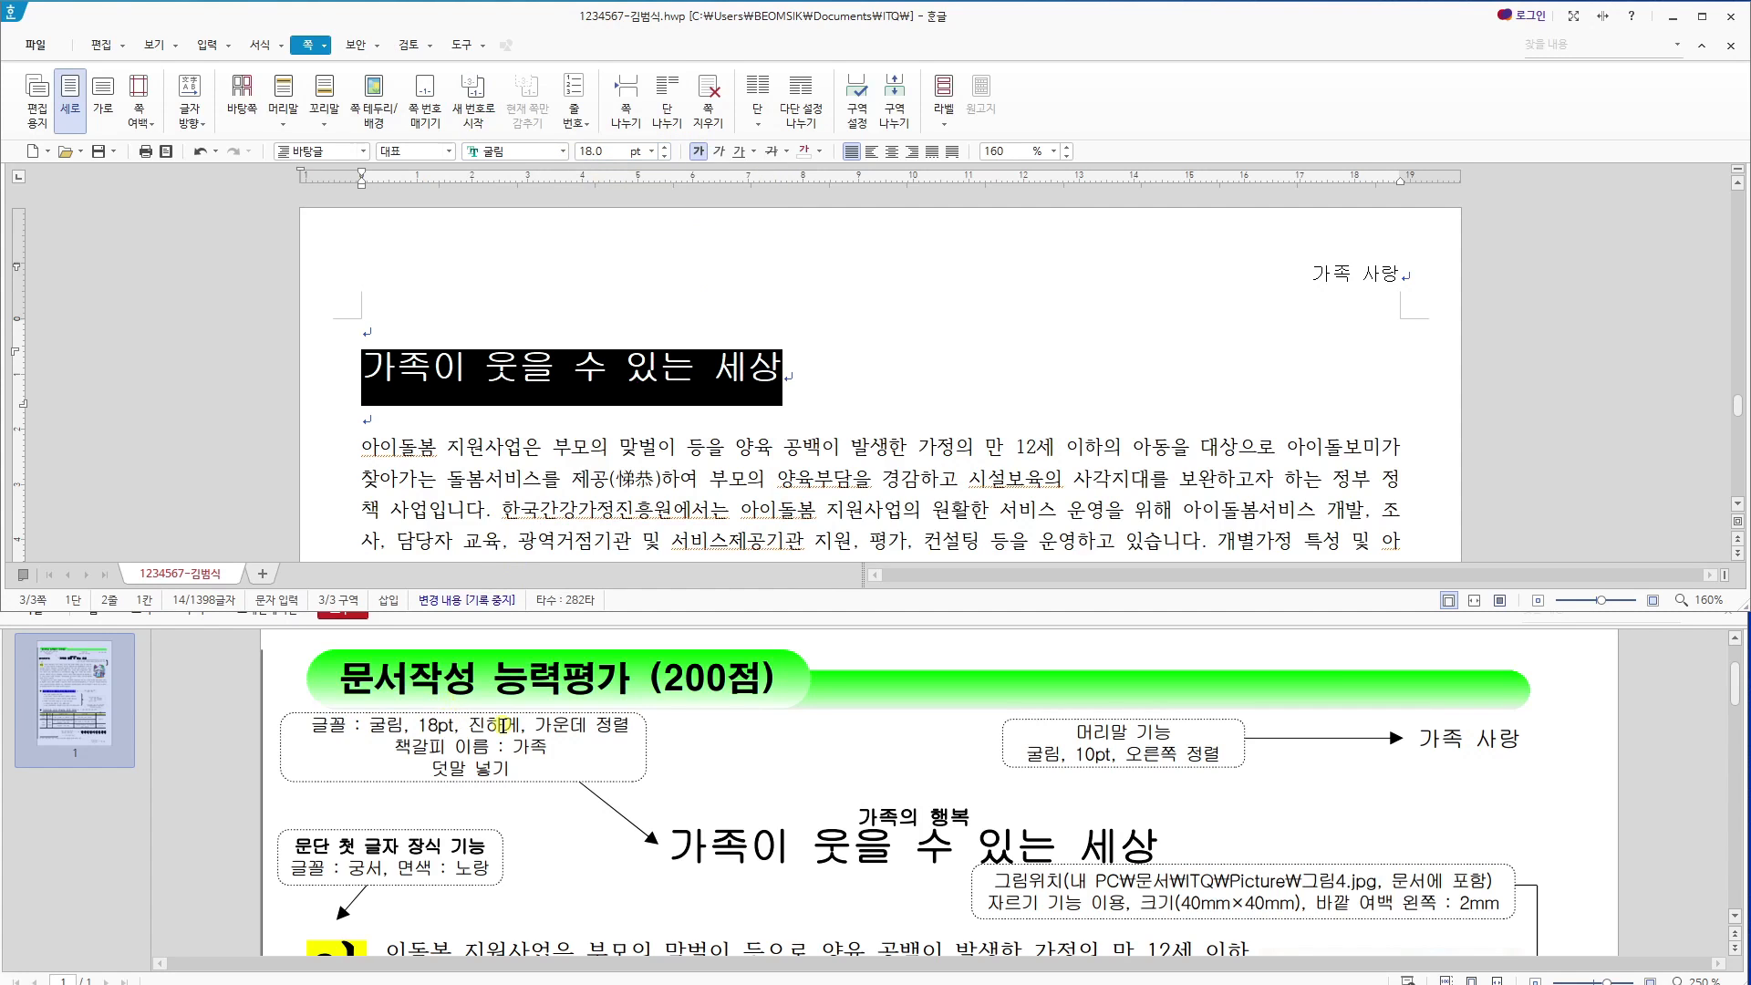
click(900, 157)
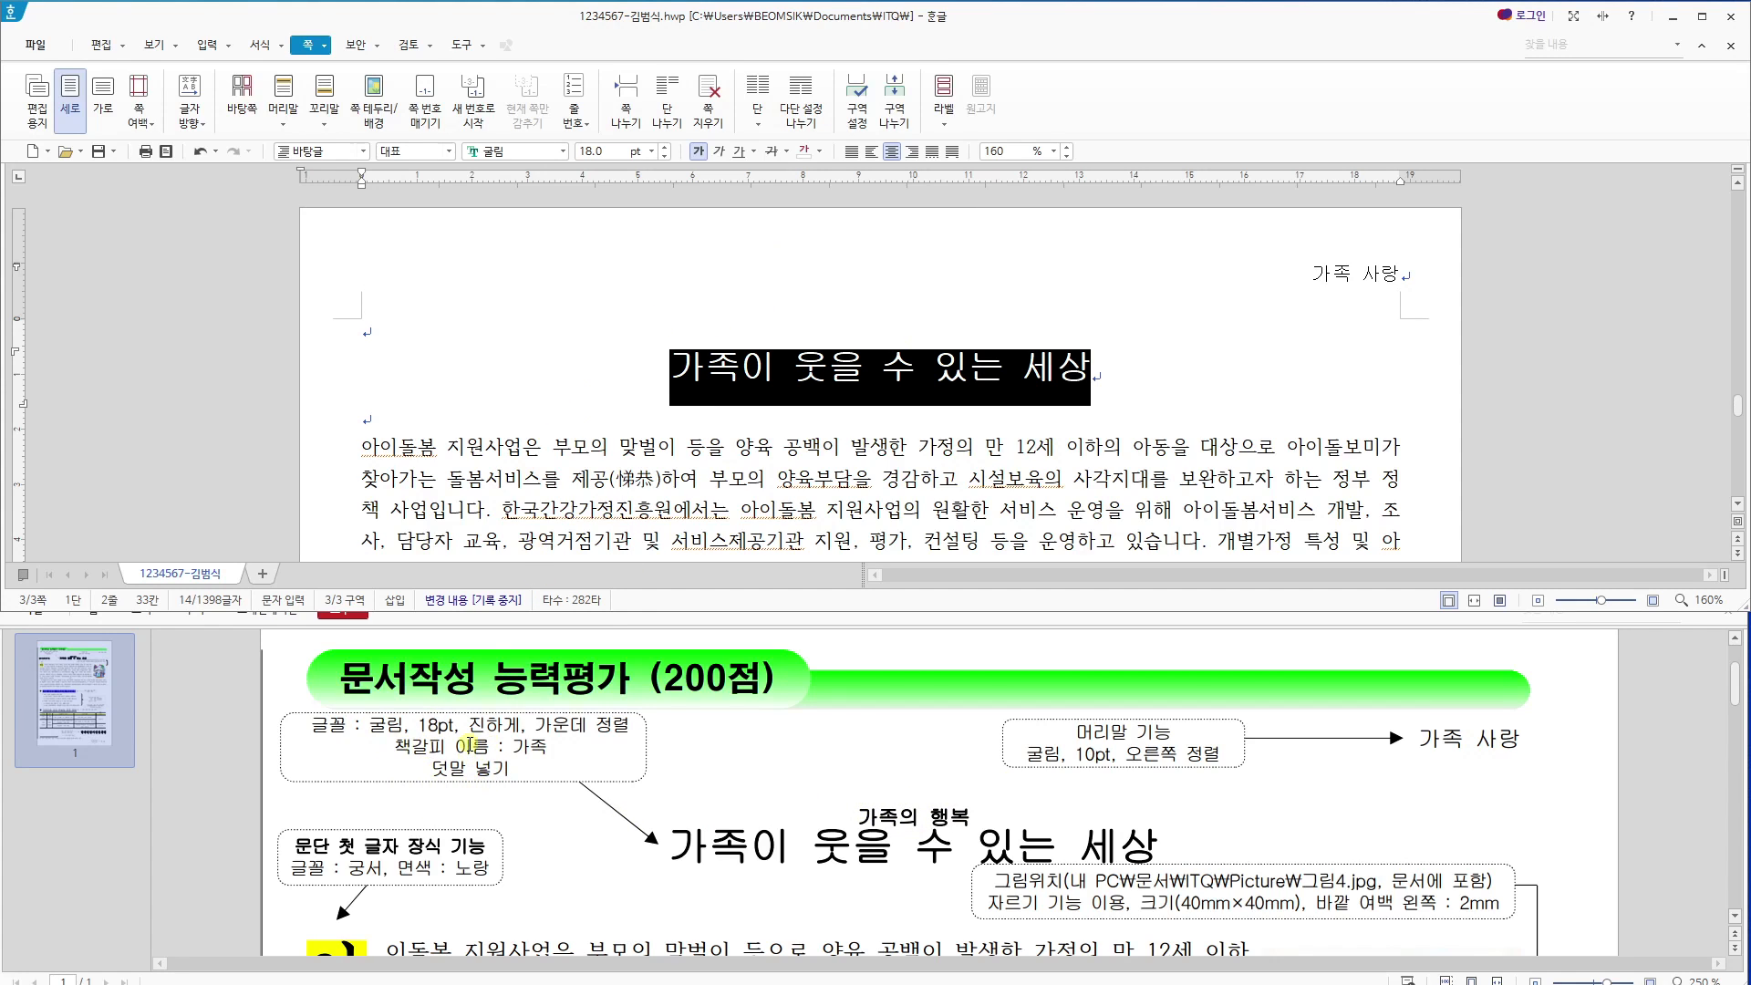
right_click(795, 381)
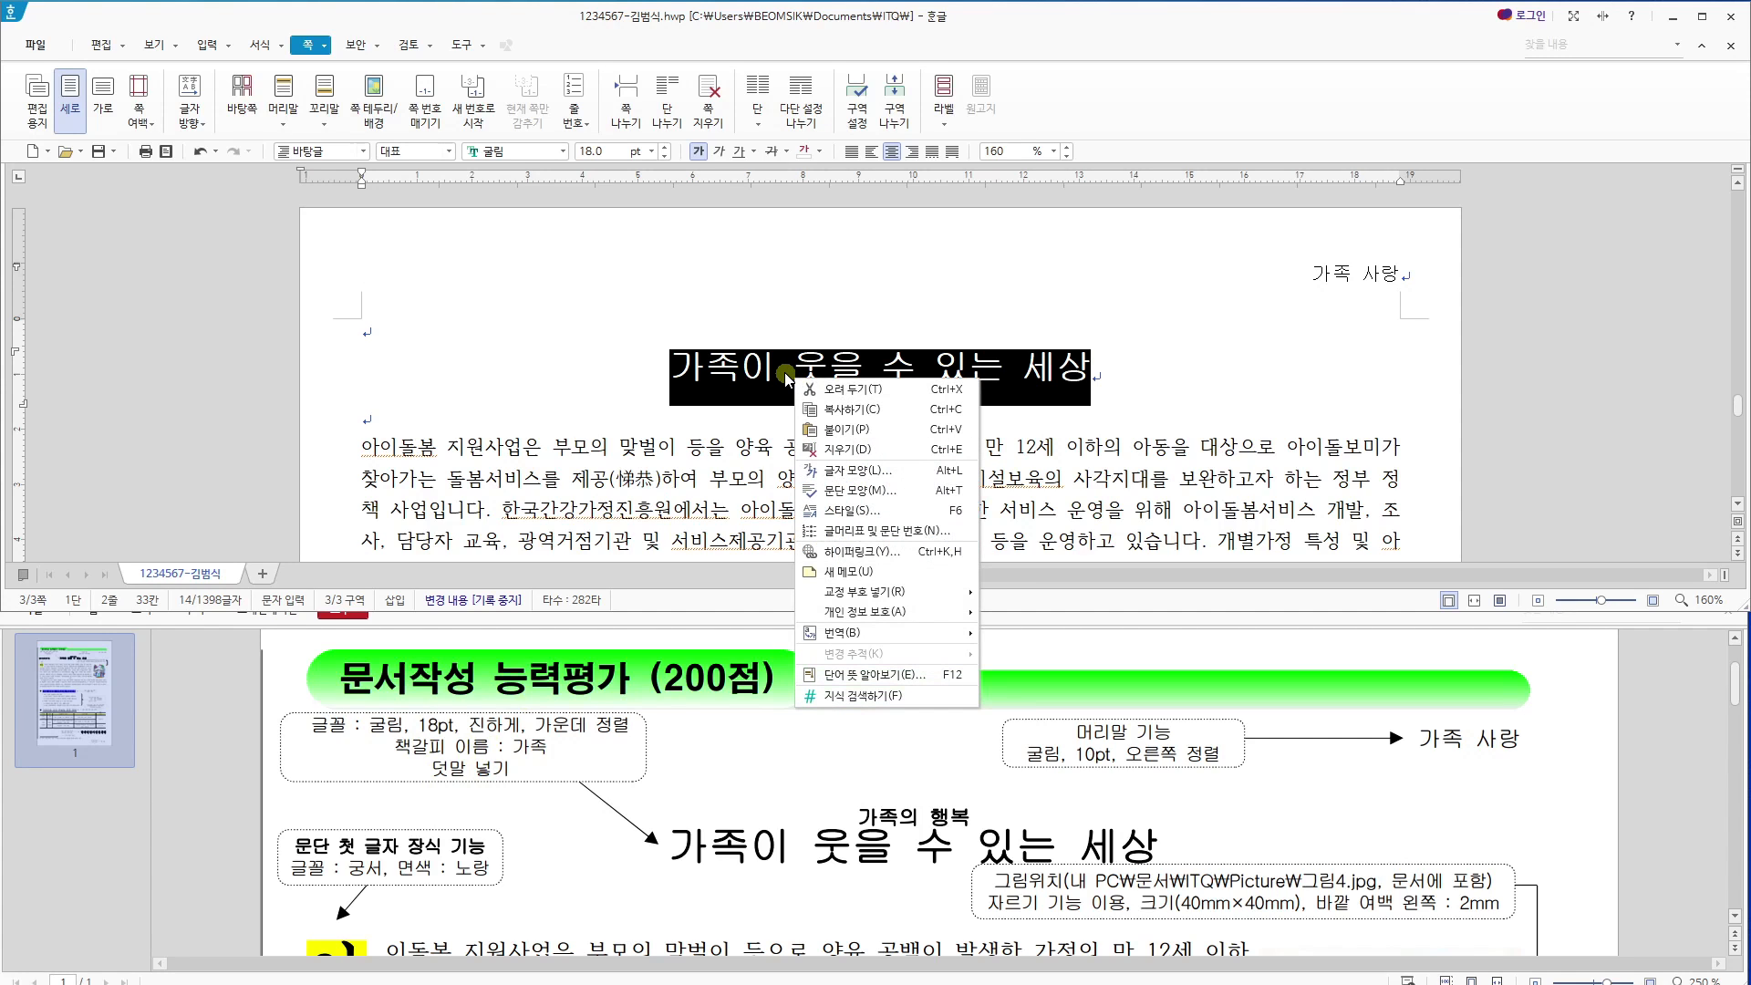
key(Escape)
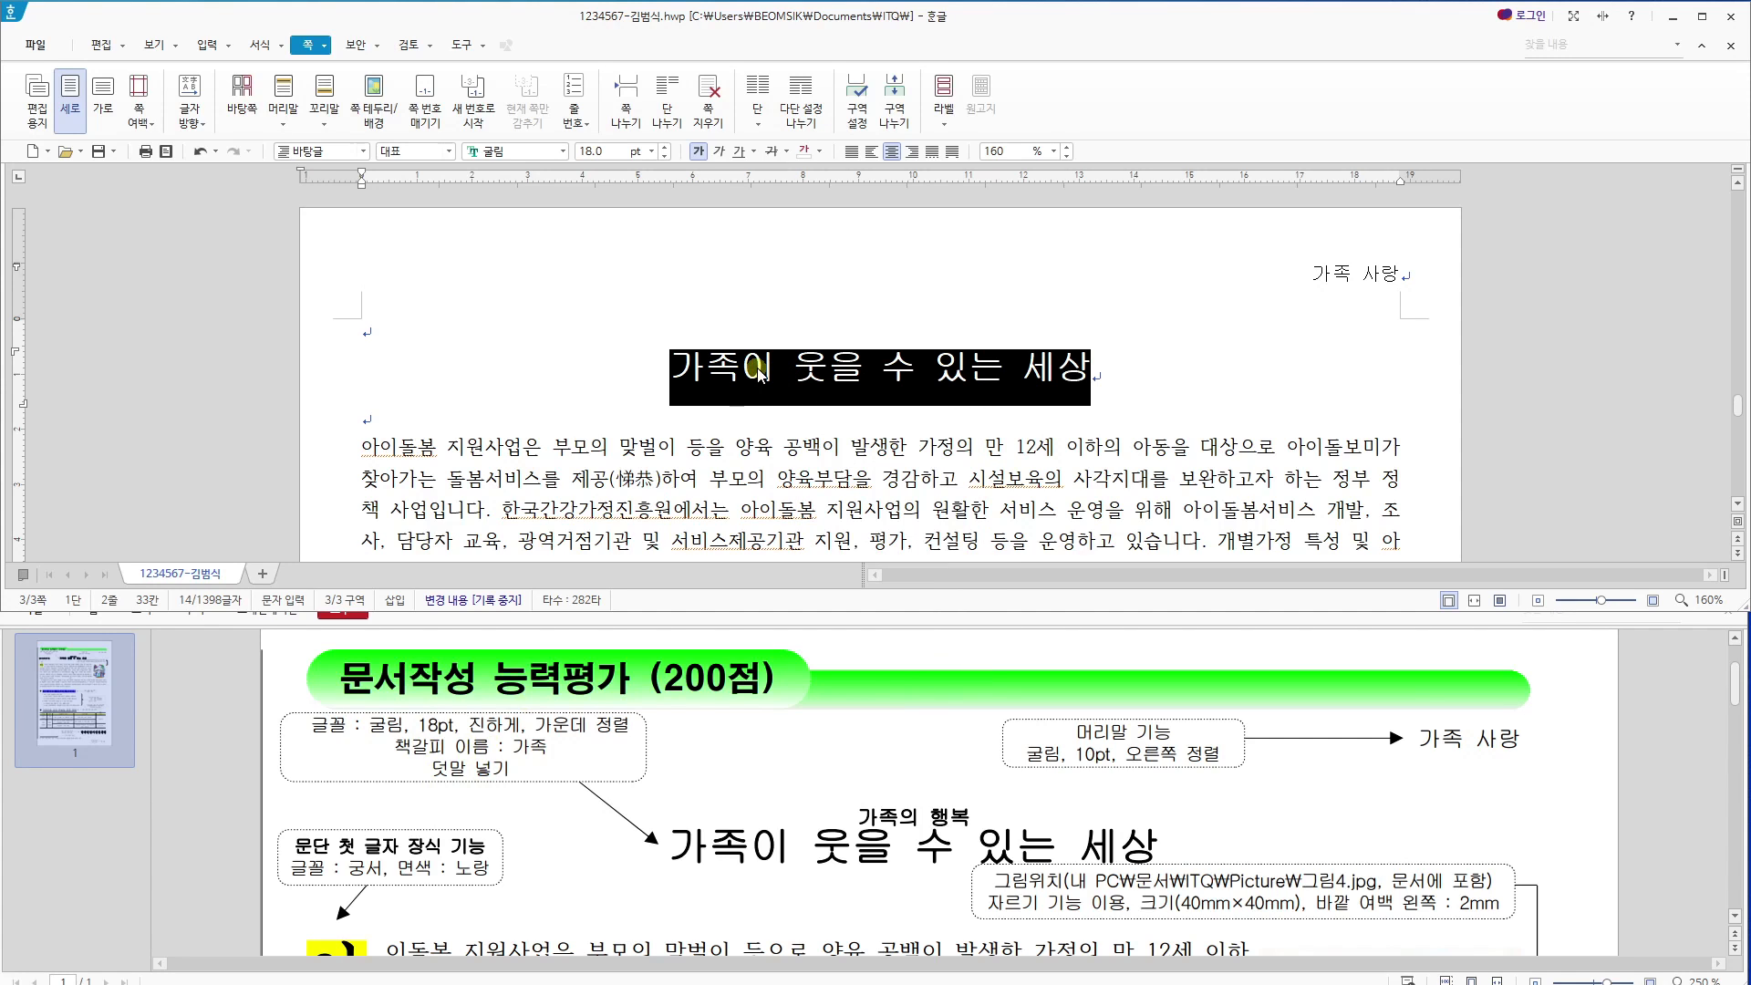
click(221, 47)
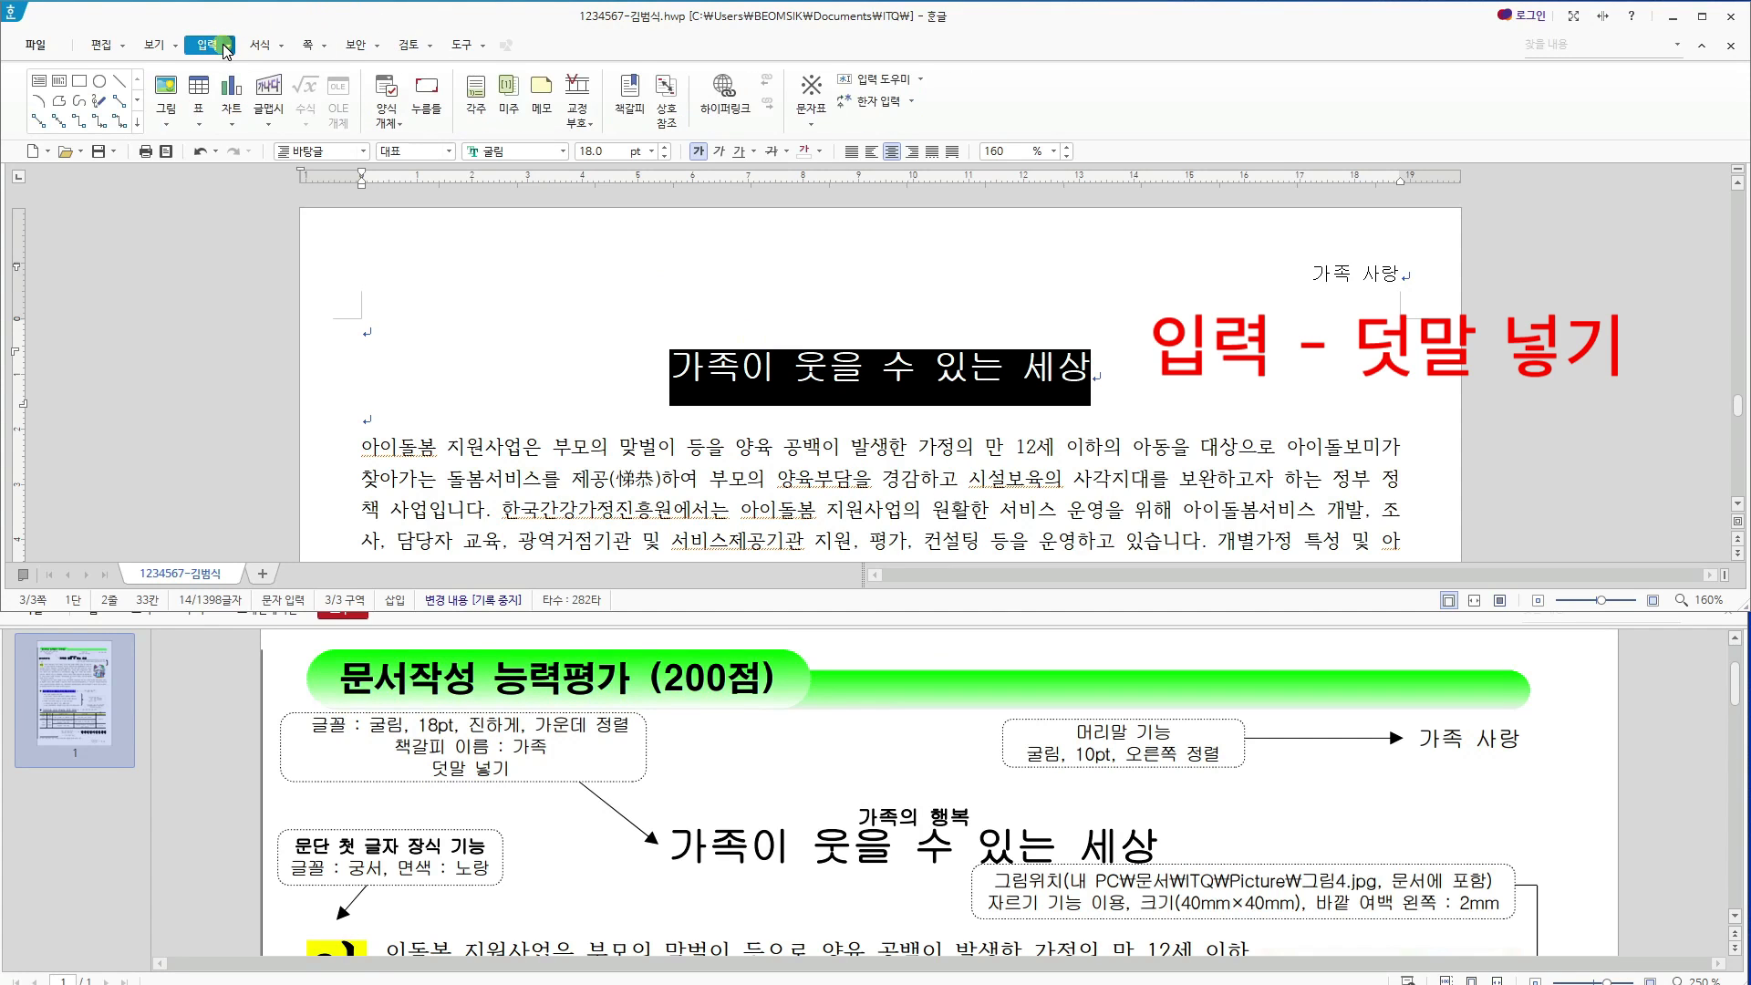
click(225, 48)
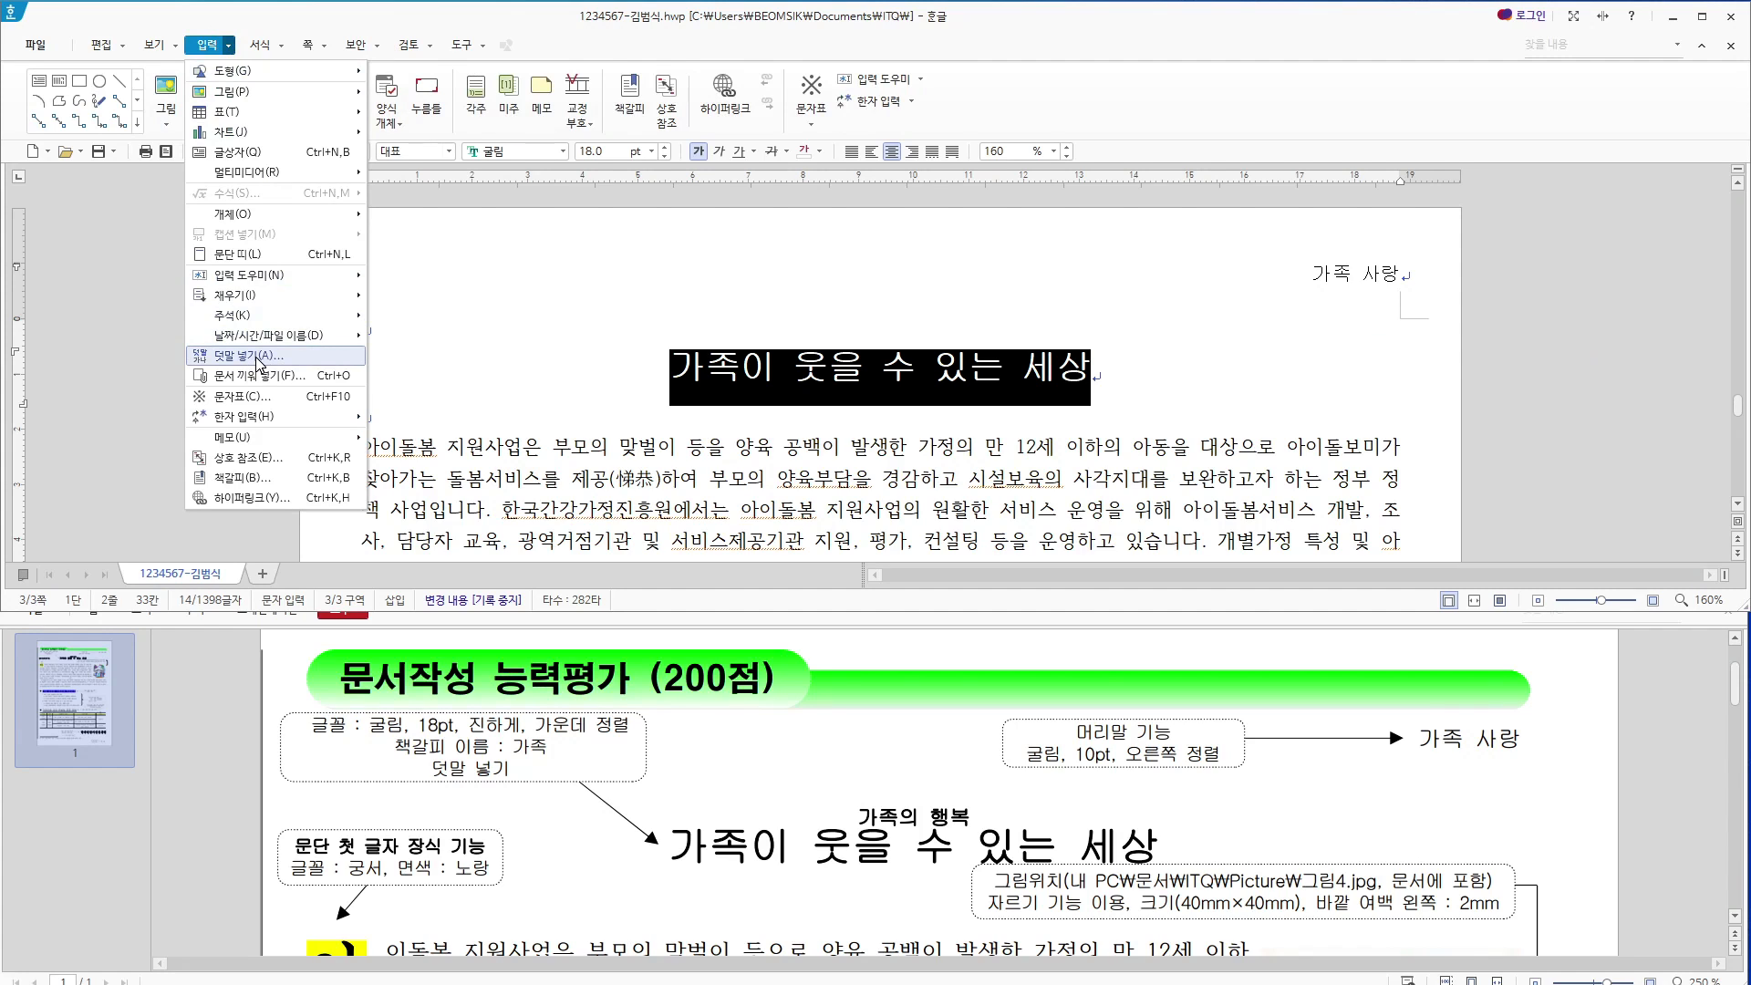
click(803, 264)
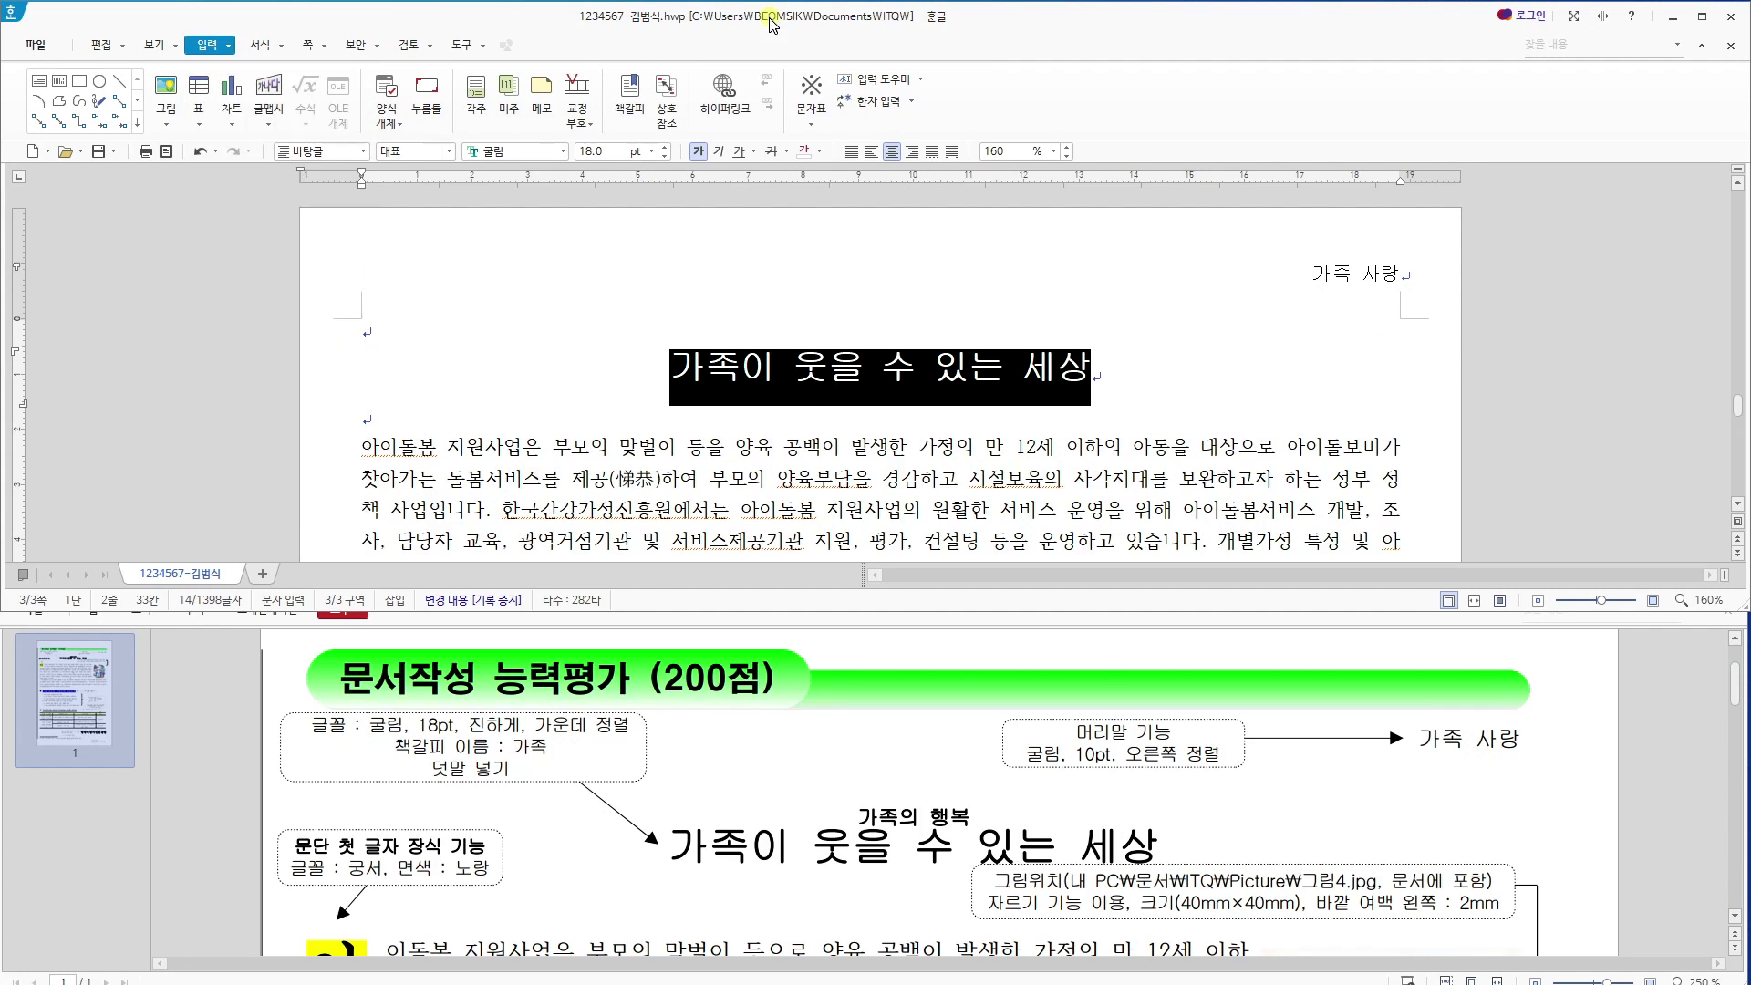
Add the ruby text (덧말) "가족의 행복" above the title "가족이 웃을 수 있는 세상".
click(696, 386)
mouse_move(673, 386)
mouse_down()
mouse_move(1058, 386)
mouse_move(677, 390)
mouse_up()
click(1093, 383)
click(260, 45)
mouse_move(210, 45)
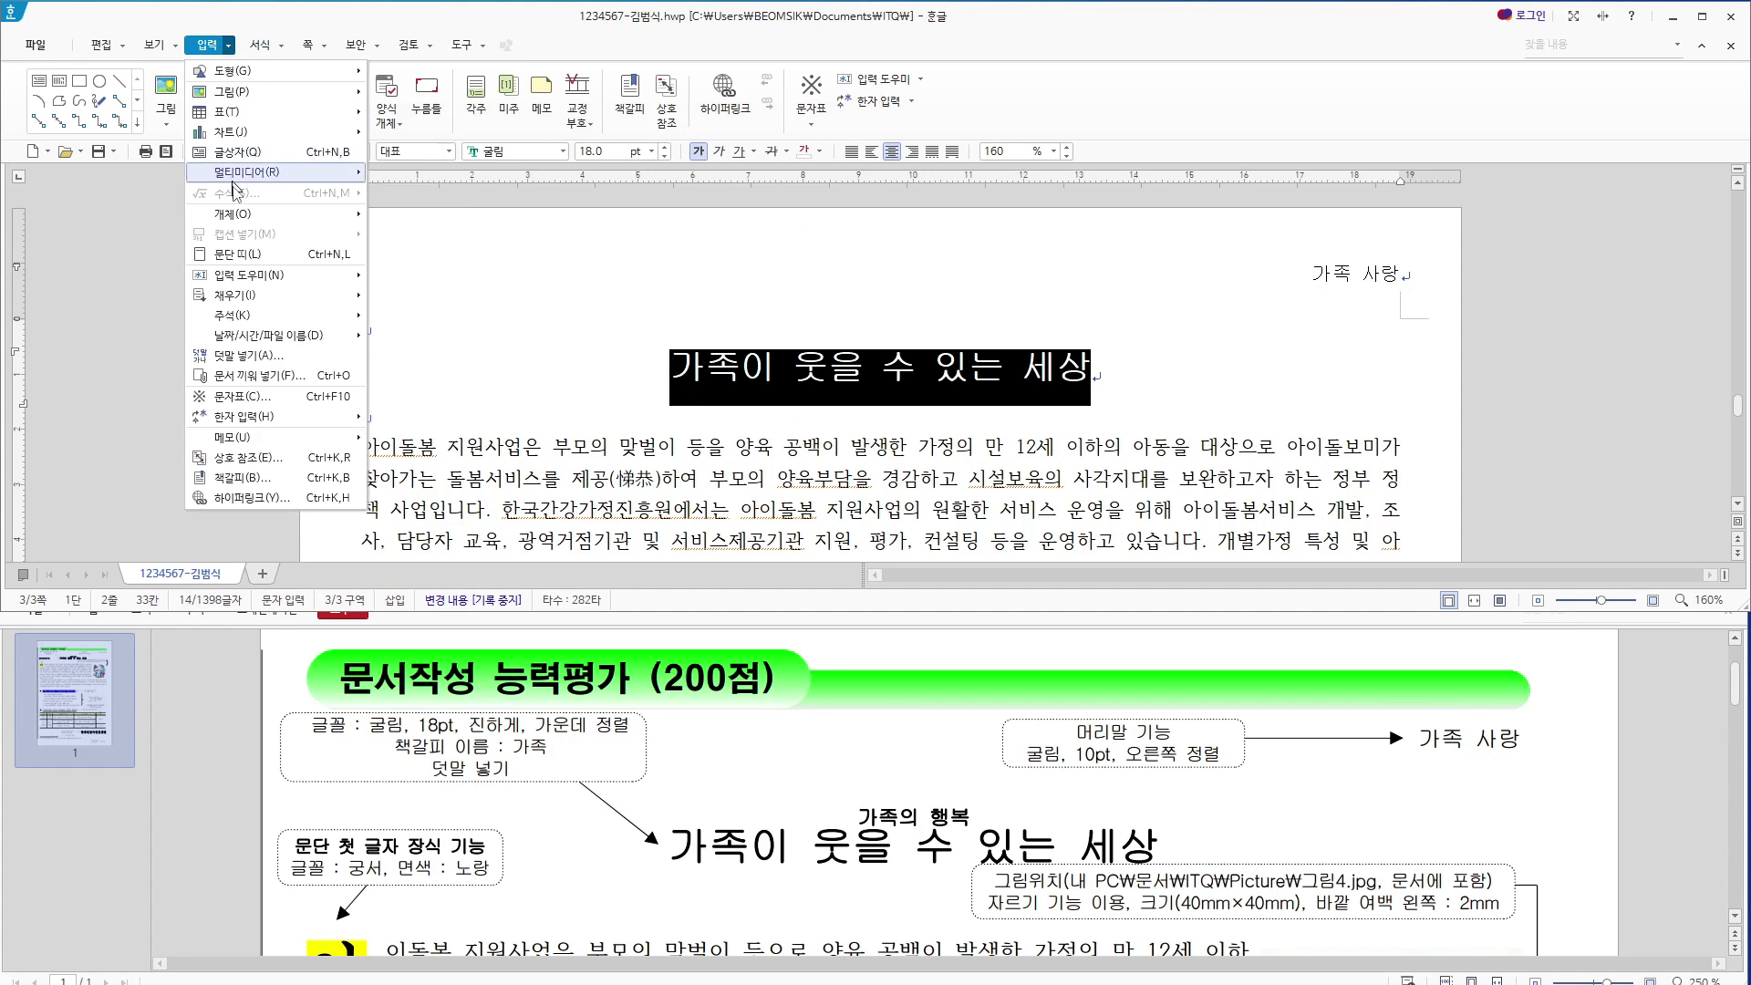
click(246, 357)
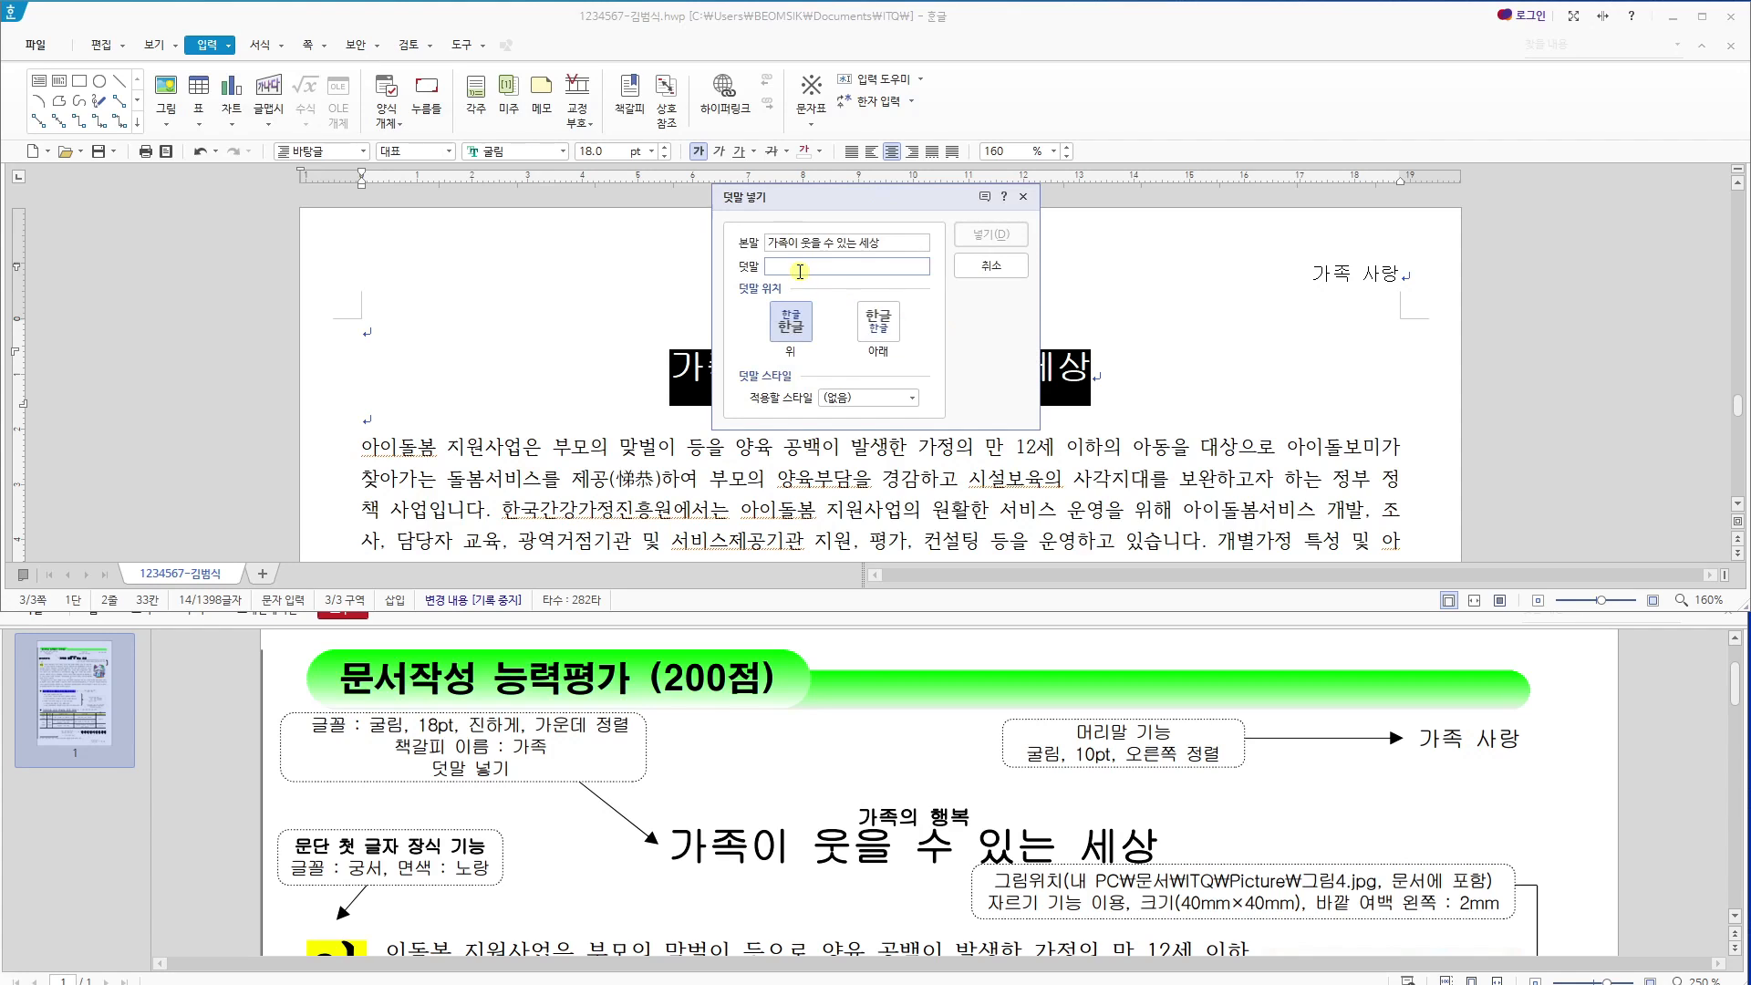
text(가족의 행복)
click(870, 319)
click(791, 322)
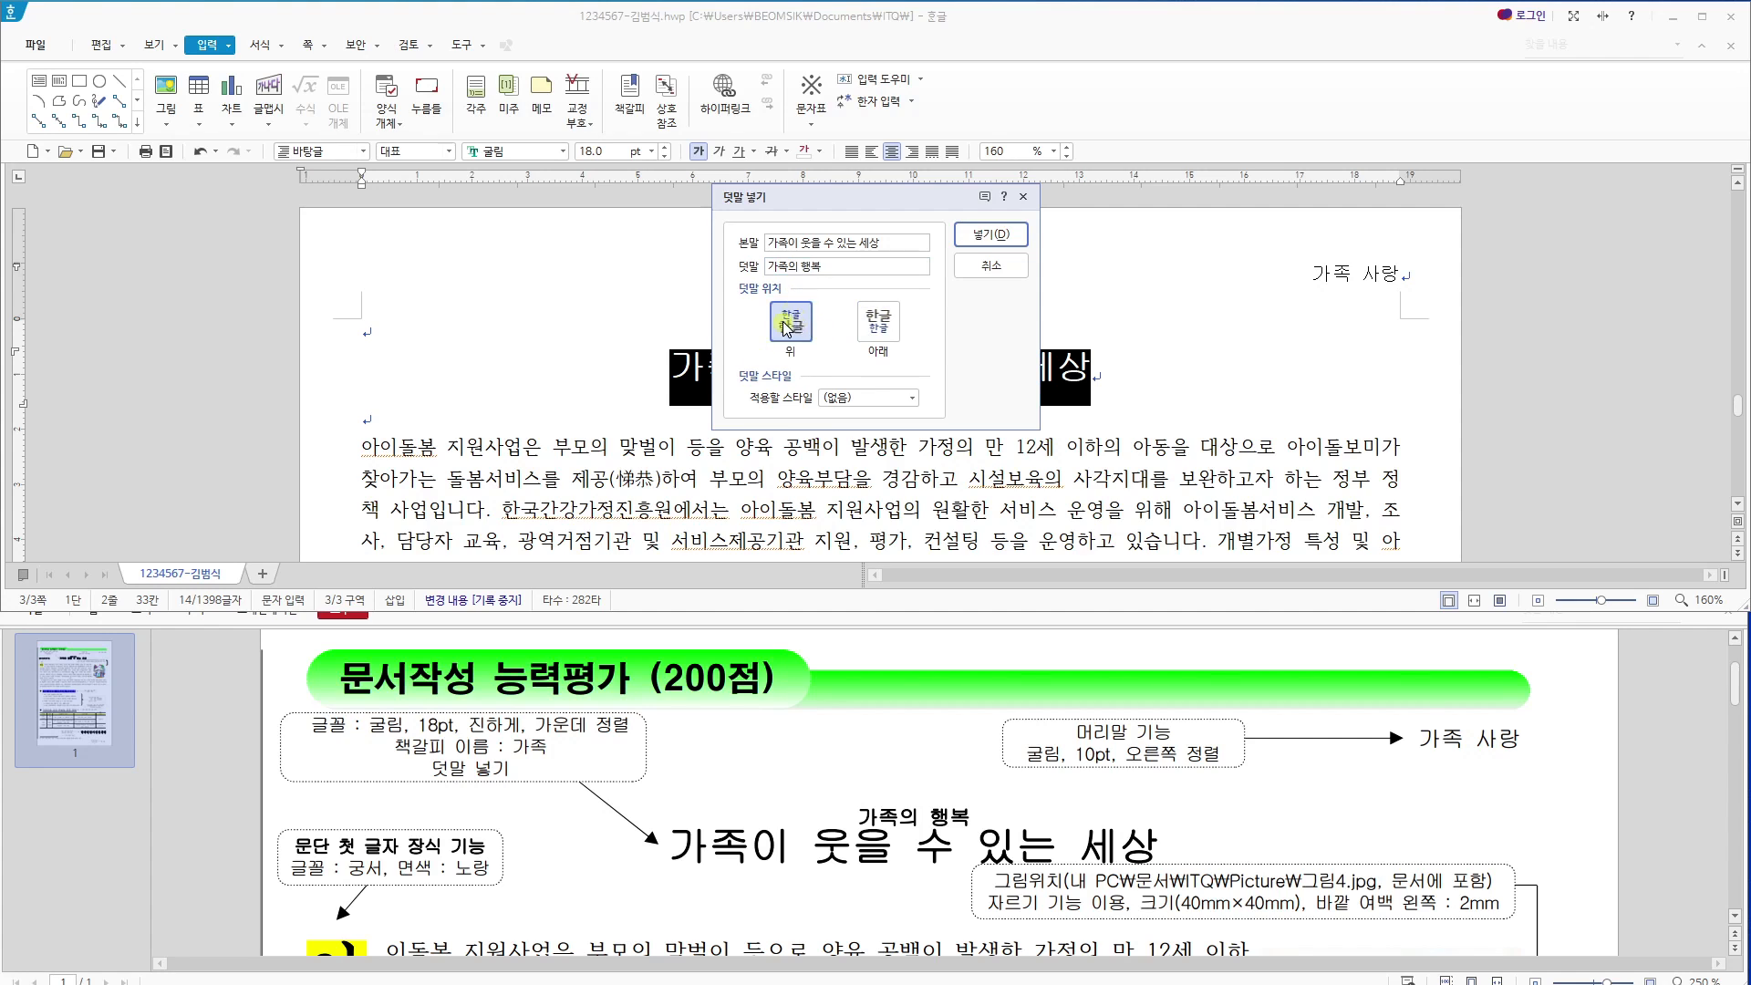
click(993, 235)
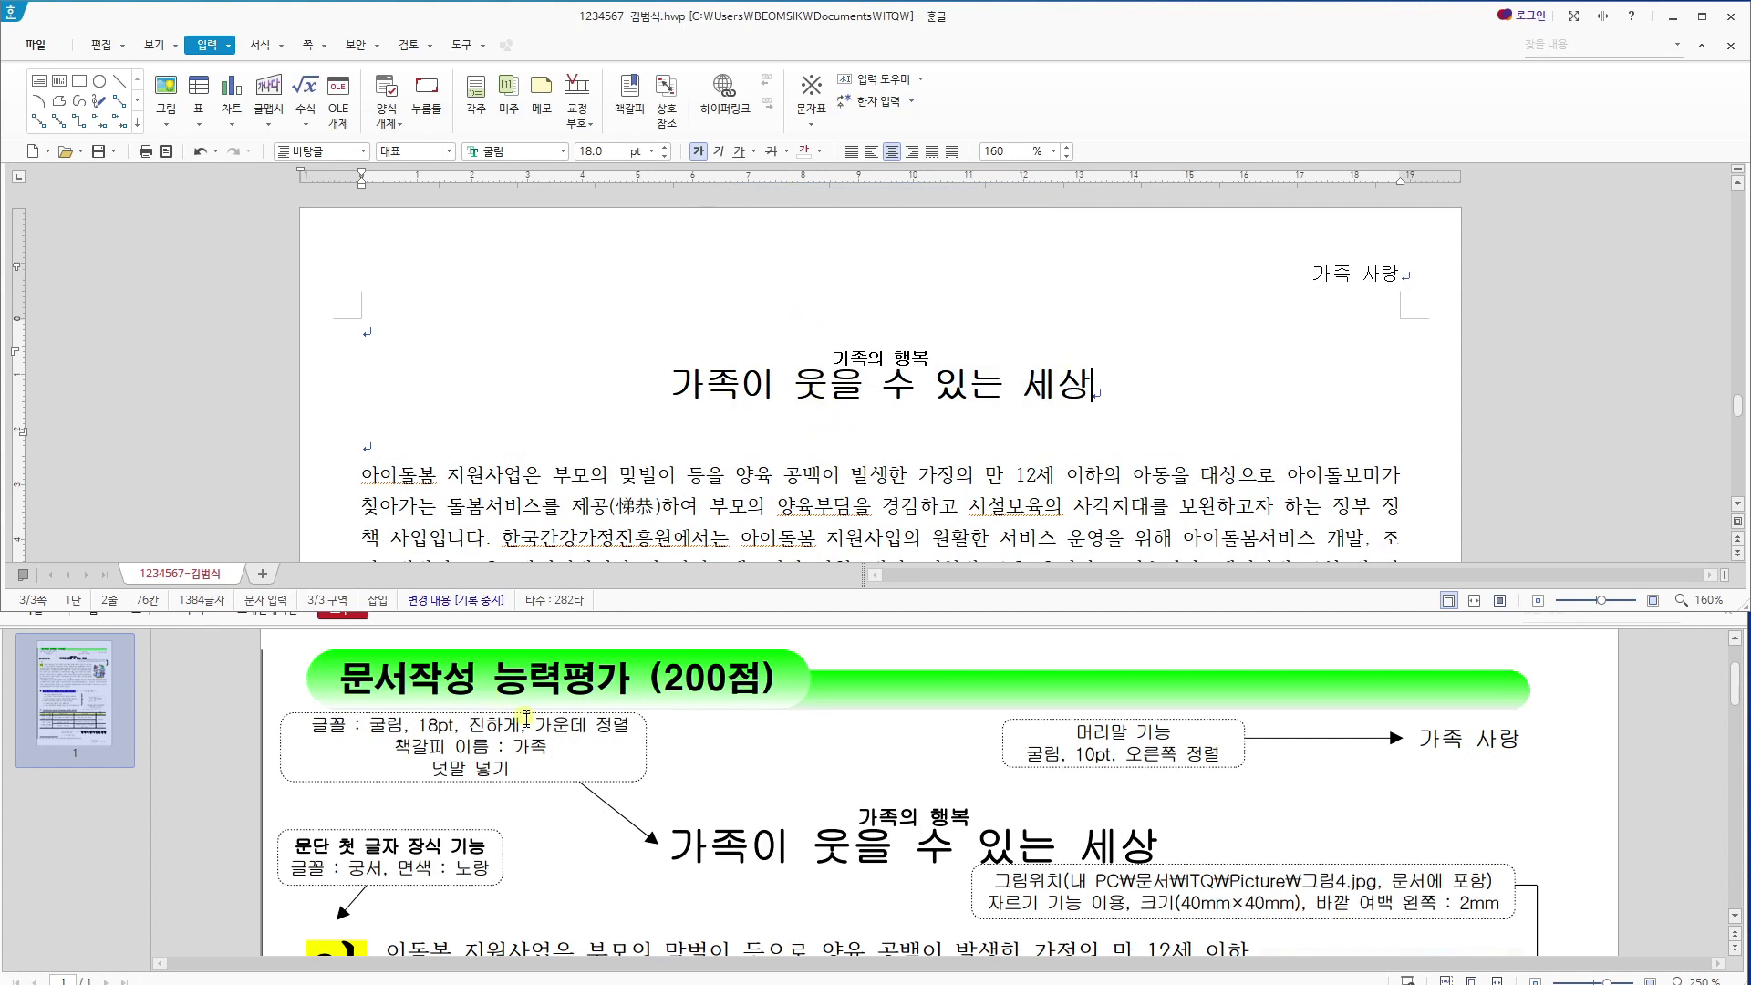
Insert a bookmark named "가족" directly in front of the title "가족이 웃을 수 있는 세상".
click(666, 384)
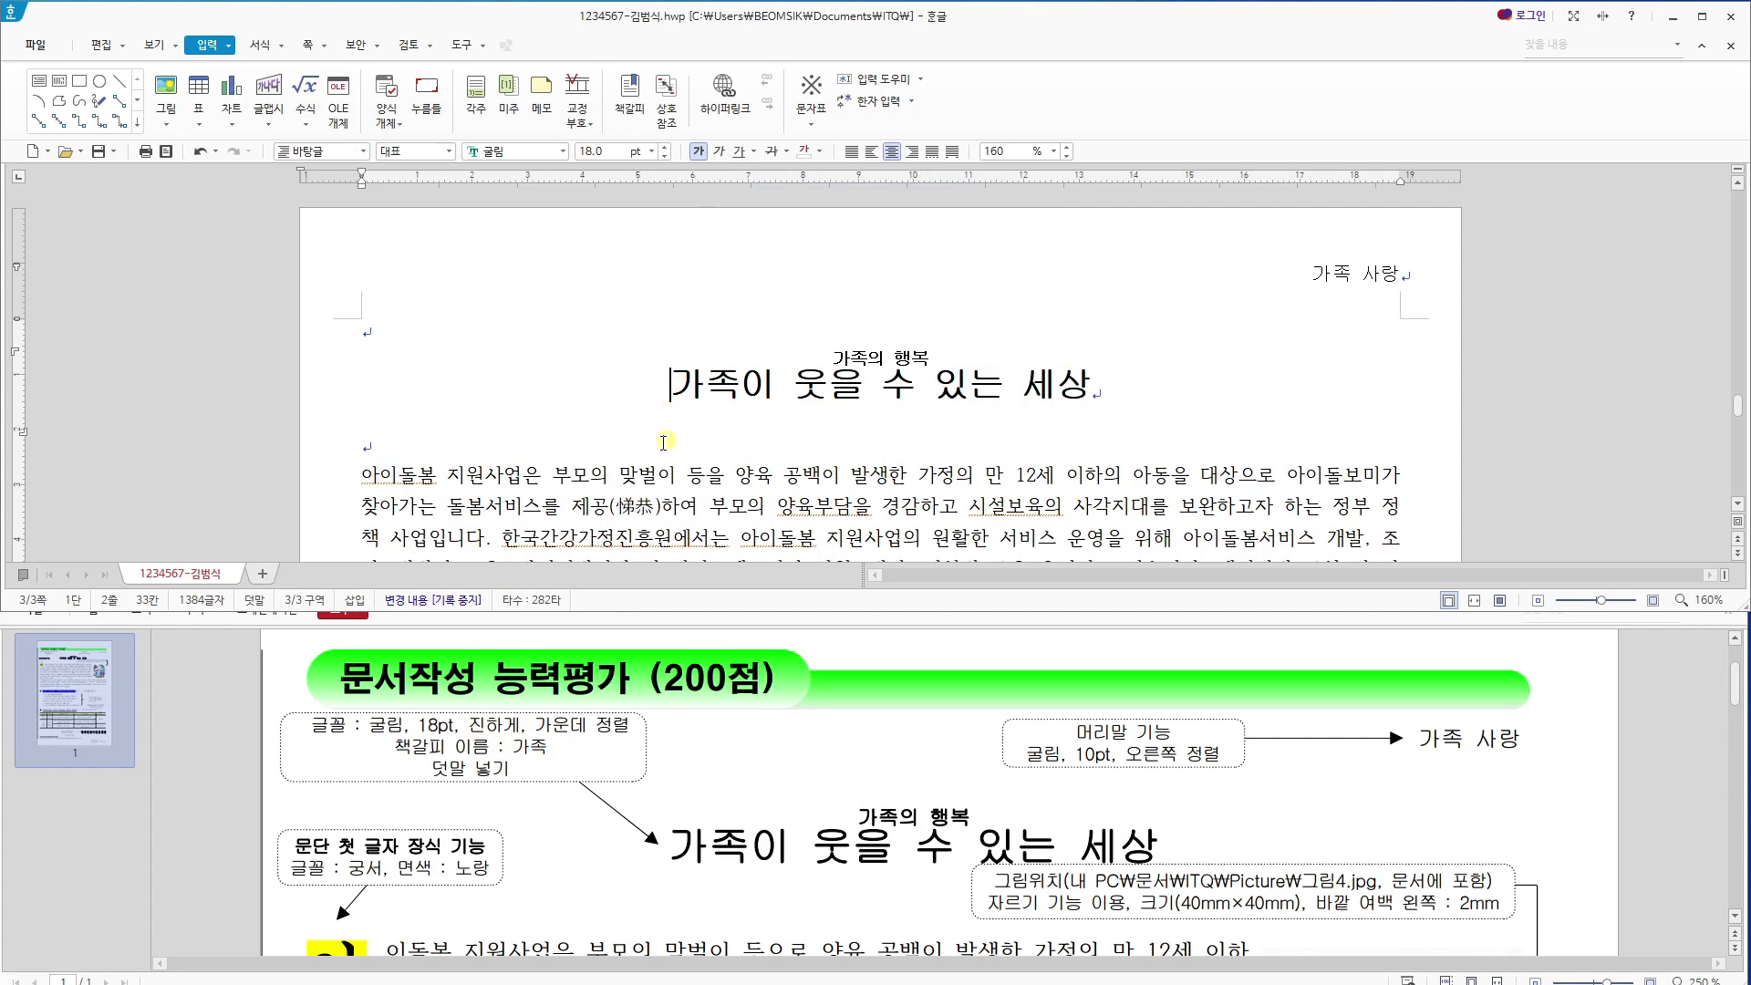
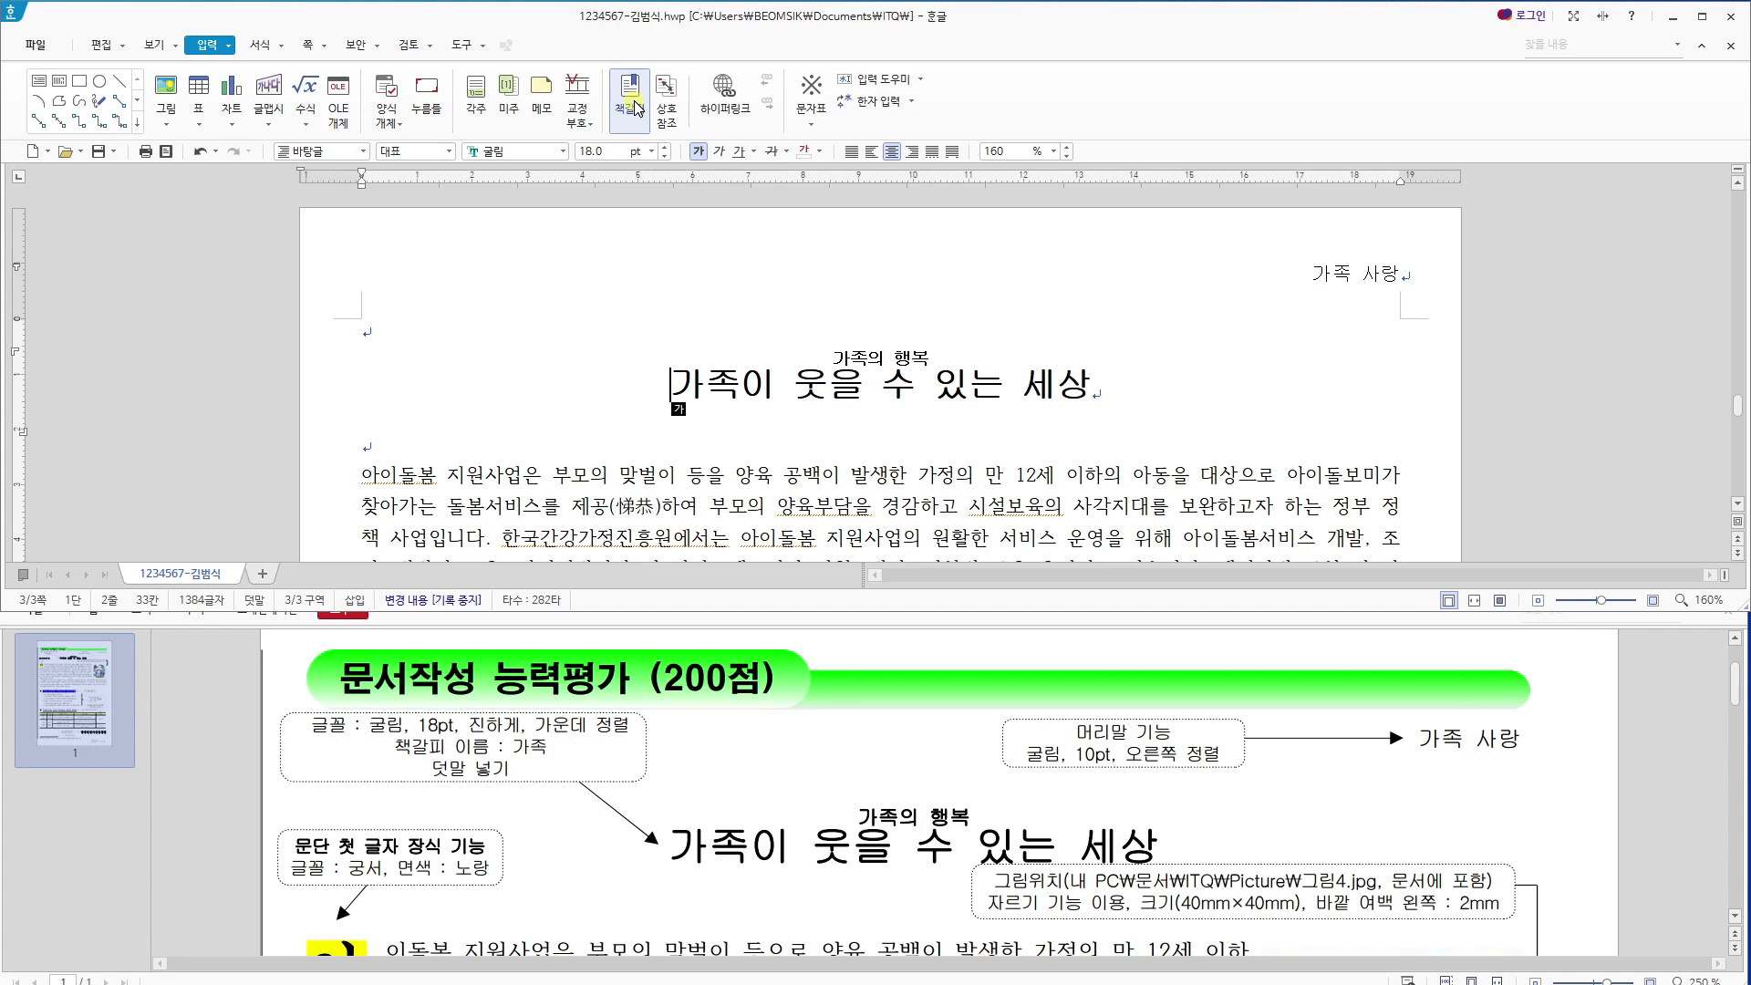
click(632, 102)
click(1024, 181)
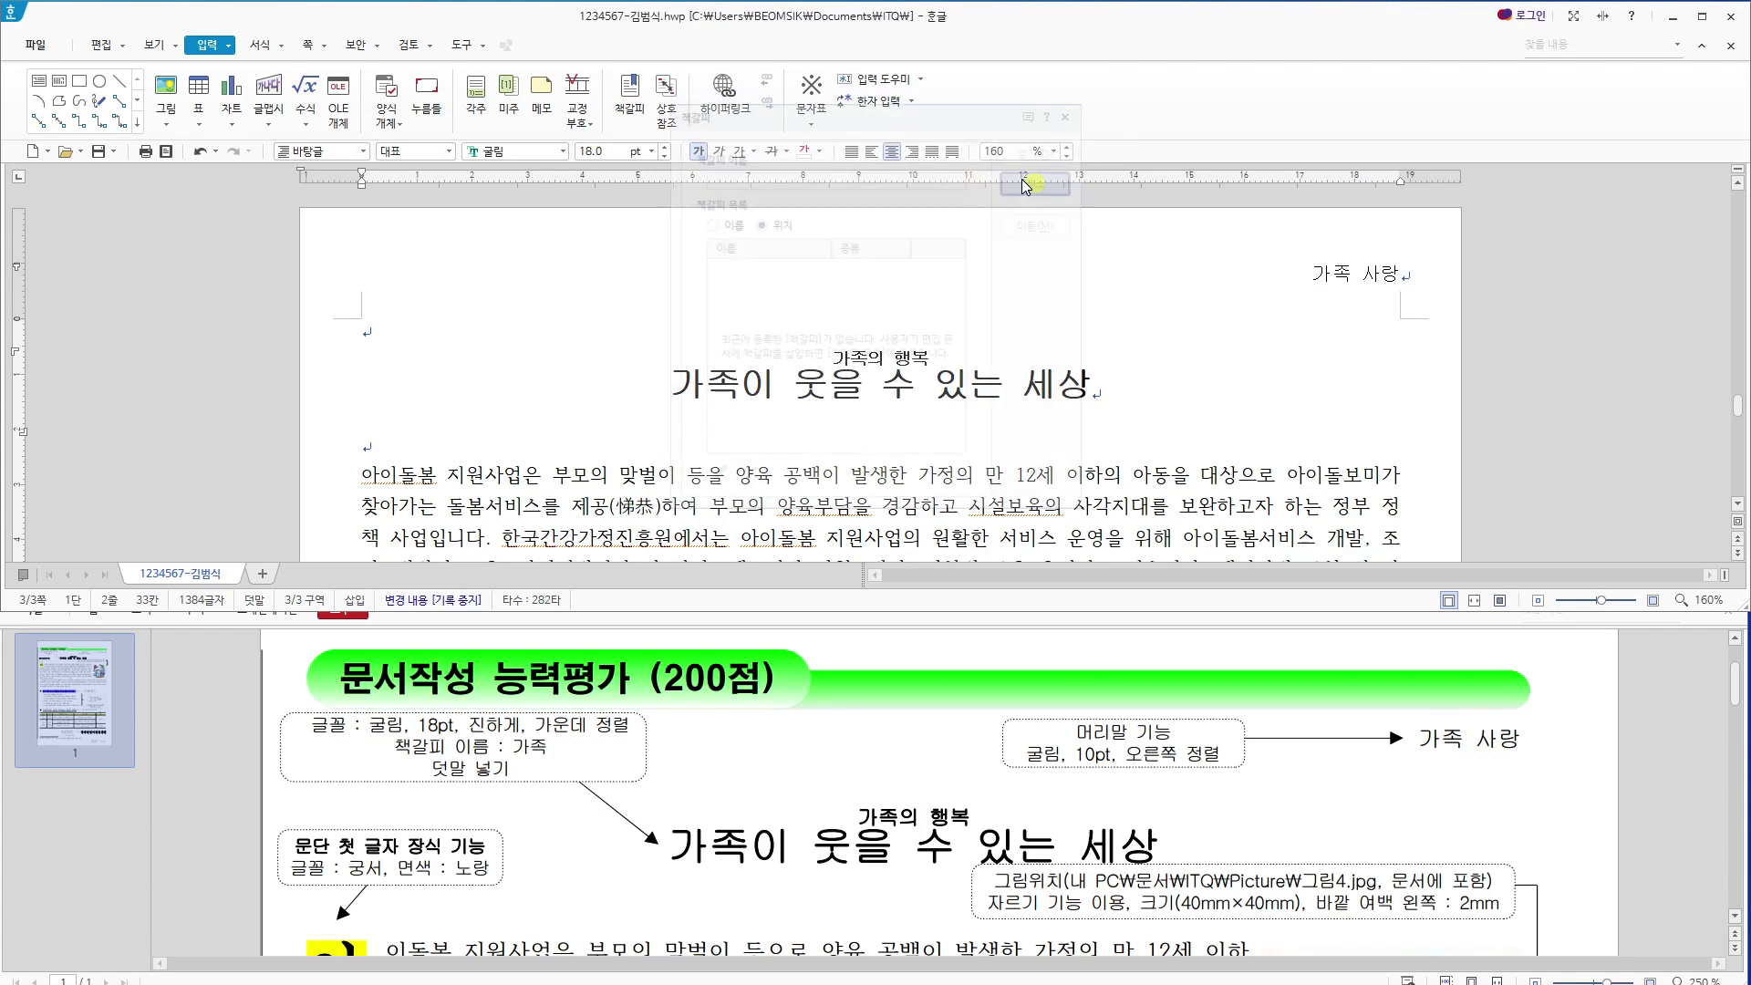
click(627, 113)
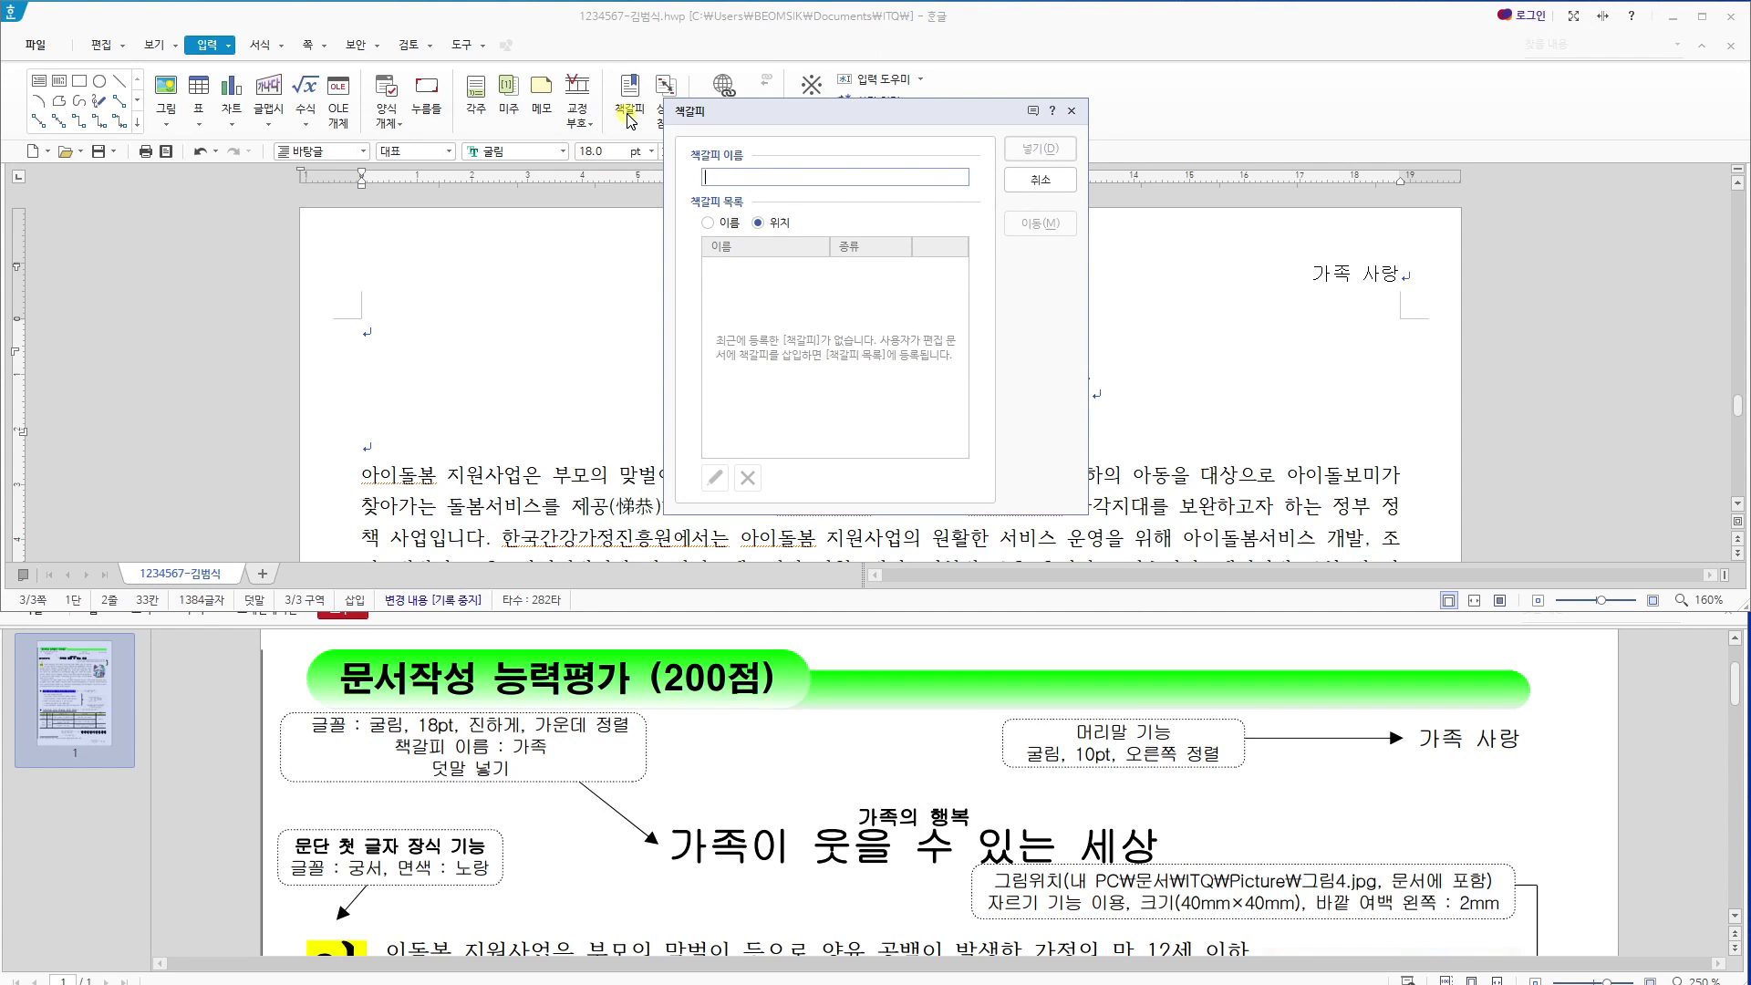
click(1039, 180)
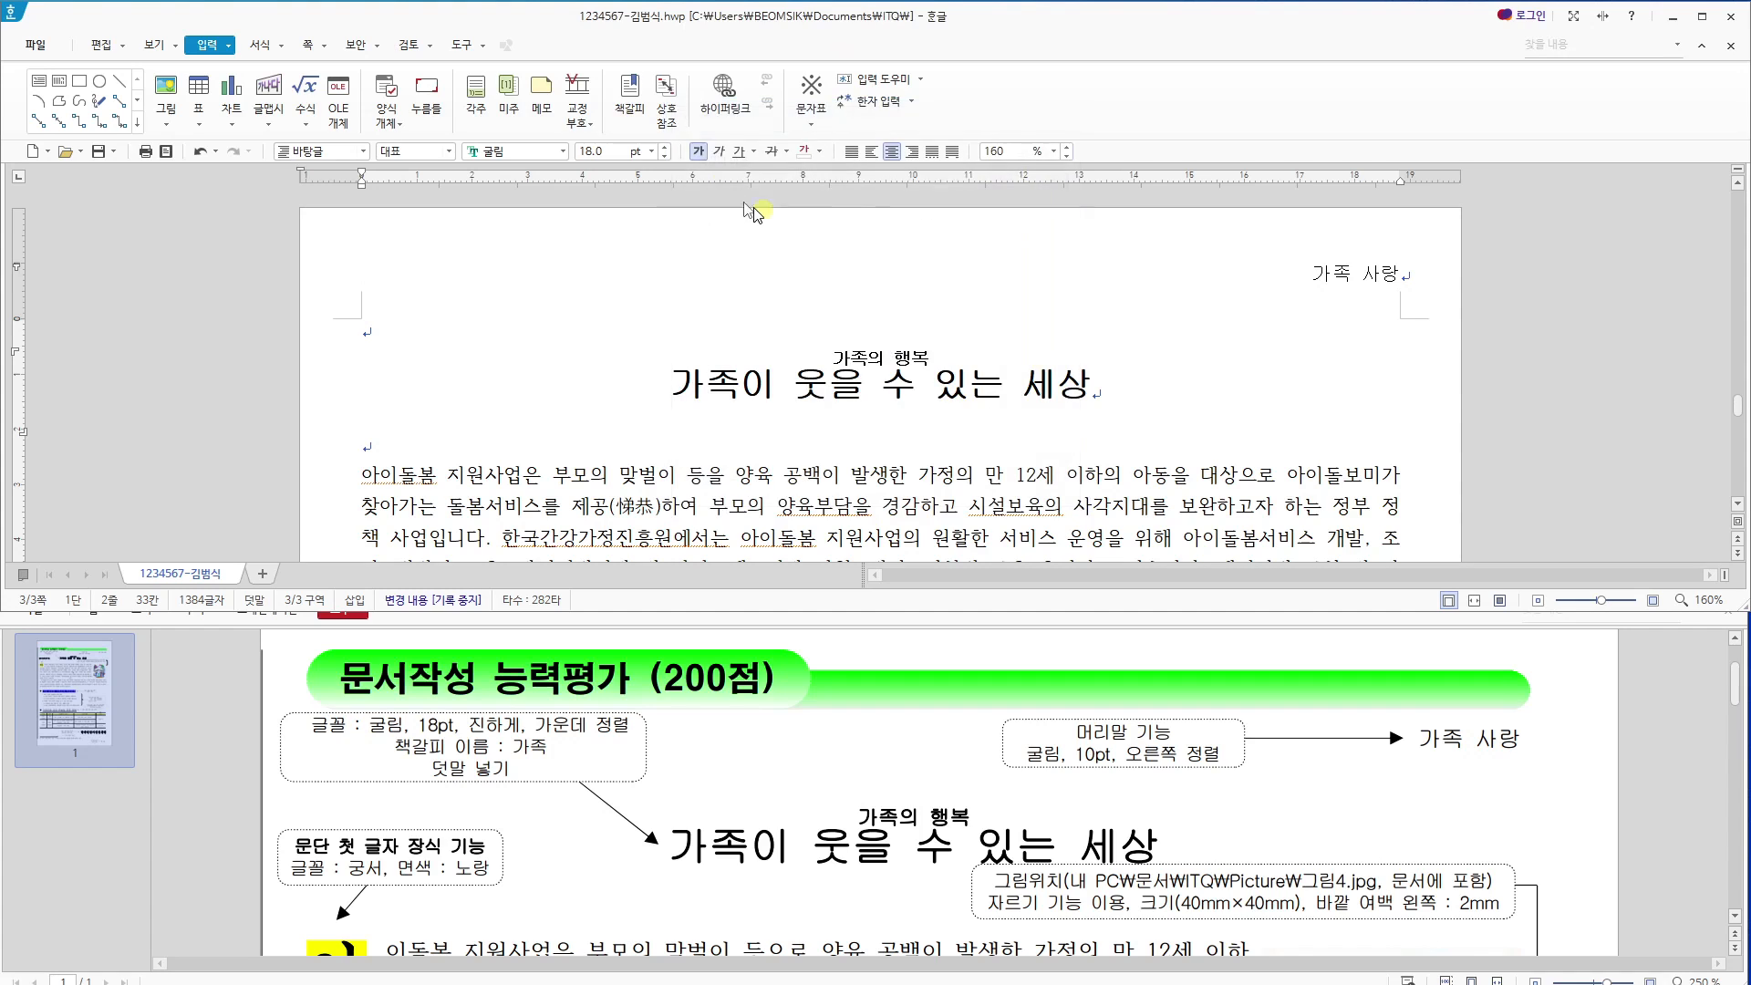
click(633, 114)
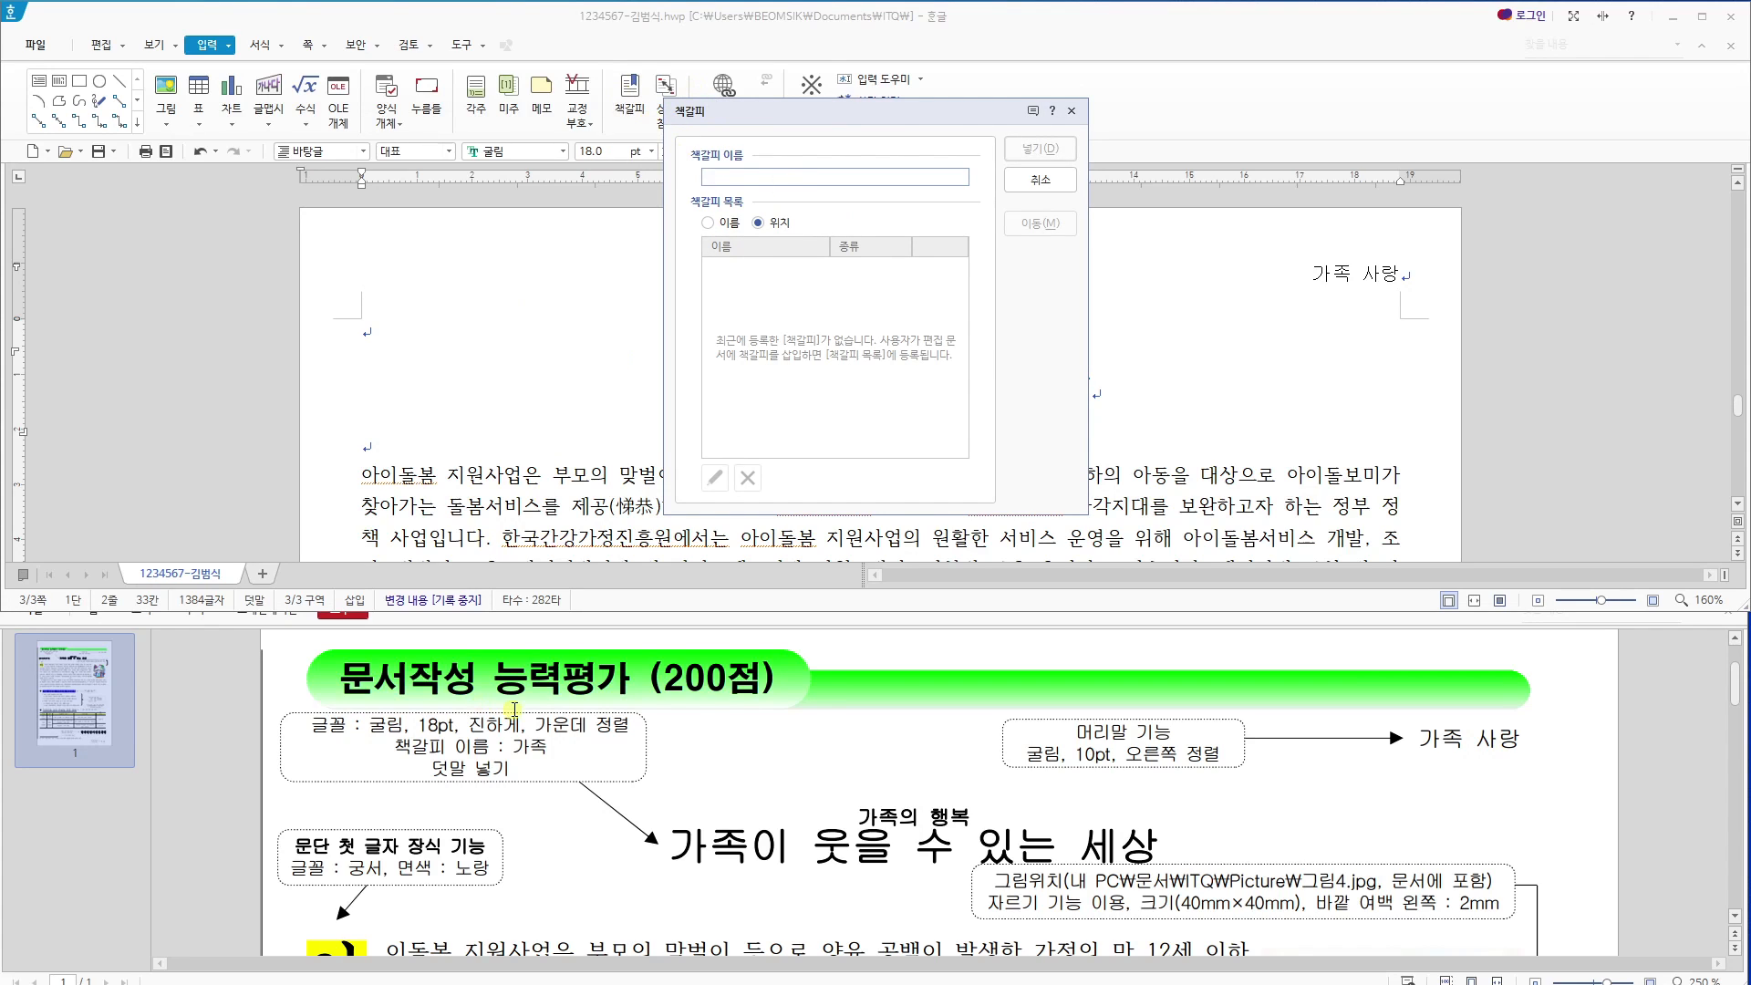
text(가족)
key(Return)
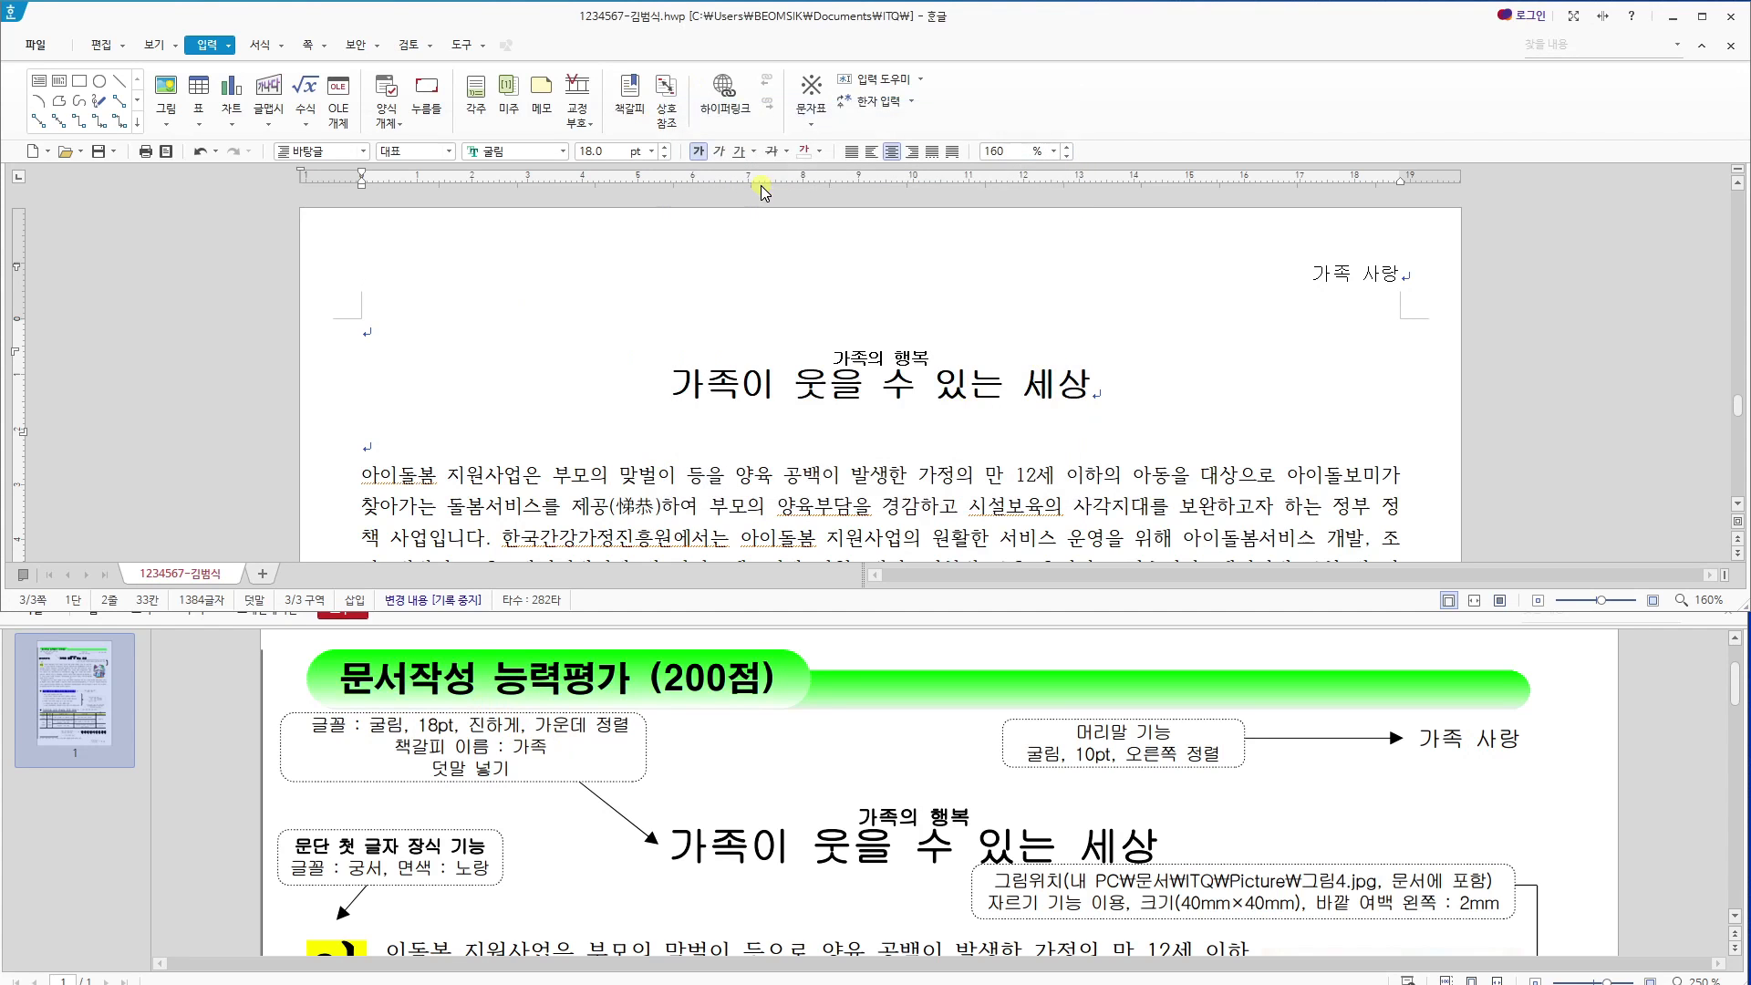
Hyperlink the Hankook Corporation logo picture on the second page to the bookmark "가족" in the current document.
scroll(865, 326, up, 10)
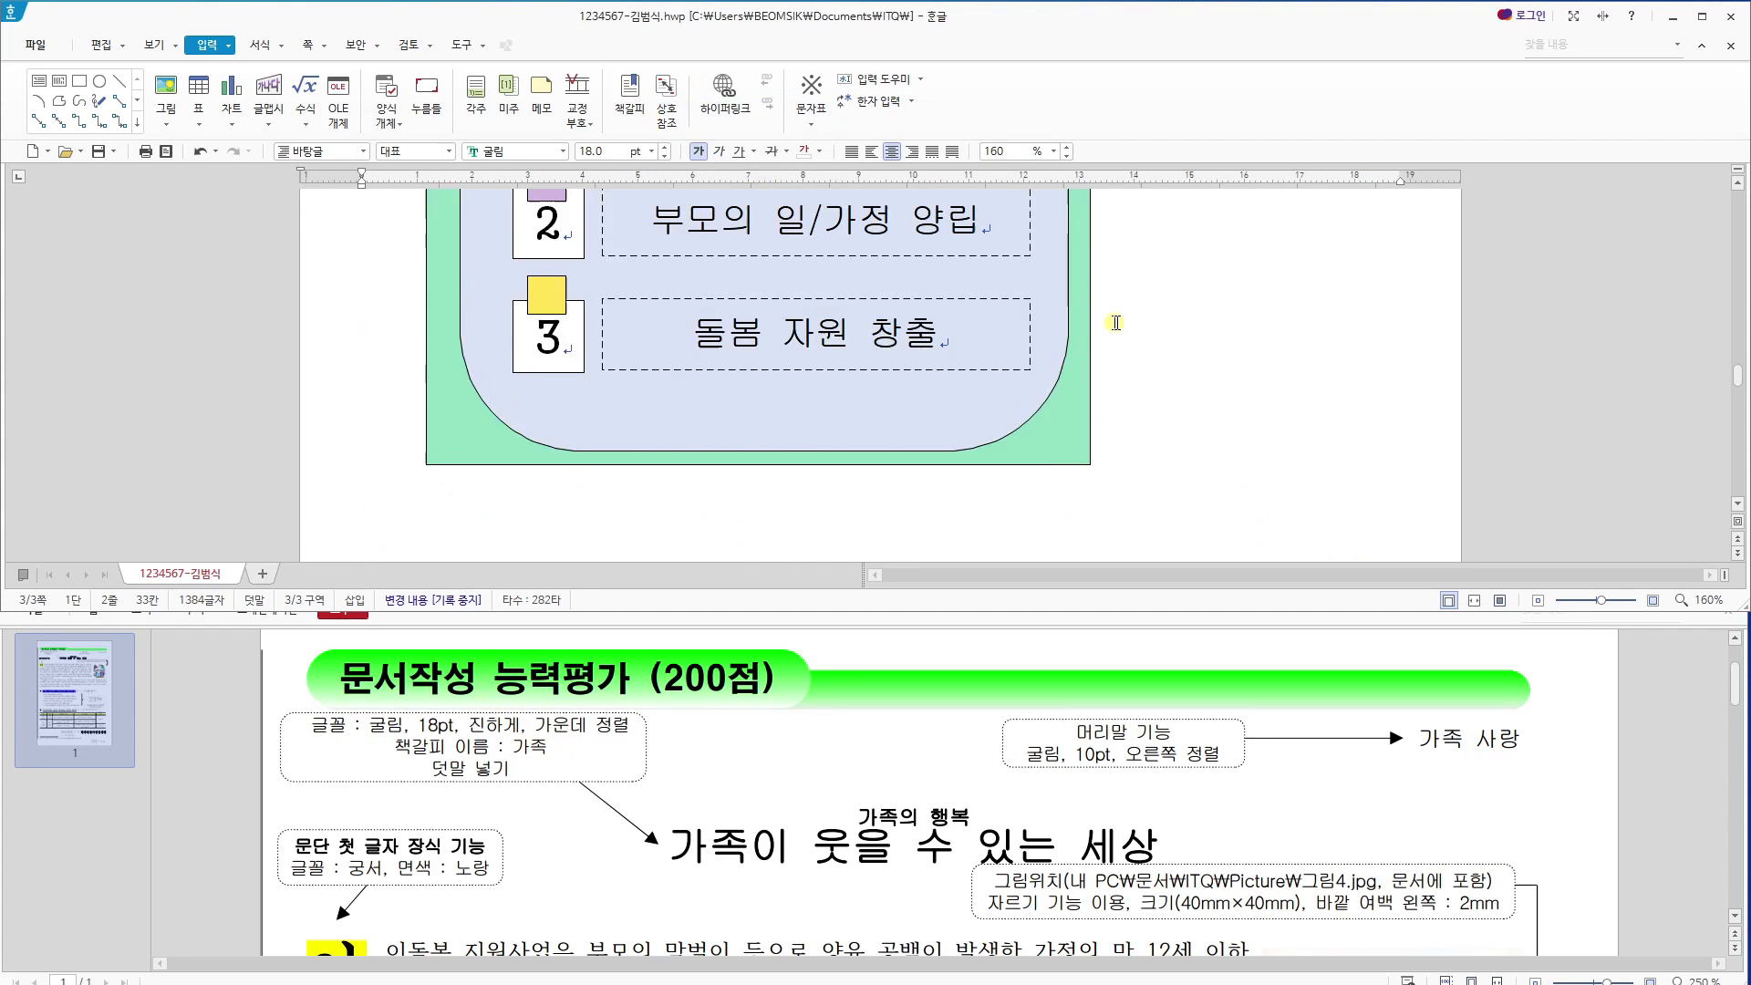
scroll(1138, 349, down, 1)
click(691, 388)
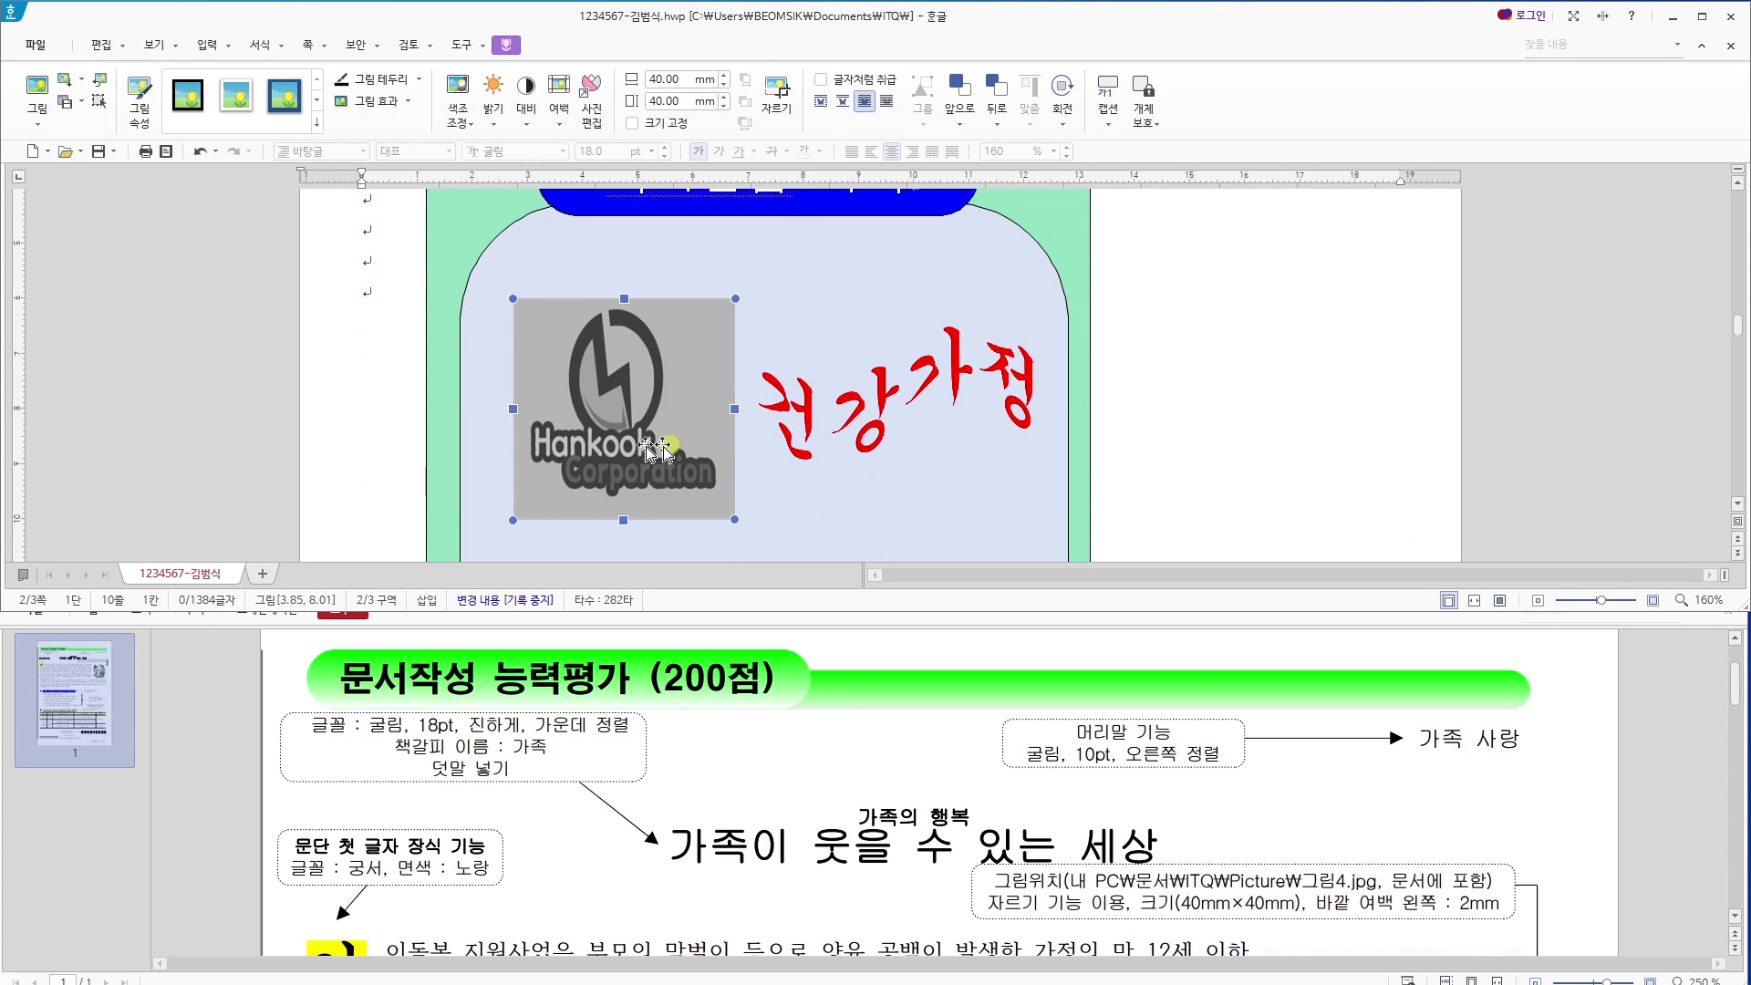
right_click(648, 366)
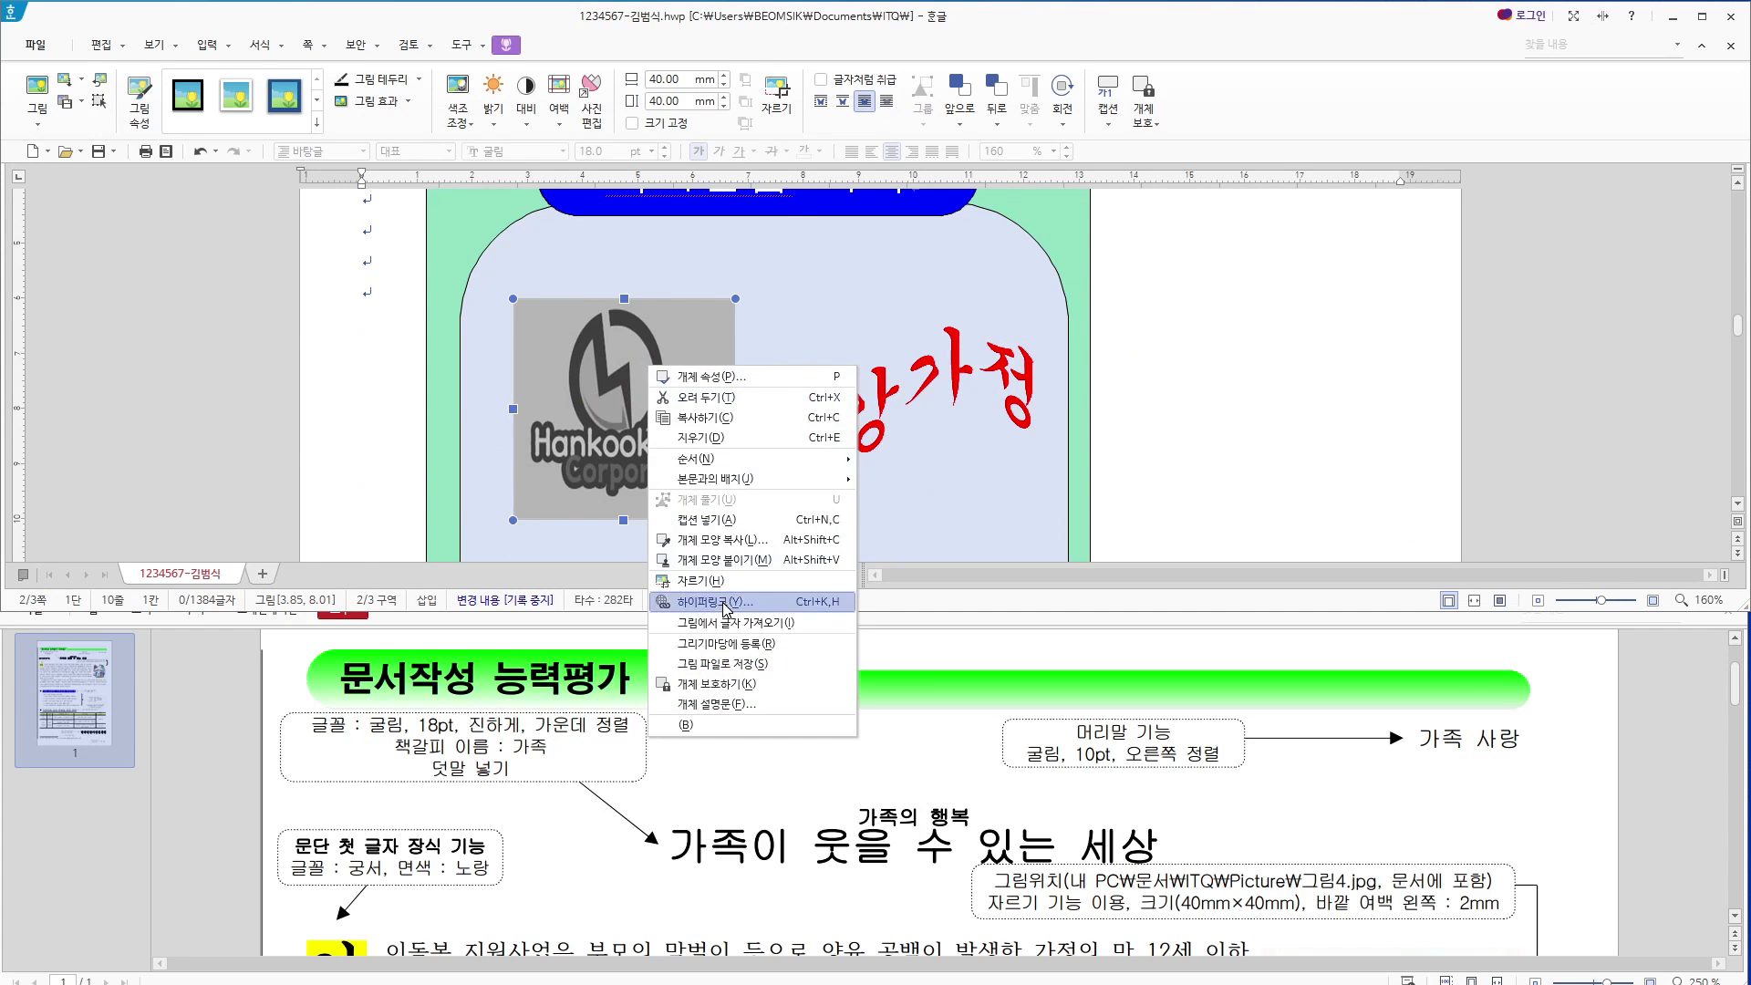
click(730, 601)
click(758, 183)
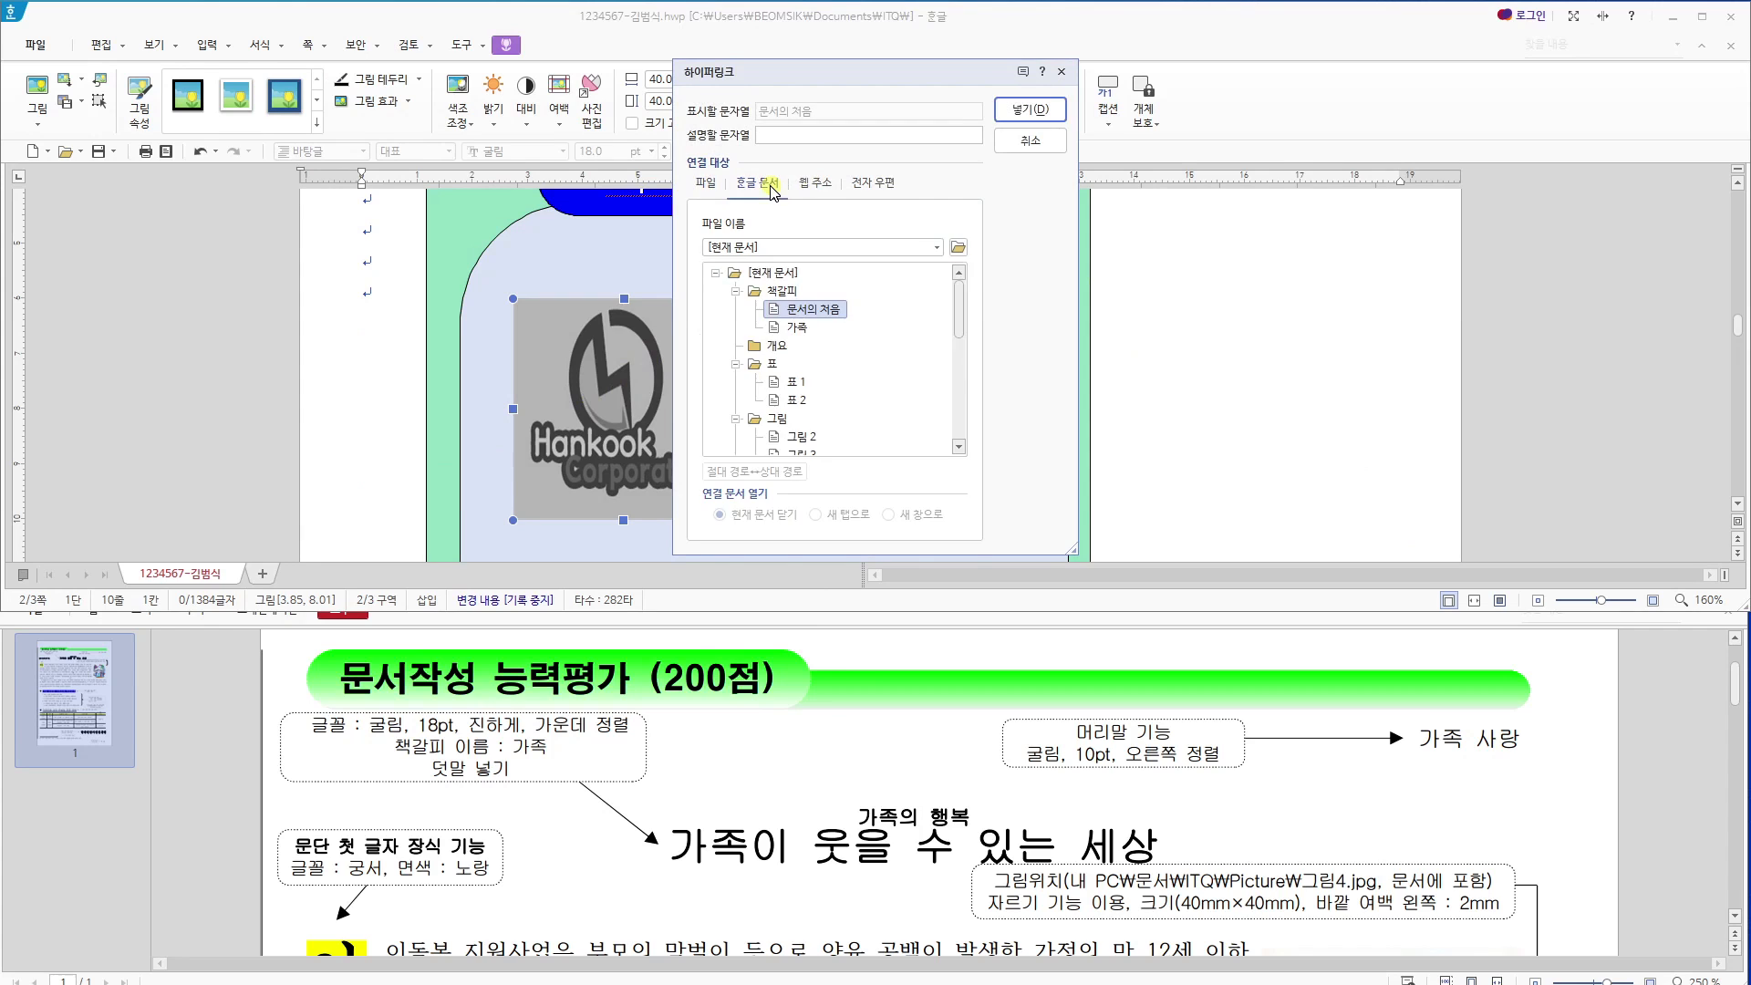
click(798, 327)
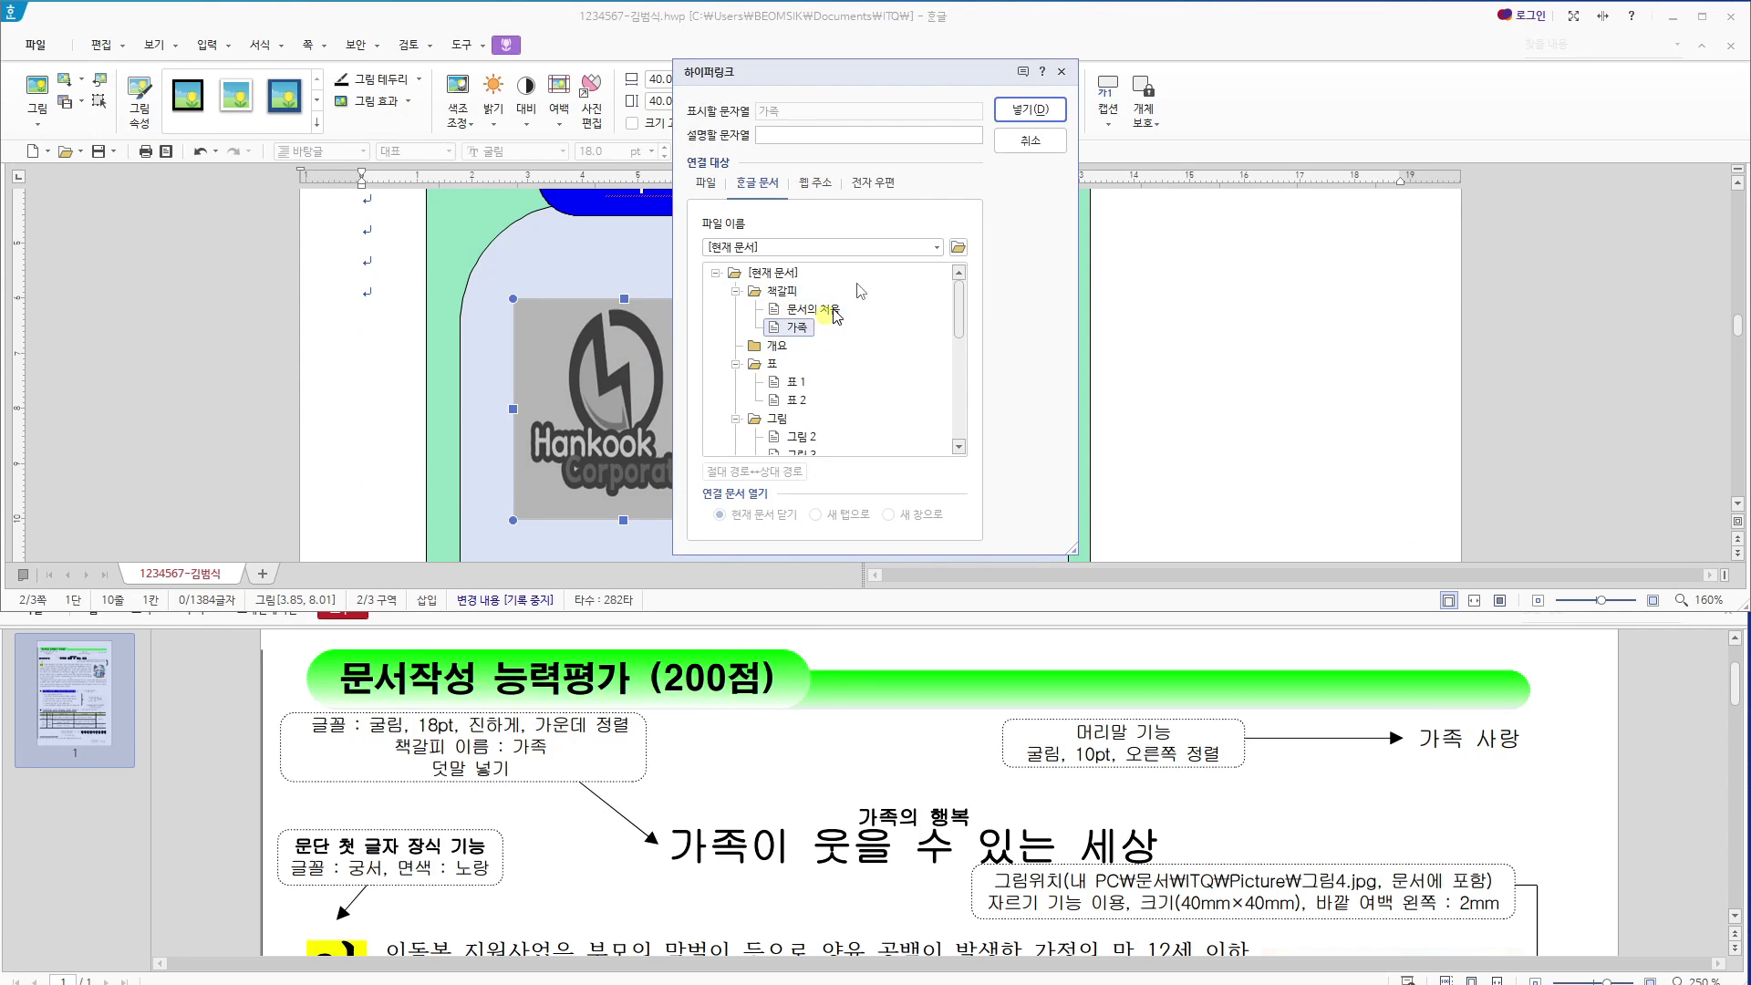
click(1027, 111)
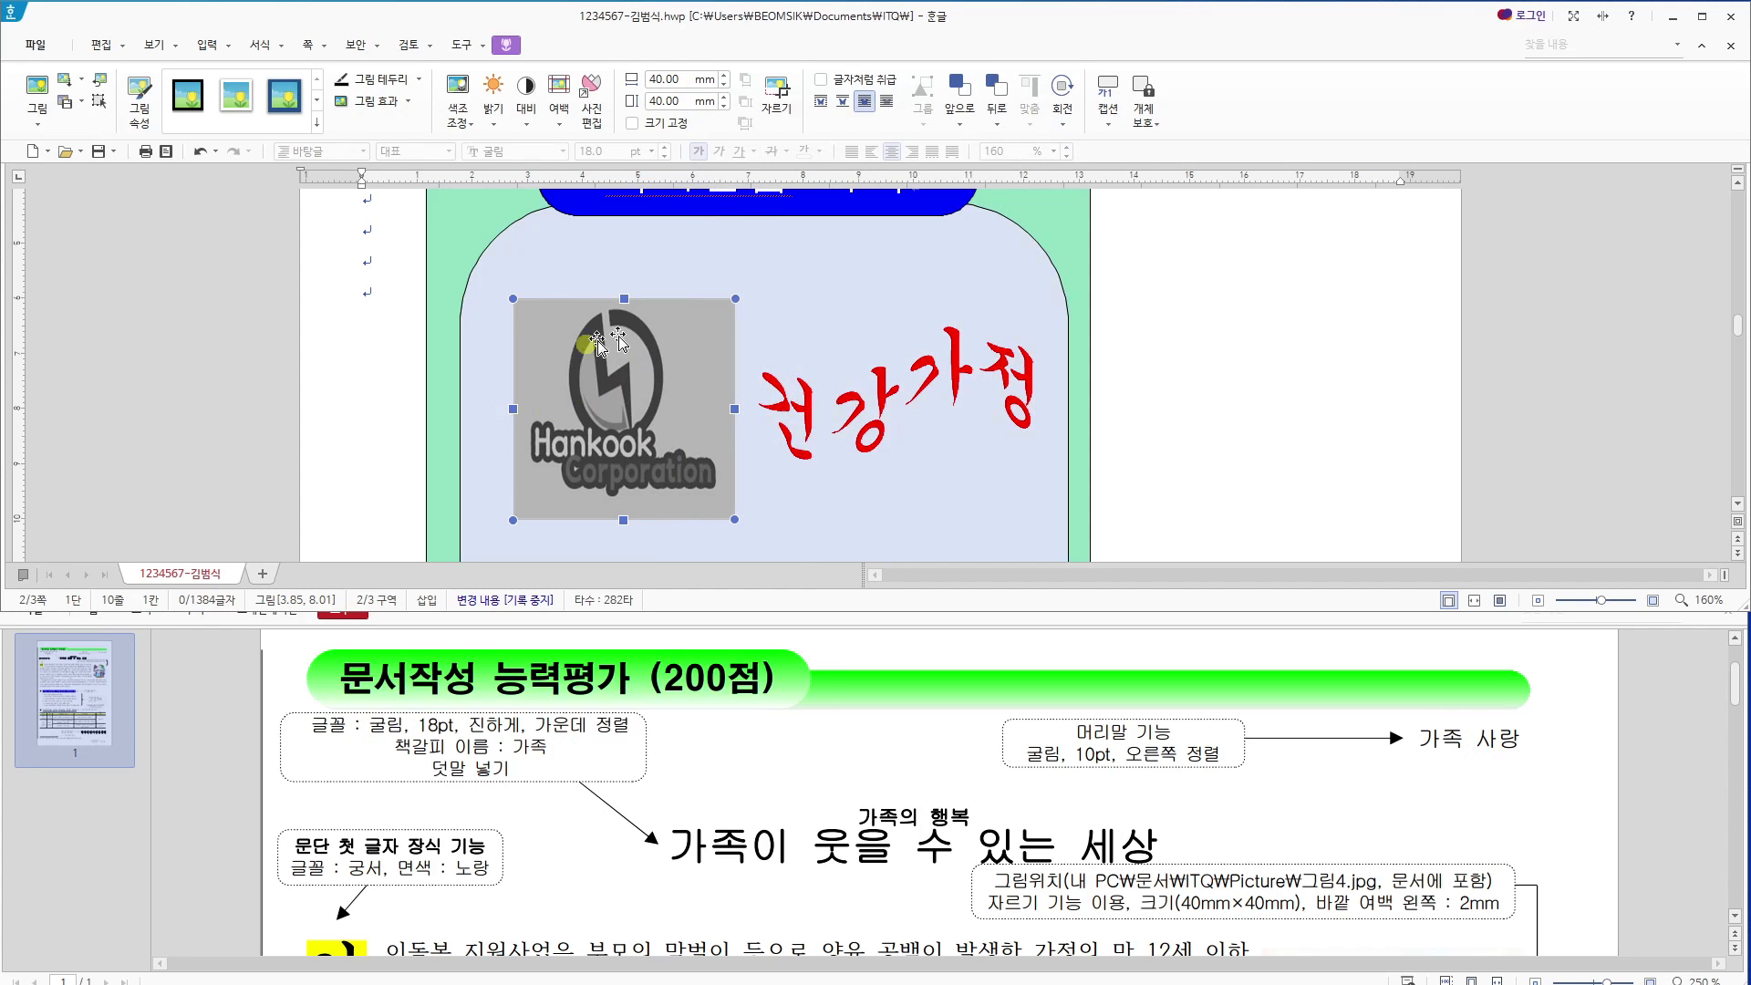
Set up a first-letter decoration for the body paragraph starting "아이돌봄", using the two-line shape and 궁서 font, and open its fill colour choices.
scroll(619, 434, down, 10)
scroll(638, 424, down, 8)
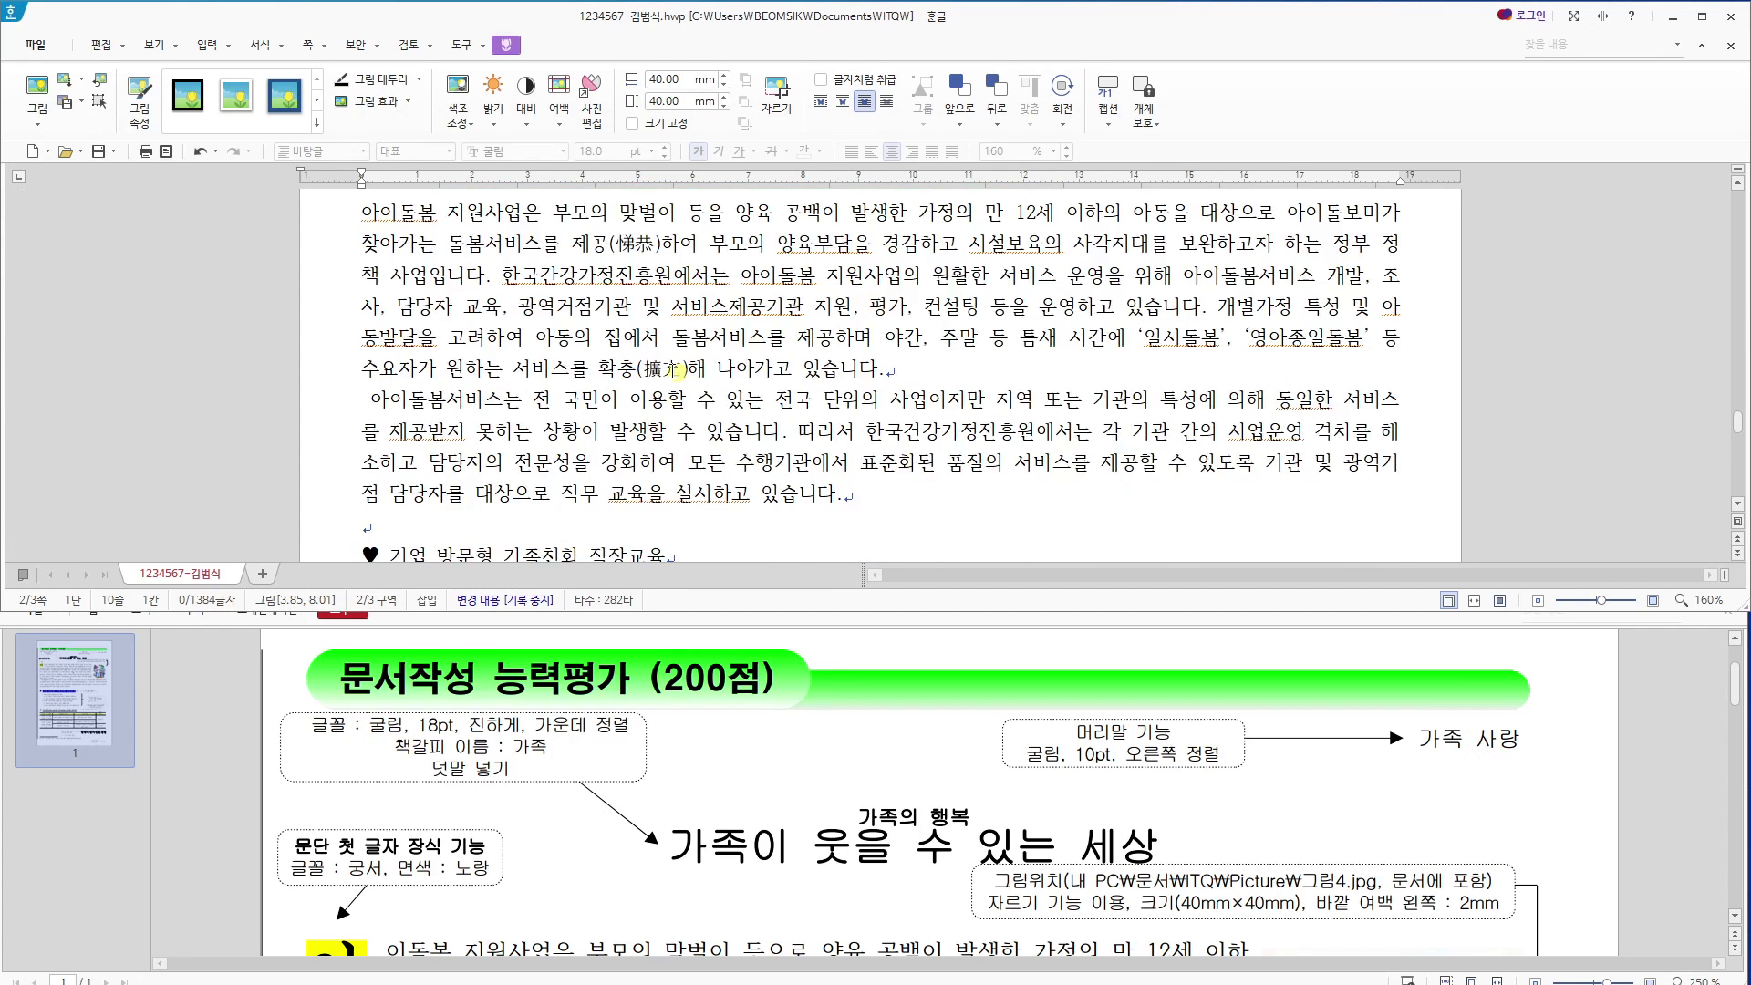
scroll(783, 383, up, 3)
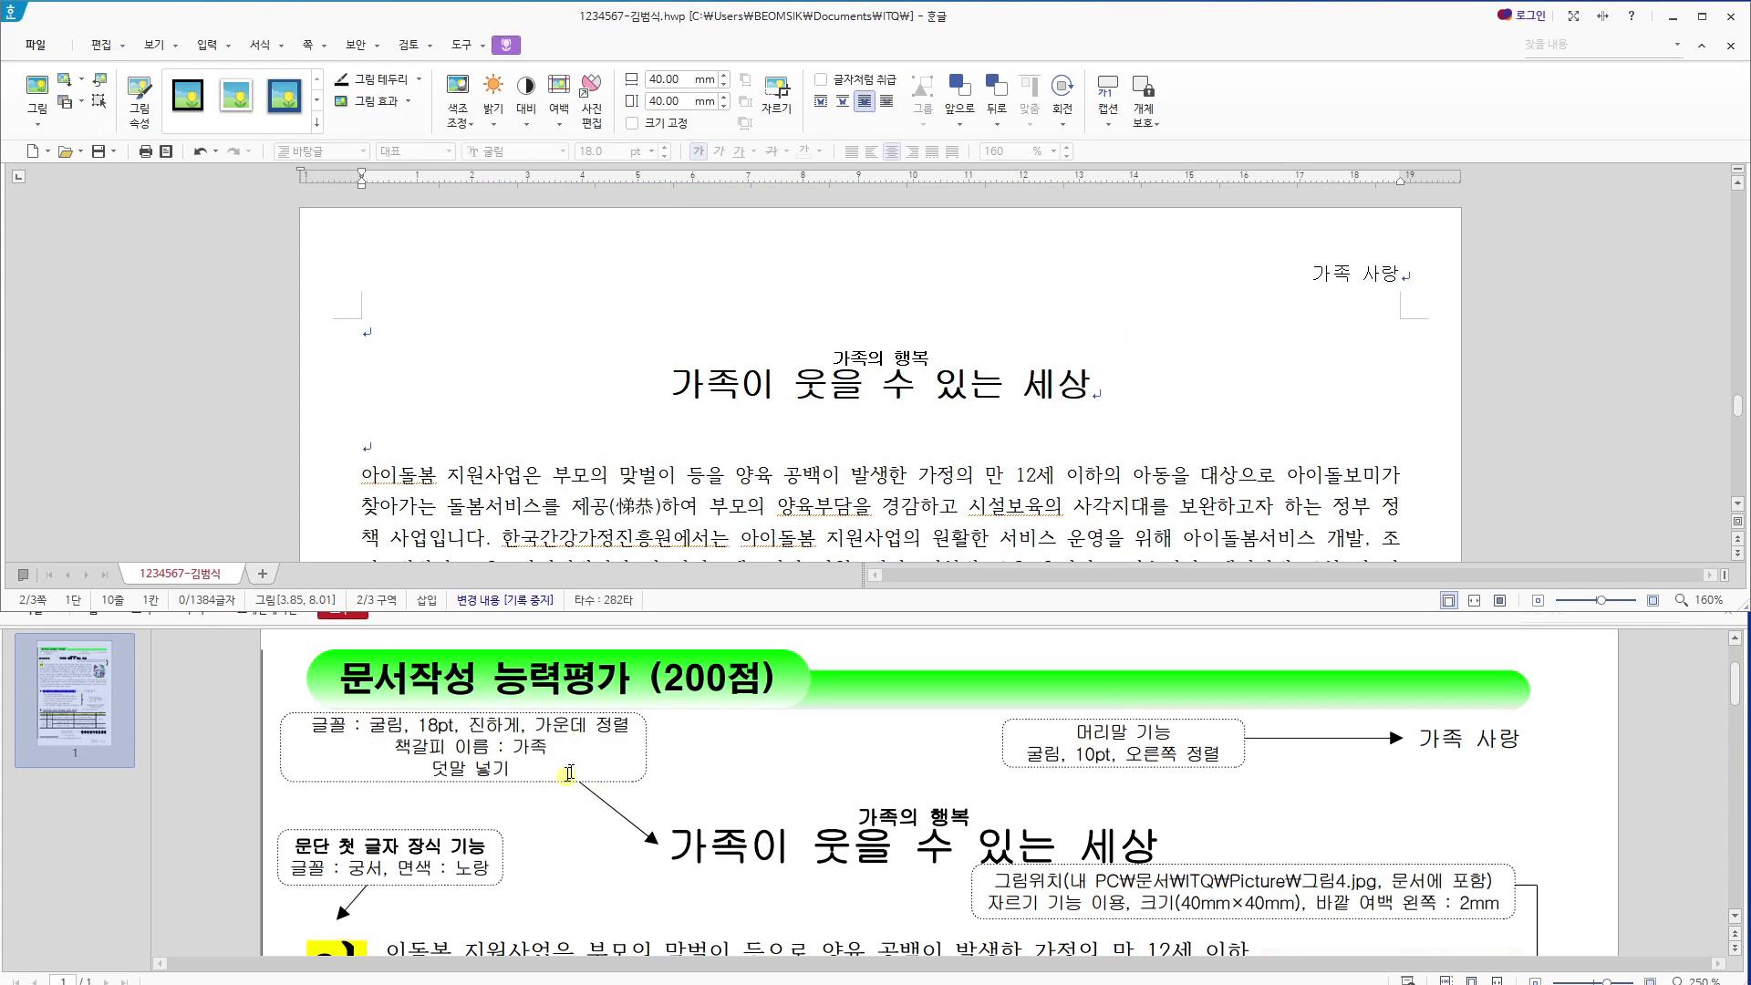
scroll(486, 826, down, 2)
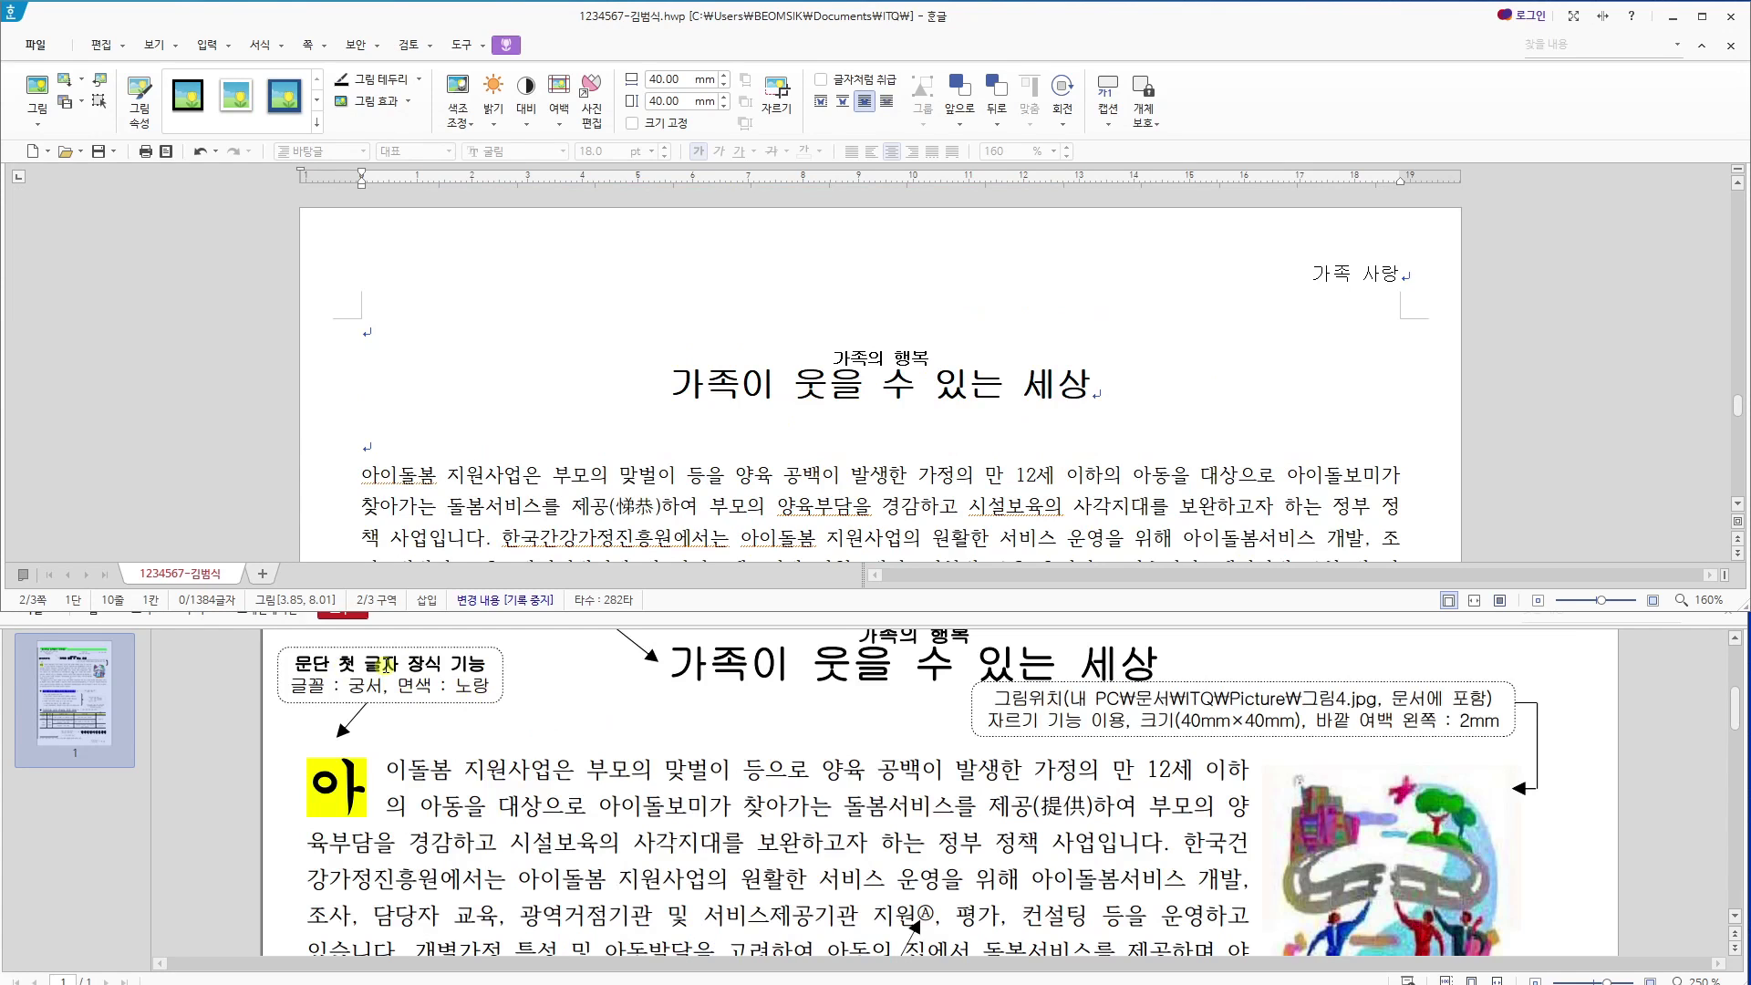
click(363, 477)
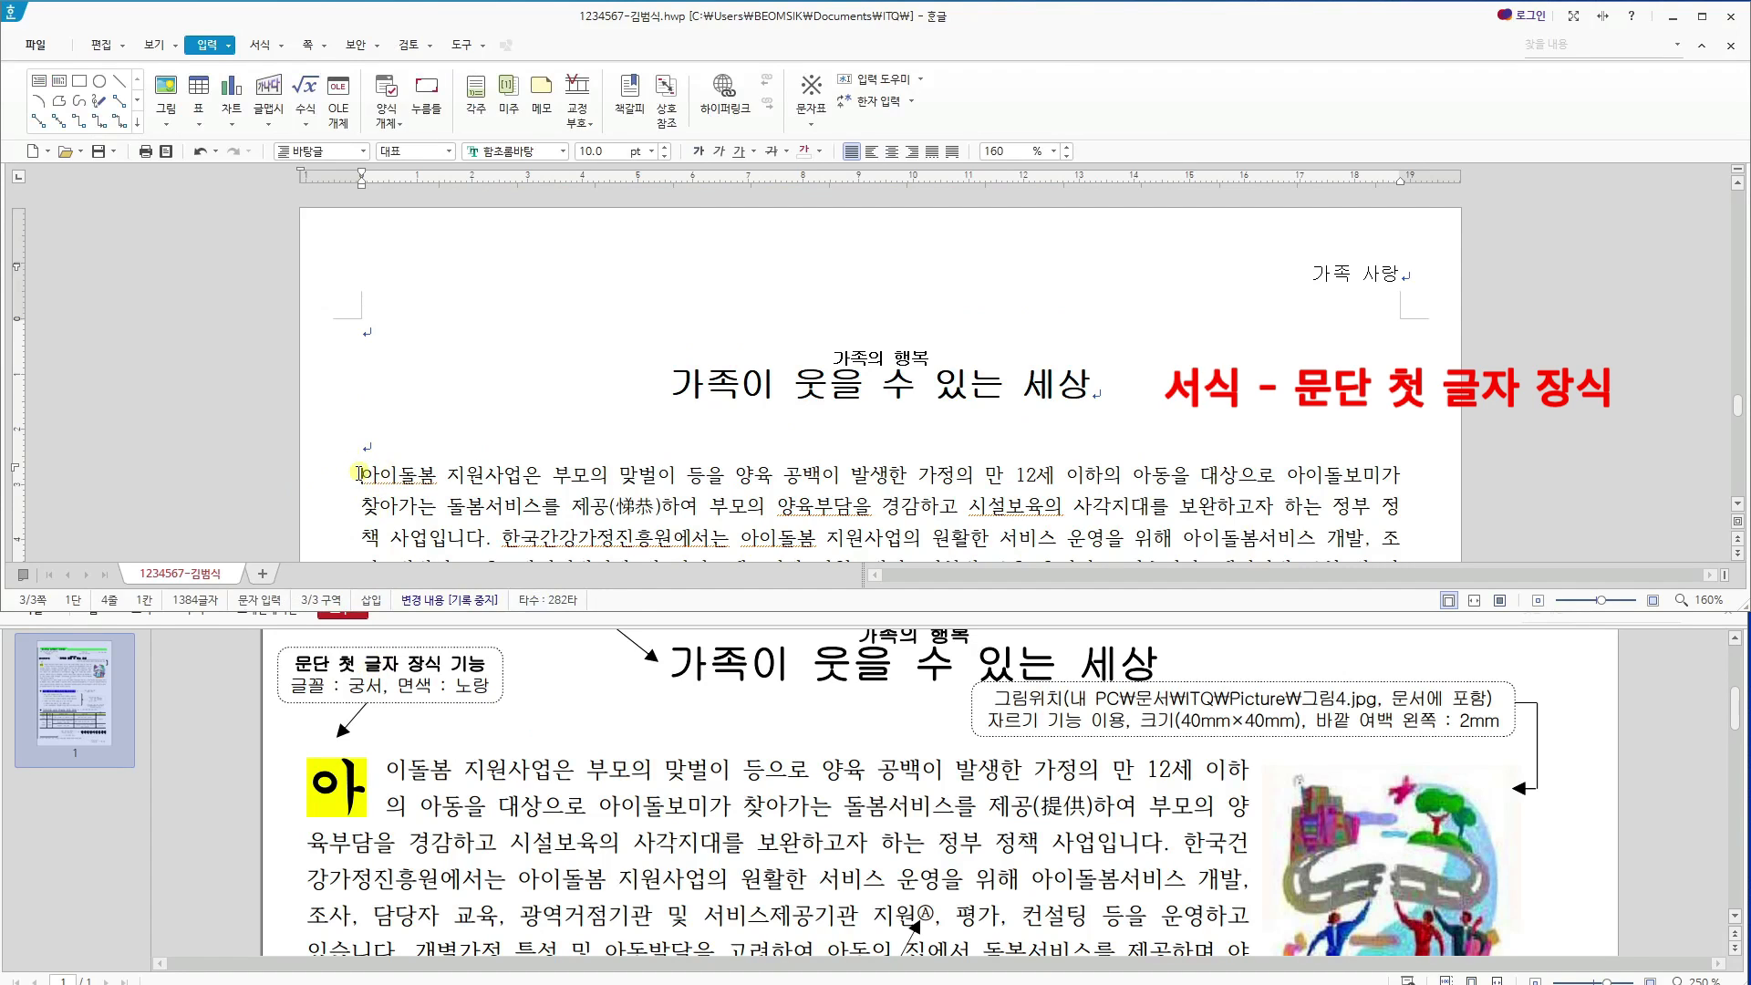
click(281, 46)
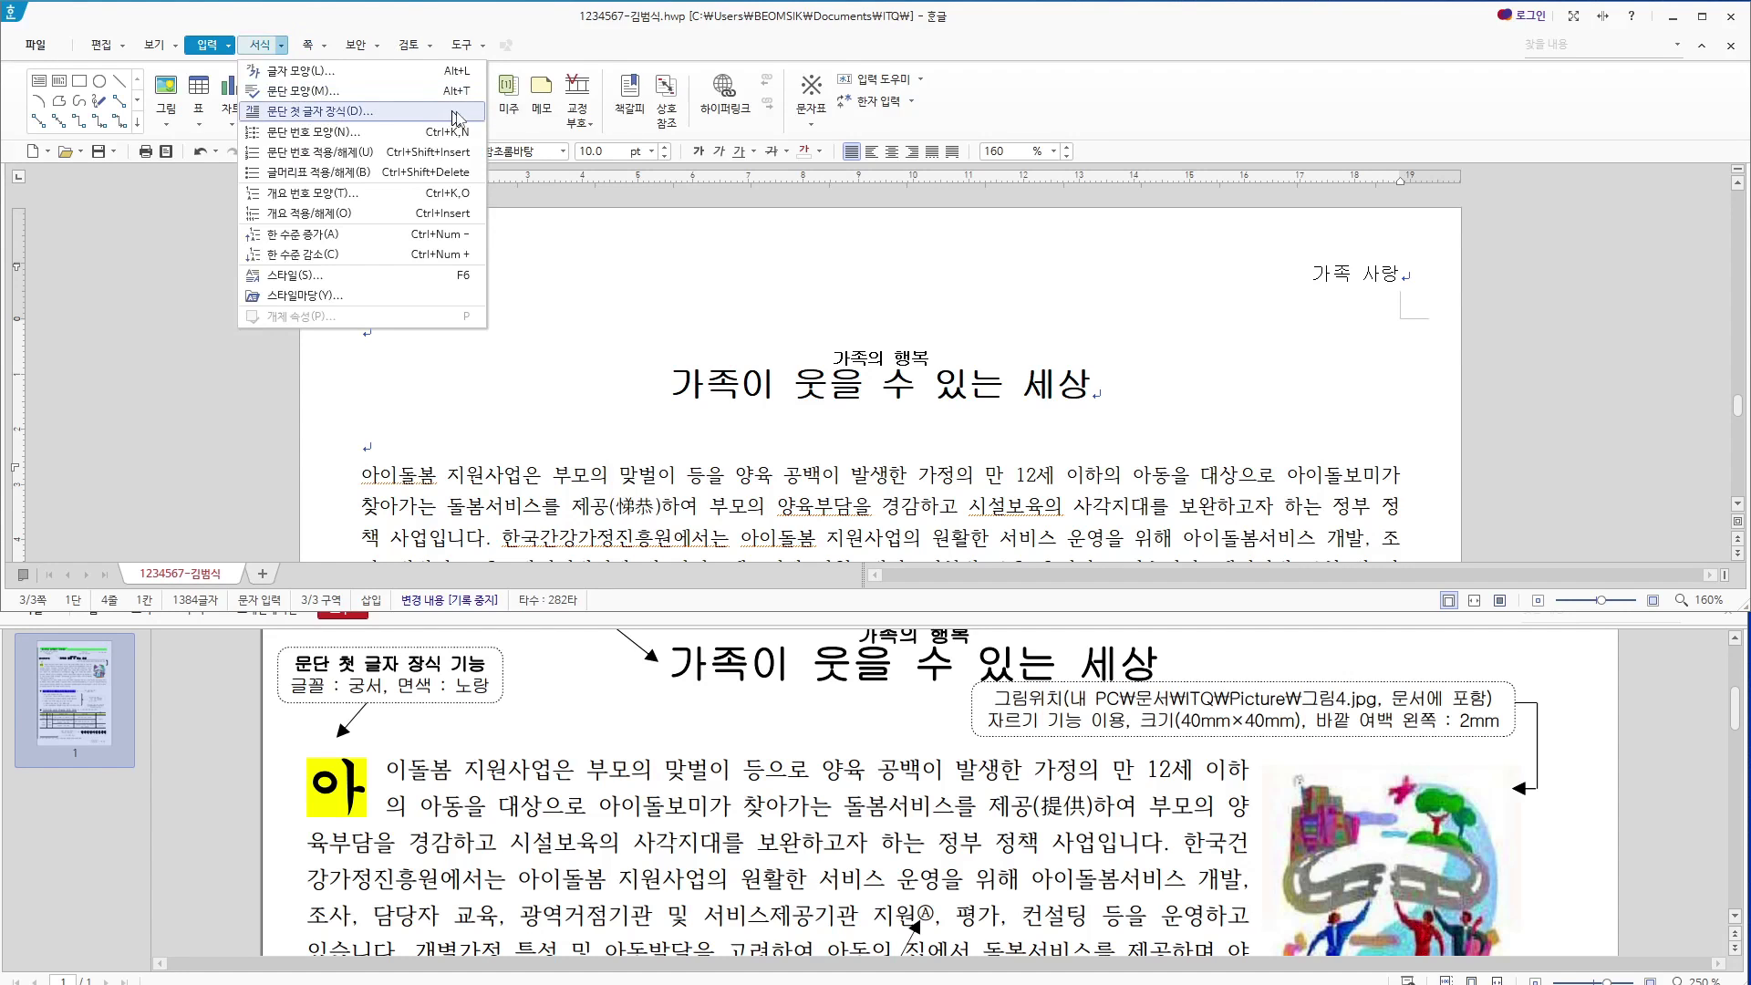
click(319, 111)
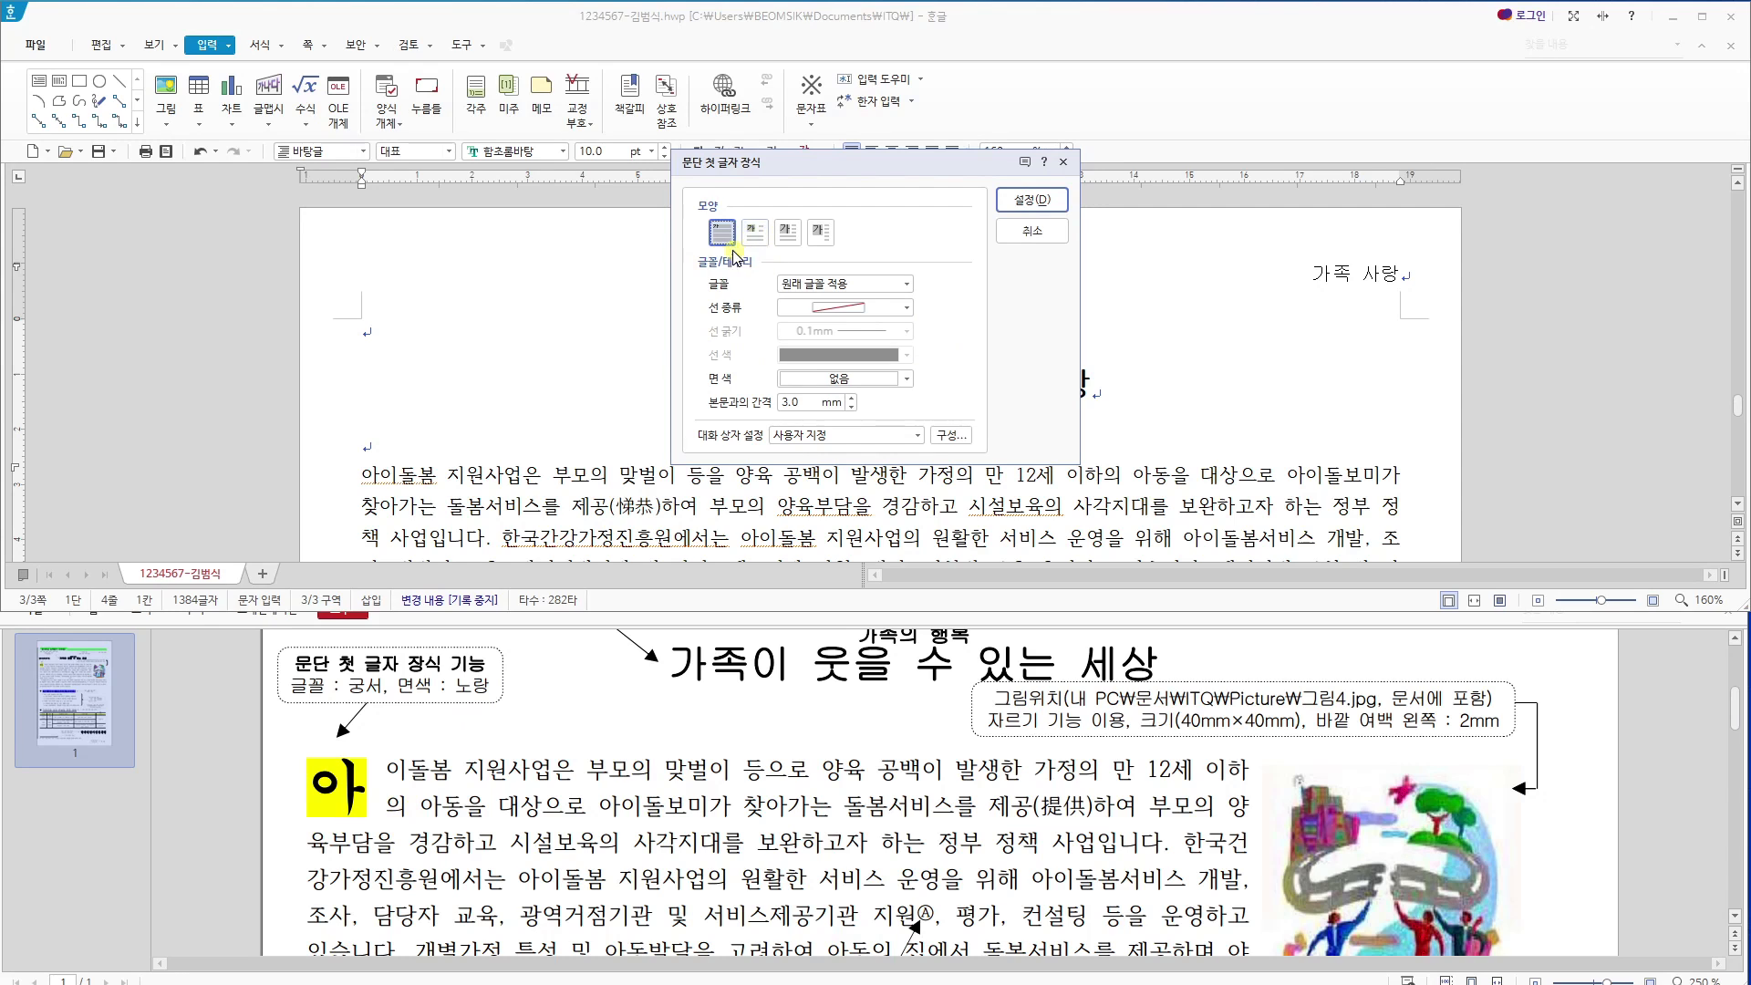
click(755, 235)
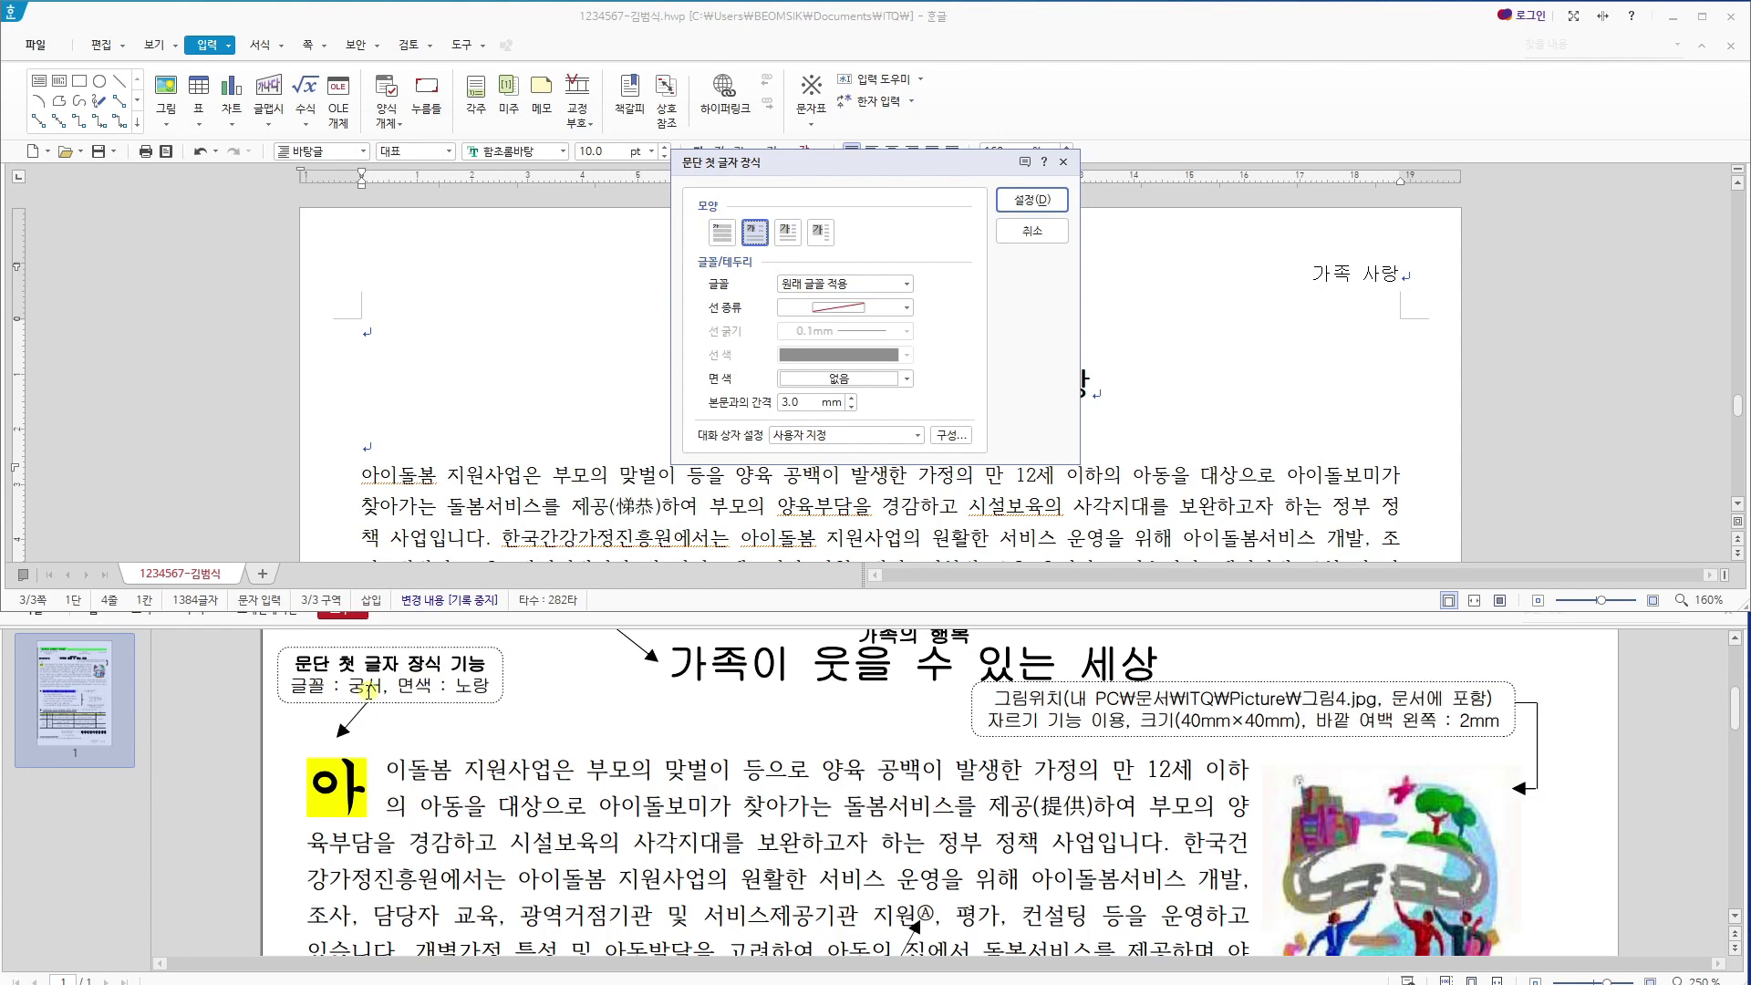
click(857, 283)
click(826, 384)
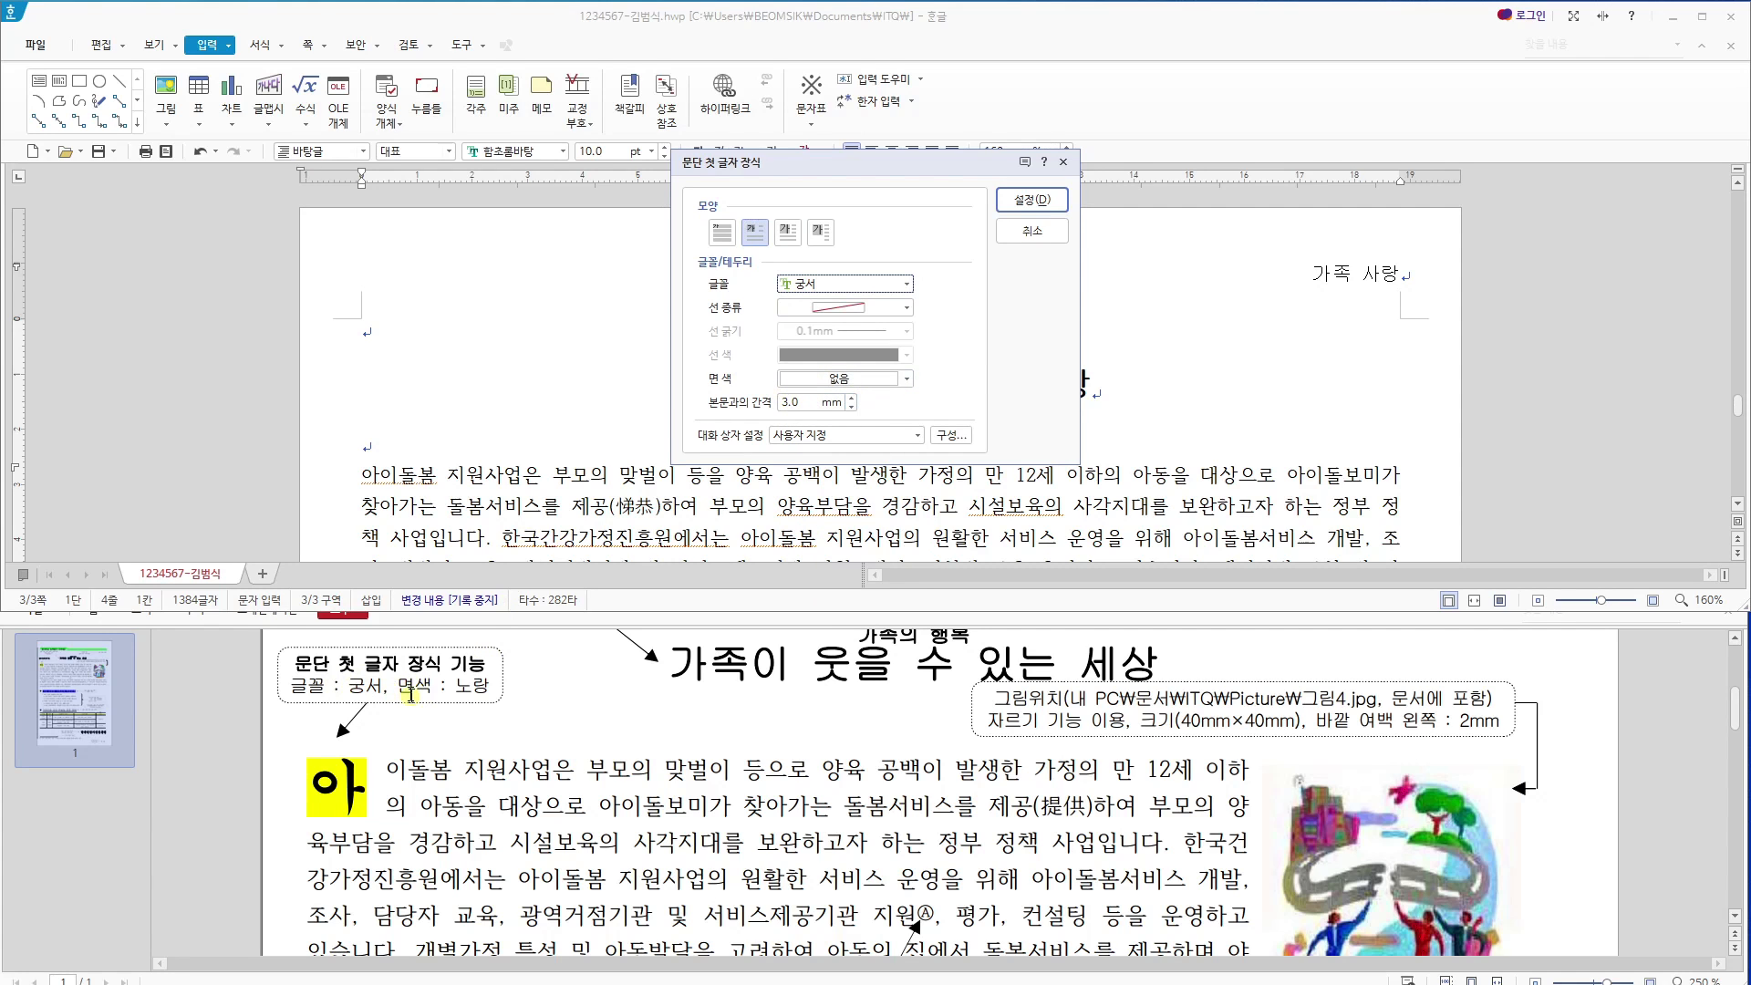
click(855, 379)
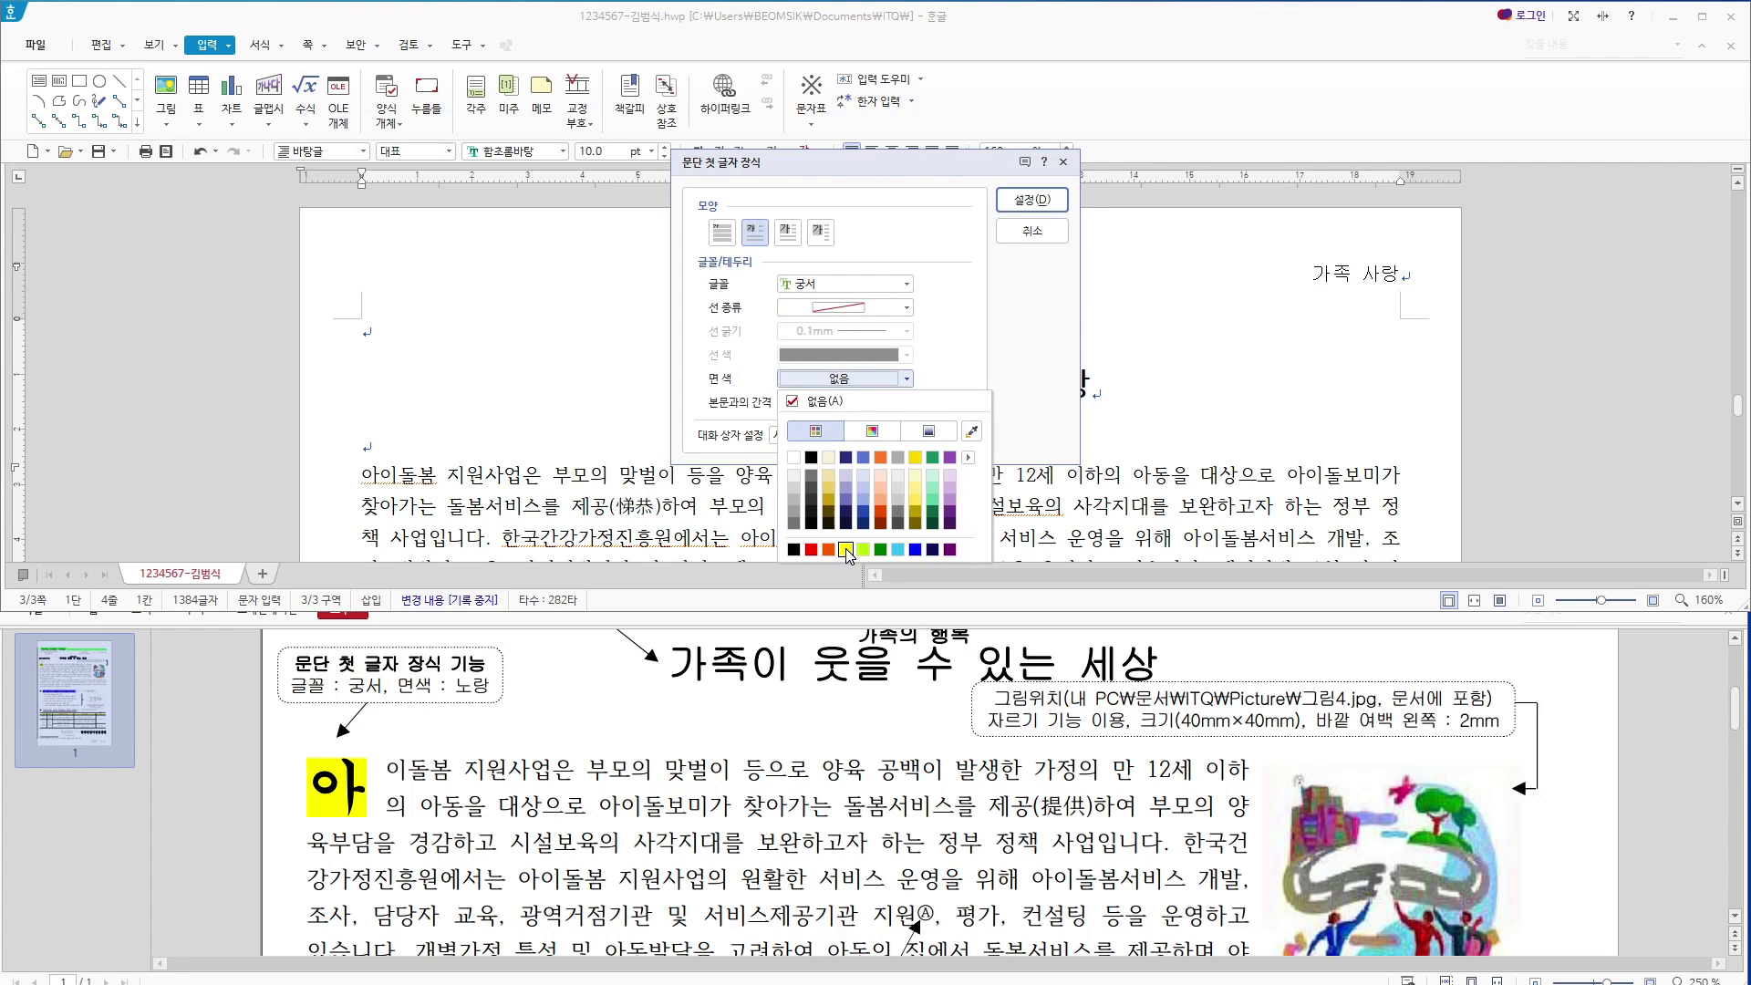
Set the paragraph drop cap's fill colour to yellow and apply the decoration to the first body paragraph.
click(846, 549)
click(892, 383)
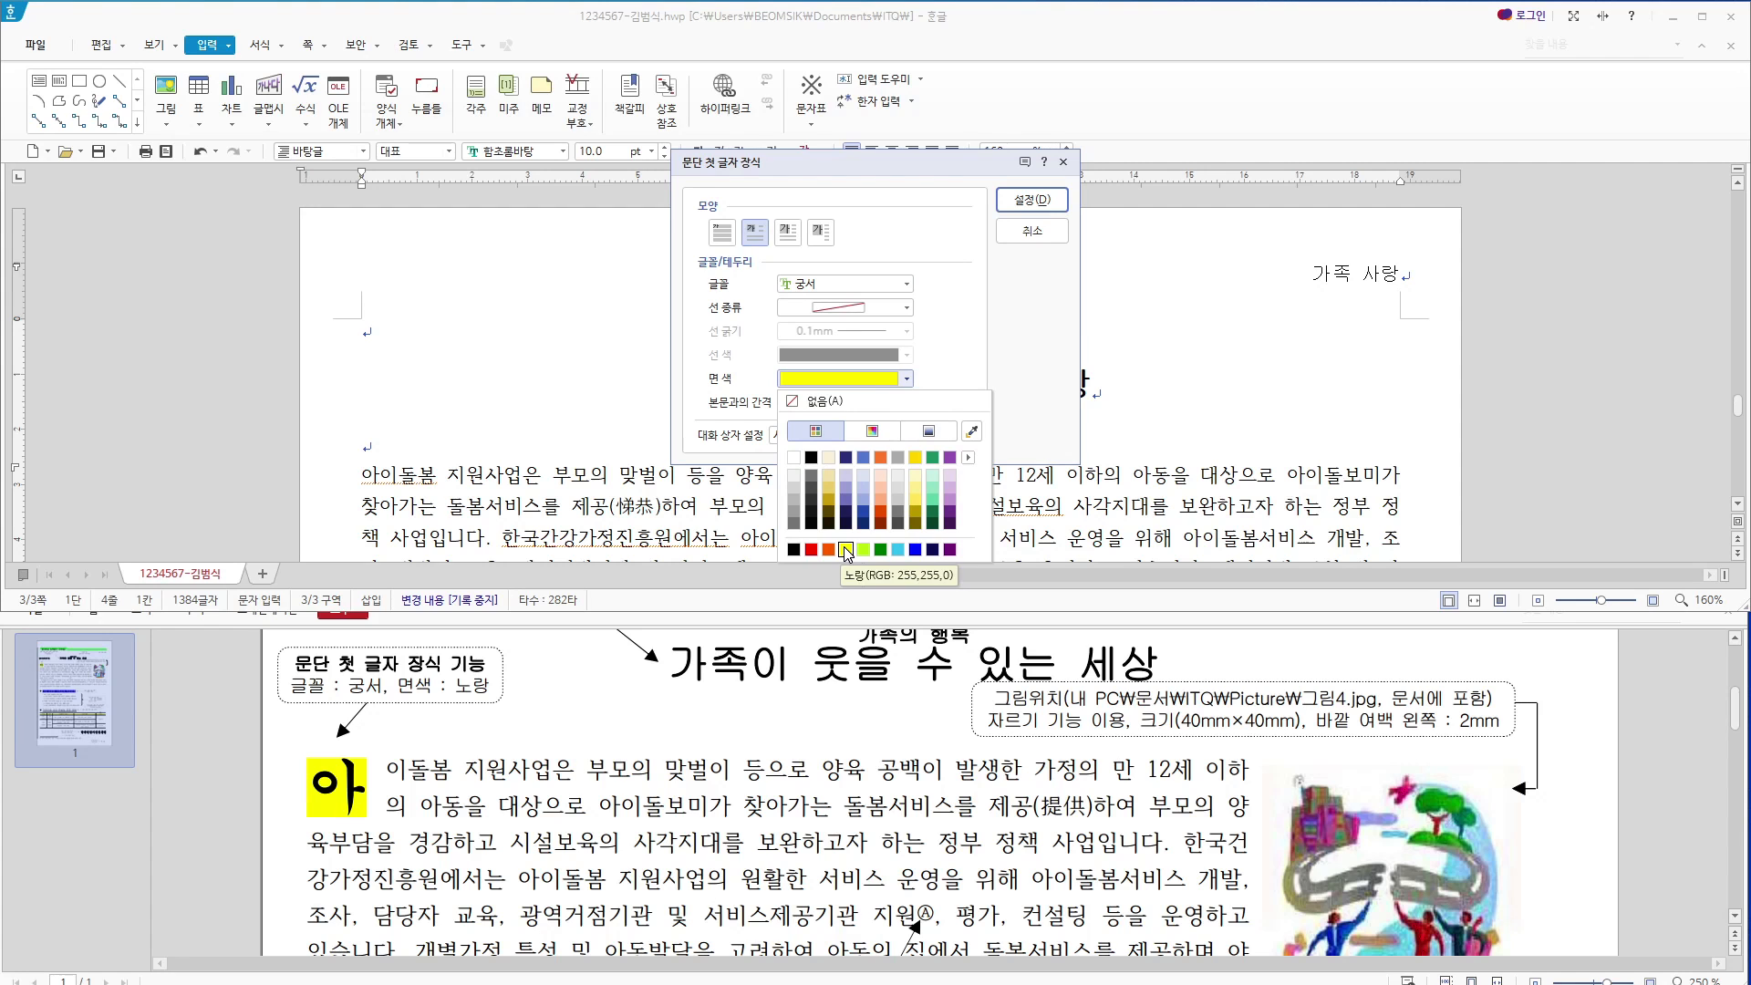
click(975, 210)
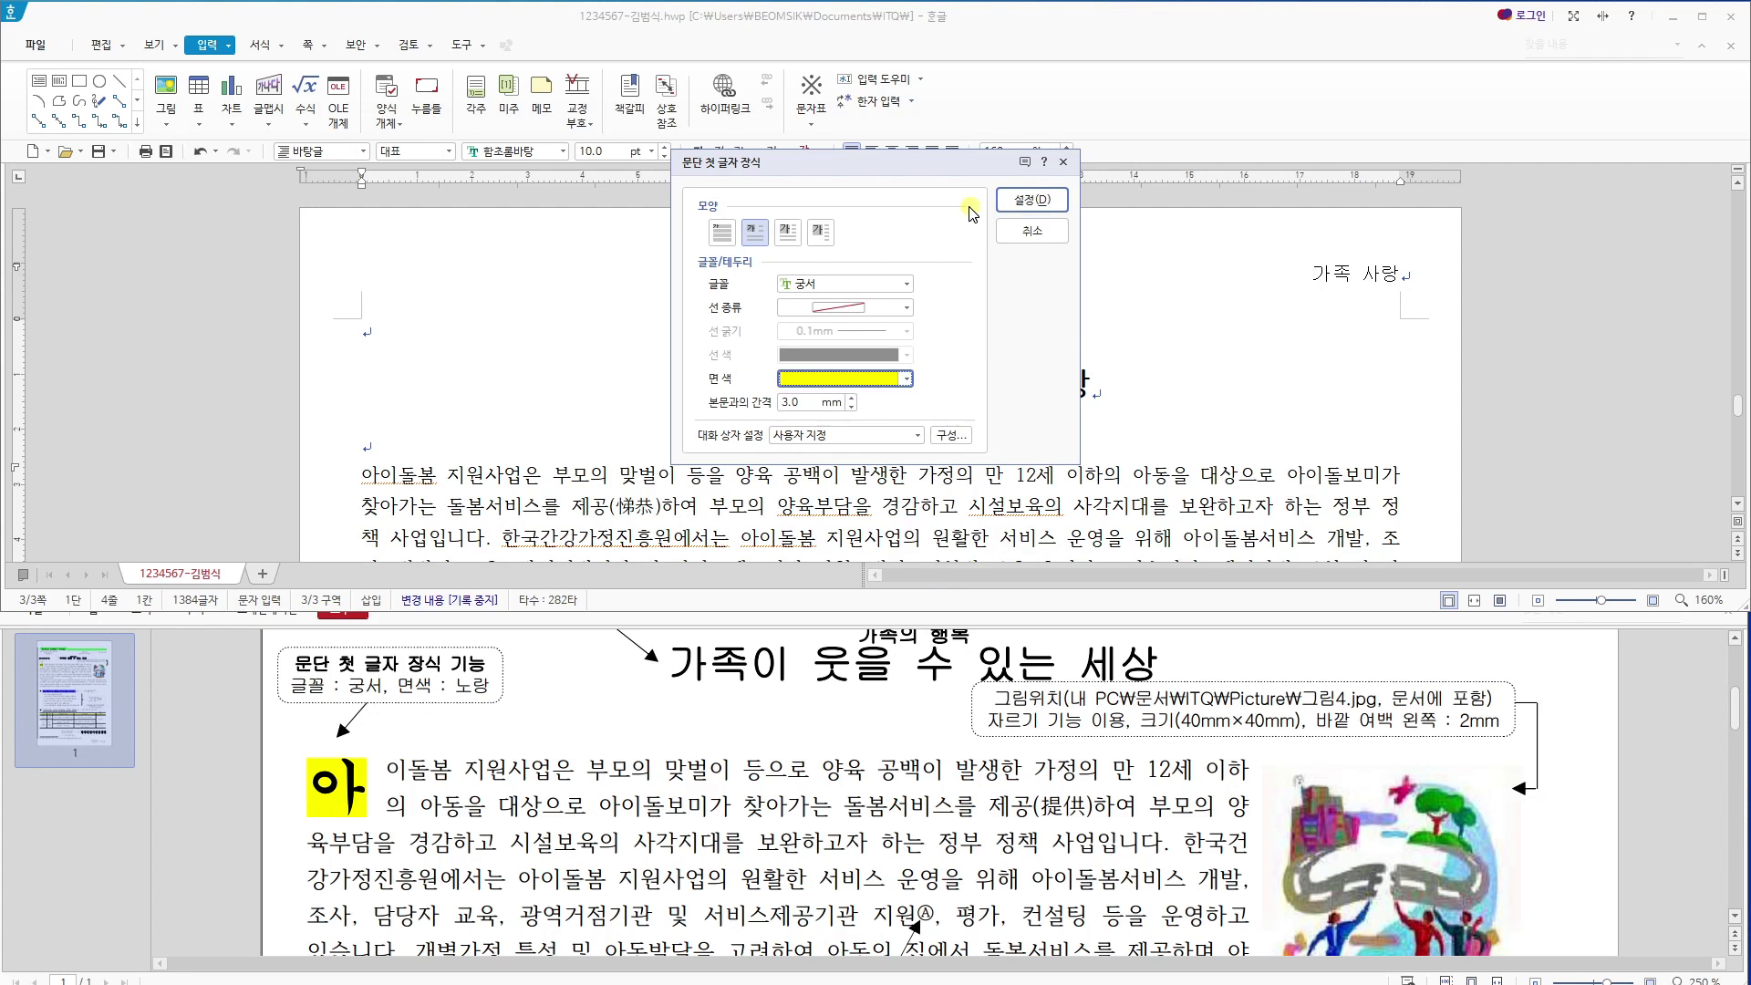
click(1032, 200)
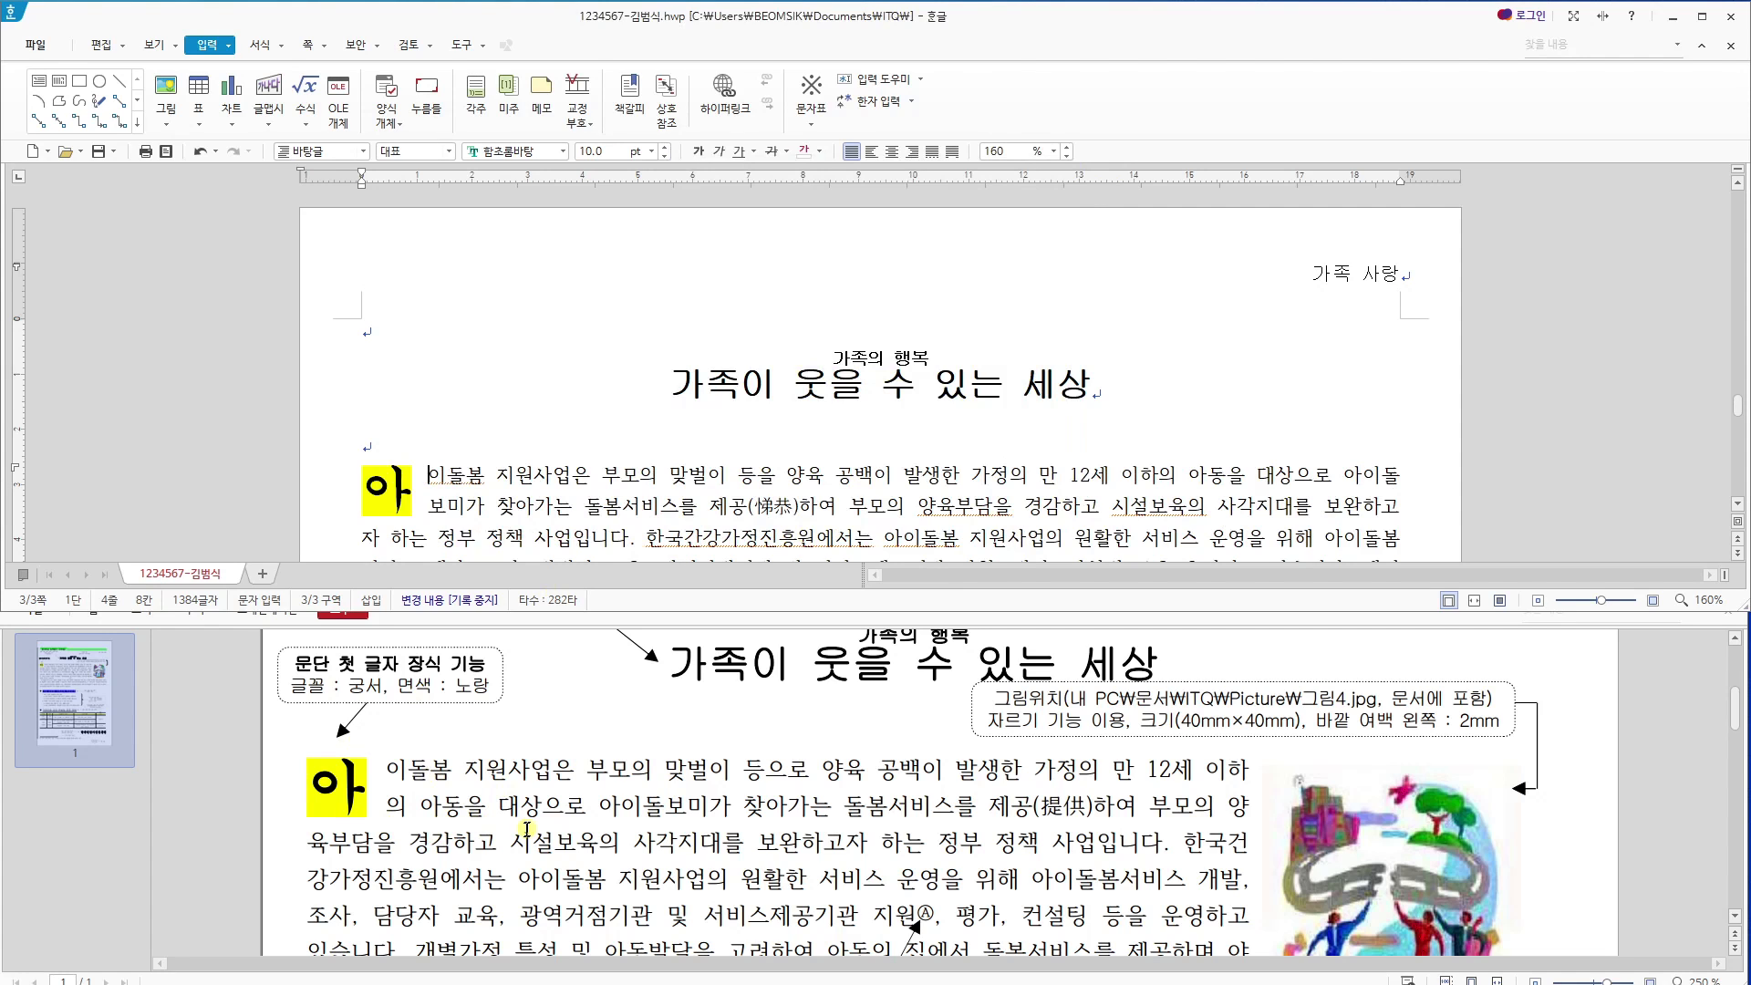
Correct the typo in the organisation name in the first paragraph so it reads 한국건강가정진흥원.
click(699, 559)
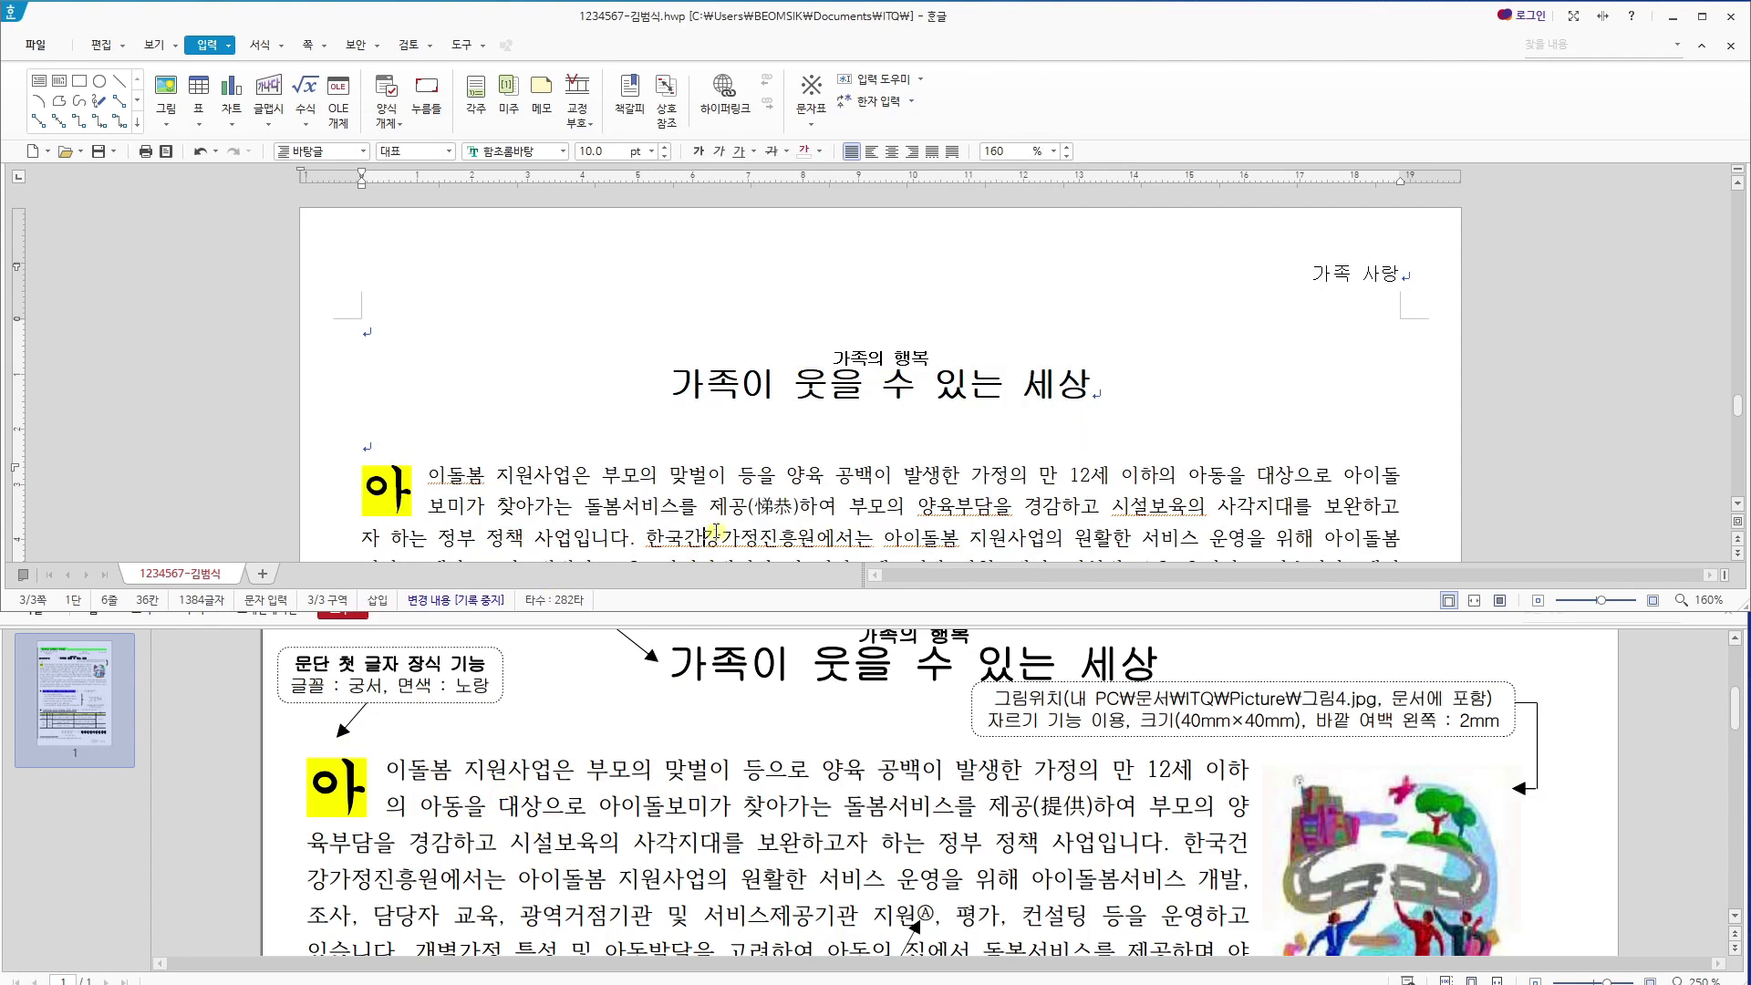
key(BackSpace)
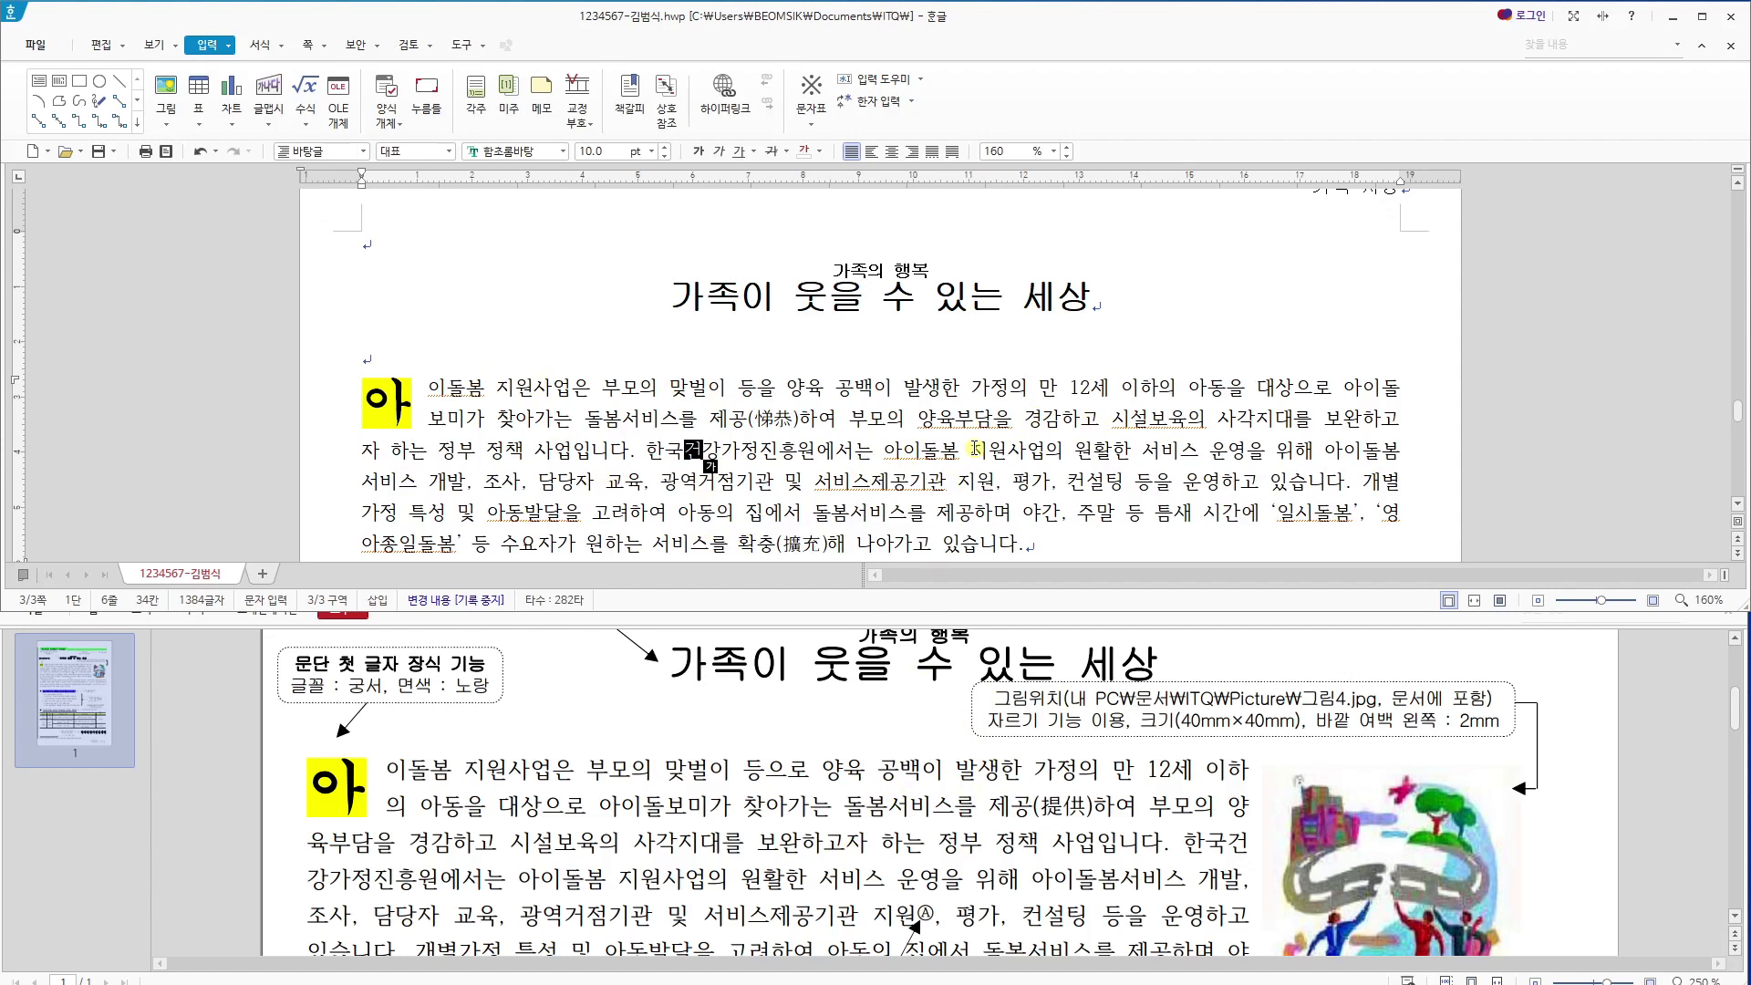
text(ㄴ)
Insert the picture 그림4 from the ITQ Picture folder at the right side of the first paragraph, about 46 × 60 mm.
scroll(1031, 500, down, 1)
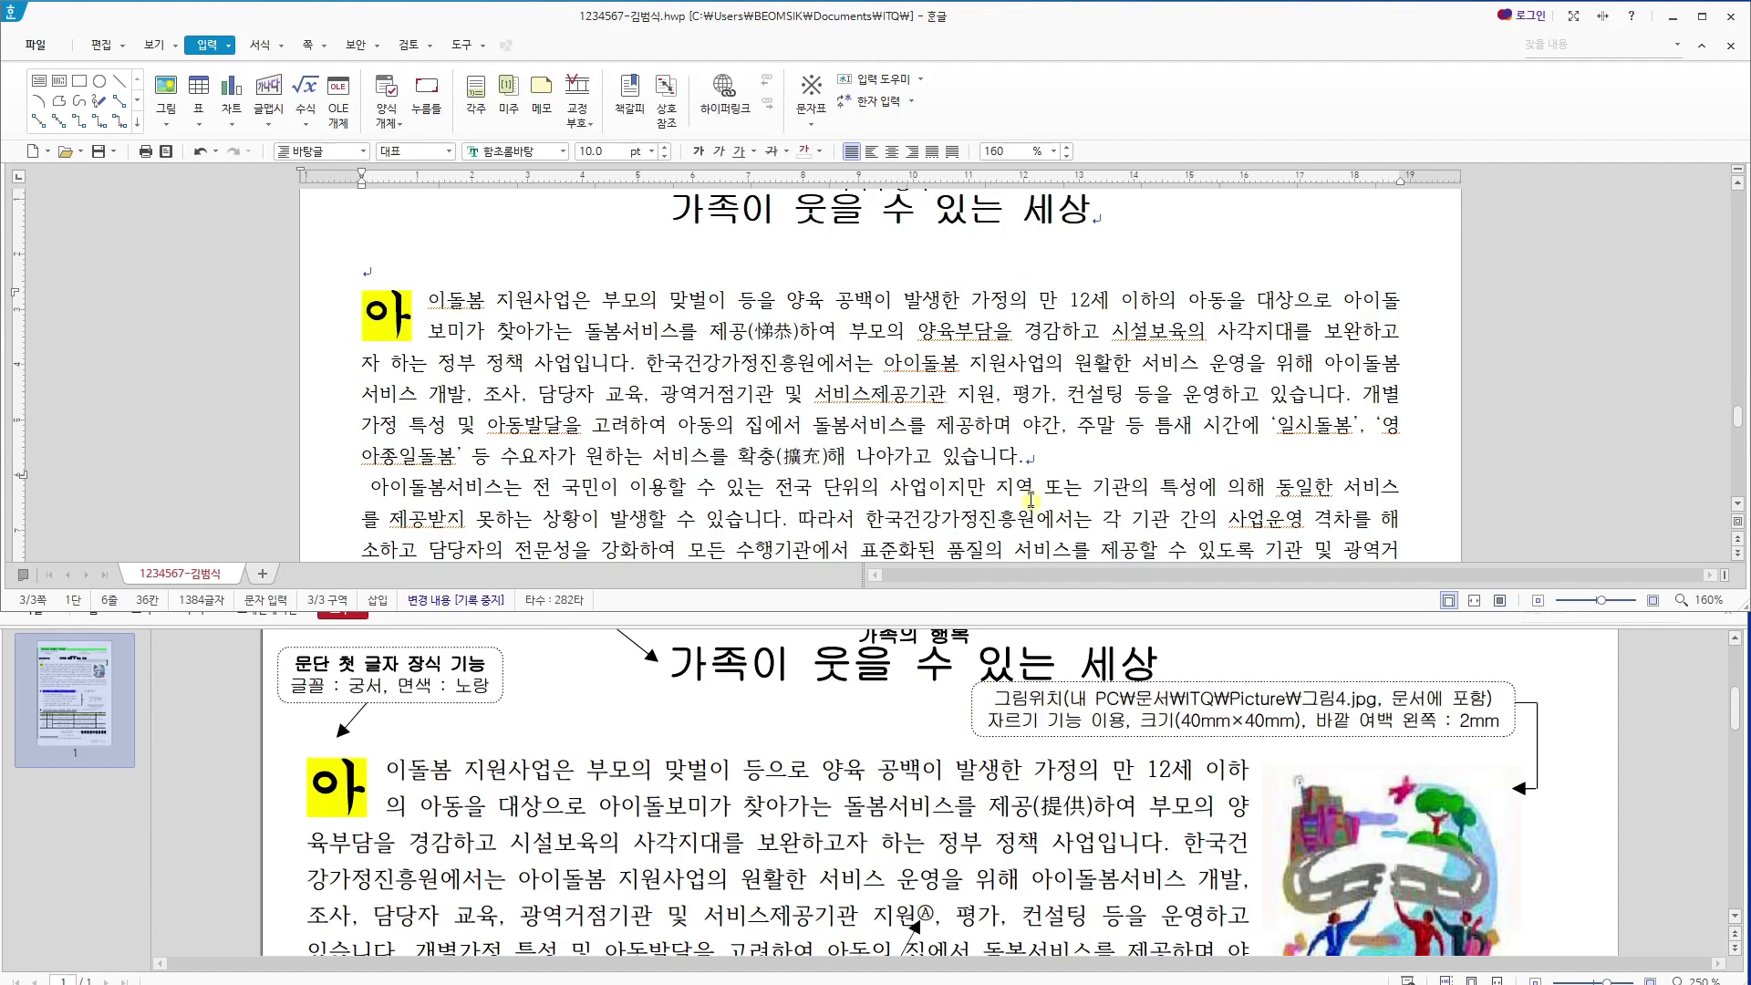
scroll(1100, 448, down, 1)
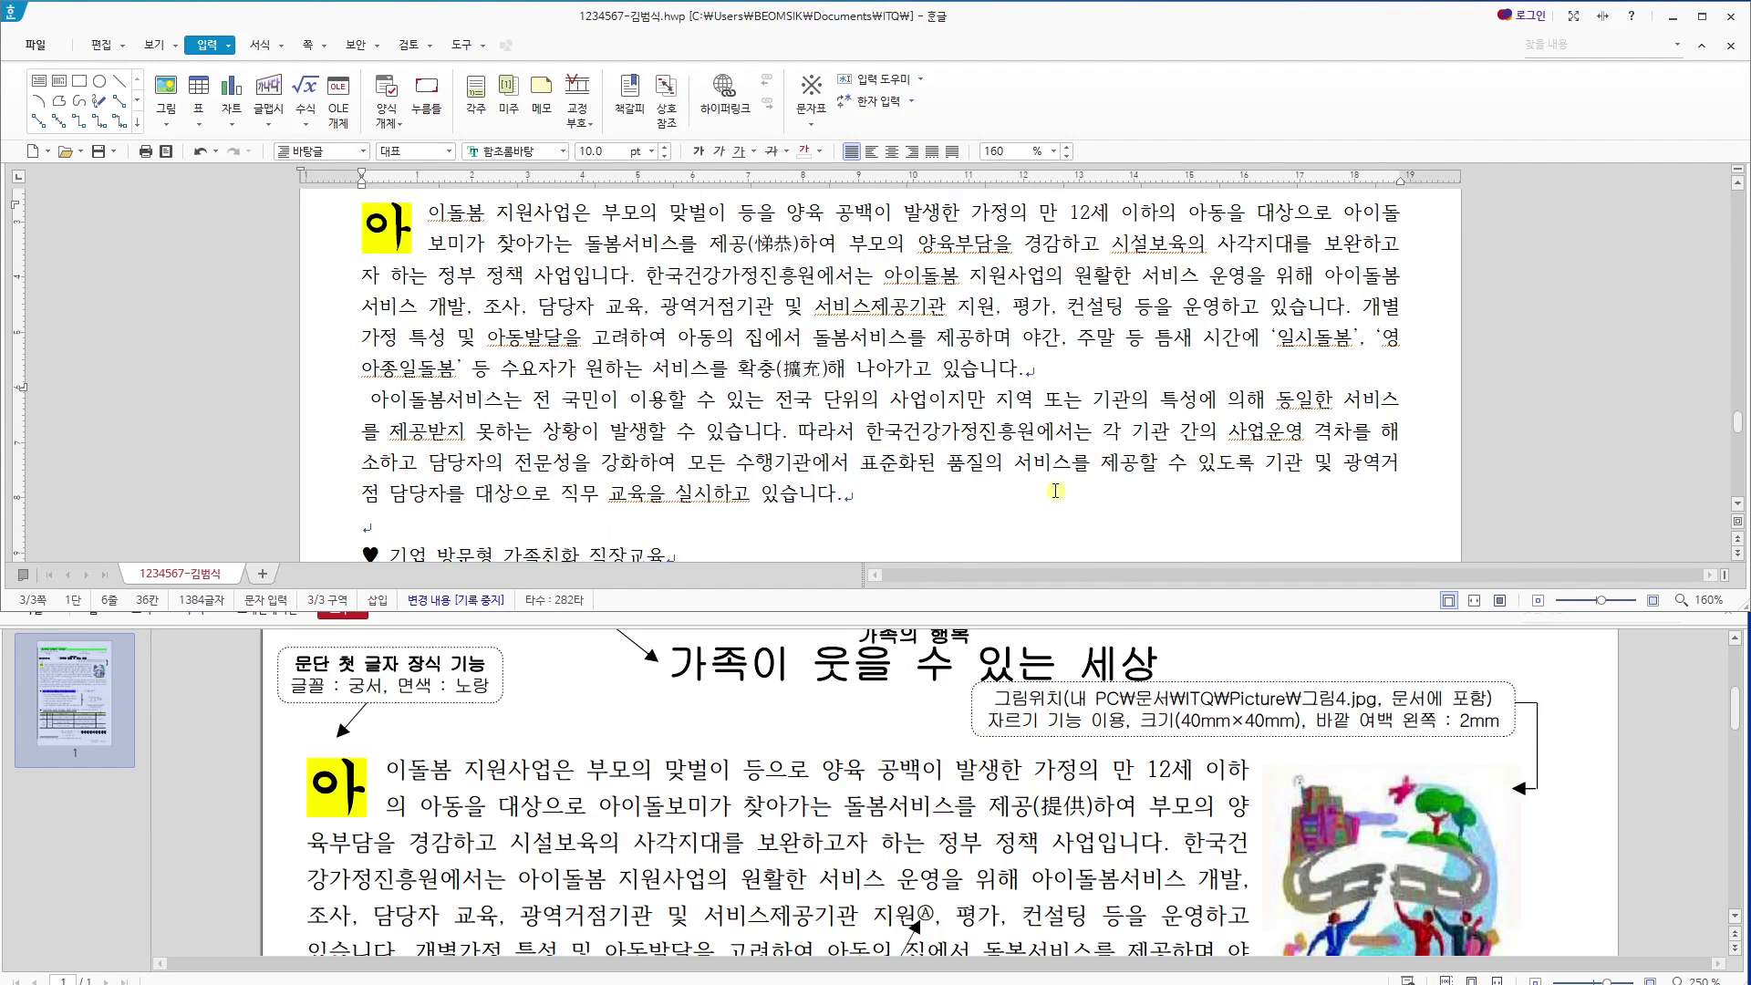
scroll(913, 742, down, 1)
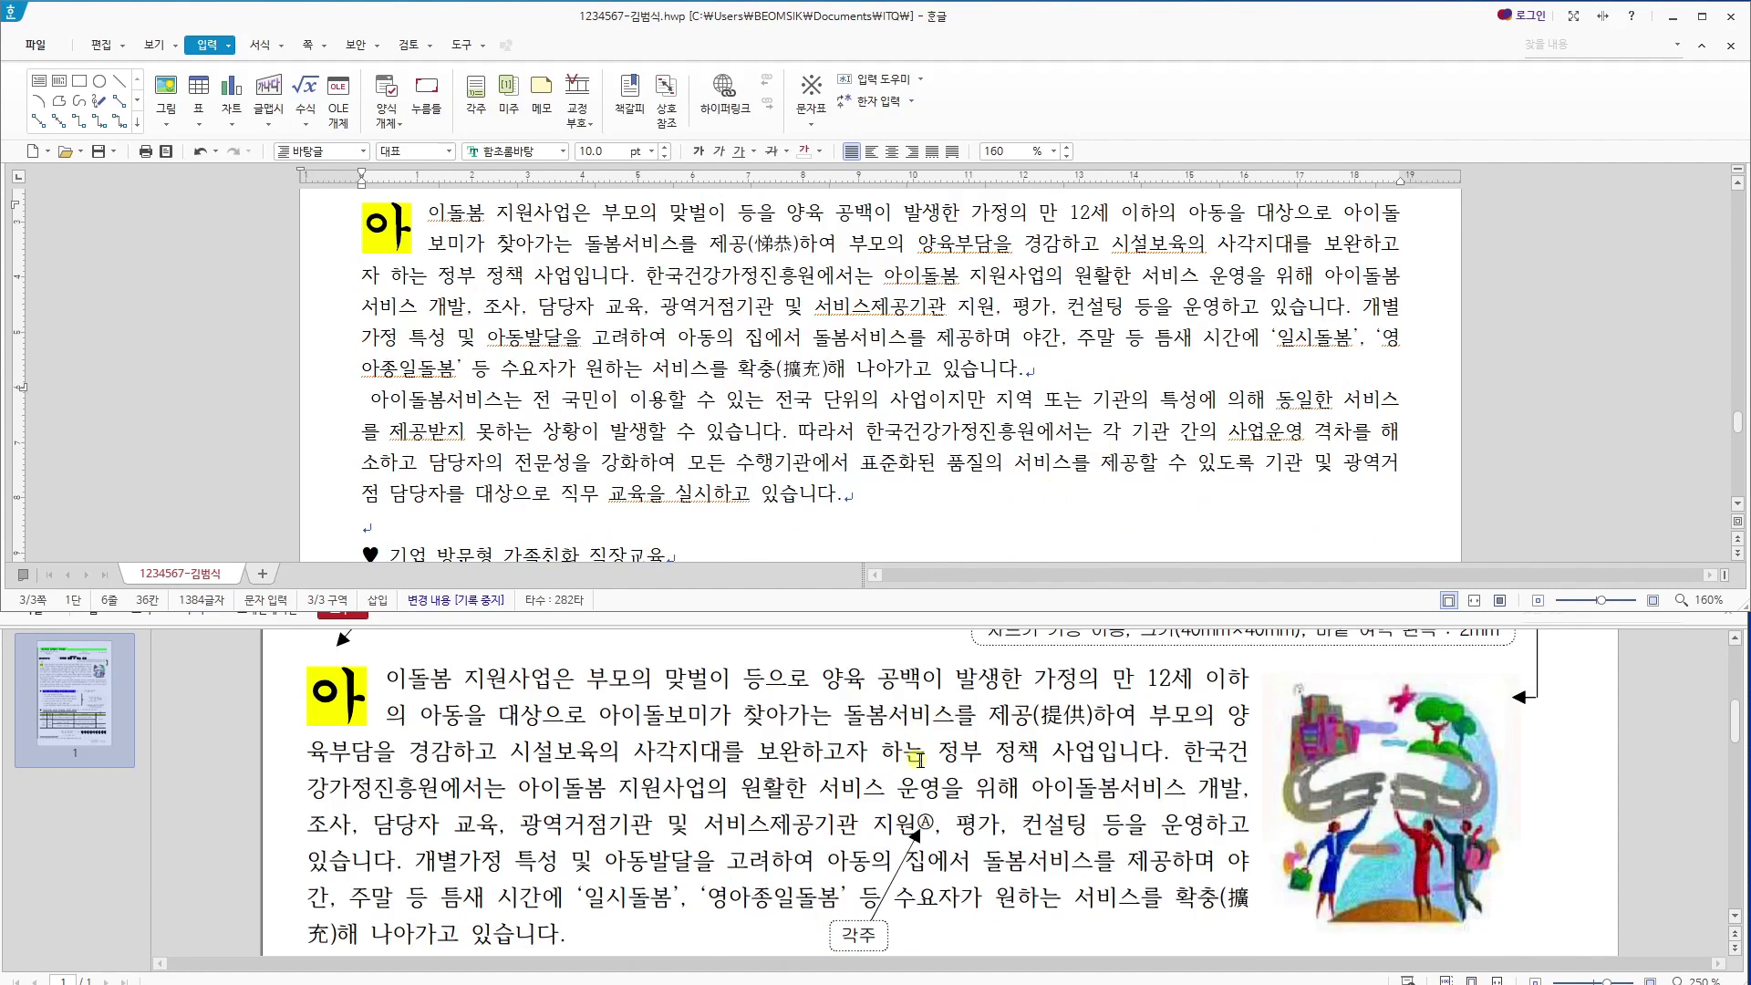
scroll(1002, 782, down, 2)
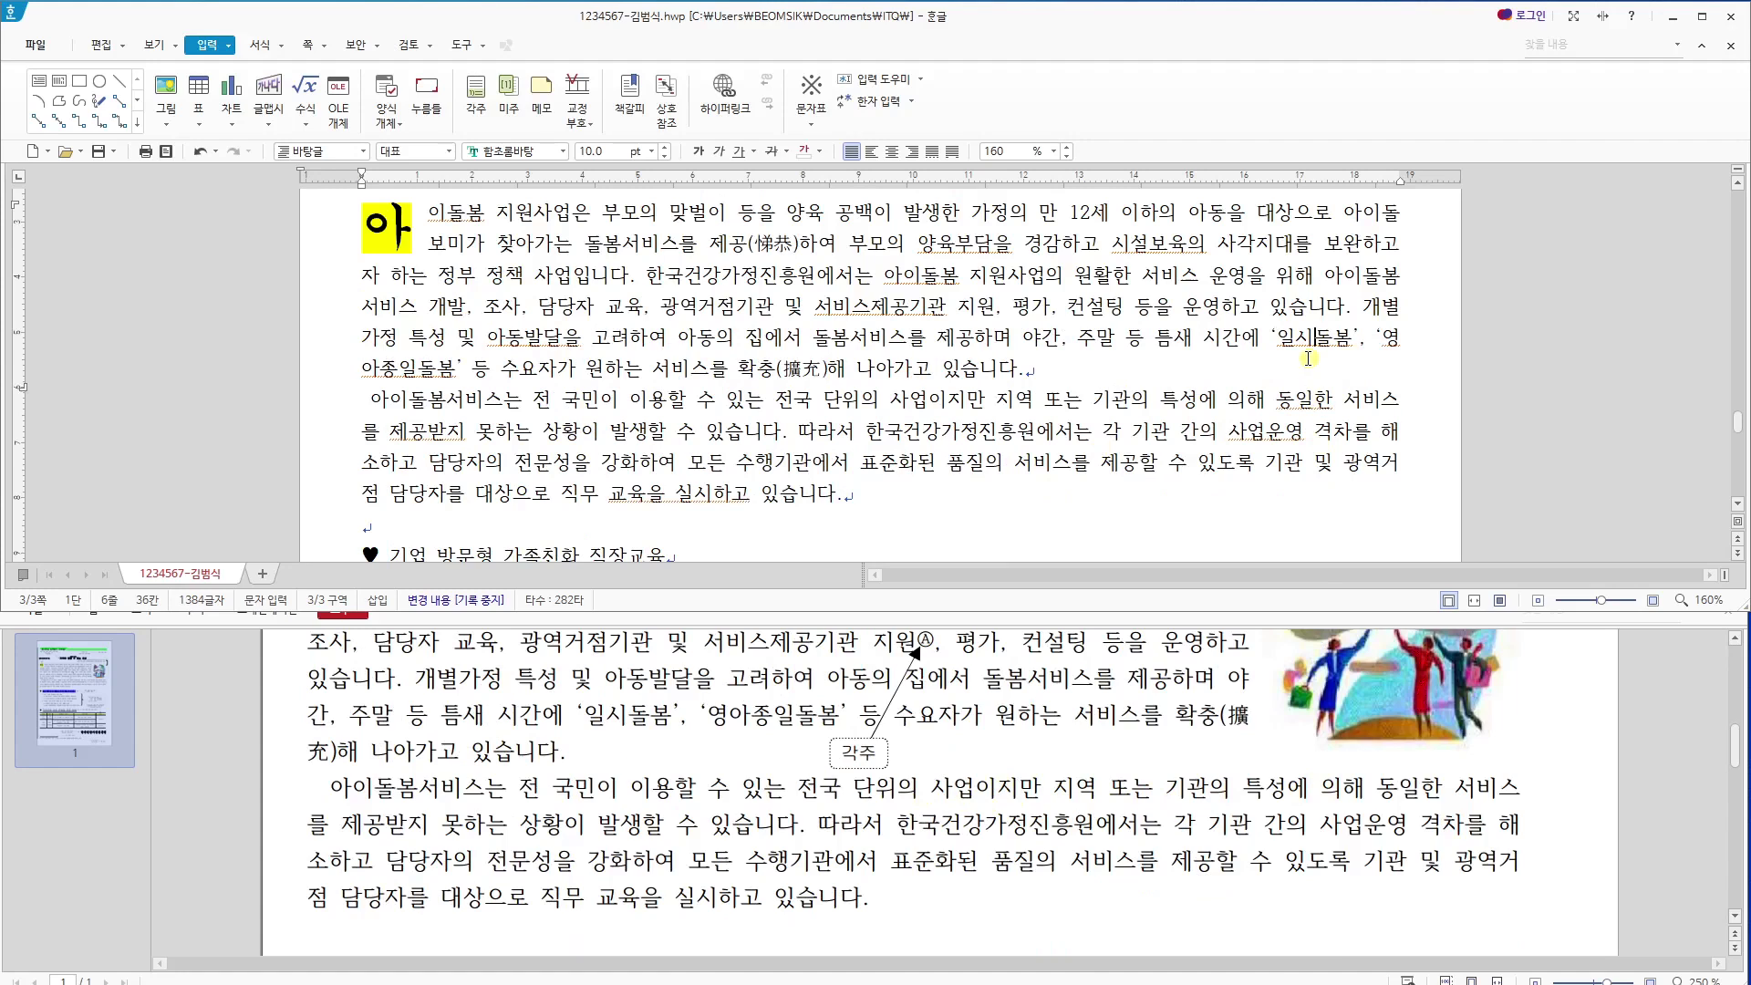
scroll(939, 793, up, 3)
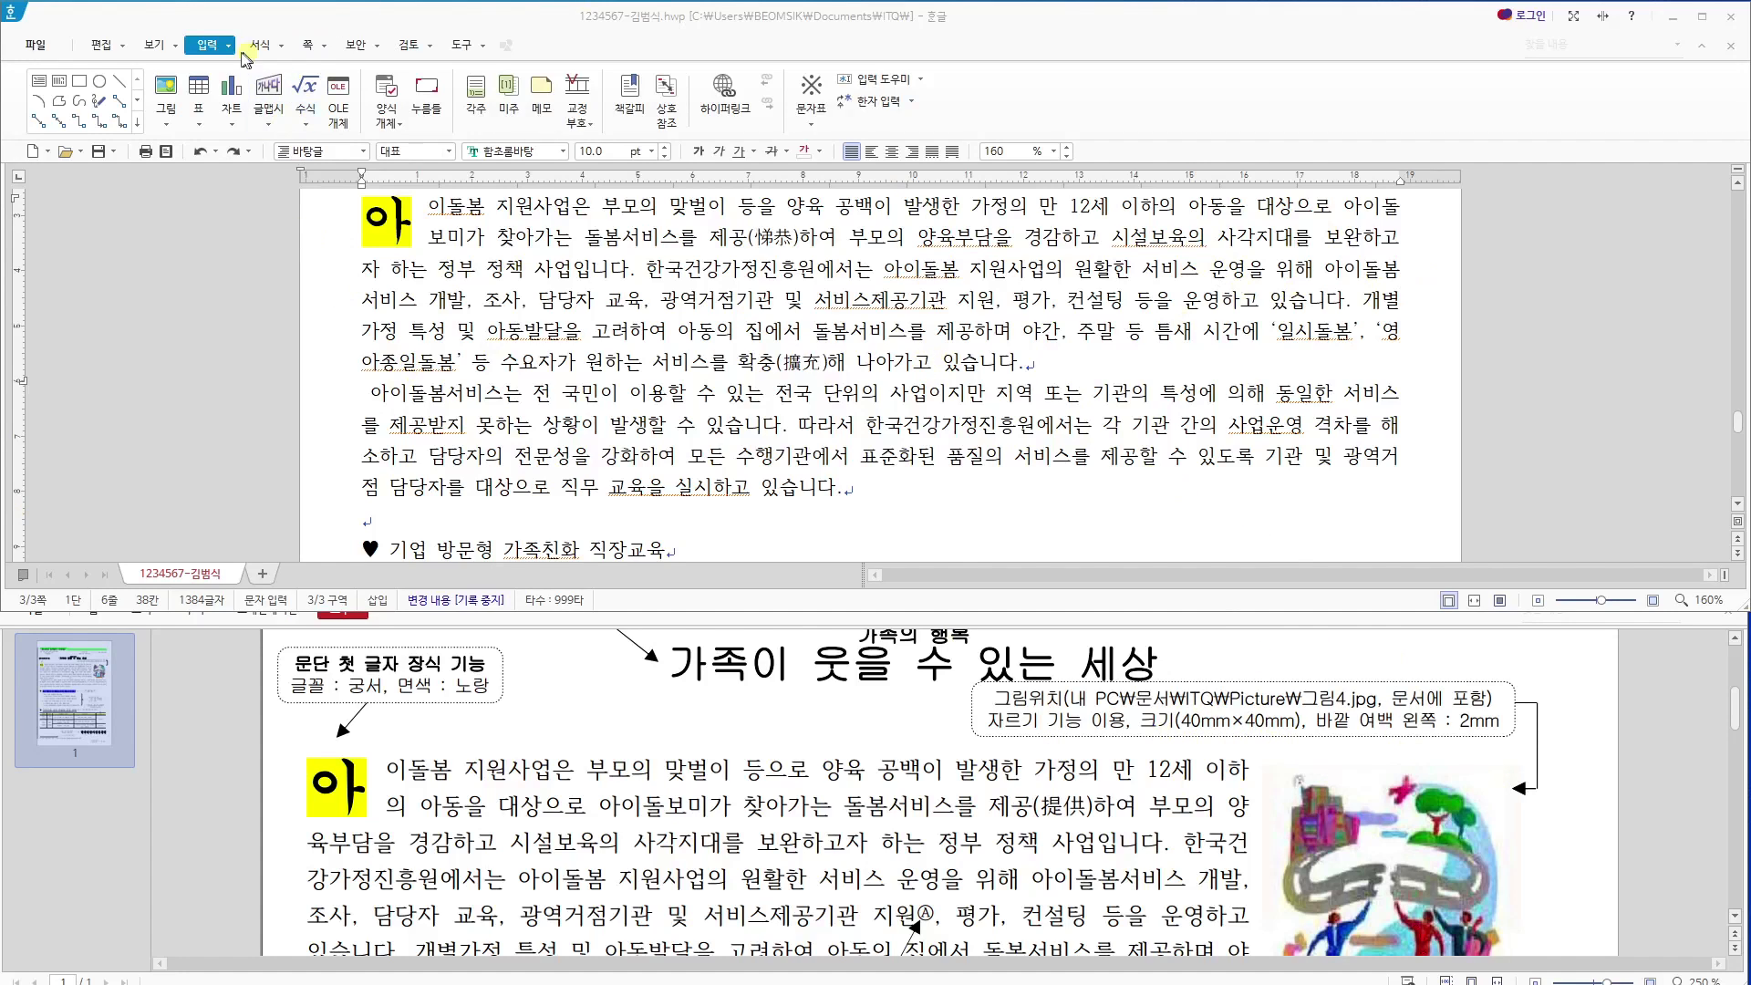
click(166, 87)
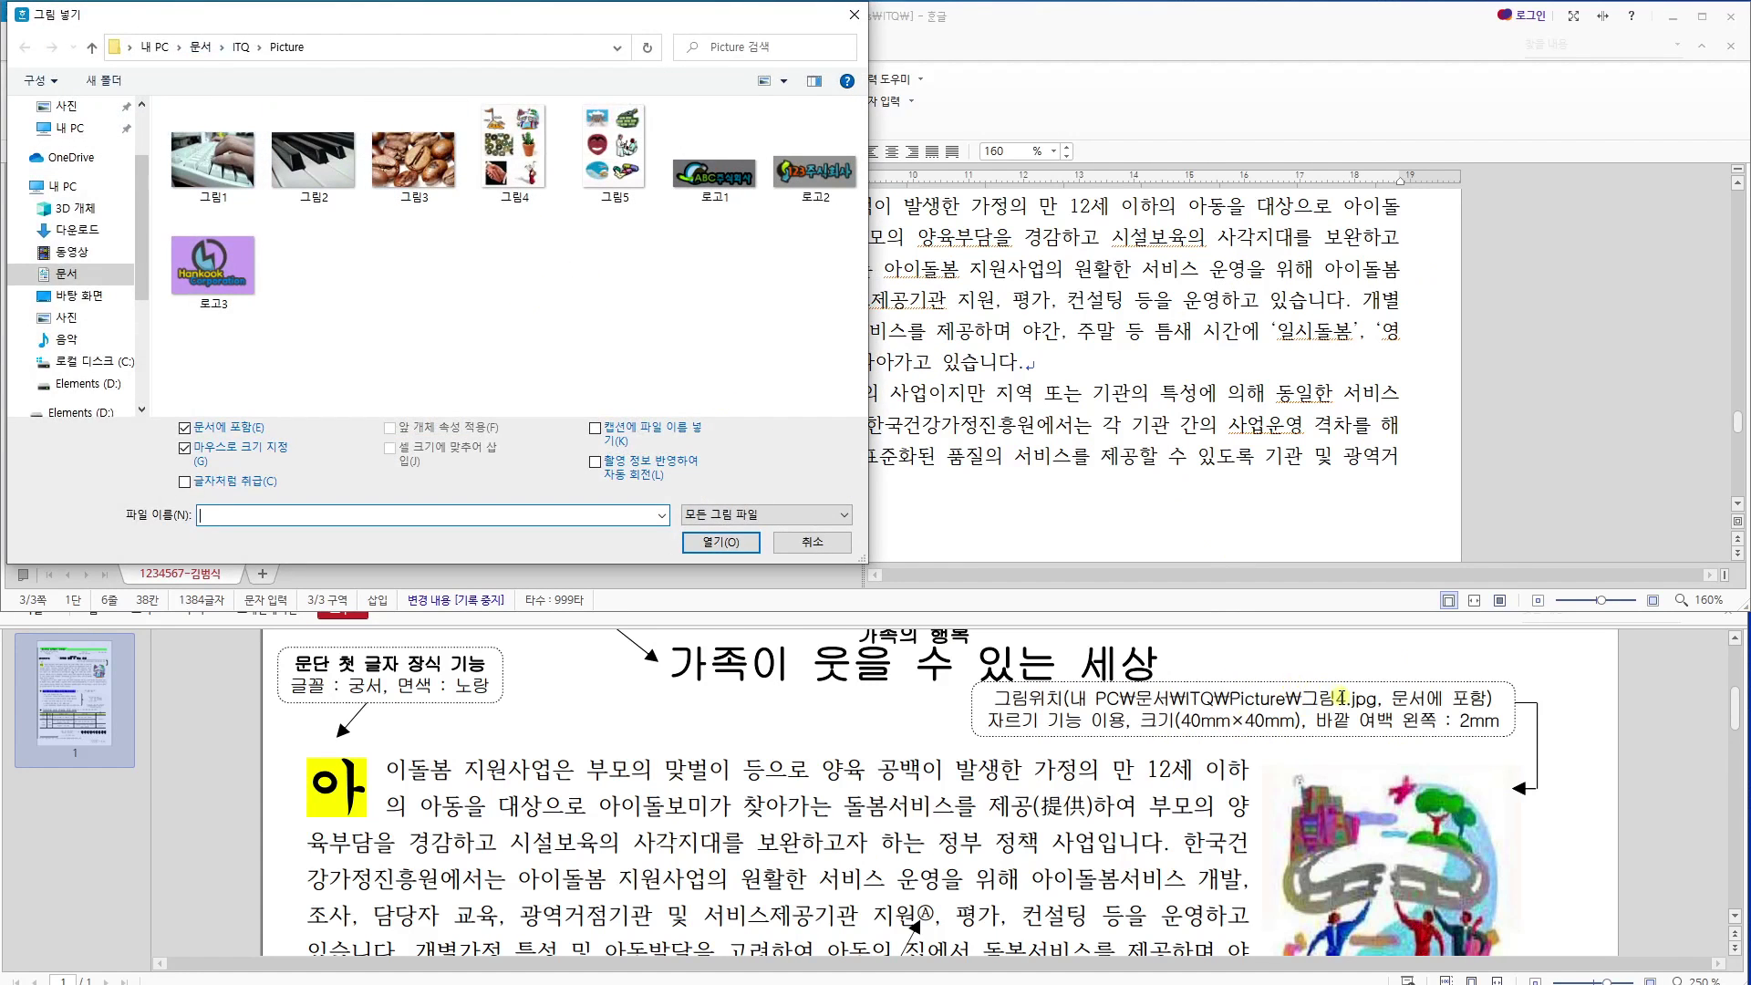
click(513, 165)
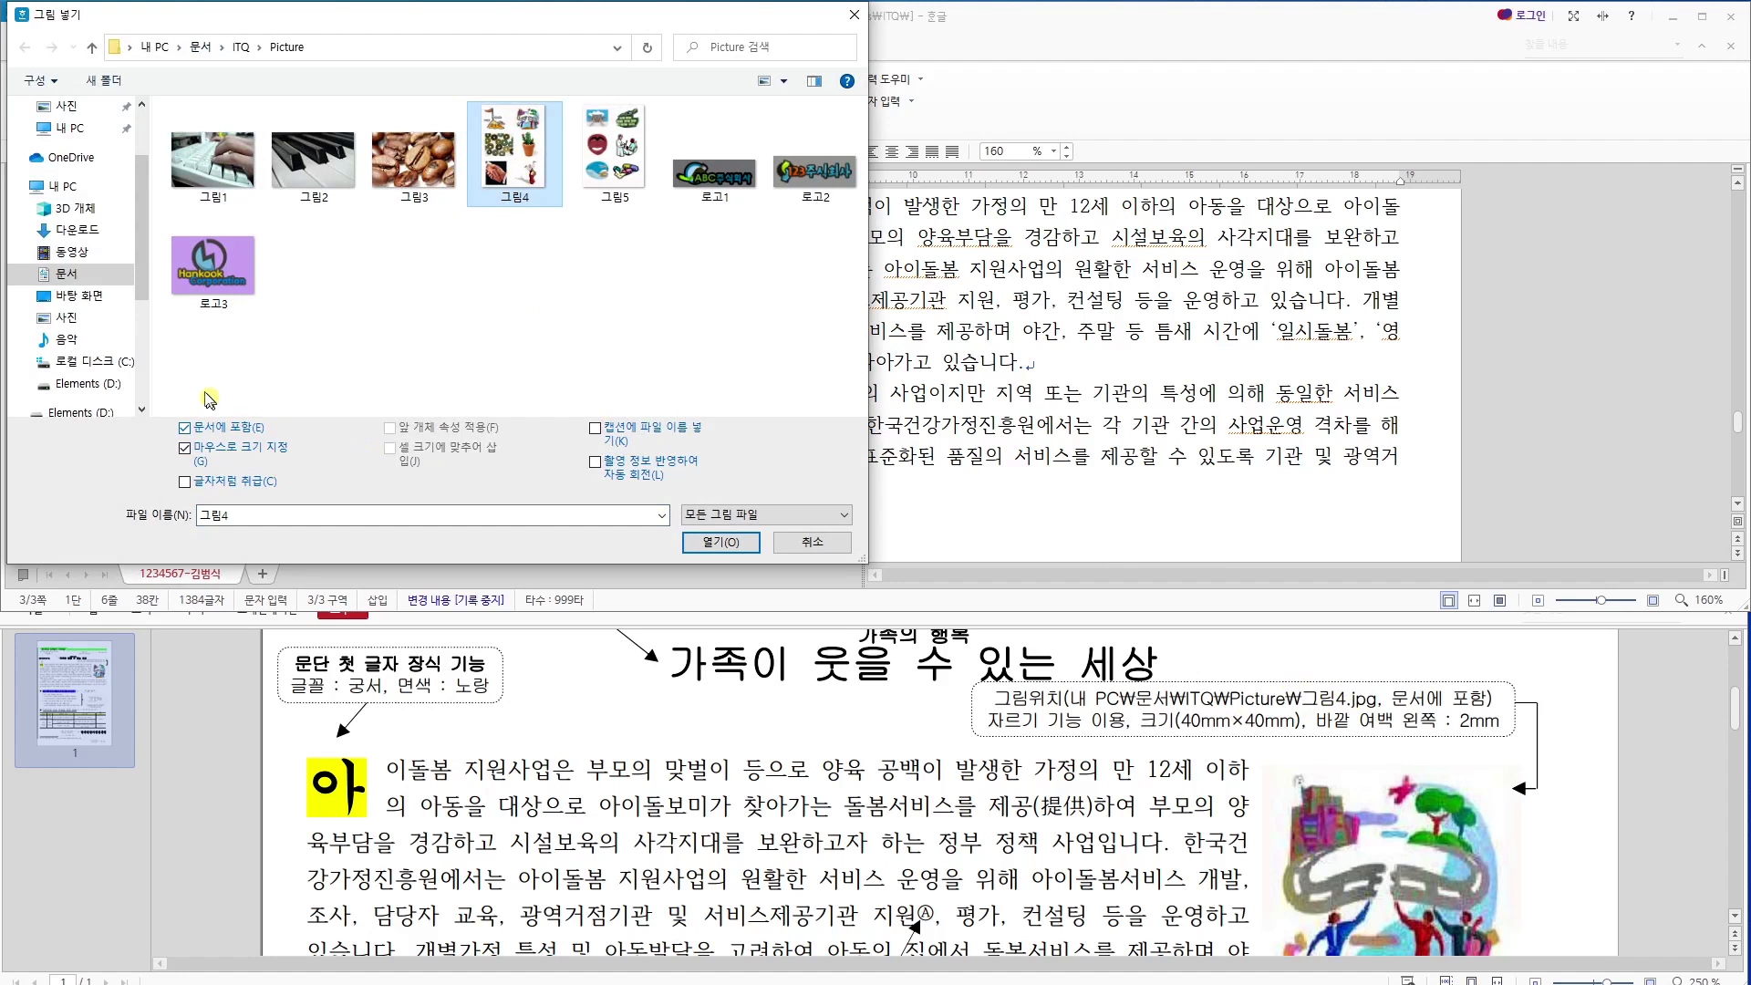
click(721, 542)
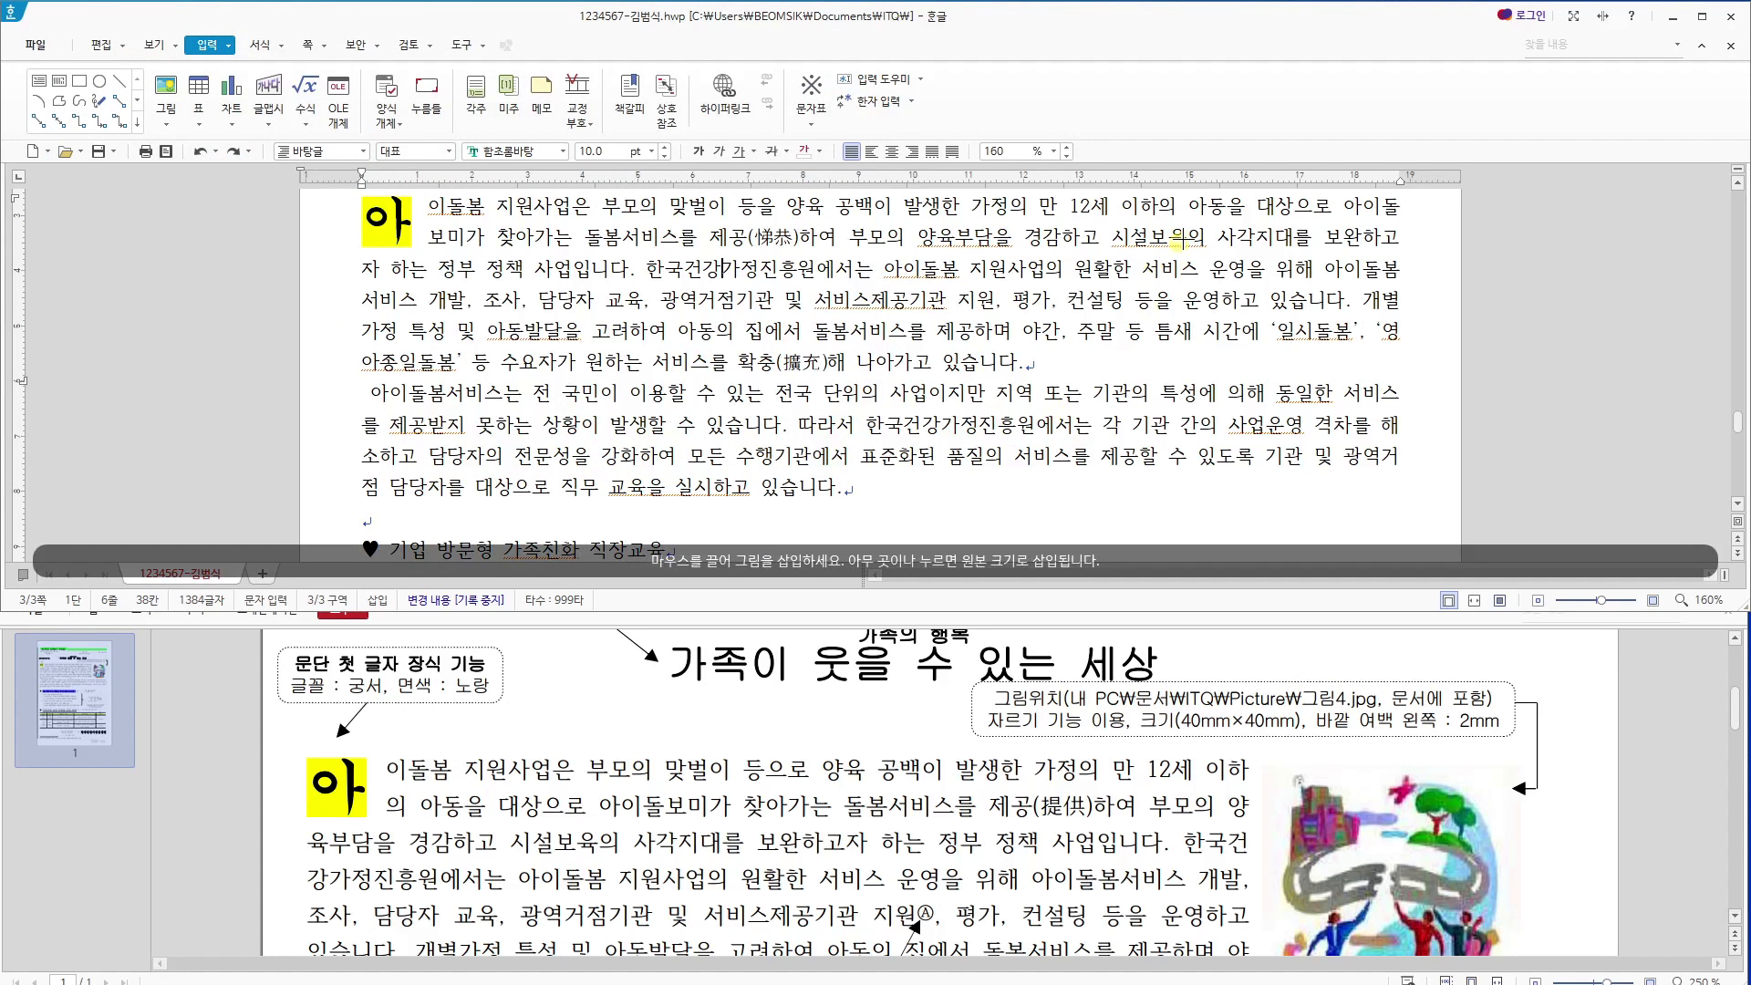
drag(1138, 210, 1391, 541)
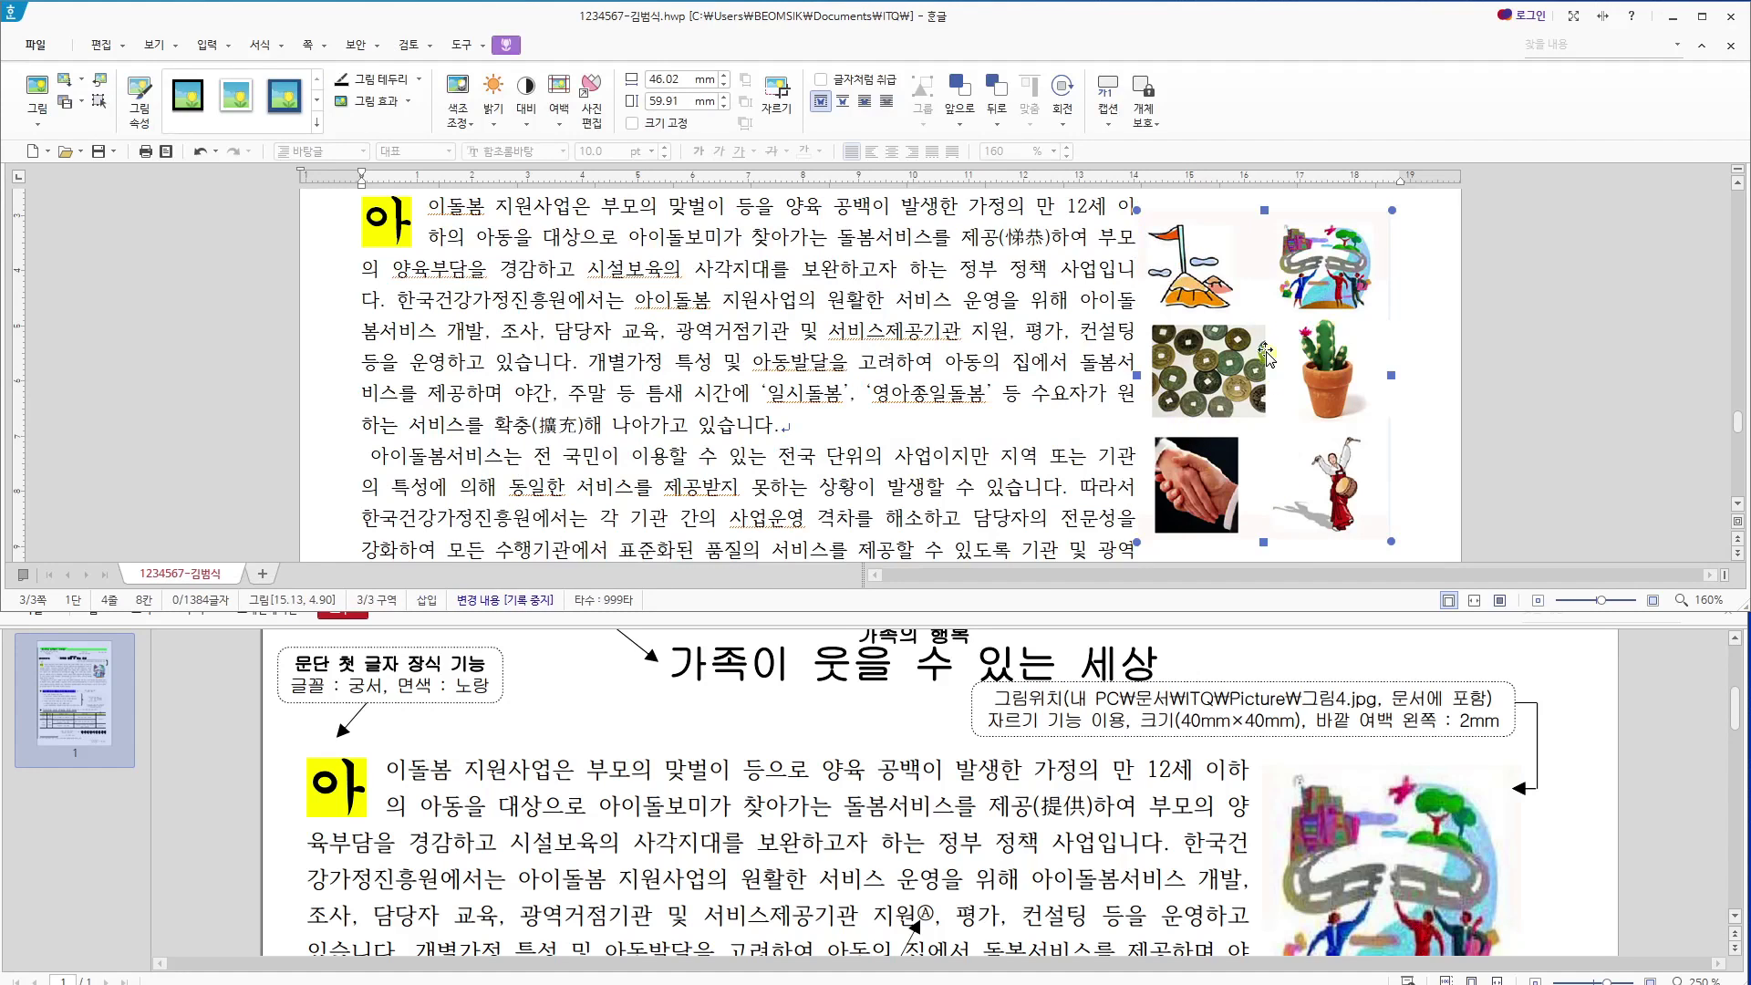
Crop the inserted picture to its upper-right illustration of people beneath the road, about 19 × 18 mm.
scroll(1352, 766, down, 1)
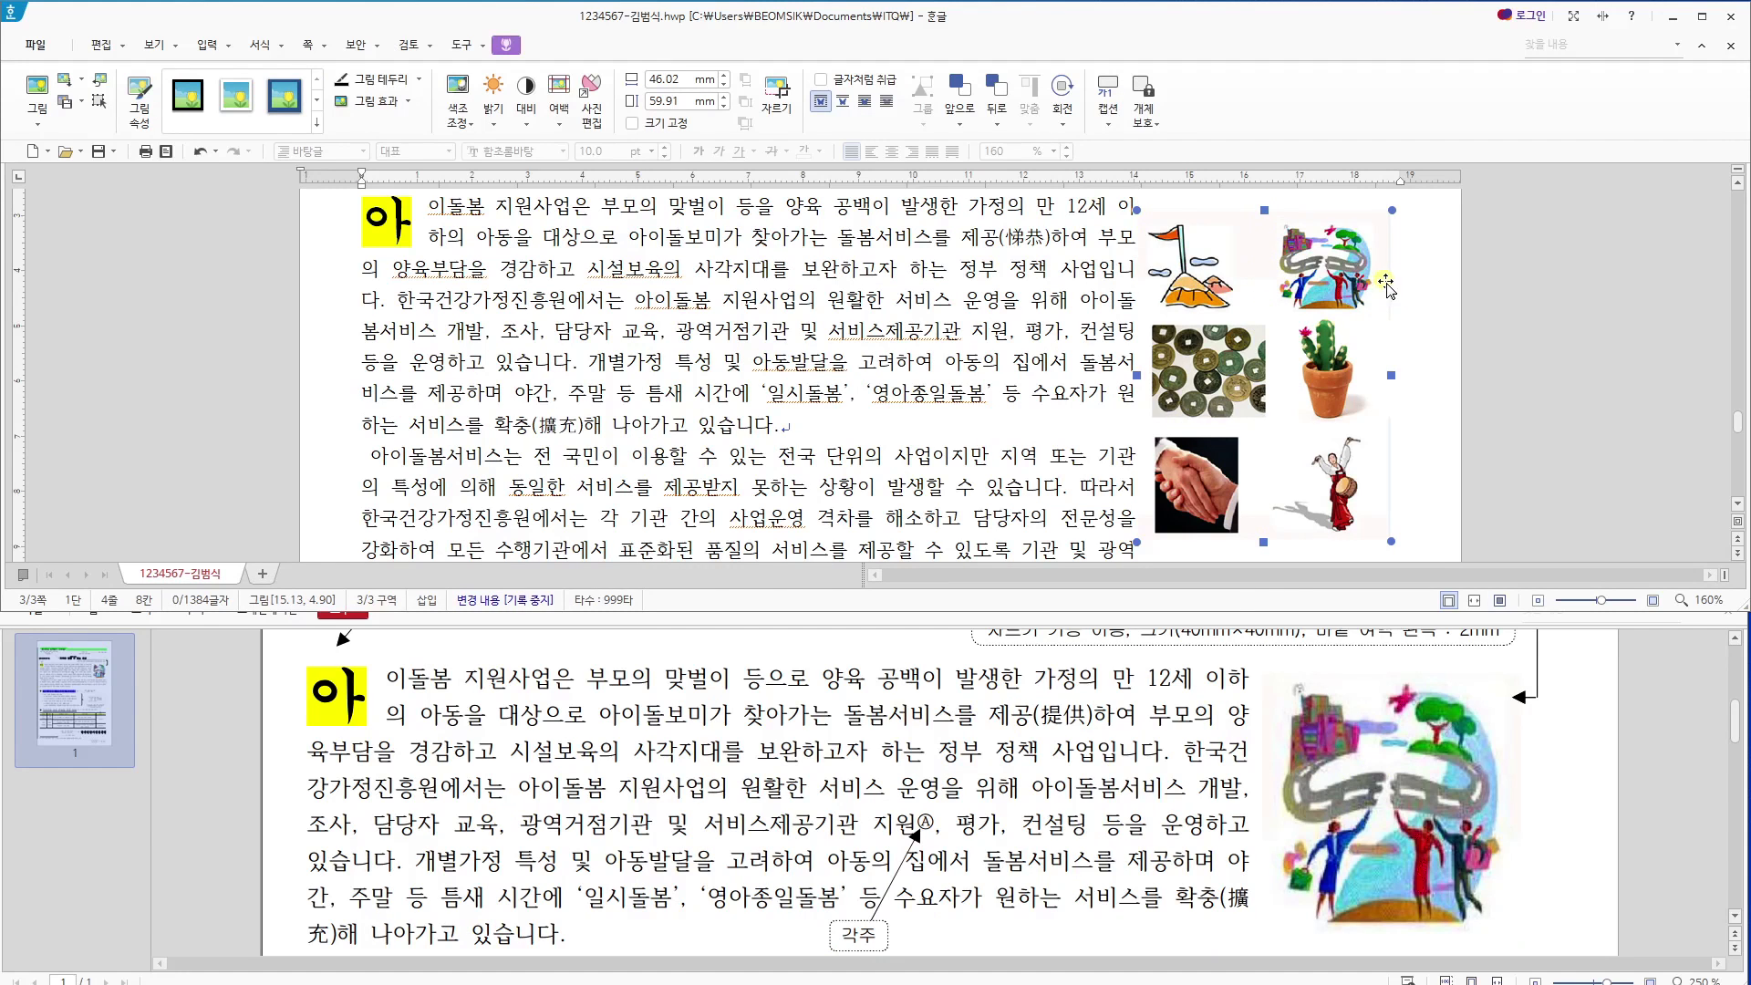
scroll(1258, 636, up, 1)
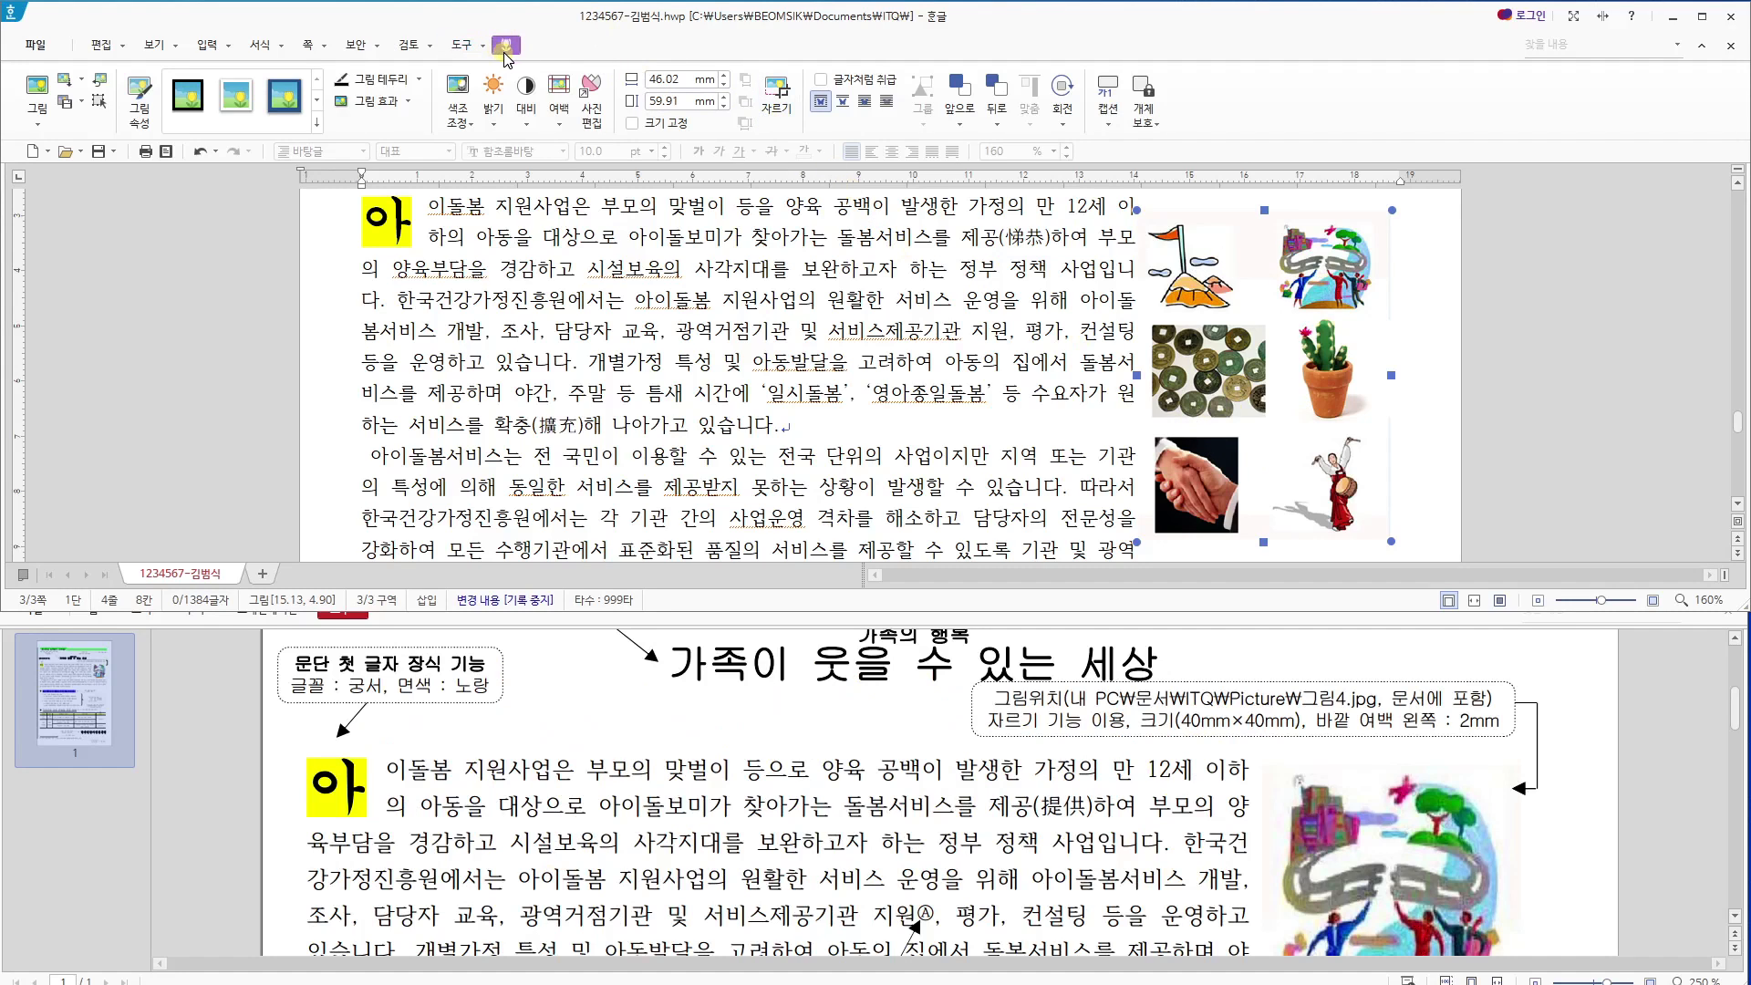
click(777, 85)
click(785, 90)
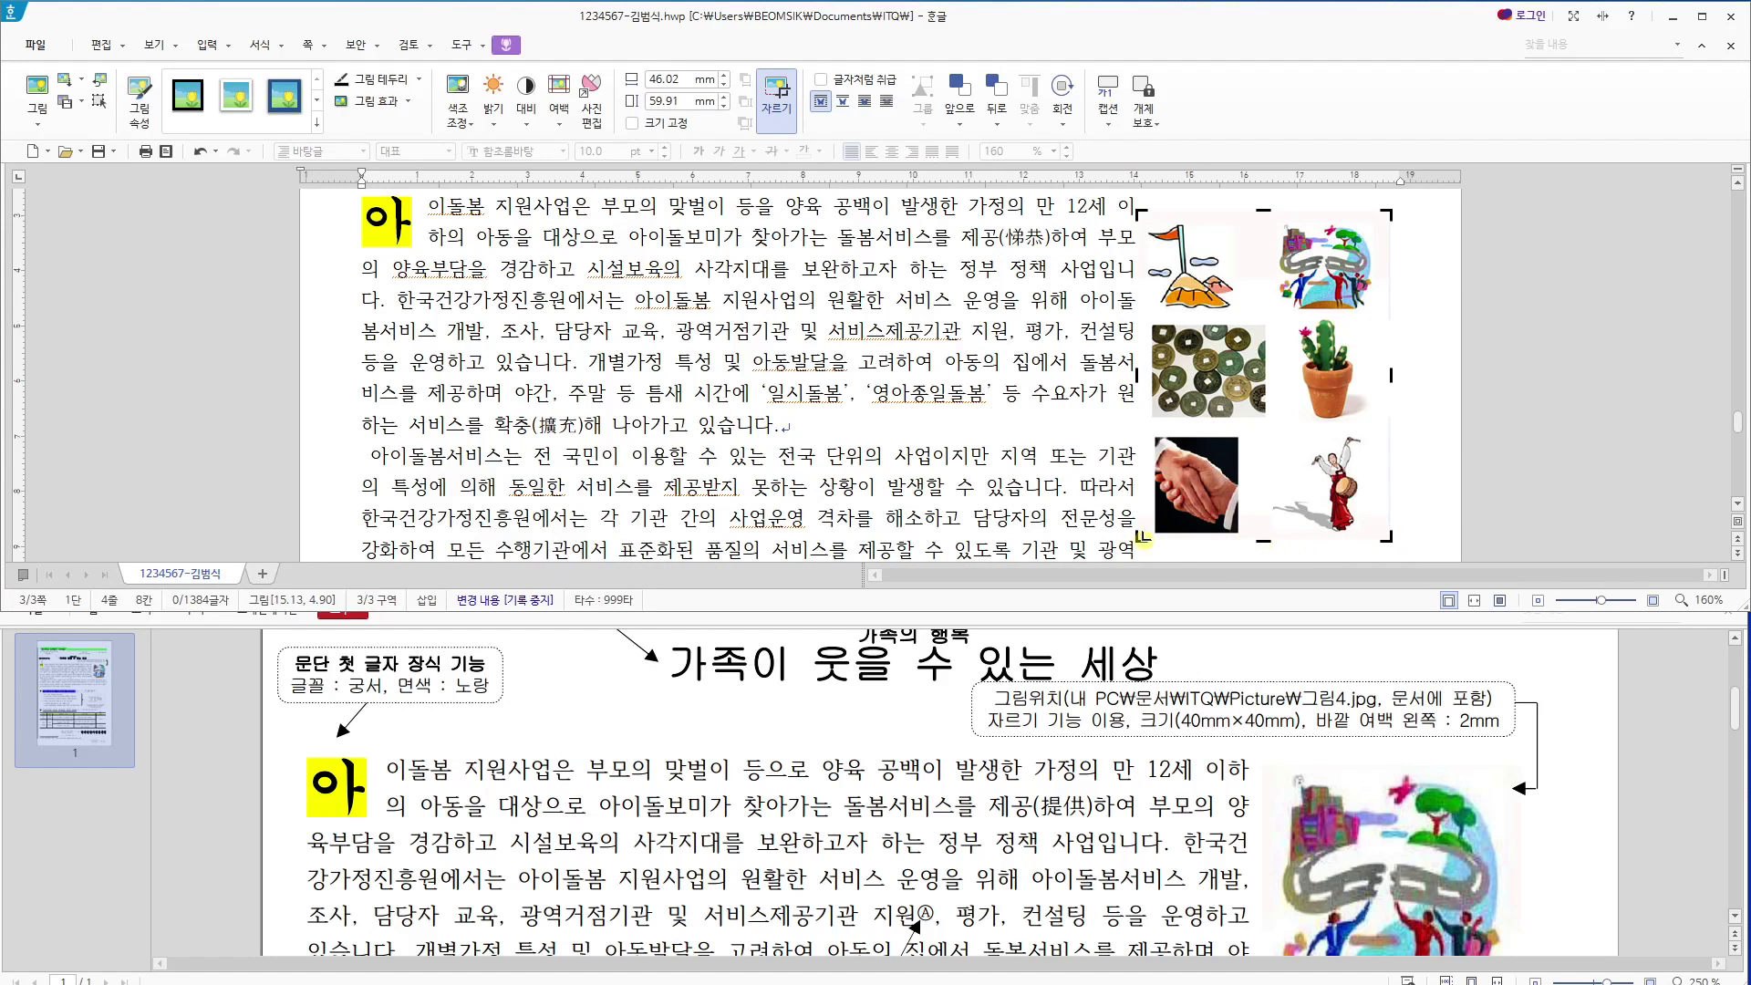
drag(1137, 538, 1271, 316)
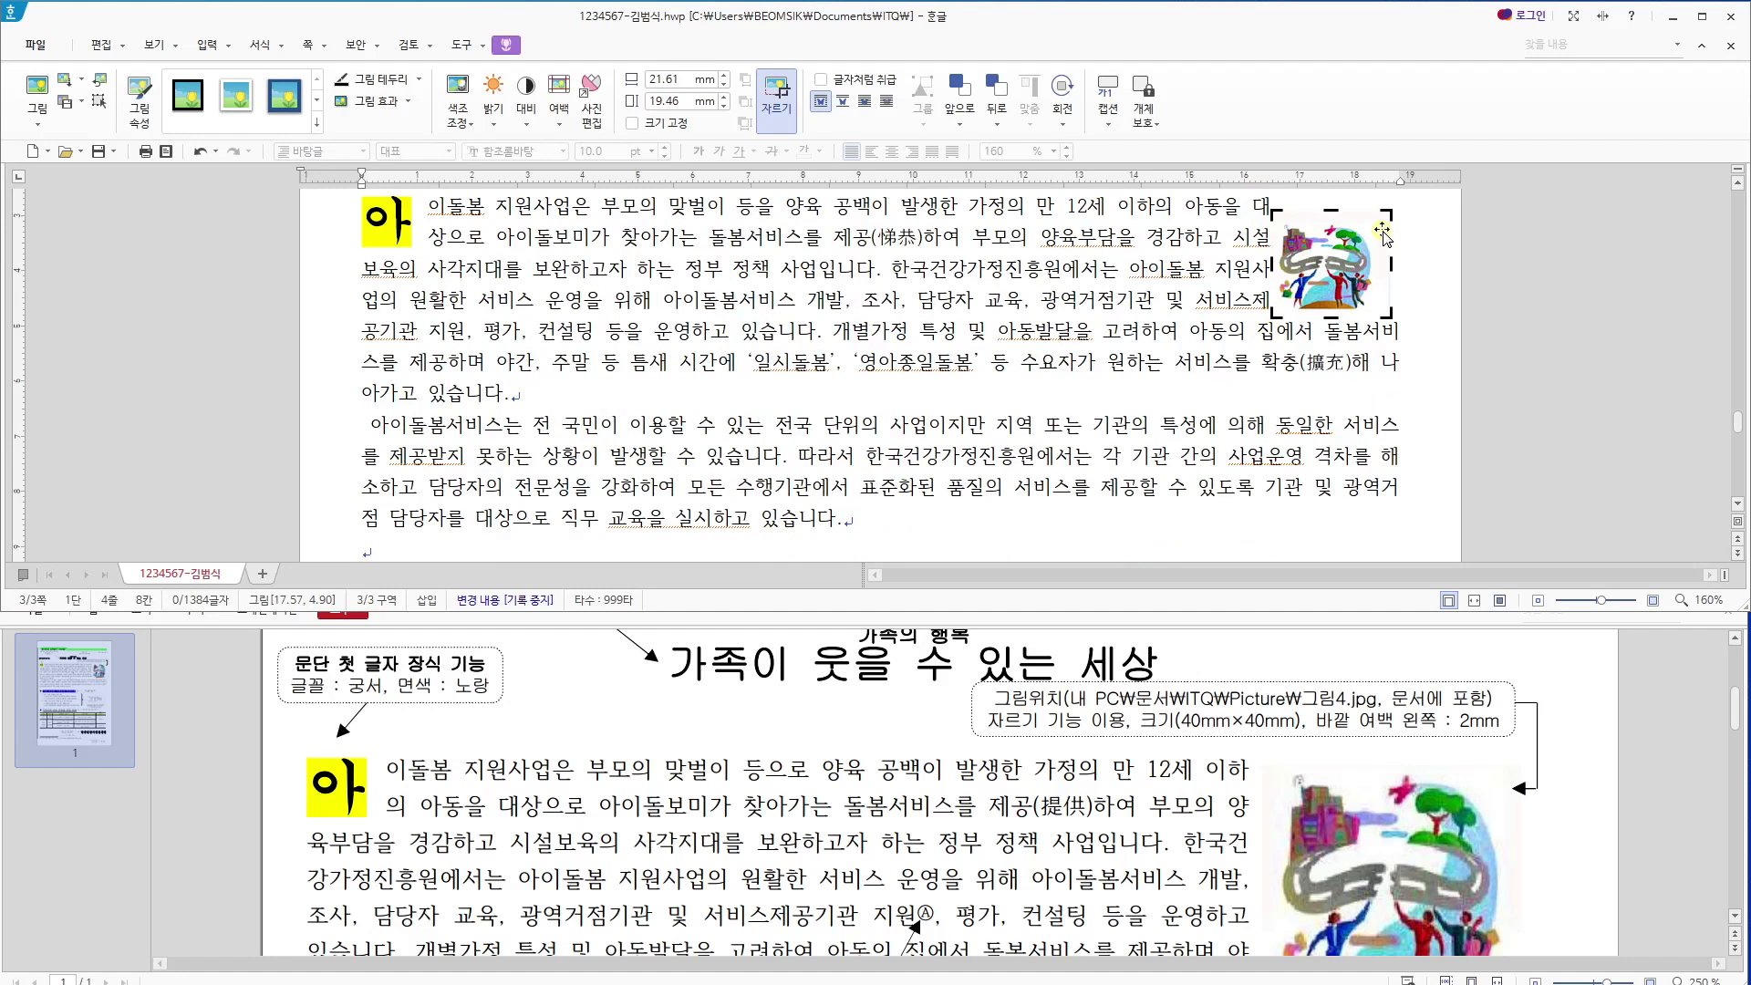
drag(1387, 212, 1375, 217)
click(777, 91)
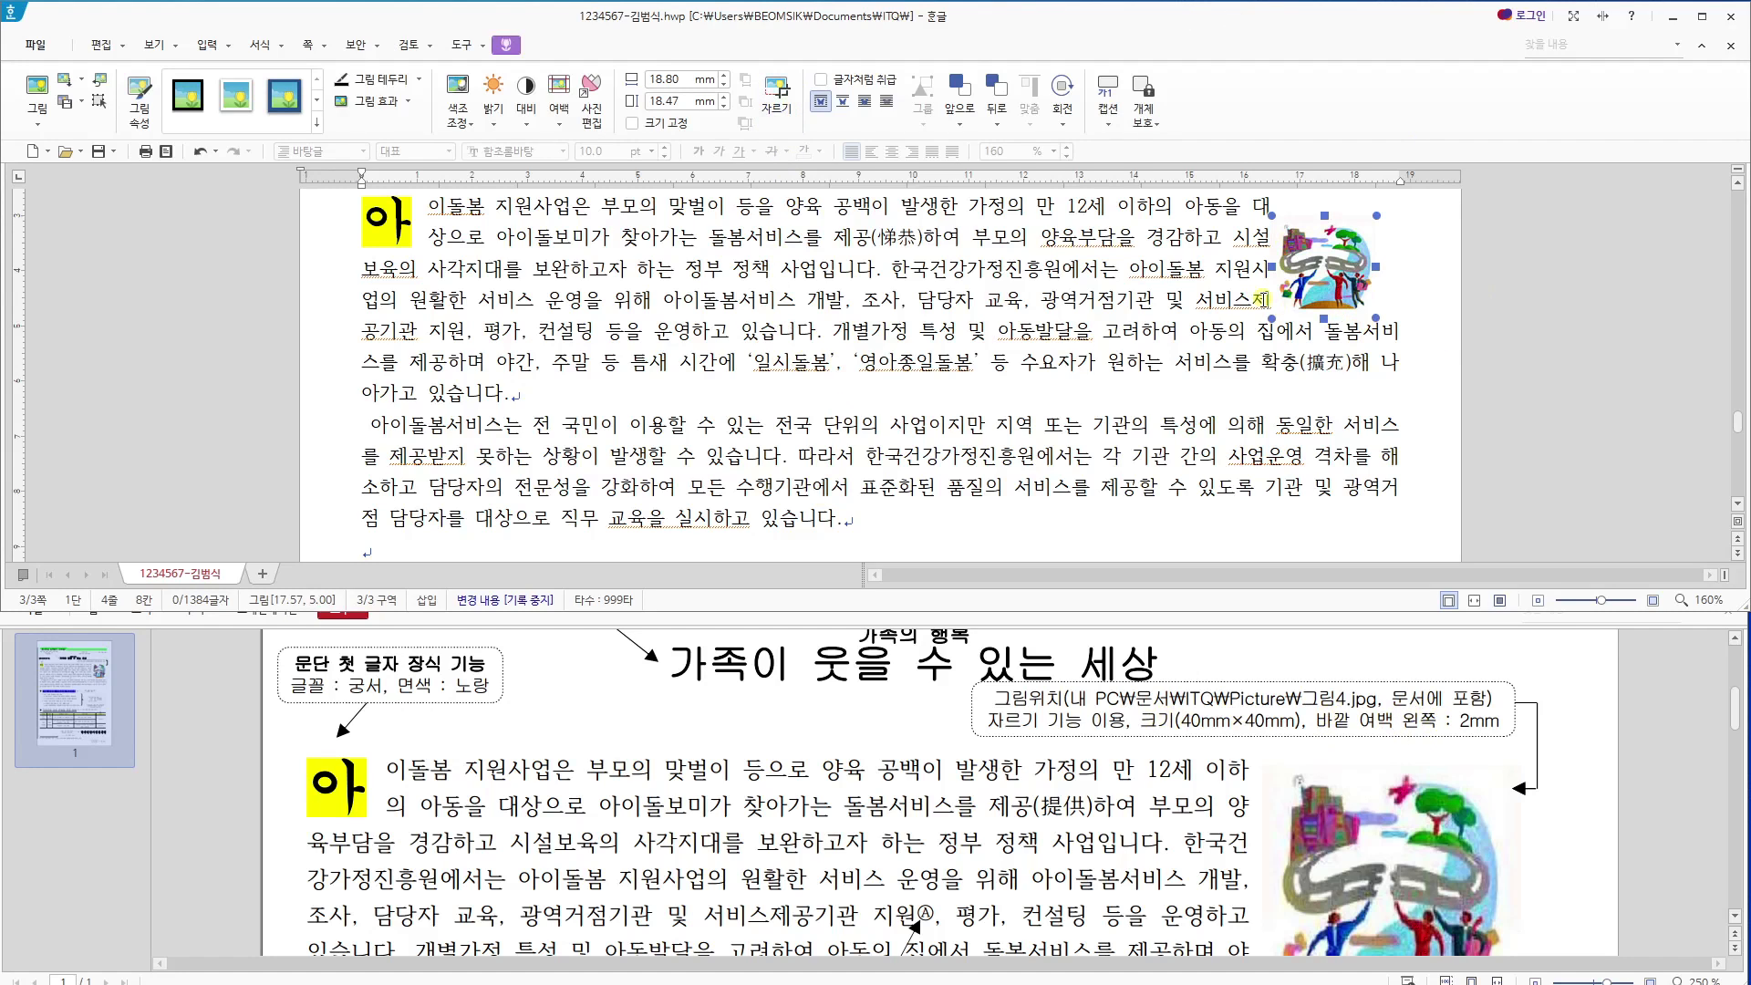
double_click(1318, 270)
drag(730, 14, 1146, 228)
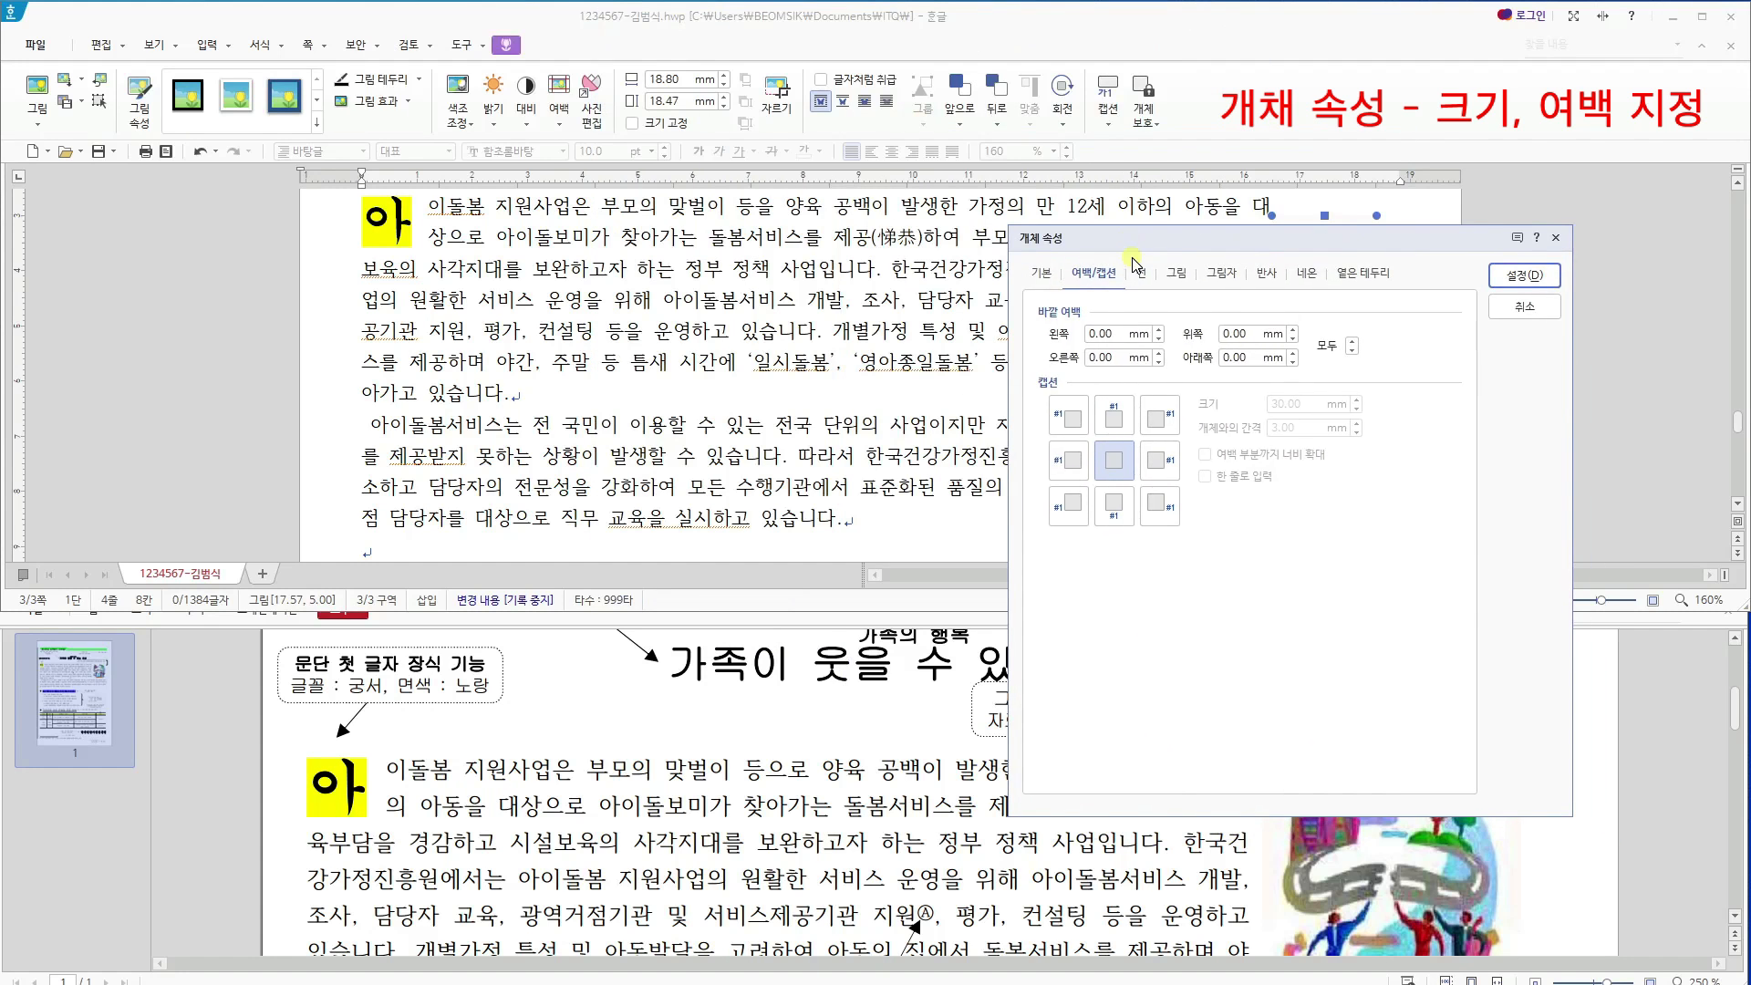
click(1524, 308)
Set the cropped picture's left outer margin to 2 mm in its object properties.
right_click(1339, 267)
click(1387, 289)
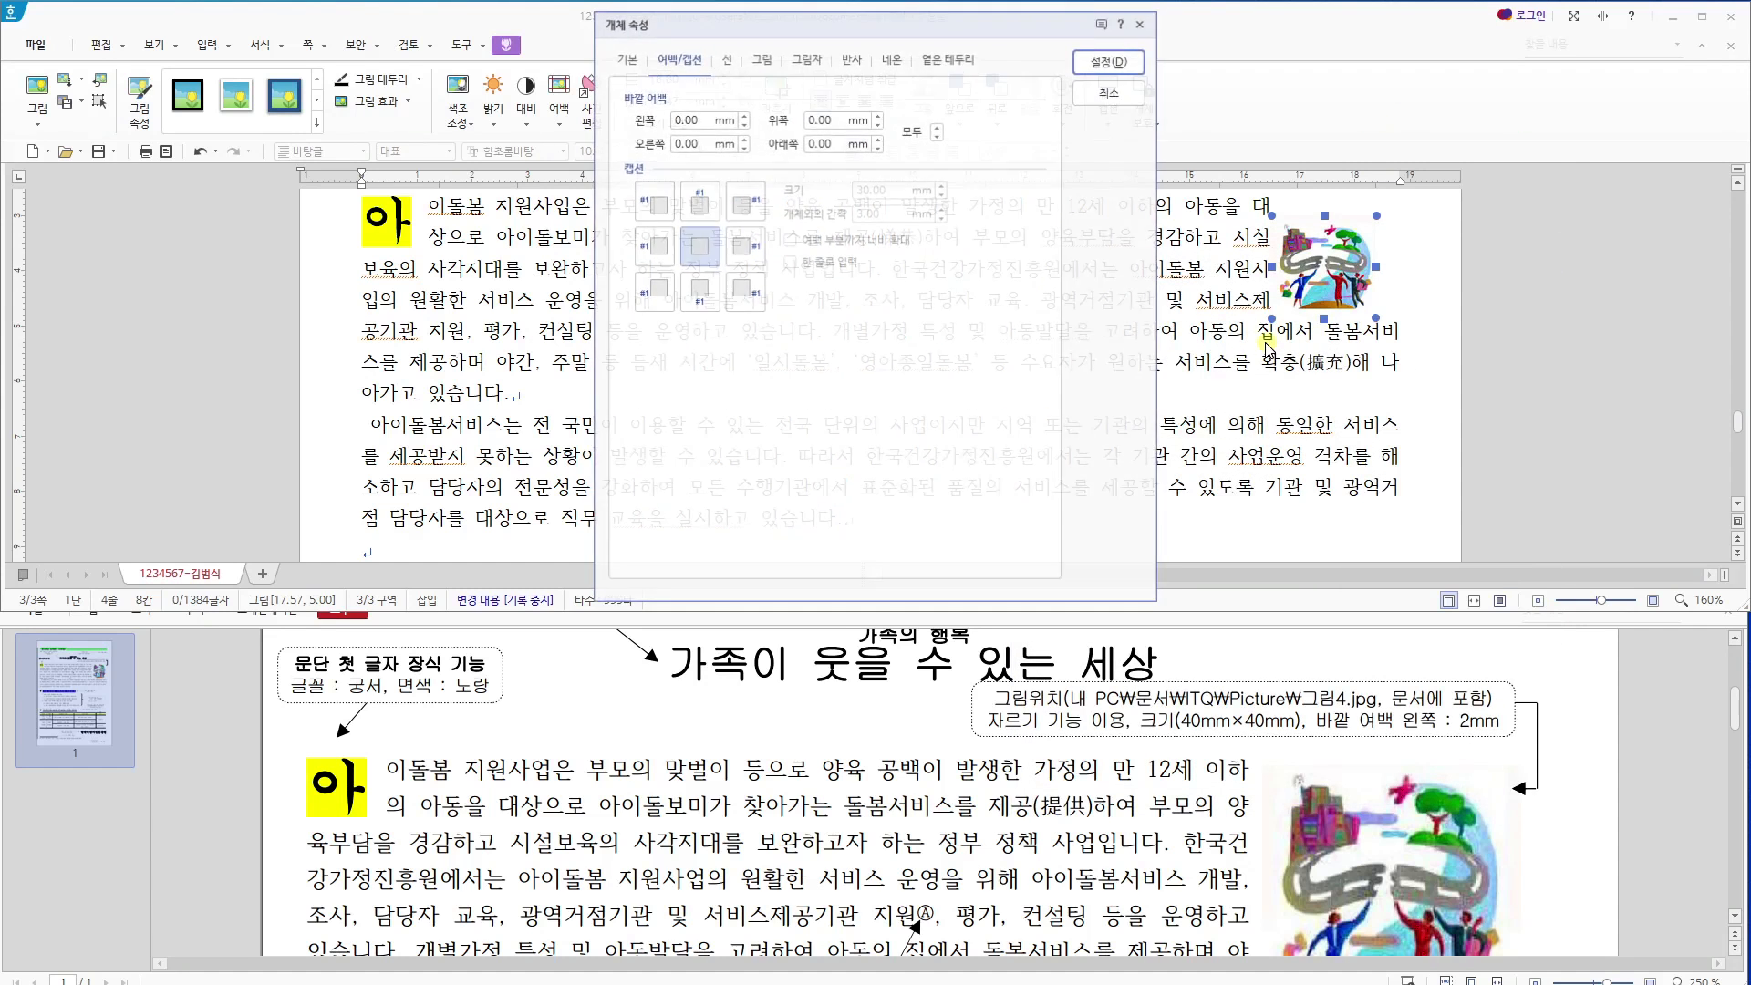
drag(710, 25, 819, 134)
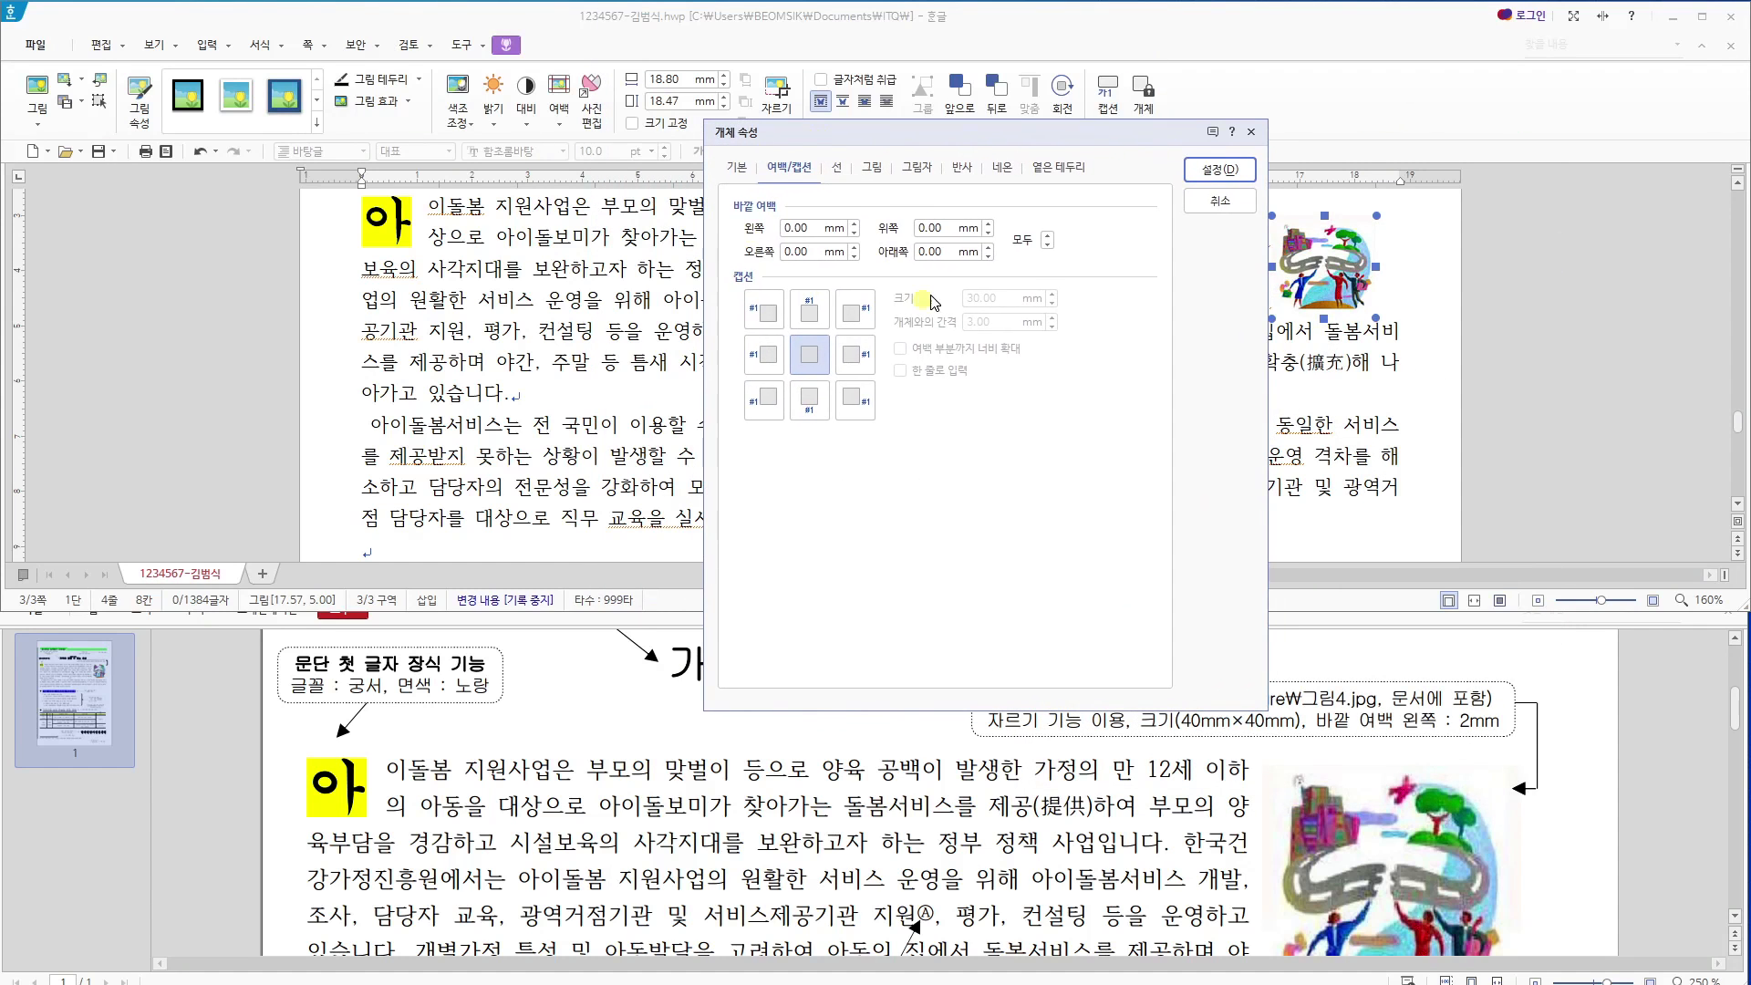
double_click(810, 232)
drag(817, 227, 770, 228)
Set the picture's width and height to 40 mm each and apply the object properties.
click(742, 170)
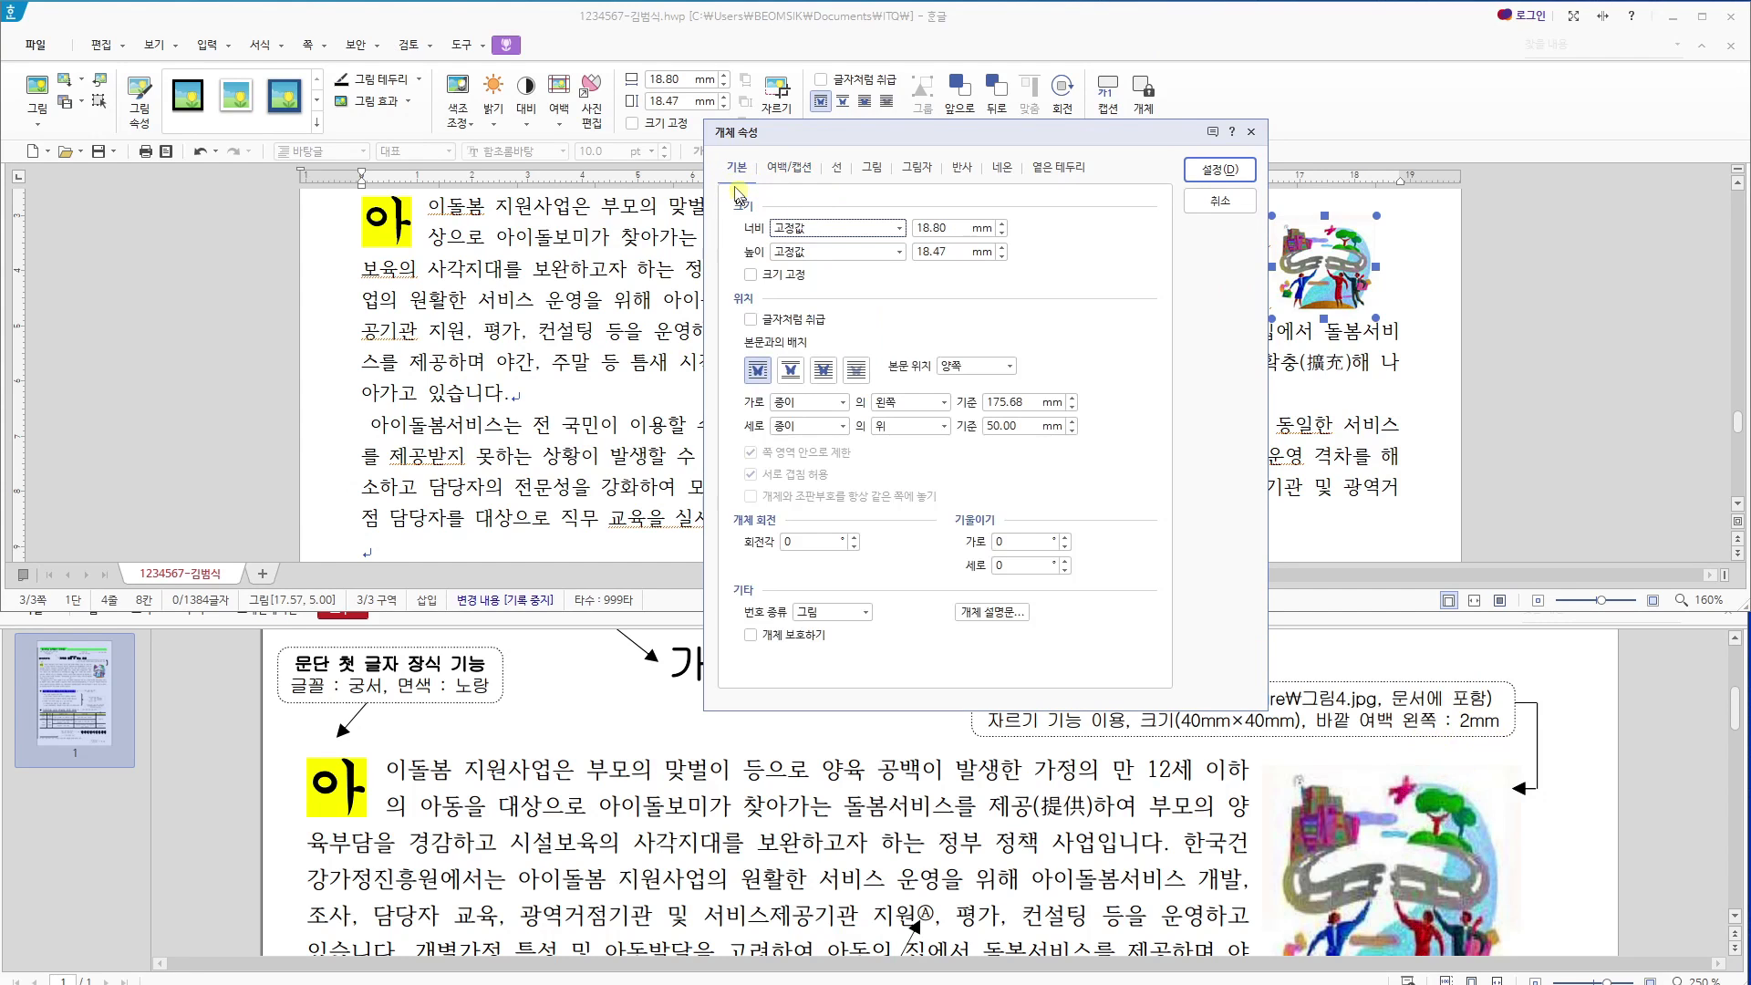
drag(949, 236, 776, 228)
text(40)
drag(948, 252, 901, 260)
text(40)
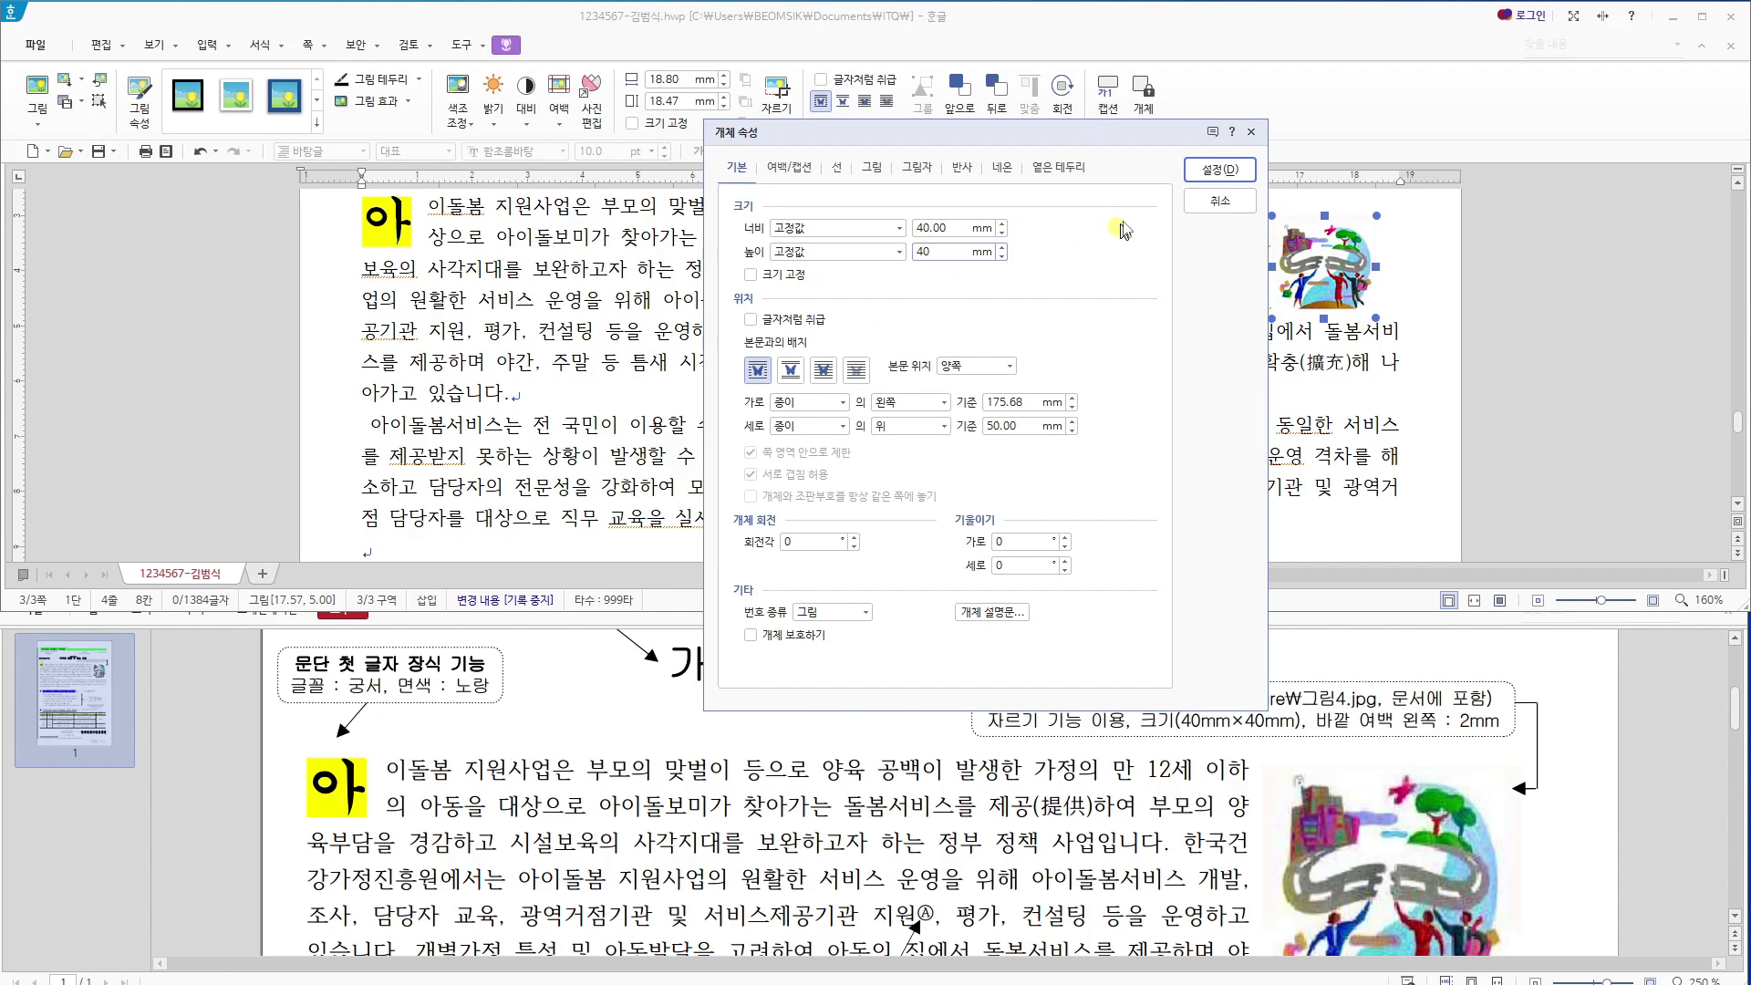
click(1200, 179)
Move the picture to the right edge of the first paragraph, level with its opening lines, and save the document.
drag(1371, 341, 1264, 245)
drag(1290, 357, 1268, 387)
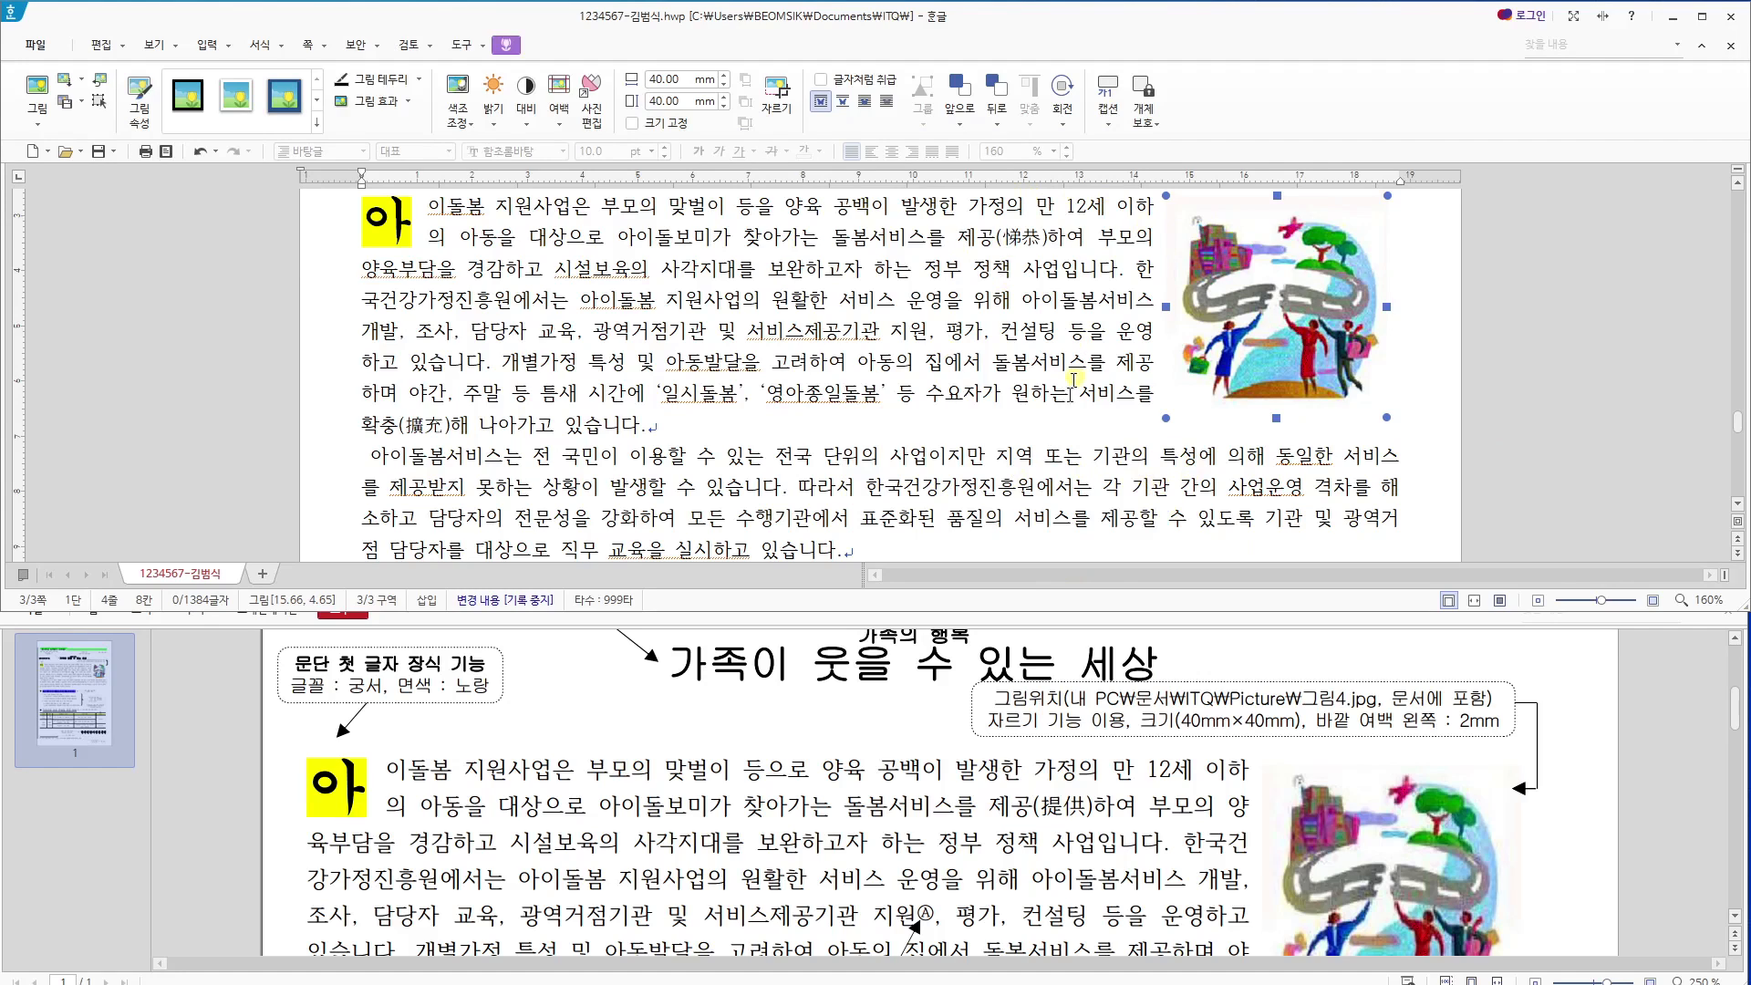
key(alt+s)
Insert a footnote after the word 지원 in 서비스제공기관 지원 in the first paragraph.
scroll(972, 841, down, 1)
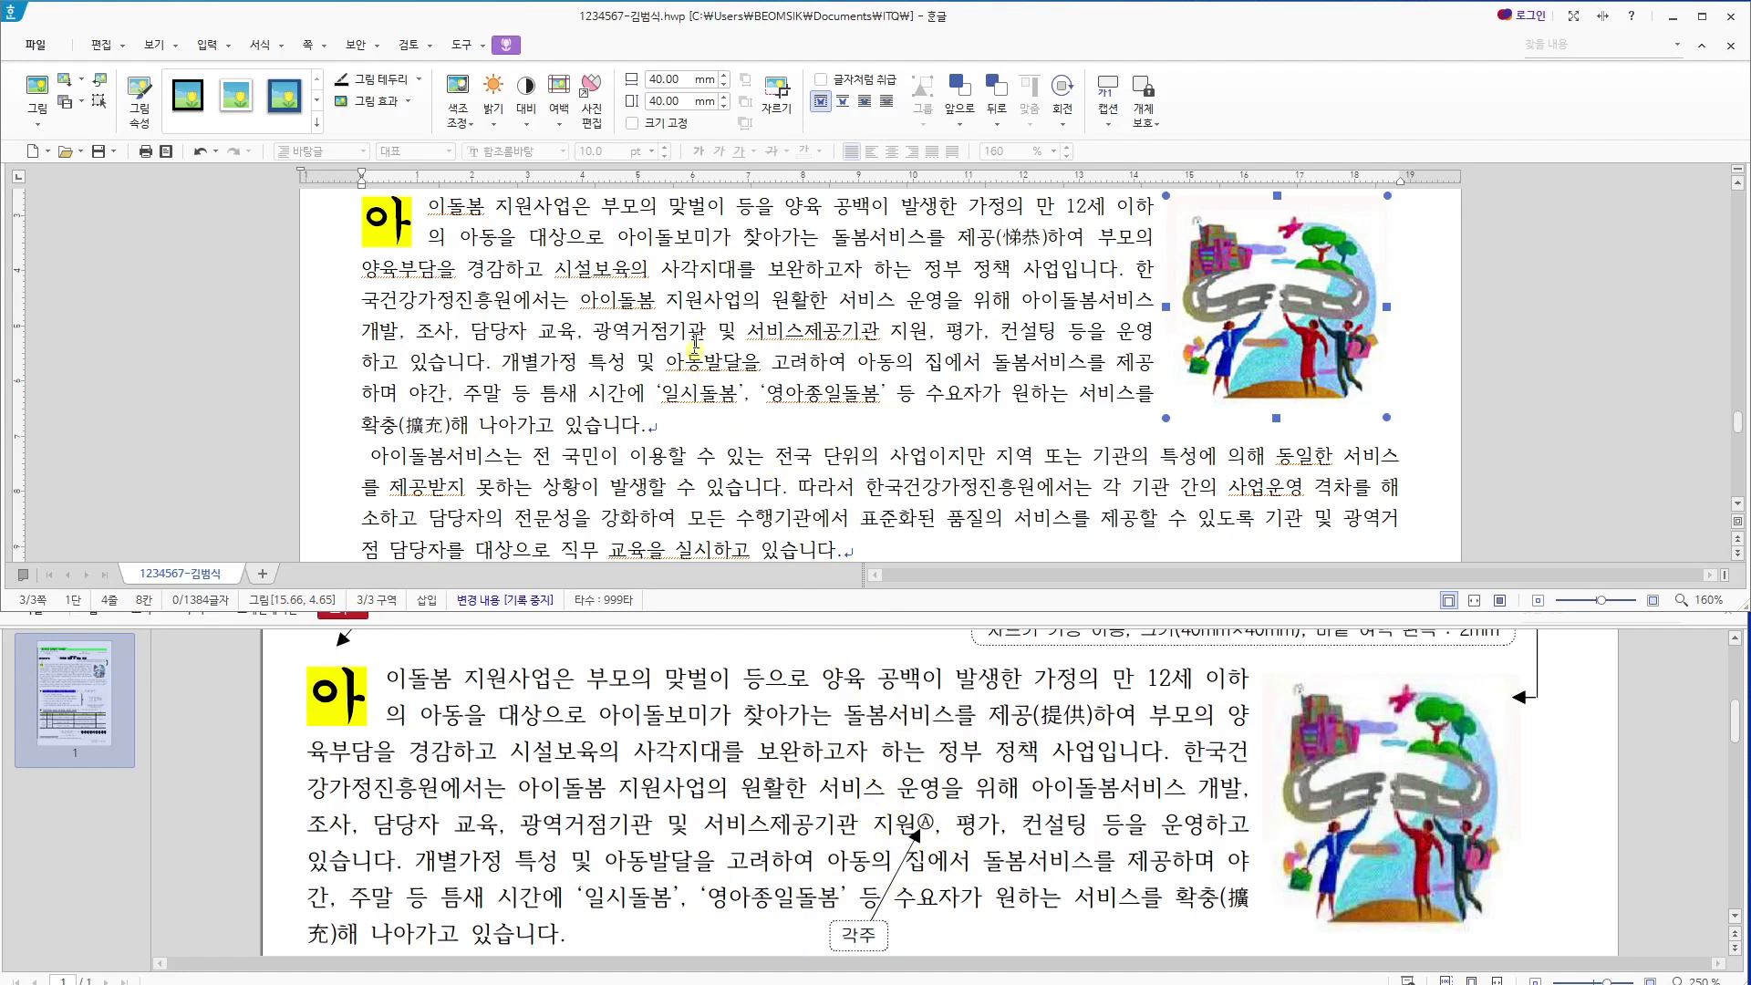
click(923, 334)
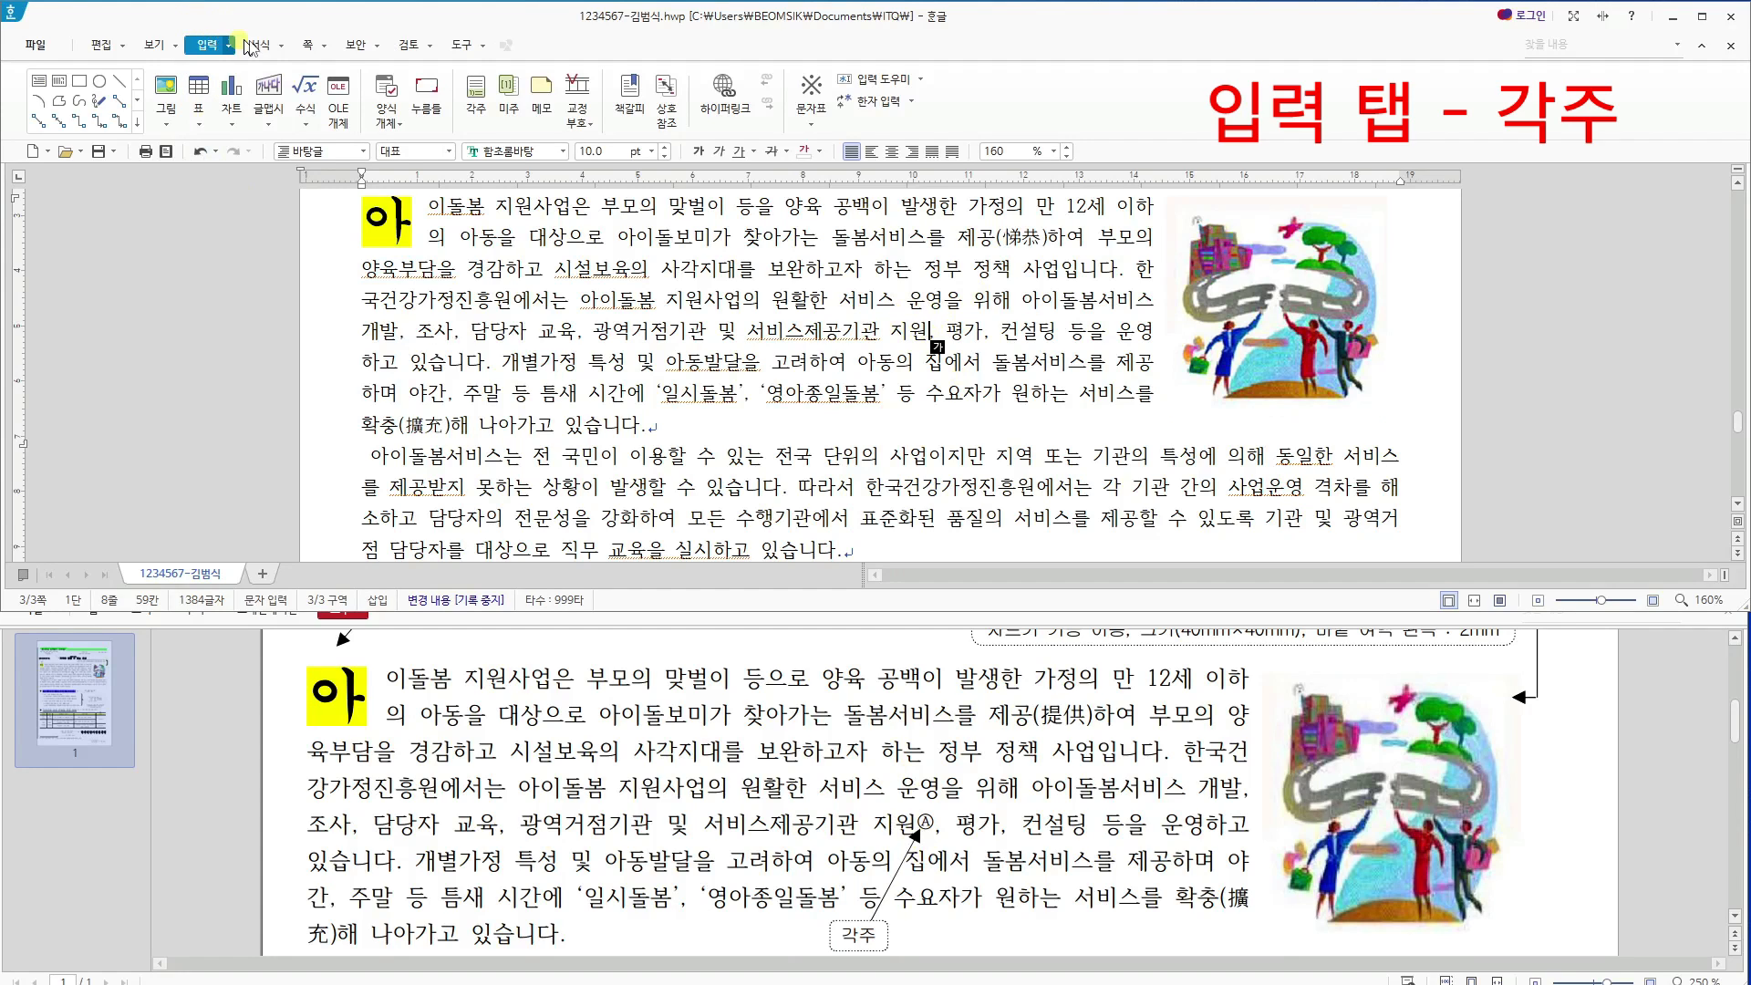
click(476, 119)
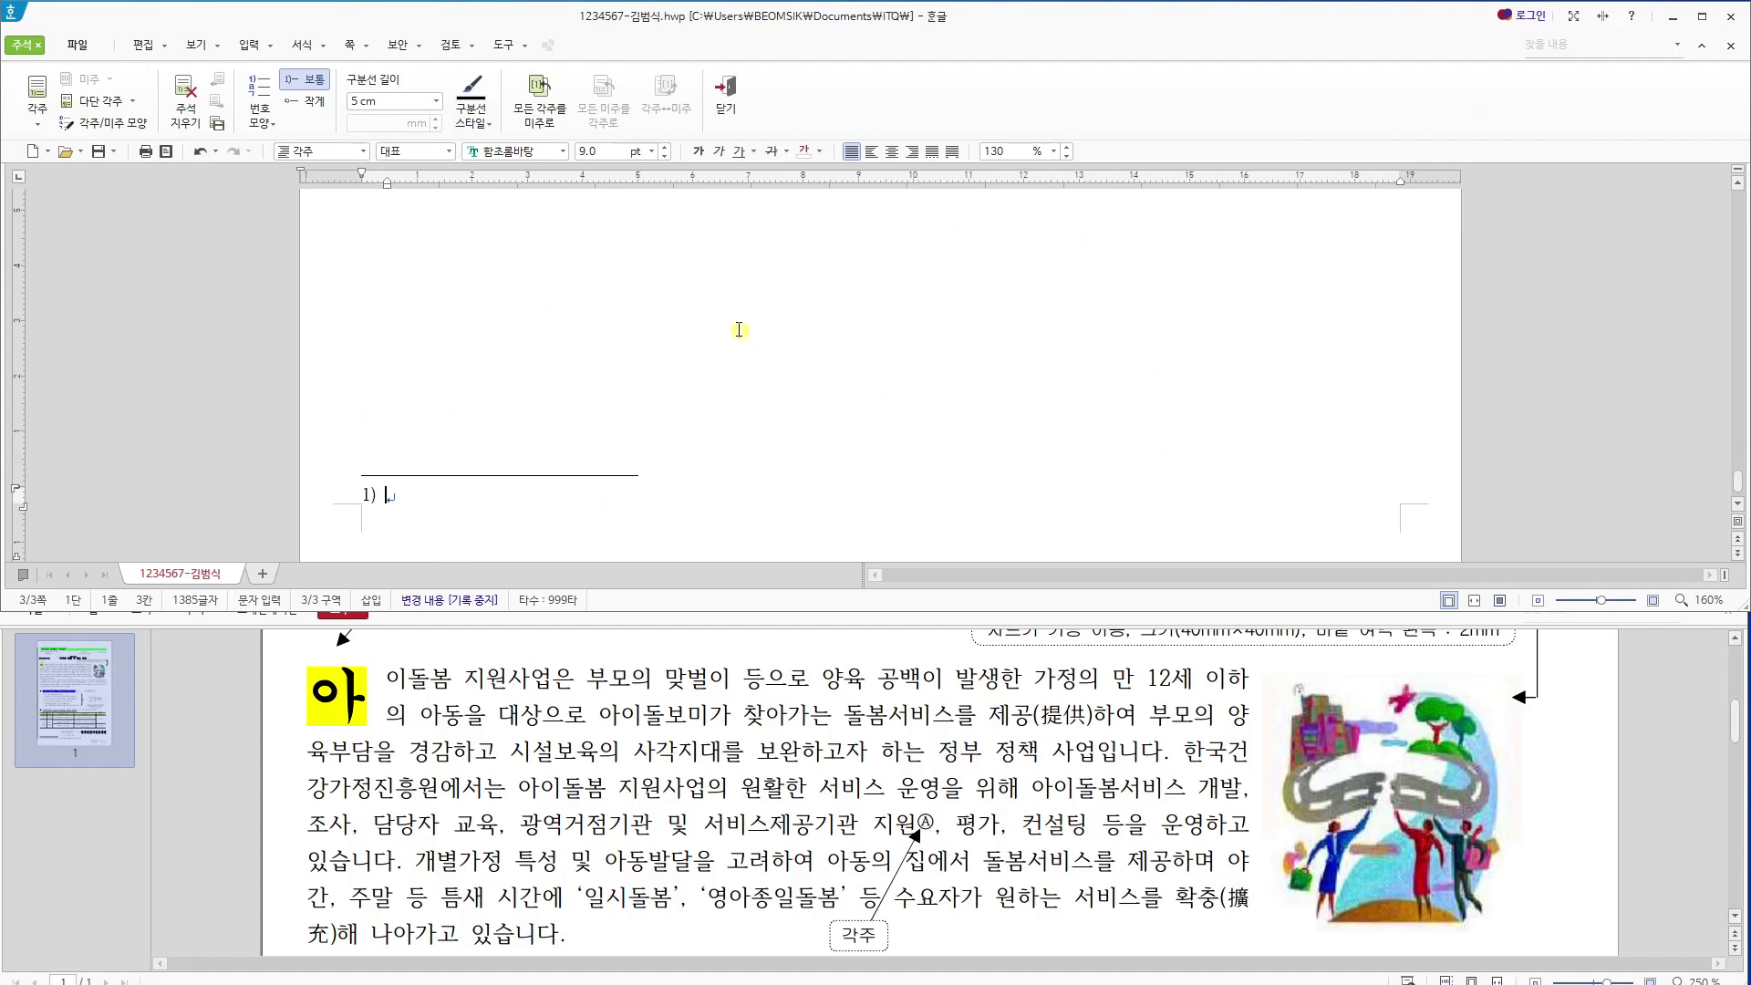
key(ctrl+z)
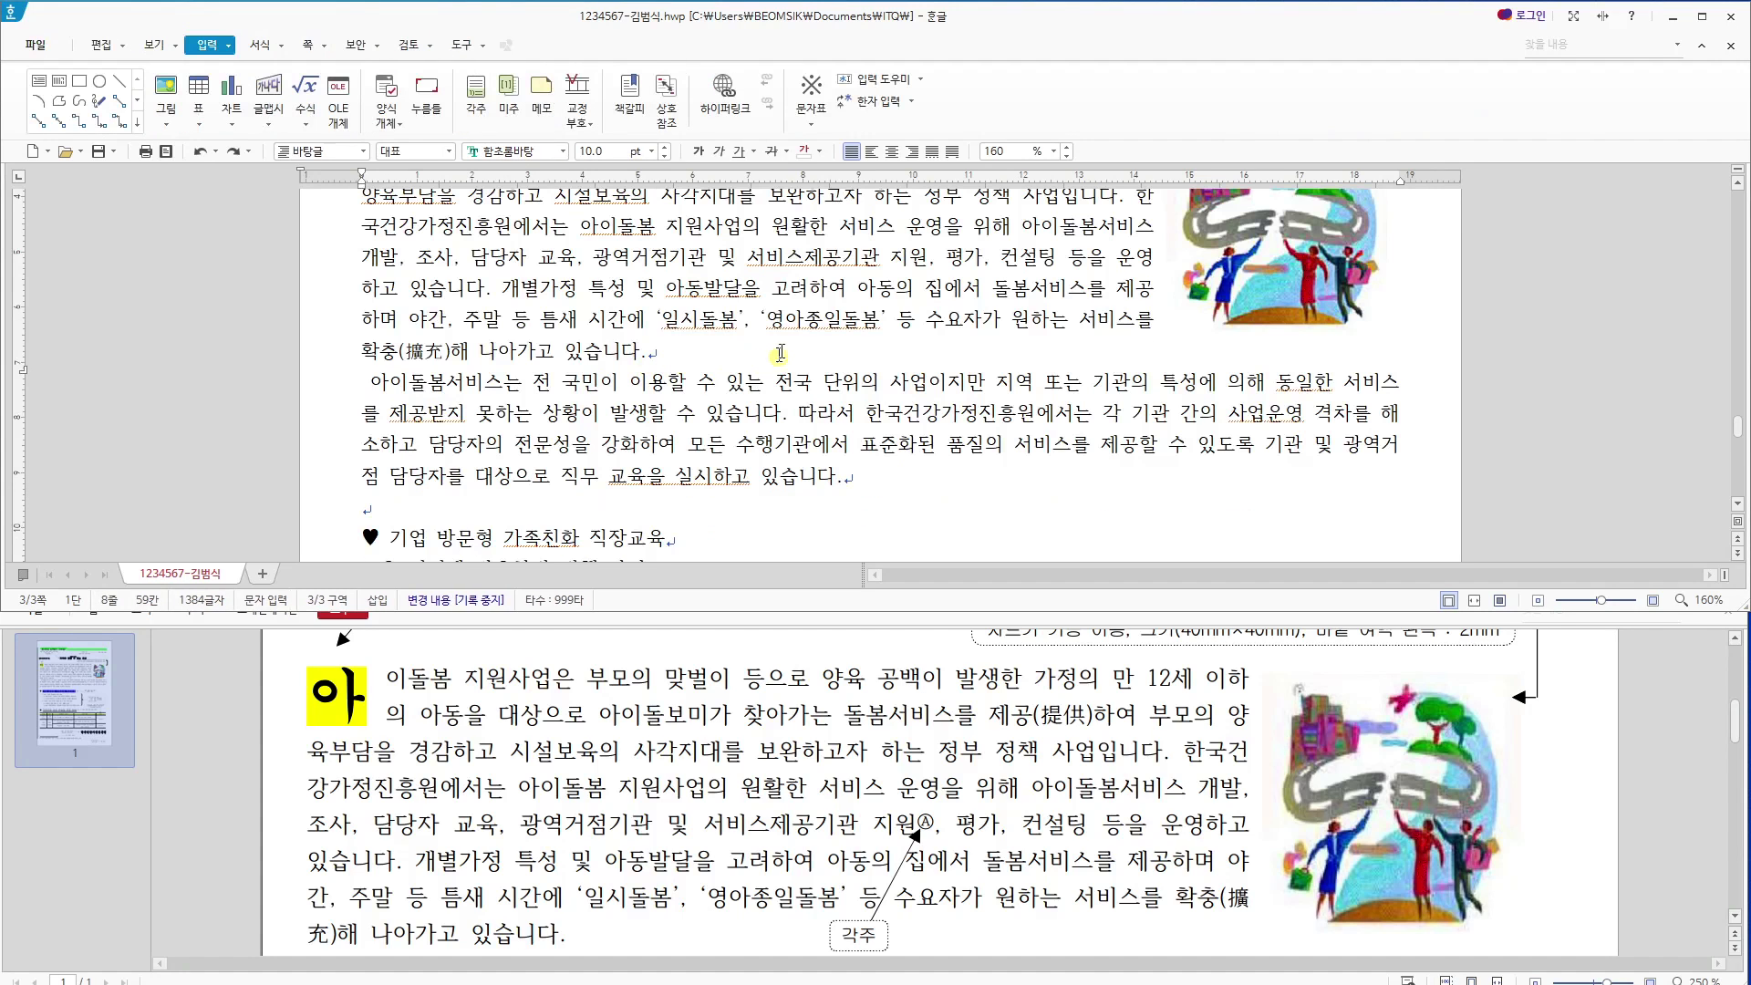
click(476, 101)
click(476, 94)
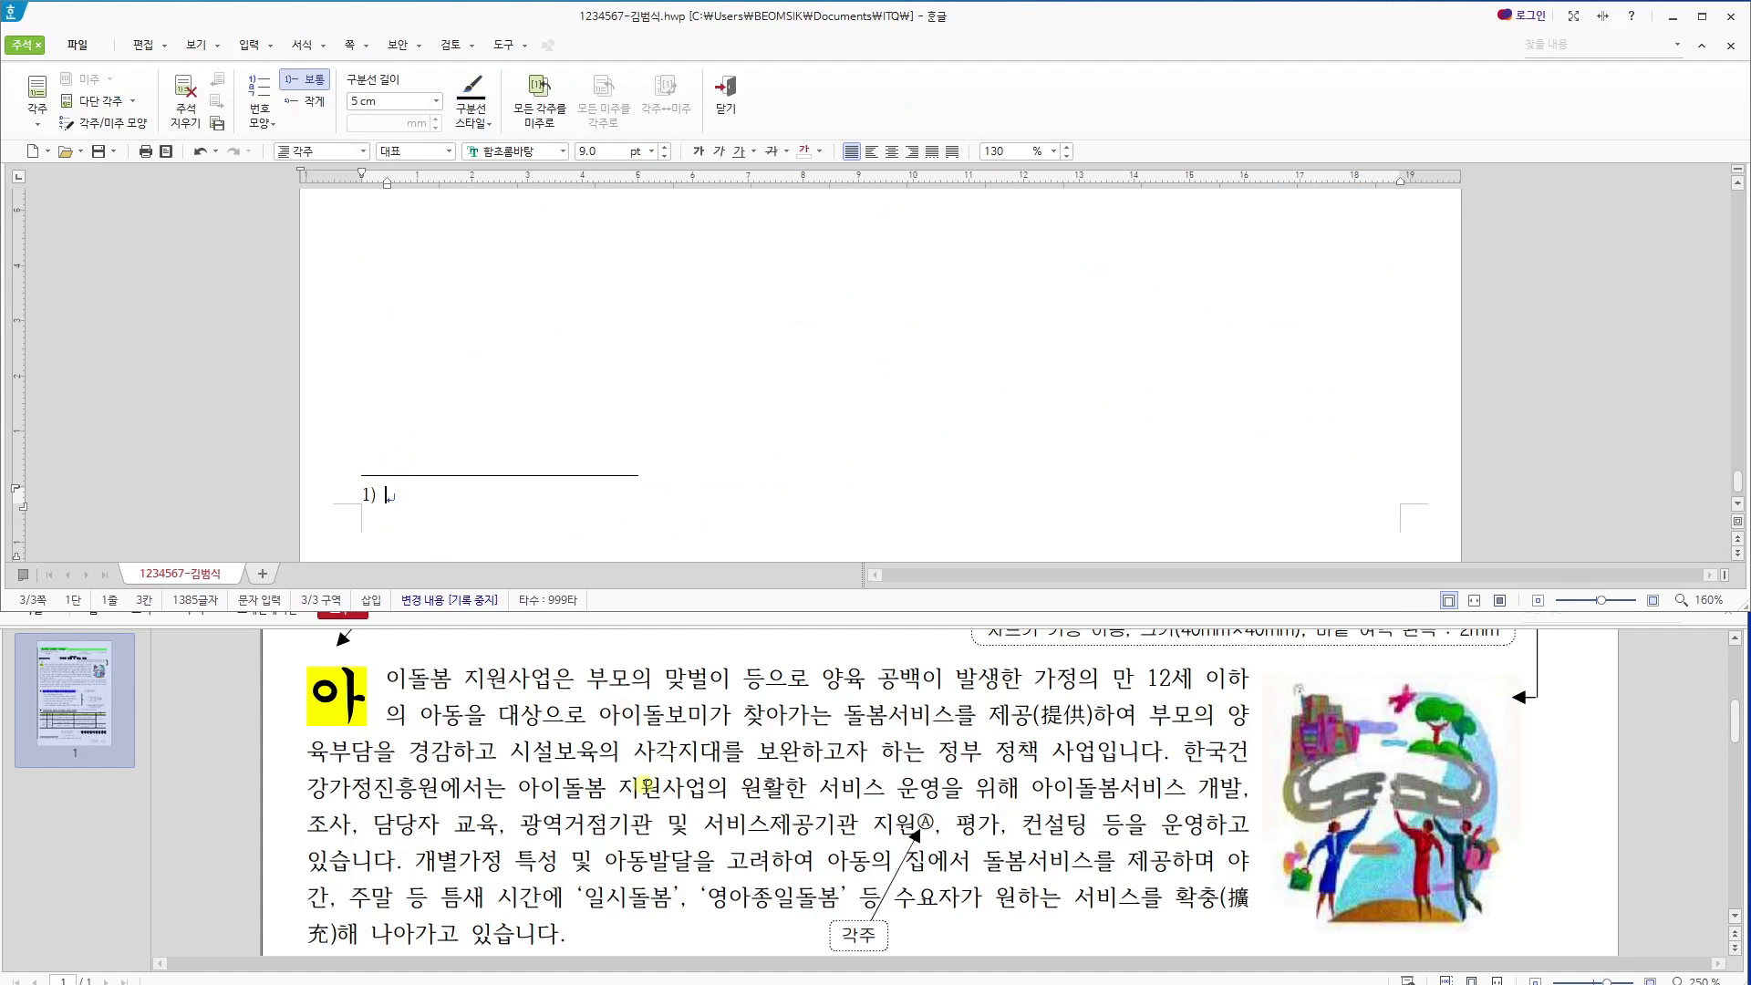
scroll(646, 784, down, 15)
key(Hangul)
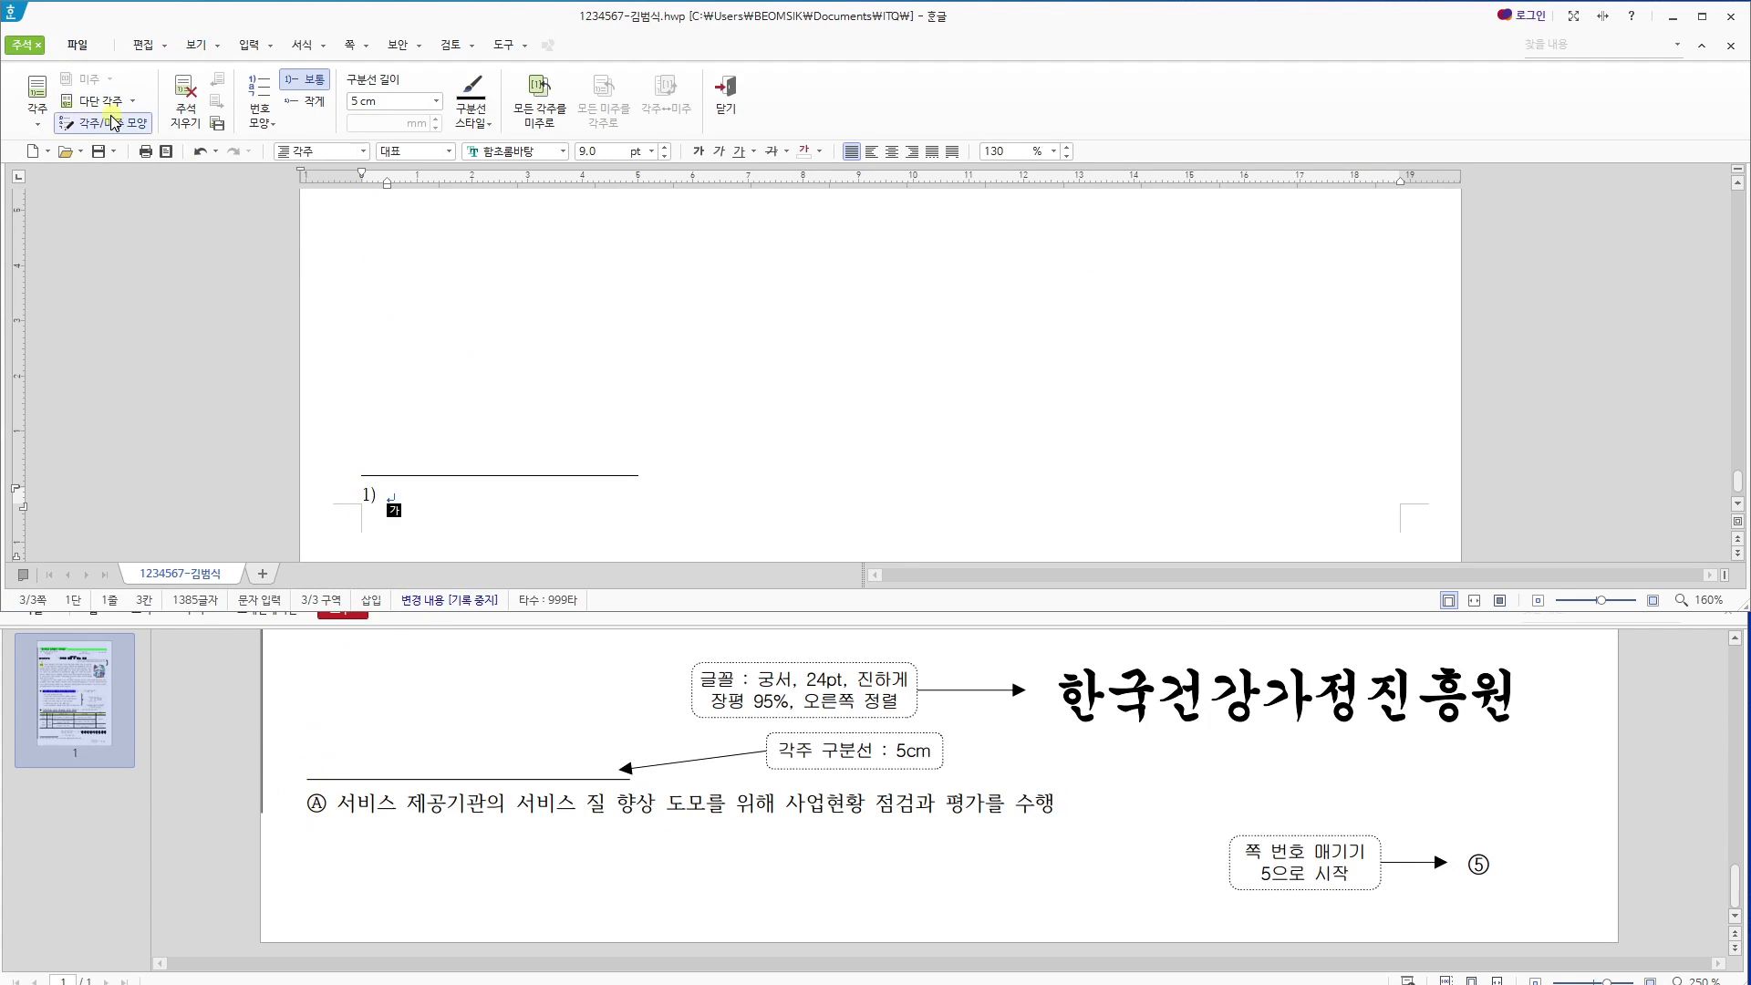
click(268, 127)
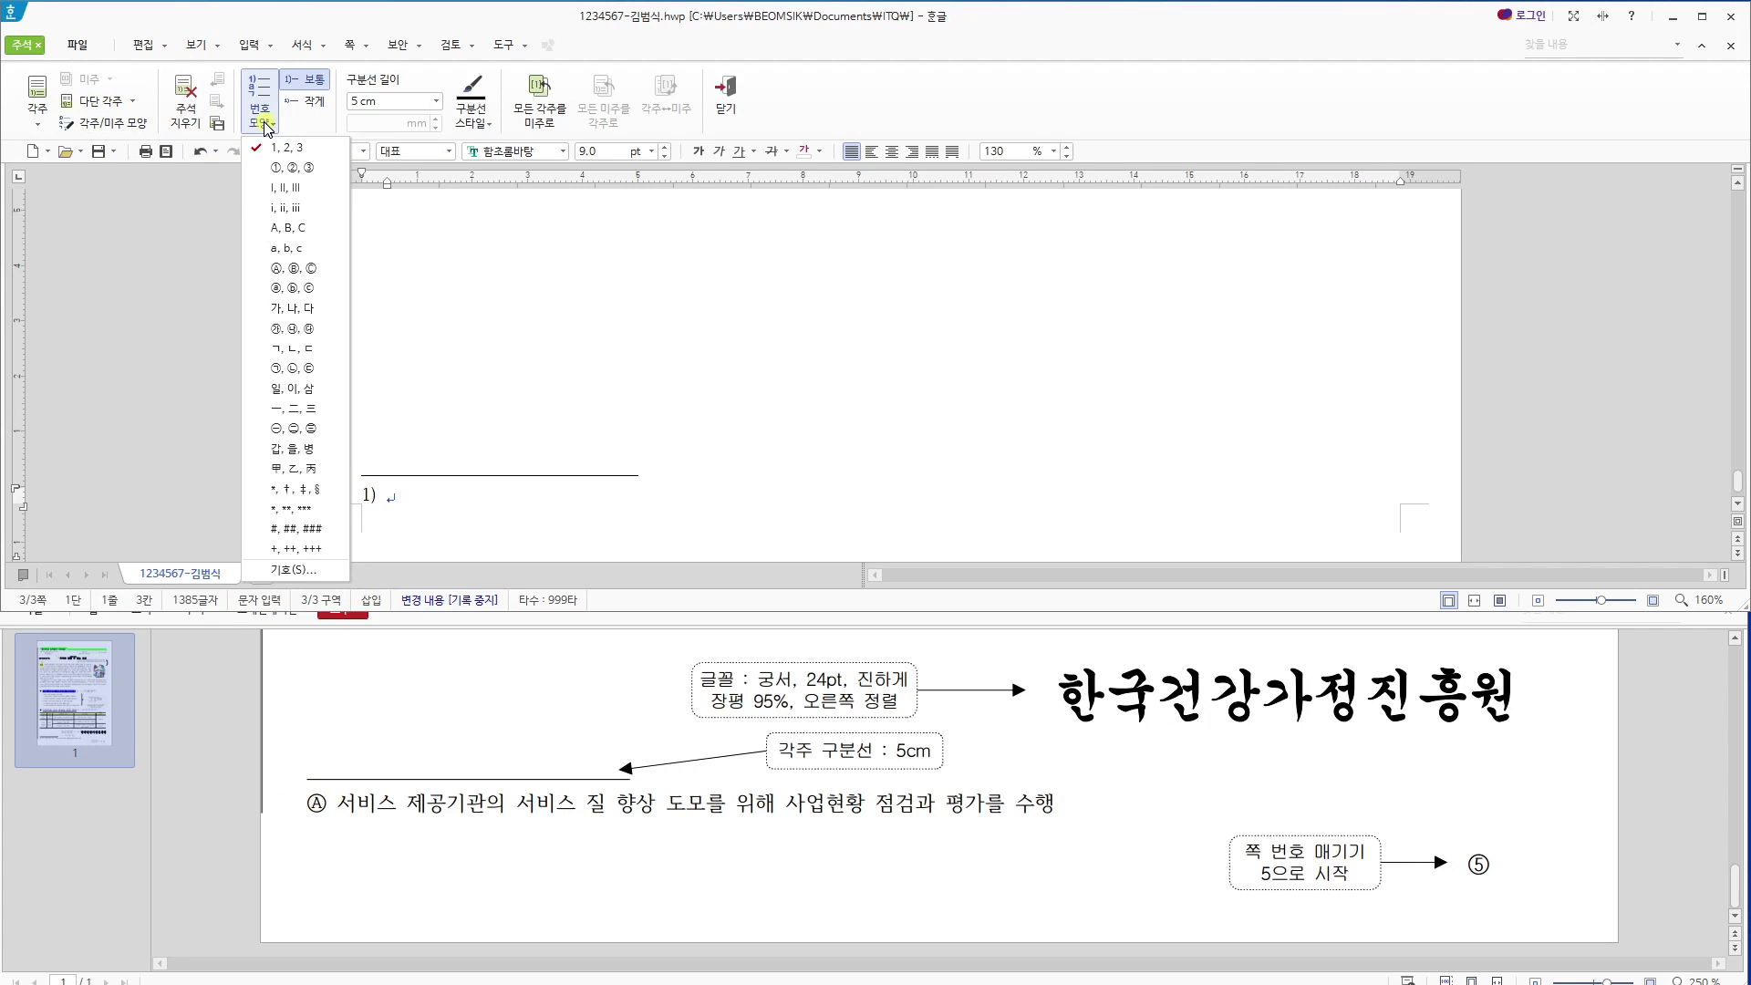
click(84, 122)
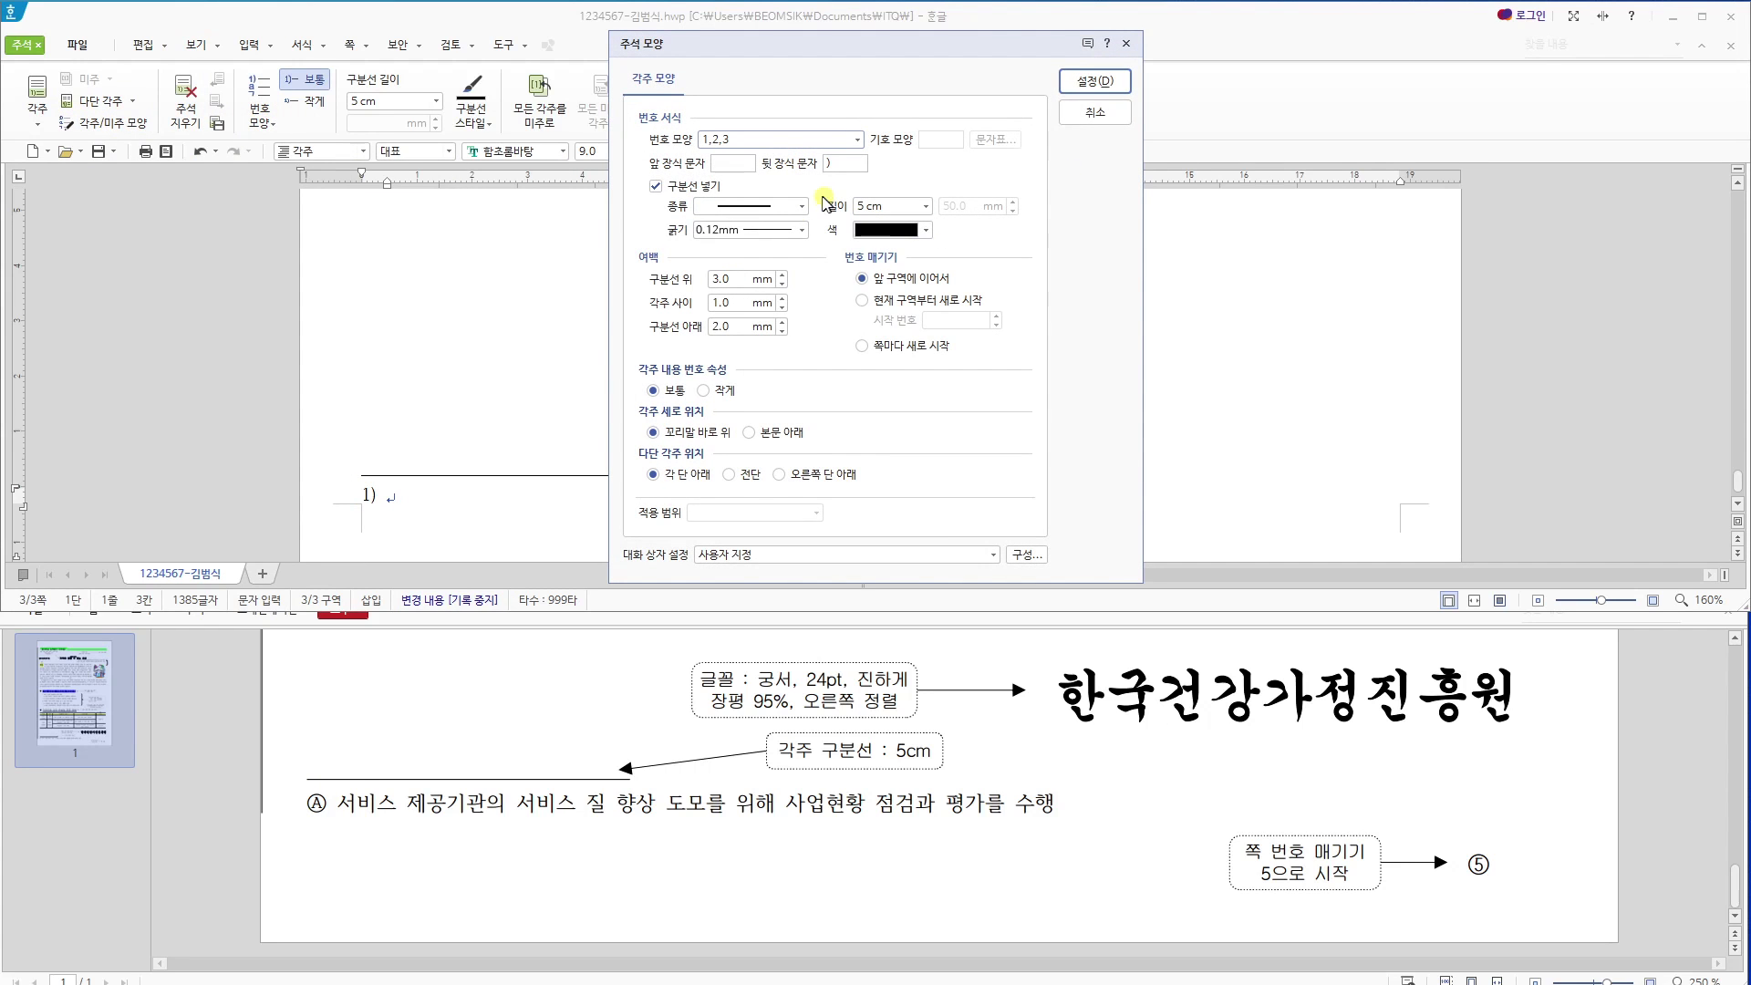
click(1095, 112)
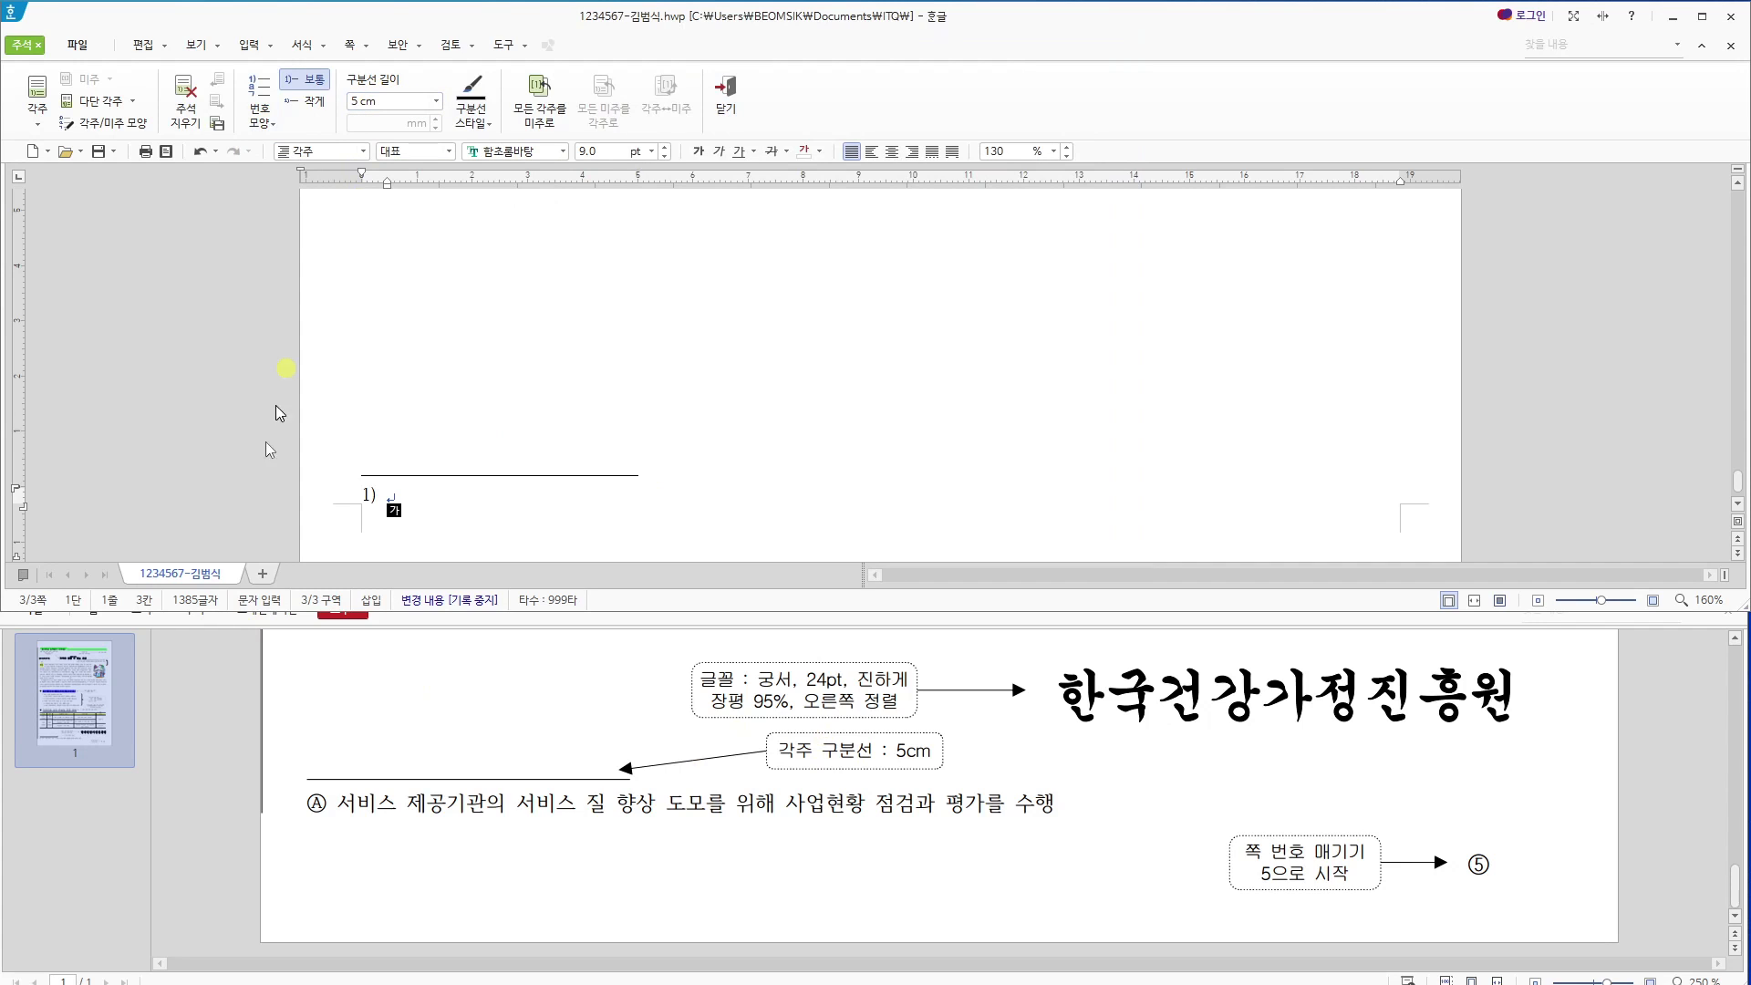
Set the footnote's number format to circled capital letters (Ⓐ, Ⓑ, Ⓒ).
click(266, 124)
click(265, 126)
click(265, 127)
click(266, 126)
click(266, 126)
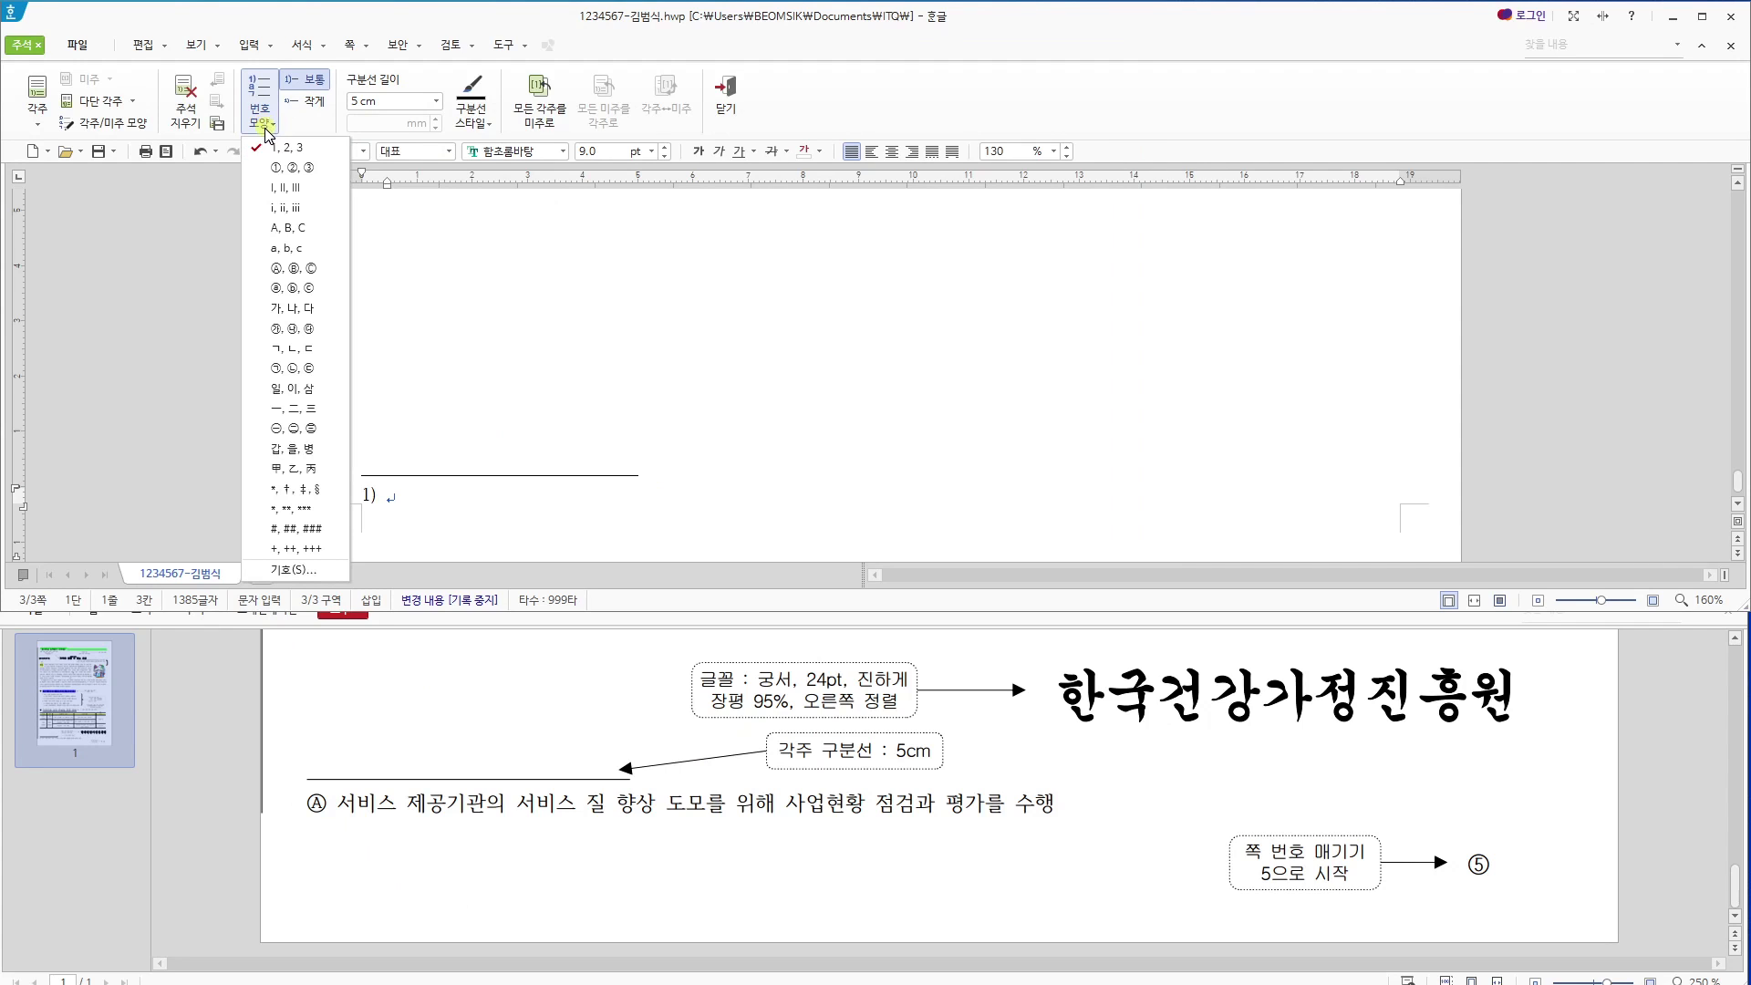
click(296, 272)
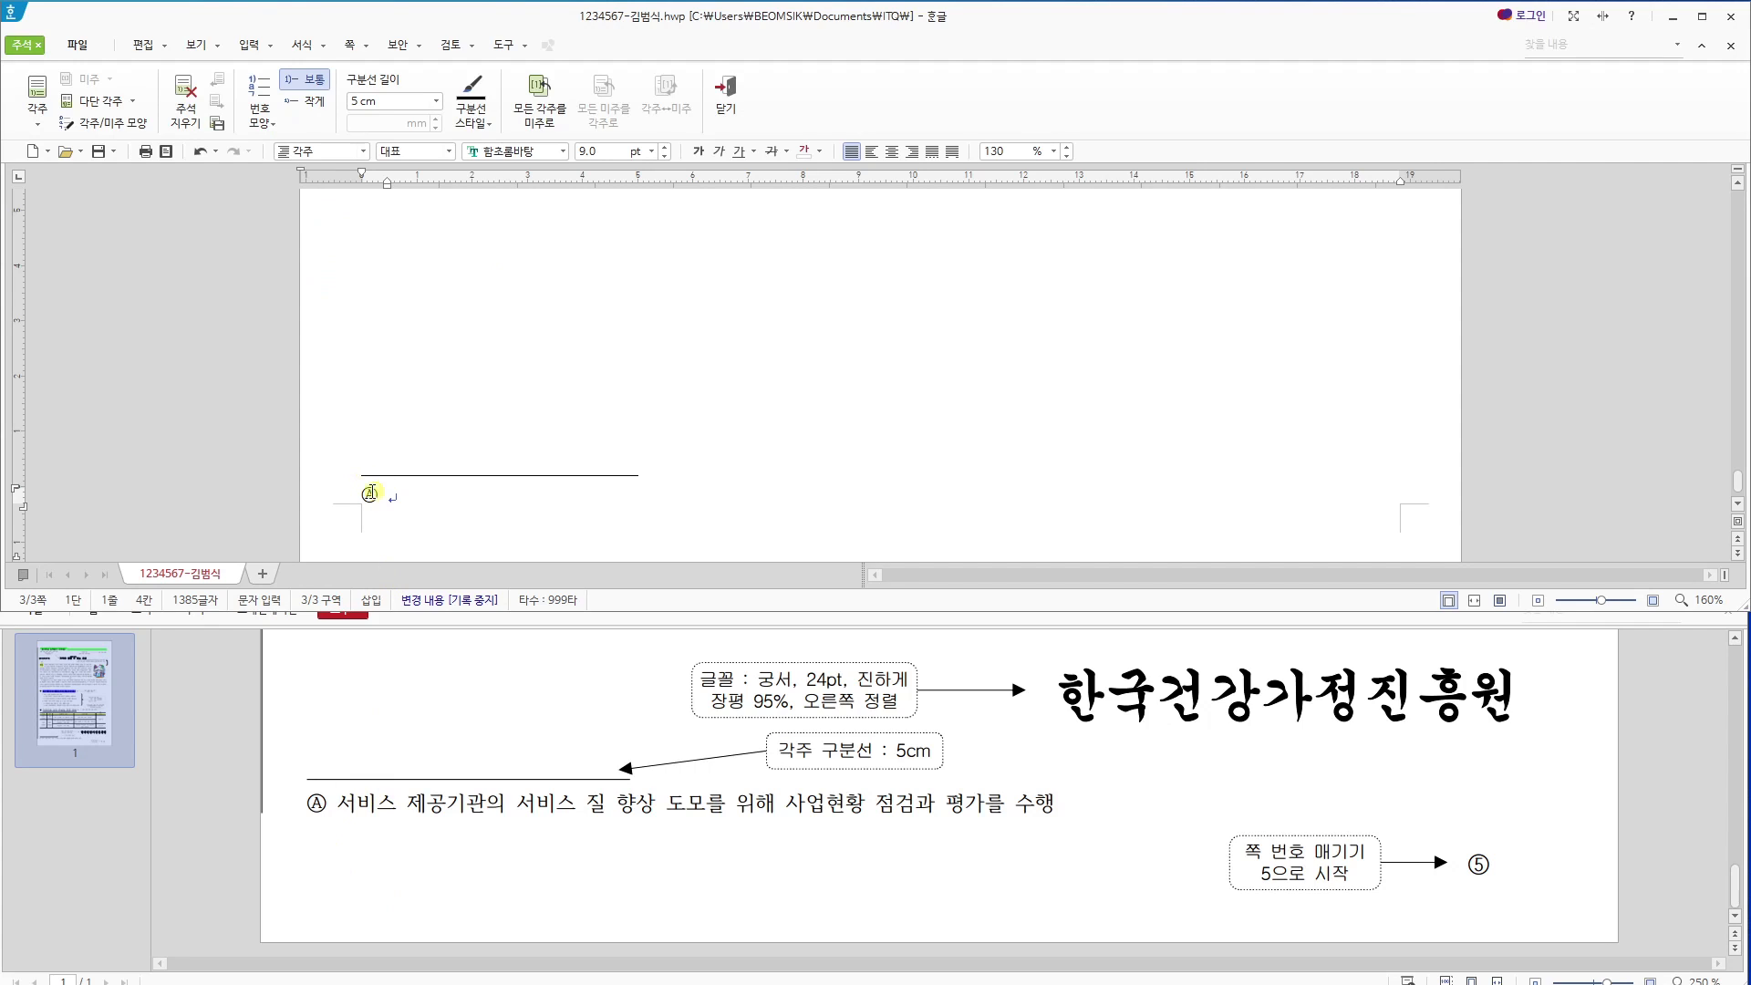
Enter the footnote text 서비스 제공기관의 서비스 질 향상 도모를 위해 사업현황 점검과 평가를 수행 and close footnote editing.
text(서비스 제공기관ㅇ의 서)
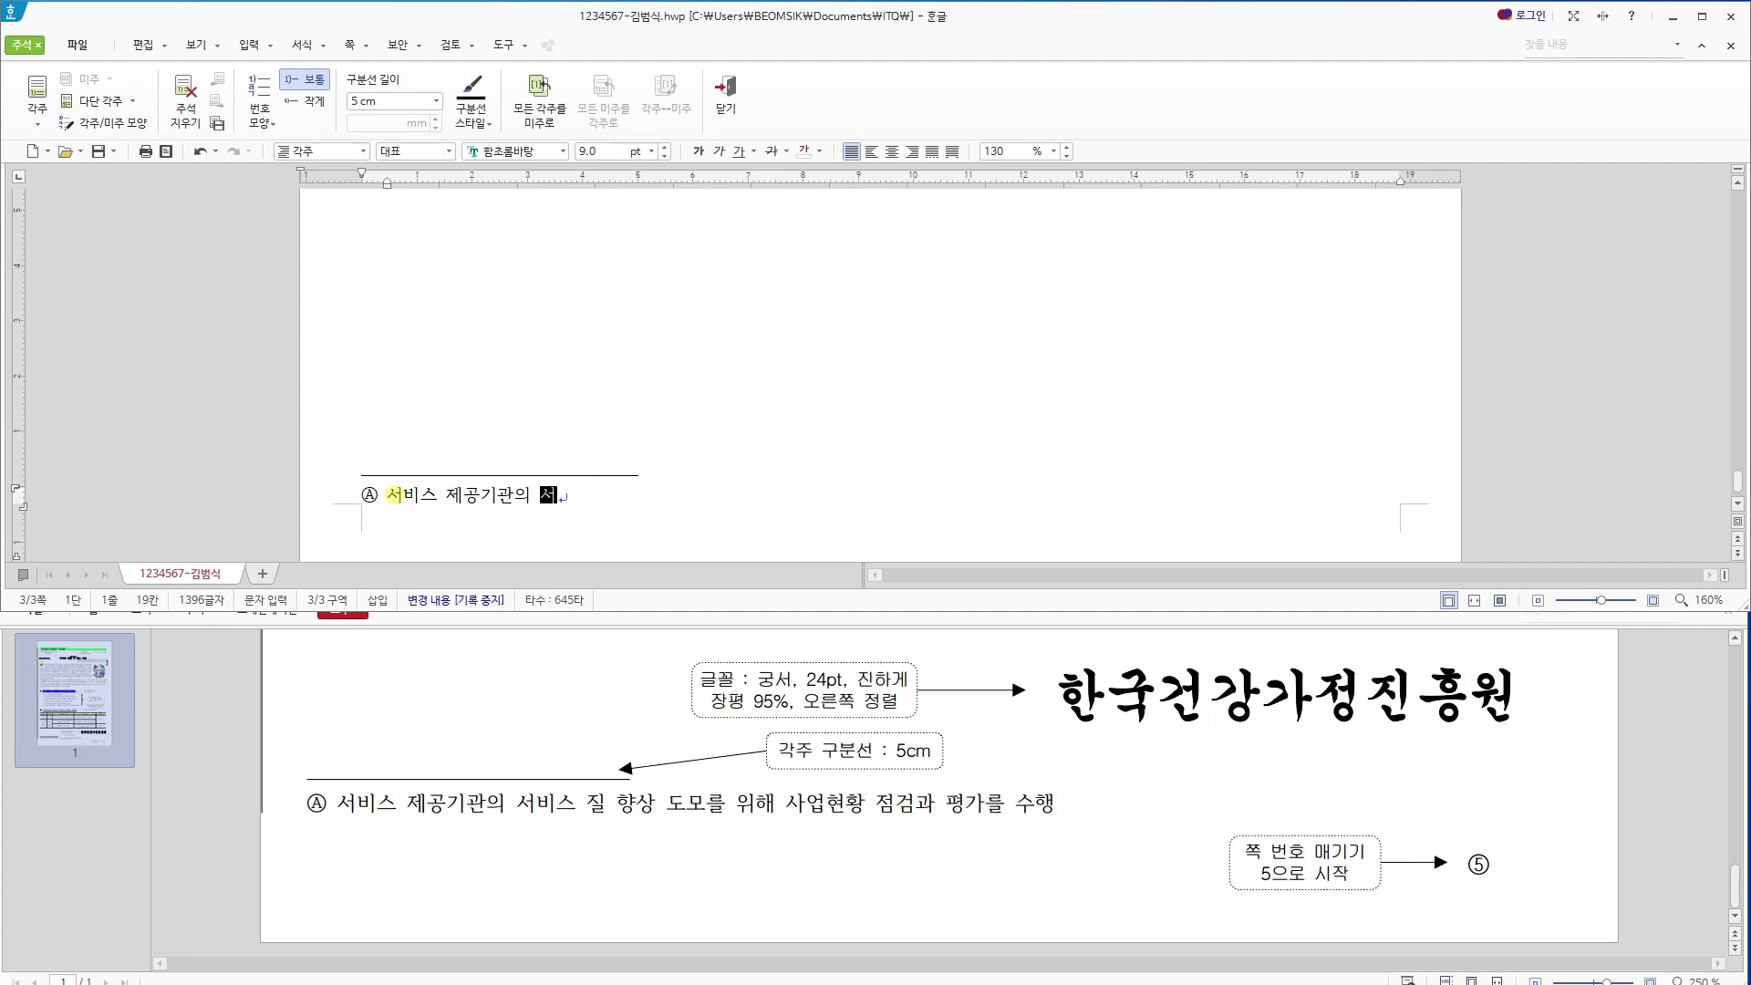
text(비스 질 향상 ㄷ도모를 위해 사업)
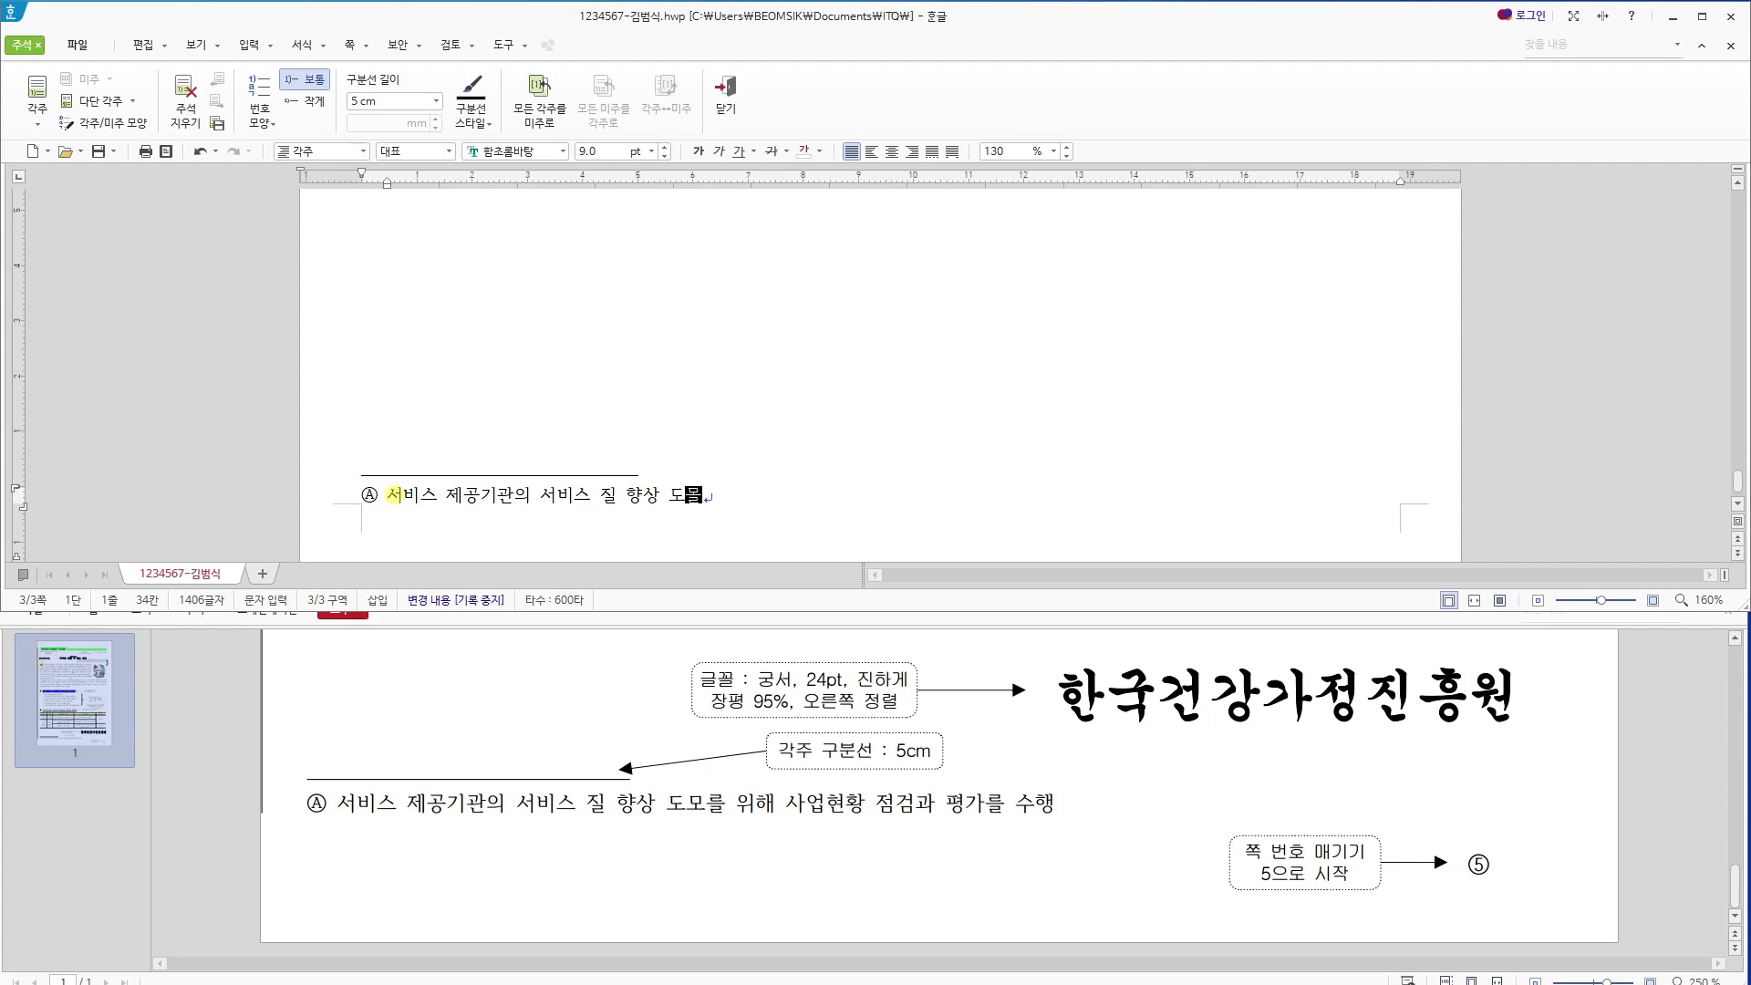
text(현황)
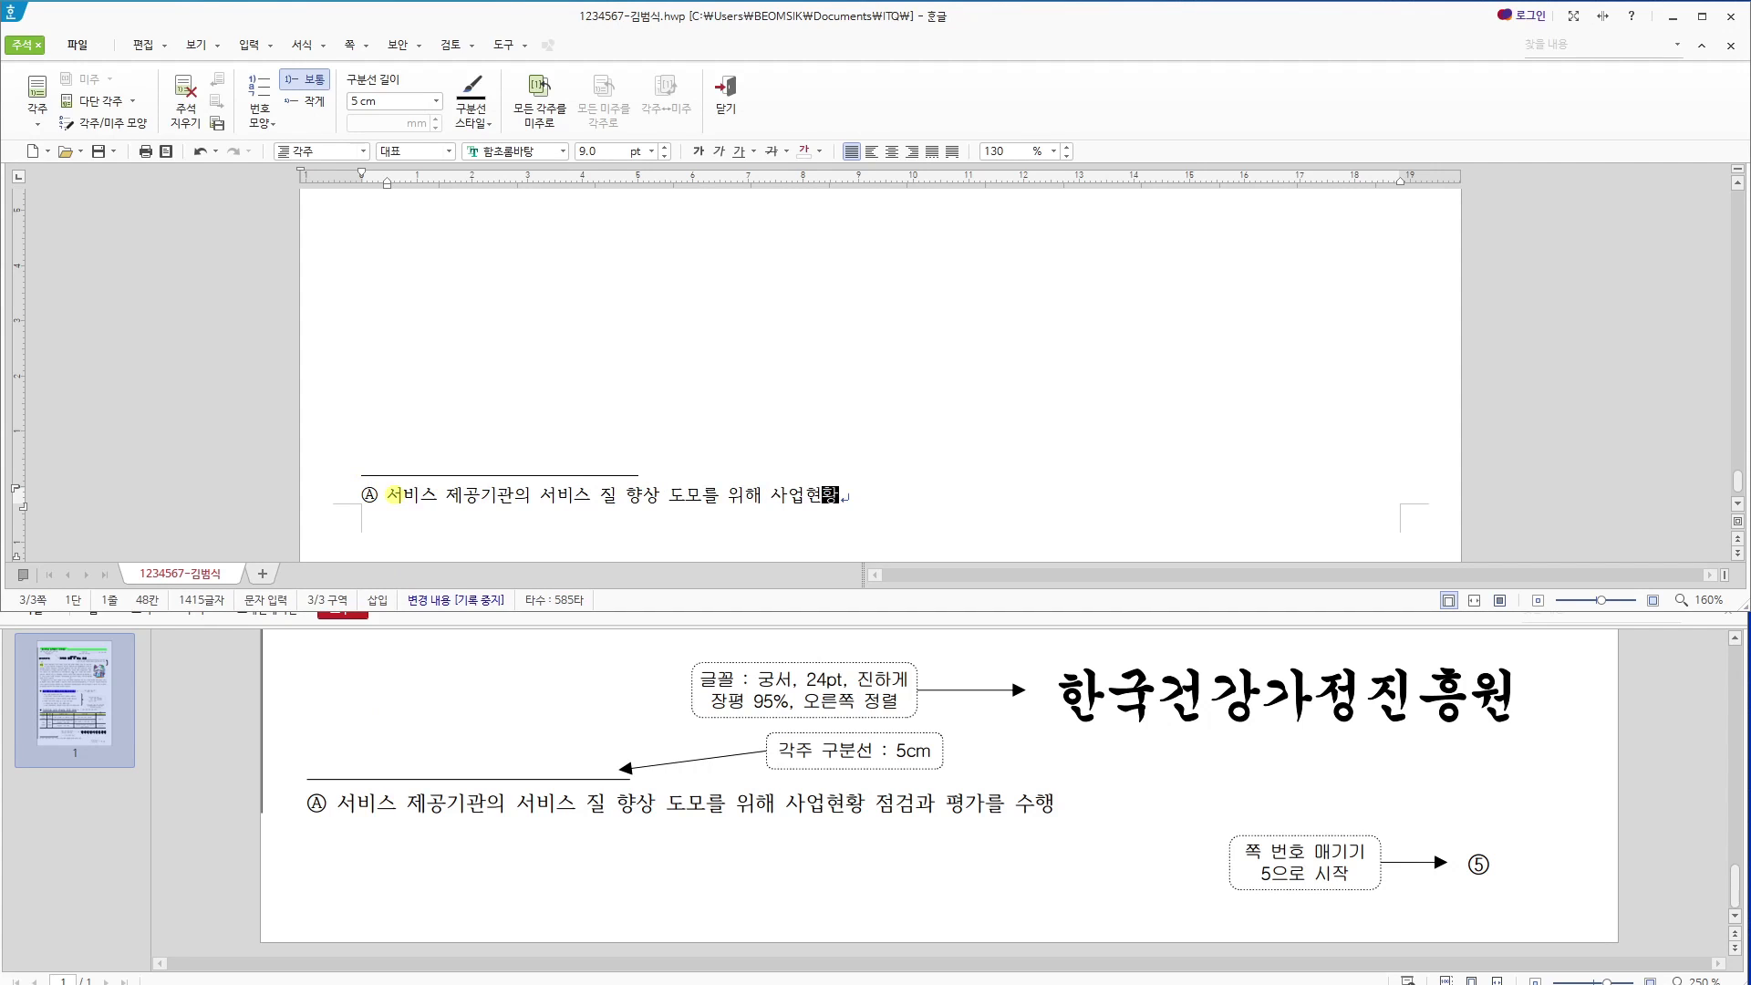
text( 점ㄱ과 평가를 수행)
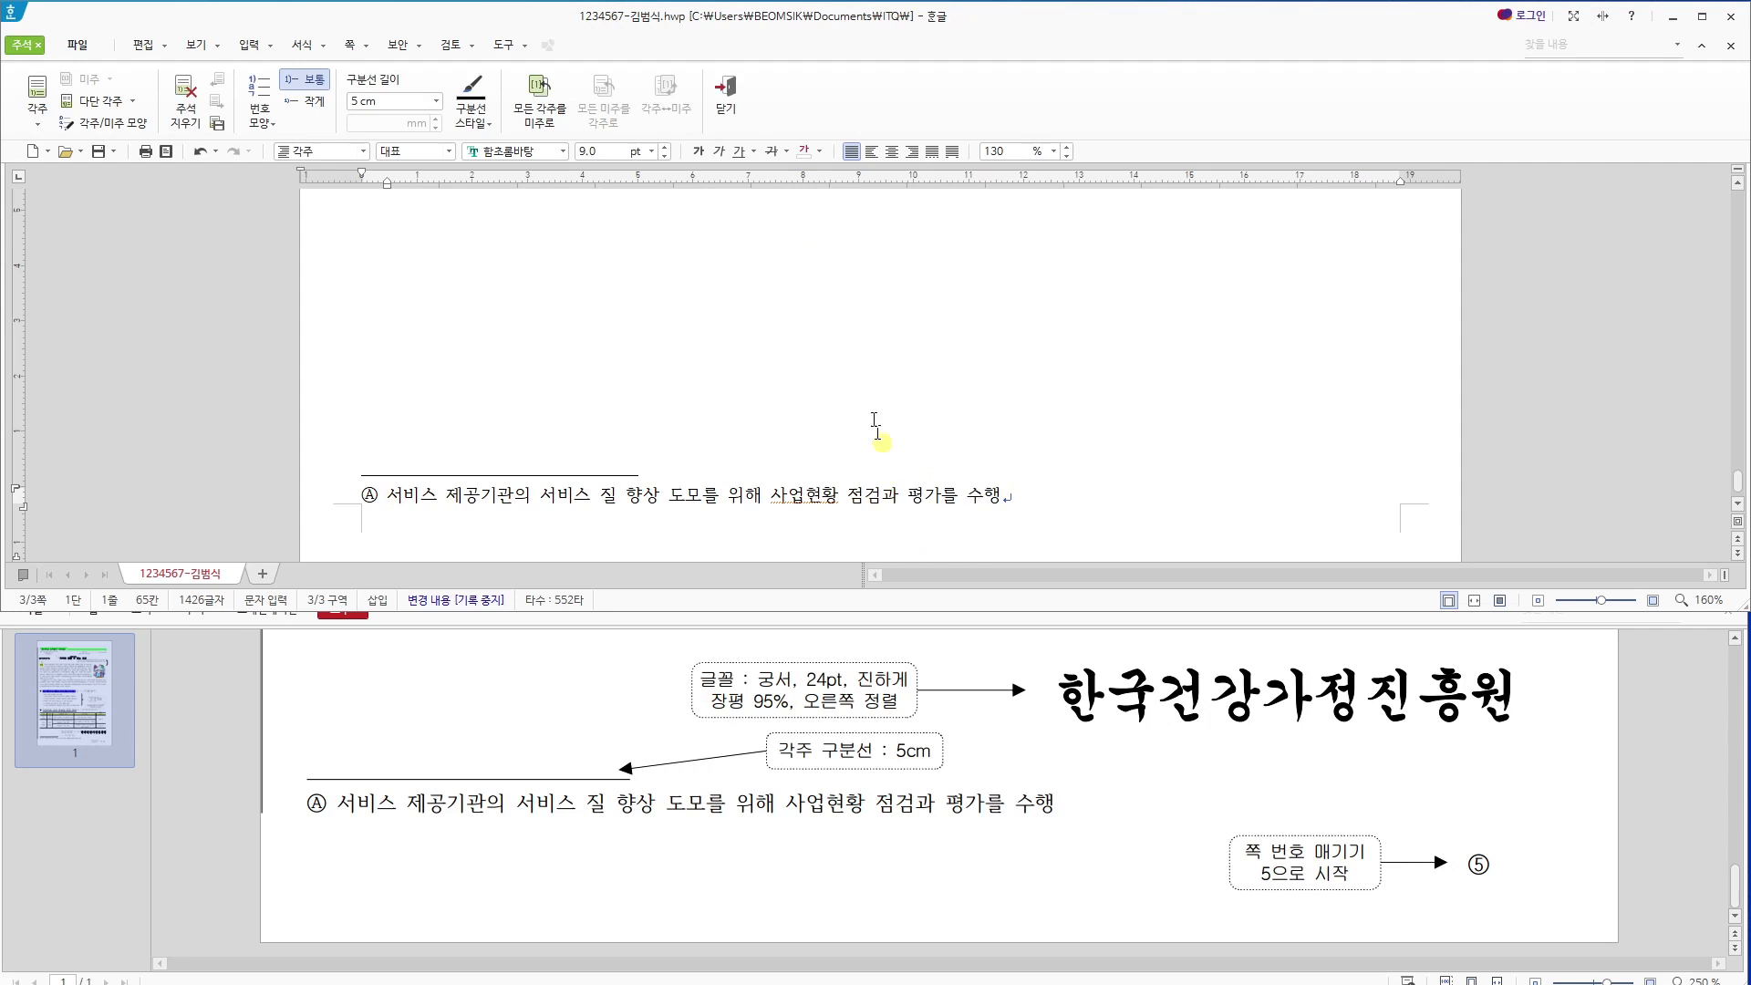
click(742, 103)
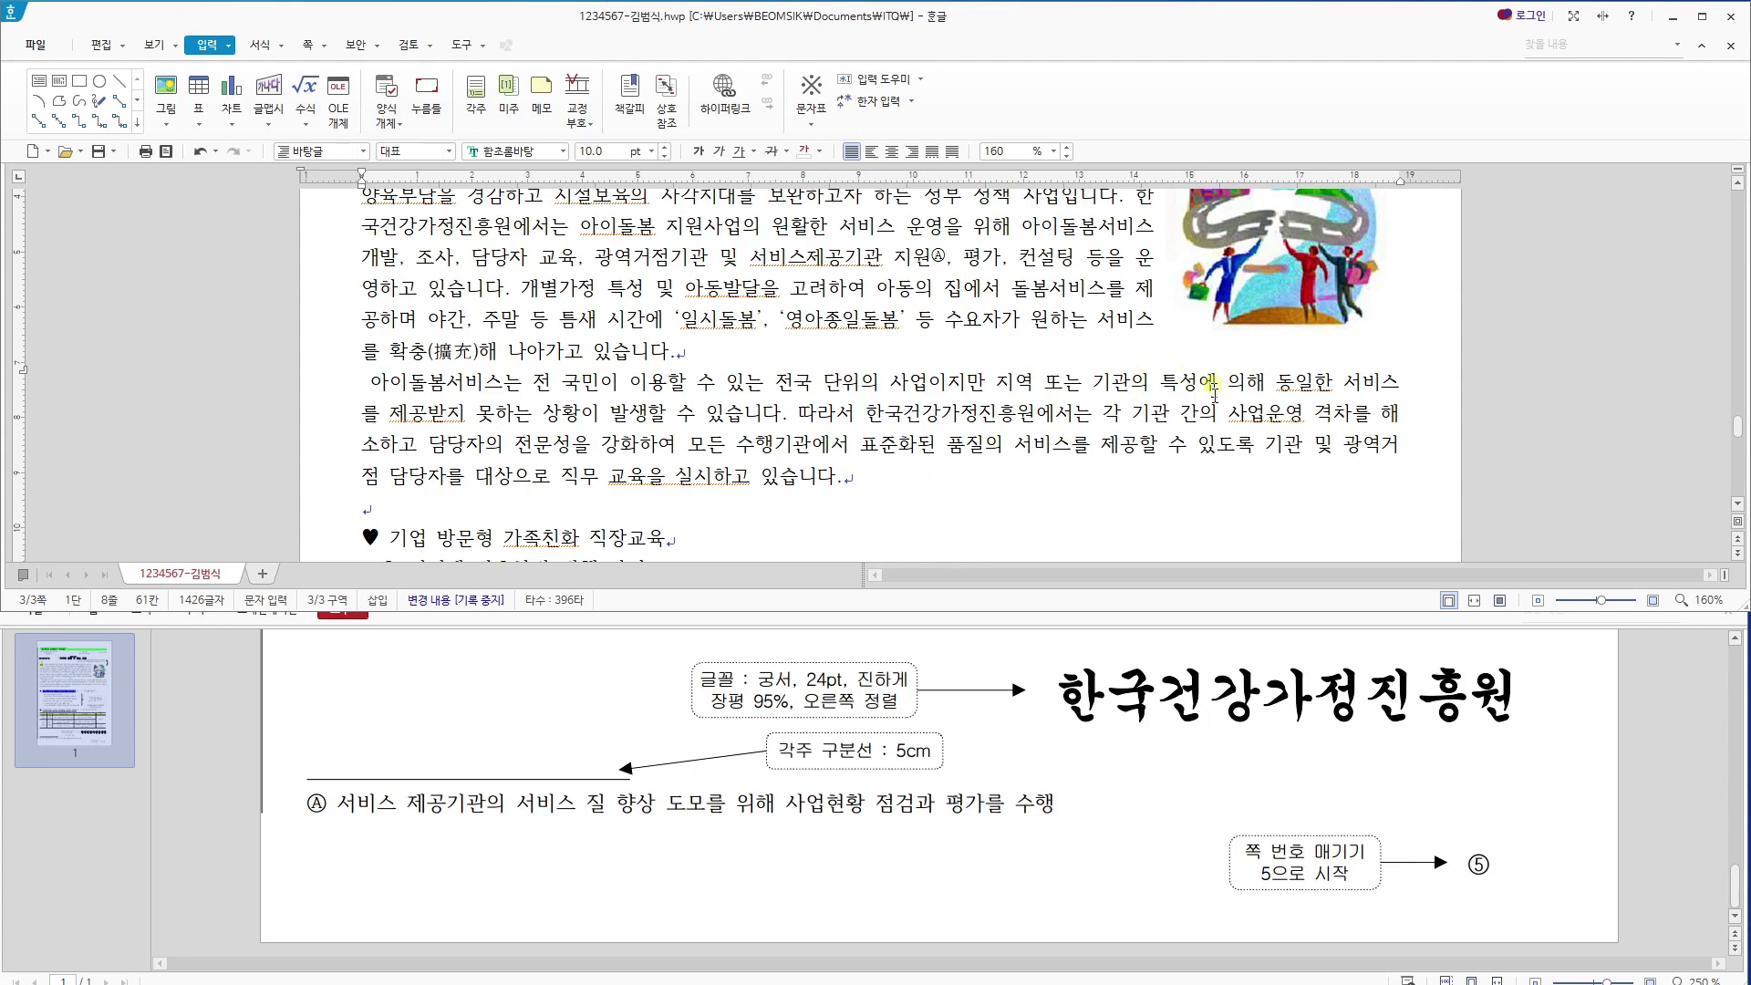
Try a right page margin of 15 mm for the current section, and undo the change.
scroll(1106, 384, up, 3)
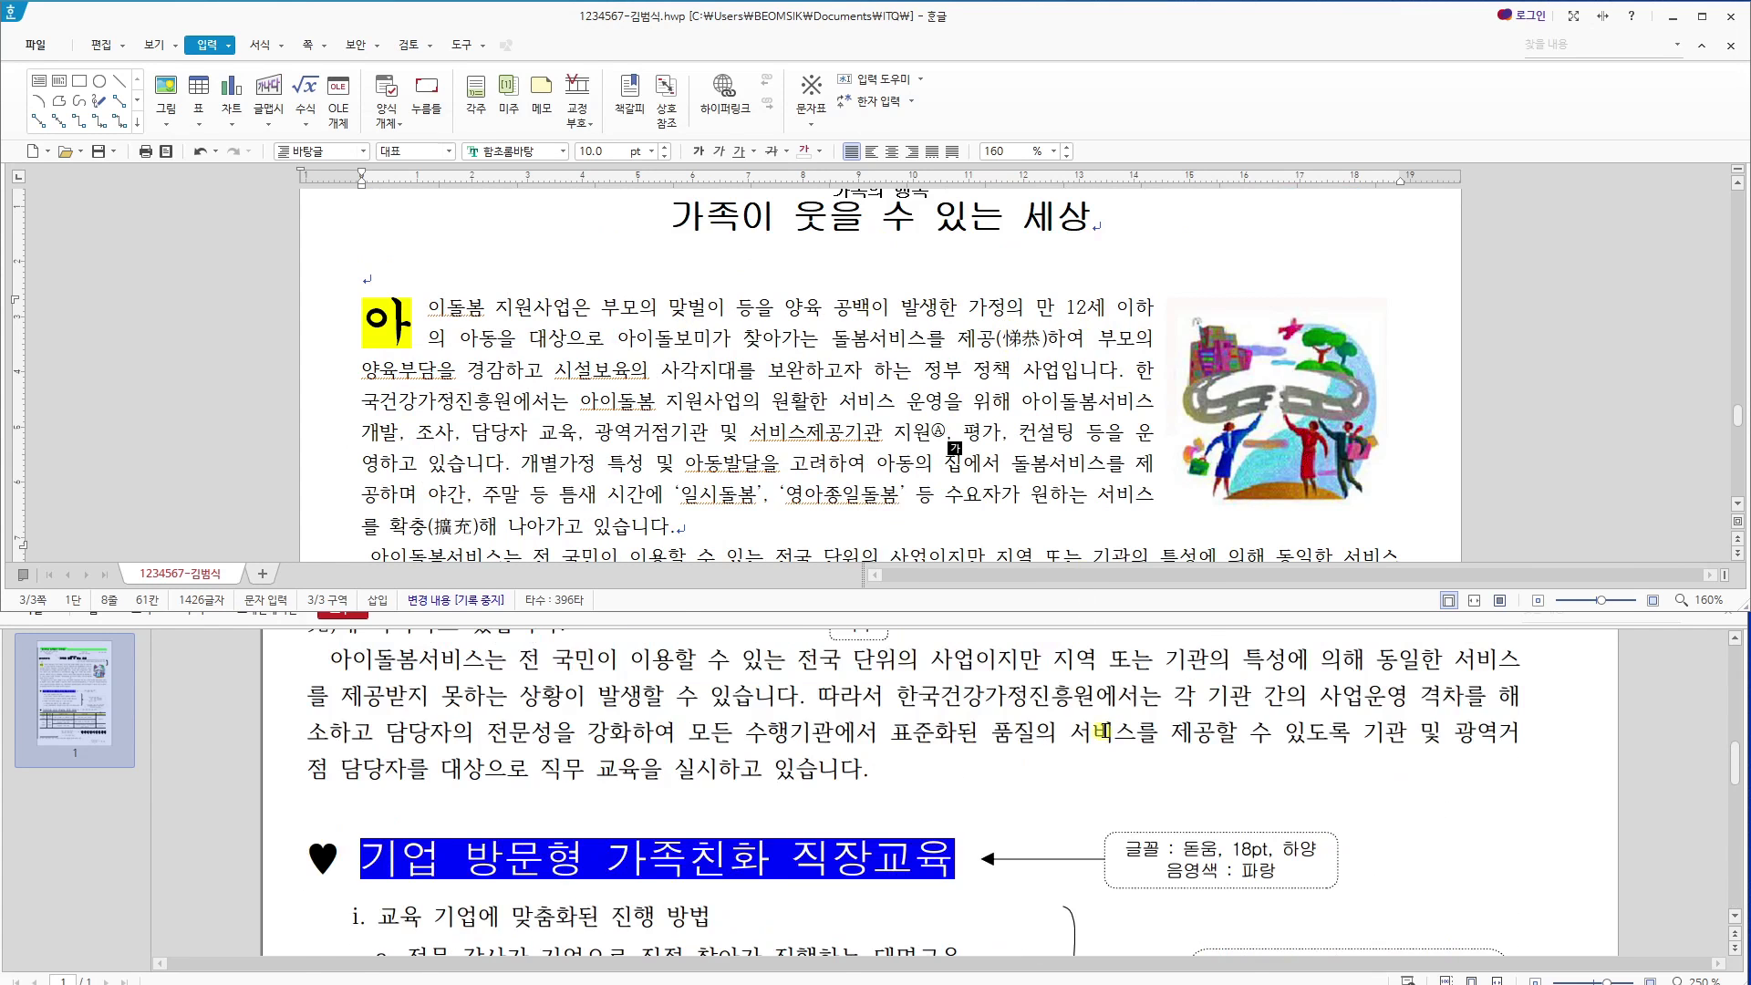
scroll(1434, 419, down, 2)
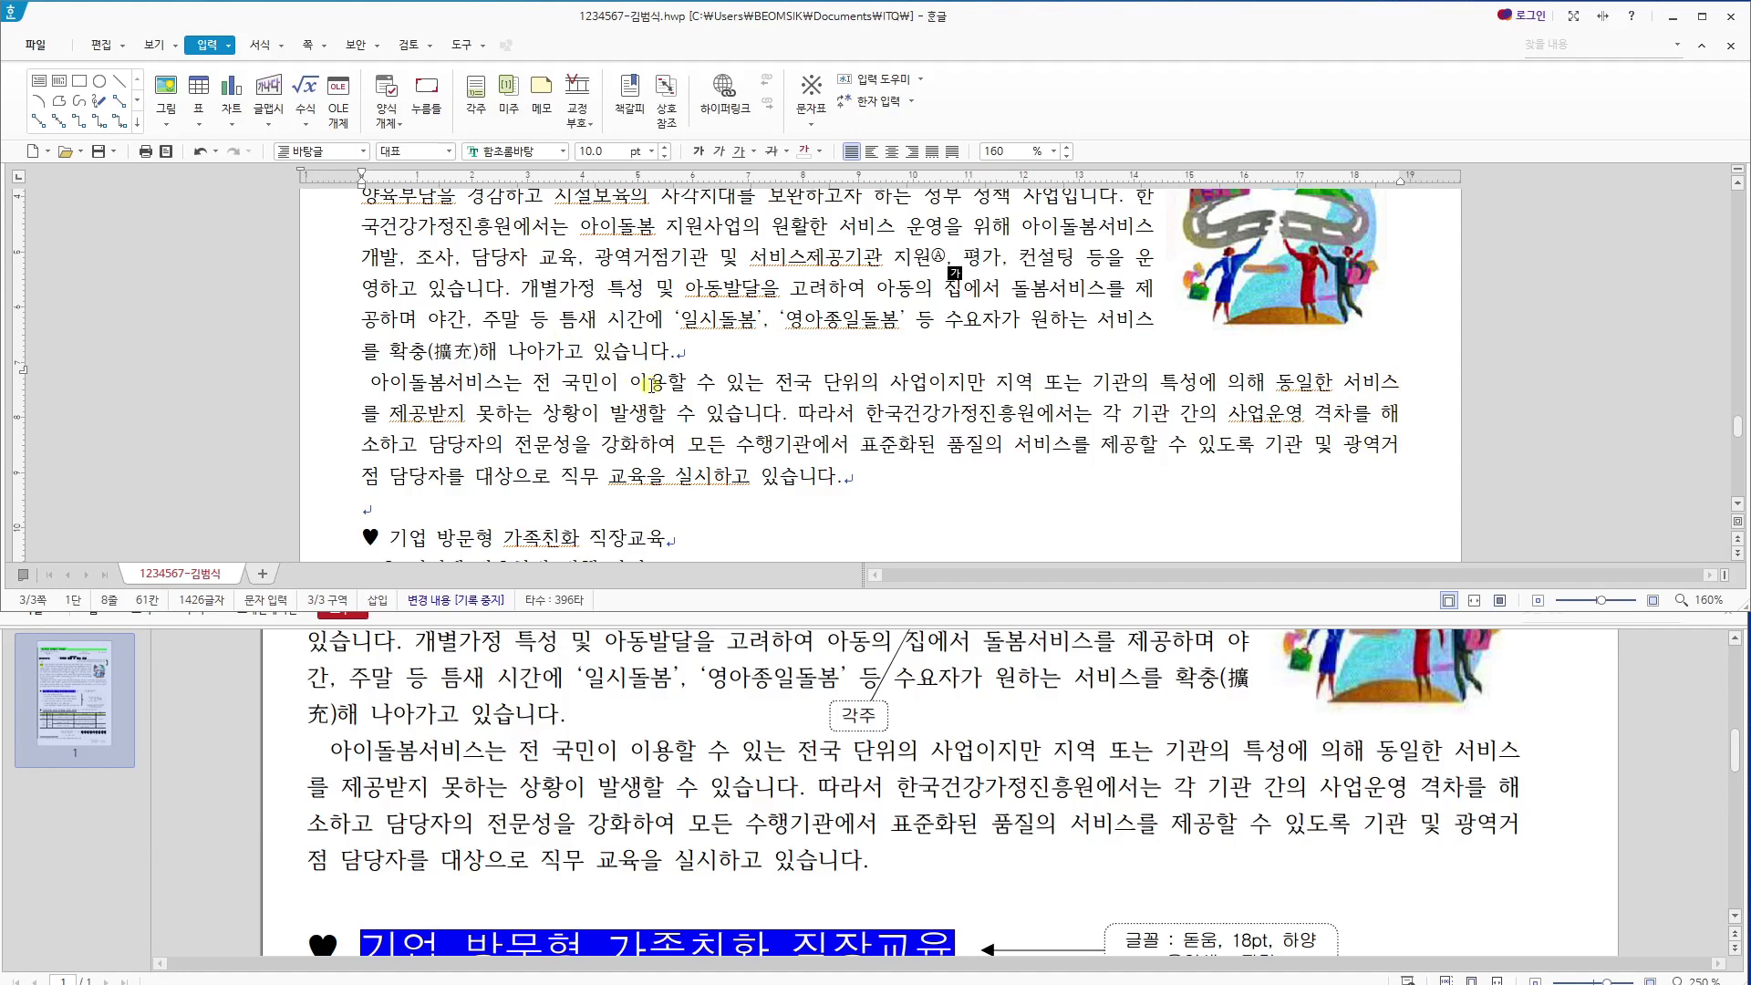
click(673, 384)
key(F7)
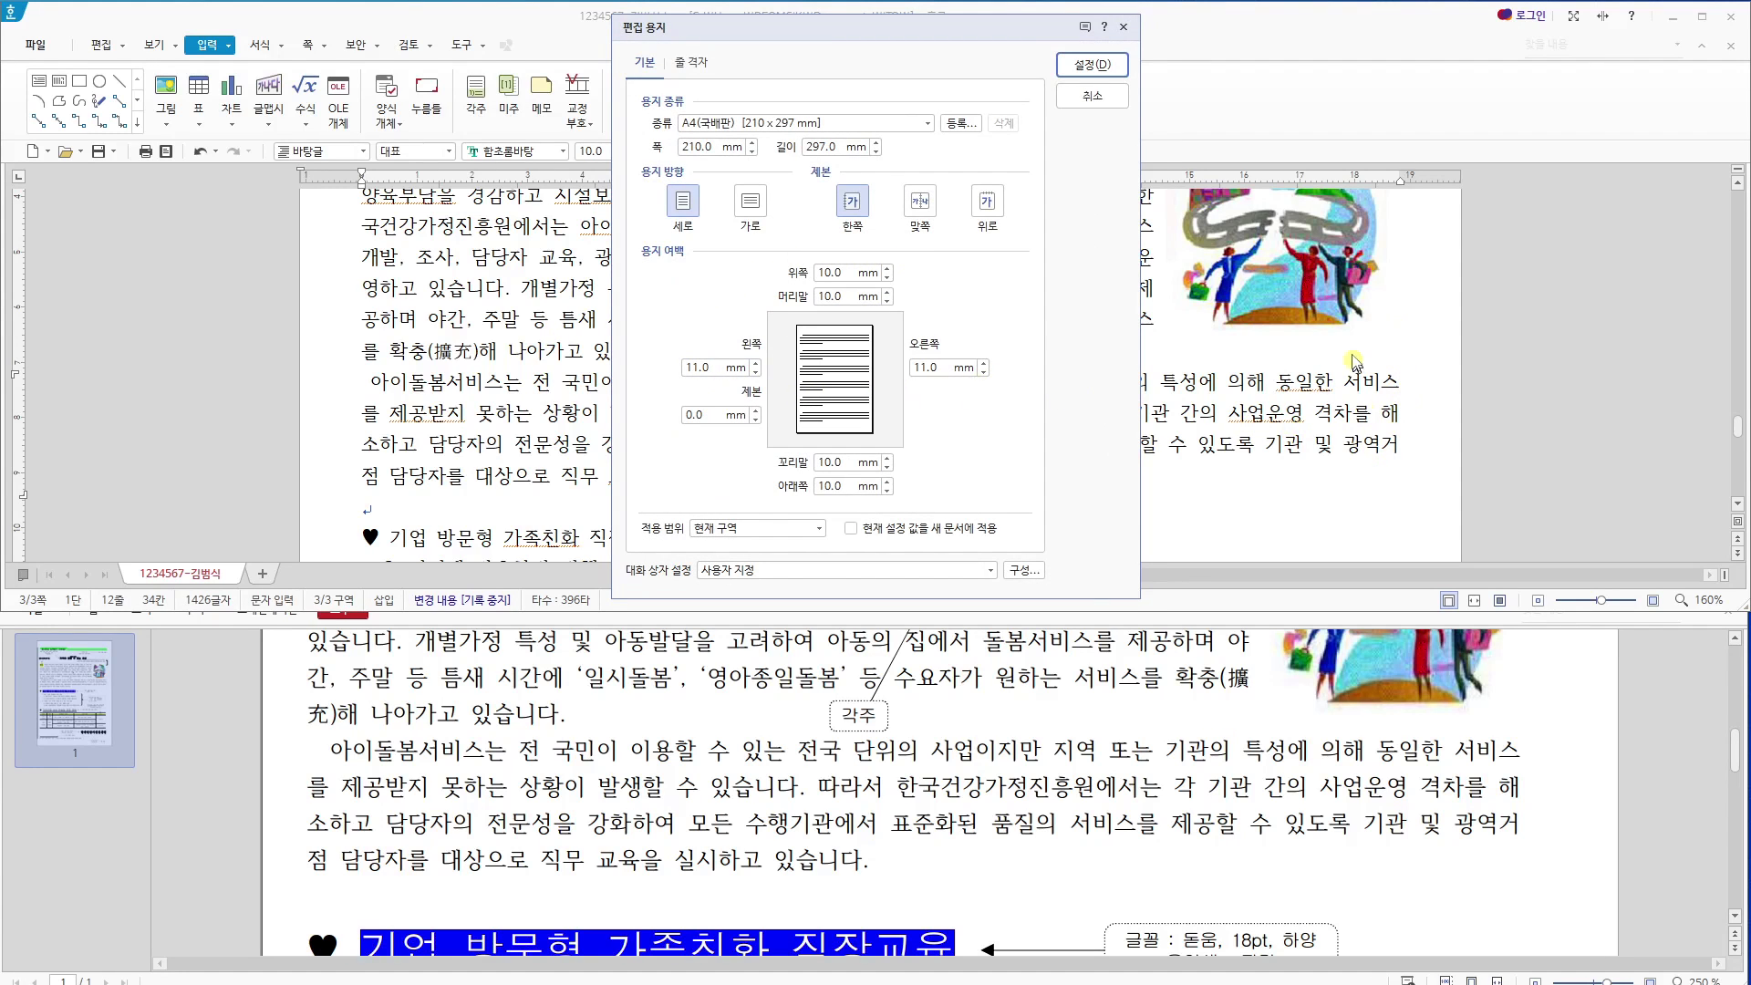
click(943, 369)
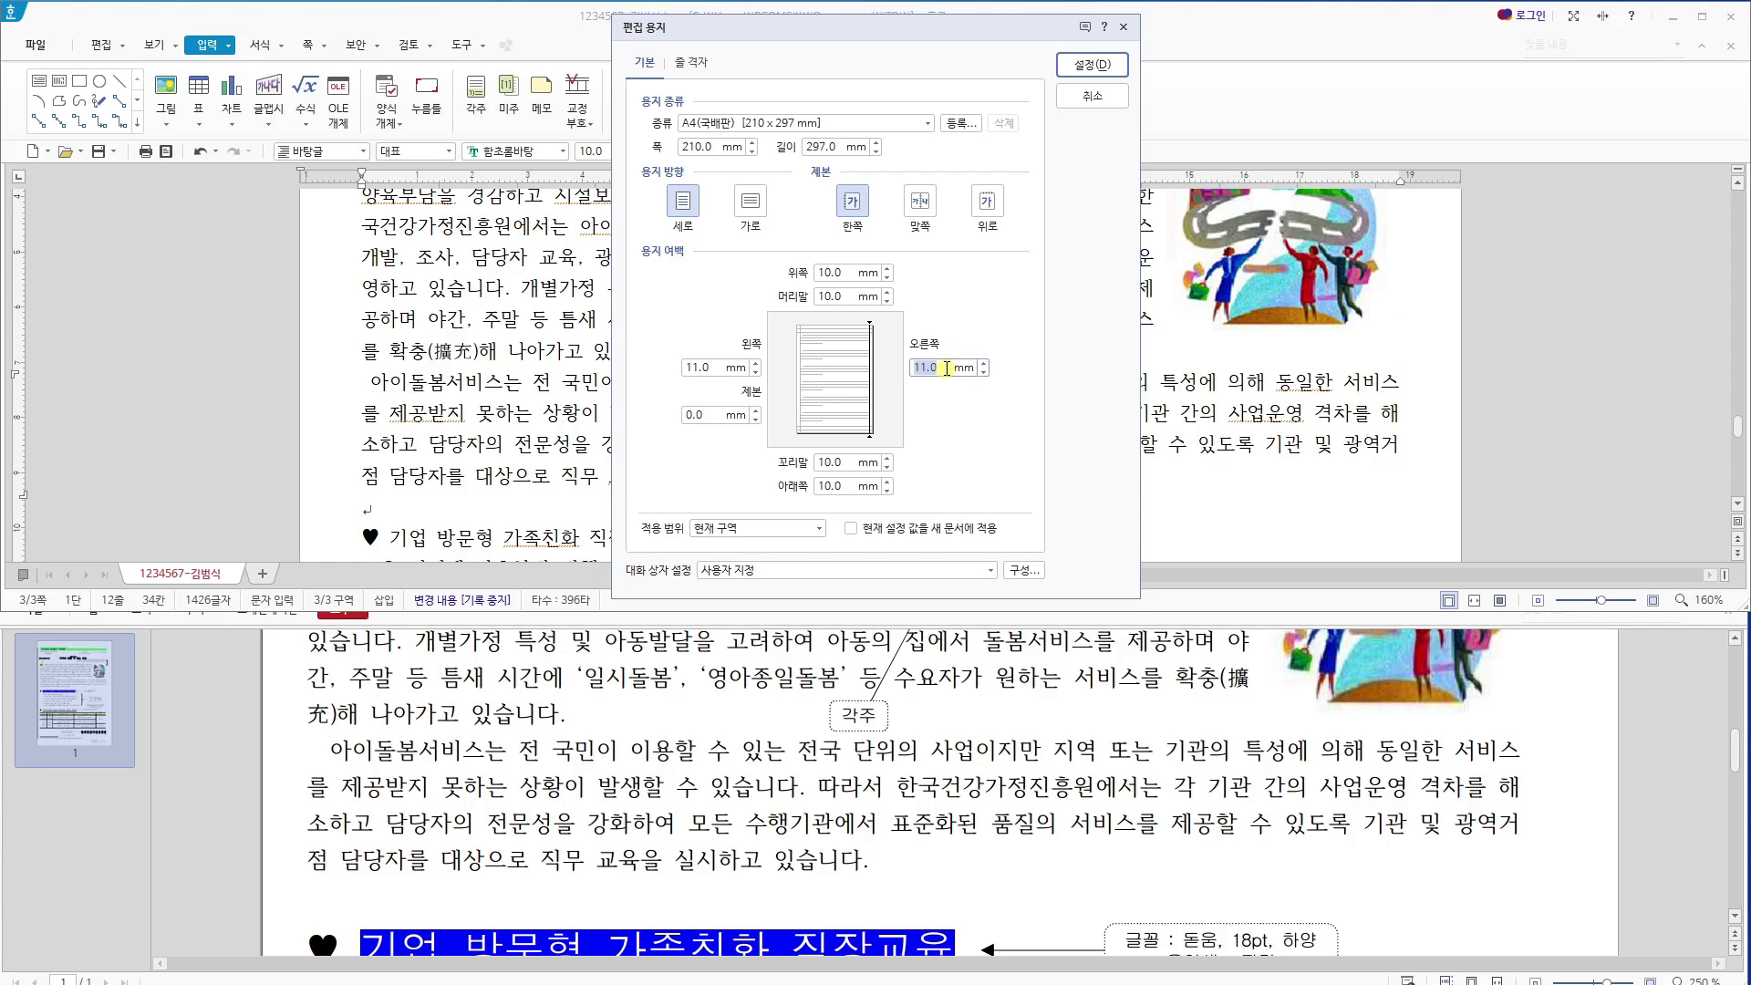
text(15)
click(1092, 65)
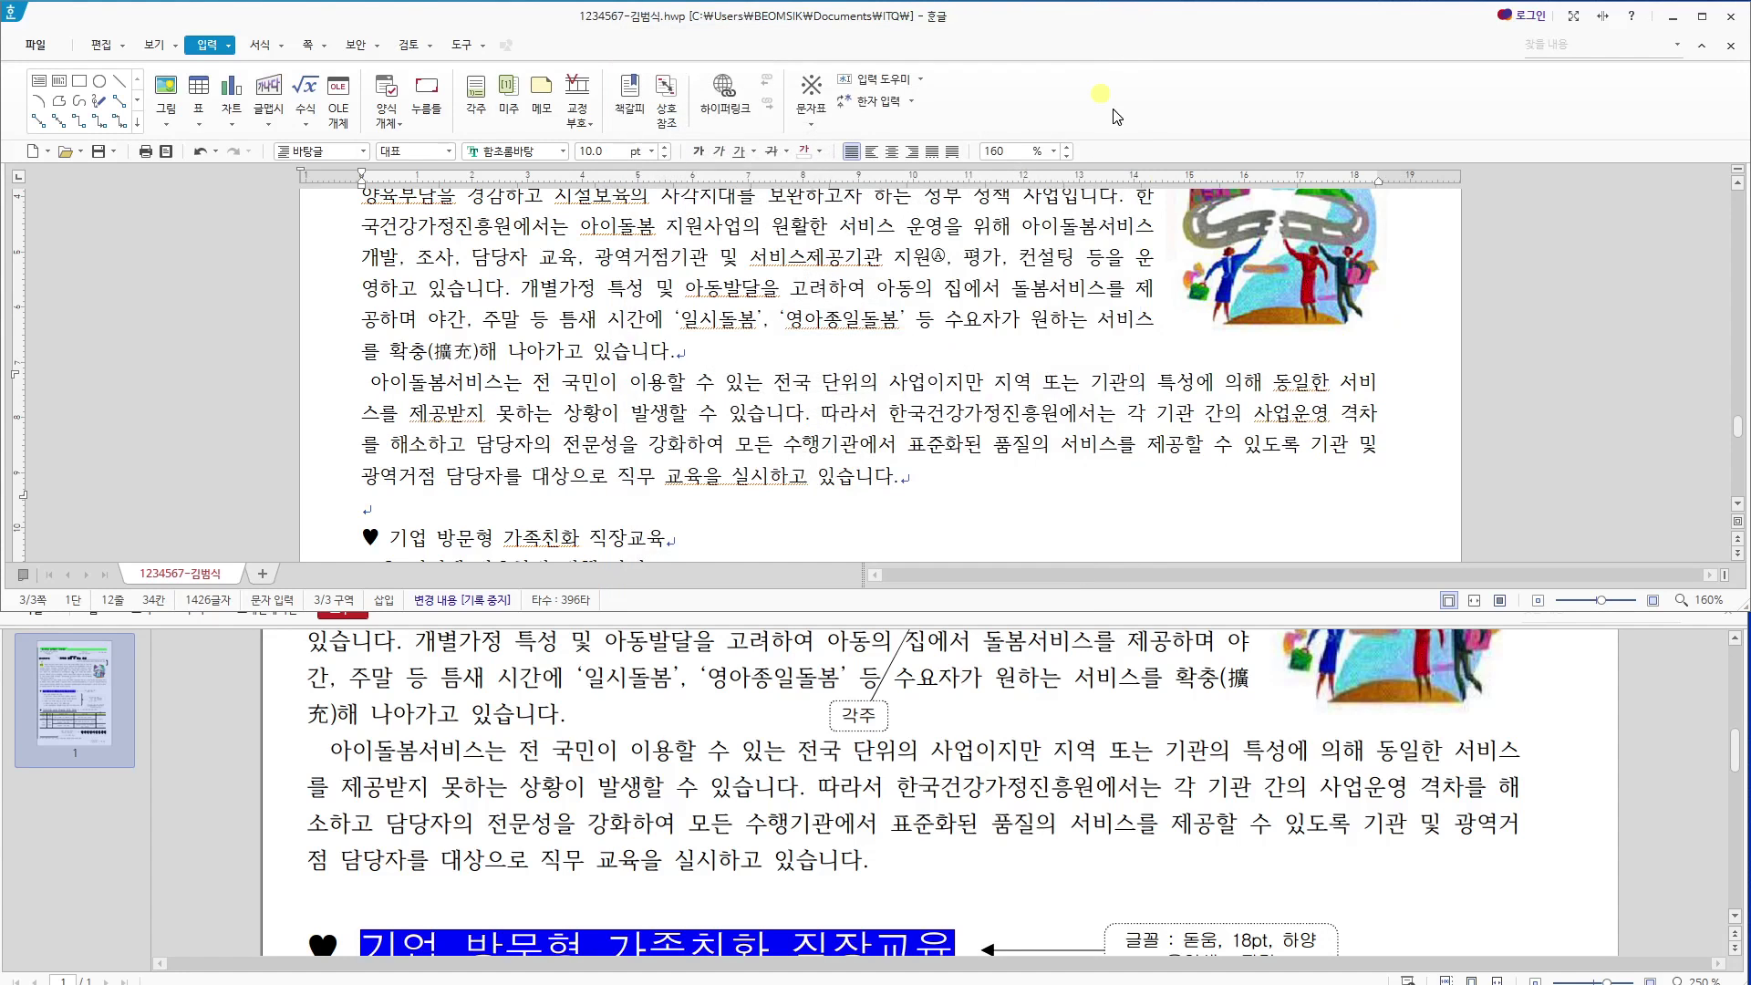
key(ctrl+z)
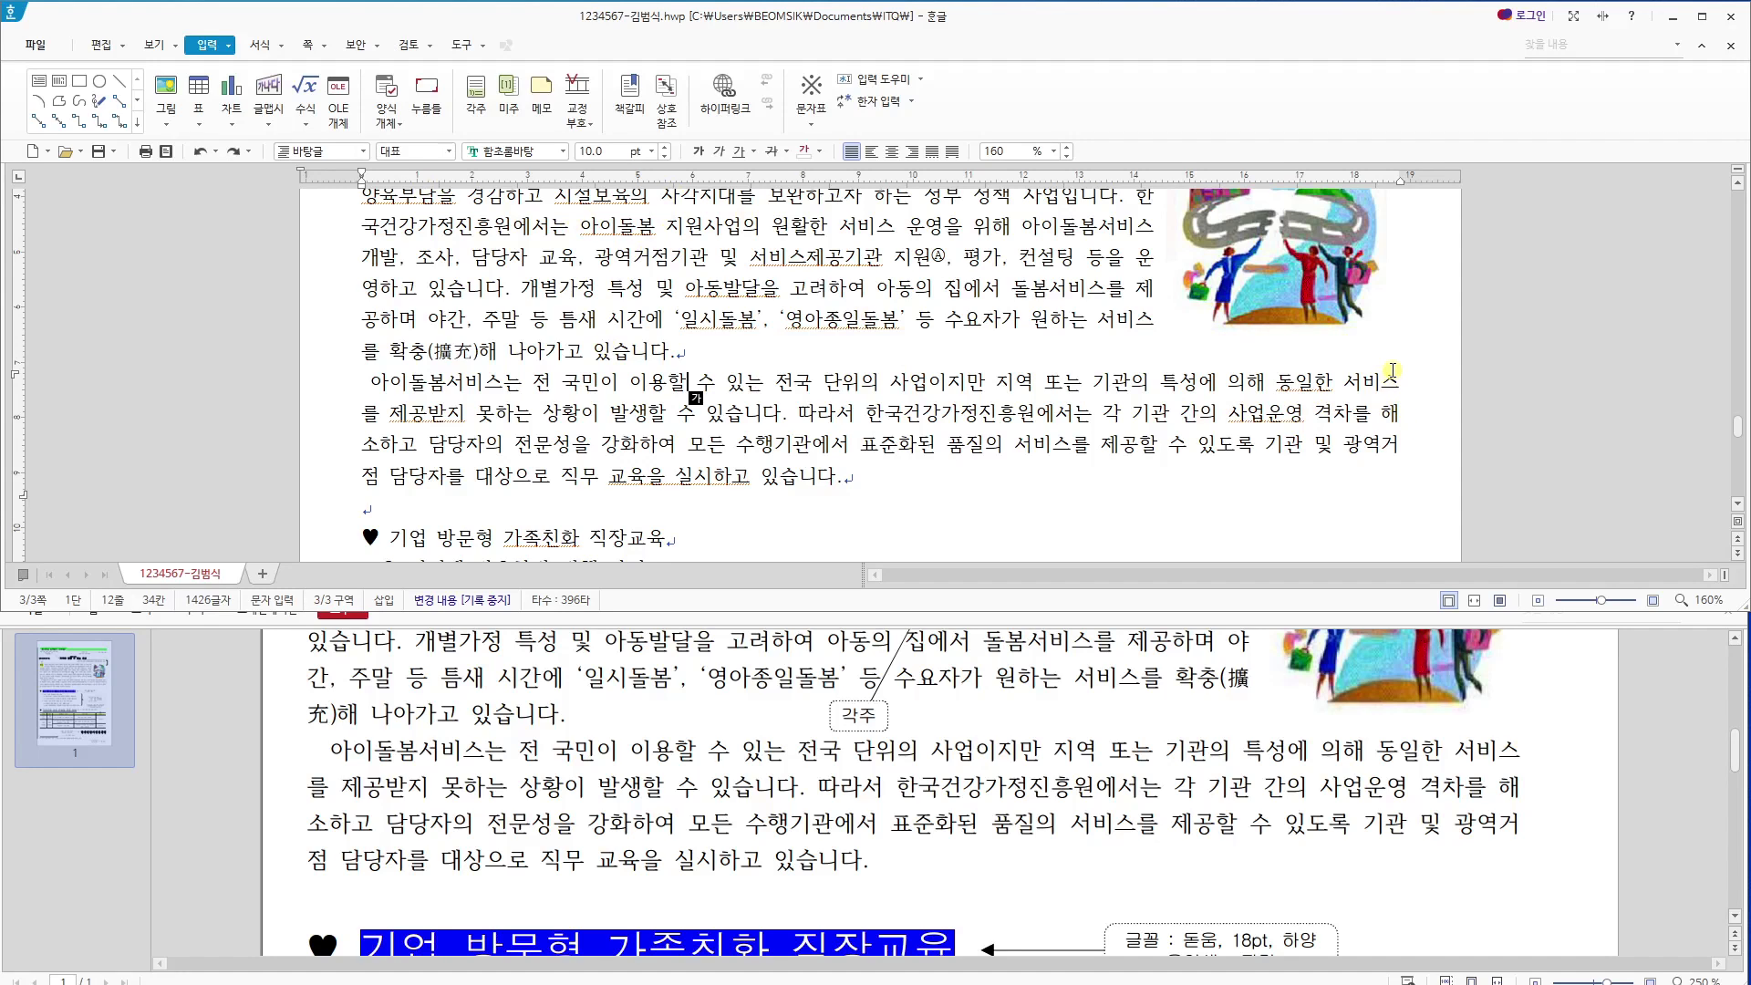
Try inserting the character 가 before 사업운영 in the second paragraph, and remove it again.
click(1231, 414)
text(가)
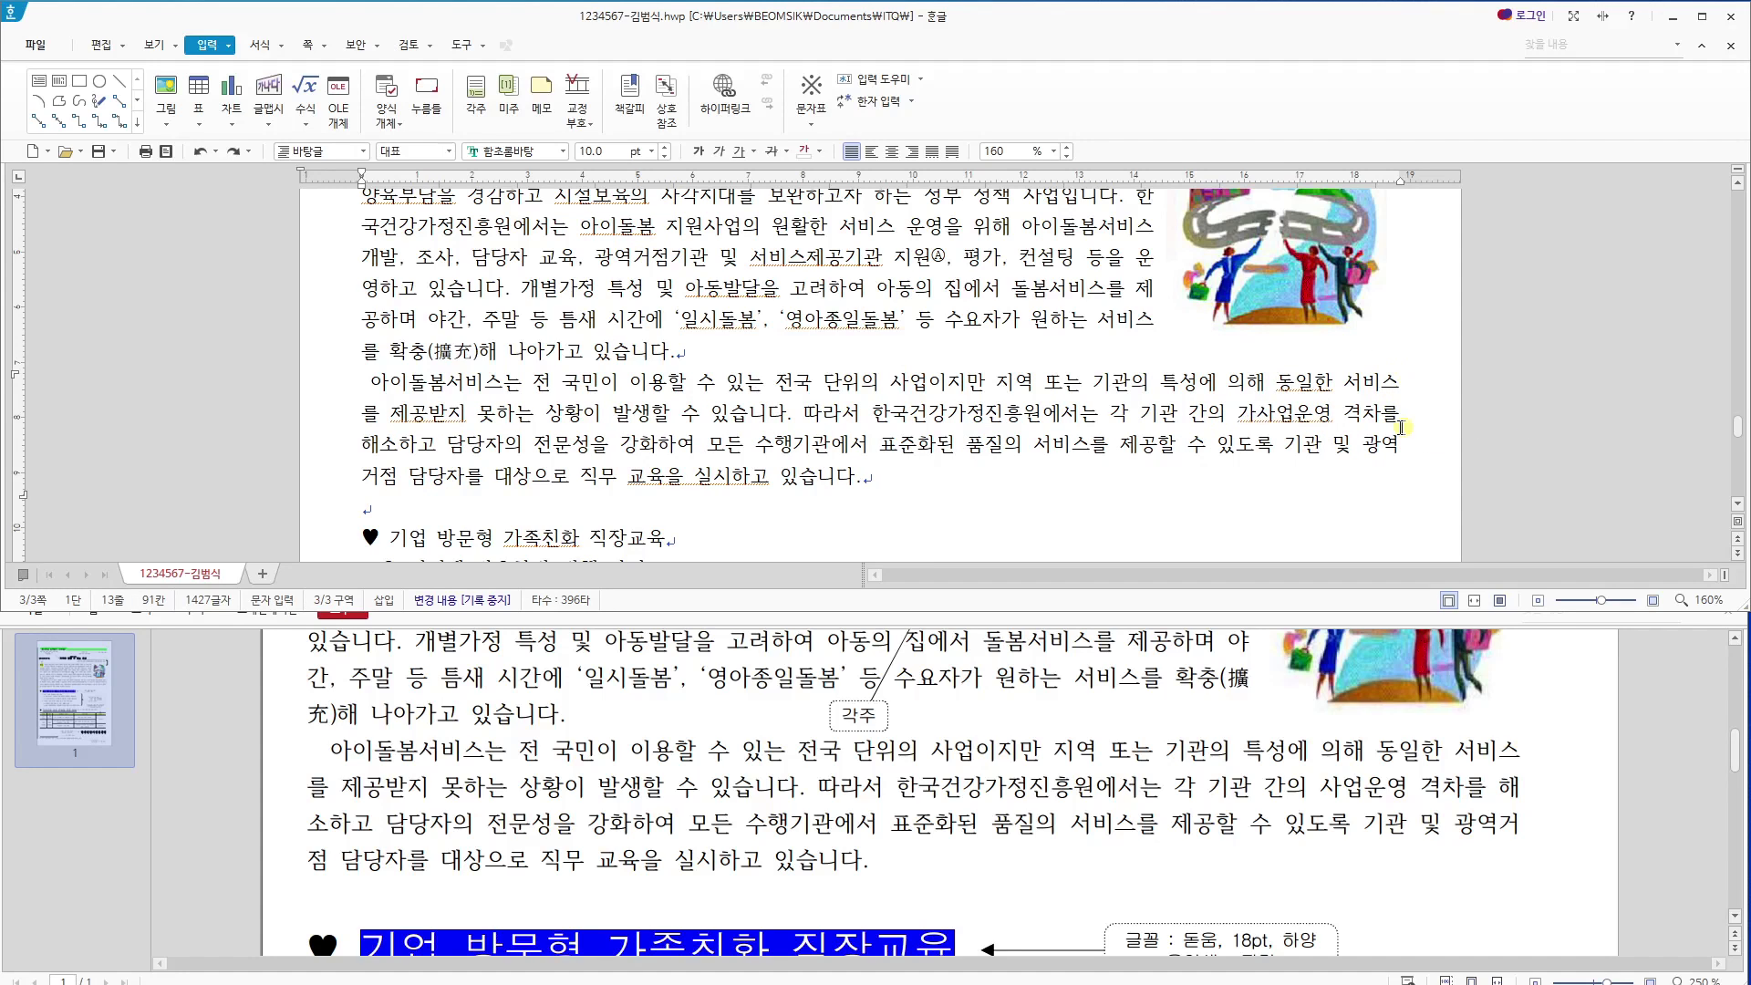
key(BackSpace)
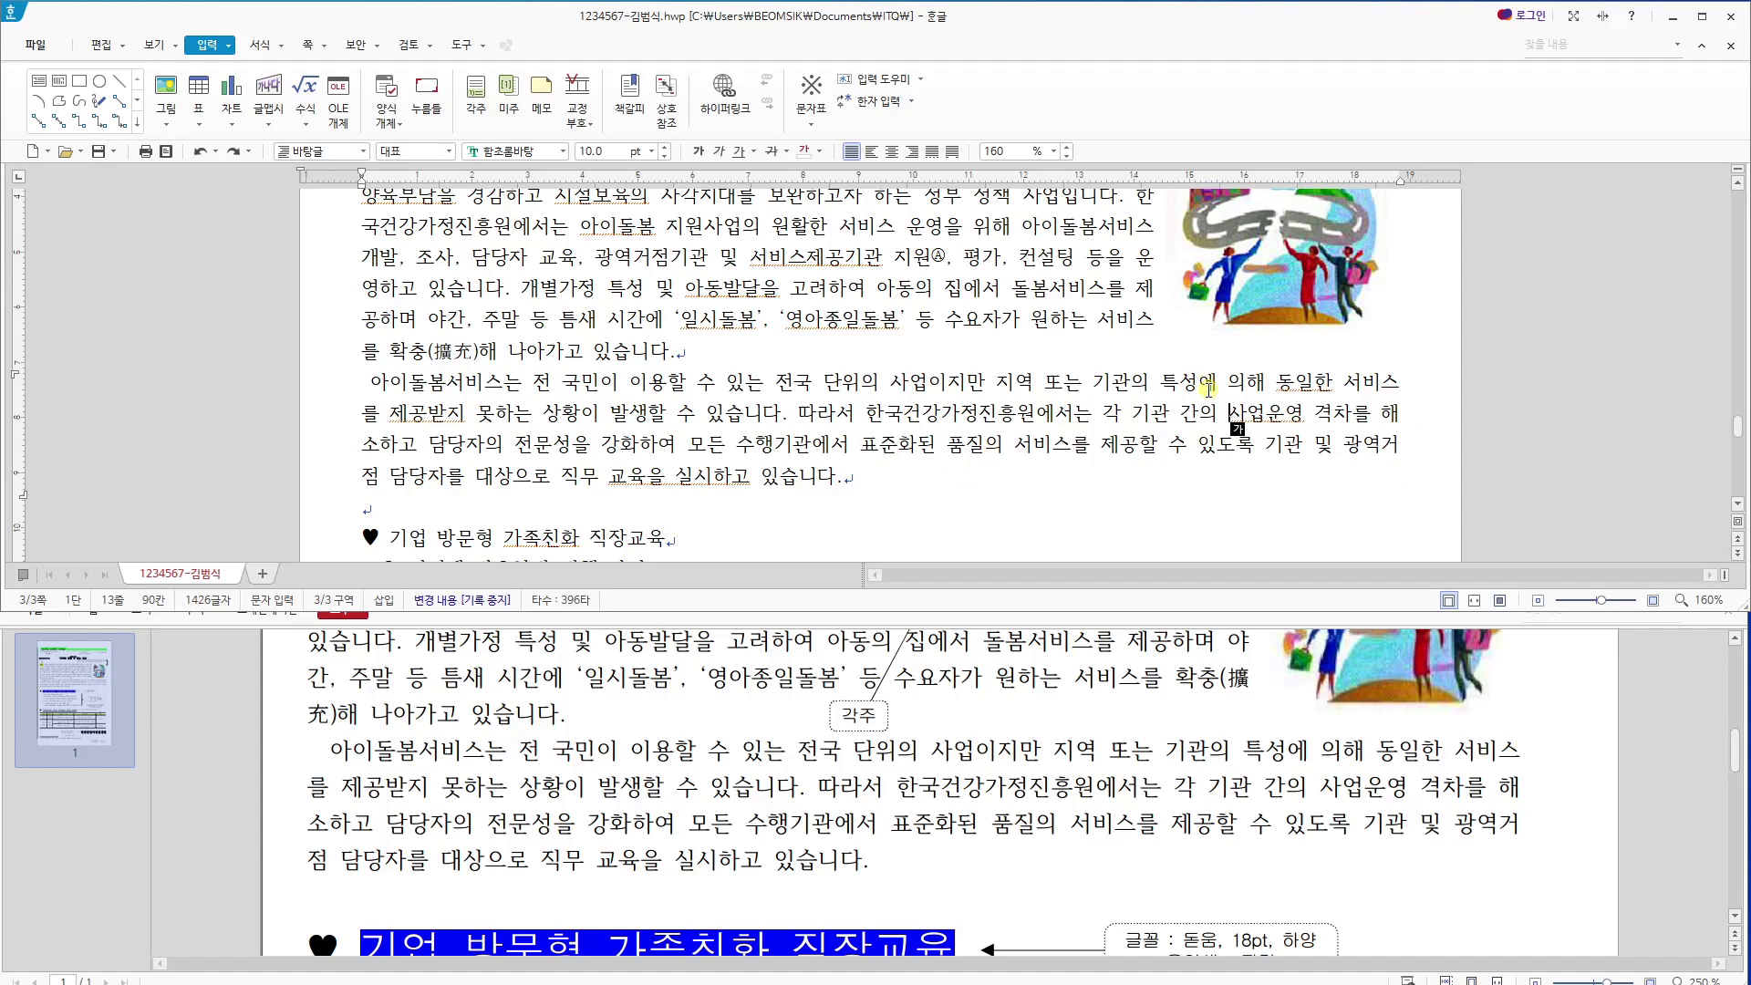
drag(1224, 405, 1246, 412)
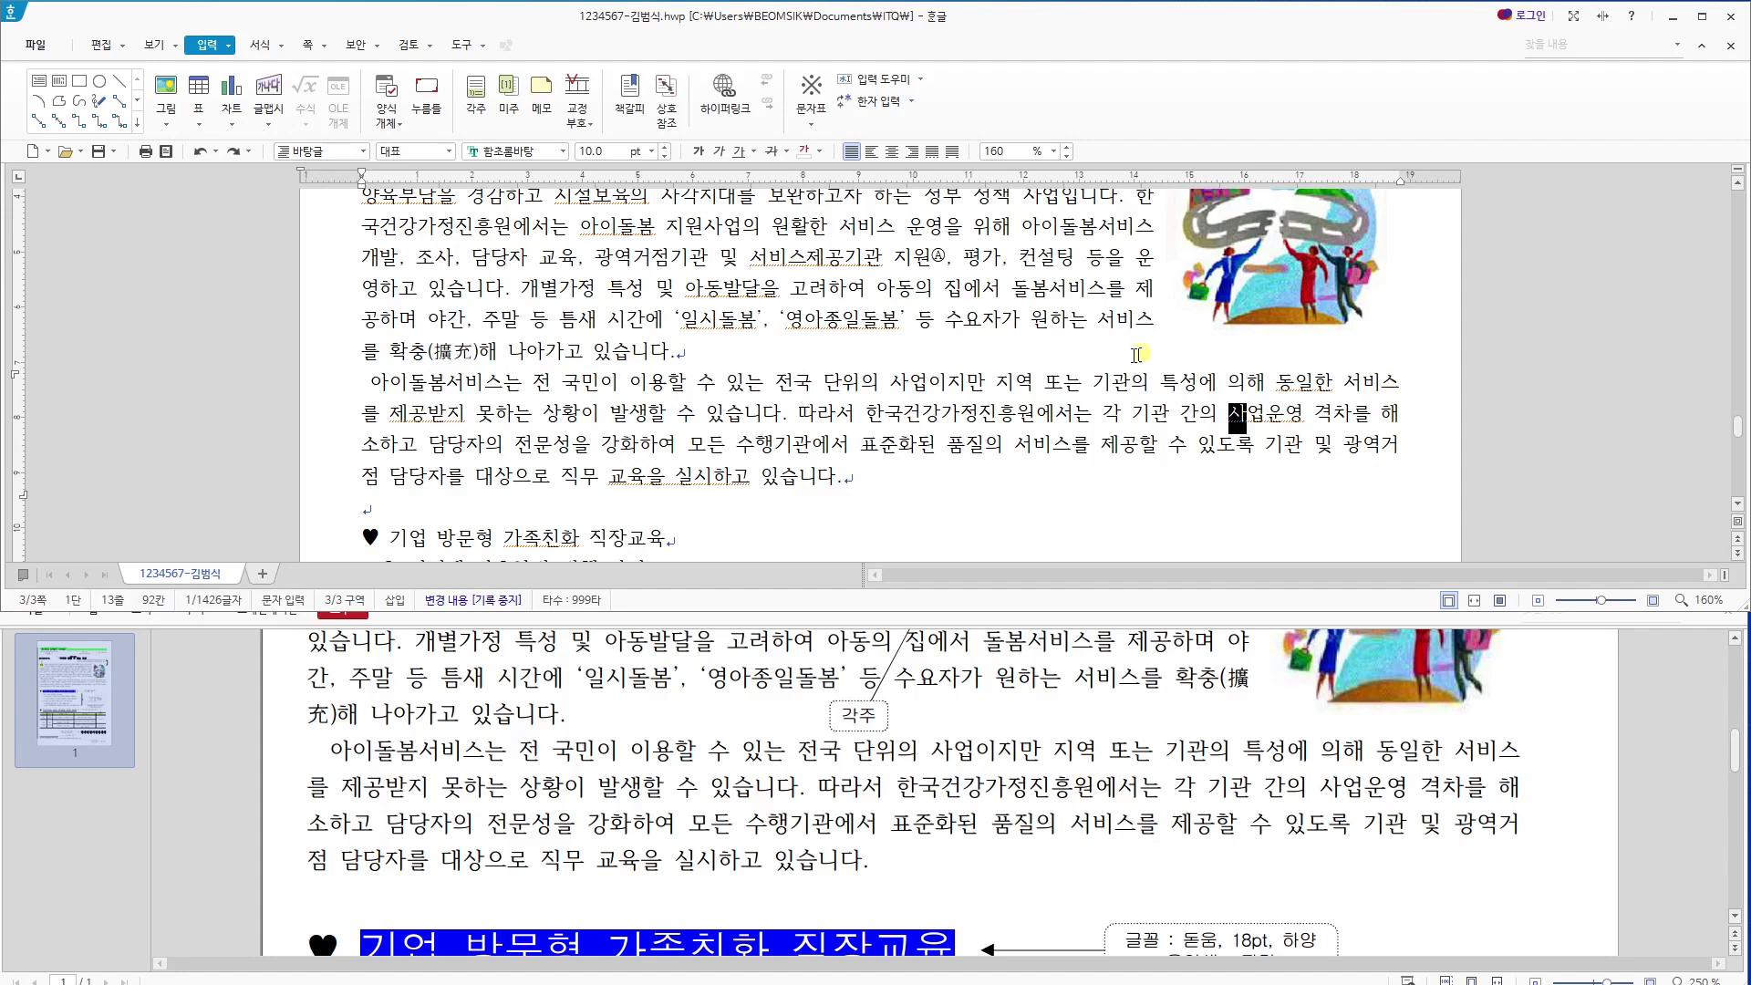
Move the picture beside the first paragraph slightly to the right to adjust the text wrap toward the sample.
scroll(1082, 339, up, 3)
click(1259, 383)
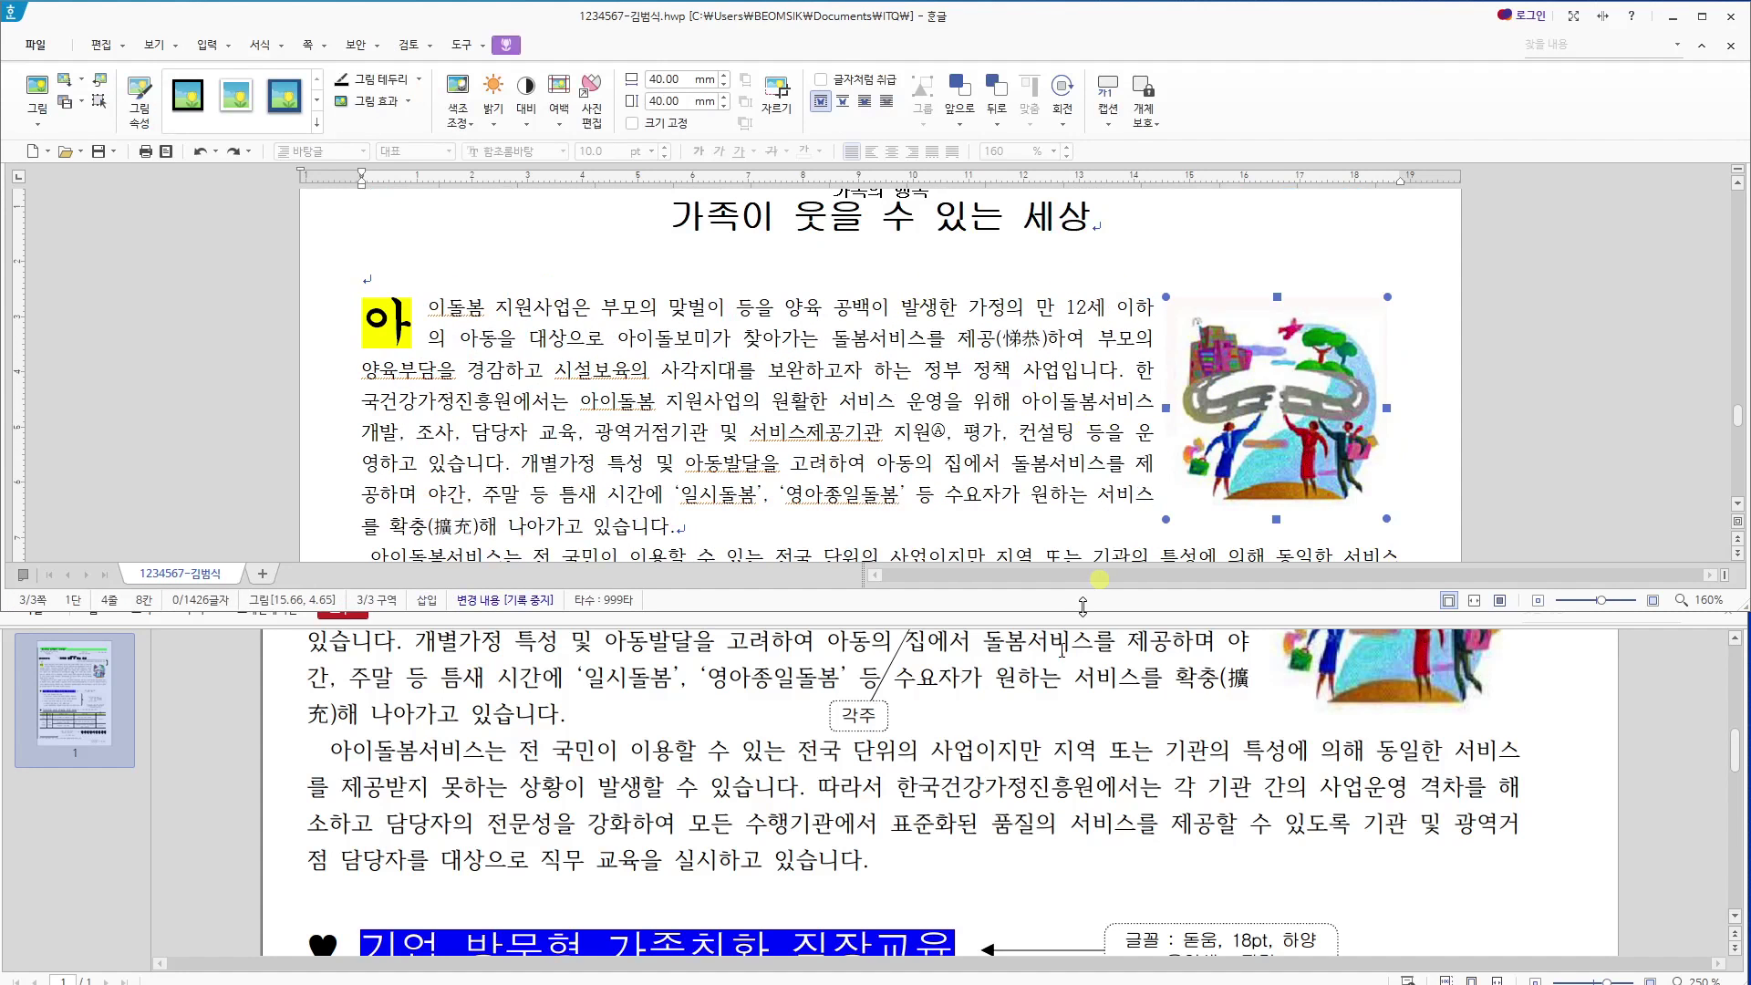
scroll(1213, 718, up, 3)
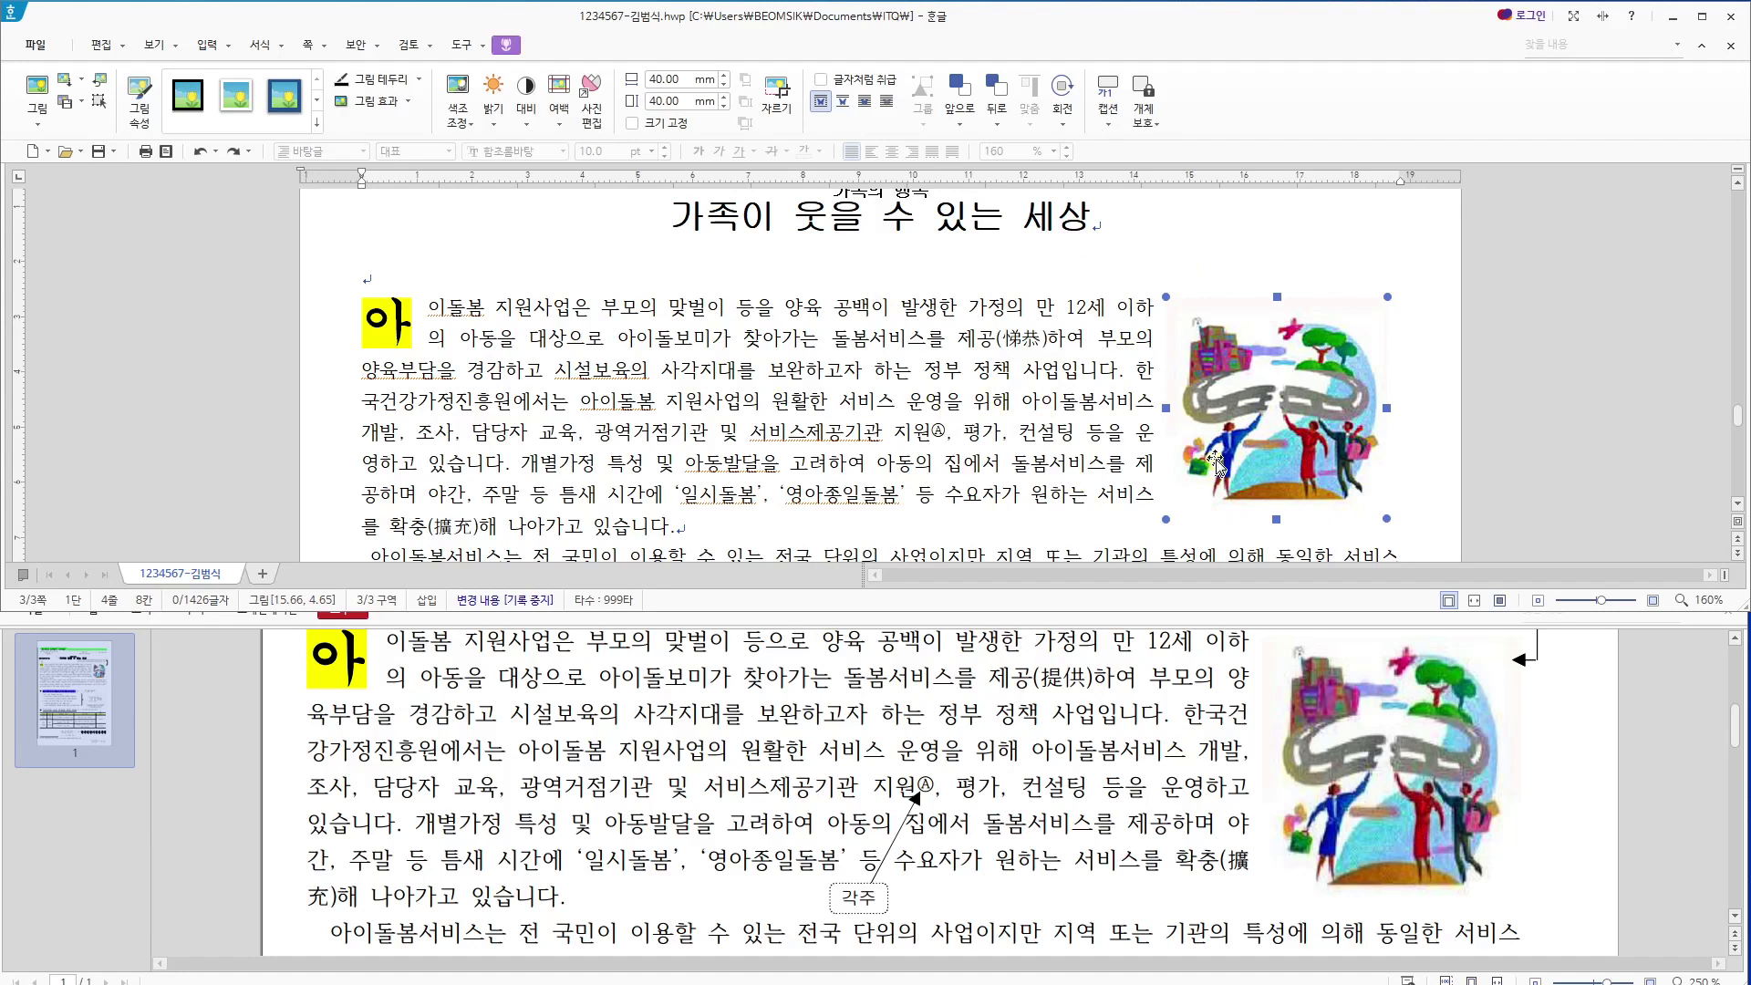
drag(1300, 447, 1304, 447)
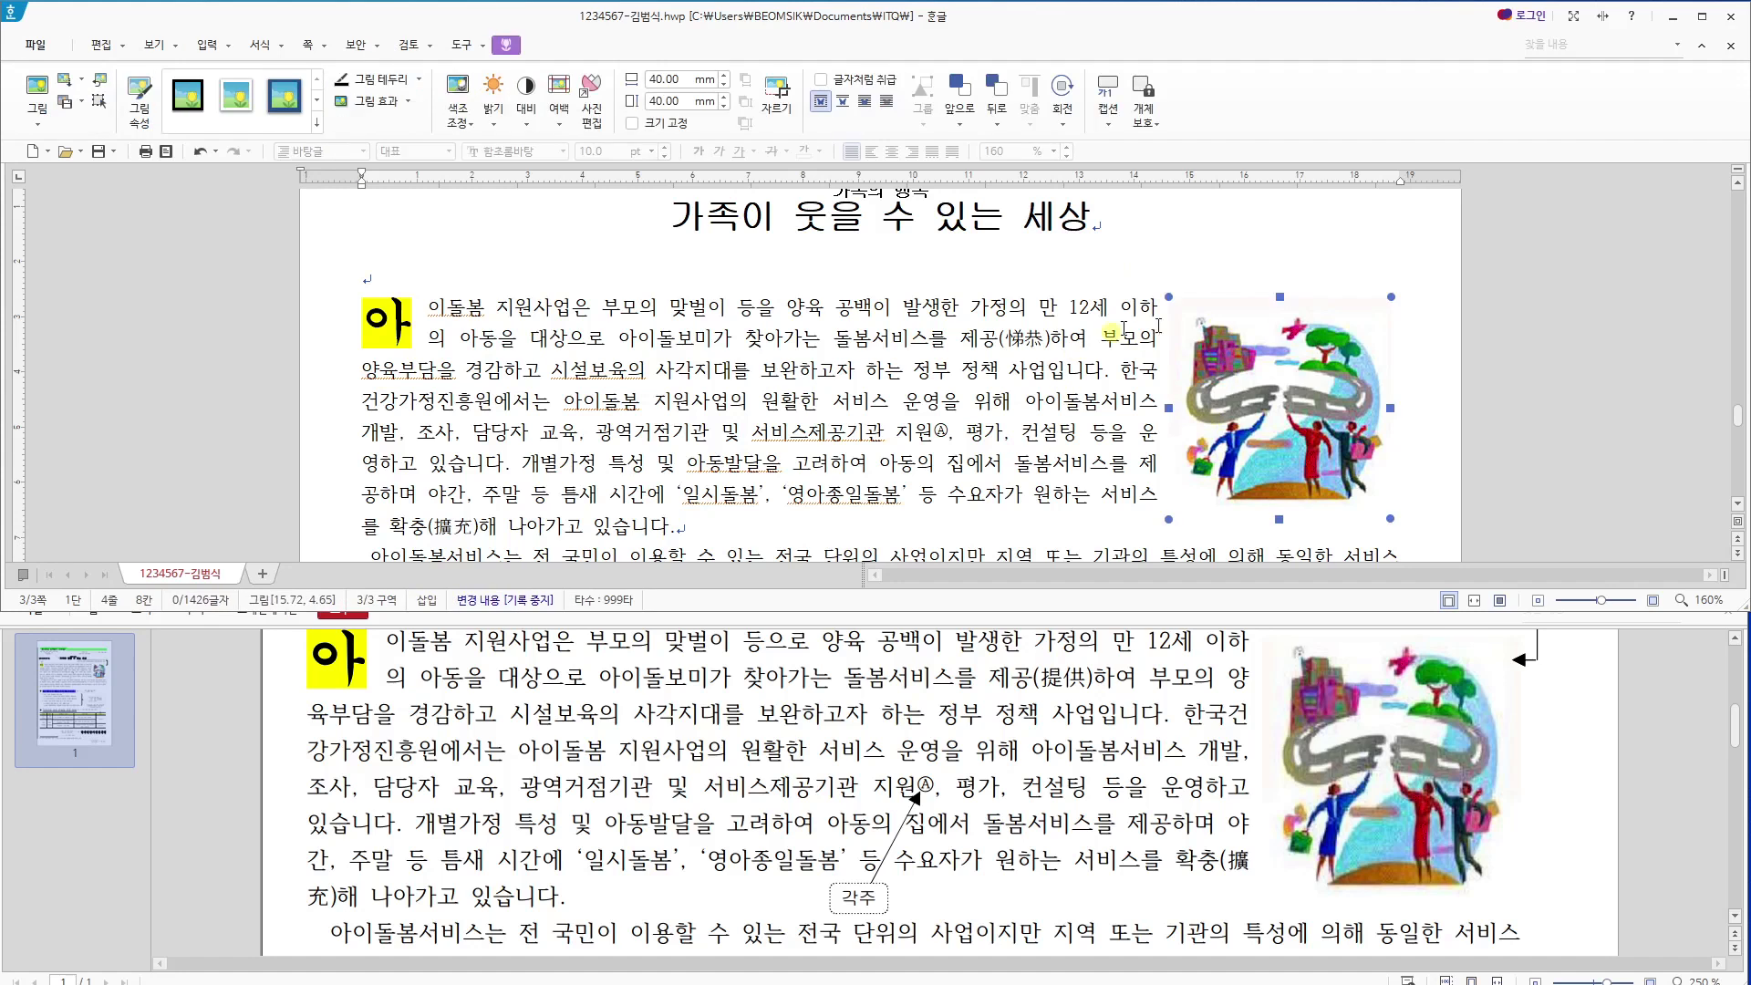
mouse_move(1241, 406)
mouse_down()
mouse_move(1207, 392)
mouse_move(1256, 392)
mouse_move(1216, 392)
mouse_move(1240, 392)
mouse_up()
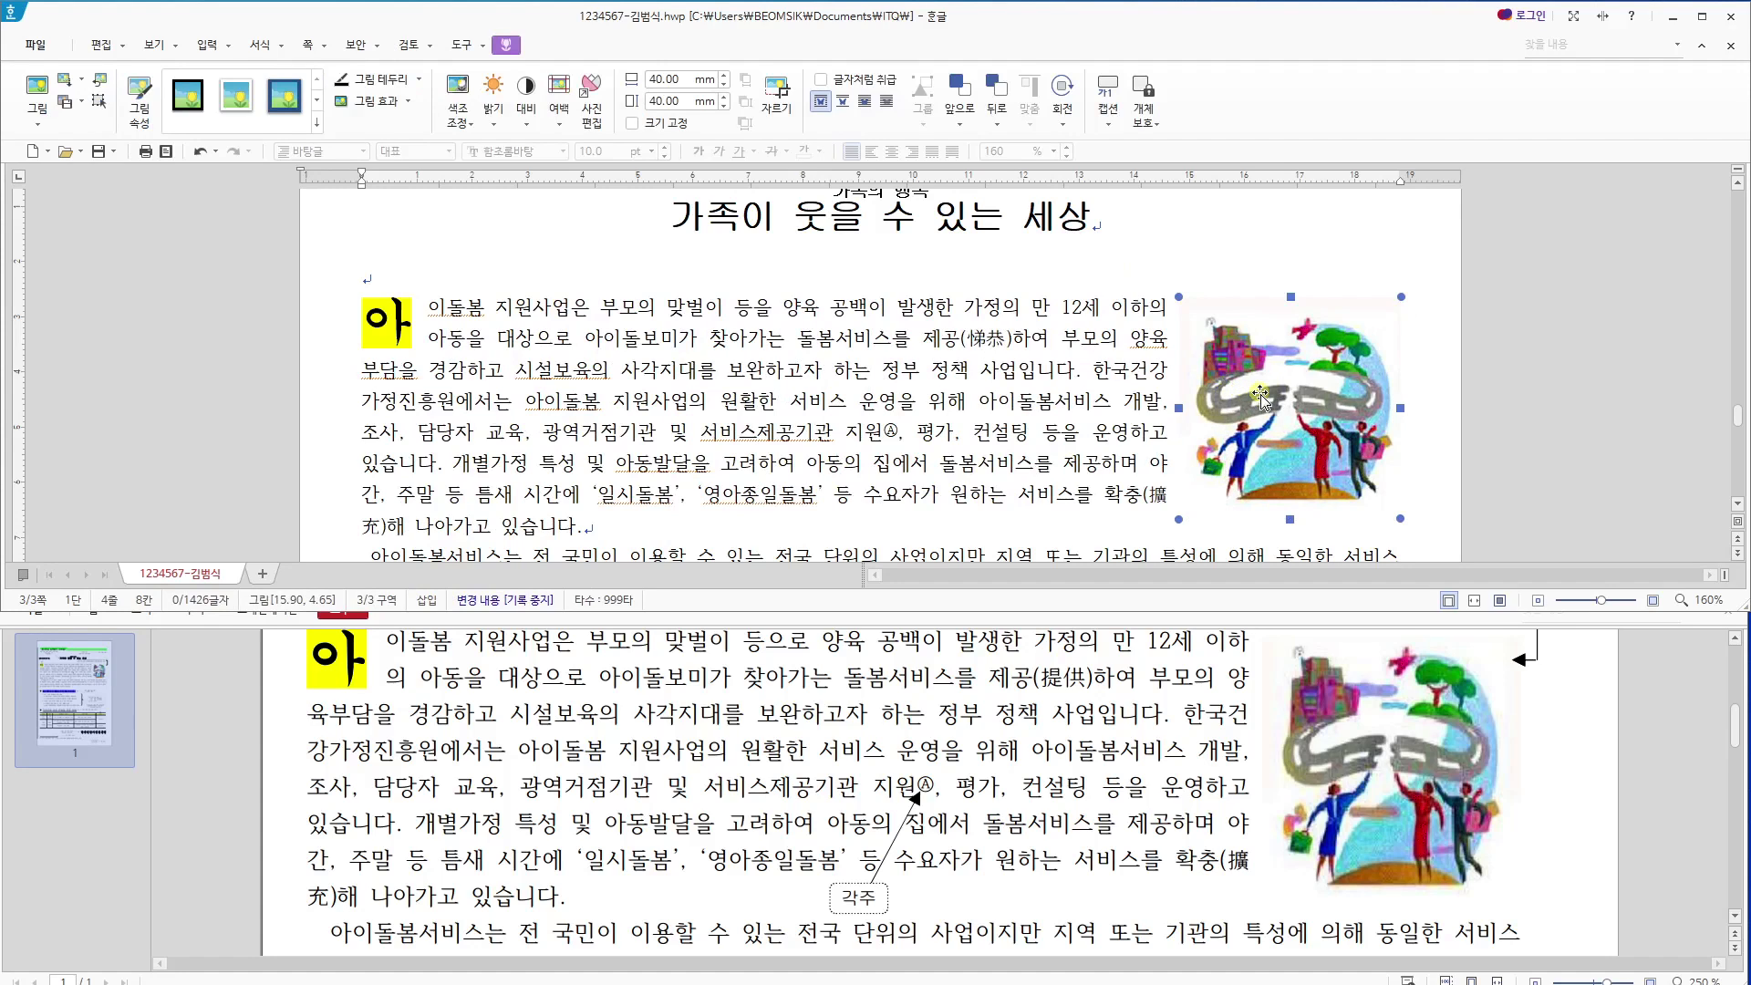
Nudge the picture left and right in small increments, tuning the first paragraph's line breaks against the sample.
key(Left)
key(Left)
key(Left)
key(Left)
key(Left)
key(Left)
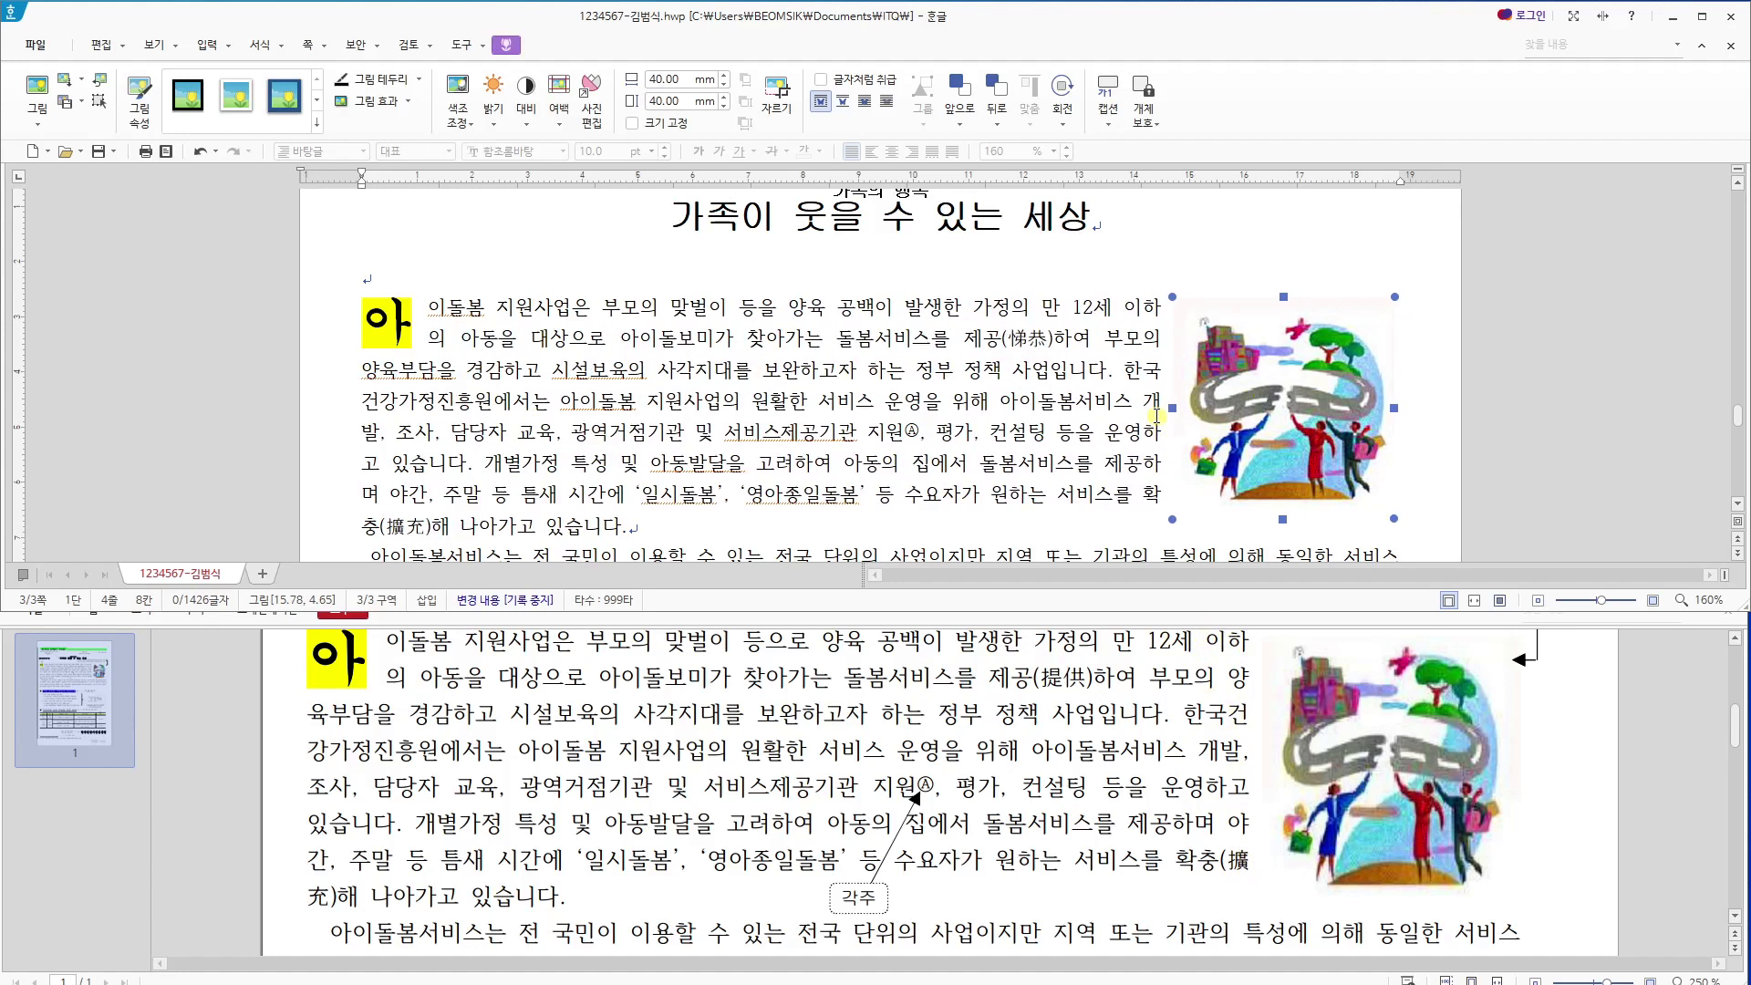
key(Left)
key(Left)
key(Right)
key(Right)
key(Right)
key(Right)
key(Right)
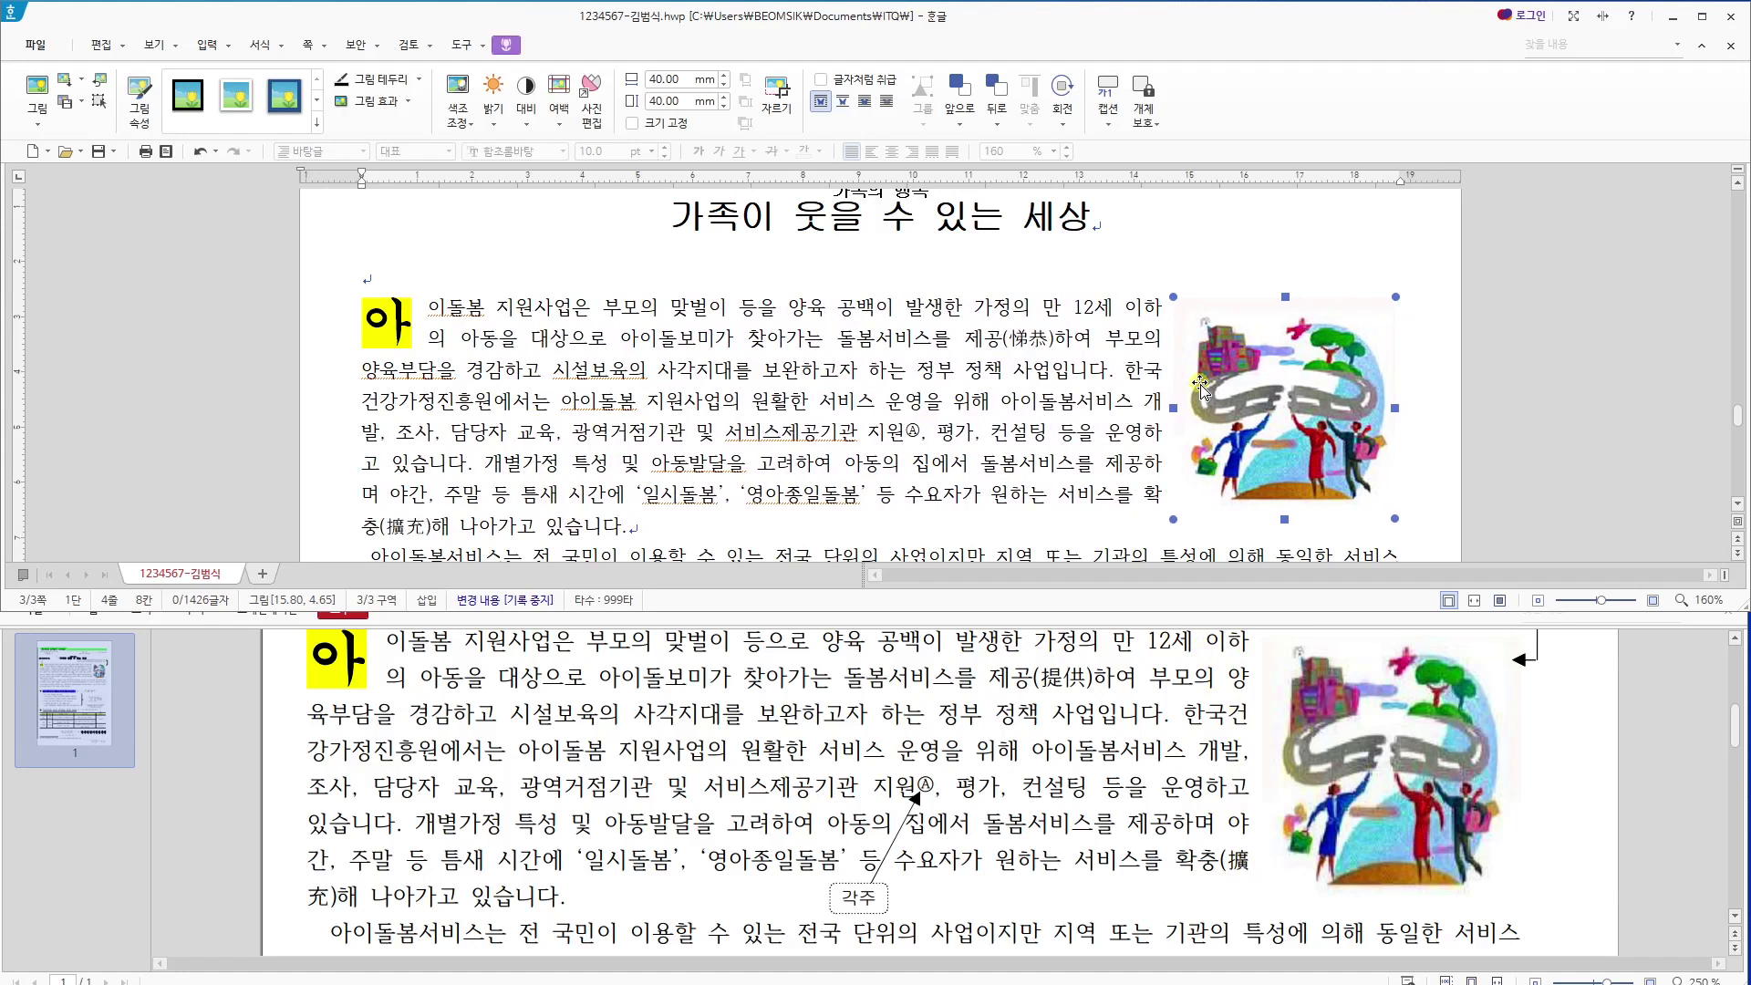
key(Left)
key(Left)
key(Left)
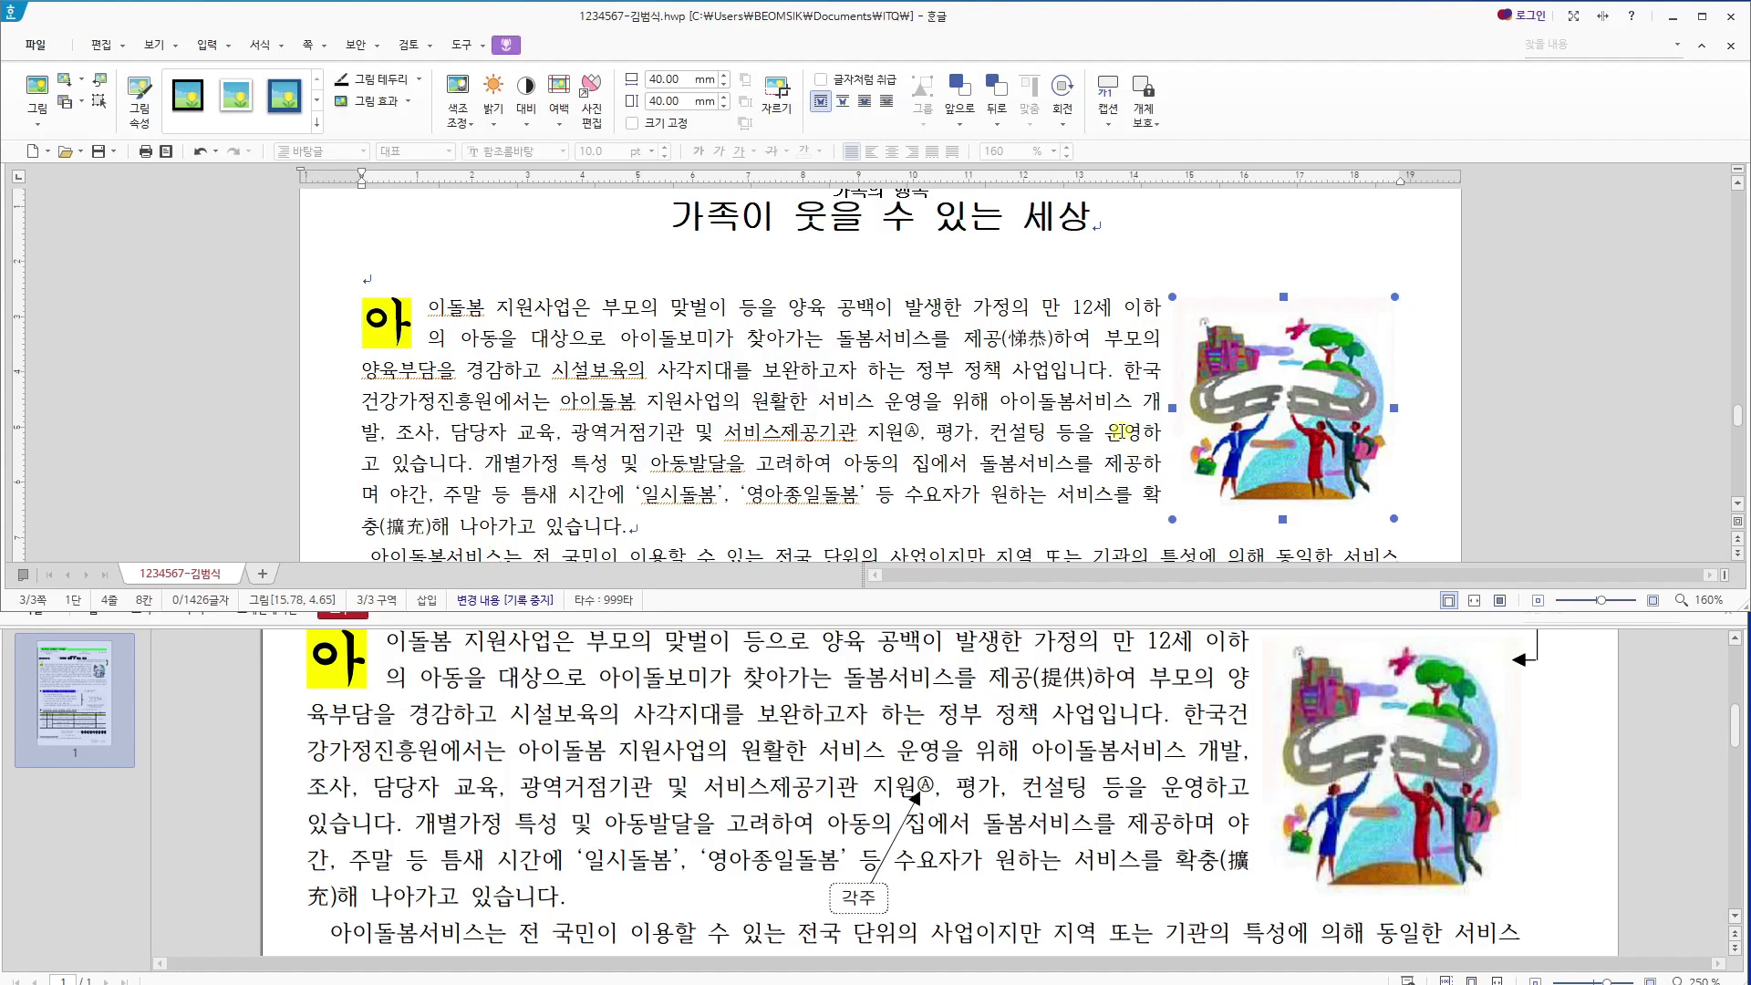
key(Right)
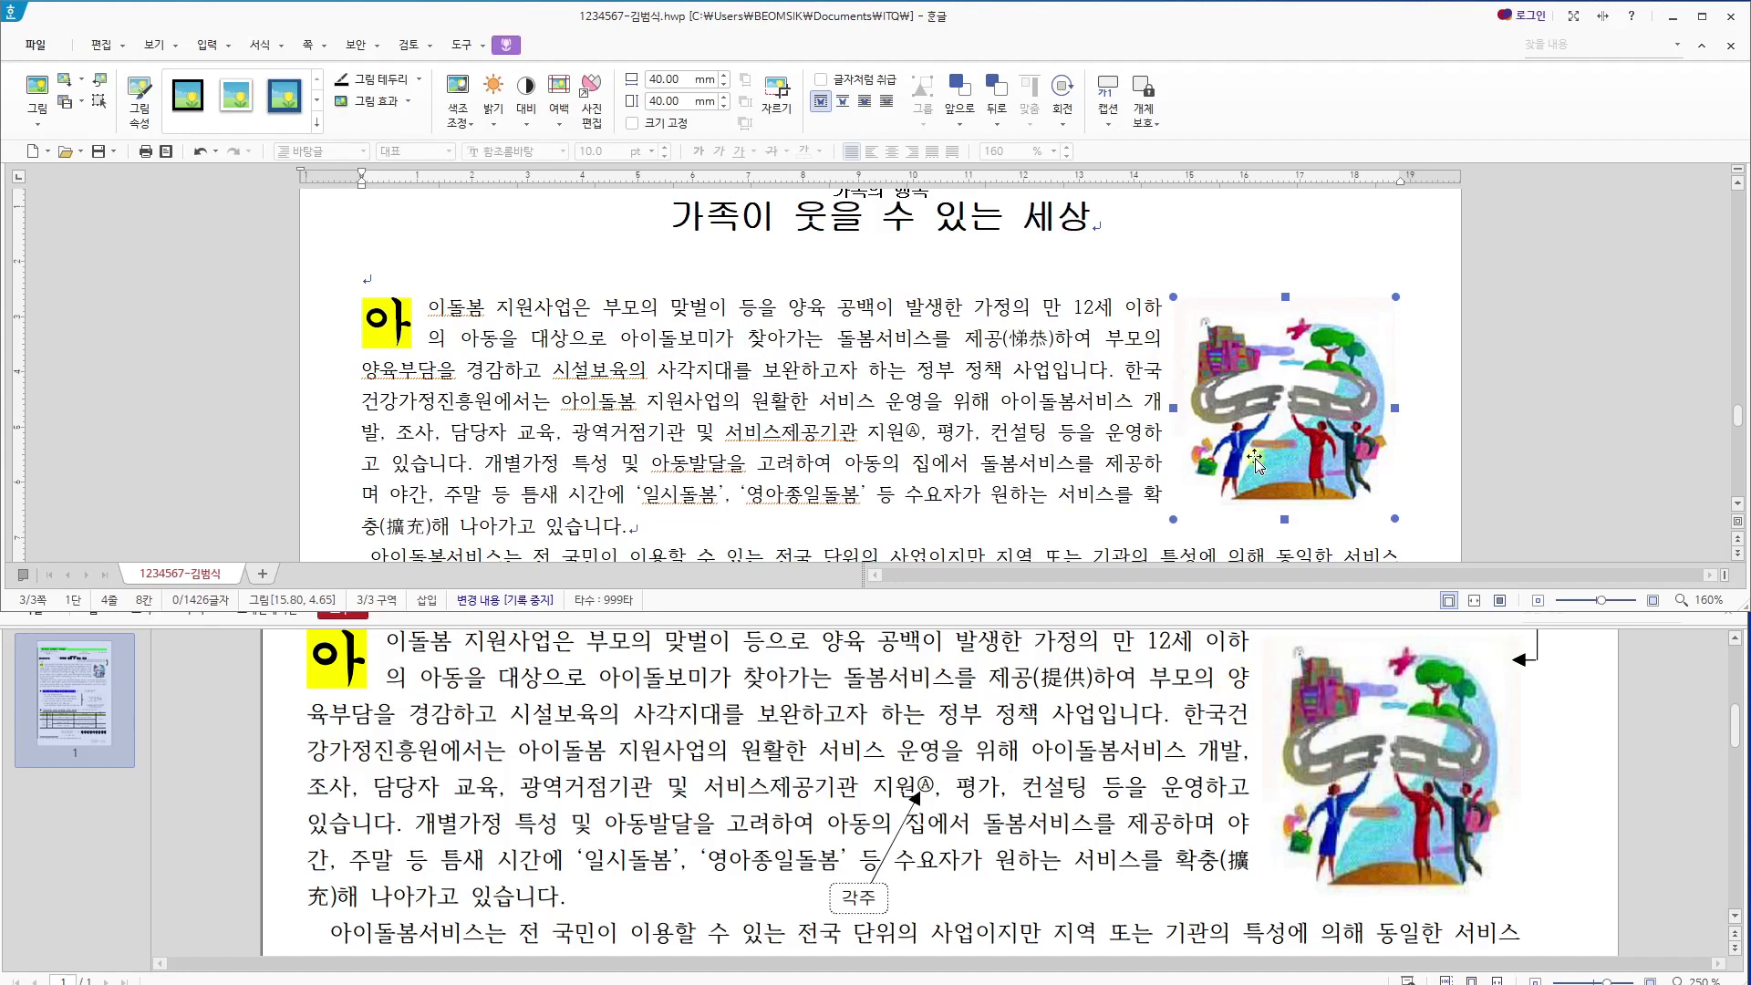
key(Right)
key(Right)
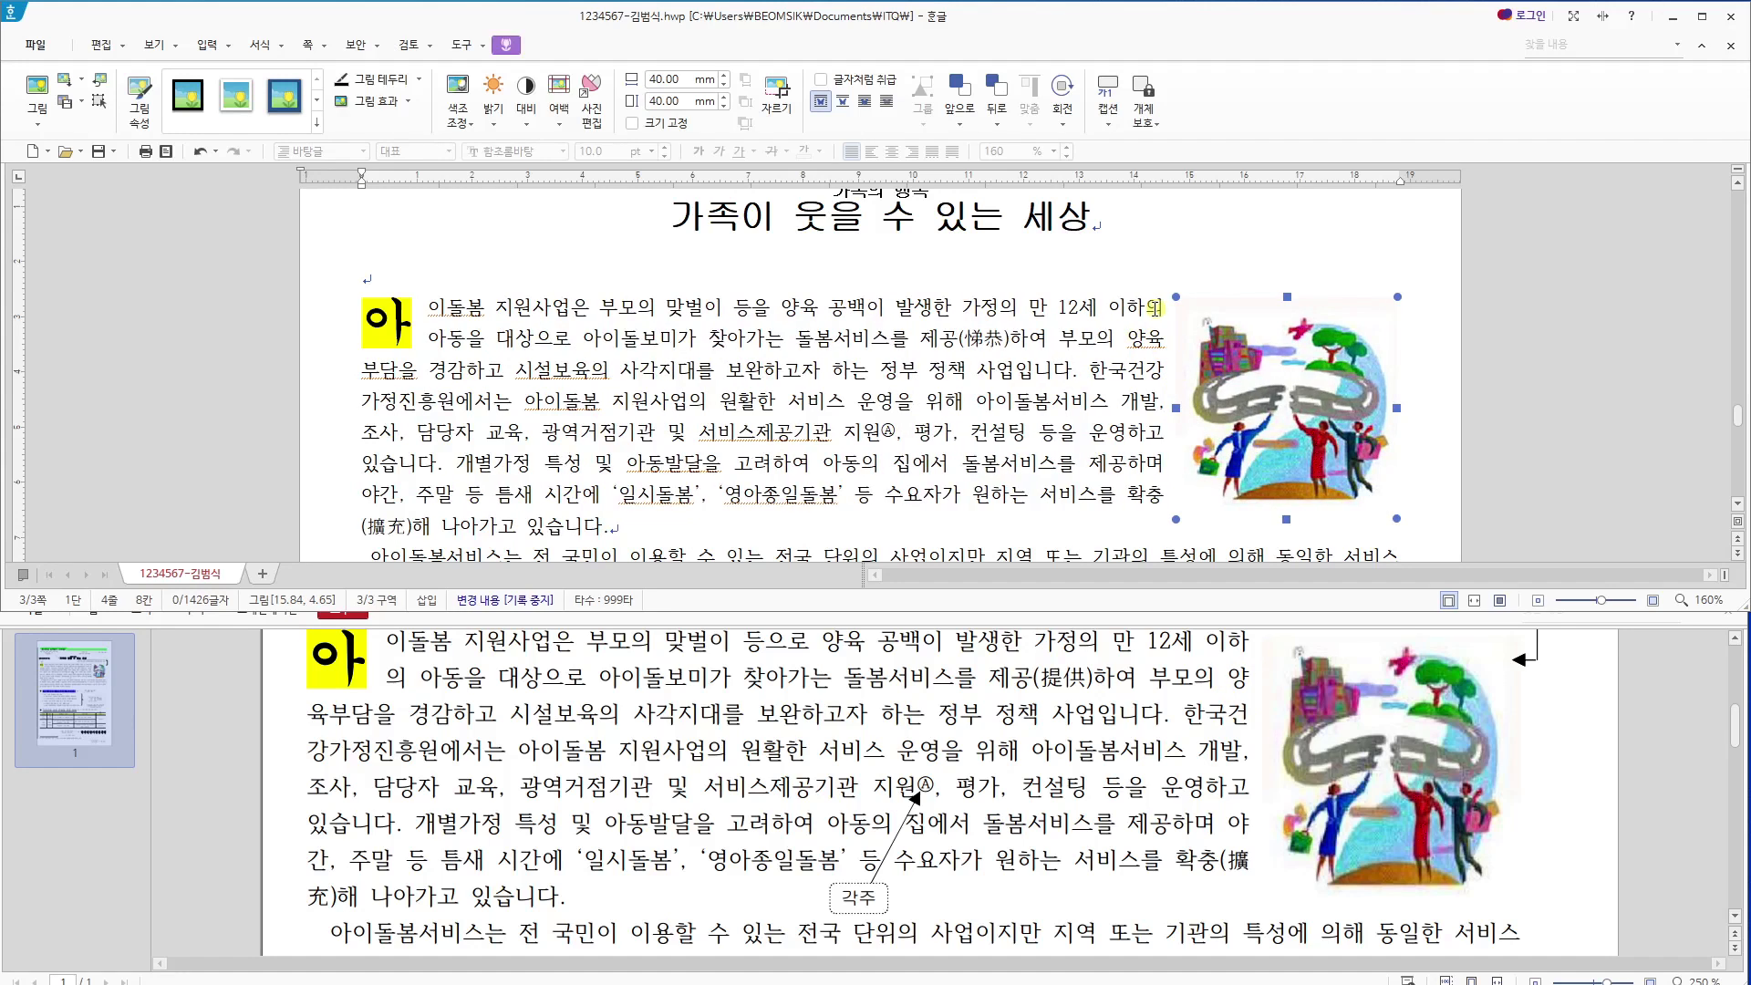
key(Left)
key(Left)
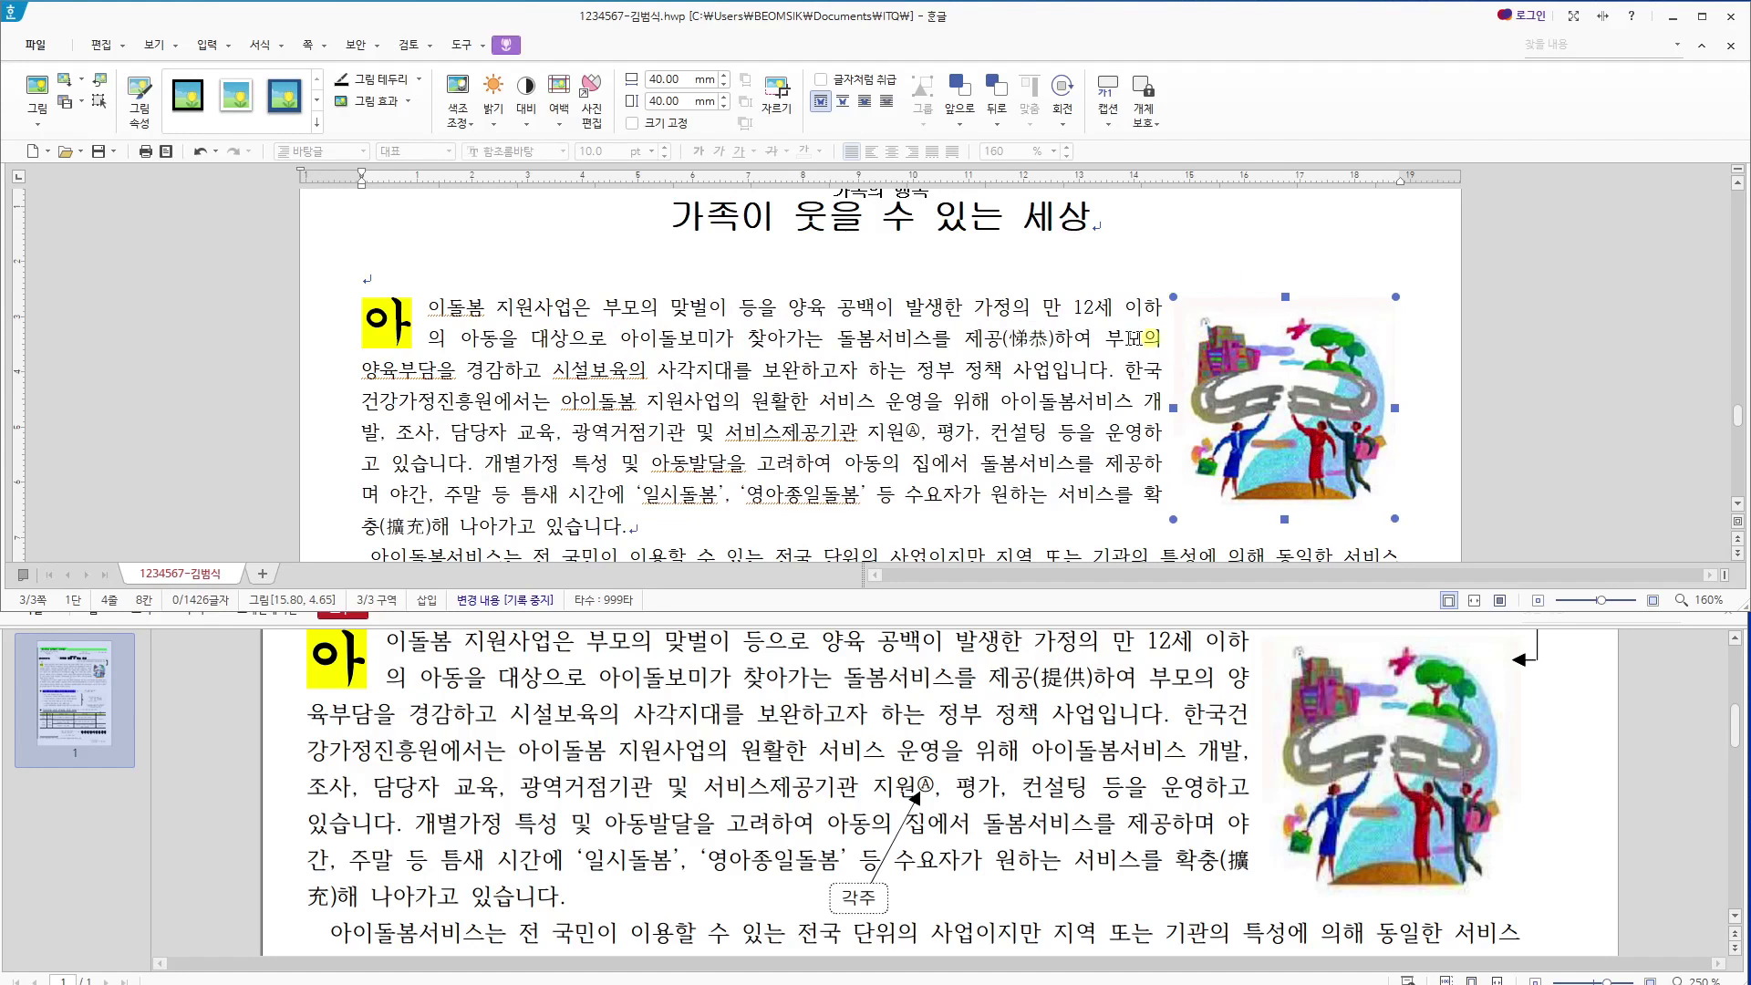
Correct 등을 to 등으로 in the first line of the first paragraph.
drag(944, 294, 365, 278)
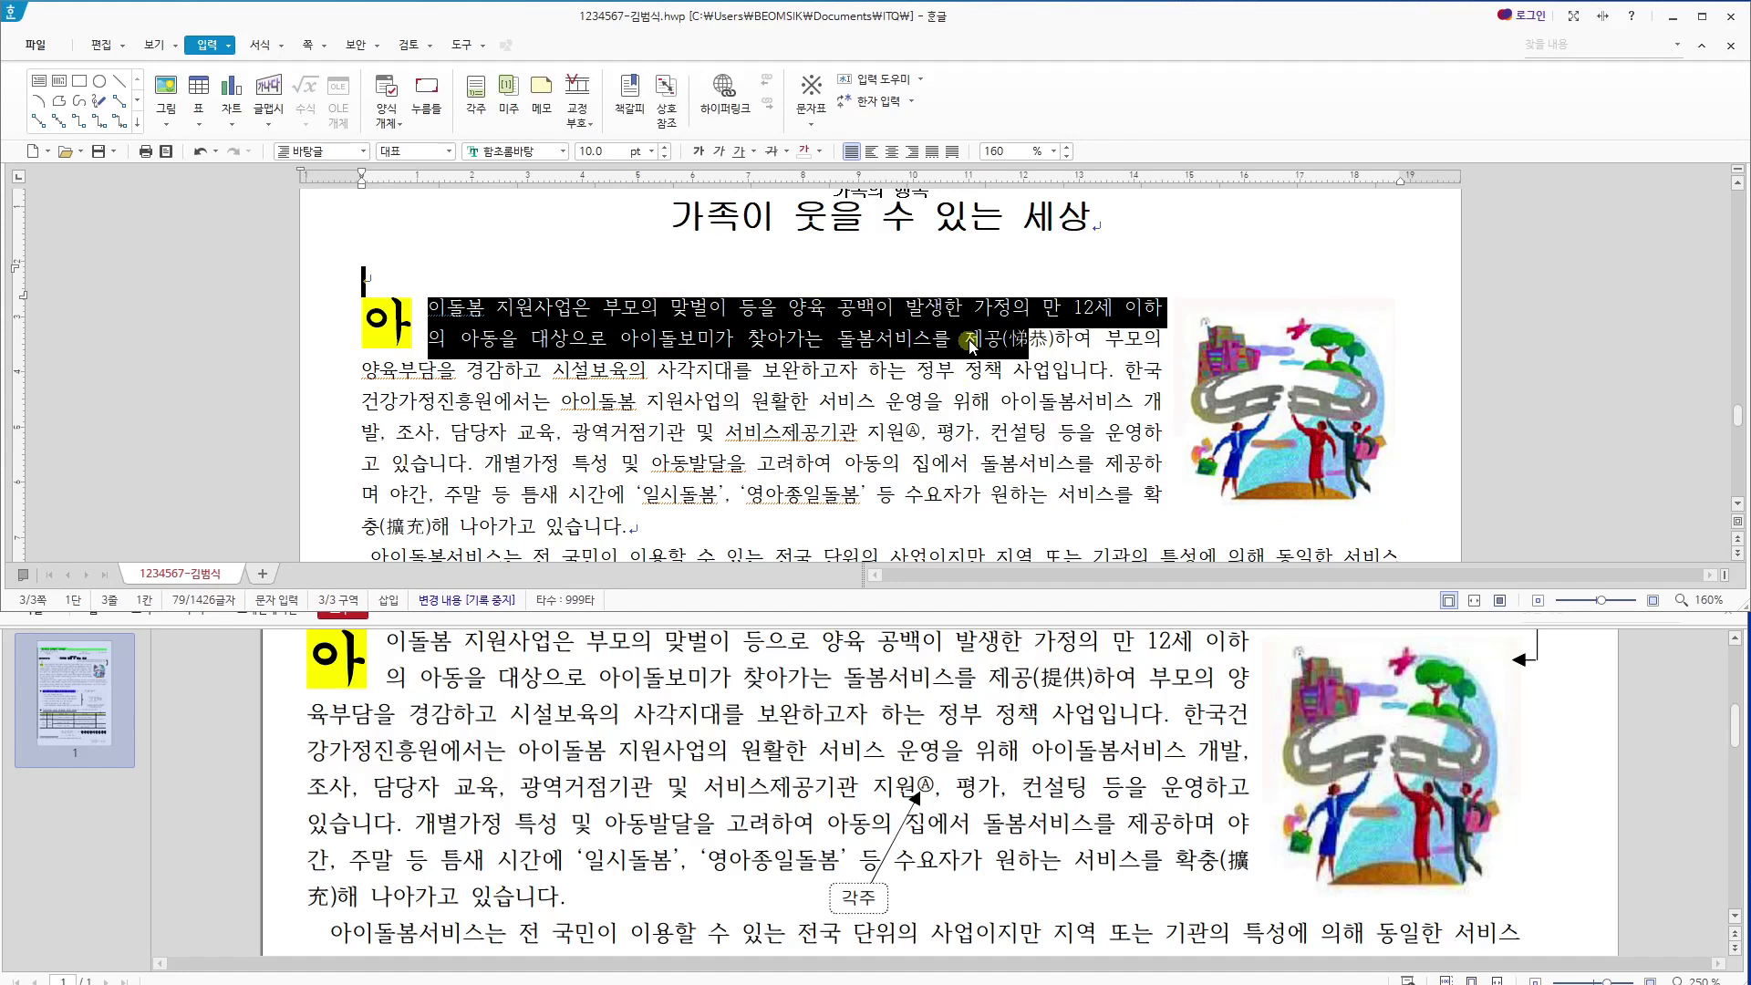
click(953, 362)
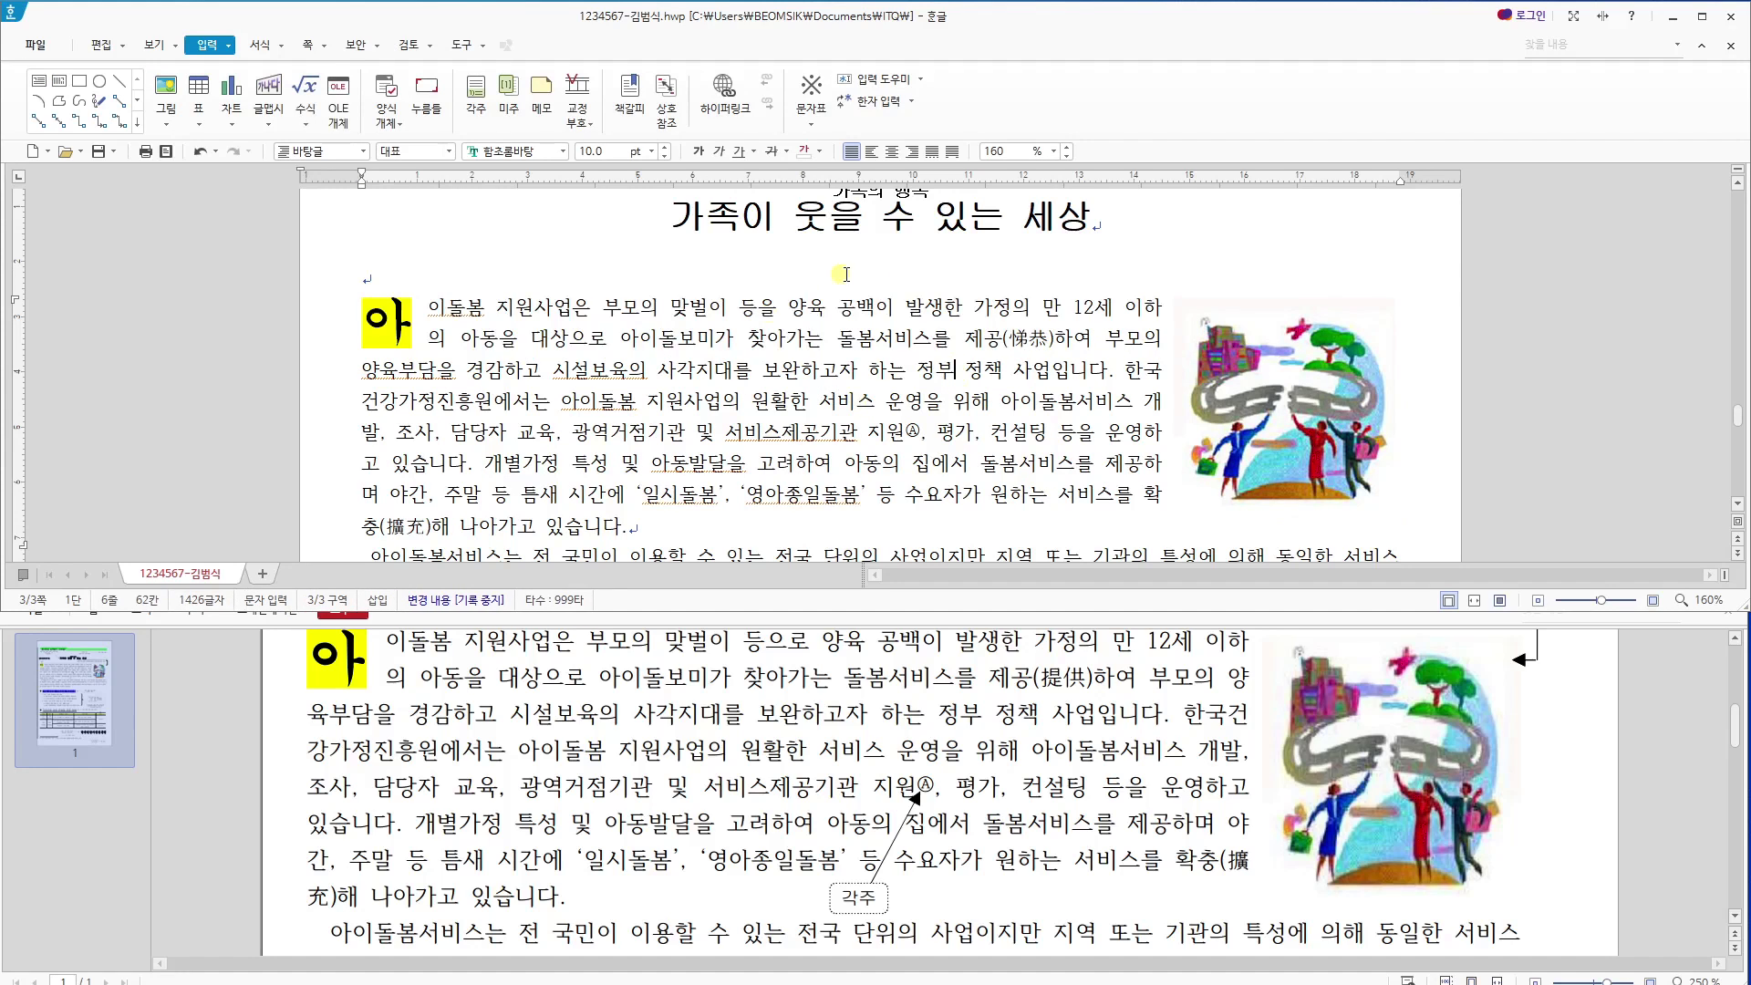
drag(770, 307, 760, 308)
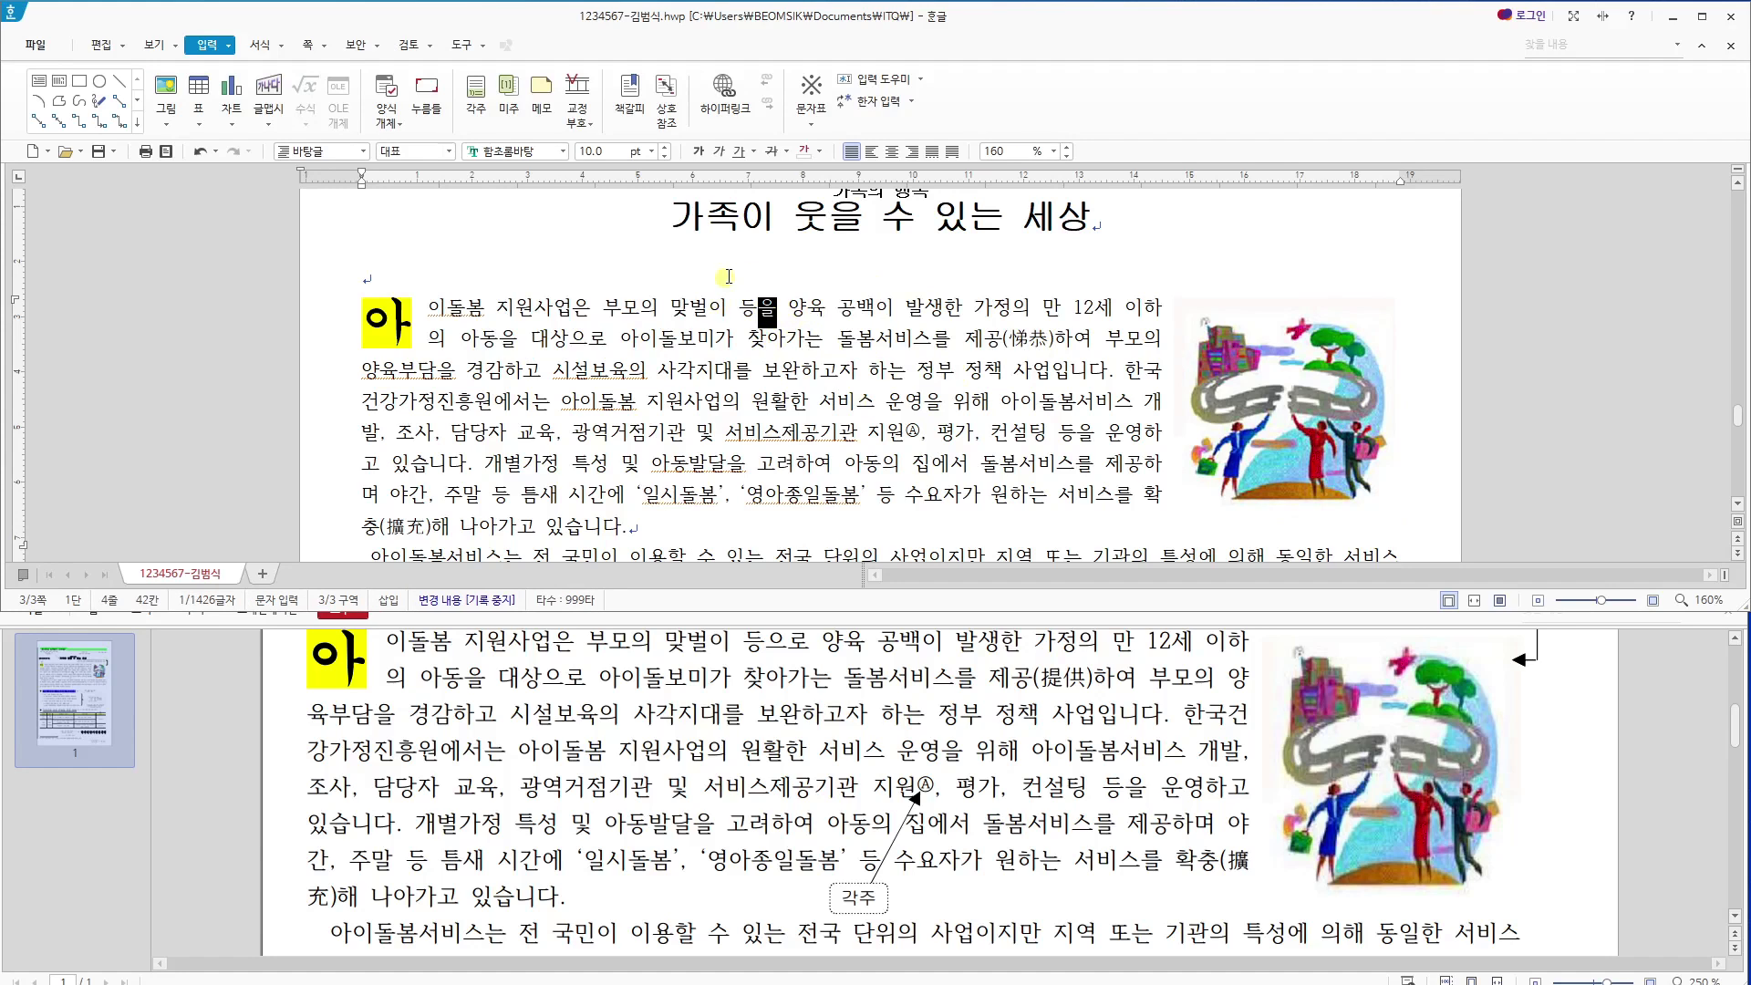
click(772, 318)
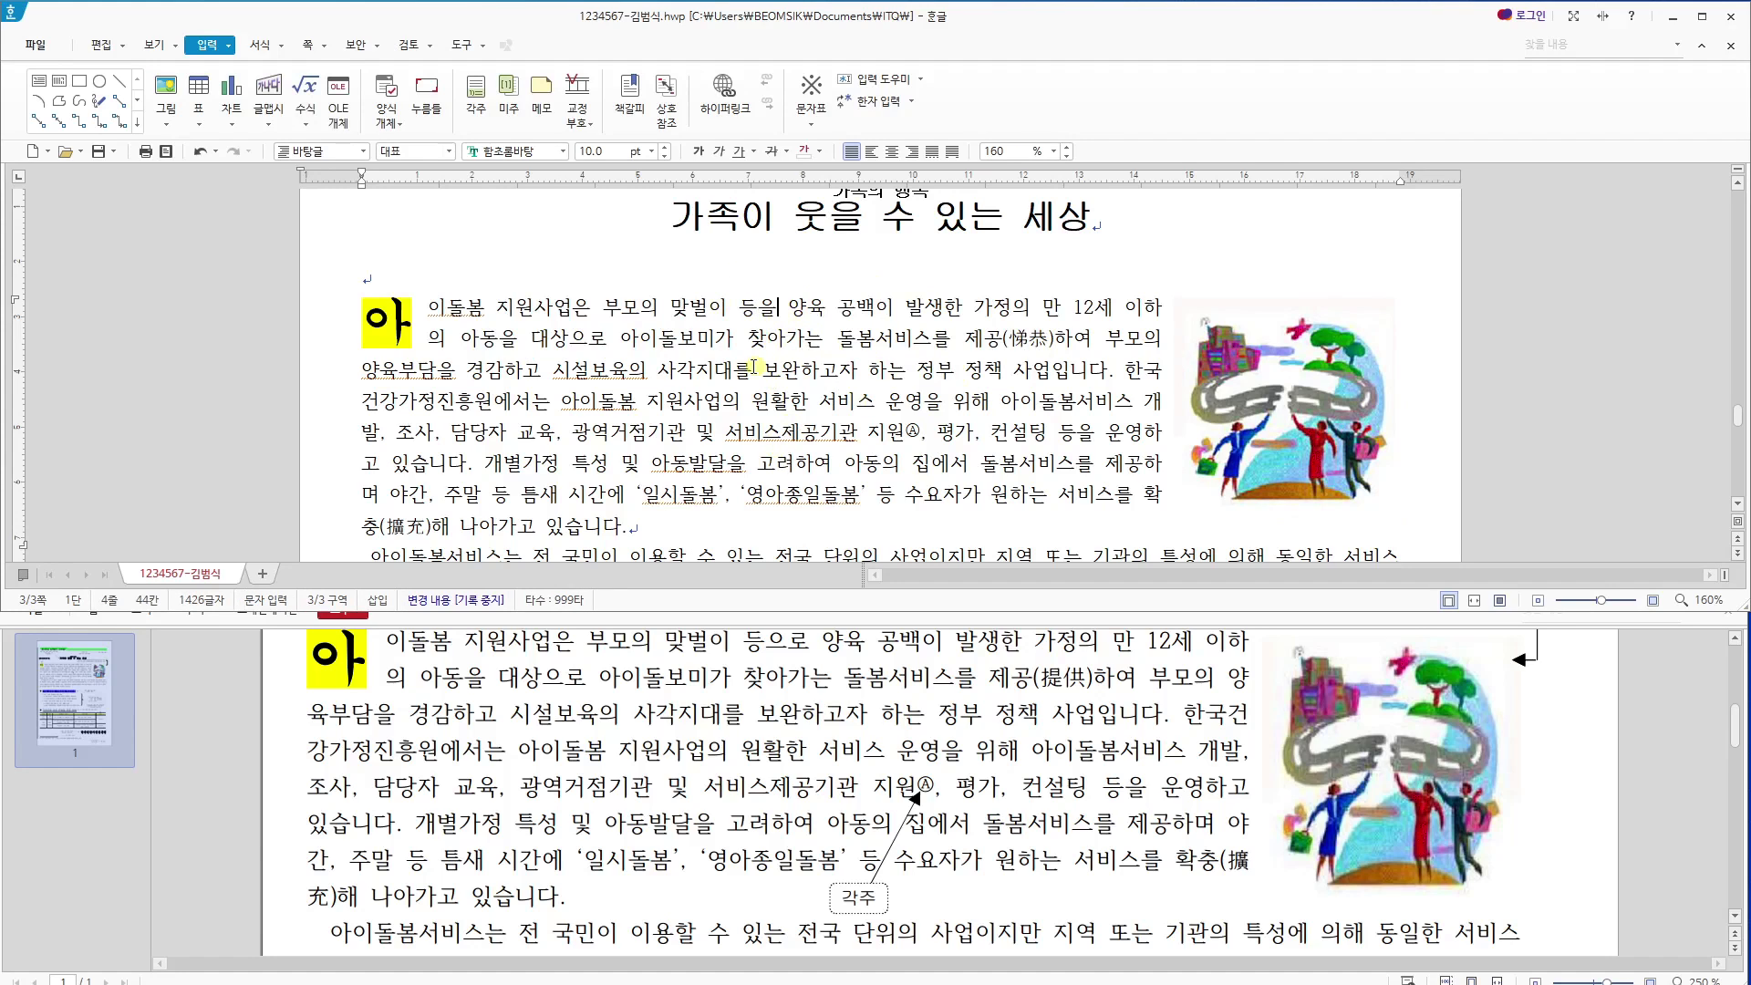
key(BackSpace)
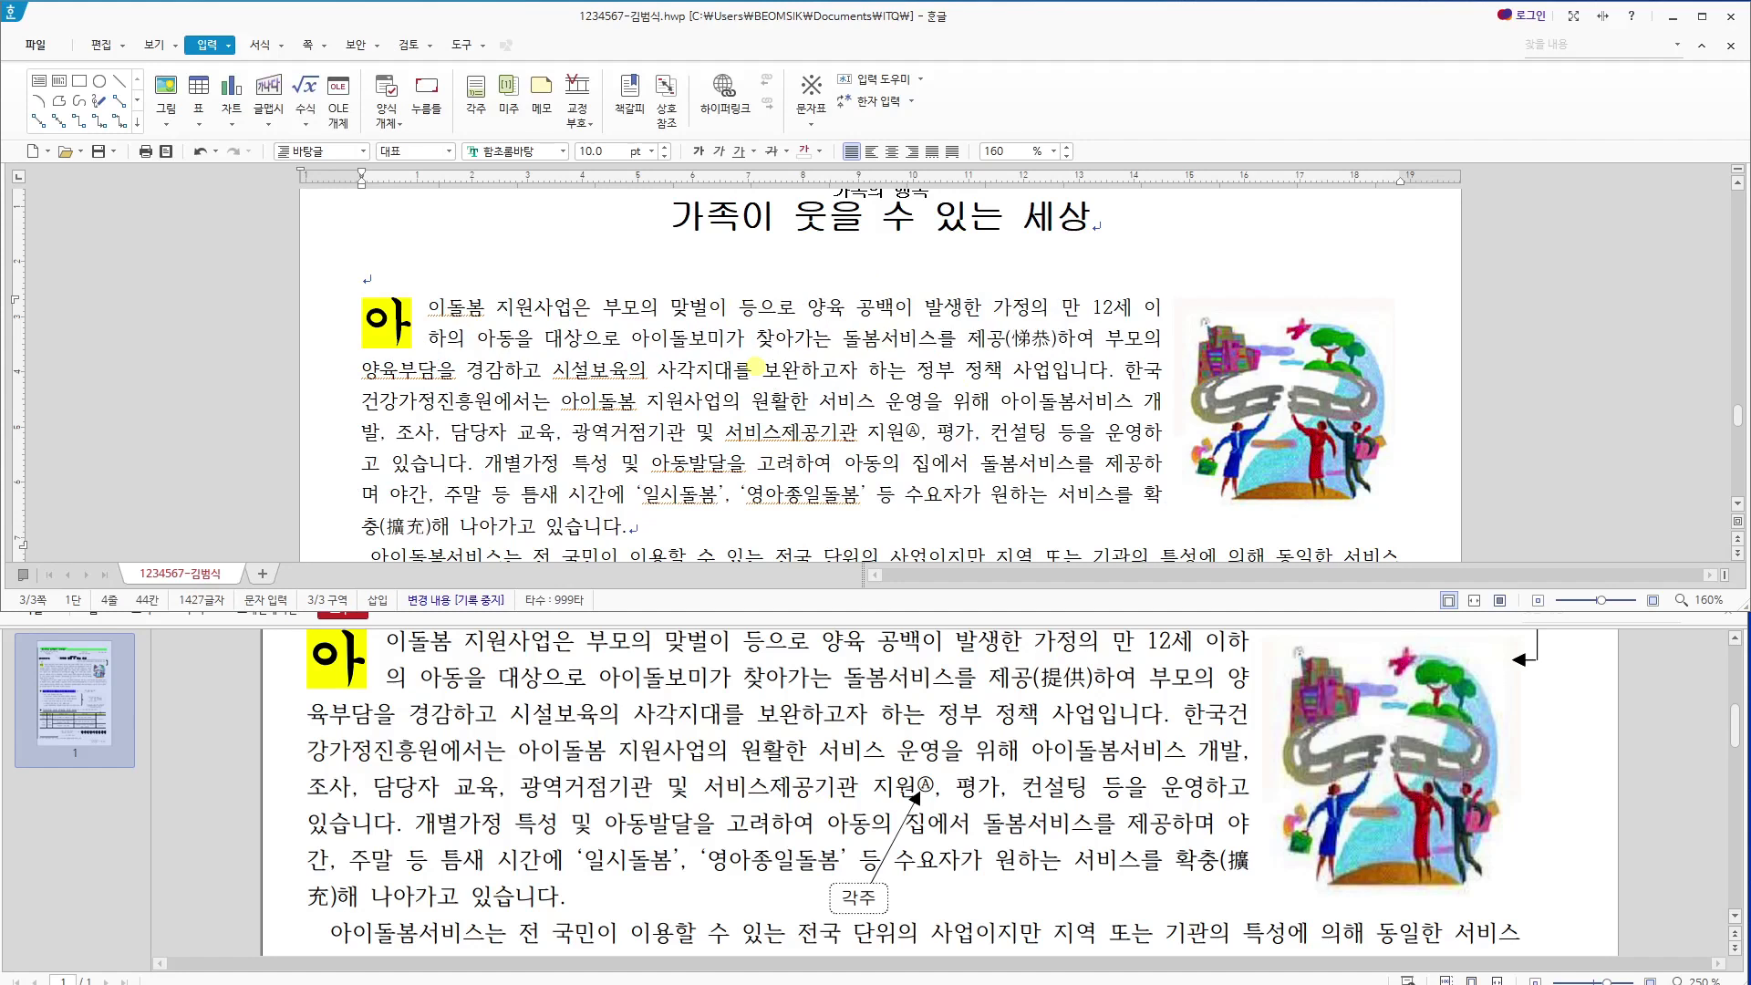
drag(774, 312, 797, 310)
Shift the picture to the right in small moves until every line of the first paragraph breaks as in the sample.
click(1218, 351)
drag(1217, 351, 1219, 351)
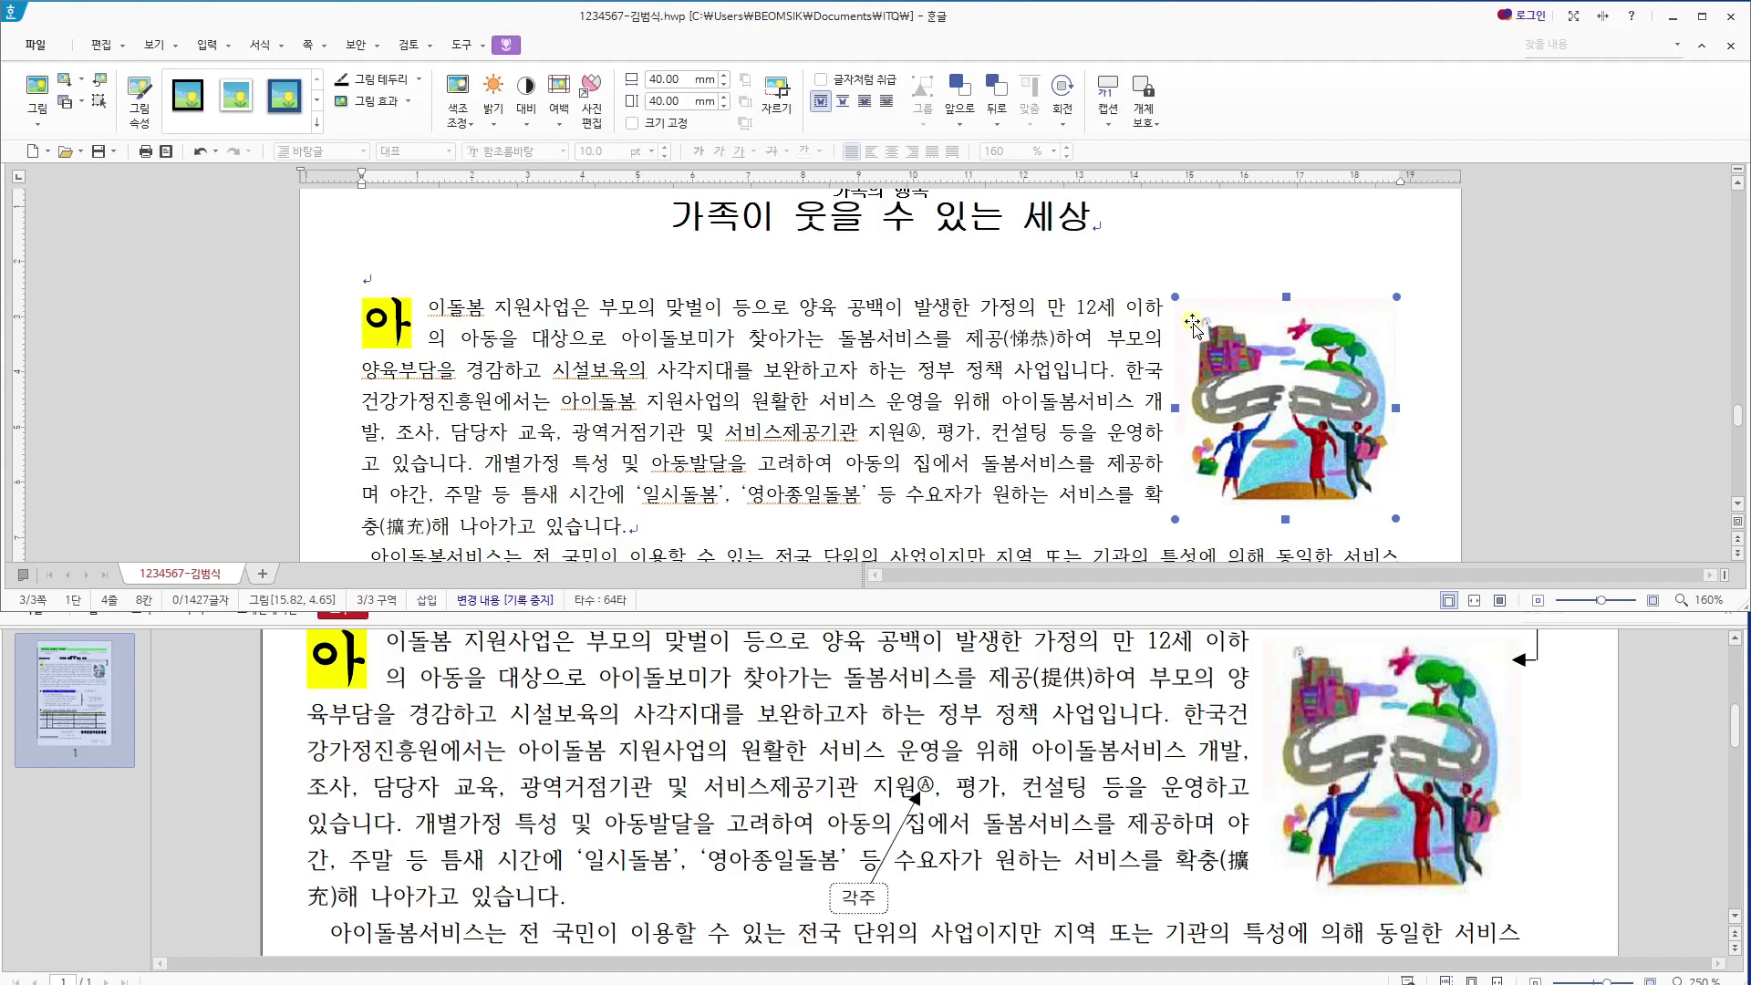
key(Right)
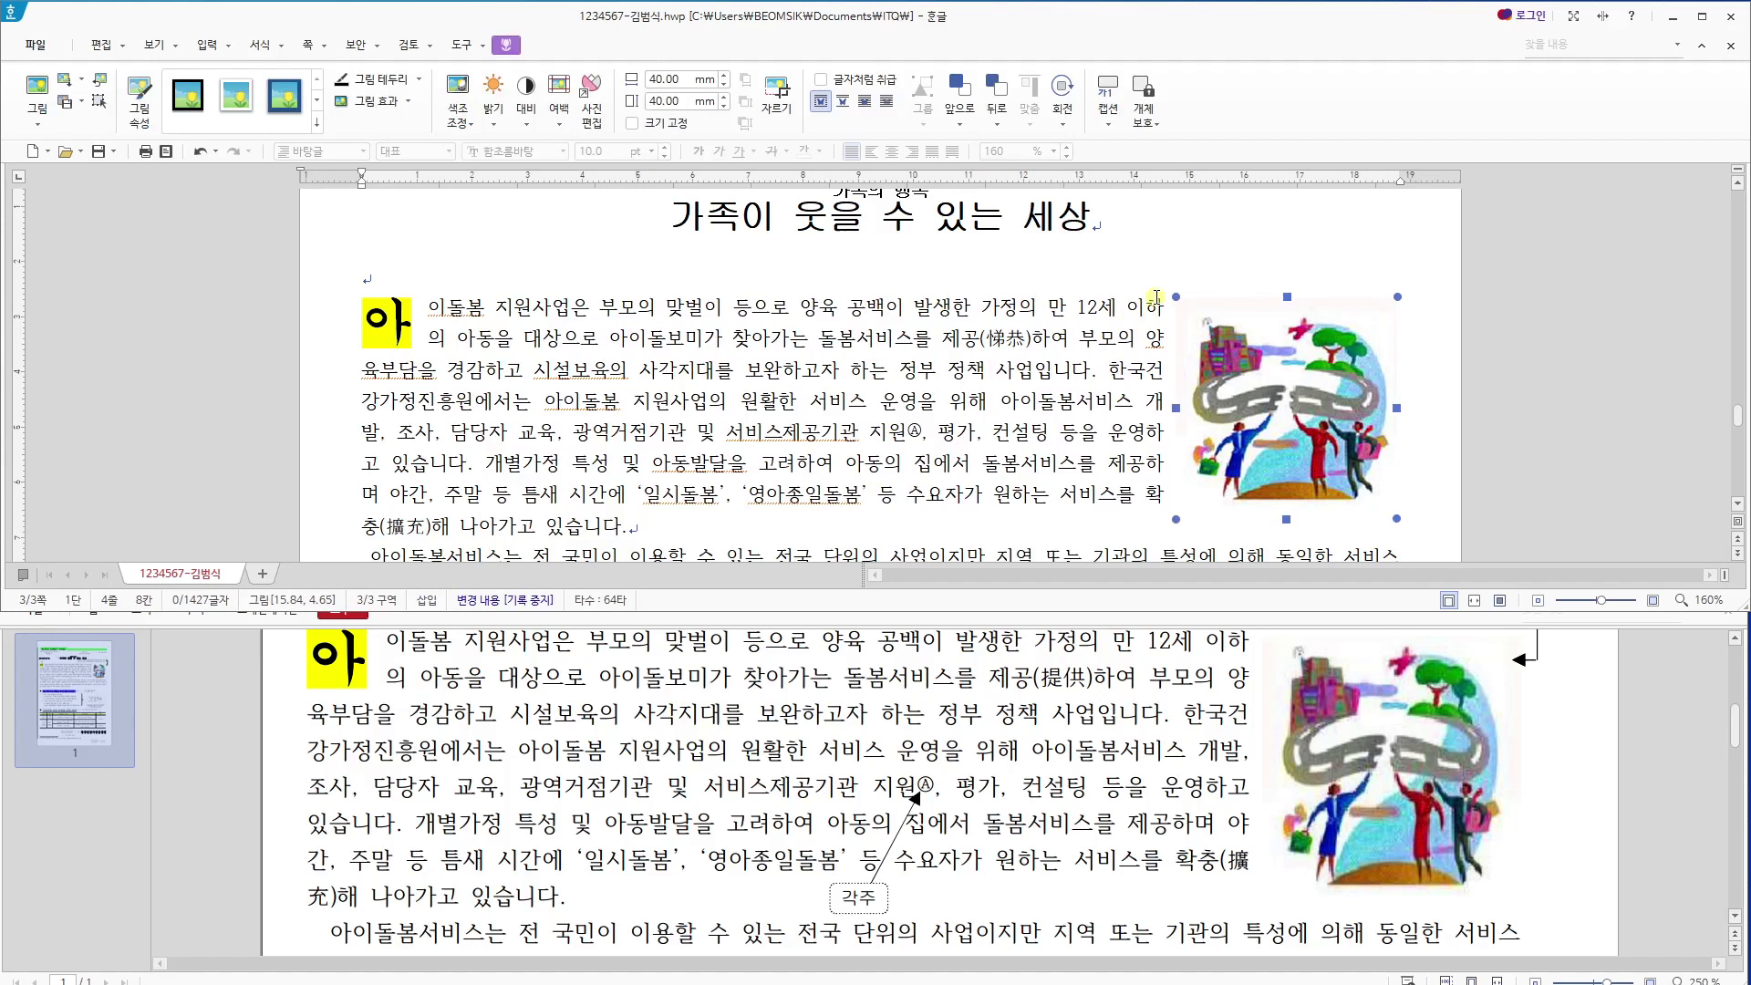
key(Right)
key(Left)
key(Right)
key(Left)
key(Right)
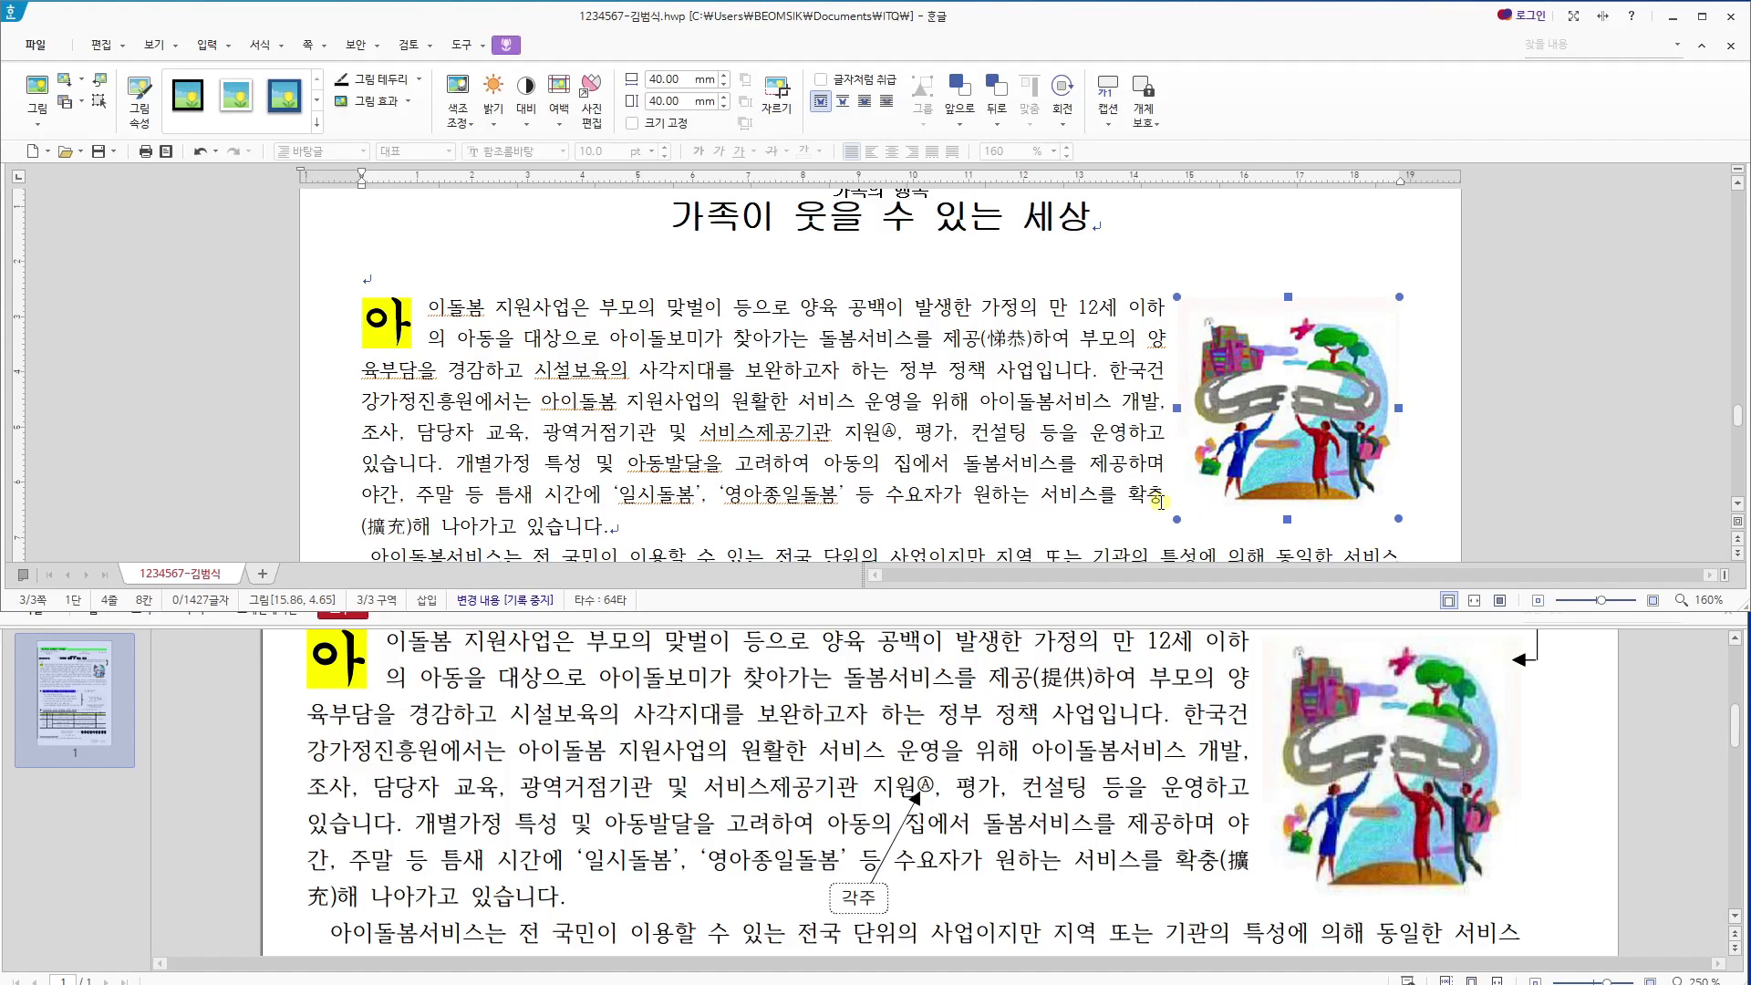
drag(1194, 509, 1210, 496)
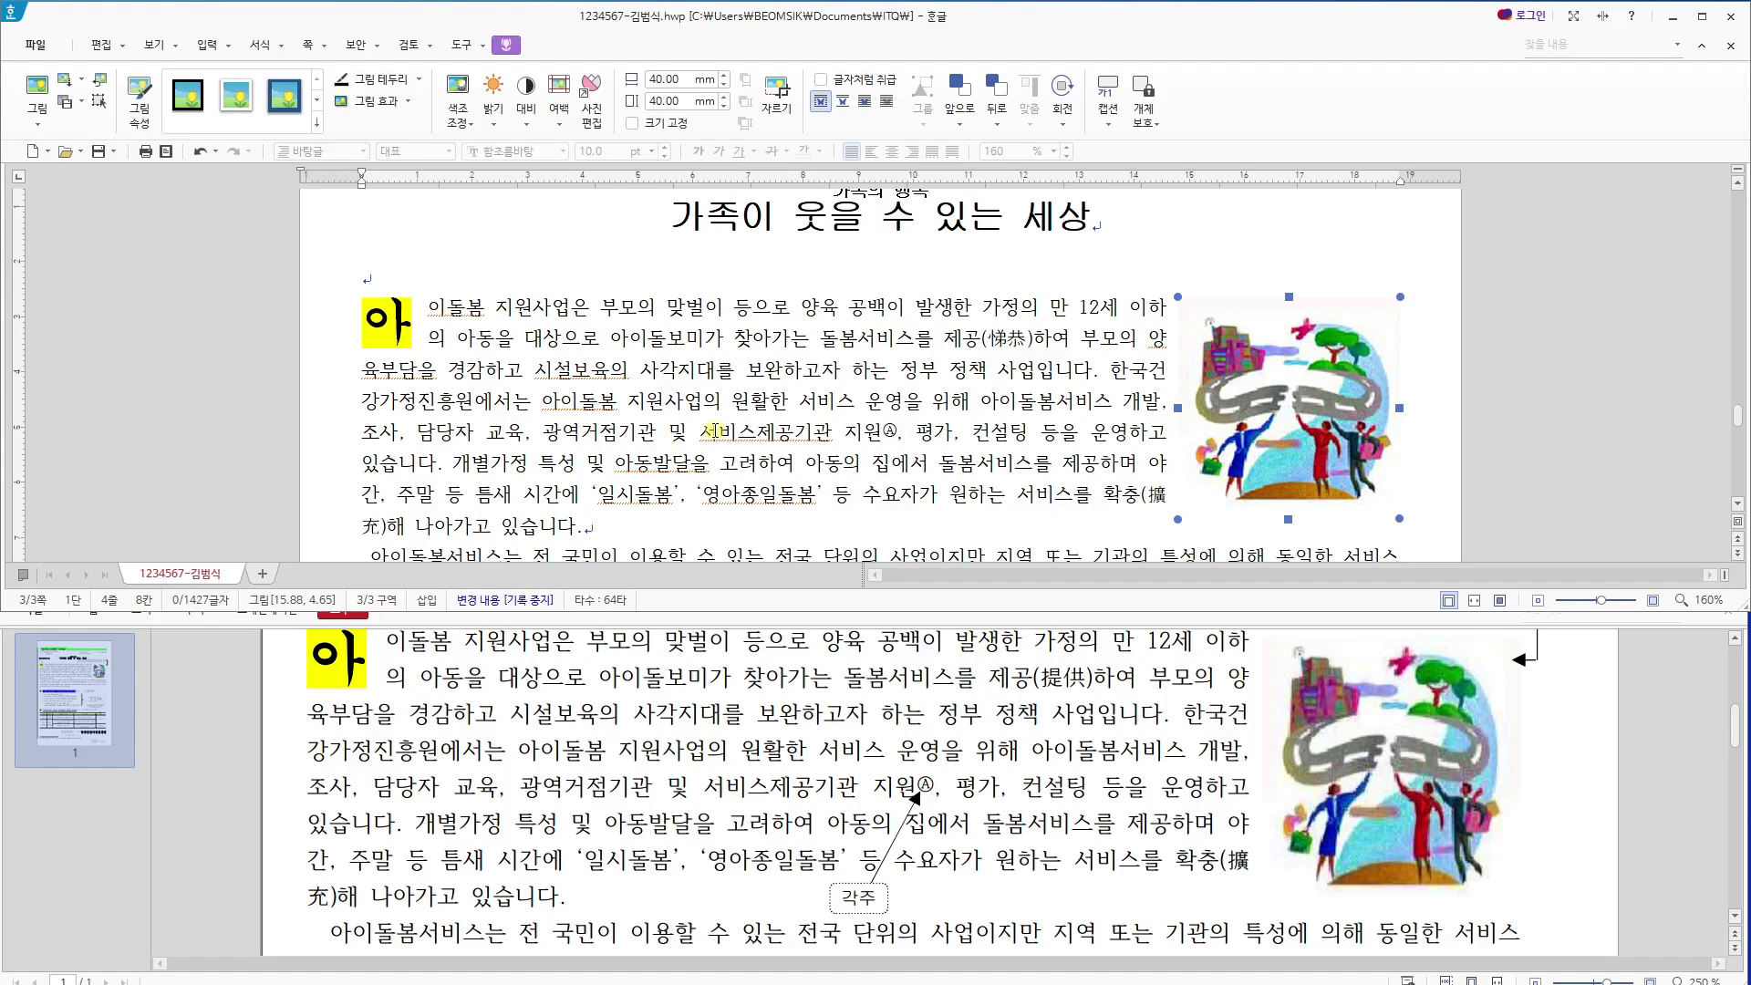
Set the whole heading line ♥ 기업 방문형 가족친화 직장교육 to the 돋움 font at 18 pt.
click(878, 434)
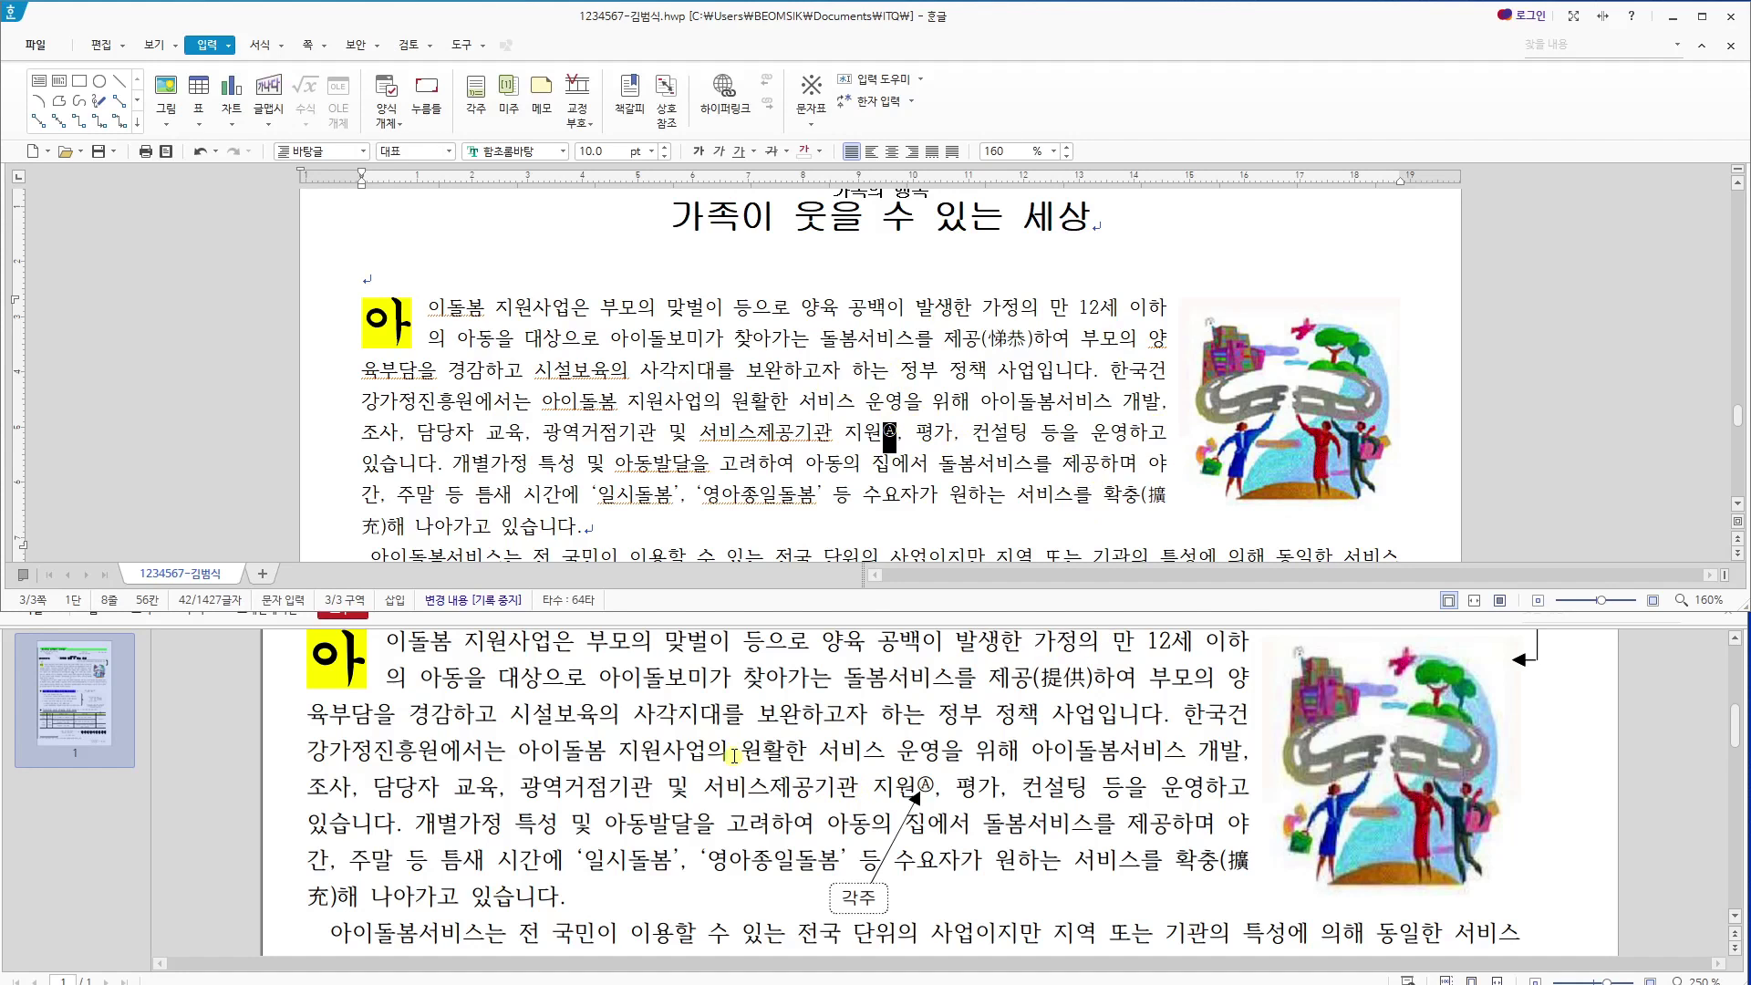
scroll(734, 756, down, 1)
scroll(1039, 438, down, 5)
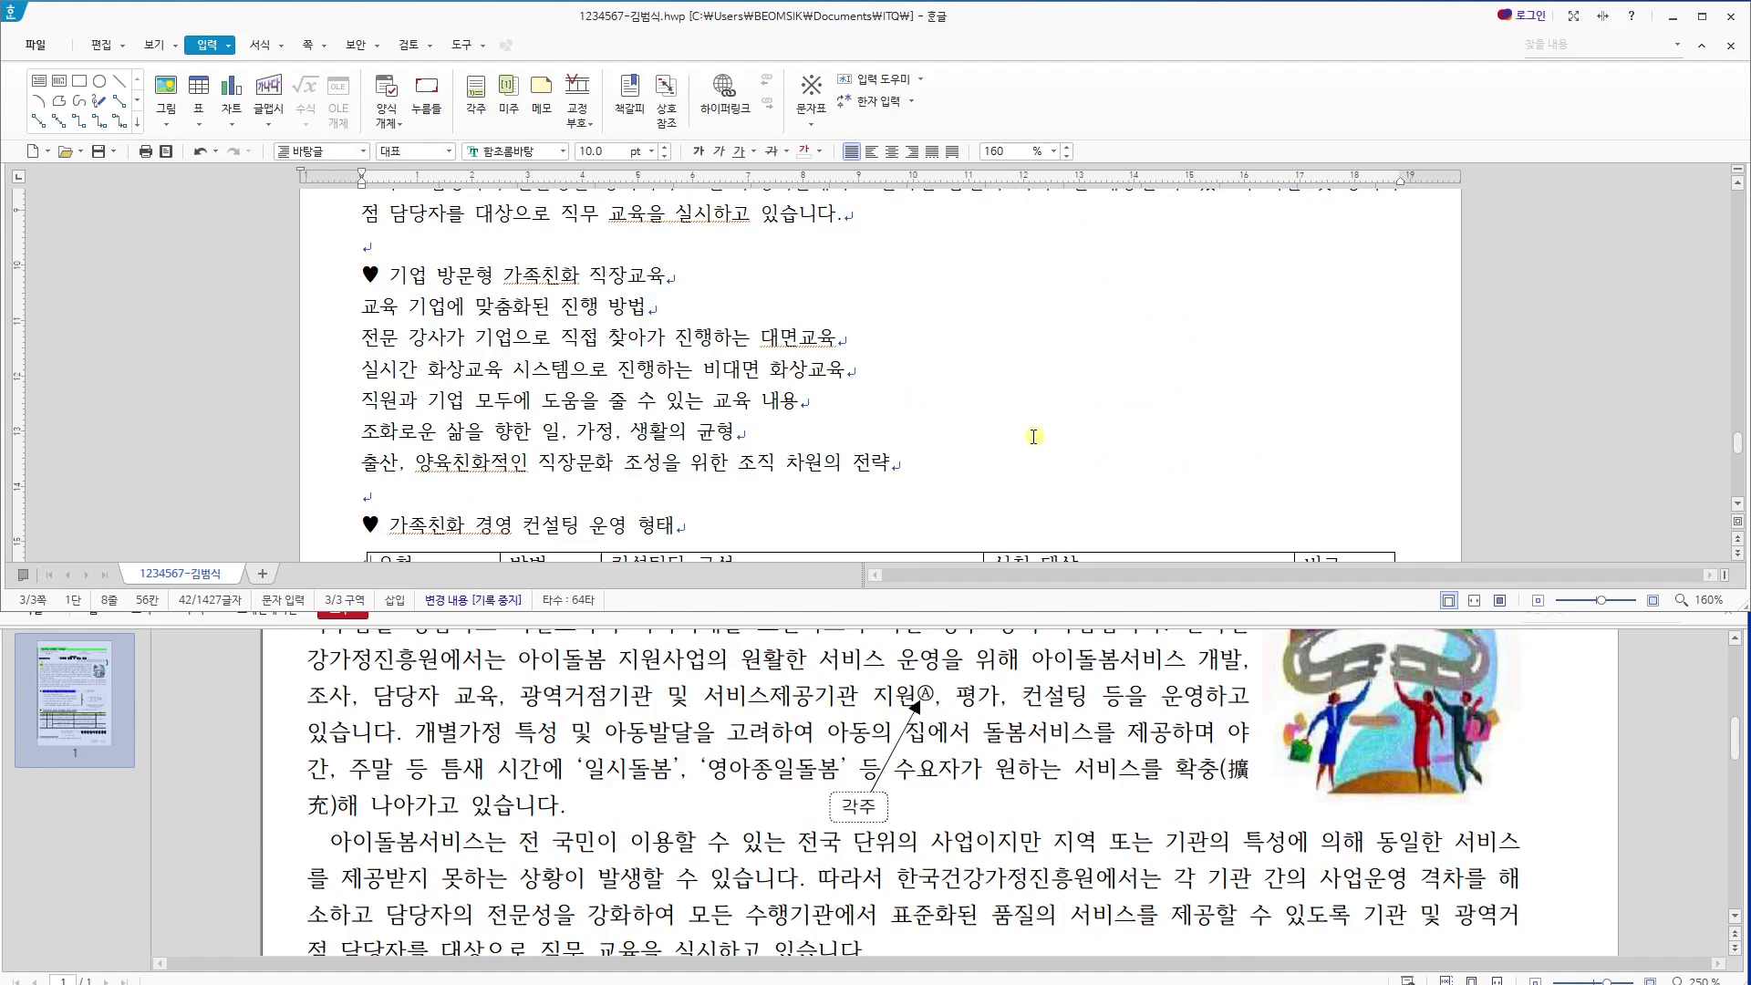
scroll(871, 767, down, 3)
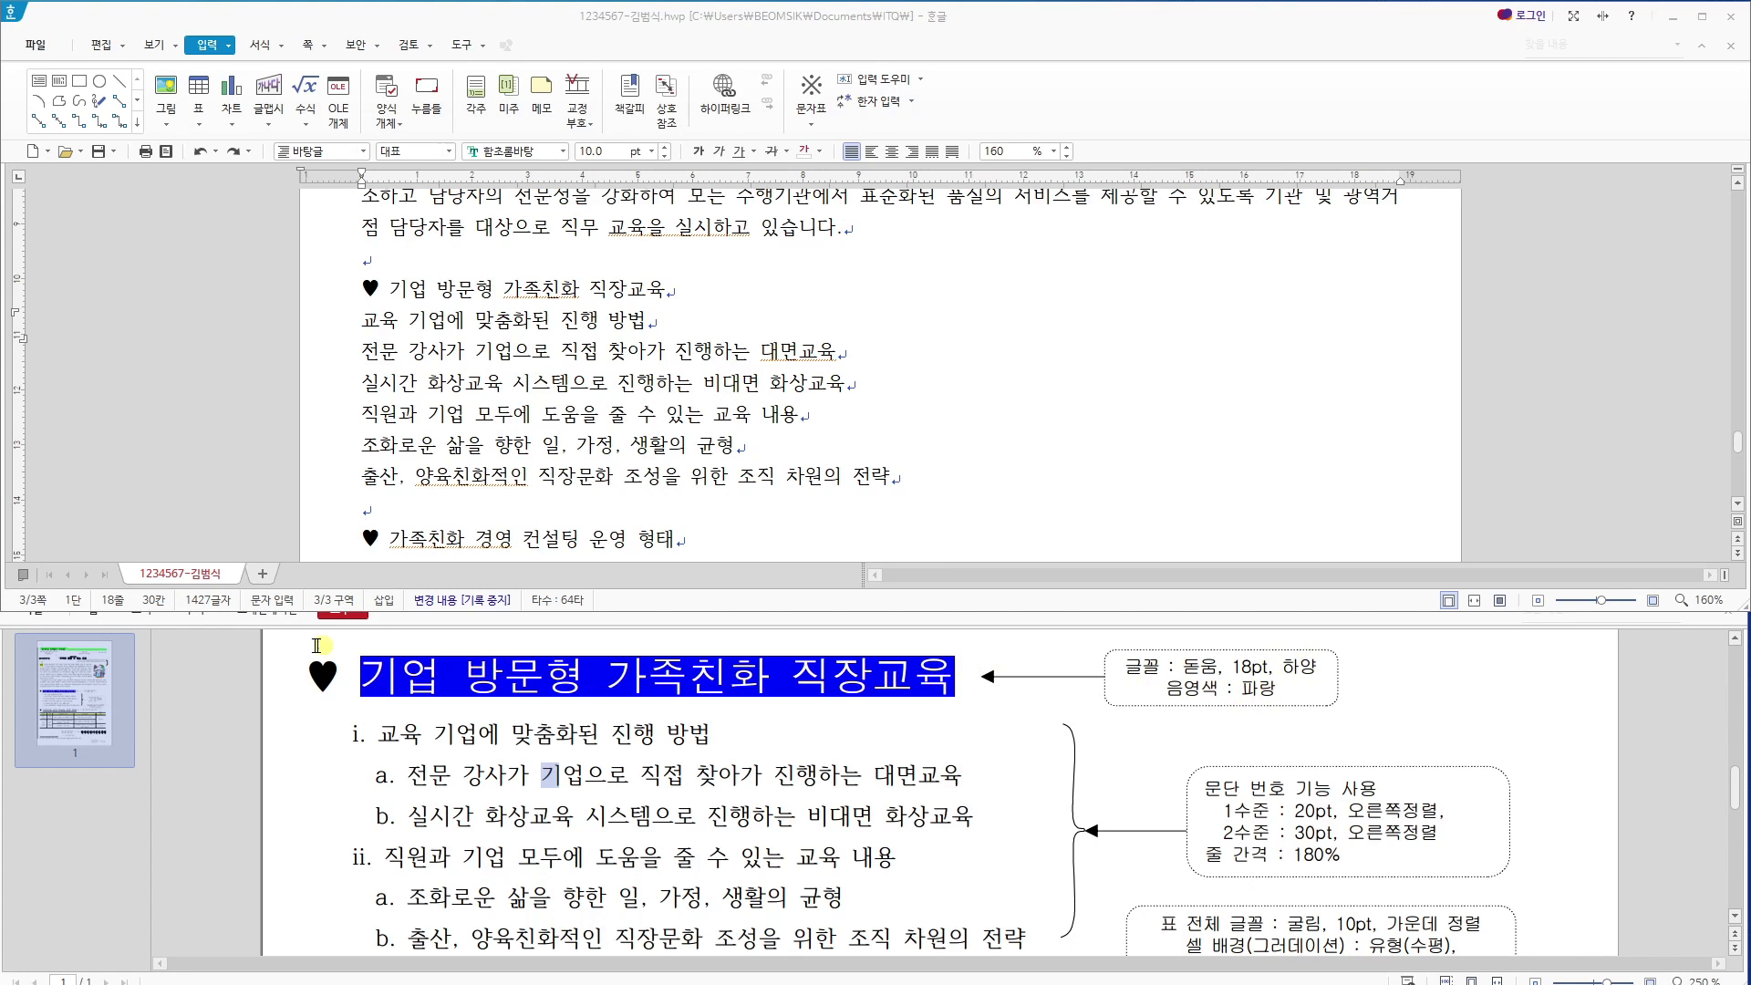
click(387, 680)
drag(387, 680, 958, 686)
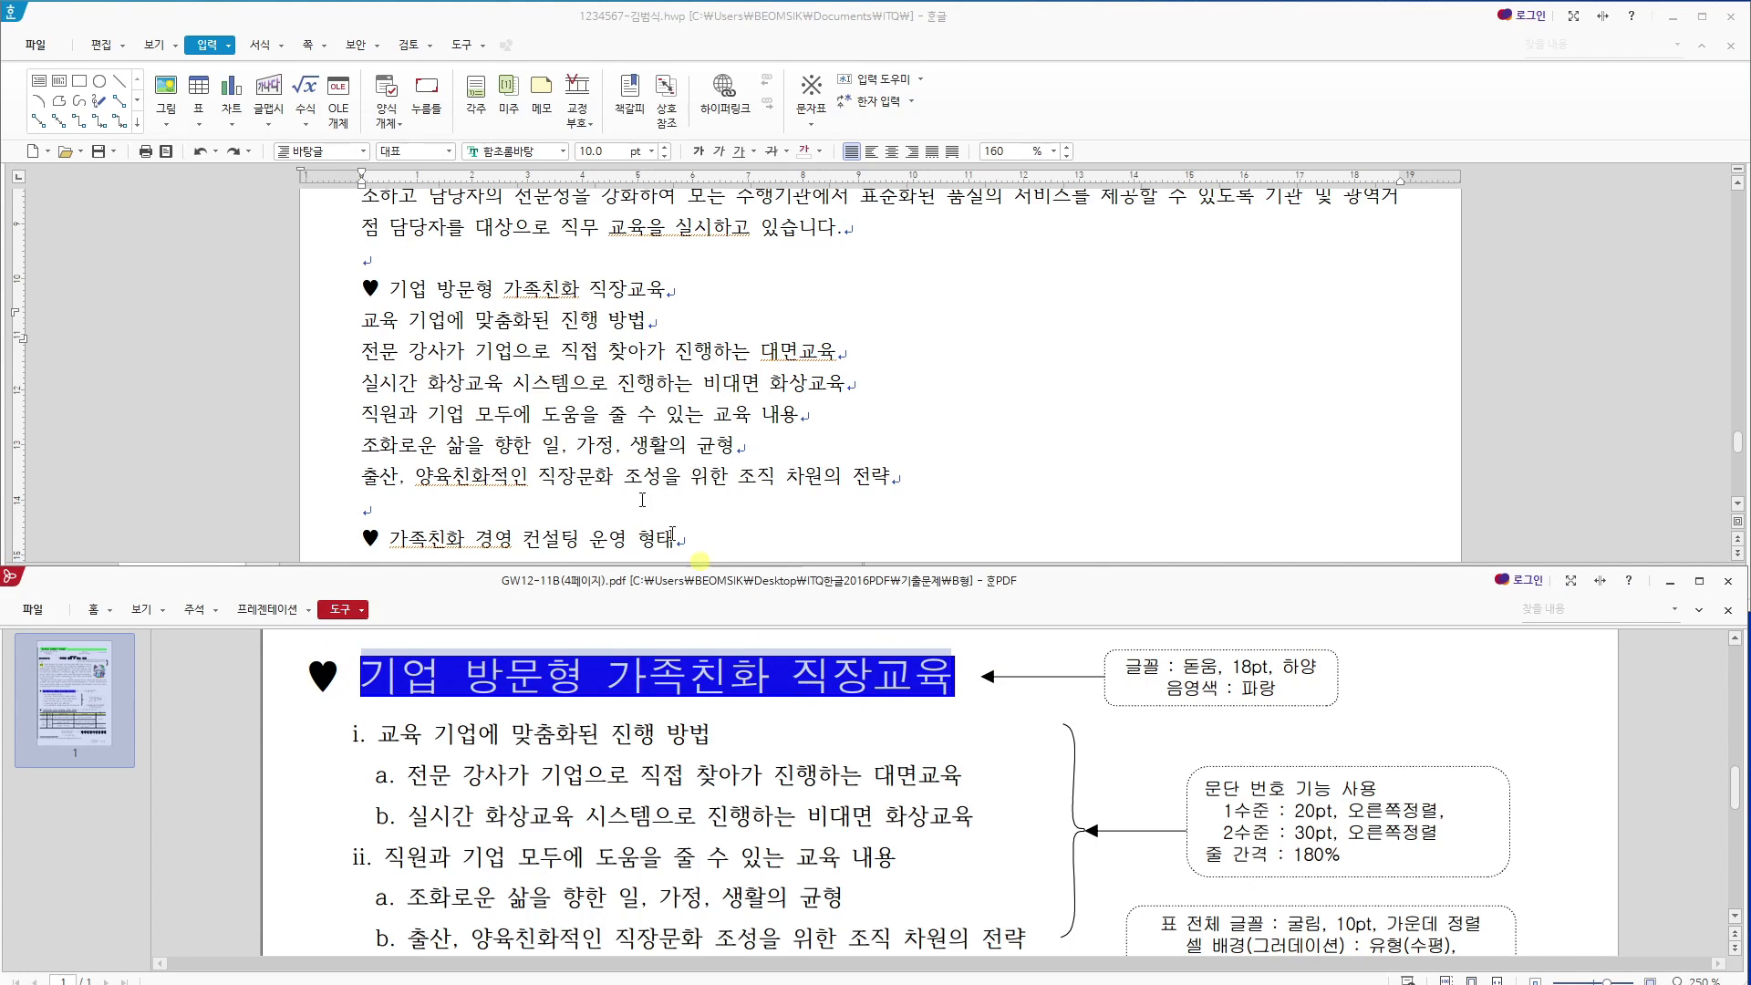
click(430, 320)
drag(695, 290, 361, 290)
click(543, 148)
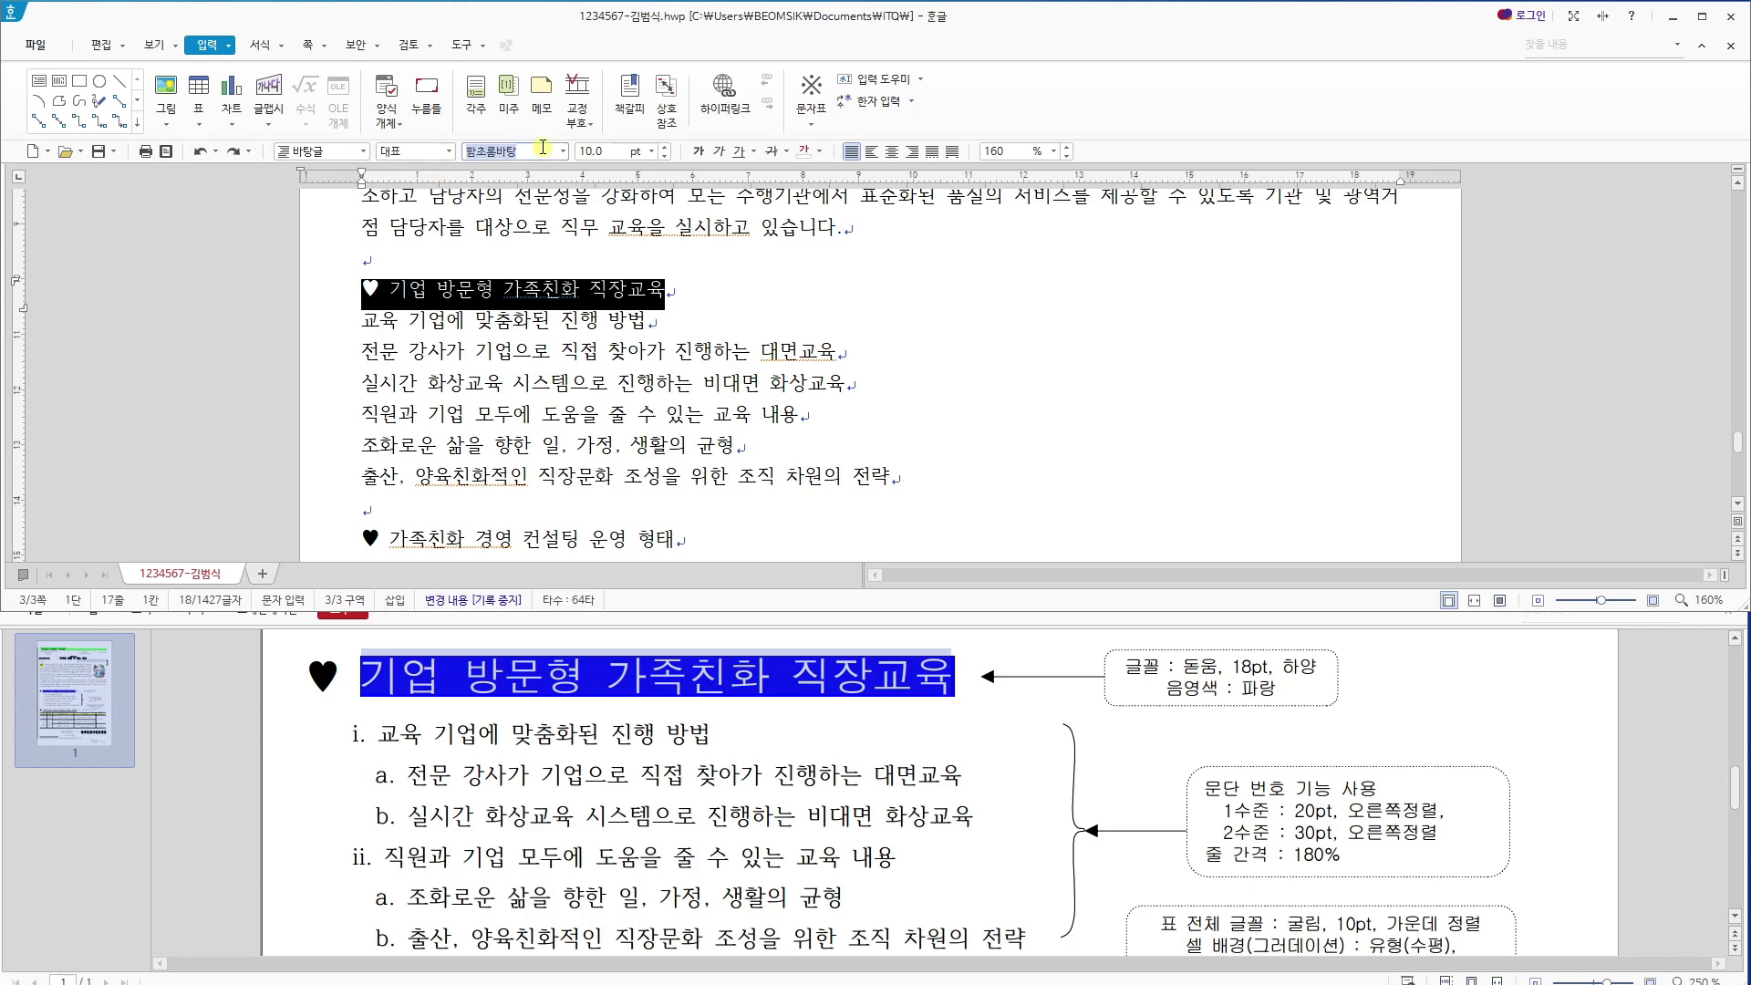
text(돋움)
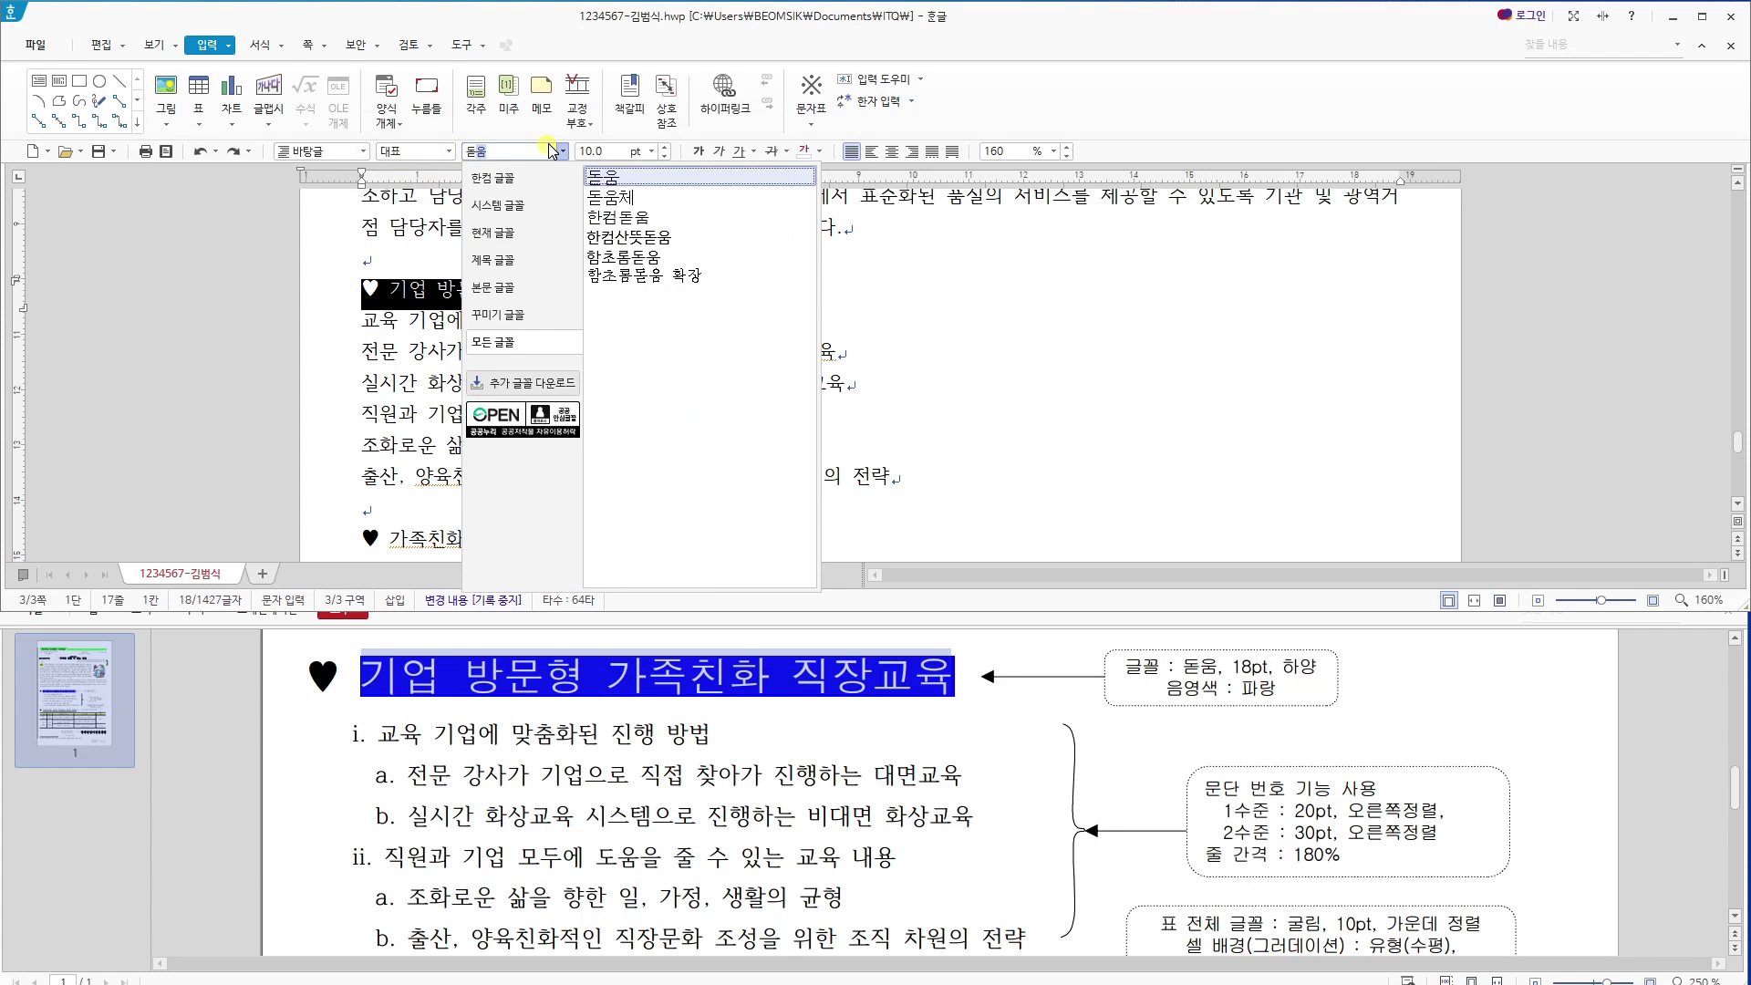
key(Return)
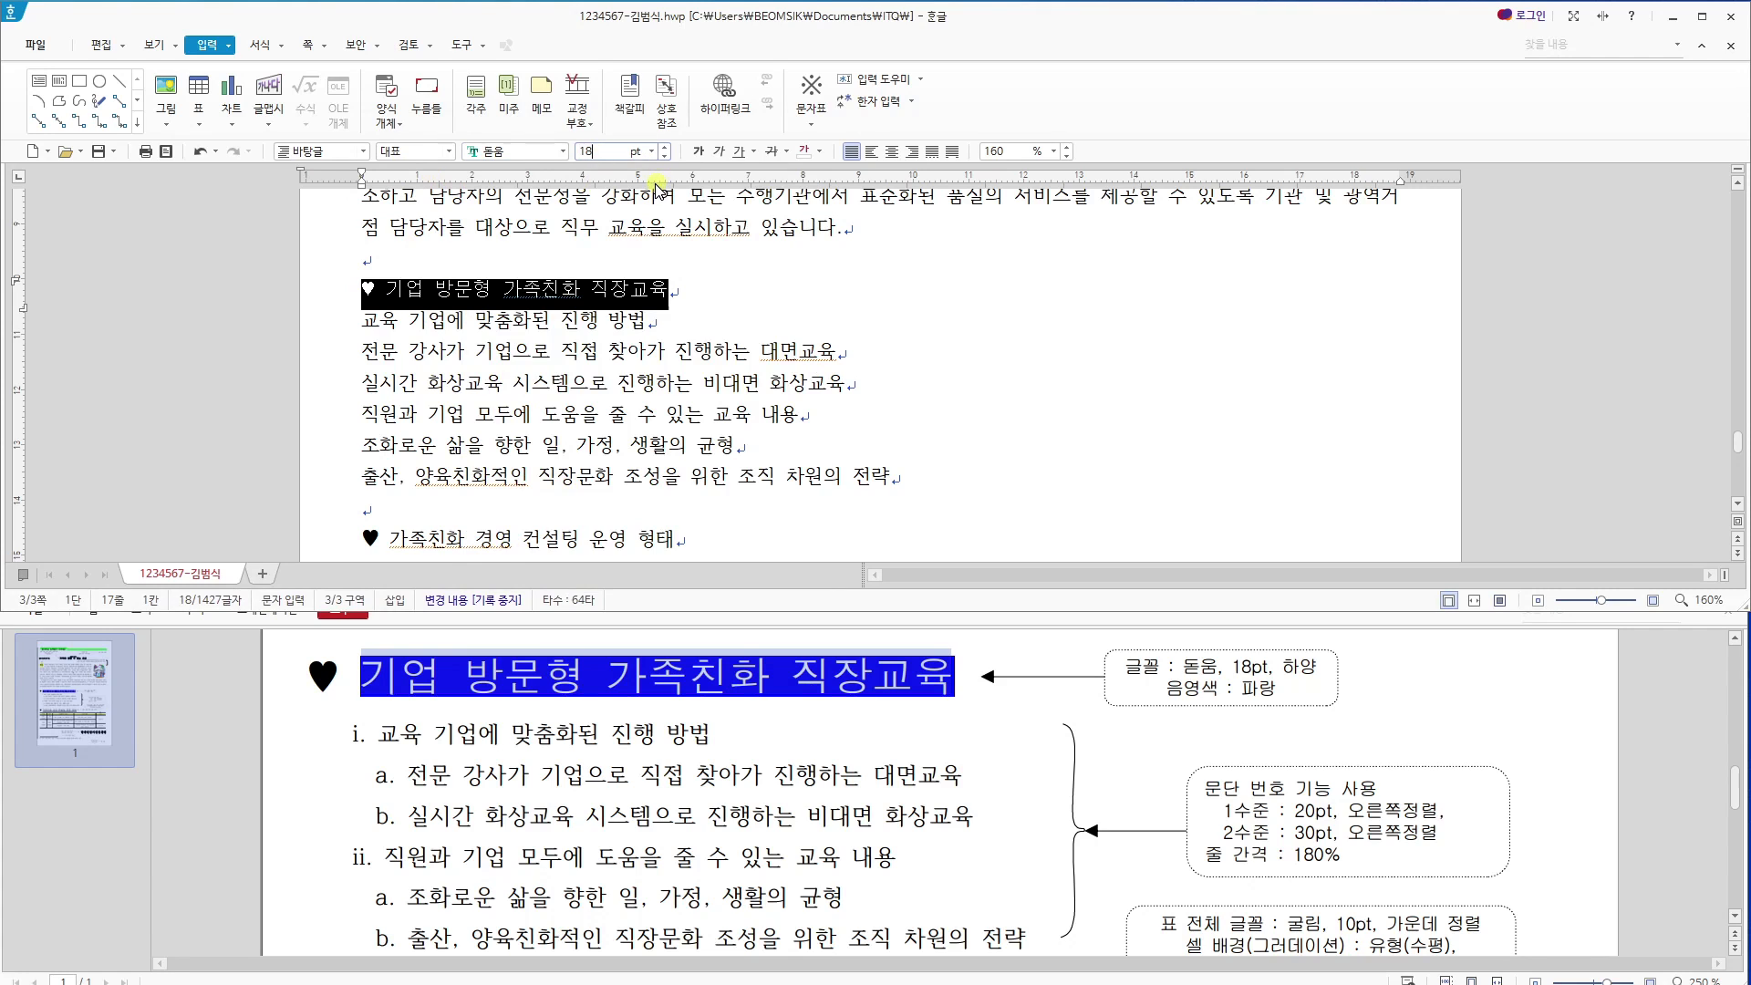
text(18)
key(Return)
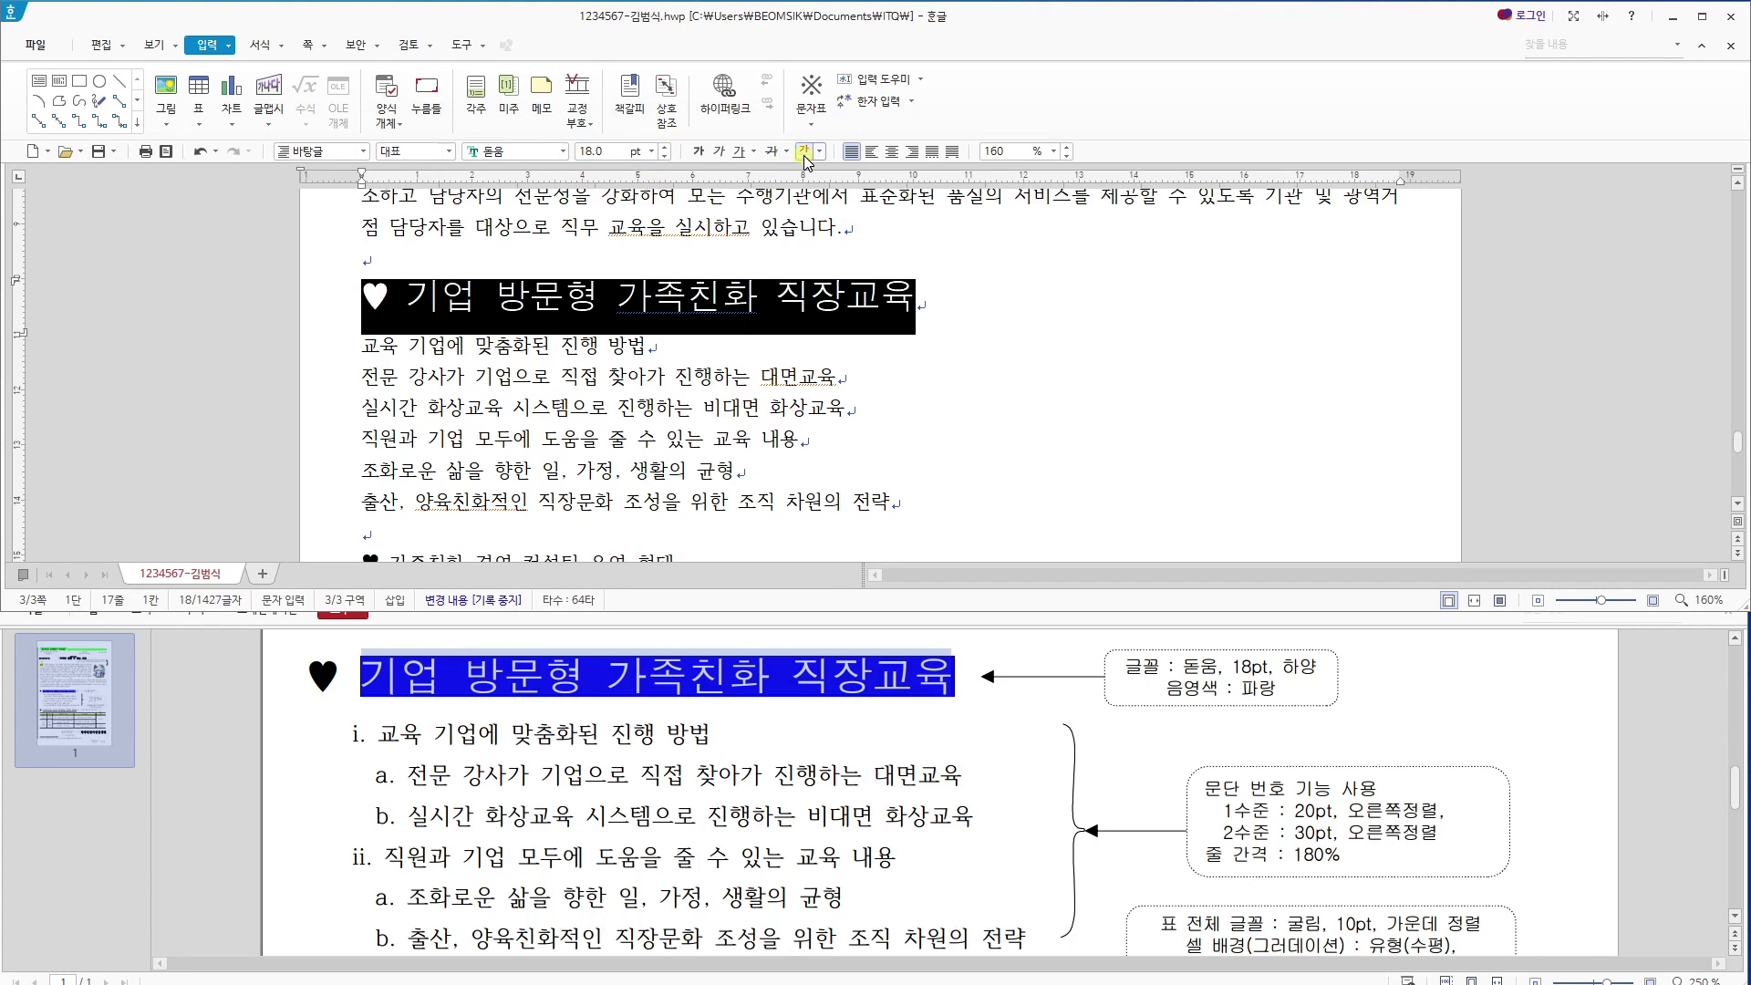
Undo the white text colour on the whole heading line and select only its text, leaving out the ♥.
click(651, 345)
drag(383, 308, 354, 315)
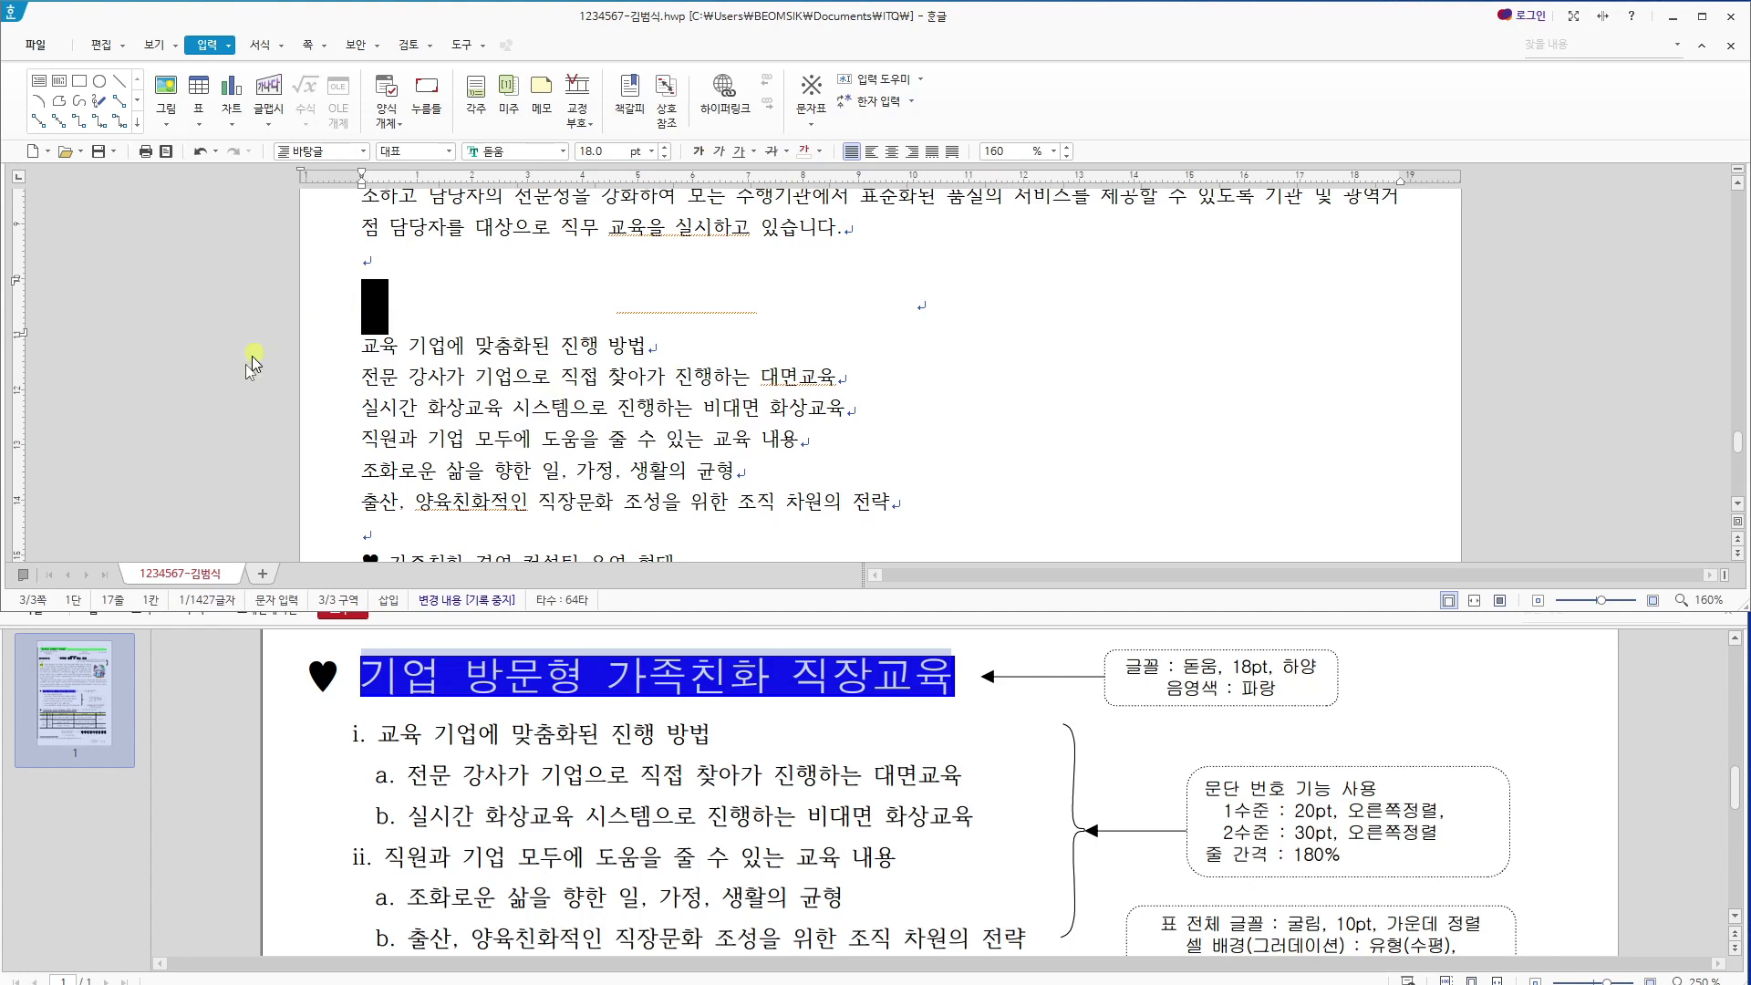
key(ctrl+z)
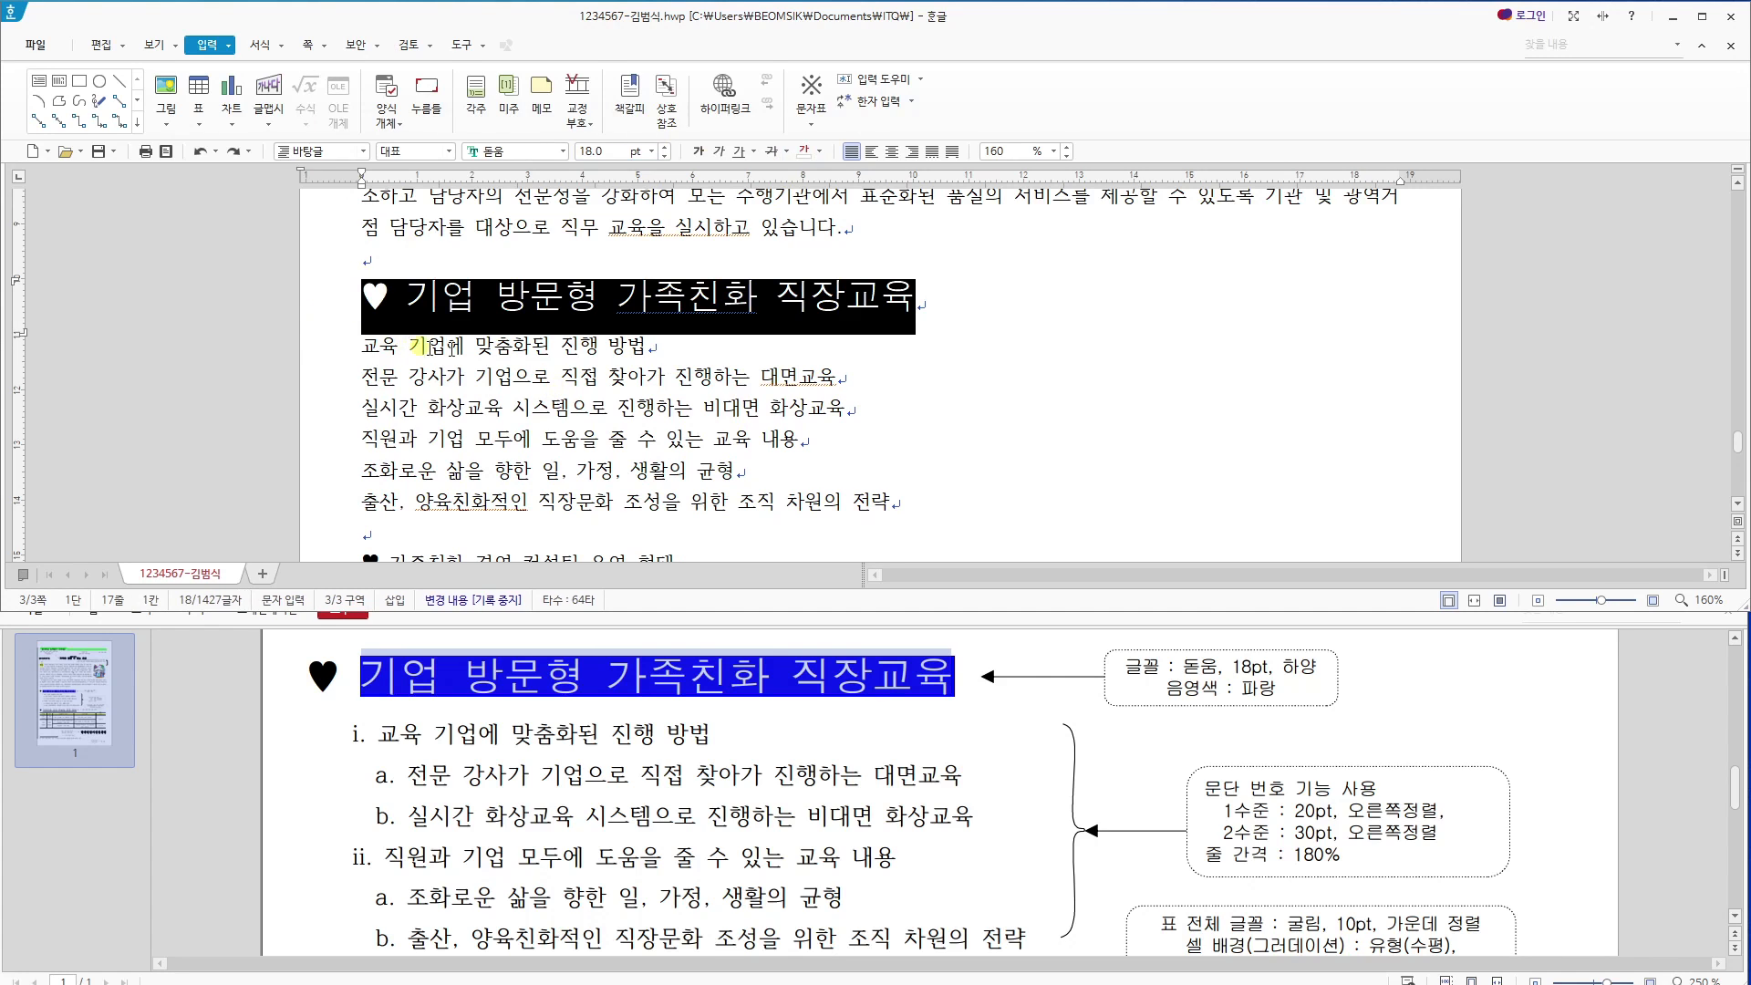
click(581, 346)
drag(410, 298, 916, 298)
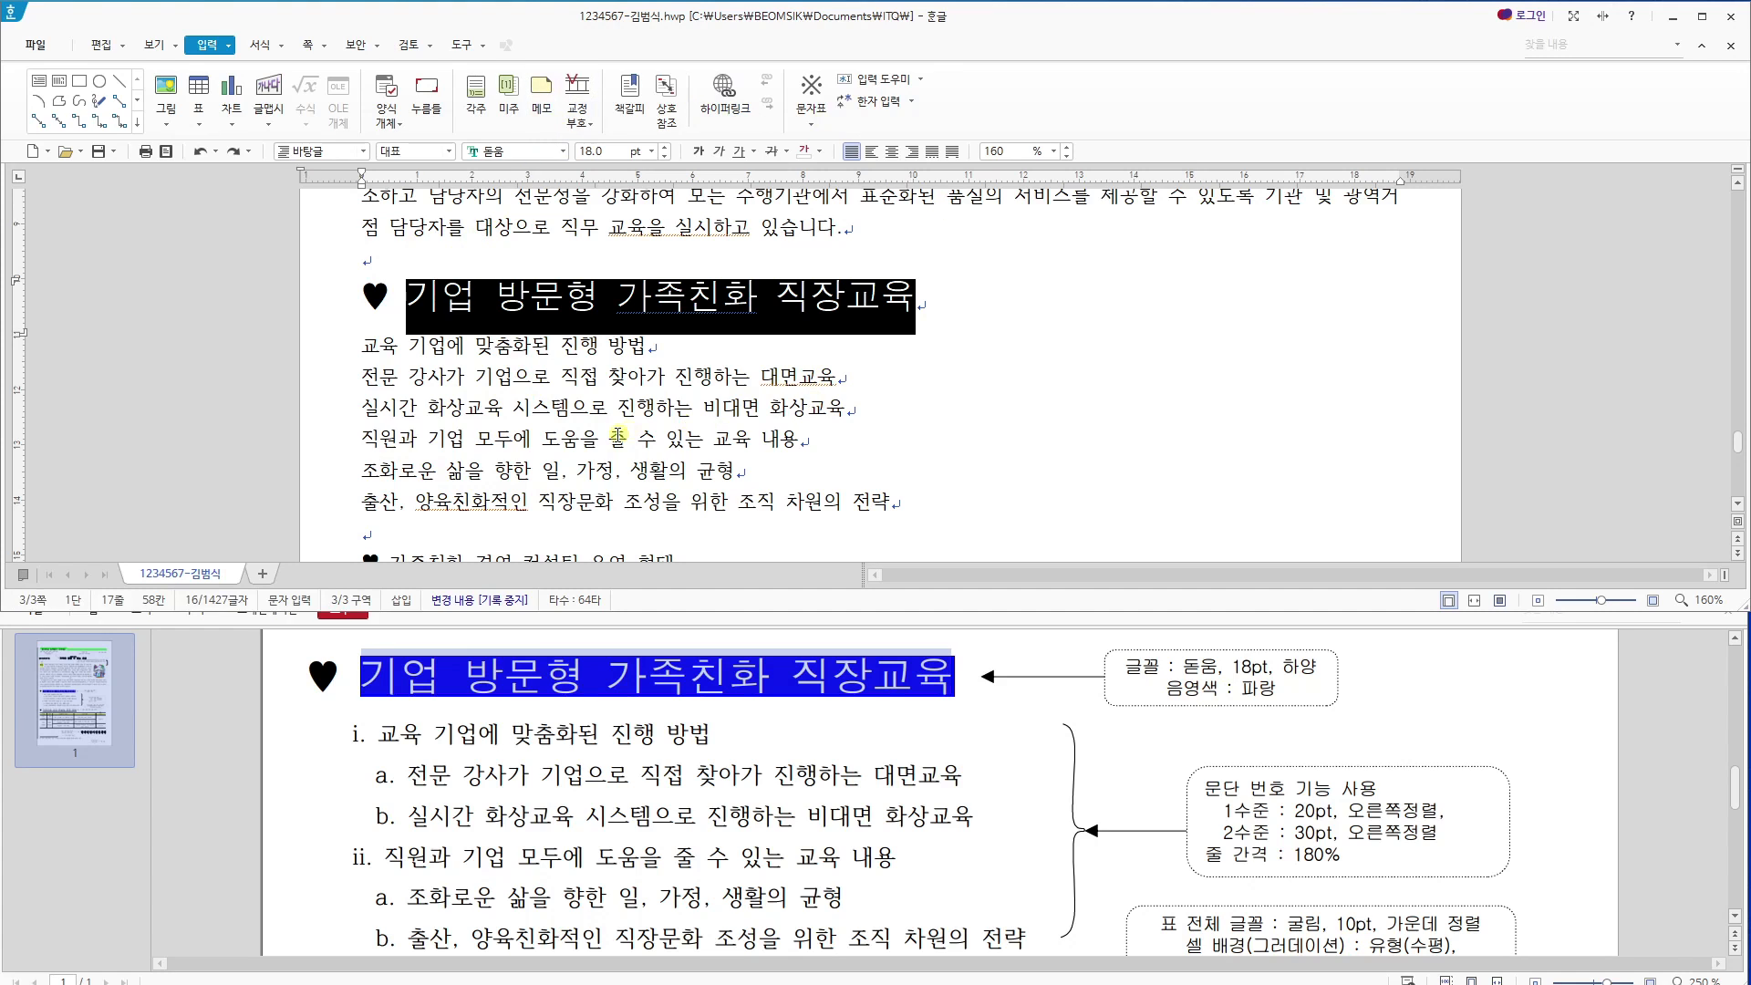
right_click(550, 299)
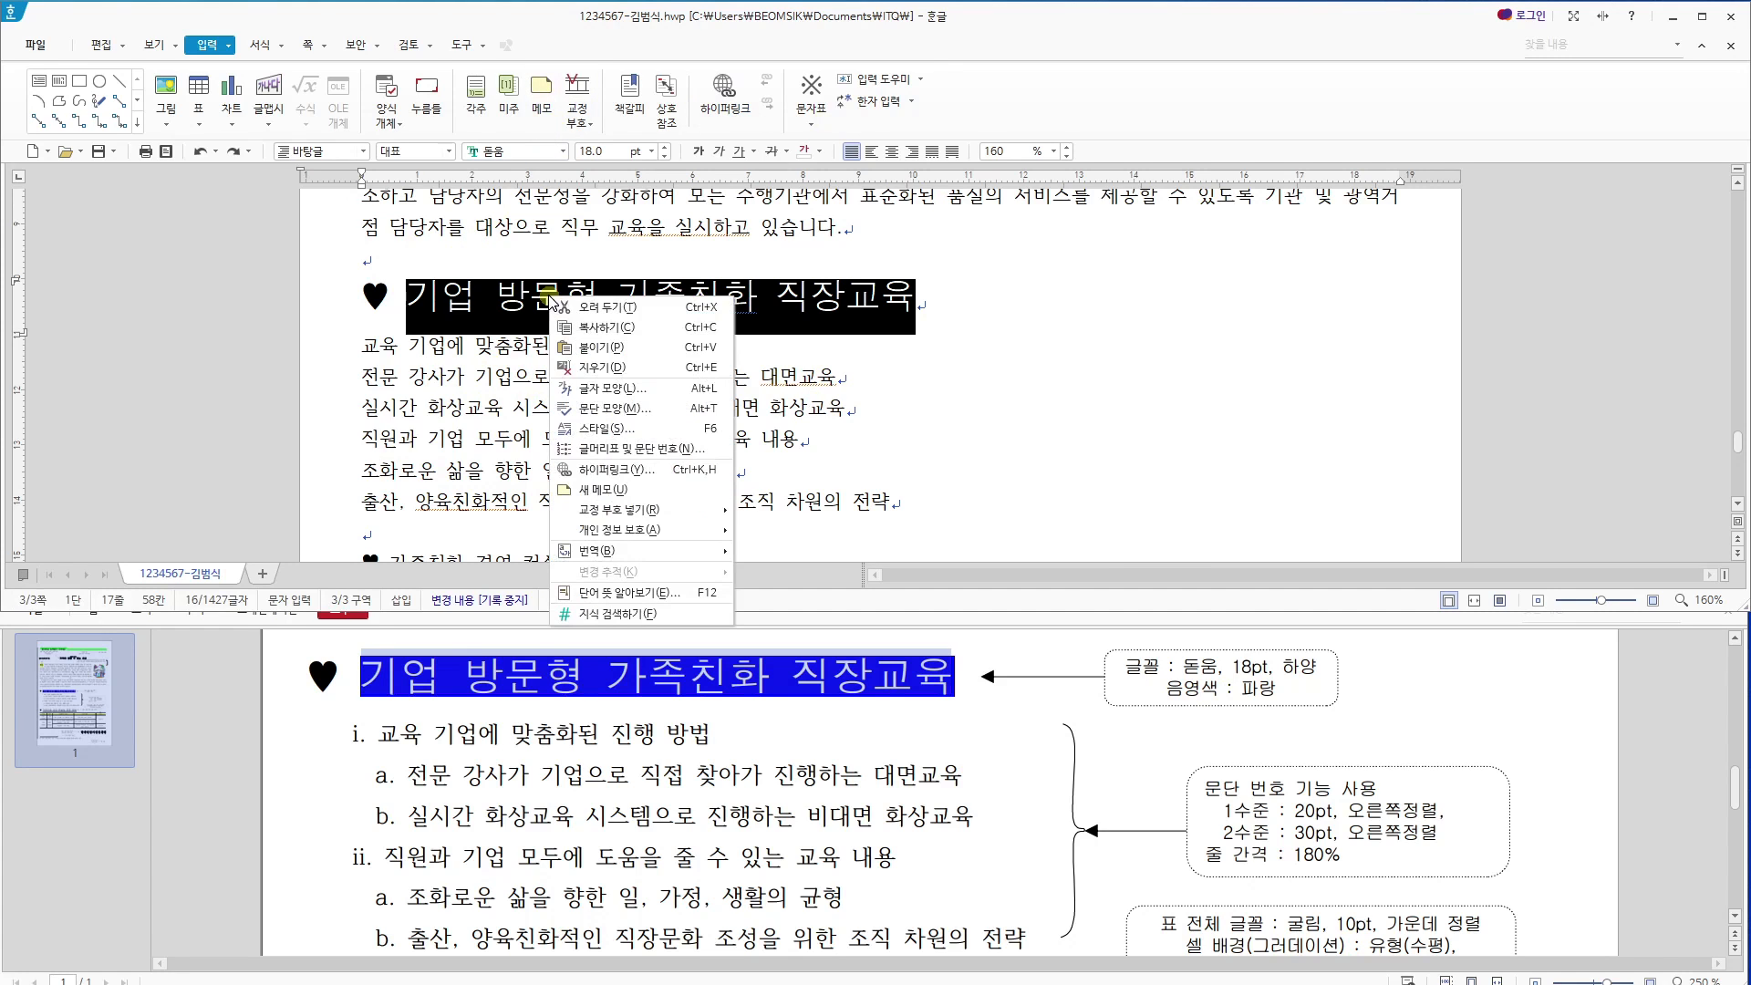
click(668, 392)
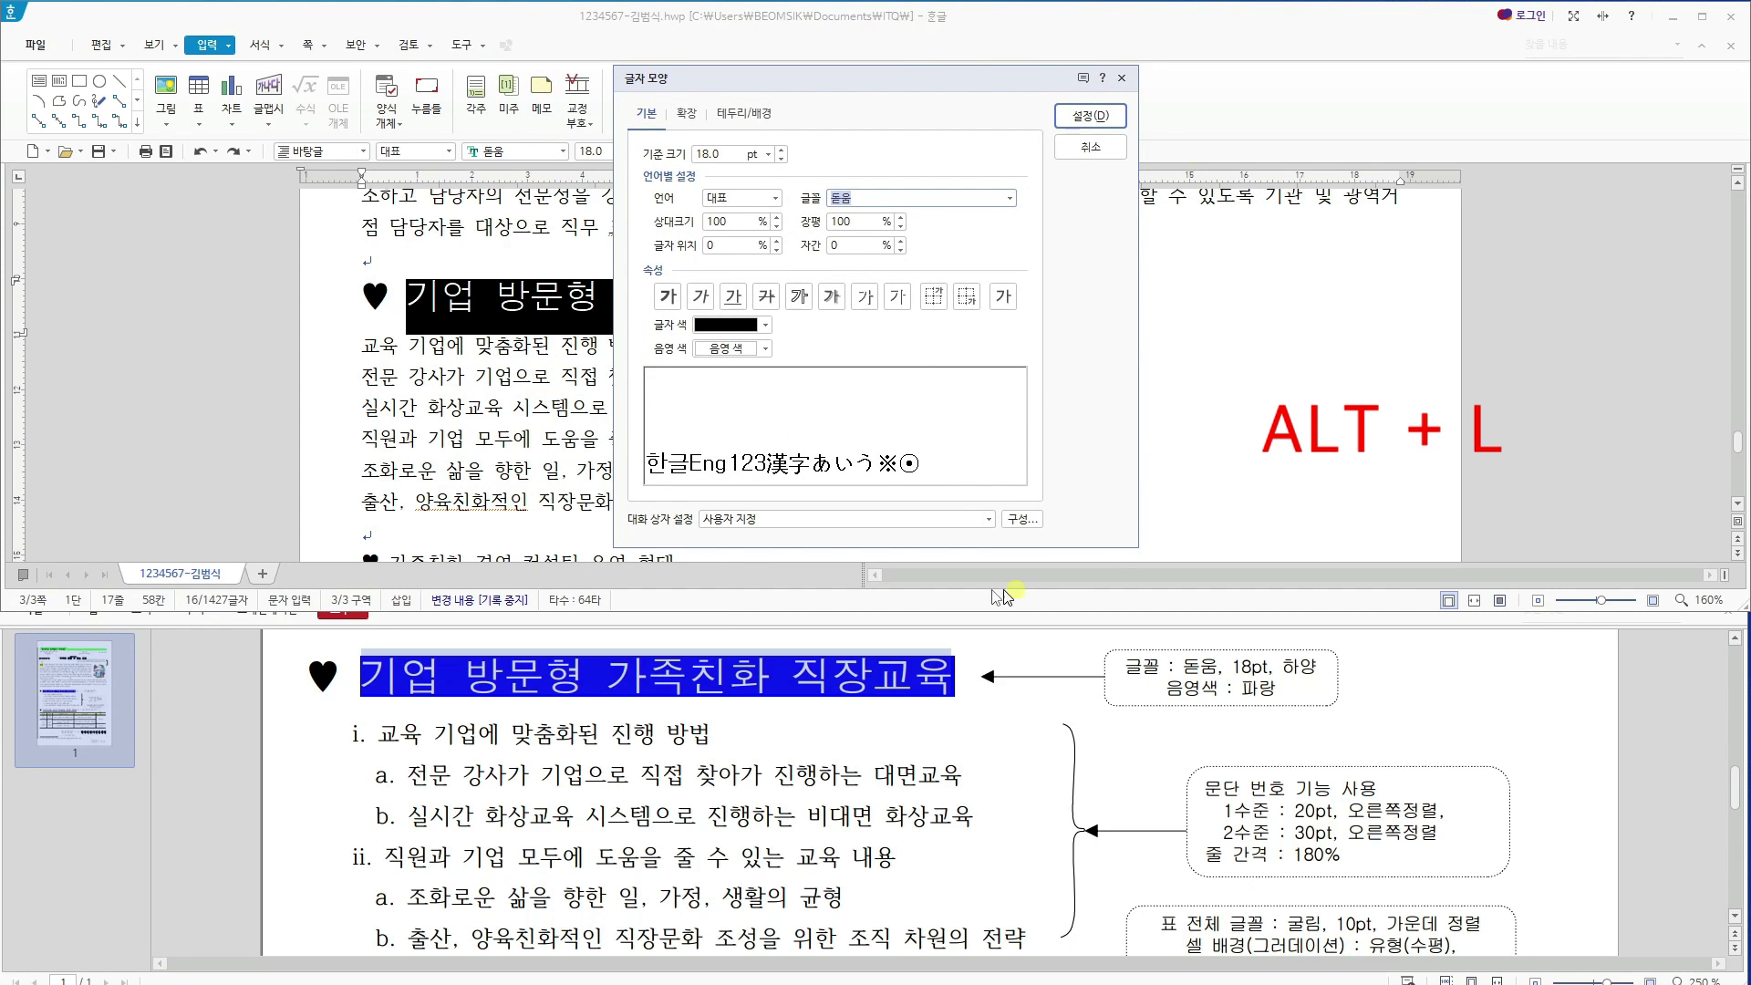
click(1075, 150)
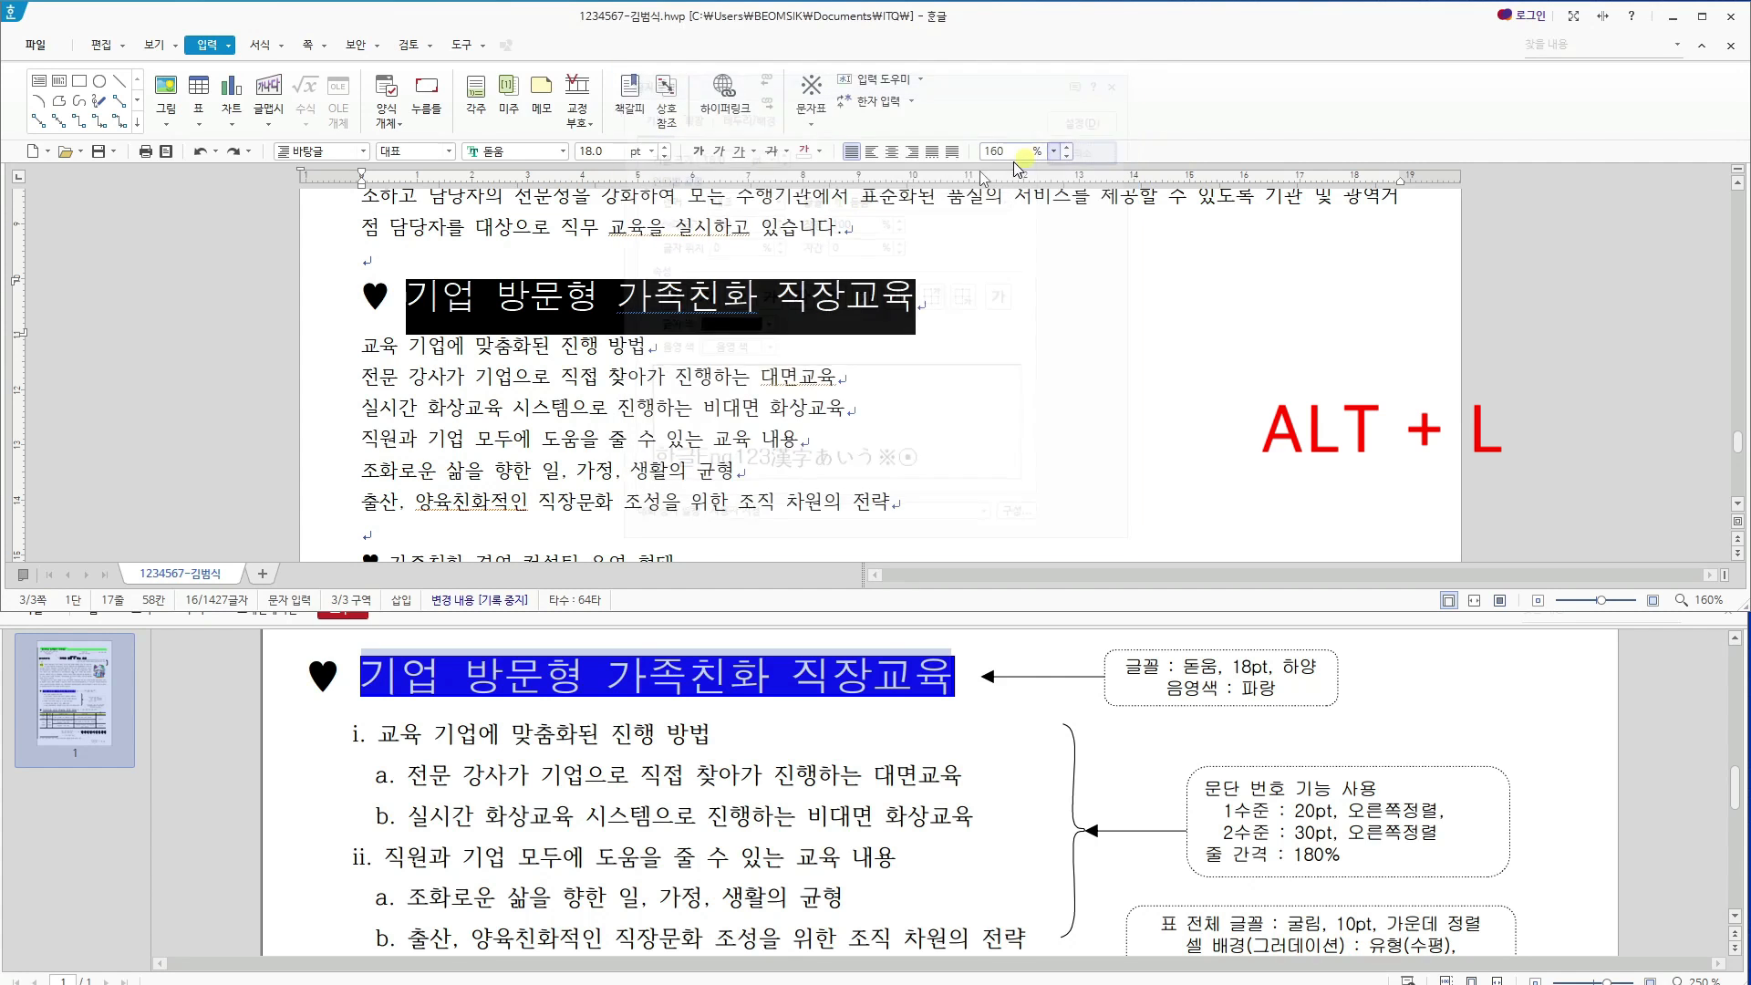
right_click(608, 300)
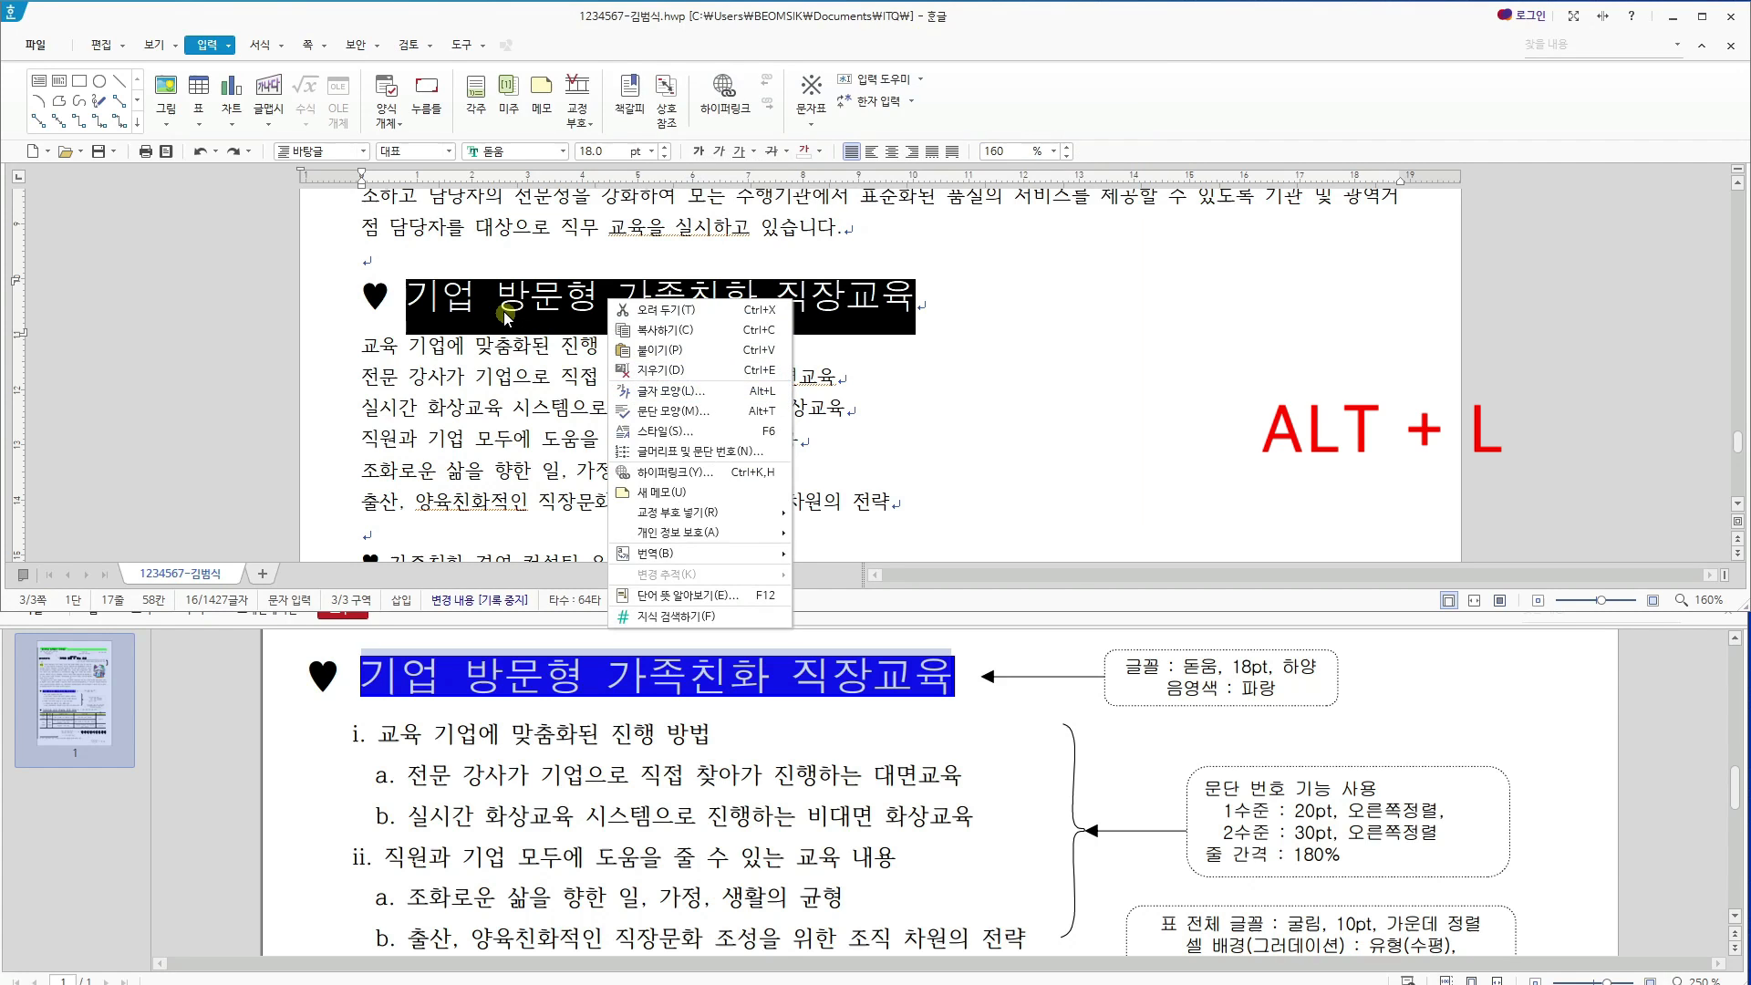
key(Escape)
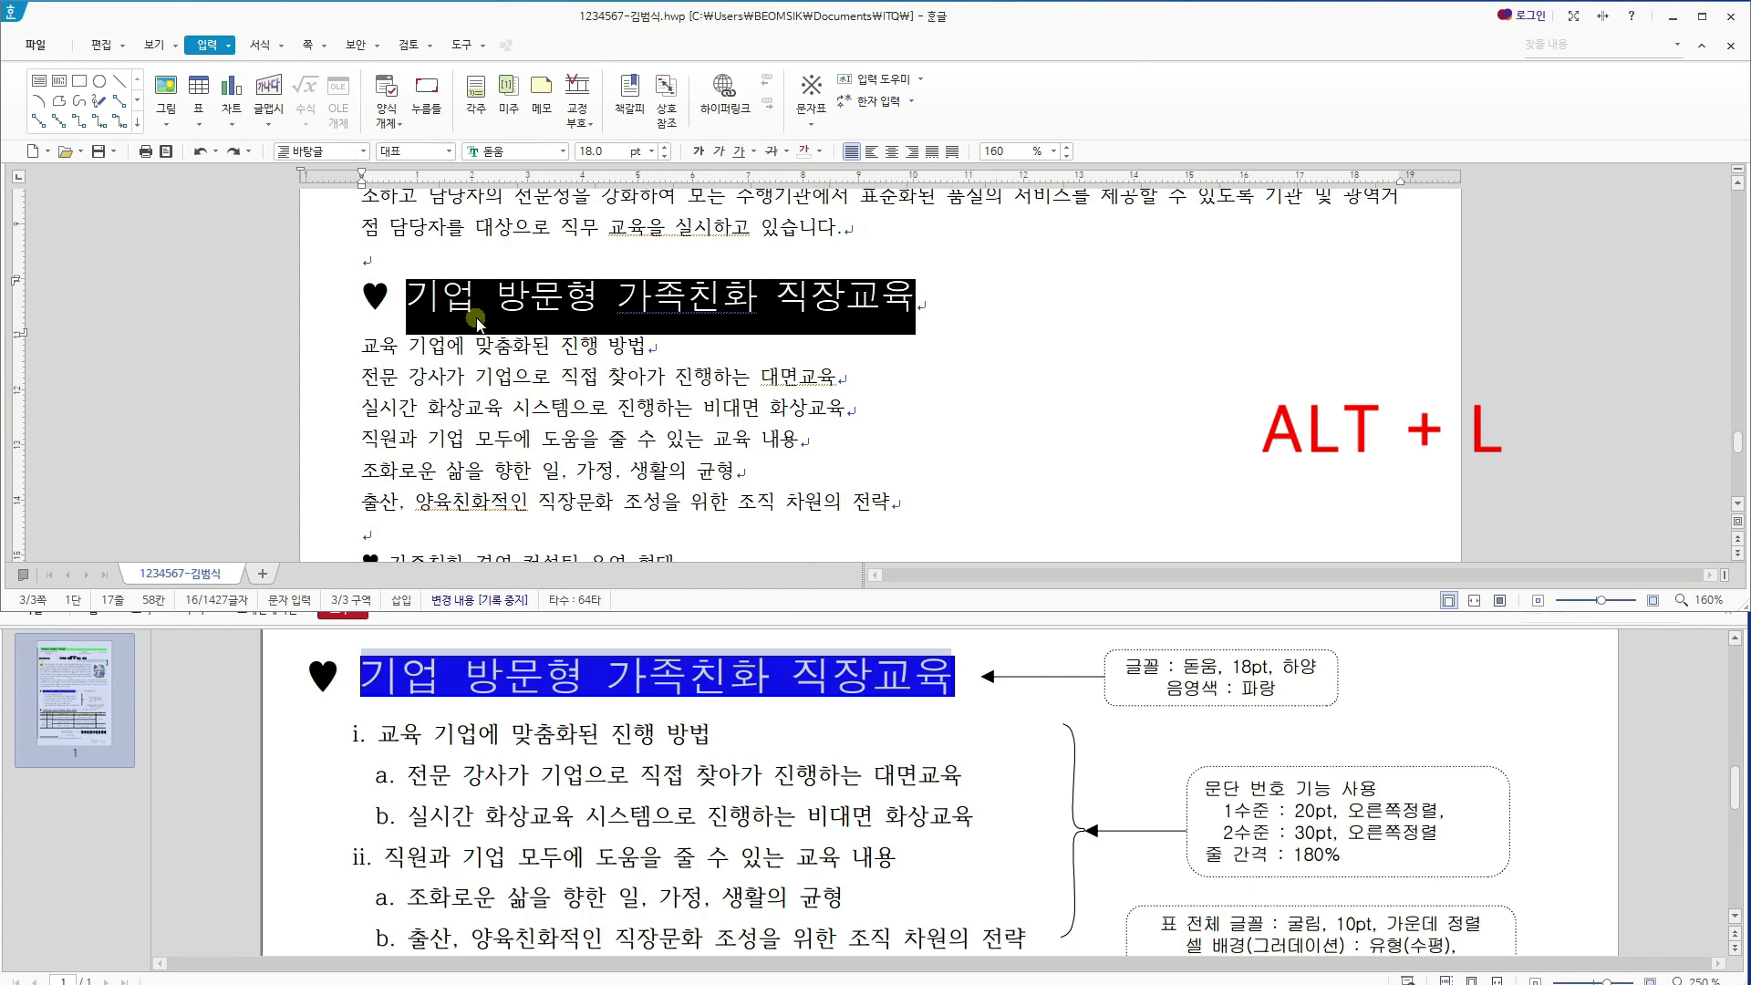
key(alt+l)
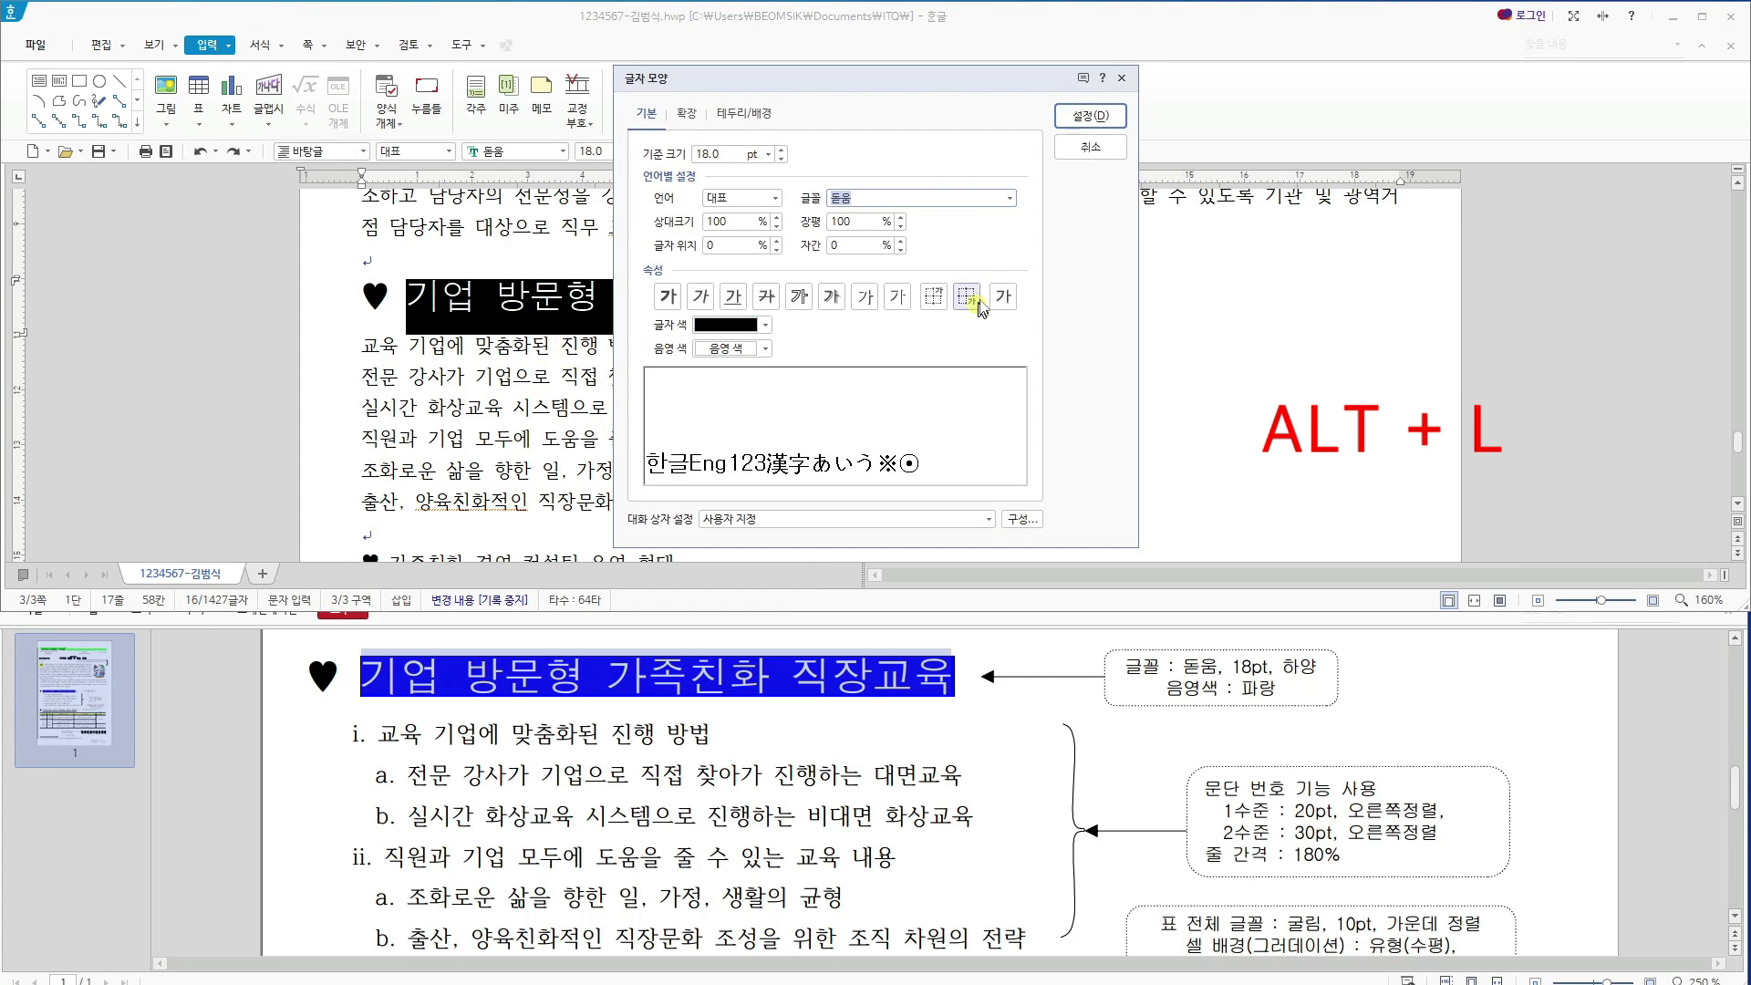
click(1086, 147)
right_click(626, 299)
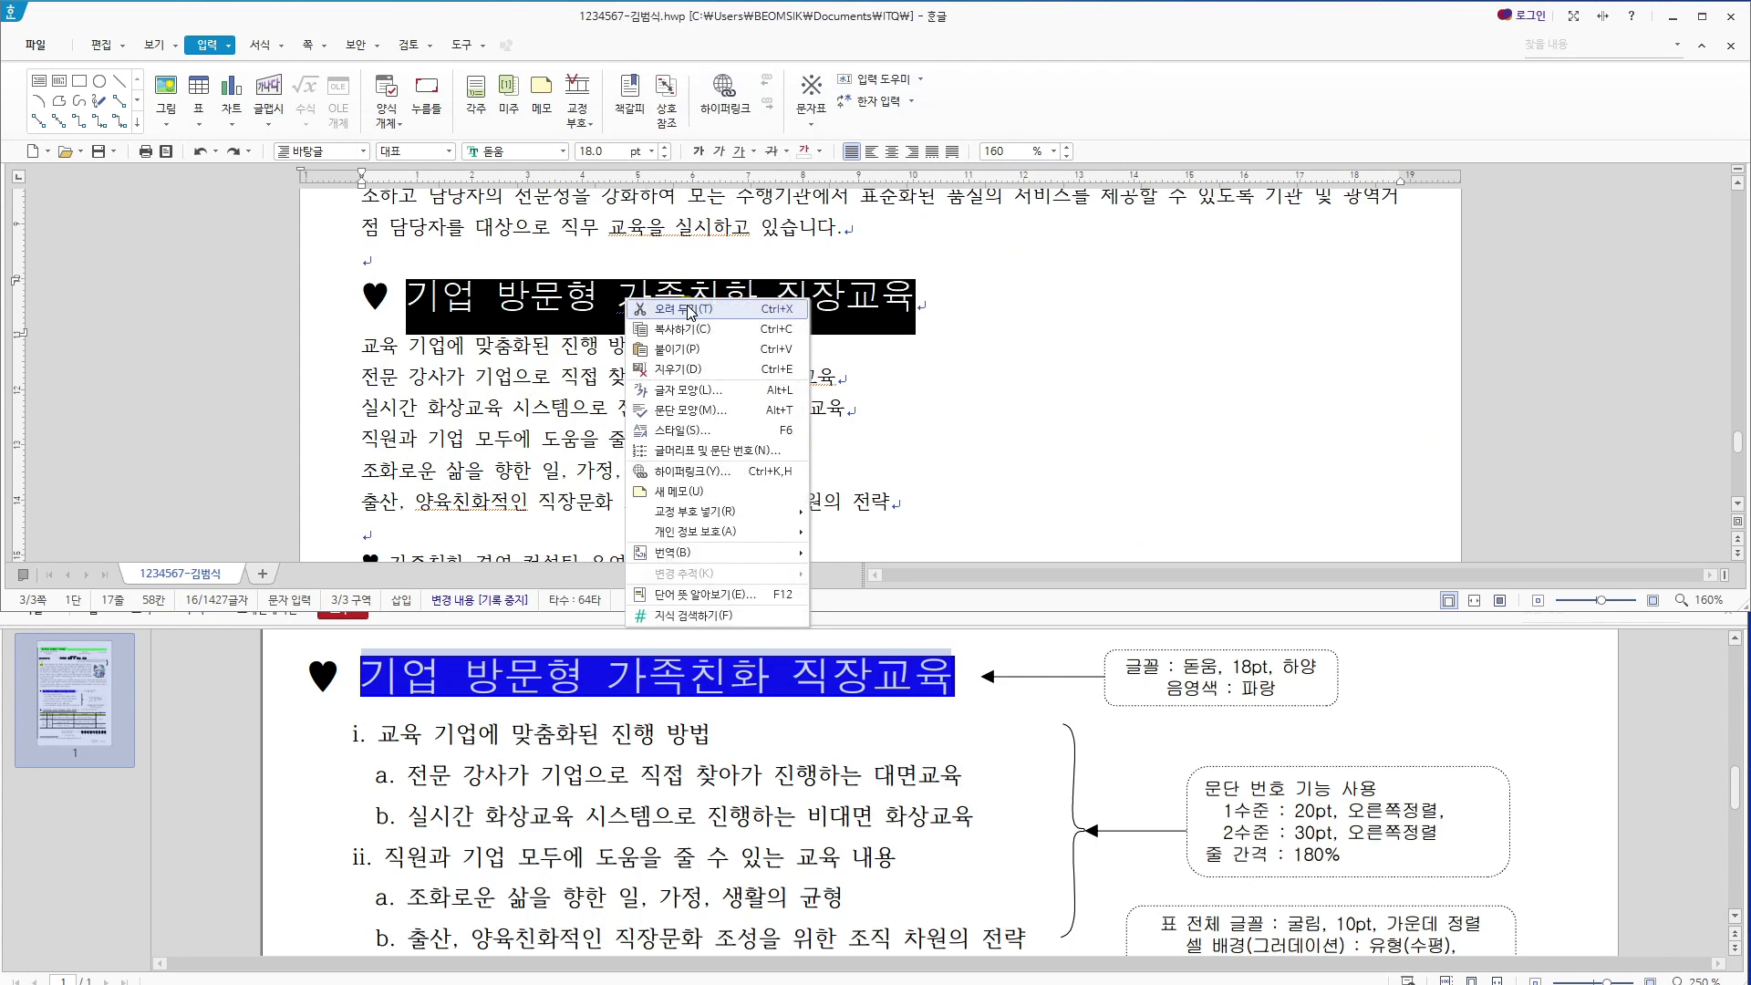
click(702, 398)
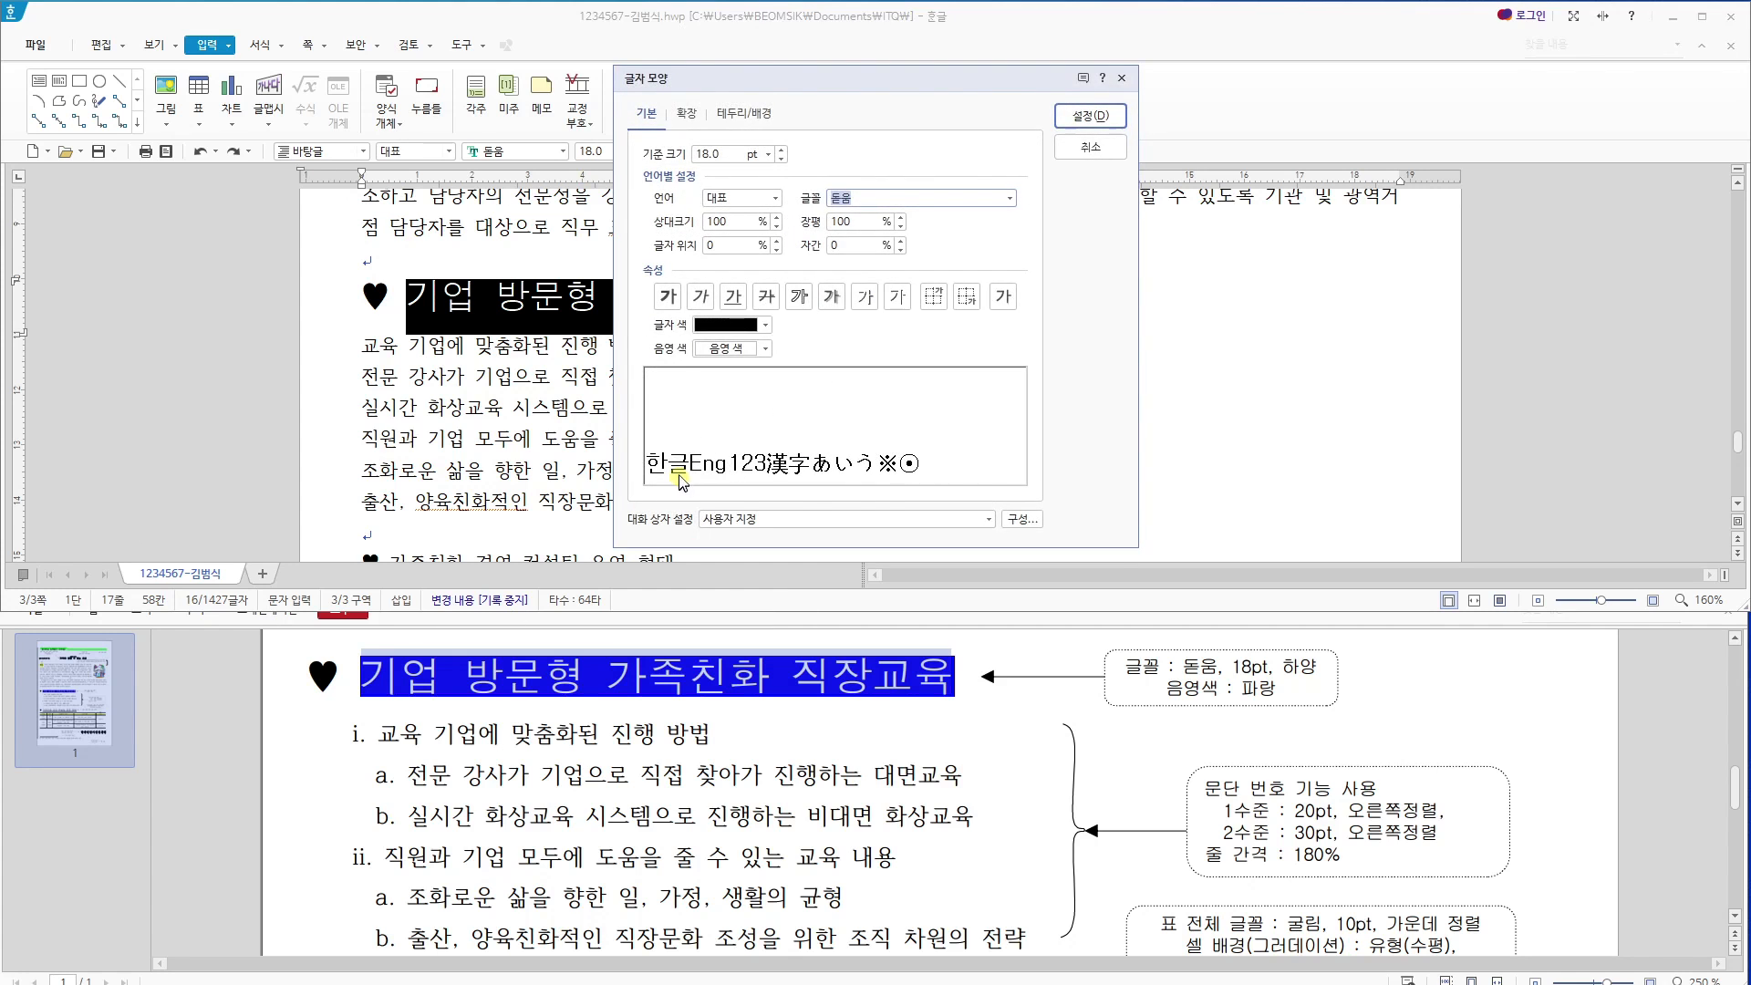
click(1111, 151)
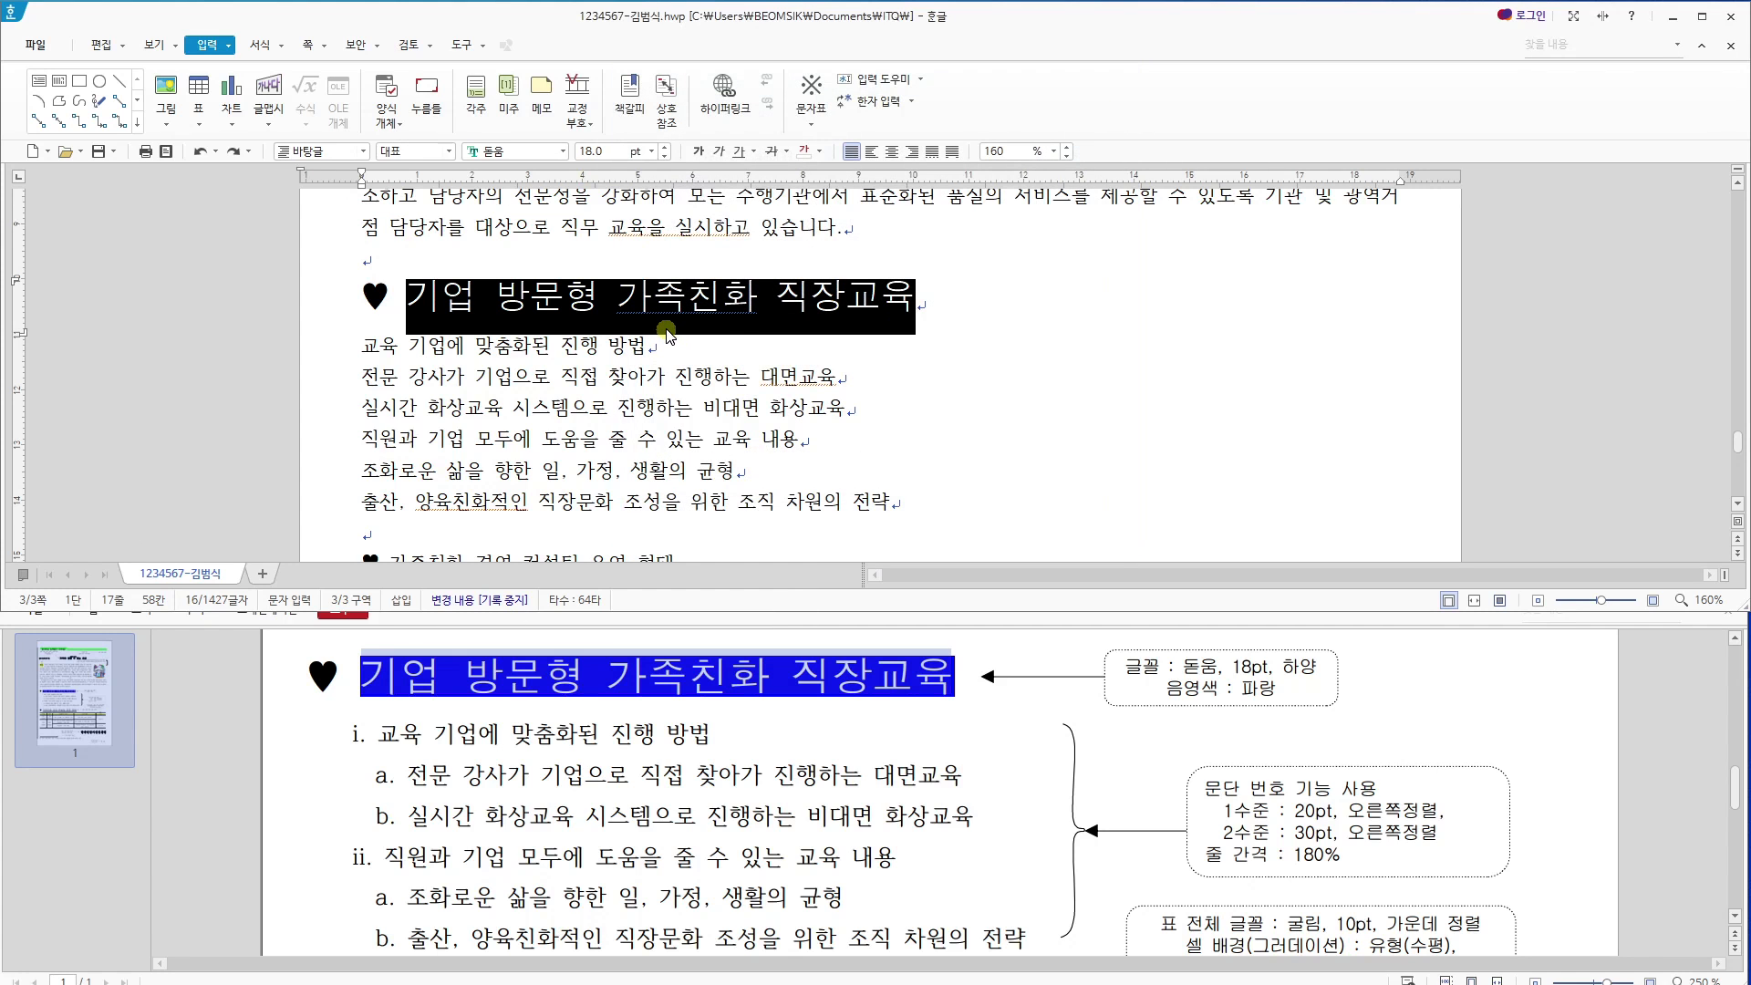
Give the selected heading text 기업 방문형 가족친화 직장교육 a white character colour and blue shading through its character shape settings.
key(alt+l)
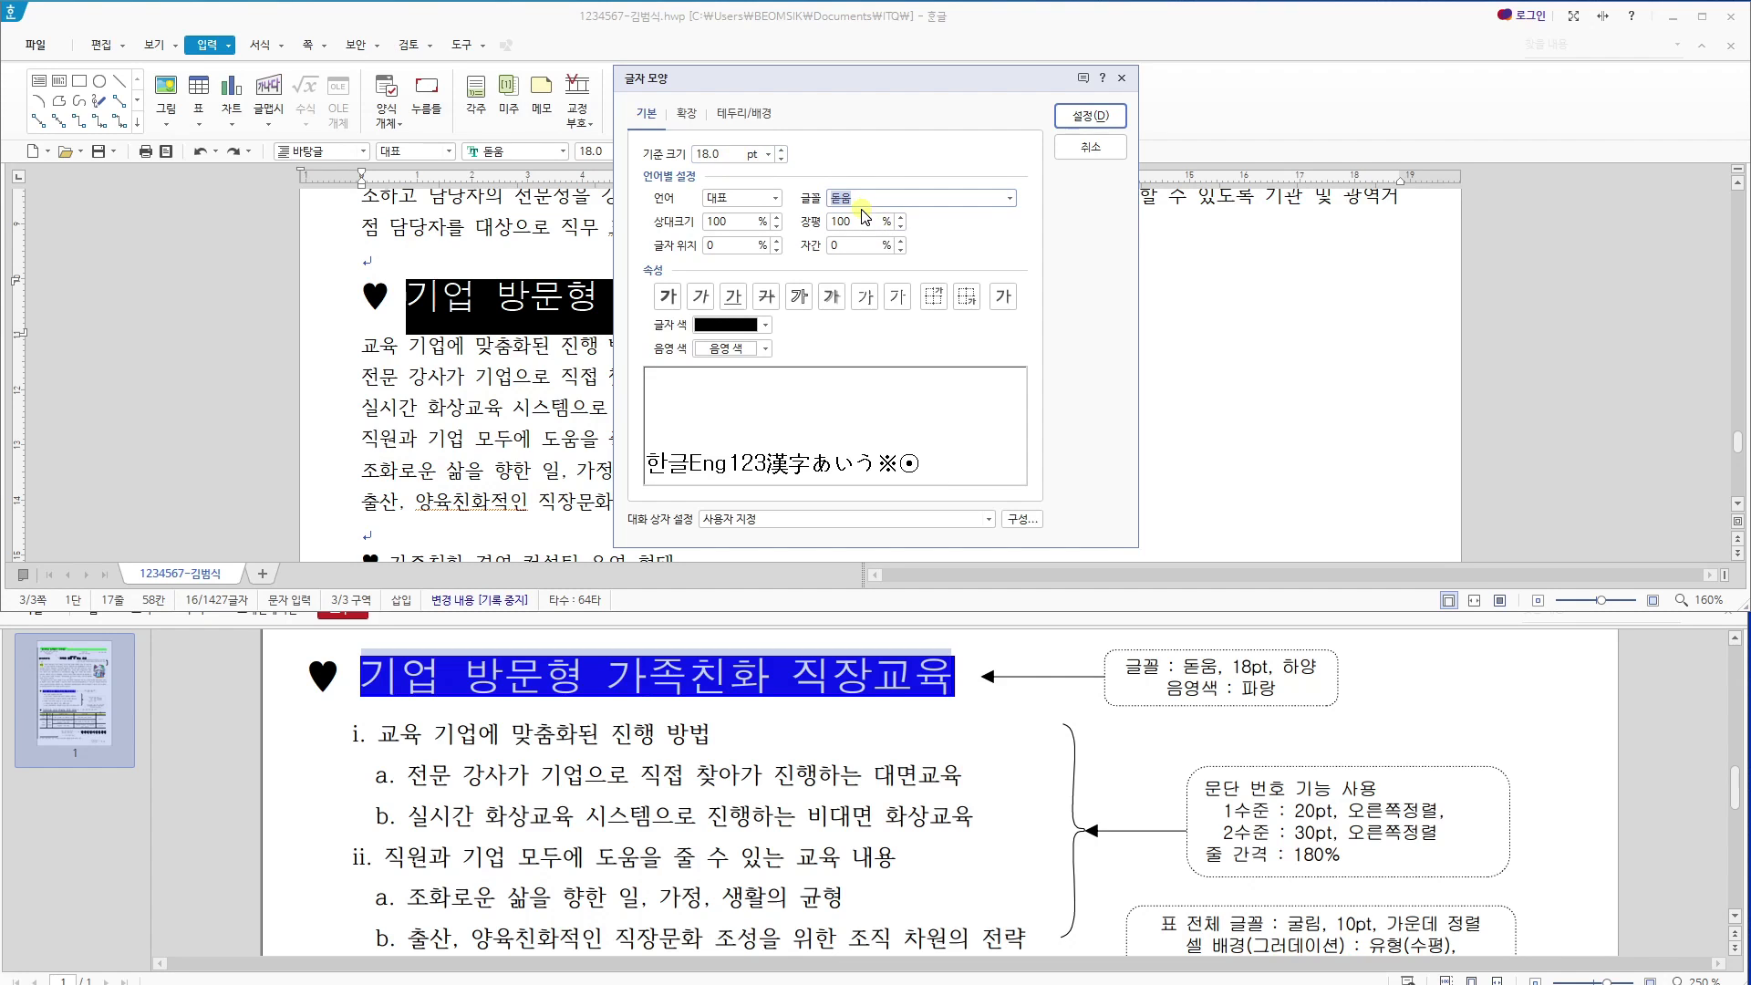
click(747, 330)
click(713, 369)
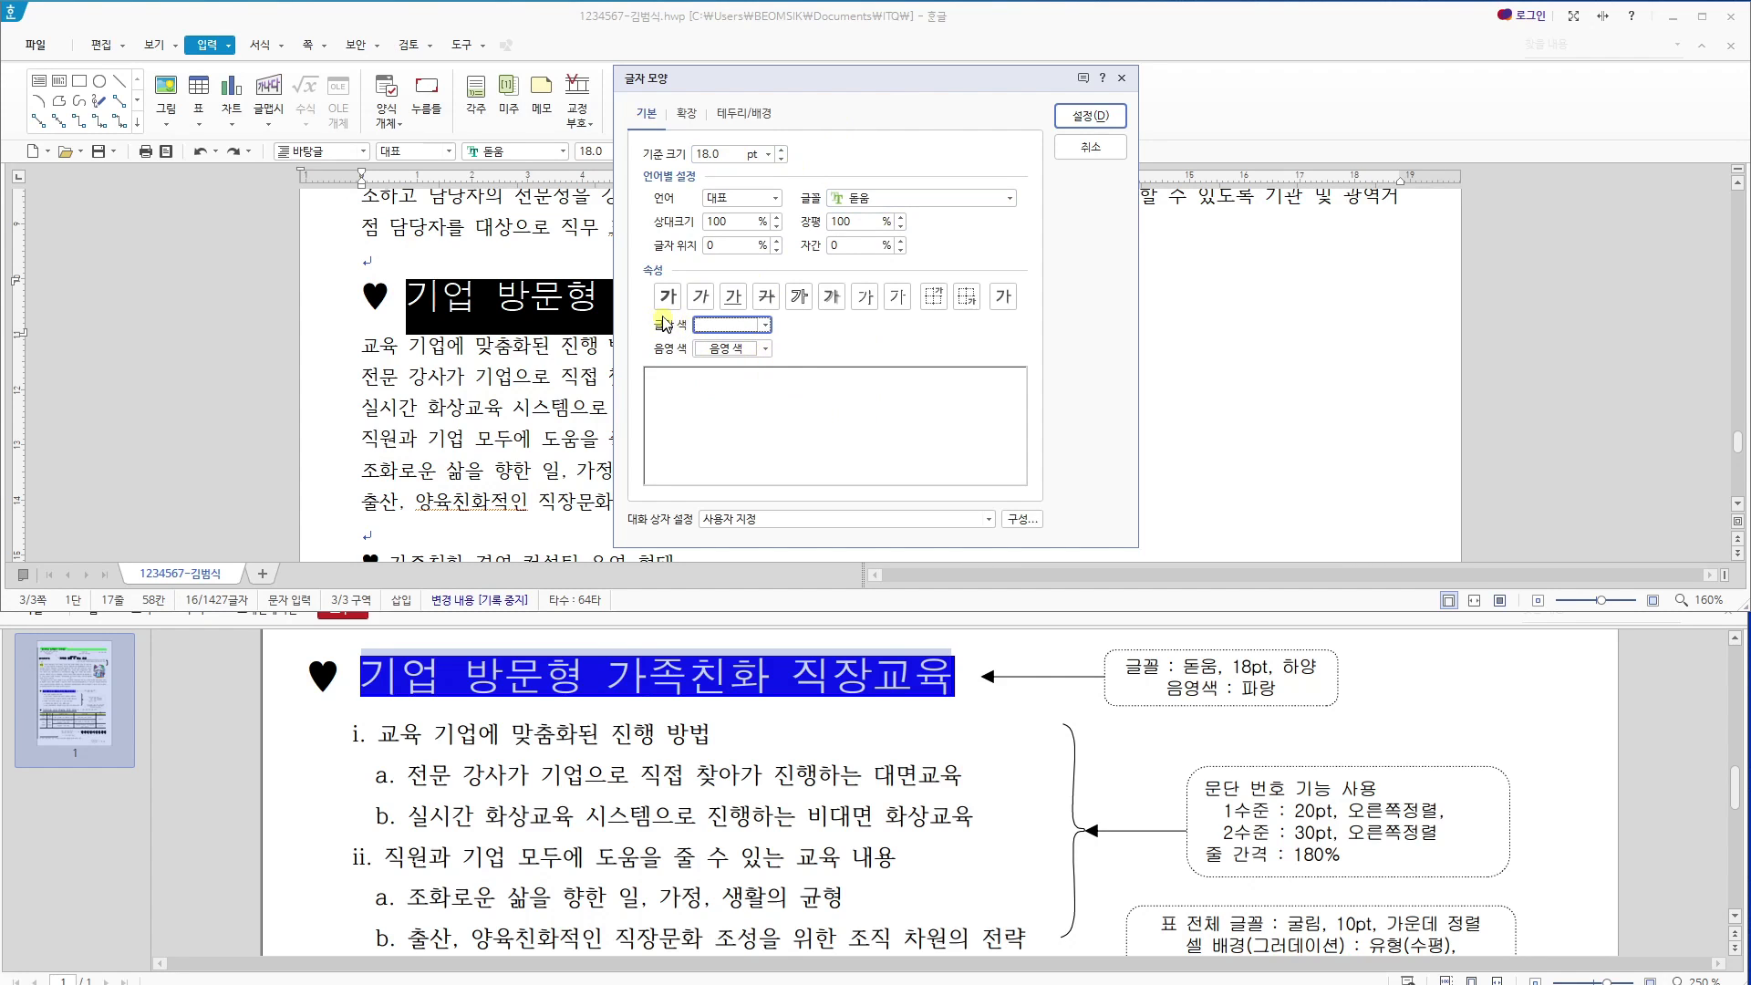
click(720, 349)
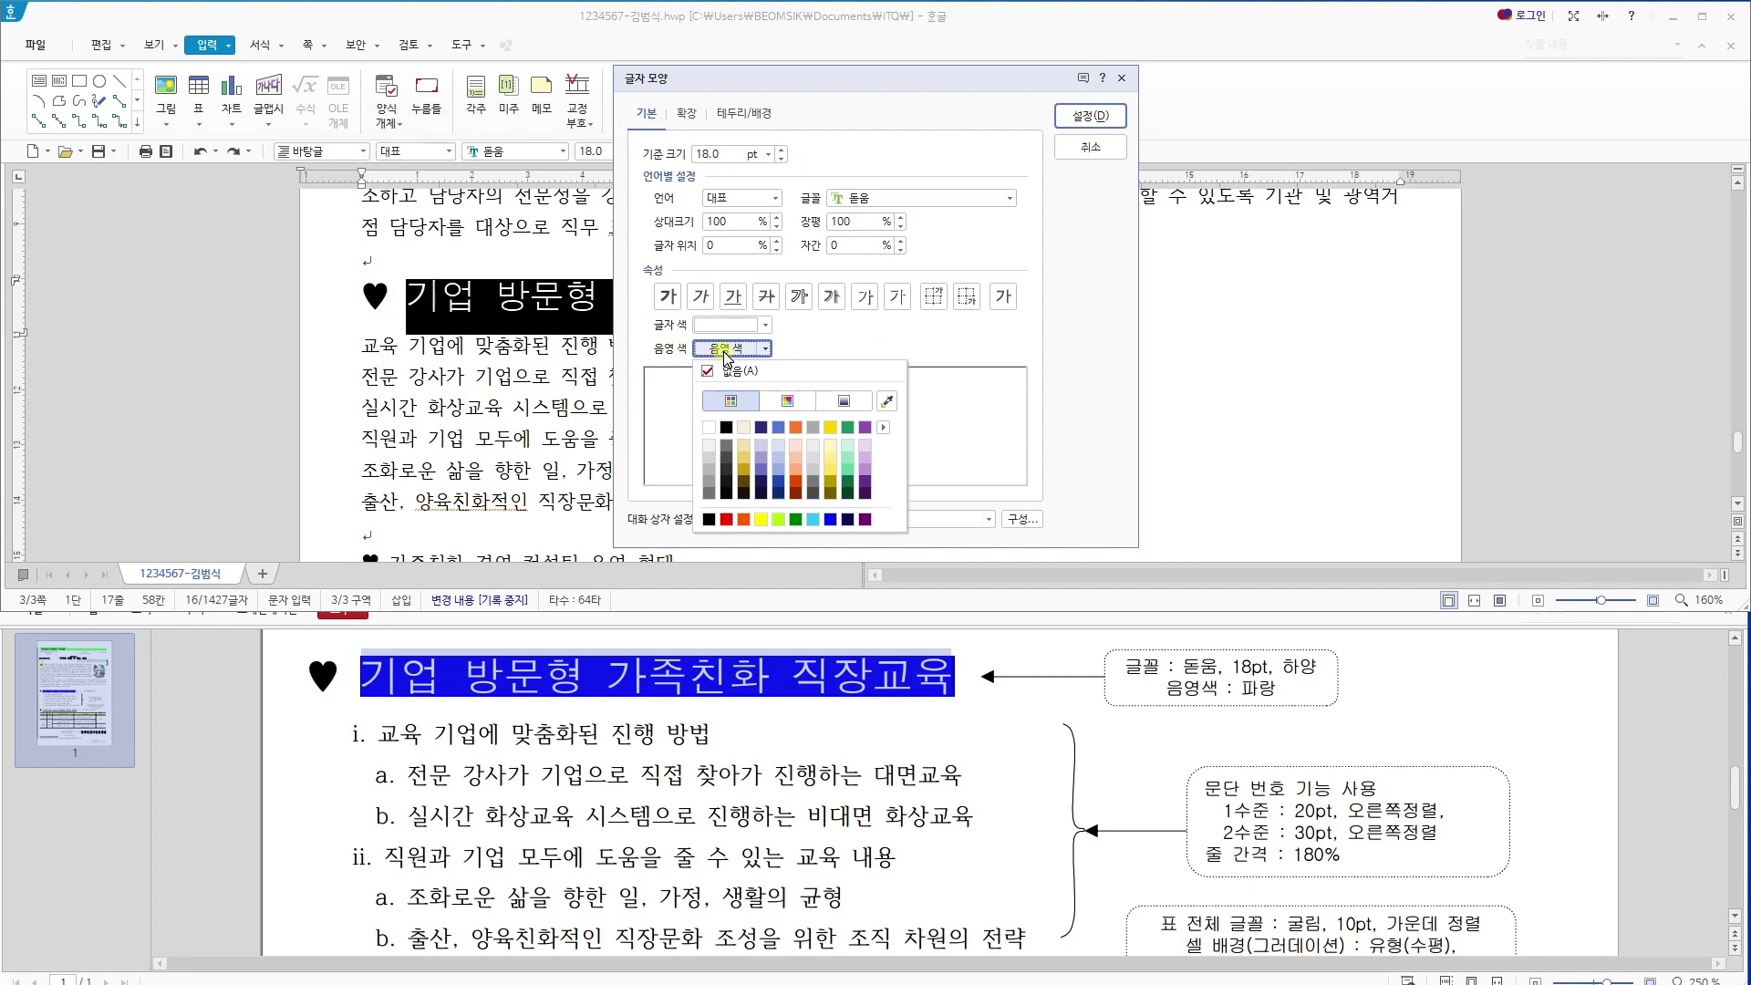
click(830, 519)
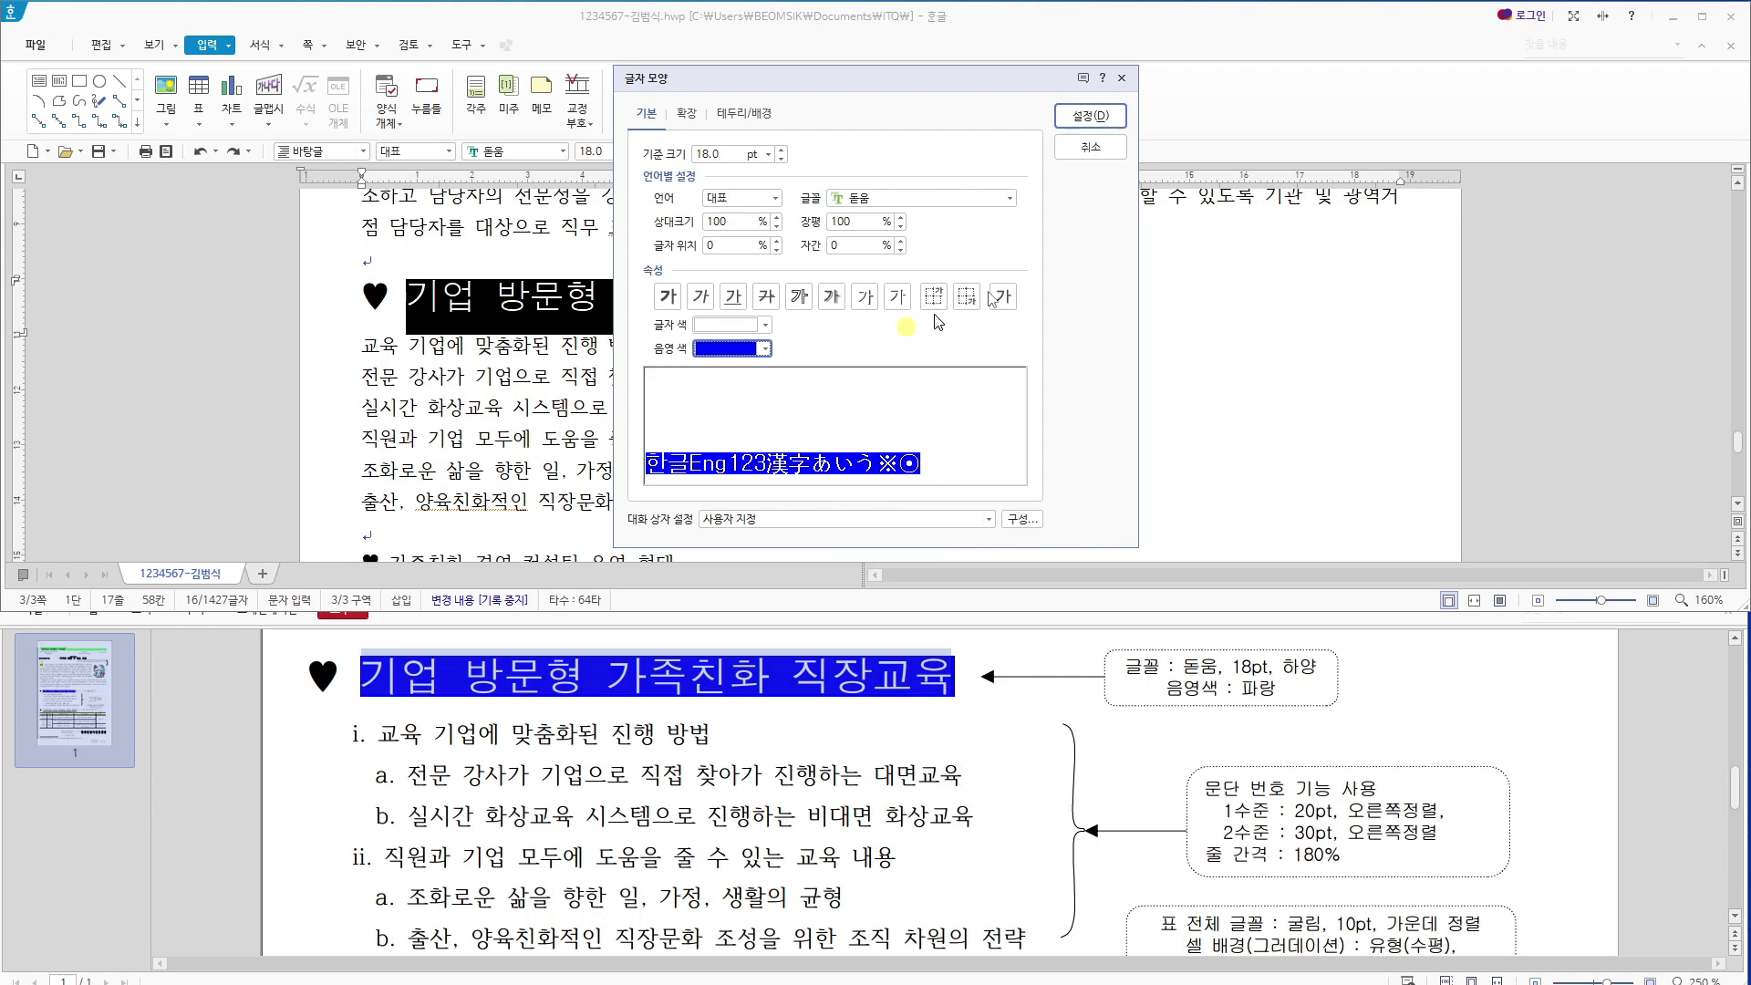
click(1086, 116)
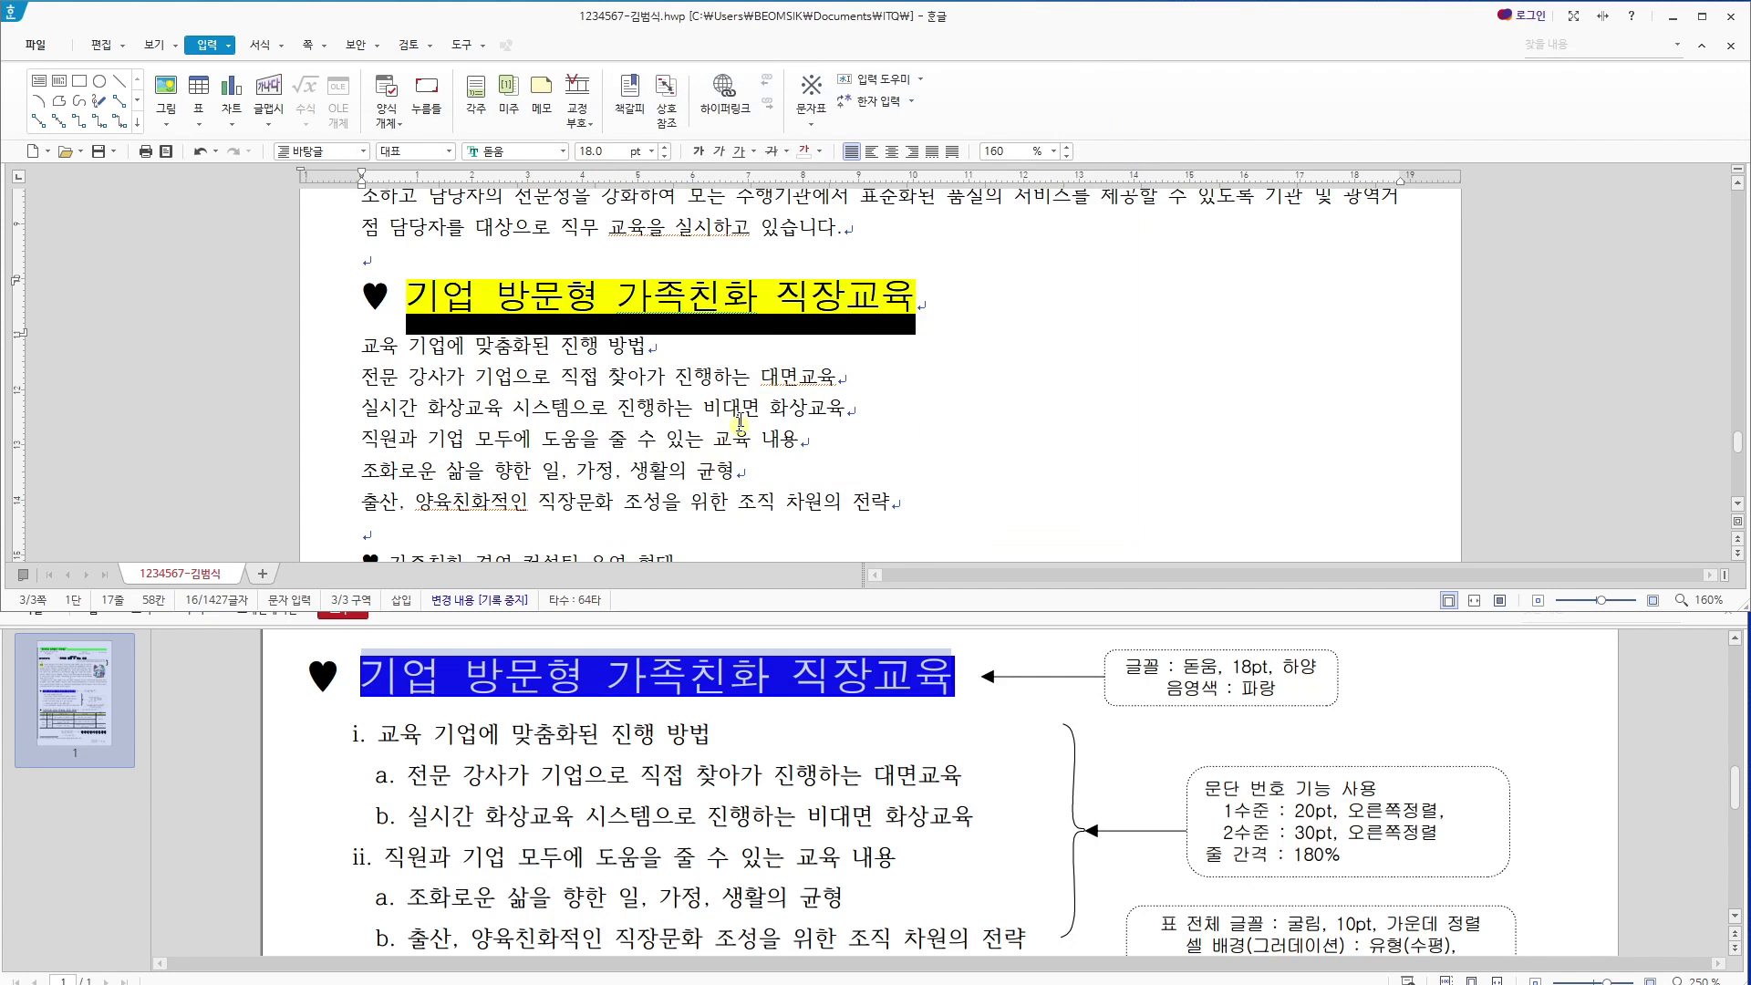
click(610, 377)
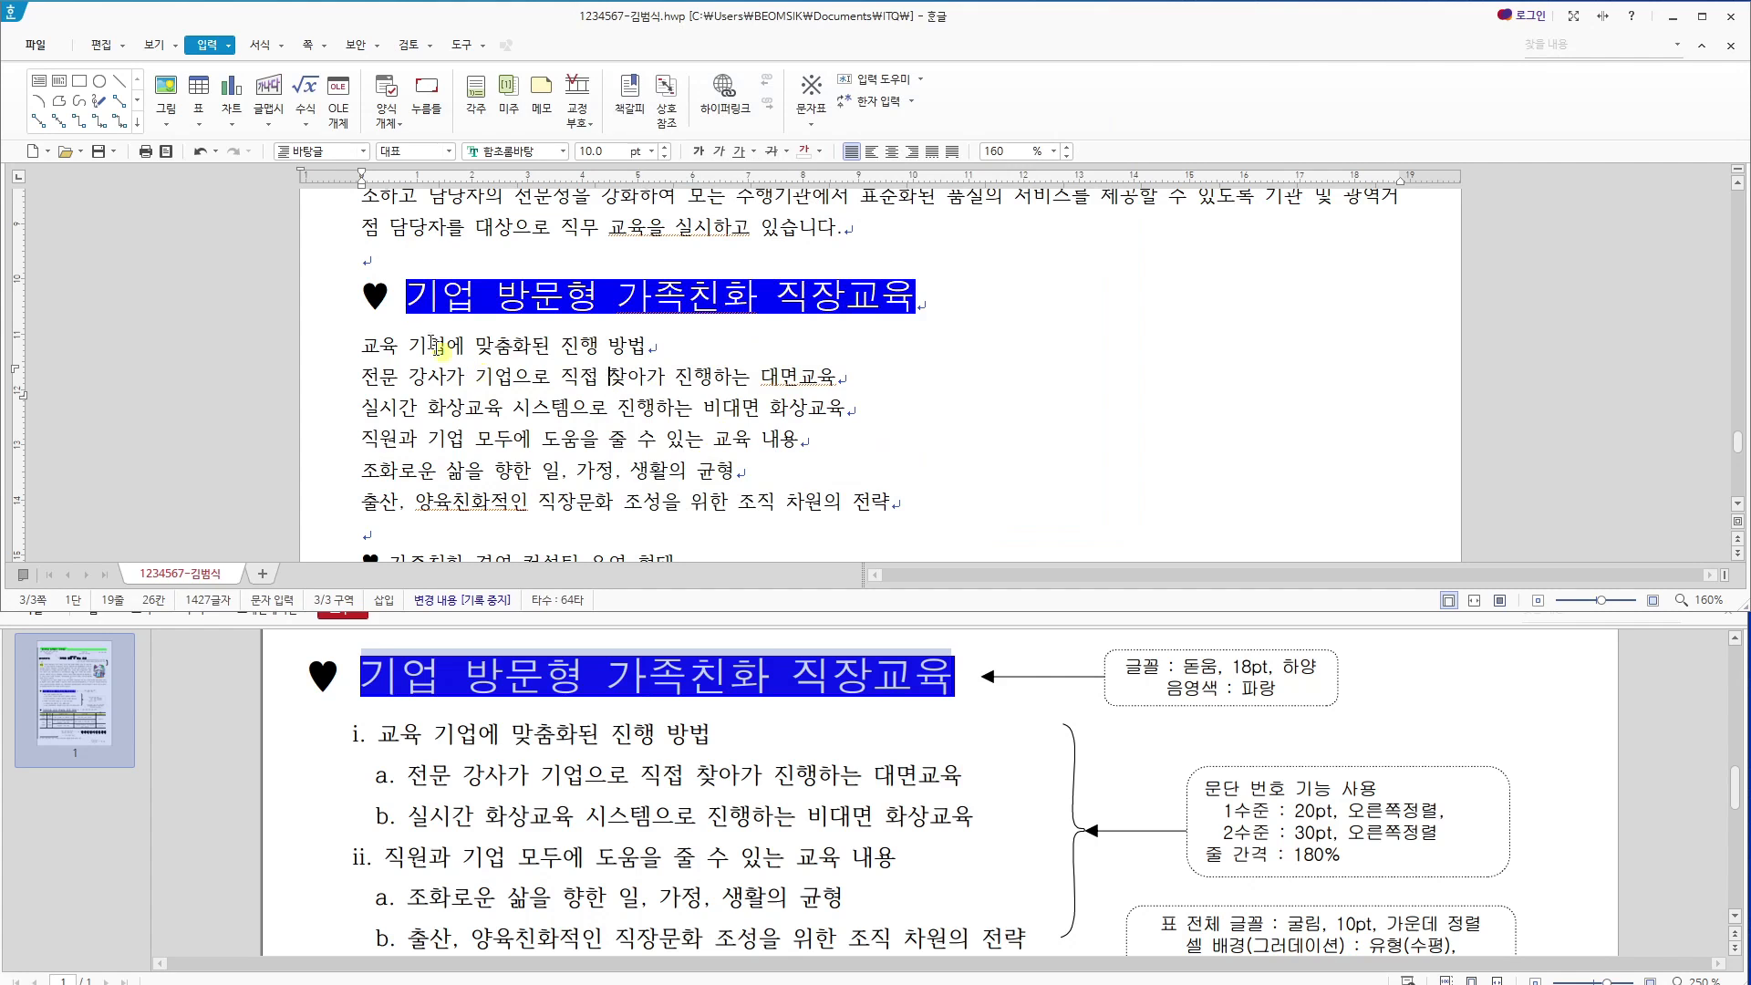
Select the six lines under the 기업 방문형 가족친화 직장교육 heading and choose the i., a., (i), (a) paragraph number format for them.
click(466, 770)
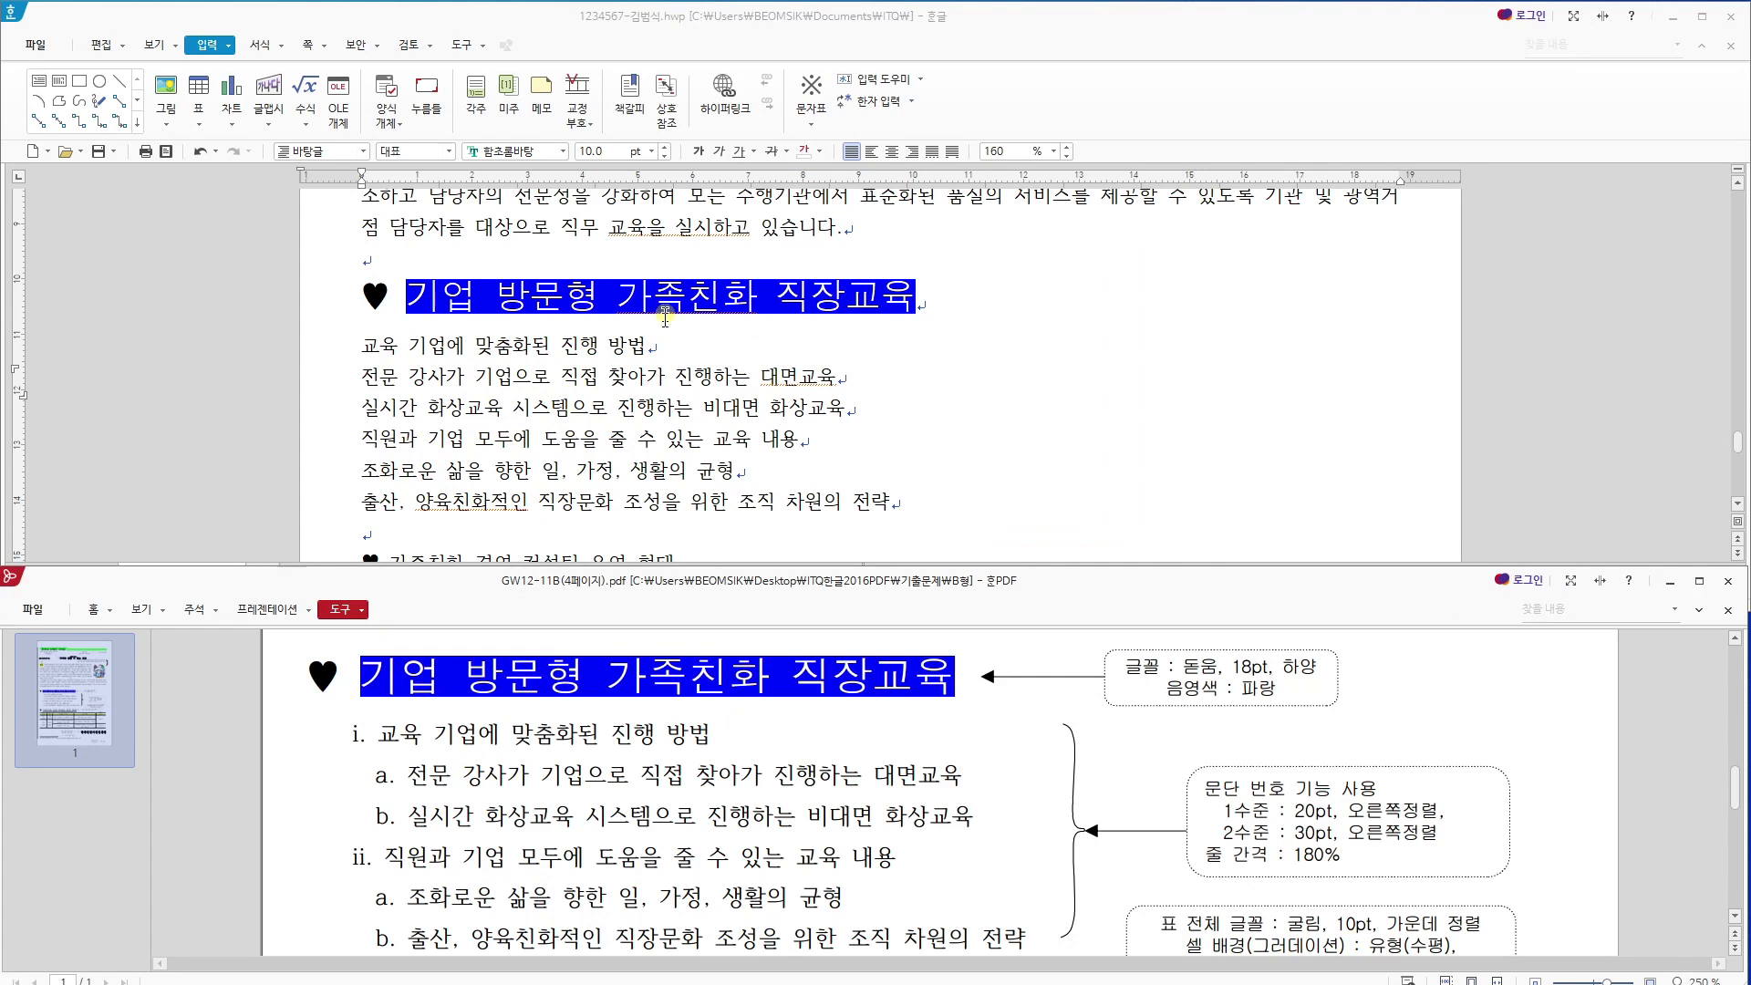
scroll(673, 381, down, 1)
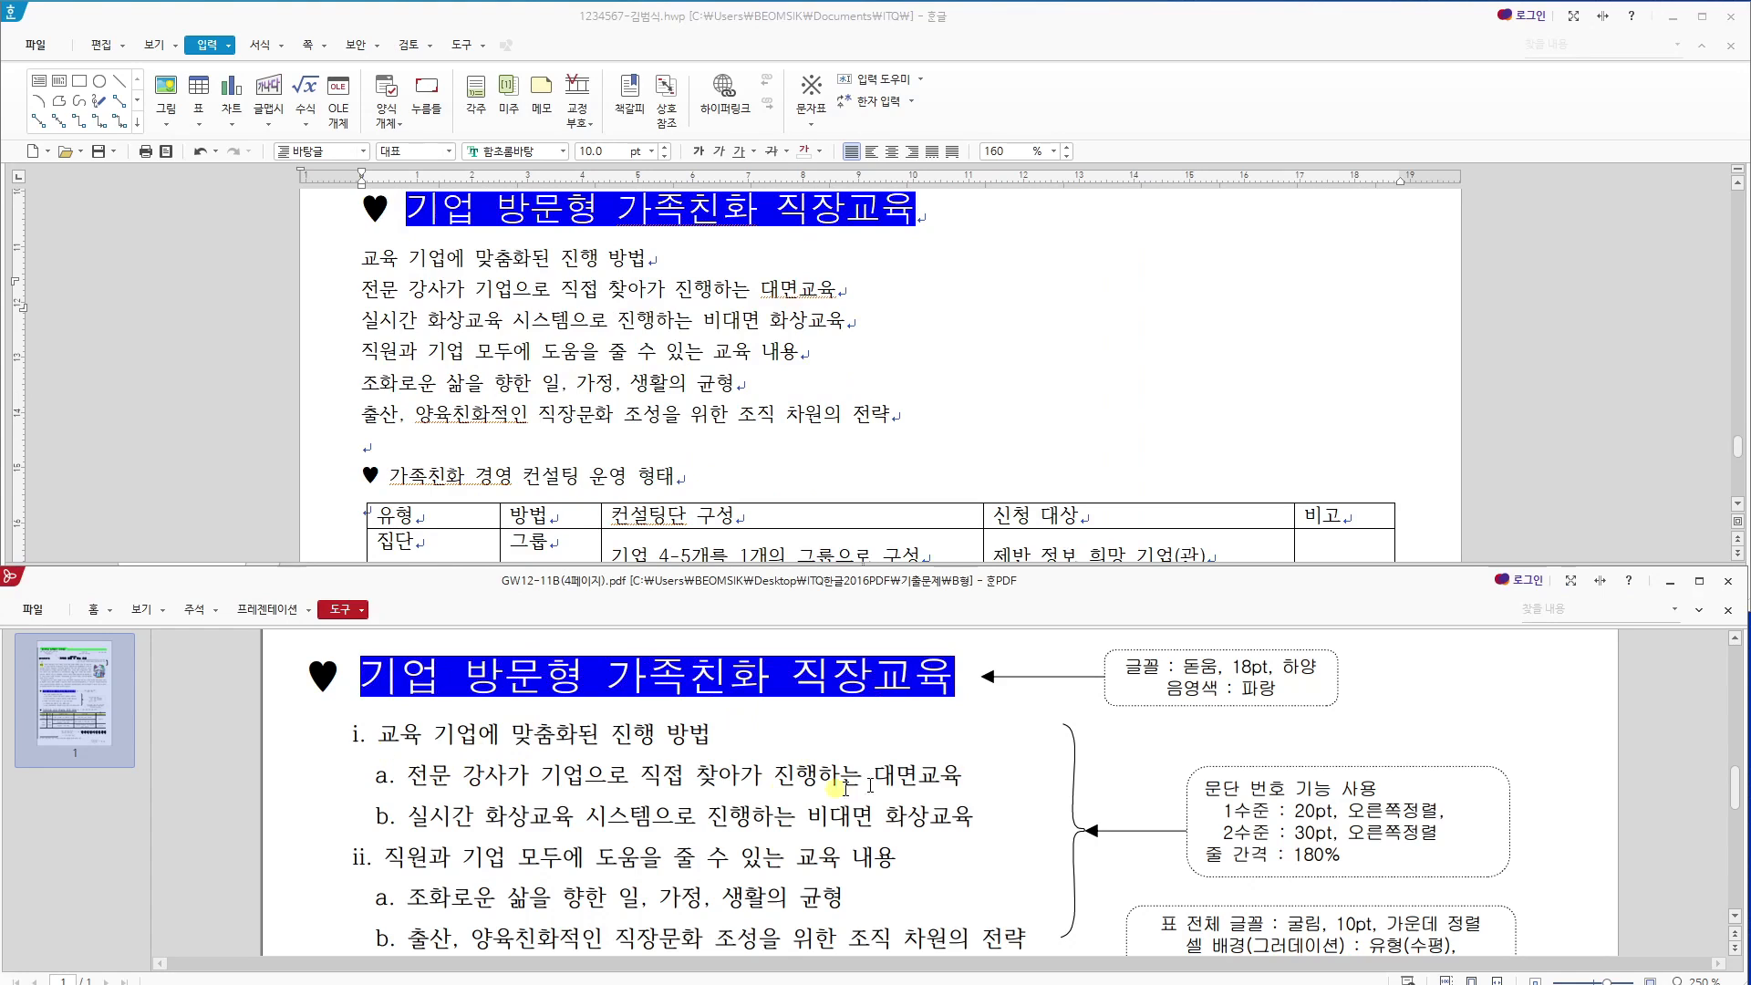
scroll(1738, 780, down, 1)
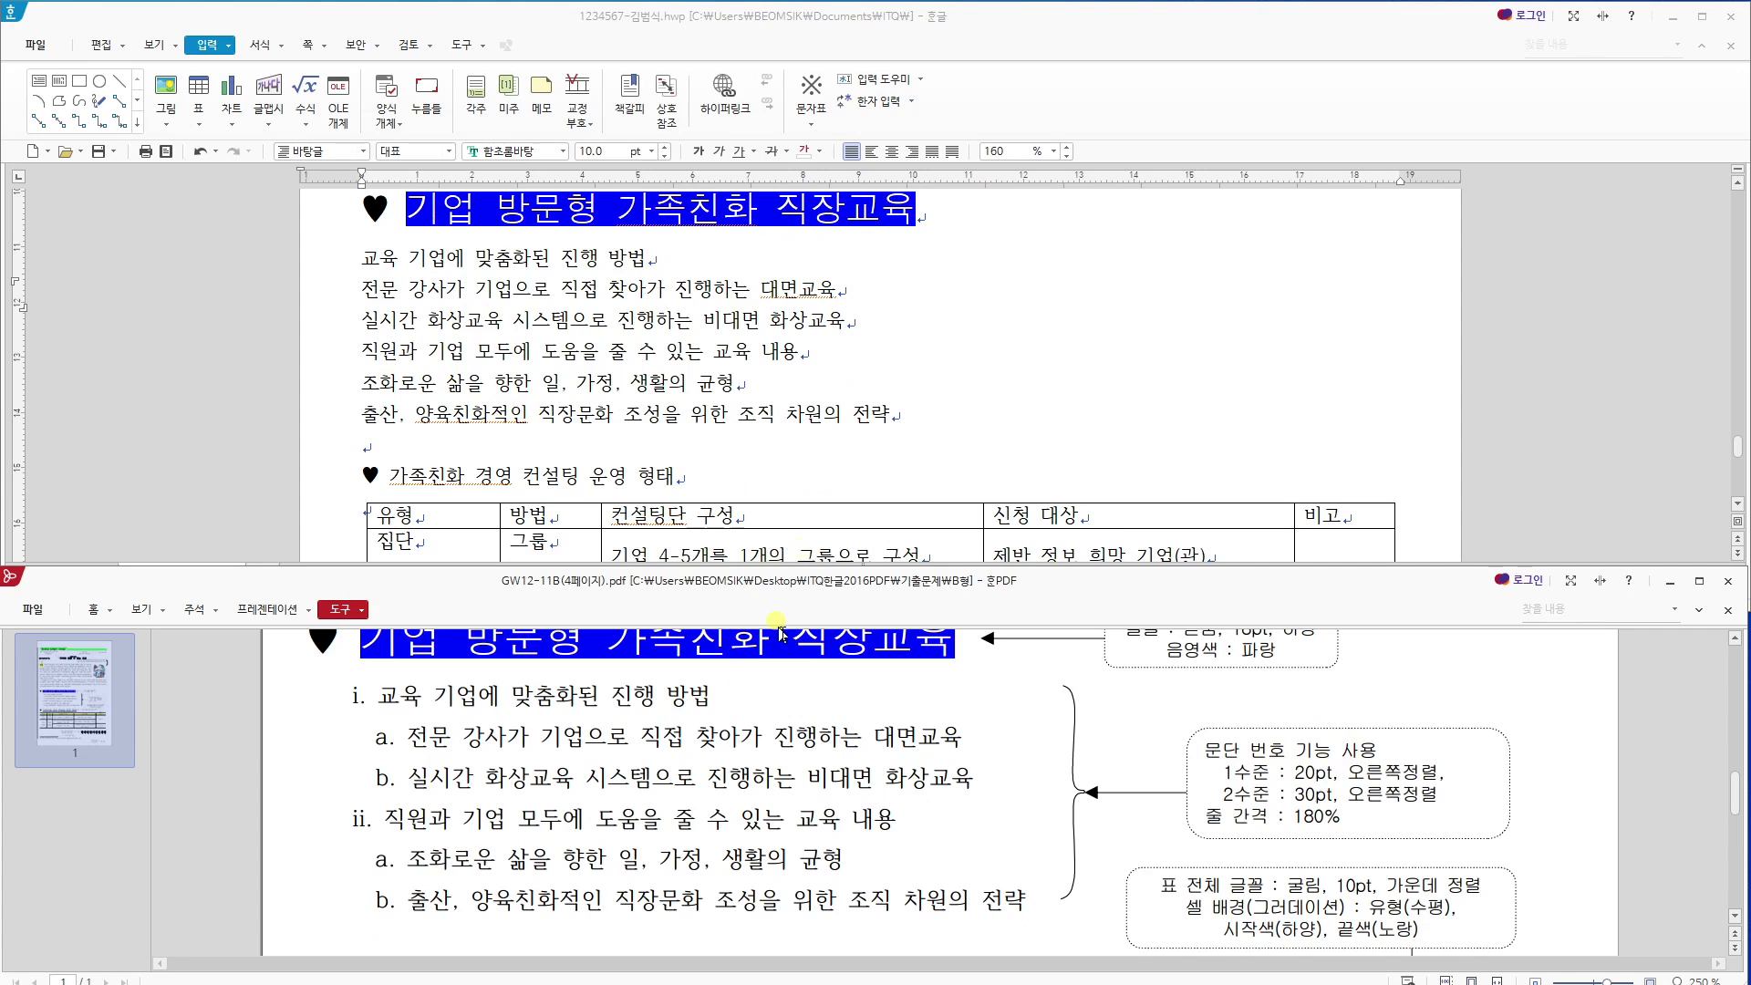
click(1044, 401)
drag(1013, 427, 363, 259)
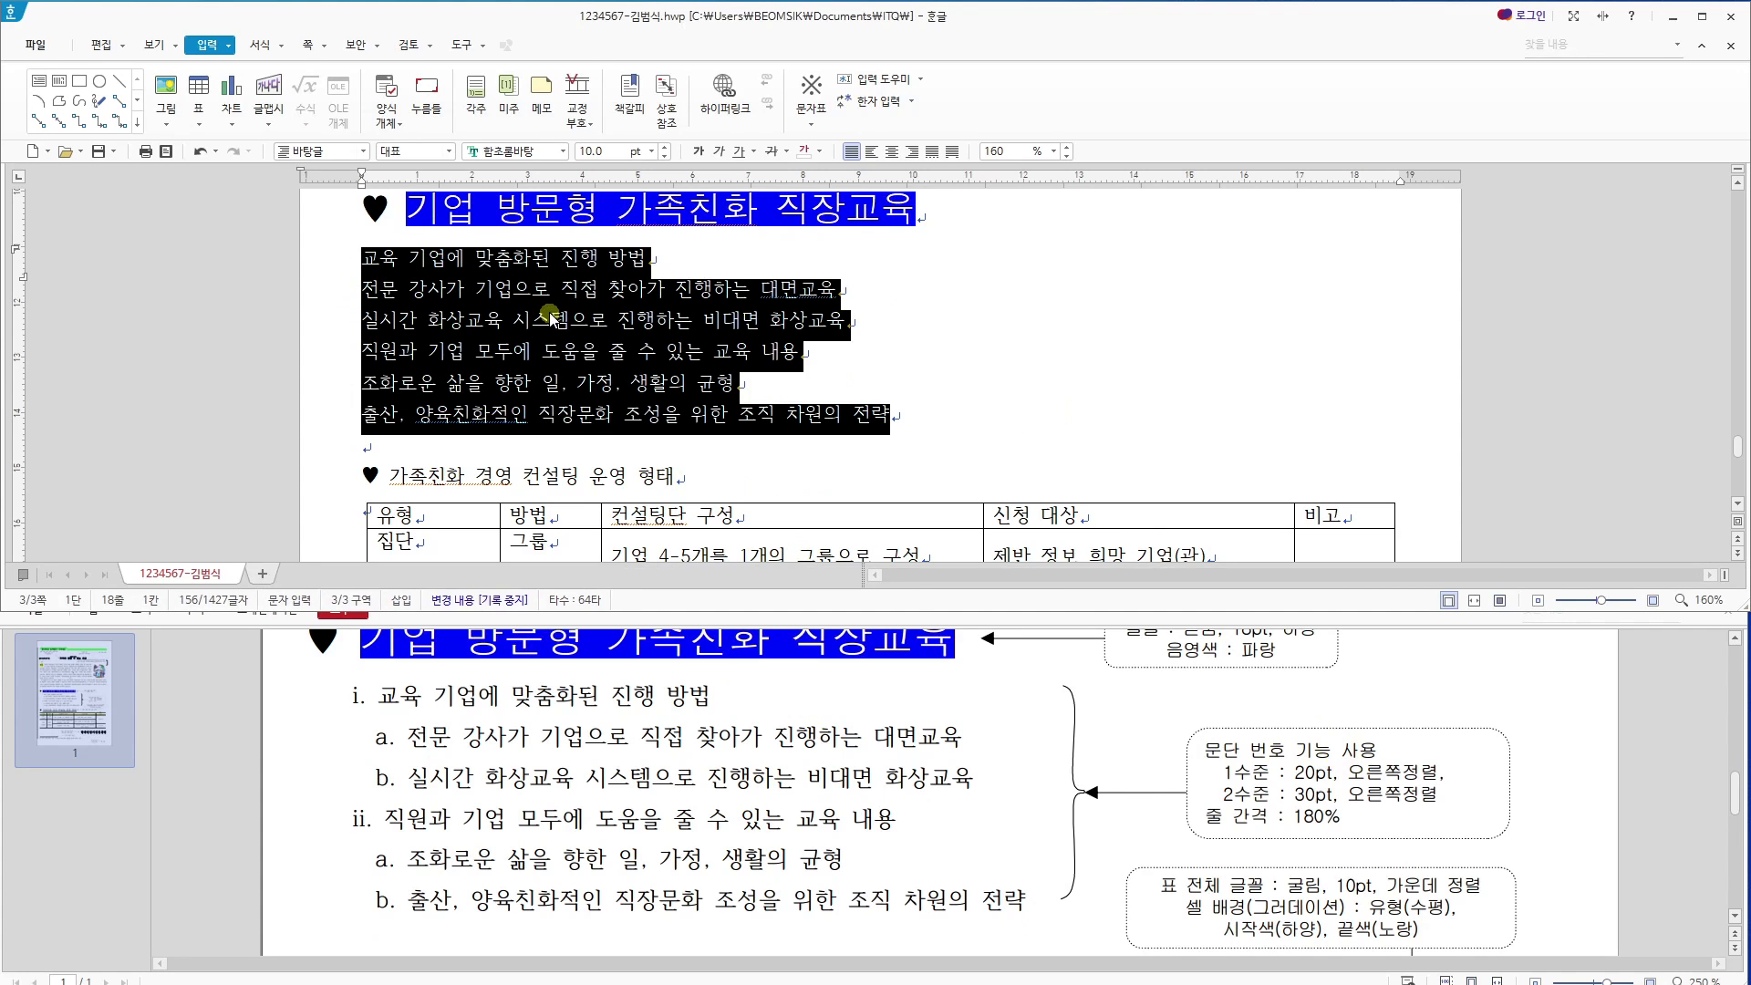
drag(363, 259, 908, 416)
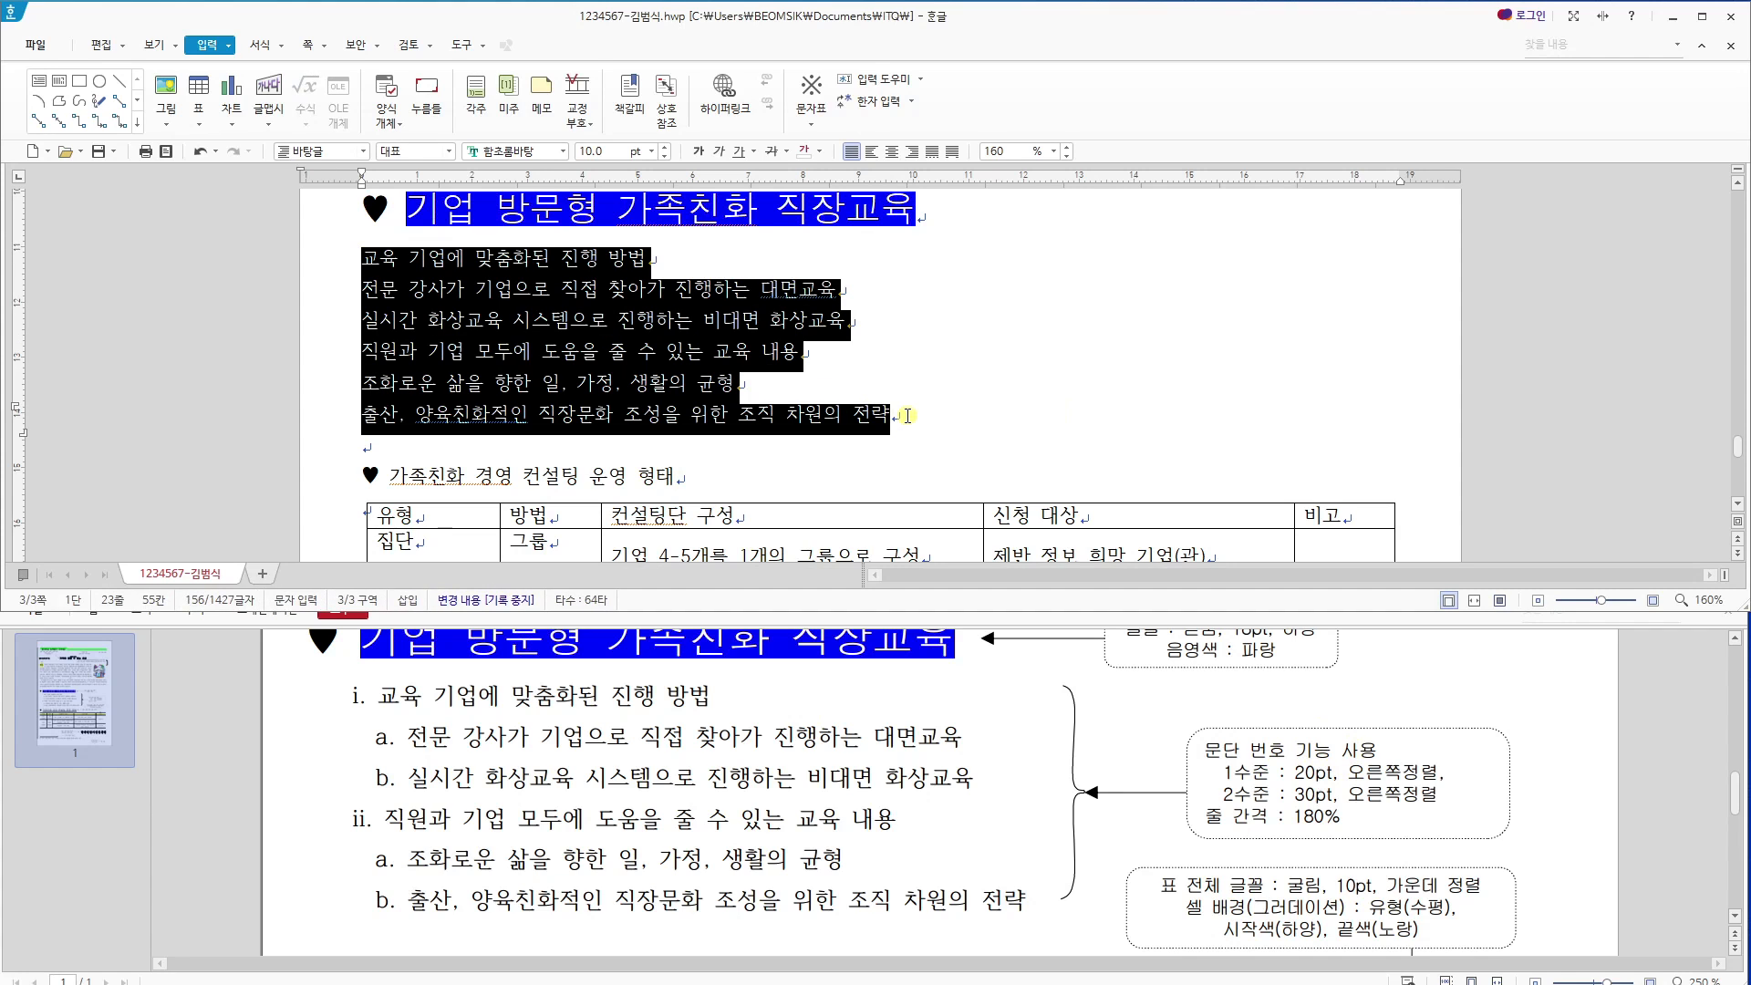
right_click(389, 308)
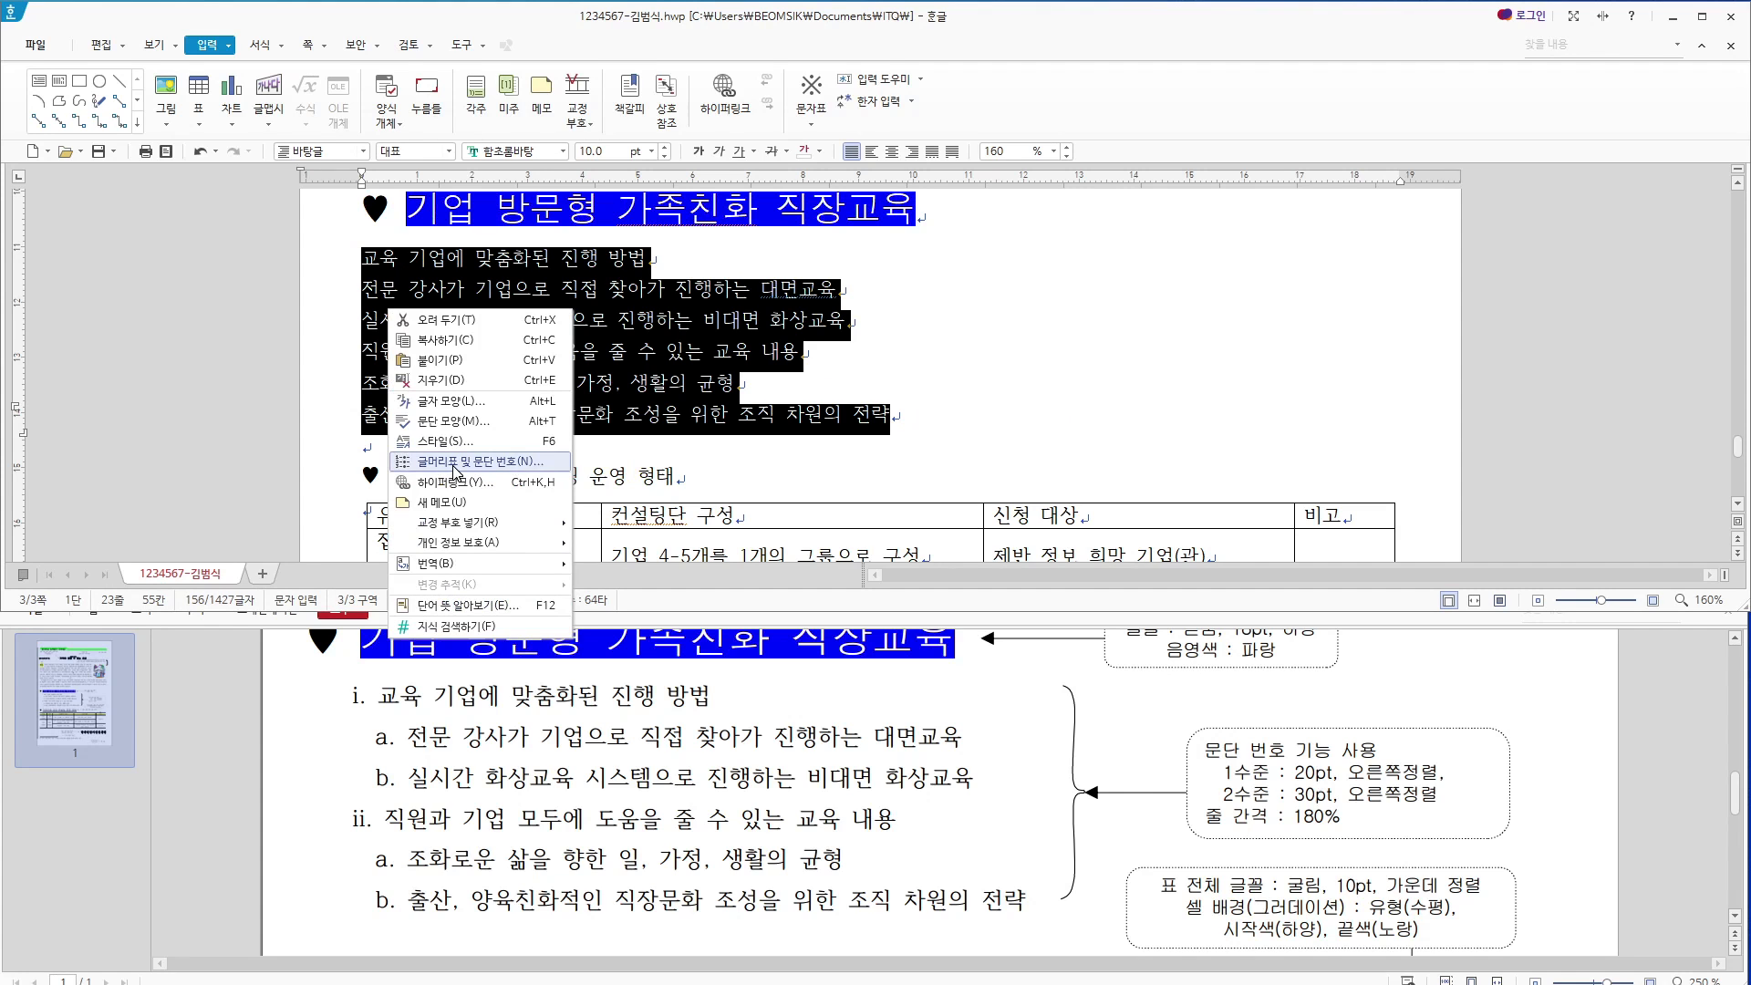
click(454, 463)
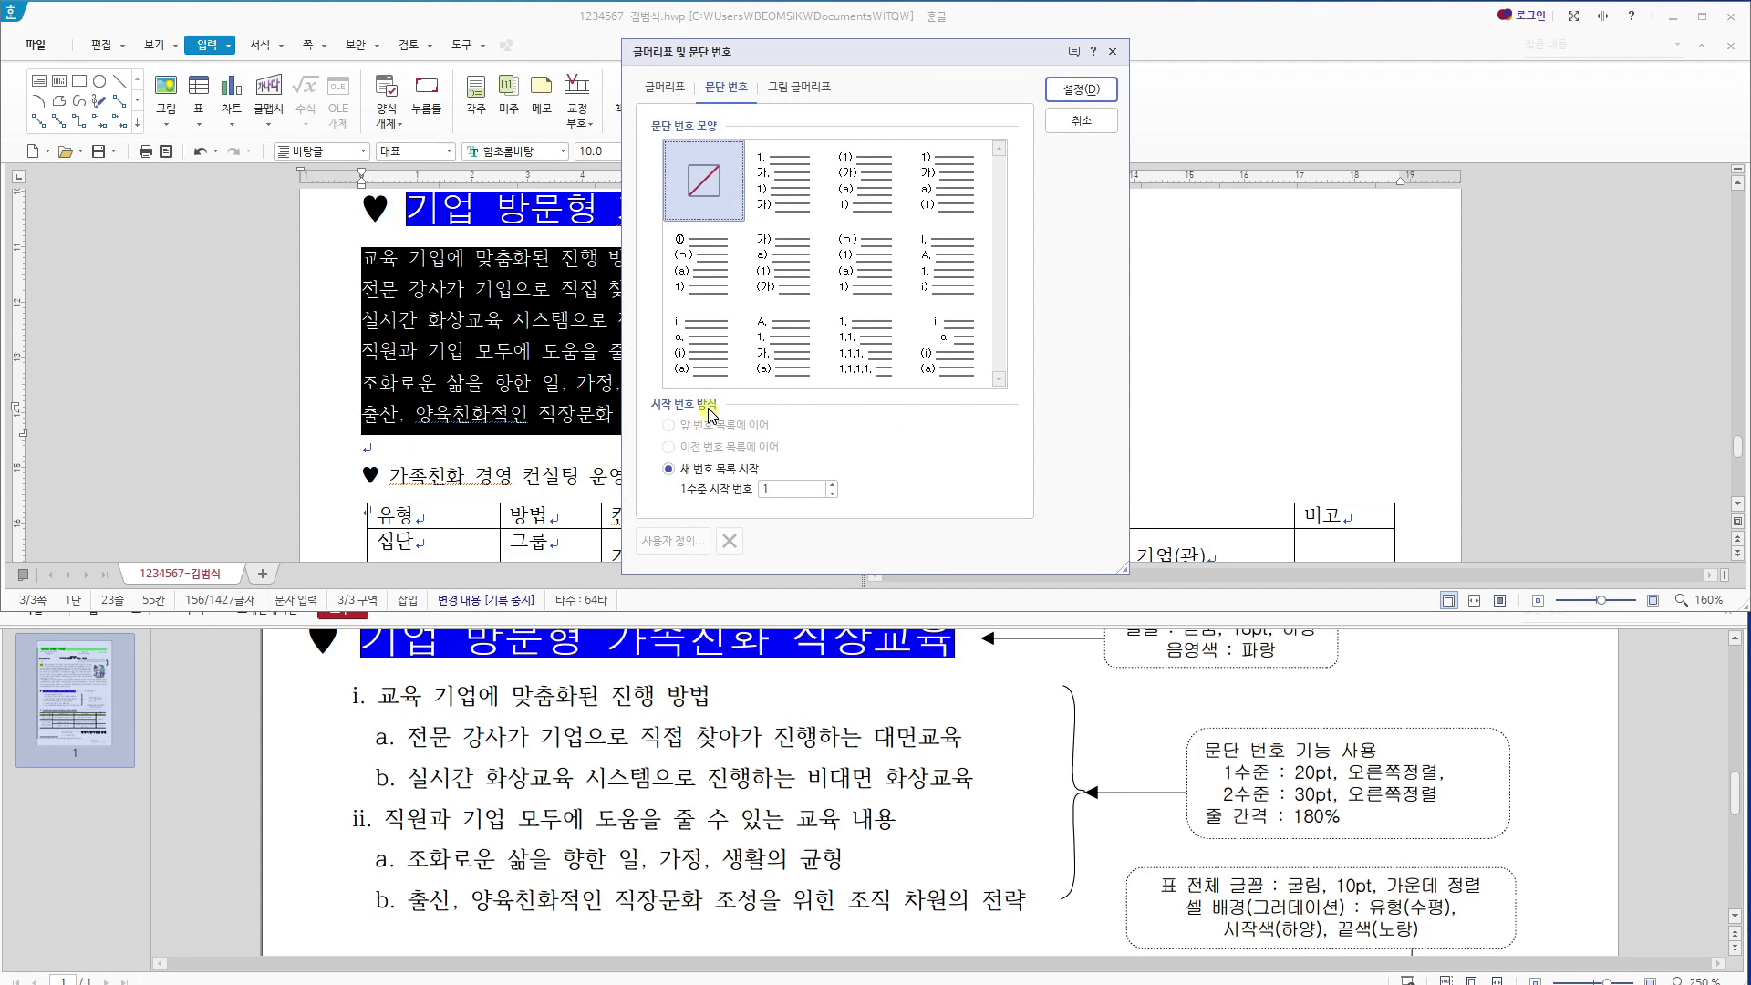
click(704, 263)
click(695, 345)
click(685, 346)
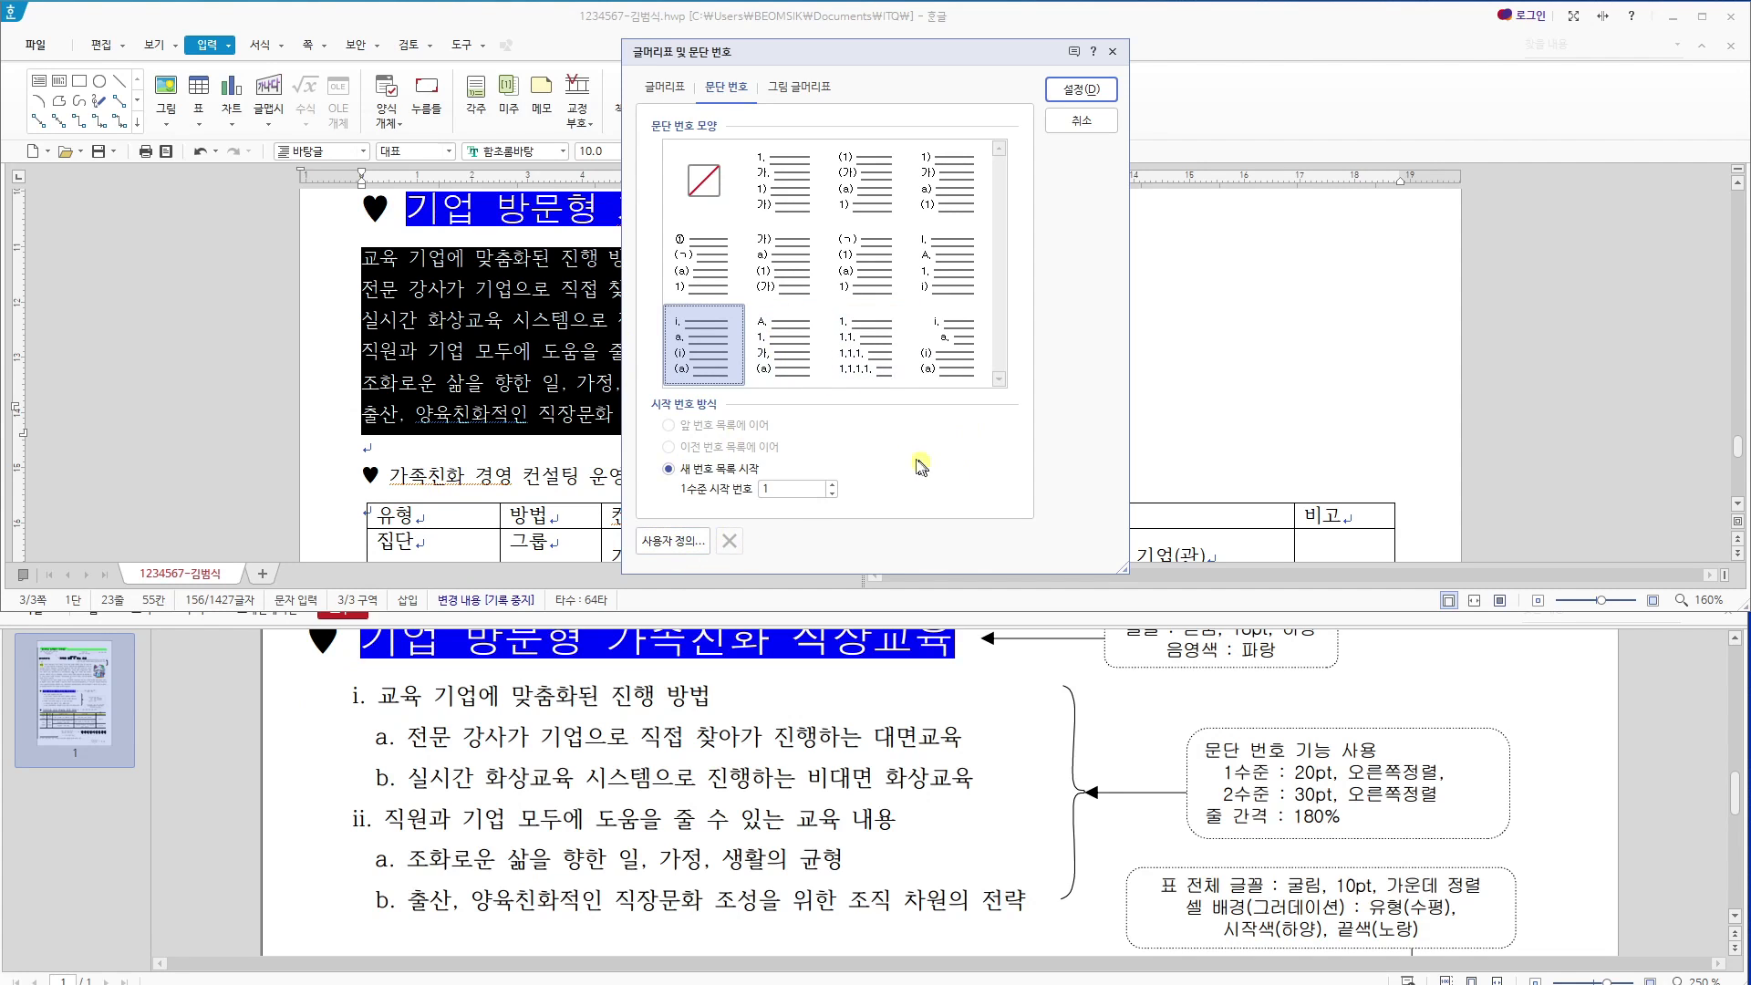
Customize level 1 of the number format with the i,ii,iii style, a width adjustment of 20 pt and 오른쪽 alignment.
click(665, 541)
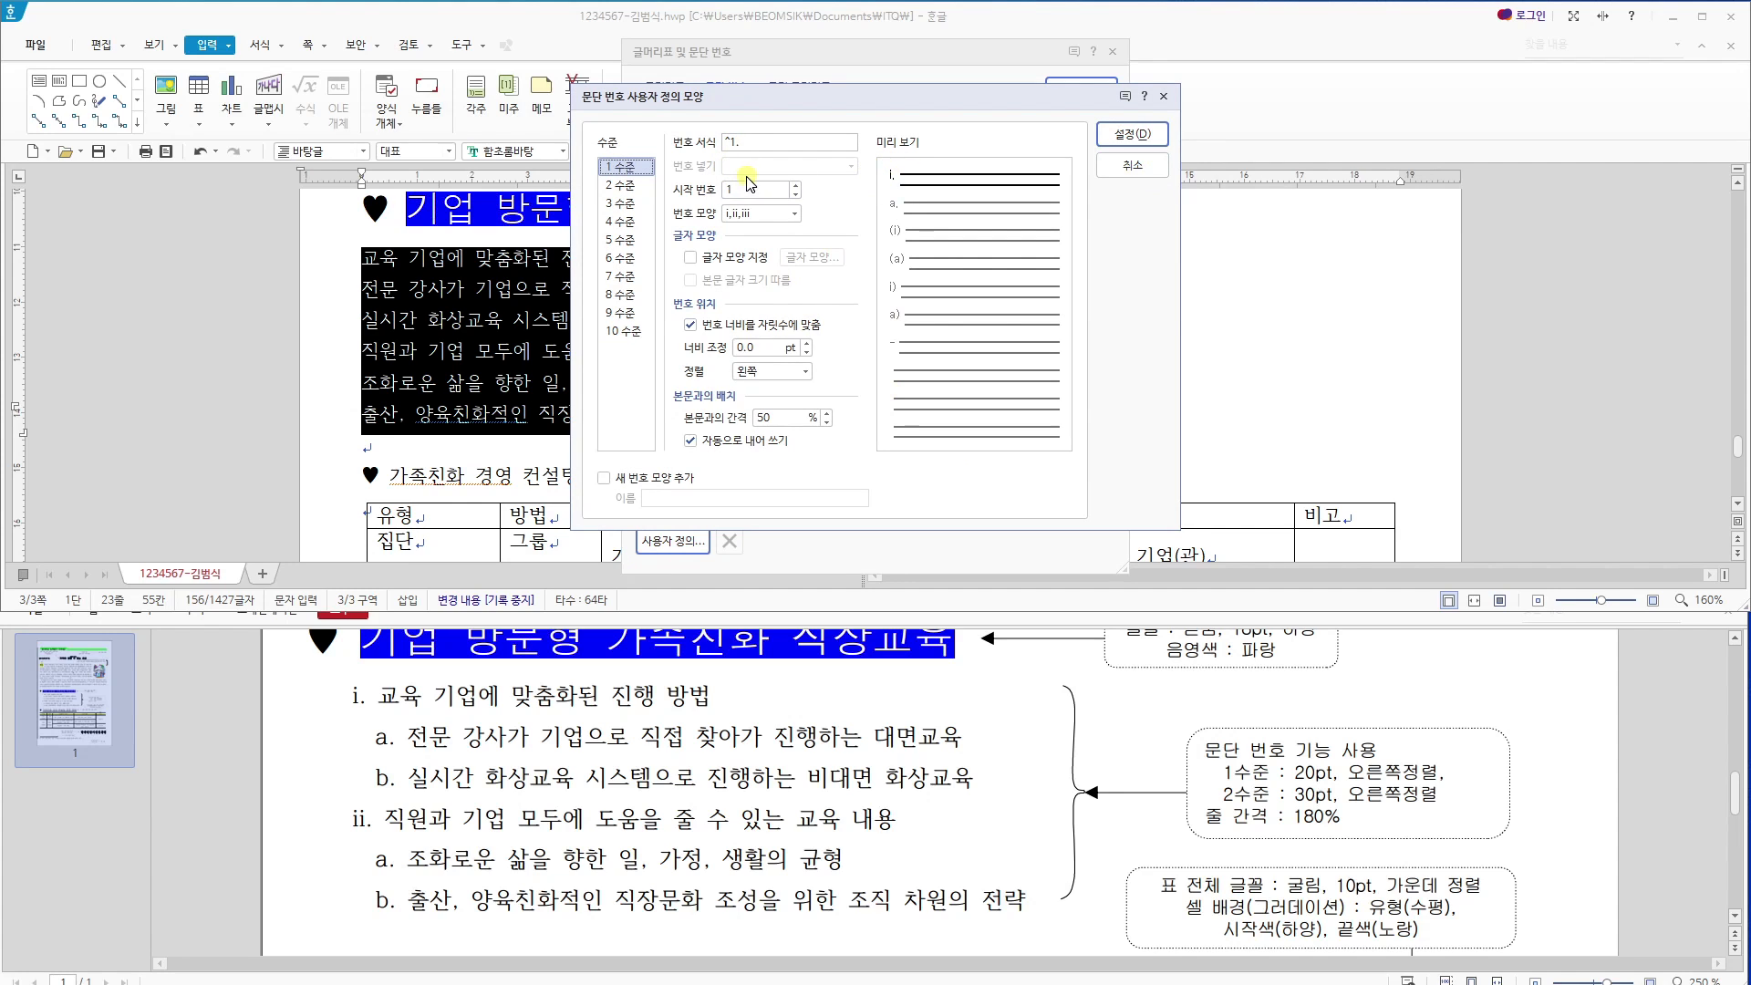
click(796, 214)
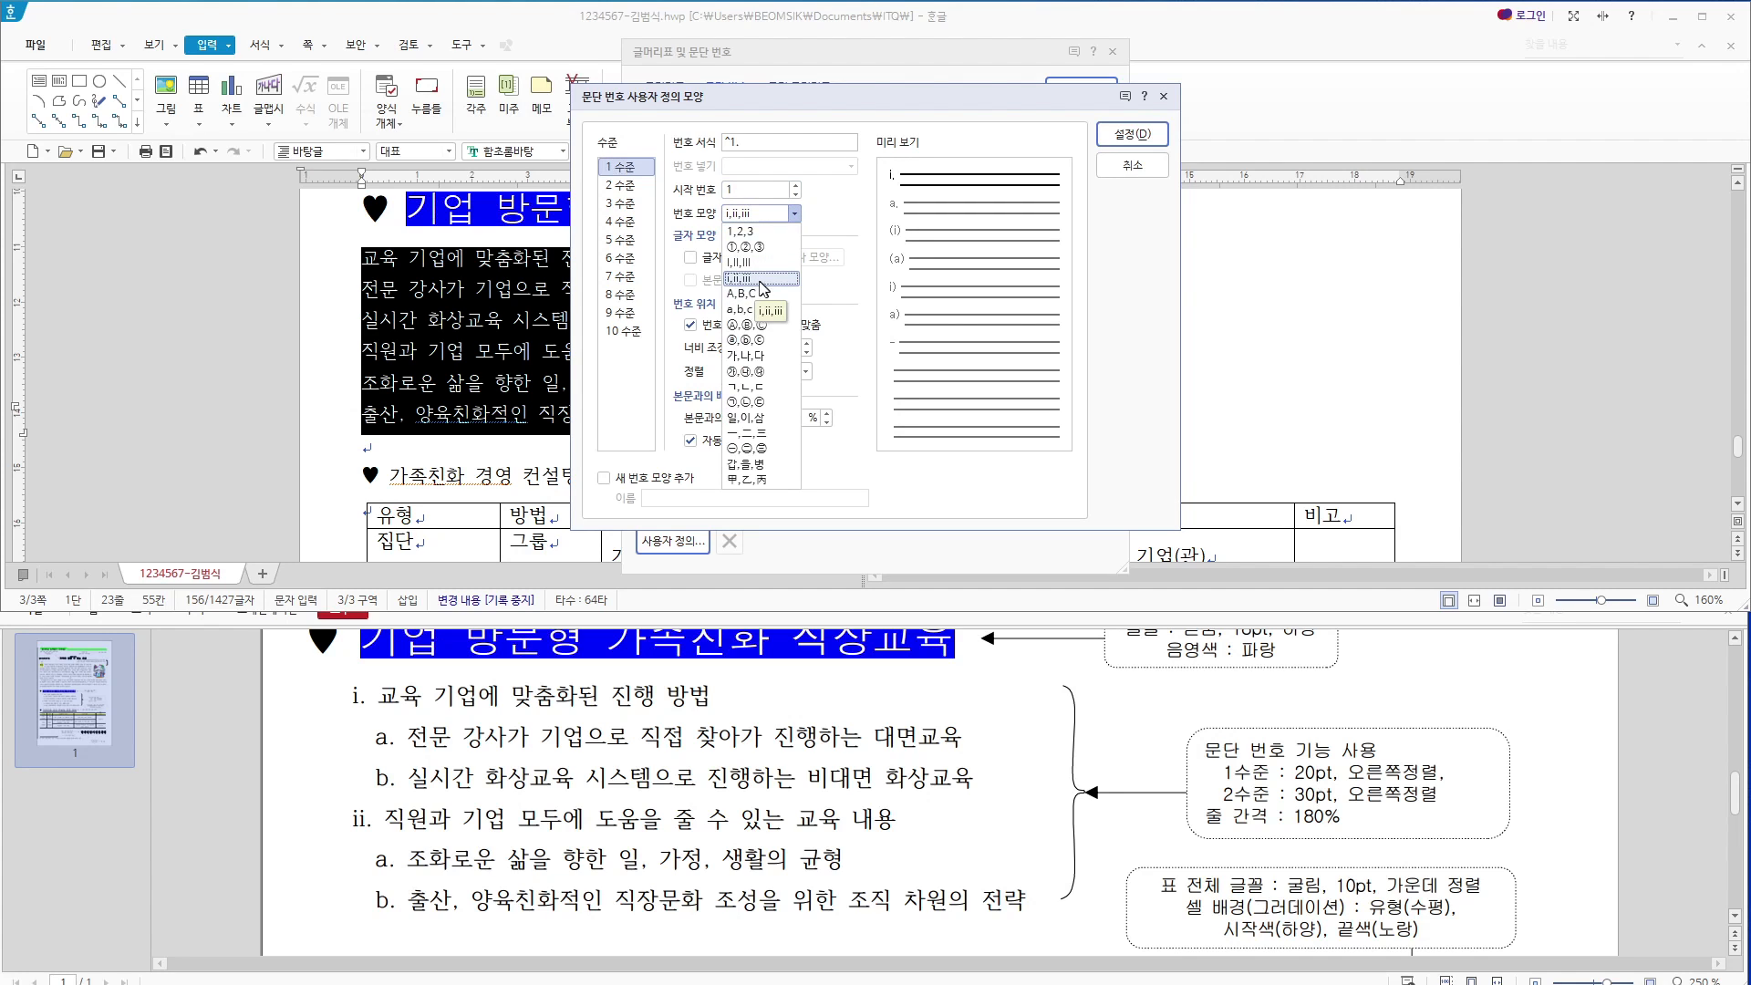
click(834, 230)
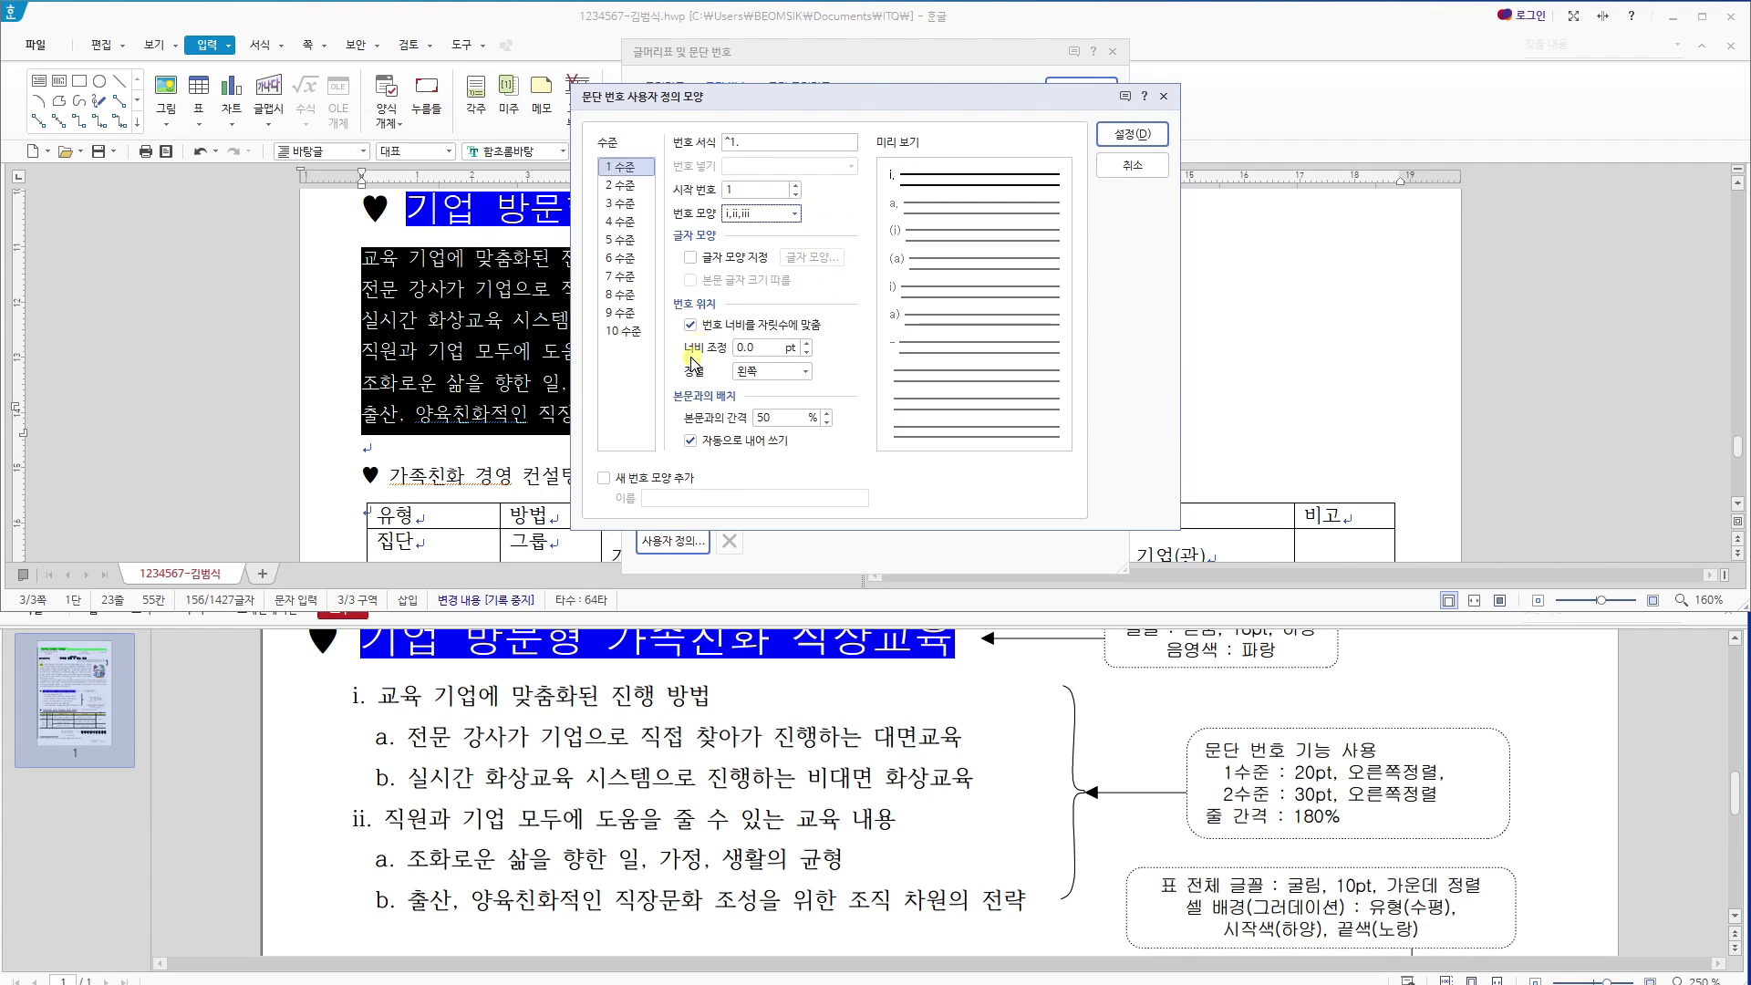
click(753, 348)
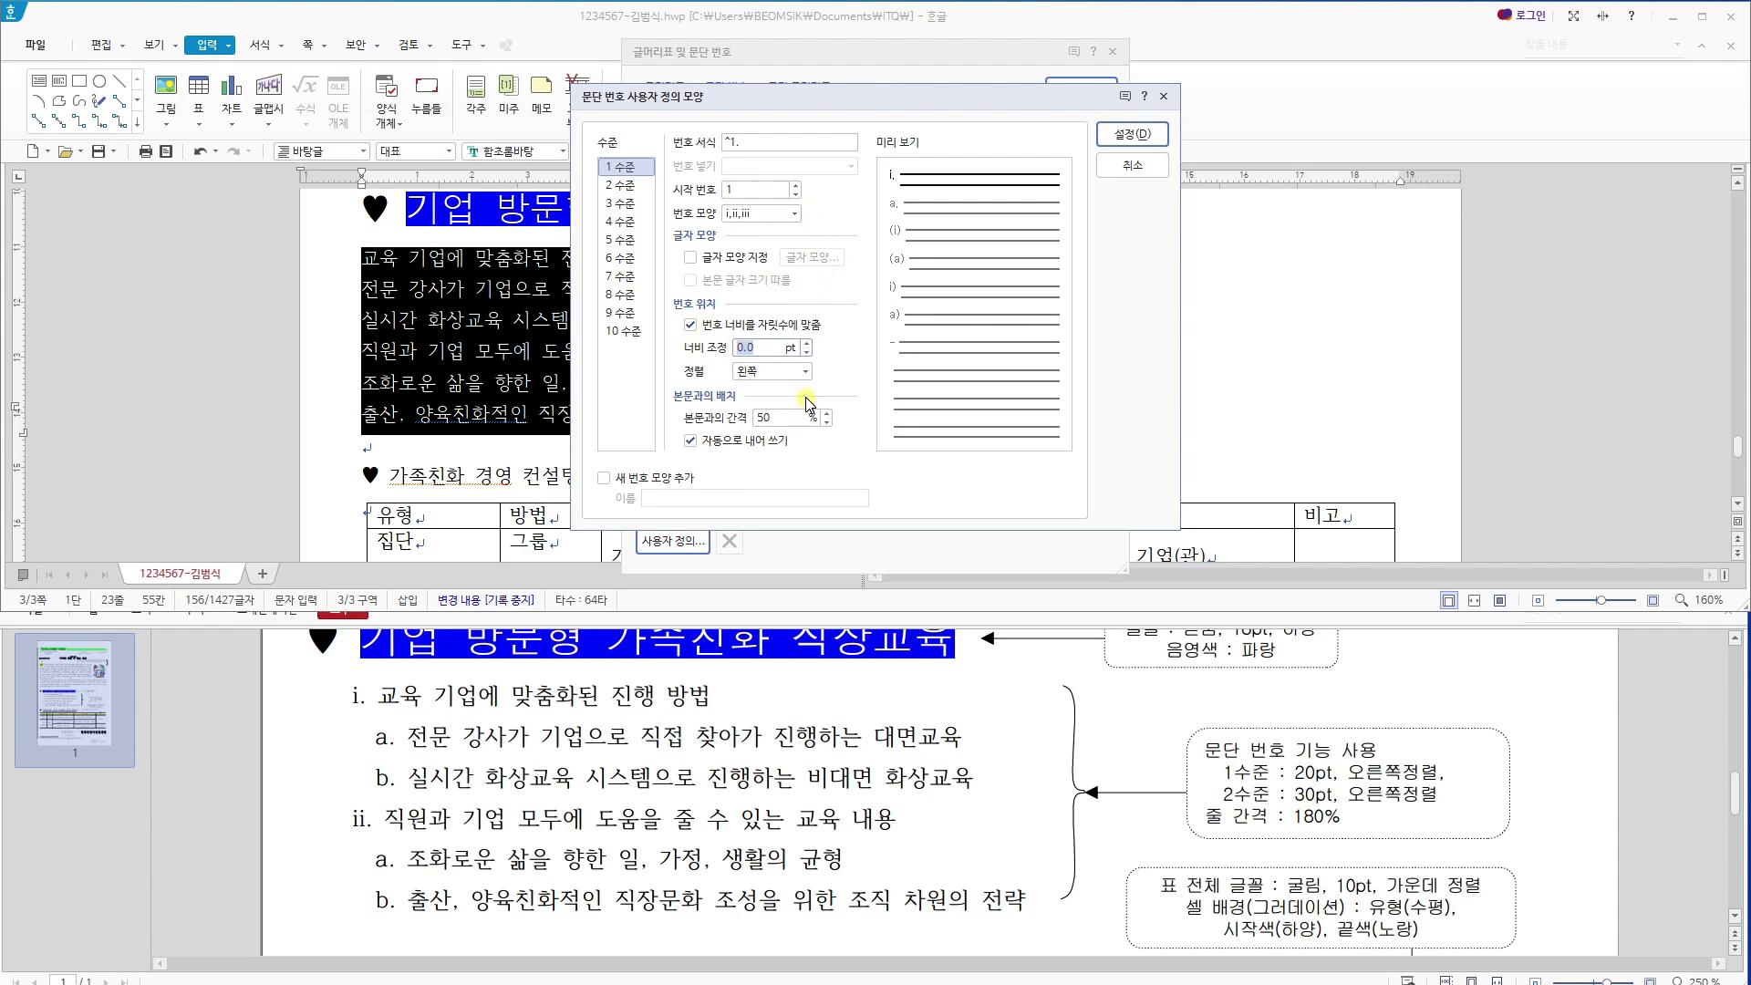
text(20)
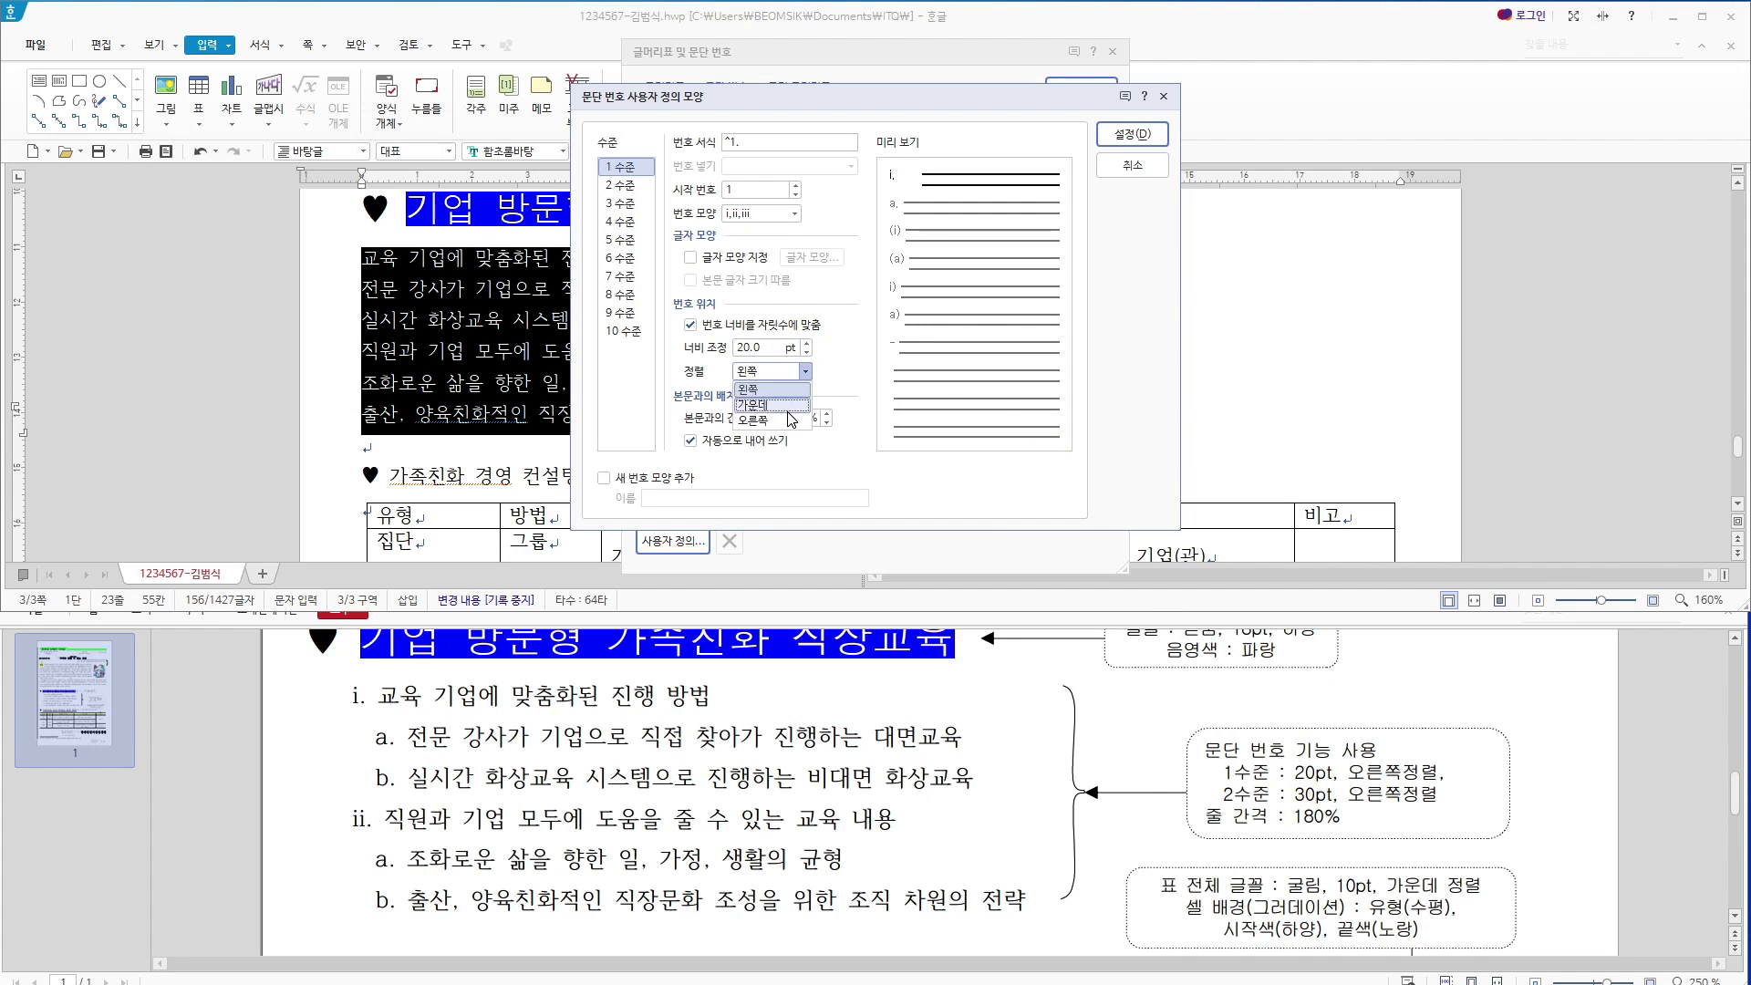
click(790, 419)
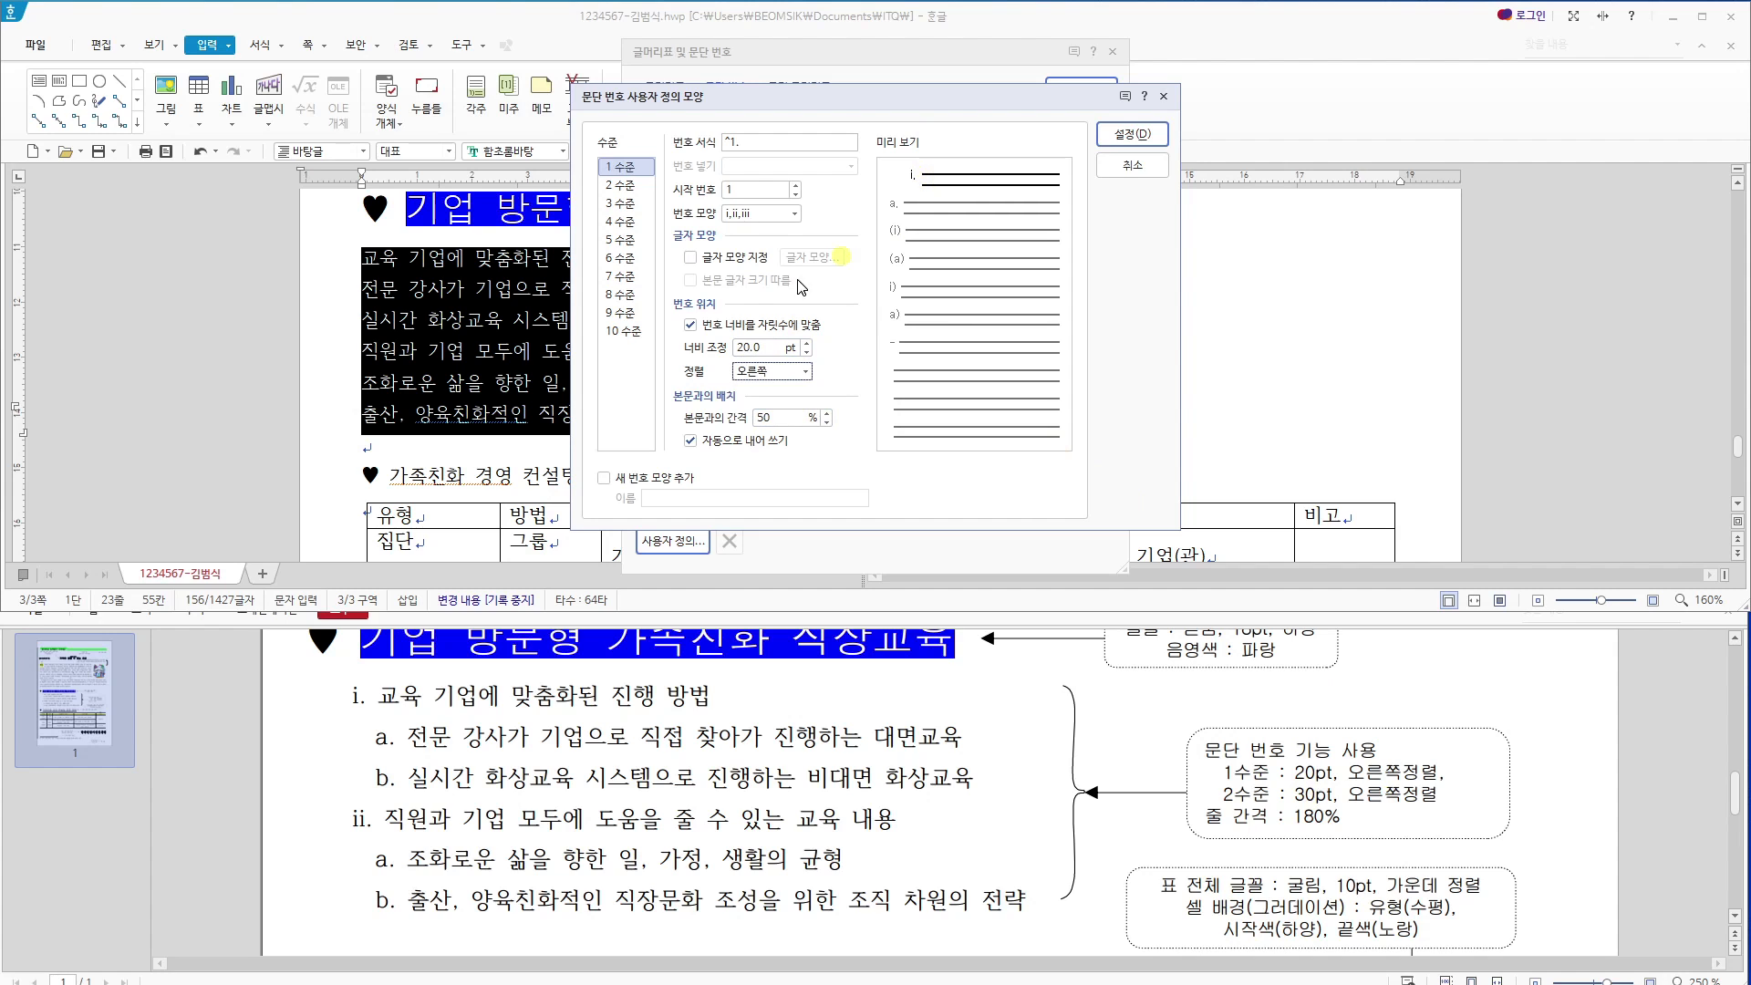
drag(367, 699, 710, 697)
drag(378, 726, 726, 777)
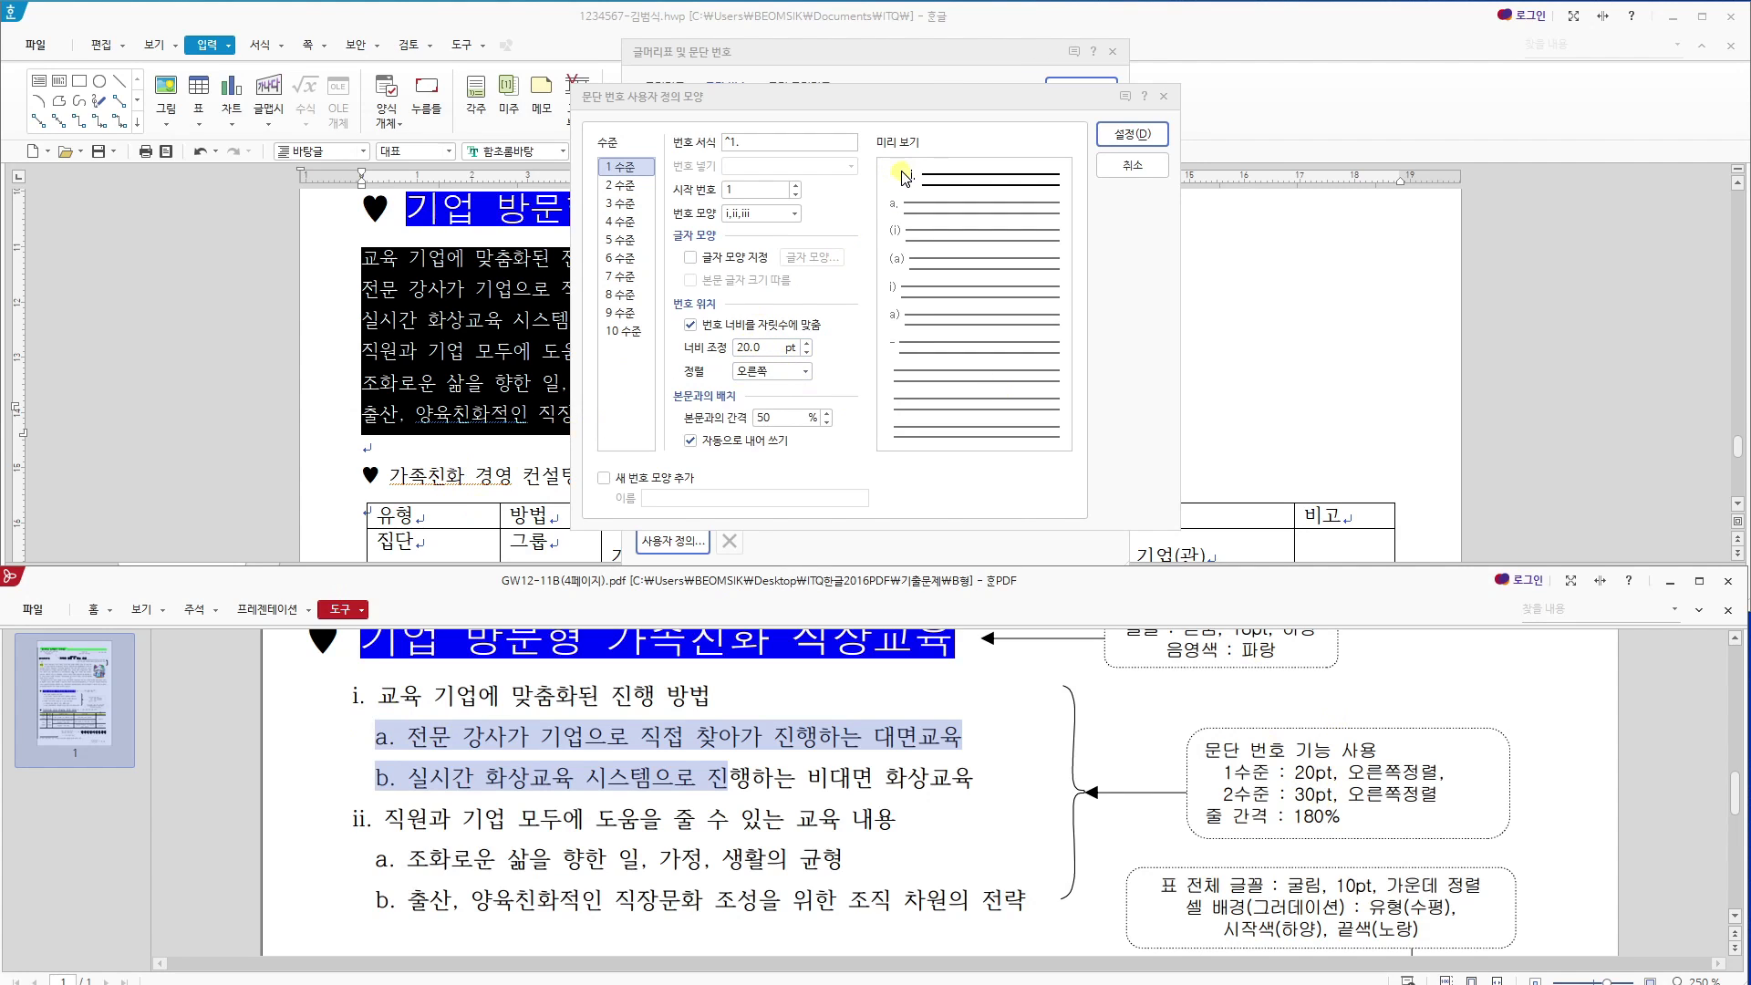
Try the 왼쪽 and 가운데 alignments for the level 1 number in the preview and return to 오른쪽.
click(771, 371)
click(757, 387)
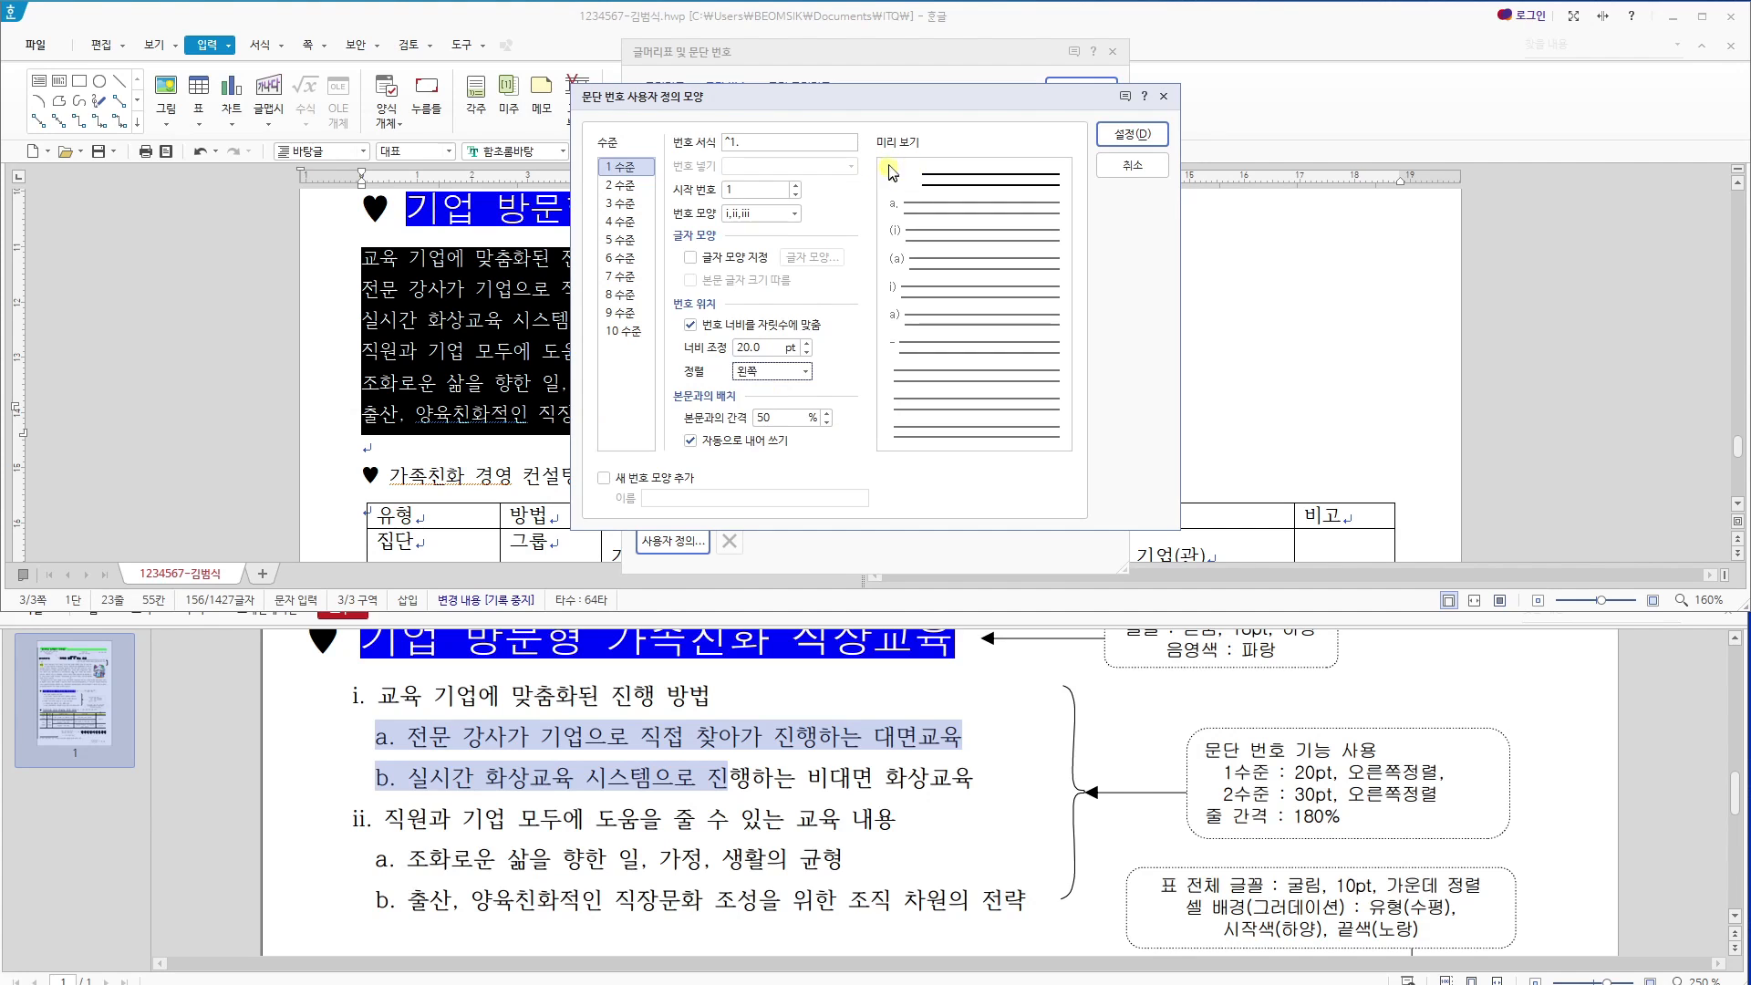
click(780, 371)
click(768, 405)
click(780, 371)
click(770, 421)
Set the level 2 number to a 30 pt width adjustment with 오른쪽 alignment and apply the numbering to the selected lines.
click(626, 186)
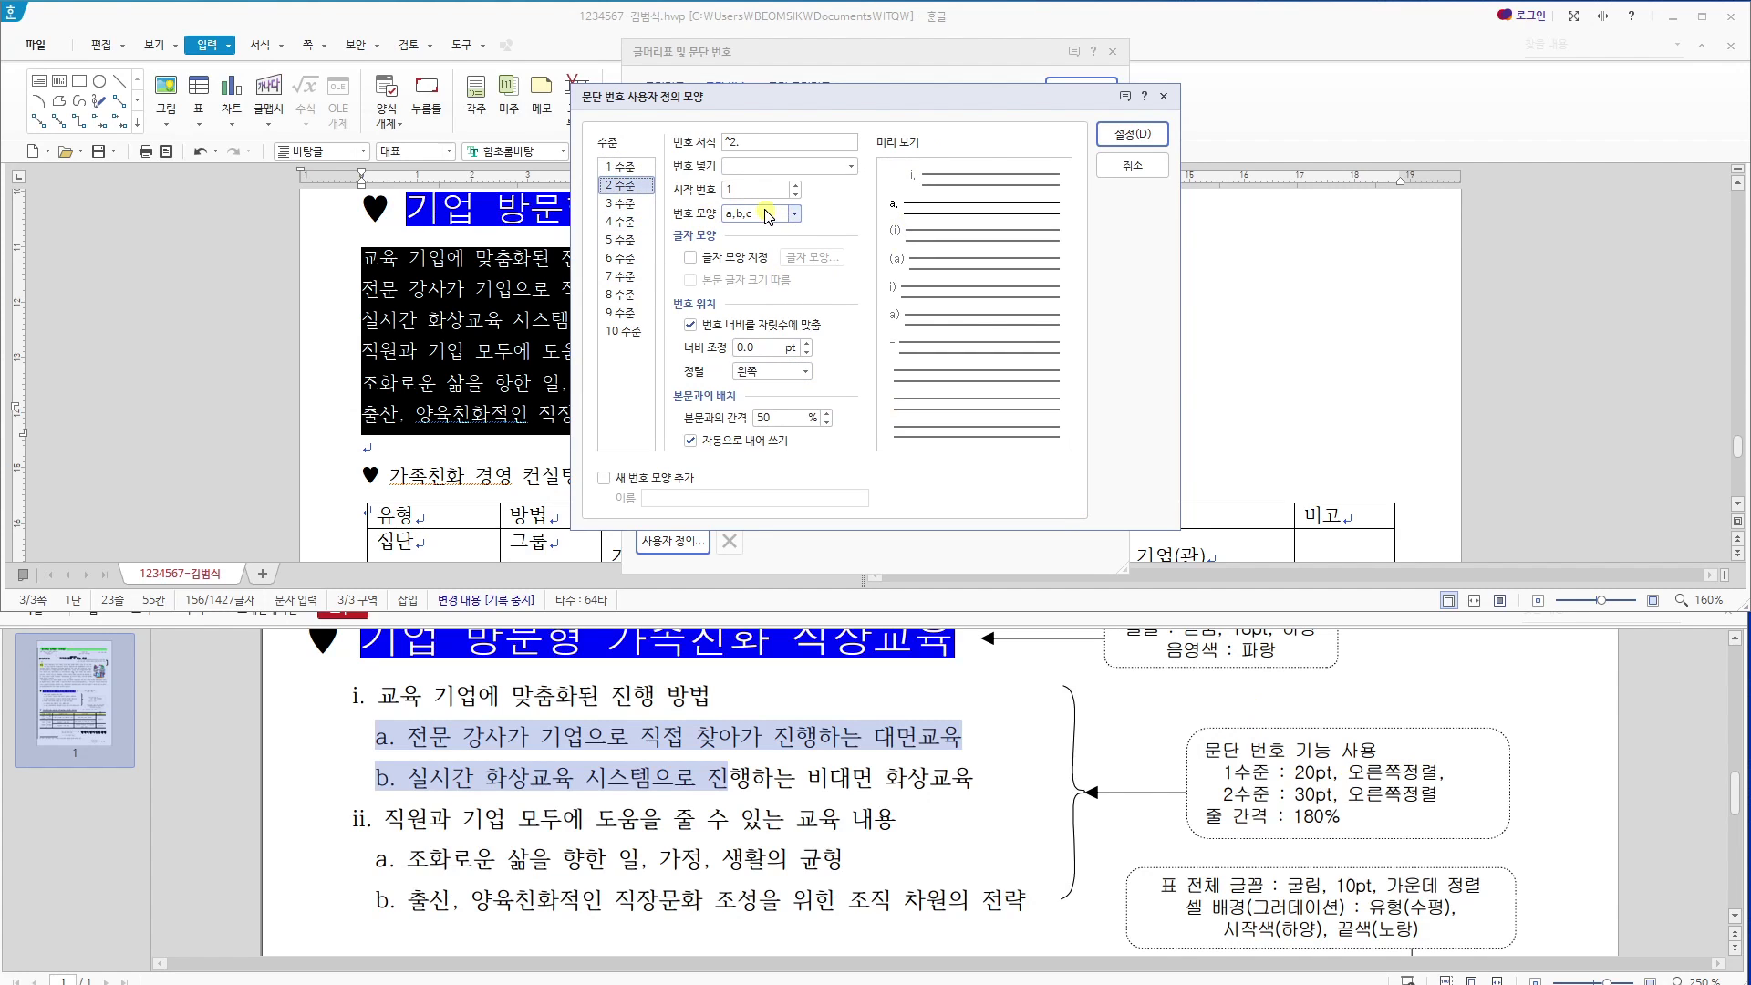
drag(769, 351, 666, 356)
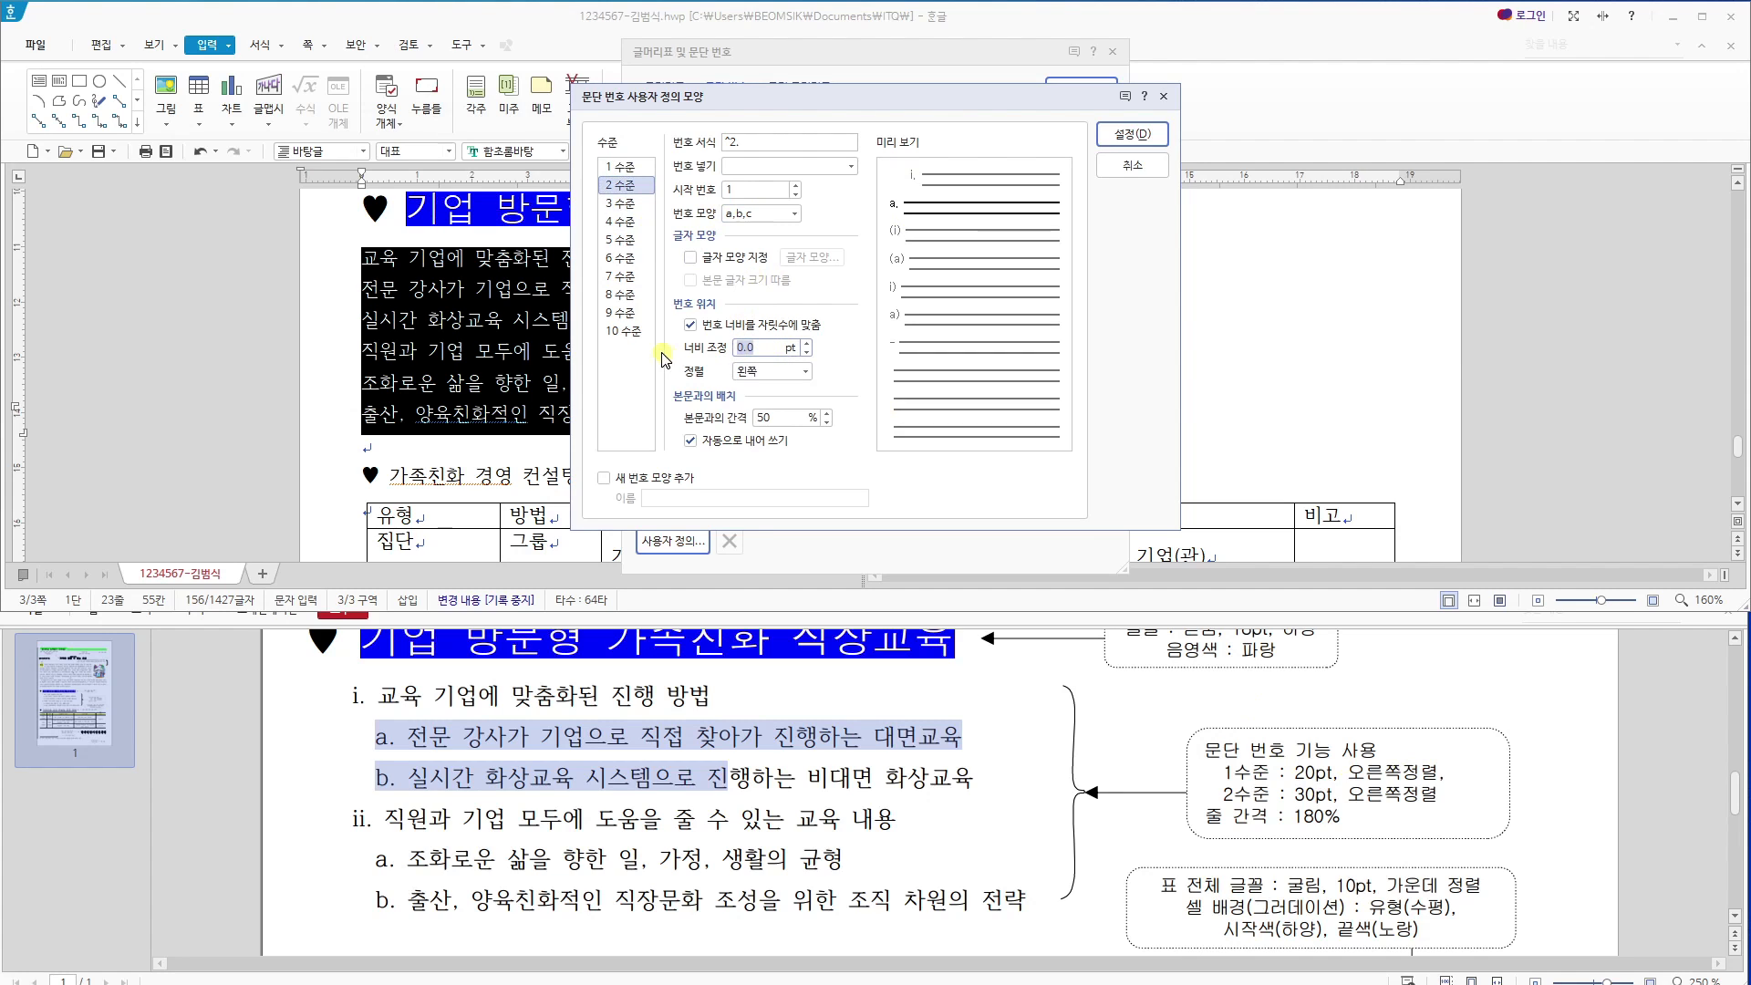
text(30)
click(770, 371)
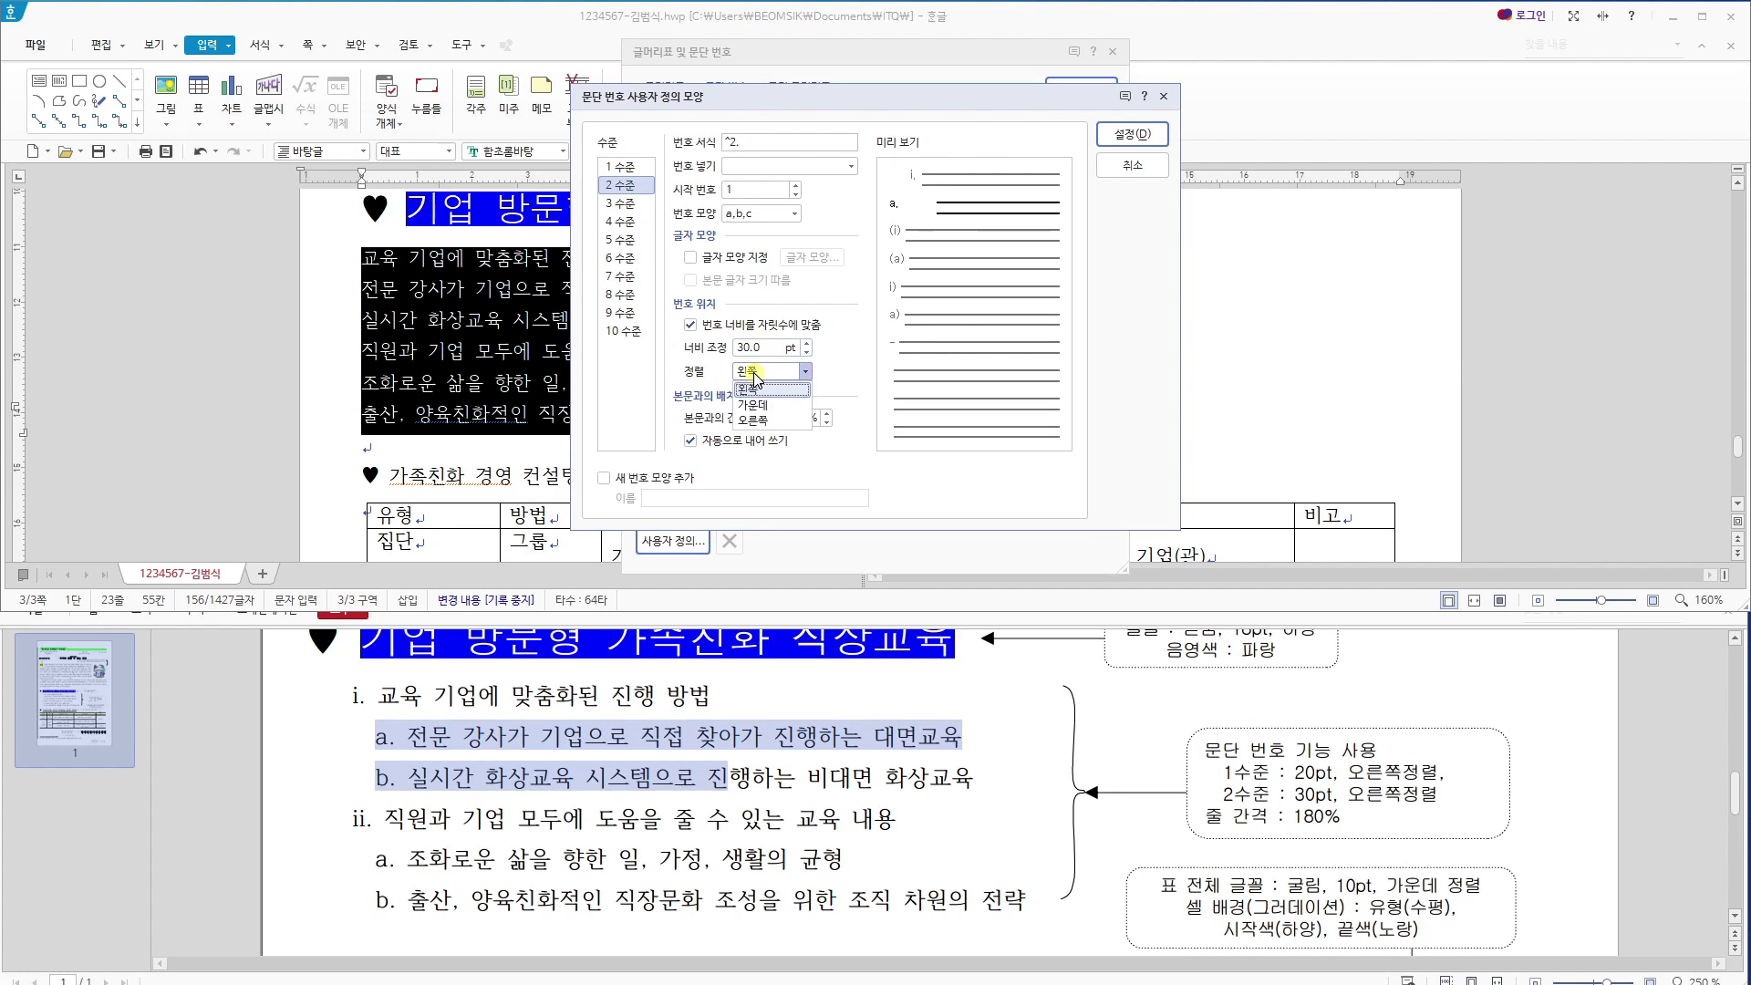
click(769, 422)
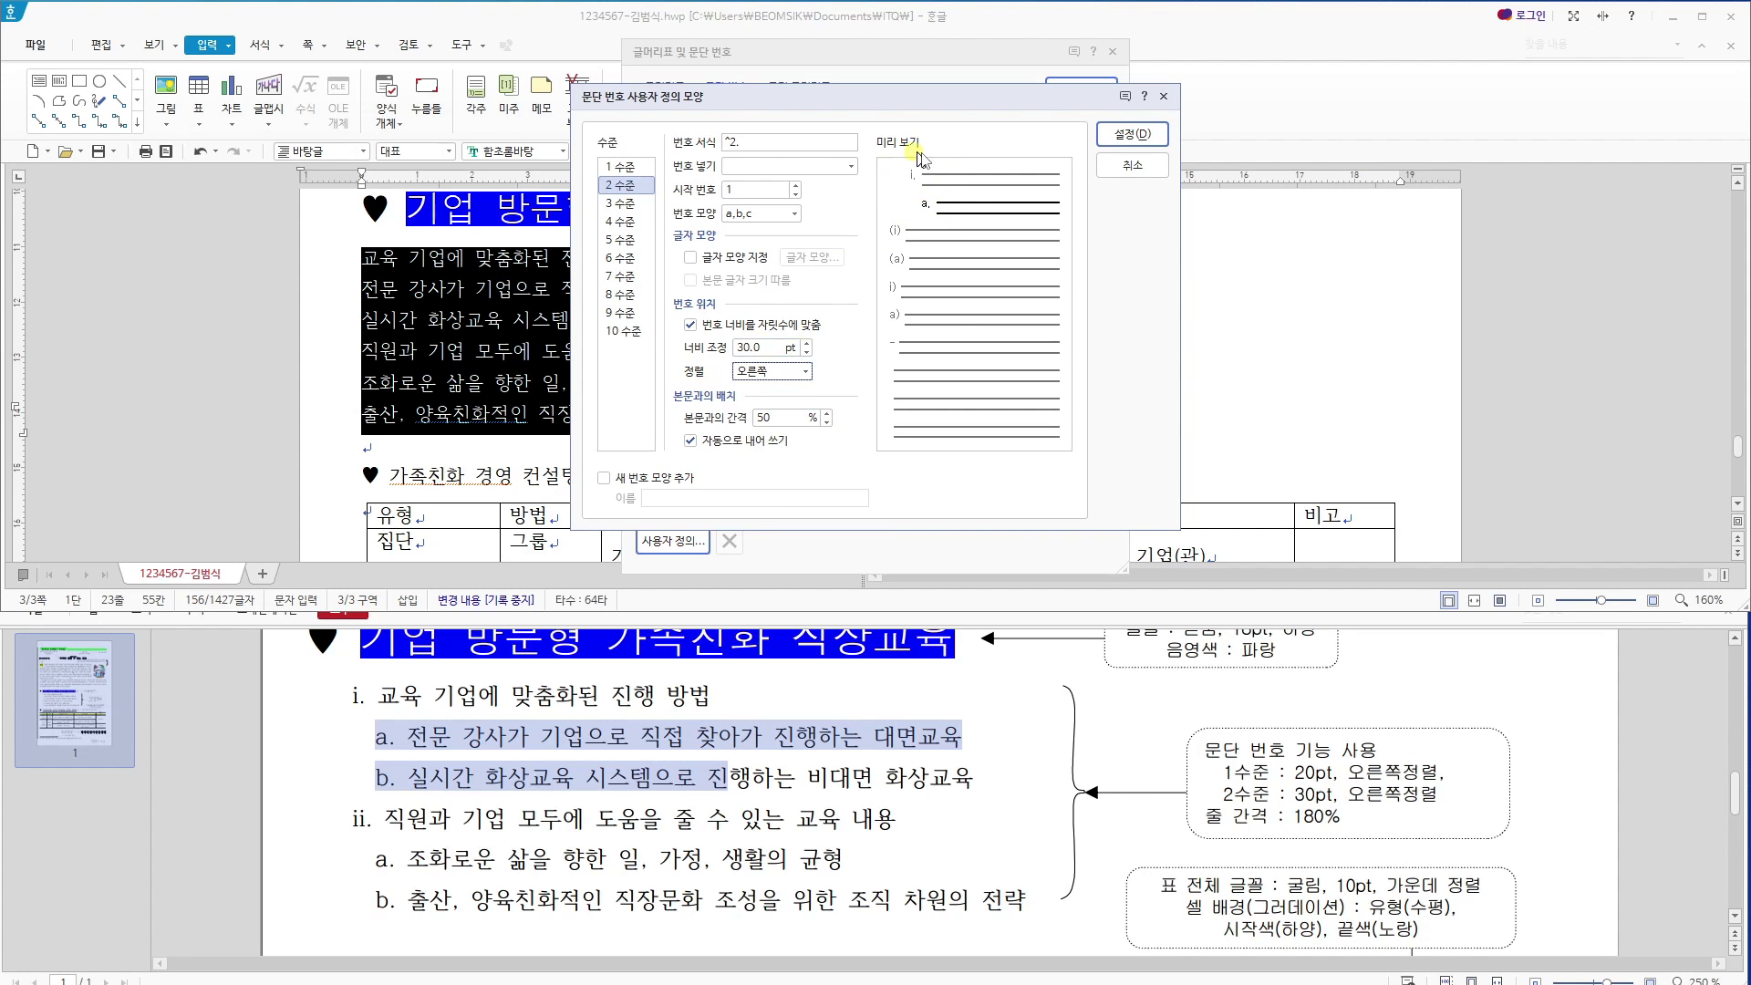
click(1127, 134)
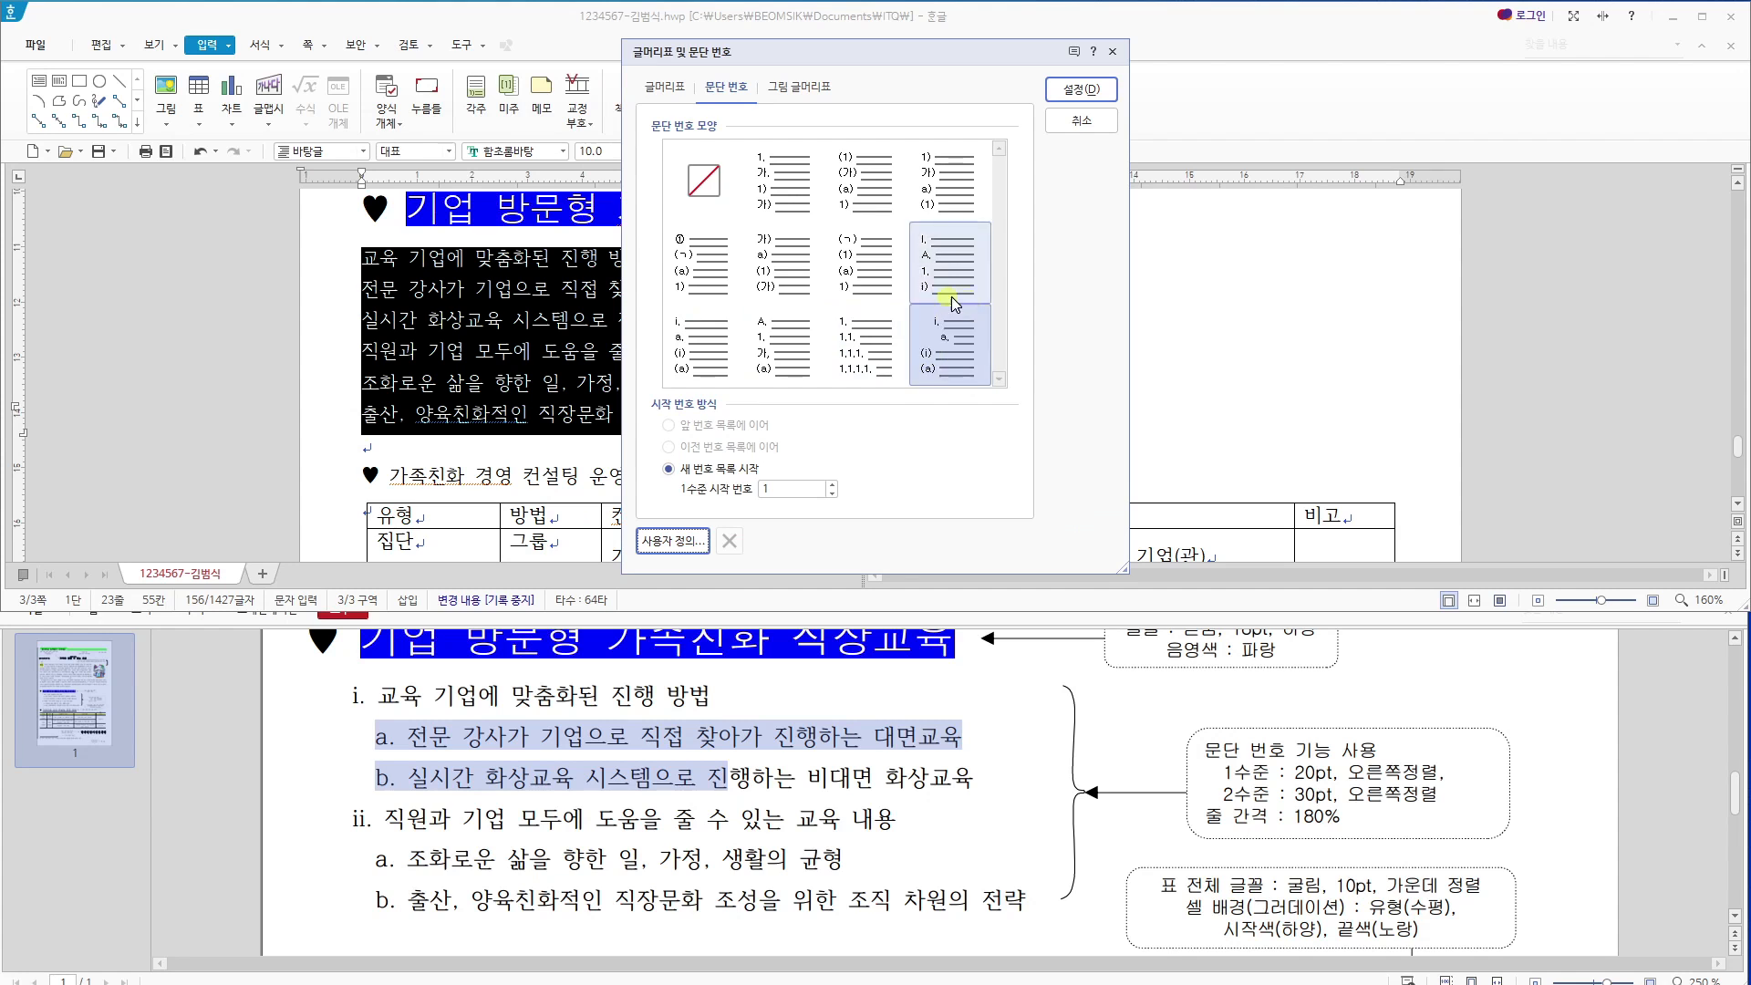
click(1058, 92)
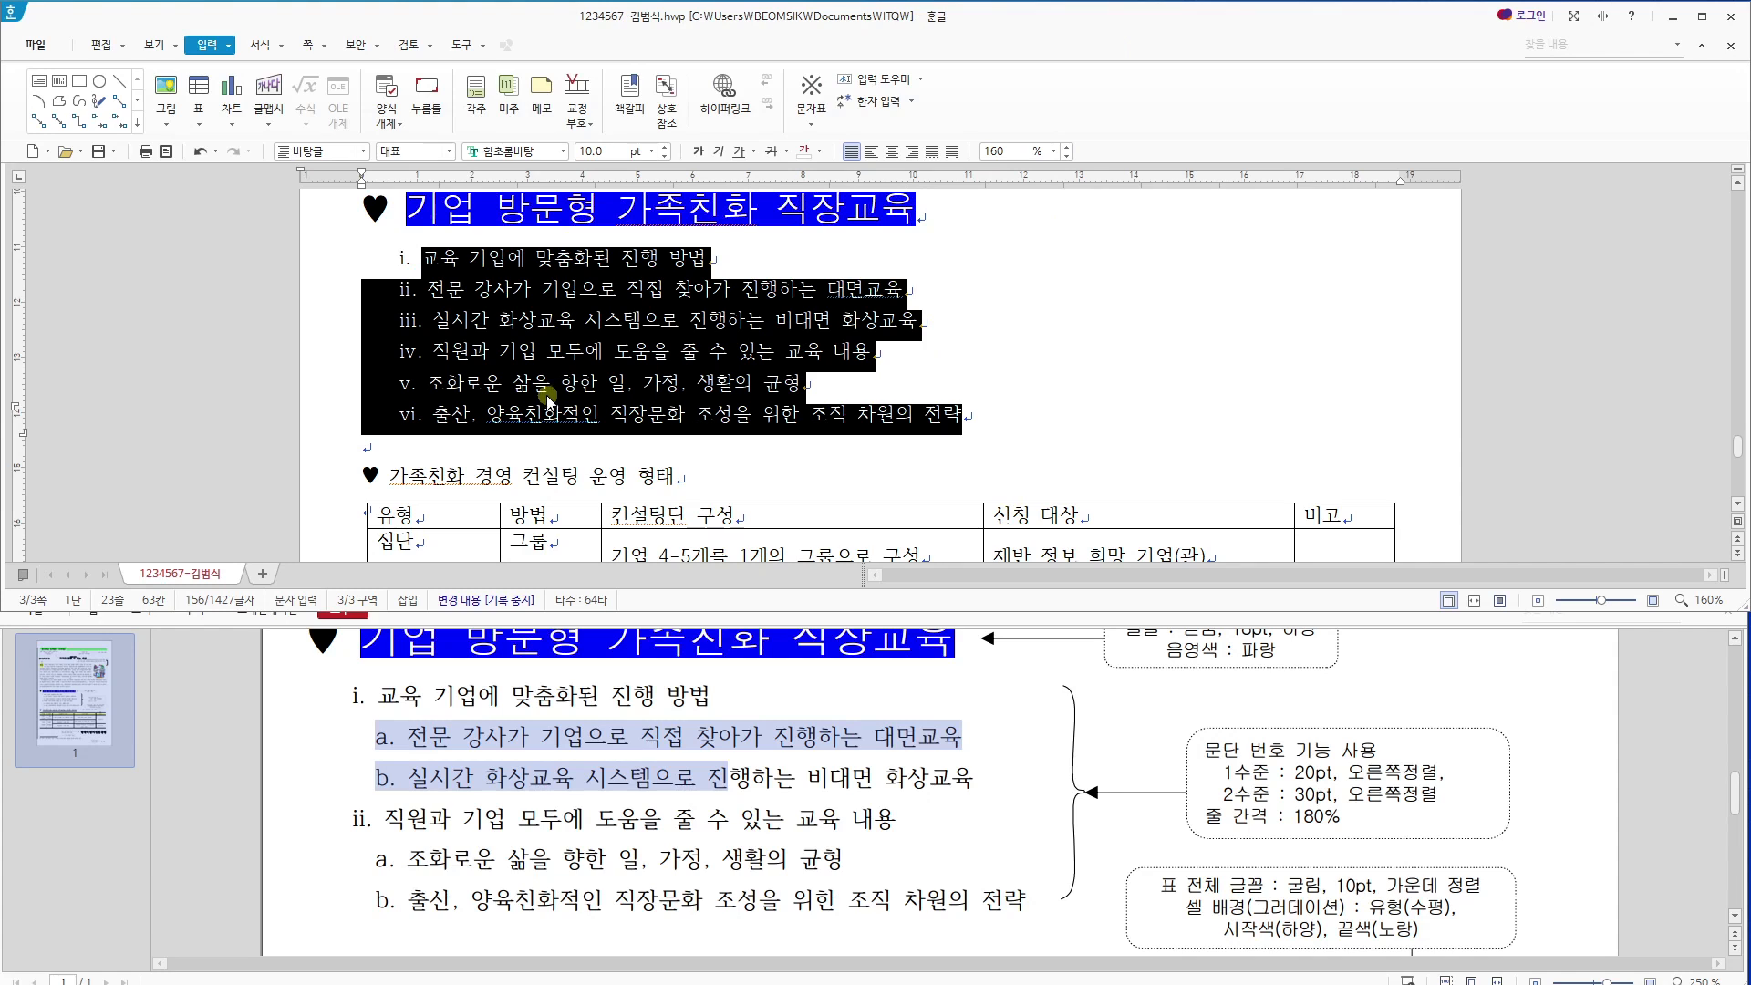
Set the line spacing of the six numbered lines to 180%, as the sample specifies.
click(1341, 817)
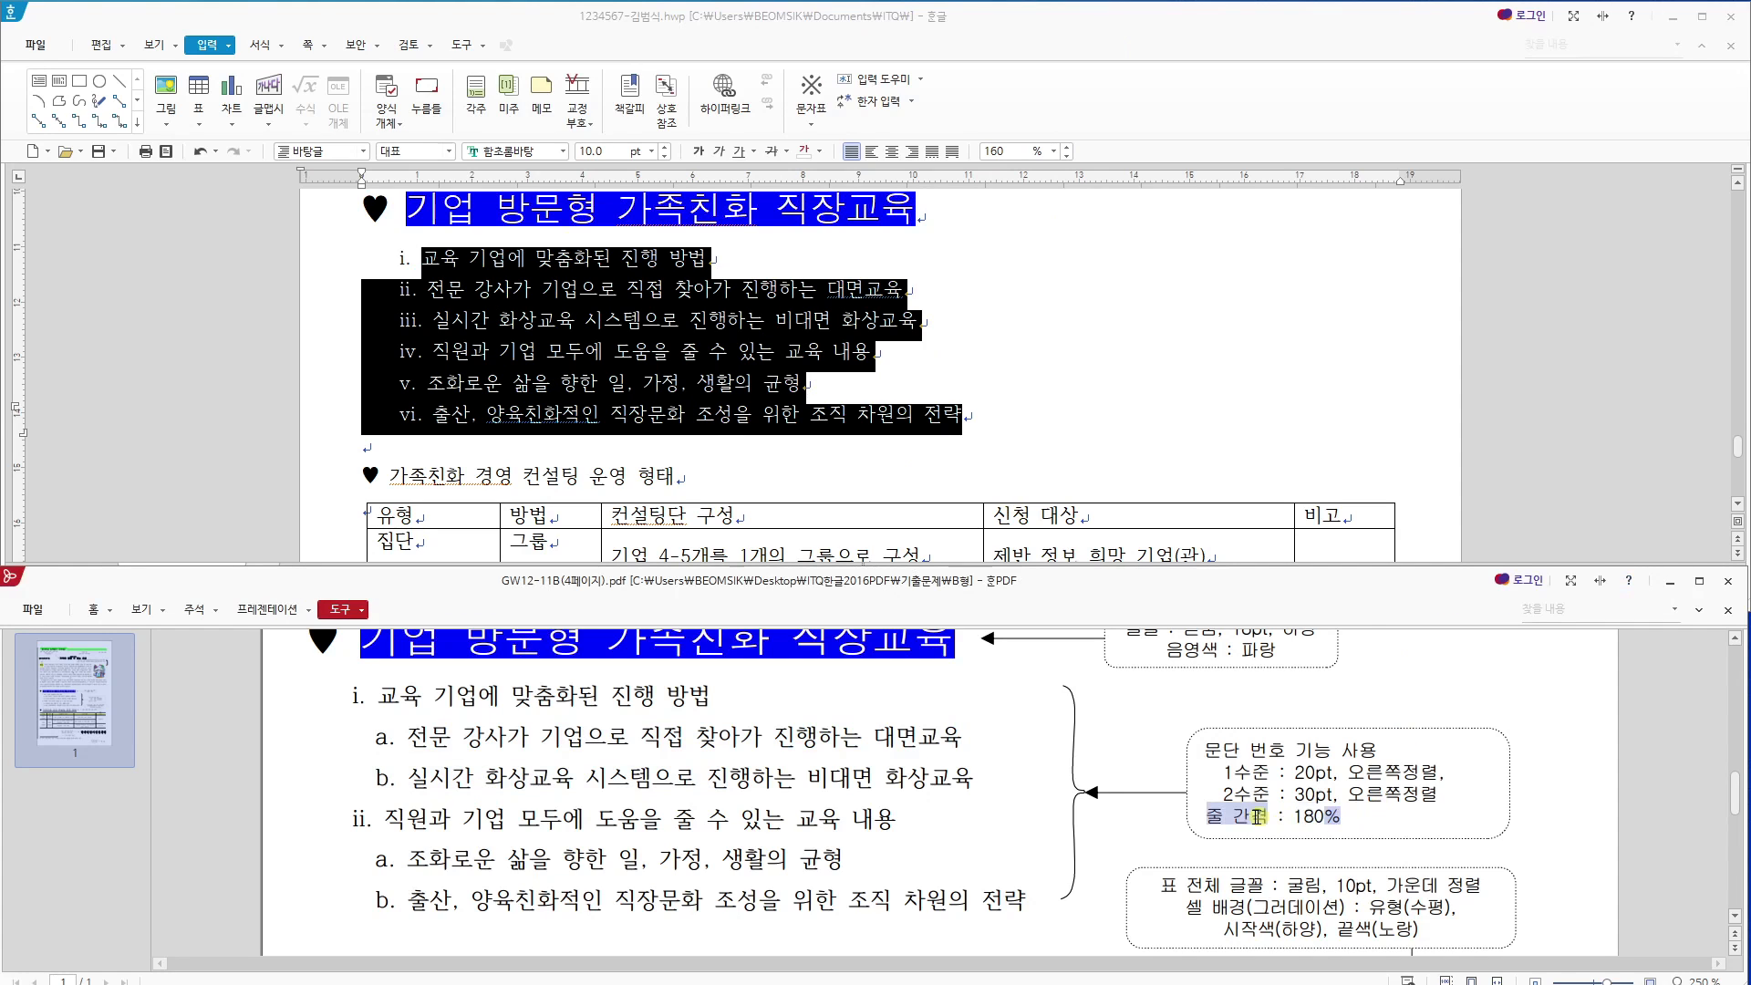
click(948, 73)
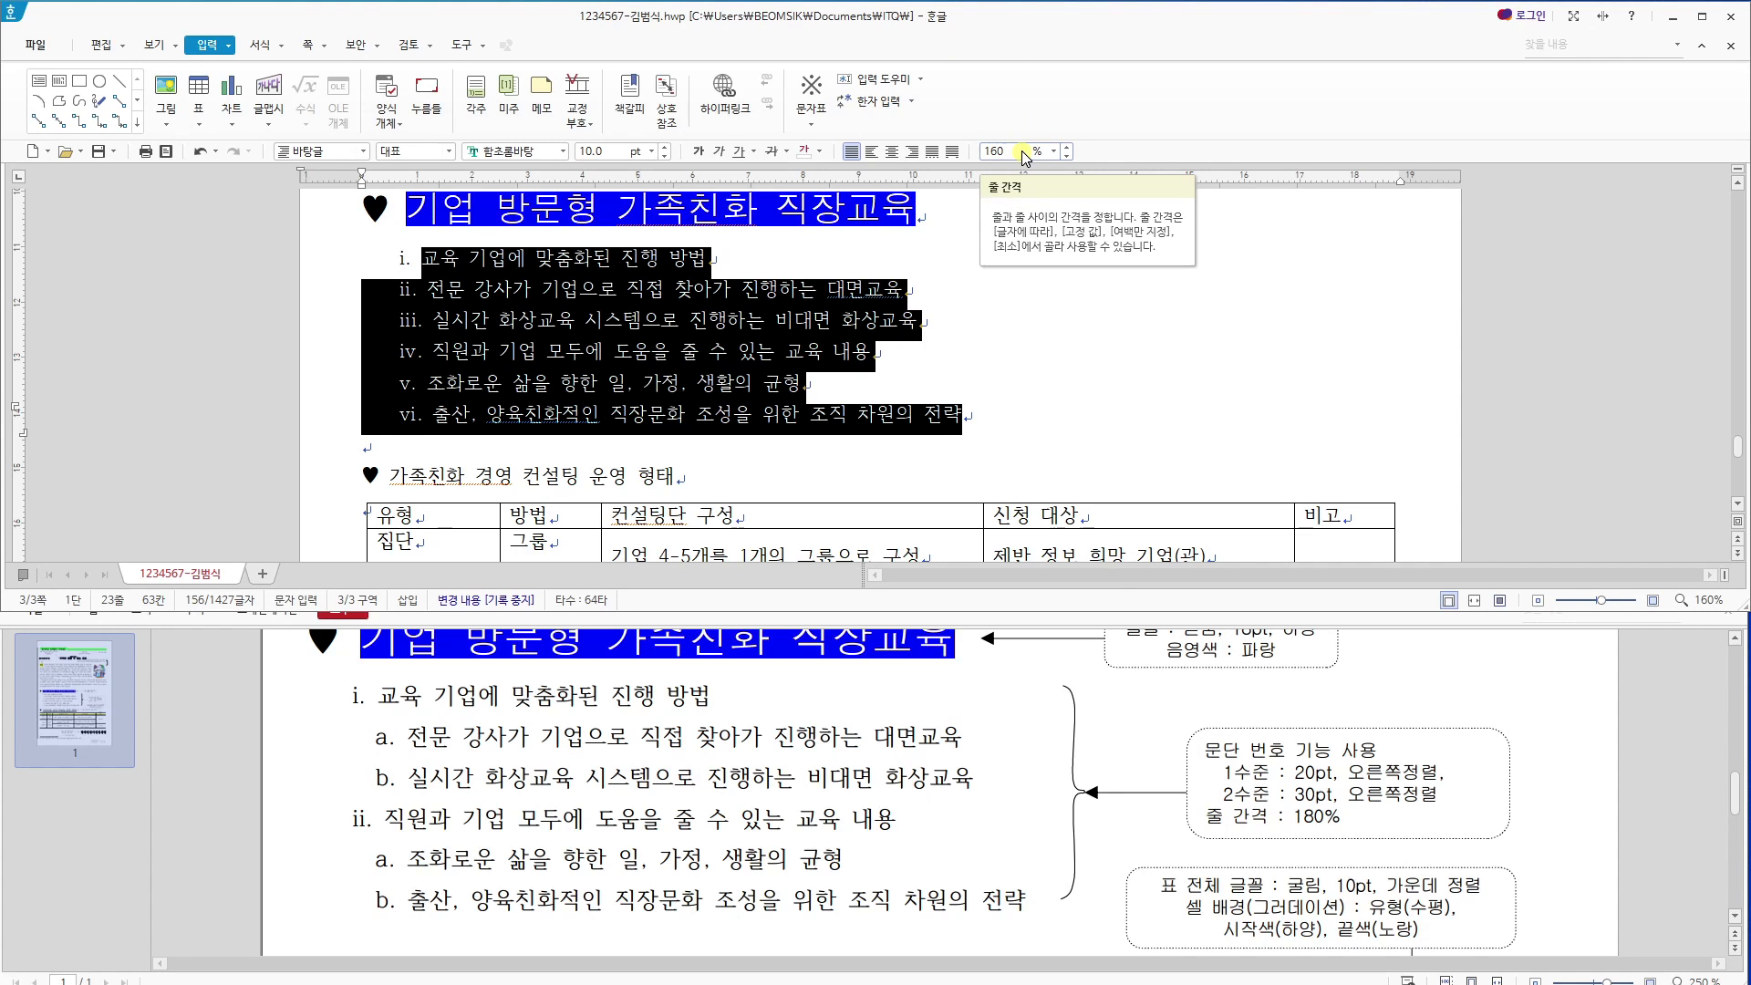
click(977, 155)
text(180)
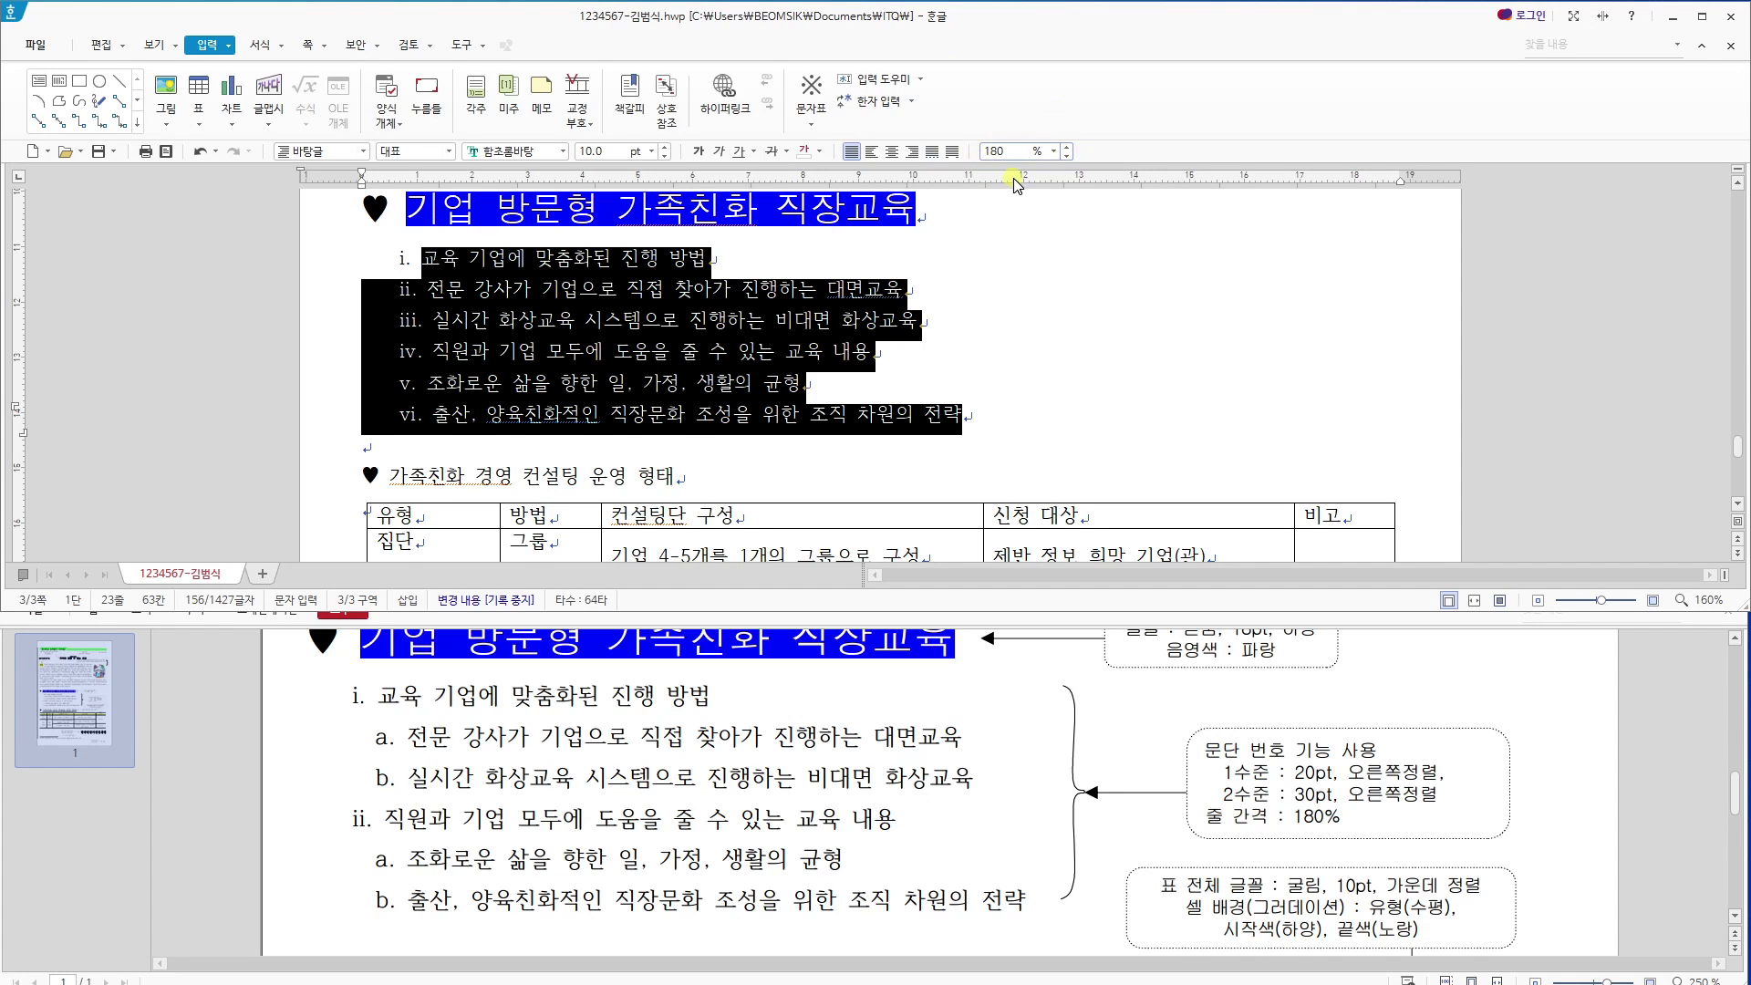
key(Return)
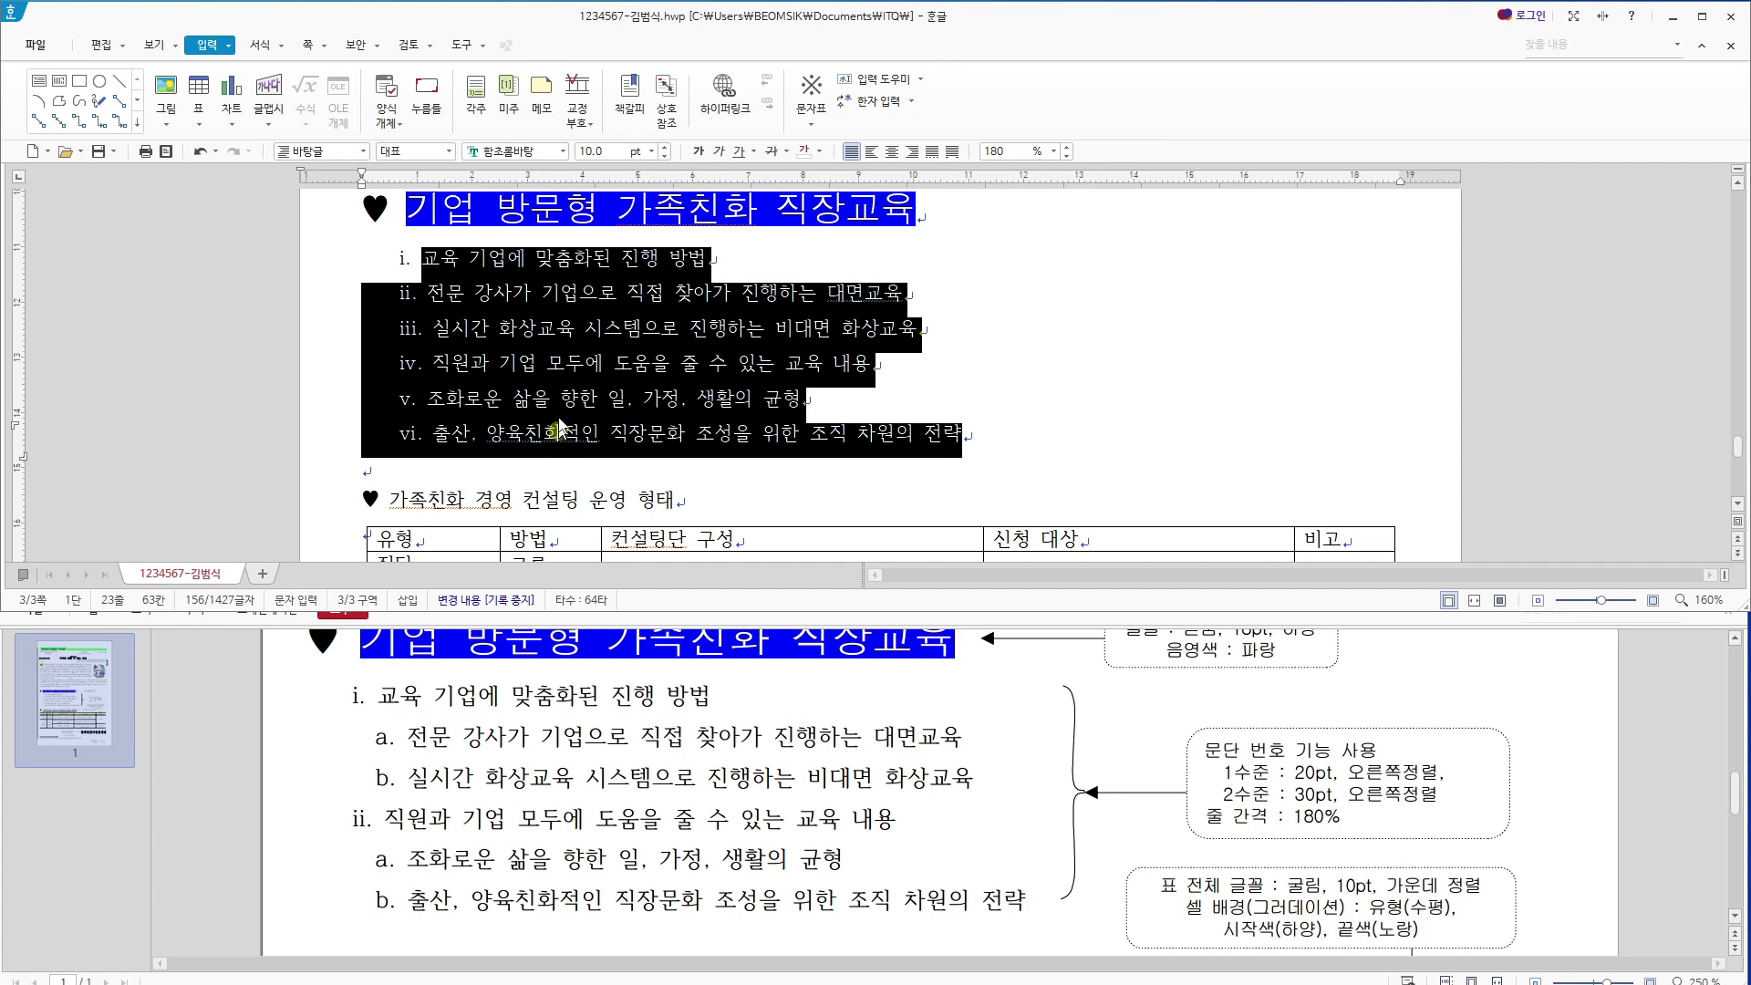
Check the sample's a. and b. lines and lower the second and third numbered lines by one level (한 수준 감소).
click(926, 331)
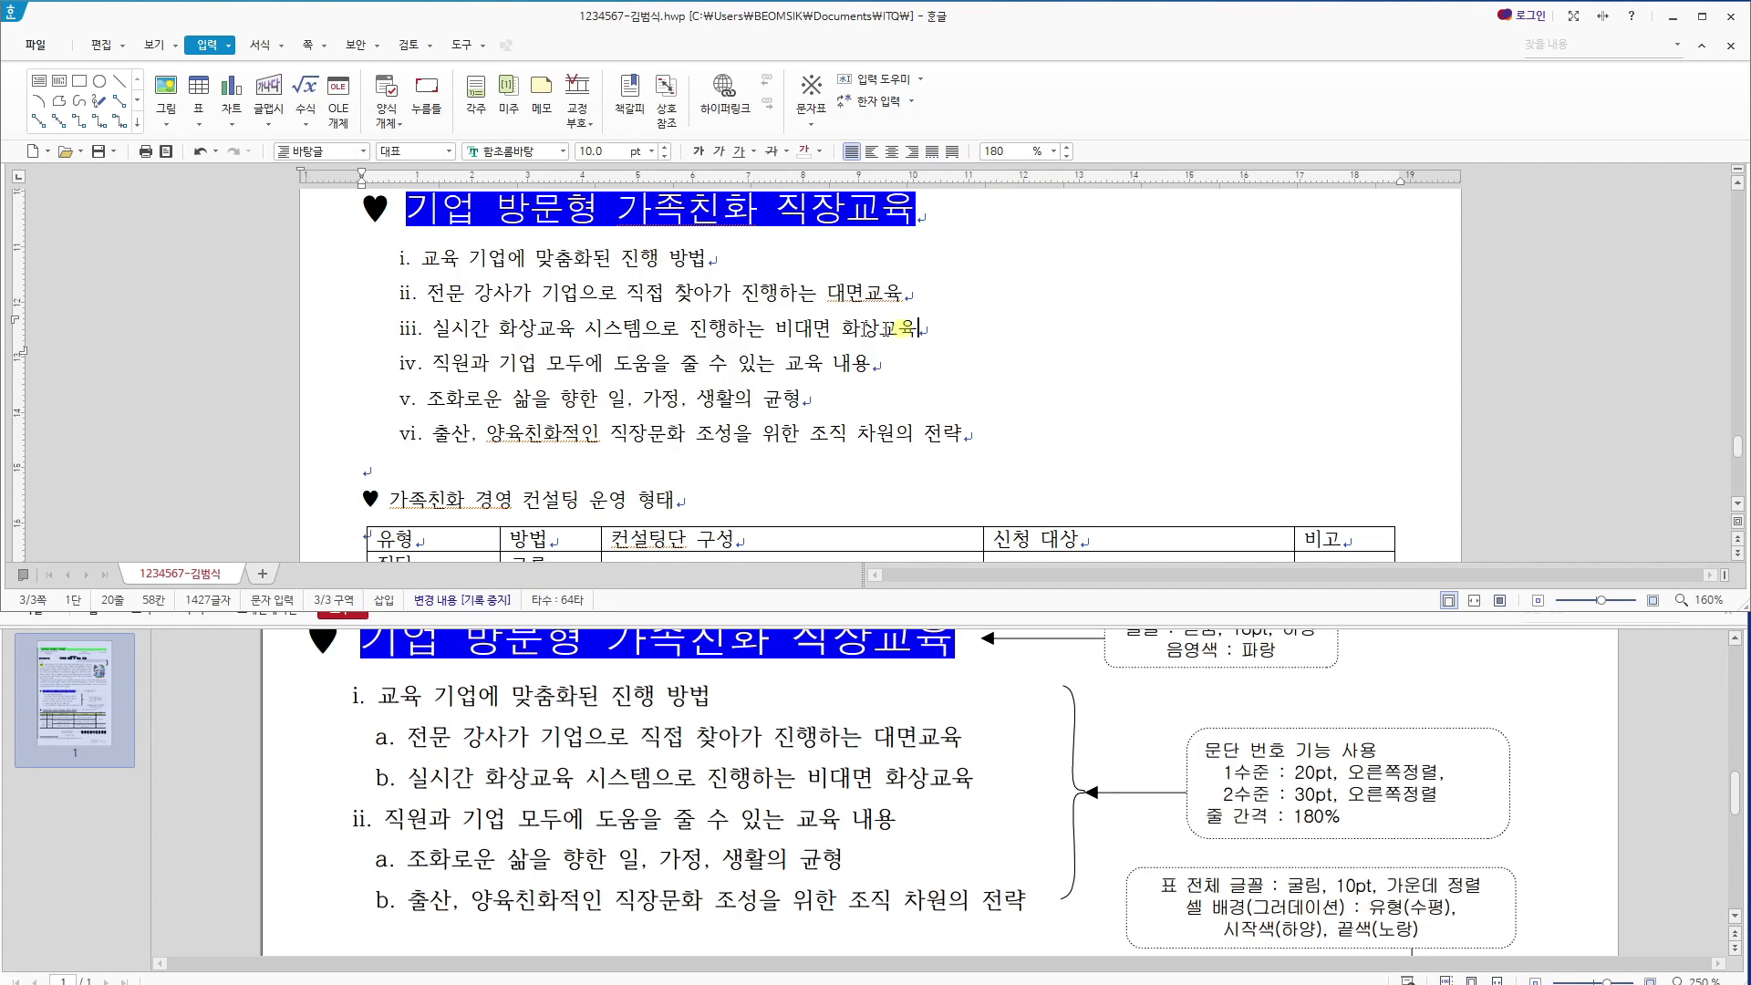
drag(384, 734, 651, 777)
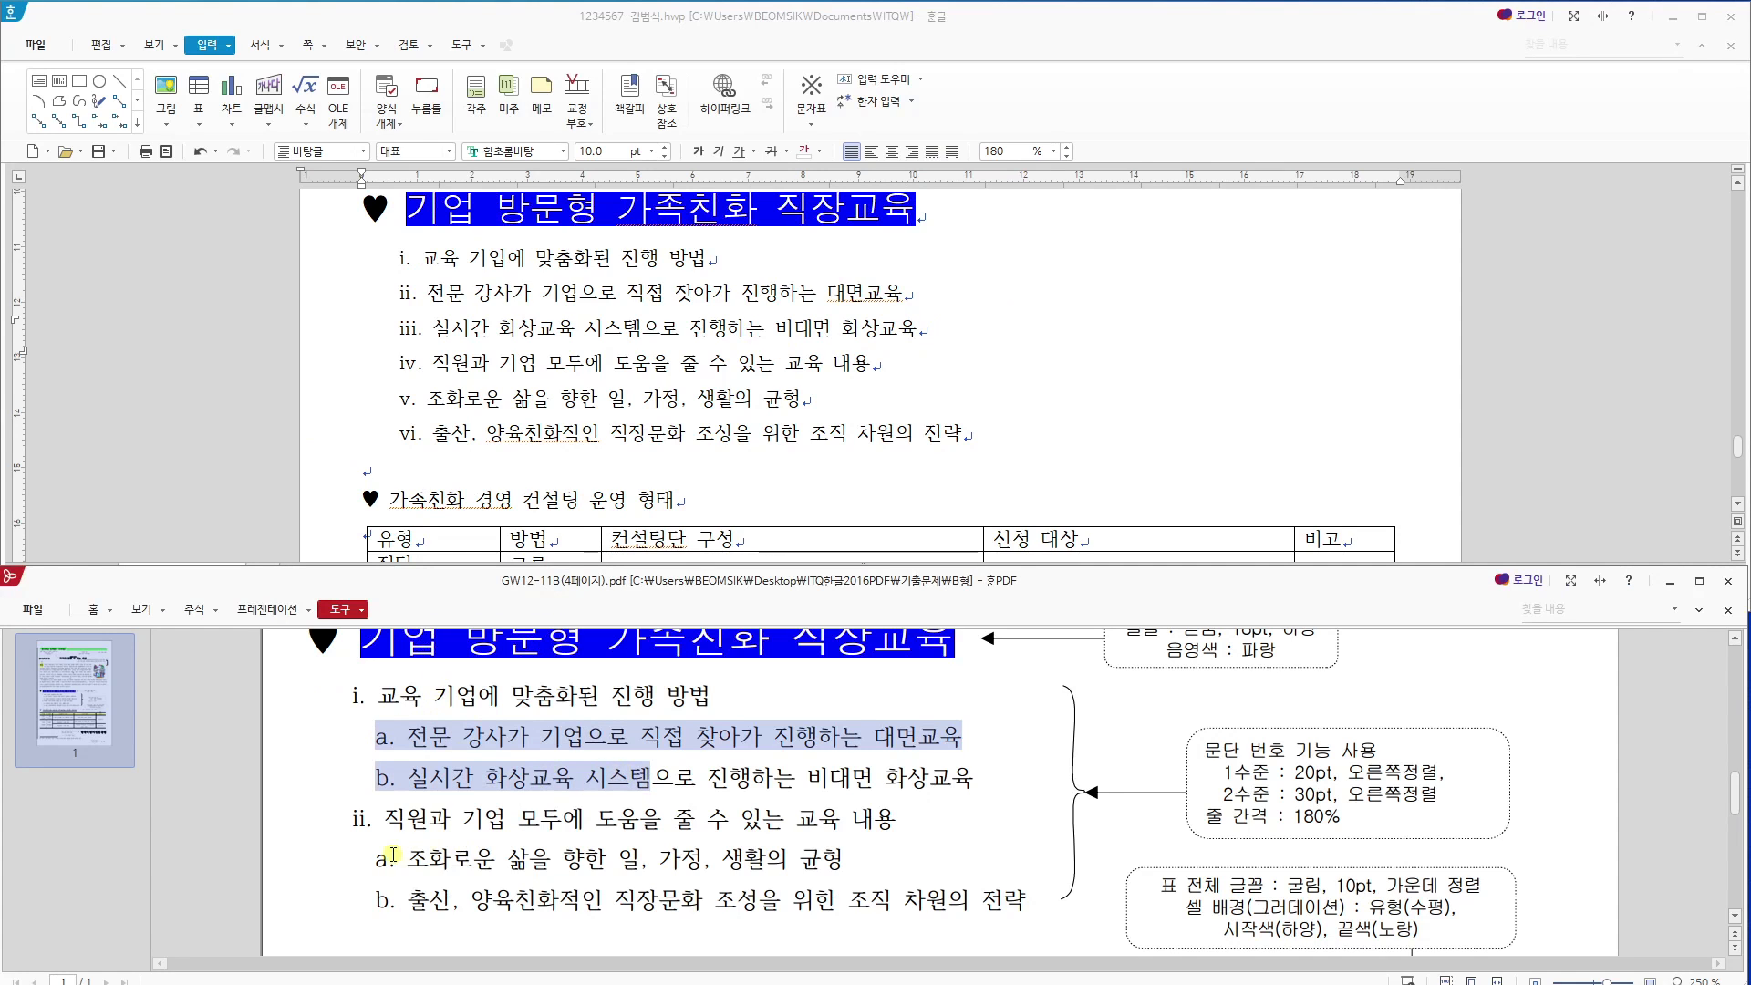
drag(396, 855, 552, 901)
drag(356, 698, 529, 778)
click(529, 778)
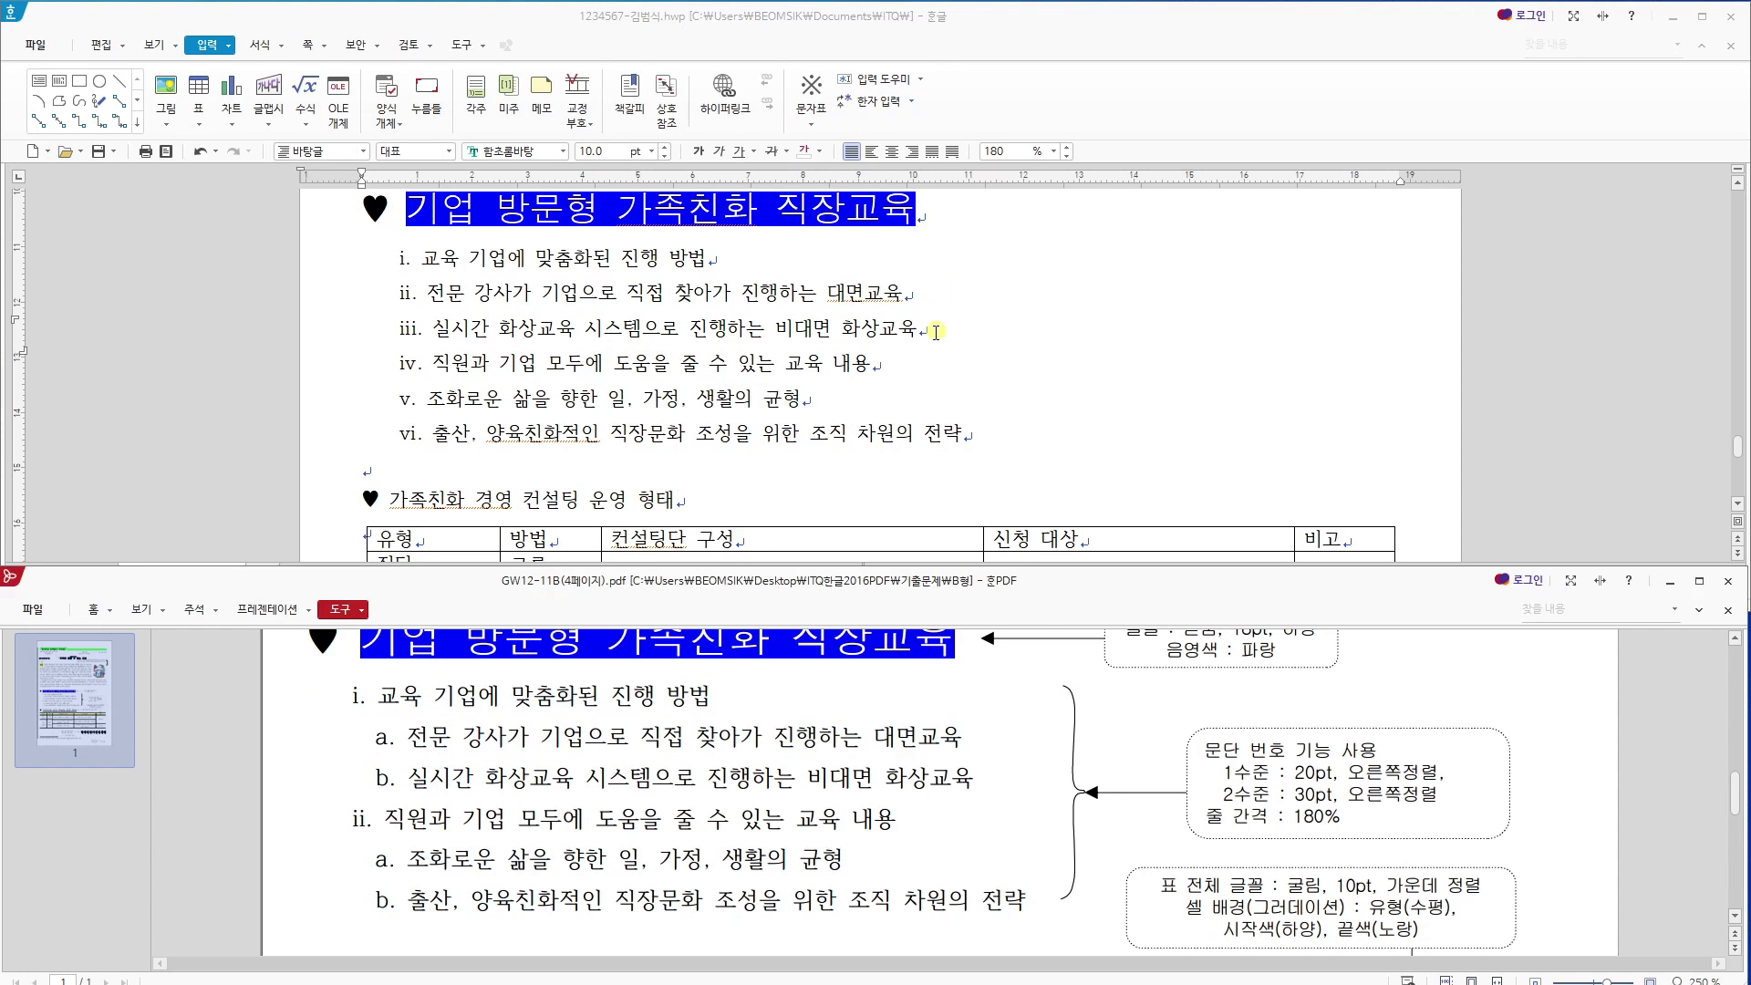
drag(936, 332, 593, 296)
click(630, 297)
drag(827, 293, 939, 361)
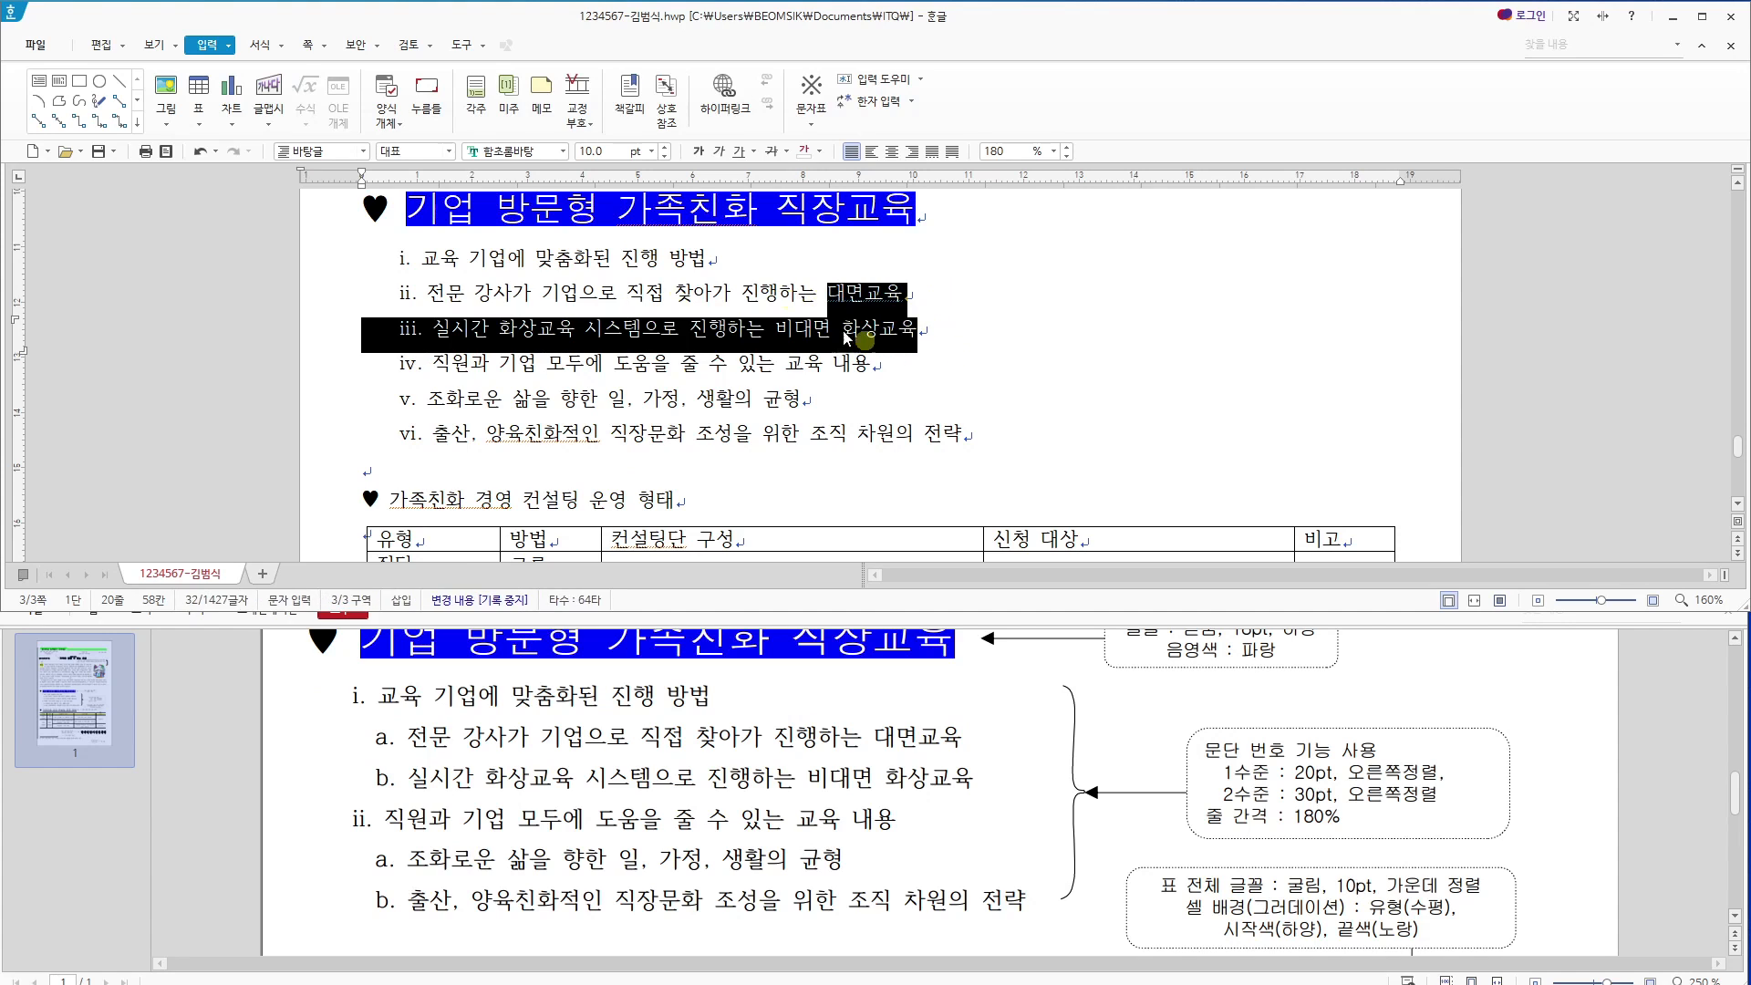
click(924, 302)
drag(891, 293, 919, 311)
click(883, 295)
drag(816, 292, 924, 330)
click(260, 45)
click(279, 47)
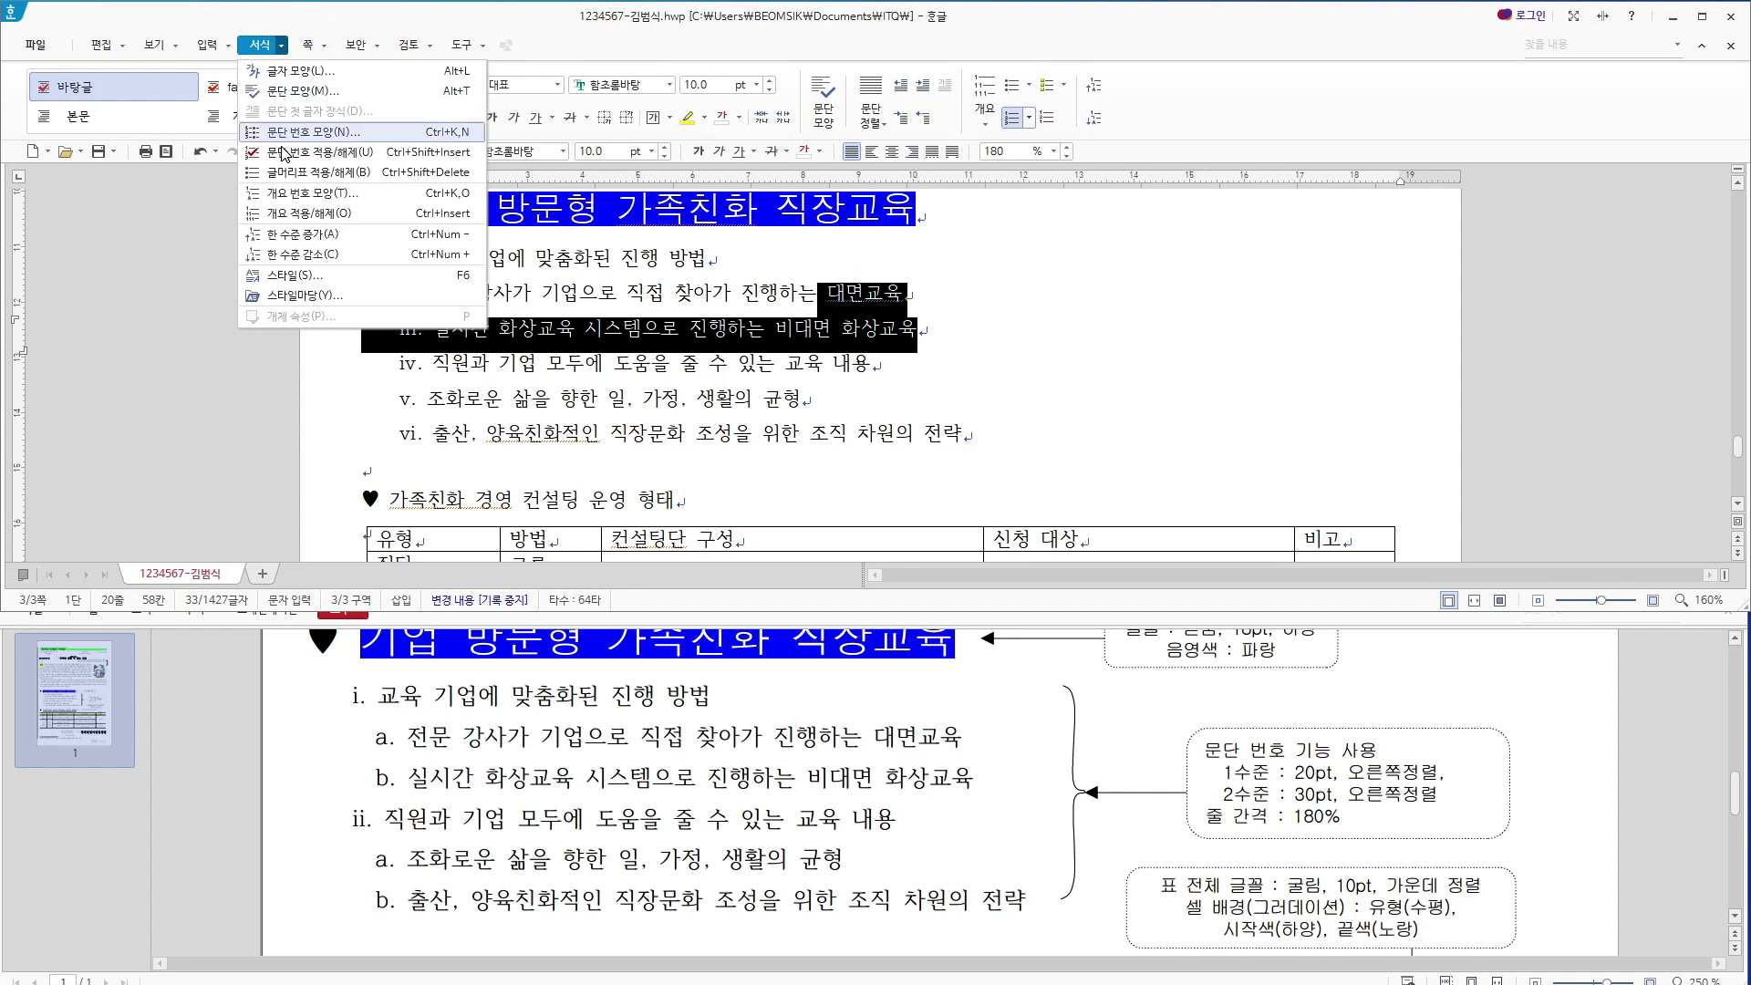
click(313, 255)
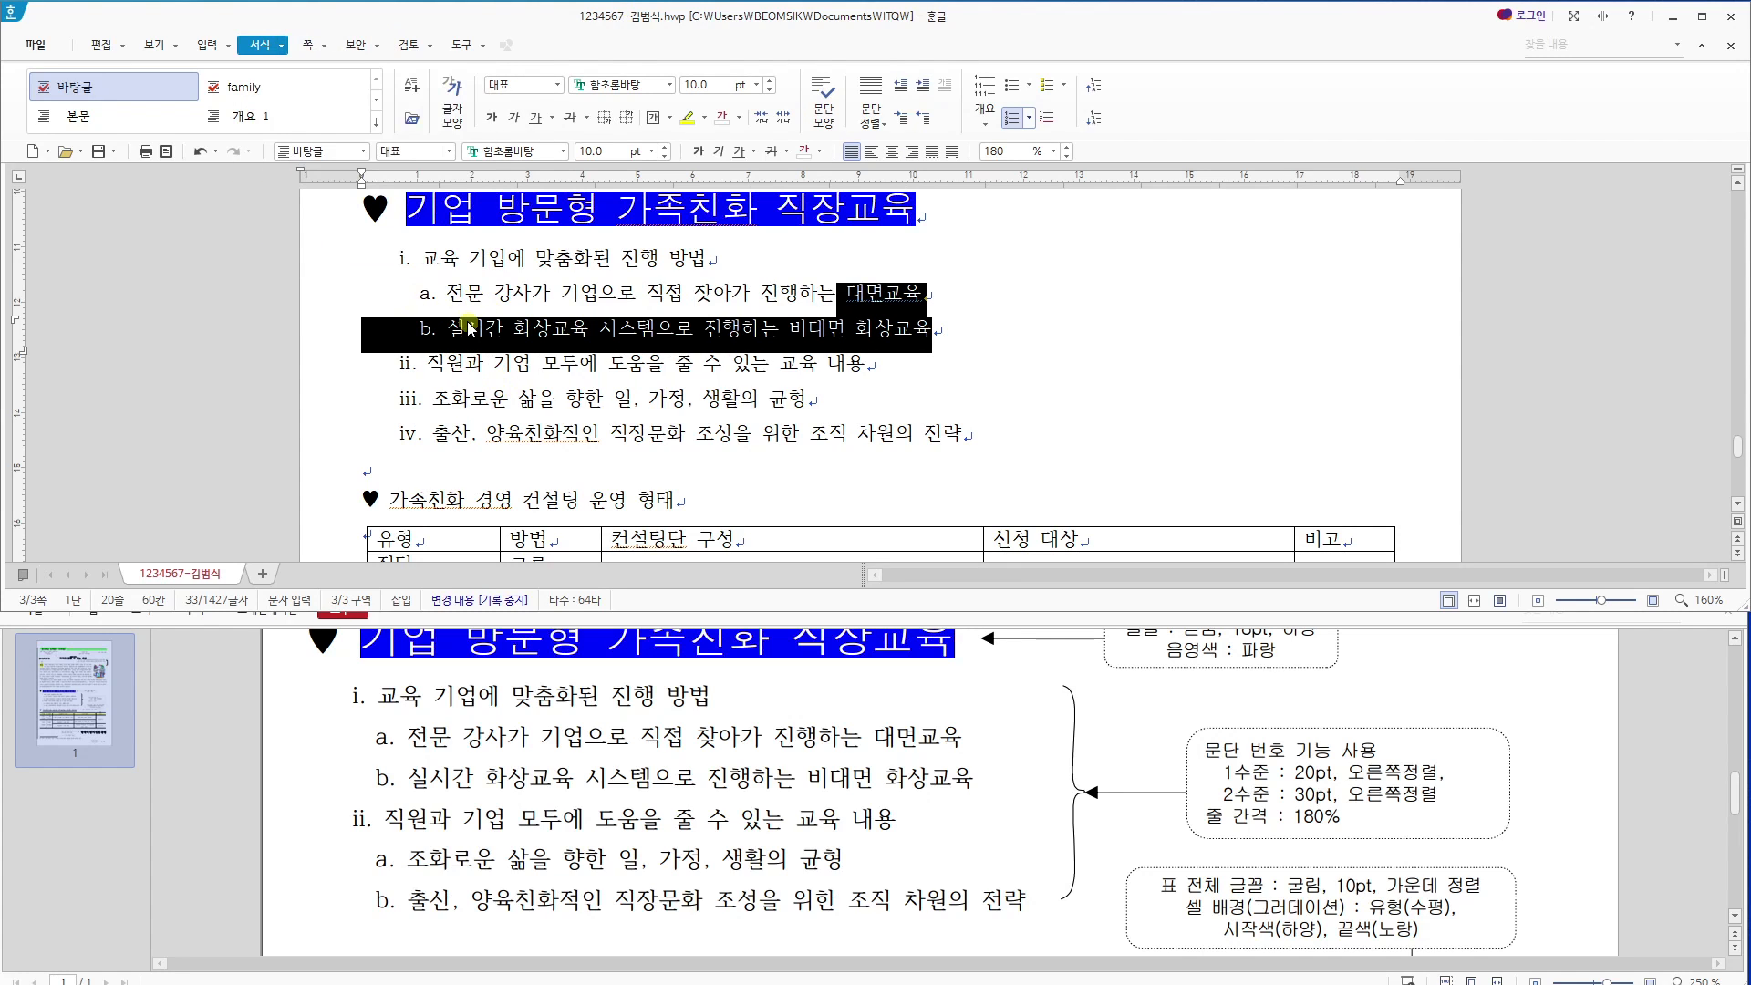
Undo the level decrease on the second and third numbered lines and look over the level commands.
key(ctrl+z)
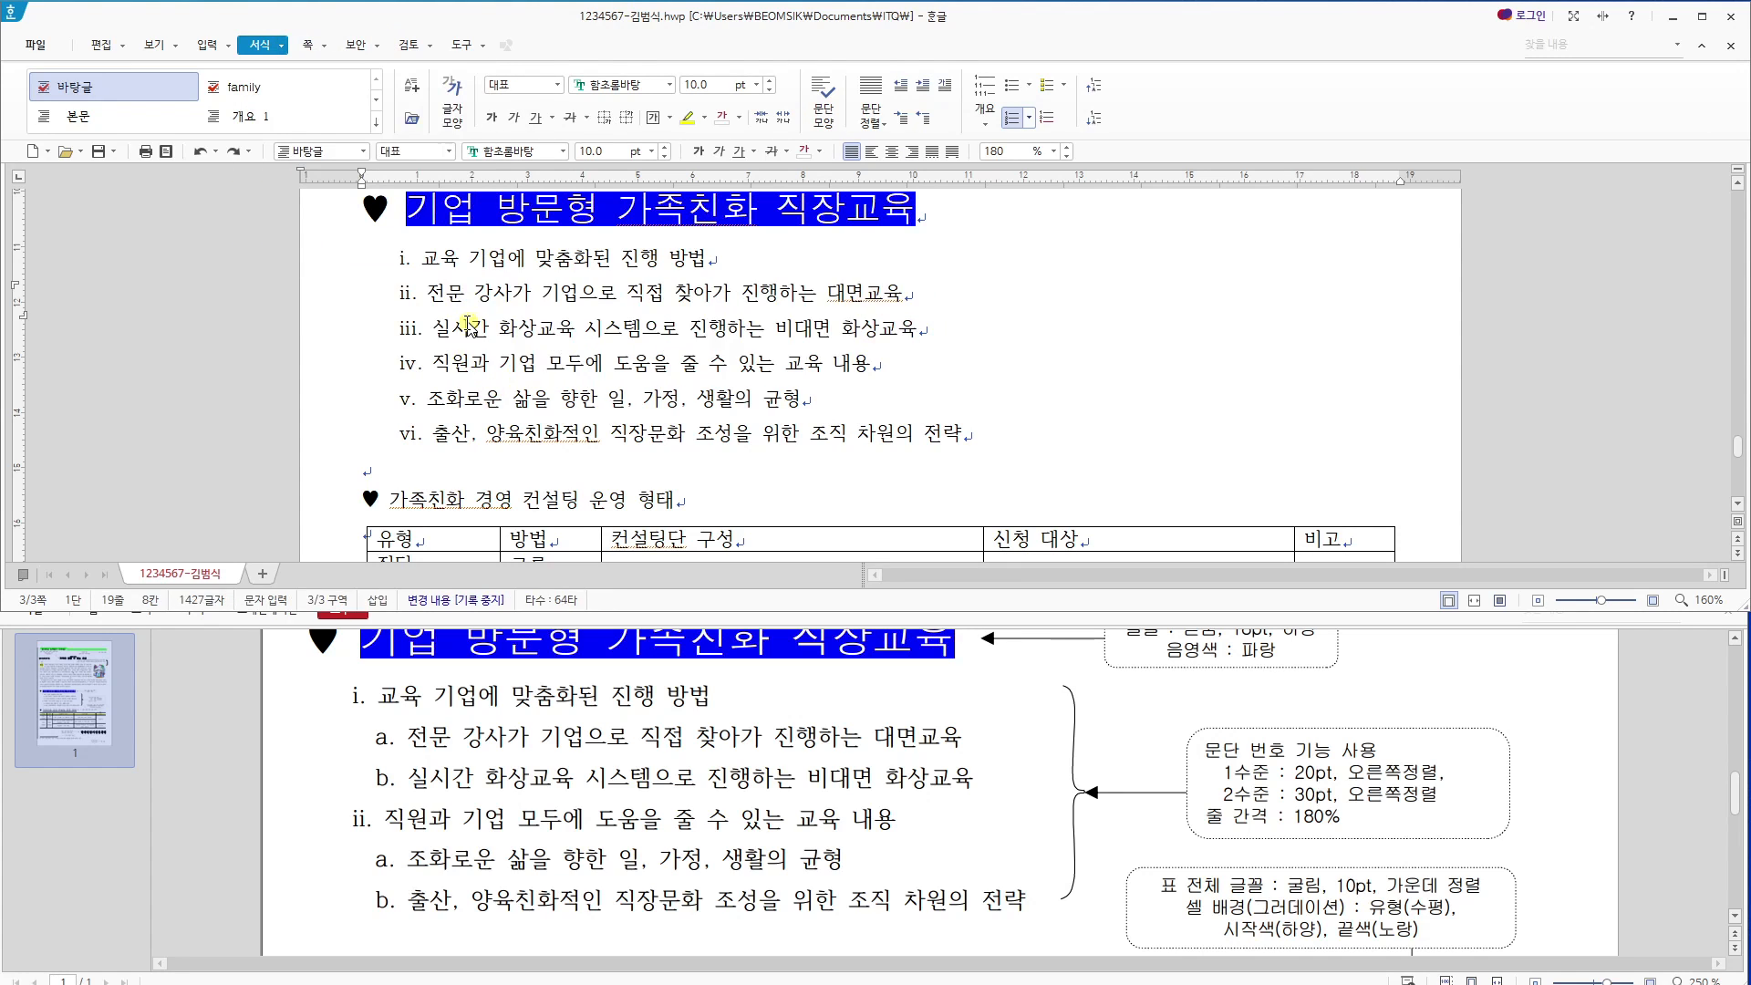
click(260, 45)
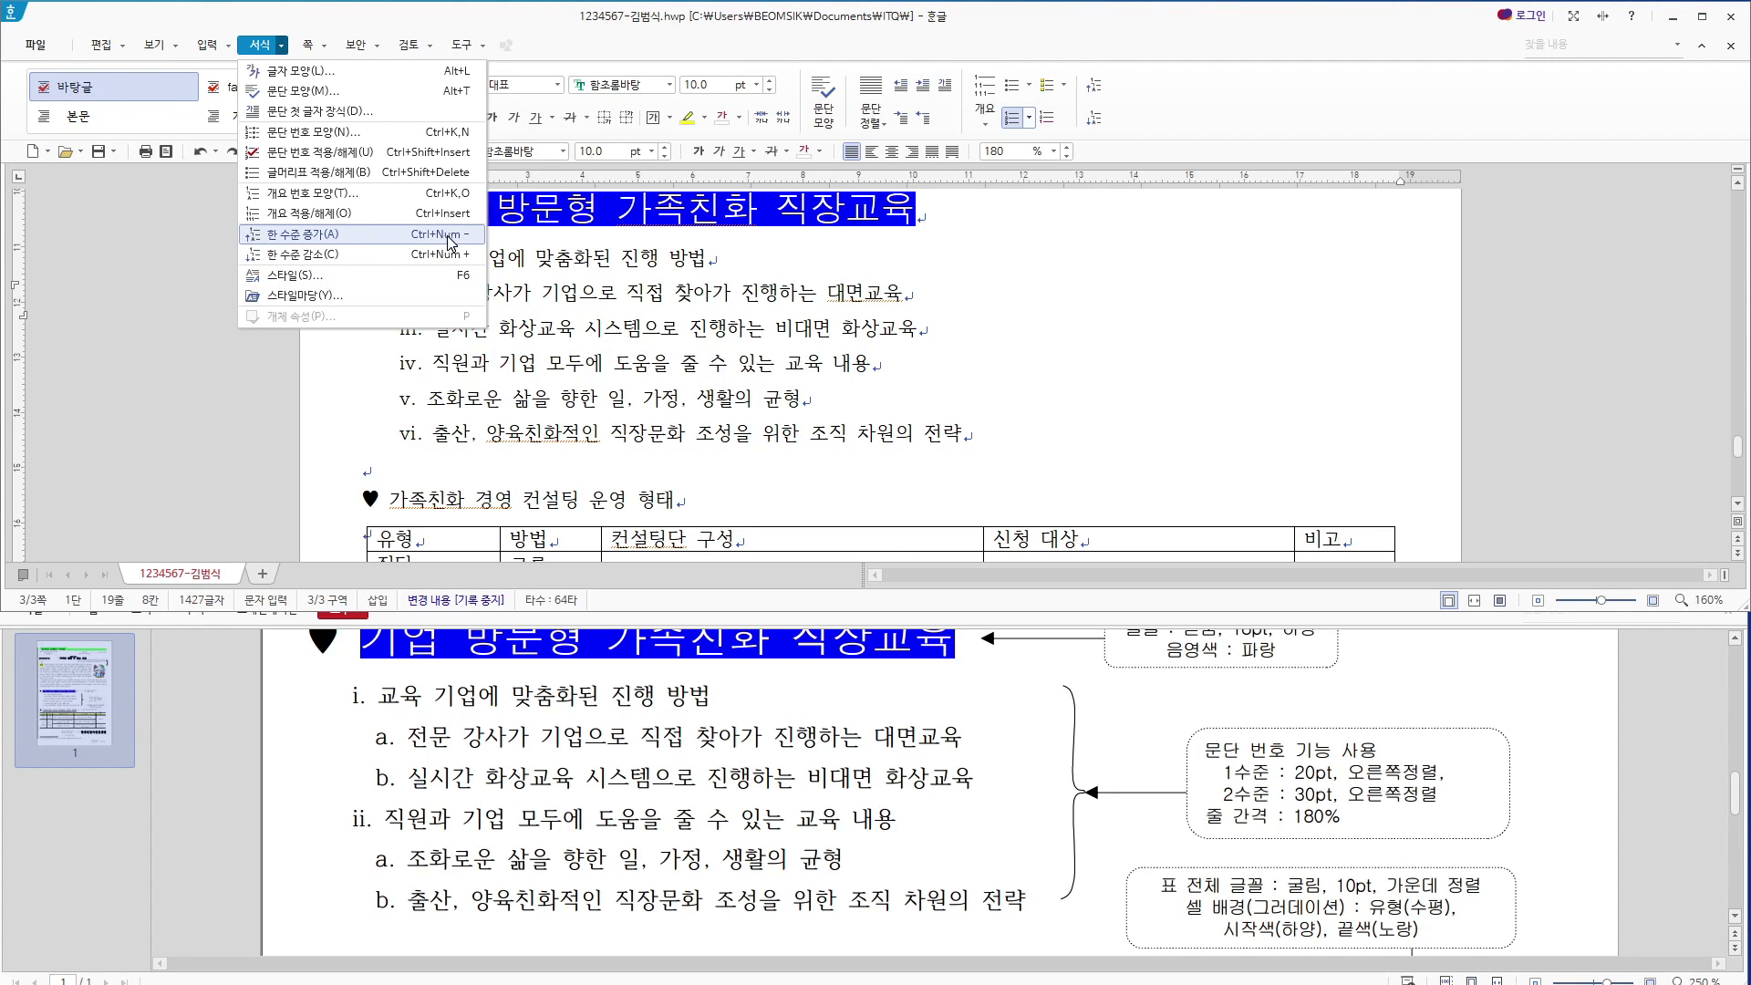
click(506, 24)
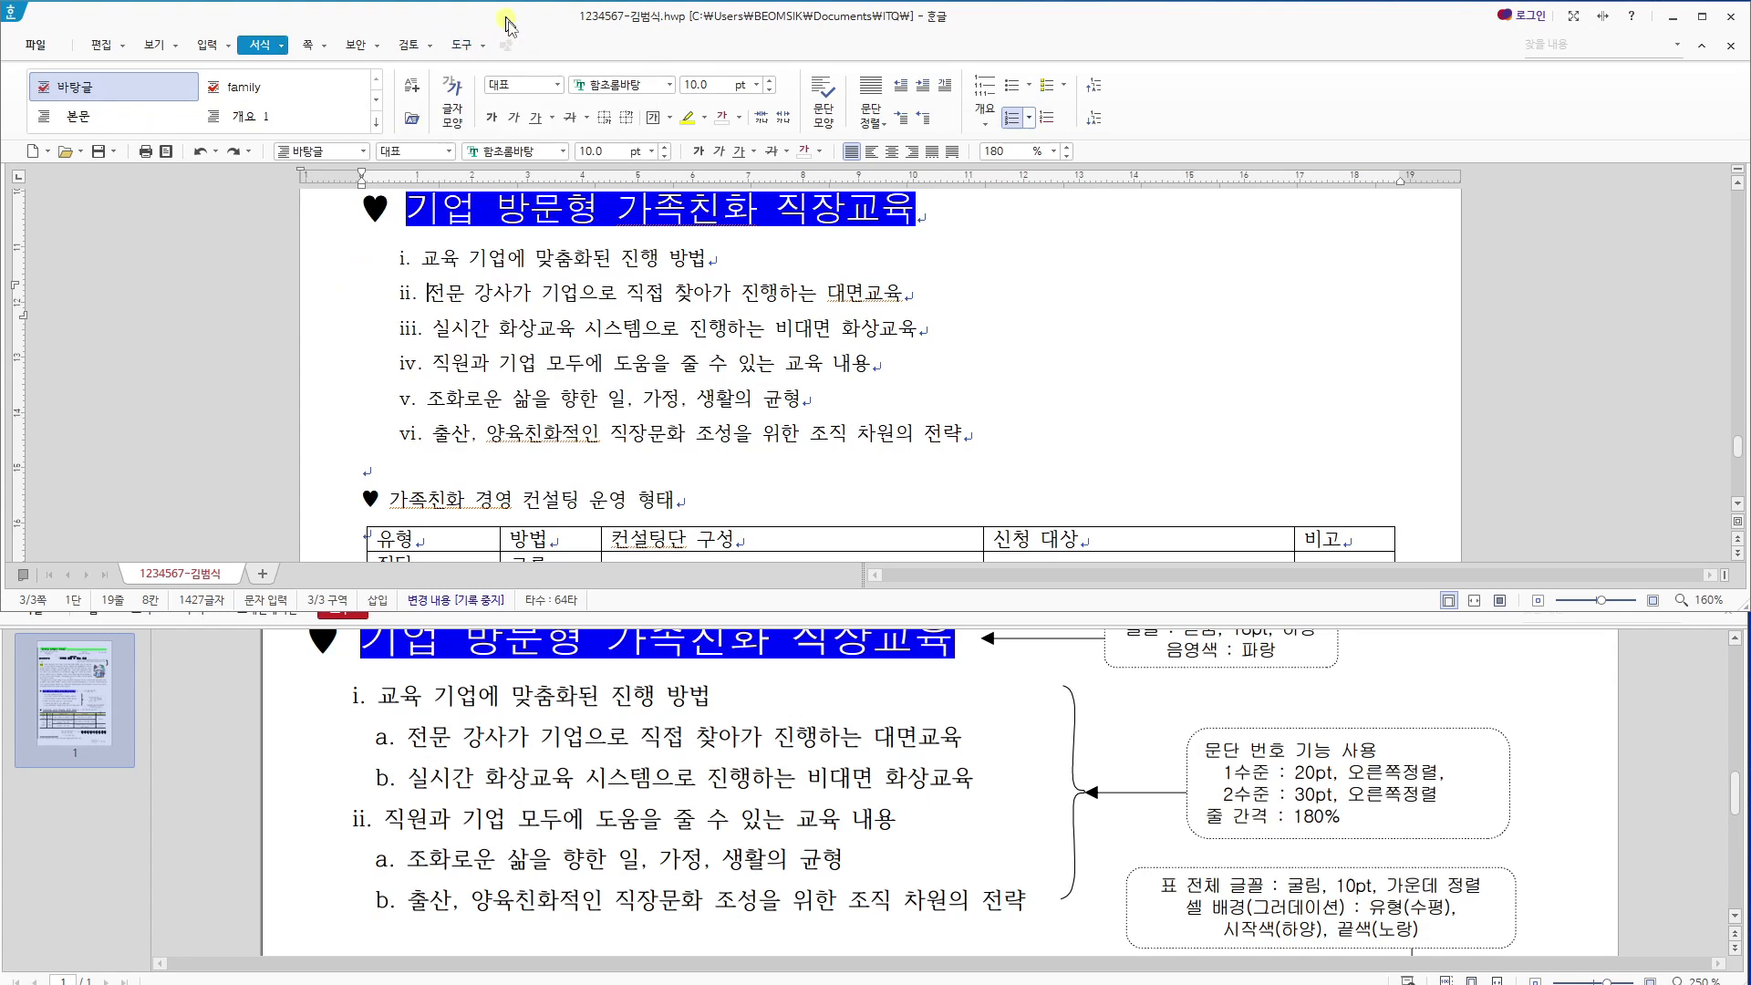
Lower the second and third numbered lines under the first ♥ heading by one level (한 수준 감소).
drag(828, 293, 955, 322)
key(ctrl+KP_Add)
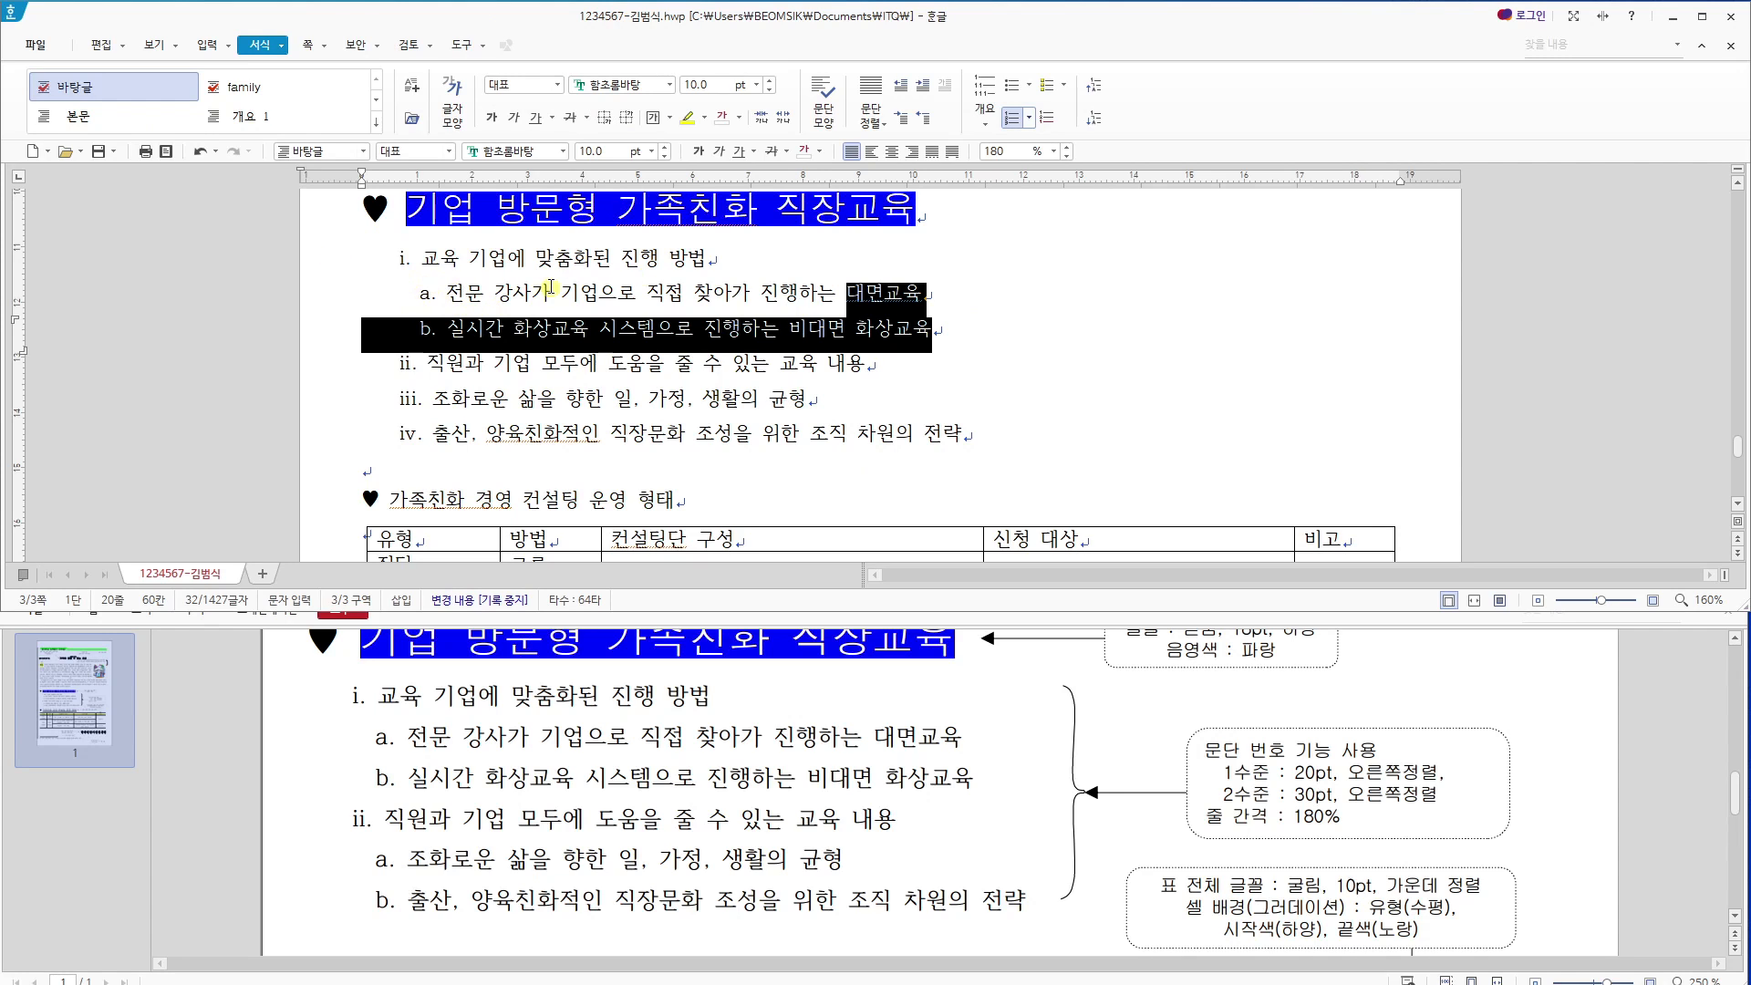
key(ctrl+KP_Add)
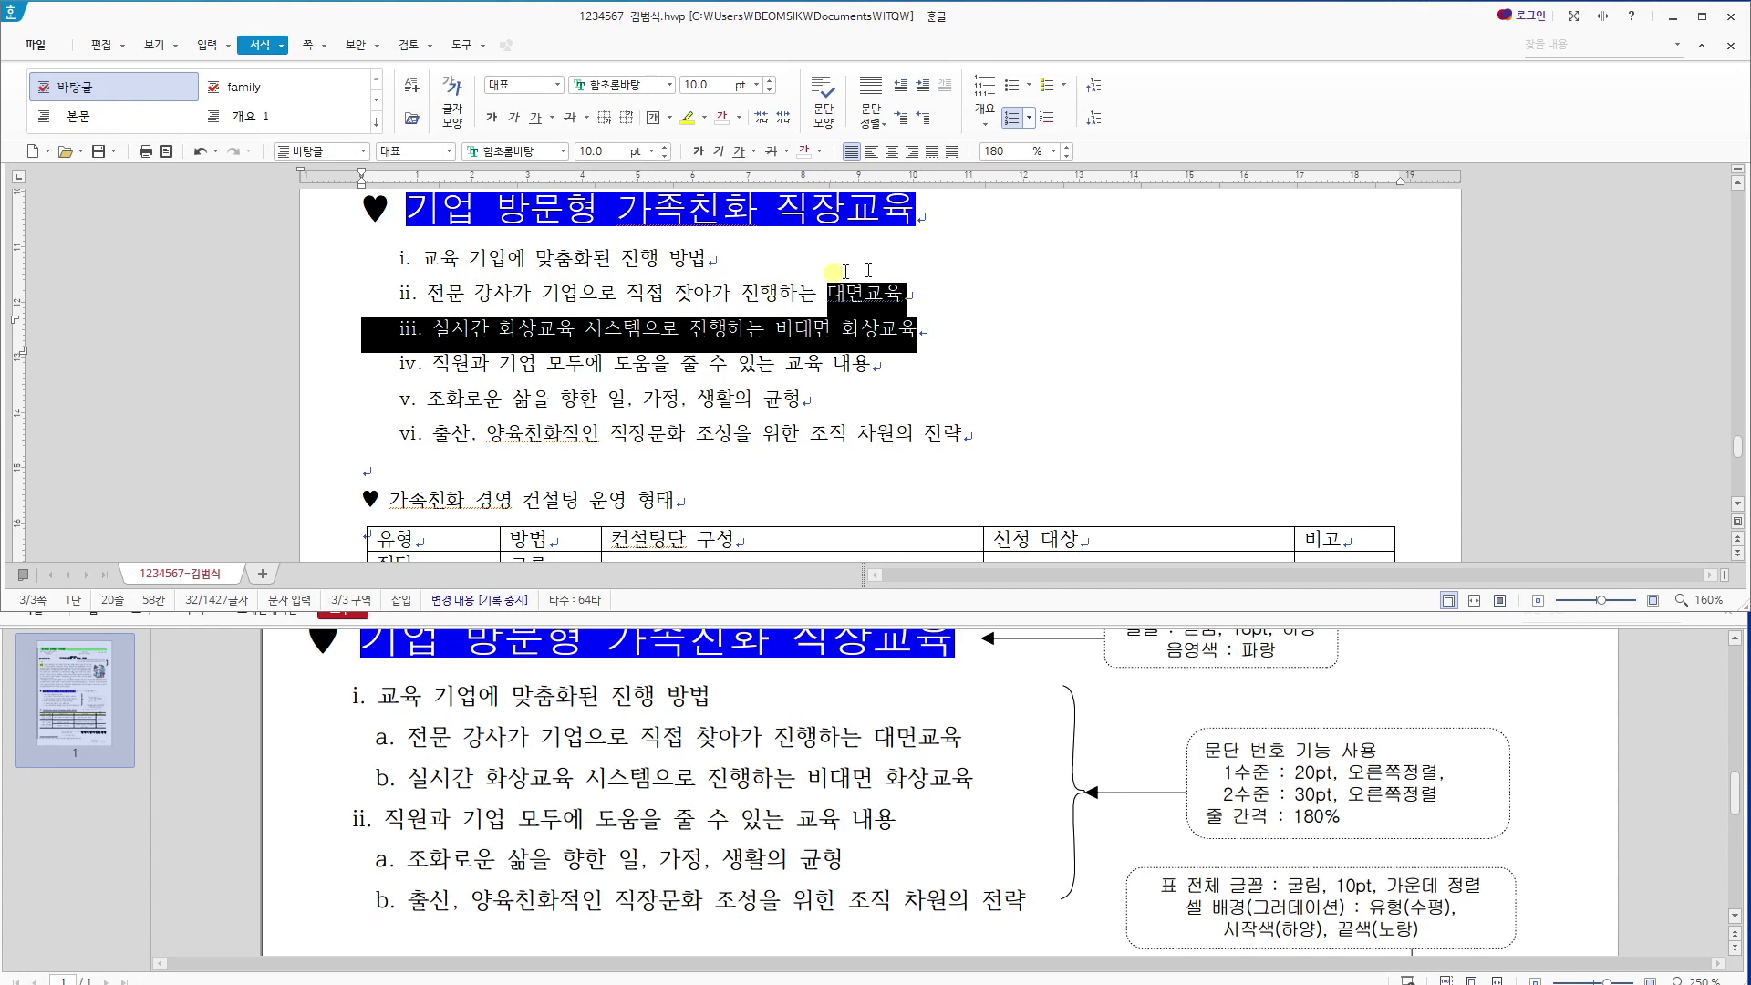
click(280, 50)
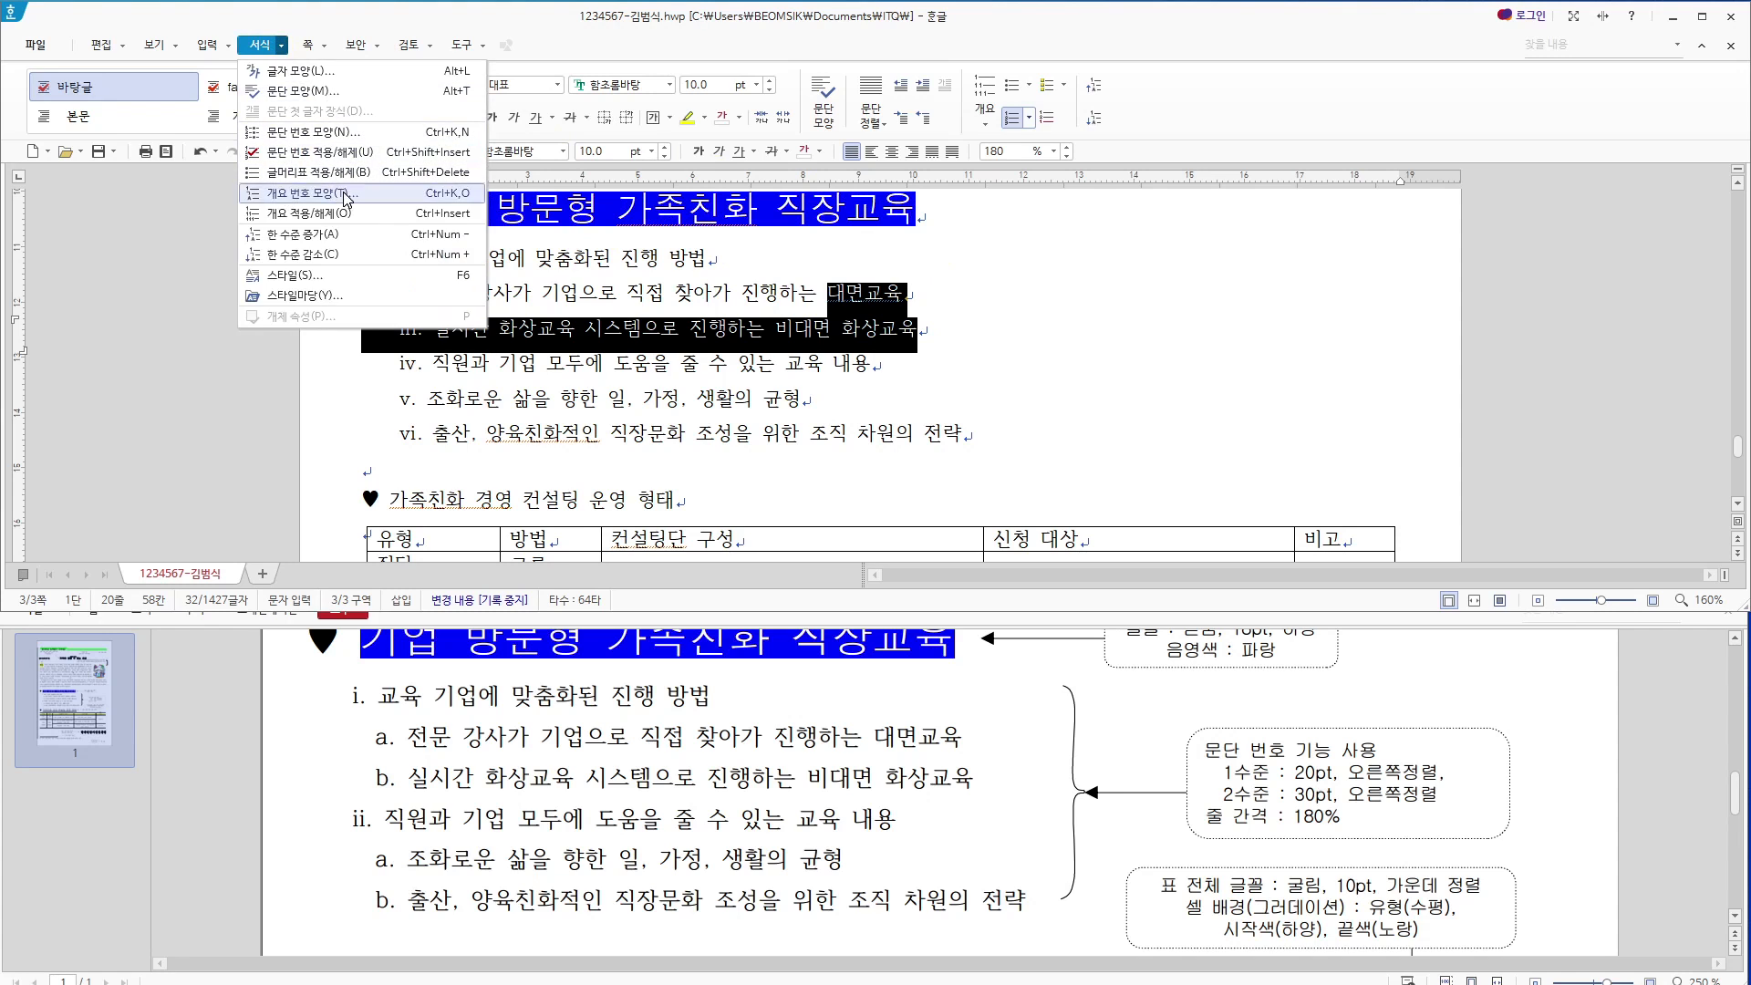
click(935, 20)
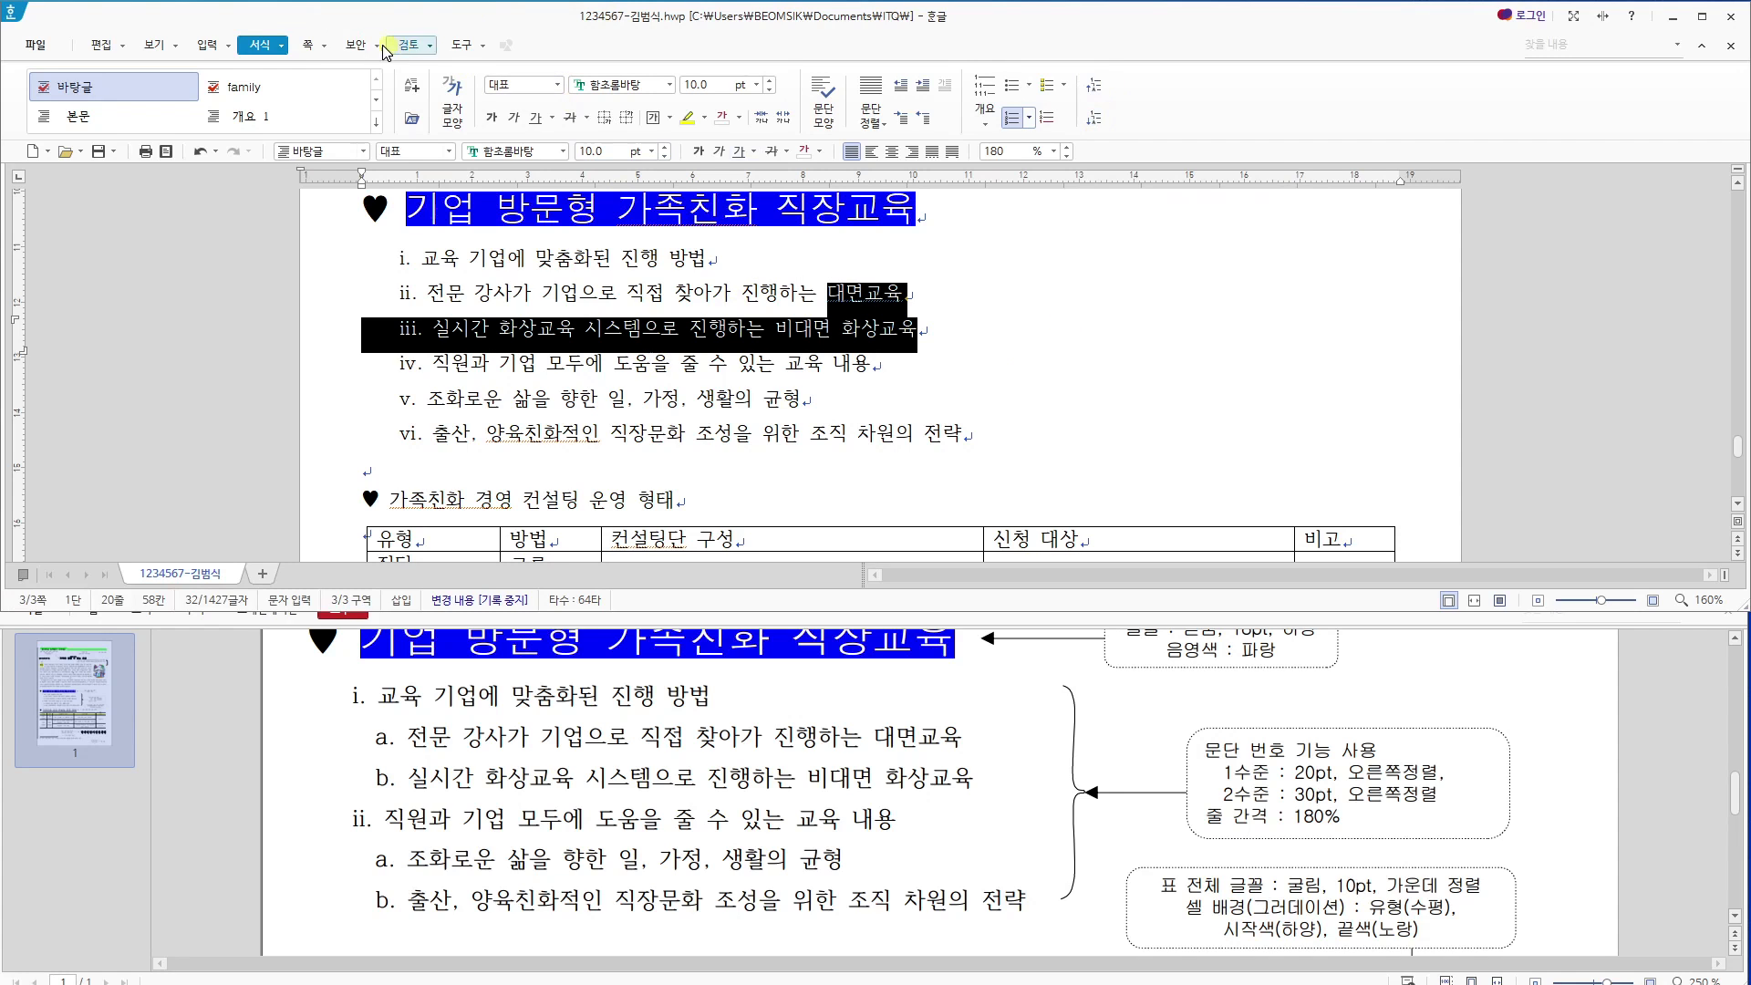
click(283, 46)
click(342, 255)
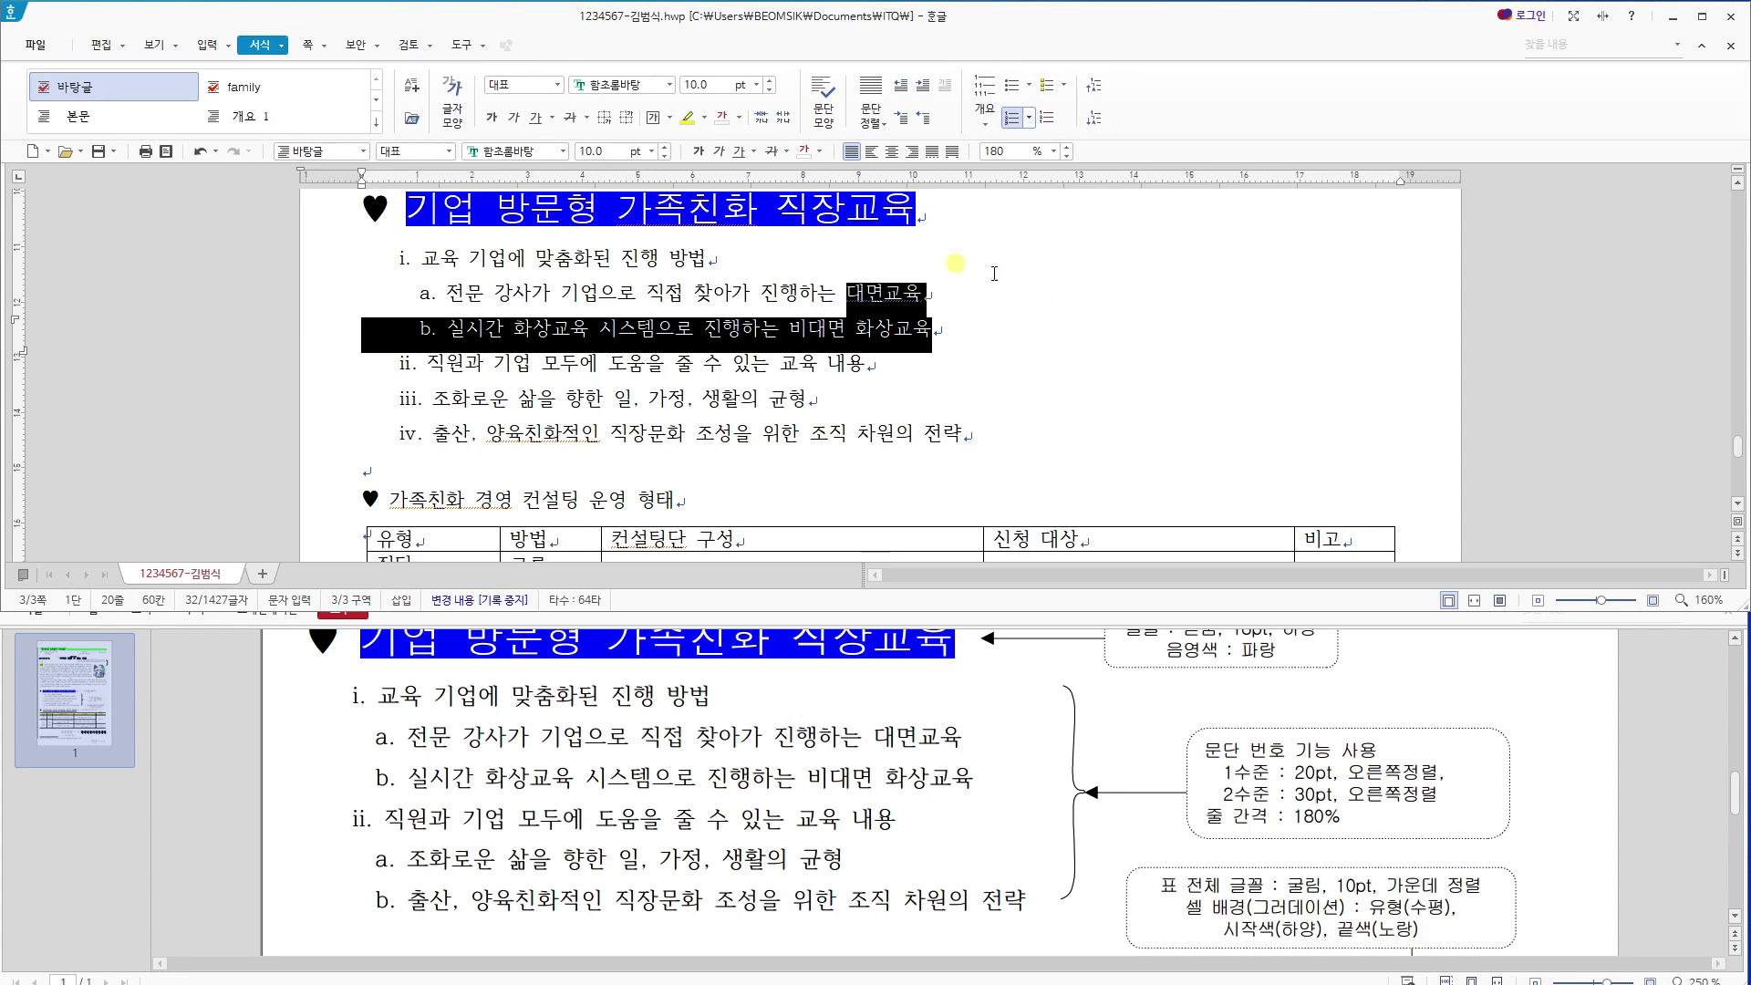
Lower the last two numbered lines, starting 조화로운 and 출산, by one level to match the sample.
click(746, 399)
drag(1029, 440, 774, 405)
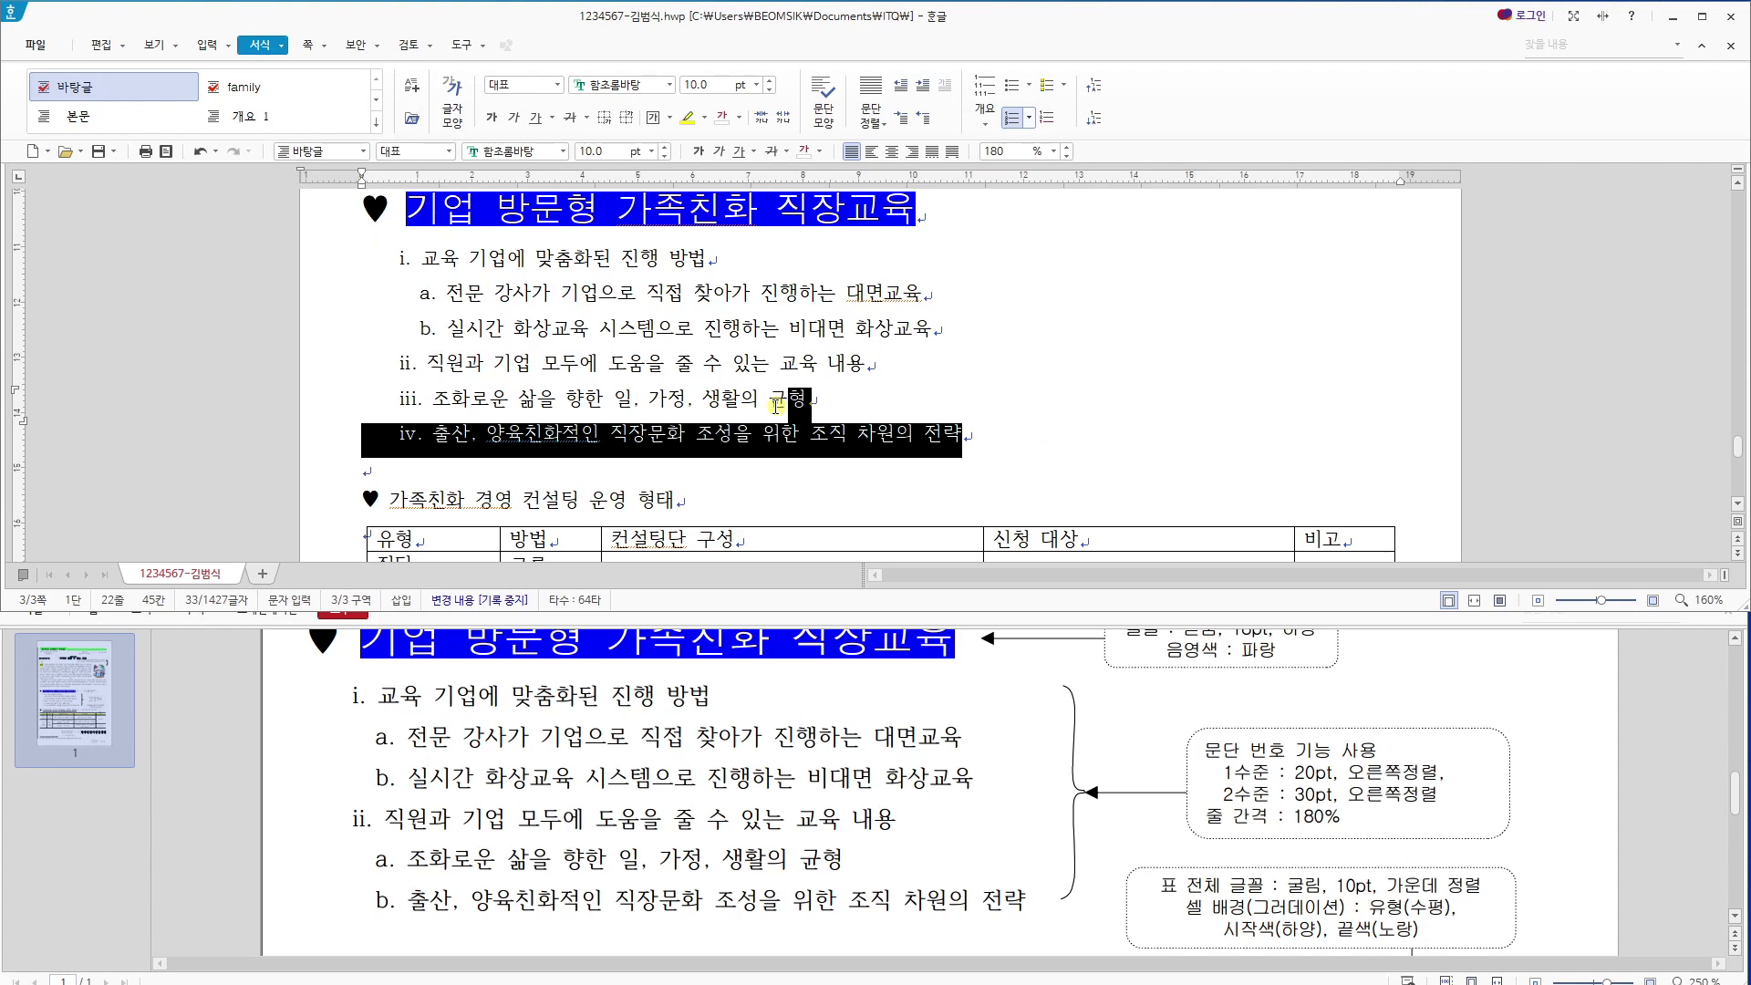
key(ctrl+KP_Add)
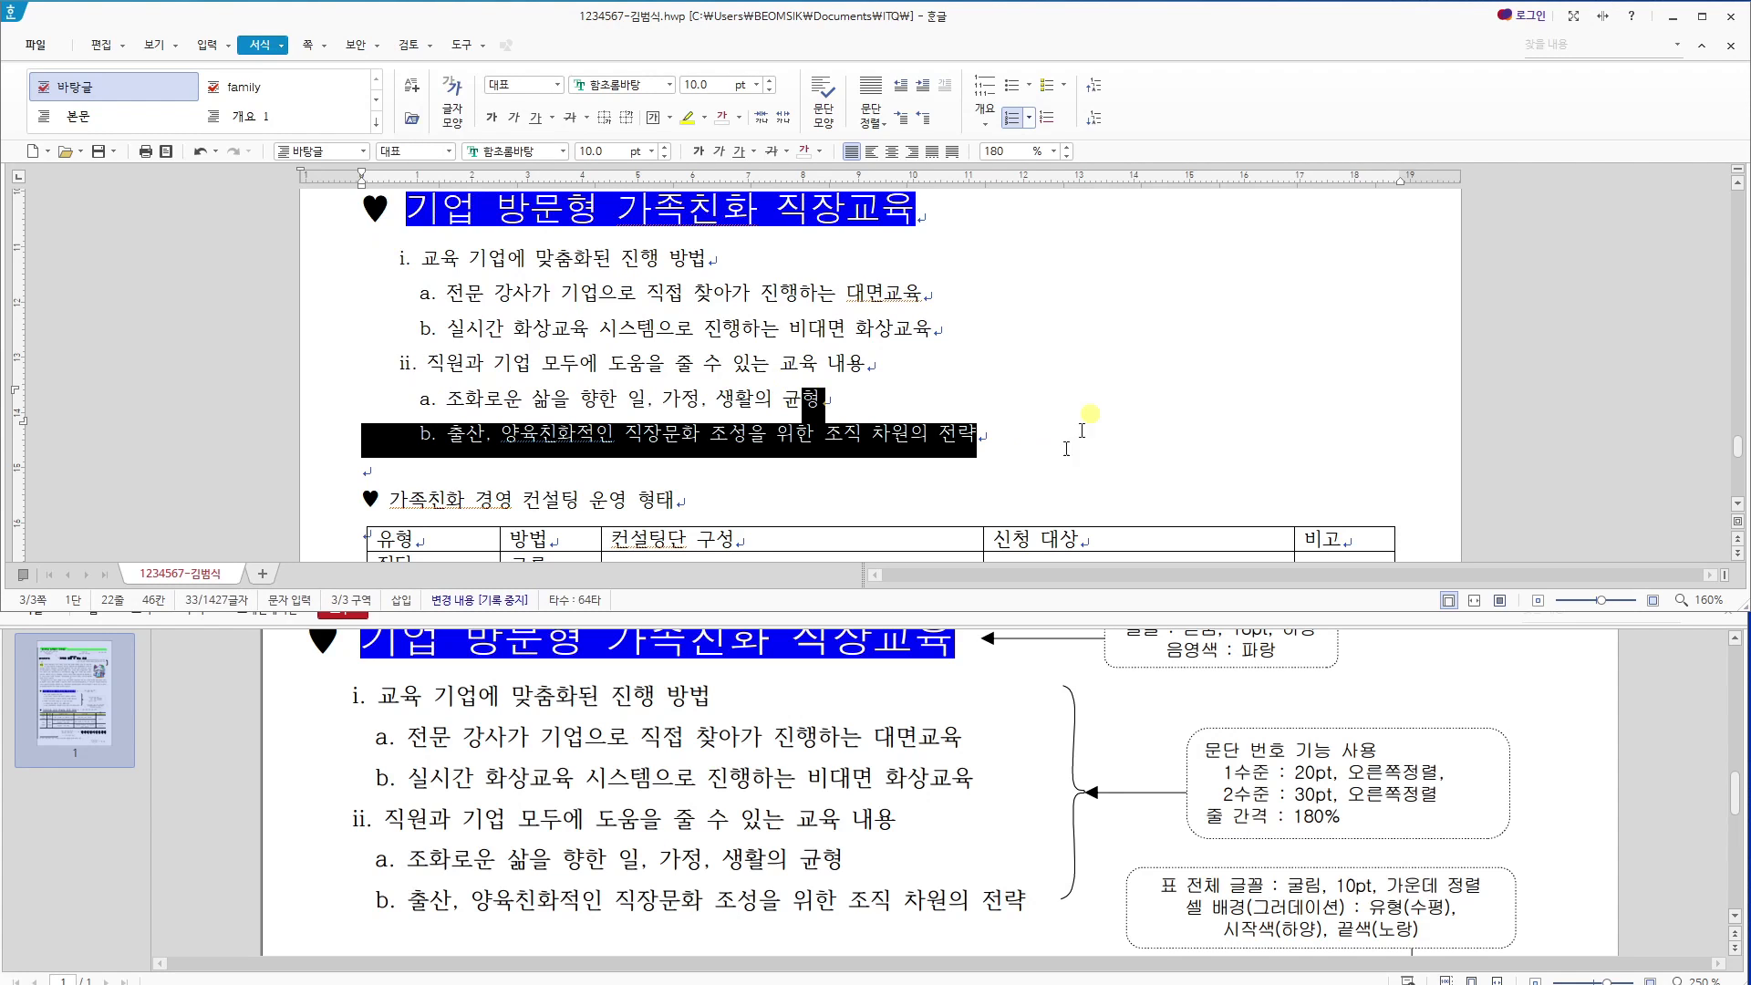
click(488, 331)
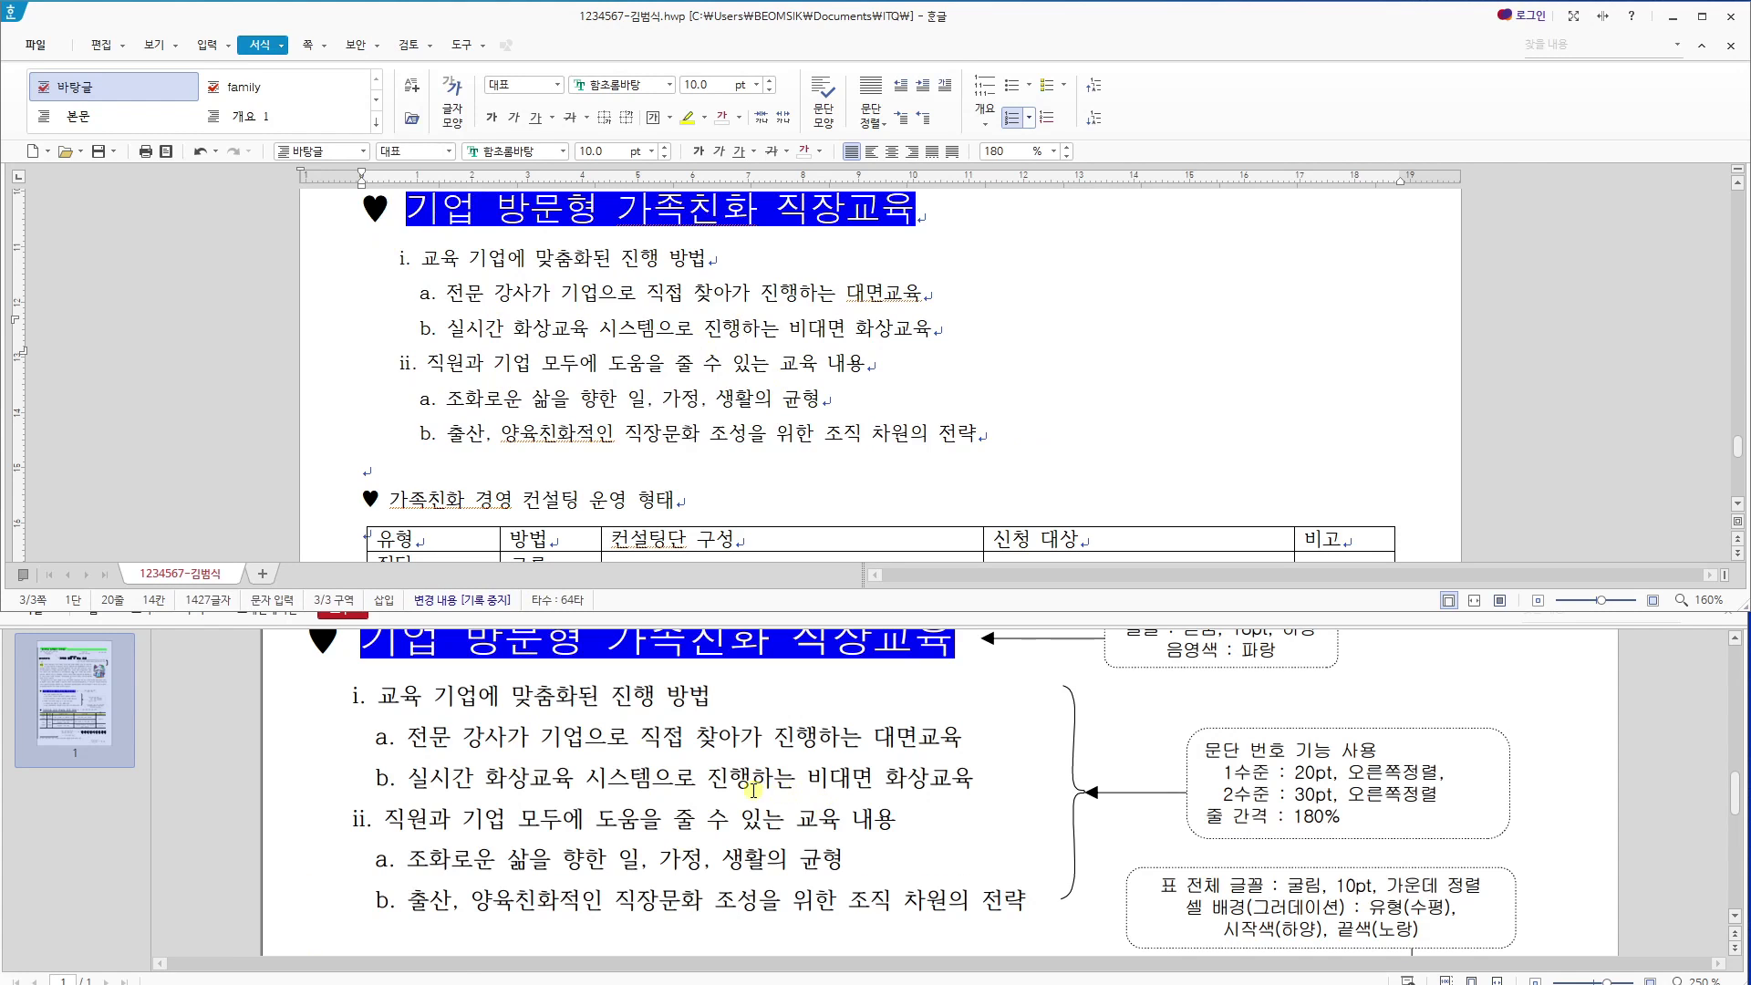
Format the whole second ♥ heading, 가족친화 경영 컨설팅 운영 형태, in 돋움 at 18 pt as the sample specifies.
scroll(753, 790, down, 2)
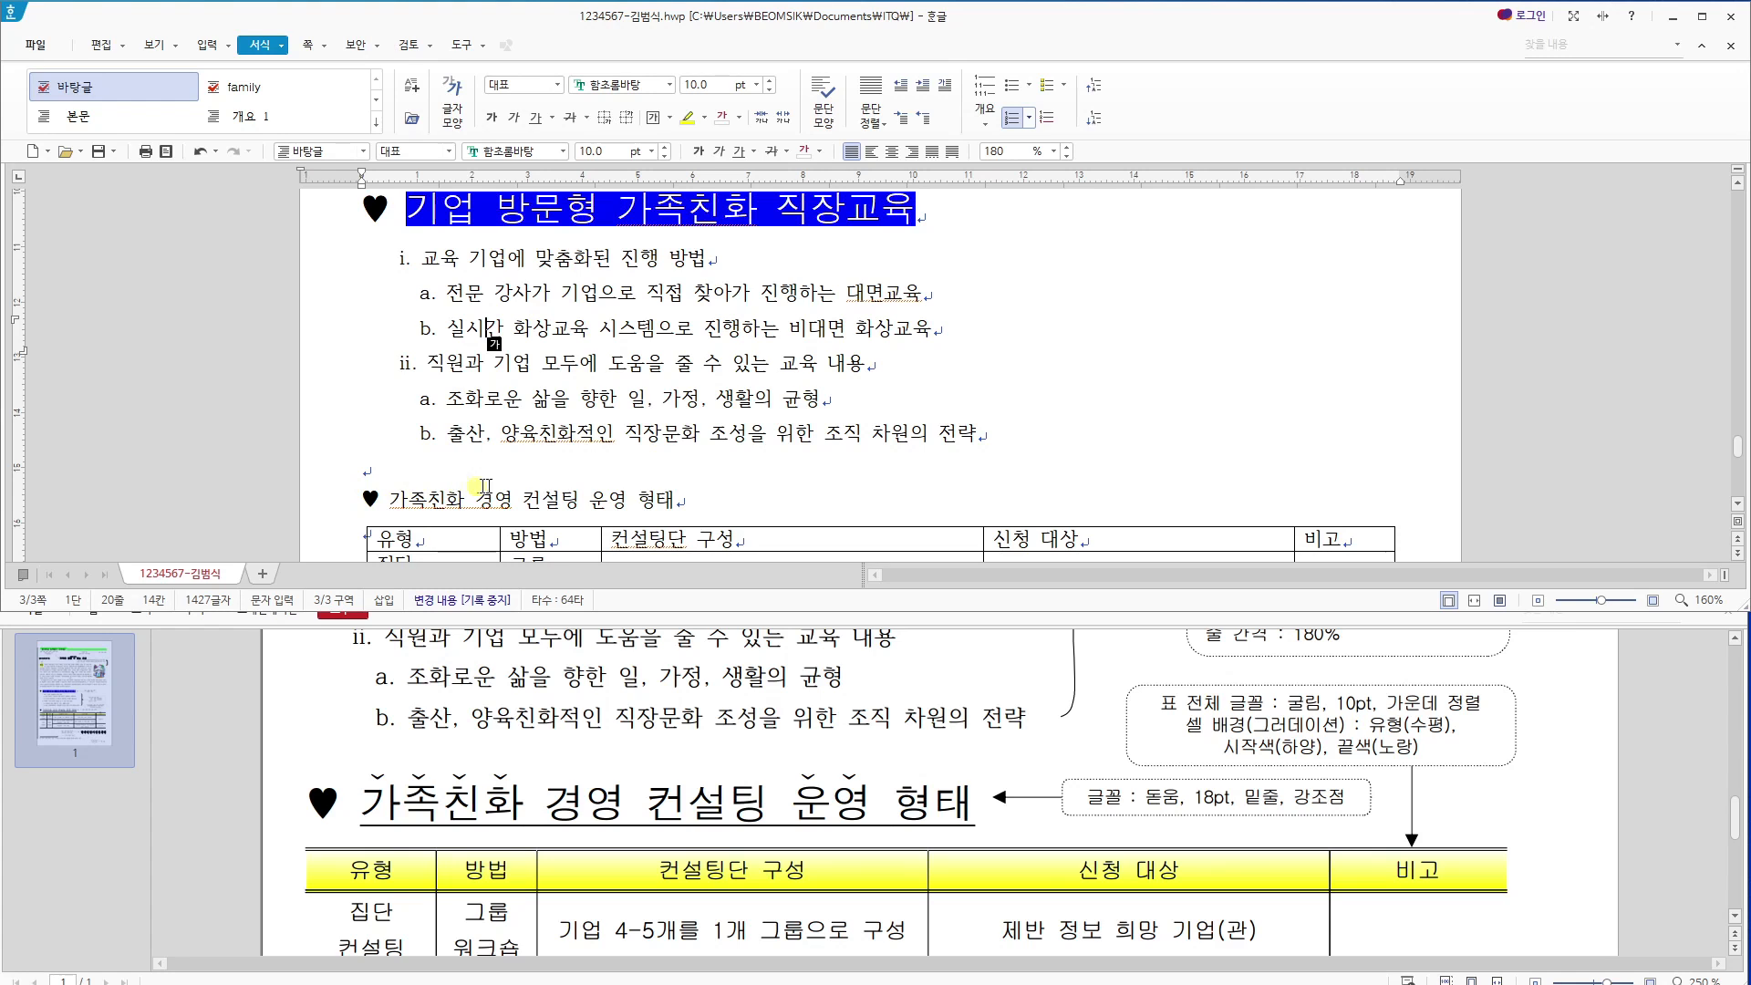
scroll(704, 722, down, 1)
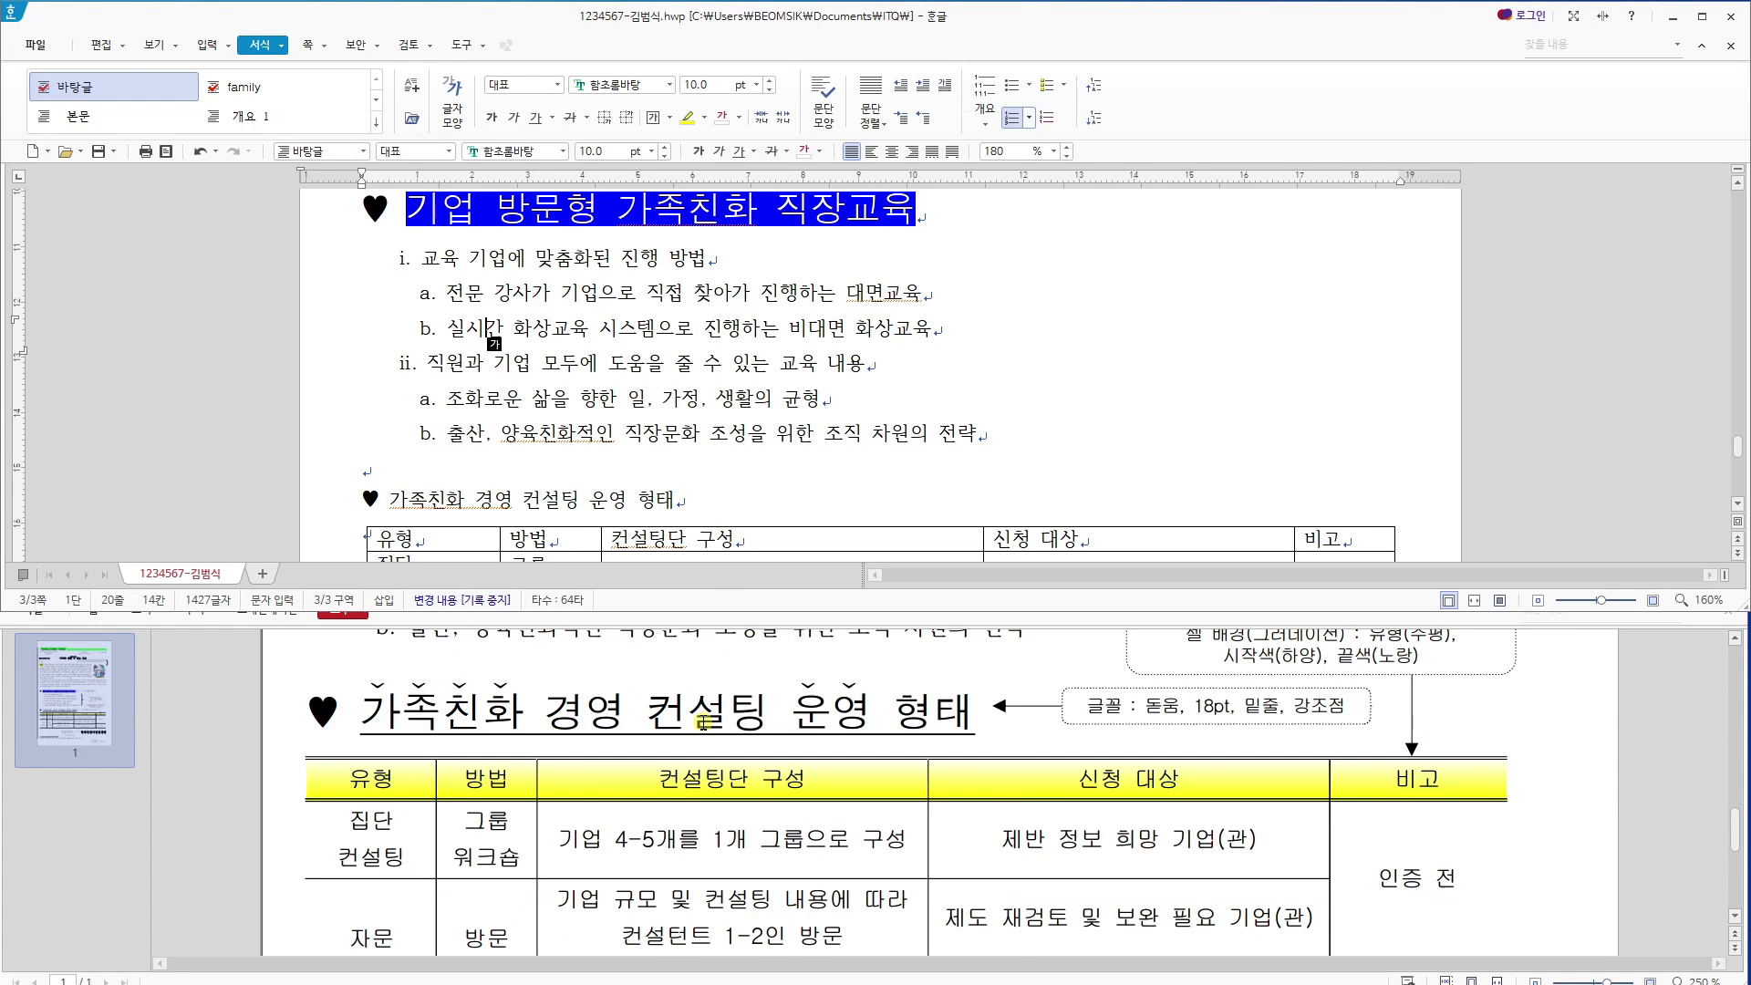
drag(682, 501, 364, 498)
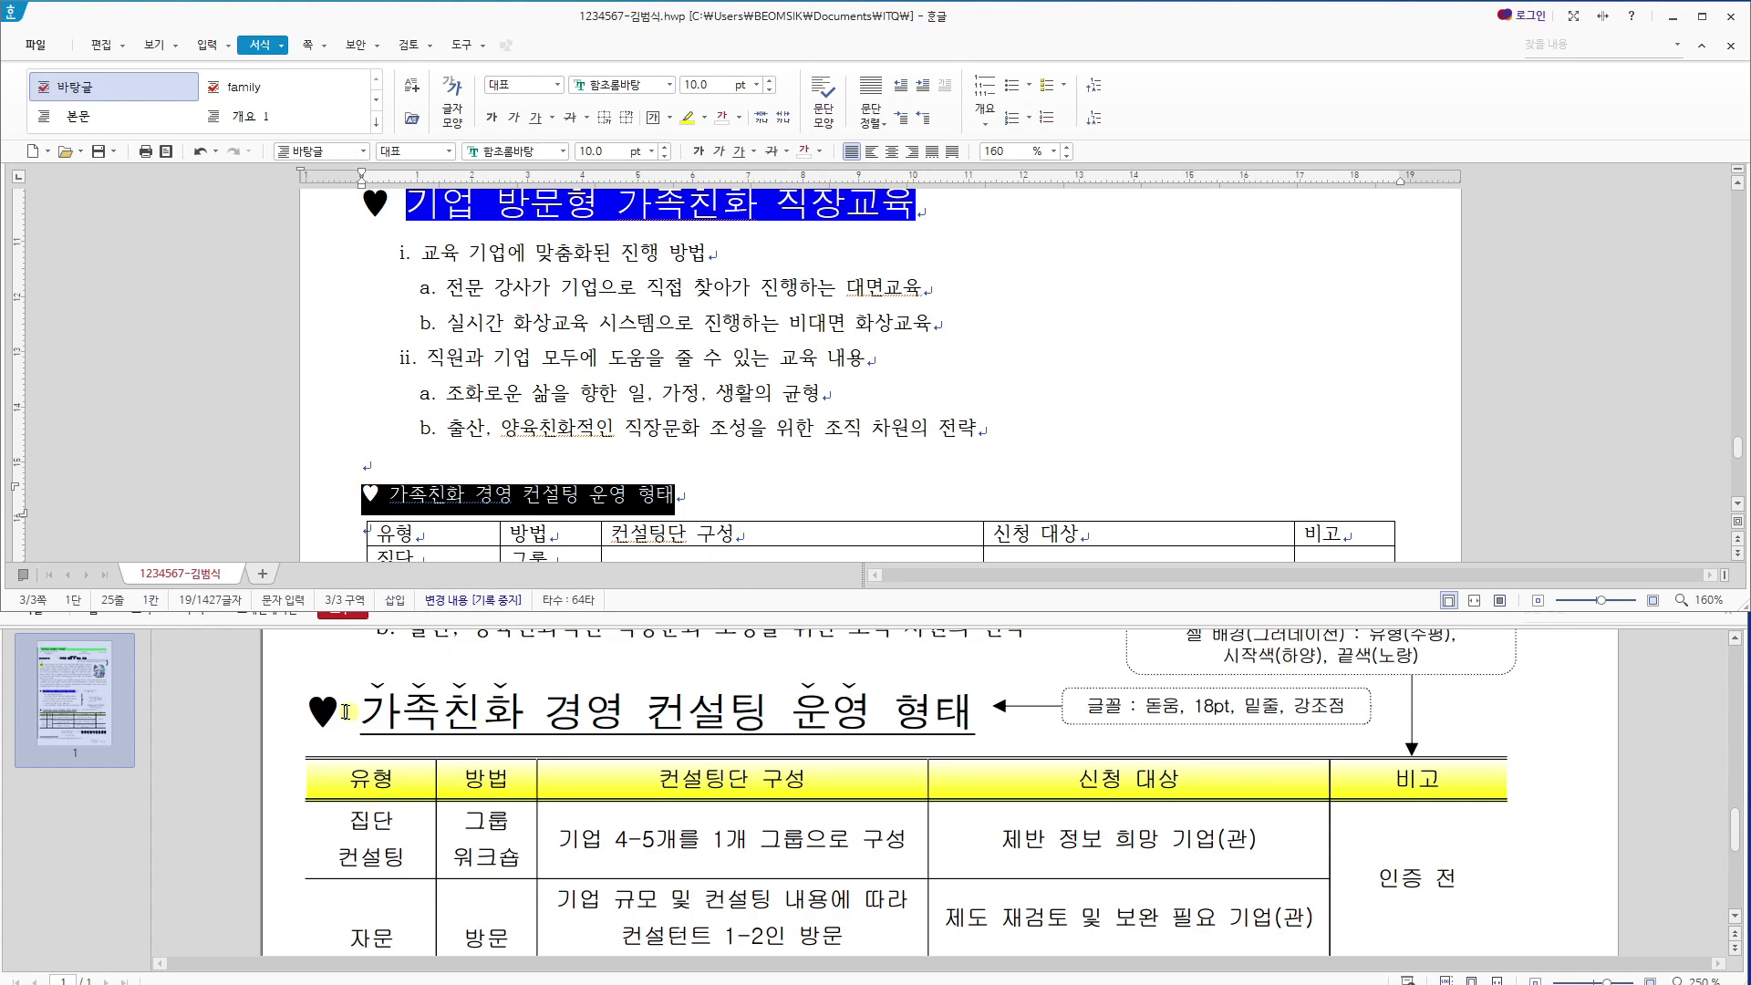
click(537, 151)
text(돋움)
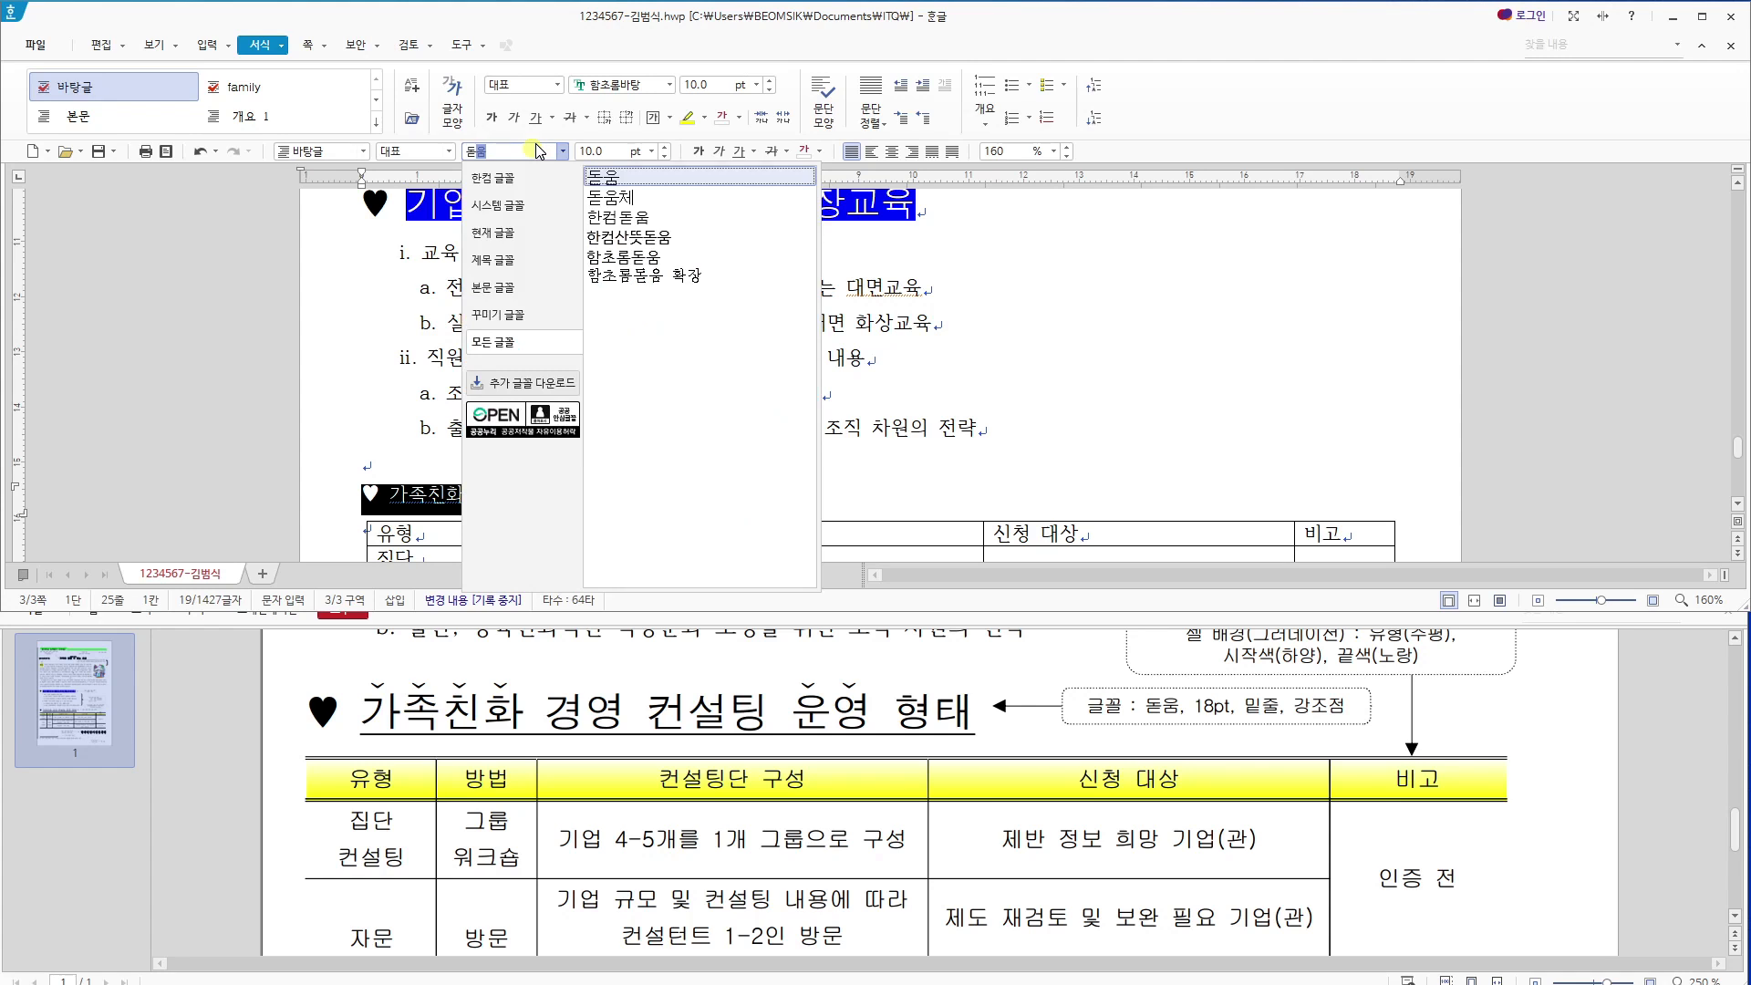
key(Return)
click(617, 152)
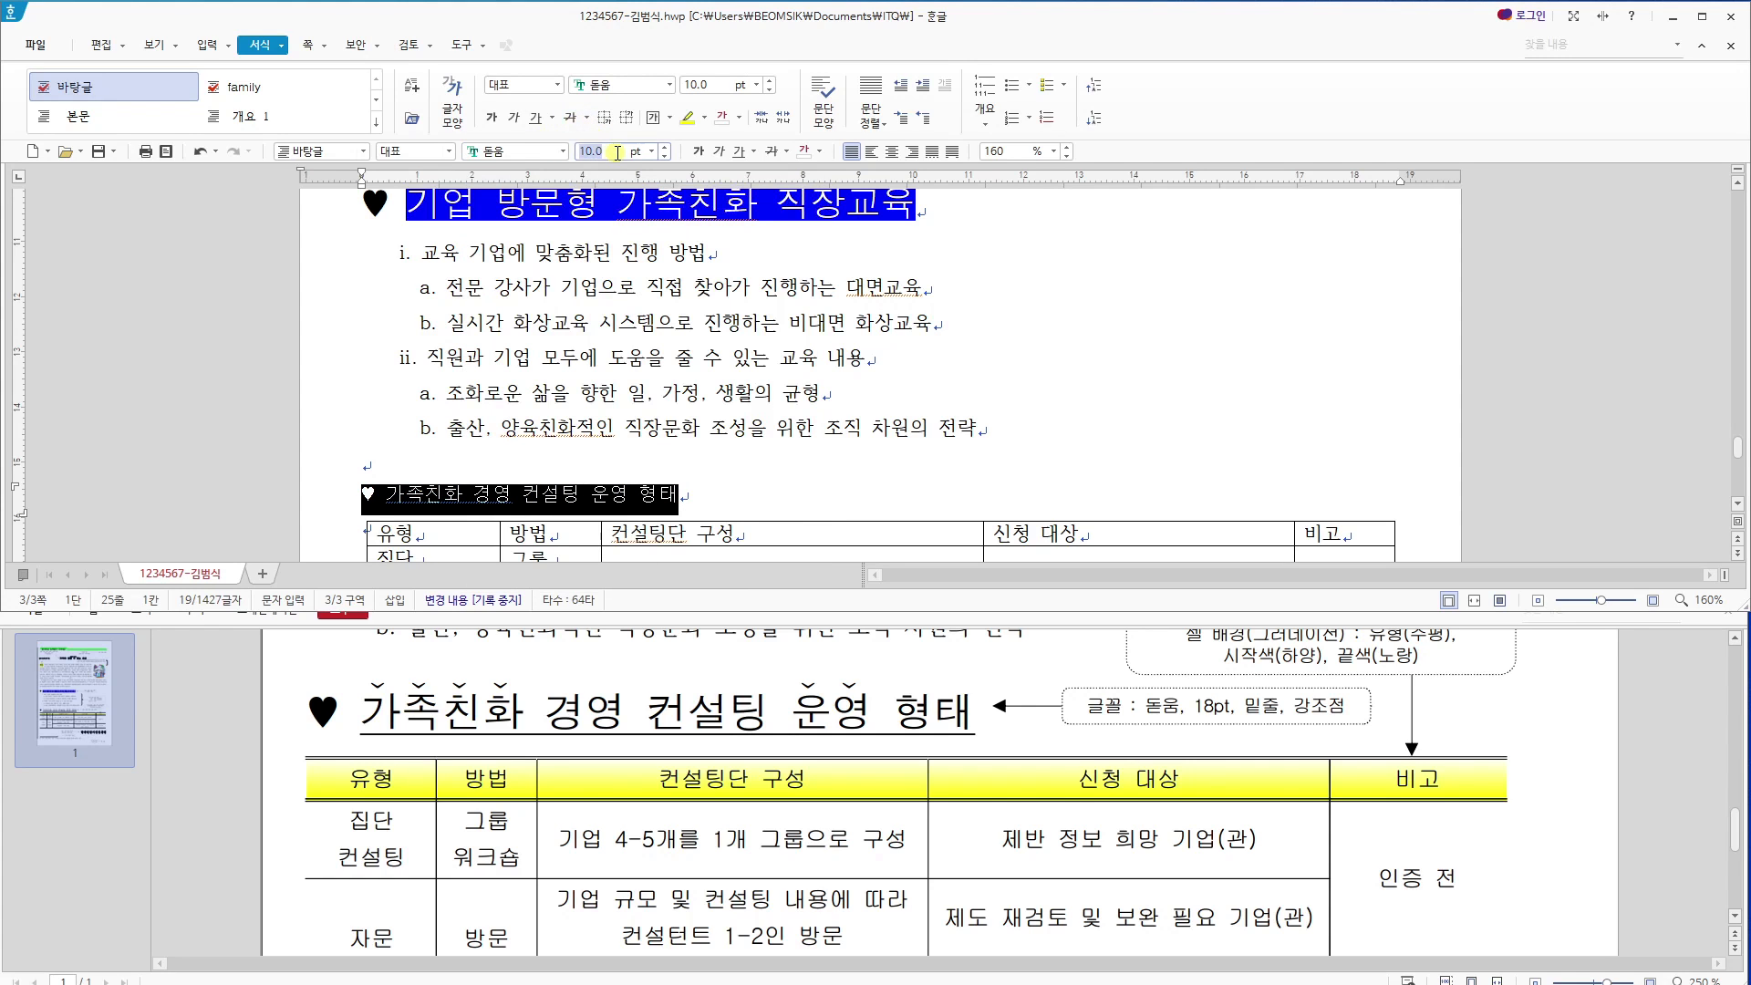
text(18)
key(Return)
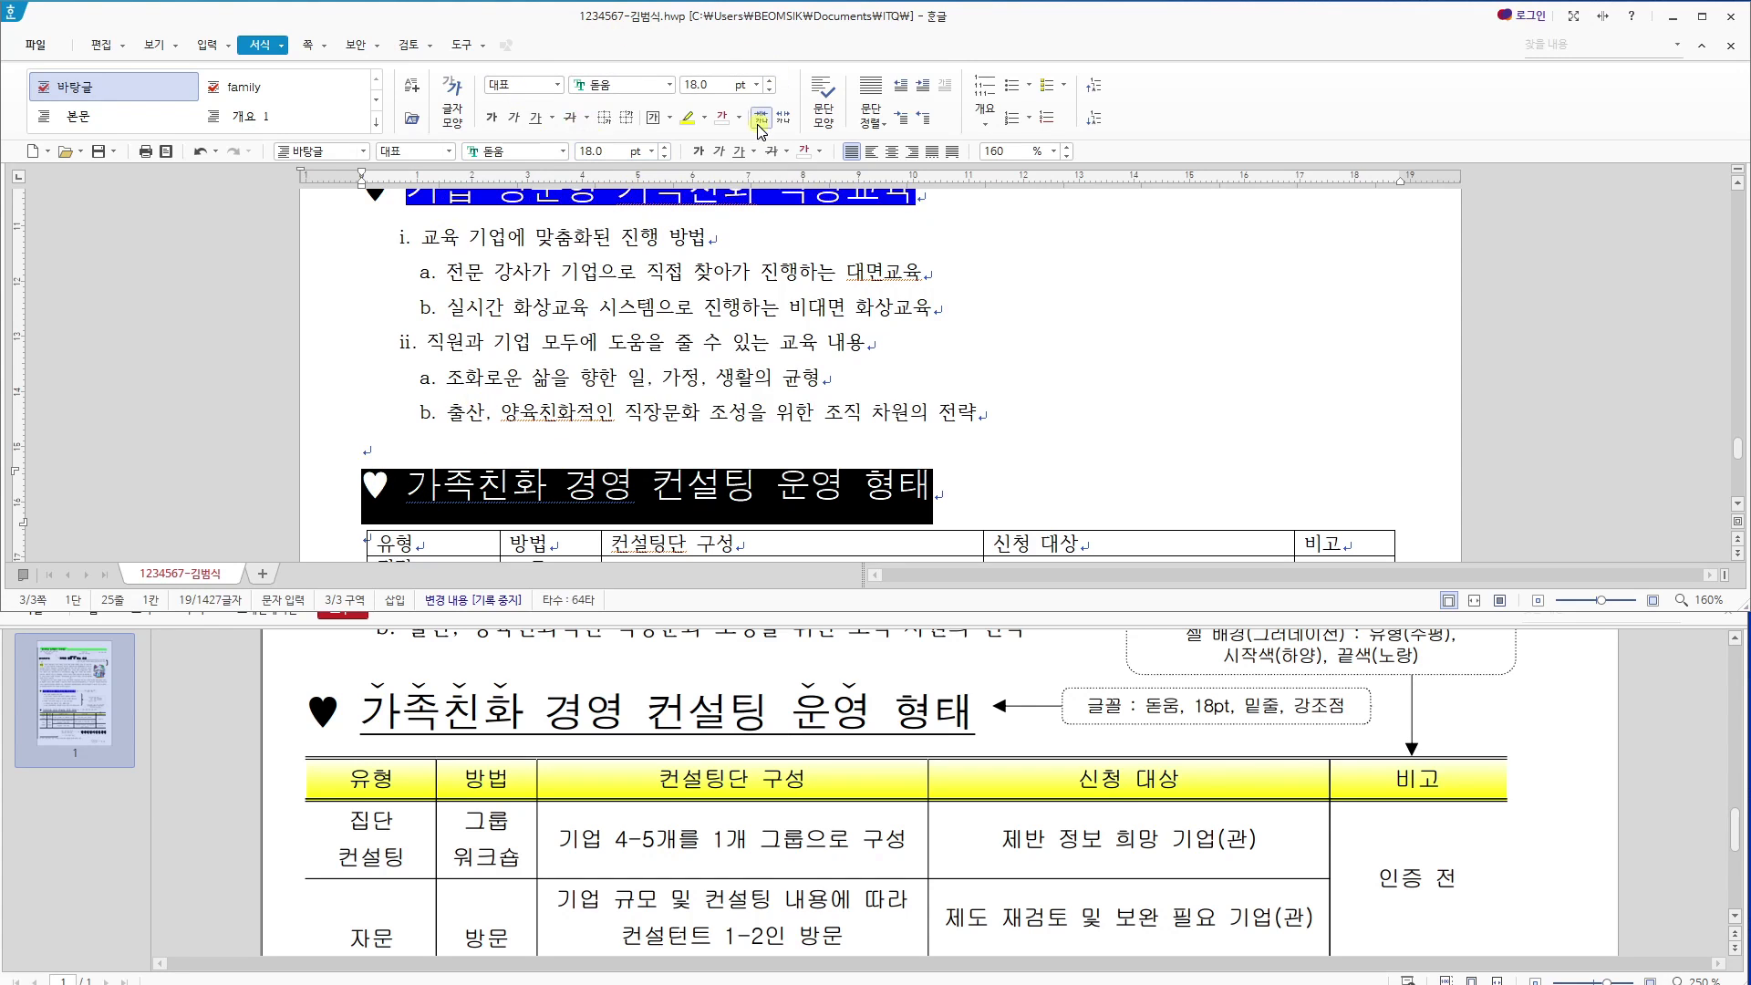
Underline only the text 가족친화 경영 컨설팅 운영 형태 in the second heading, leaving out the ♥ symbol.
click(740, 151)
drag(408, 488, 365, 497)
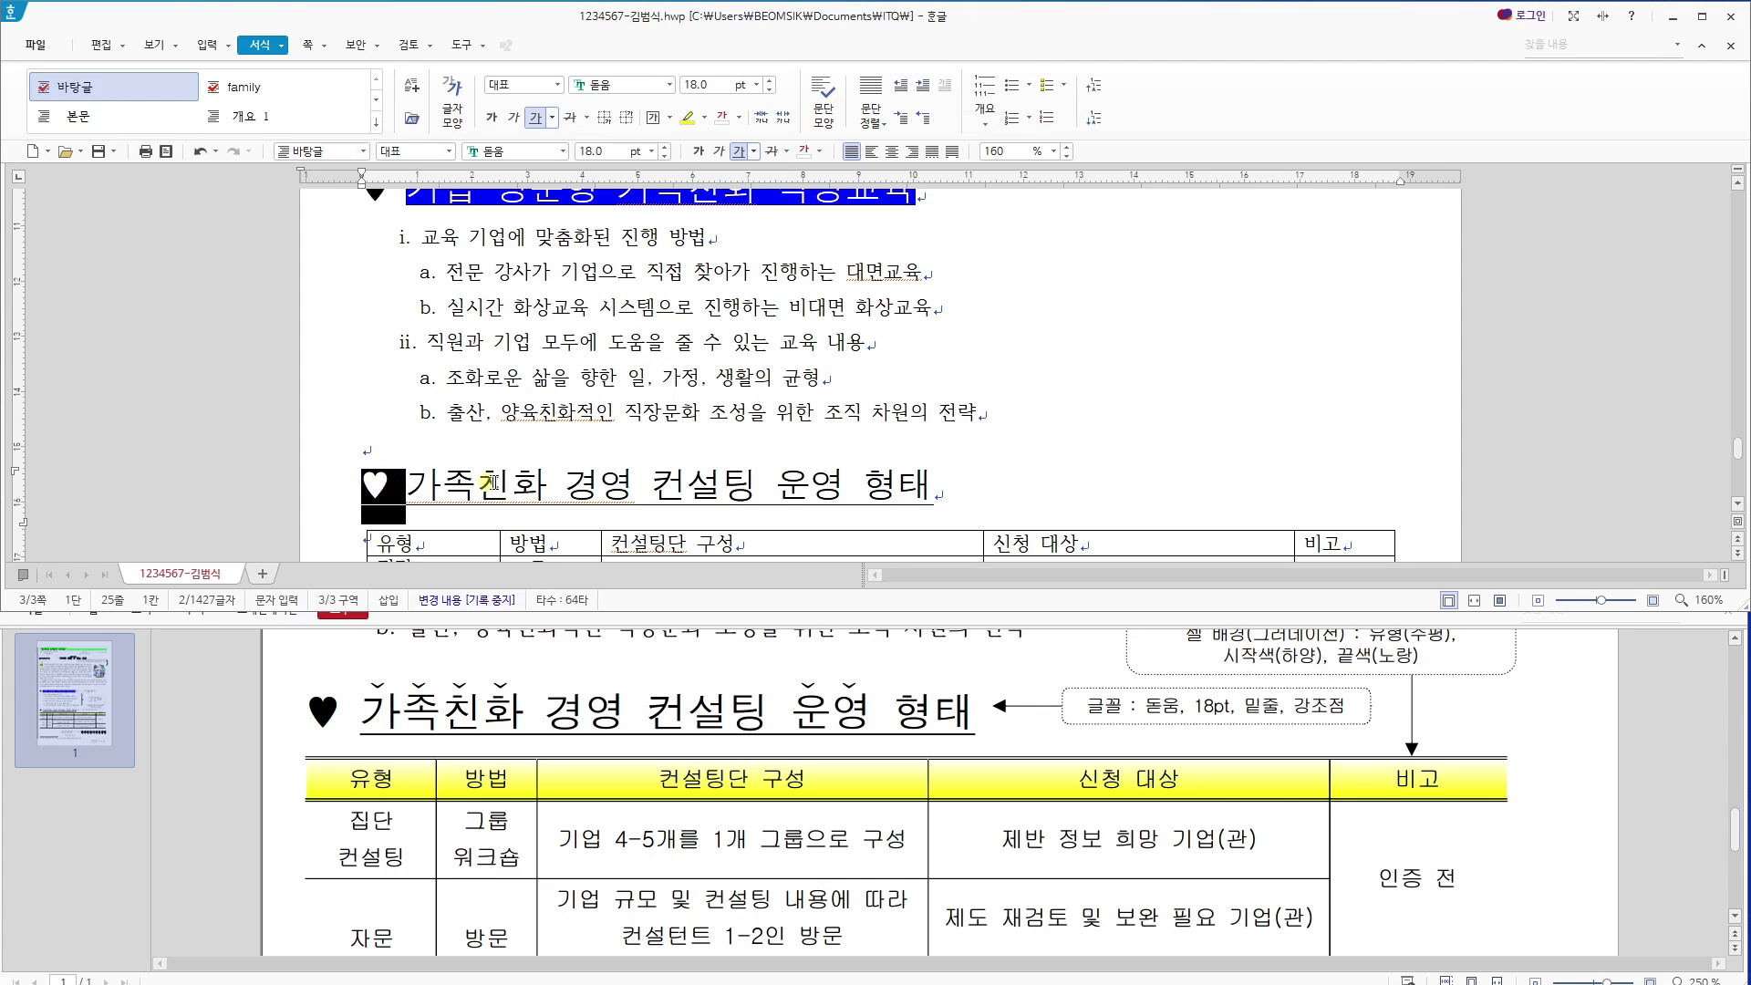
key(ctrl+z)
click(449, 492)
drag(410, 486, 975, 498)
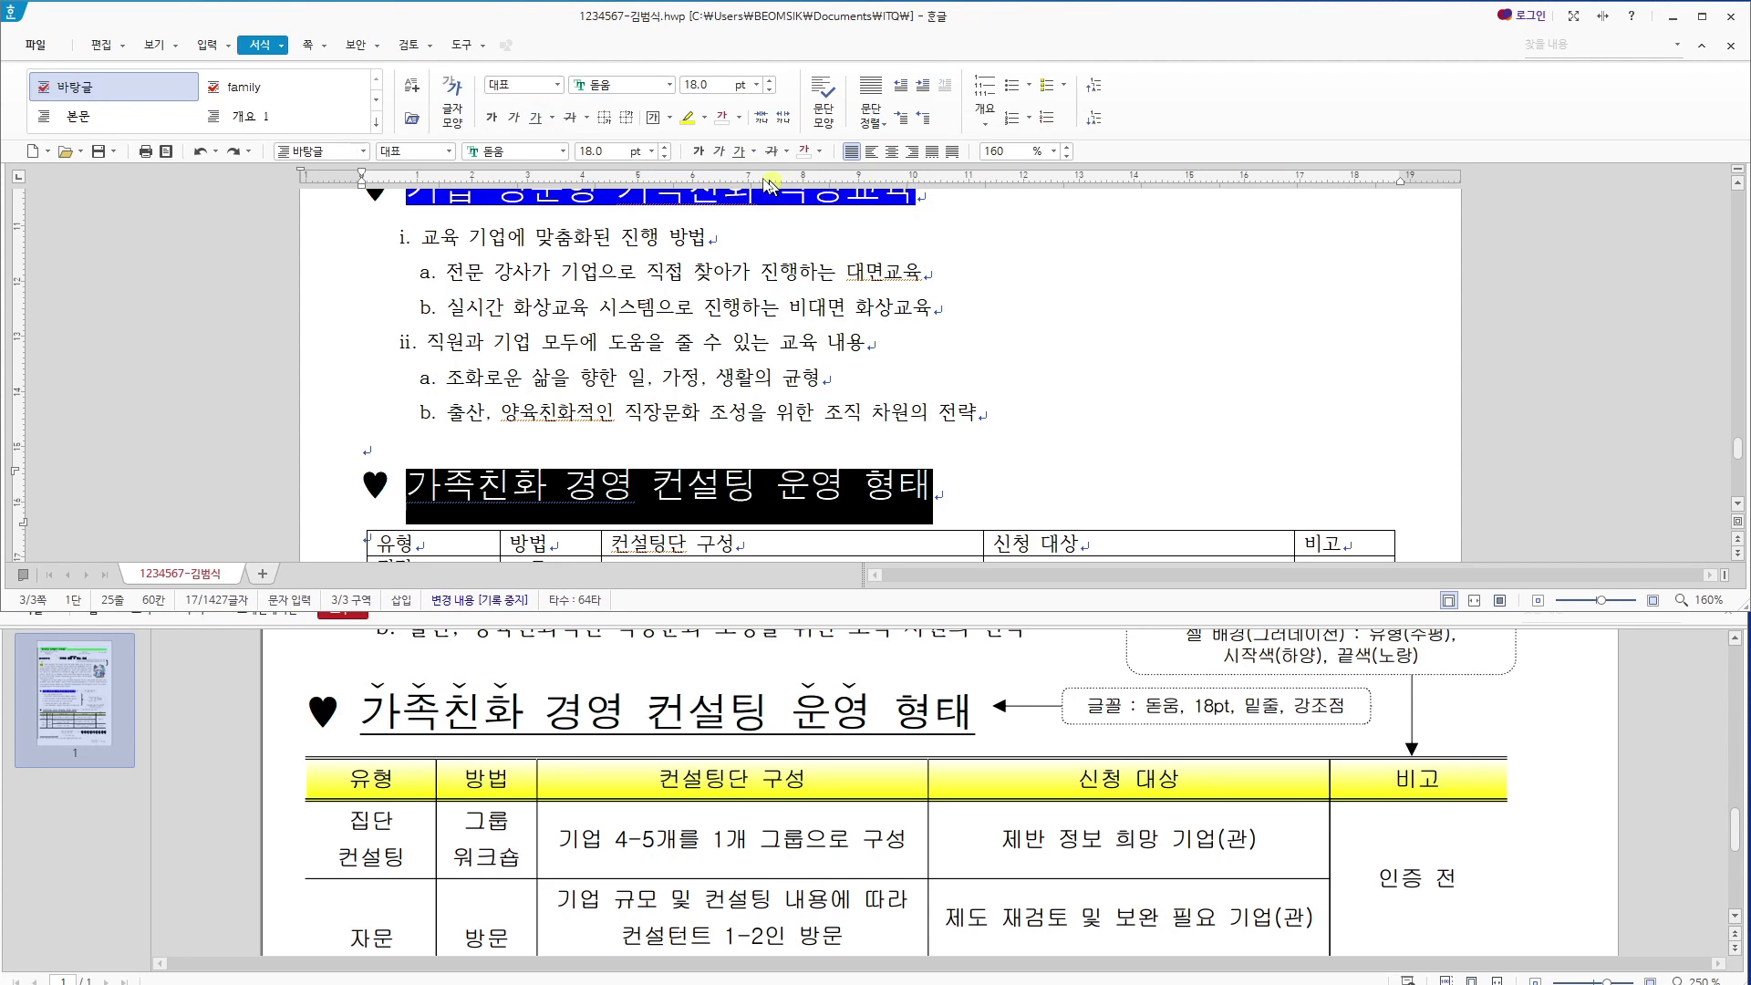
click(739, 151)
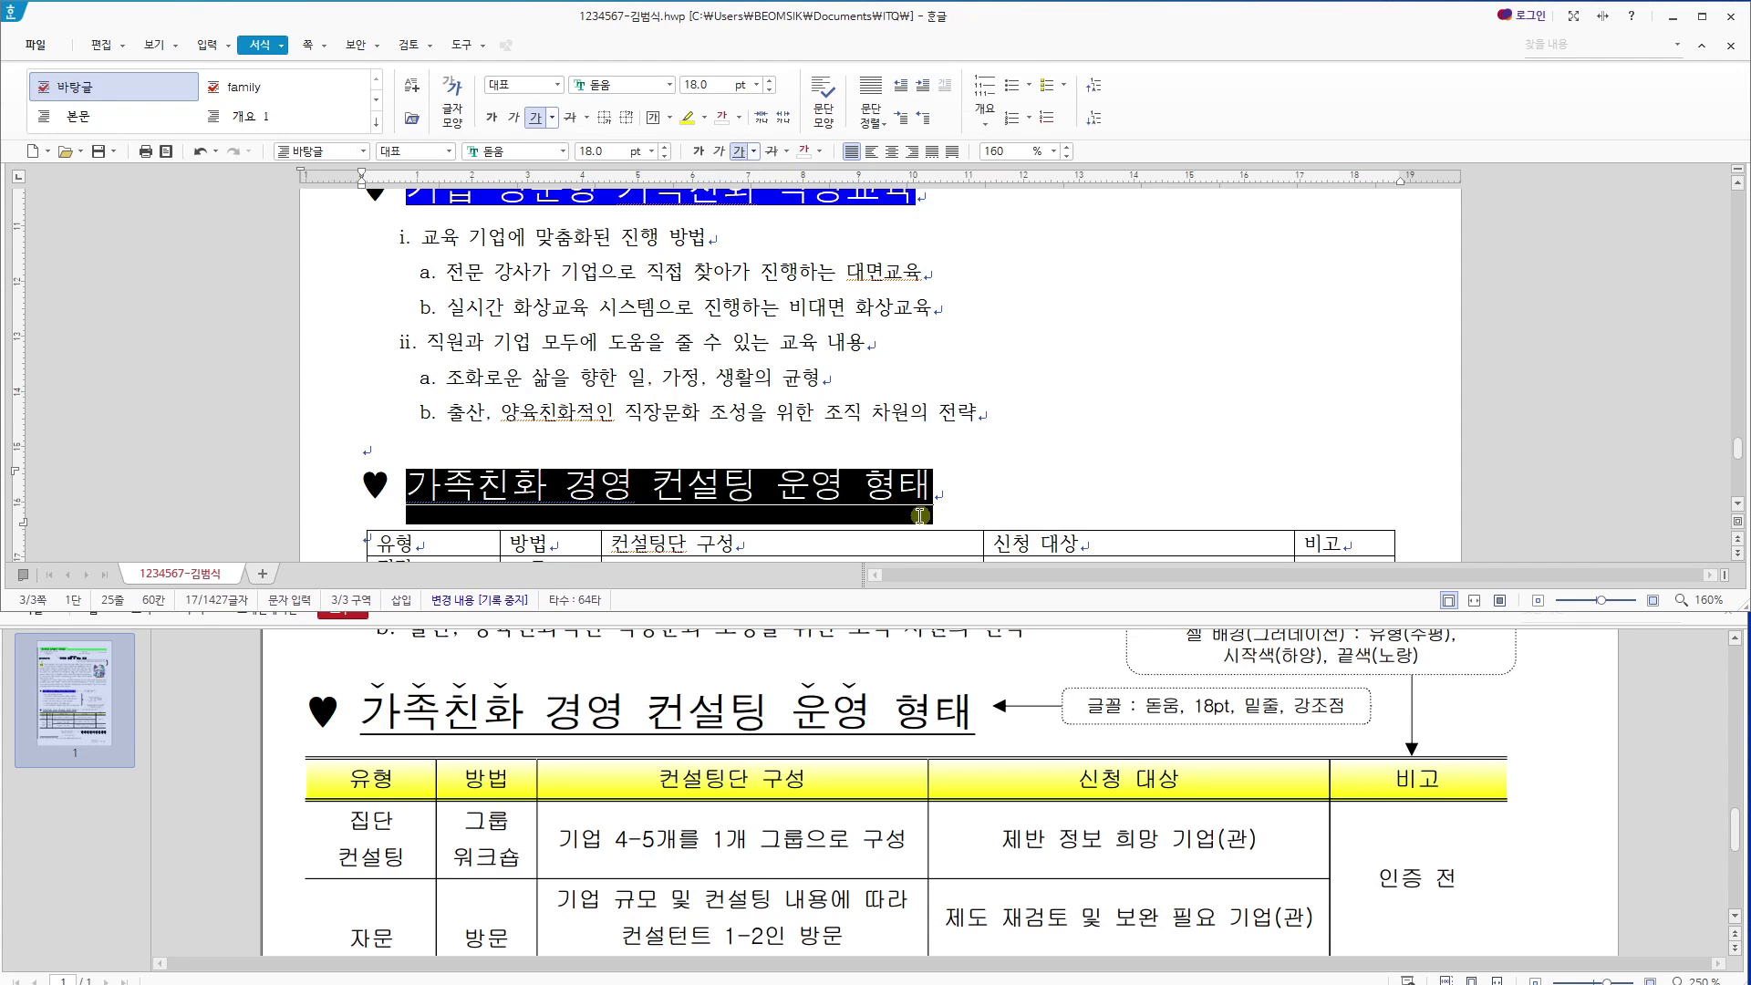
Check which heading words carry 강조점 in the sample and apply the ˇ emphasis mark to 가족친화.
click(512, 690)
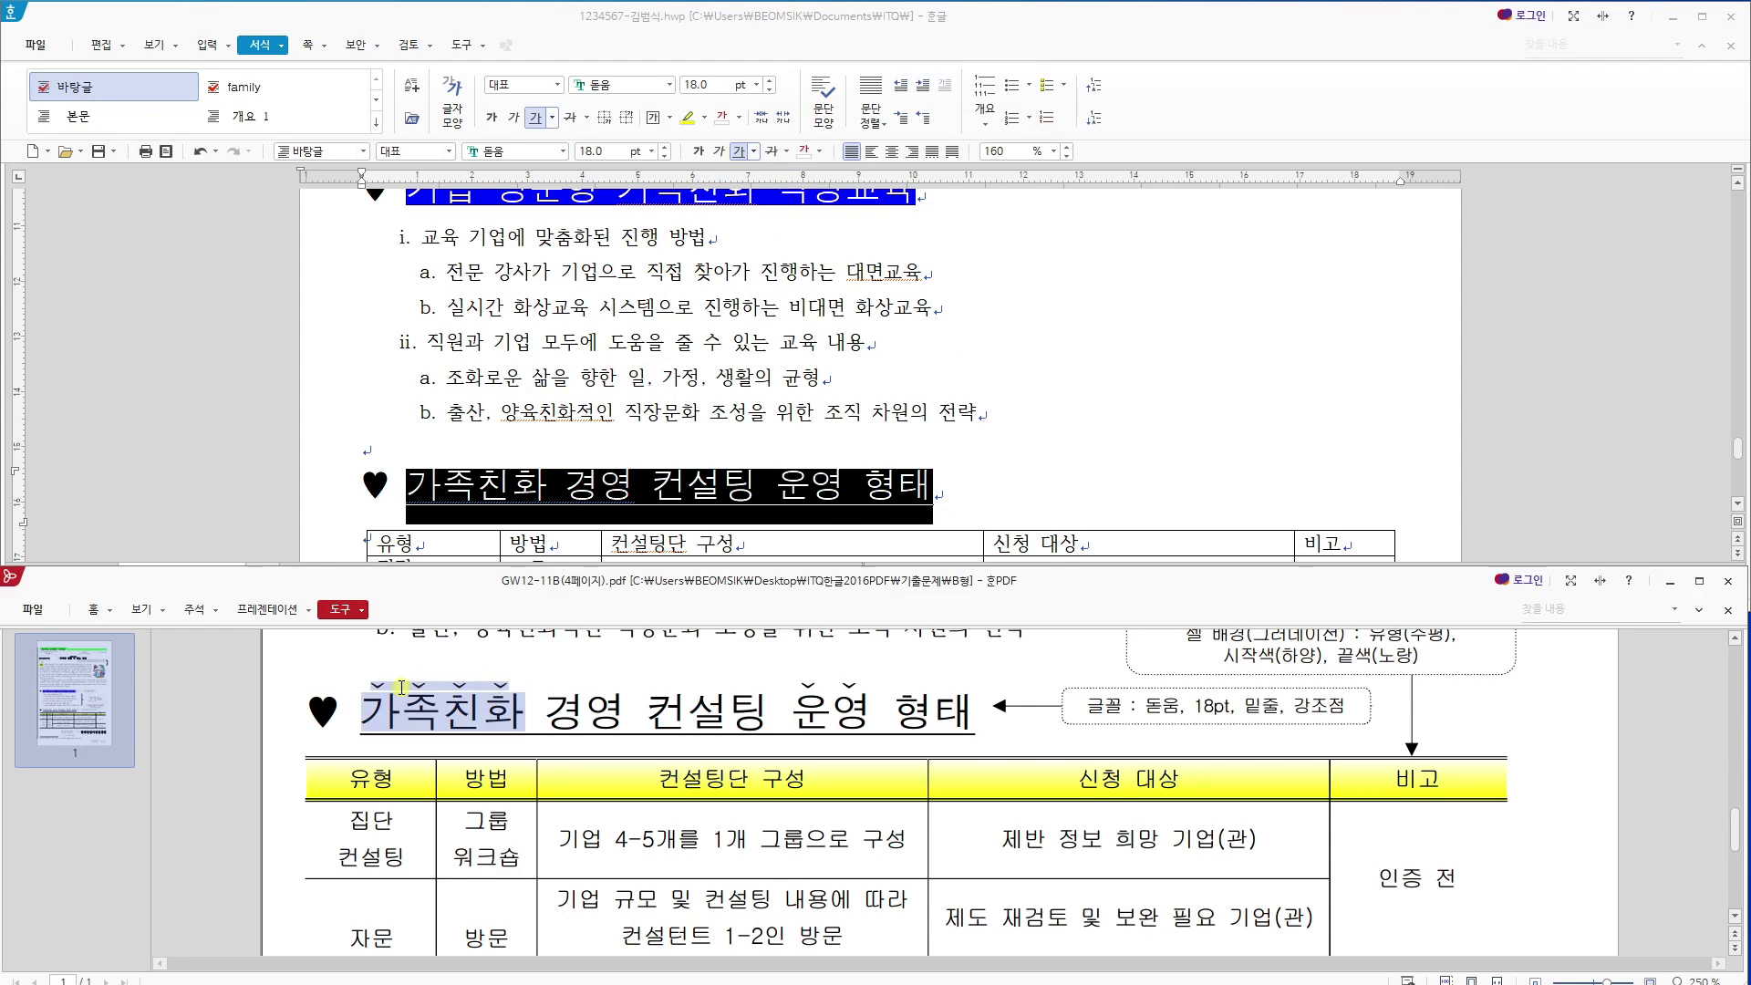
drag(803, 683, 858, 683)
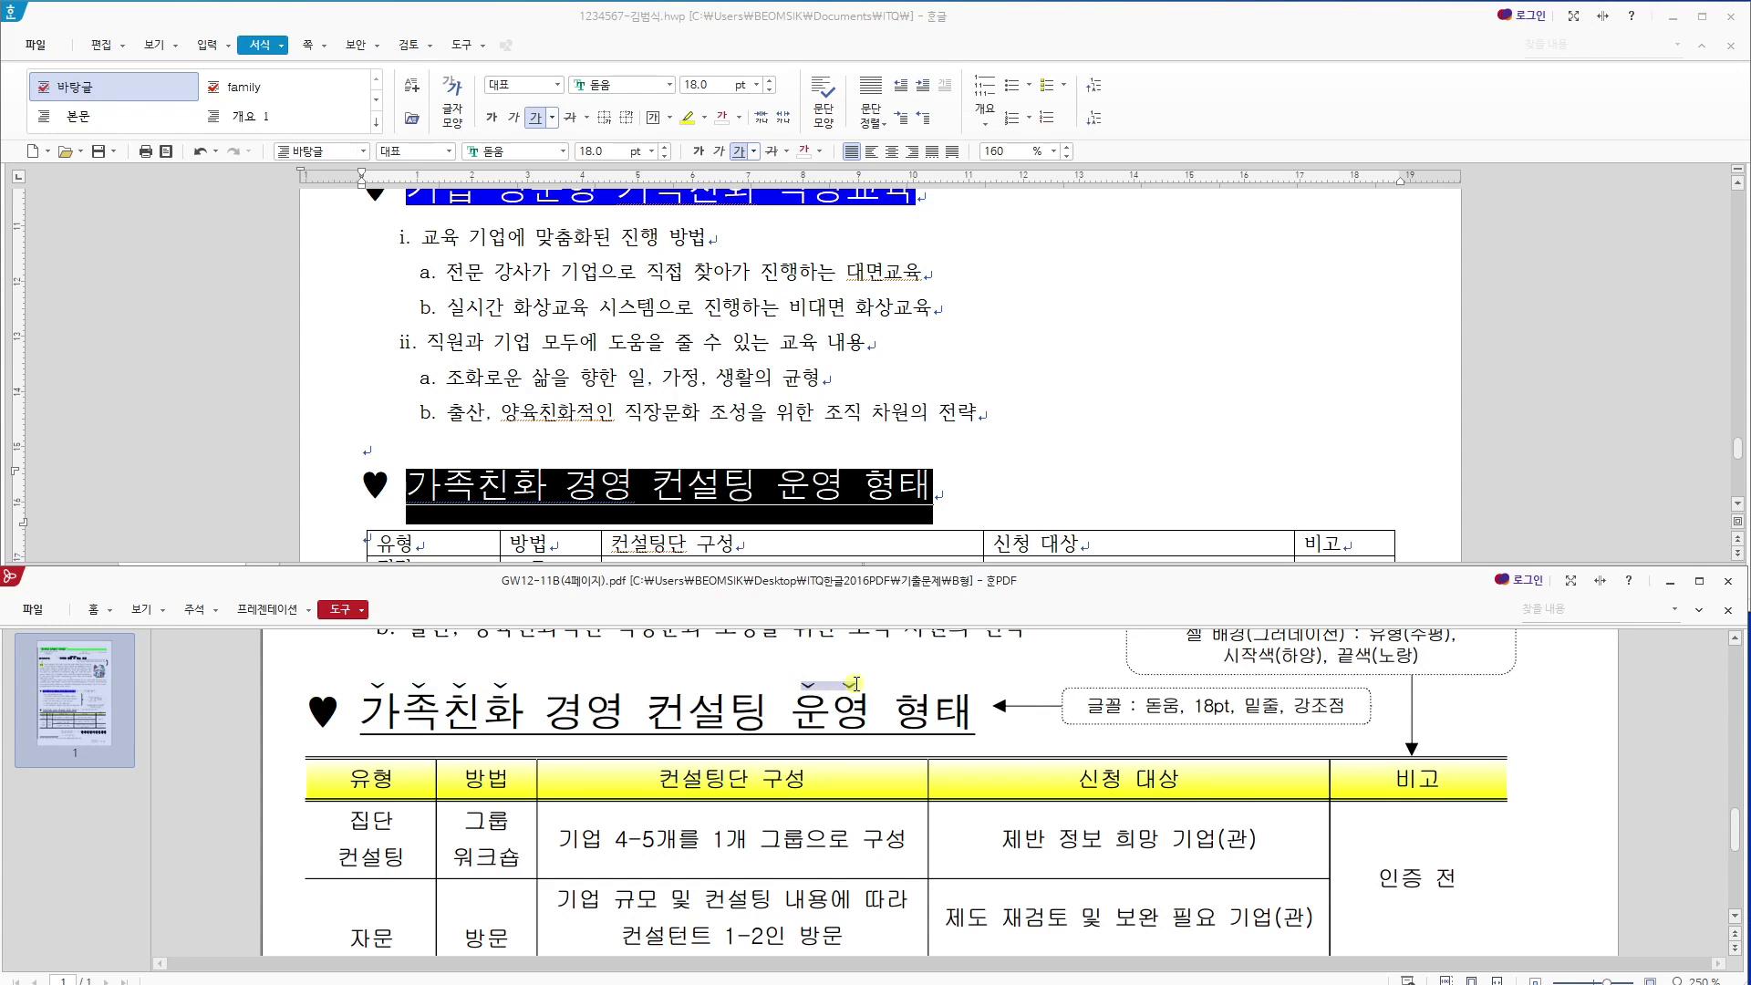
click(566, 467)
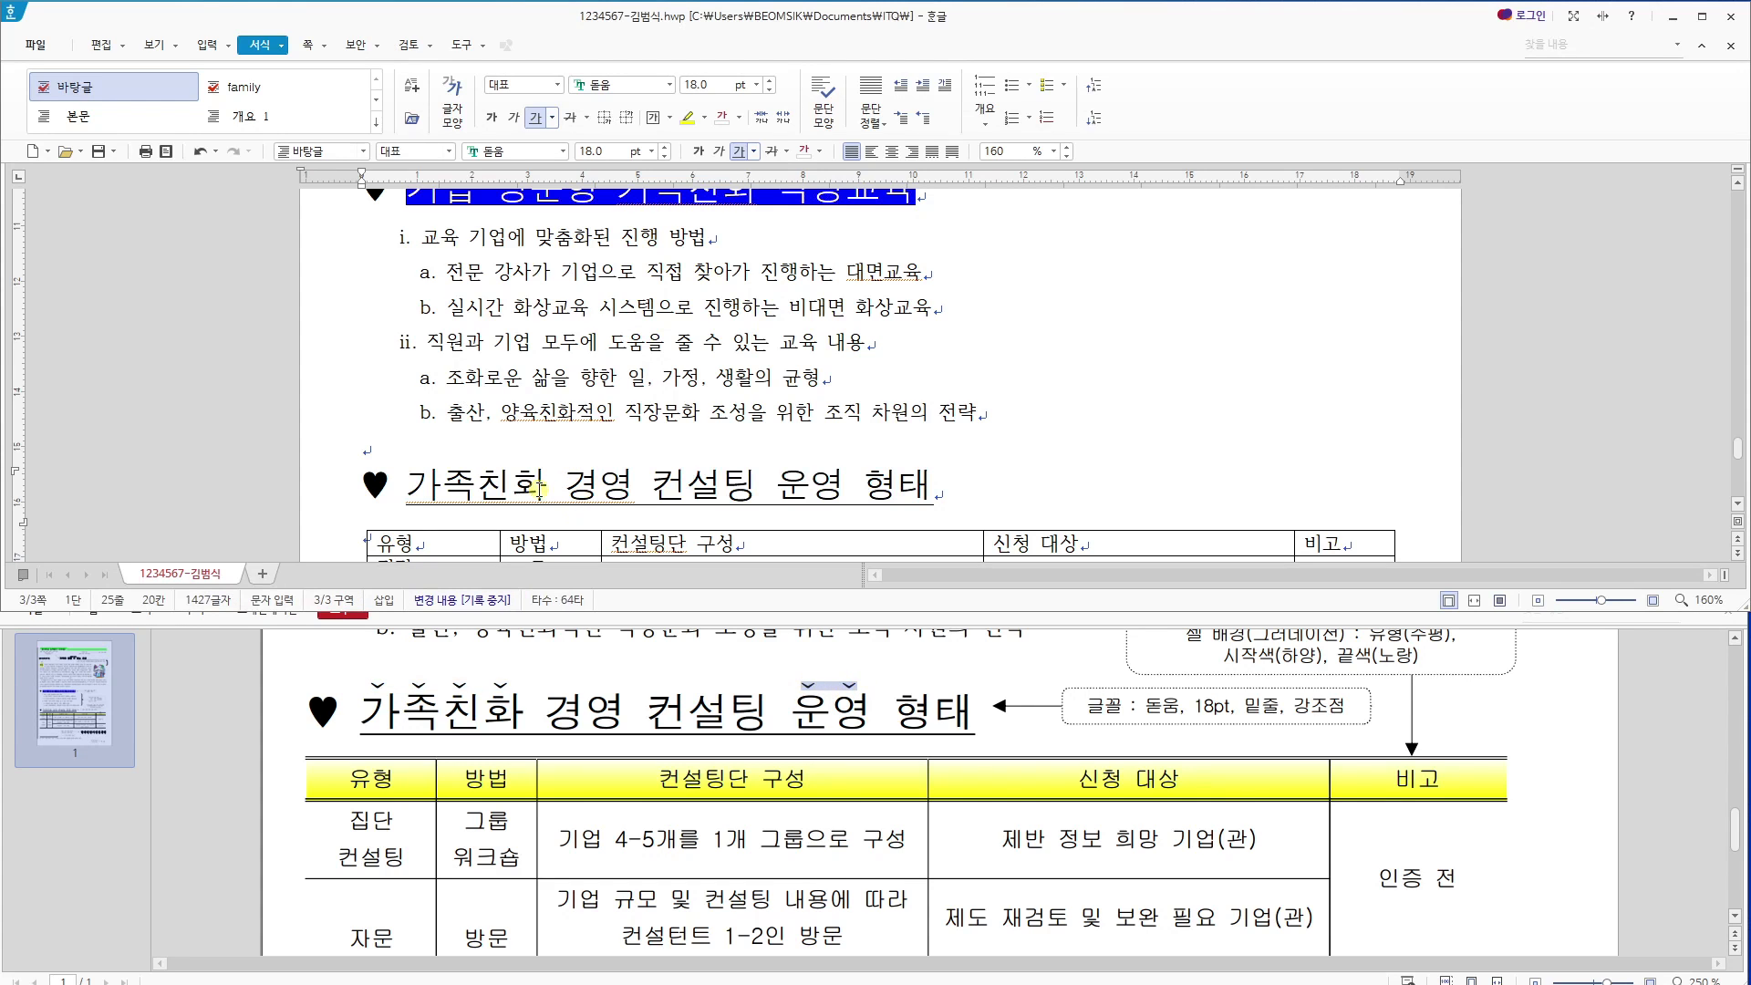
drag(547, 493, 406, 497)
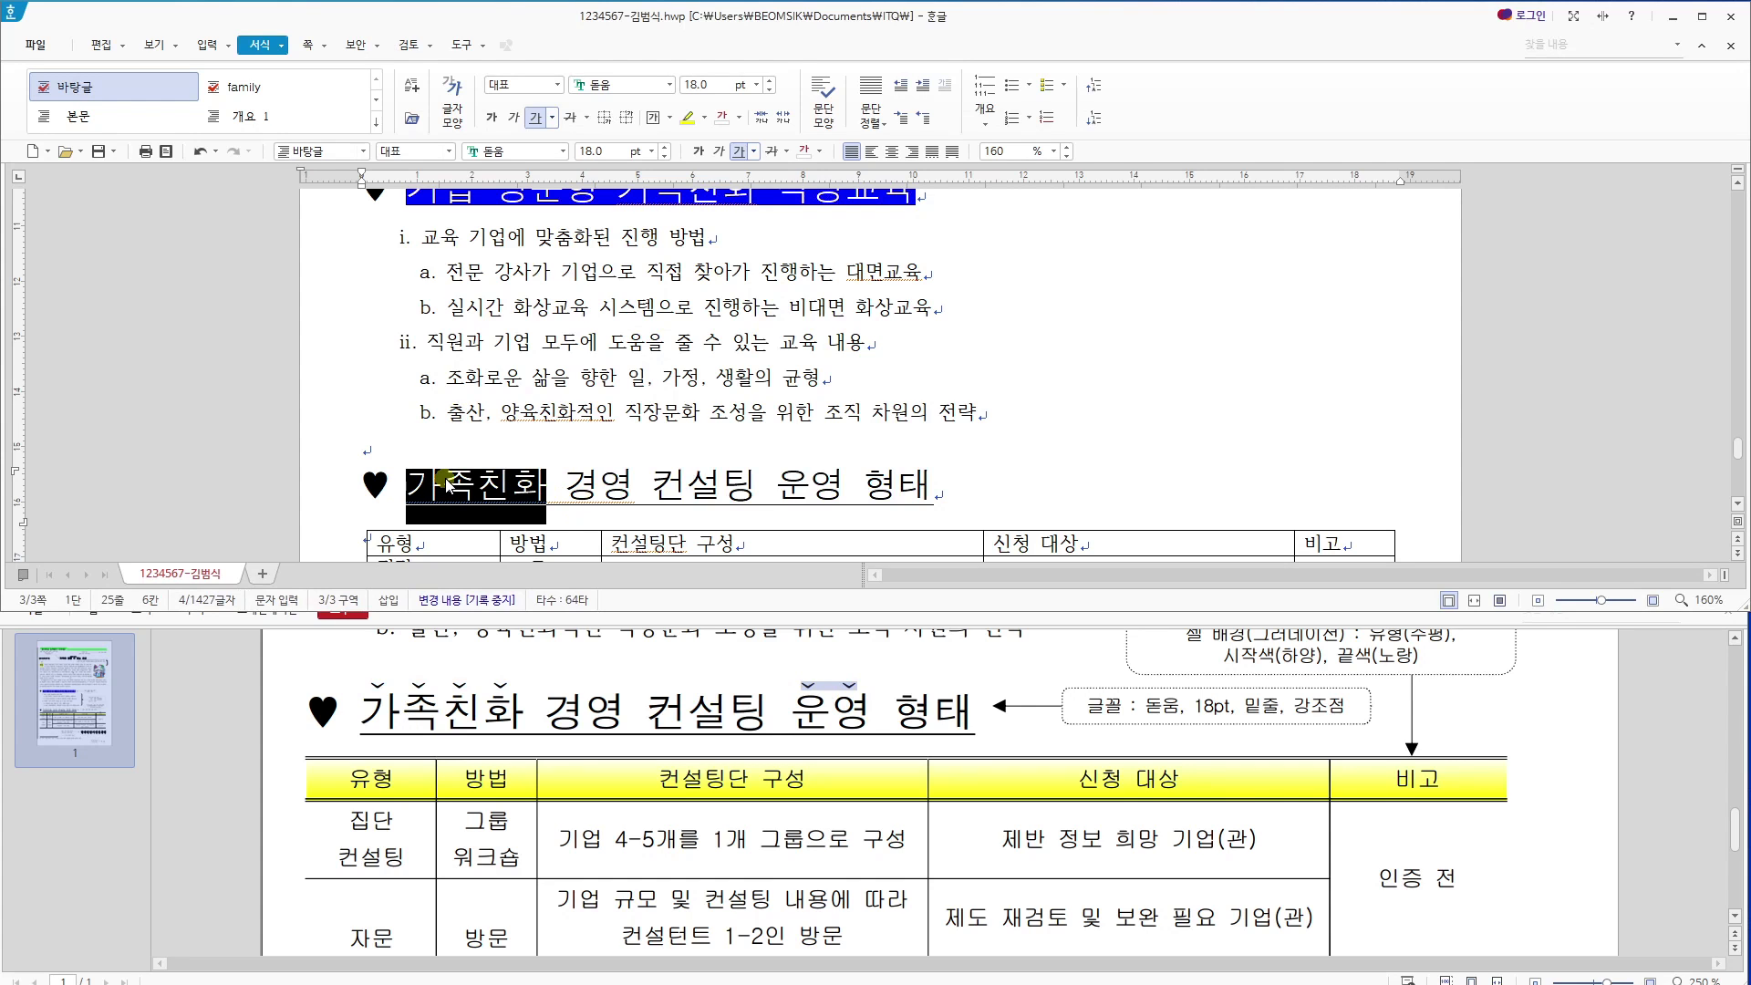
key(alt+l)
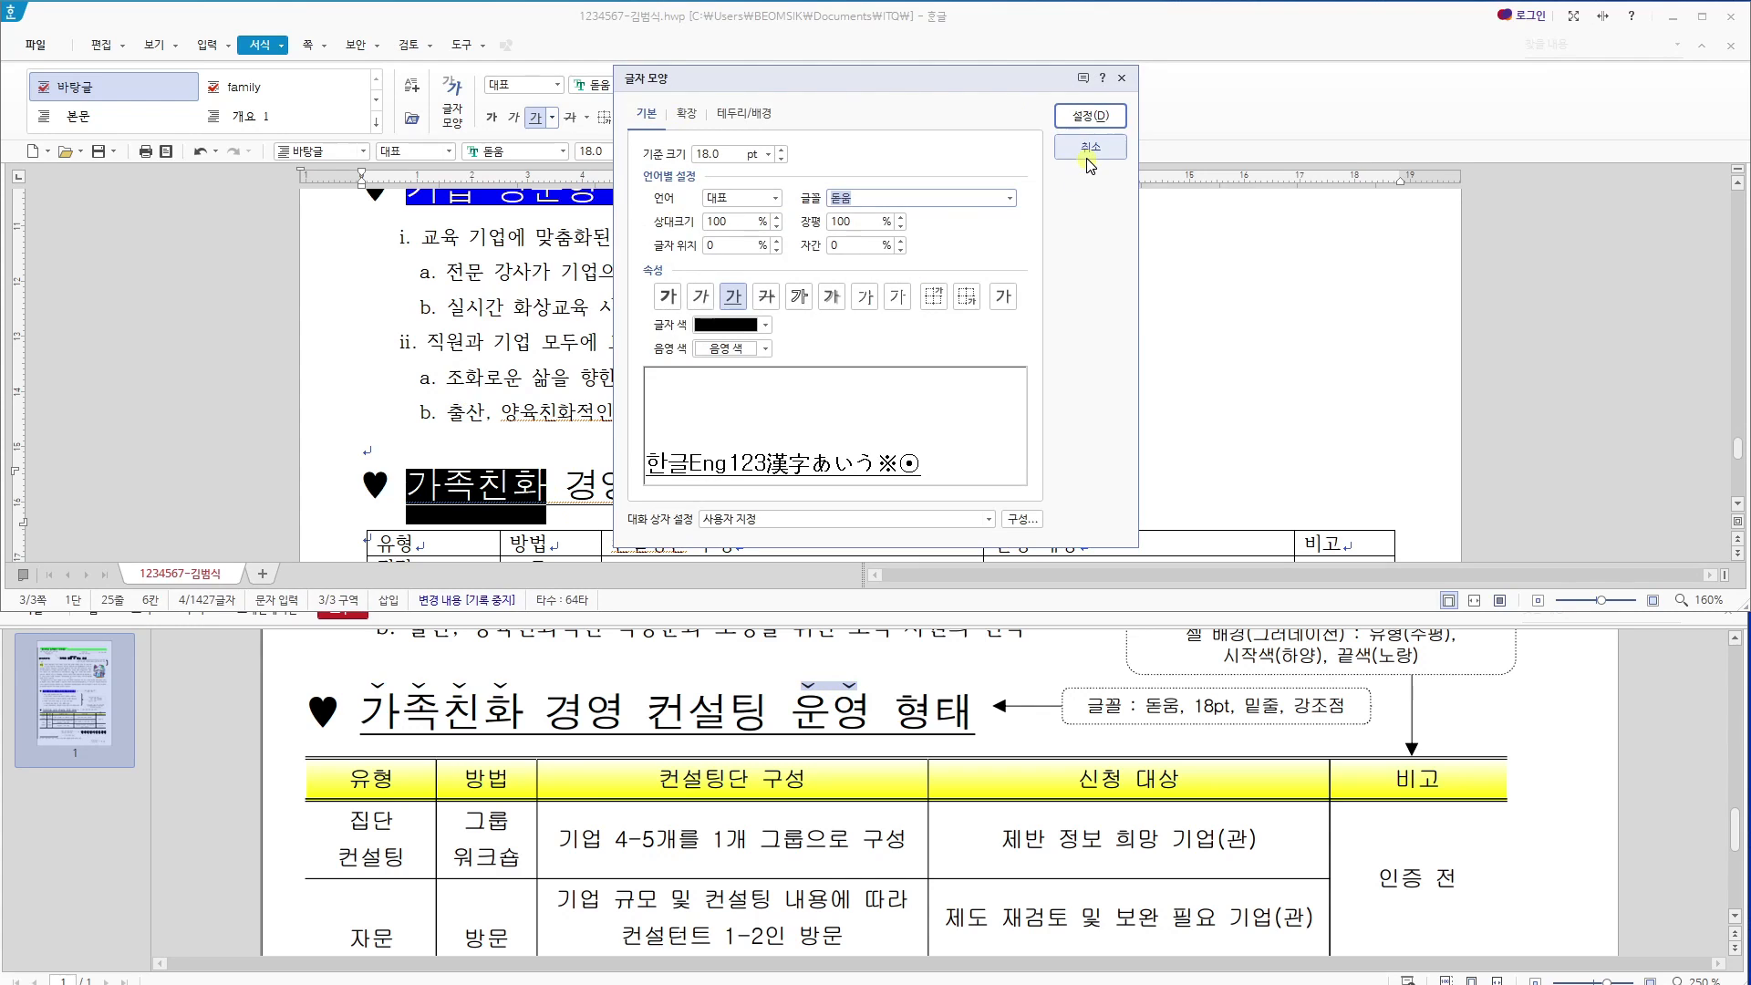
click(688, 114)
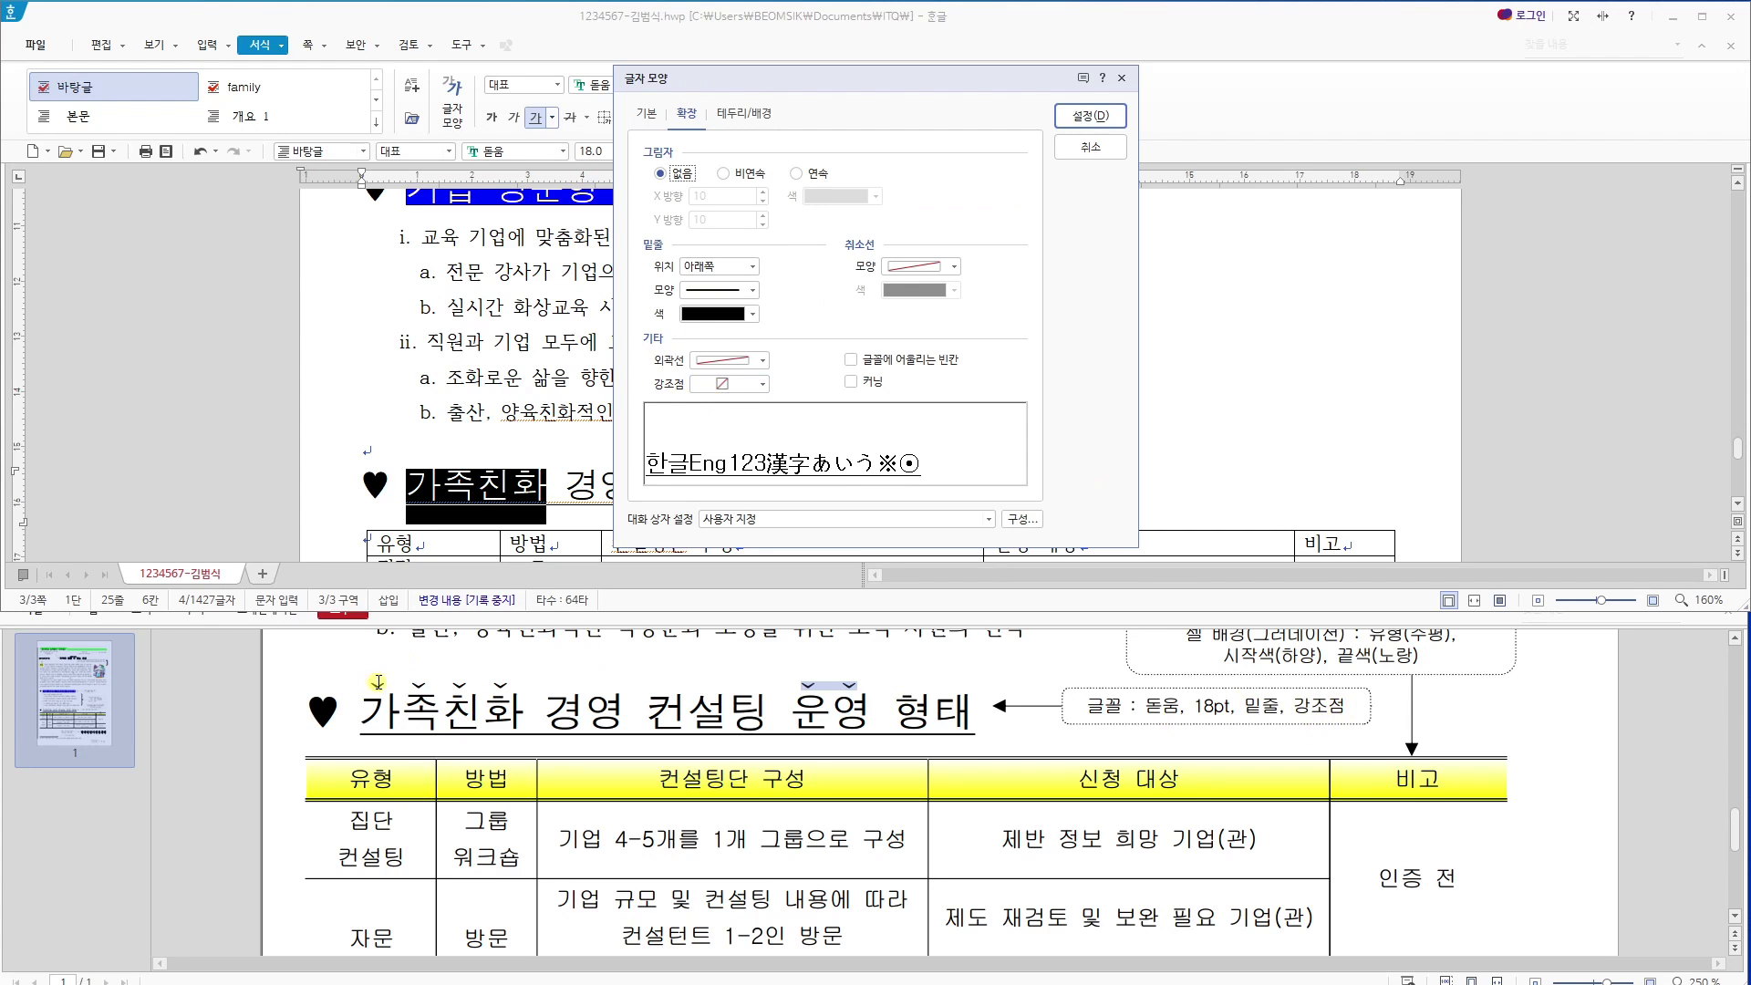
click(762, 385)
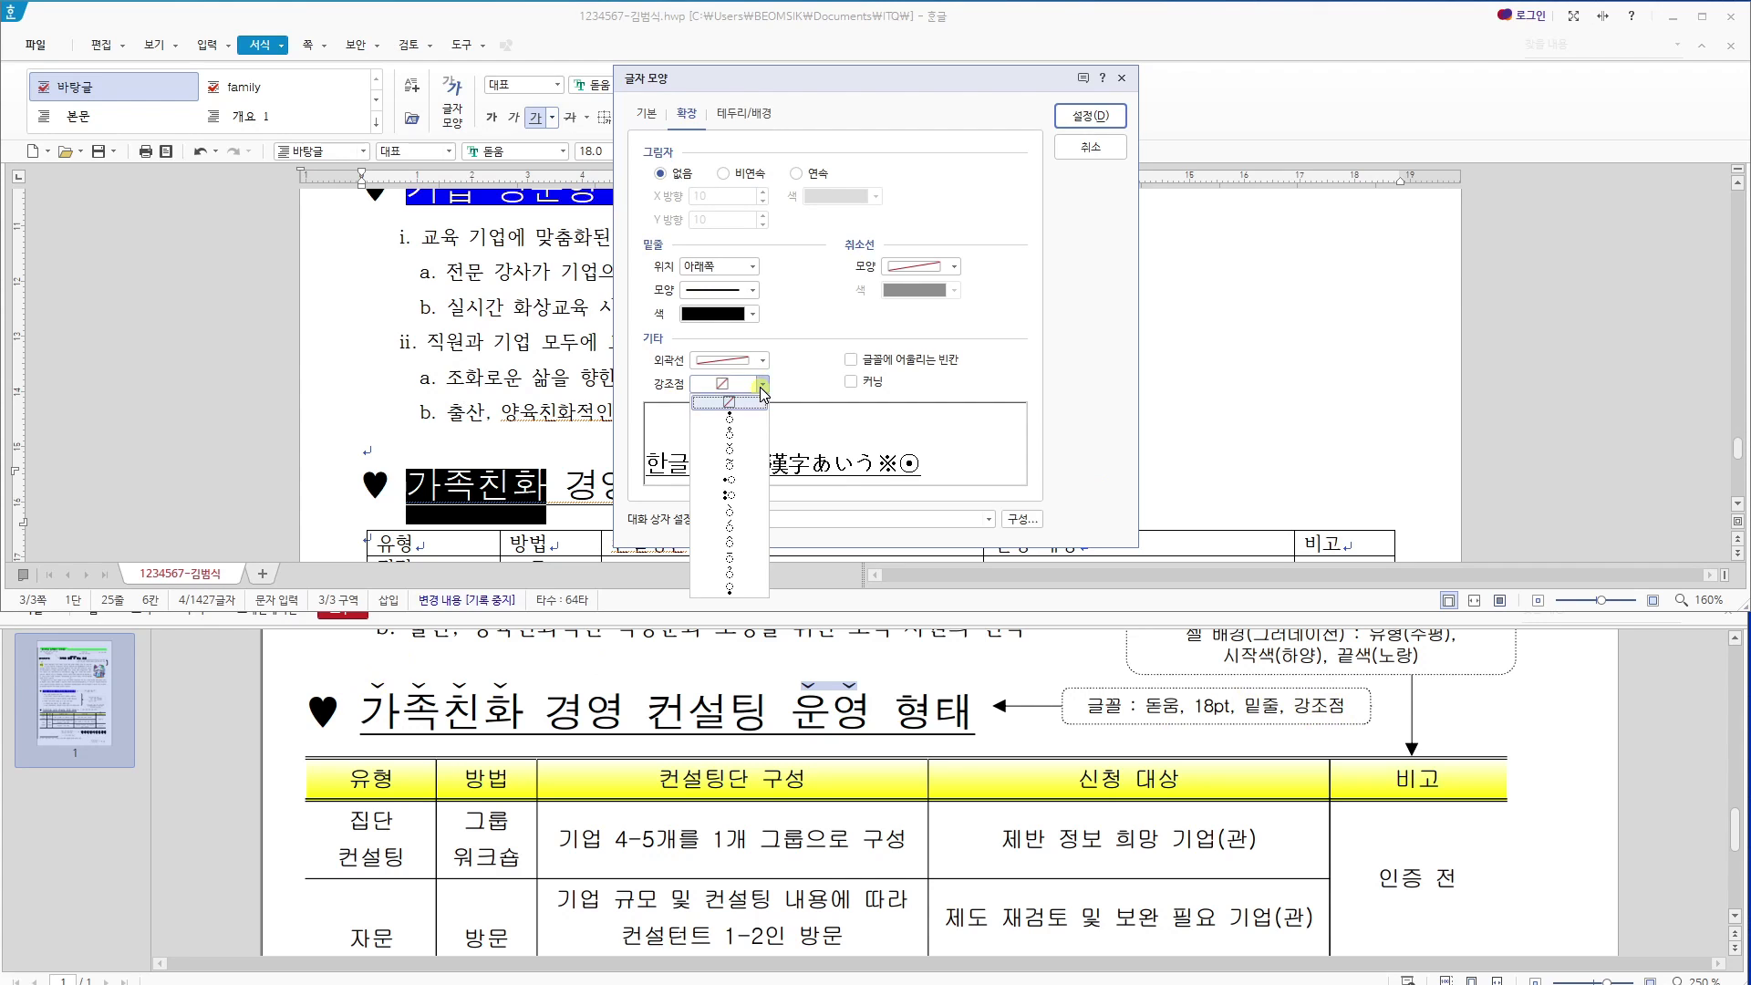
click(738, 452)
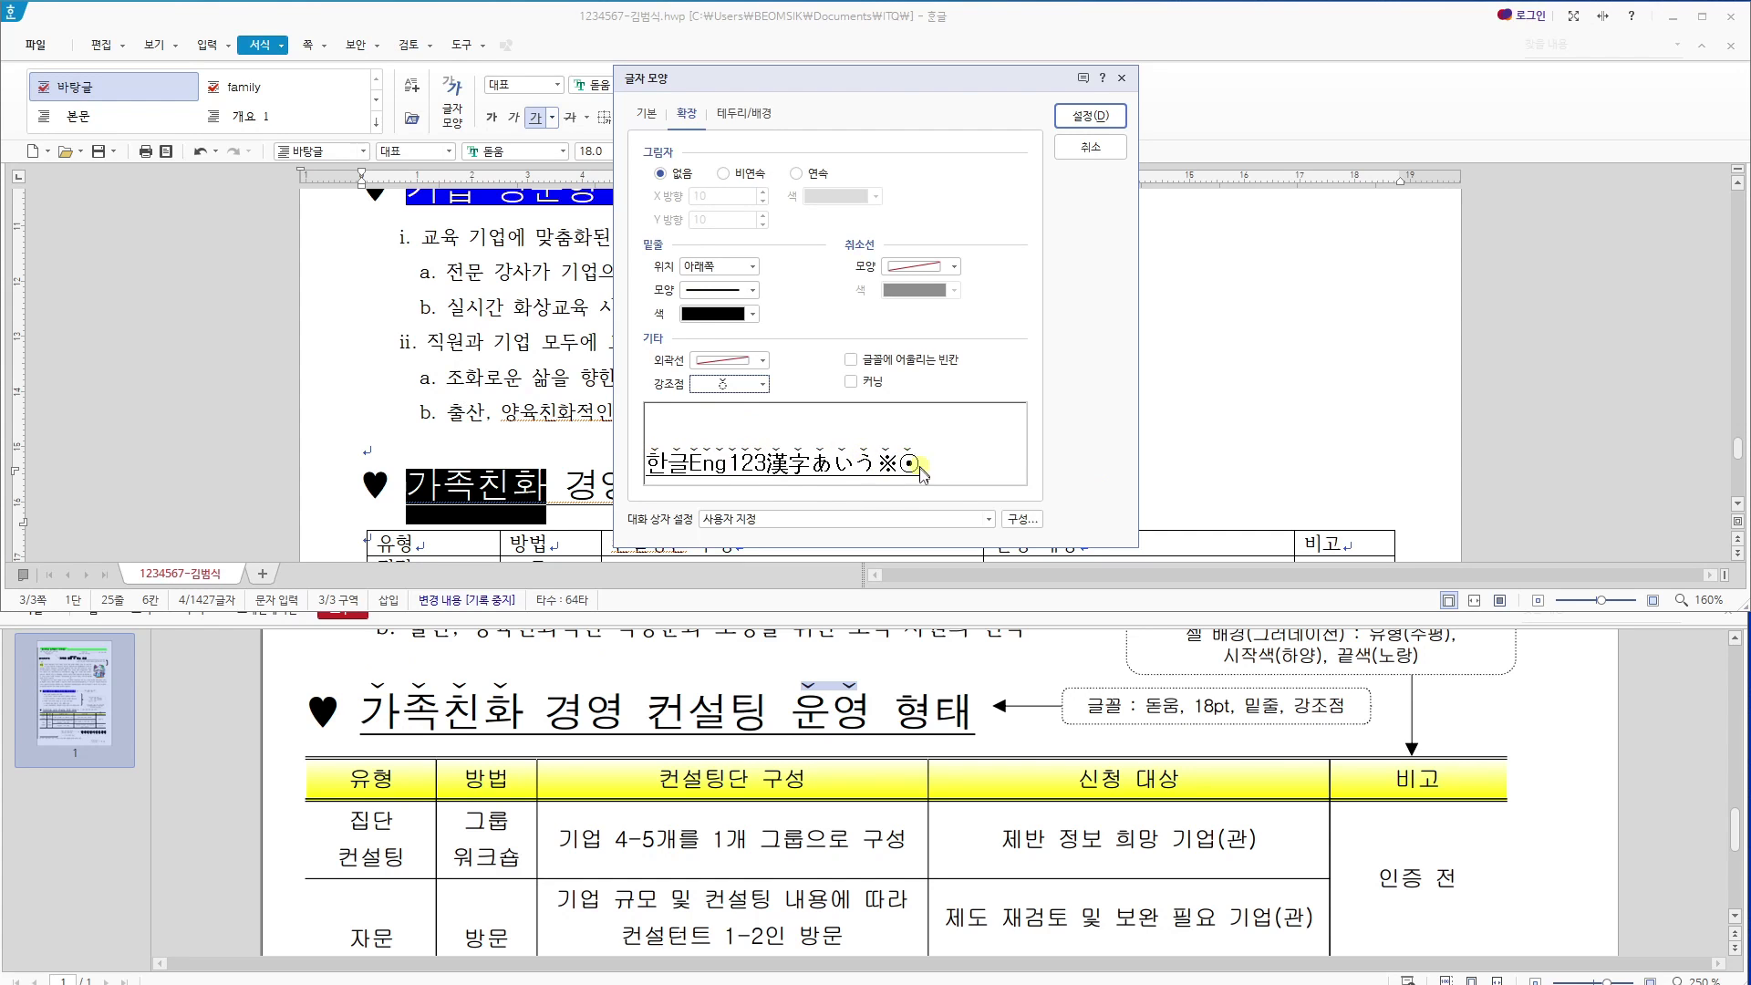
click(1122, 118)
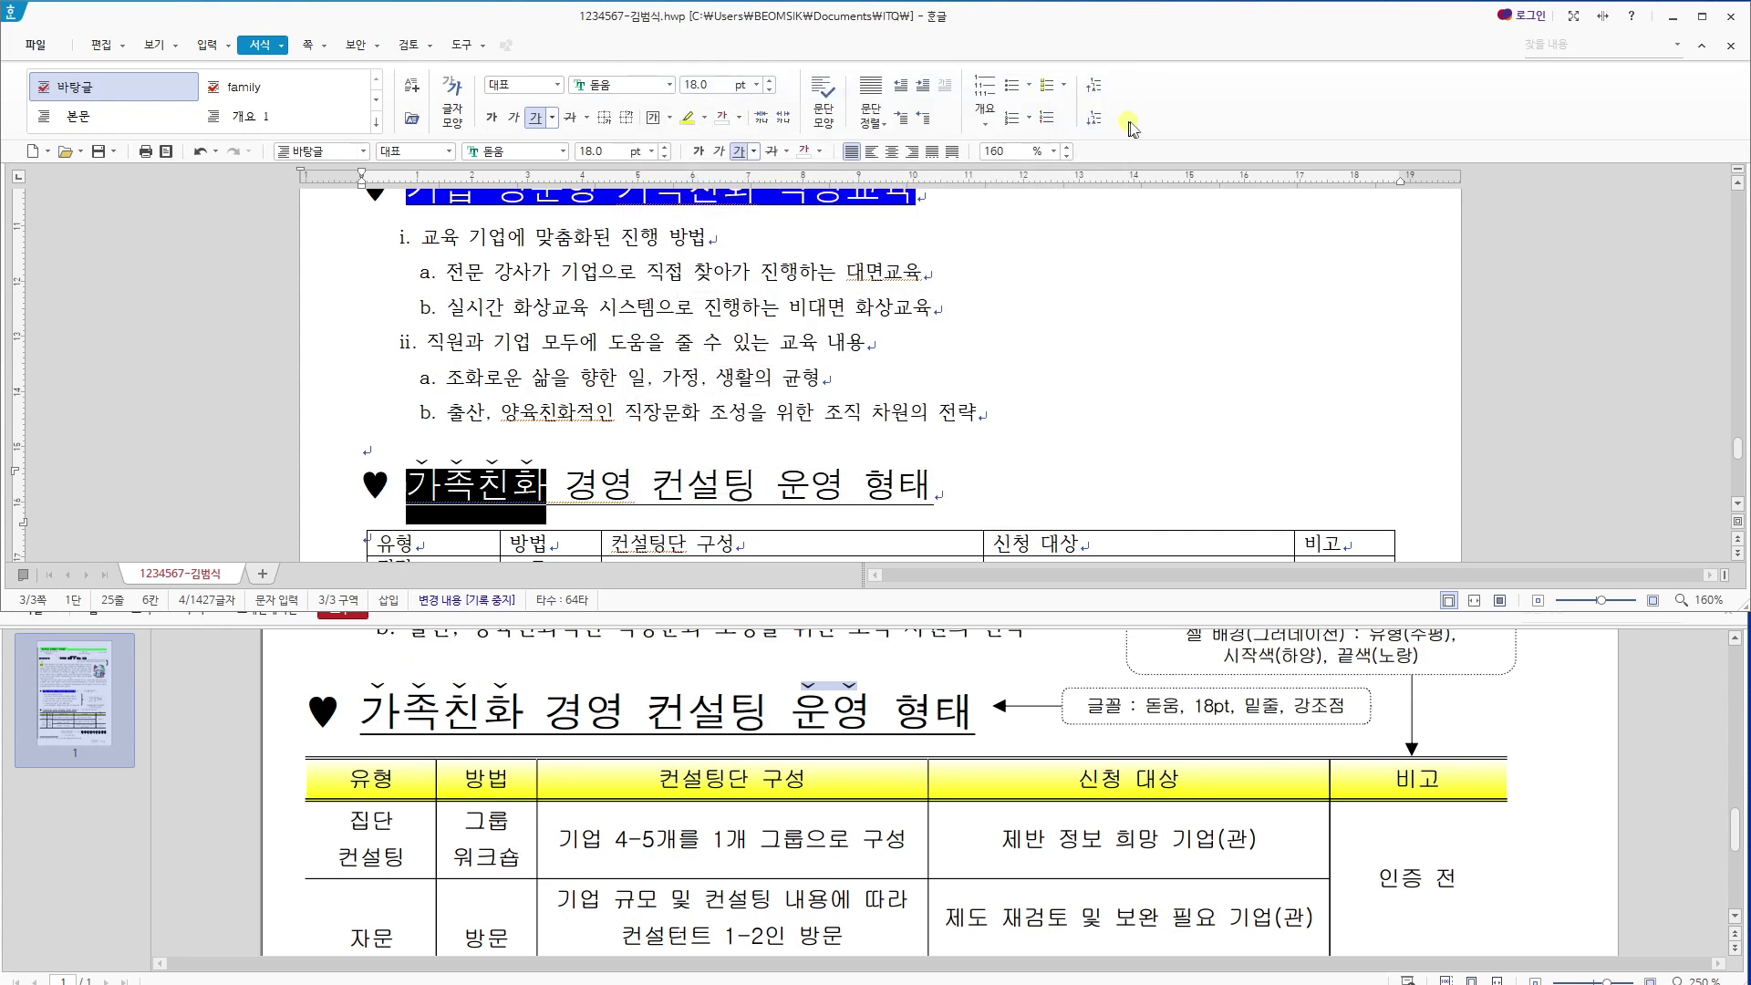
click(466, 501)
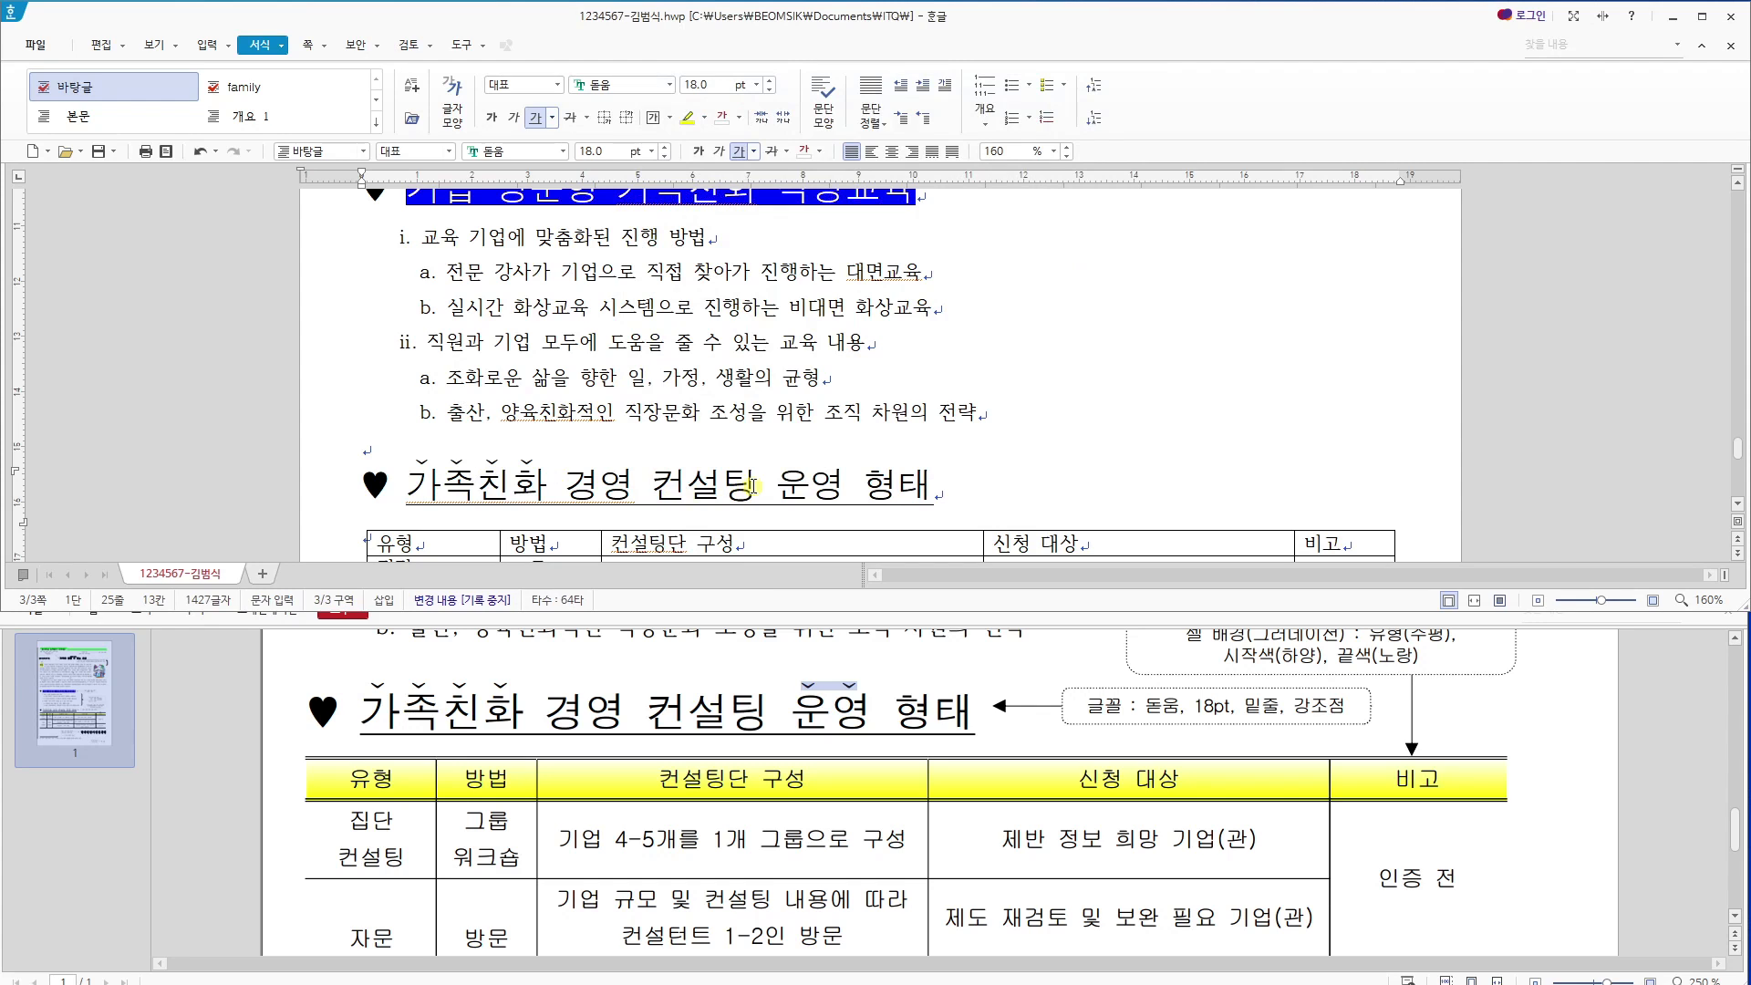
Apply the same ˇ emphasis mark (강조점) to the word 운영 in the second heading.
drag(784, 487, 846, 487)
double_click(836, 489)
click(815, 489)
right_click(811, 493)
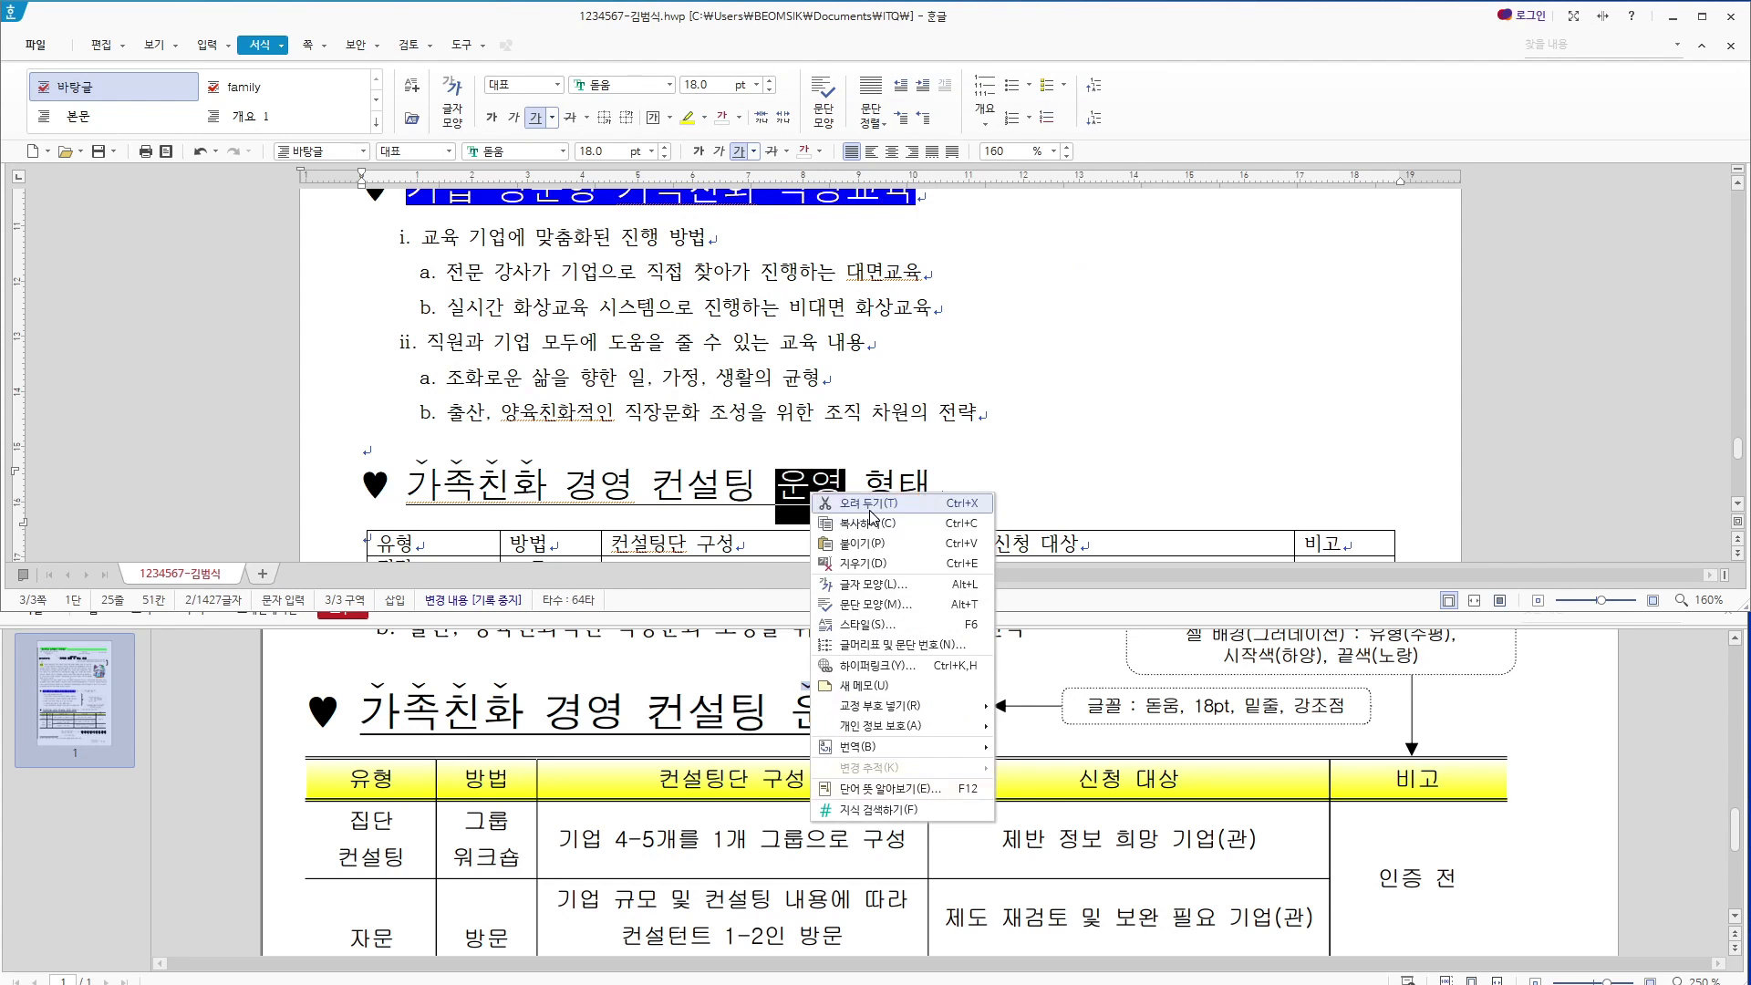
click(875, 587)
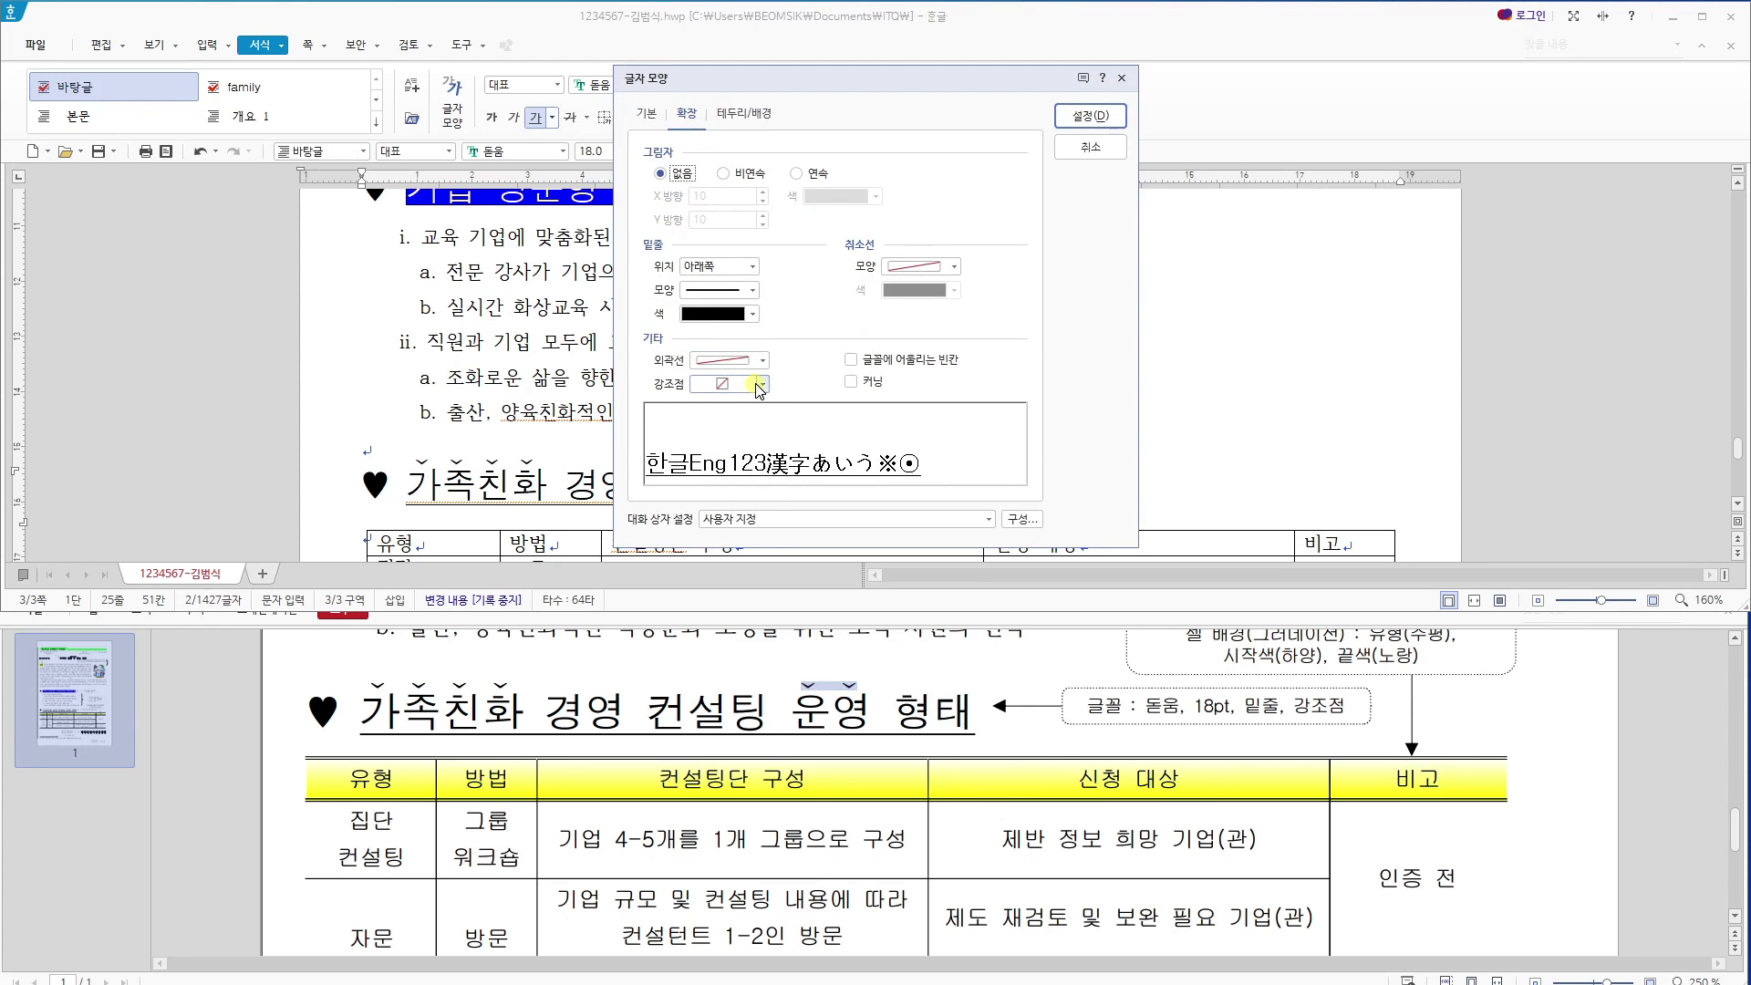
click(756, 384)
click(741, 441)
click(1090, 115)
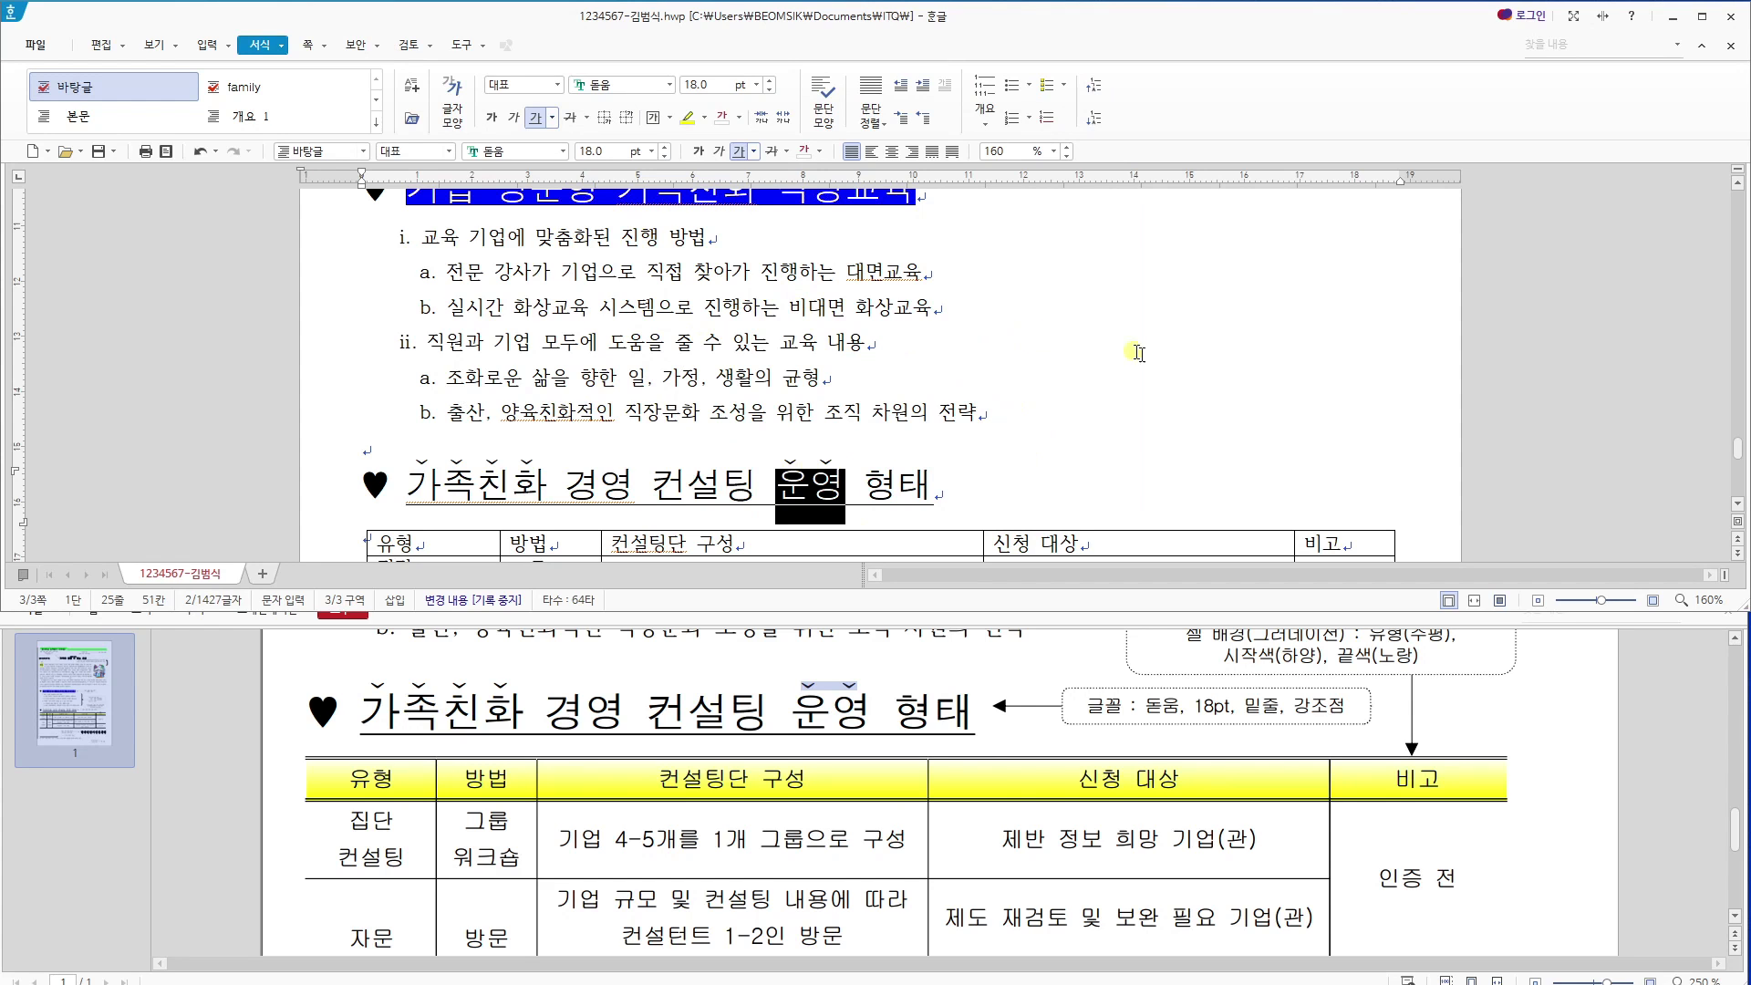
Set all the text in the table below the second ♥ heading to 굴림 and center-align it, following the sample.
scroll(976, 465, down, 3)
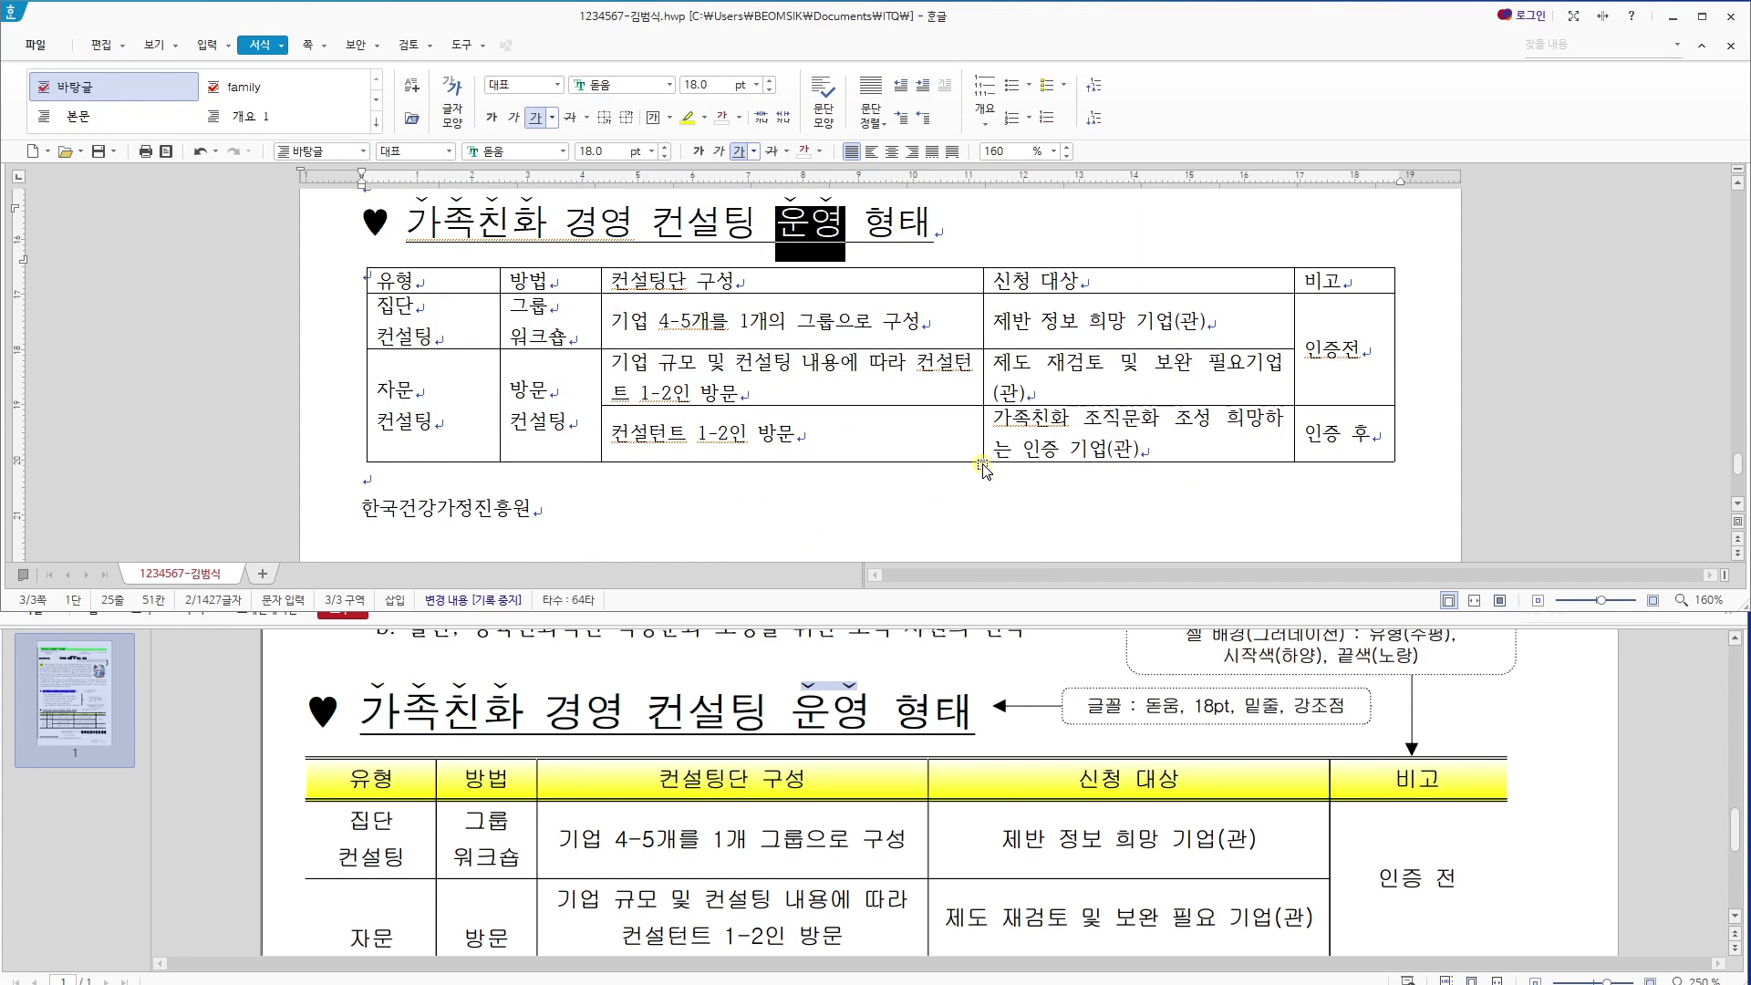
scroll(1267, 720, down, 2)
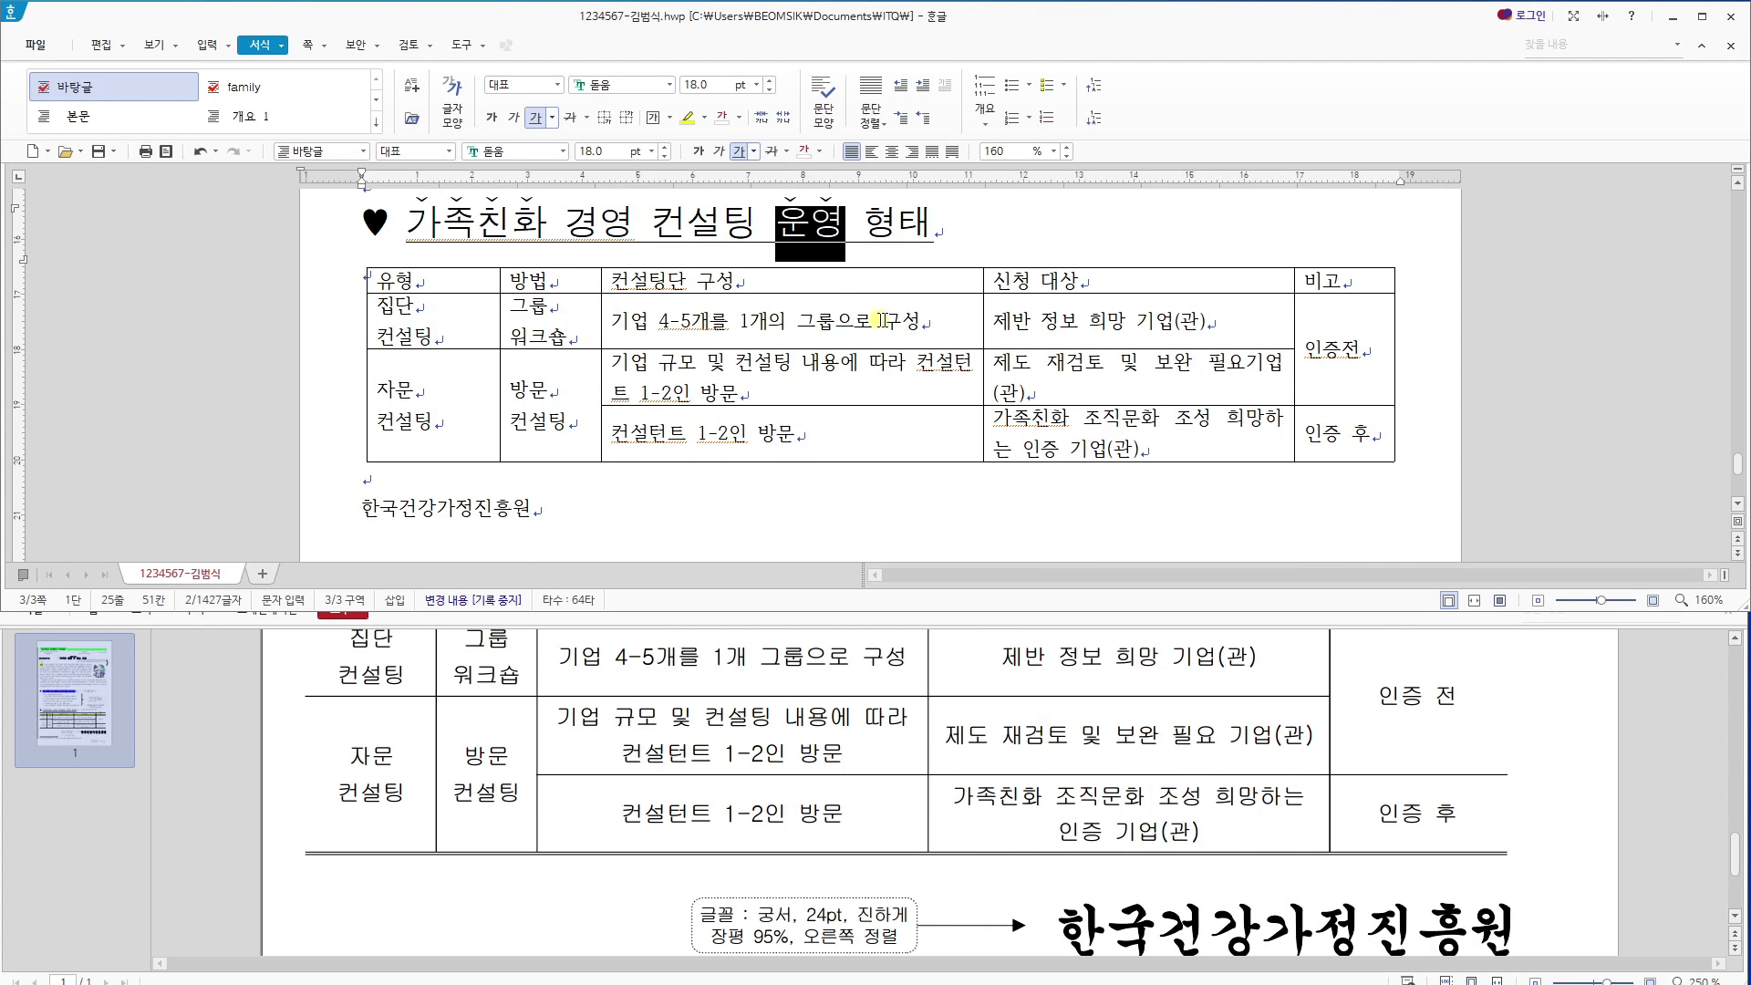
drag(394, 283, 1306, 441)
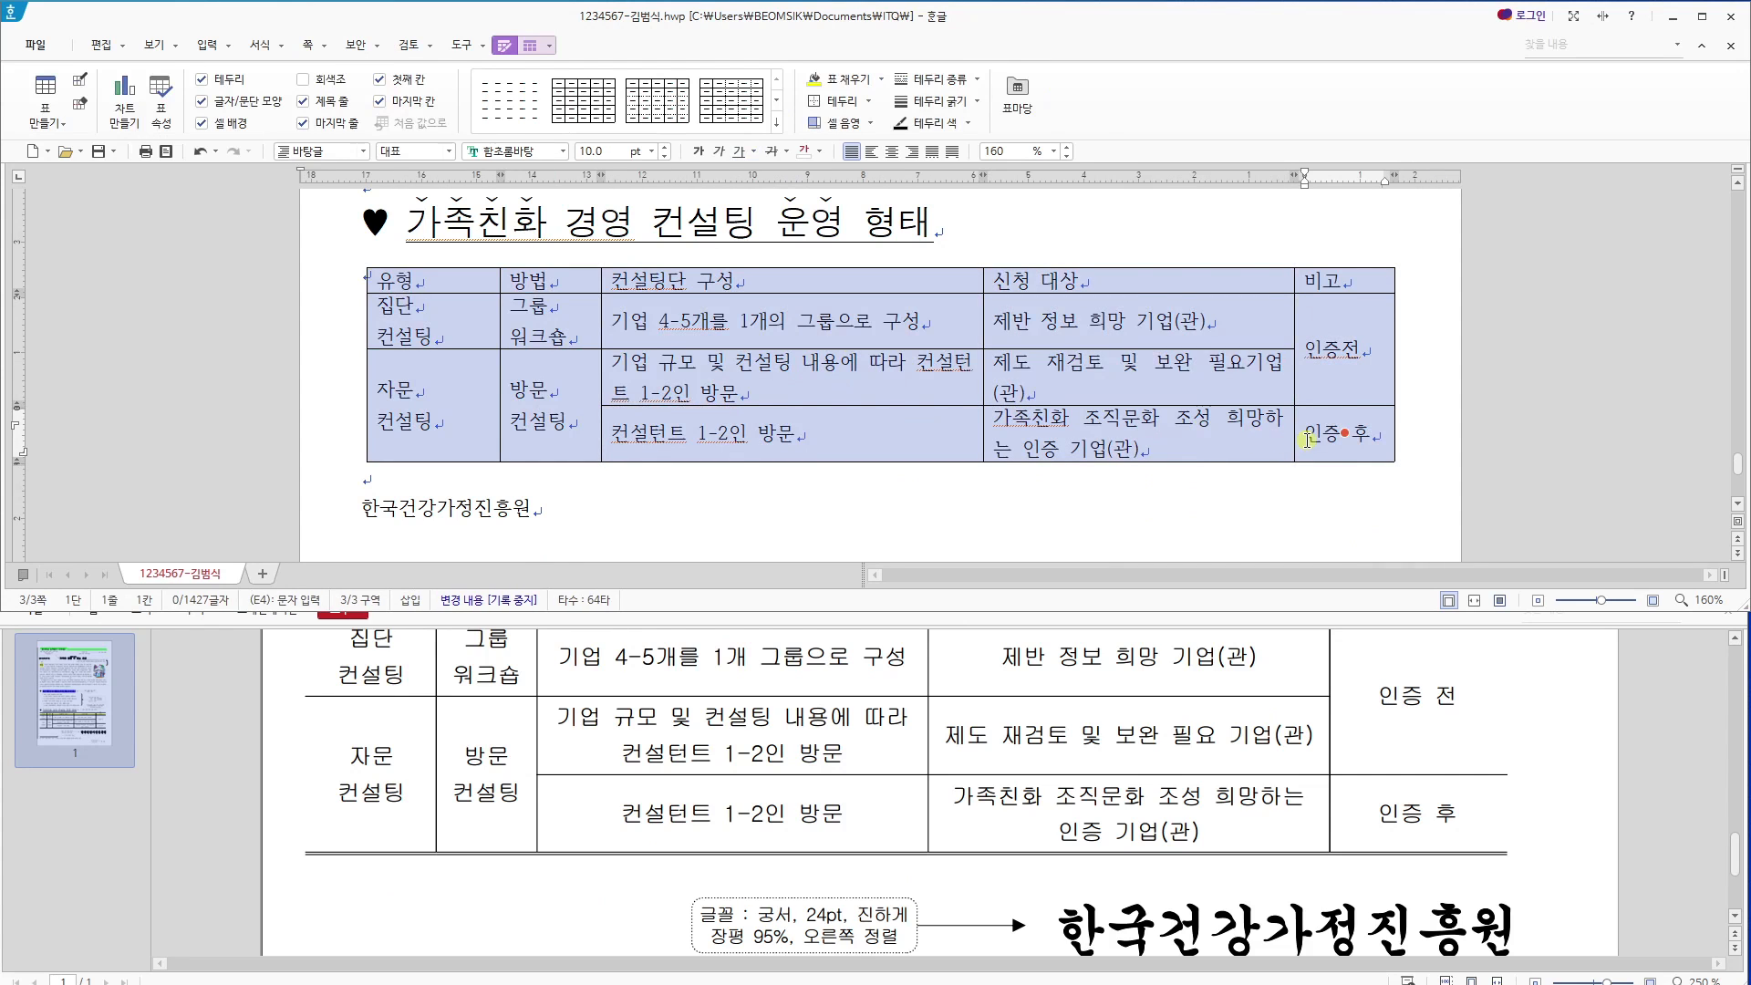
scroll(1114, 757, up, 1)
scroll(1551, 739, up, 1)
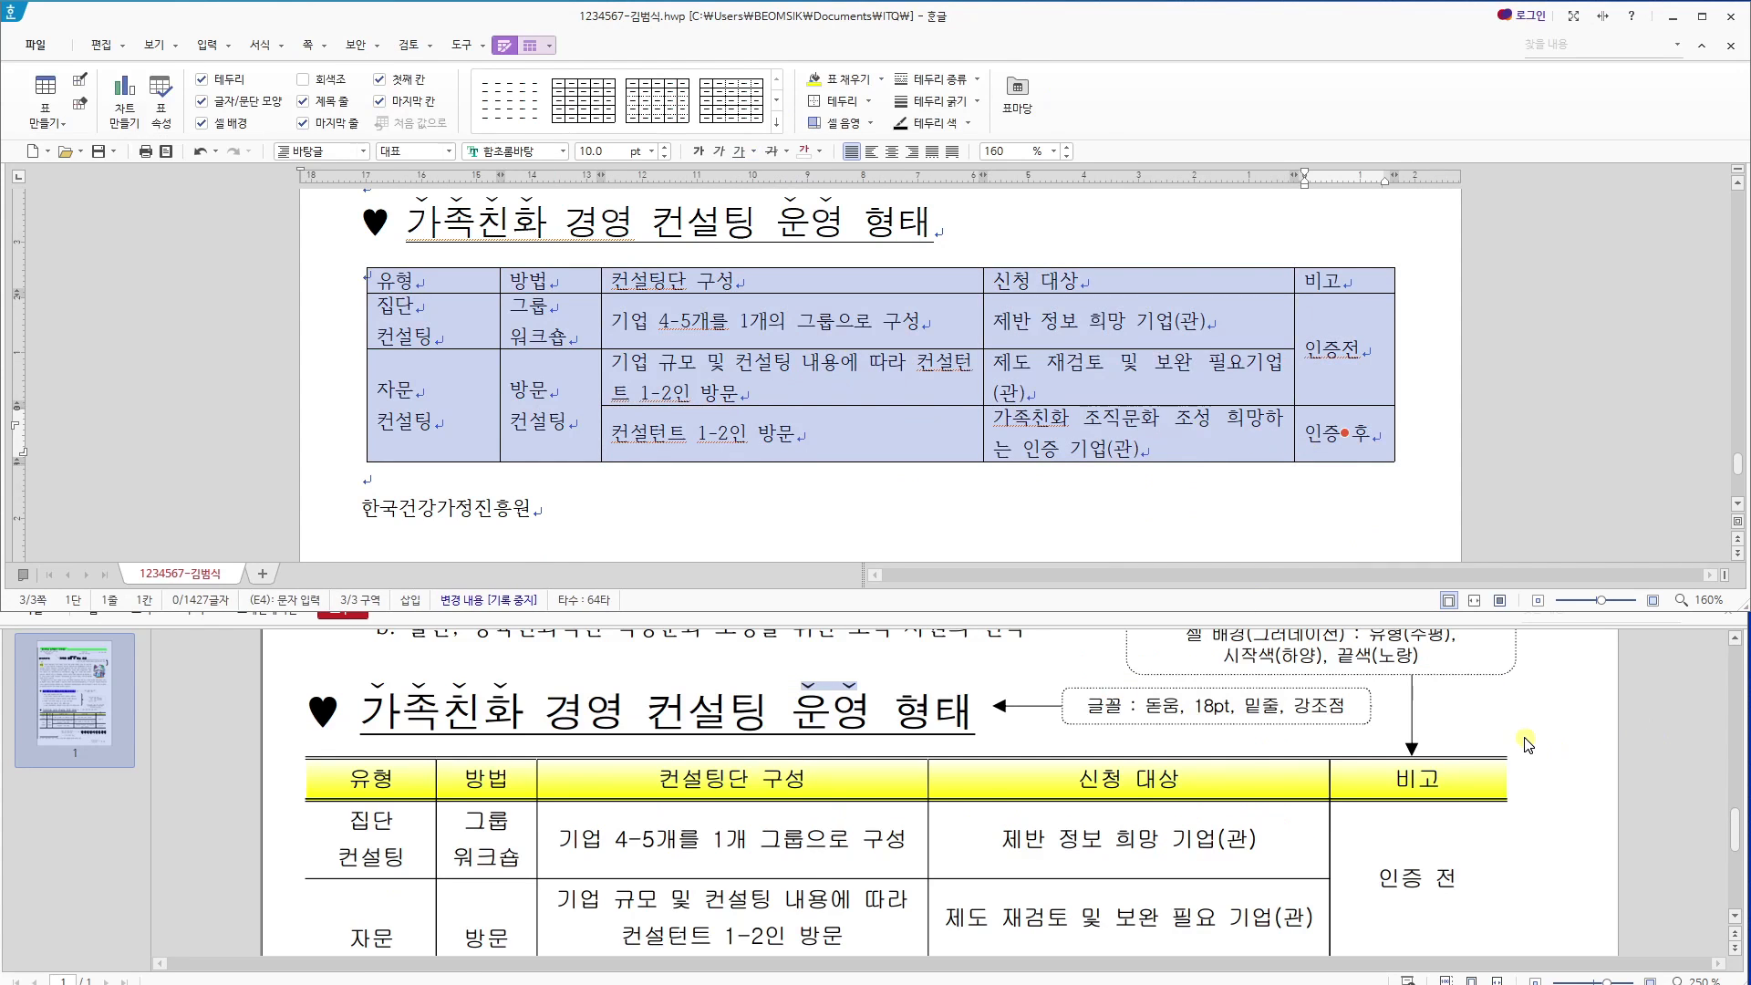
scroll(1314, 686, up, 1)
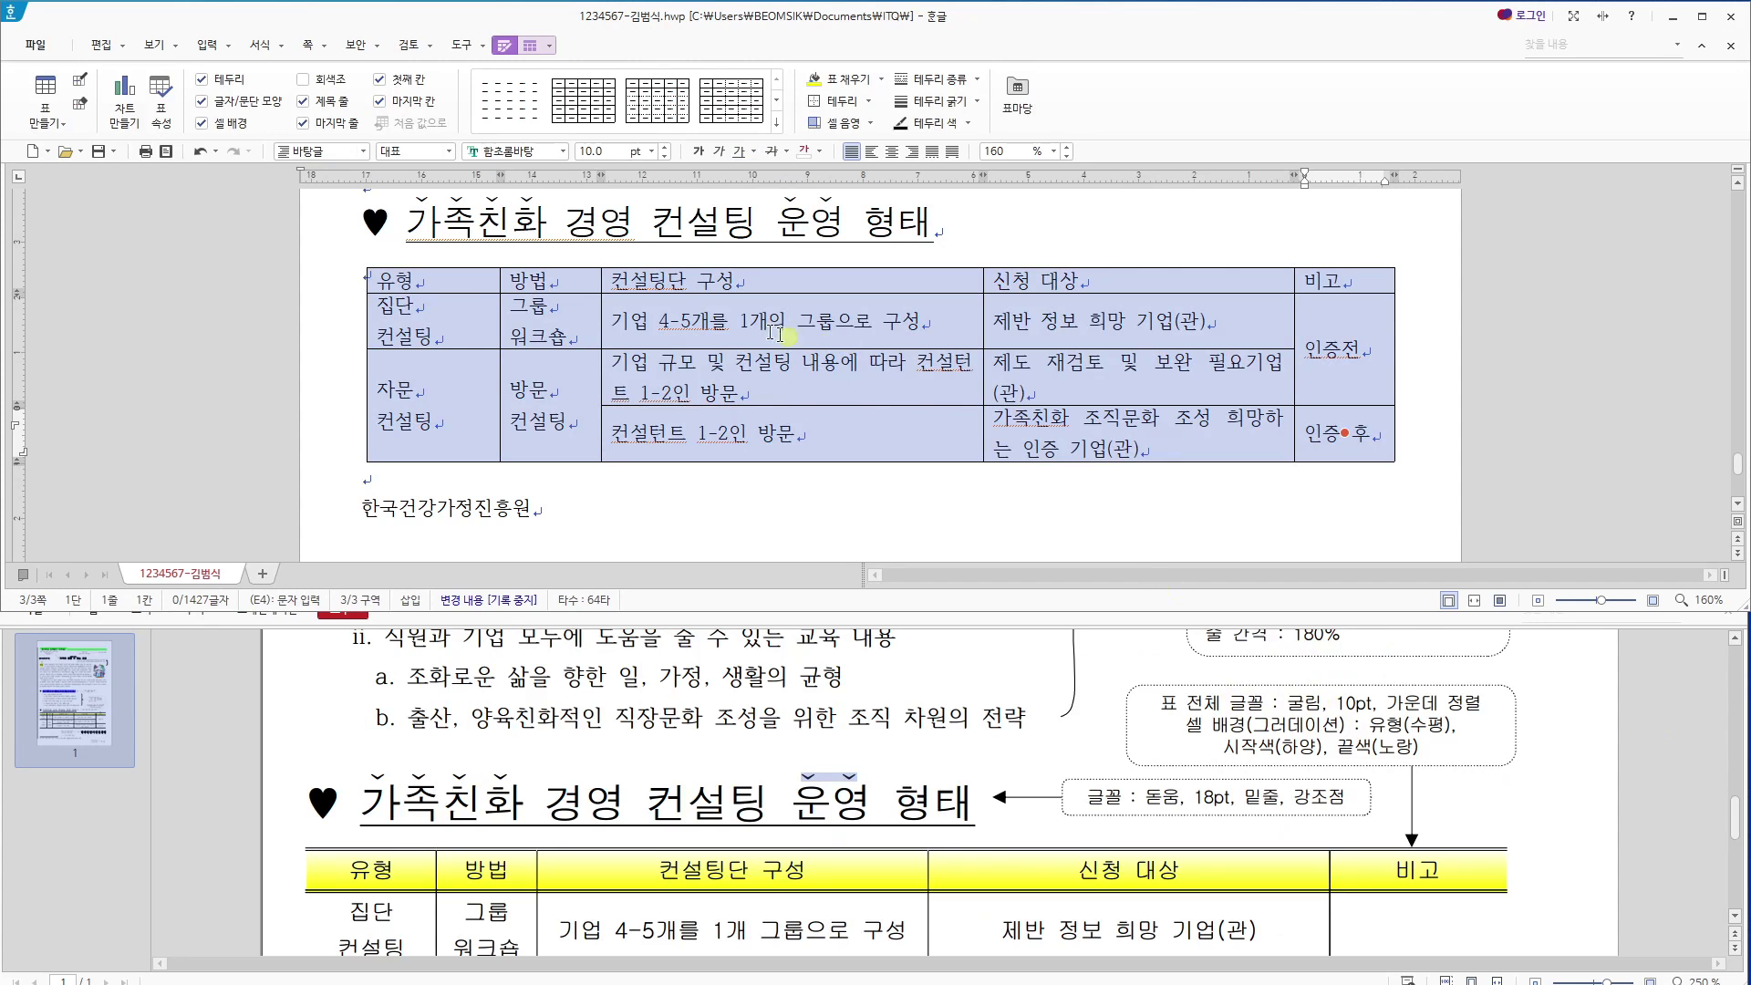
click(526, 149)
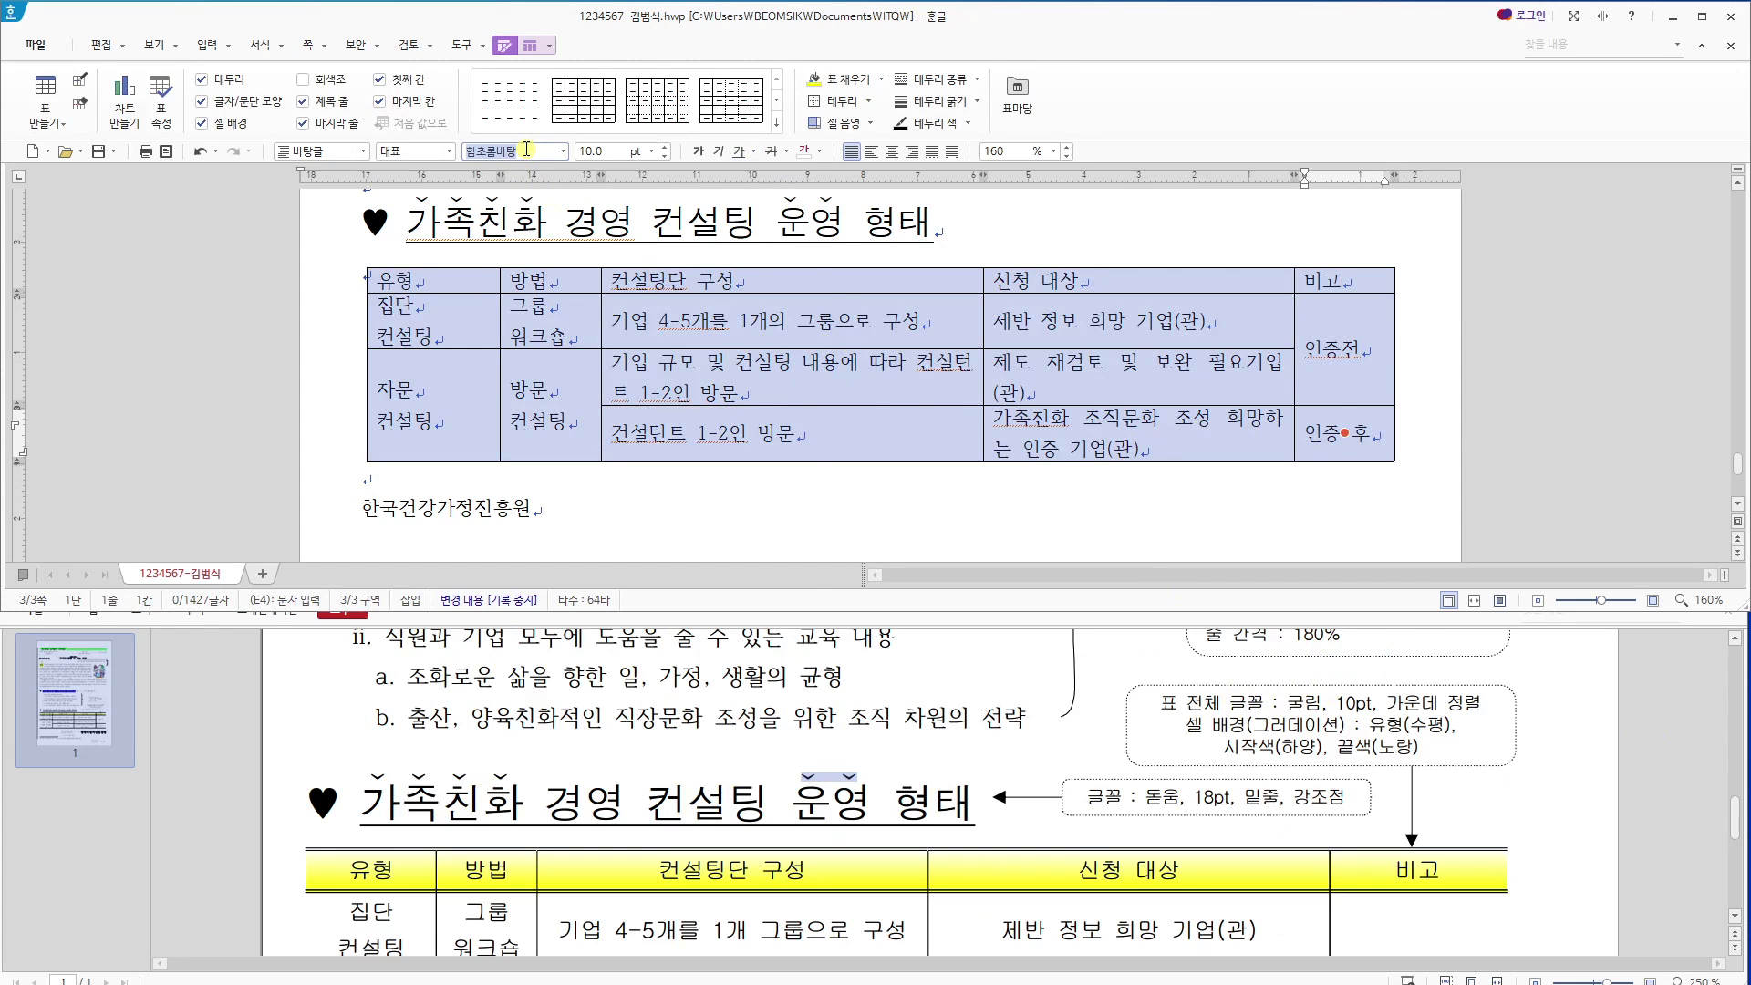
text(굴림)
key(Return)
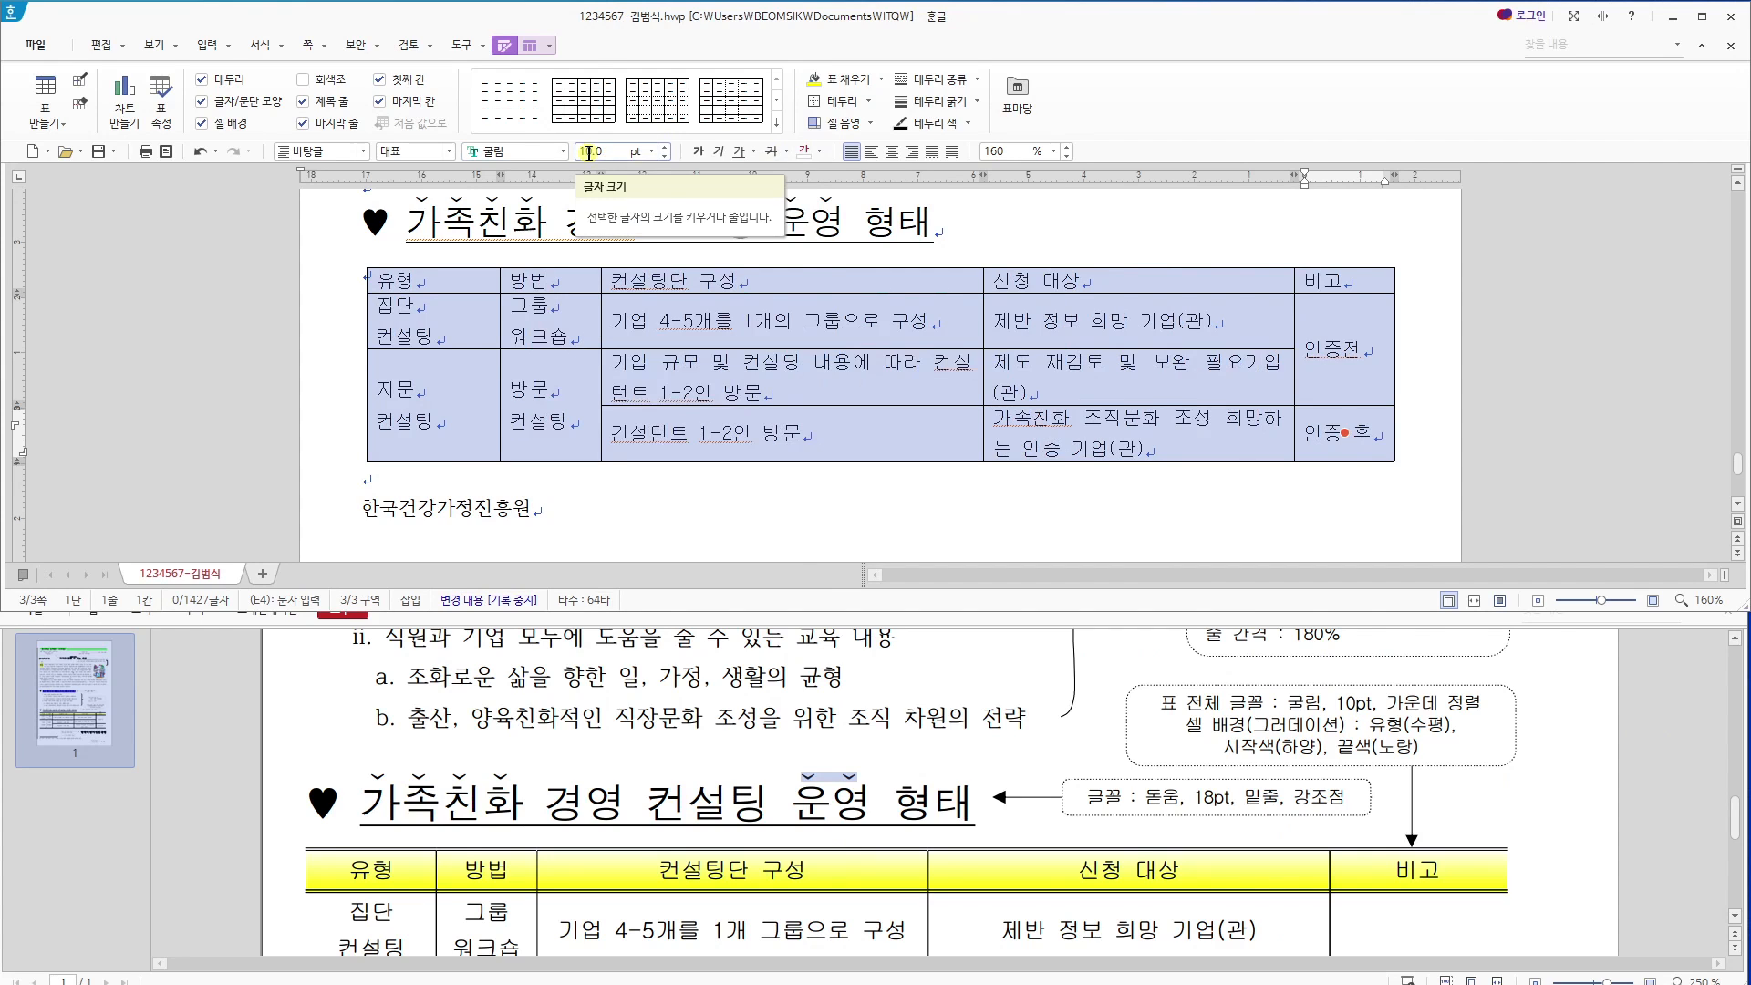
click(892, 151)
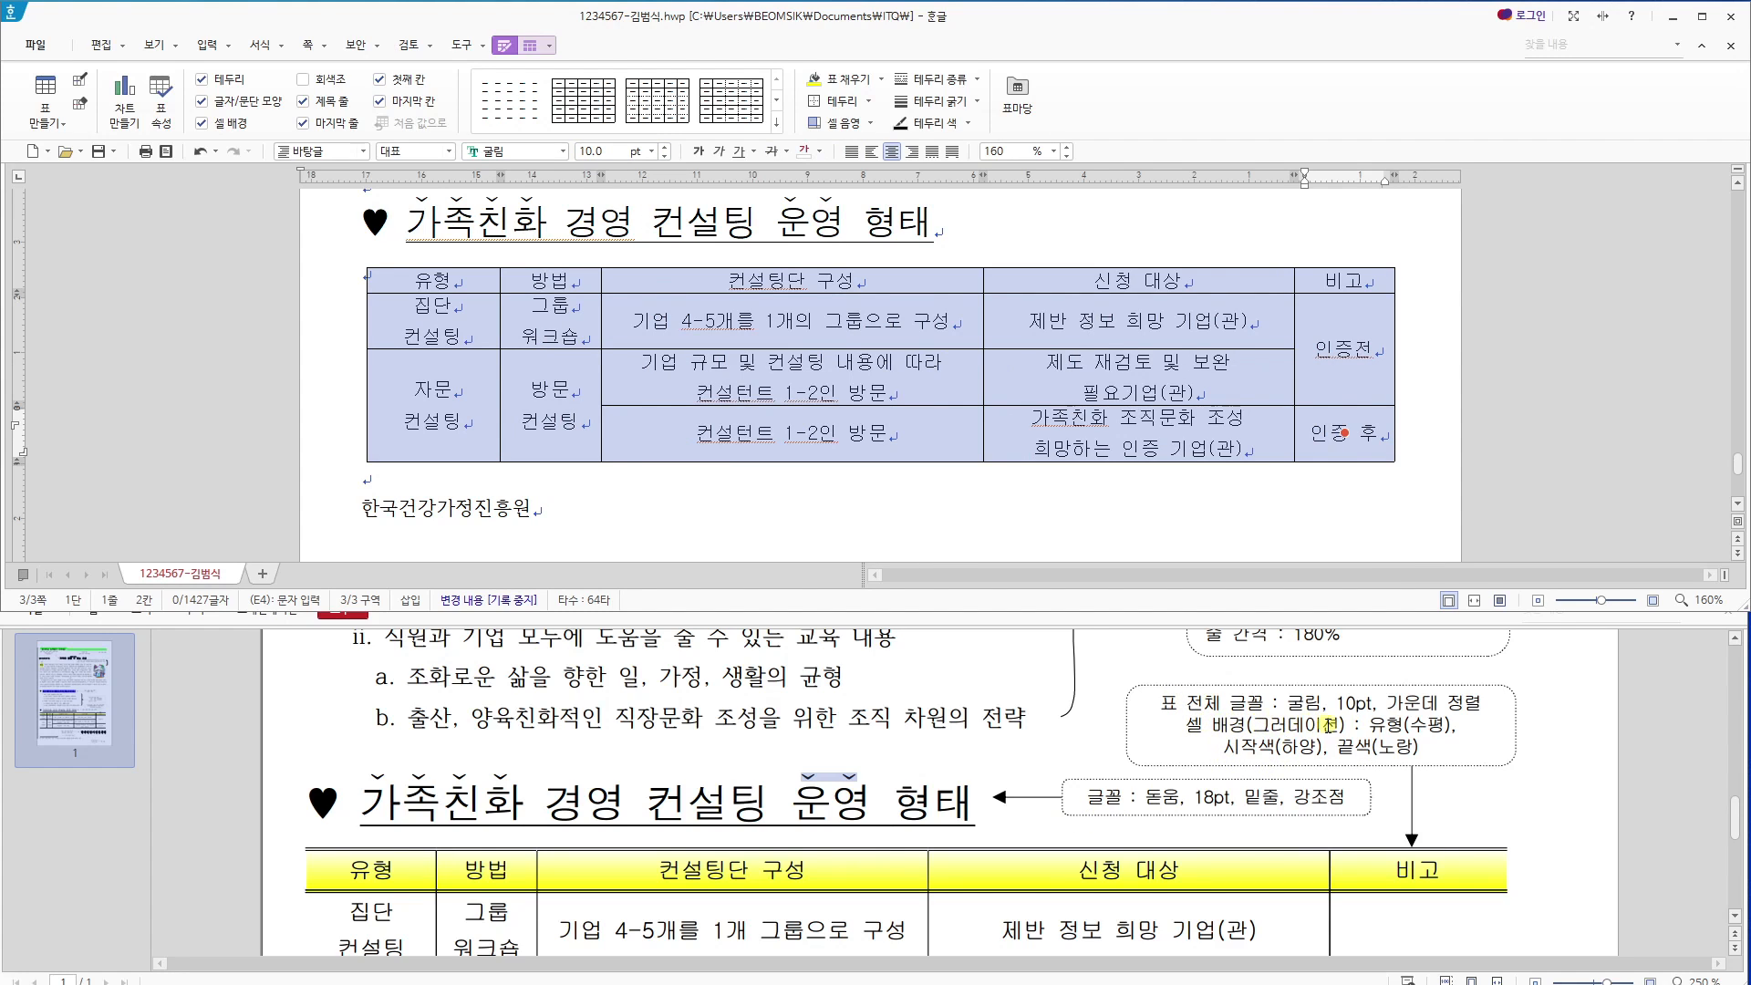
Fill the table's header row, 유형 through 비고, with a 가로 gradient from white to yellow.
drag(375, 871, 1430, 871)
drag(436, 281, 1343, 281)
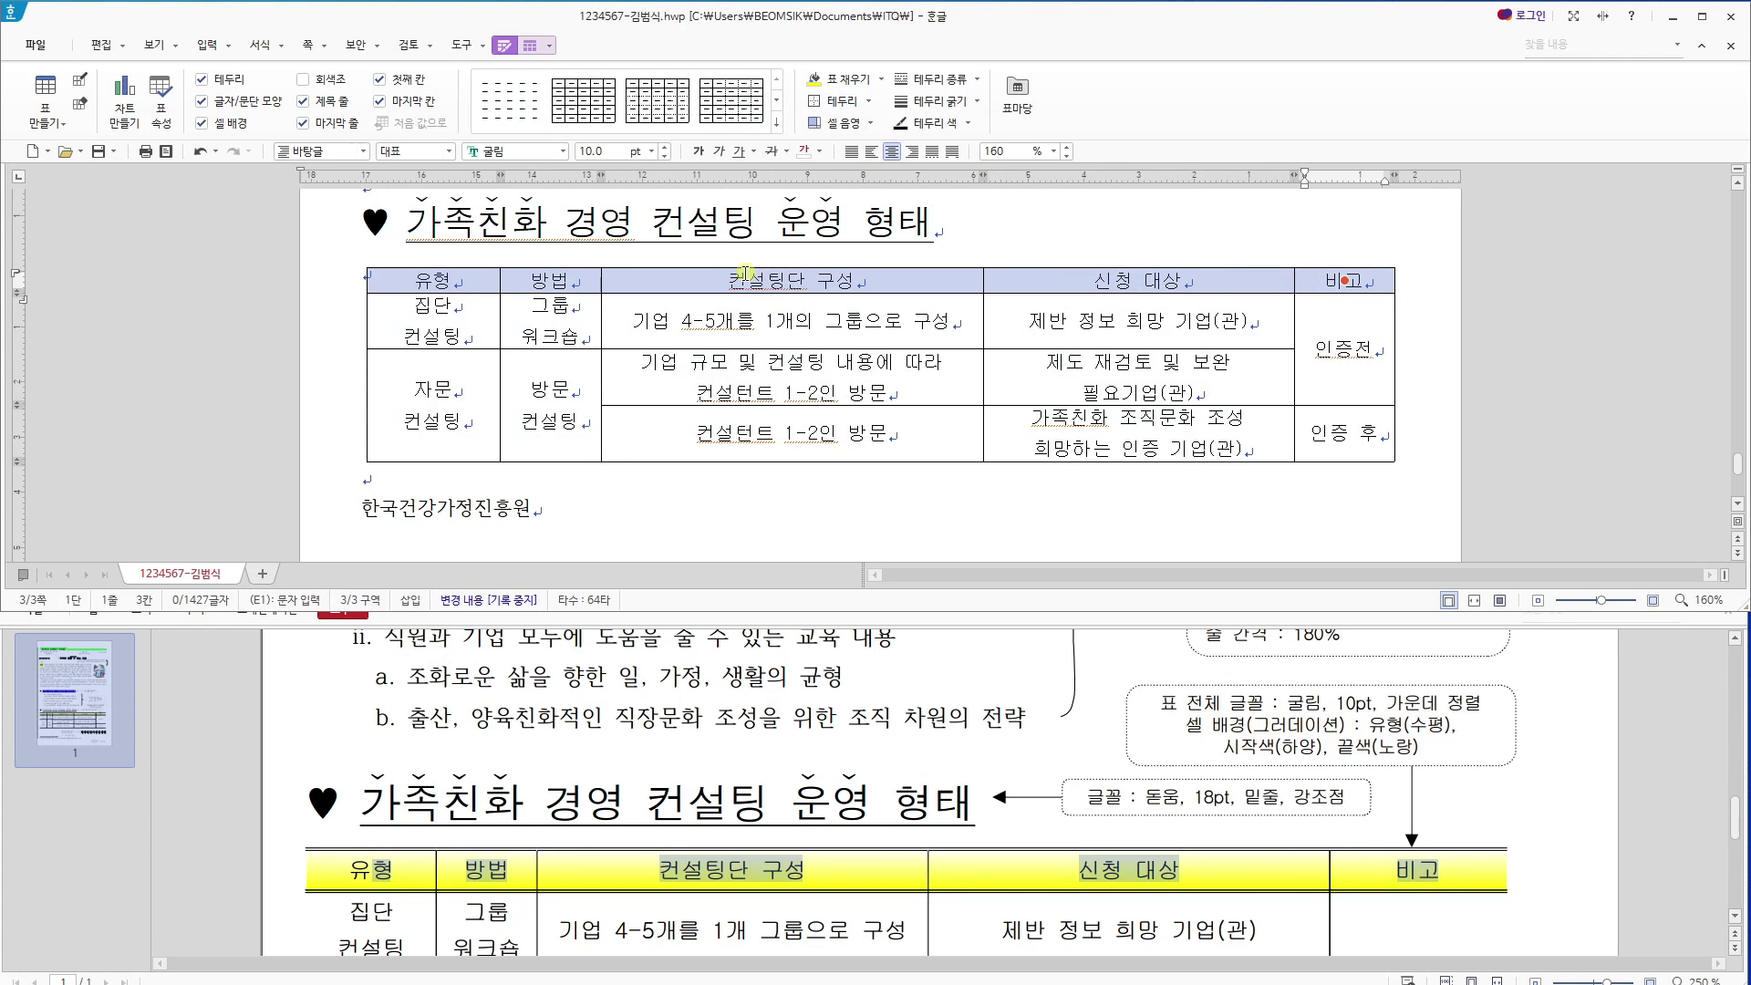
right_click(699, 277)
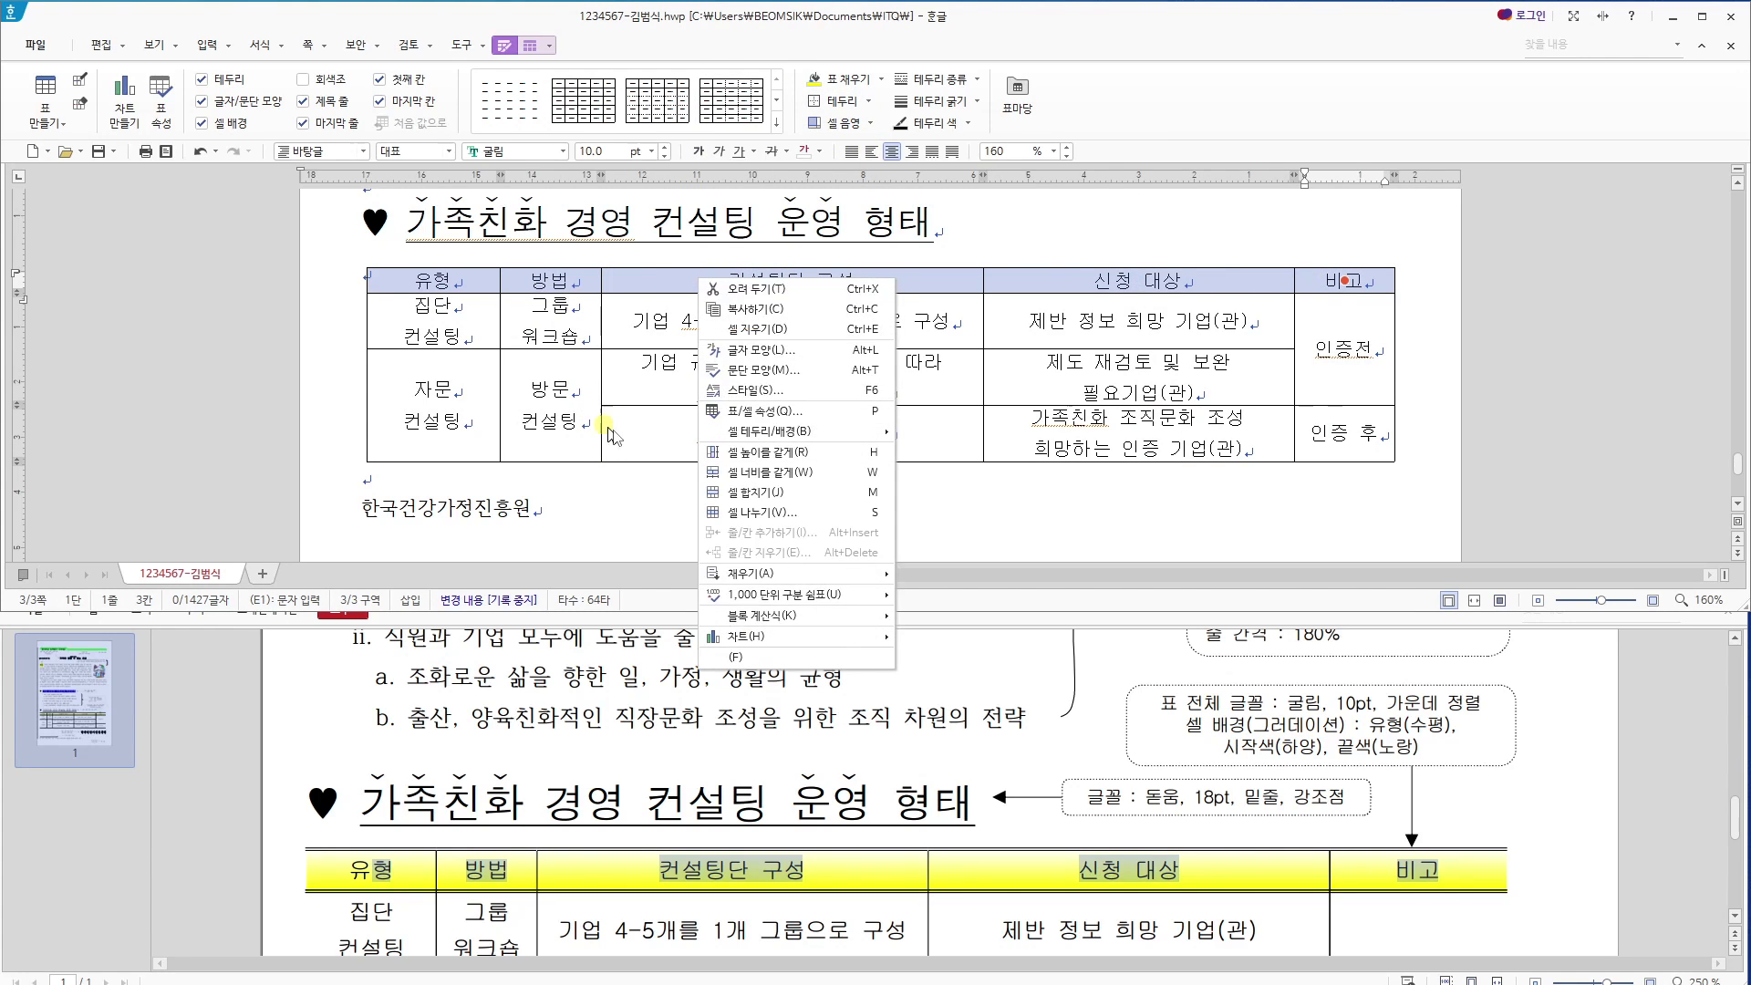
click(623, 280)
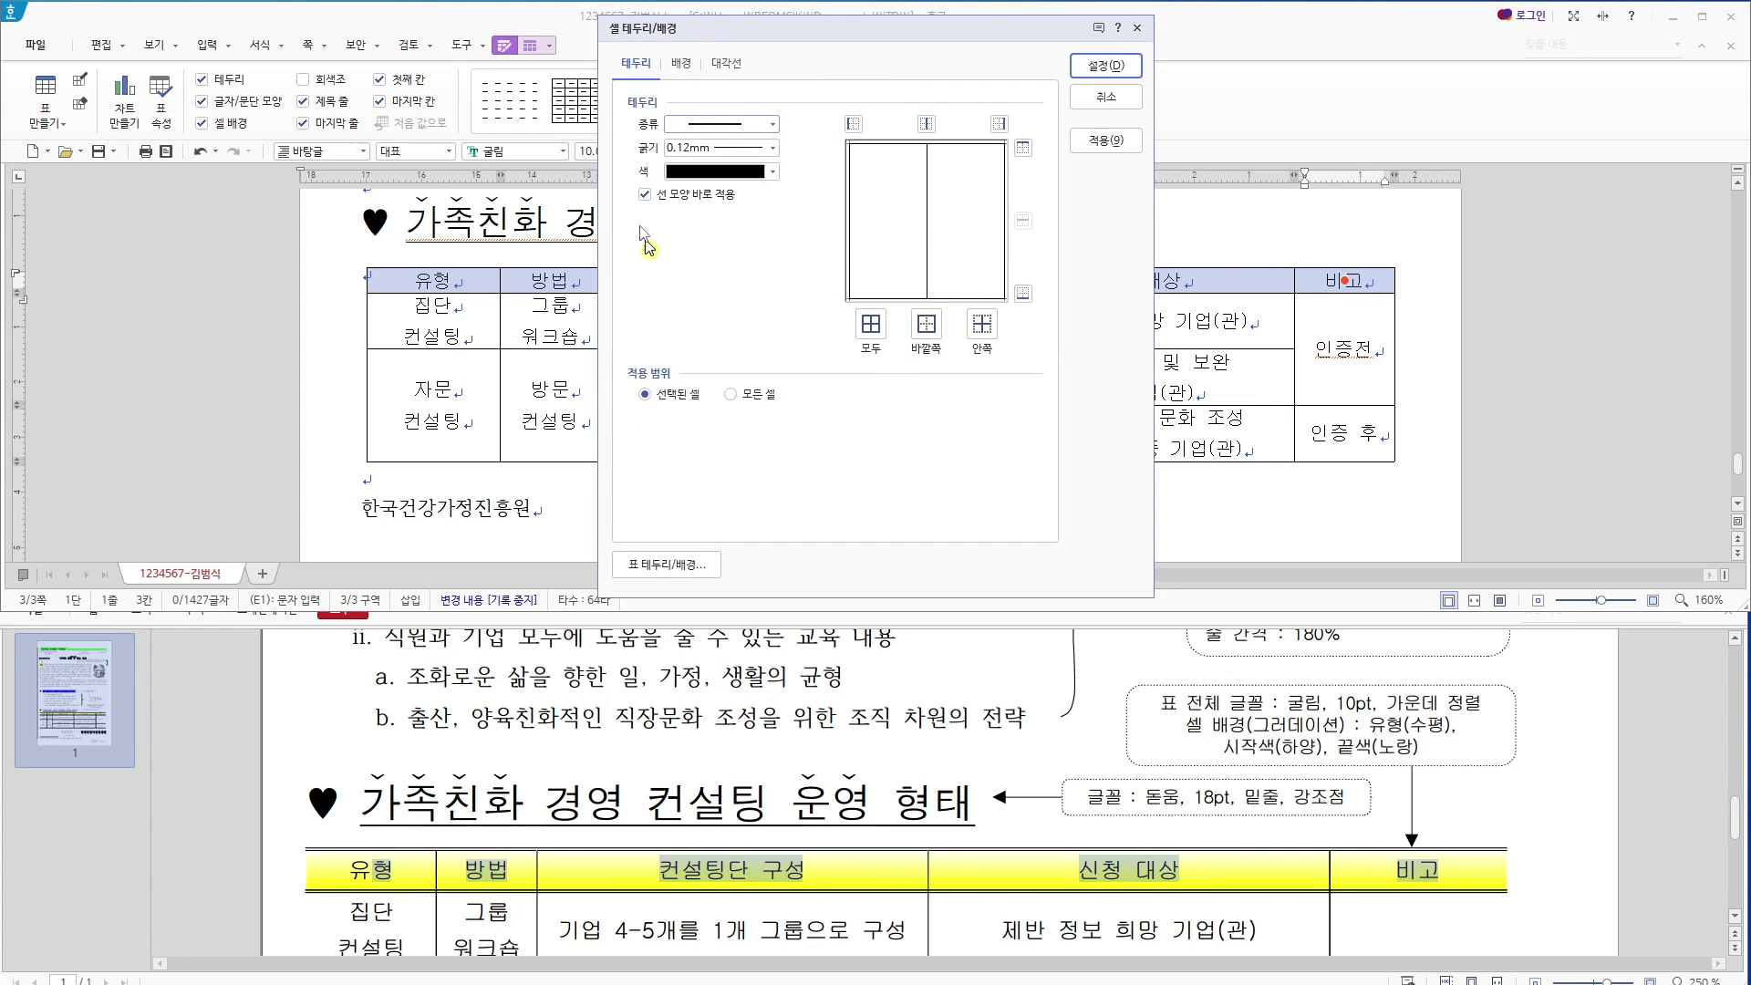
click(682, 64)
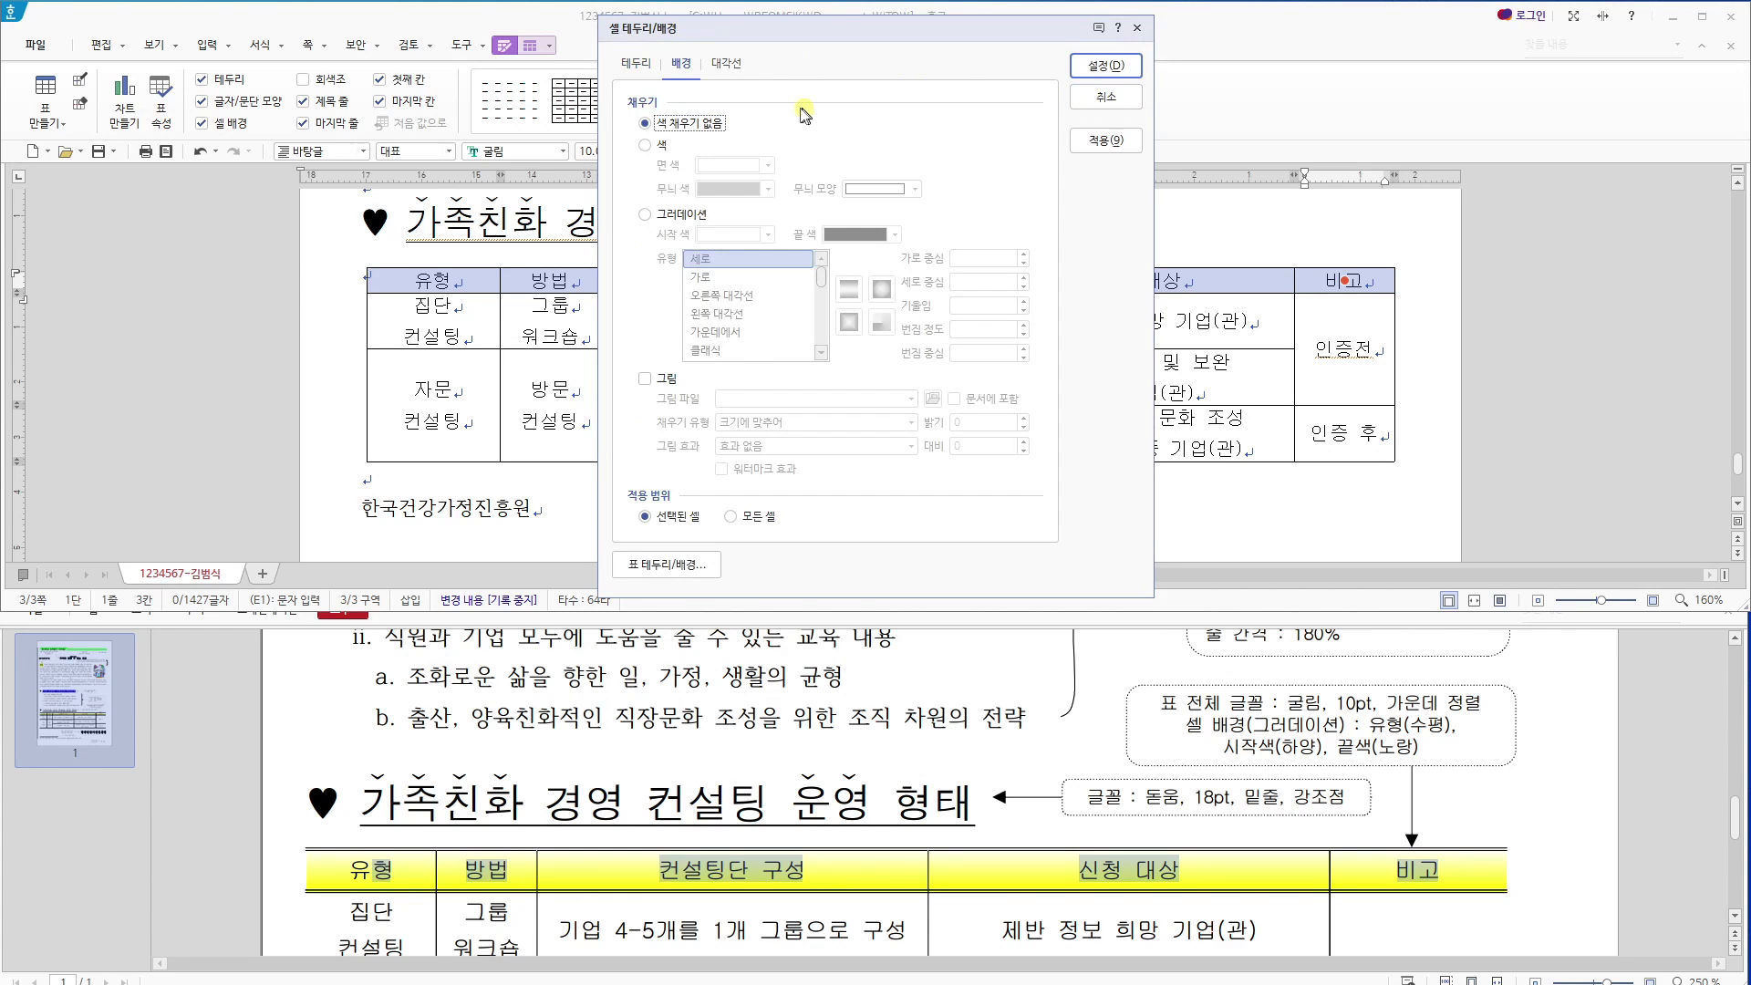
click(677, 219)
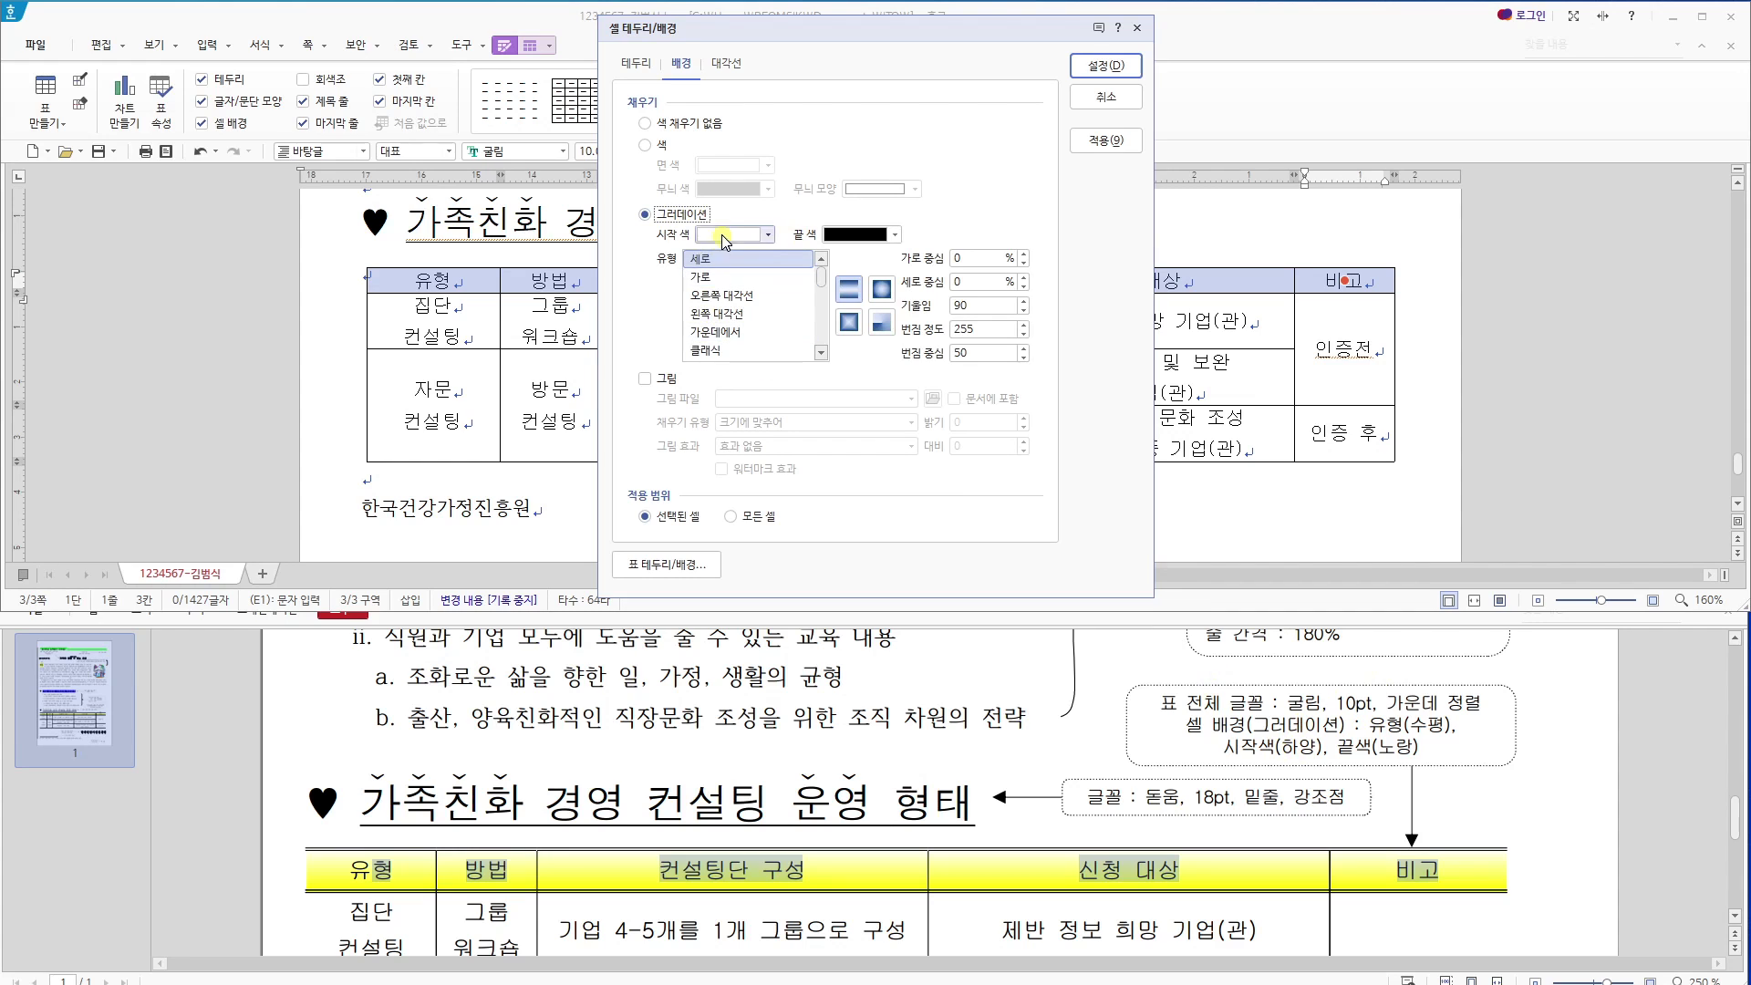
click(895, 235)
click(891, 385)
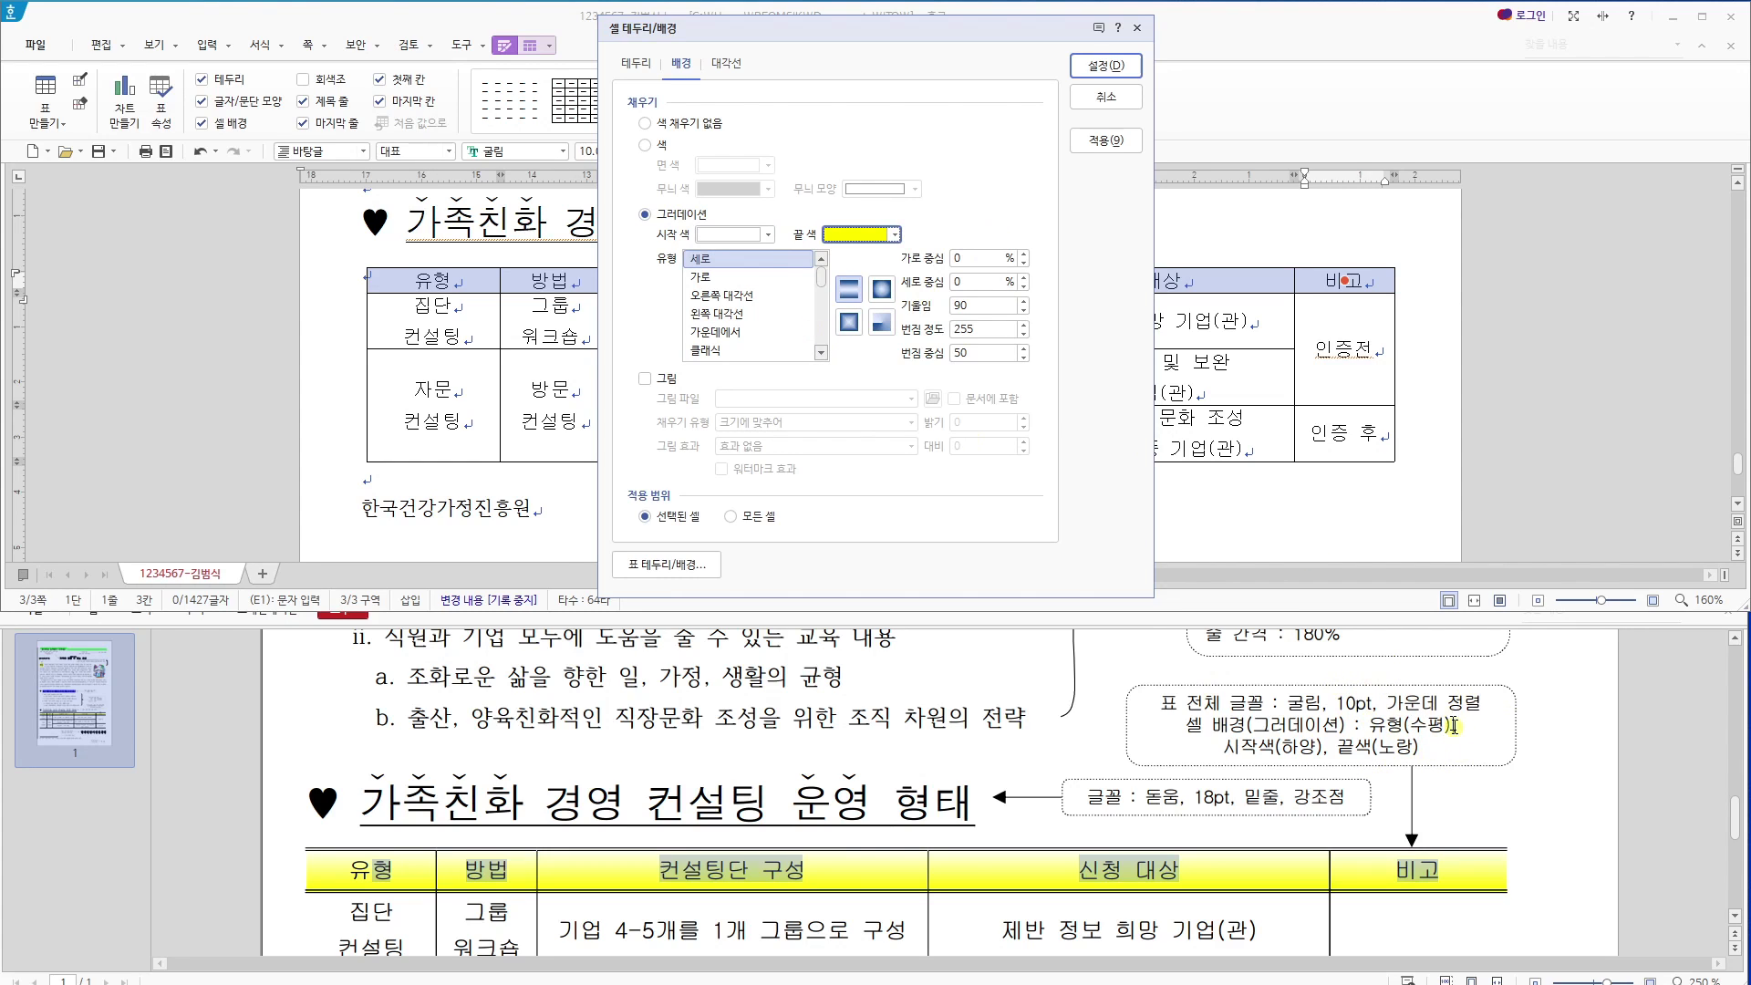
click(811, 278)
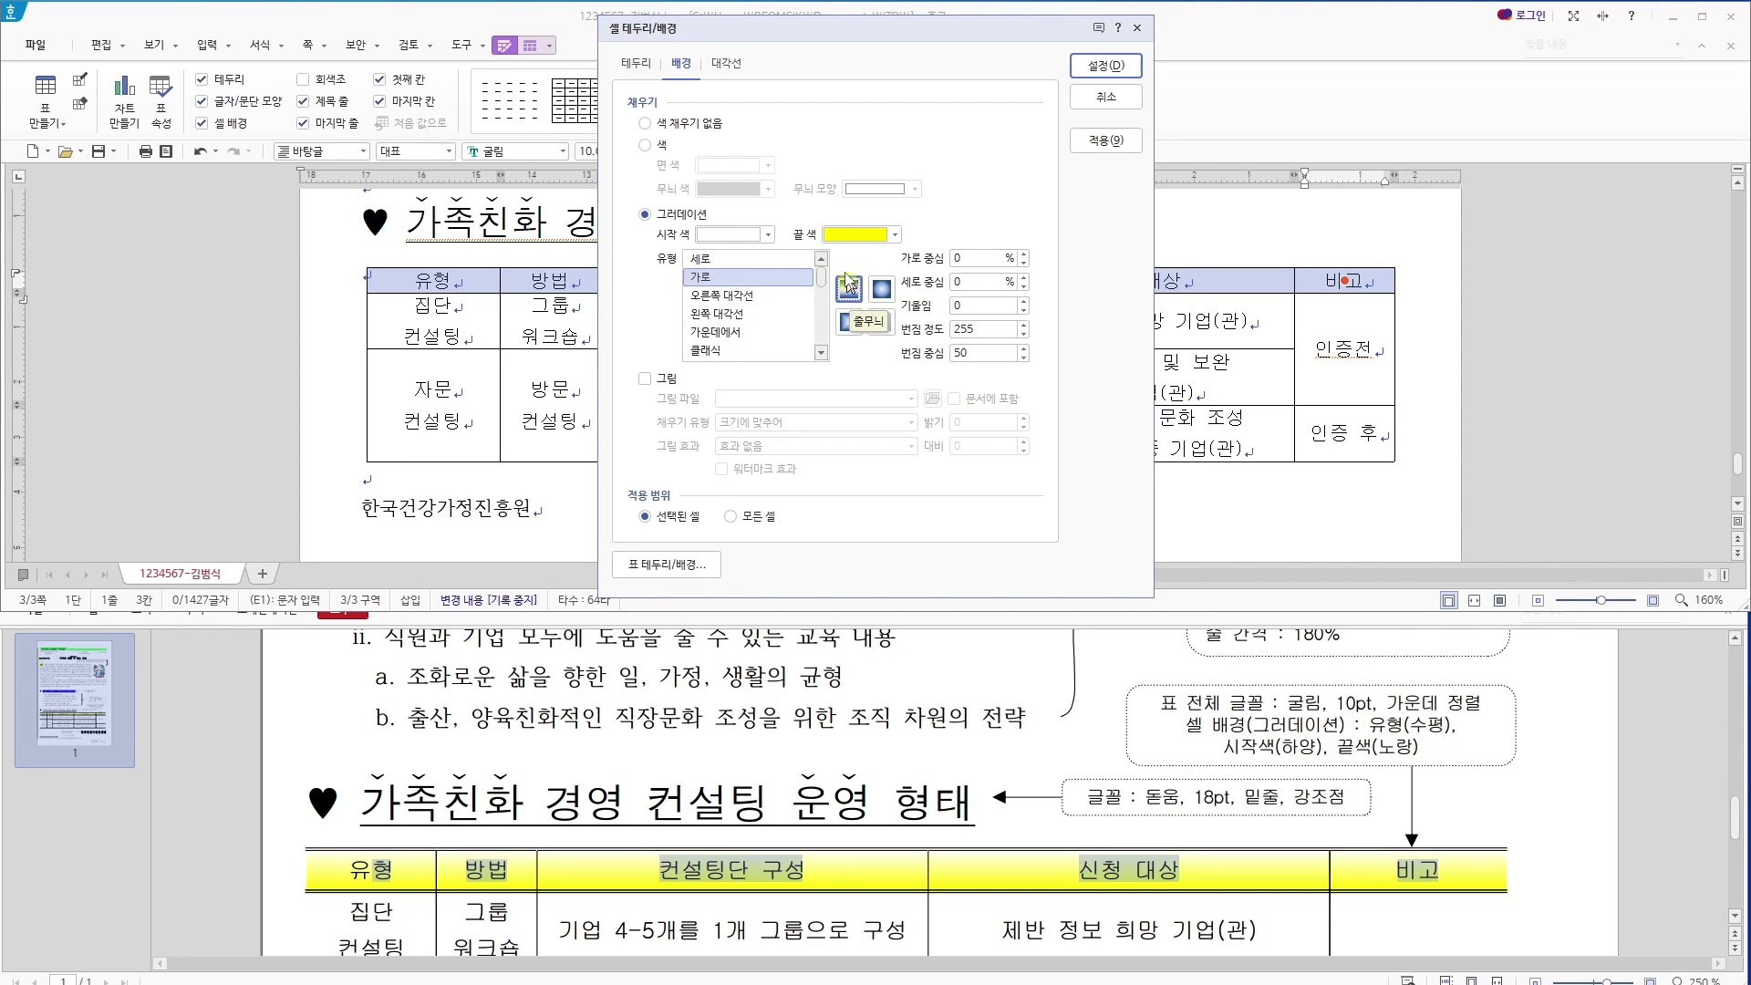
click(849, 290)
click(762, 277)
click(1105, 65)
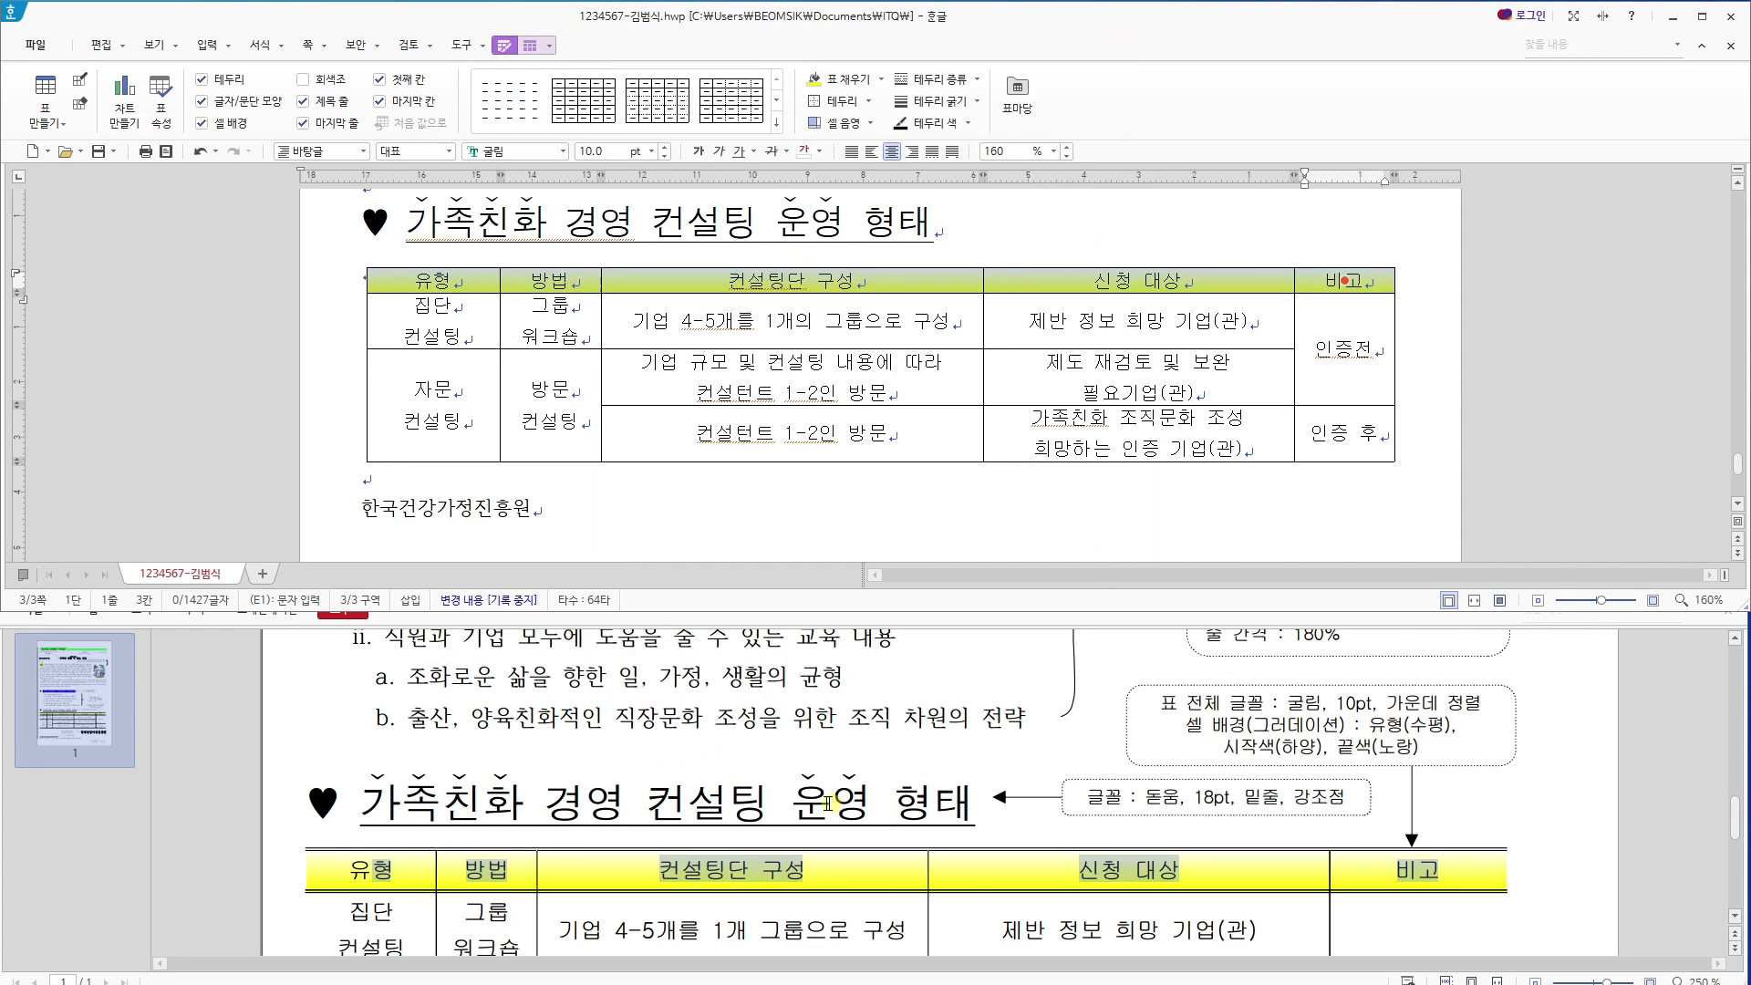
Narrow the 유형 column and widen the 신청 대상 column so the cell text wraps as in the sample.
scroll(846, 771, down, 1)
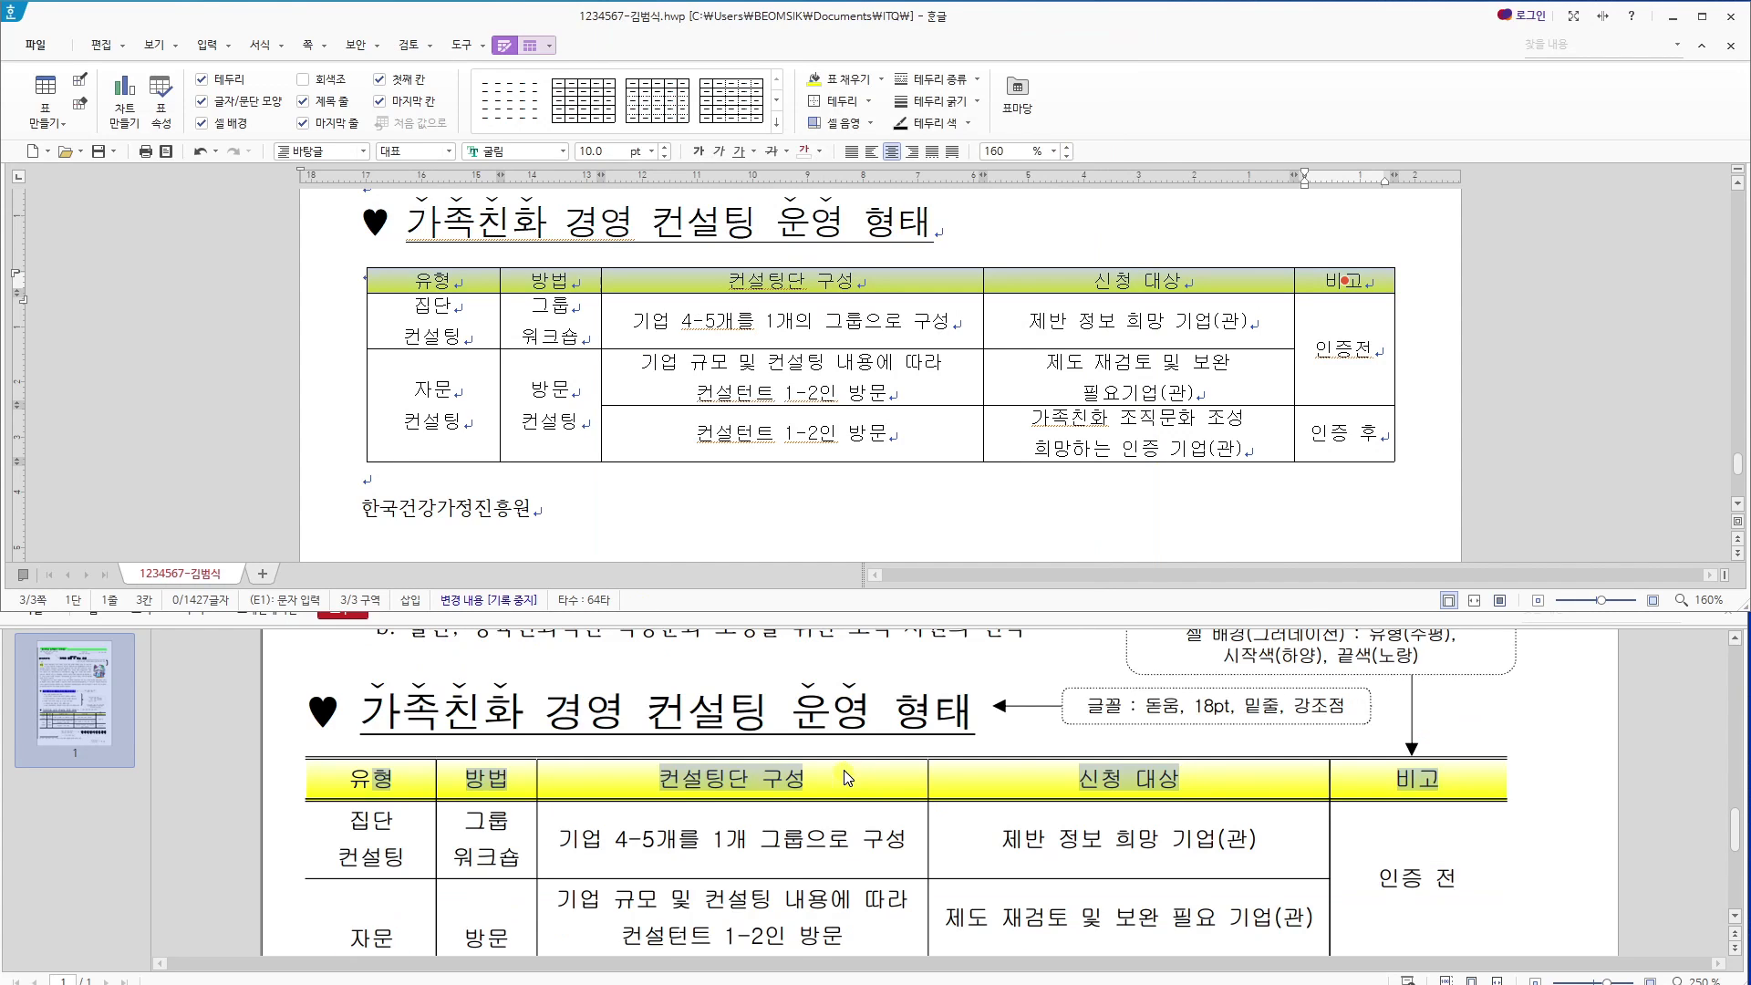
scroll(944, 693, down, 1)
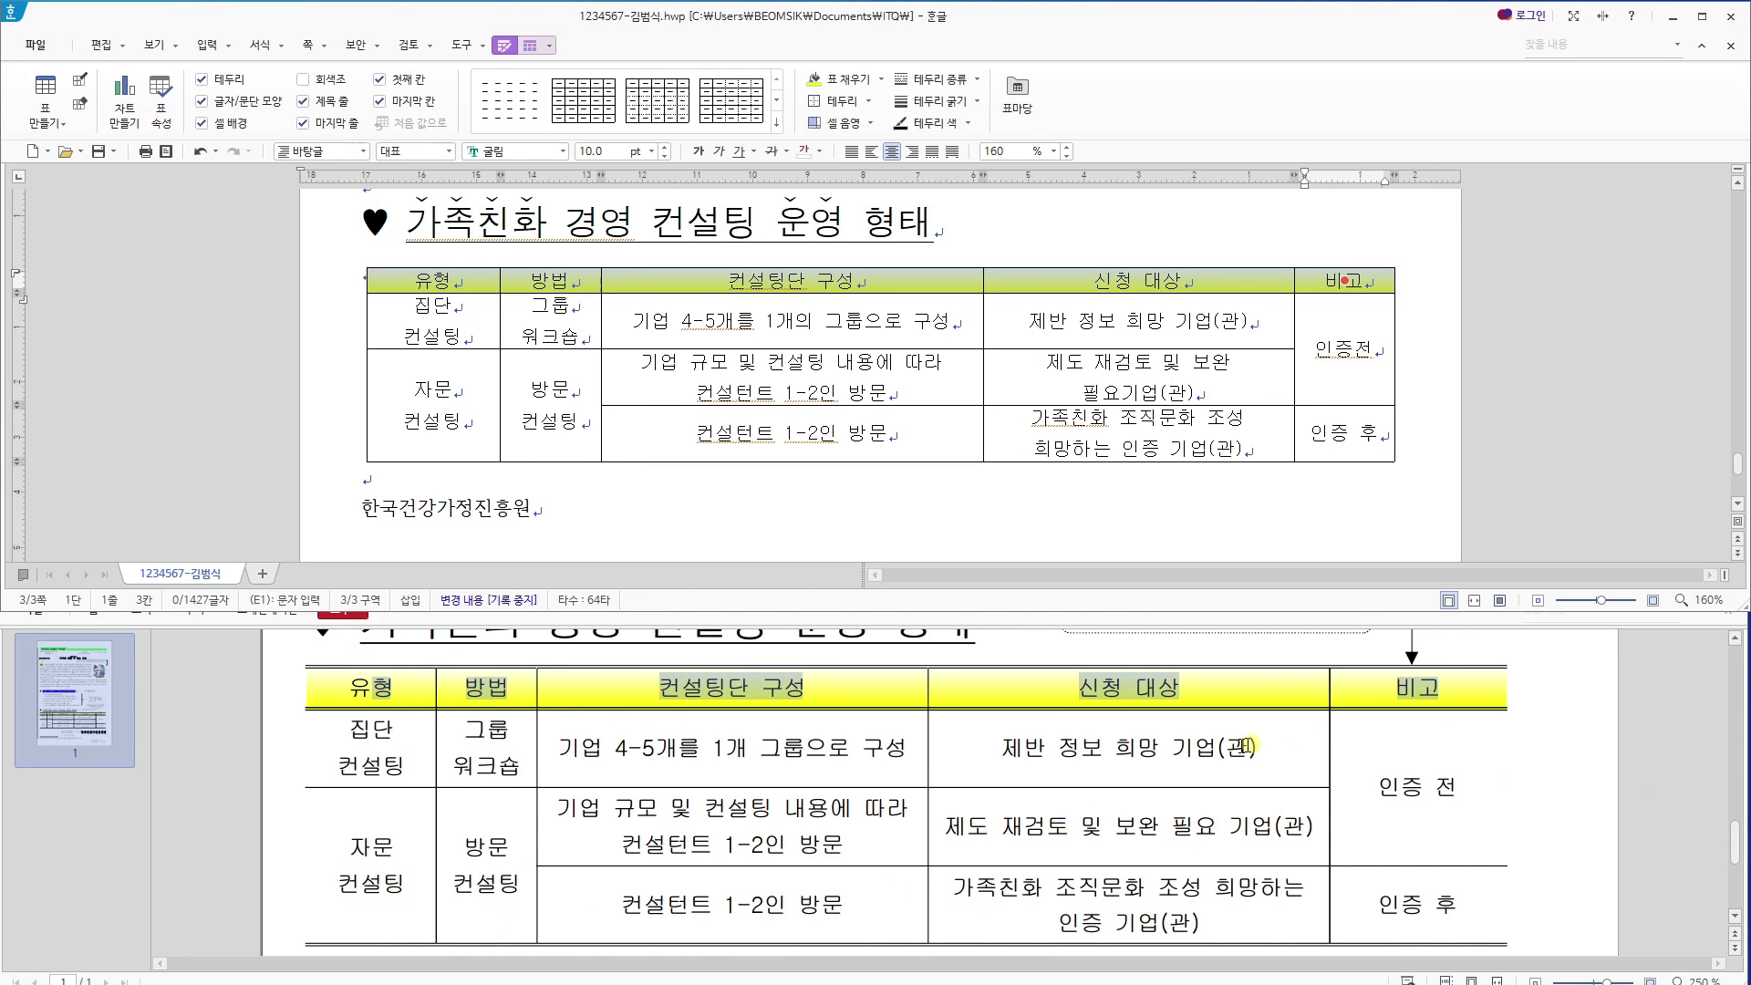
drag(1138, 377, 1297, 368)
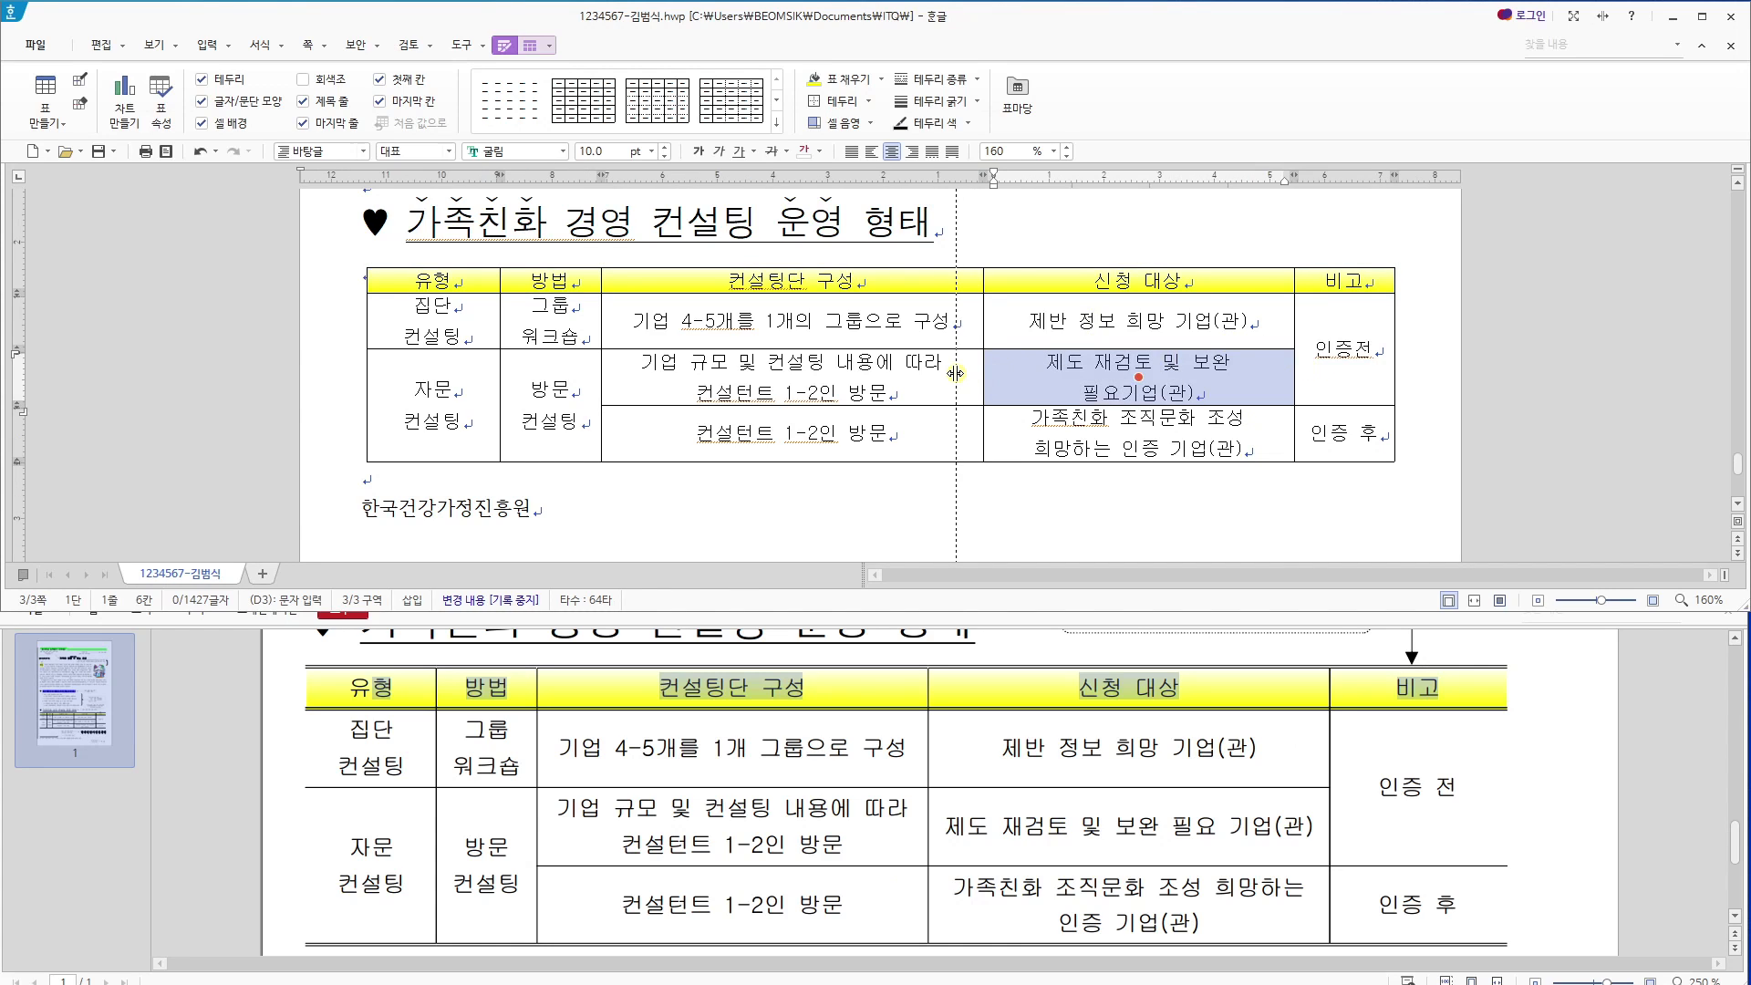
drag(983, 373, 964, 373)
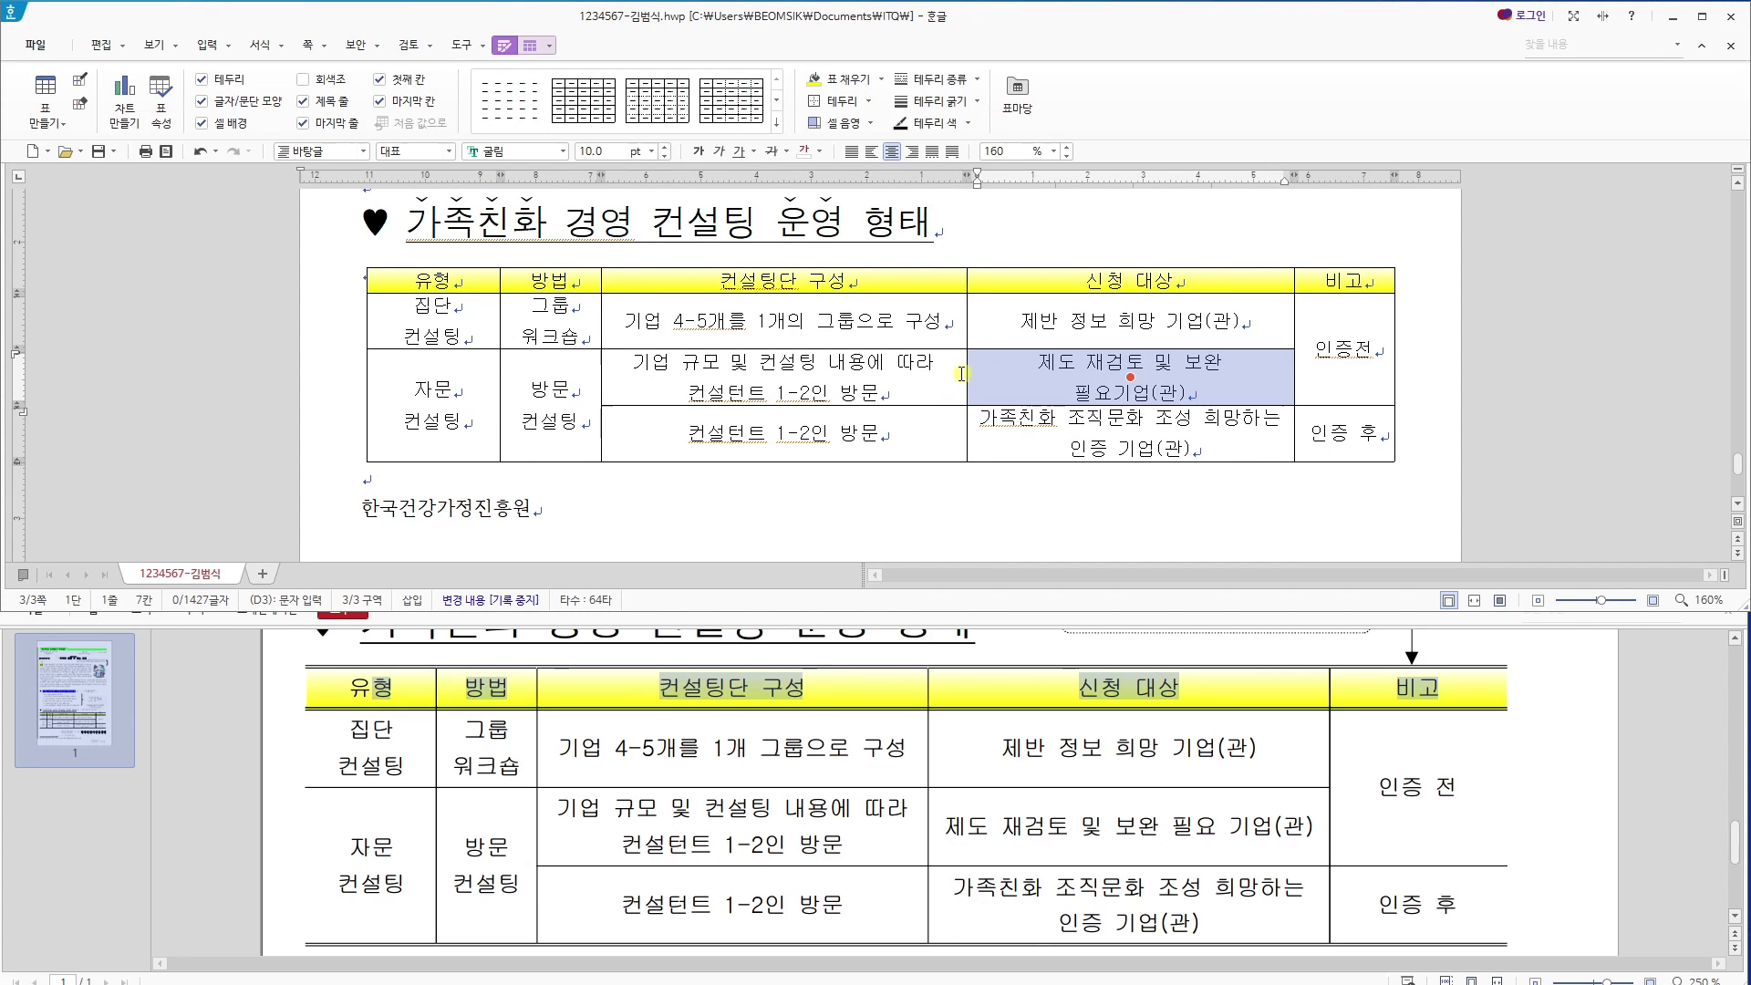
drag(957, 373, 961, 373)
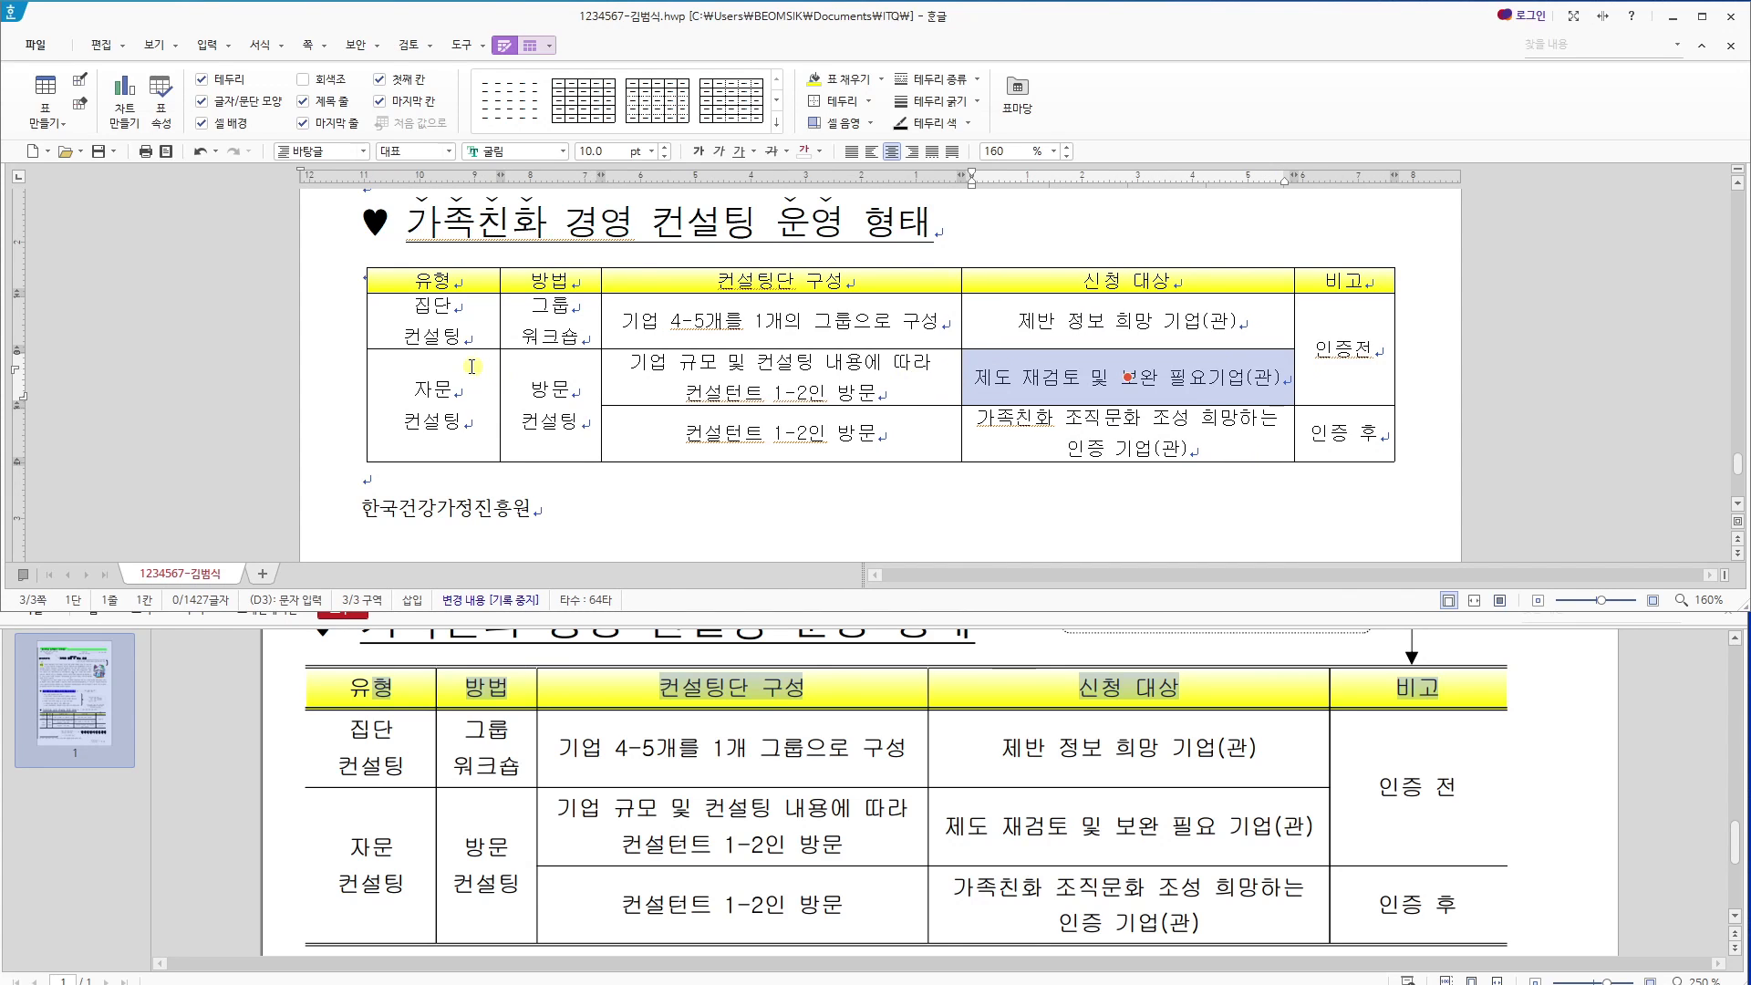
drag(501, 323, 574, 323)
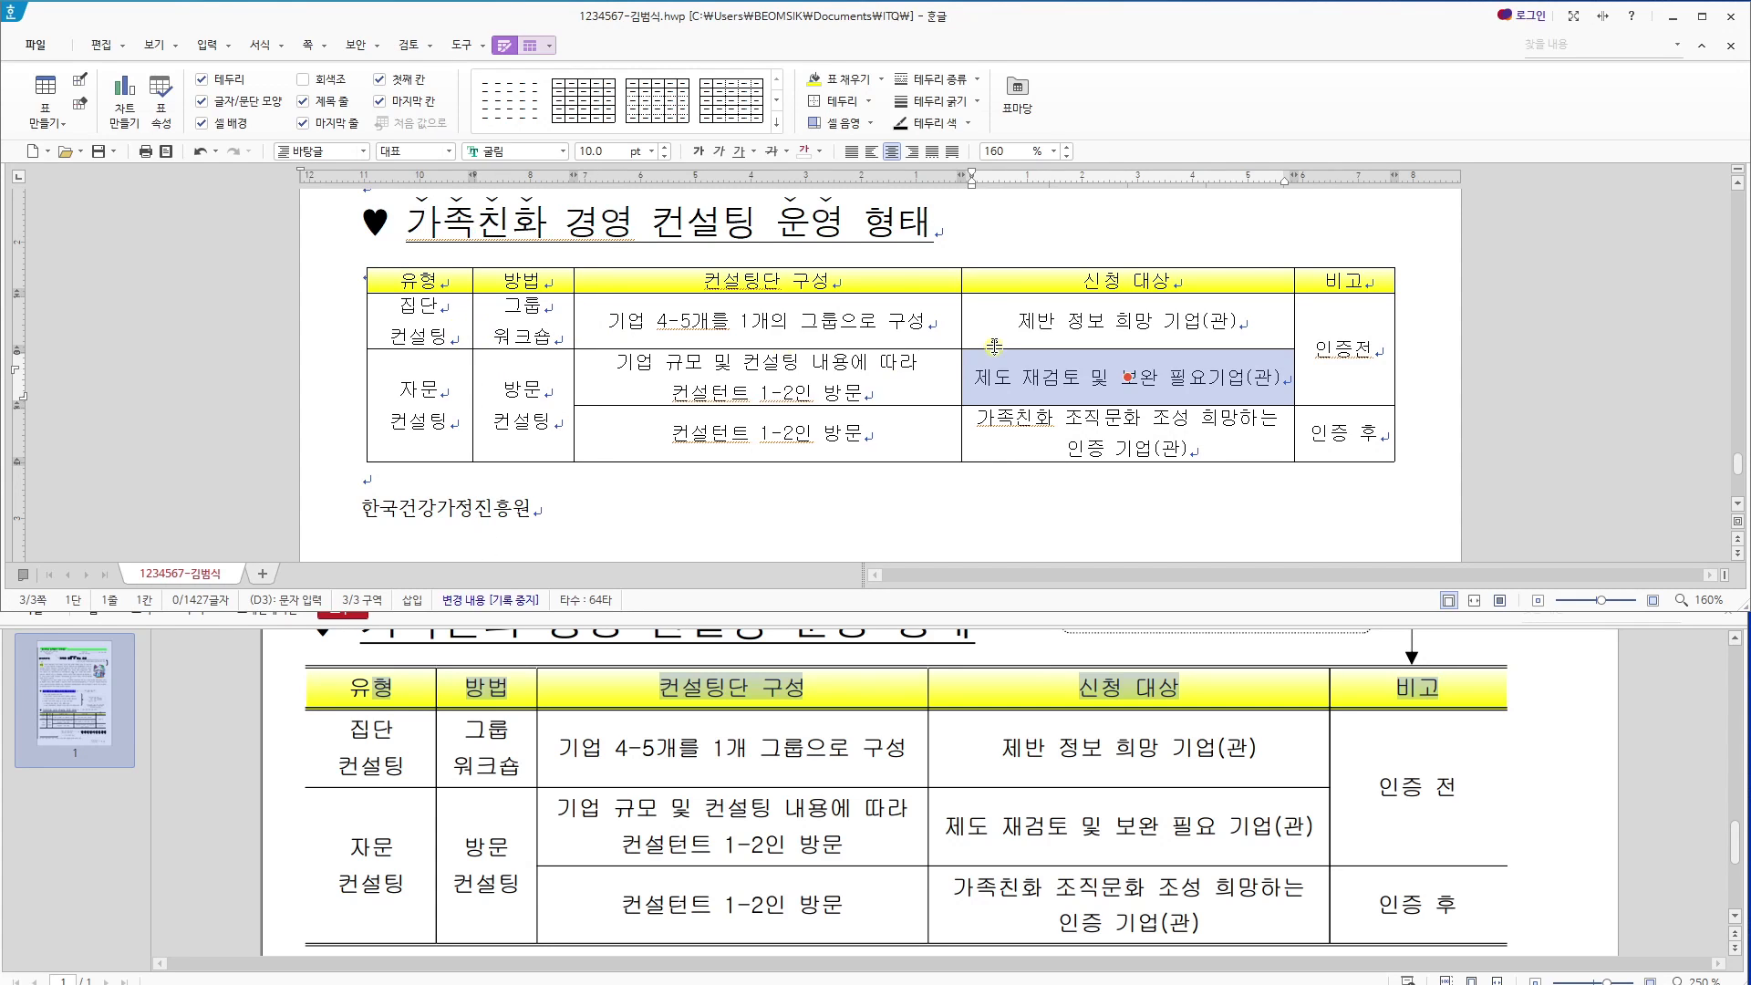
drag(962, 329, 945, 329)
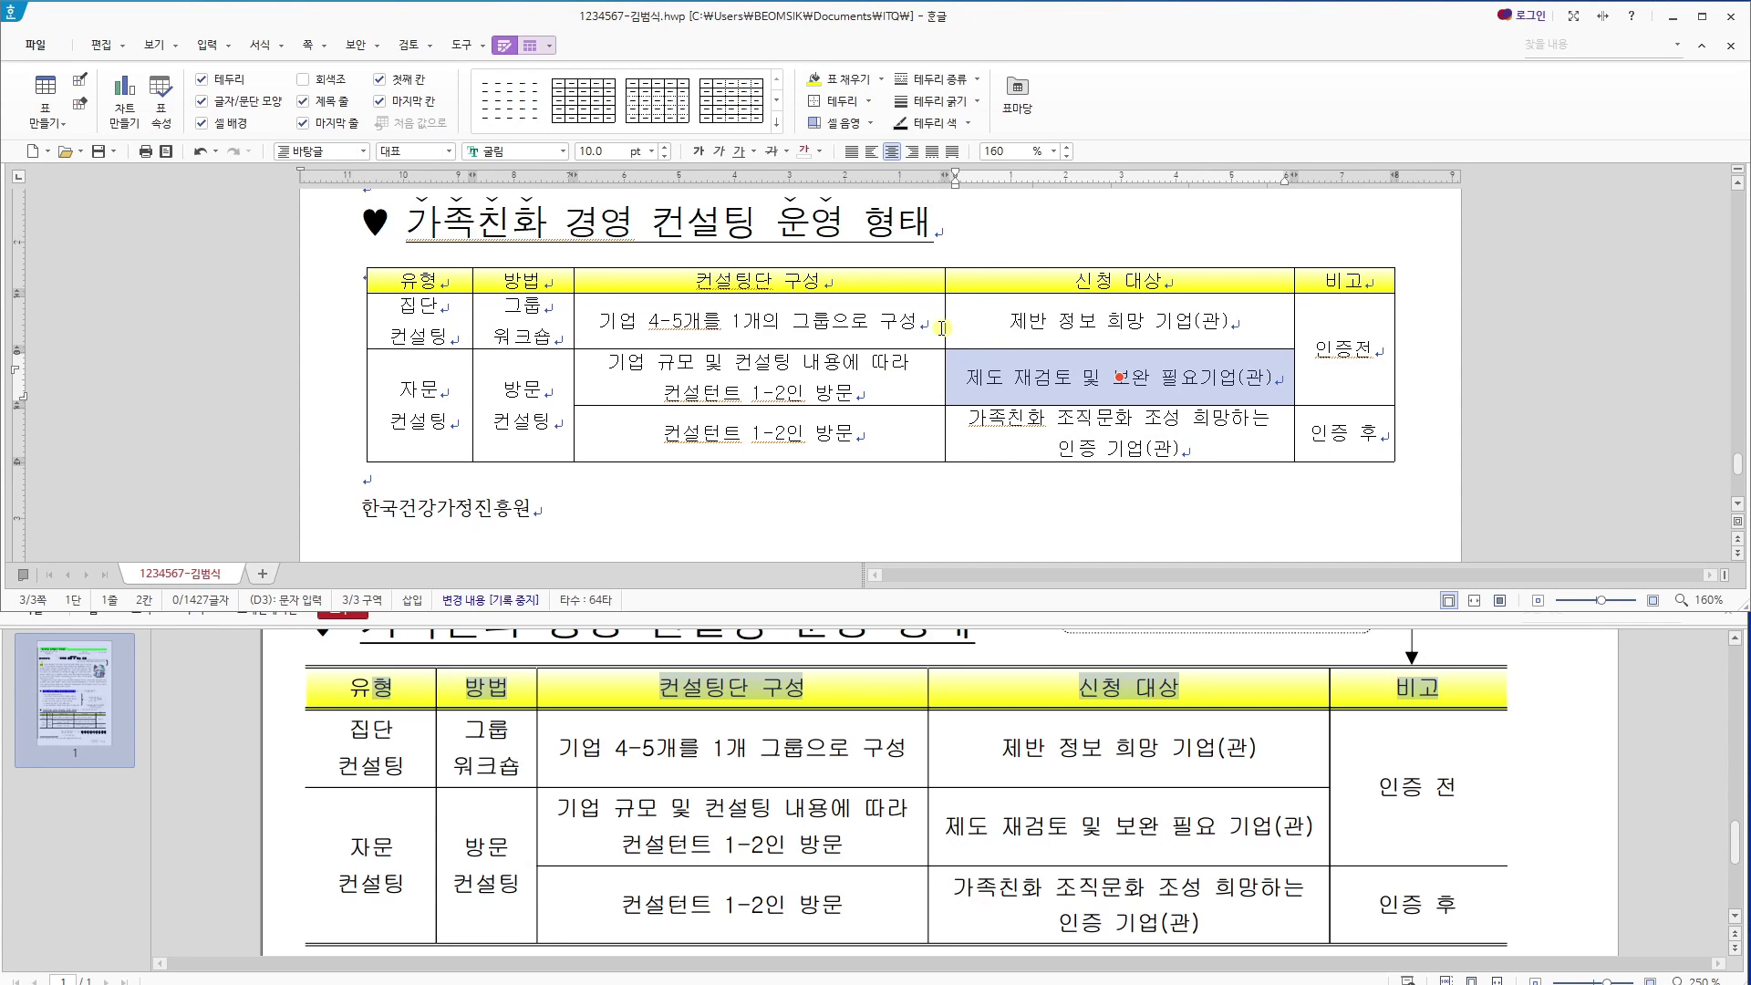
Apply a 0.5 mm double line to the top and bottom outer borders of the whole table using 각 셀마다 적용.
drag(420, 282, 1324, 440)
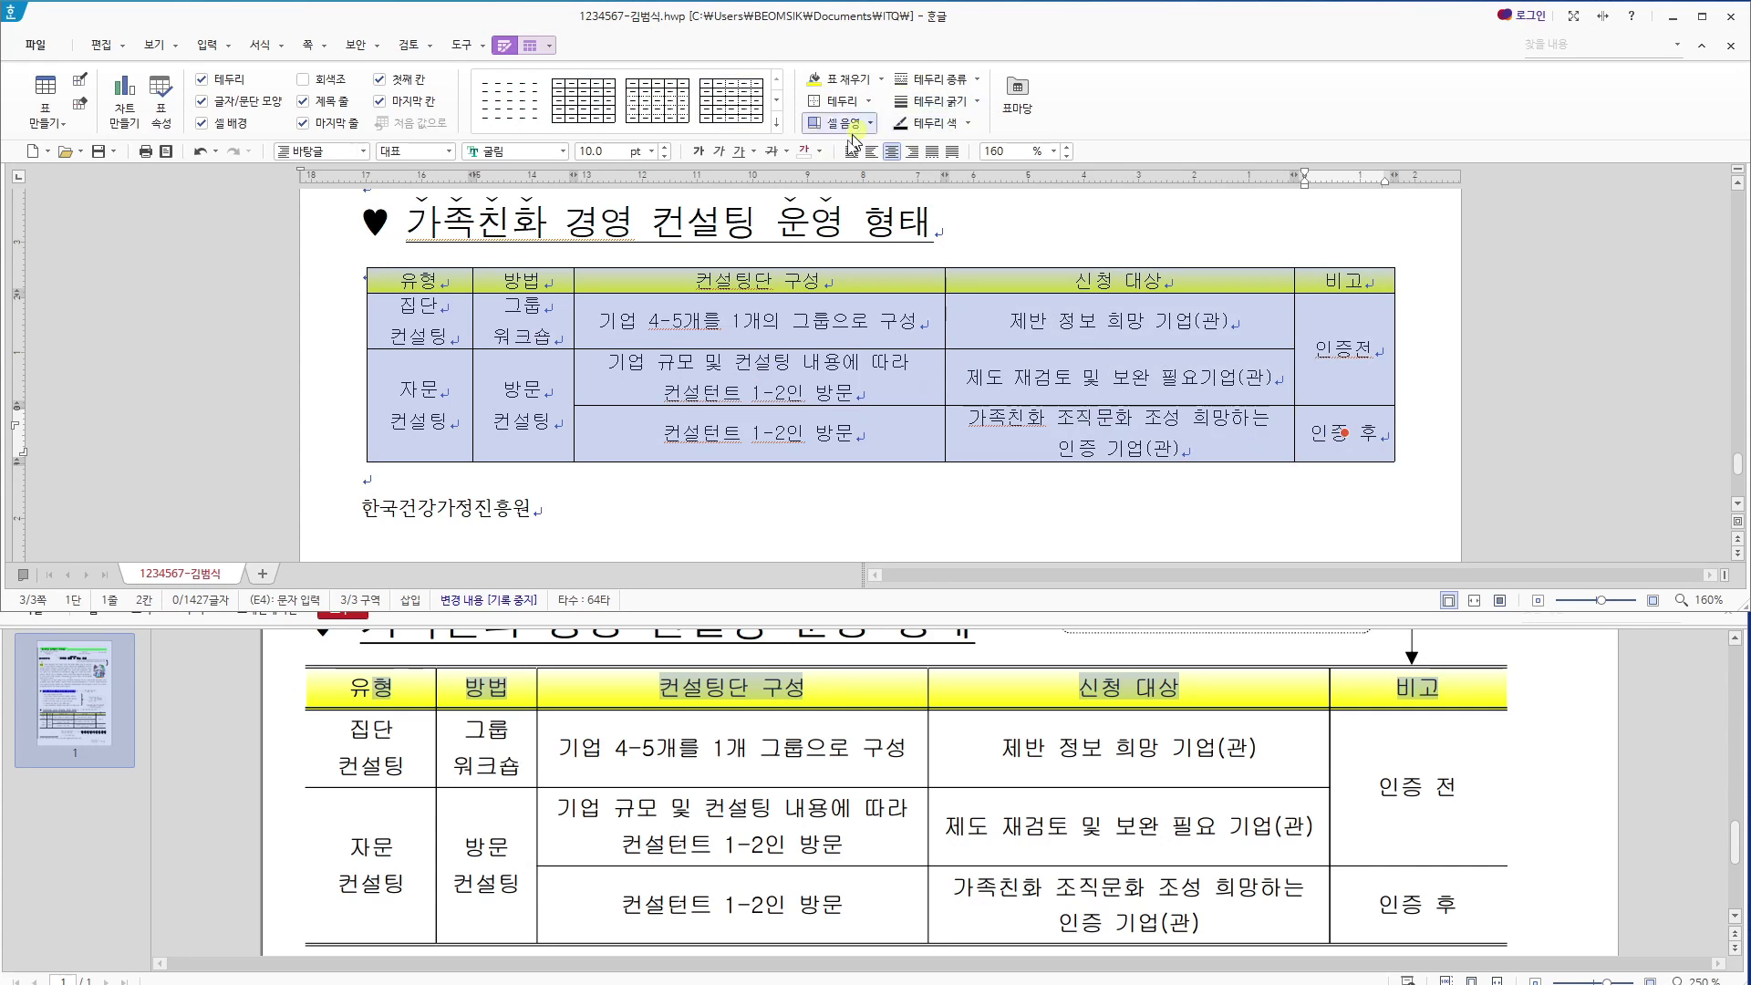
key(l)
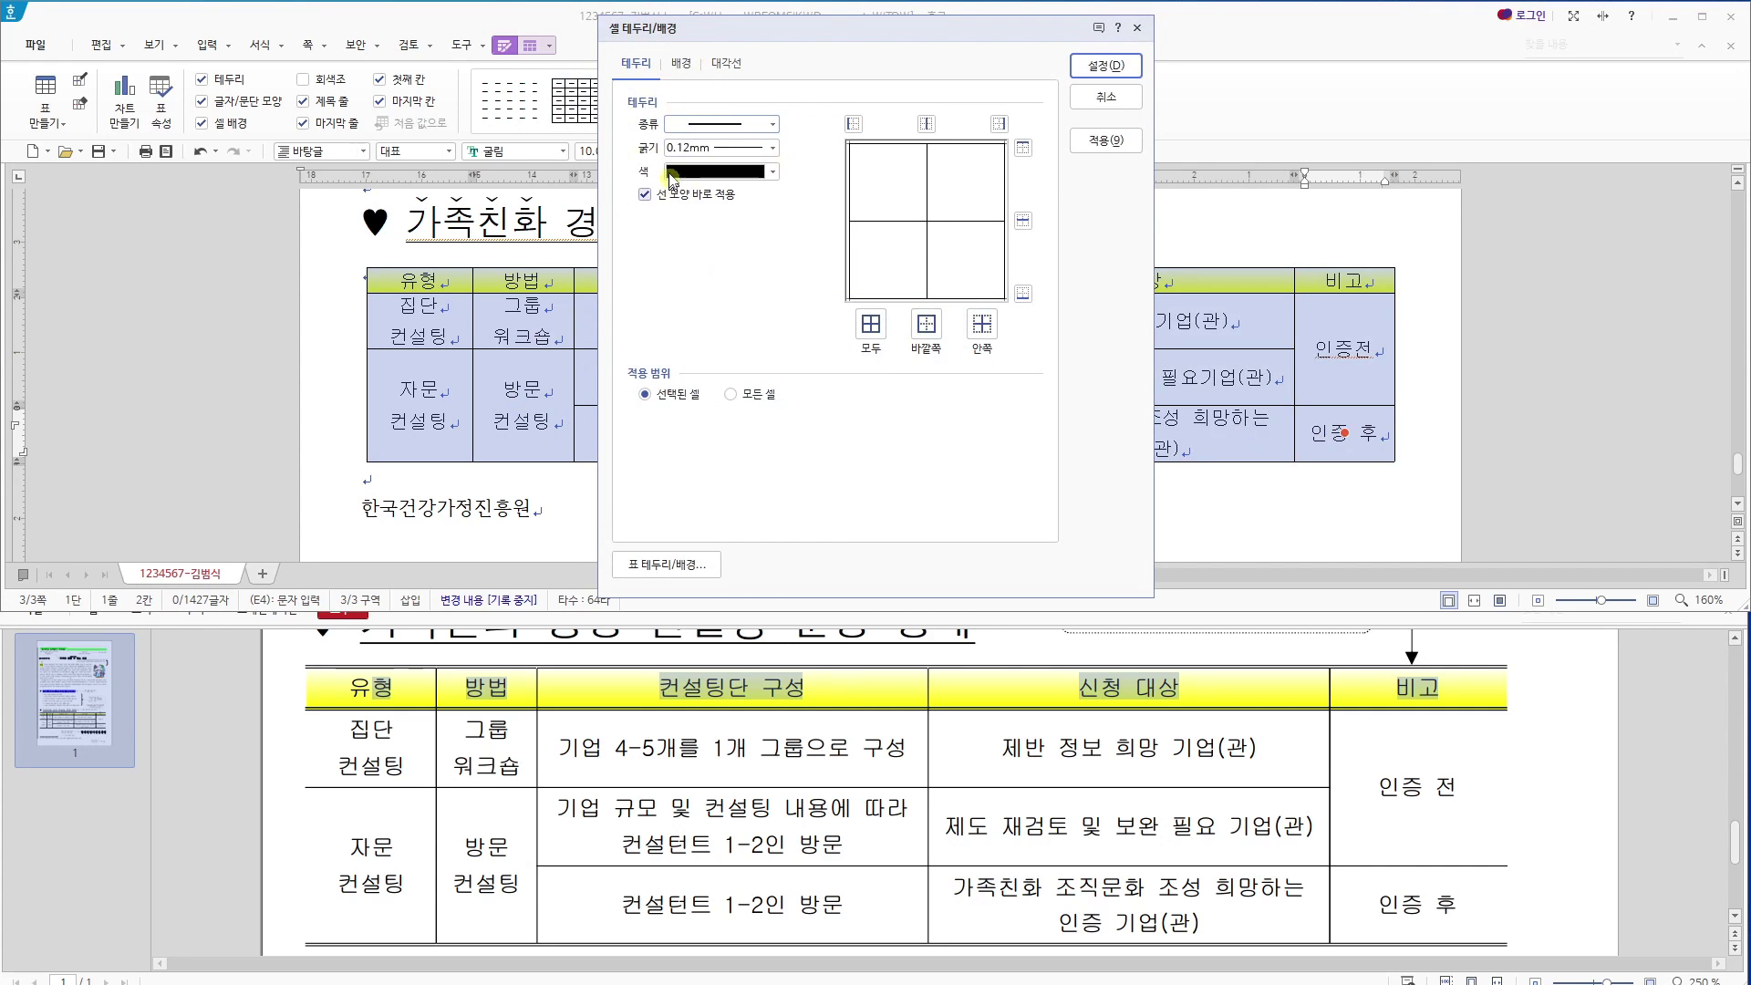
click(1131, 105)
right_click(740, 321)
mouse_move(818, 483)
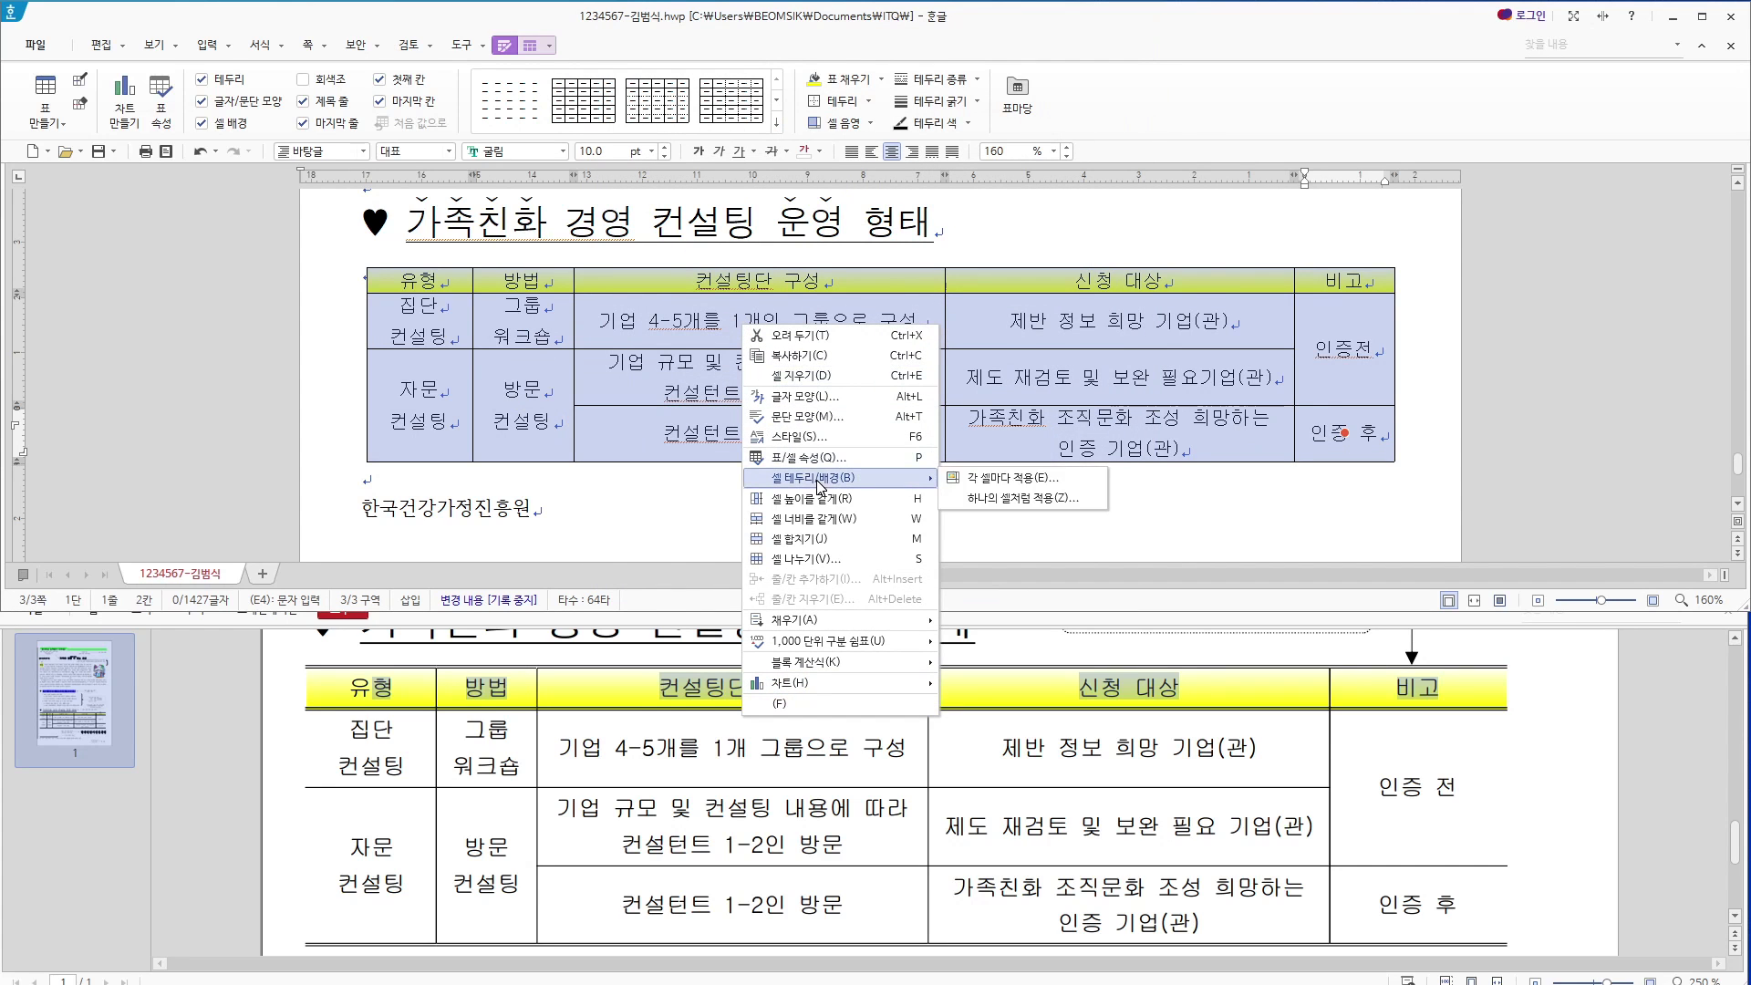
click(996, 481)
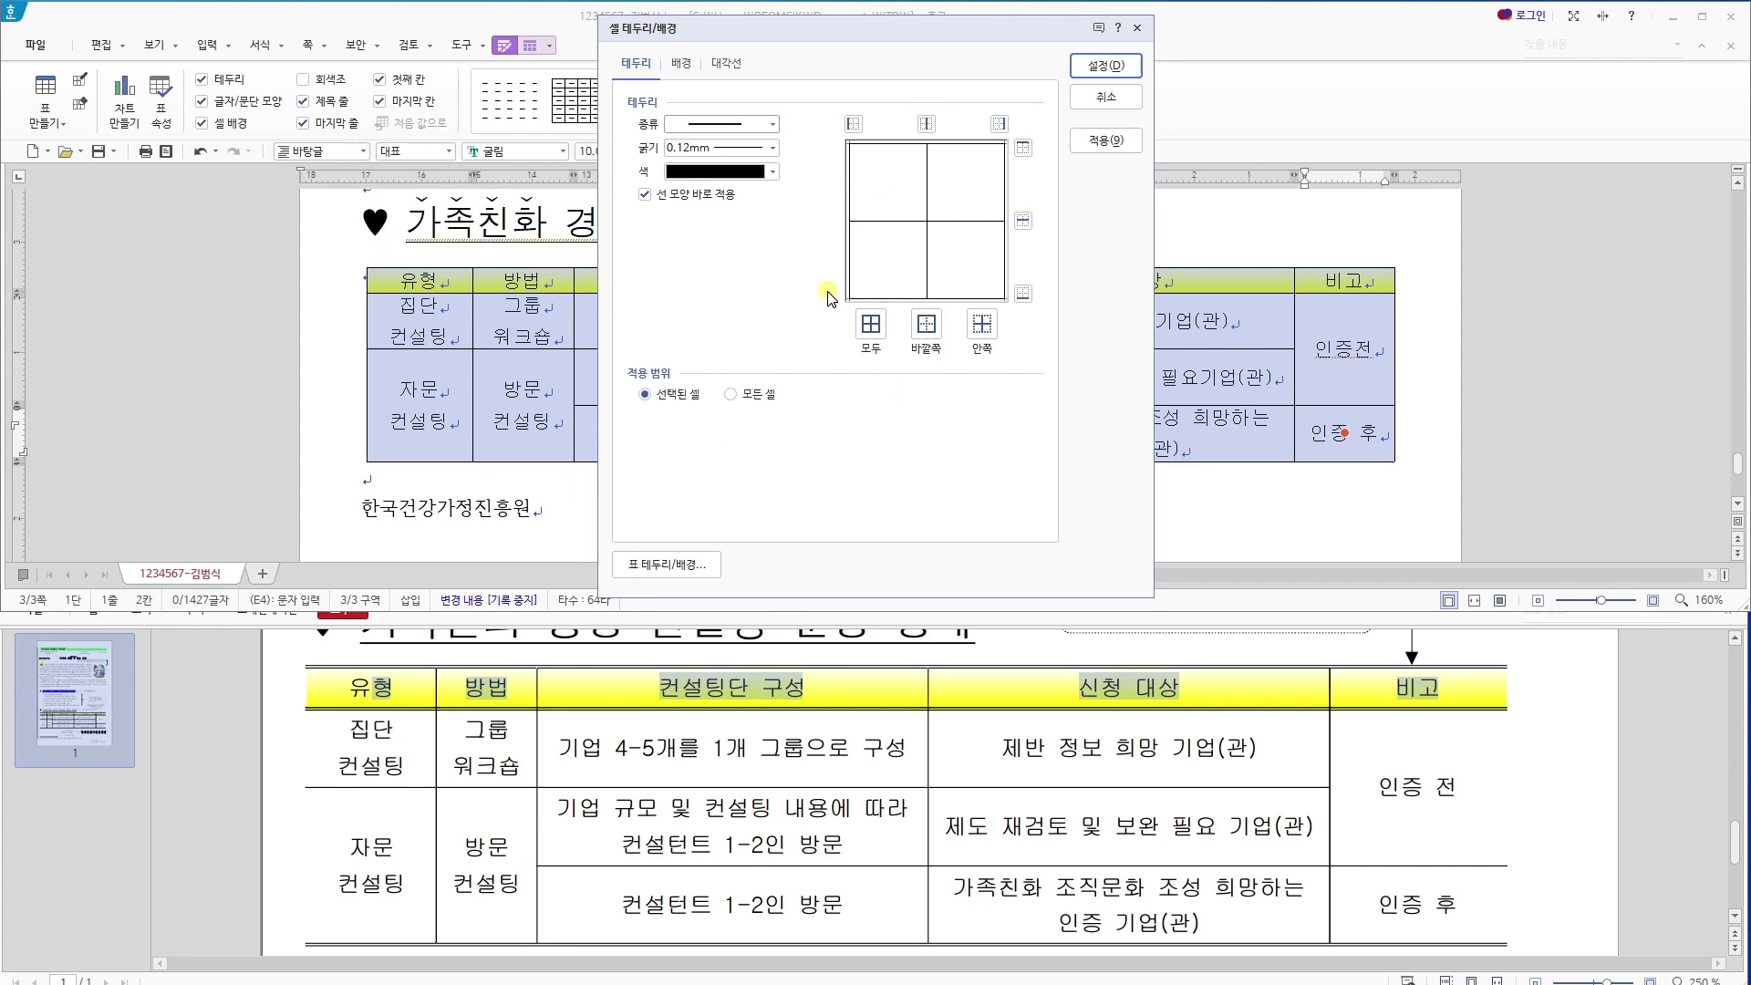
click(770, 123)
click(771, 123)
click(770, 123)
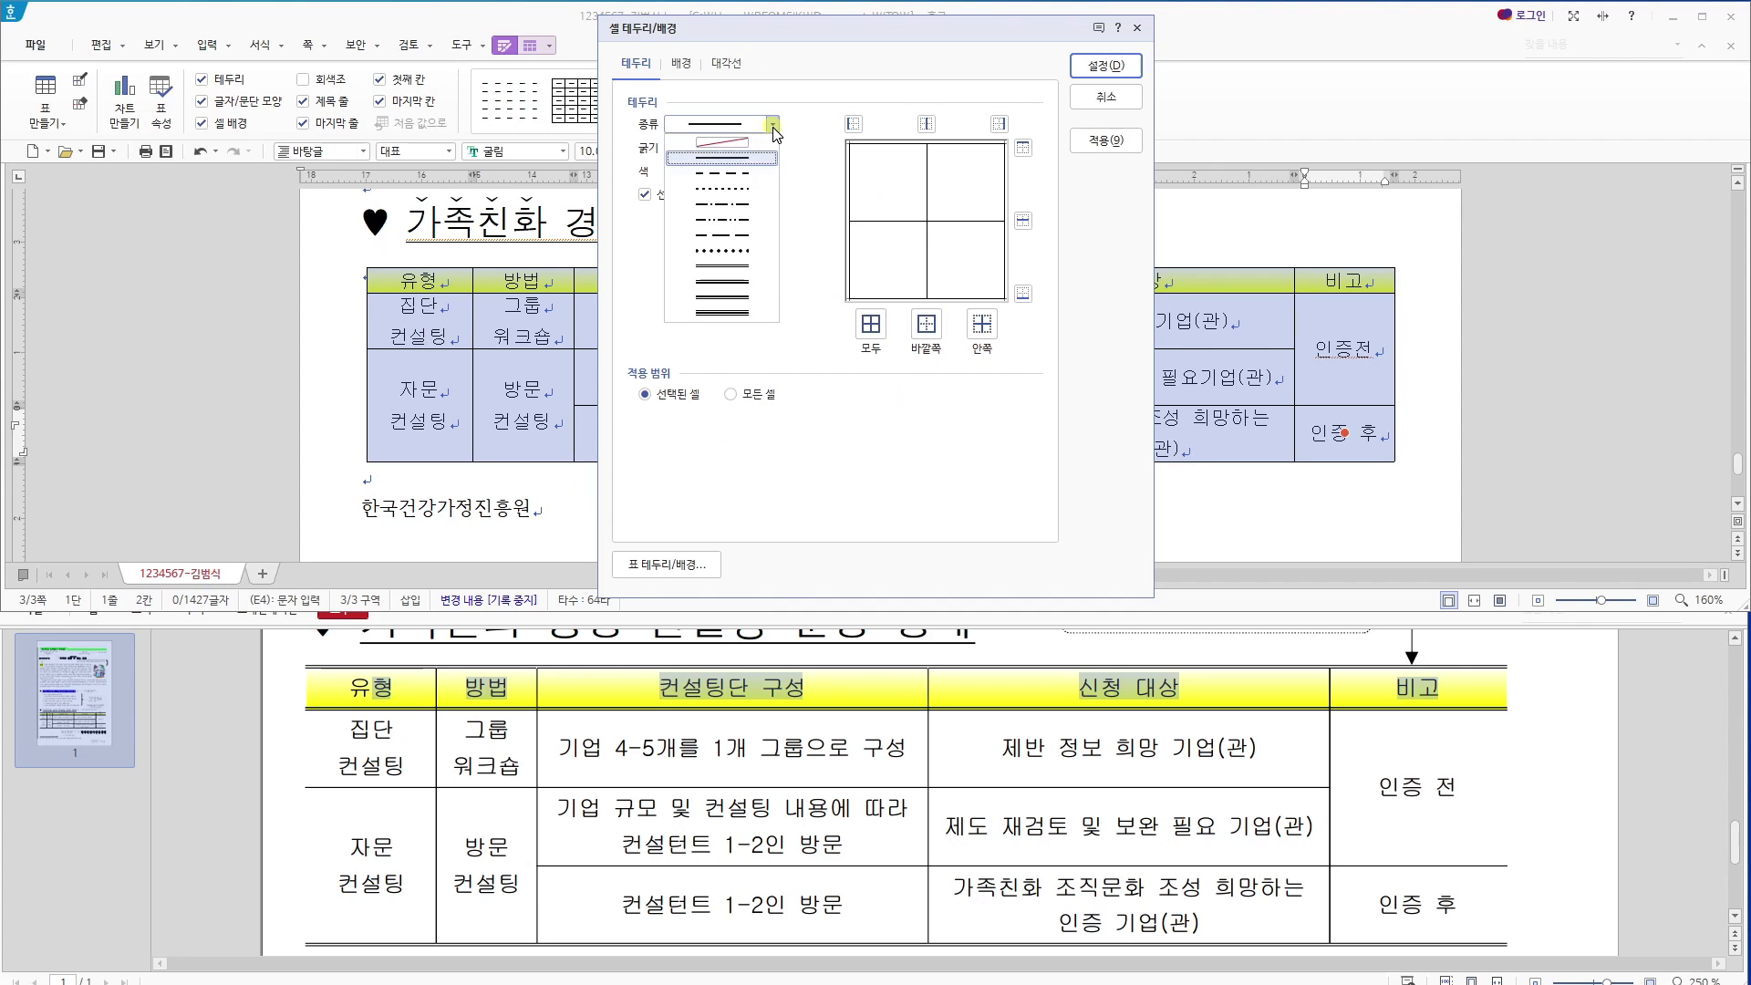
click(742, 273)
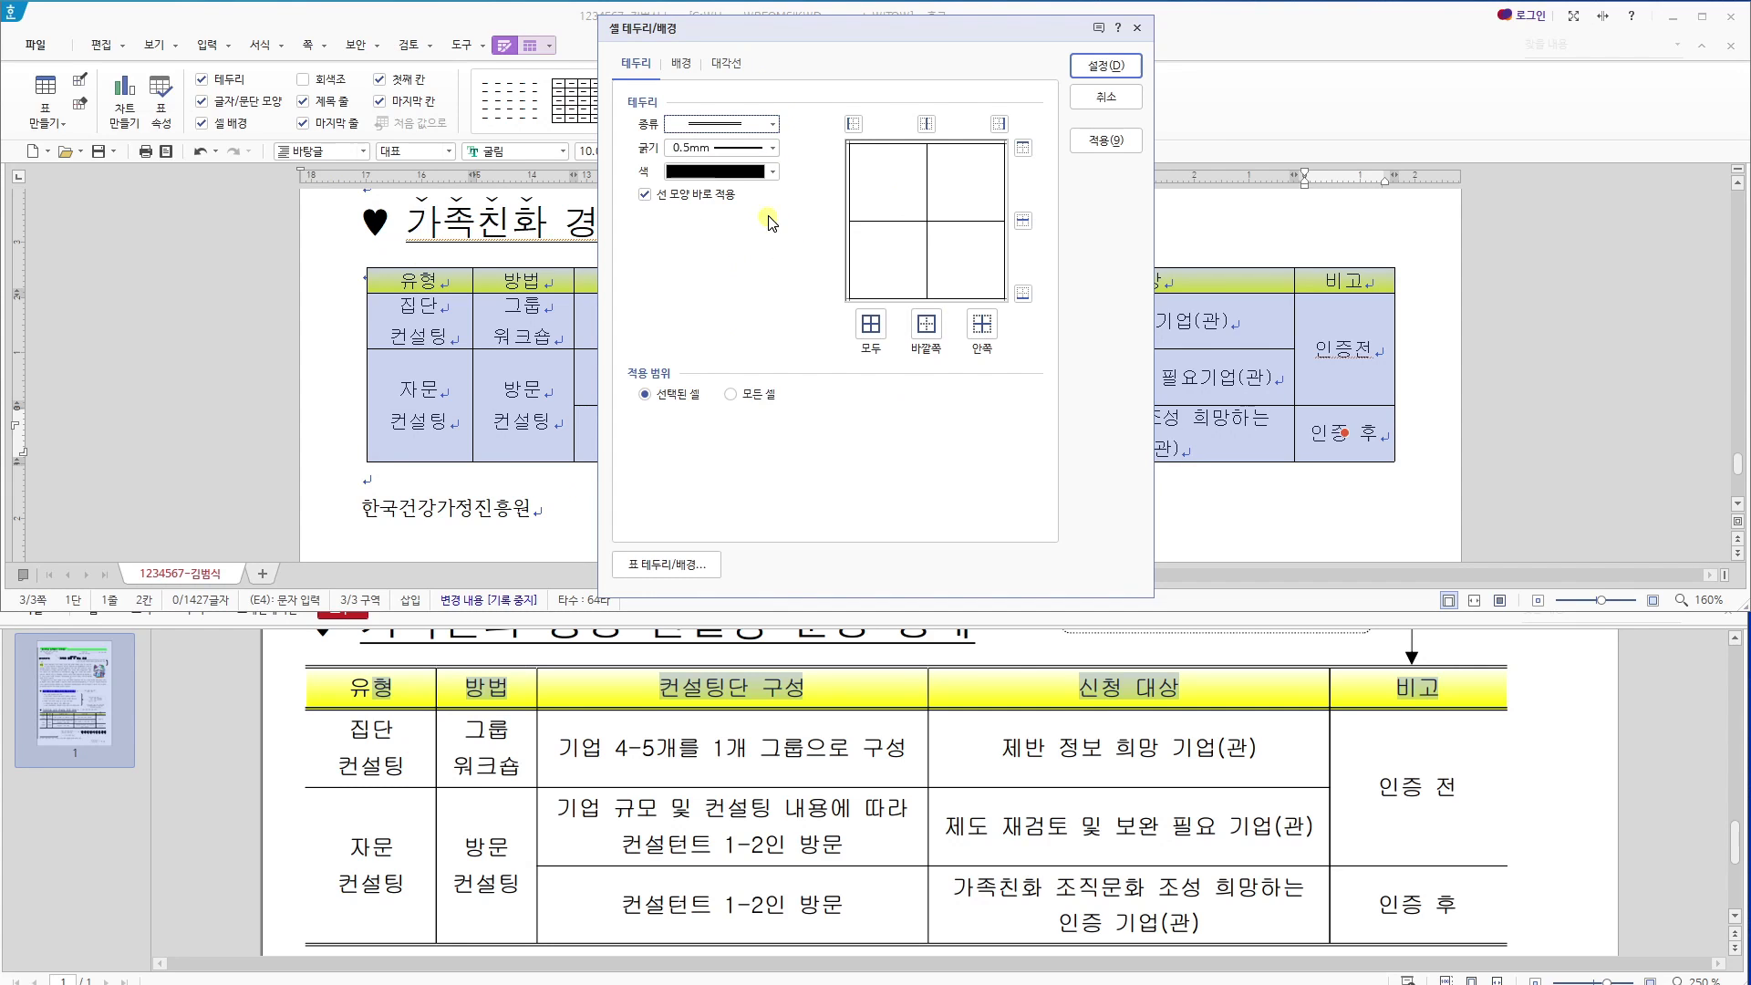
click(1023, 148)
click(1024, 293)
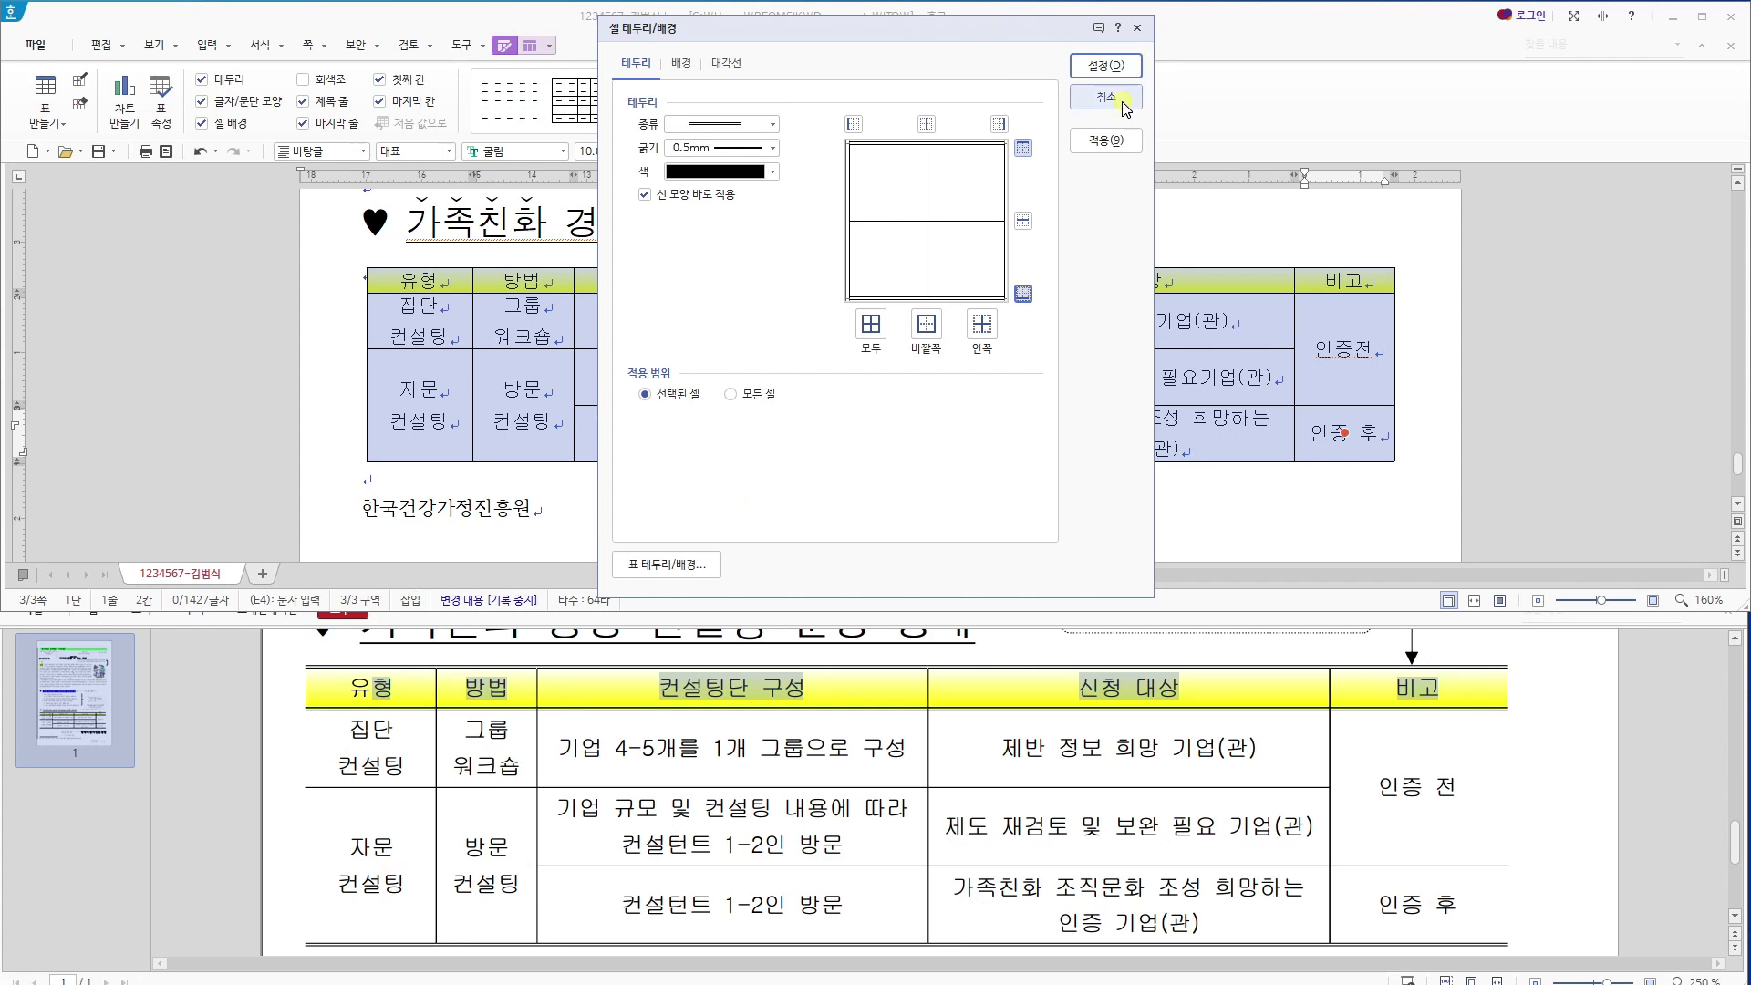
click(1106, 140)
Remove the left and right outer borders of the whole table, keeping the double lines along its top and bottom.
click(773, 124)
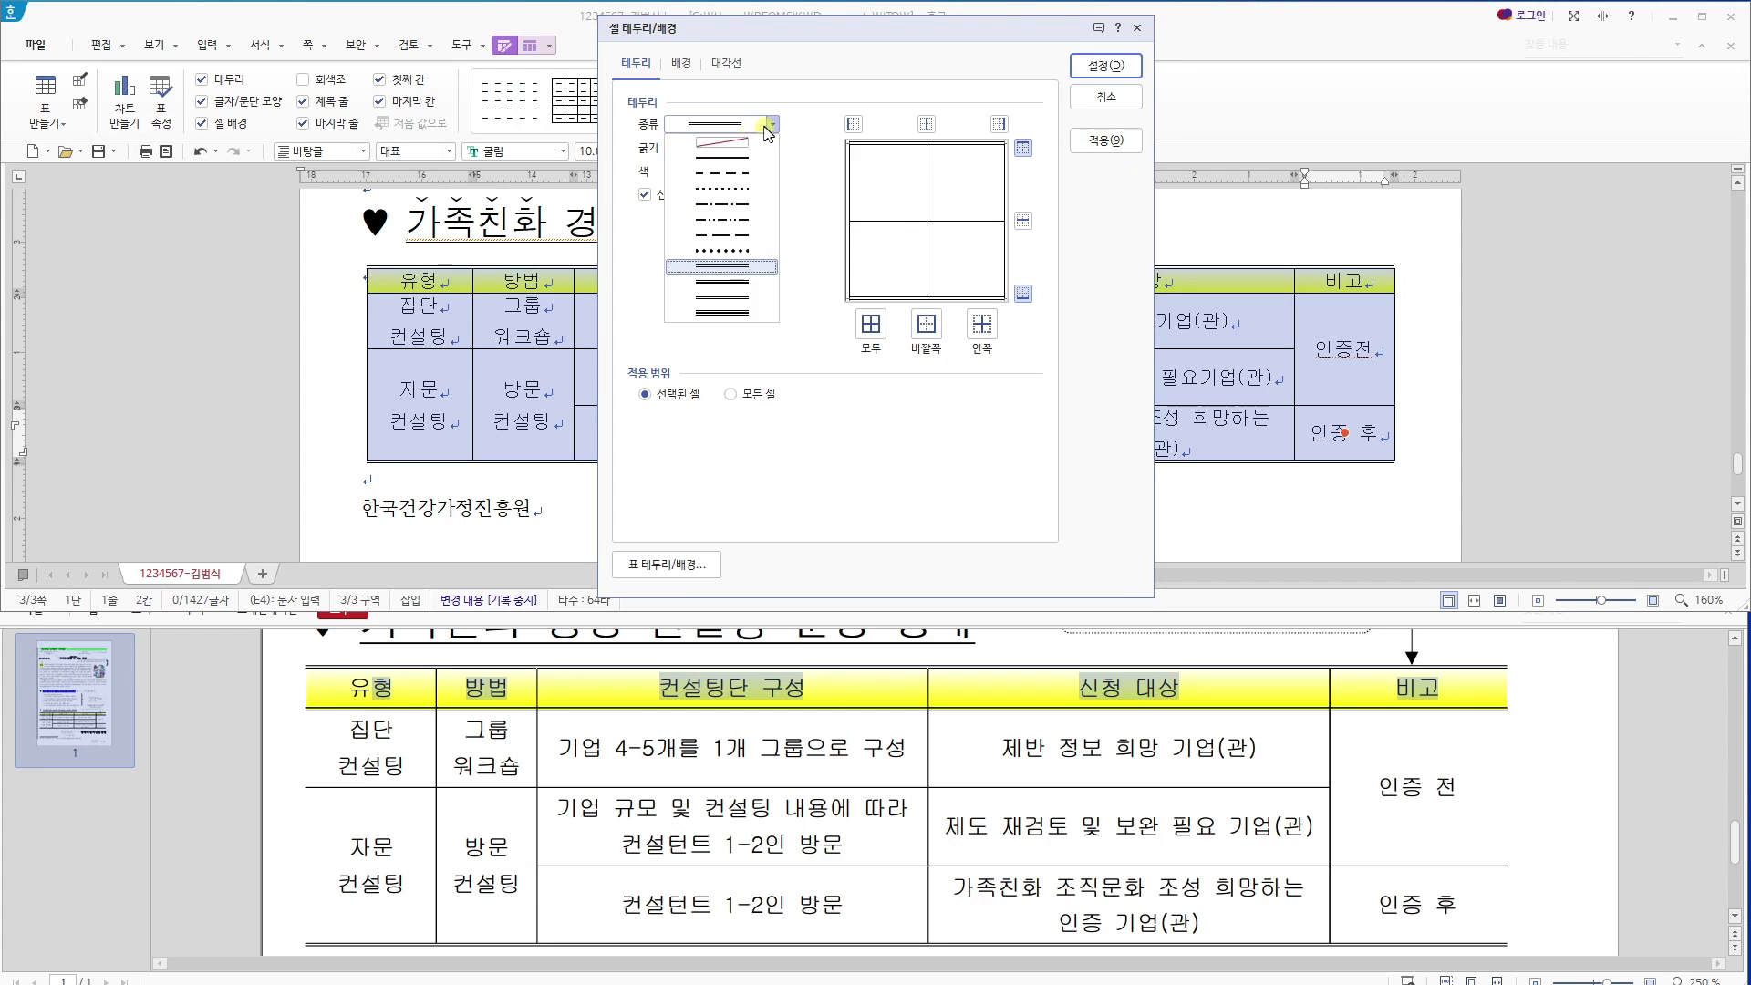
click(743, 146)
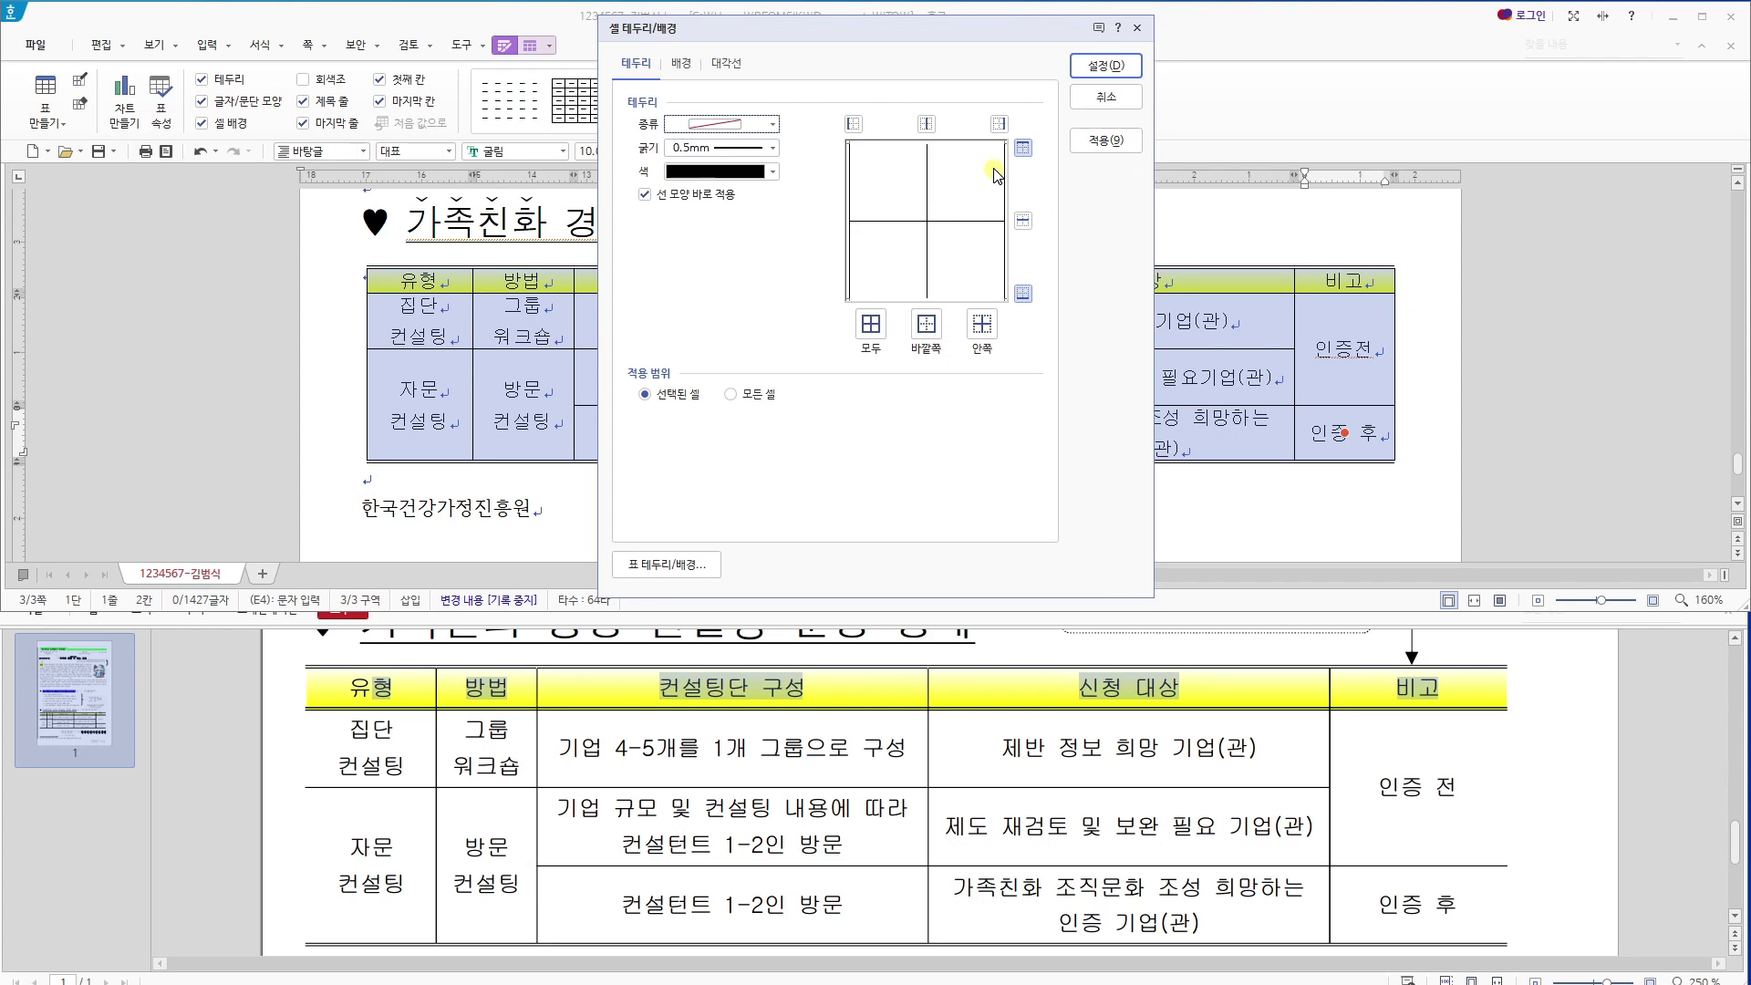
click(1024, 147)
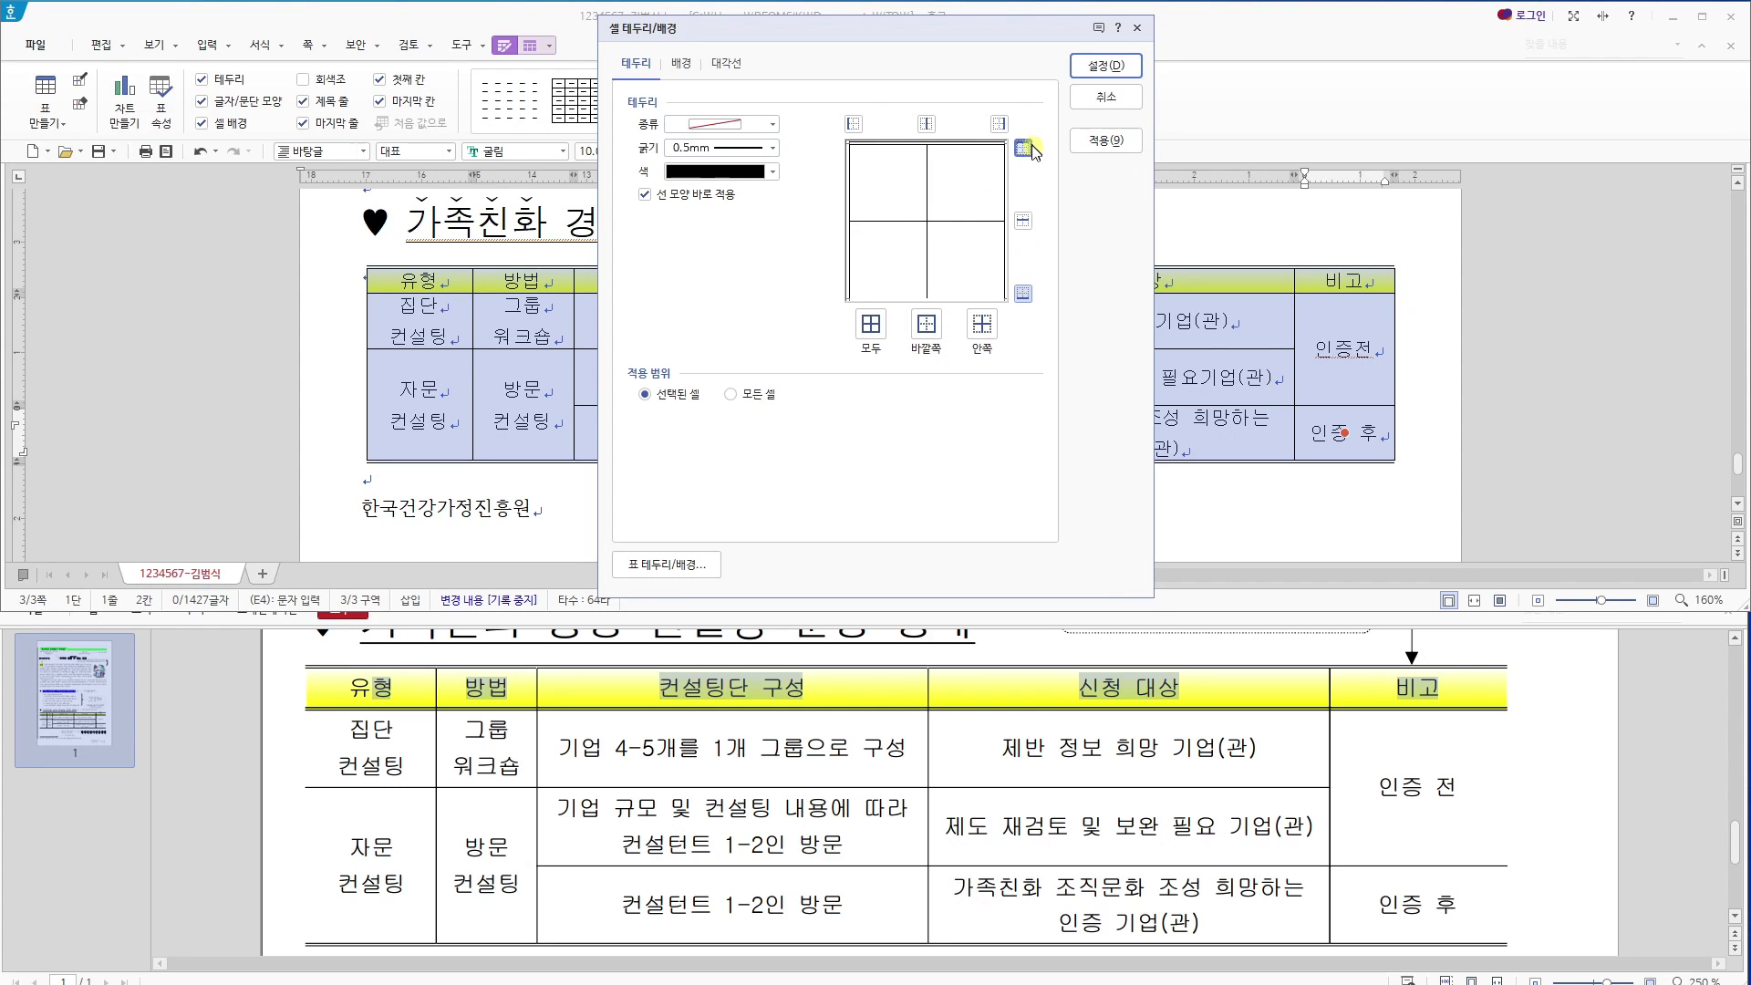
click(1023, 293)
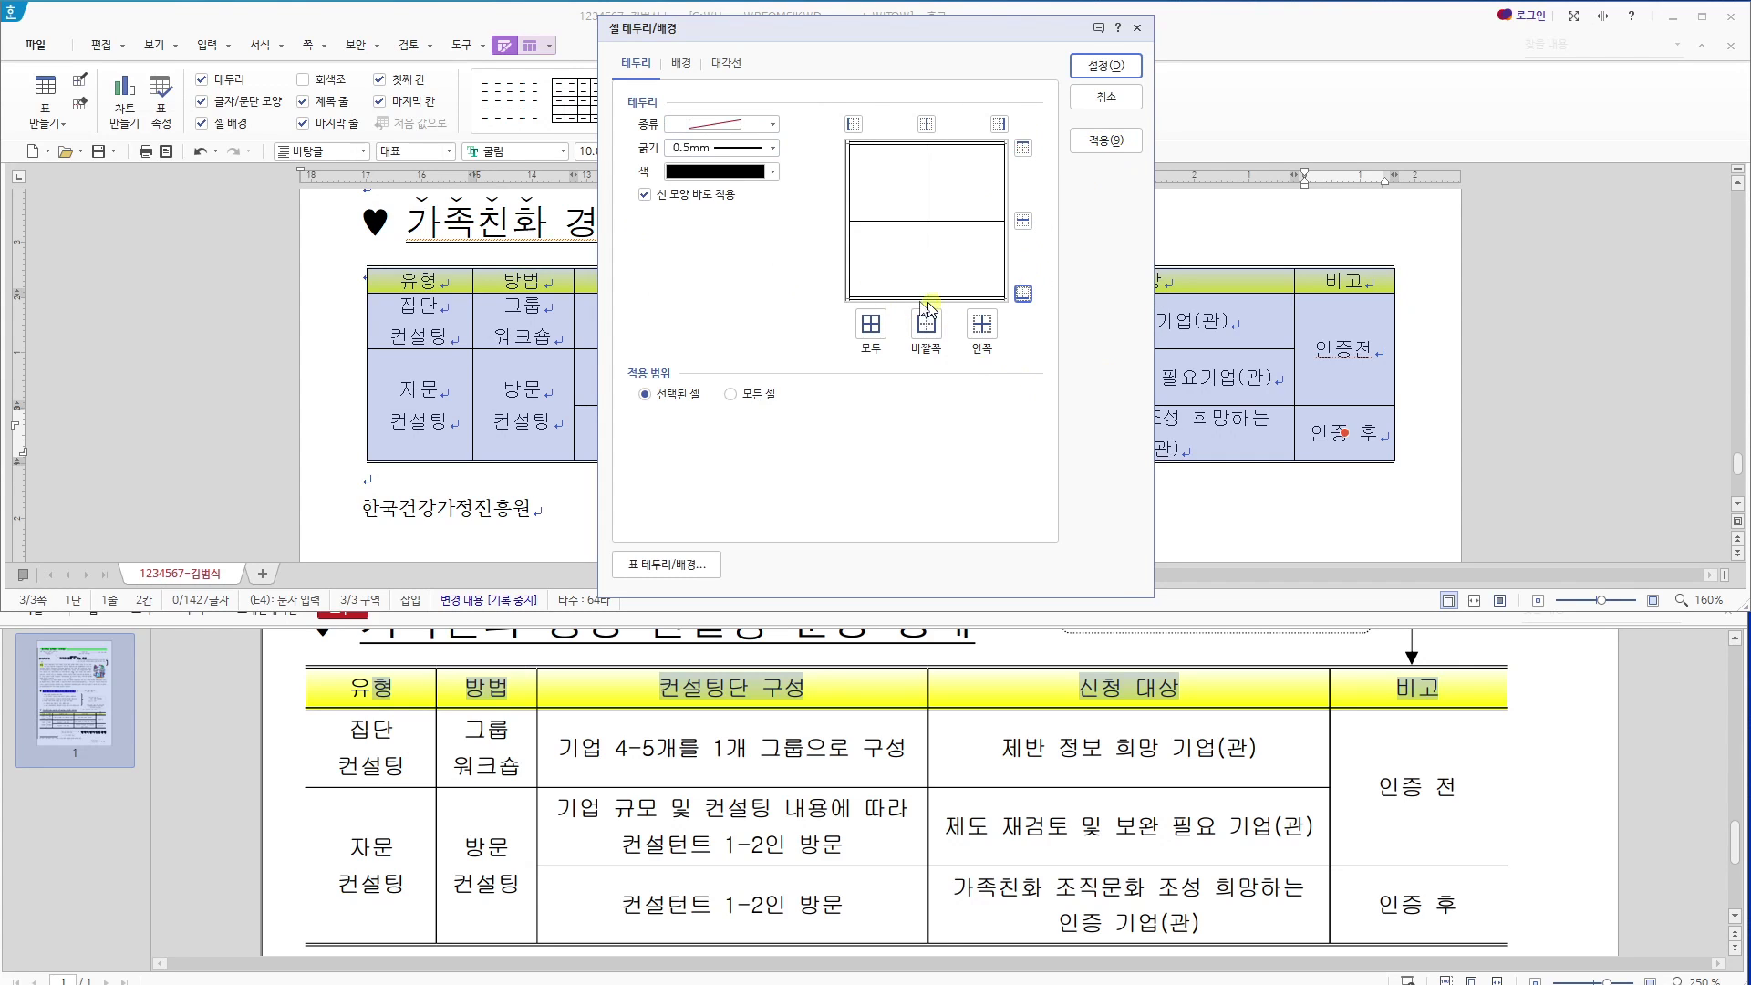
click(853, 124)
click(1000, 123)
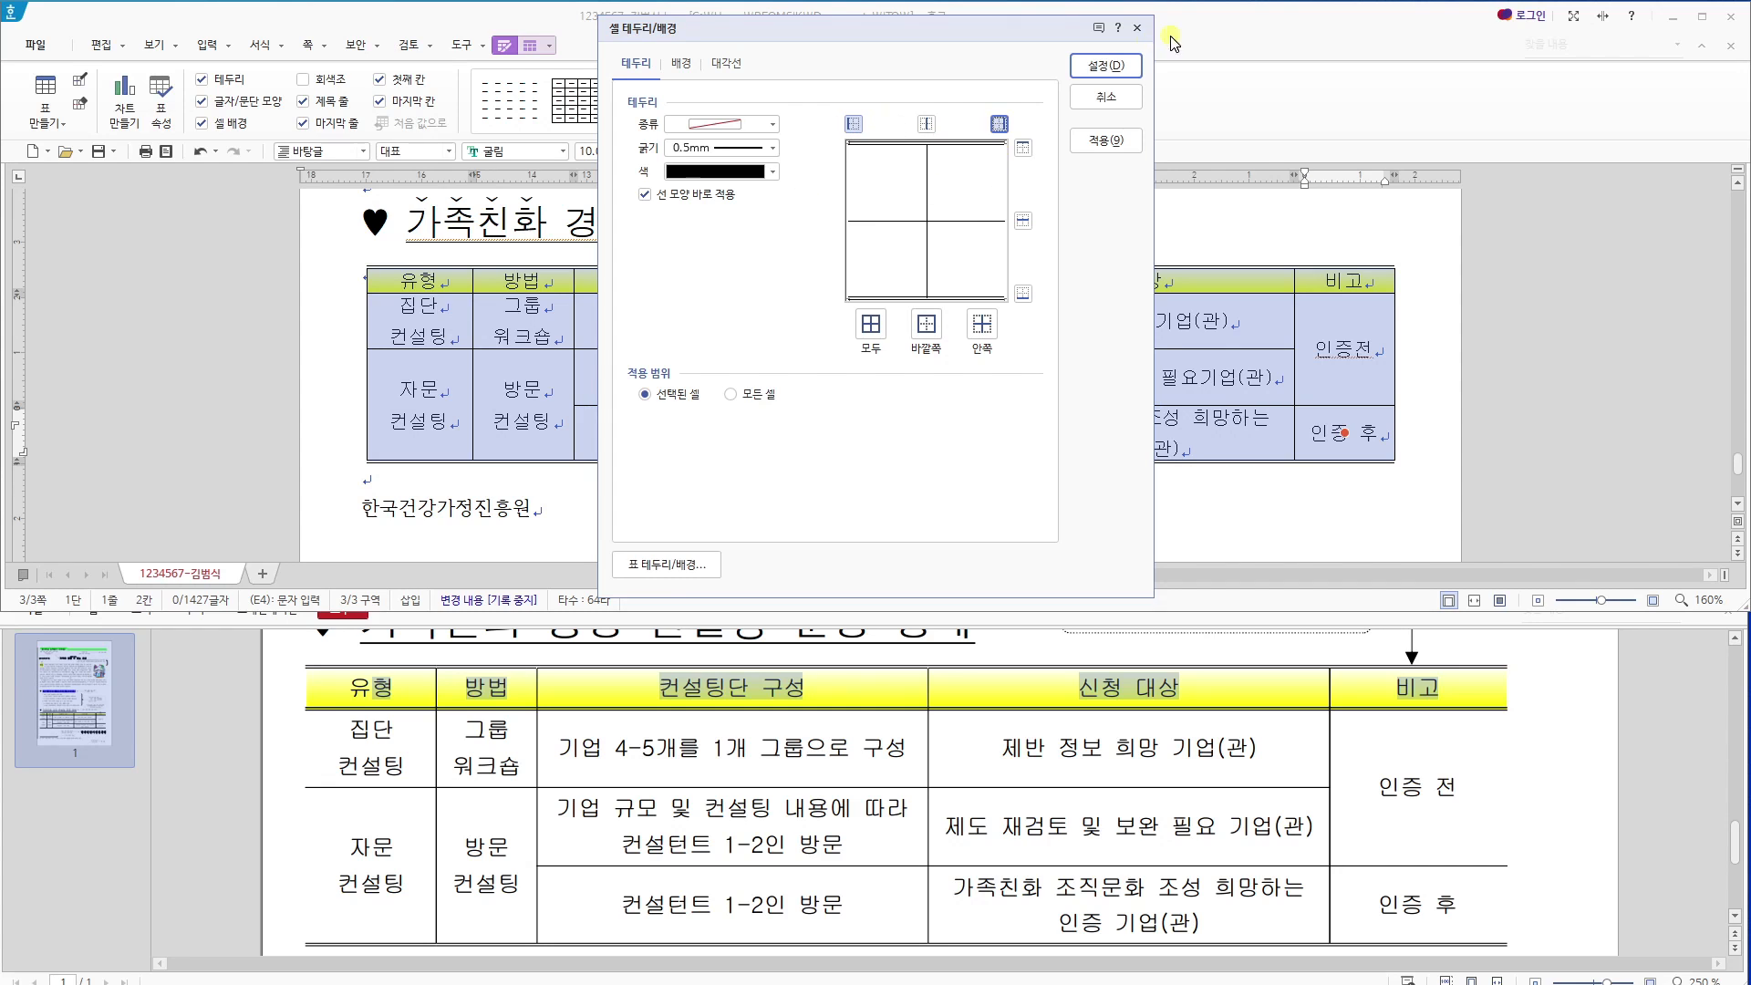
click(1109, 66)
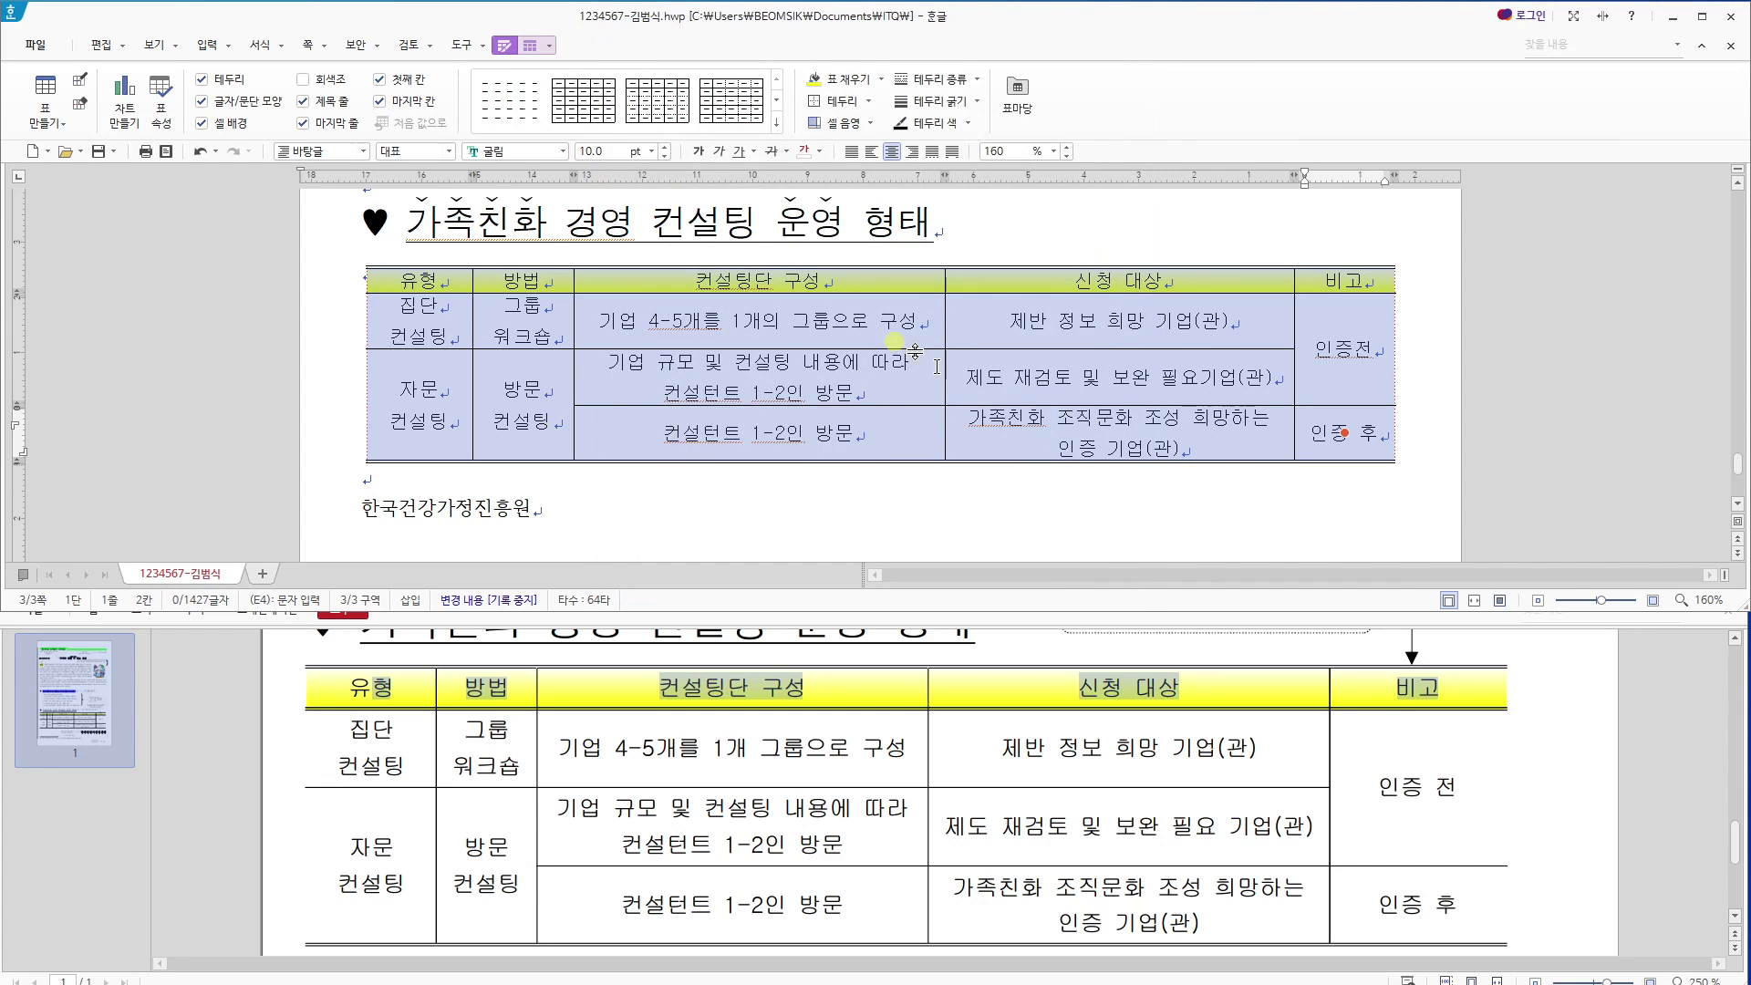
click(826, 374)
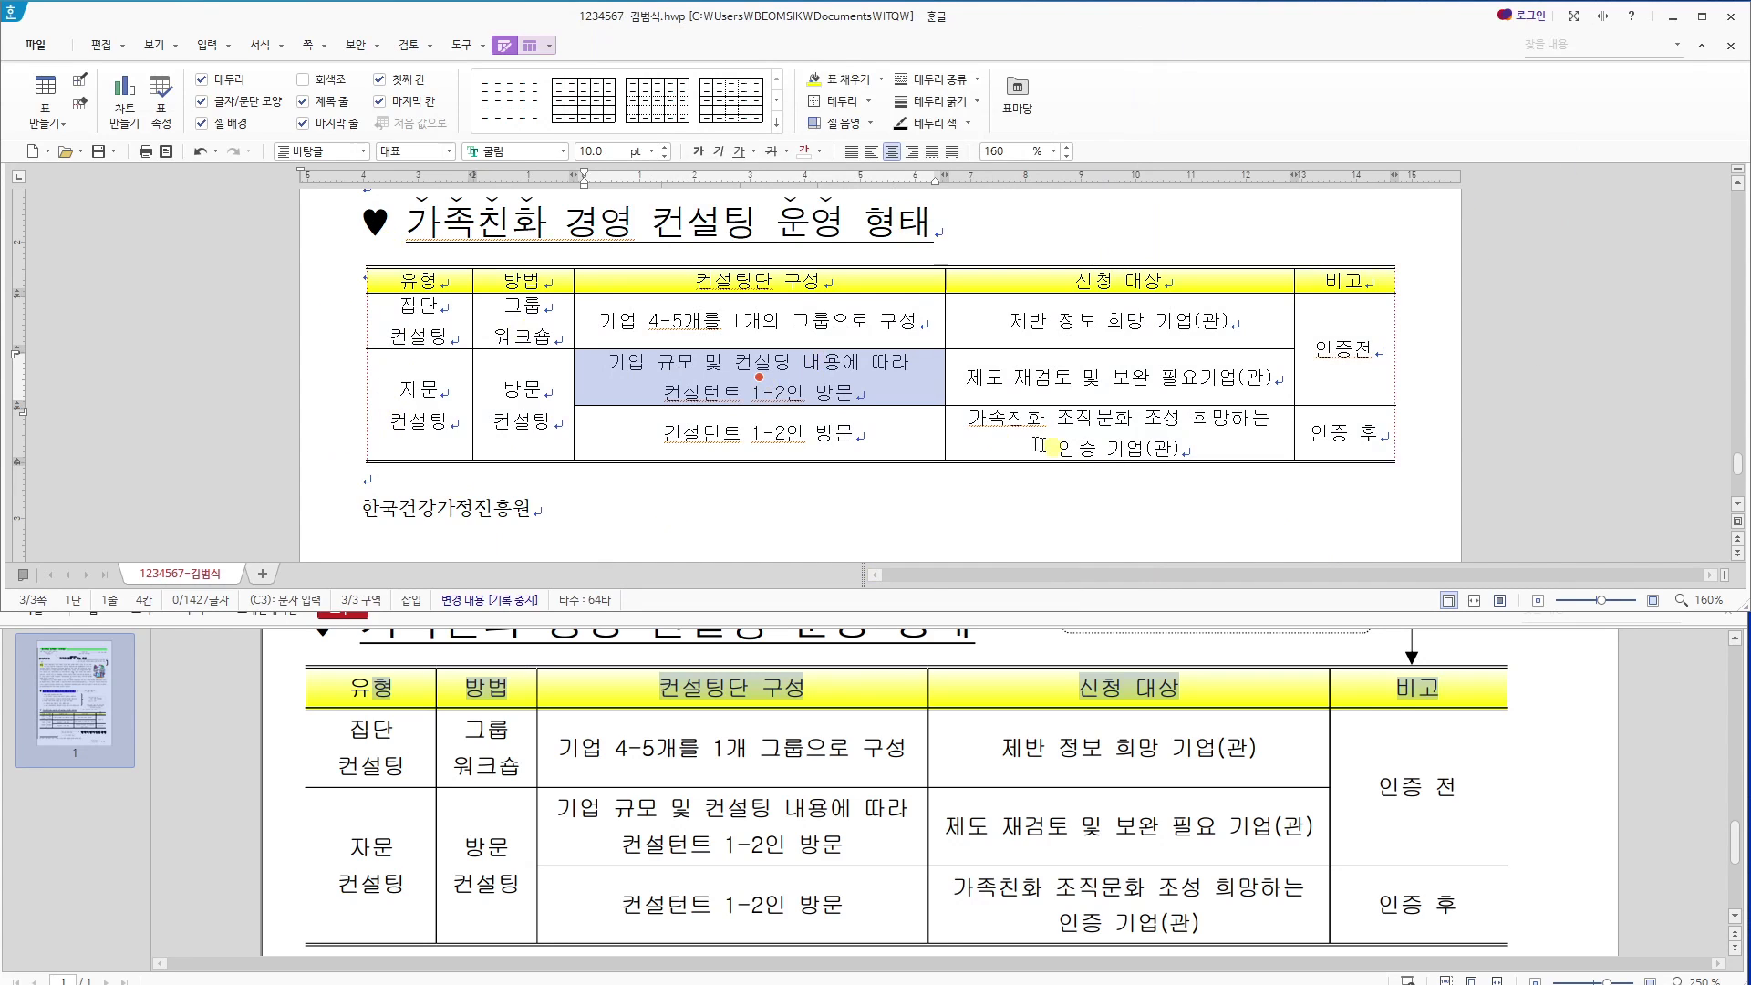
Apply a 0.5 mm double line to the bottom border of the table's header row, 유형 through 비고.
drag(374, 284, 1316, 285)
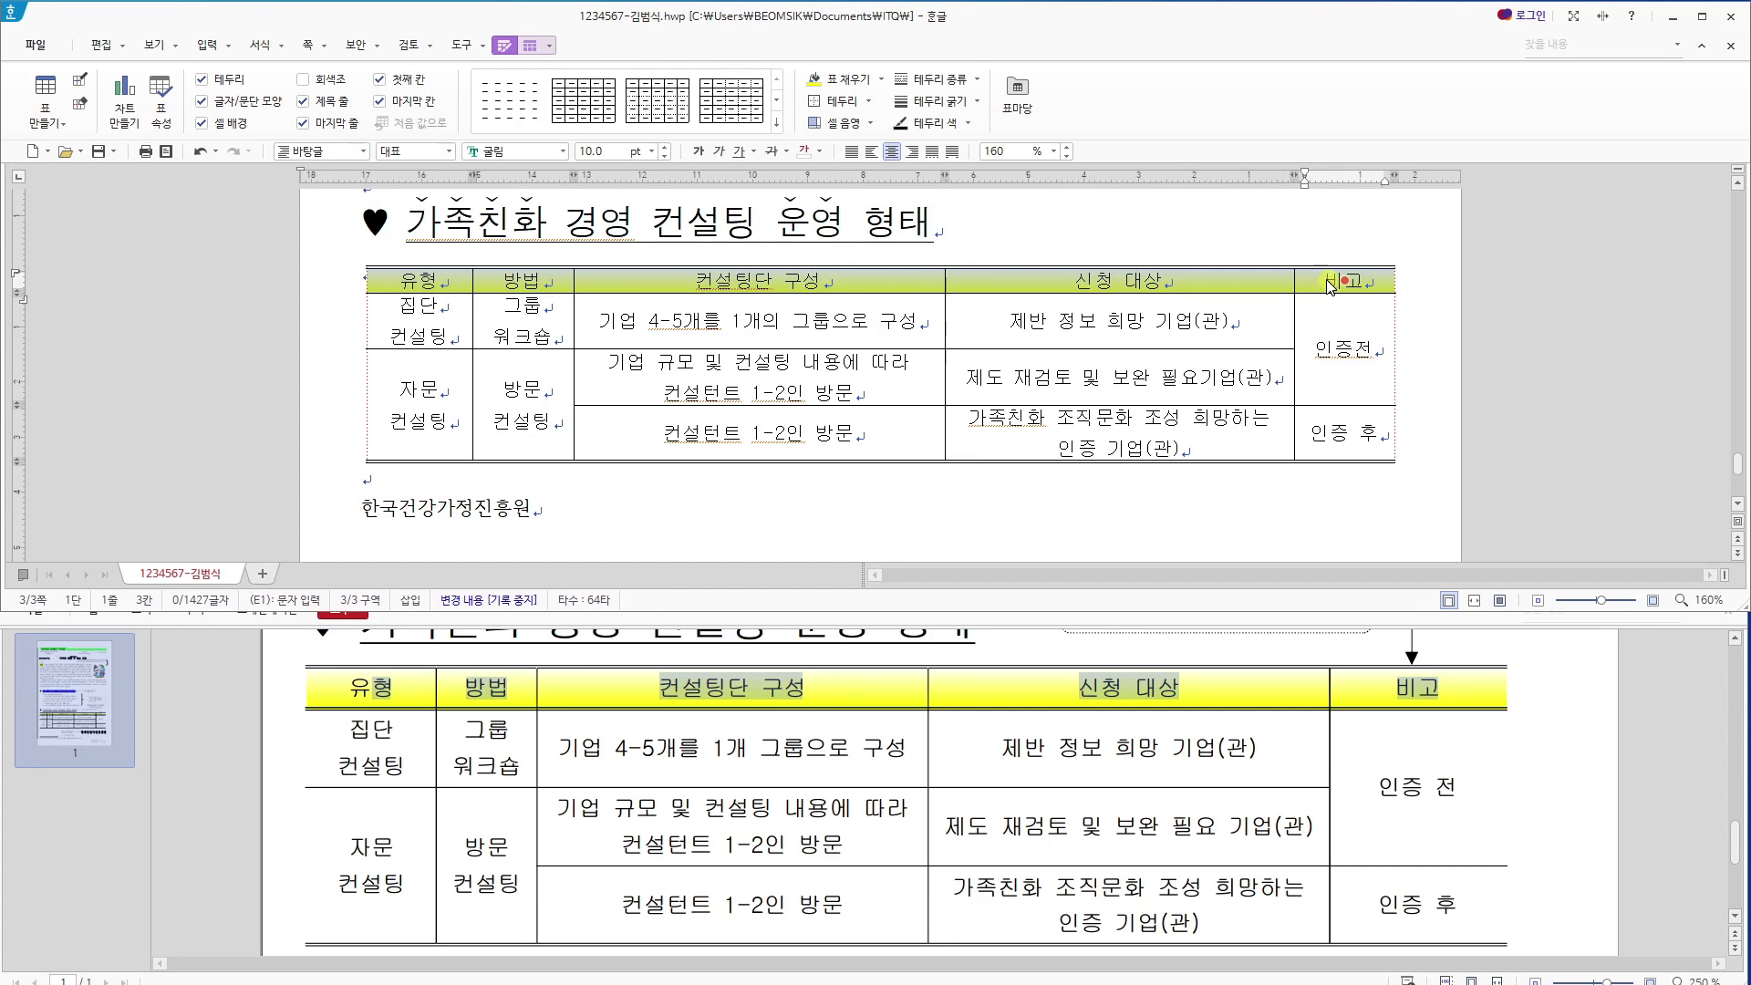
key(l)
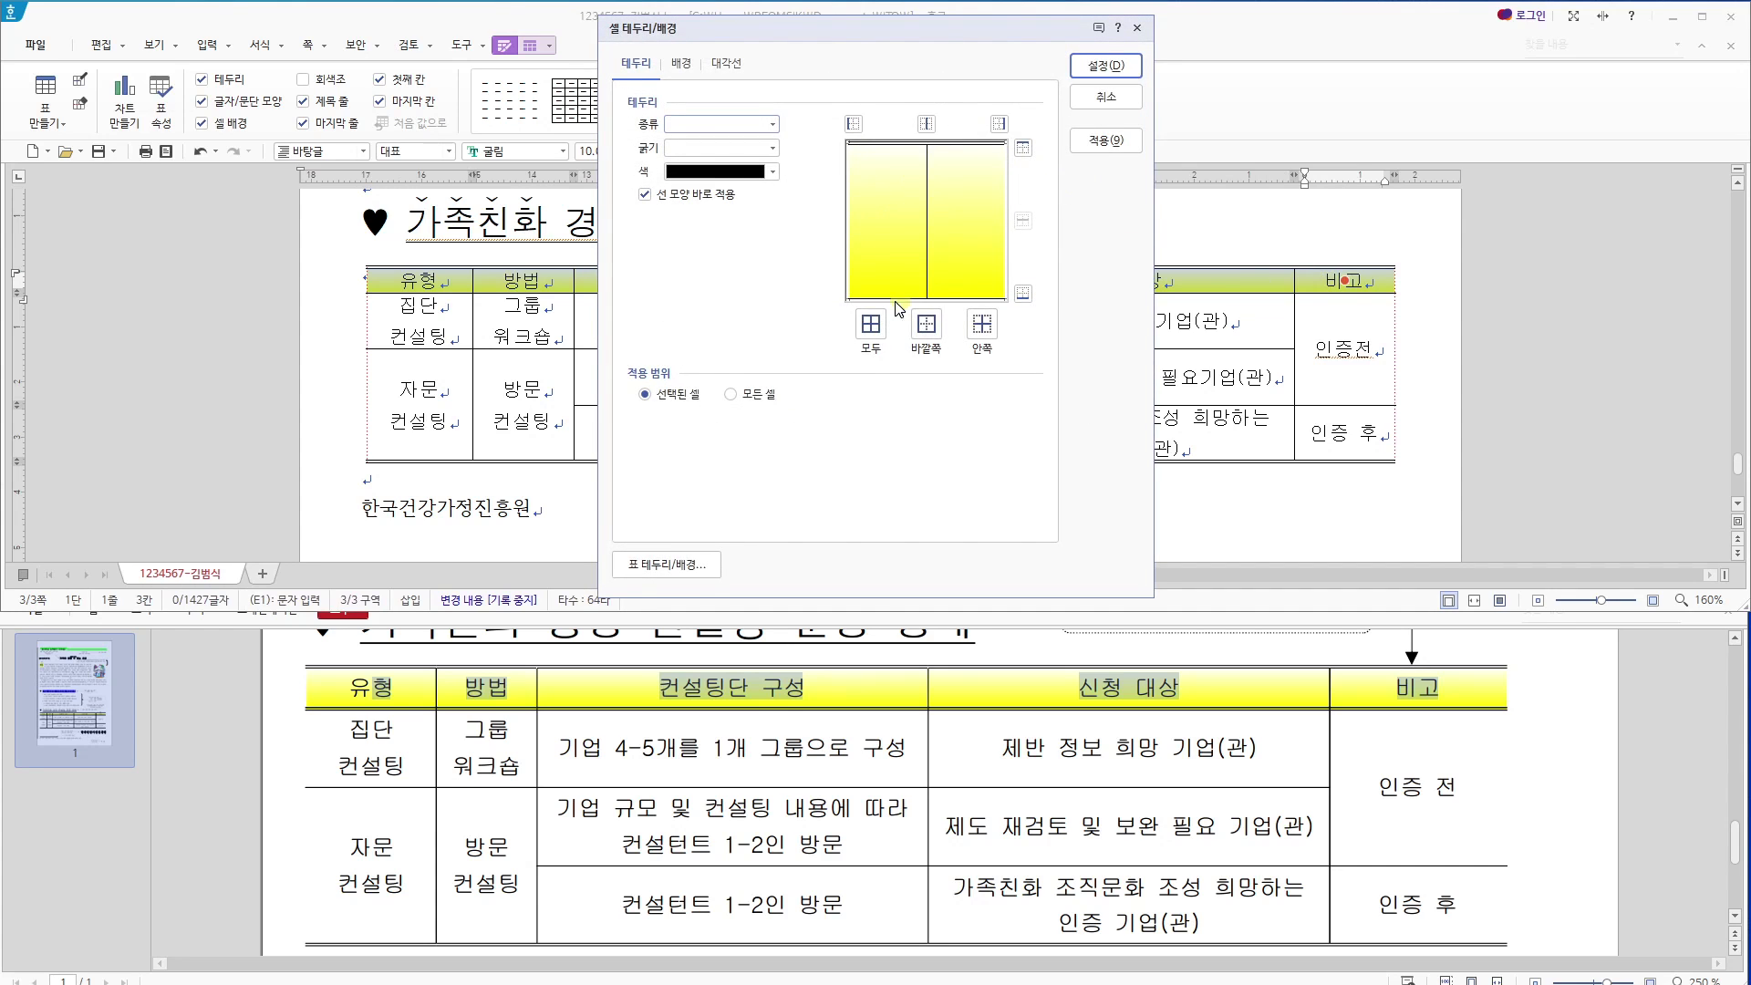
click(766, 124)
click(737, 276)
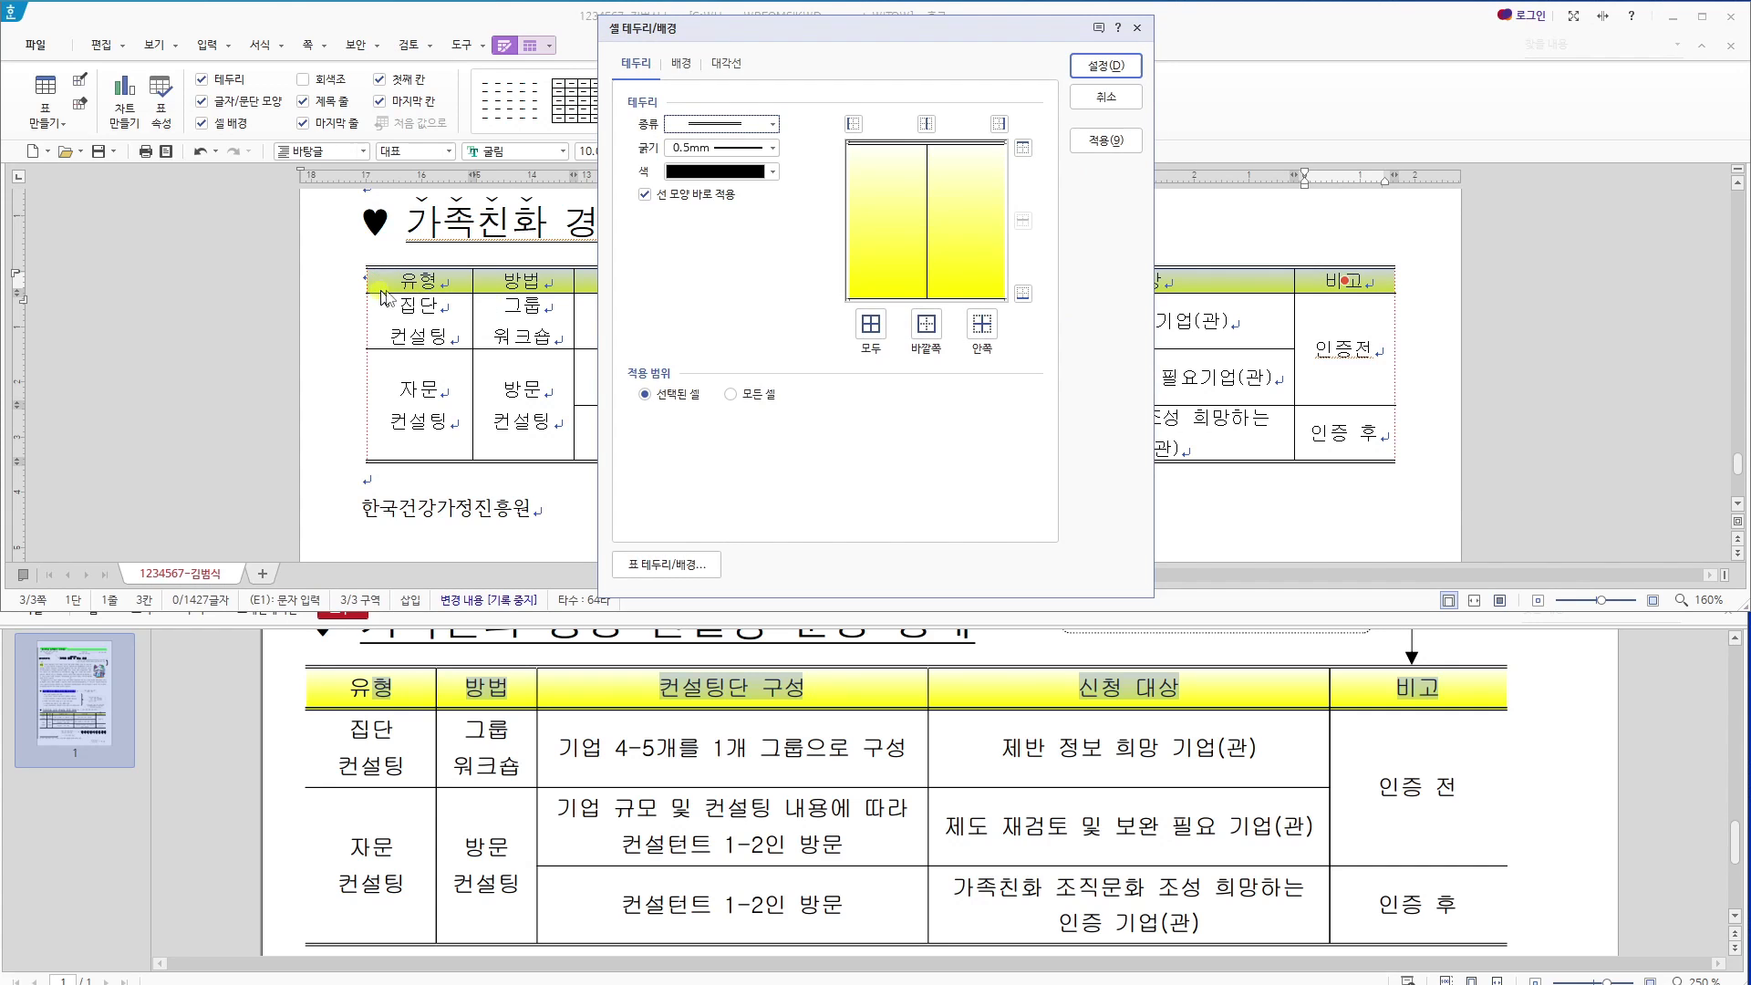
click(1022, 293)
click(1101, 64)
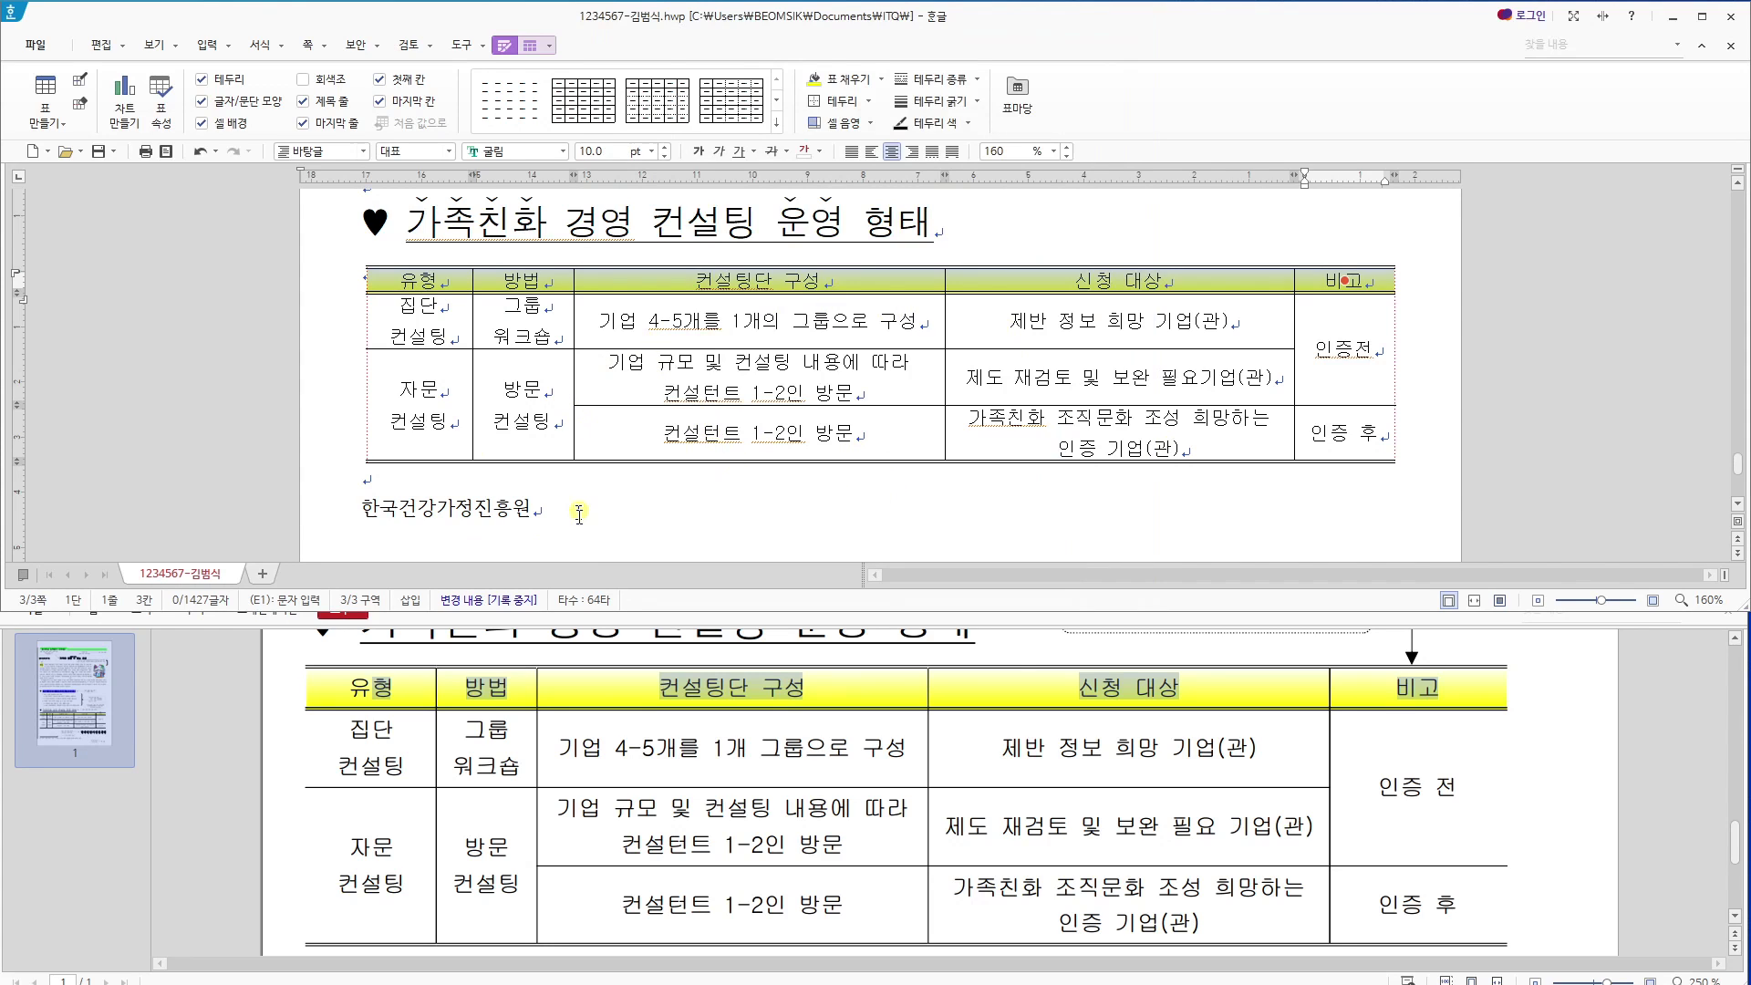
Set the text 한국건강가정진흥원 below the table to 궁서 at 24 pt.
scroll(427, 421, down, 2)
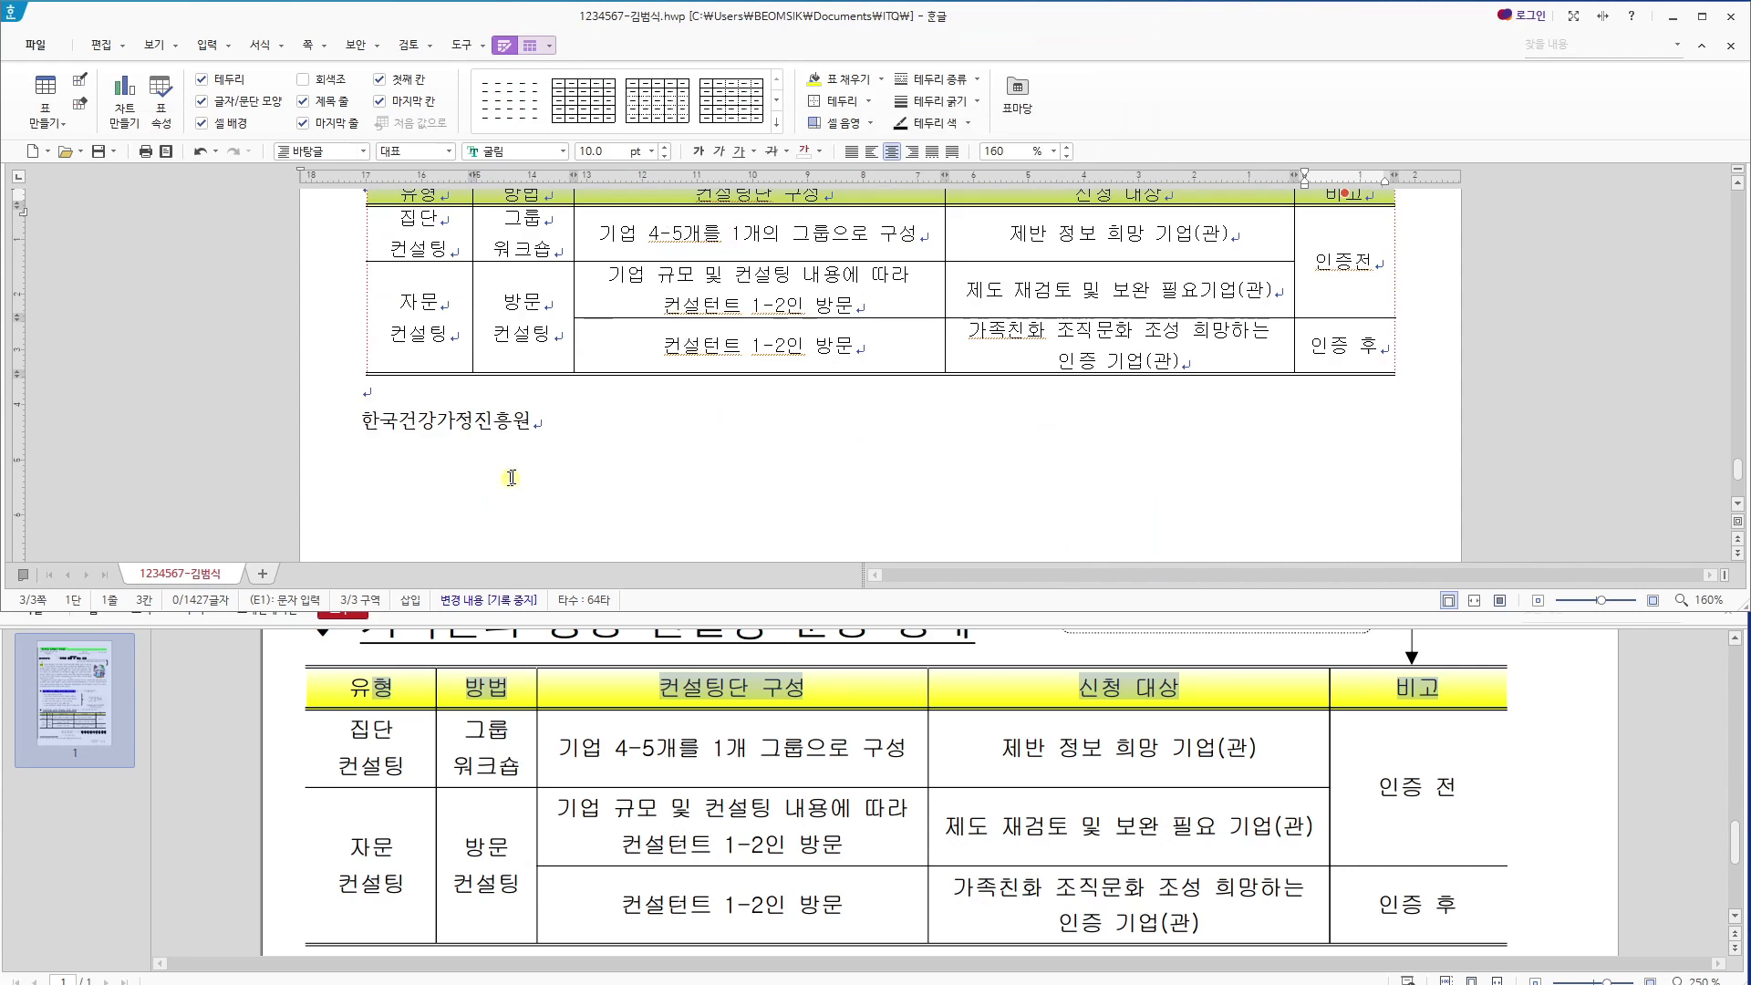
double_click(383, 415)
scroll(1092, 747, down, 3)
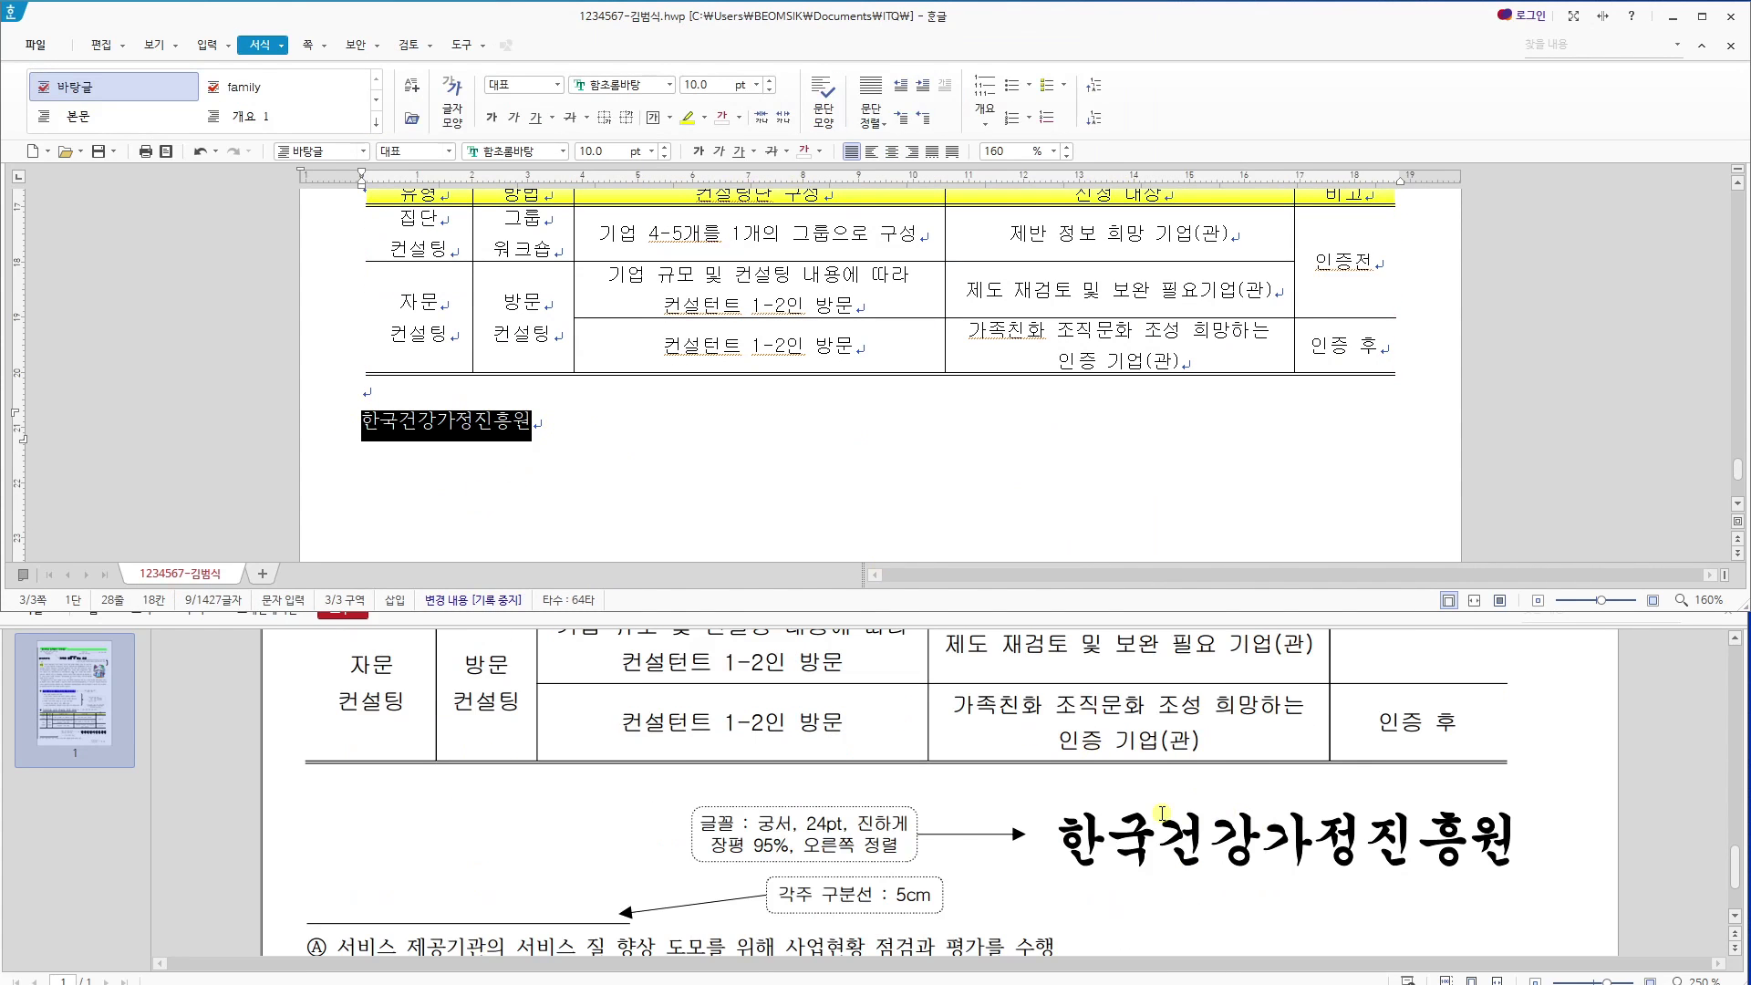
scroll(1099, 776, down, 2)
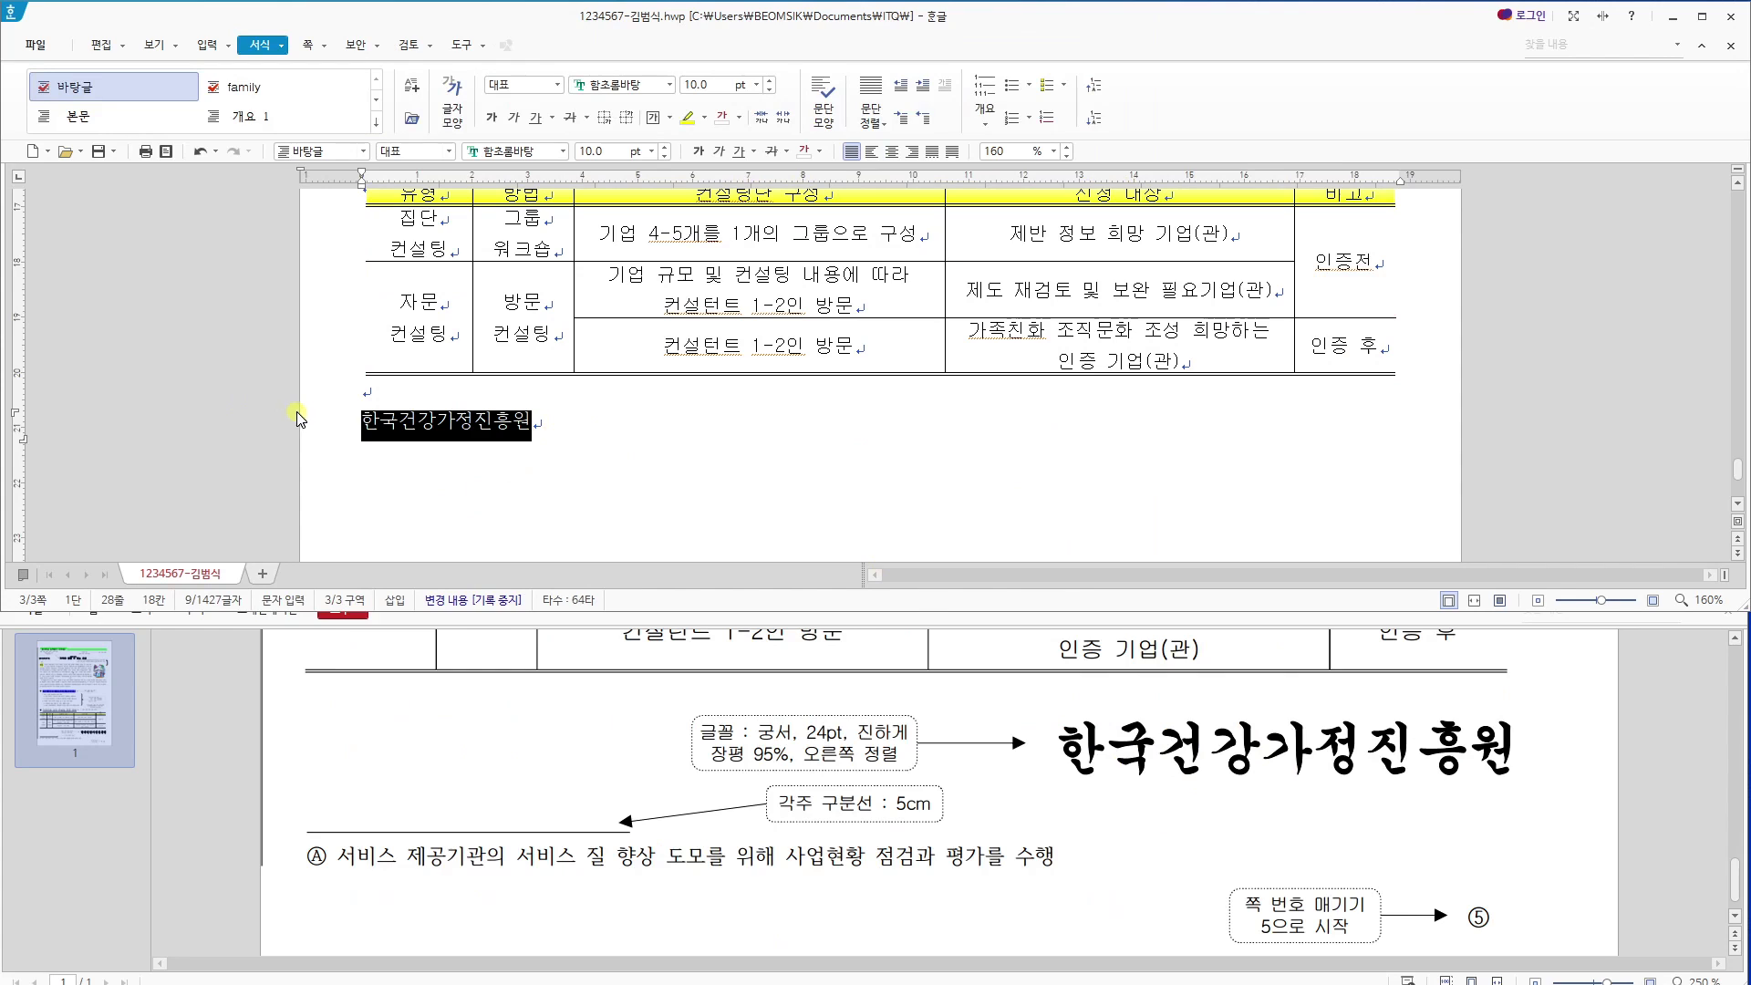
drag(543, 426, 328, 422)
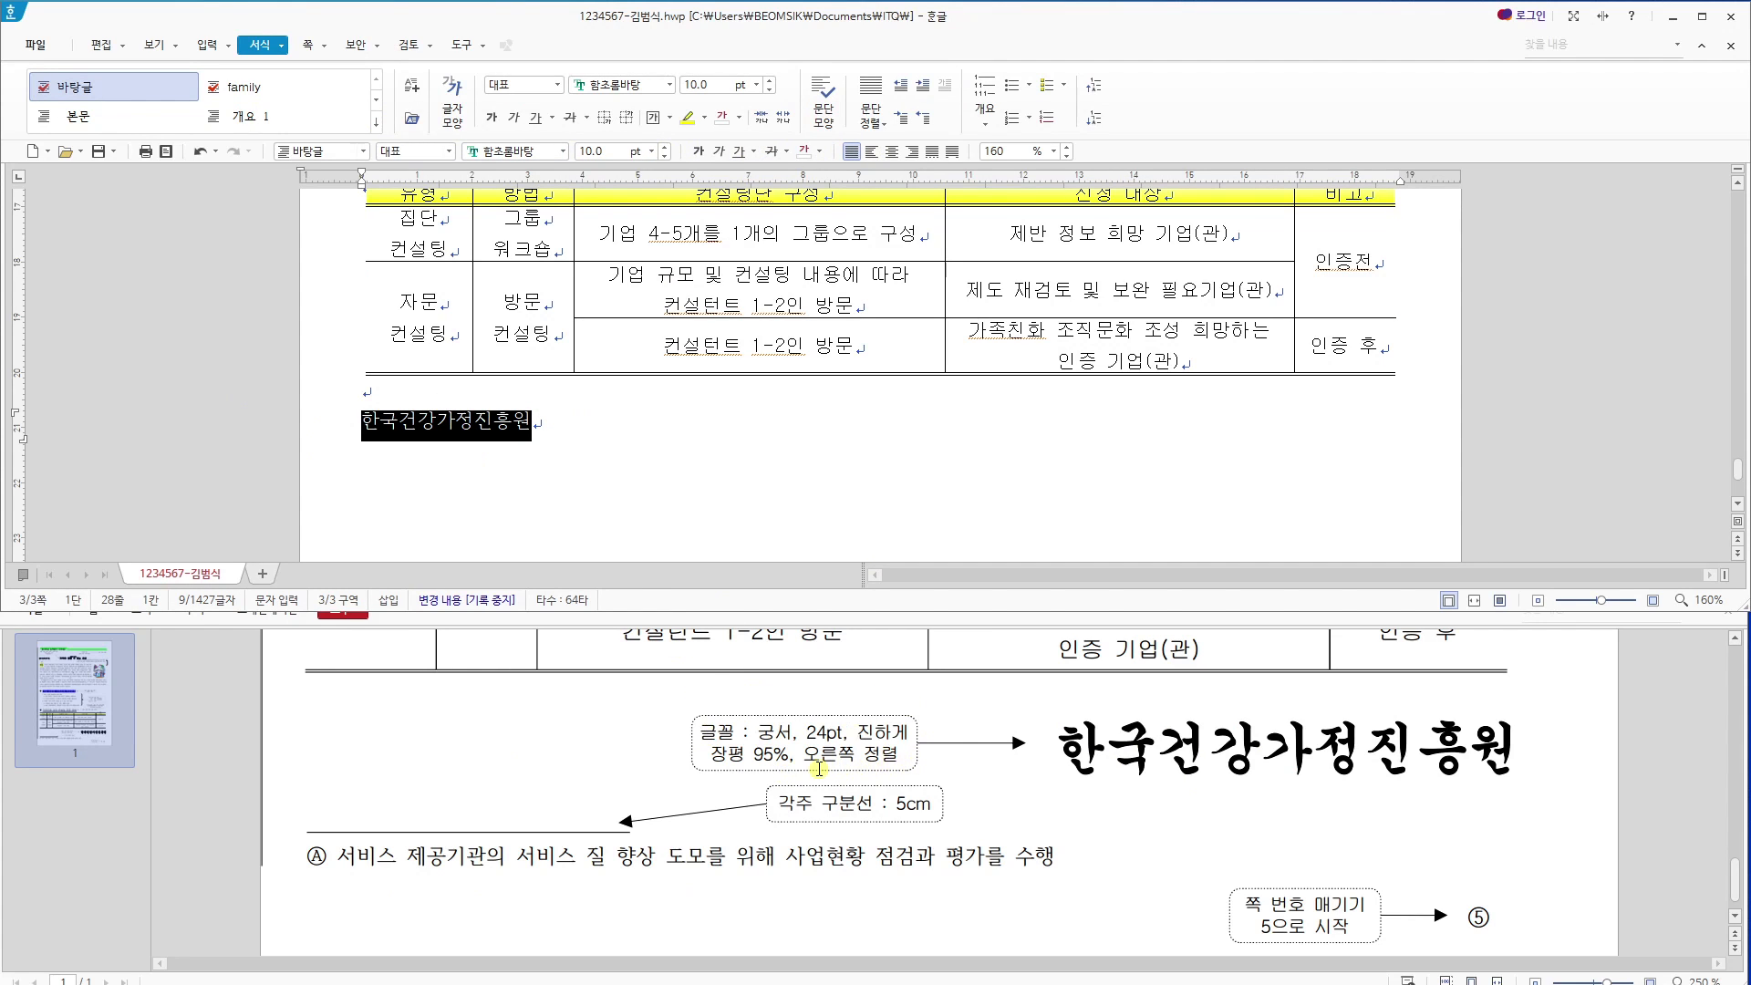
right_click(423, 426)
click(482, 417)
key(alt+l)
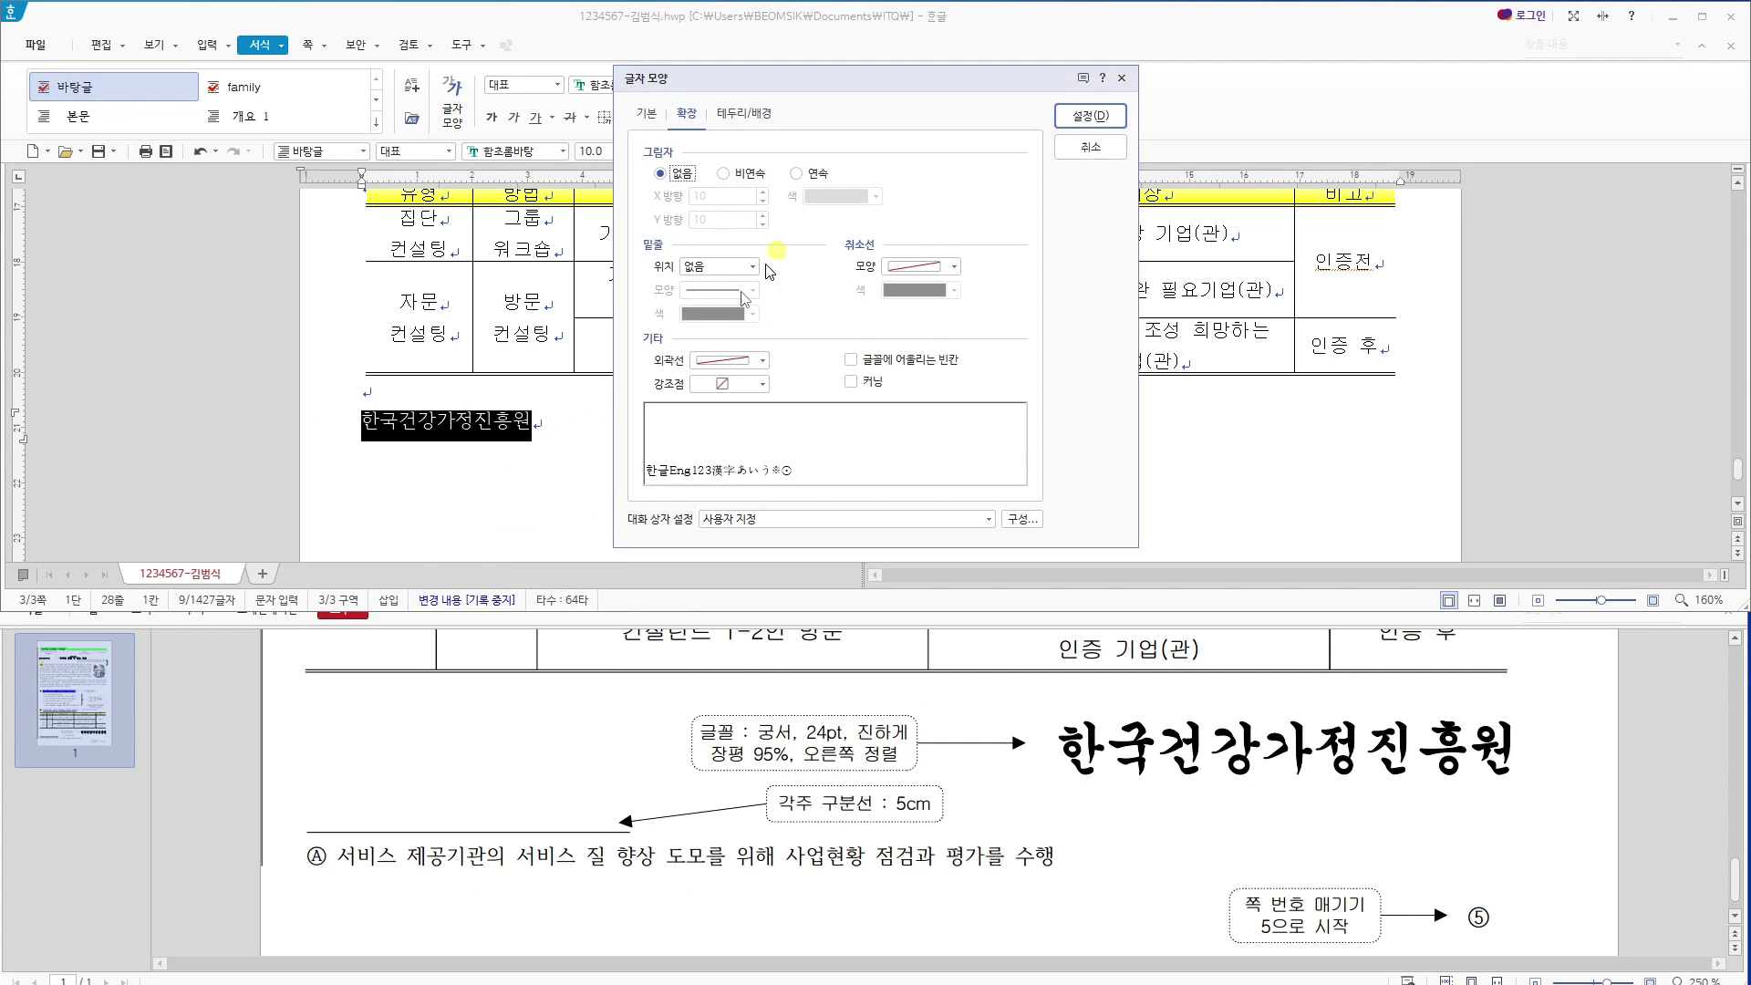
click(649, 118)
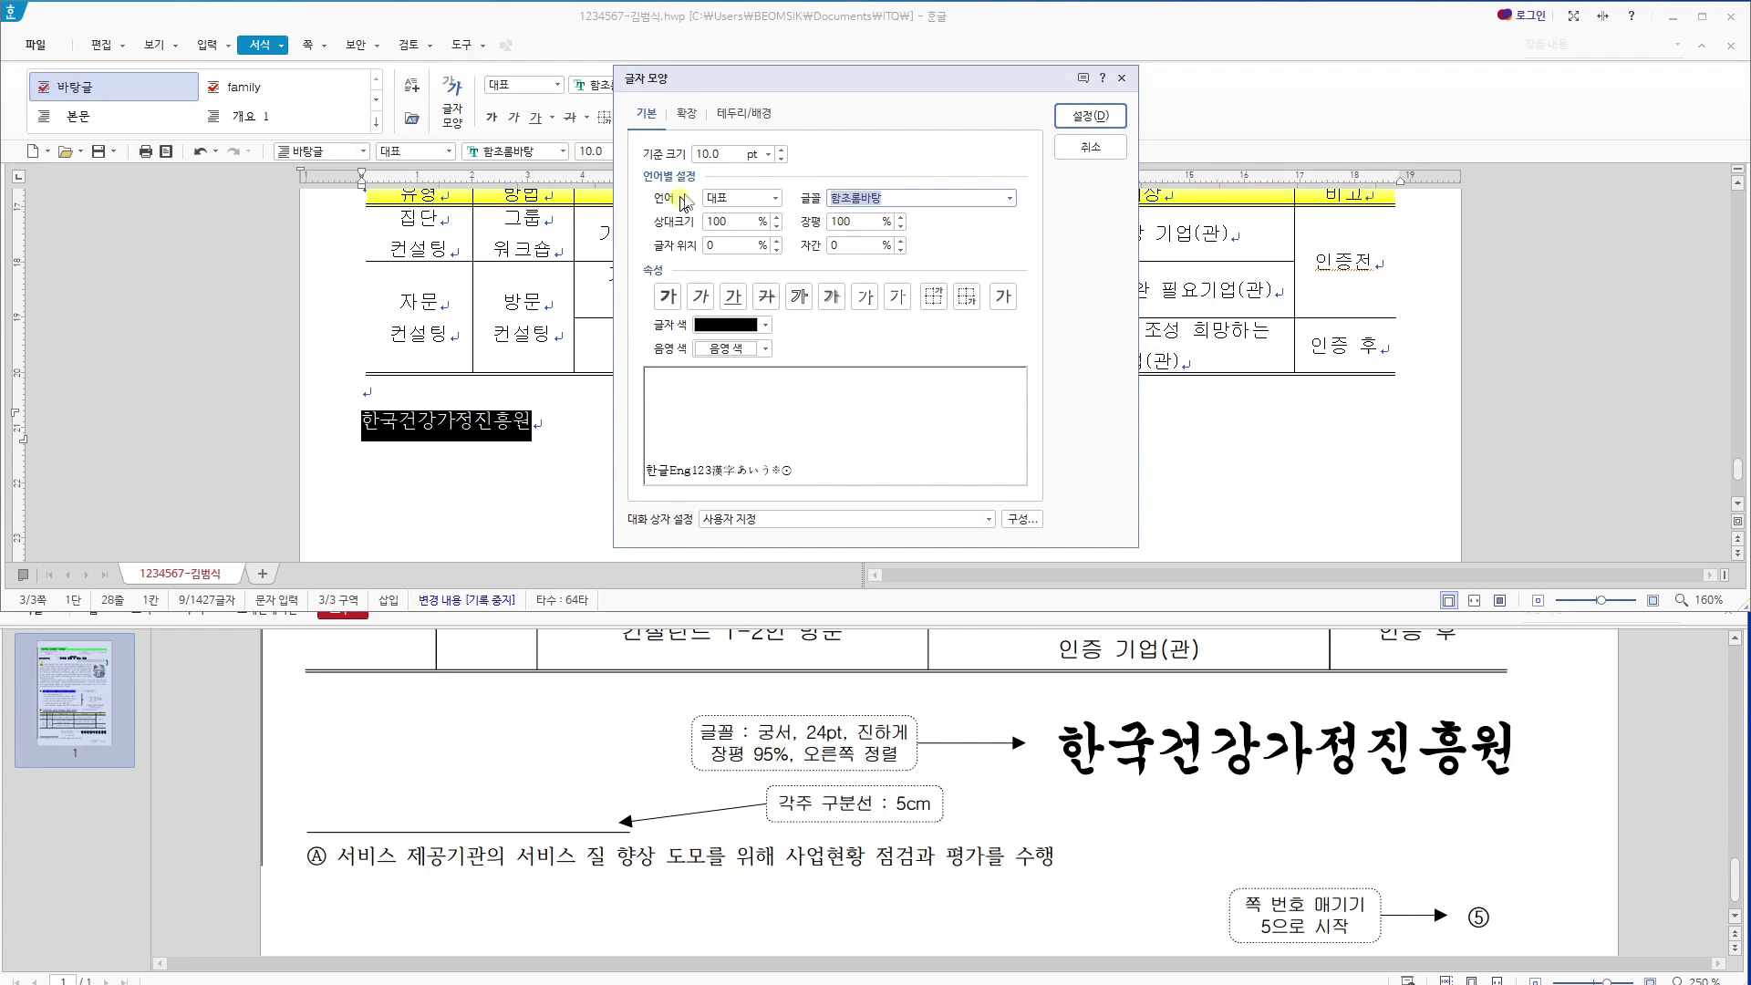
text(궁서)
key(Return)
double_click(723, 155)
text(24)
key(Return)
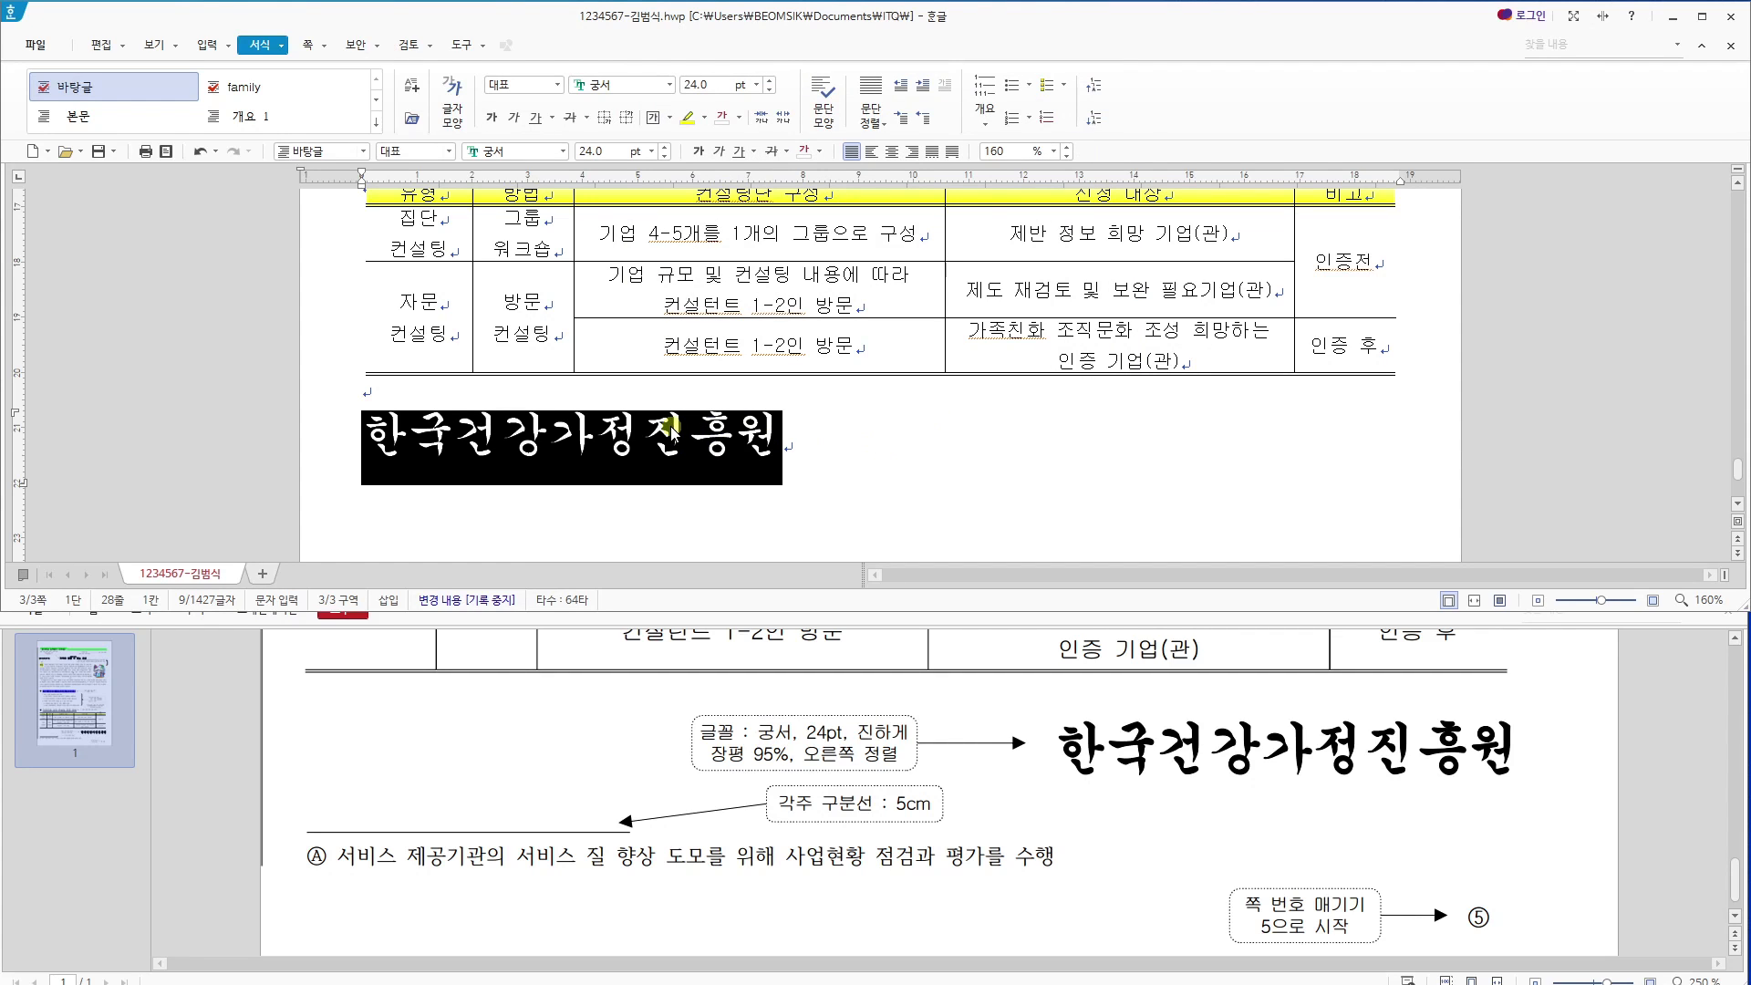
text(ㅣ)
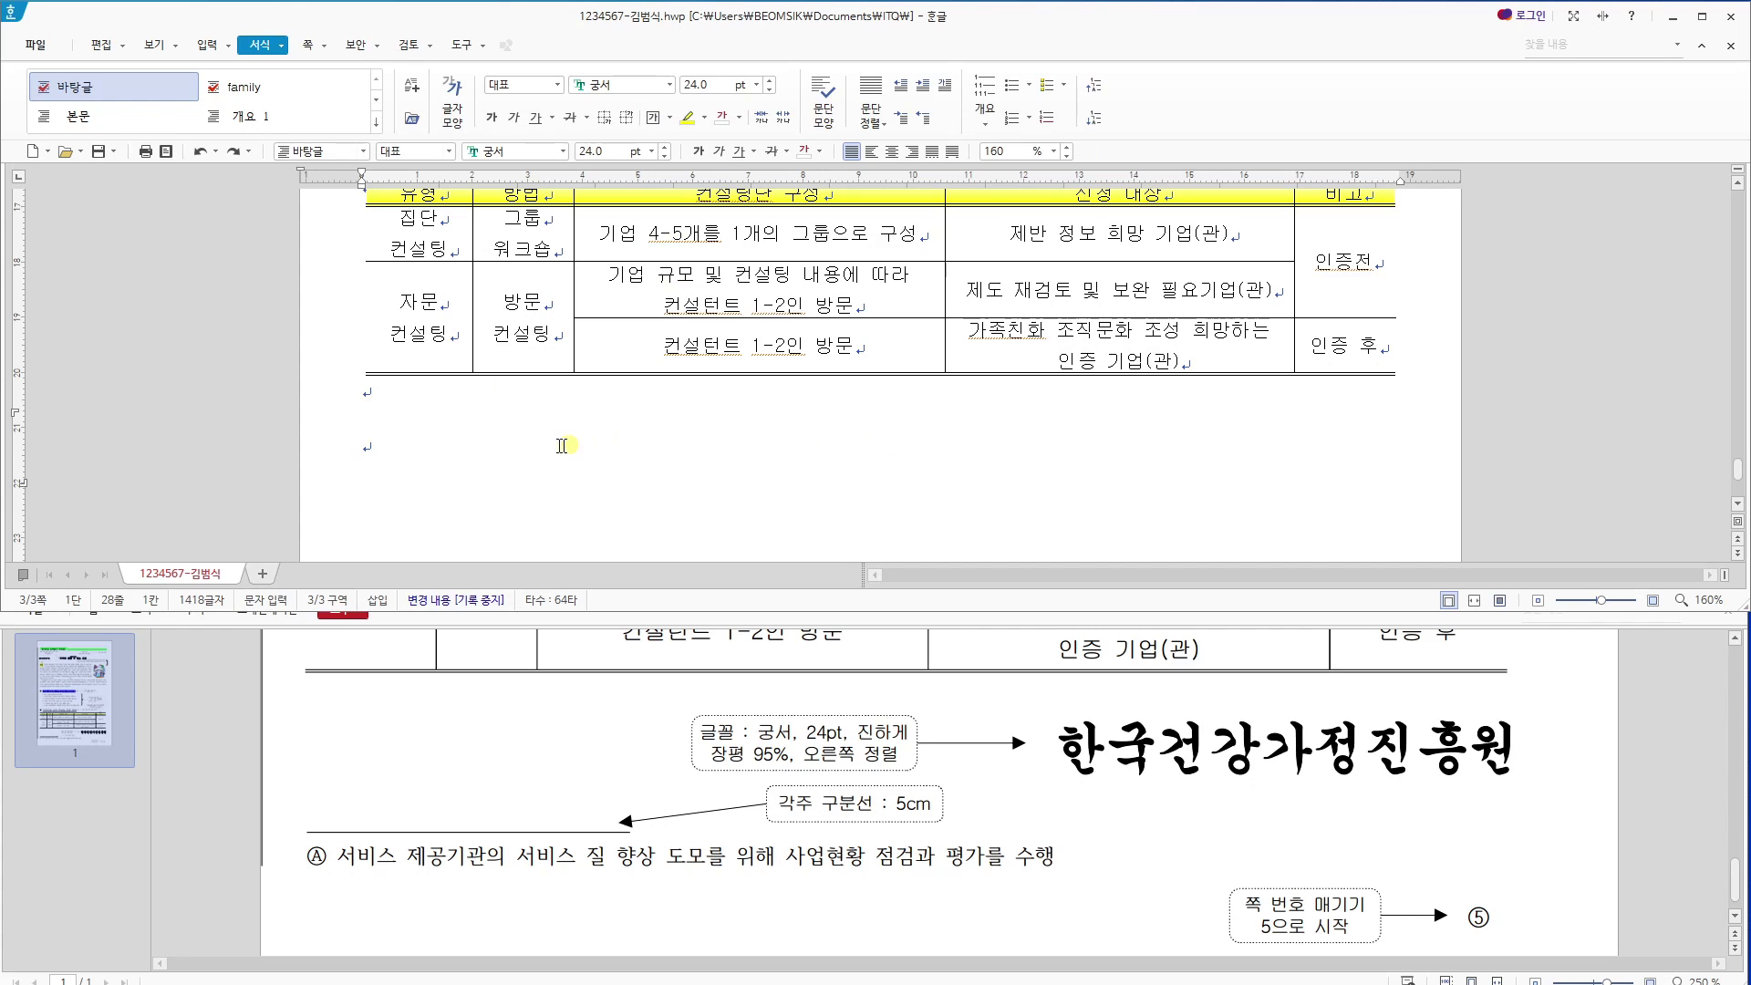
key(ctrl+z)
Make the 한국건강가정진흥원 line bold with 장평 95% and right-align it.
click(327, 436)
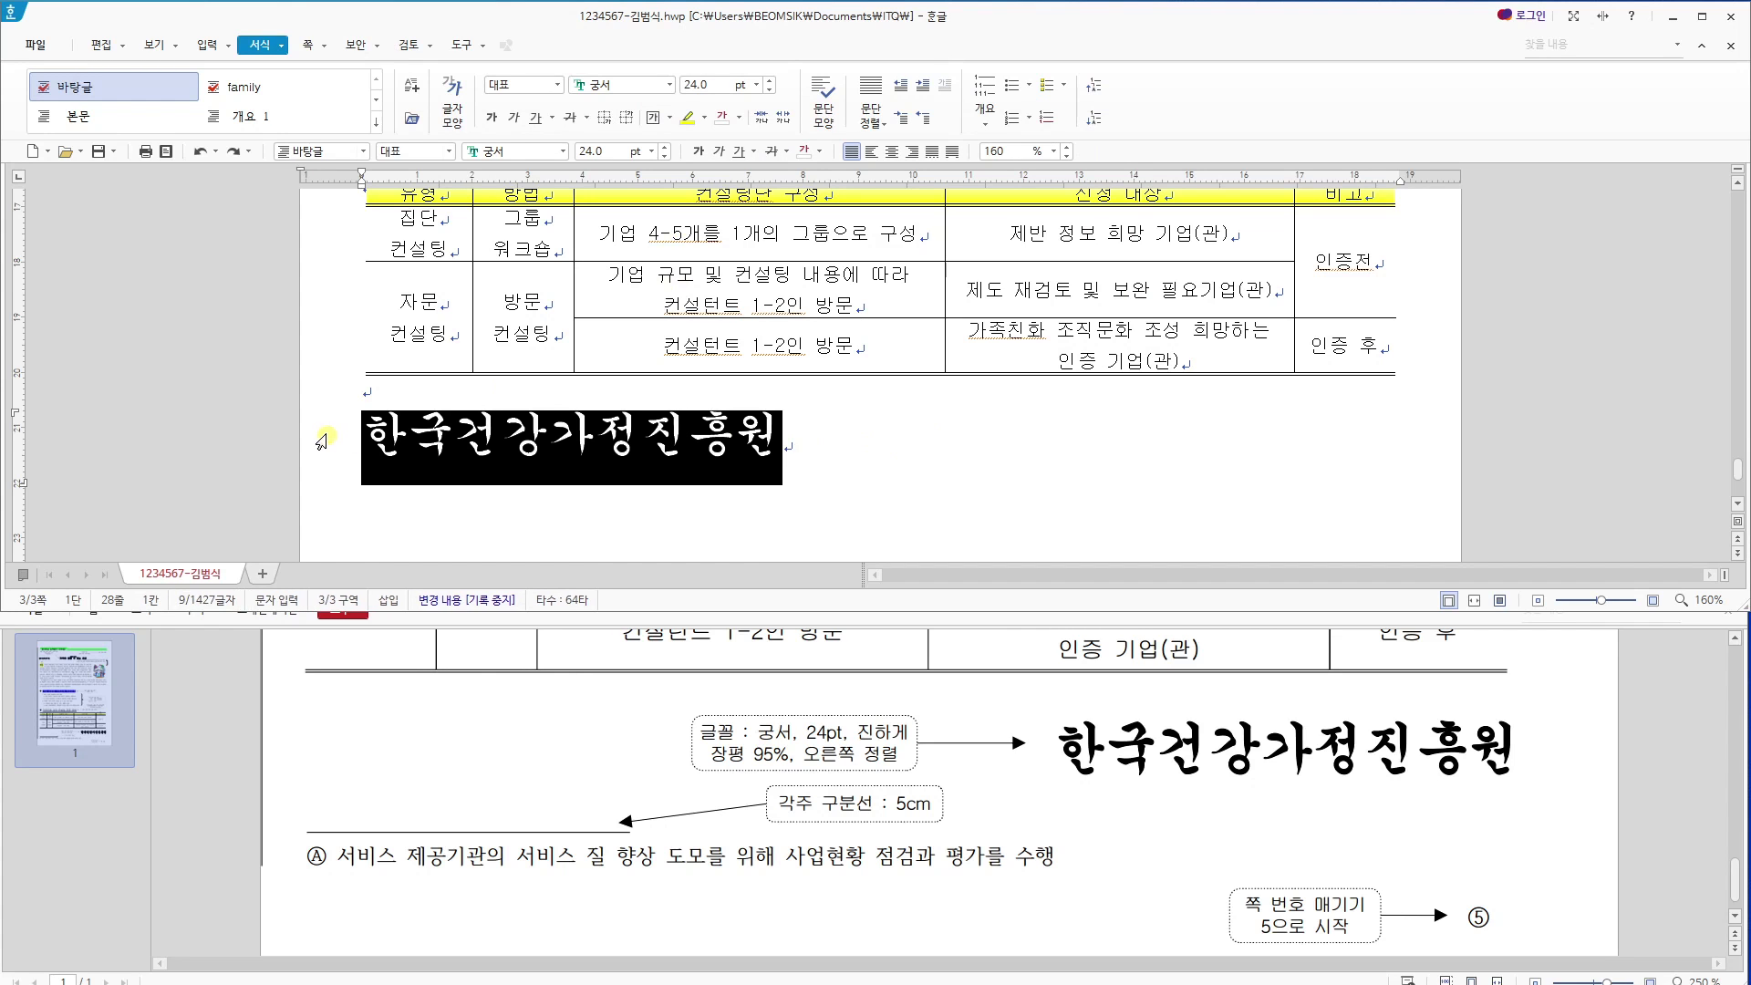
key(alt+l)
click(880, 197)
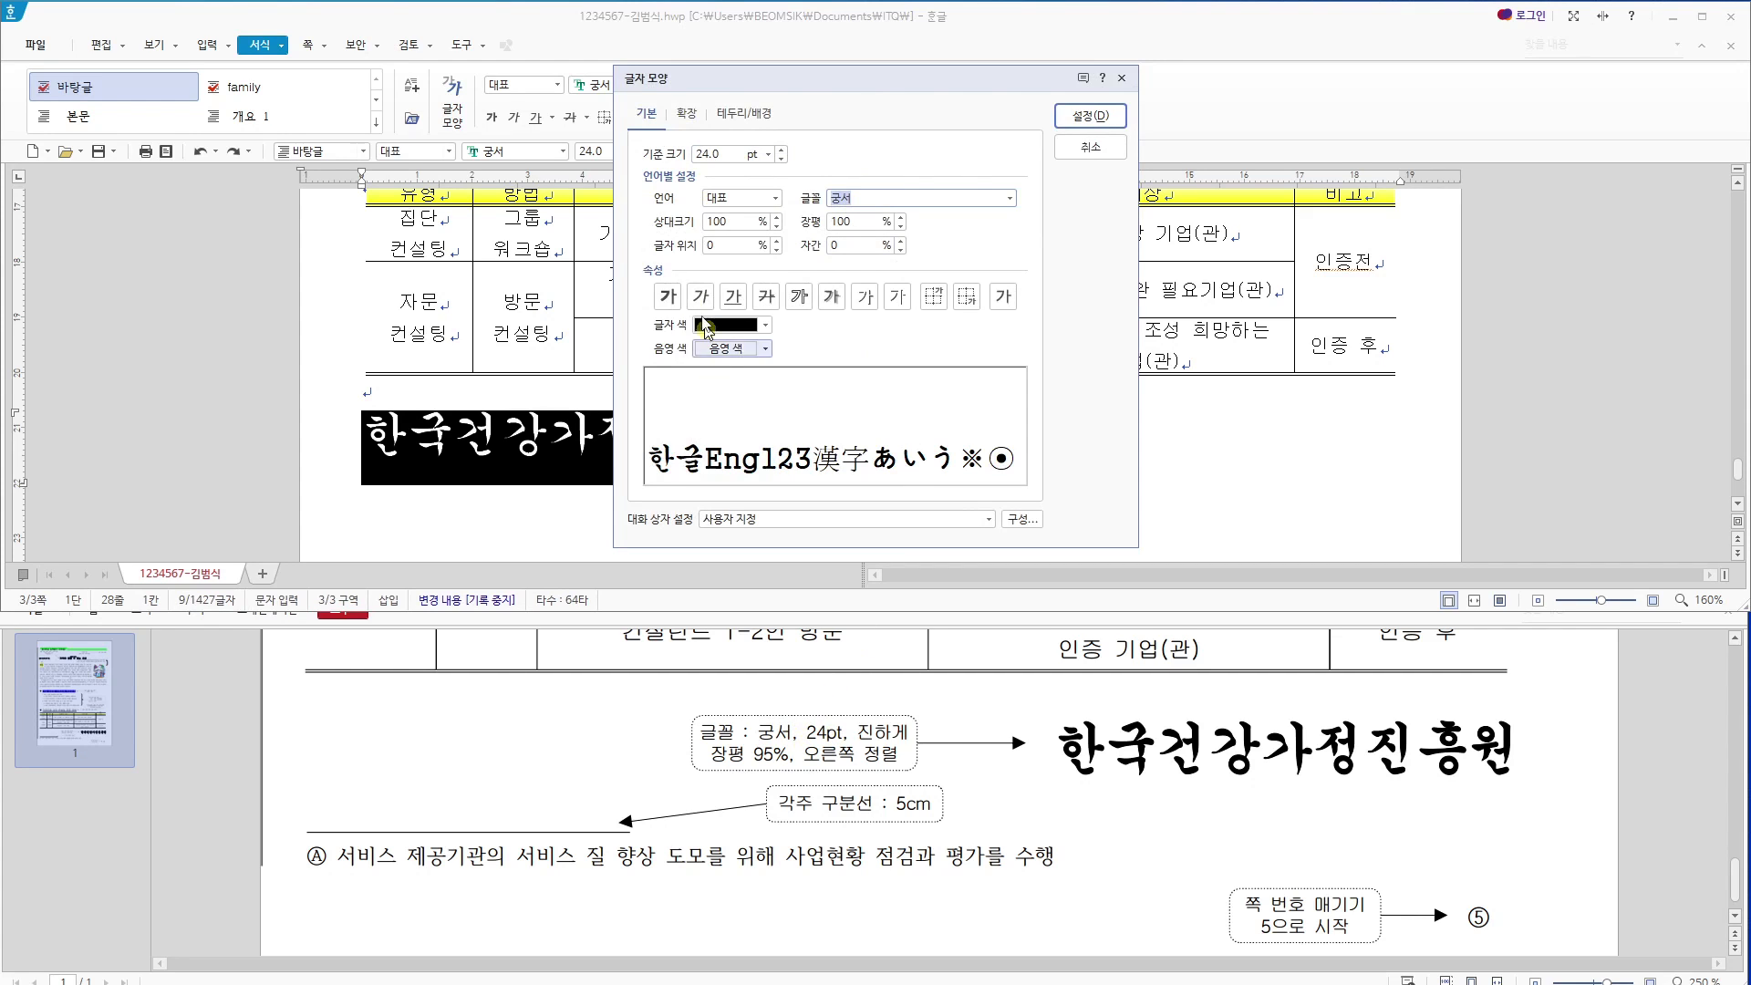
click(672, 298)
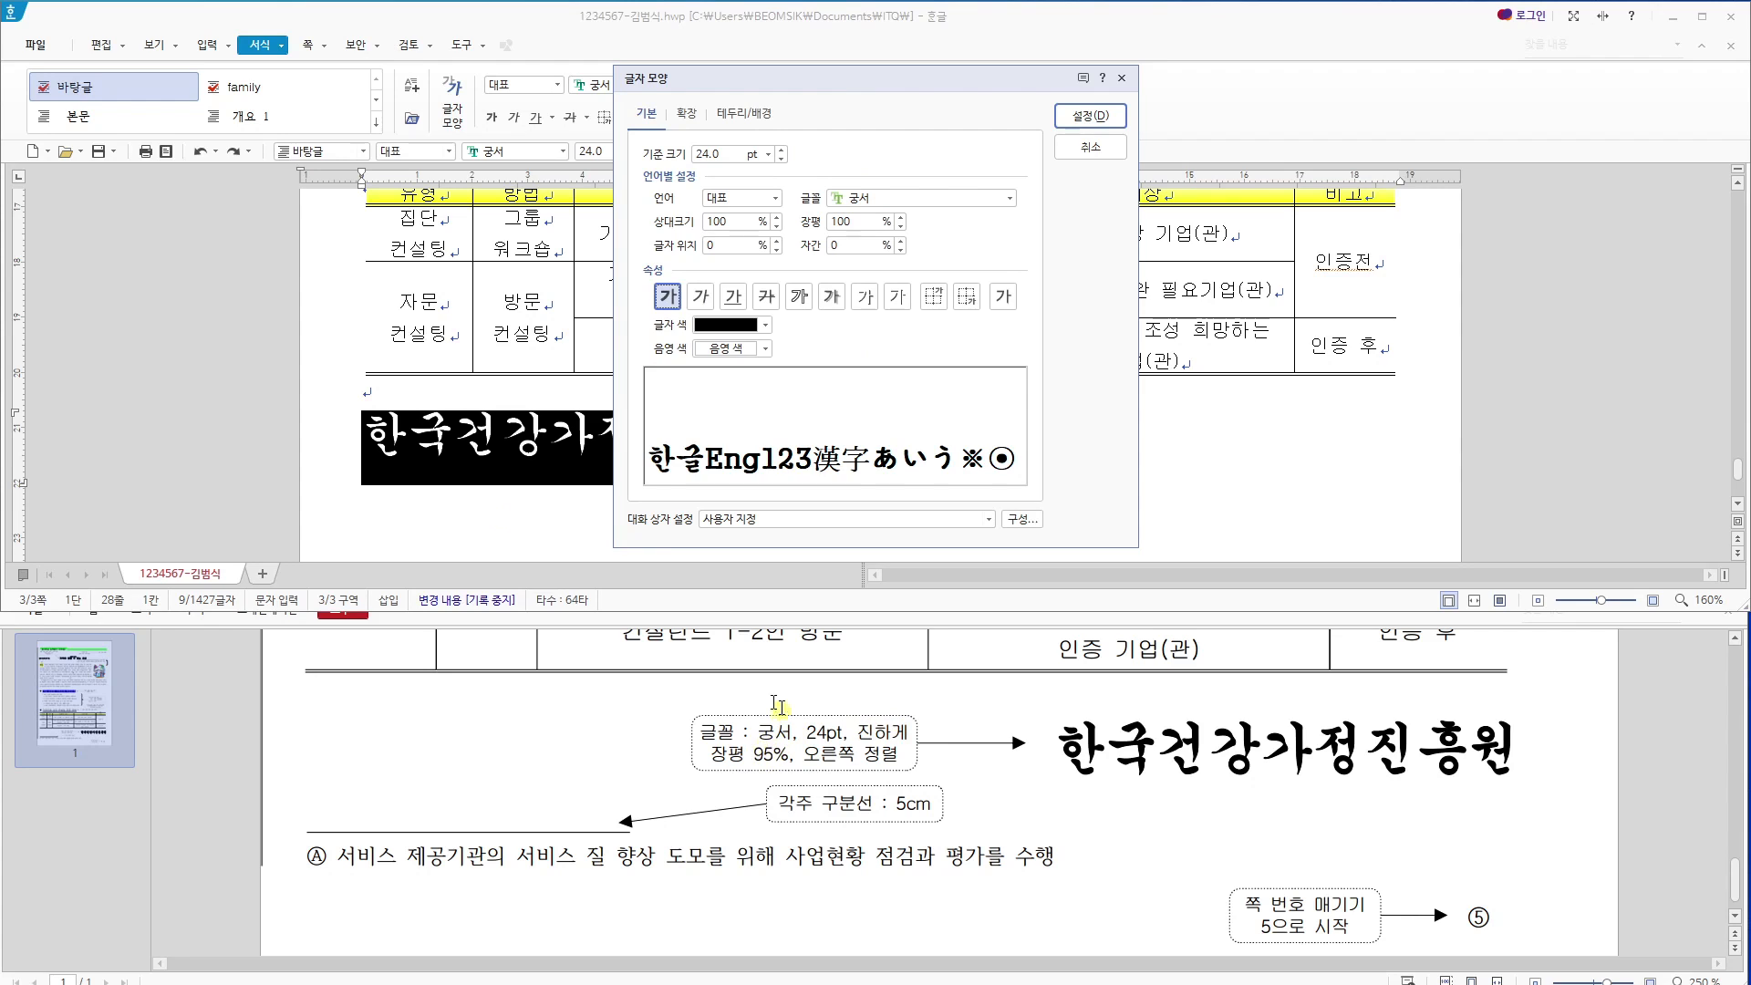
double_click(841, 222)
text(95)
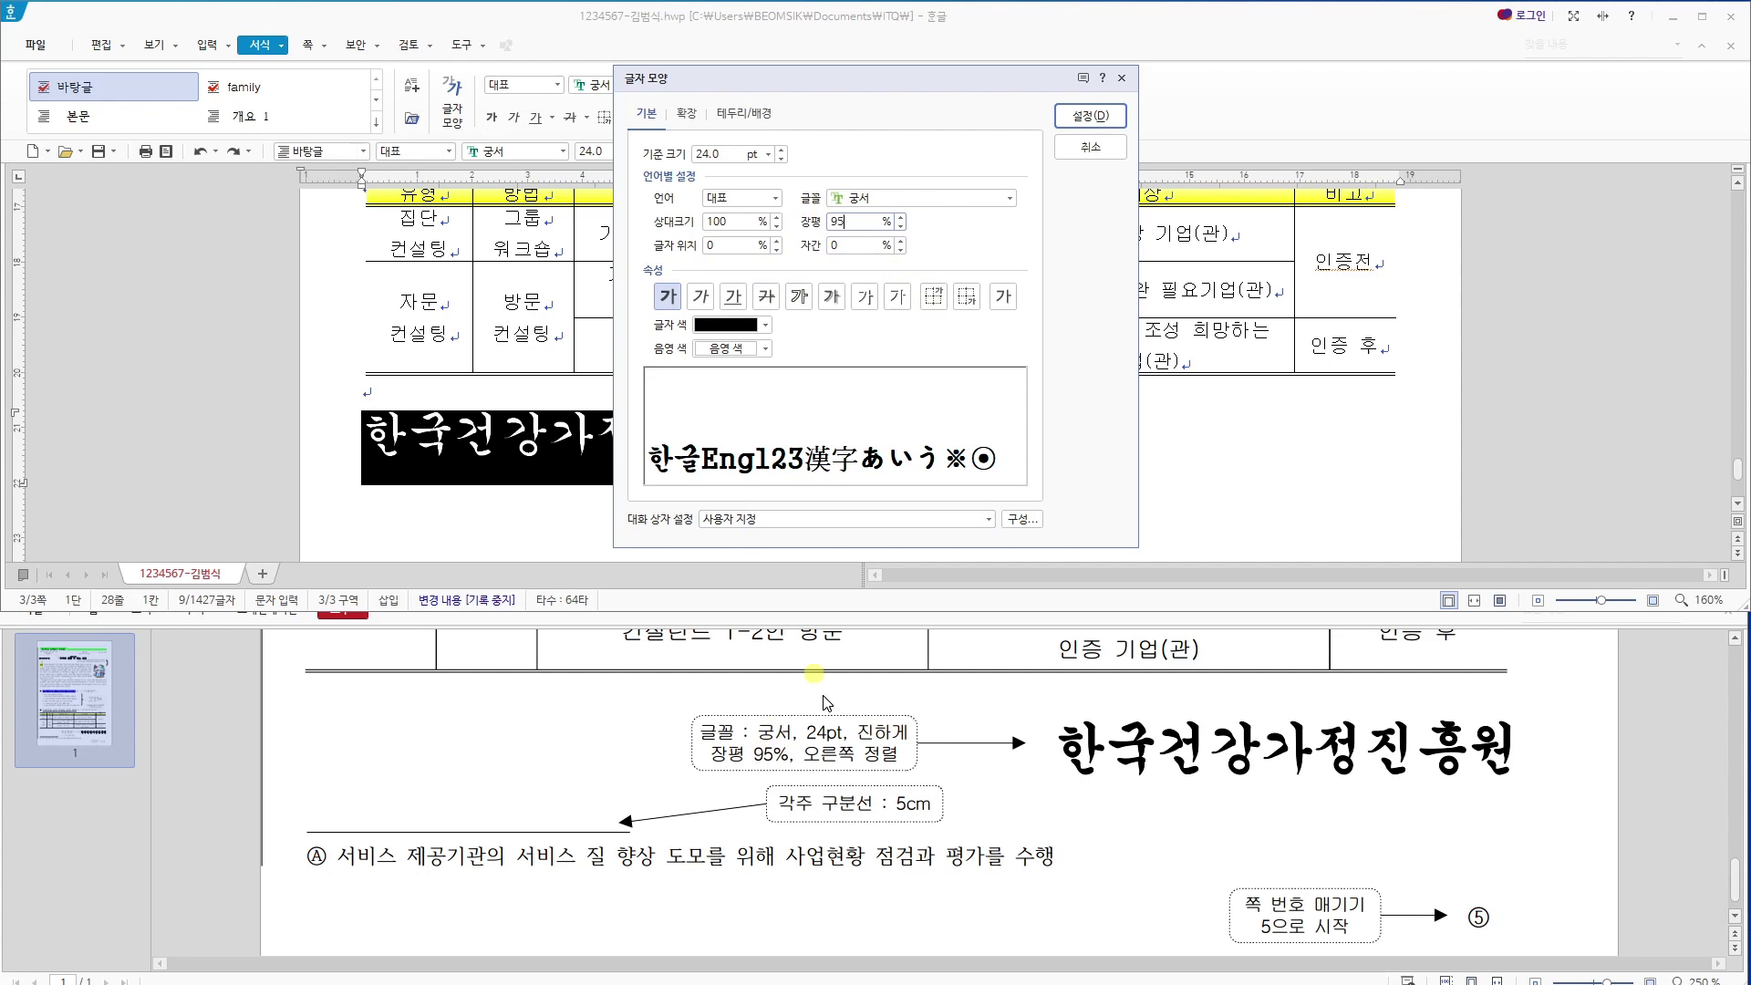
click(1091, 116)
click(915, 151)
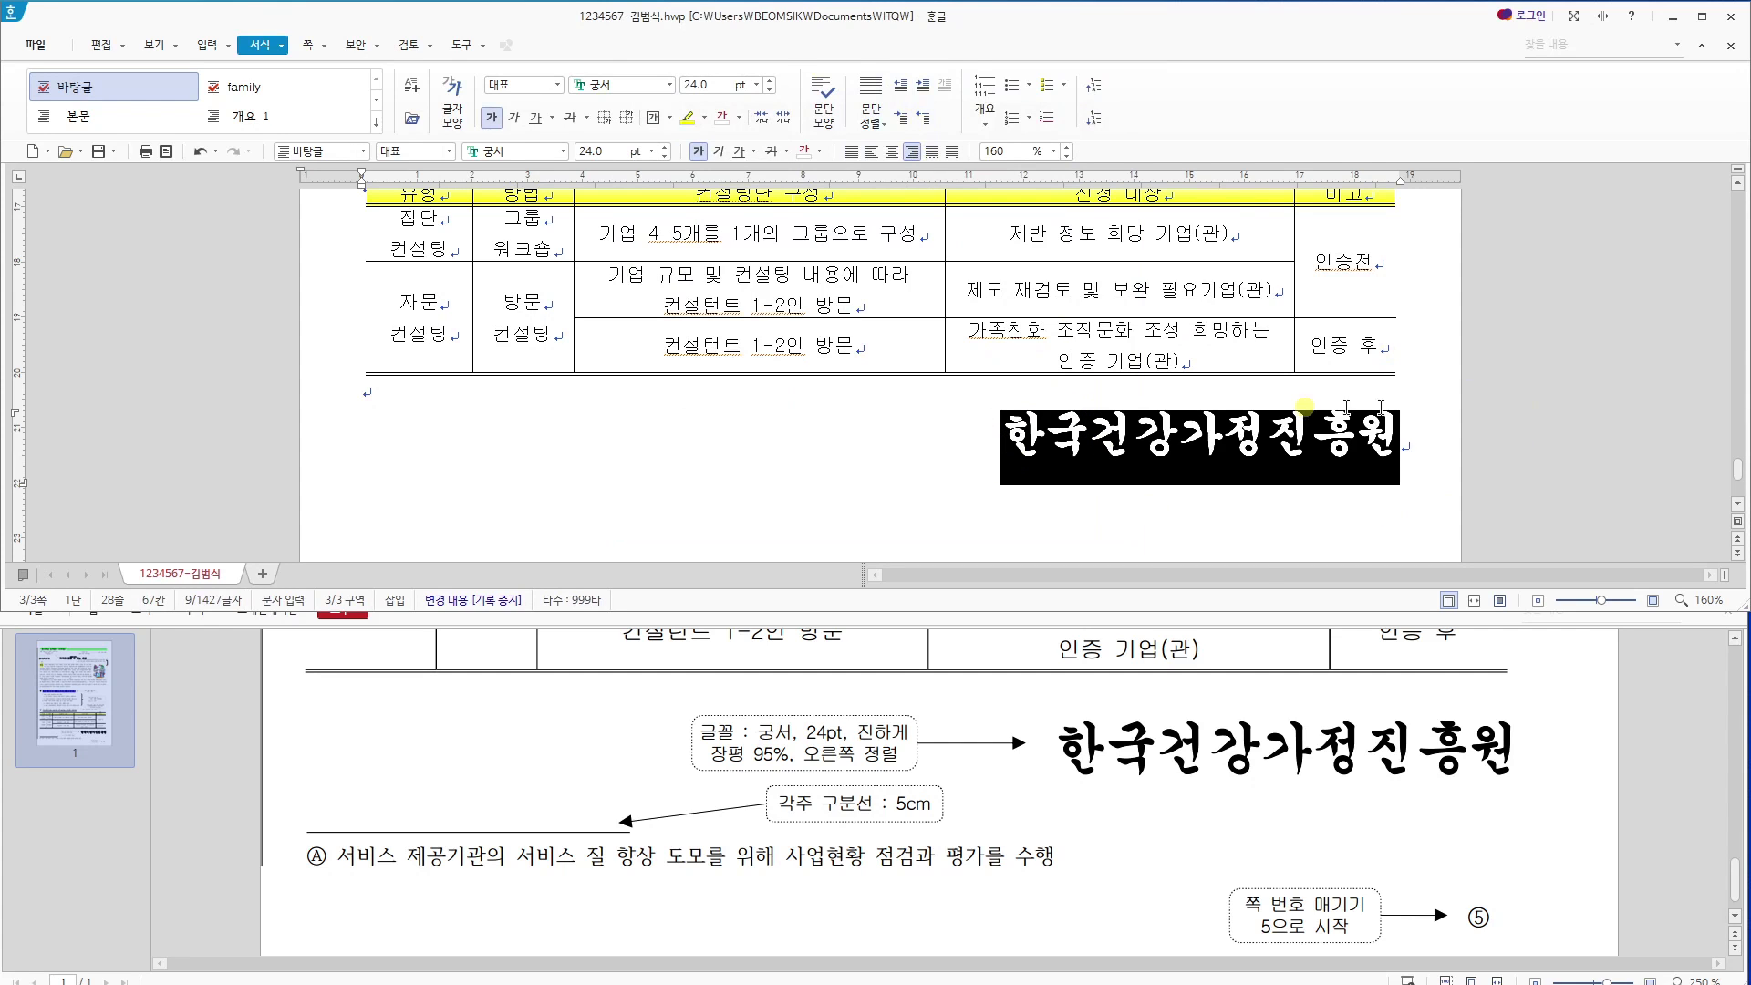
Set up page numbering (쪽 번호 매기기) at the bottom right of the page in the ①,②,③ number format.
scroll(1137, 510, down, 3)
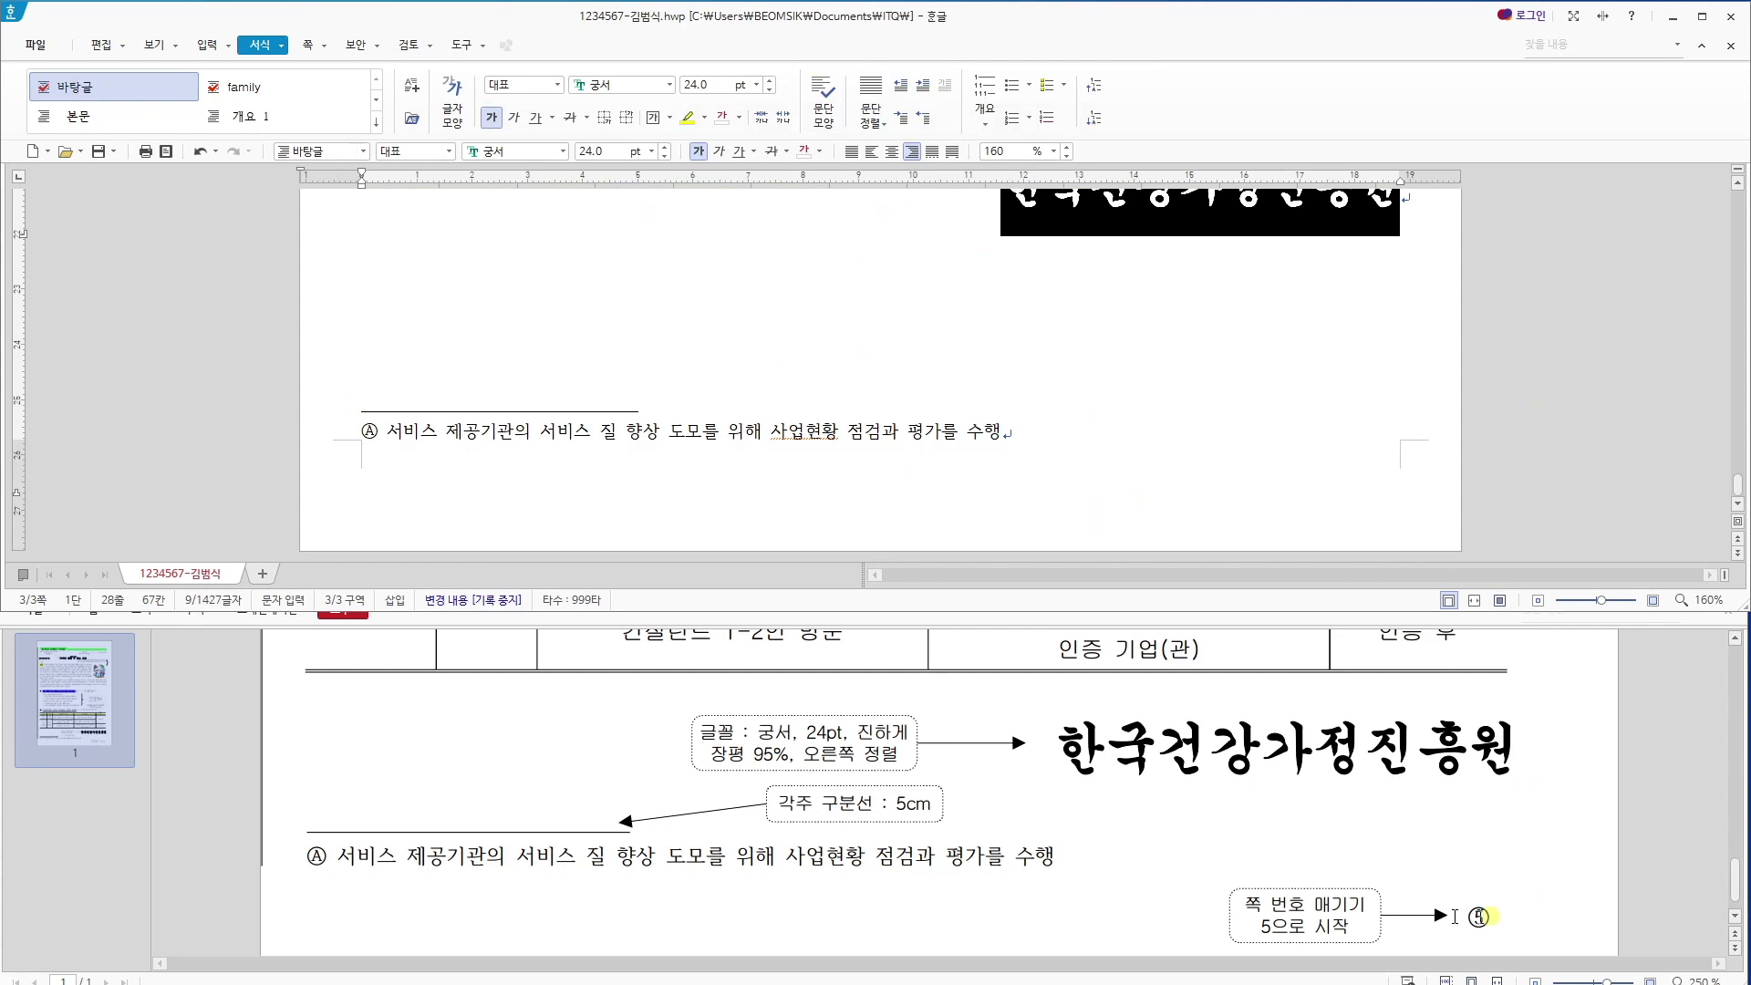
scroll(1429, 918, down, 1)
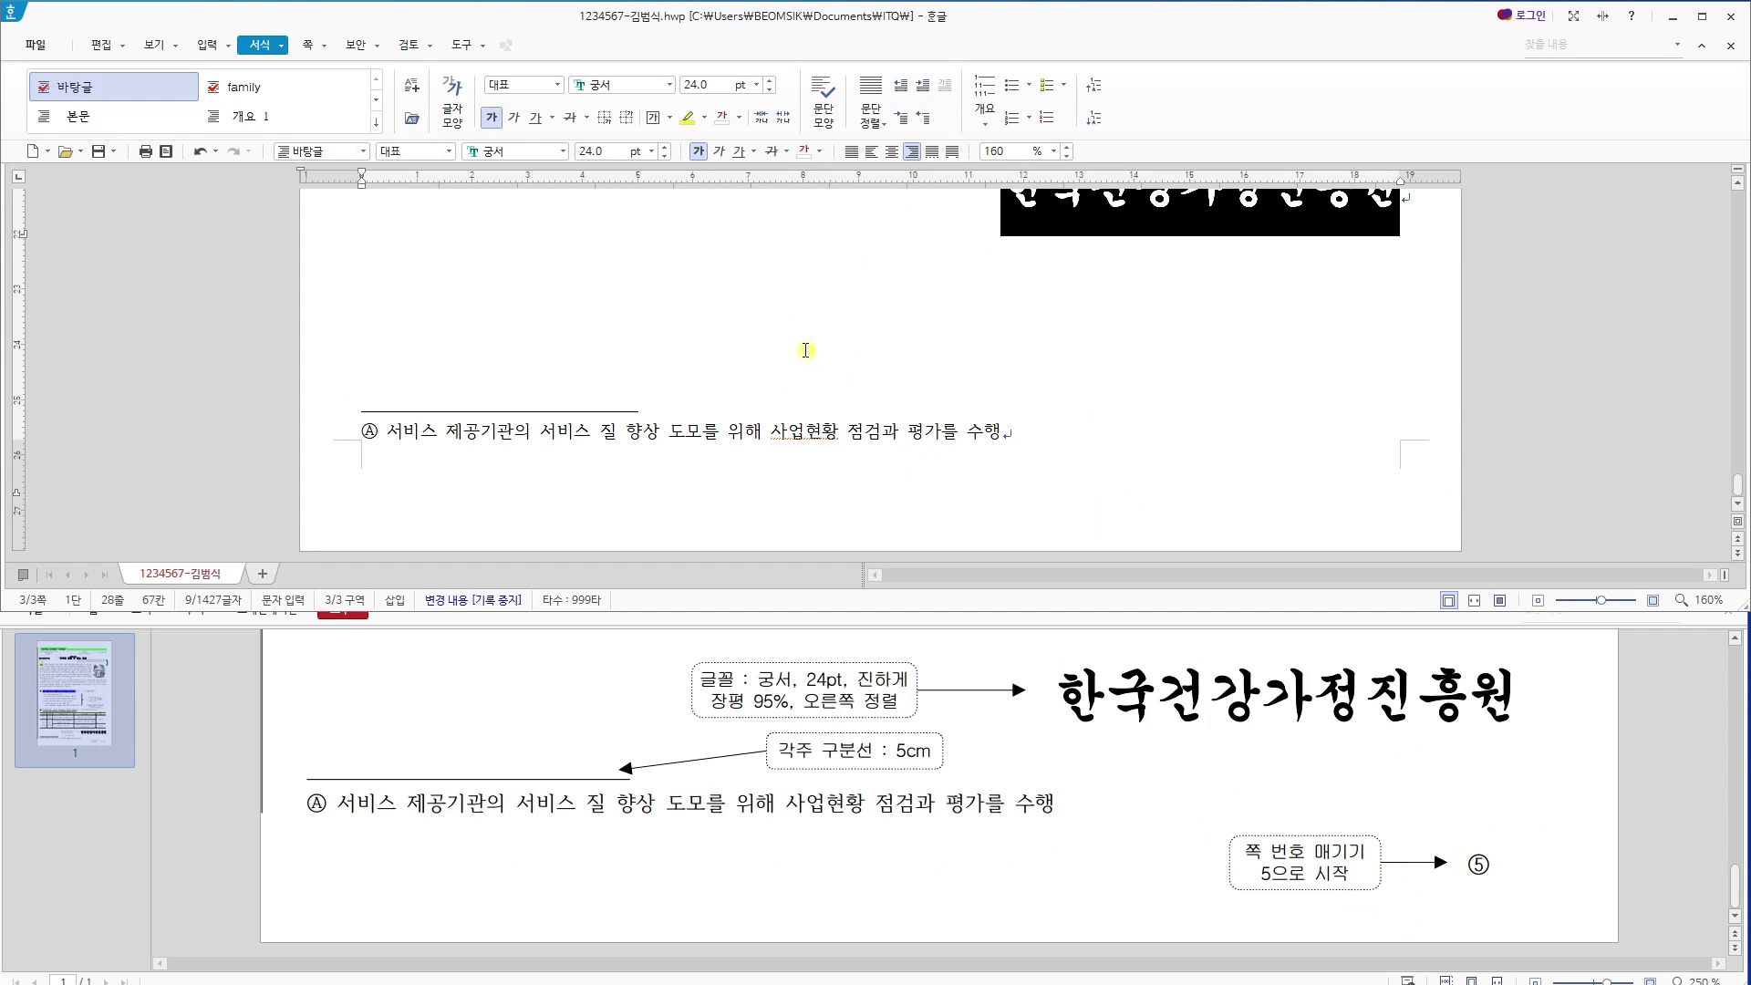
click(315, 49)
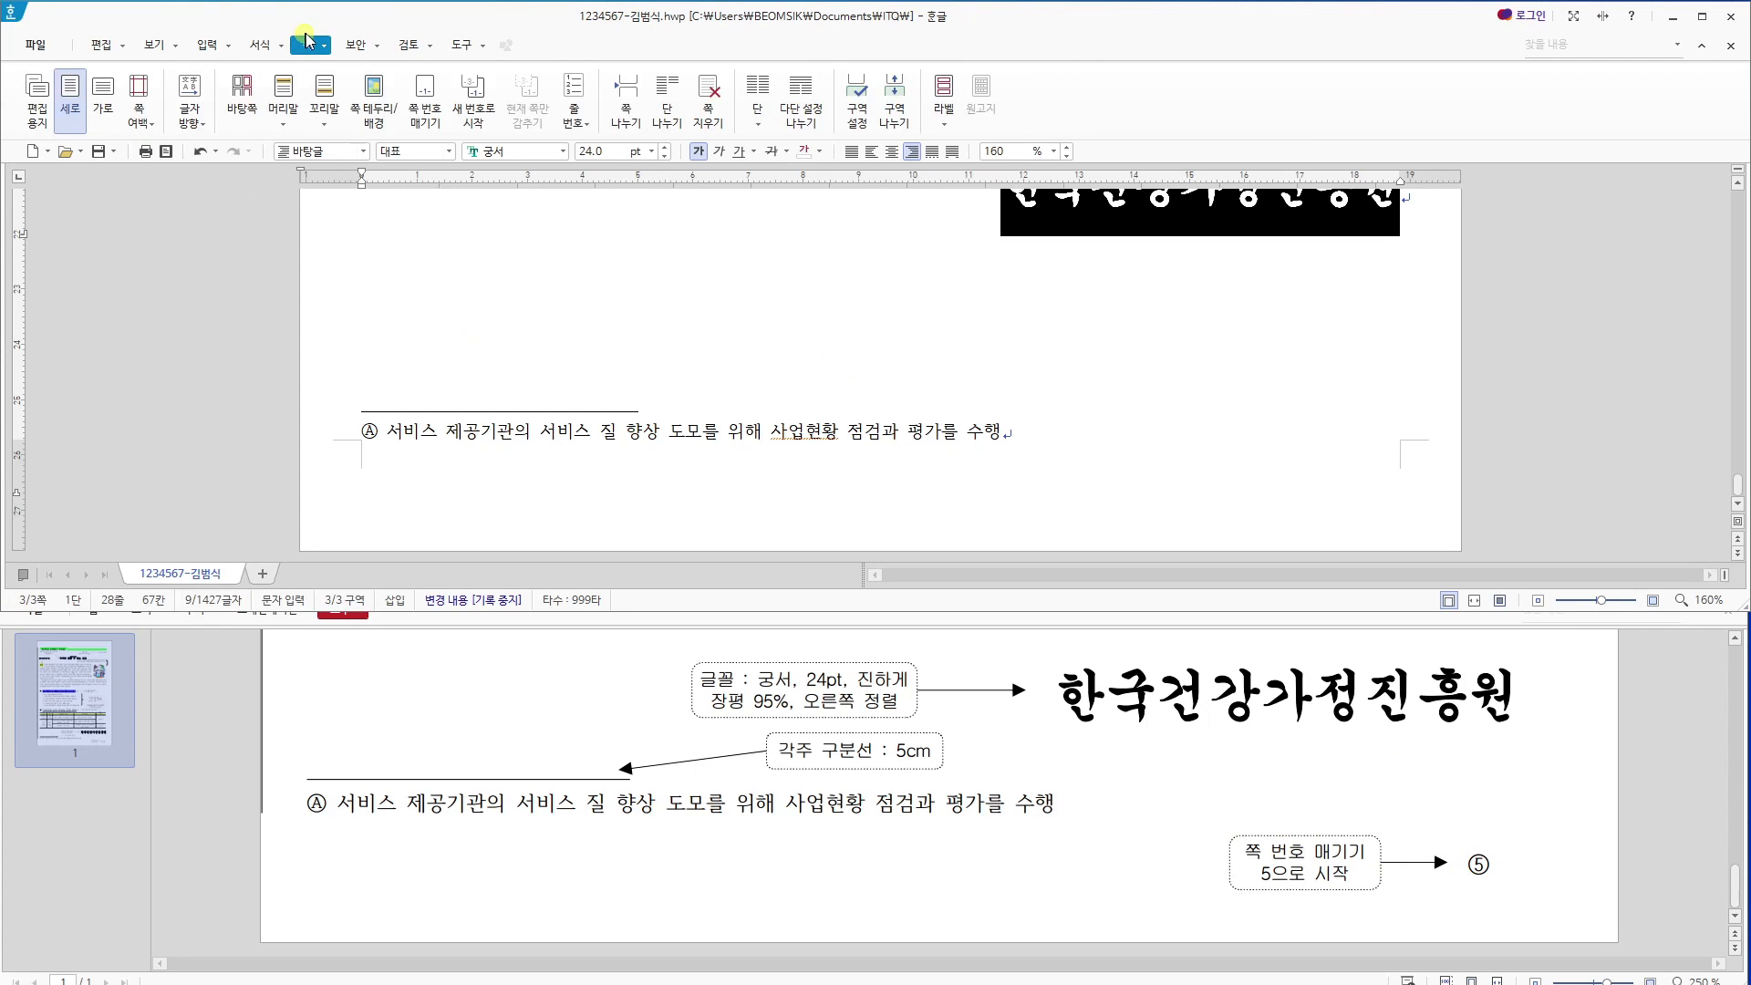
click(422, 102)
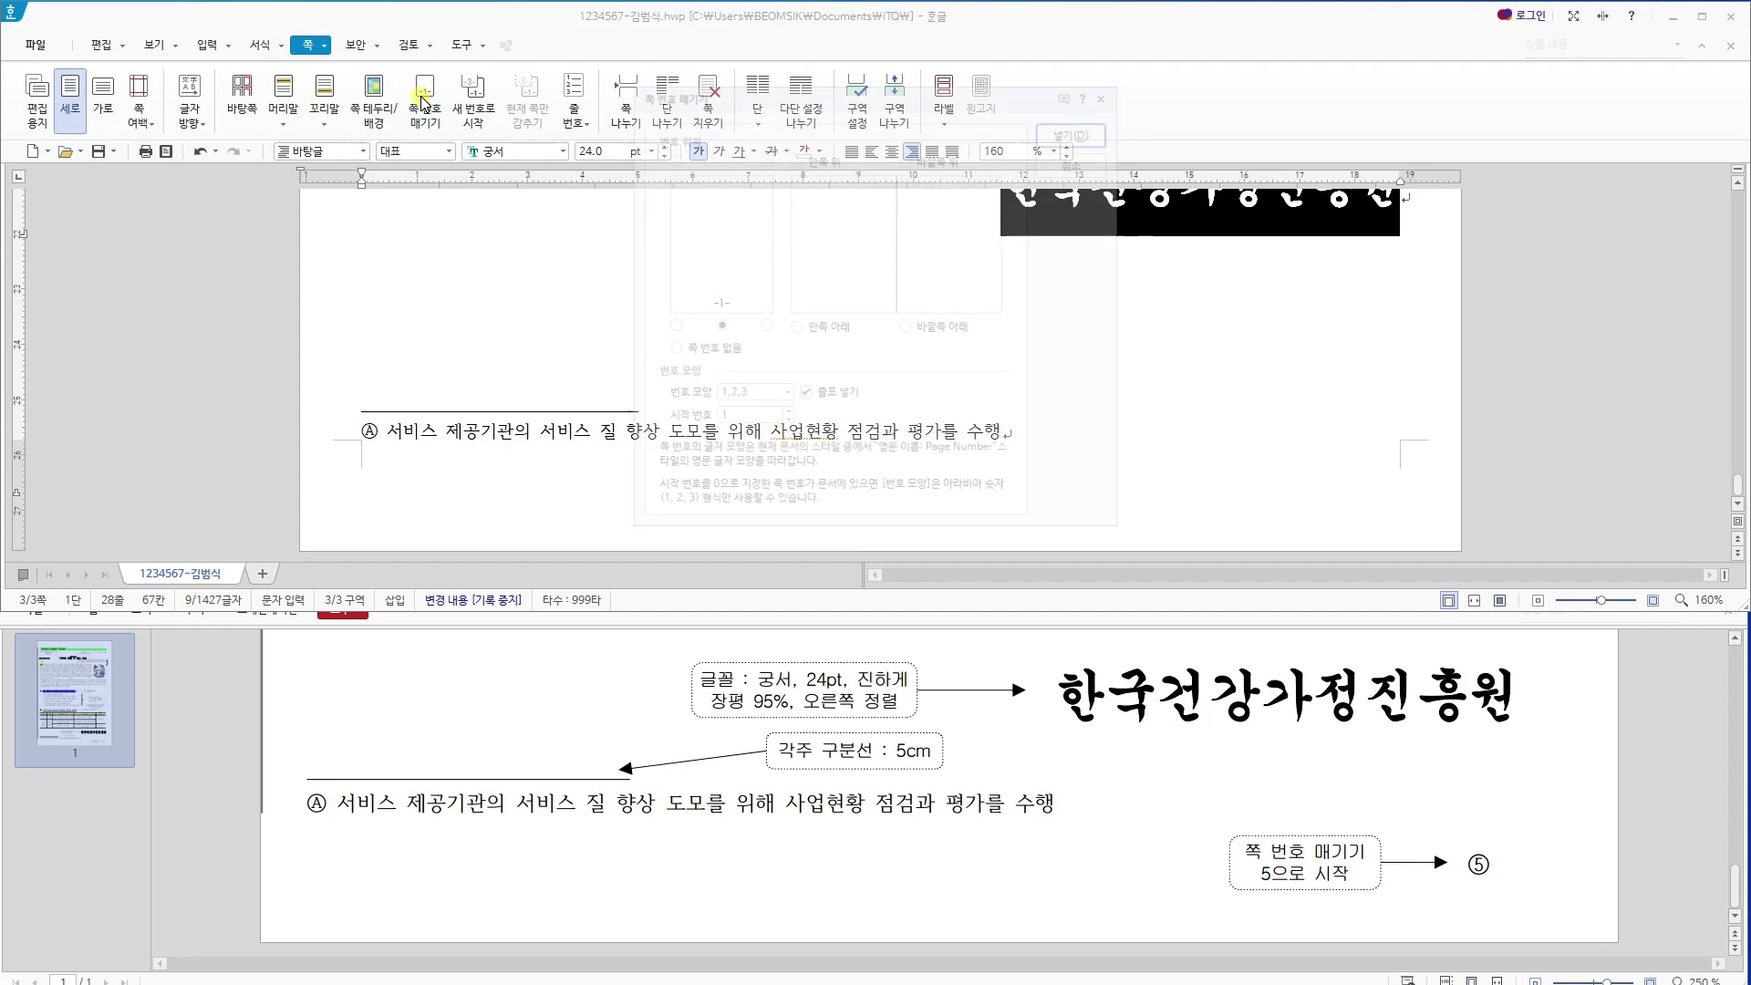
click(1080, 170)
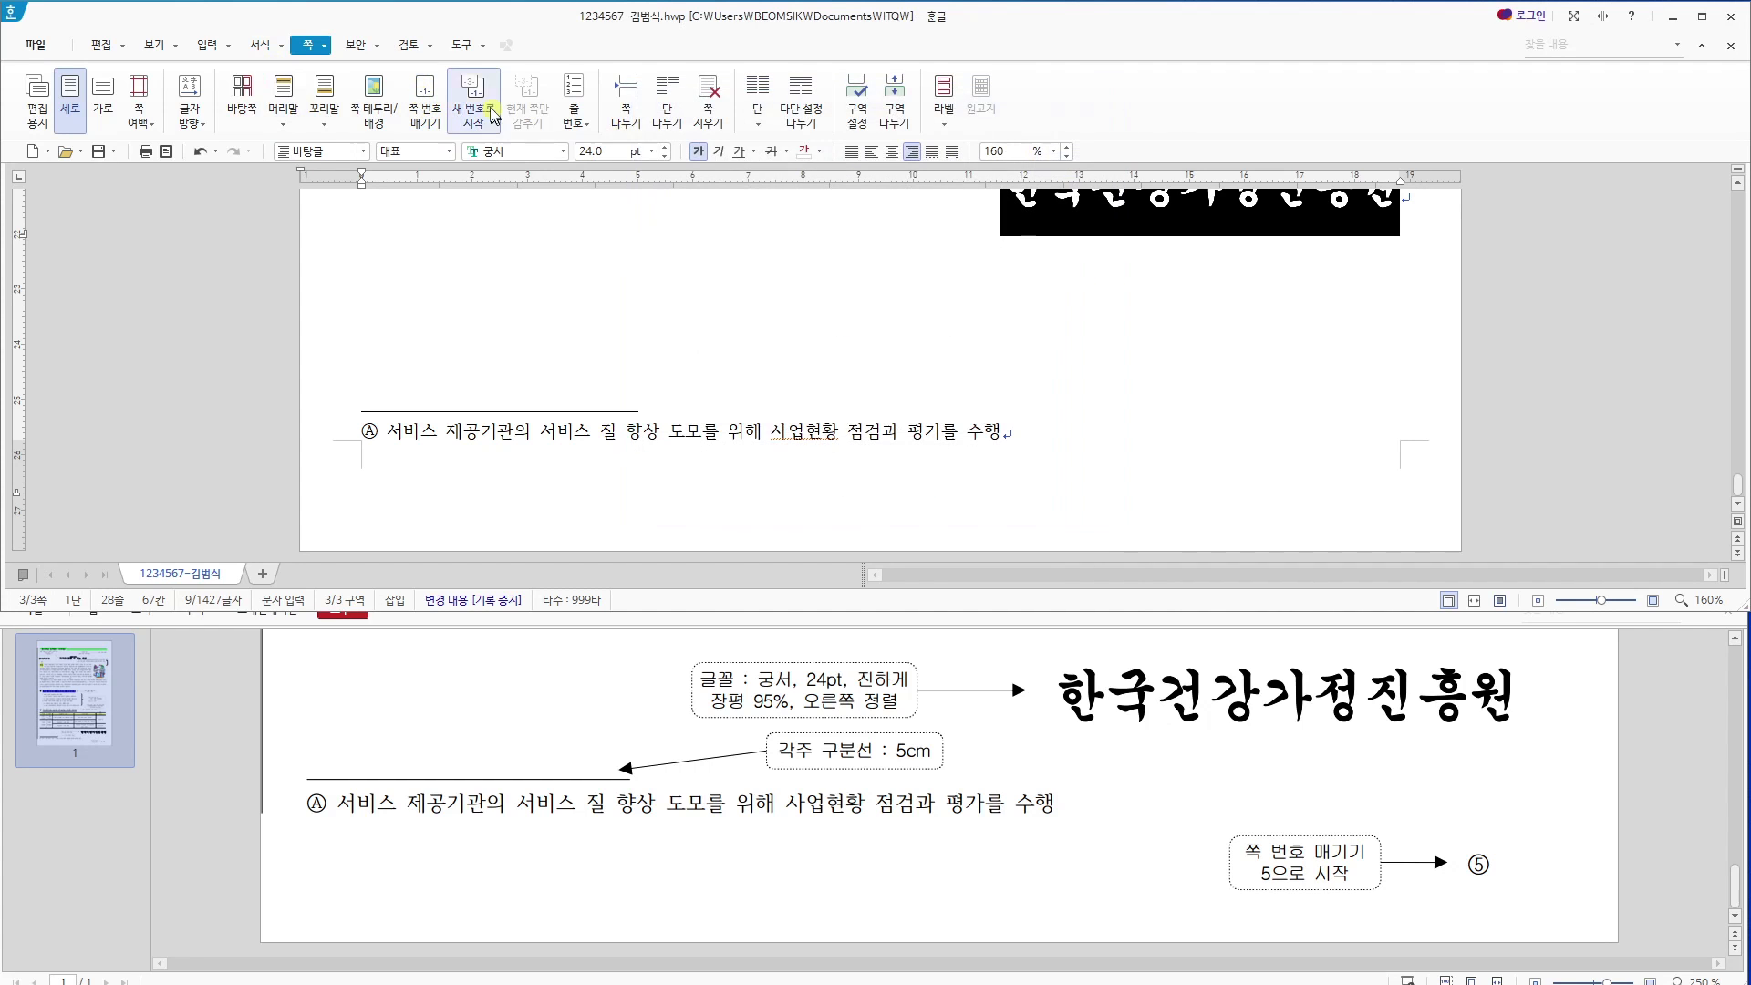
click(422, 103)
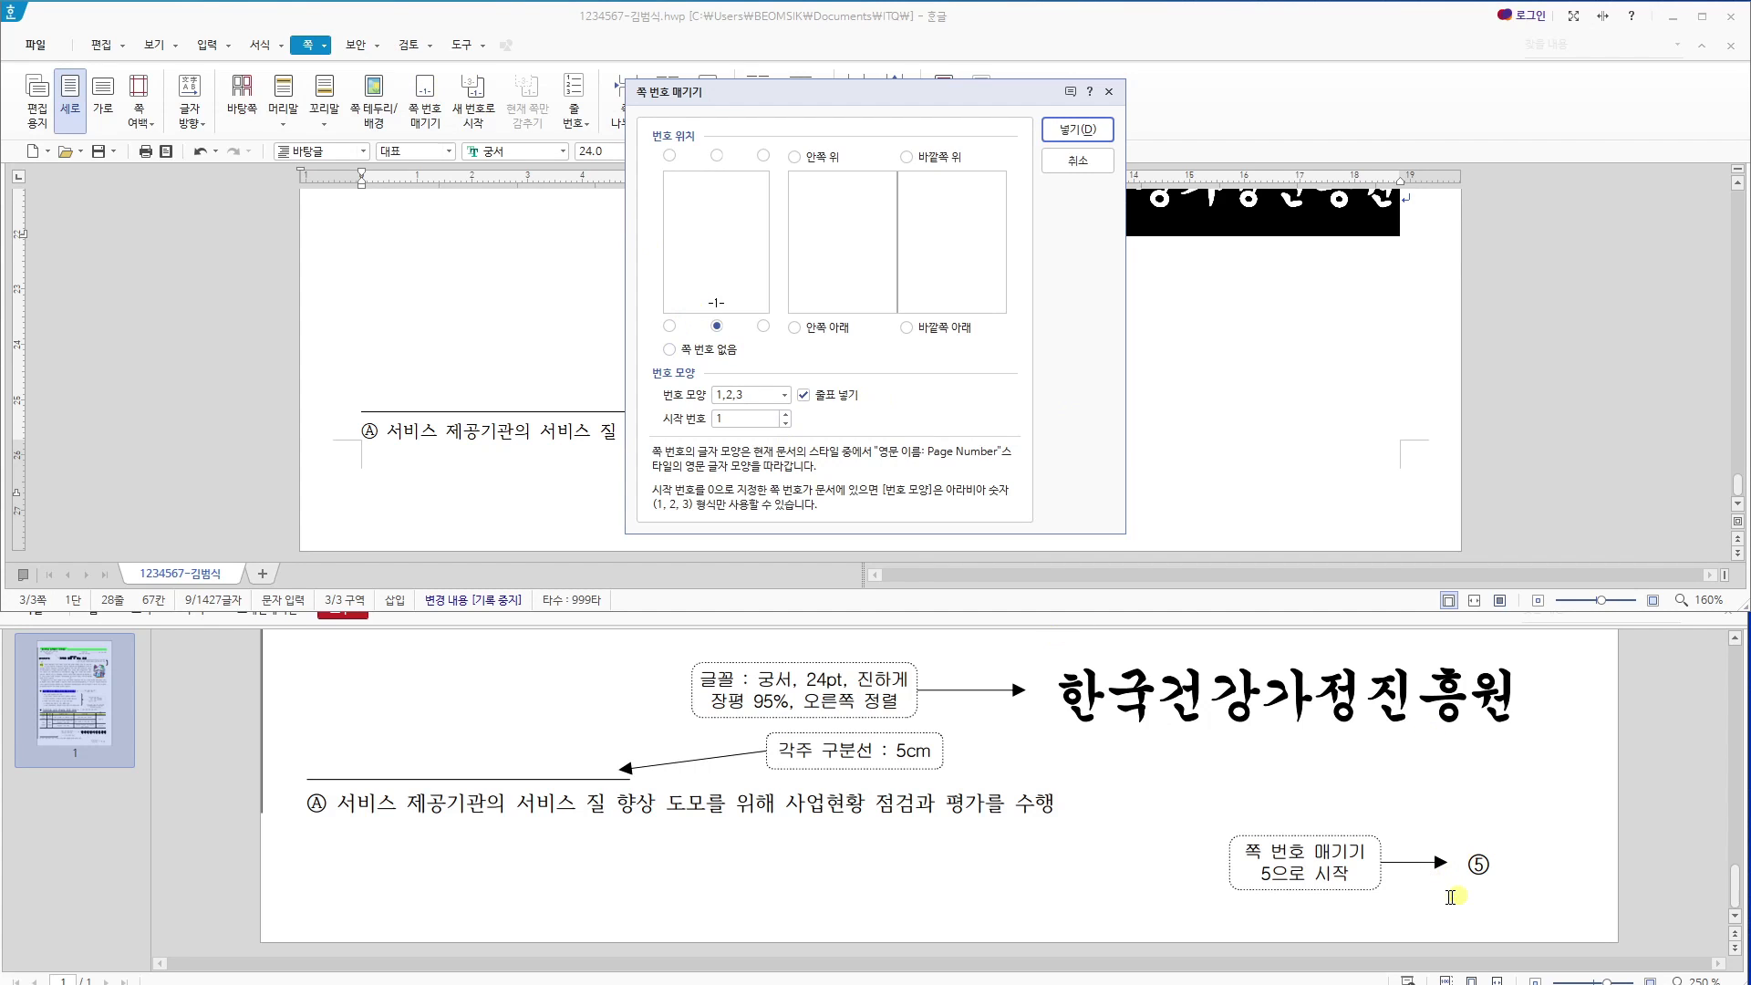
click(670, 326)
click(717, 327)
click(786, 396)
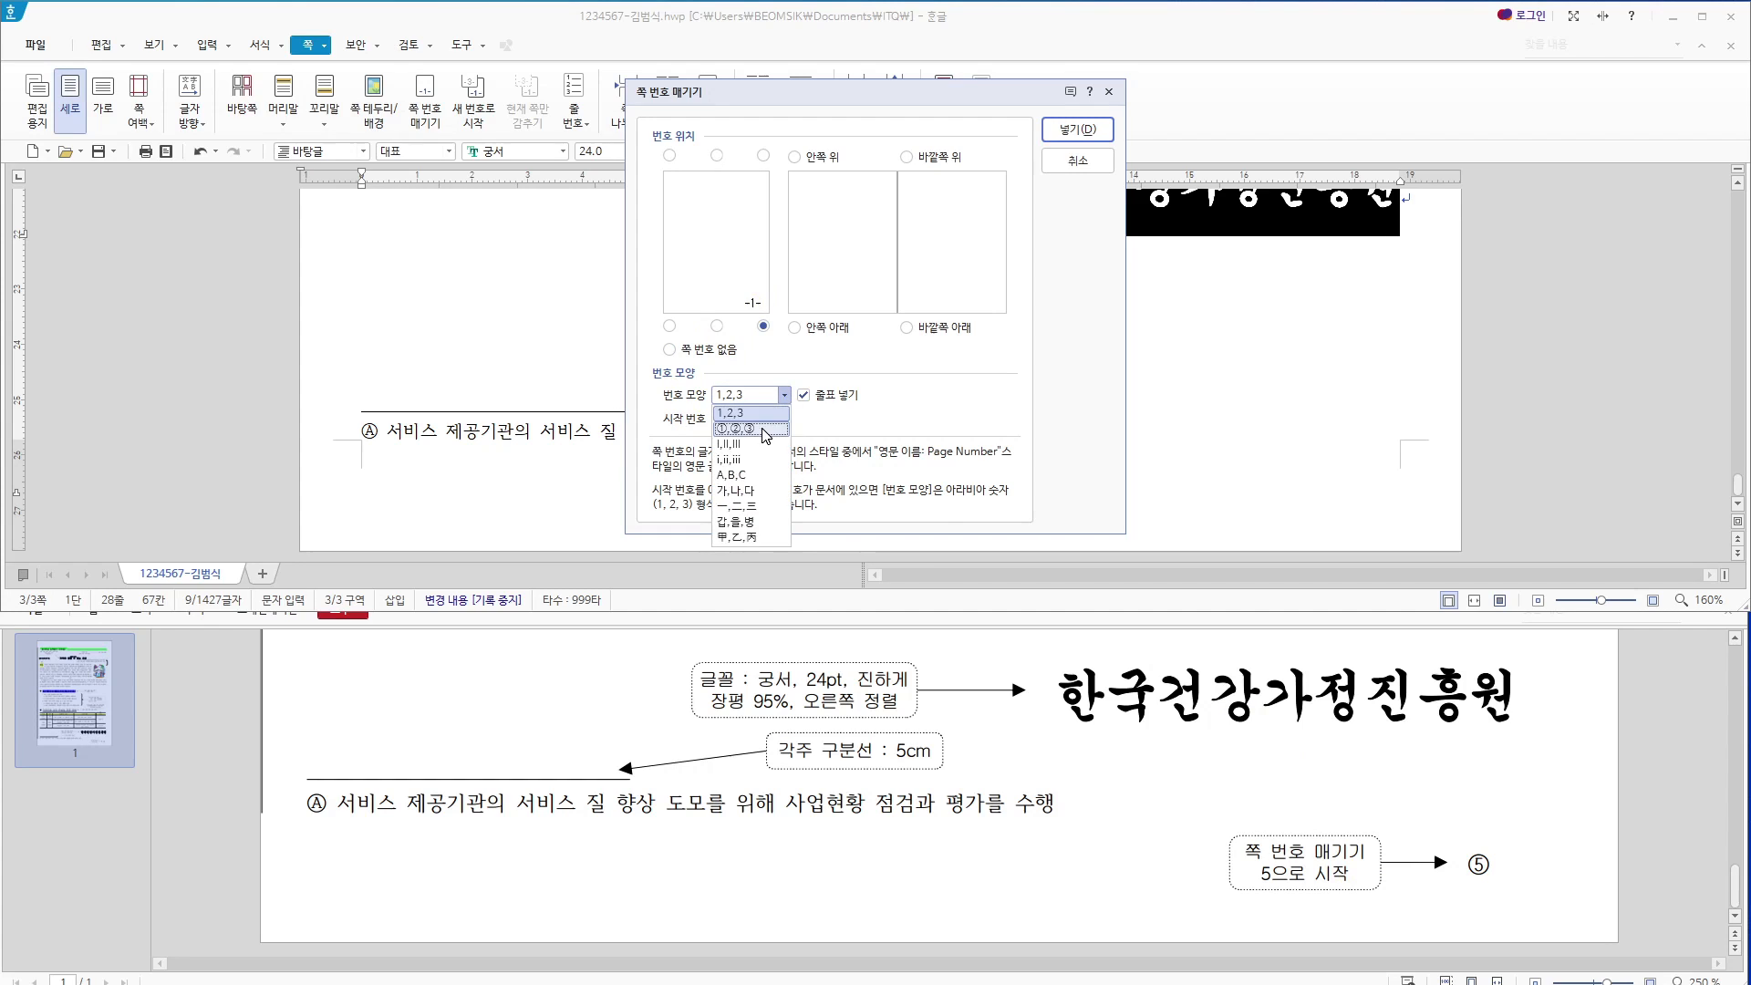
click(765, 428)
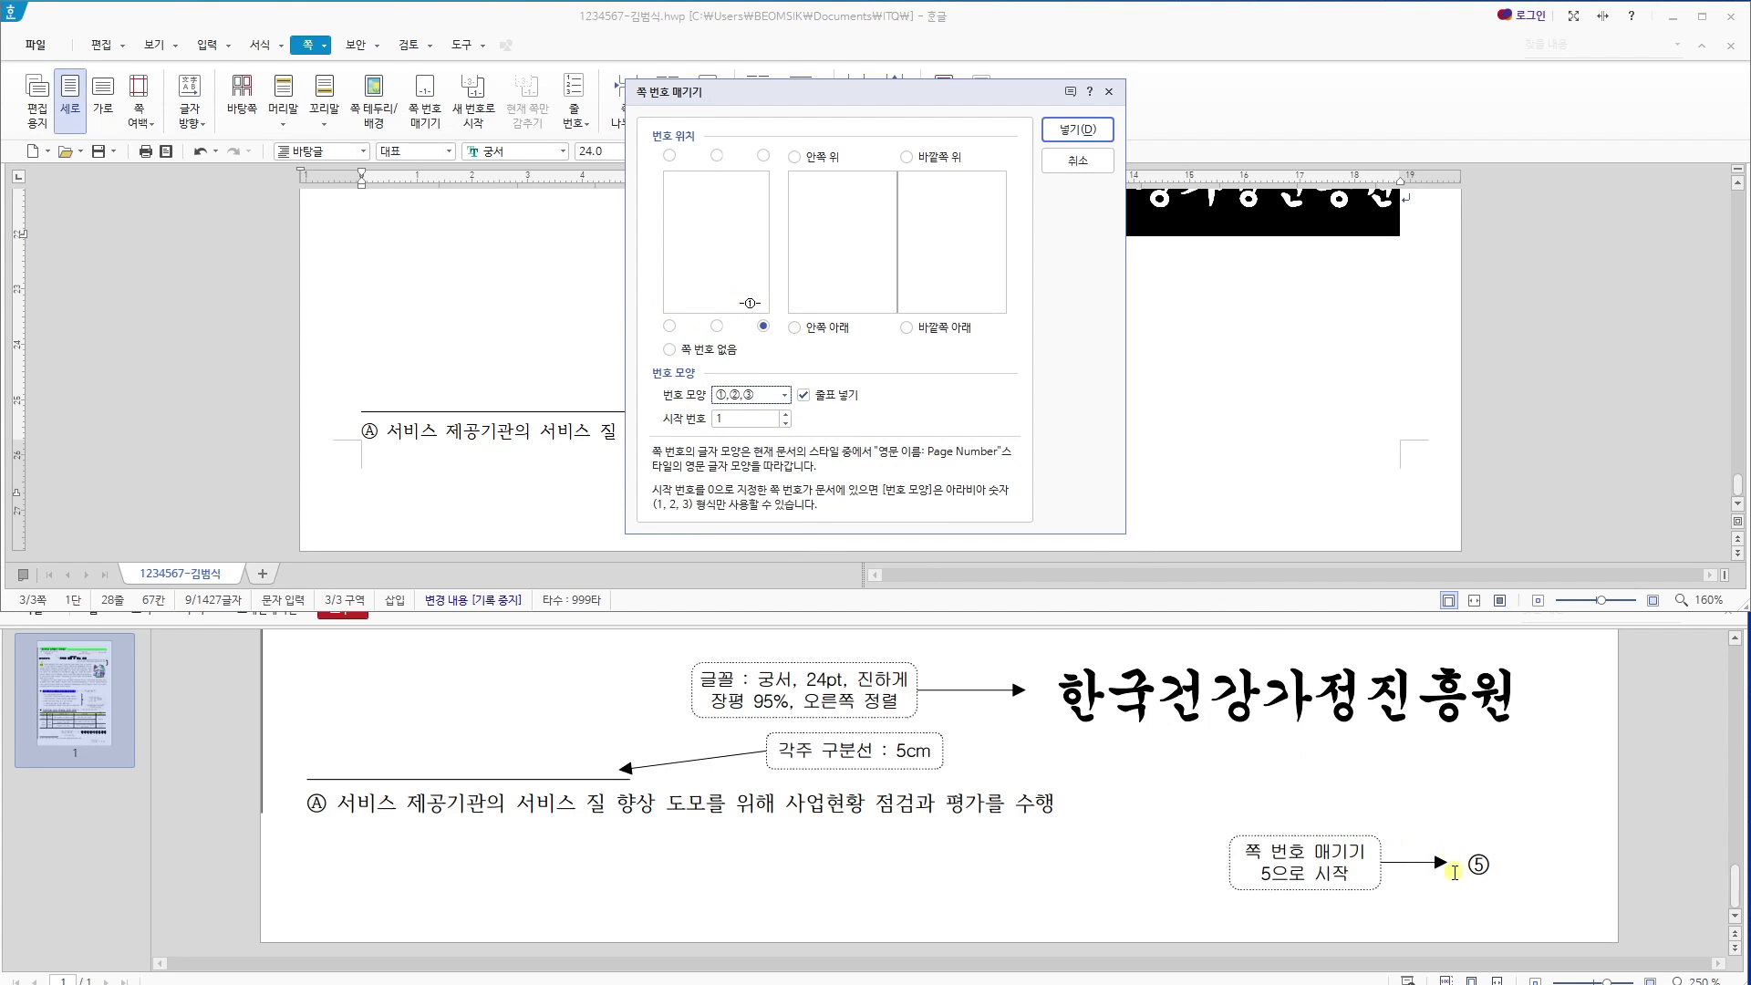
Turn off 줄표 넣기, set the starting page number to 5, and insert the page numbering.
click(803, 395)
click(802, 396)
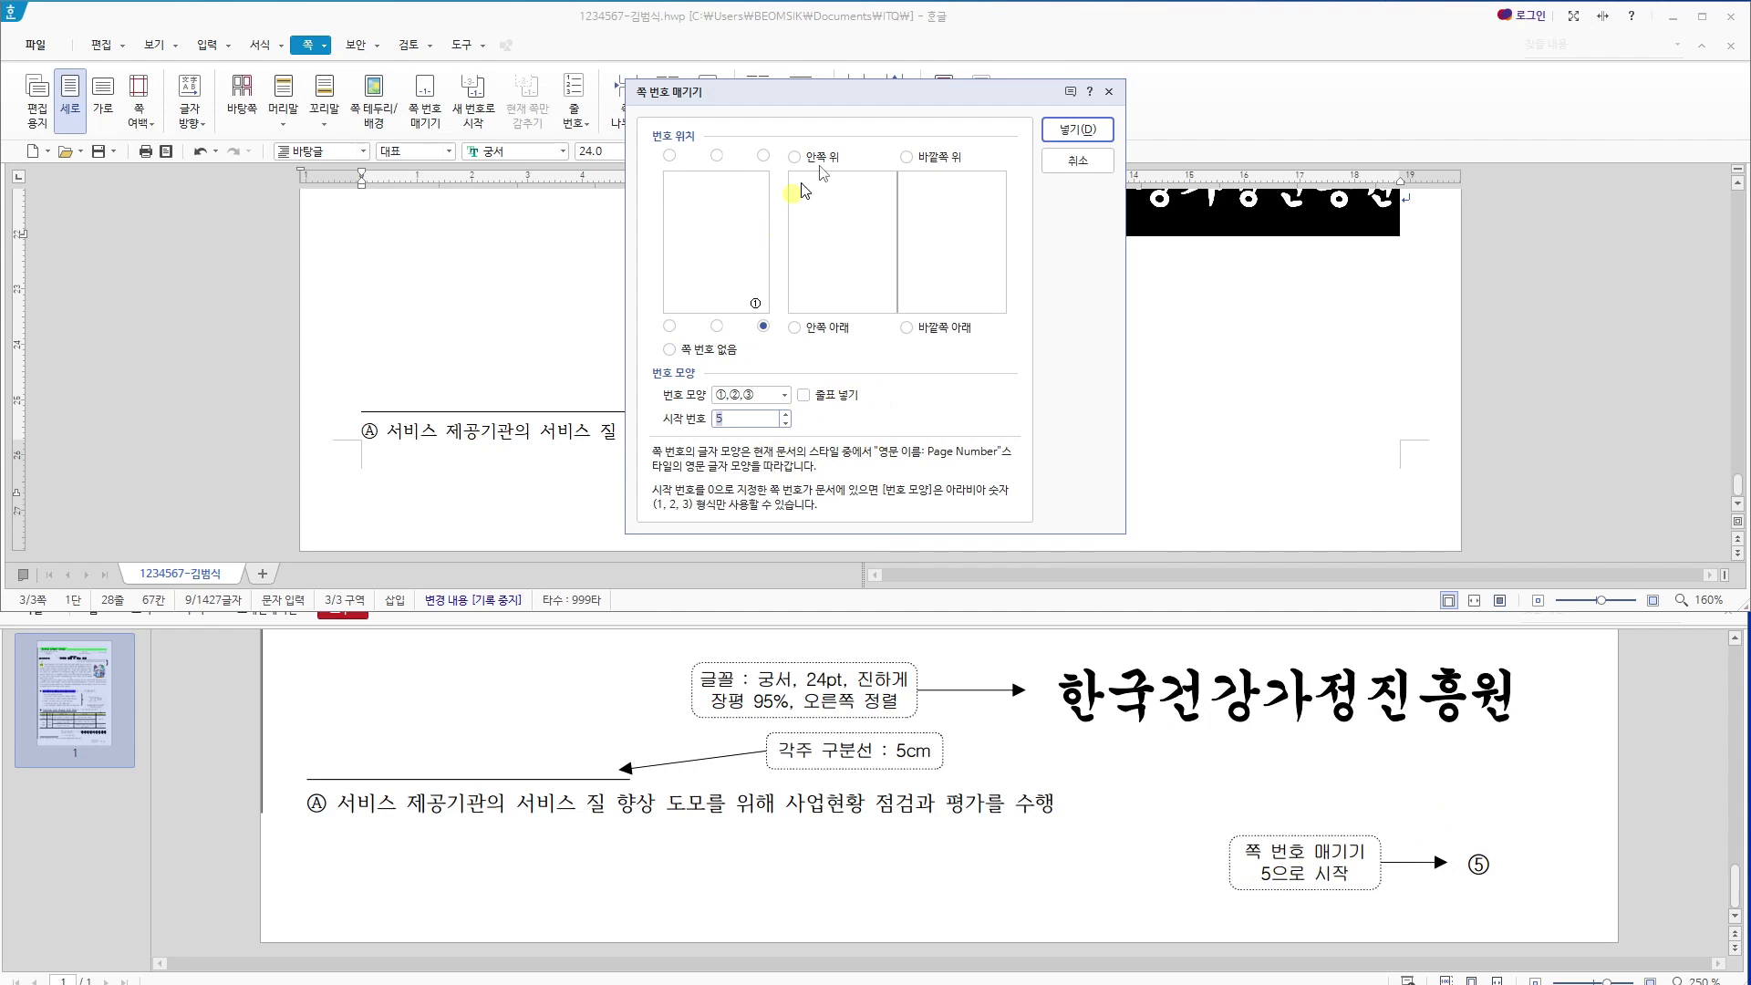
click(1067, 128)
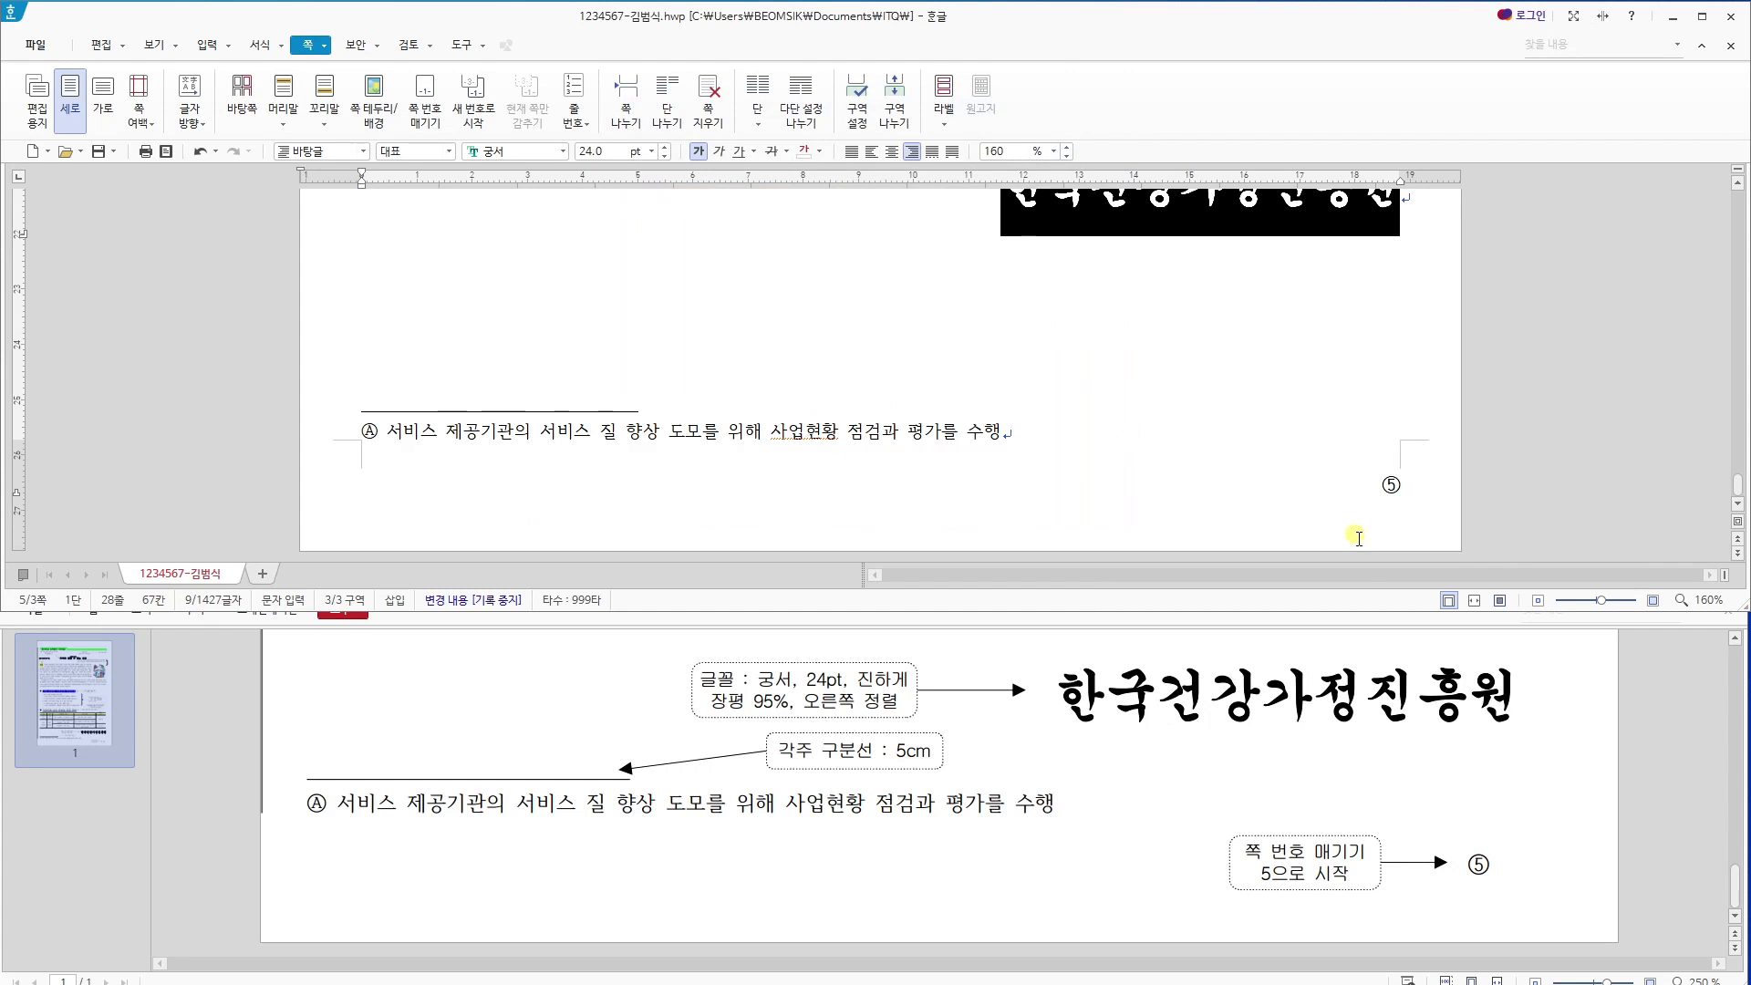
scroll(1243, 462, up, 10)
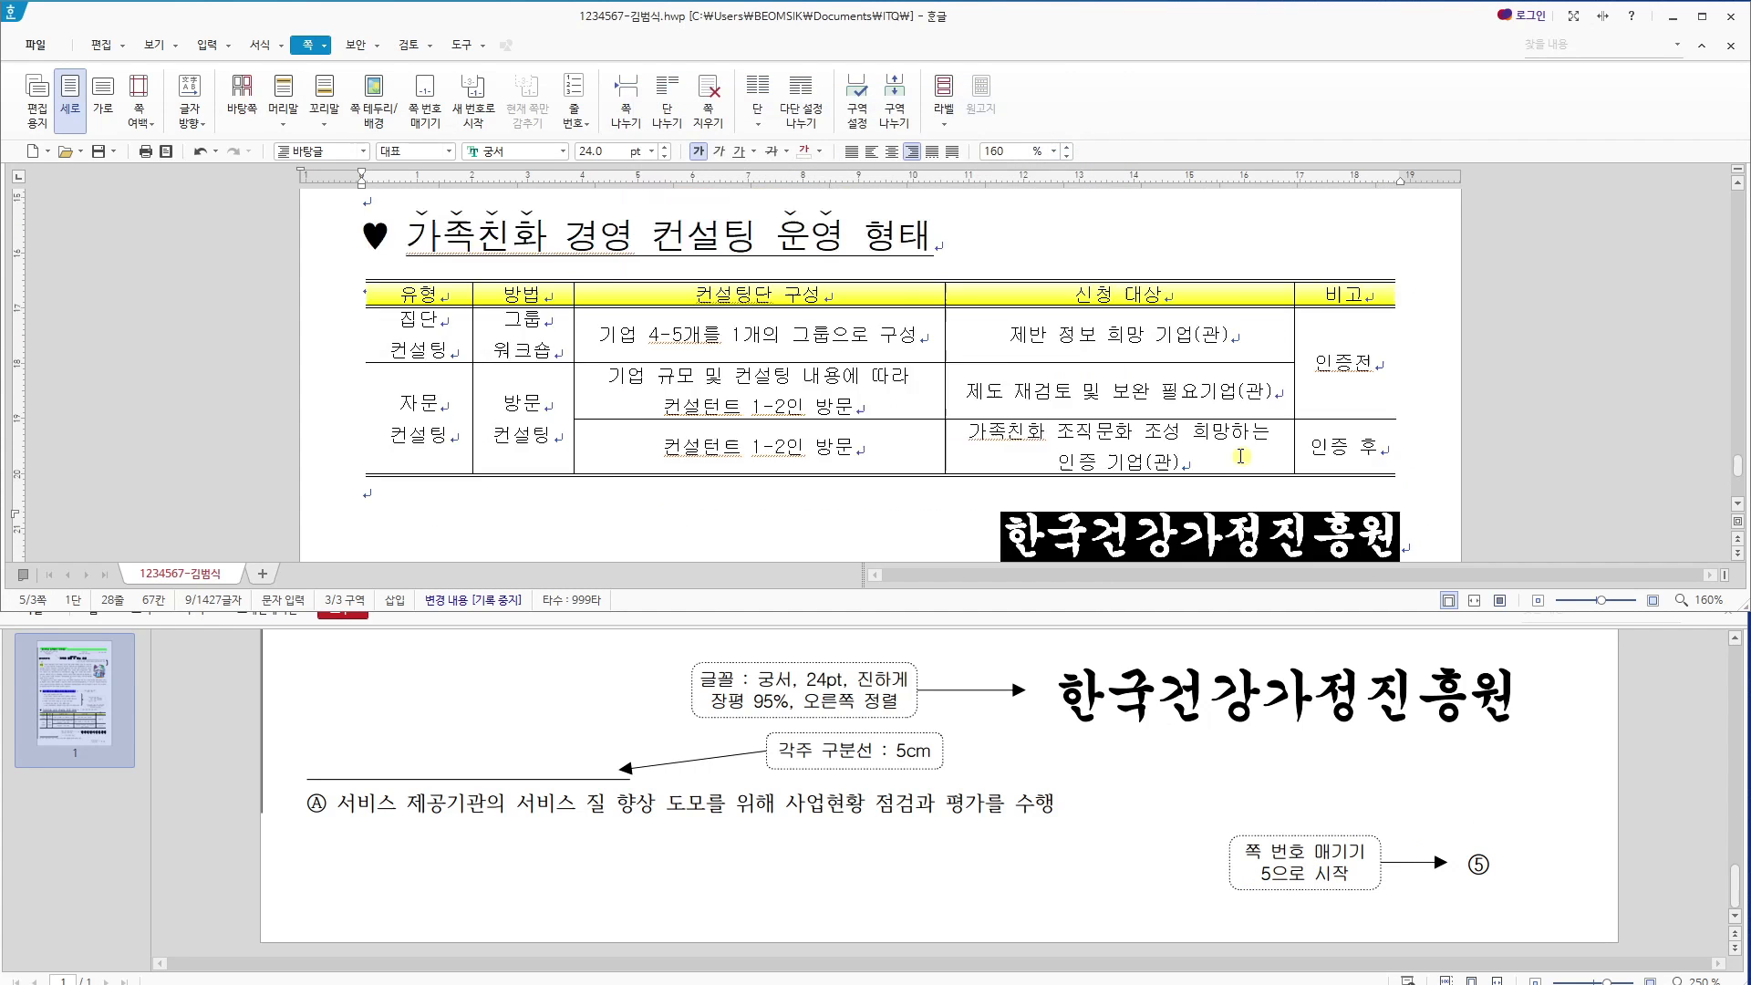
Compare the header, title and opening paragraph of the 가족이 웃을 수 있는 세상 page with the sample PDF.
scroll(1219, 427, up, 10)
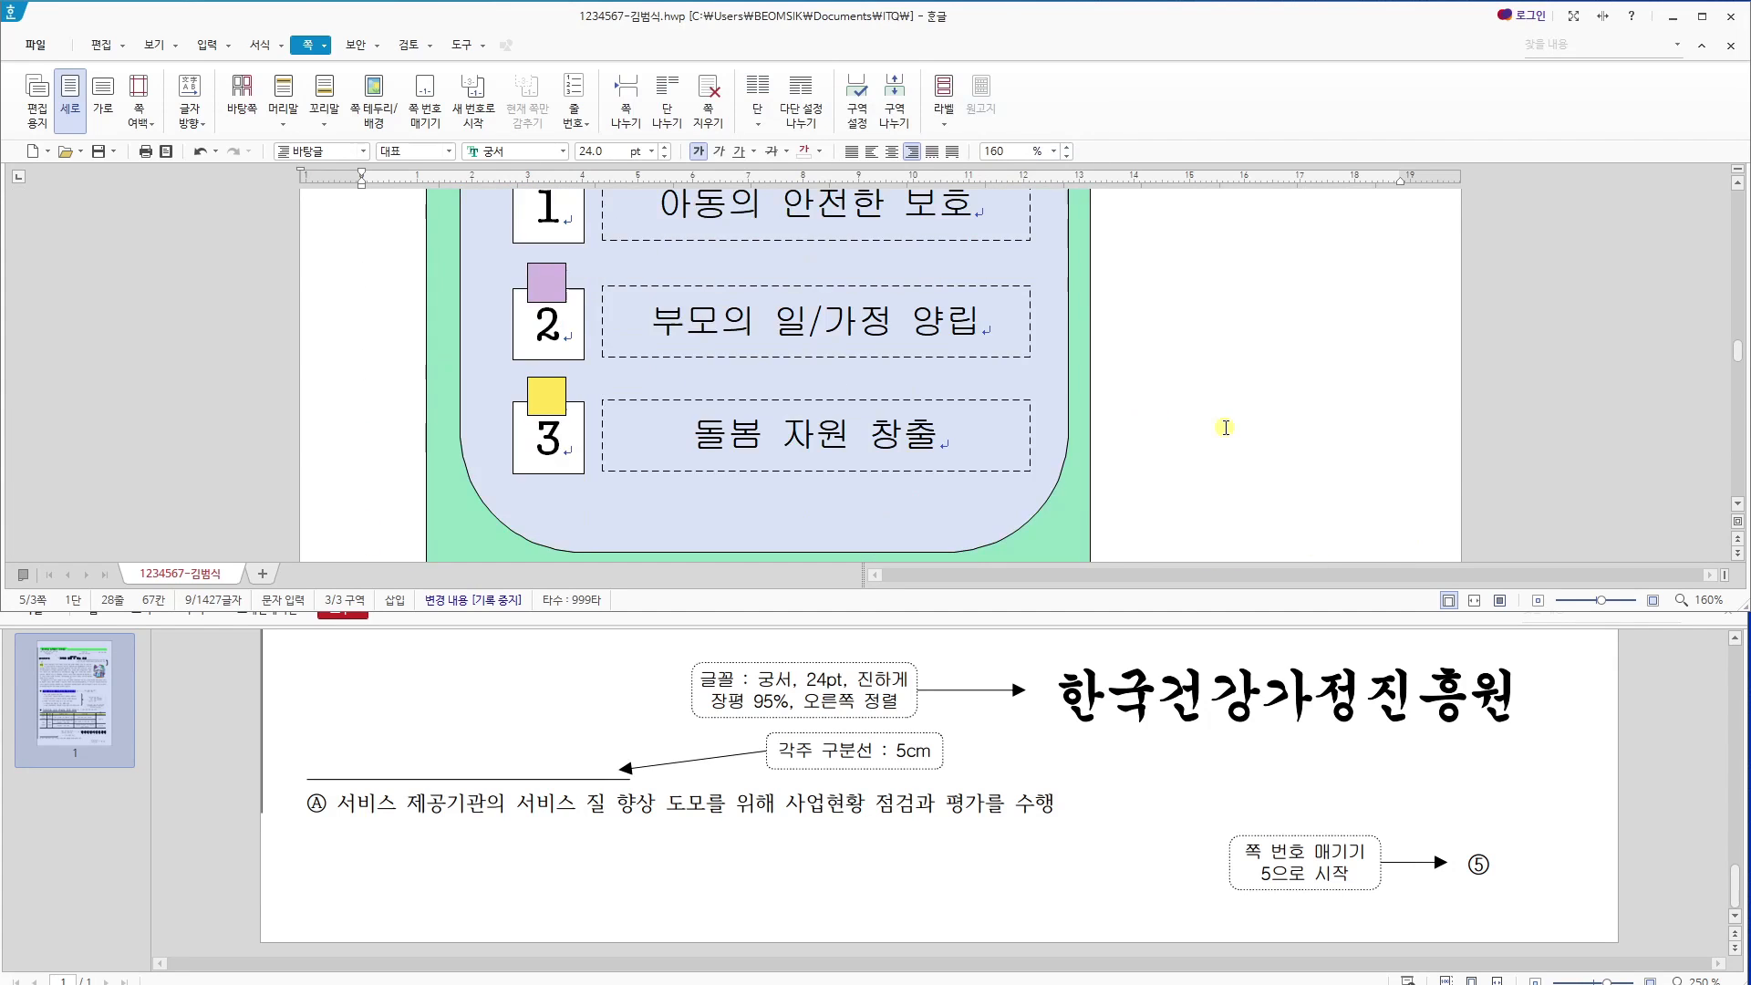
scroll(958, 353, down, 5)
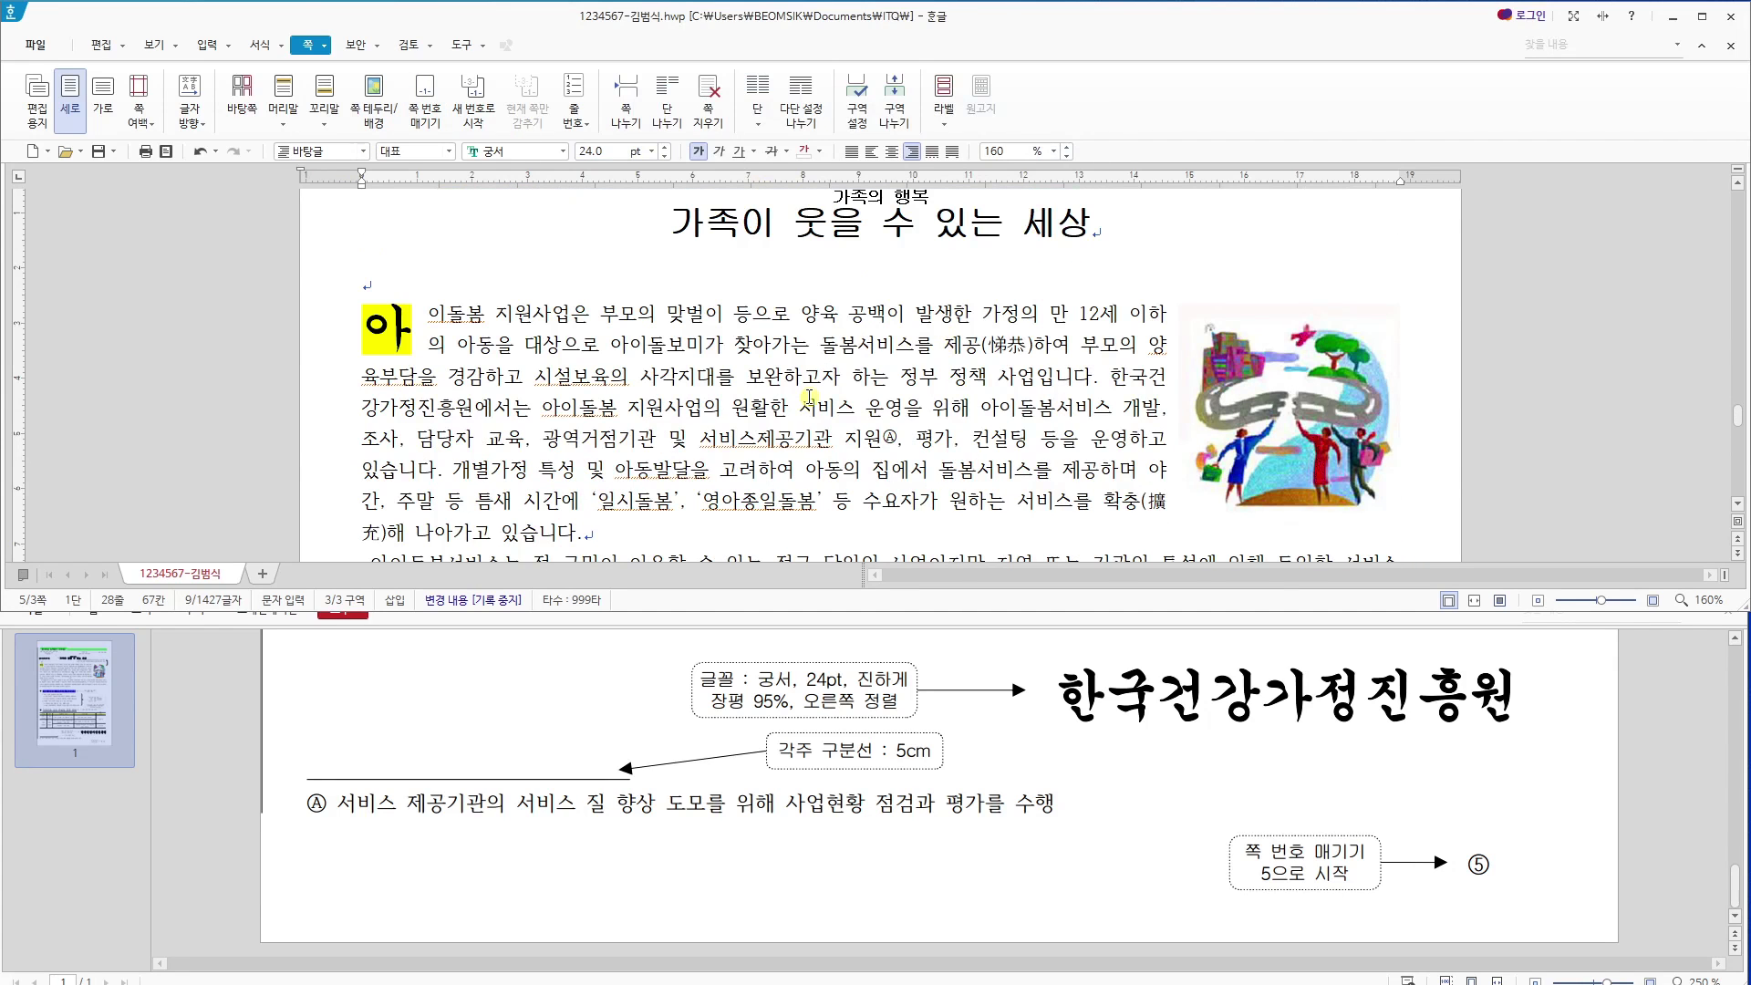
scroll(816, 389, up, 3)
scroll(816, 389, down, 2)
click(675, 761)
scroll(684, 730, up, 15)
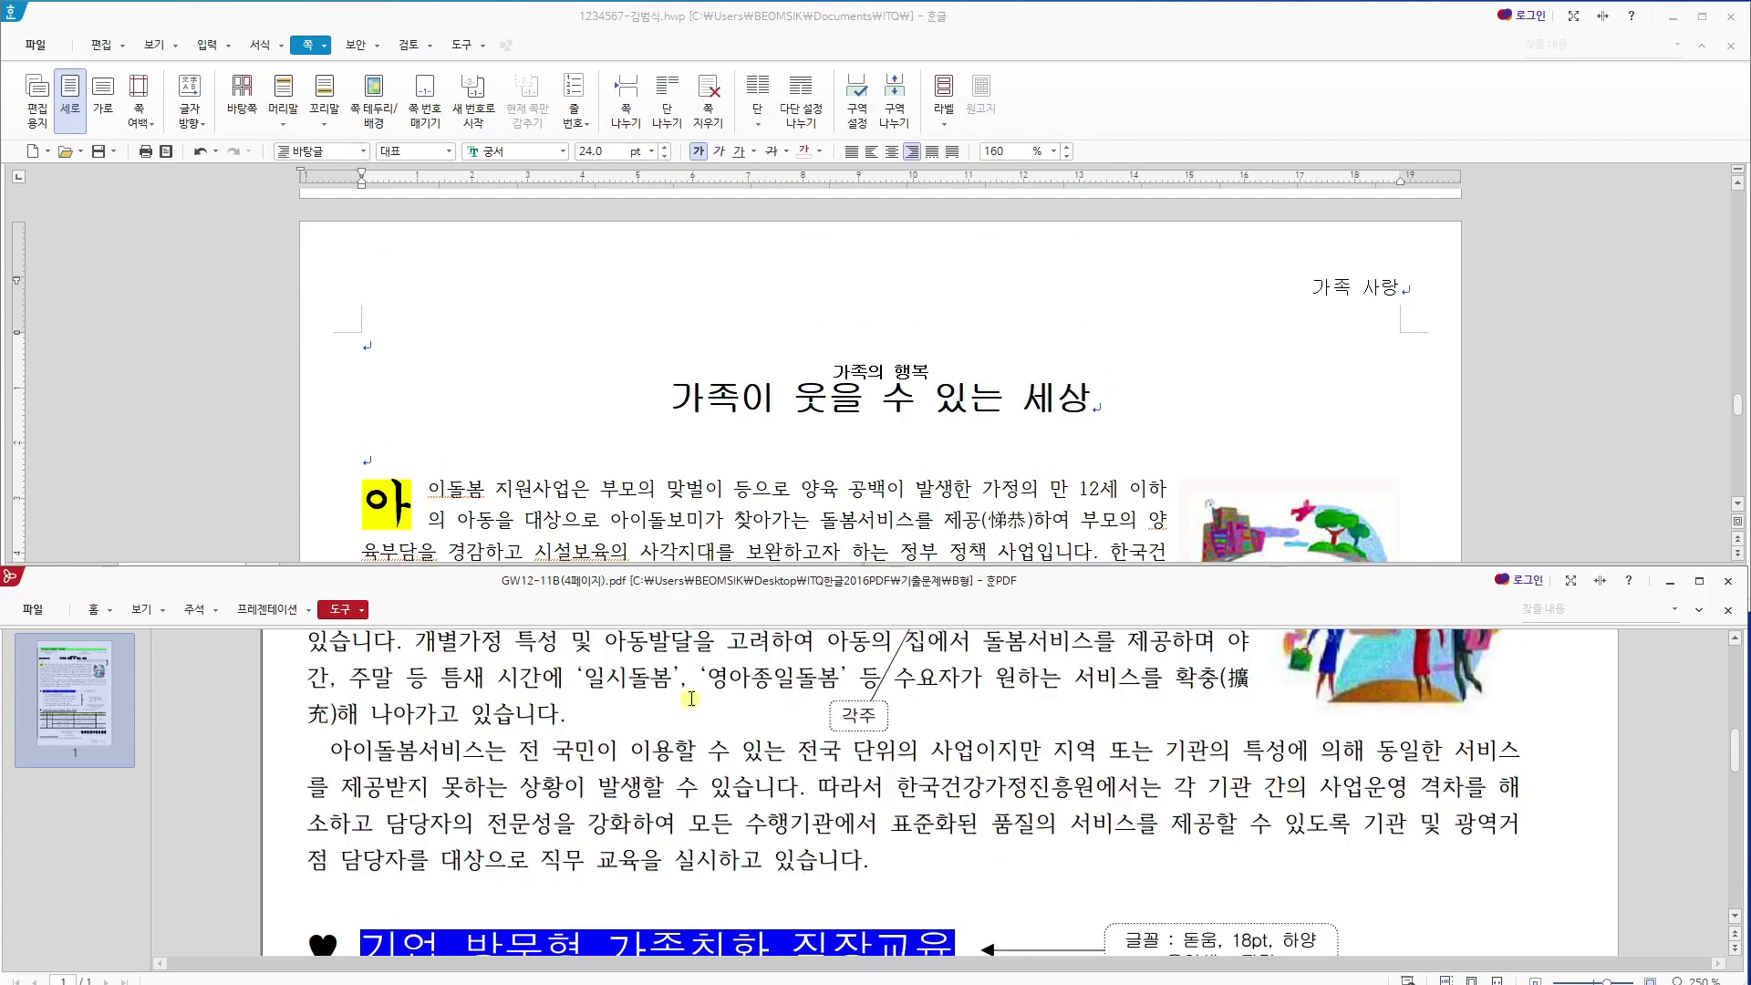
scroll(691, 701, up, 5)
scroll(846, 383, down, 2)
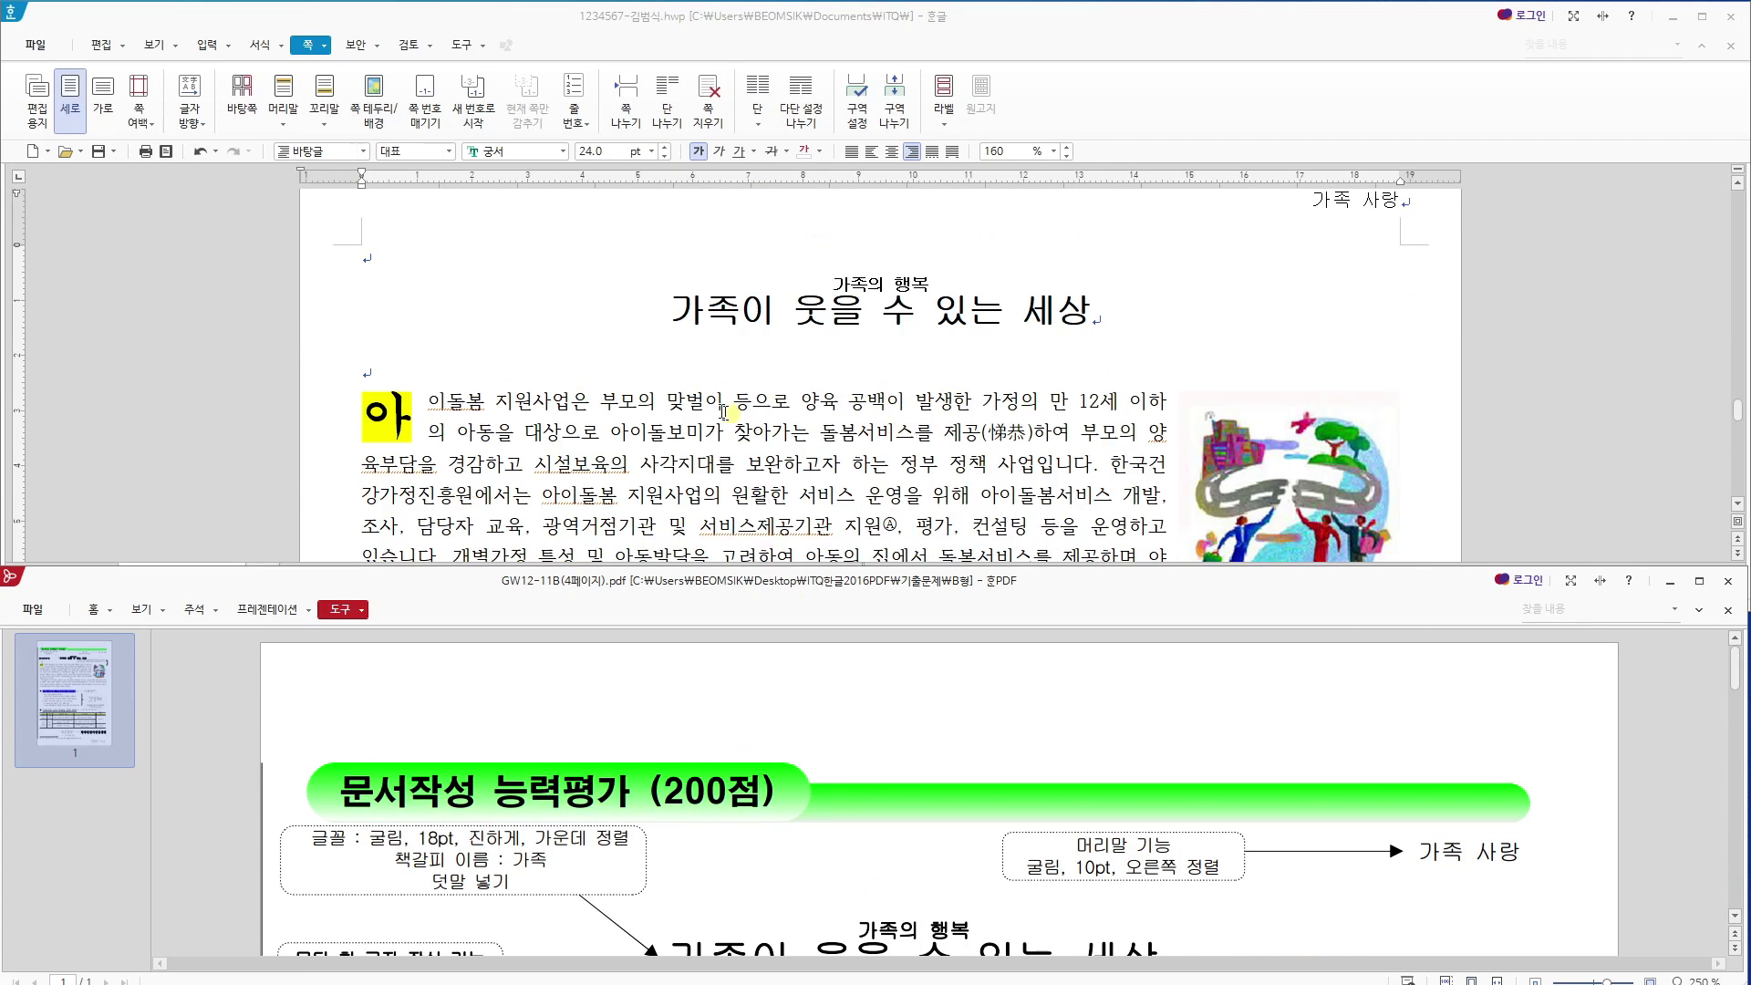
scroll(607, 415, down, 2)
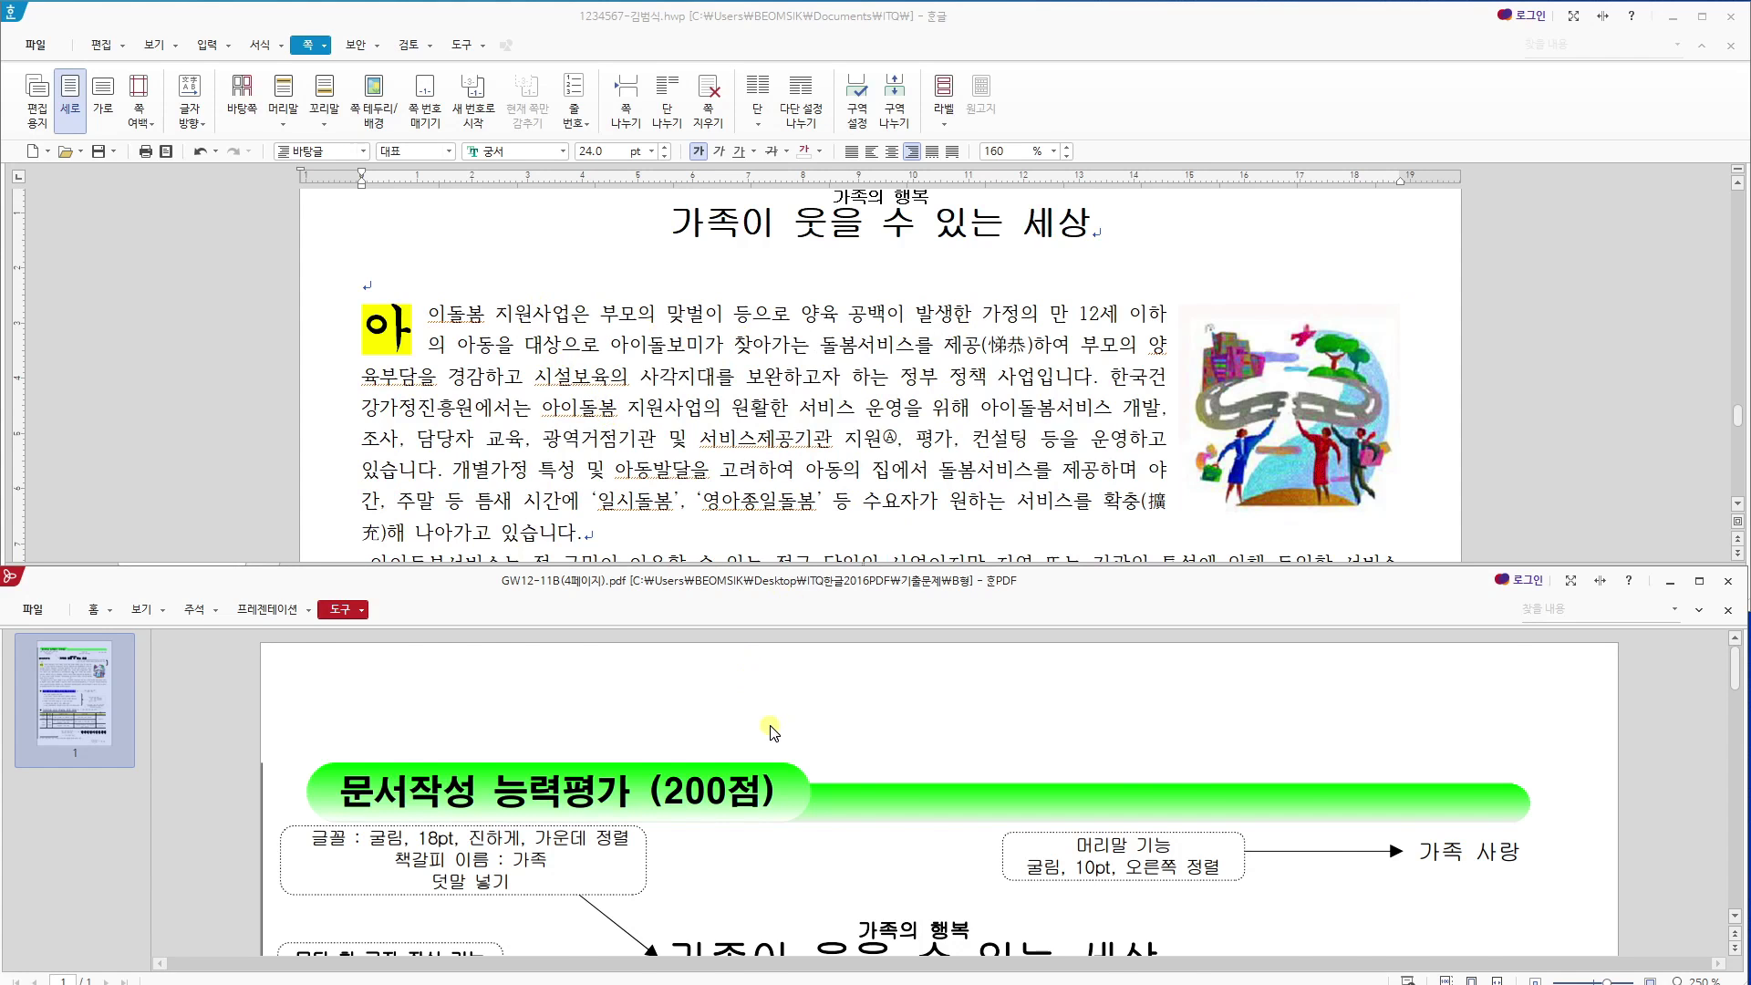
scroll(780, 733, down, 5)
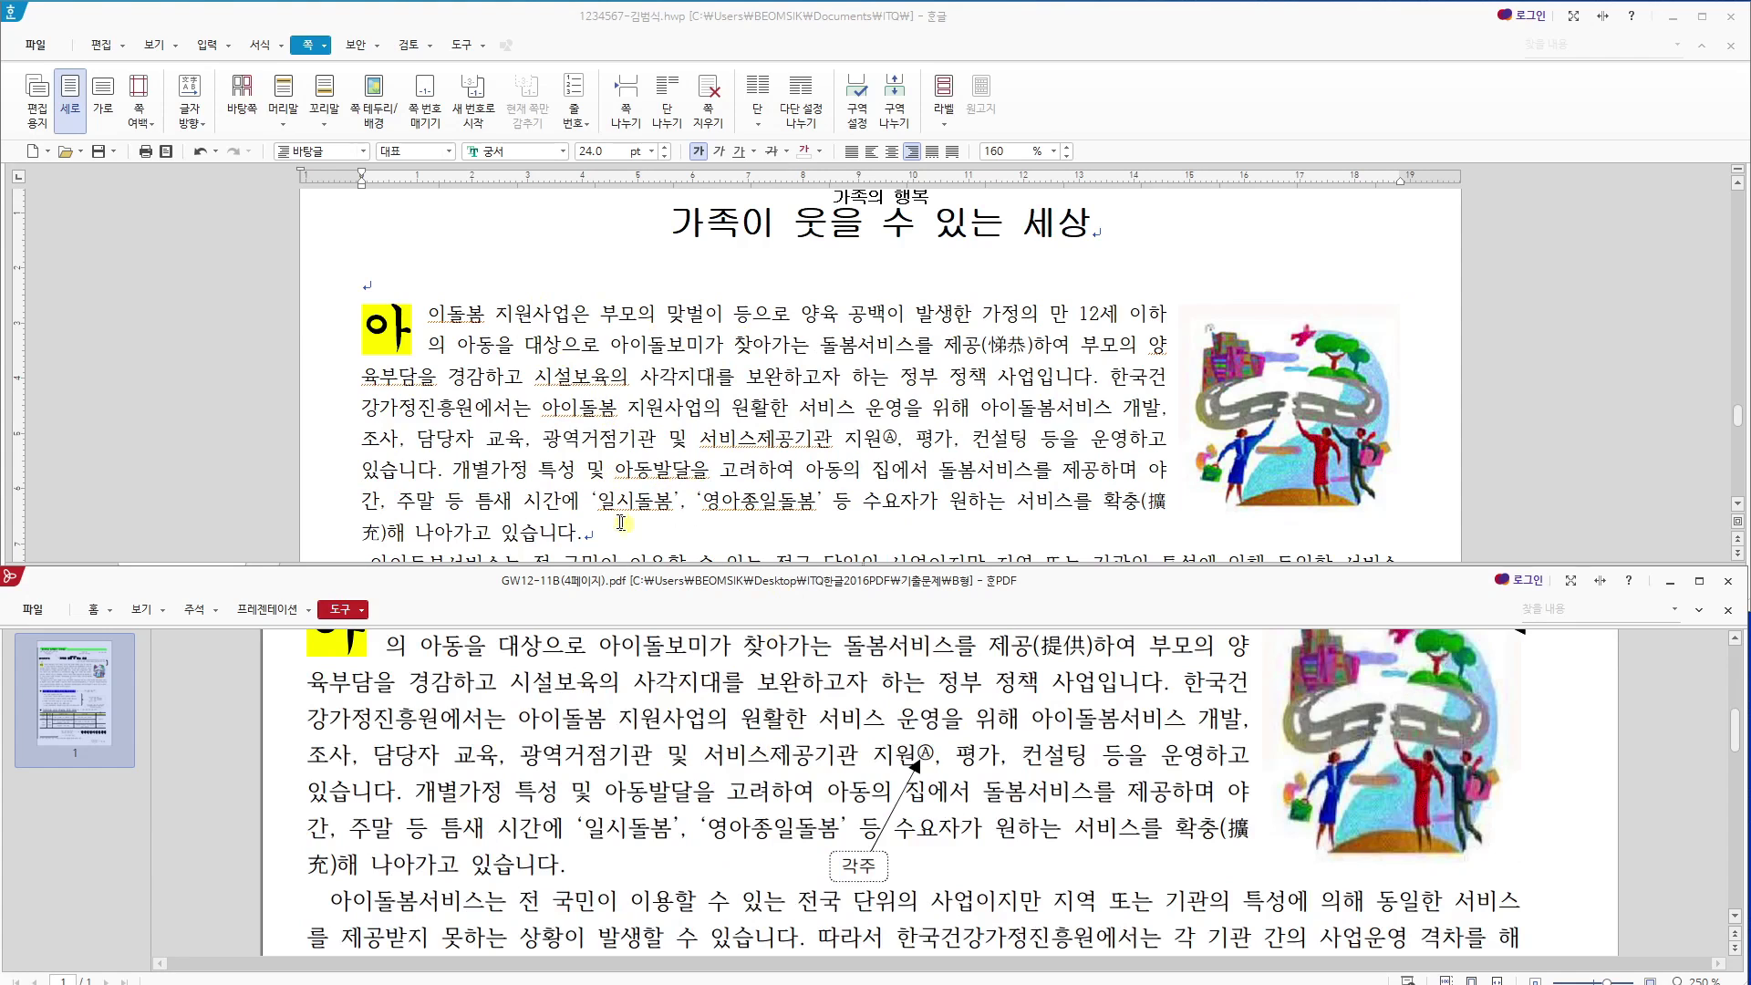
Check the opening paragraph's underlined words, the 아 drop cap and the title against the sample.
drag(617, 474, 707, 478)
drag(544, 409, 642, 430)
click(642, 431)
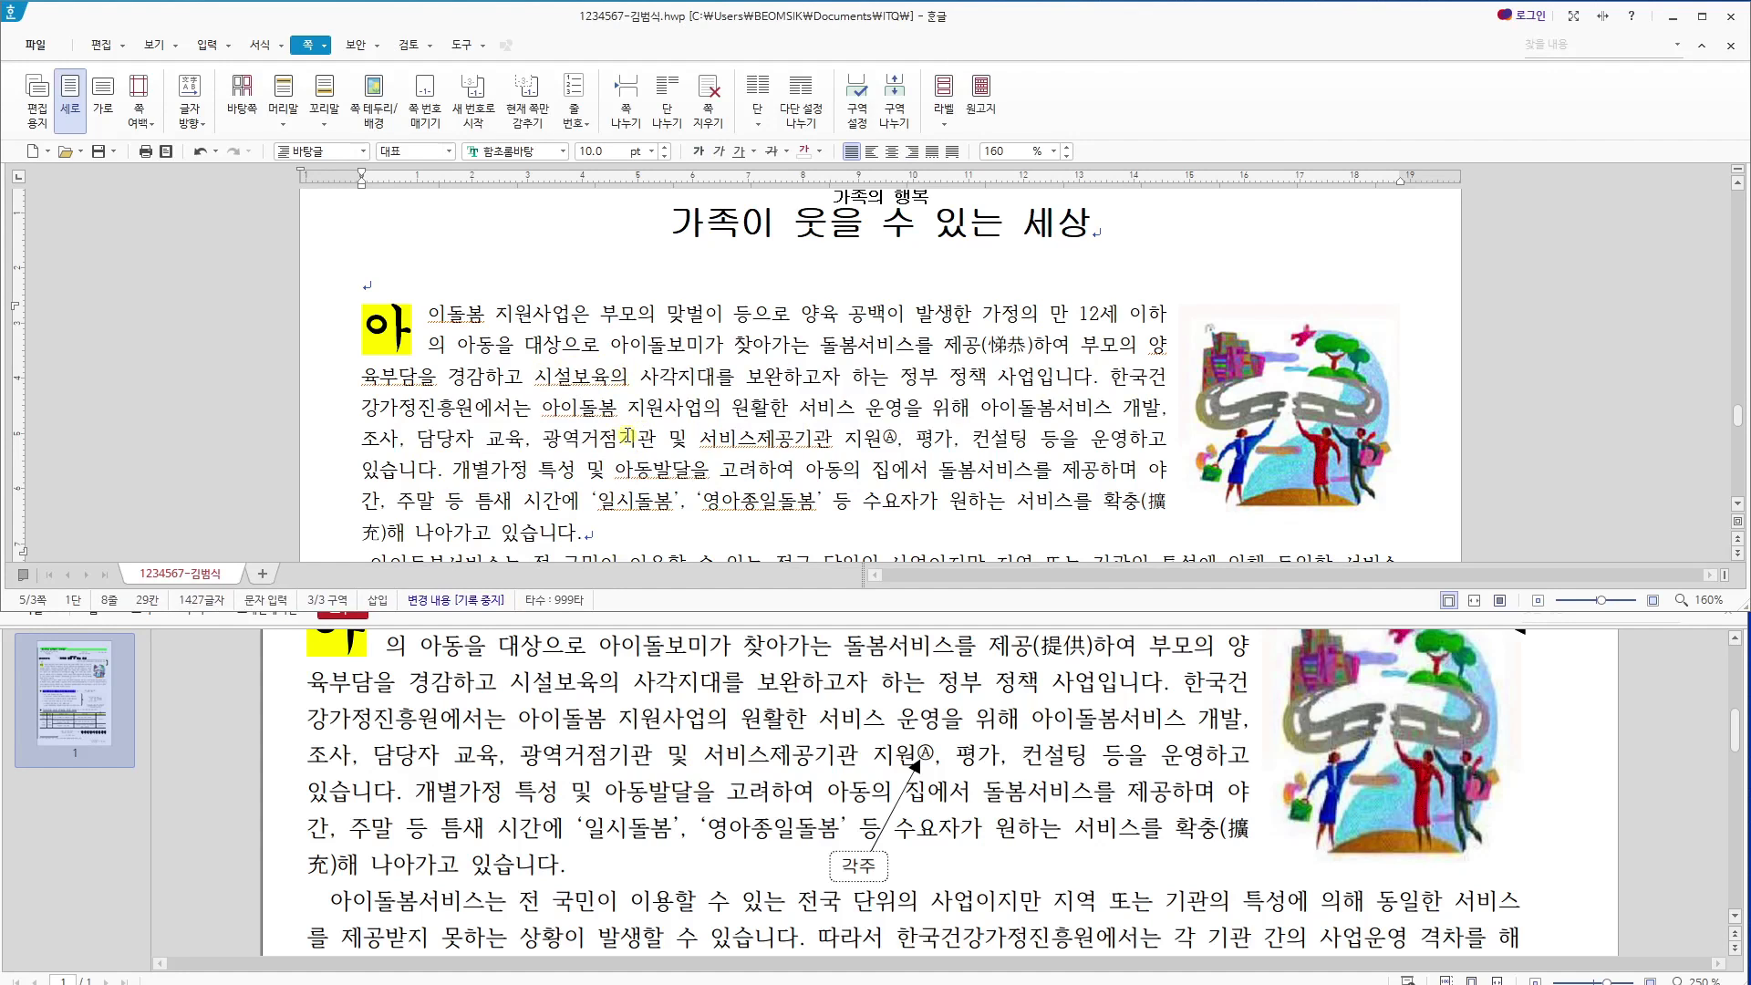
click(401, 319)
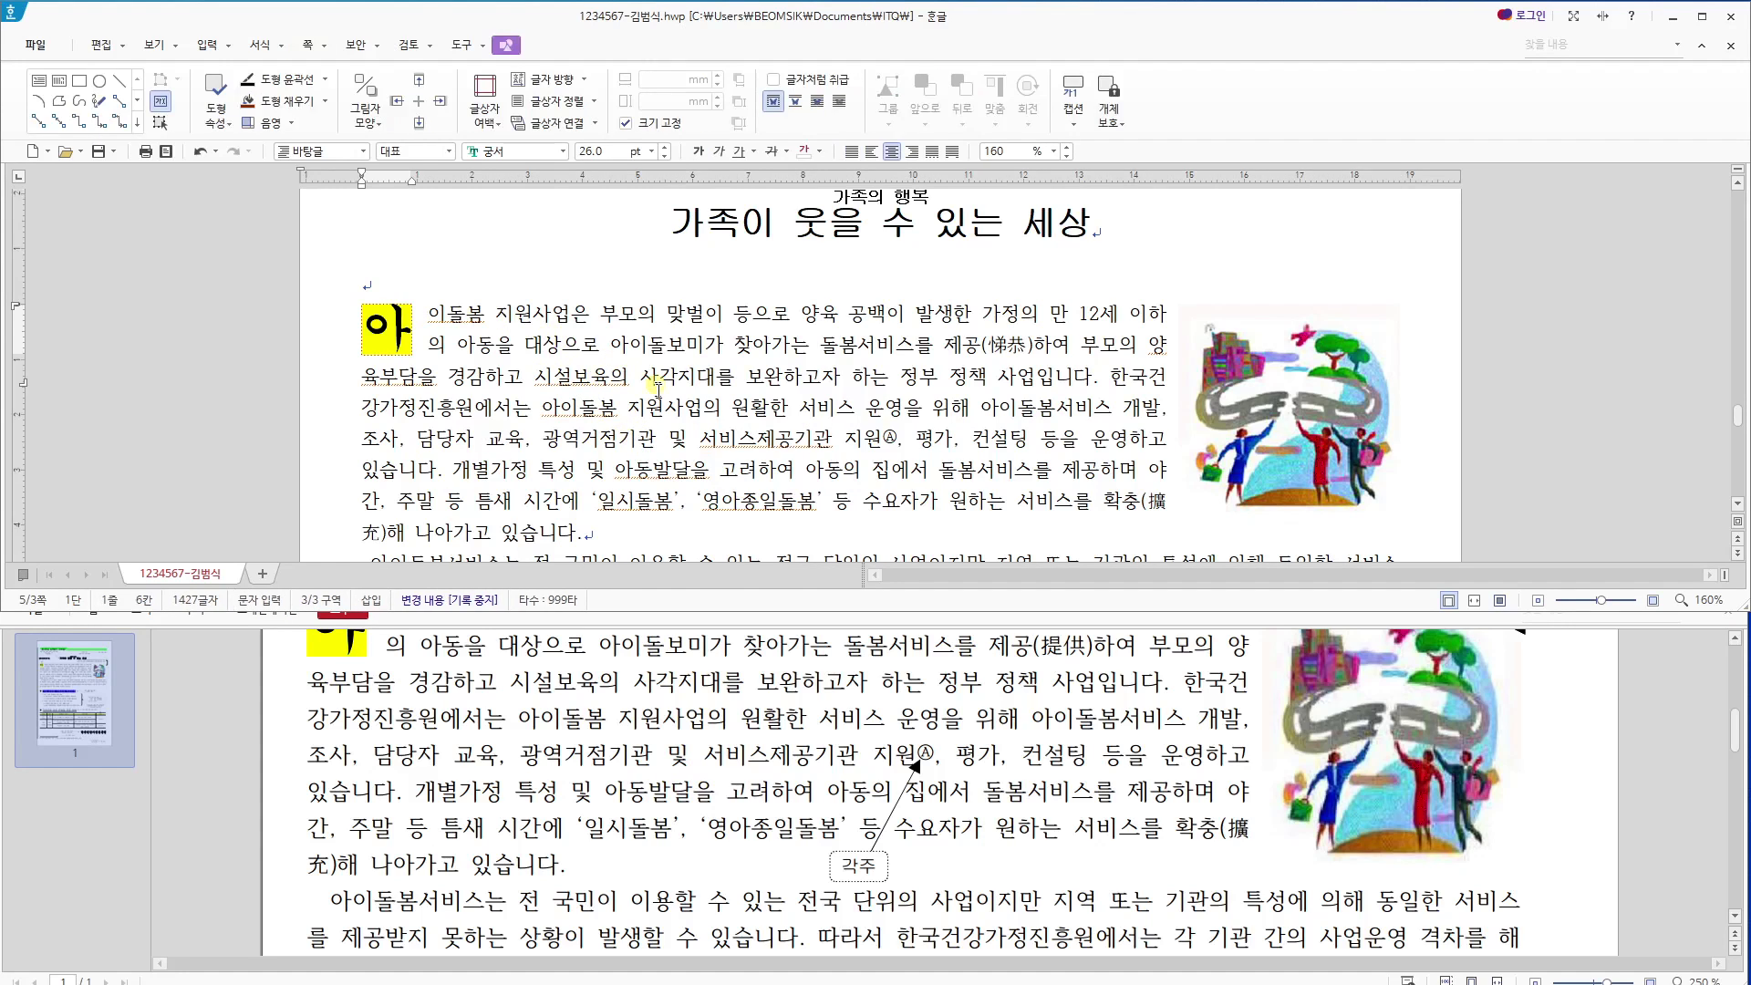
click(675, 416)
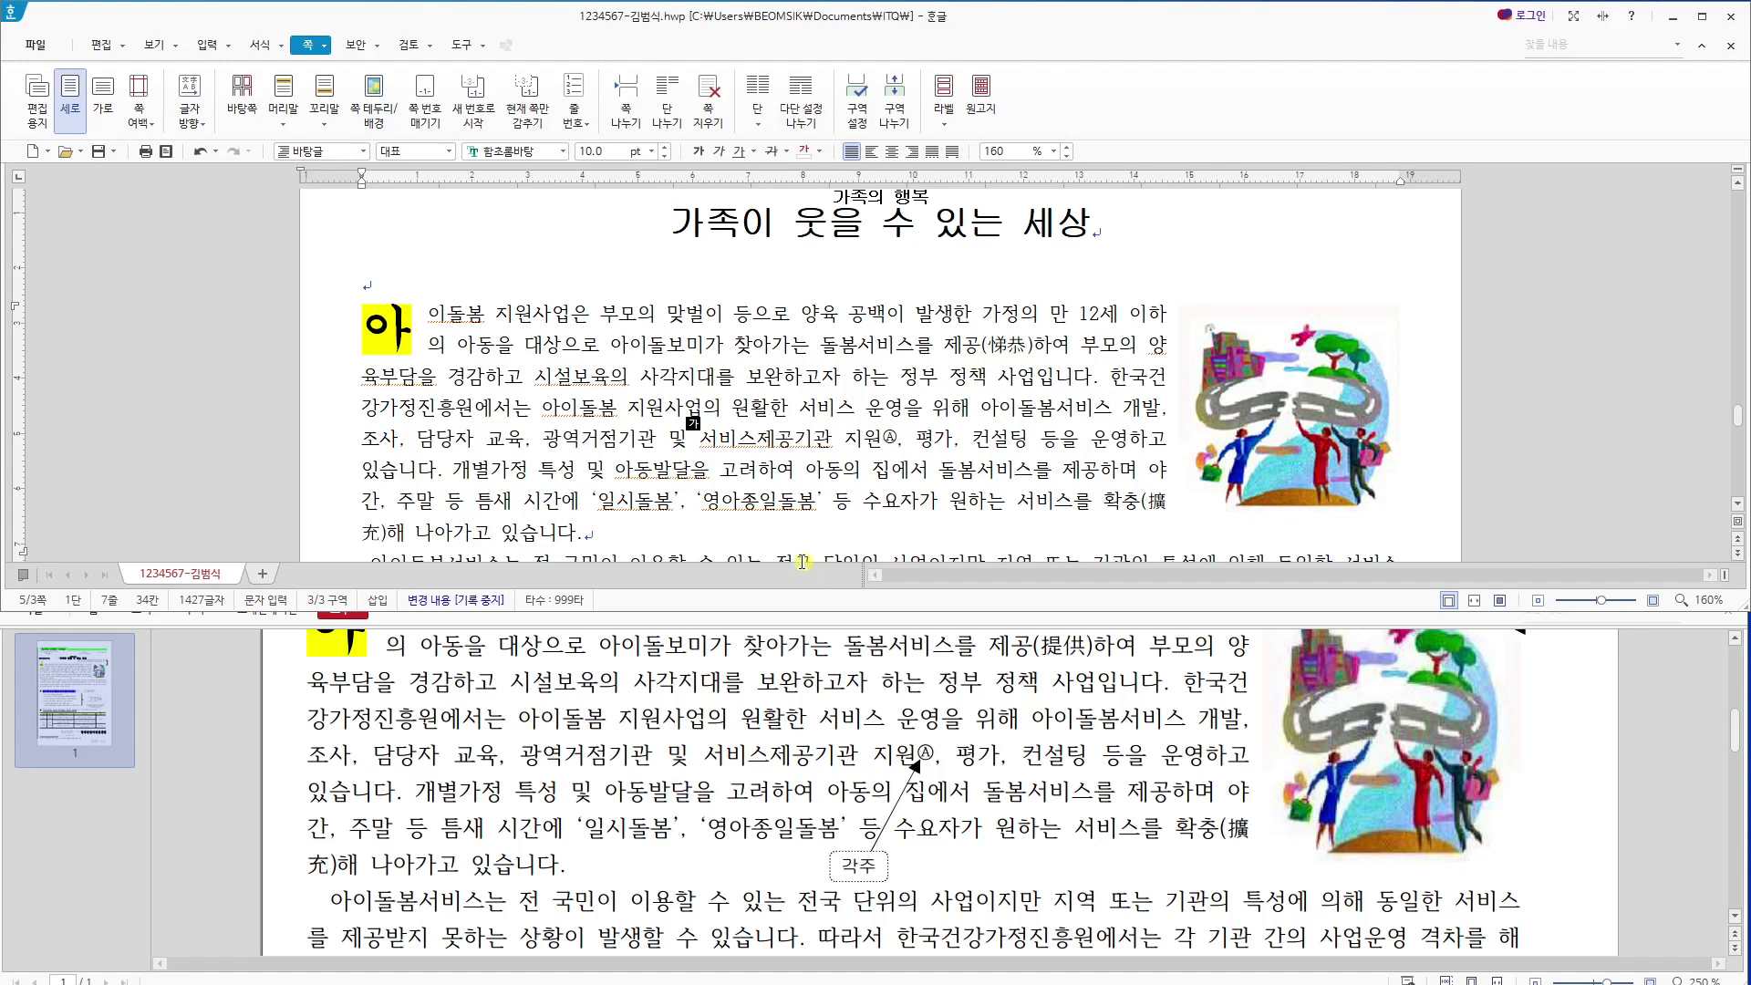
scroll(780, 499, down, 3)
scroll(780, 499, up, 3)
click(651, 221)
Review the preceding page's drawing with its word art and three numbered boxes, and return to the opening paragraph.
scroll(644, 319, up, 10)
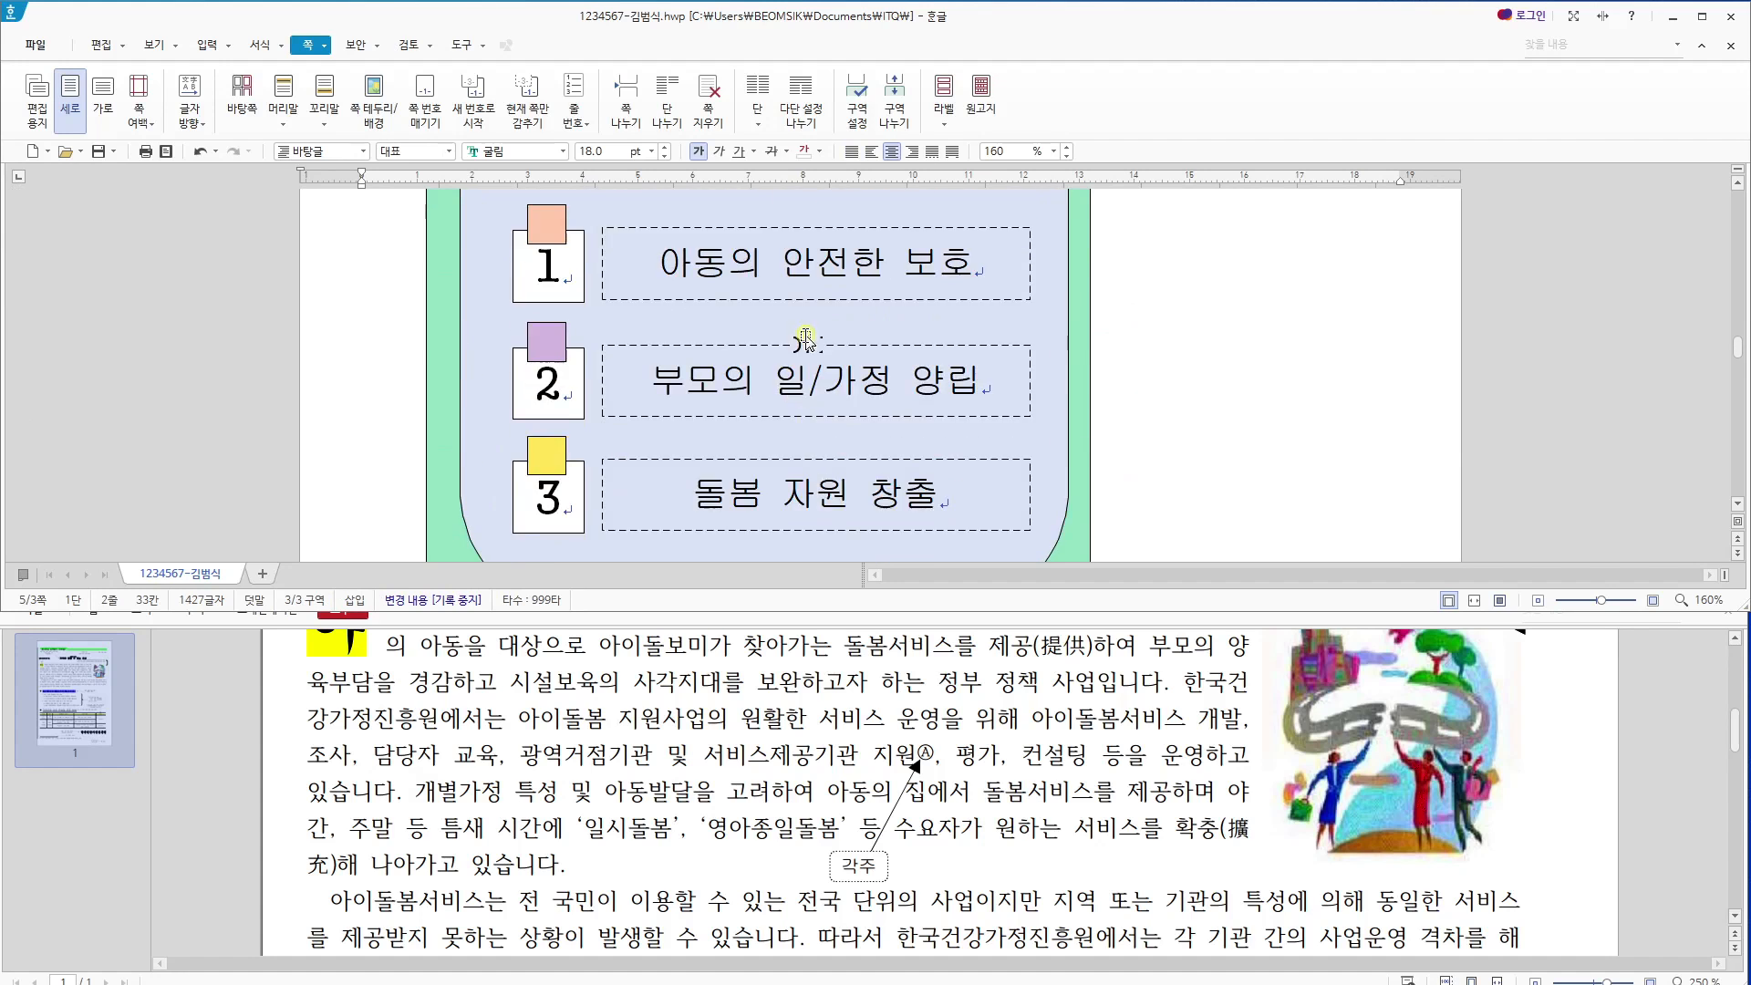
scroll(806, 338, up, 8)
scroll(692, 369, down, 3)
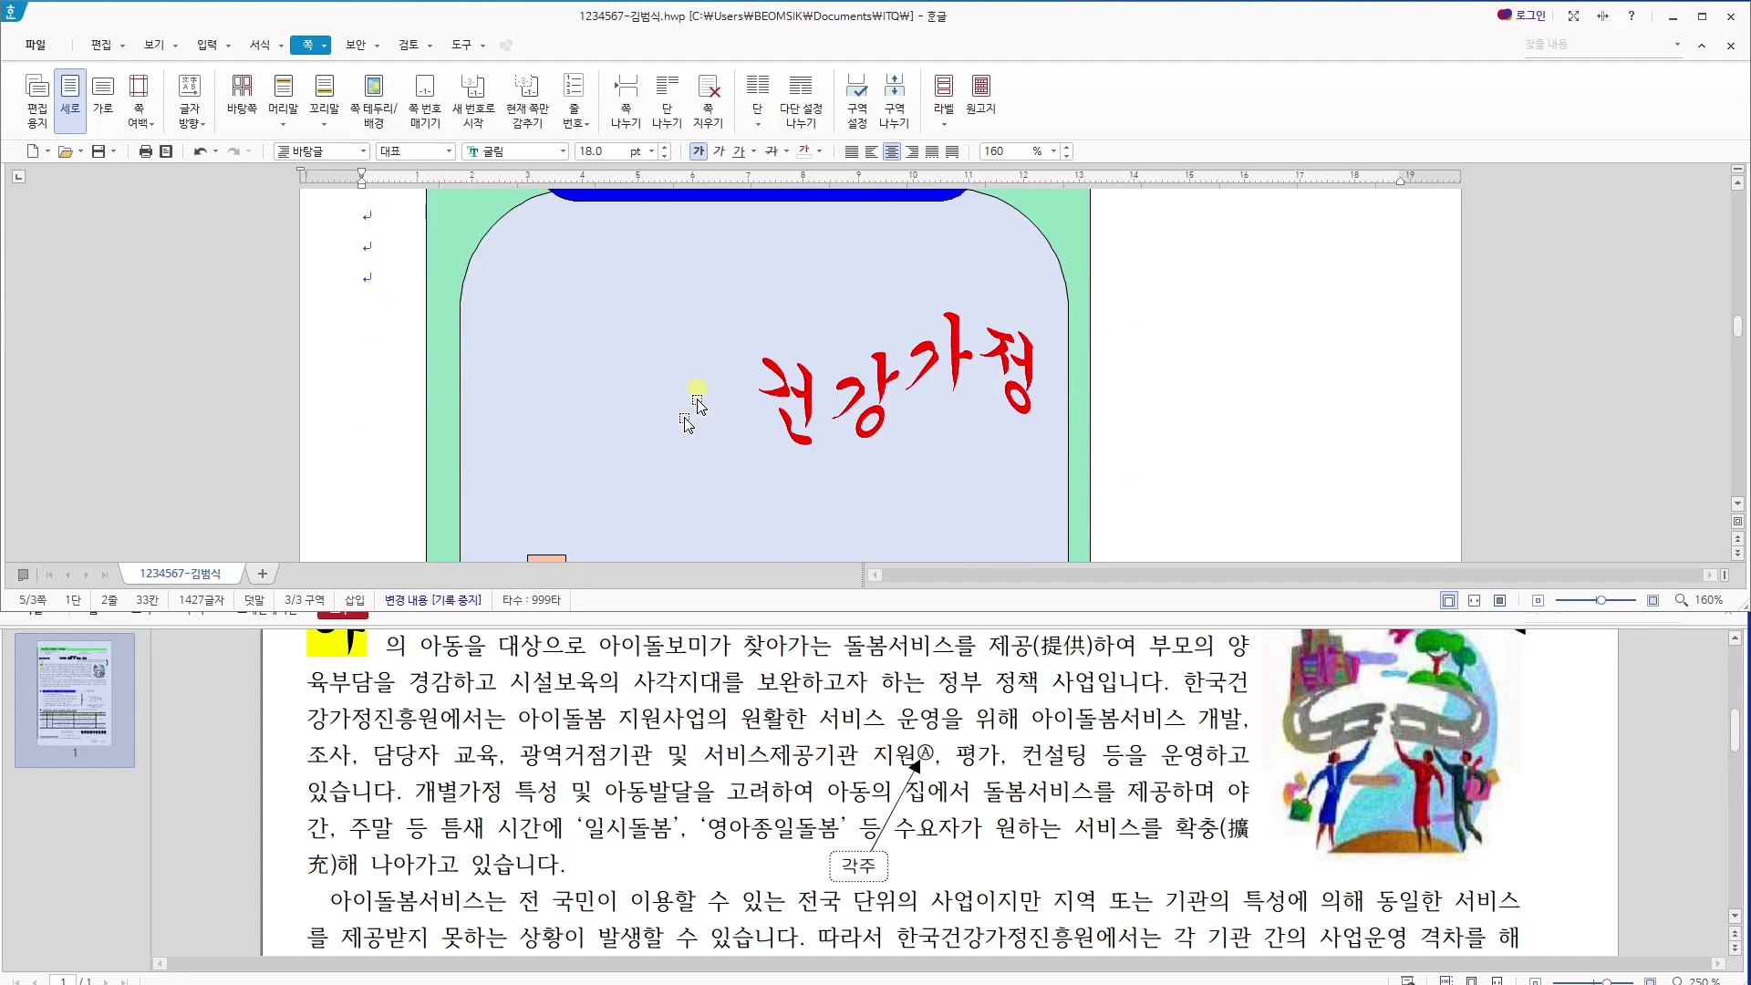
scroll(679, 337, down, 3)
scroll(653, 365, down, 4)
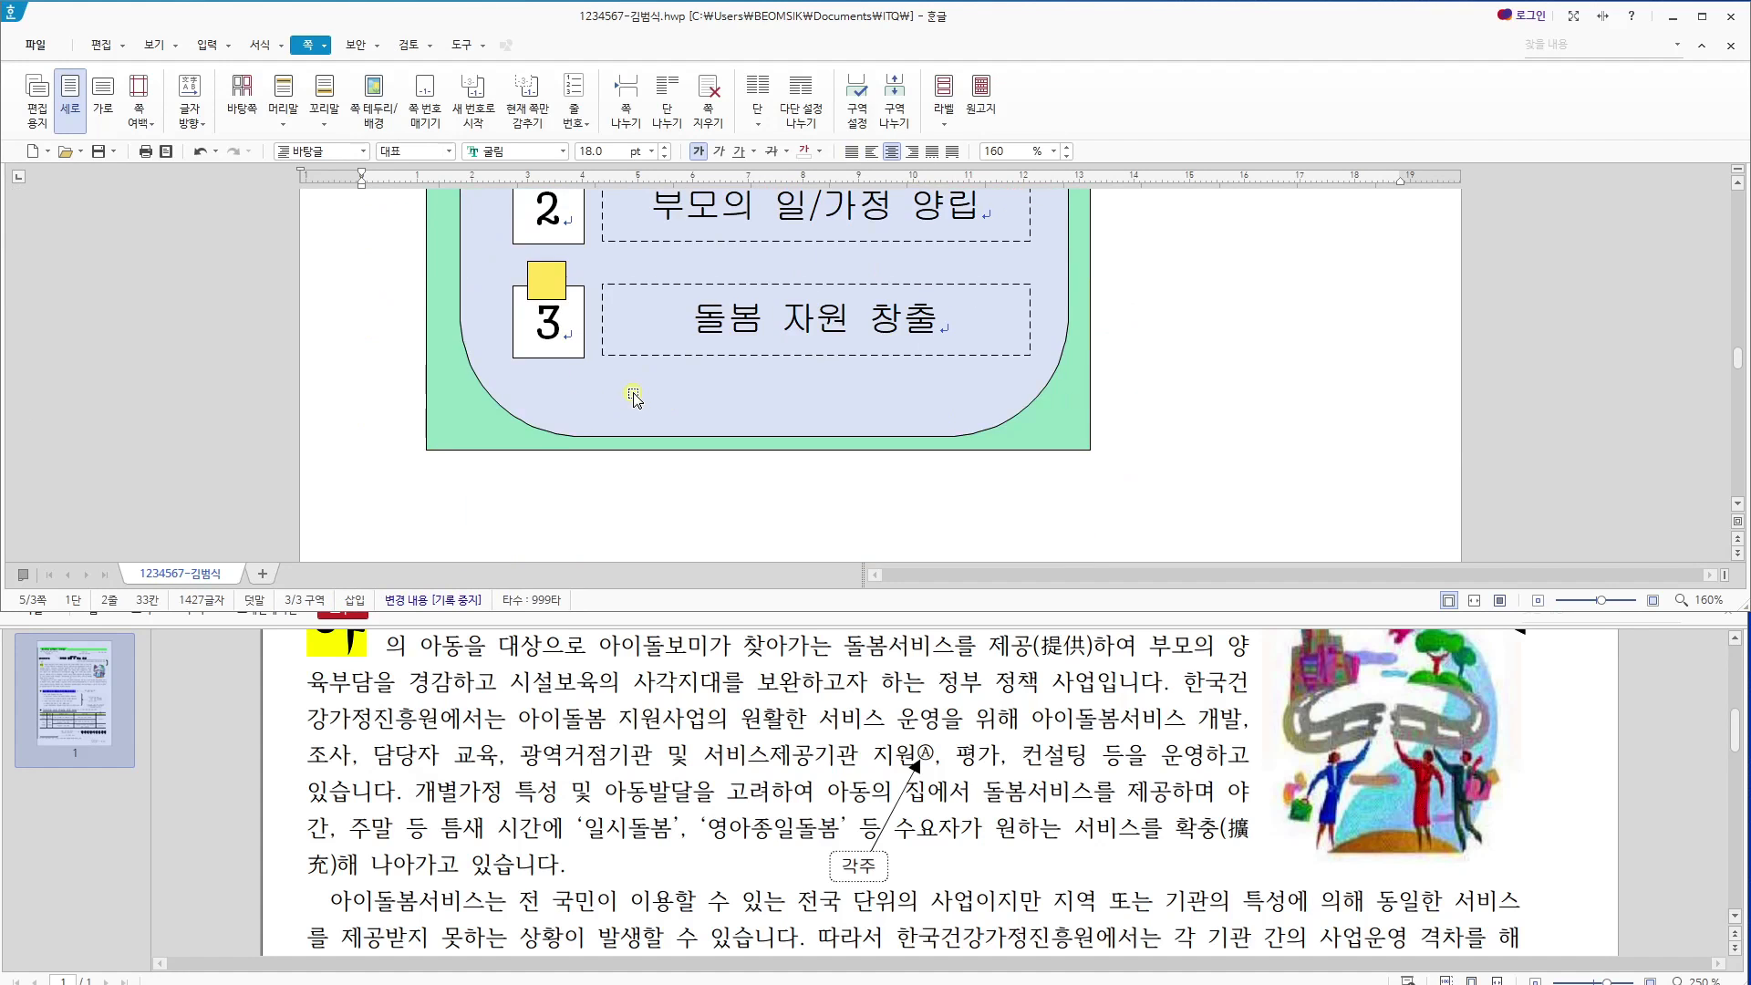
scroll(636, 396, down, 7)
click(669, 404)
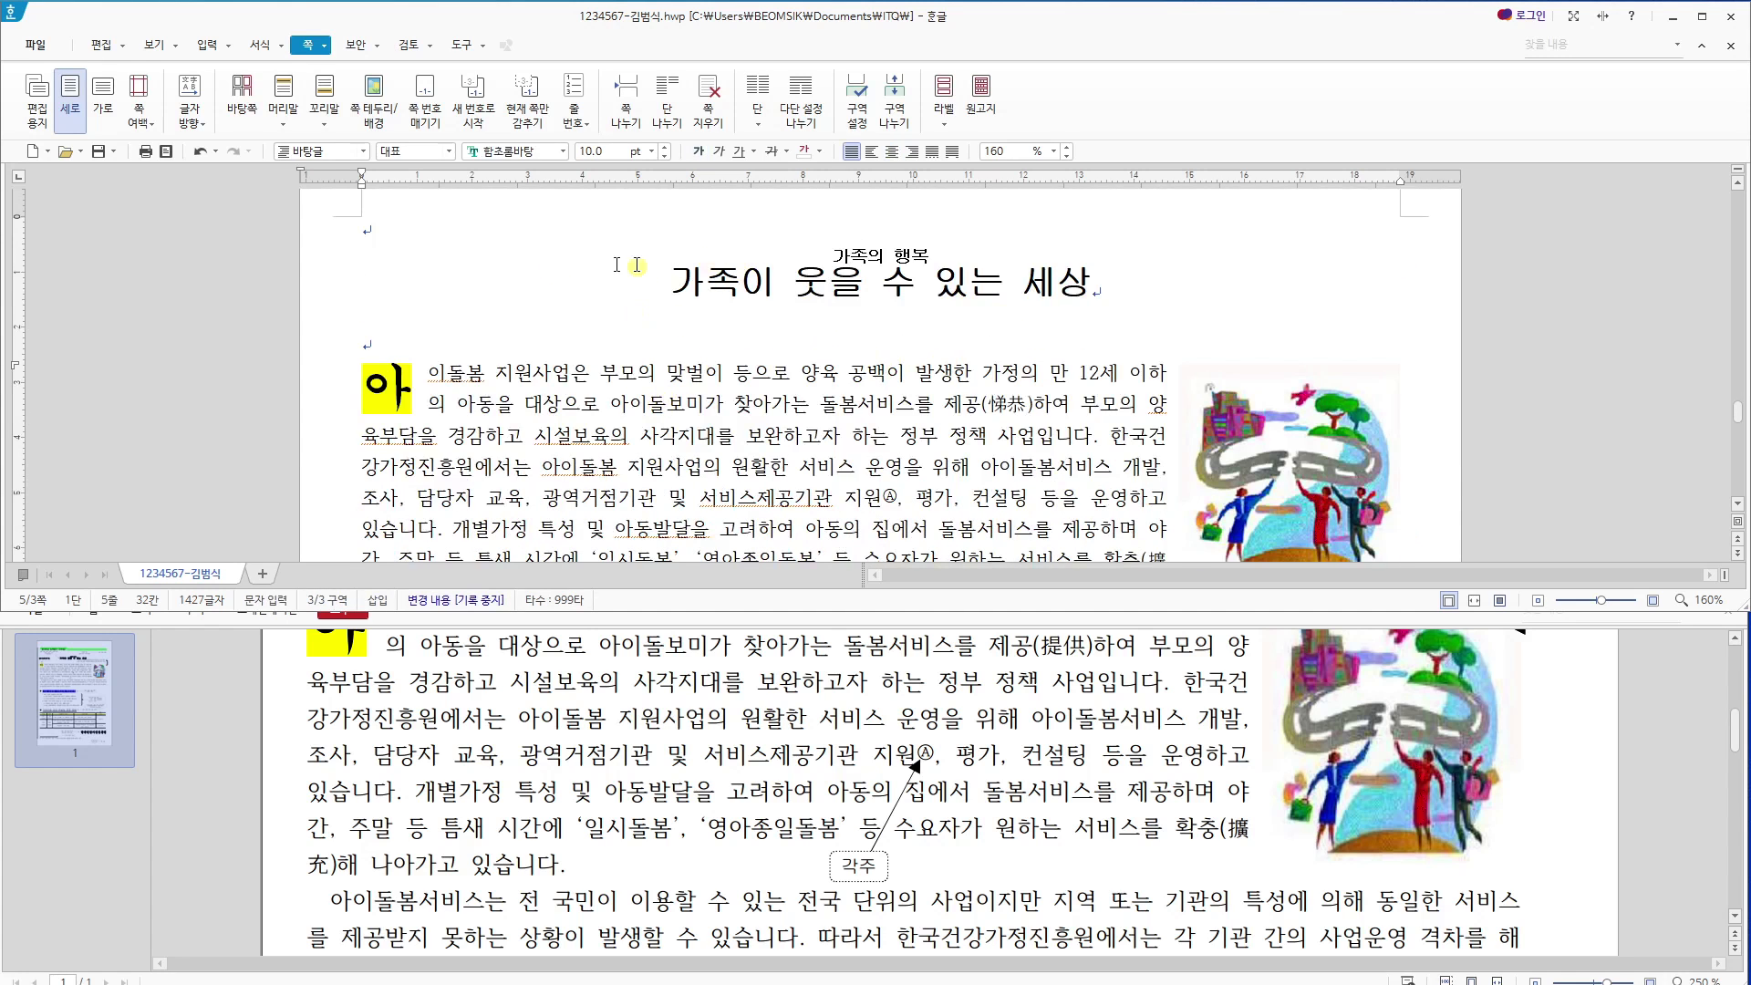
Review the second paragraph, the 기업 방문형 가족친화 직장교육 heading and list, and the 가족친화 경영 컨설팅 운영 형태 table.
scroll(584, 431, down, 3)
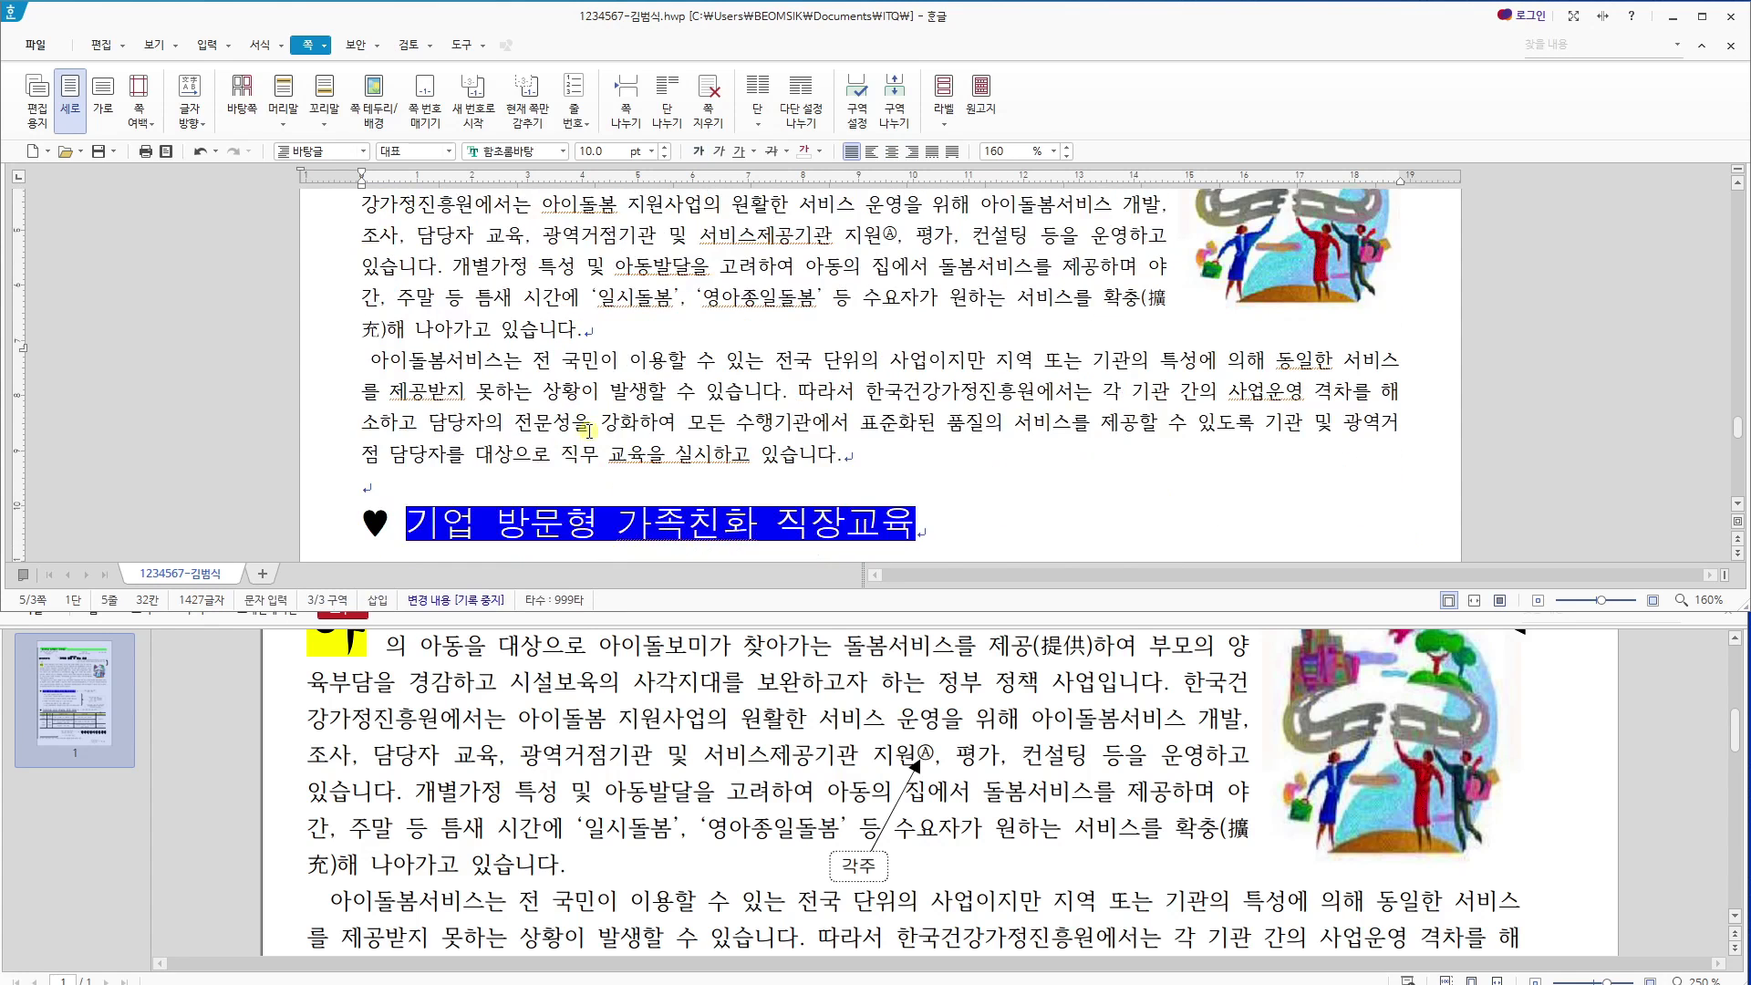
scroll(830, 429, down, 1)
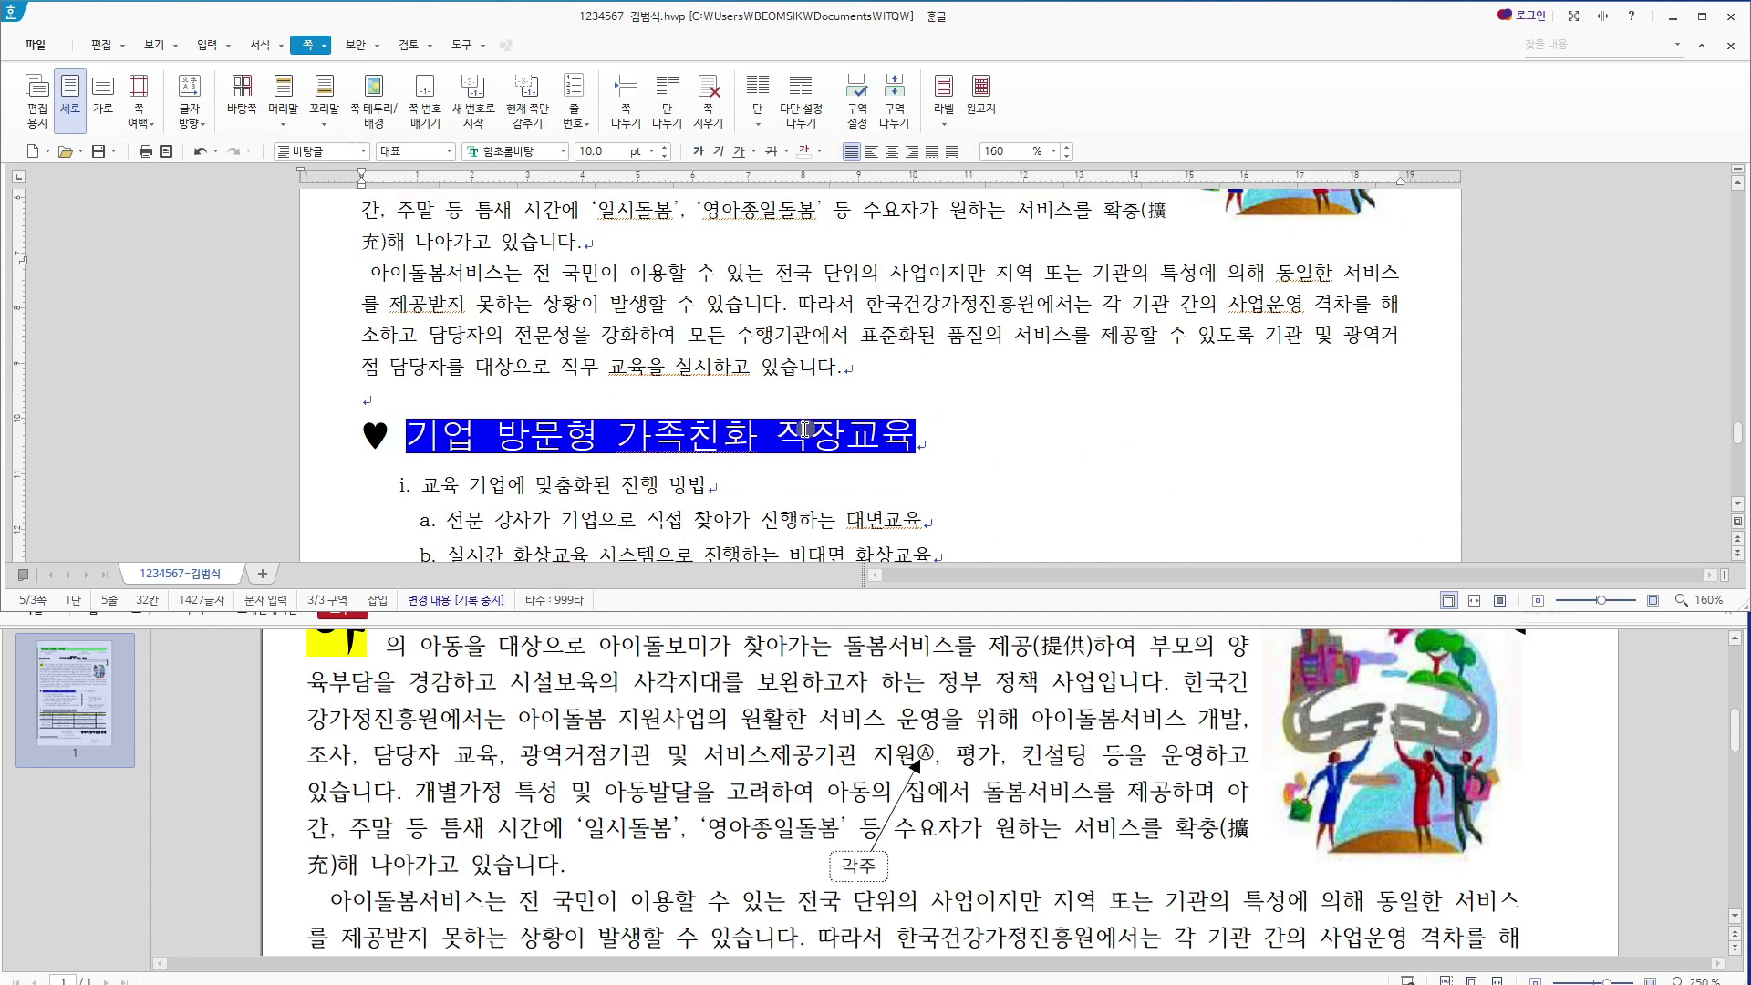
drag(406, 445, 917, 439)
click(903, 438)
scroll(902, 438, down, 4)
scroll(901, 436, down, 3)
scroll(482, 319, up, 3)
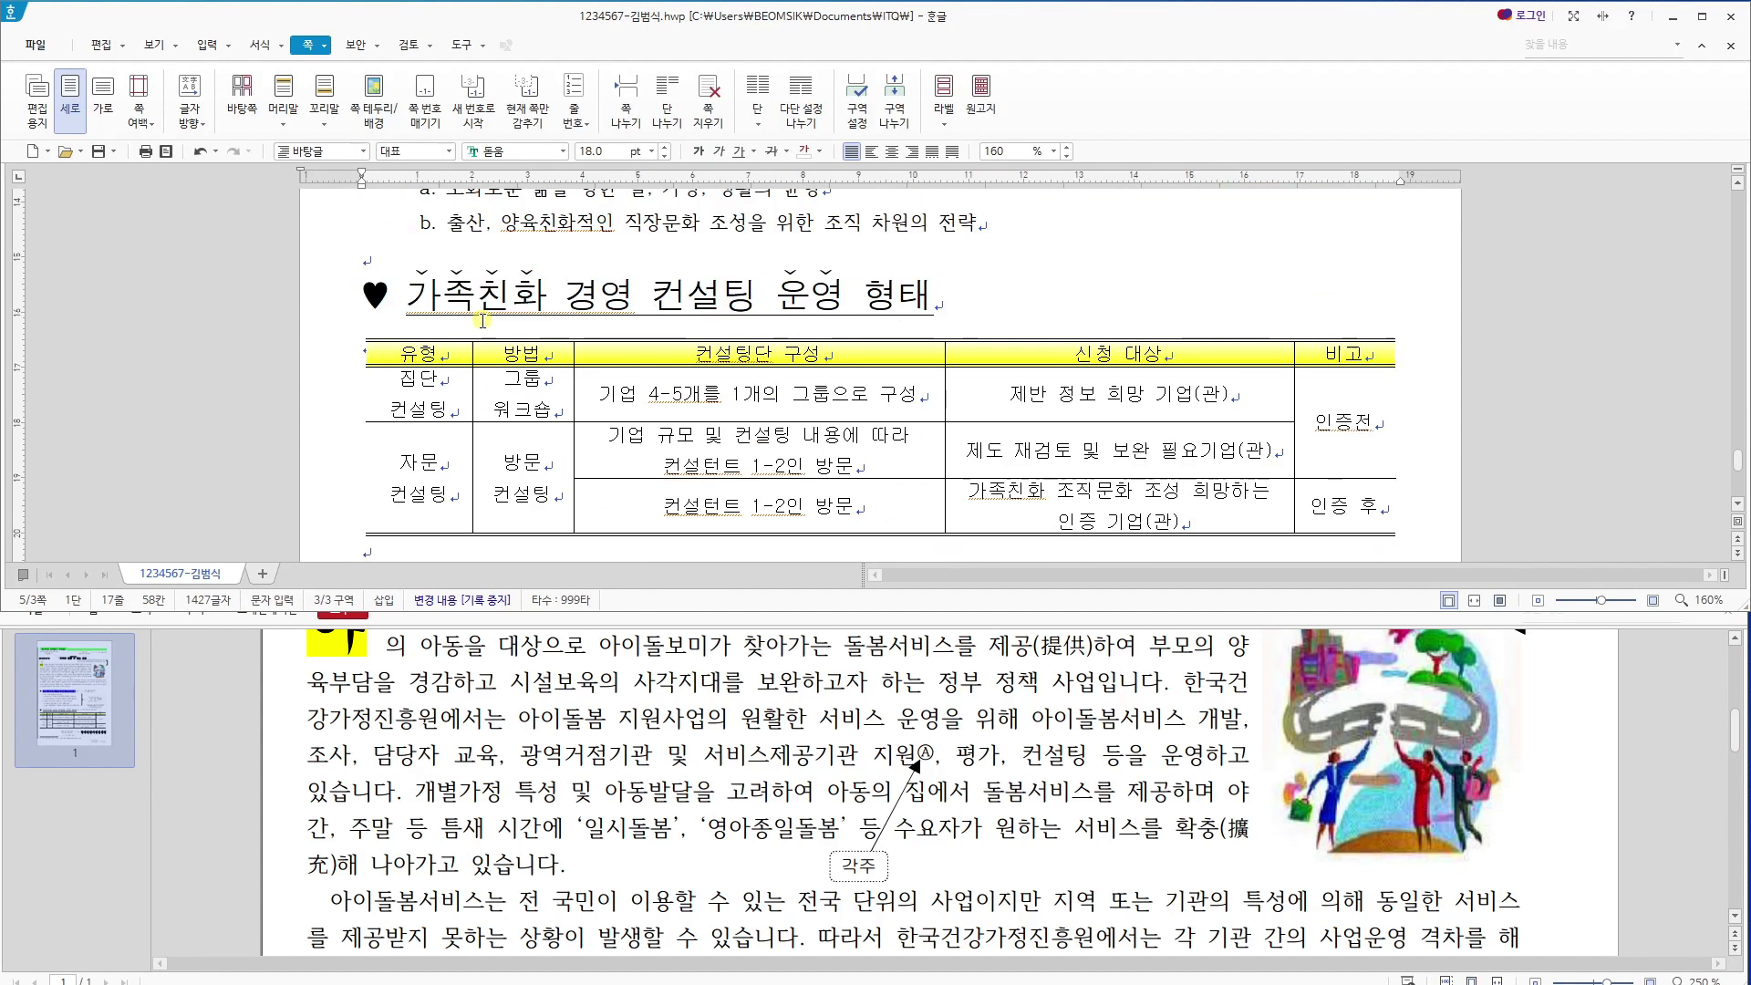